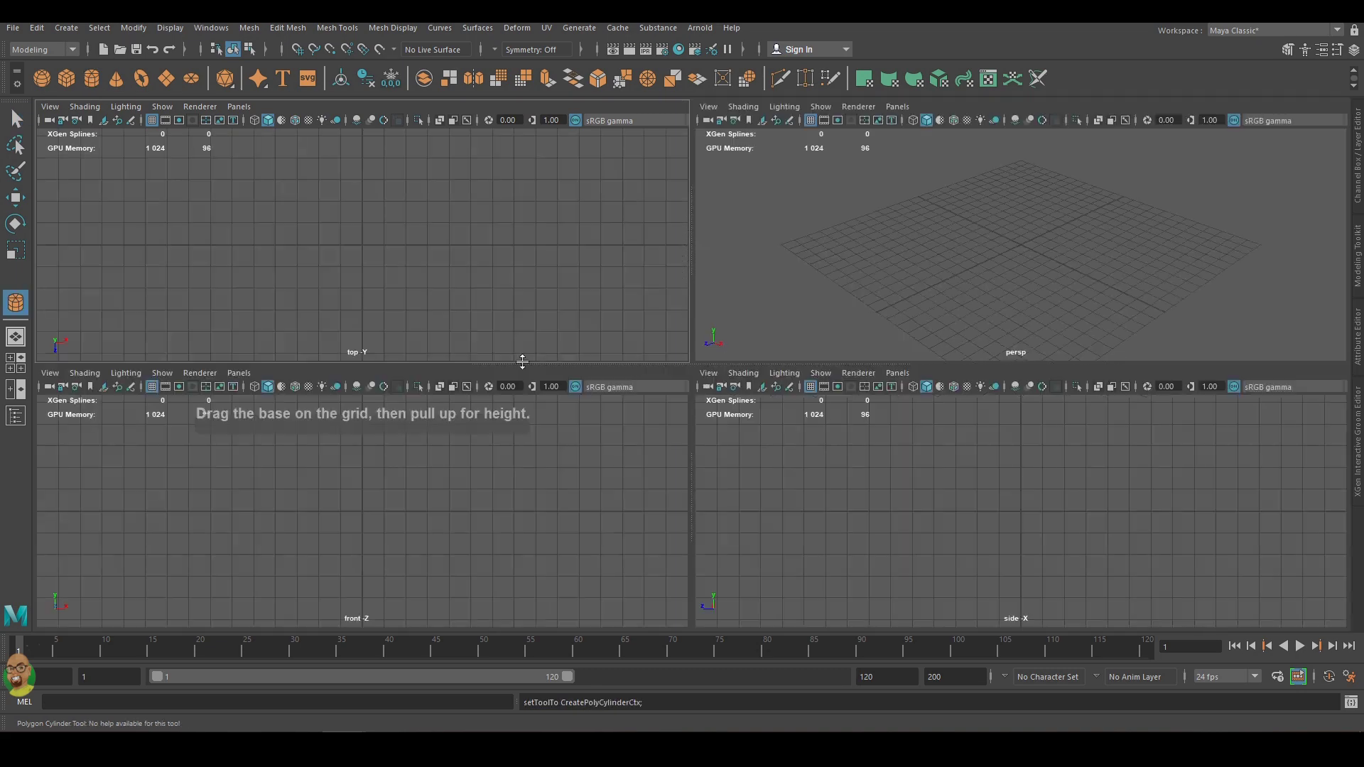
Create a polygon cylinder on the grid and frame it in the perspective view.
{"action": "mouse_move", "coordinate": [365, 246]}
{"action": "left_mouse_down"}
{"action": "mouse_move", "coordinate": [447, 270]}
{"action": "mouse_move", "coordinate": [455, 178]}
{"action": "left_mouse_up"}
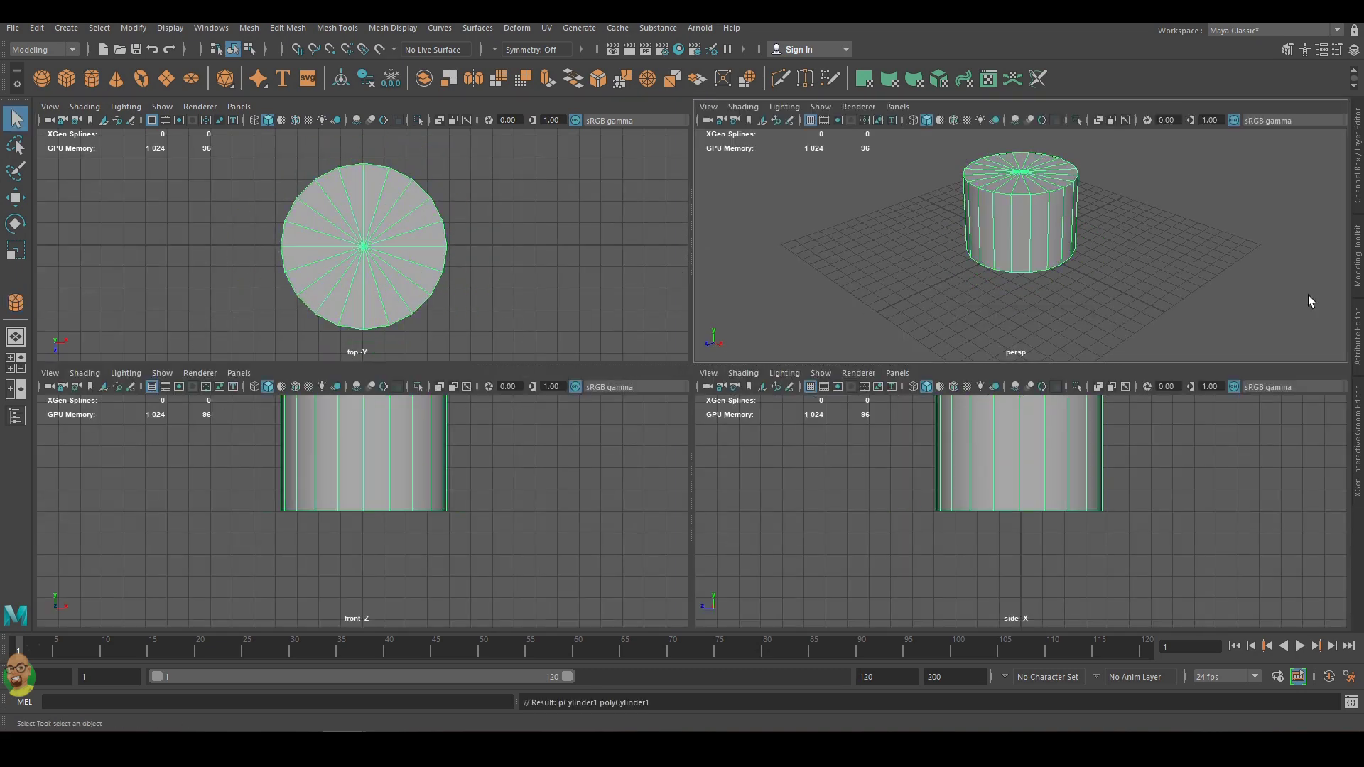
{"action": "key", "text": "space"}
{"action": "key", "text": "f"}
Insert edge loops near the cylinder's top and scale the top ring inward into a lip.
{"action": "right_click_drag", "start_coordinate": [831, 191], "coordinate": [820, 284], "text": "shift"}
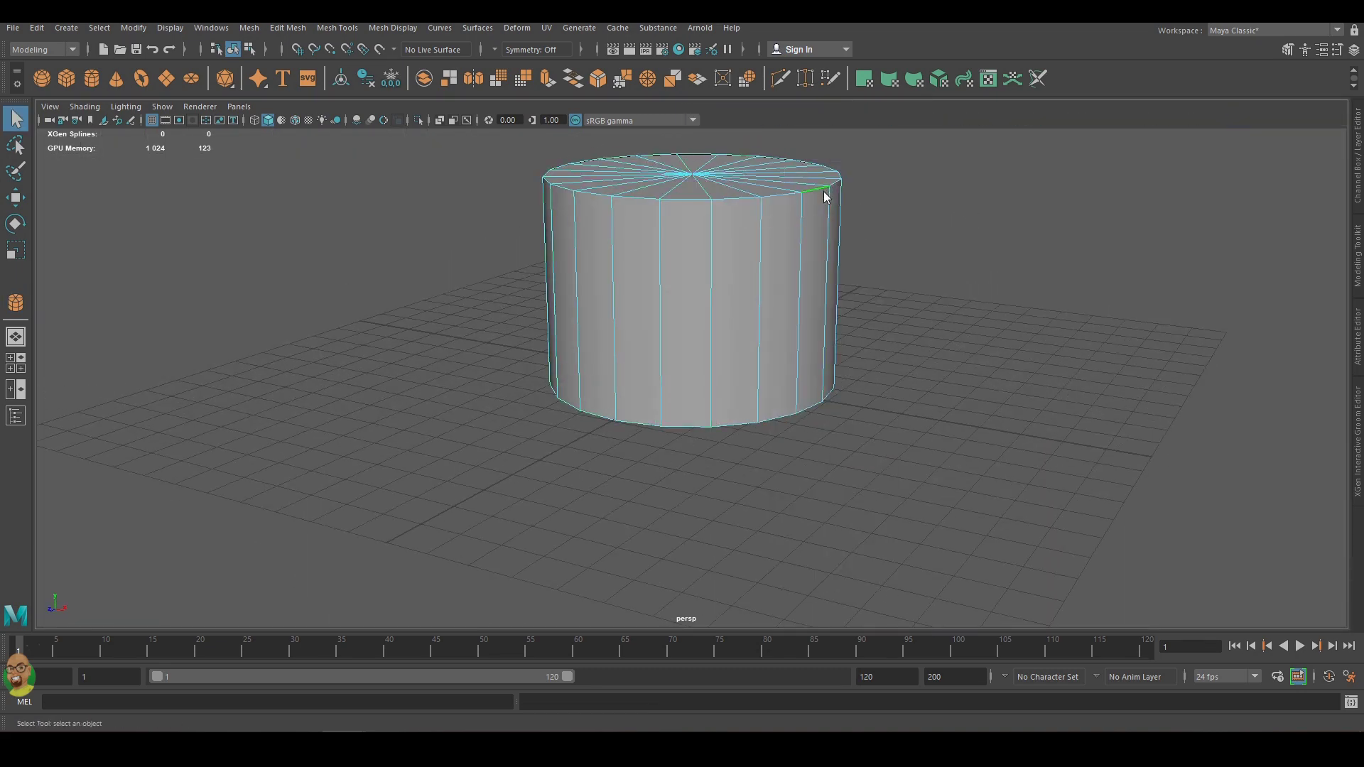
{"action": "left_click_drag", "start_coordinate": [762, 219], "coordinate": [761, 232]}
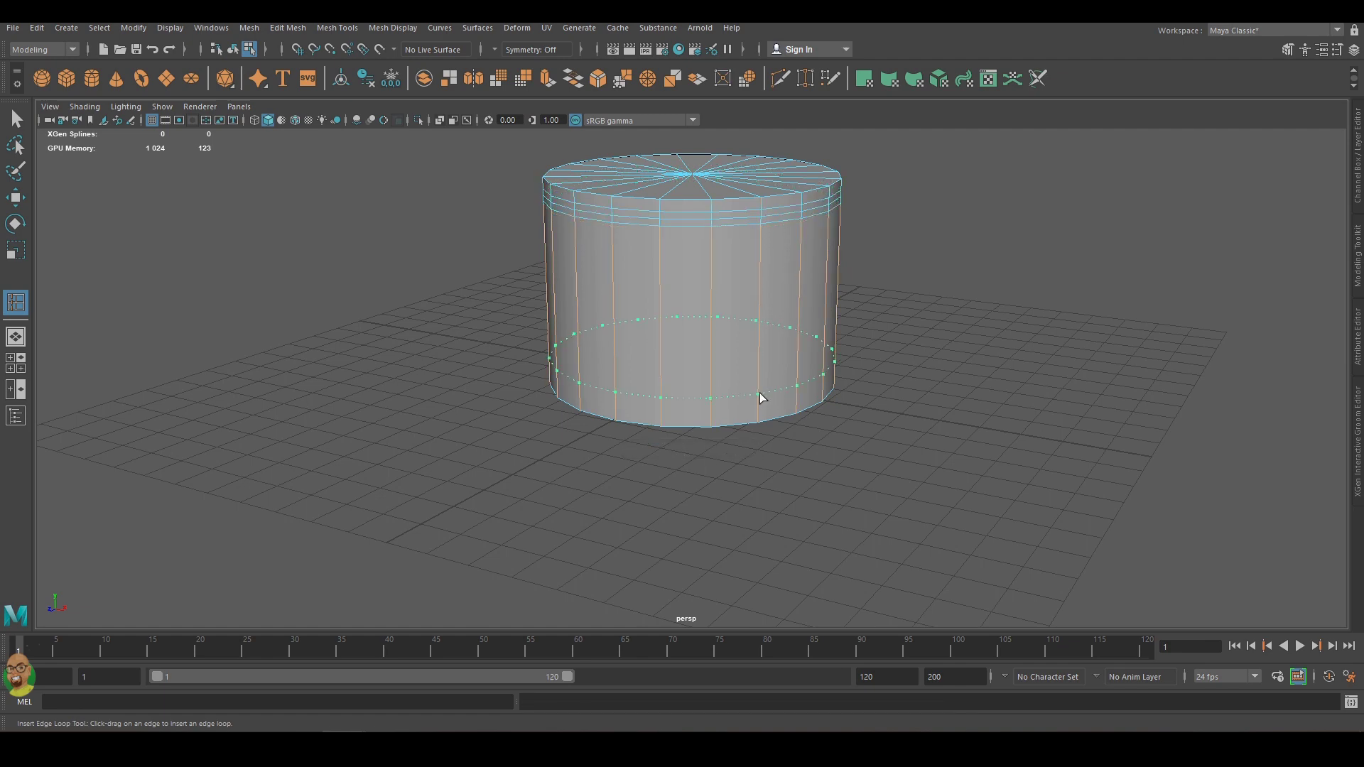
{"action": "key", "text": "f"}
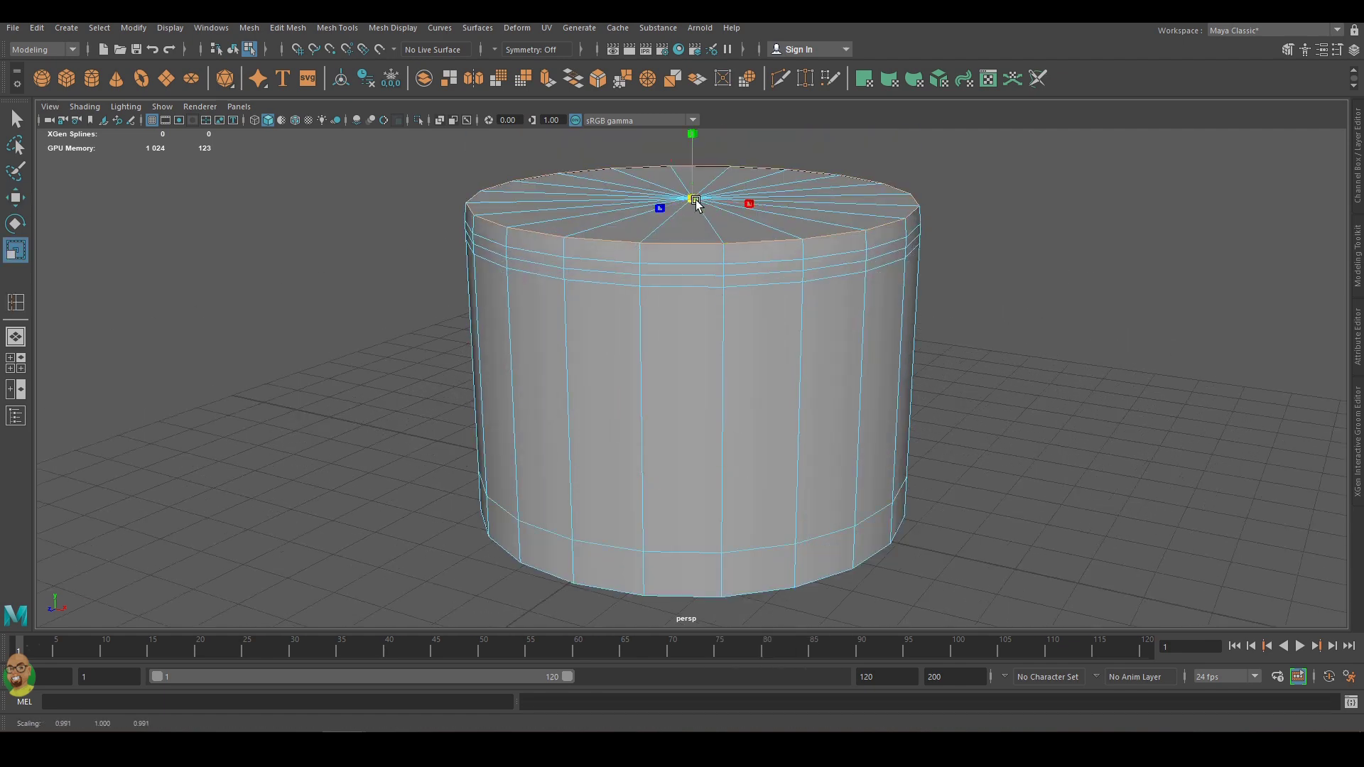
{"action": "mouse_move", "coordinate": [696, 205]}
{"action": "left_mouse_down"}
{"action": "mouse_move", "coordinate": [674, 206]}
{"action": "mouse_move", "coordinate": [705, 236]}
{"action": "left_mouse_up"}
{"action": "left_click", "coordinate": [742, 263]}
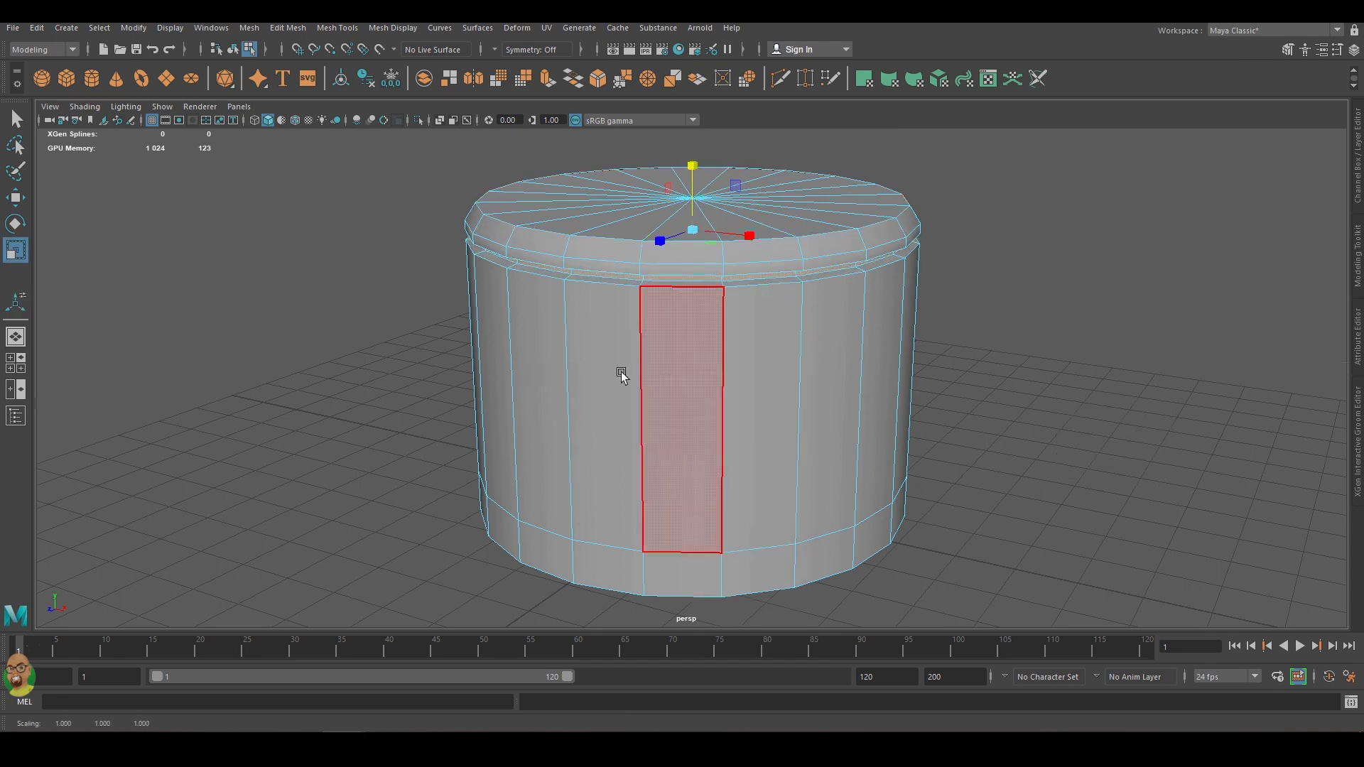
Taper the cylinder's bottom edge inward in the front view to chamfer the base.
{"action": "key", "text": "space"}
{"action": "key", "text": "space"}
{"action": "scroll", "coordinate": [781, 390], "scroll_direction": "up", "scroll_amount": 3}
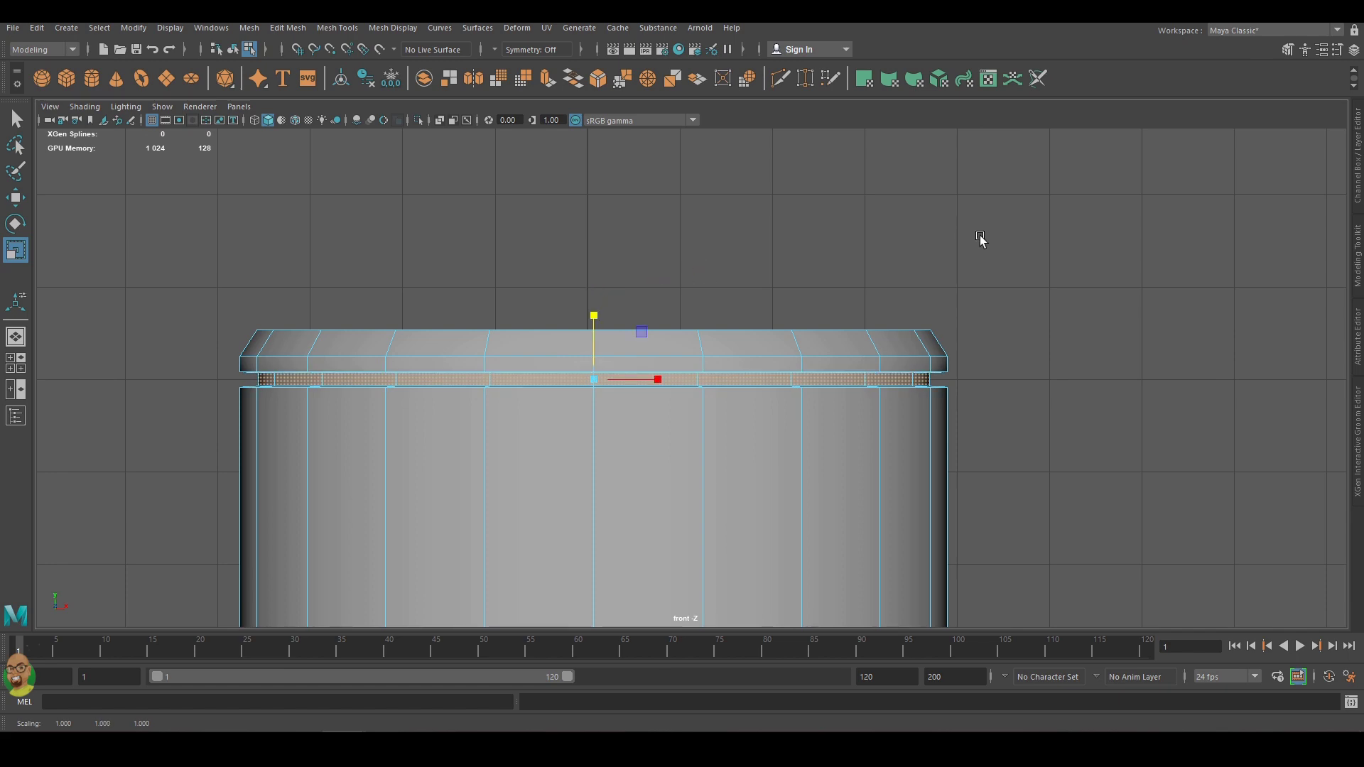
{"action": "scroll", "coordinate": [980, 239], "scroll_direction": "down", "scroll_amount": 3}
{"action": "key", "text": "space"}
{"action": "key", "text": "space"}
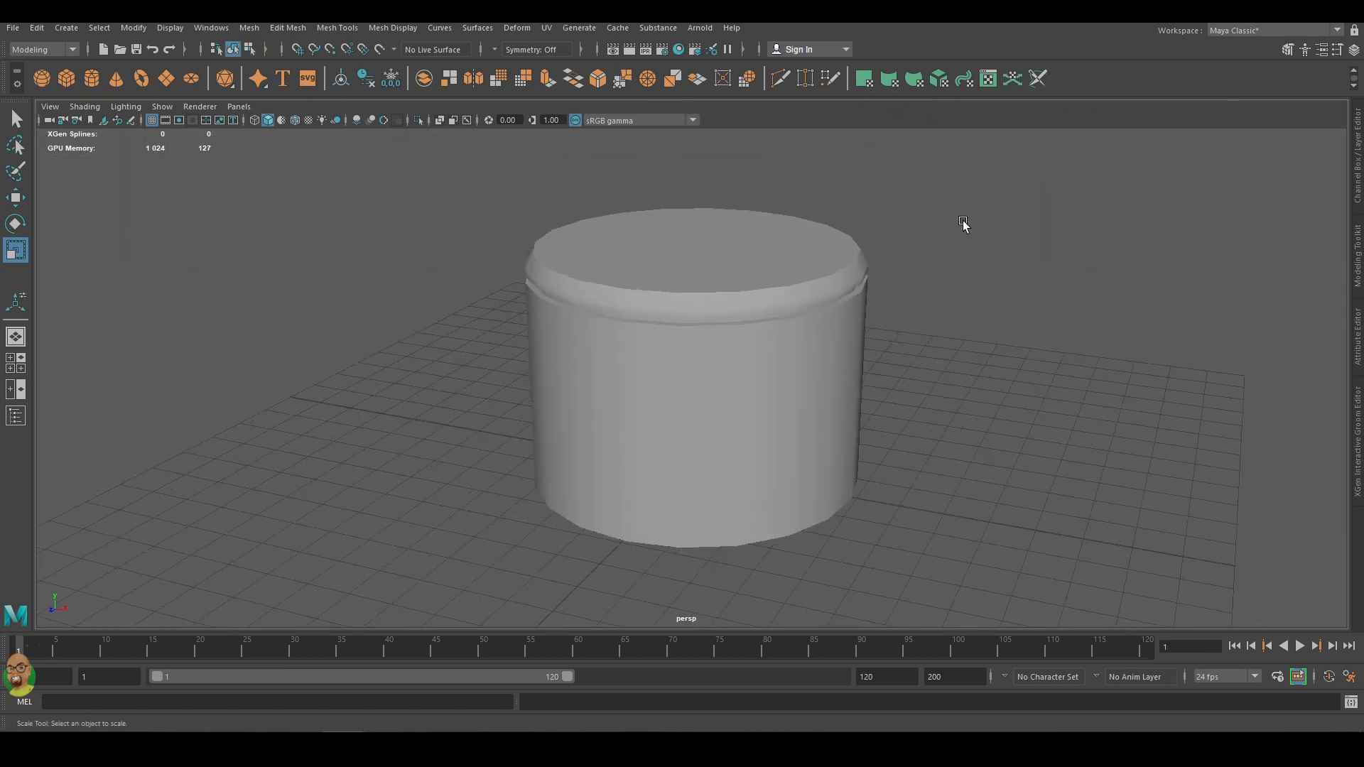
{"action": "scroll", "coordinate": [963, 220], "scroll_direction": "down", "scroll_amount": 2}
{"action": "left_click", "coordinate": [706, 374]}
{"action": "right_click_drag", "start_coordinate": [706, 374], "coordinate": [662, 453]}
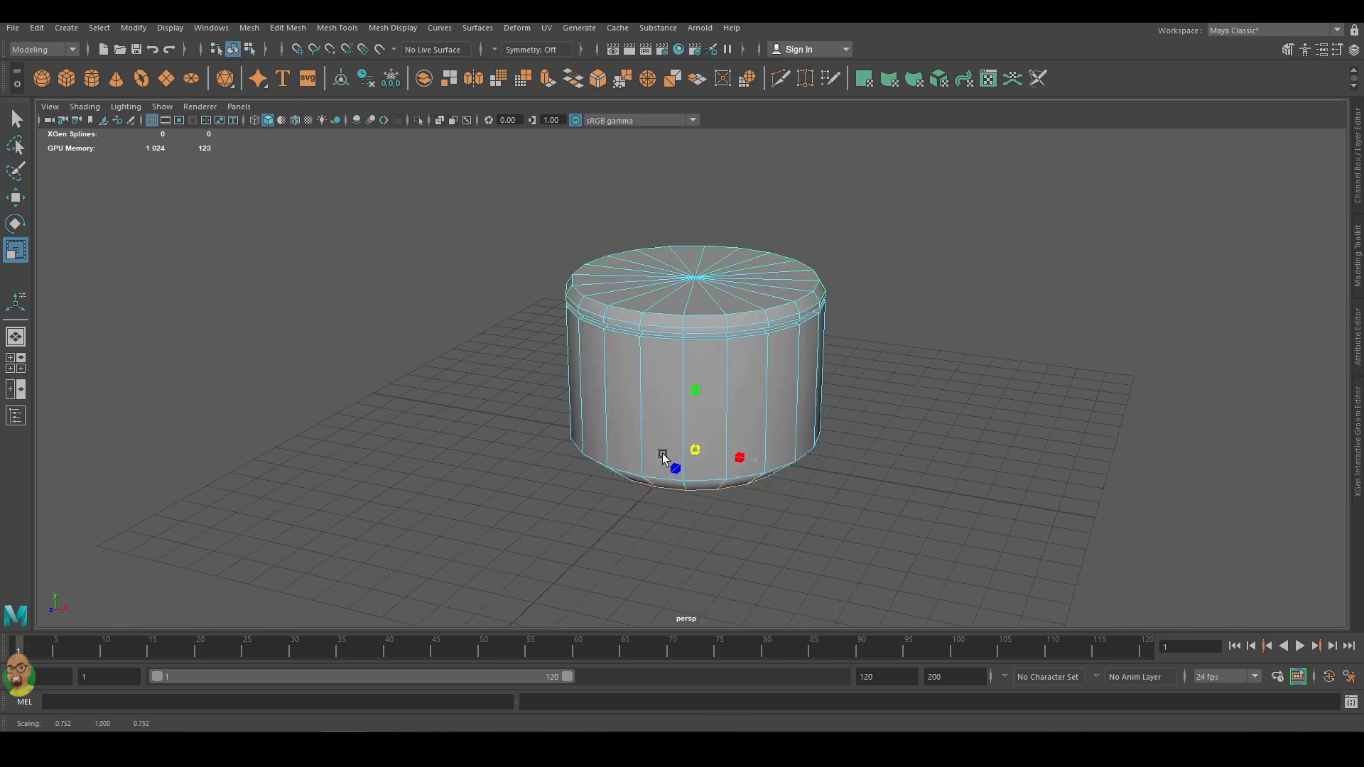
Select the top rows of vertices and raise them to make the cylinder taller.
{"action": "key", "text": "space"}
{"action": "key", "text": "space"}
{"action": "right_click_drag", "start_coordinate": [1029, 206], "coordinate": [955, 202]}
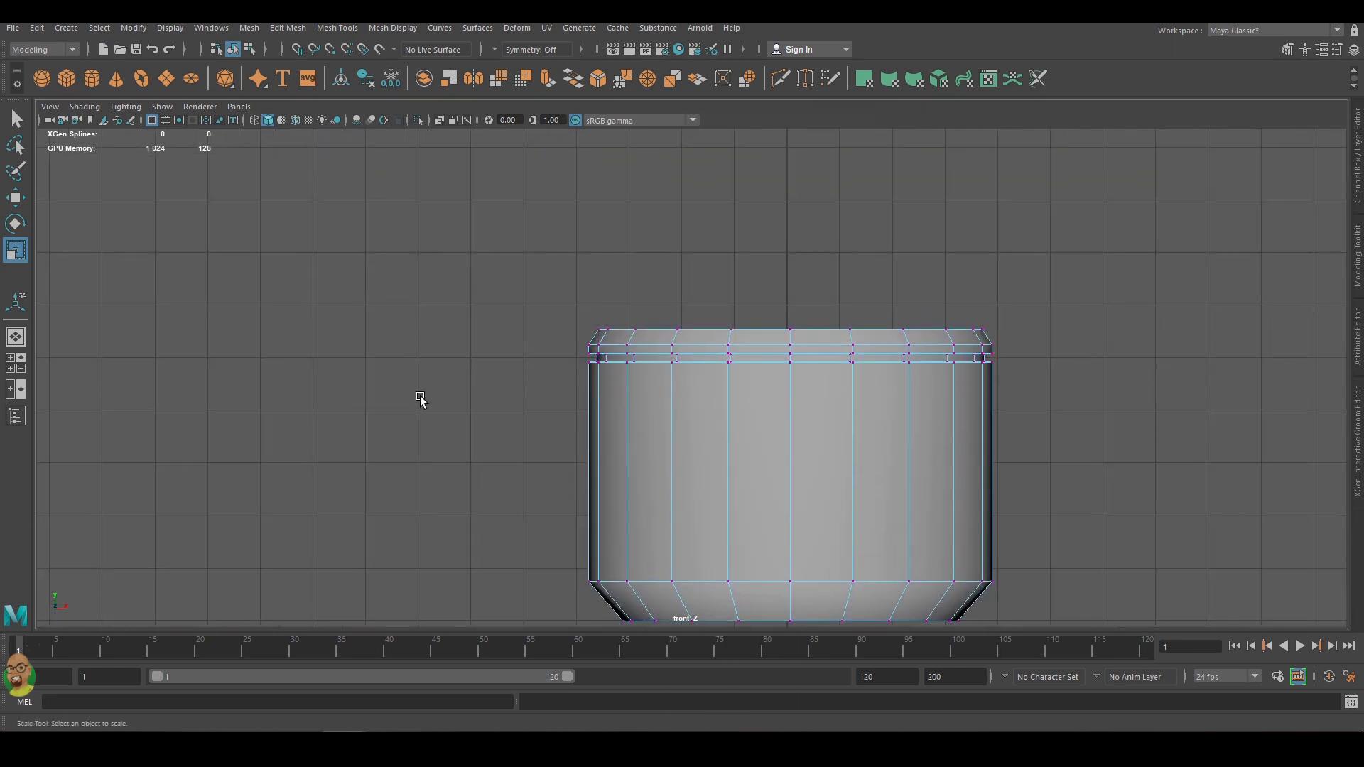
{"action": "left_click_drag", "start_coordinate": [420, 398], "coordinate": [1008, 313]}
{"action": "key", "text": "w"}
{"action": "left_click_drag", "start_coordinate": [806, 290], "coordinate": [806, 168]}
{"action": "scroll", "coordinate": [1059, 282], "scroll_direction": "down", "scroll_amount": 1}
{"action": "scroll", "coordinate": [1071, 338], "scroll_direction": "down", "scroll_amount": 1}
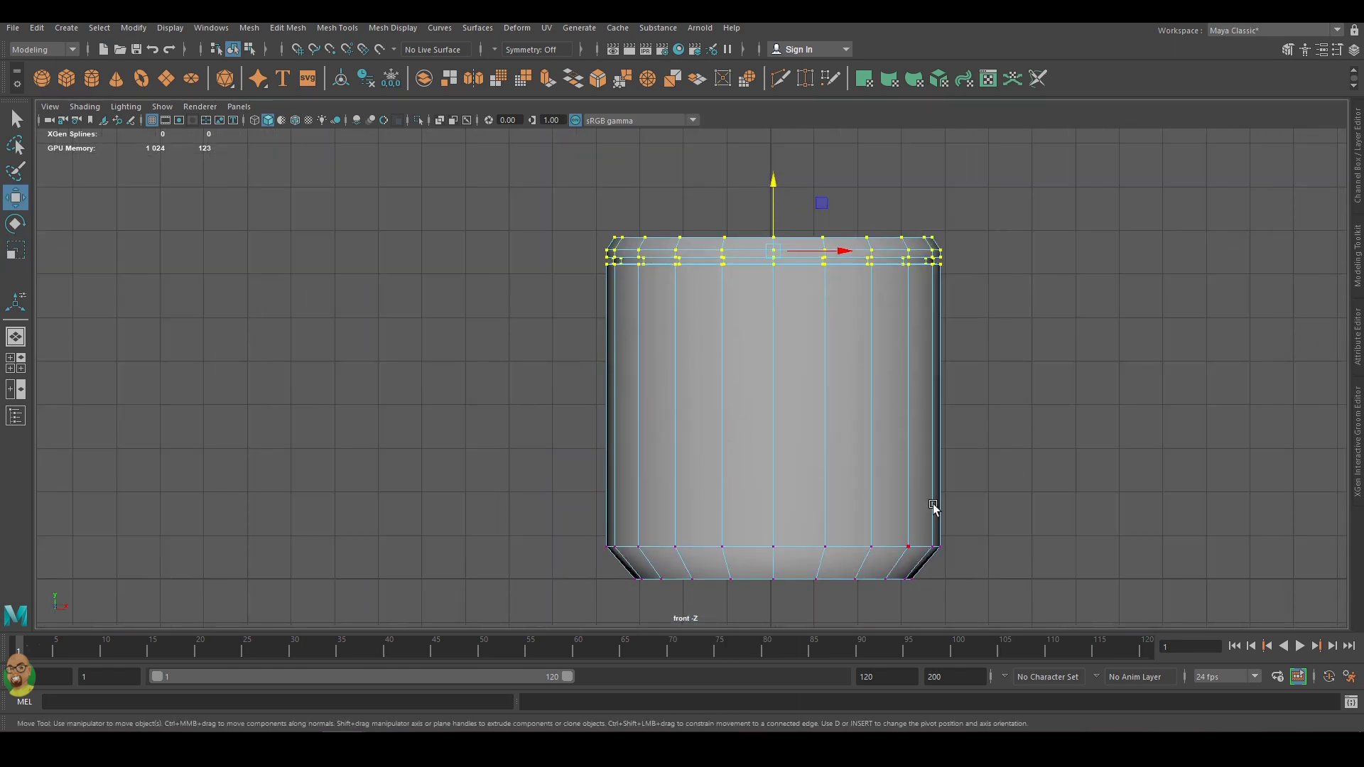
{"action": "scroll", "coordinate": [1028, 316], "scroll_direction": "up", "scroll_amount": 1}
Reselect the top rim vertices, then return to object mode in the perspective view.
{"action": "left_click_drag", "start_coordinate": [998, 201], "coordinate": [517, 249]}
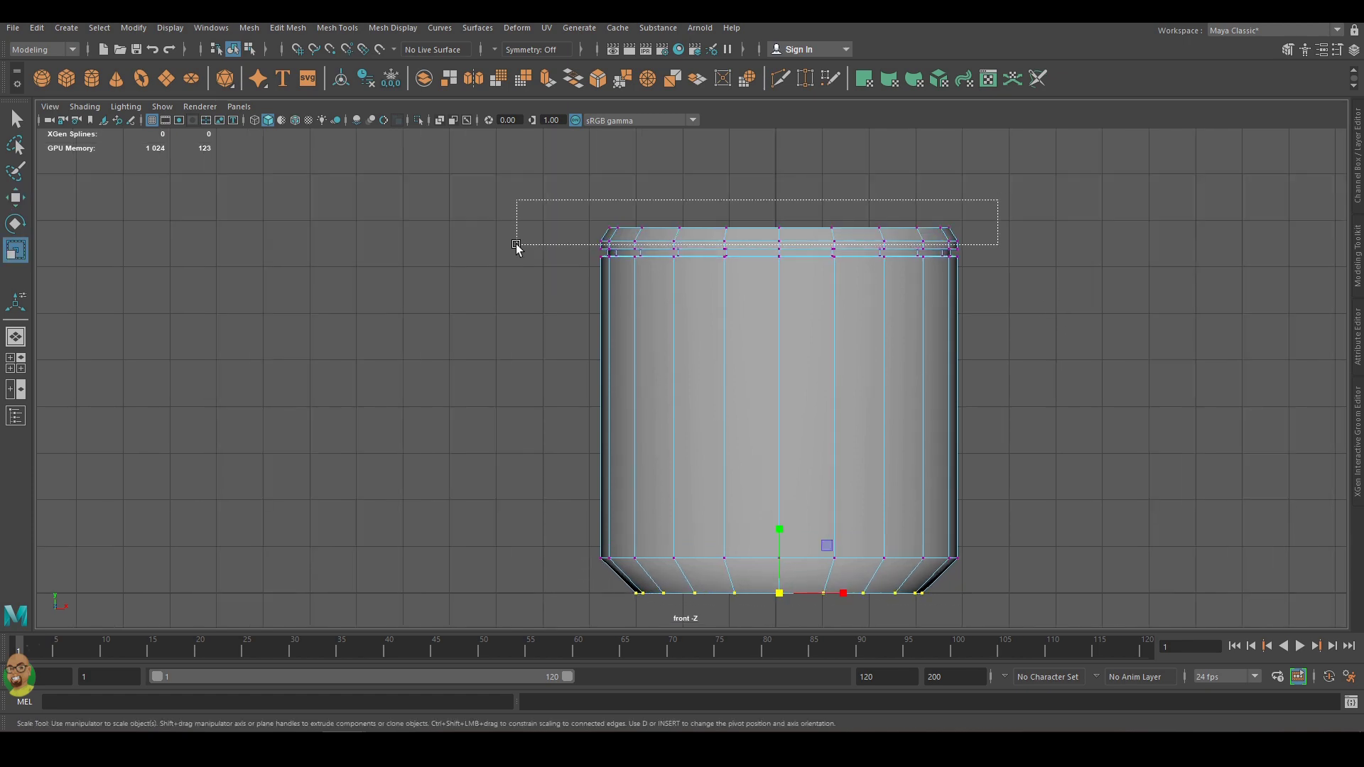
{"action": "key", "text": "w"}
{"action": "scroll", "coordinate": [1156, 246], "scroll_direction": "down", "scroll_amount": 1}
{"action": "left_click_drag", "start_coordinate": [1009, 215], "coordinate": [458, 369]}
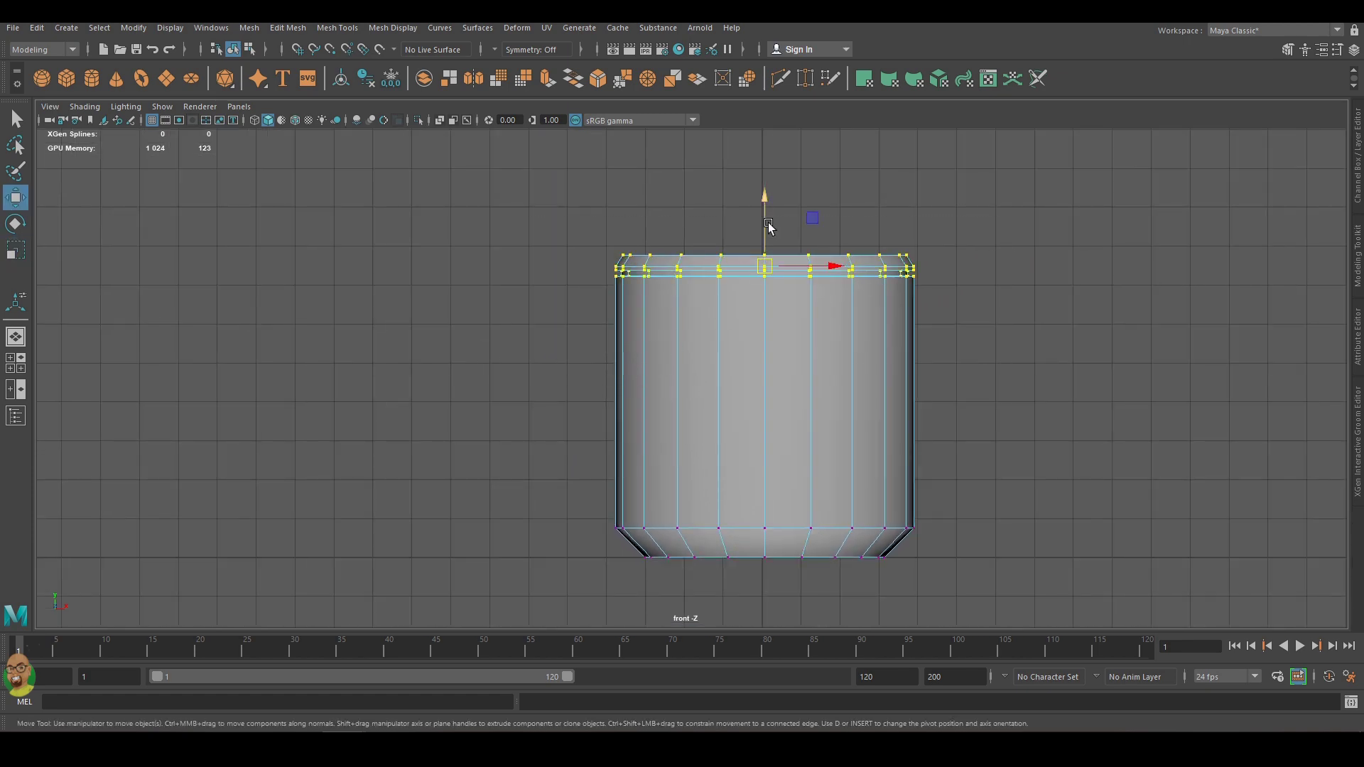
{"action": "mouse_move", "coordinate": [976, 312]}
{"action": "right_mouse_down"}
{"action": "mouse_move", "coordinate": [1016, 291]}
{"action": "mouse_move", "coordinate": [967, 257]}
{"action": "right_mouse_up"}
{"action": "key", "text": "space"}
{"action": "key", "text": "space"}
Insert an edge loop at the cylinder rim, orbiting to view it from below.
{"action": "scroll", "coordinate": [811, 223], "scroll_direction": "up", "scroll_amount": 3}
{"action": "right_click_drag", "start_coordinate": [822, 335], "coordinate": [790, 379], "text": "shift"}
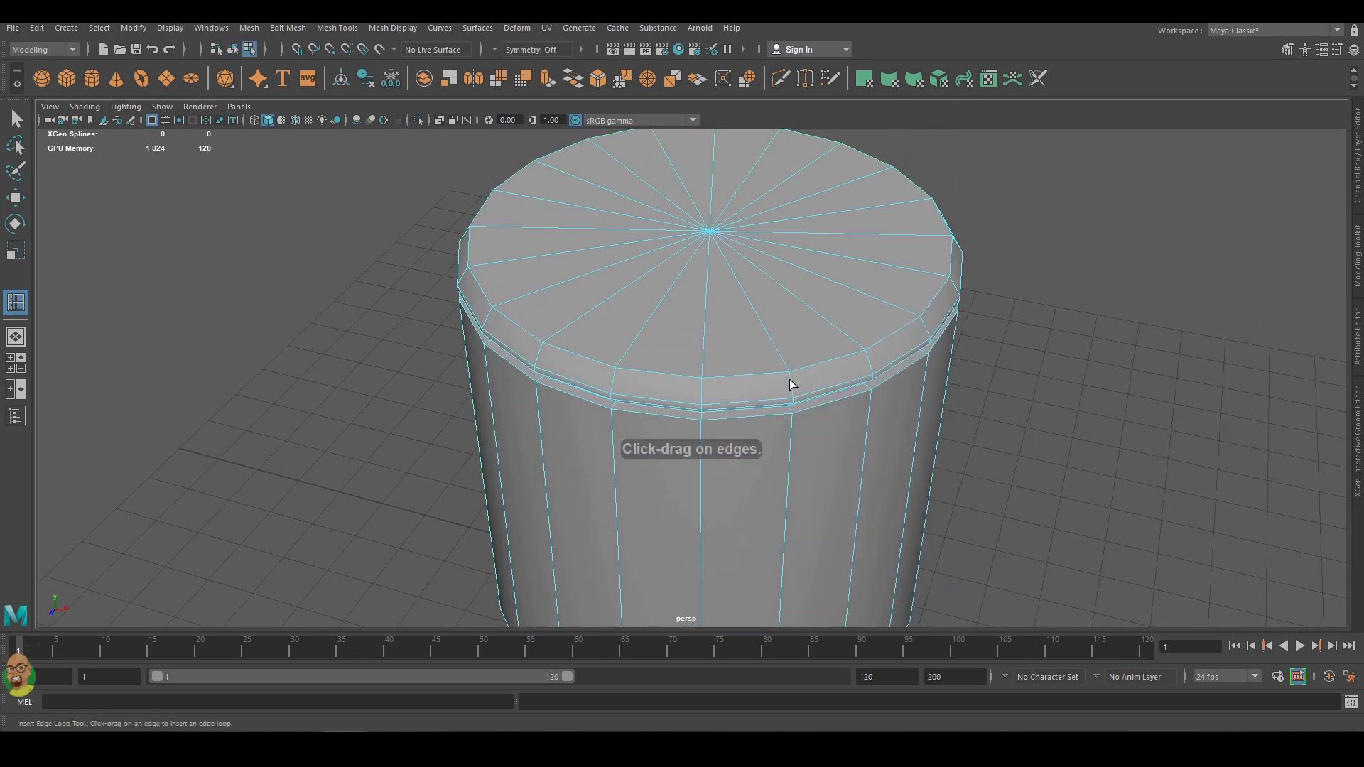
{"action": "mouse_move", "coordinate": [1123, 287]}
{"action": "left_mouse_down", "text": "alt"}
{"action": "mouse_move", "coordinate": [1064, 193]}
{"action": "mouse_move", "coordinate": [653, 260]}
{"action": "left_mouse_up", "text": "alt"}
{"action": "key", "text": "ctrl+z"}
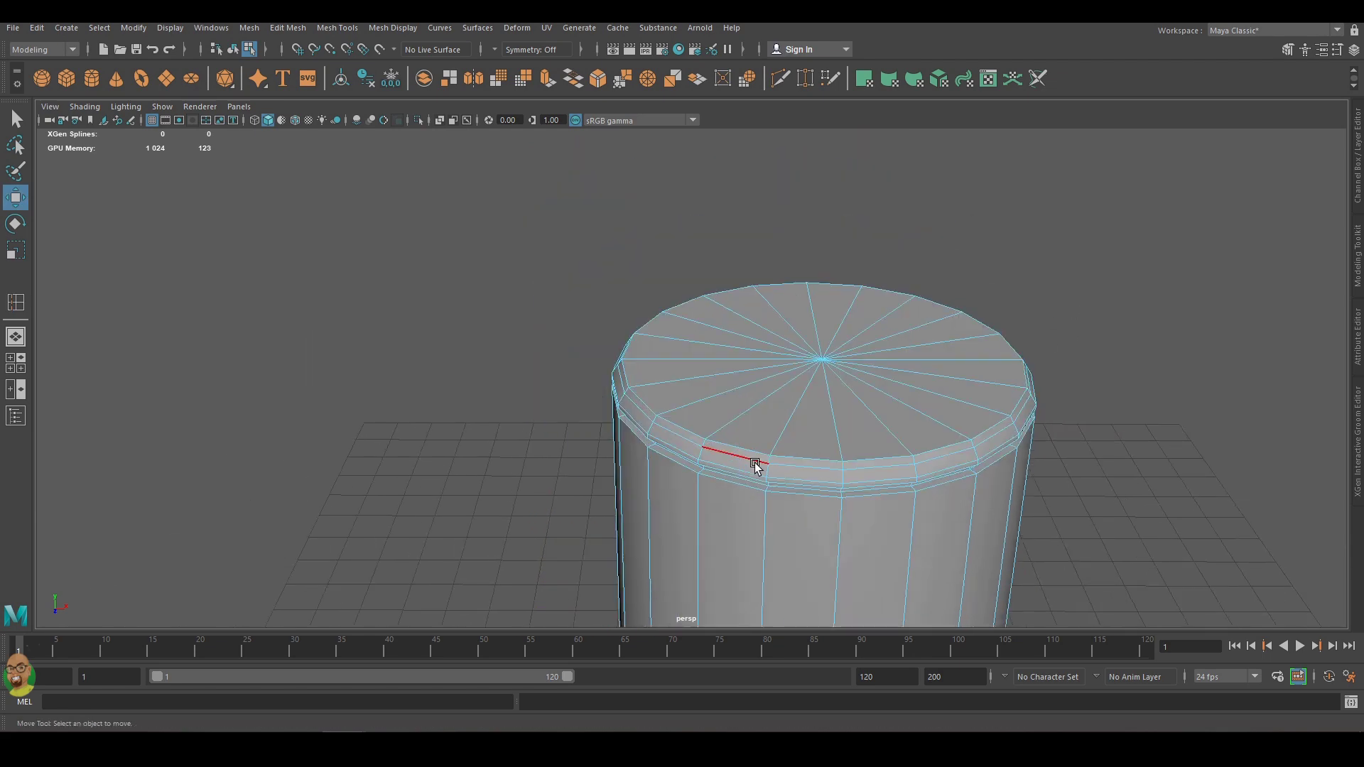
Select the top rim edge loops in the front view and raise the cap slightly.
{"action": "key", "text": "space"}
{"action": "key", "text": "space"}
{"action": "left_click_drag", "start_coordinate": [121, 328], "coordinate": [1101, 351]}
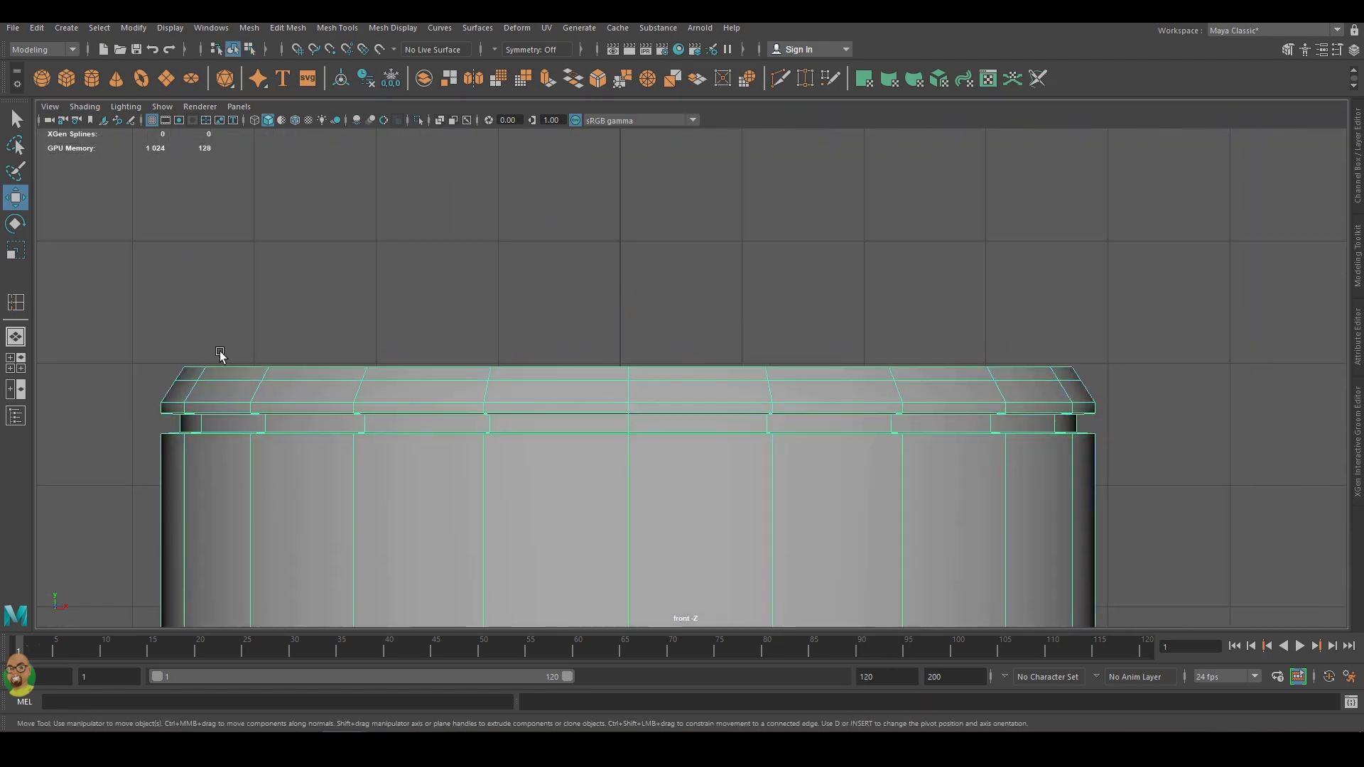
{"action": "key", "text": "space"}
{"action": "key", "text": "space"}
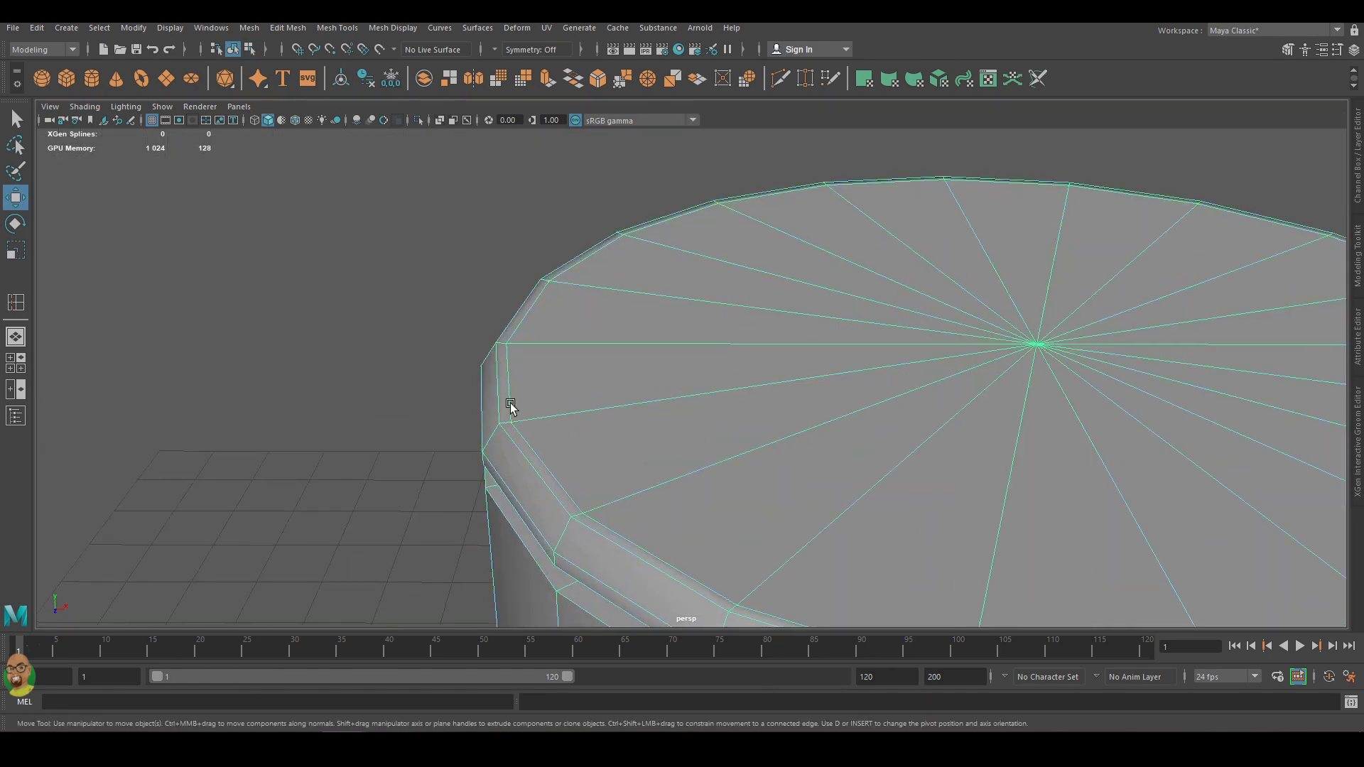
{"action": "left_click_drag", "start_coordinate": [1046, 281], "coordinate": [1067, 280]}
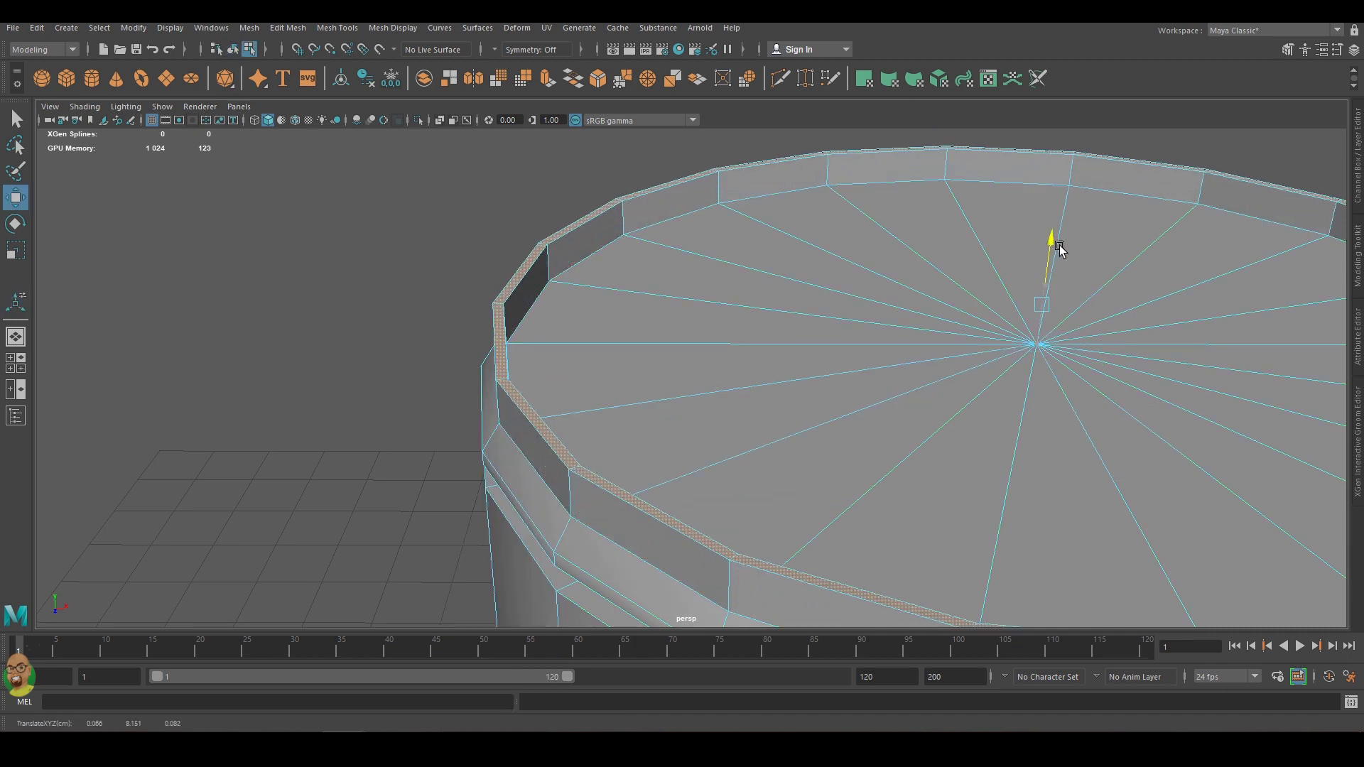
Pull two front rim faces upward into tabs and taper their tops by scaling.
{"action": "key", "text": "space"}
{"action": "key", "text": "space"}
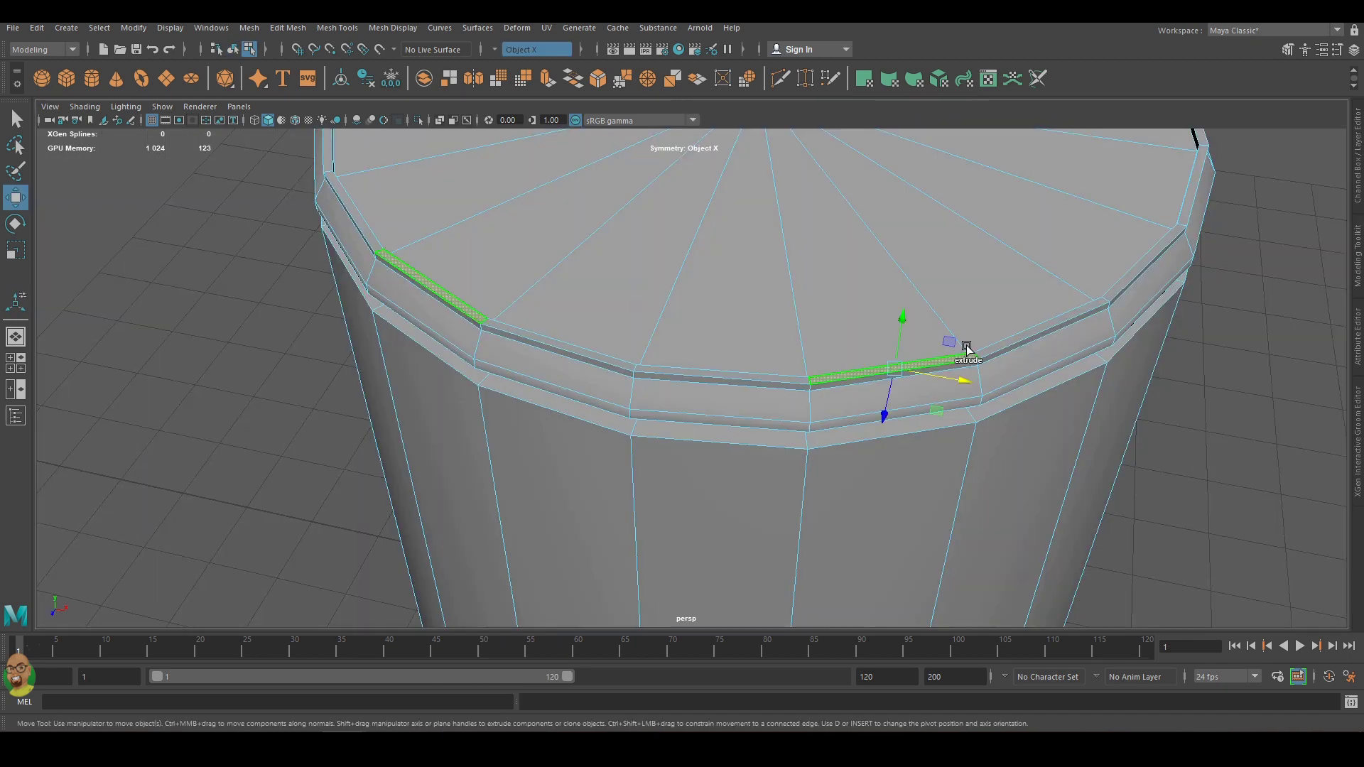
{"action": "left_click_drag", "start_coordinate": [851, 299], "coordinate": [852, 262]}
{"action": "key", "text": "space"}
{"action": "key", "text": "r"}
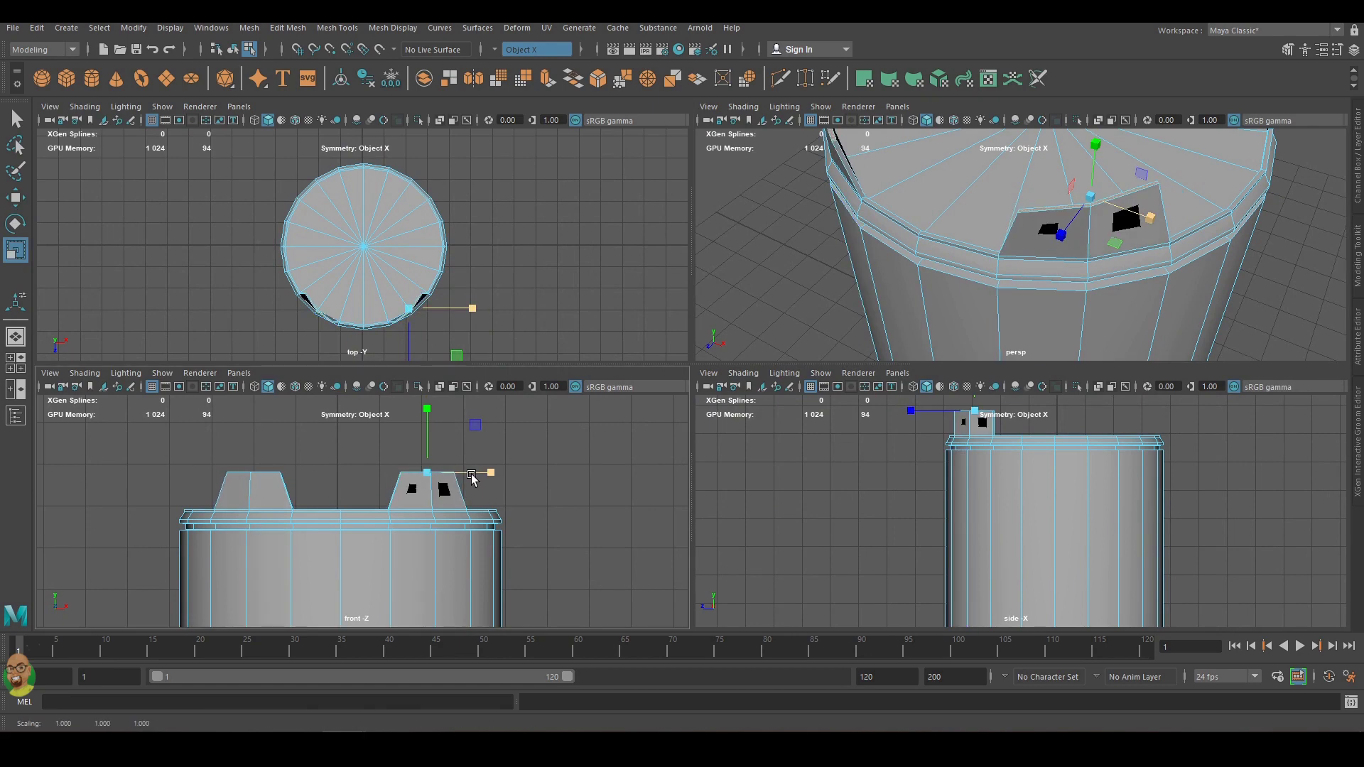
{"action": "left_click_drag", "start_coordinate": [415, 358], "coordinate": [415, 341]}
{"action": "key", "text": "w"}
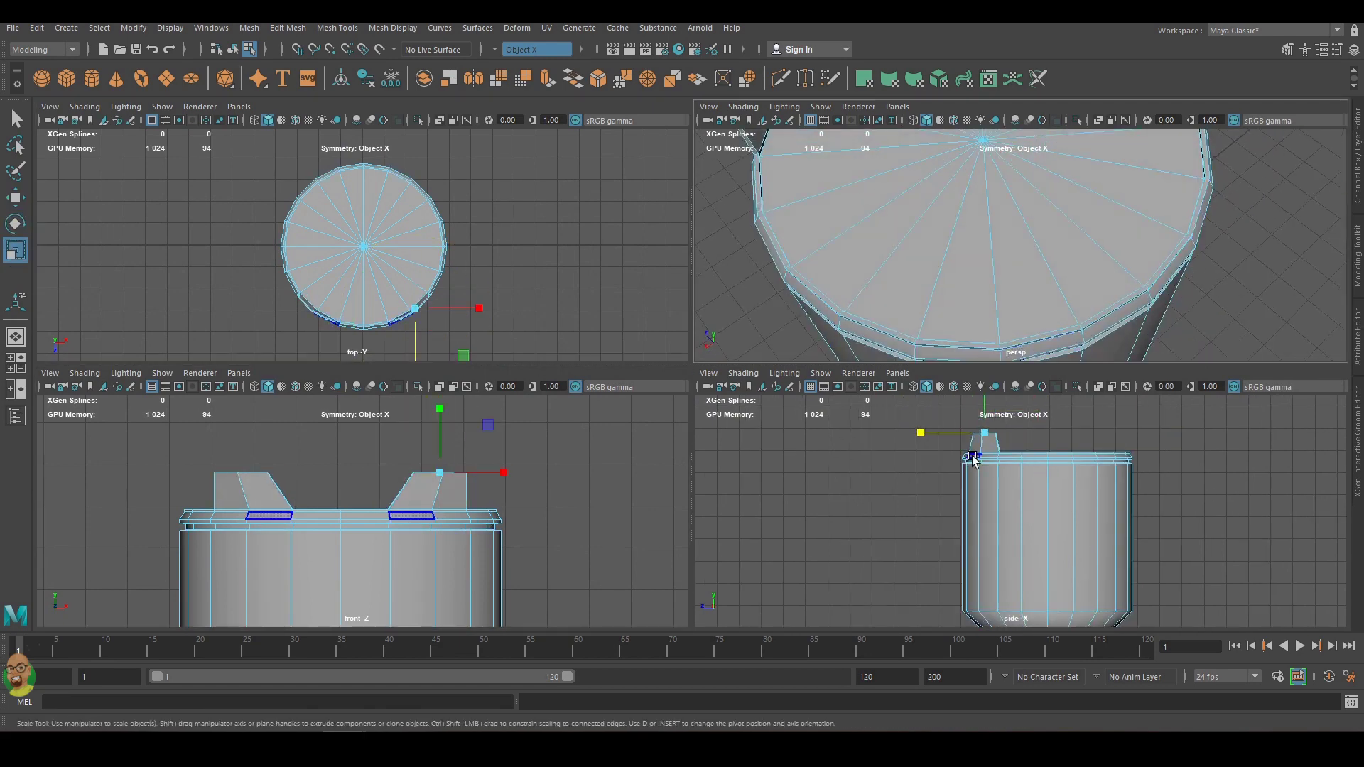
Select the top cap faces and detach them from the cylinder body.
{"action": "left_click_drag", "start_coordinate": [1194, 256], "coordinate": [1193, 178], "text": "alt"}
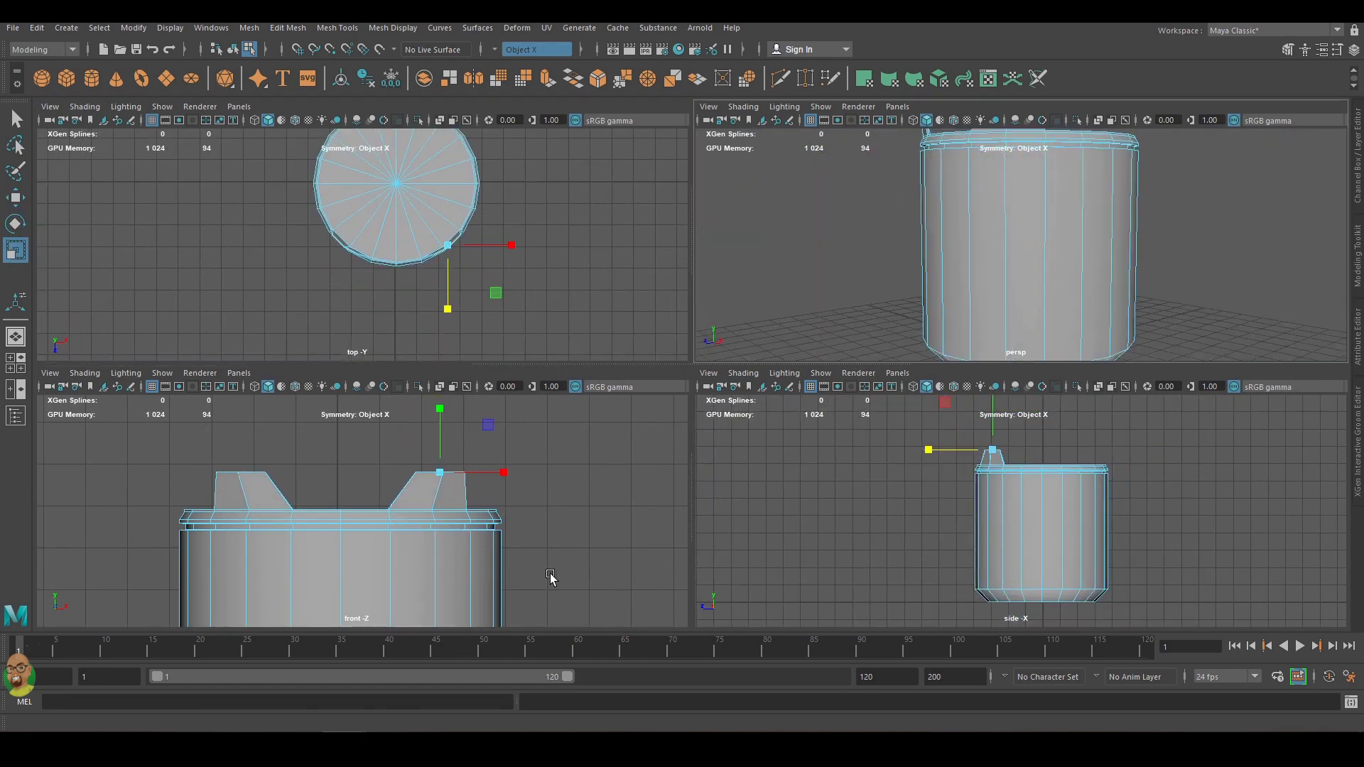
{"action": "key", "text": "space"}
{"action": "left_click_drag", "start_coordinate": [1150, 262], "coordinate": [981, 330], "text": "alt"}
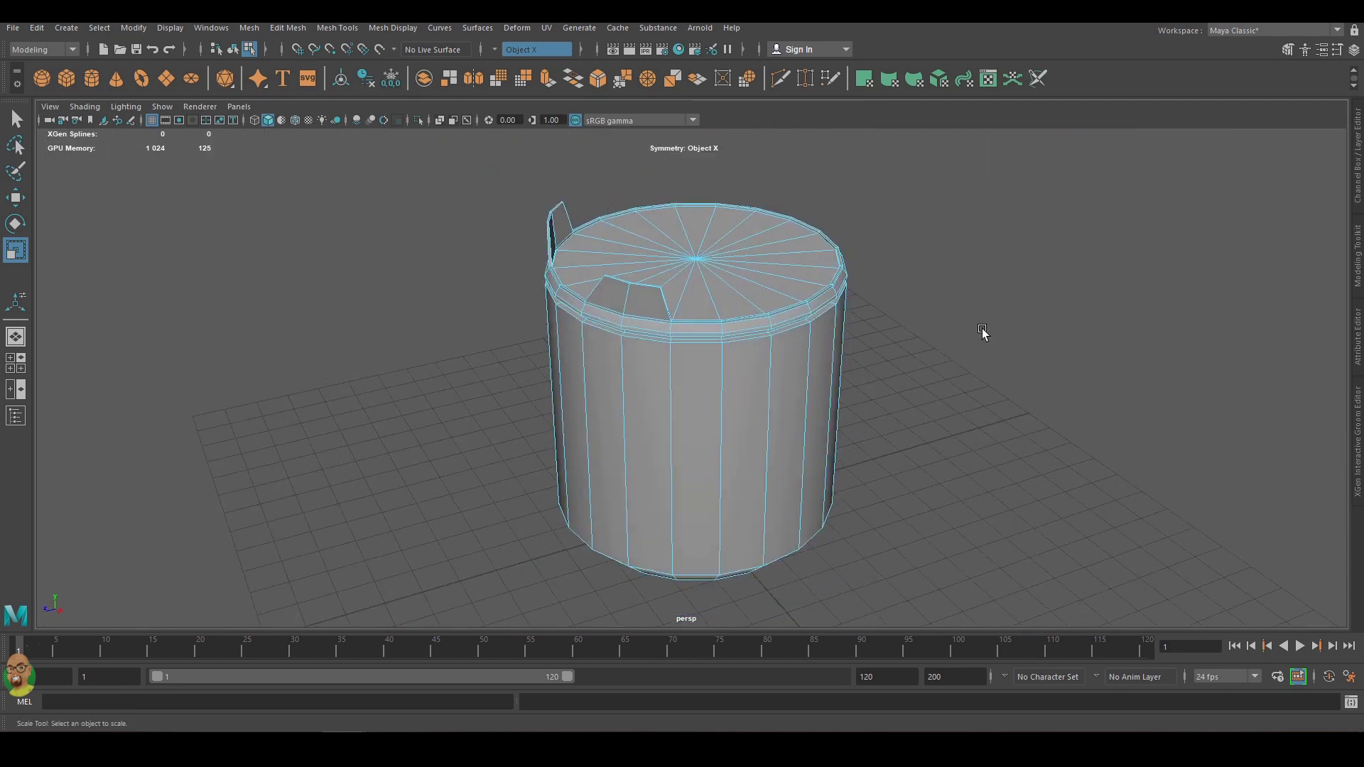
{"action": "left_click", "coordinate": [738, 283]}
{"action": "mouse_move", "coordinate": [685, 342]}
{"action": "right_mouse_down", "text": "shift"}
{"action": "mouse_move", "coordinate": [662, 483]}
{"action": "mouse_move", "coordinate": [682, 482]}
{"action": "right_mouse_up", "text": "shift"}
Lift the detached lid above the cylinder body.
{"action": "key", "text": "w"}
{"action": "left_click_drag", "start_coordinate": [752, 207], "coordinate": [752, 89]}
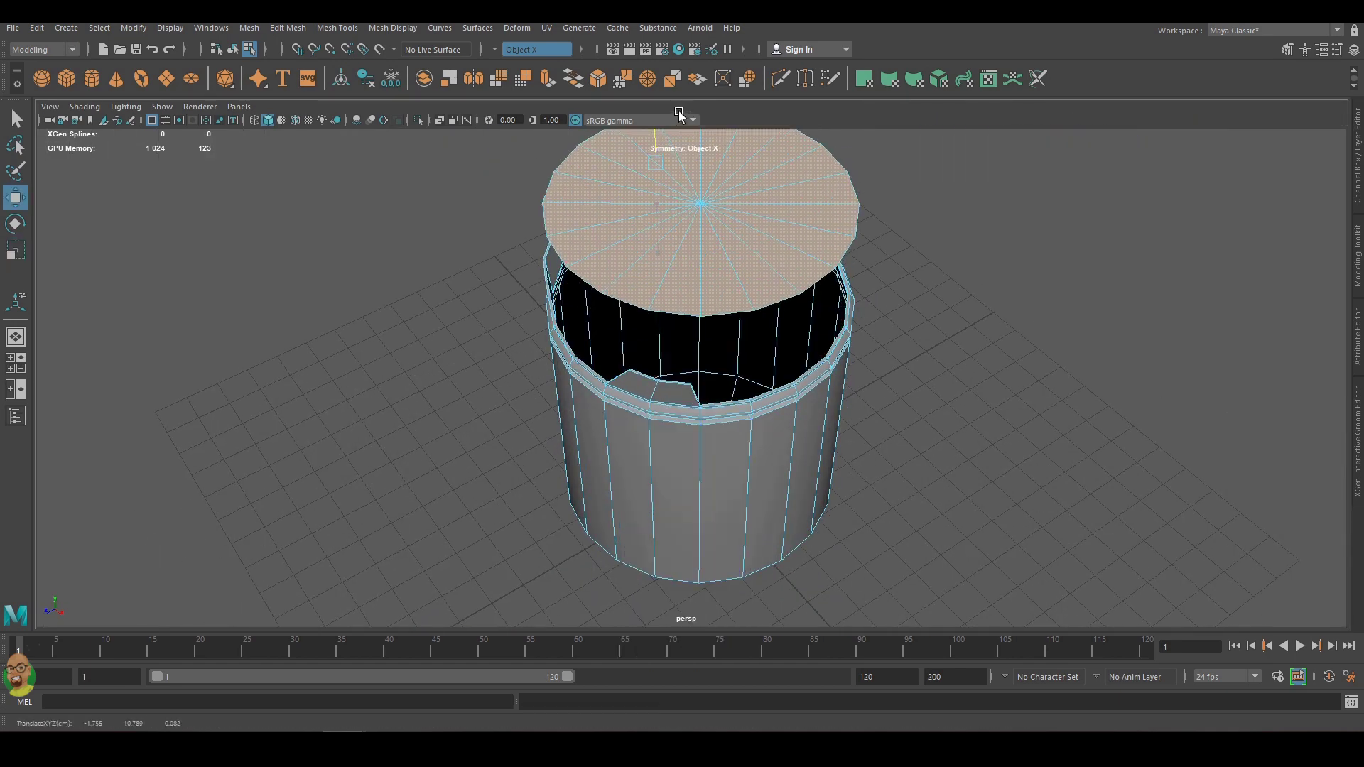
{"action": "right_click", "coordinate": [772, 279]}
Insert a new edge loop near the top of the cylinder.
{"action": "key", "text": "space"}
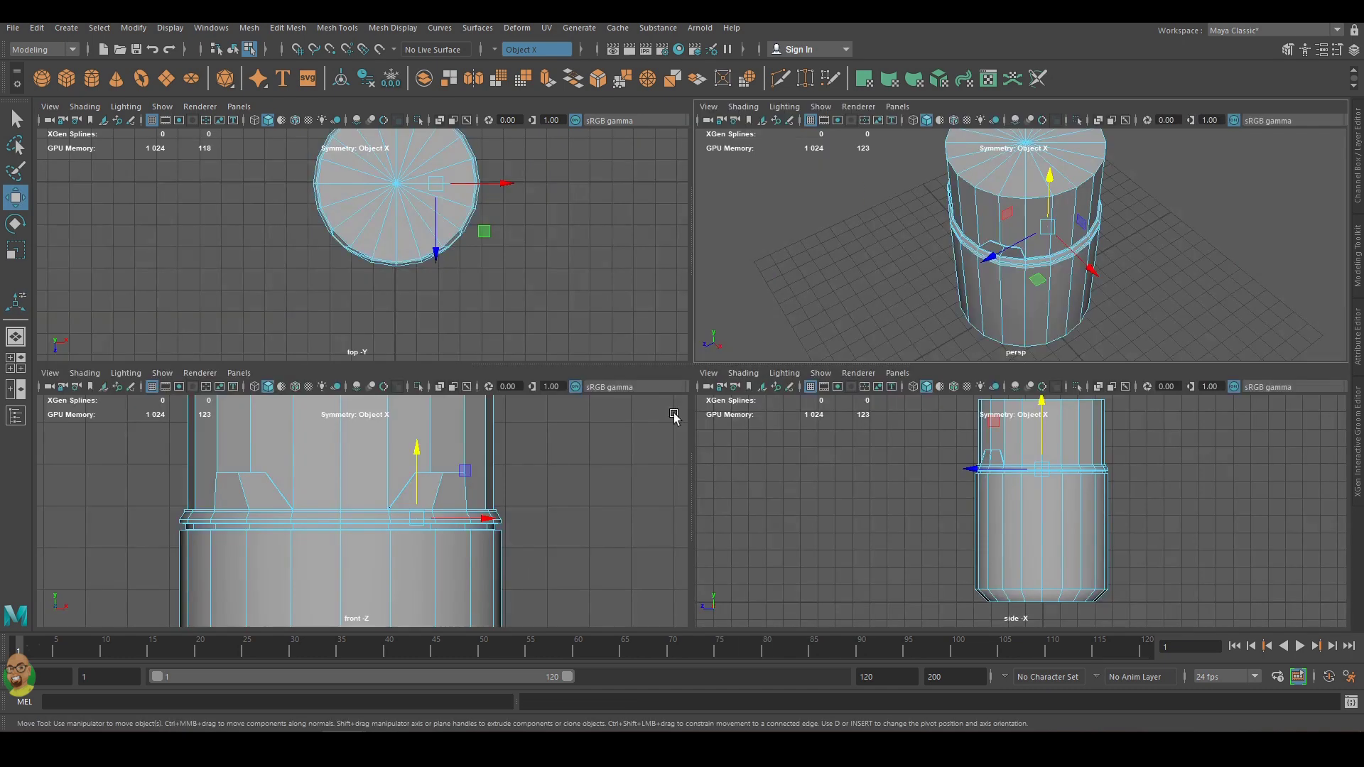
{"action": "scroll", "coordinate": [355, 419], "scroll_direction": "up", "scroll_amount": 3}
{"action": "right_click_drag", "start_coordinate": [355, 419], "coordinate": [356, 373]}
{"action": "right_click_drag", "start_coordinate": [353, 419], "coordinate": [334, 519], "text": "shift"}
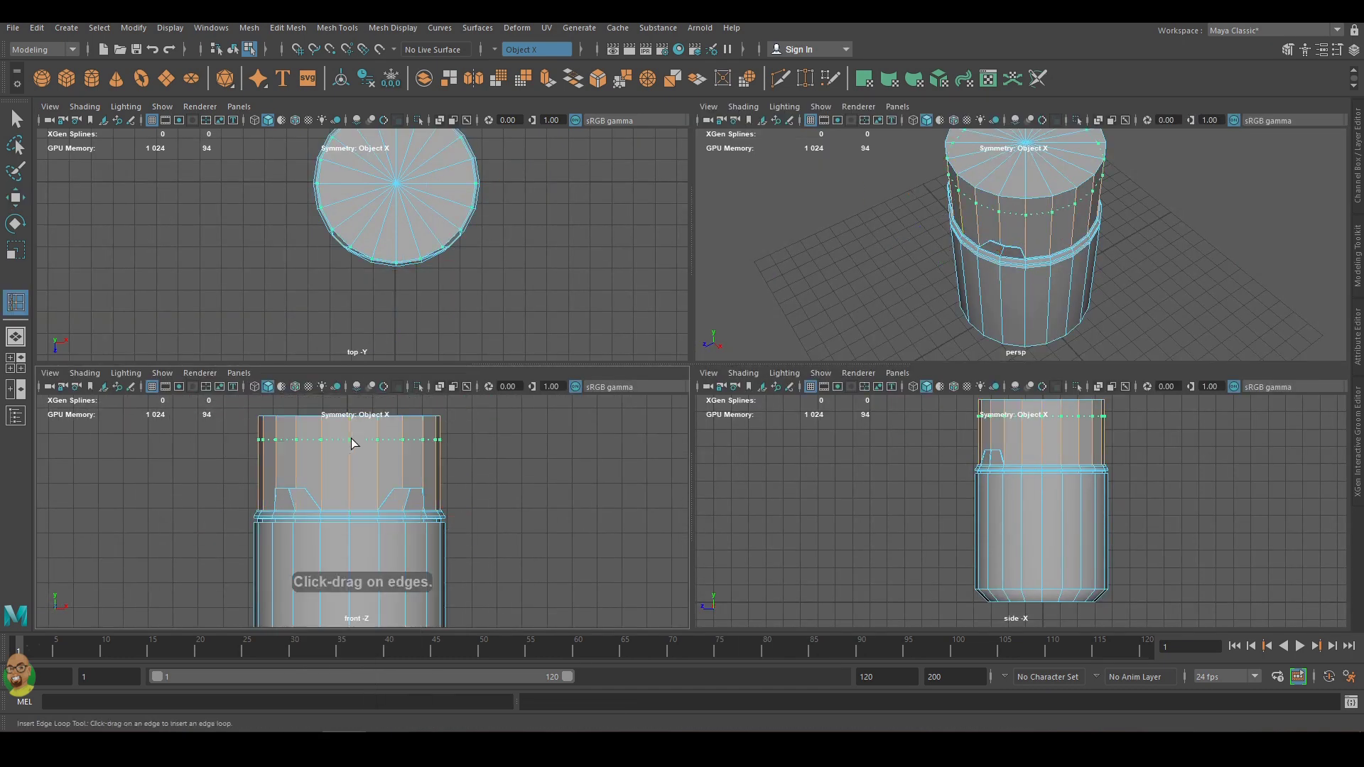
{"action": "left_click", "coordinate": [356, 447]}
Turn off symmetry and scale the top cap inward to 0.778.
{"action": "key", "text": "r"}
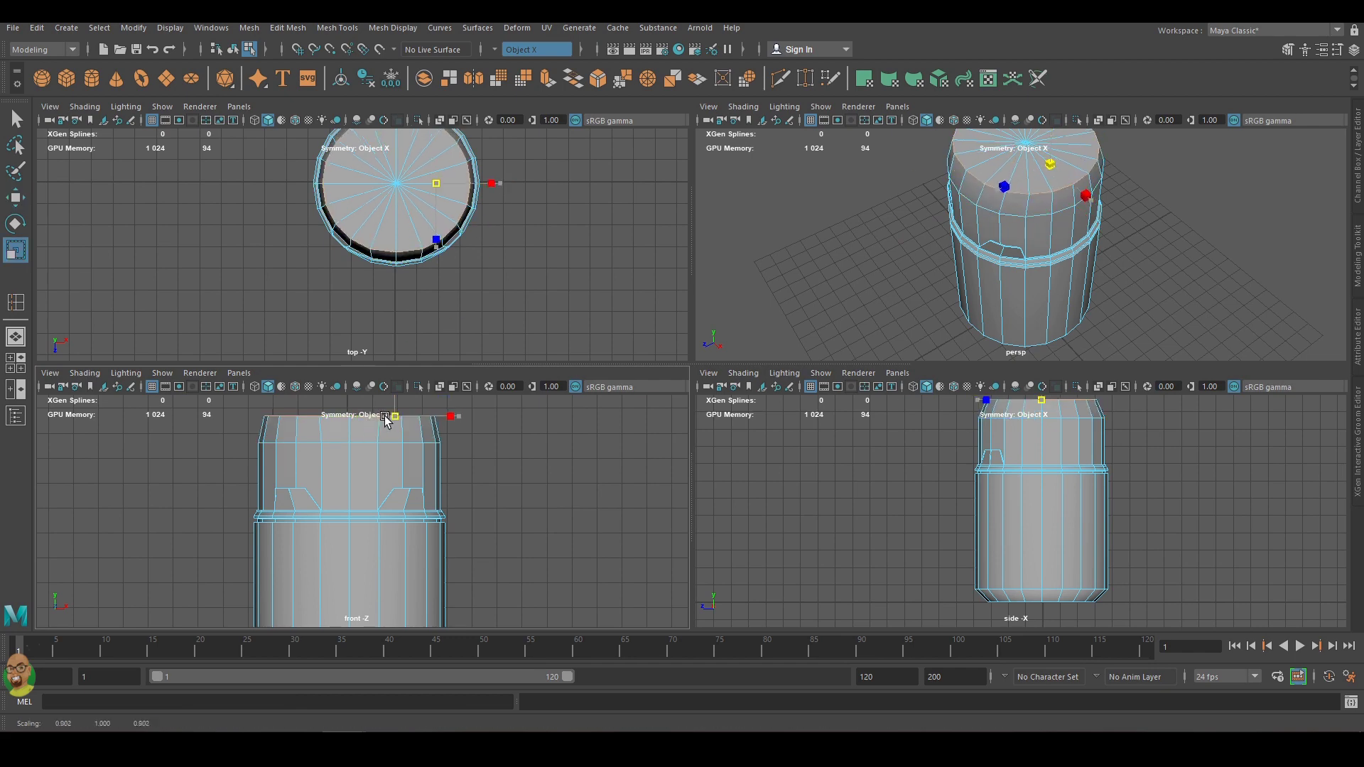
{"action": "left_click", "coordinate": [525, 71]}
{"action": "scroll", "coordinate": [679, 448], "scroll_direction": "down", "scroll_amount": 2}
{"action": "left_click_drag", "start_coordinate": [405, 466], "coordinate": [348, 463]}
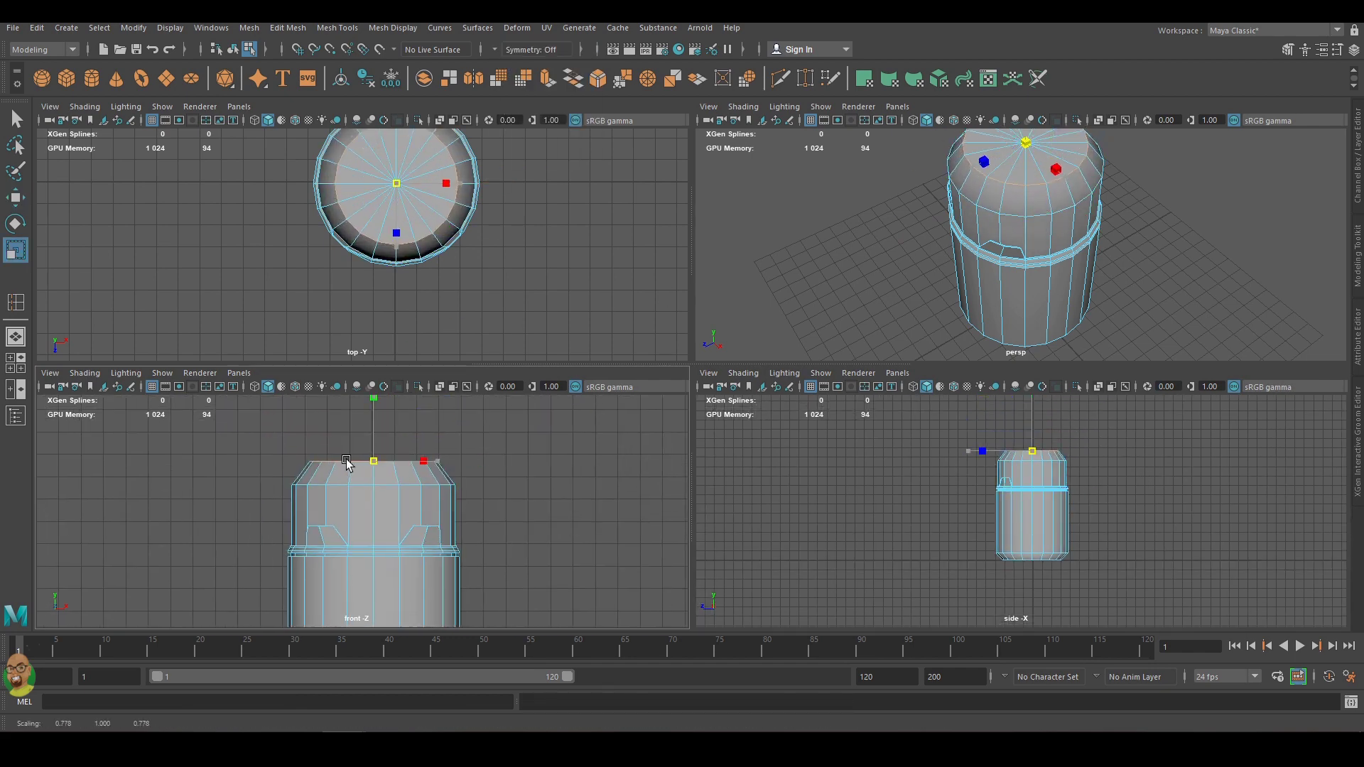
{"action": "scroll", "coordinate": [545, 417], "scroll_direction": "down", "scroll_amount": 3}
{"action": "scroll", "coordinate": [511, 455], "scroll_direction": "up", "scroll_amount": 3}
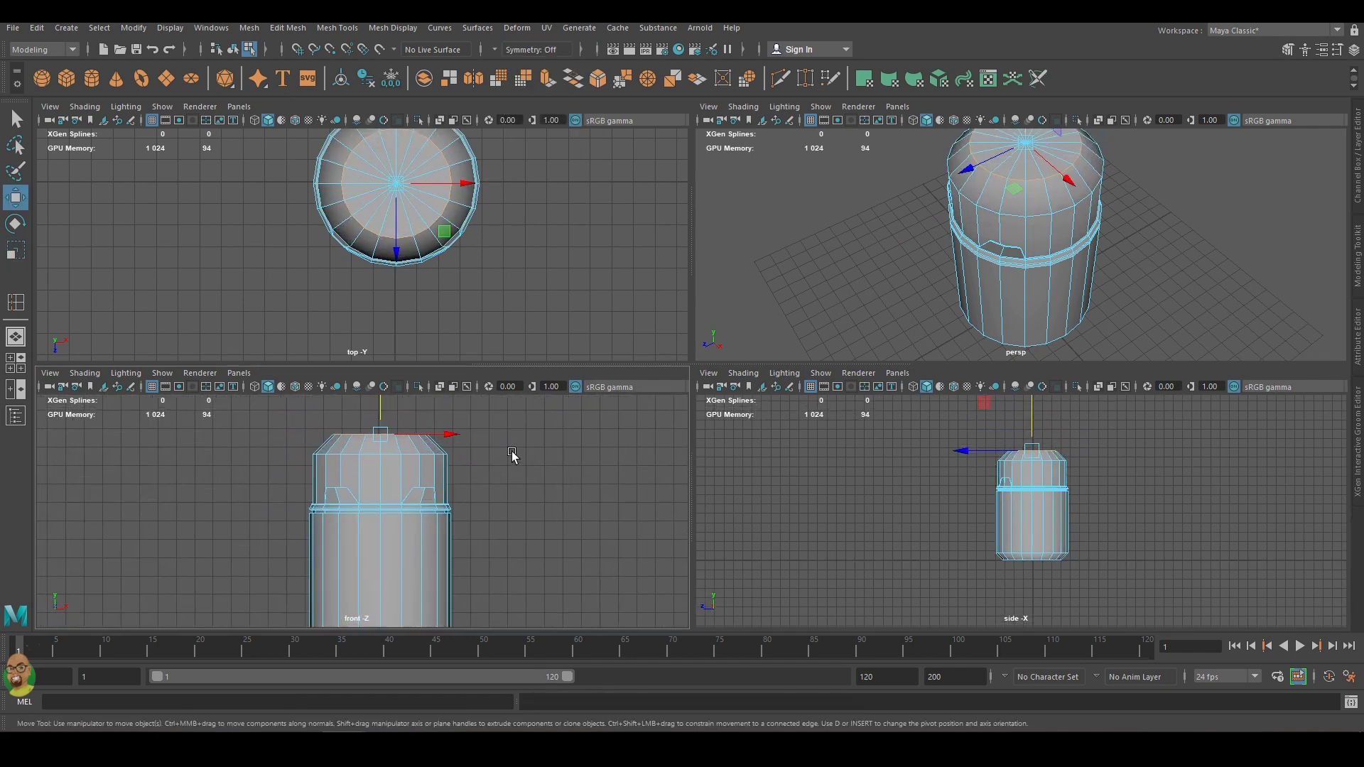
Undo a stray vertex move, then extrude the body's top face into a 0.7-thick cap.
{"action": "key", "text": "space"}
{"action": "right_click_drag", "start_coordinate": [796, 241], "coordinate": [753, 234]}
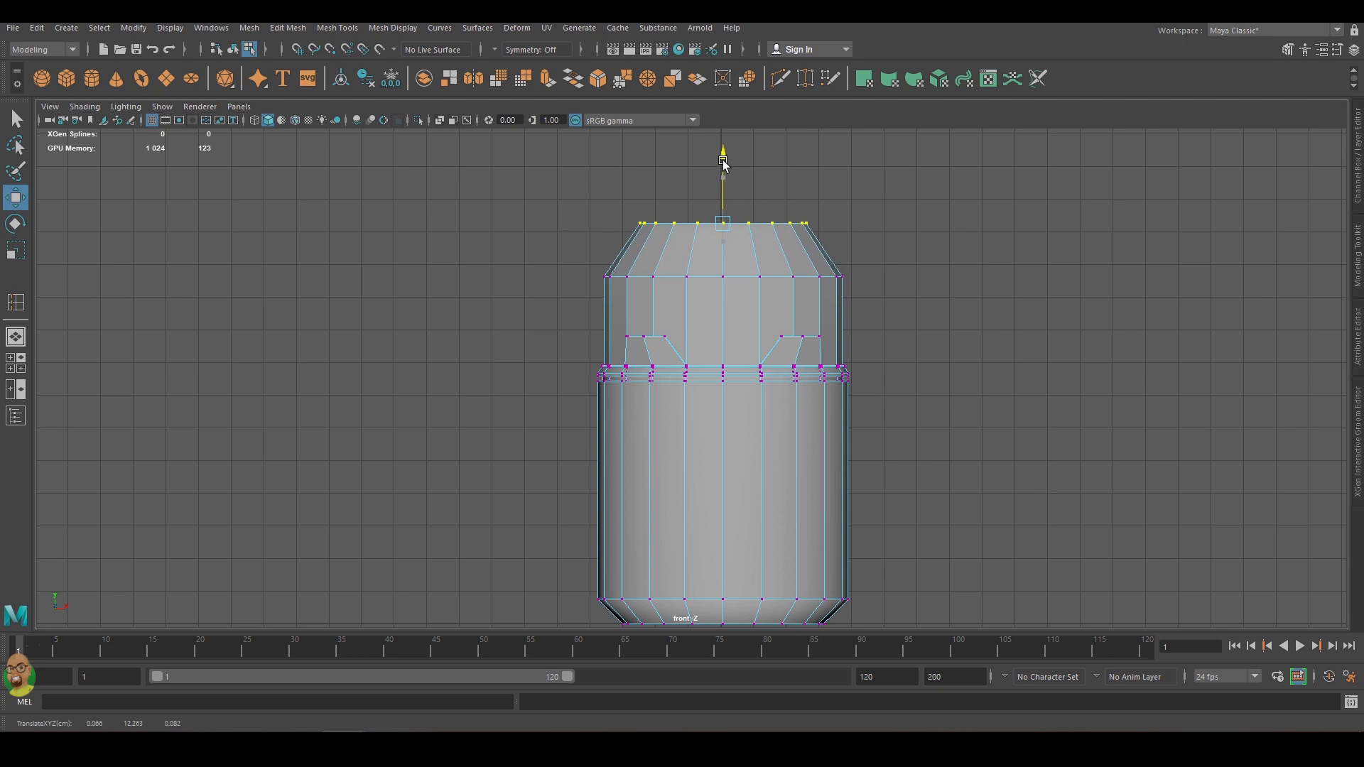
{"action": "left_click", "coordinate": [1030, 301]}
{"action": "scroll", "coordinate": [1027, 306], "scroll_direction": "down", "scroll_amount": 1}
{"action": "key", "text": "ctrl+z"}
{"action": "right_click_drag", "start_coordinate": [675, 369], "coordinate": [715, 318], "text": "ctrl"}
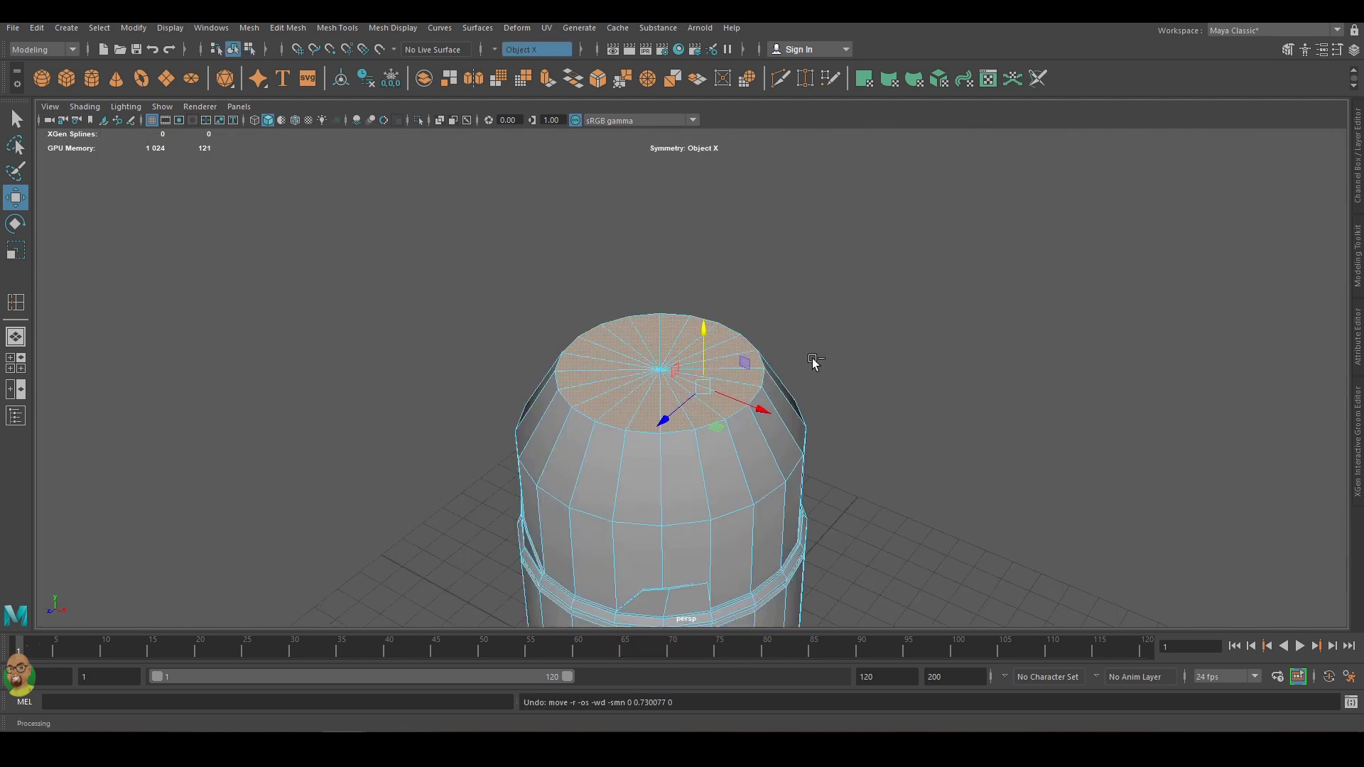
{"action": "key", "text": "ctrl+e"}
Select a face on the top rim and raise it into a strip.
{"action": "key", "text": "space"}
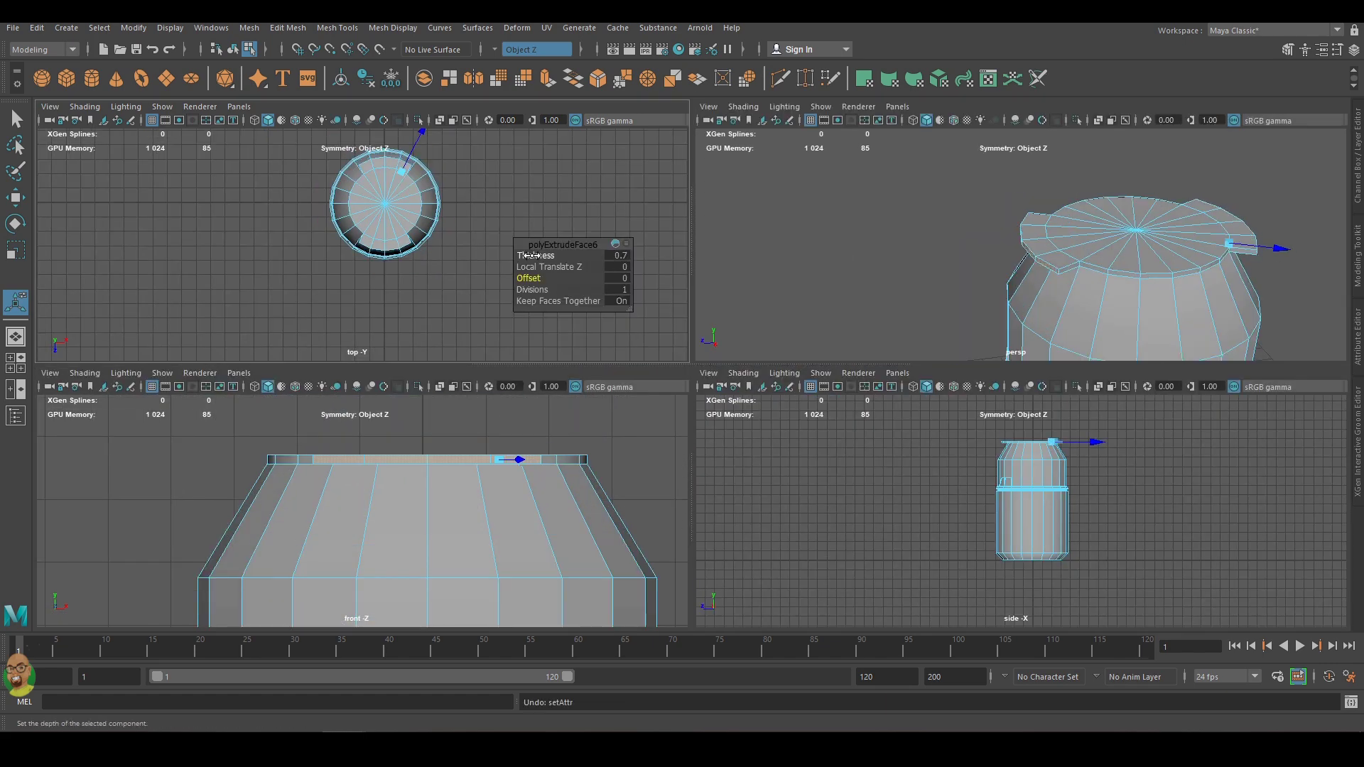
{"action": "key", "text": "w"}
{"action": "left_click", "coordinate": [1016, 298]}
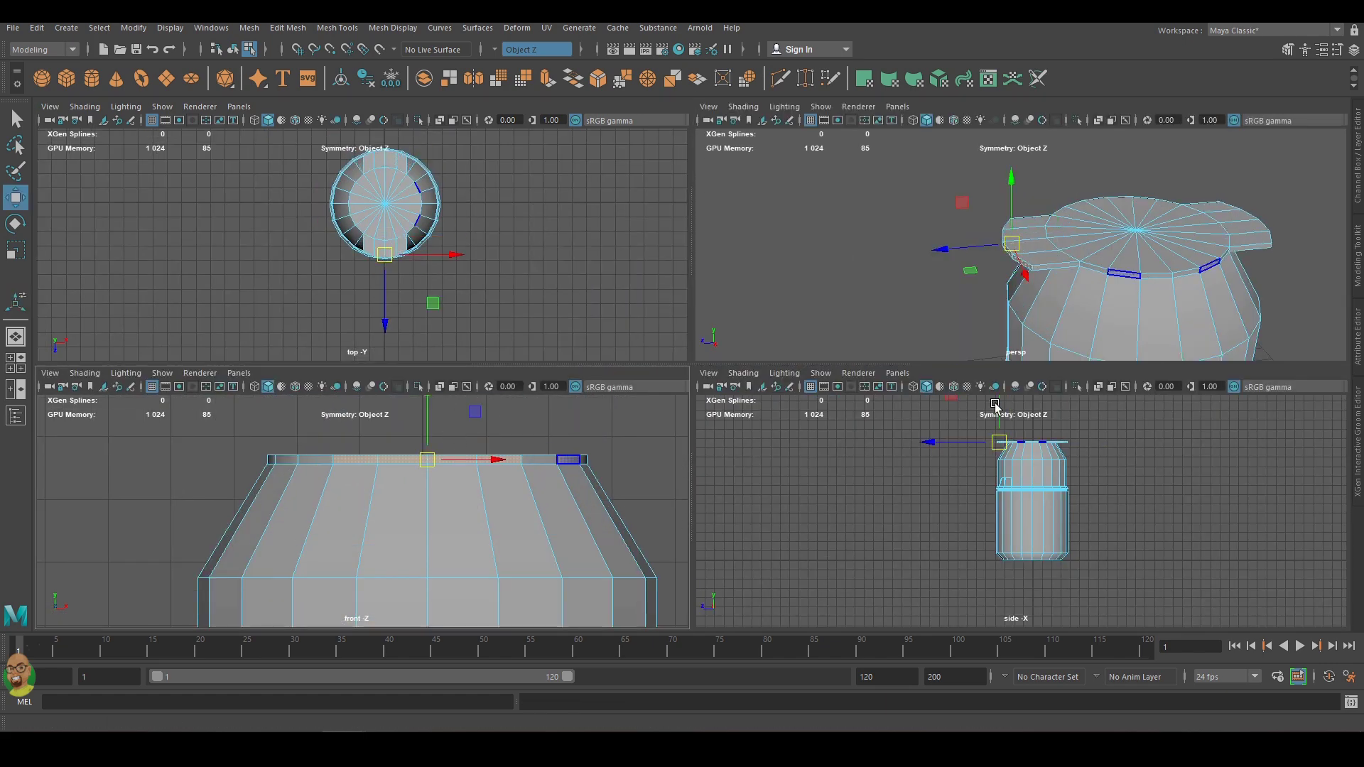
{"action": "key", "text": "space"}
{"action": "scroll", "coordinate": [621, 298], "scroll_direction": "up", "scroll_amount": 5}
{"action": "left_click_drag", "start_coordinate": [640, 287], "coordinate": [622, 298]}
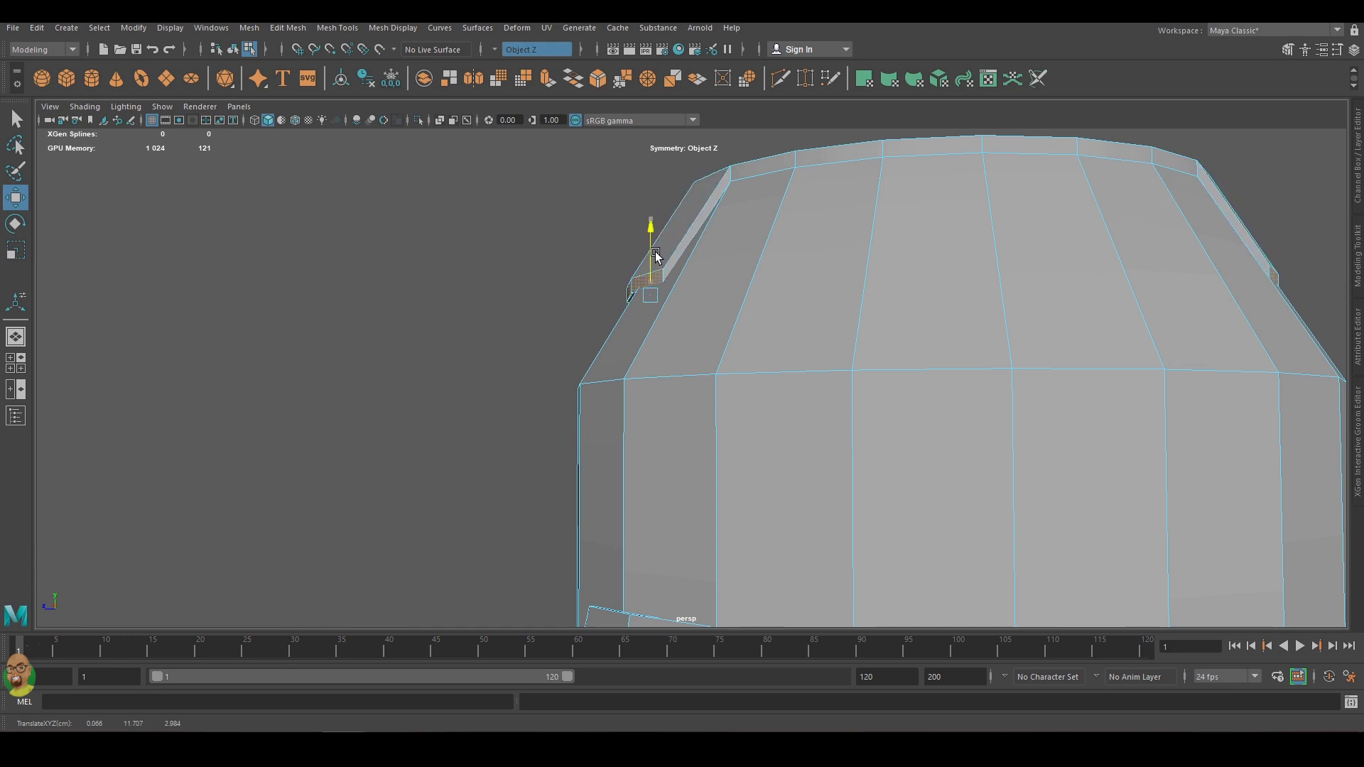
{"action": "scroll", "coordinate": [888, 306], "scroll_direction": "down", "scroll_amount": 5}
Select another face along the sloped top edge and lift it with its mirror.
{"action": "left_click_drag", "start_coordinate": [1167, 320], "coordinate": [935, 350], "text": "alt"}
{"action": "left_click", "coordinate": [975, 299]}
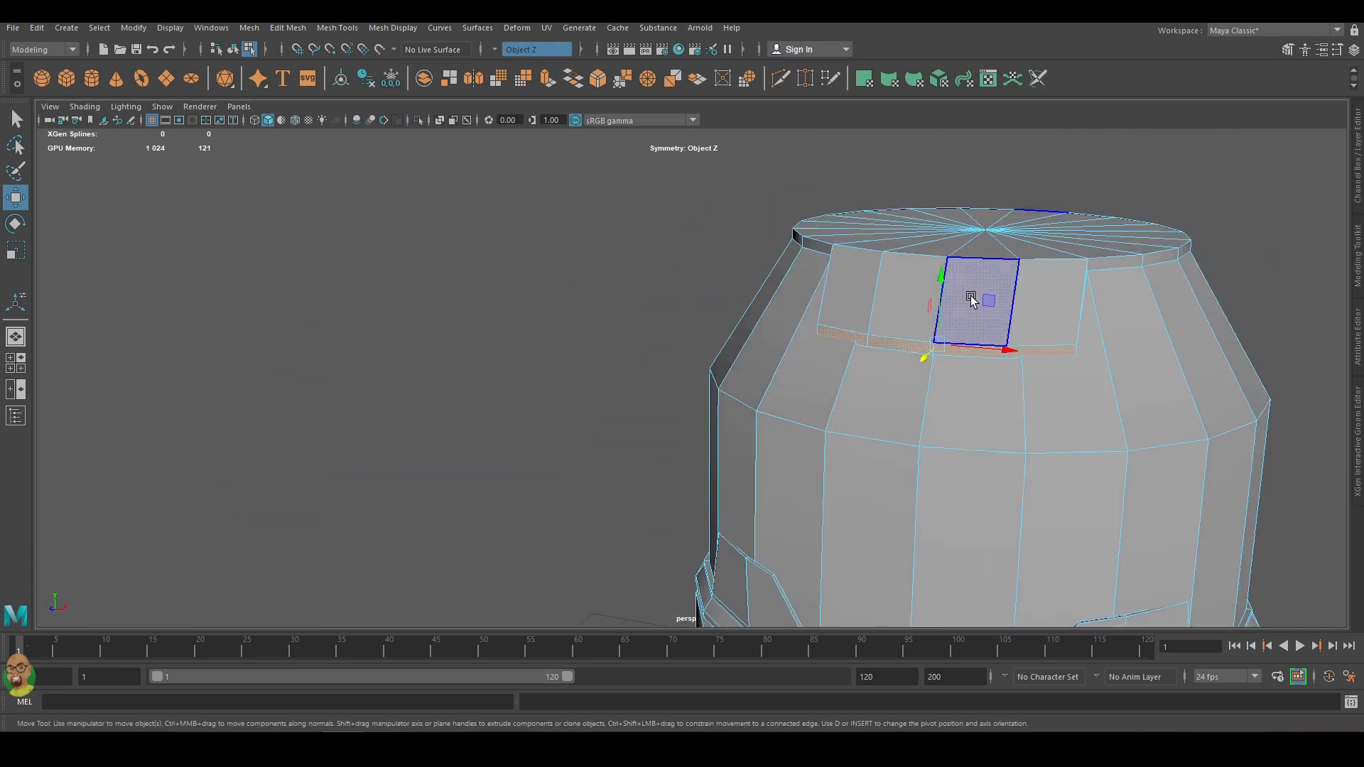
{"action": "left_click_drag", "start_coordinate": [976, 299], "coordinate": [668, 186], "text": "alt"}
{"action": "left_click_drag", "start_coordinate": [672, 263], "coordinate": [645, 313], "text": "alt"}
{"action": "left_click_drag", "start_coordinate": [645, 312], "coordinate": [645, 291]}
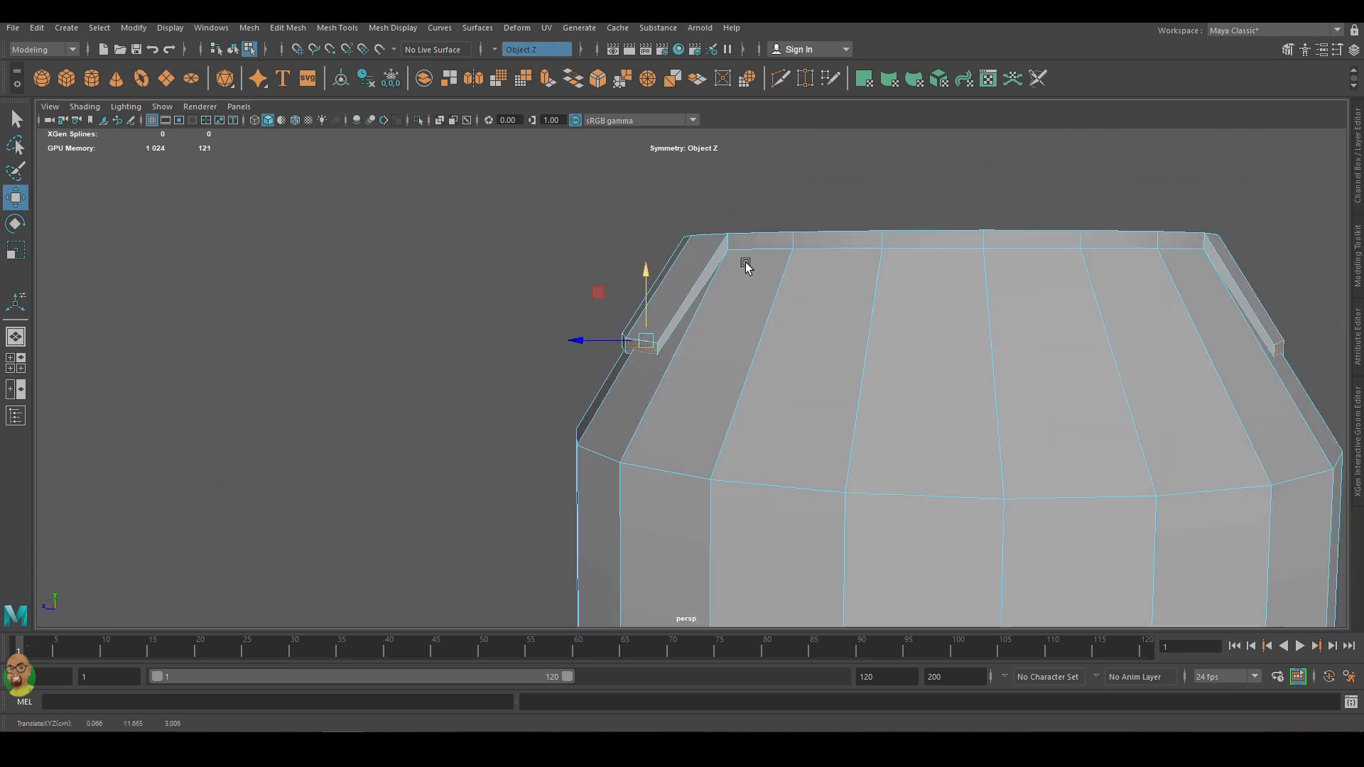
{"action": "key", "text": "space"}
{"action": "key", "text": "F8"}
{"action": "key", "text": "space"}
Zoom close to the top and select all the top cap faces.
{"action": "left_click", "coordinate": [211, 28]}
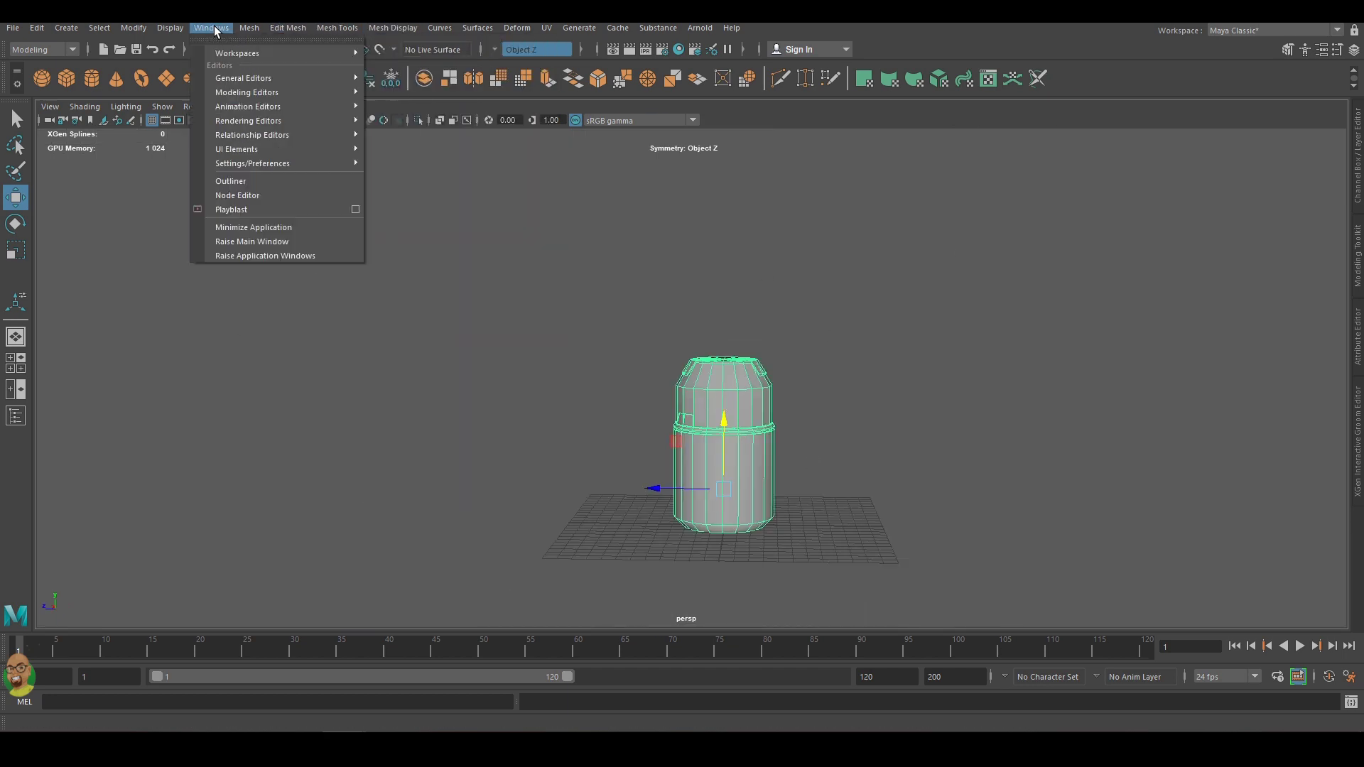
{"action": "left_click", "coordinate": [211, 28]}
{"action": "left_click", "coordinate": [781, 304]}
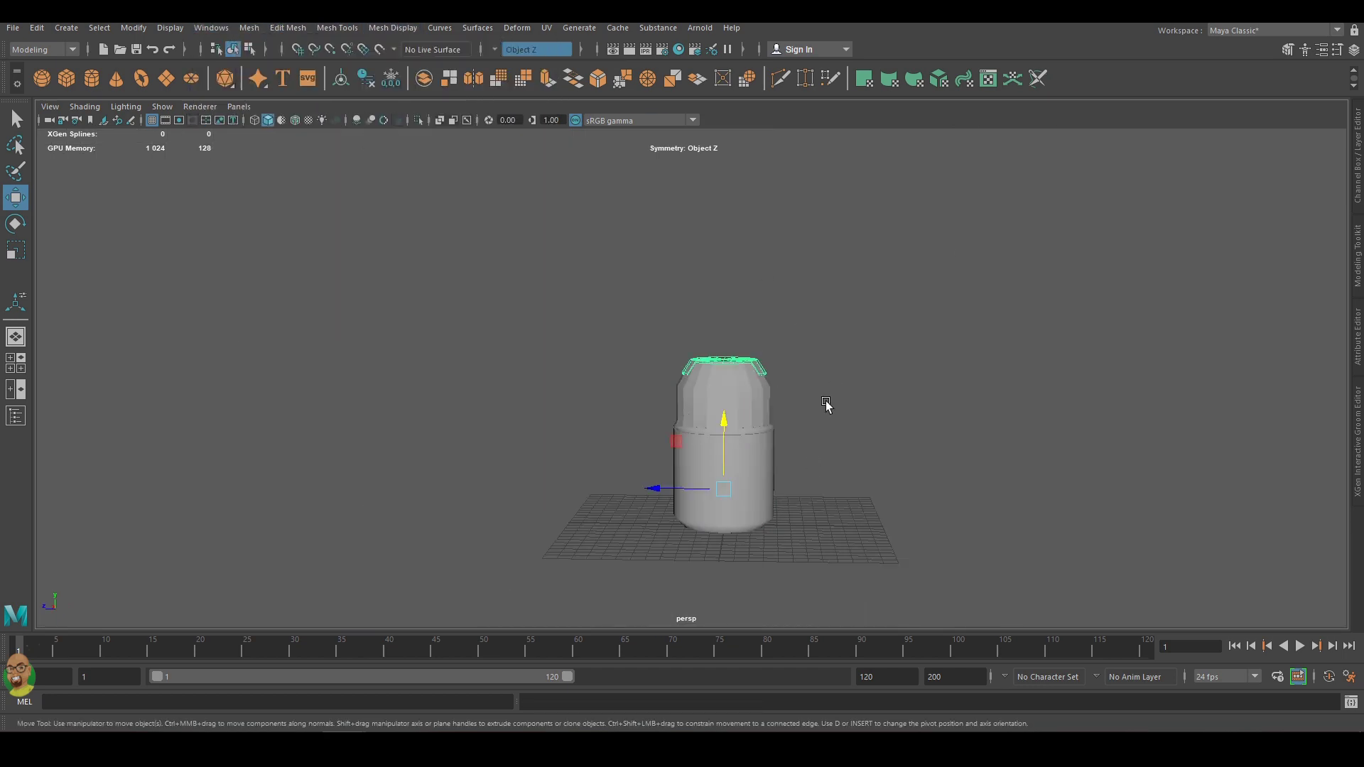
{"action": "right_click_drag", "start_coordinate": [834, 395], "coordinate": [1190, 429], "text": "alt"}
{"action": "right_click_drag", "start_coordinate": [850, 374], "coordinate": [845, 417], "text": "shift"}
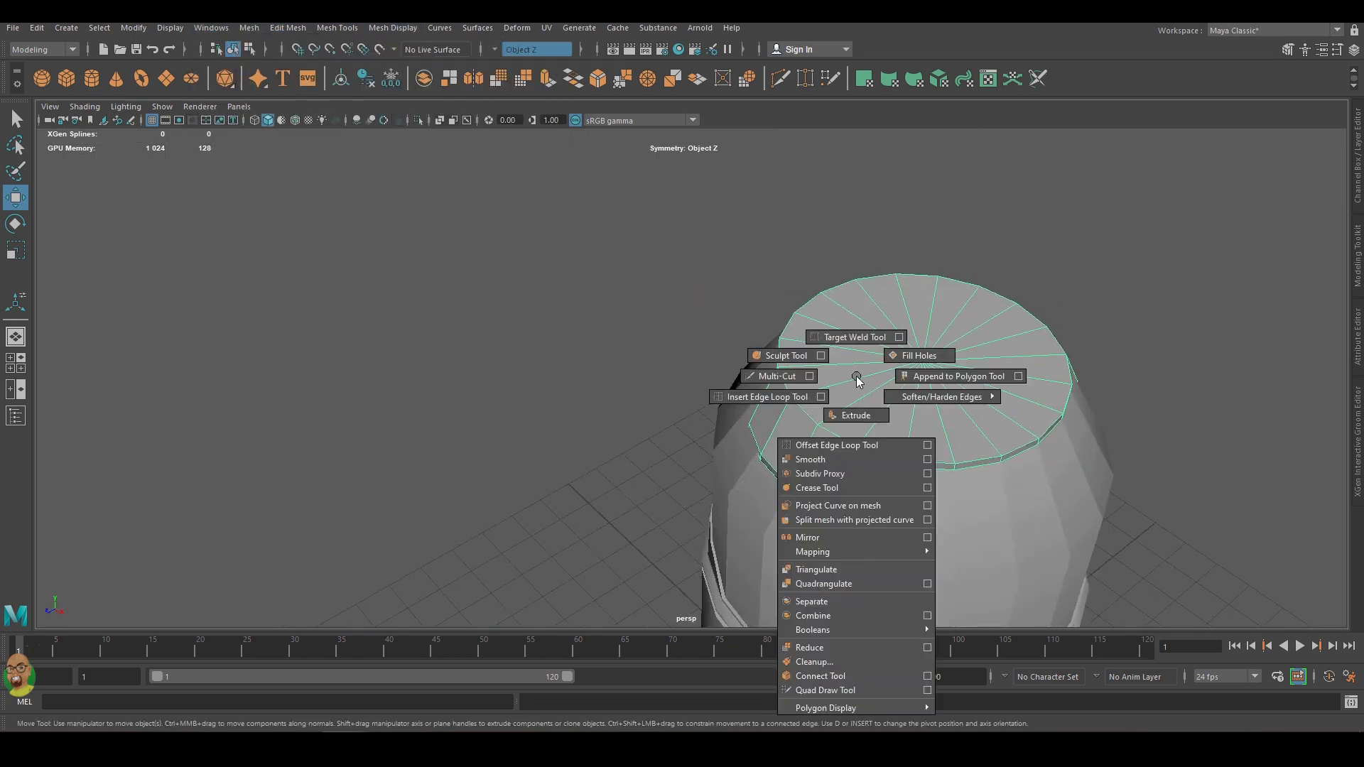
{"action": "right_click_drag", "start_coordinate": [898, 381], "coordinate": [898, 418]}
{"action": "key", "text": "w"}
{"action": "left_click_drag", "start_coordinate": [974, 365], "coordinate": [924, 398]}
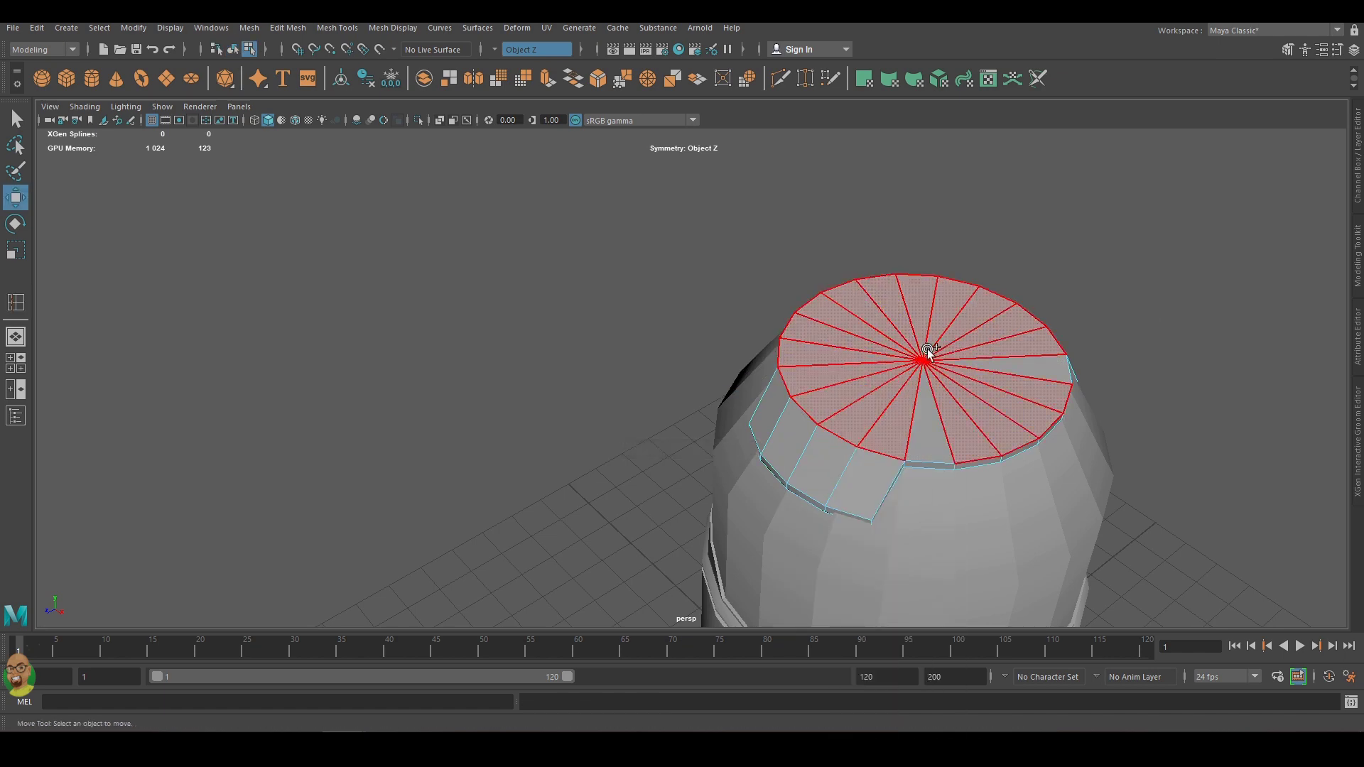
Try Circularize on the cap faces, undo it, and duplicate the faces instead.
{"action": "right_click", "coordinate": [905, 383], "text": "shift"}
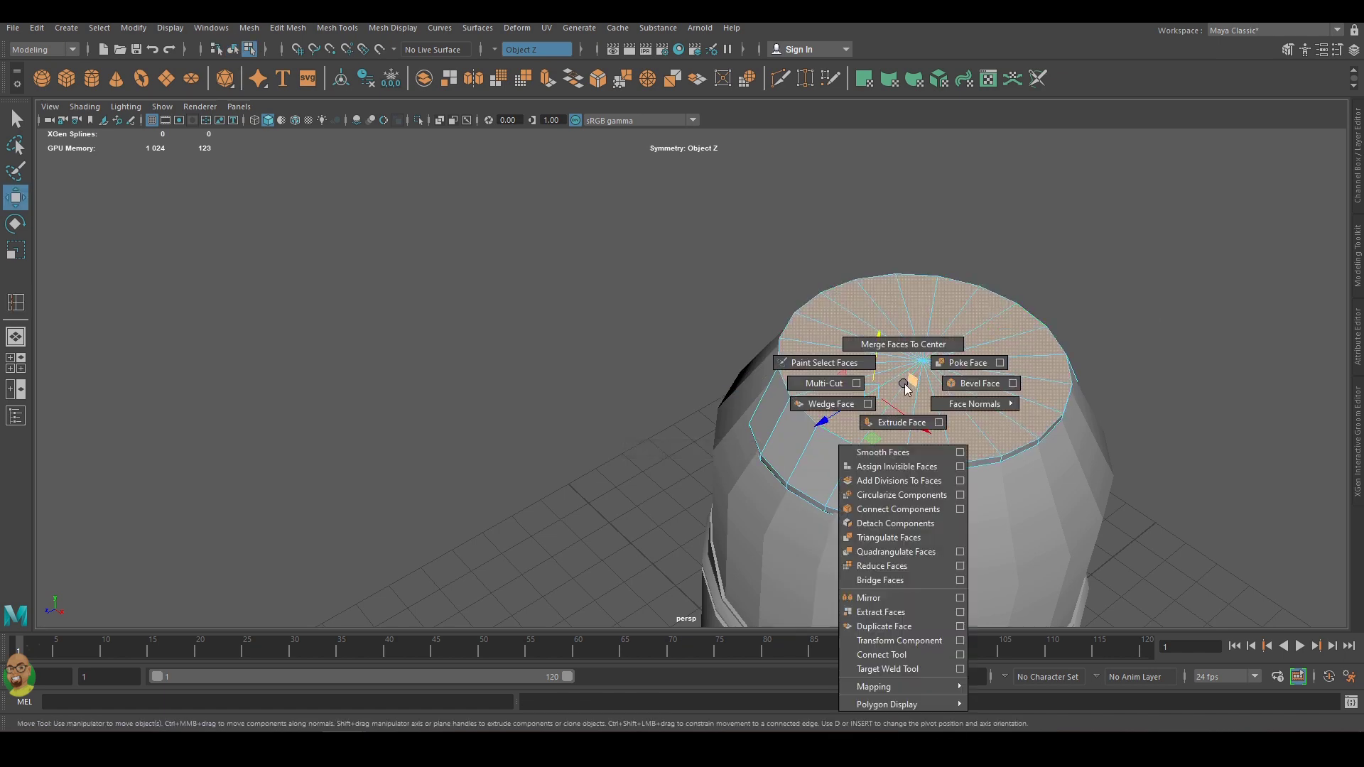
{"action": "left_click", "coordinate": [924, 492]}
{"action": "key", "text": "ctrl+z"}
{"action": "right_click", "coordinate": [931, 431], "text": "shift"}
{"action": "right_click", "coordinate": [976, 431], "text": "shift"}
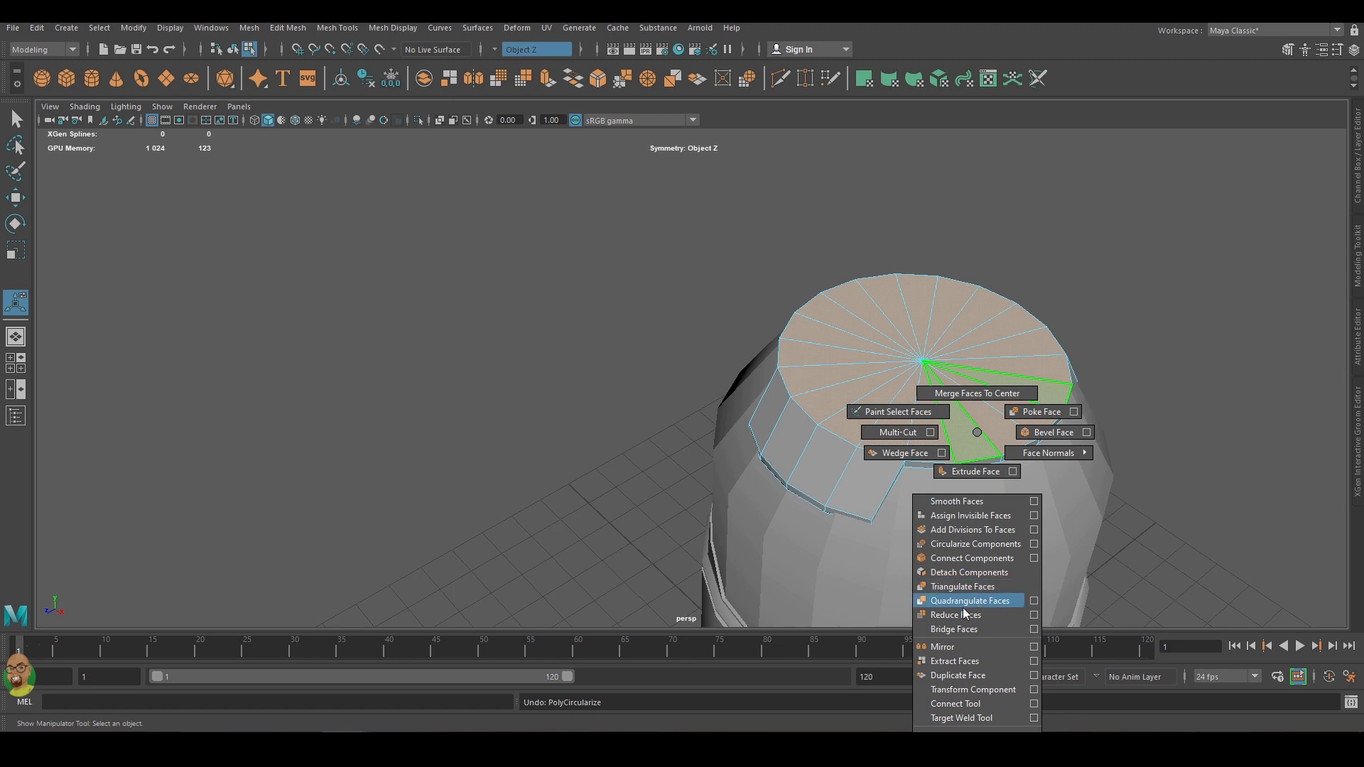
{"action": "left_click", "coordinate": [974, 677]}
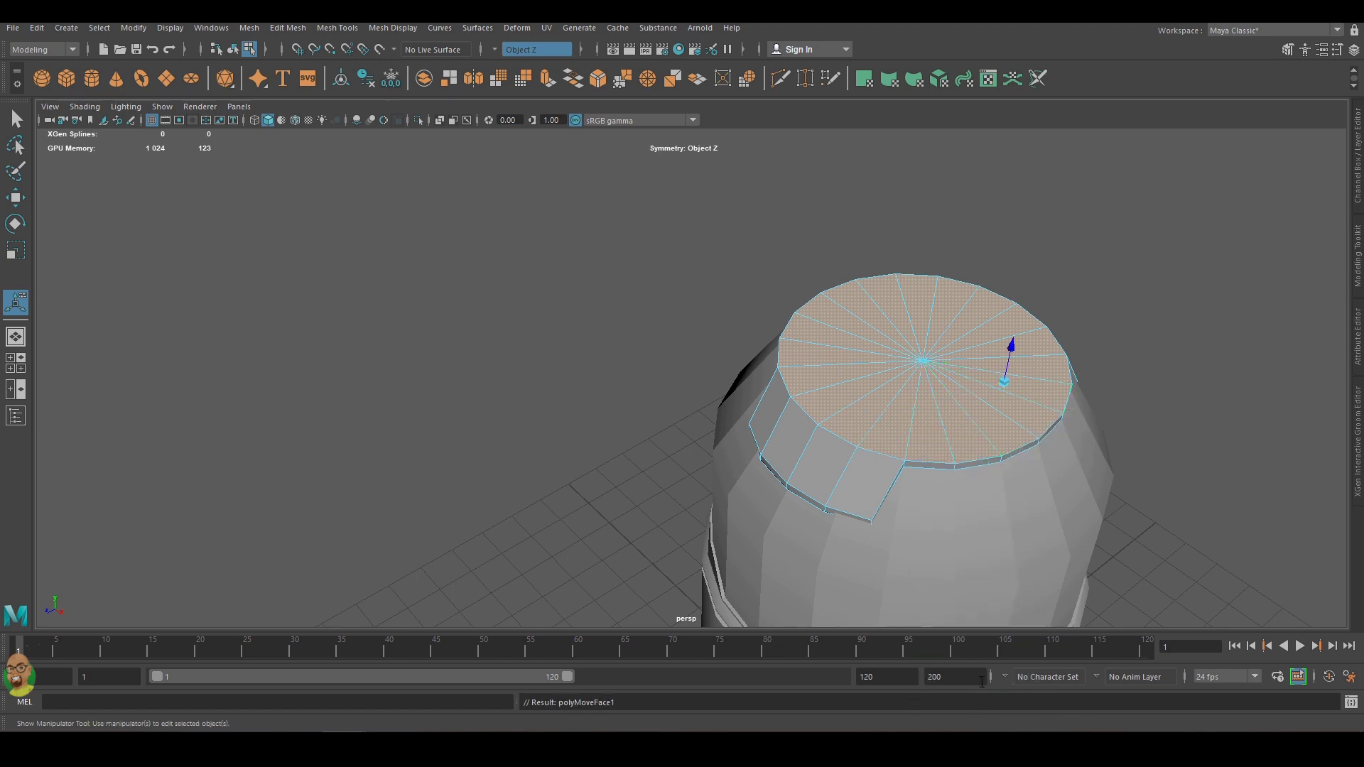
Extrude the full ring of cap faces and scale them to 0.935 in X and Z.
{"action": "key", "text": "ctrl+e"}
{"action": "mouse_move", "coordinate": [1156, 341]}
{"action": "left_mouse_down", "text": "alt"}
{"action": "mouse_move", "coordinate": [1013, 299]}
{"action": "mouse_move", "coordinate": [873, 435]}
{"action": "left_mouse_up", "text": "alt"}
{"action": "key", "text": "r"}
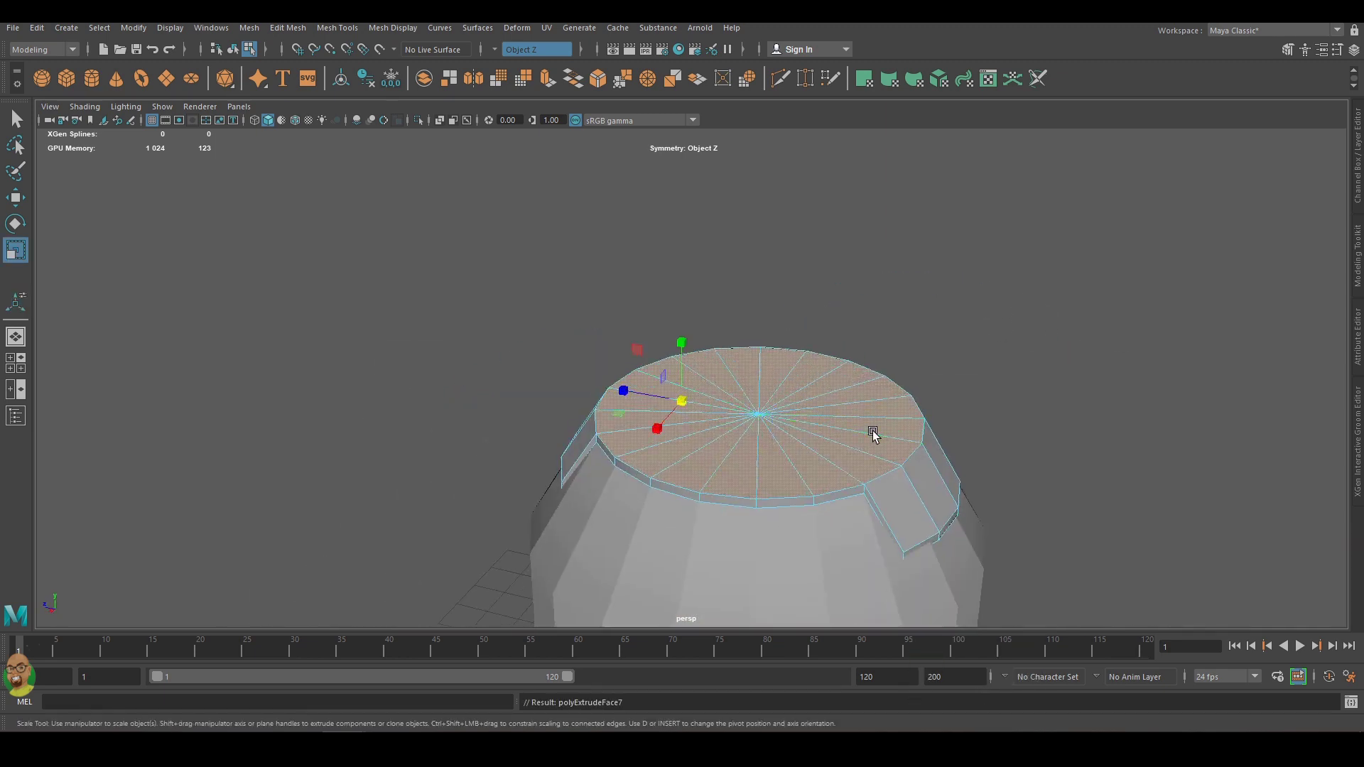
{"action": "left_click", "coordinate": [907, 420]}
{"action": "mouse_move", "coordinate": [763, 314]}
{"action": "left_mouse_down", "text": "alt"}
{"action": "mouse_move", "coordinate": [1181, 384]}
{"action": "mouse_move", "coordinate": [912, 398]}
{"action": "left_mouse_up", "text": "alt"}
{"action": "double_click", "coordinate": [913, 398]}
{"action": "key", "text": "ctrl+e"}
{"action": "key", "text": "r"}
{"action": "left_click_drag", "start_coordinate": [818, 435], "coordinate": [805, 441]}
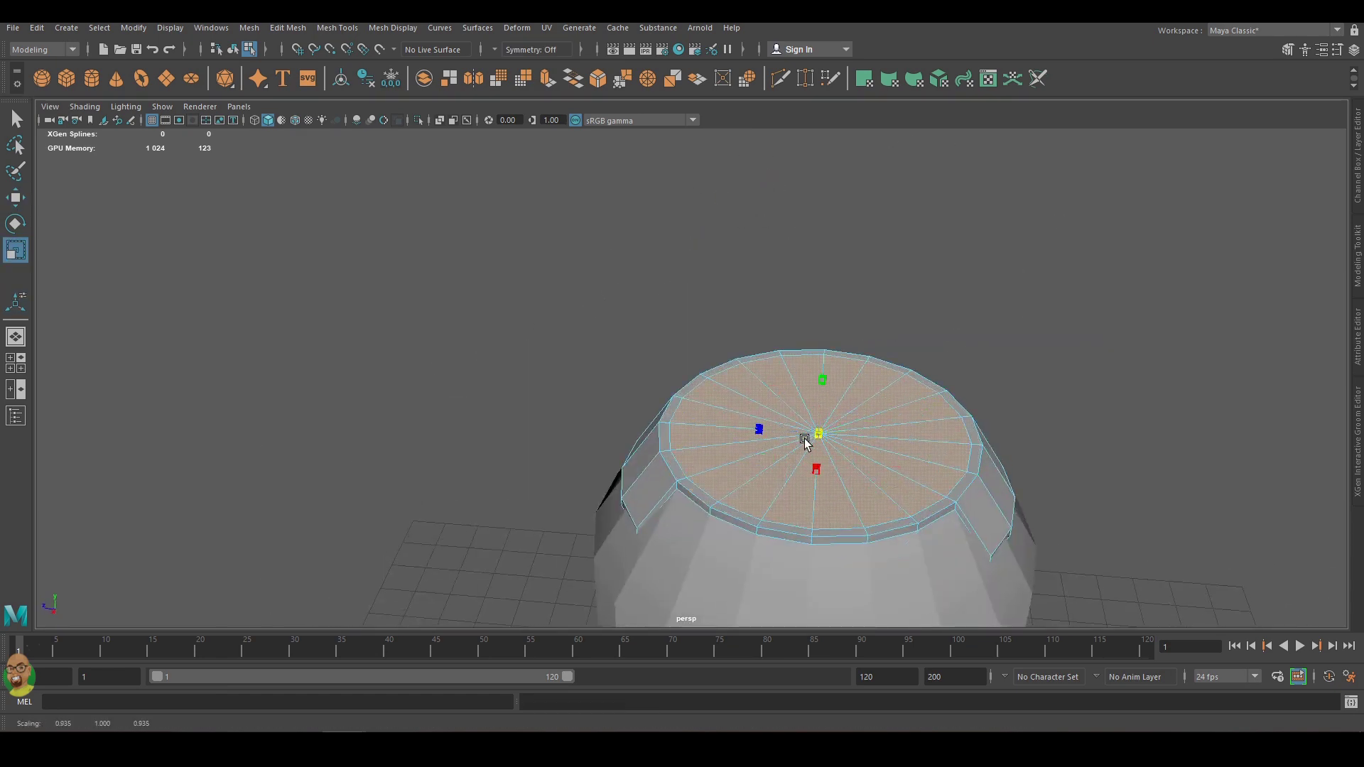
Multi-Cut a new edge across the cap rim and set Symmetry to Object Z.
{"action": "right_click_drag", "start_coordinate": [641, 381], "coordinate": [629, 447]}
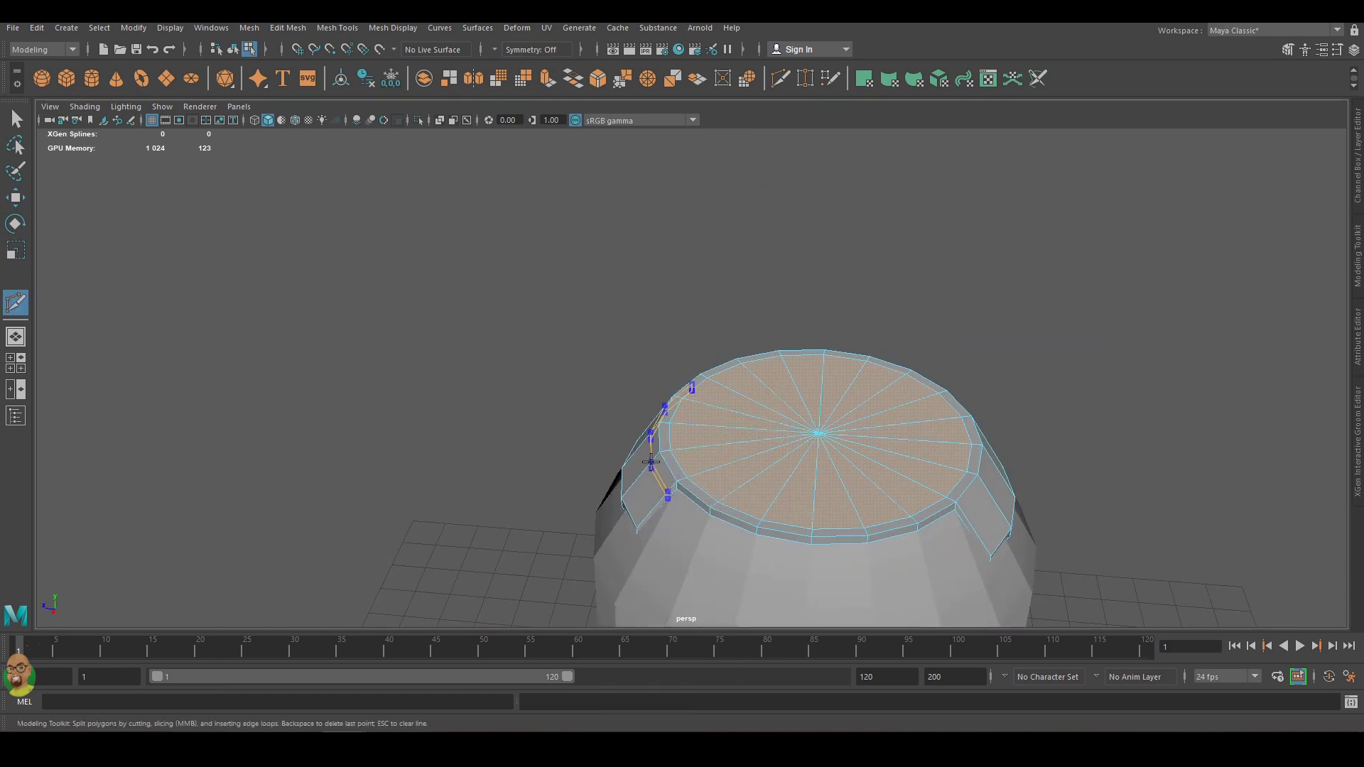
{"action": "left_click", "coordinate": [987, 483], "text": "ctrl"}
{"action": "left_click", "coordinate": [532, 49]}
{"action": "left_click", "coordinate": [533, 93]}
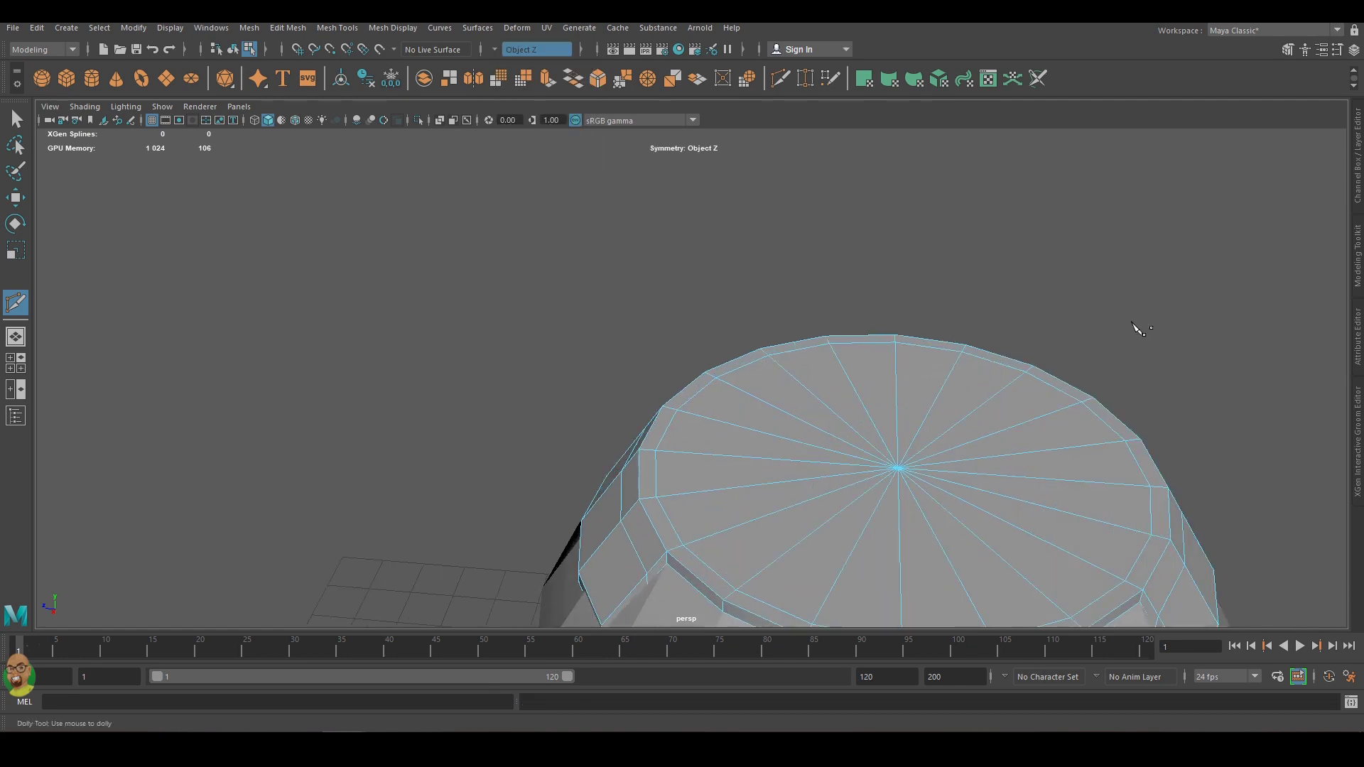
Select two opposite rim faces on the cap and raise them along Y.
{"action": "right_click_drag", "start_coordinate": [852, 206], "coordinate": [856, 159]}
{"action": "left_click", "coordinate": [887, 350]}
{"action": "key", "text": "space"}
{"action": "key", "text": "w"}
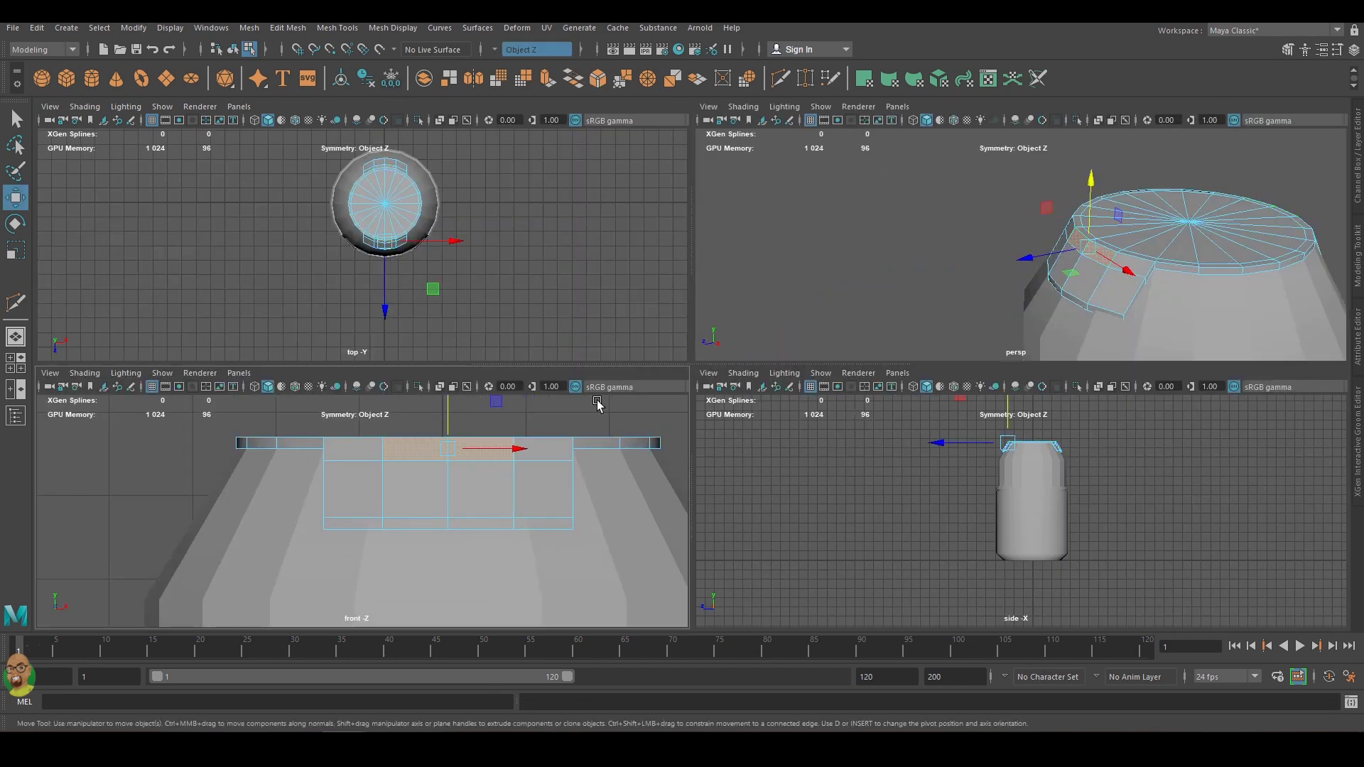
{"action": "key", "text": "f"}
{"action": "scroll", "coordinate": [1156, 219], "scroll_direction": "down", "scroll_amount": 5}
{"action": "left_click_drag", "start_coordinate": [1009, 207], "coordinate": [1009, 186]}
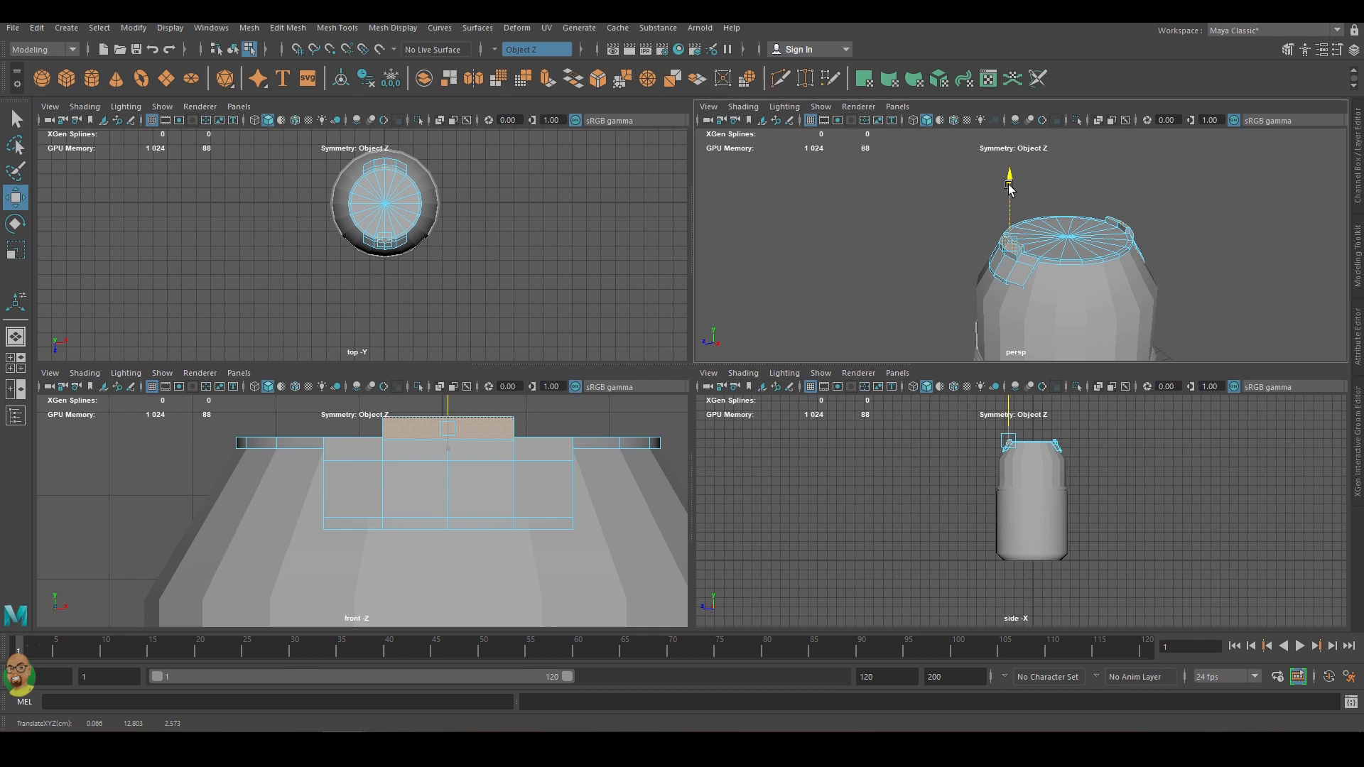
Select and frame an edge on the cap rim, then orbit to a side view.
{"action": "left_click", "coordinate": [1135, 231]}
{"action": "key", "text": "f"}
{"action": "scroll", "coordinate": [1030, 227], "scroll_direction": "down", "scroll_amount": 5}
{"action": "scroll", "coordinate": [1058, 274], "scroll_direction": "up", "scroll_amount": 3}
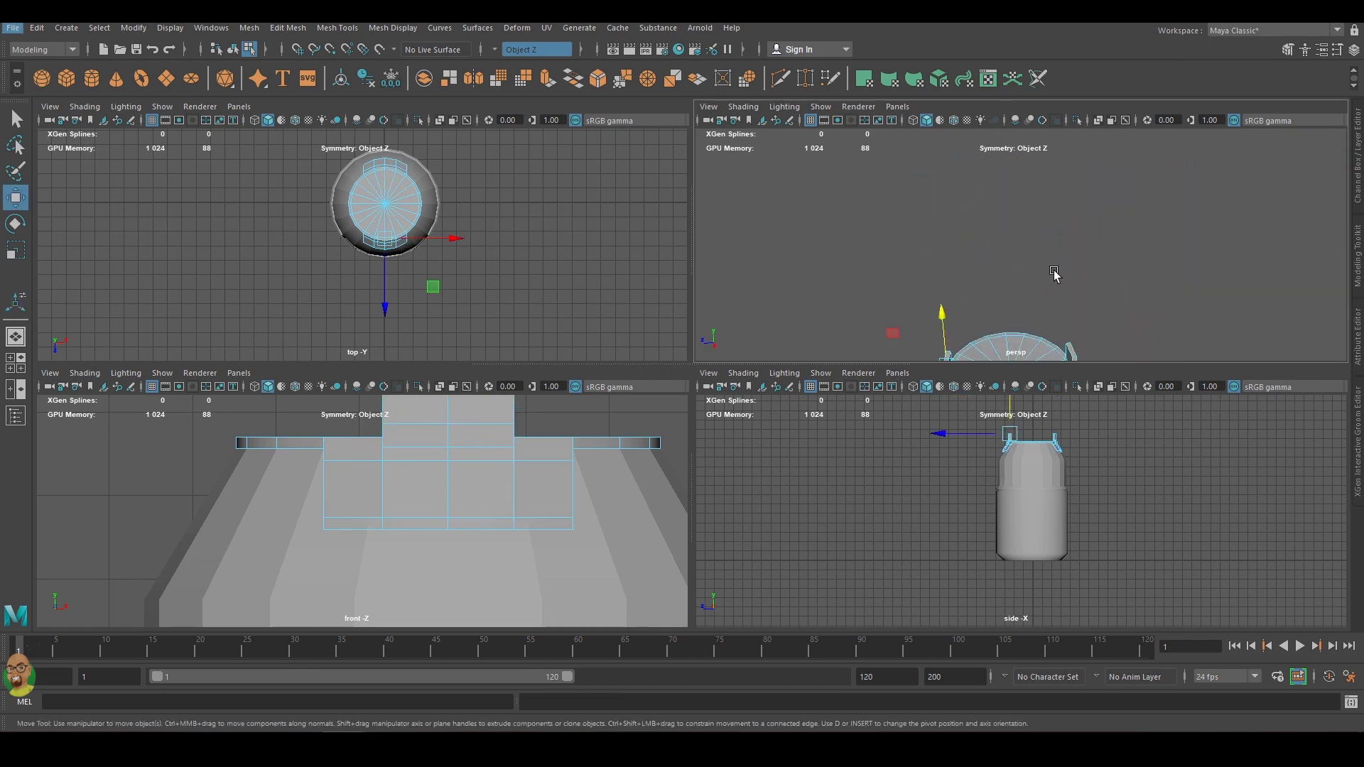
{"action": "scroll", "coordinate": [1094, 266], "scroll_direction": "down", "scroll_amount": 3}
{"action": "key", "text": "space"}
{"action": "scroll", "coordinate": [833, 488], "scroll_direction": "up", "scroll_amount": 5}
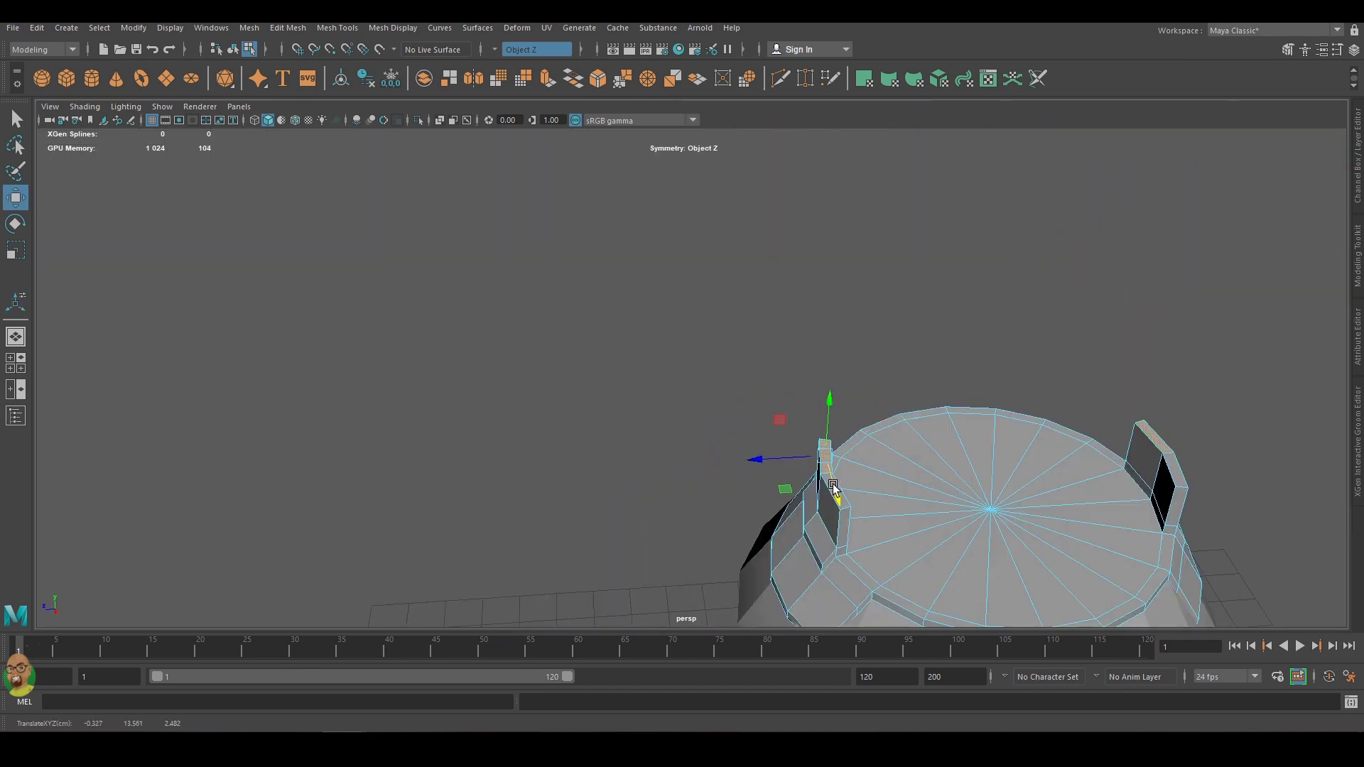
{"action": "scroll", "coordinate": [833, 488], "scroll_direction": "down", "scroll_amount": 5}
{"action": "mouse_move", "coordinate": [833, 488]}
{"action": "left_mouse_down", "text": "alt"}
{"action": "mouse_move", "coordinate": [1068, 296]}
{"action": "mouse_move", "coordinate": [916, 332]}
{"action": "left_mouse_up", "text": "alt"}
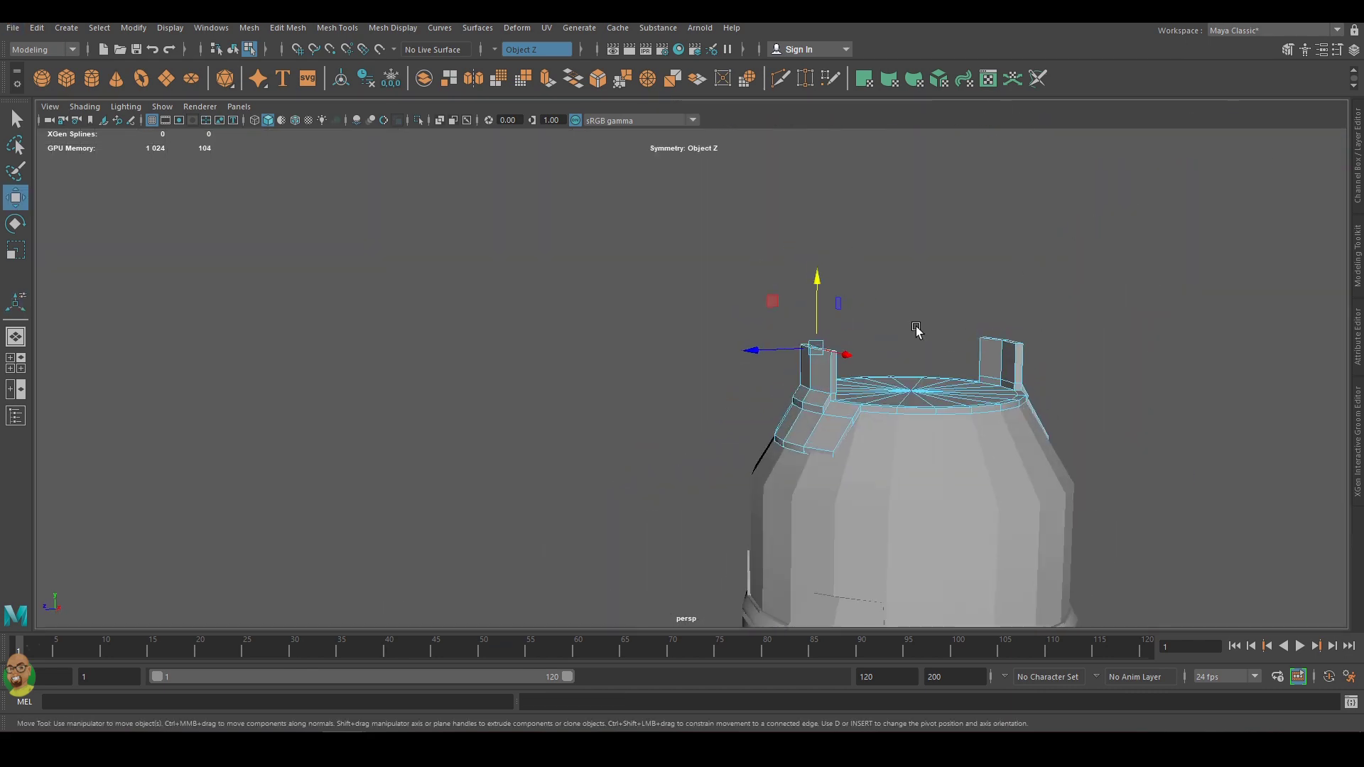
{"action": "key", "text": "e"}
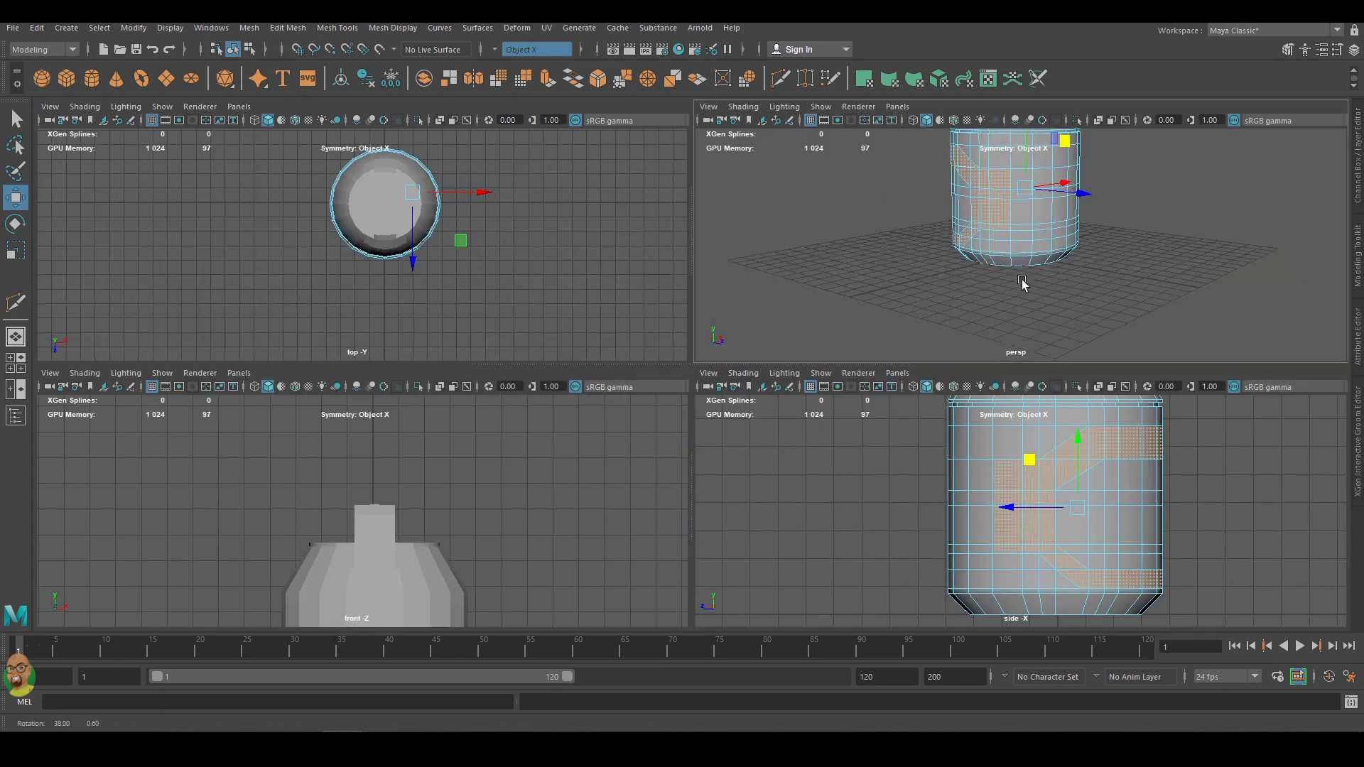
{"action": "key", "text": "space"}
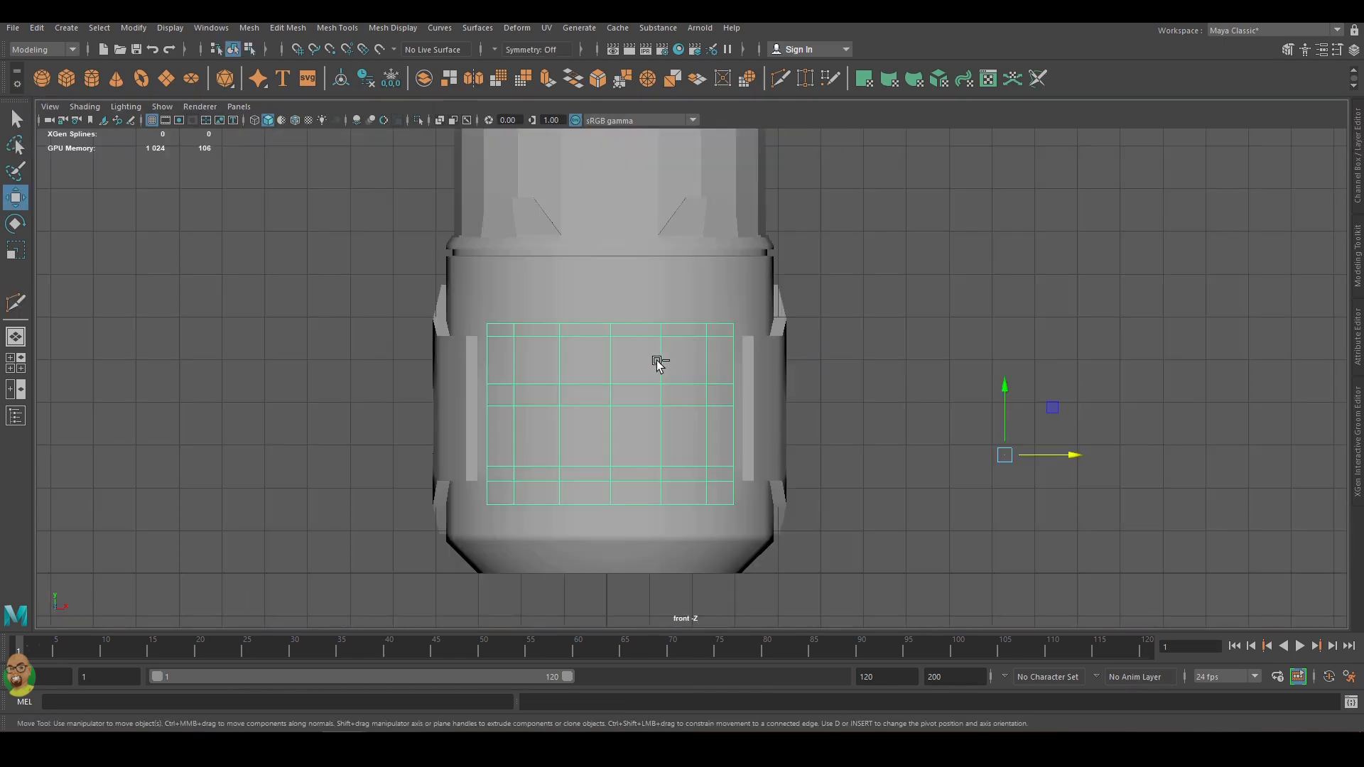
Extrude the lower band faces into a panel piece, undo the flange, and rescale it.
{"action": "key", "text": "ctrl+e"}
{"action": "key", "text": "space"}
{"action": "key", "text": "space"}
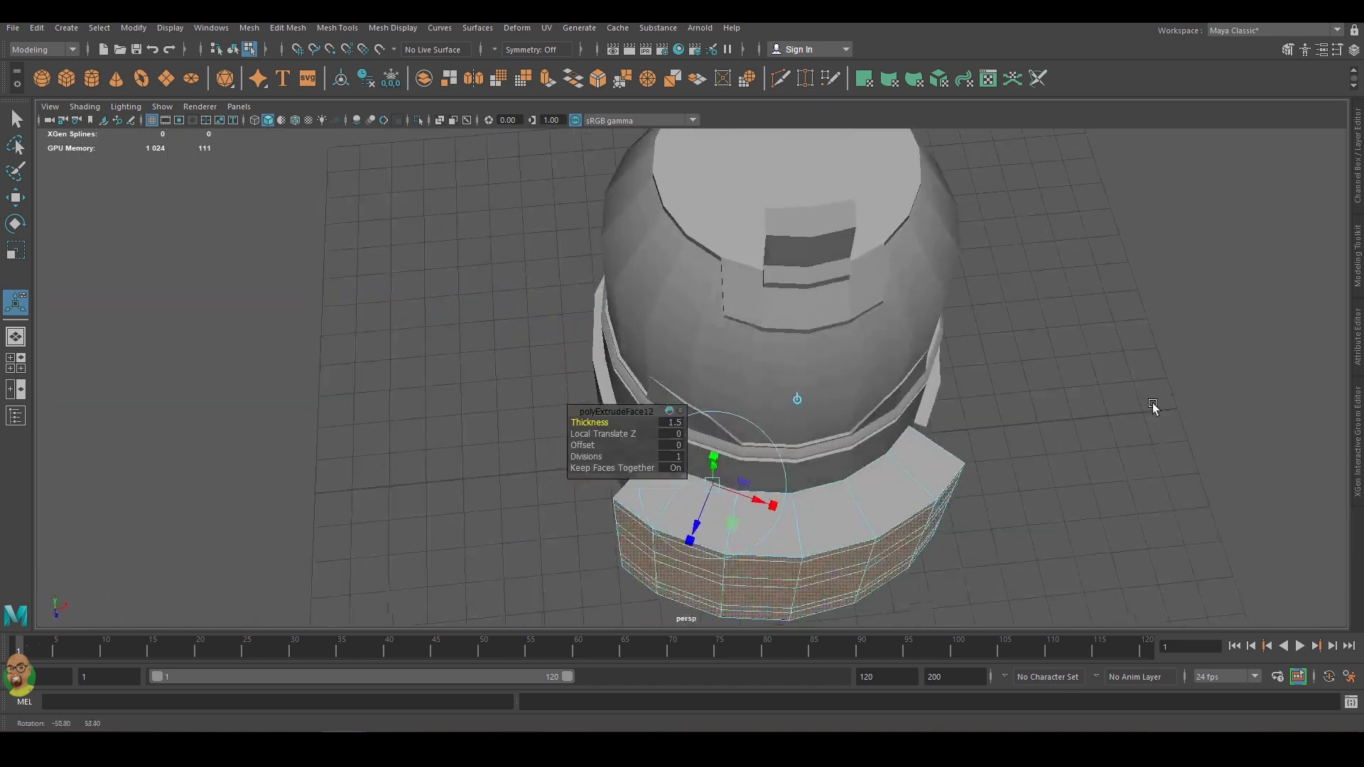
{"action": "key", "text": "ctrl+z"}
{"action": "key", "text": "w"}
{"action": "key", "text": "w"}
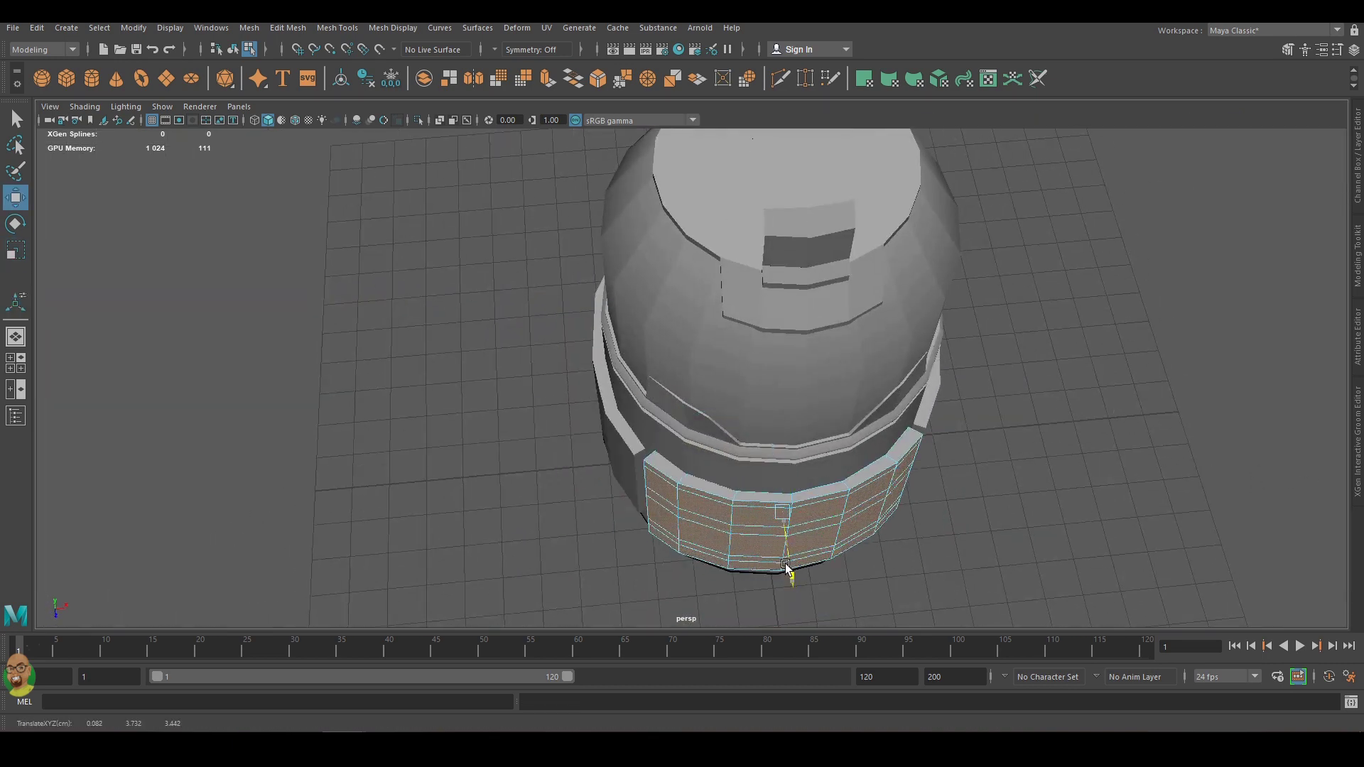
{"action": "mouse_move", "coordinate": [786, 570]}
{"action": "left_mouse_down", "text": "alt"}
{"action": "mouse_move", "coordinate": [1064, 308]}
{"action": "mouse_move", "coordinate": [1091, 369]}
{"action": "mouse_move", "coordinate": [1119, 367]}
{"action": "mouse_move", "coordinate": [668, 442]}
{"action": "mouse_move", "coordinate": [1328, 401]}
{"action": "mouse_move", "coordinate": [834, 536]}
{"action": "mouse_move", "coordinate": [798, 566]}
{"action": "mouse_move", "coordinate": [1090, 445]}
{"action": "mouse_move", "coordinate": [745, 597]}
{"action": "left_mouse_up", "text": "alt"}
{"action": "key", "text": "e"}
{"action": "key", "text": "r"}
{"action": "key", "text": "w"}
{"action": "key", "text": "r"}
{"action": "left_click_drag", "start_coordinate": [817, 536], "coordinate": [822, 545]}
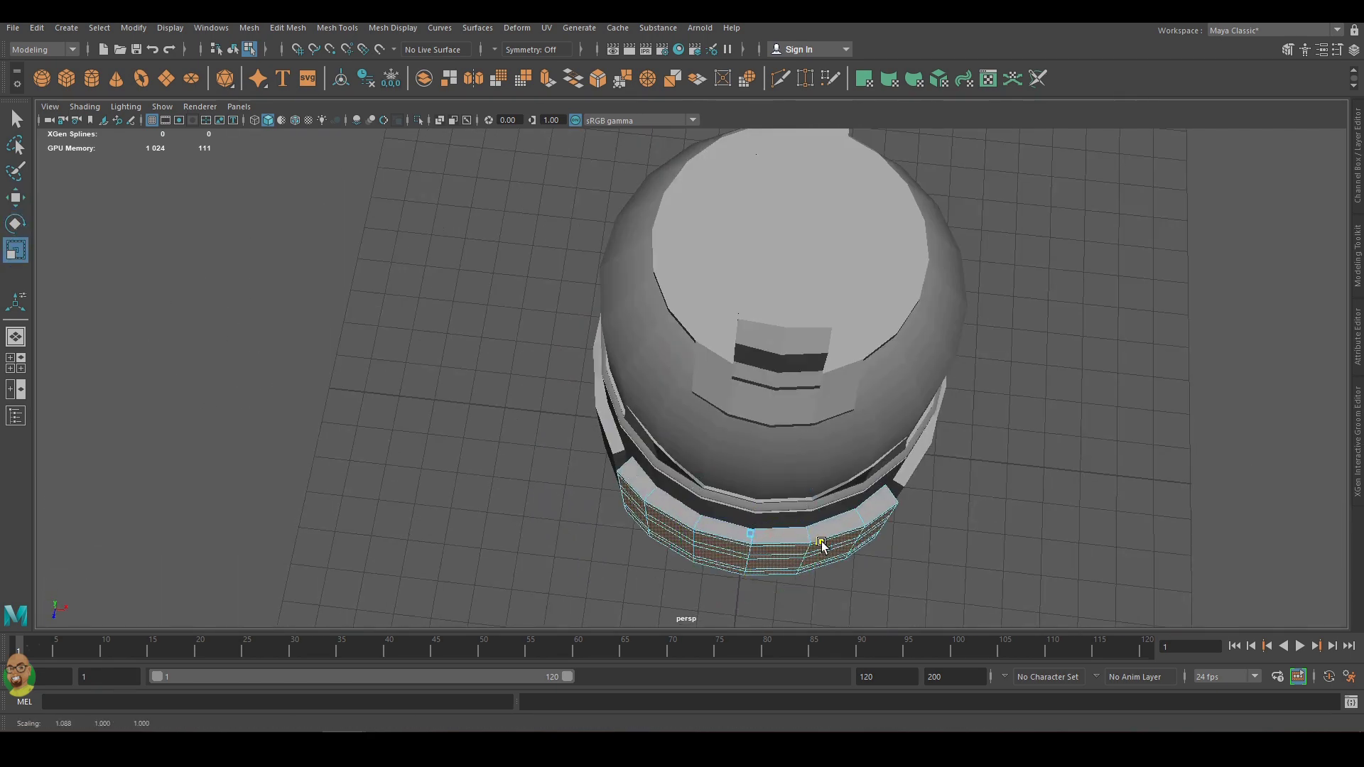
Rotate the curved panel piece around the body until it sits against the lower band.
{"action": "left_click_drag", "start_coordinate": [746, 606], "coordinate": [807, 417], "text": "alt"}
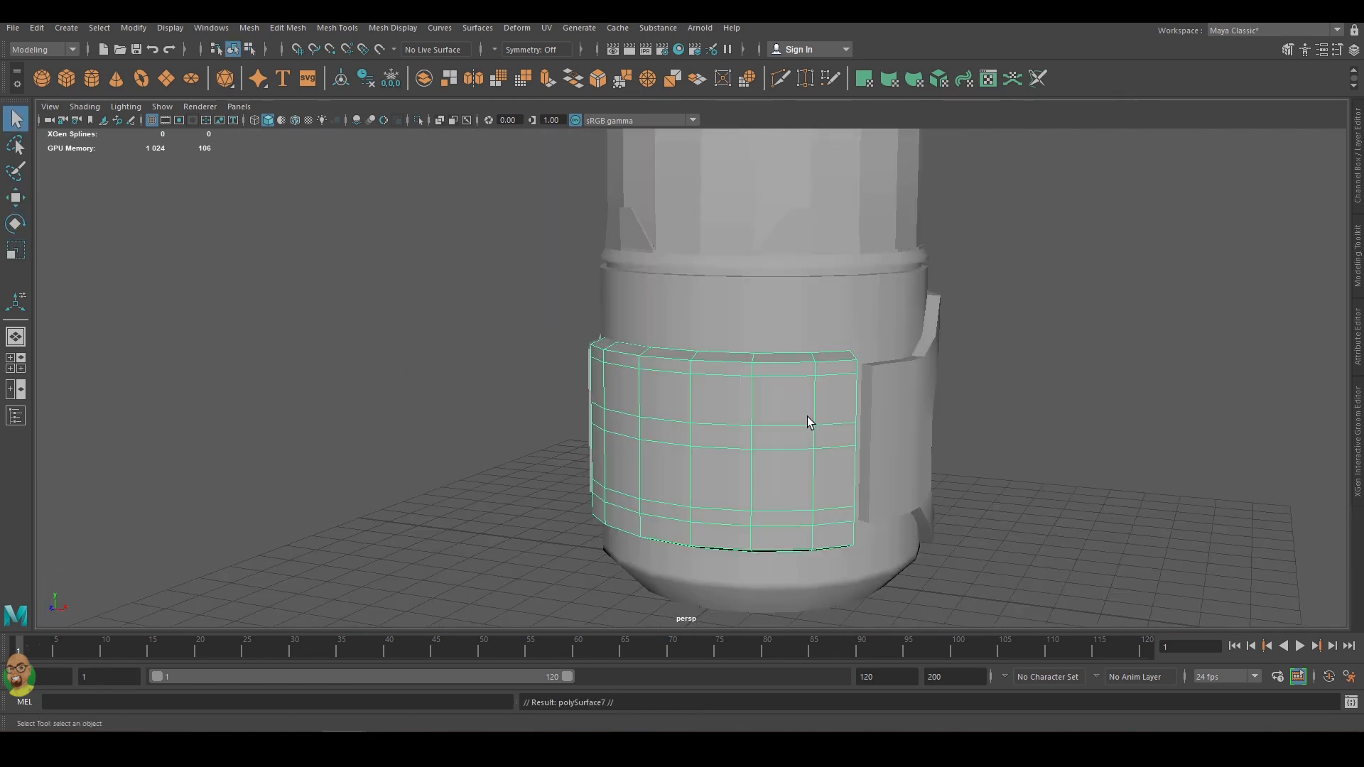
{"action": "key", "text": "w"}
{"action": "key", "text": "e"}
{"action": "mouse_move", "coordinate": [753, 497]}
{"action": "left_mouse_down"}
{"action": "mouse_move", "coordinate": [843, 472]}
{"action": "mouse_move", "coordinate": [1004, 466]}
{"action": "left_mouse_up"}
{"action": "key", "text": "w"}
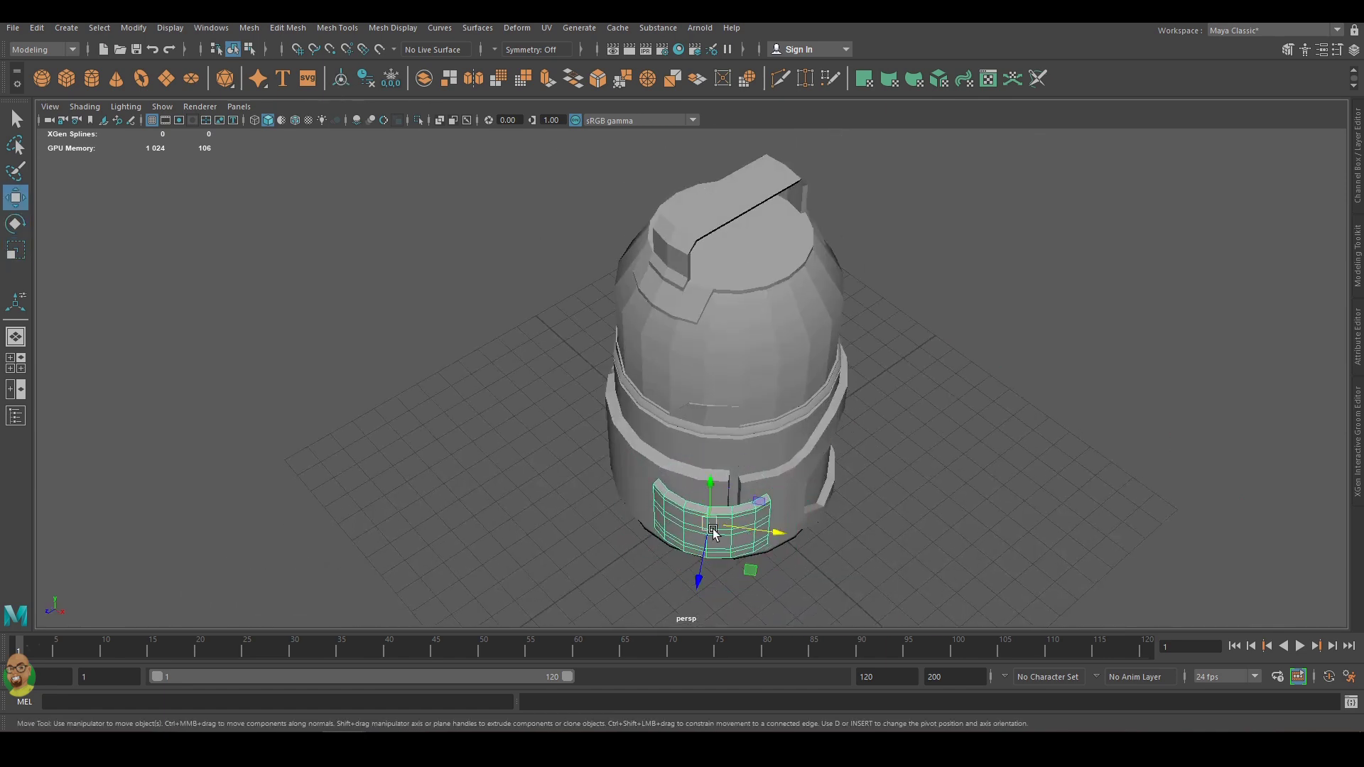
{"action": "key", "text": "e"}
{"action": "mouse_move", "coordinate": [724, 525]}
{"action": "left_mouse_down", "text": "alt"}
{"action": "mouse_move", "coordinate": [721, 405]}
{"action": "mouse_move", "coordinate": [913, 450]}
{"action": "mouse_move", "coordinate": [793, 481]}
{"action": "left_mouse_up", "text": "alt"}
{"action": "key", "text": "w"}
{"action": "key", "text": "w"}
{"action": "mouse_move", "coordinate": [709, 546]}
{"action": "left_mouse_down", "text": "alt"}
{"action": "mouse_move", "coordinate": [824, 479]}
{"action": "mouse_move", "coordinate": [736, 512]}
{"action": "mouse_move", "coordinate": [899, 497]}
{"action": "left_mouse_up", "text": "alt"}
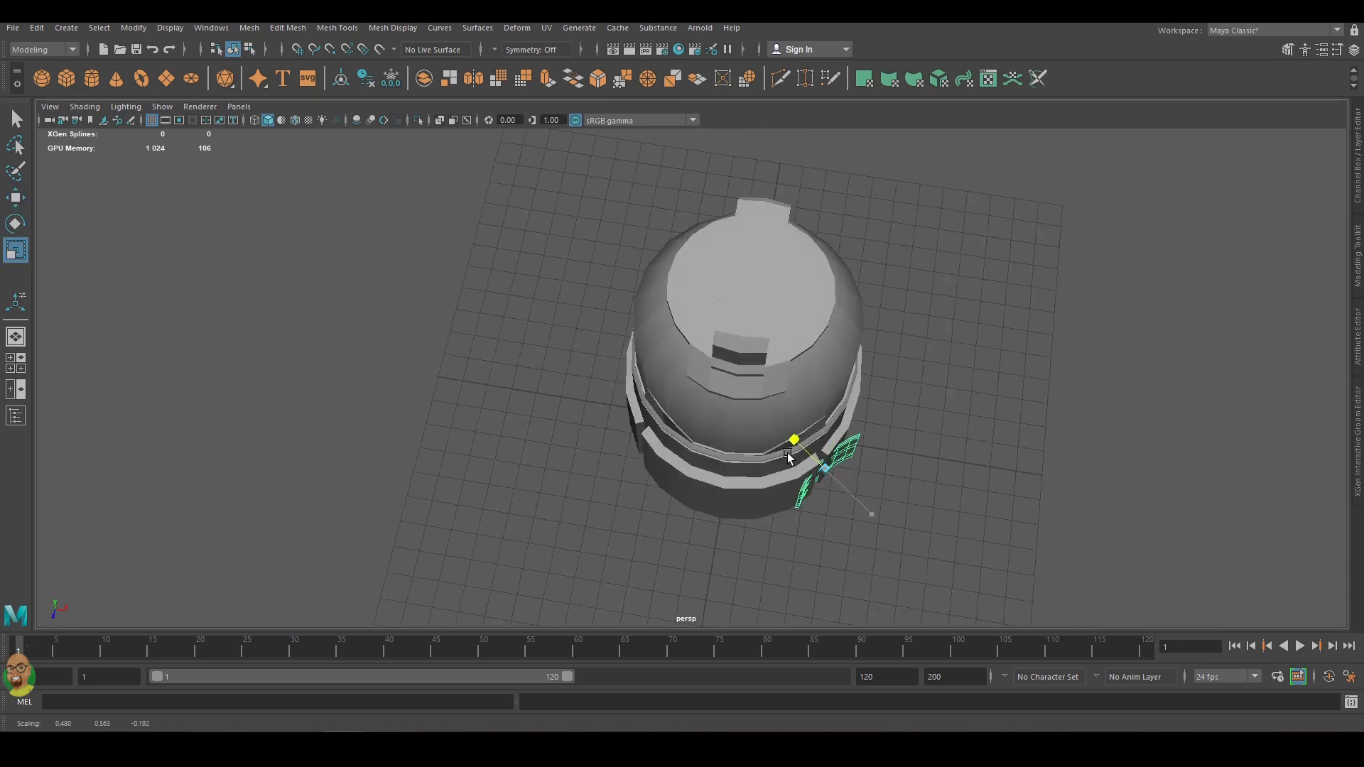
{"action": "key", "text": "f"}
{"action": "mouse_move", "coordinate": [684, 417]}
{"action": "left_mouse_down", "text": "alt"}
{"action": "mouse_move", "coordinate": [721, 381]}
{"action": "mouse_move", "coordinate": [888, 350]}
{"action": "mouse_move", "coordinate": [644, 380]}
{"action": "mouse_move", "coordinate": [888, 313]}
{"action": "left_mouse_up", "text": "alt"}
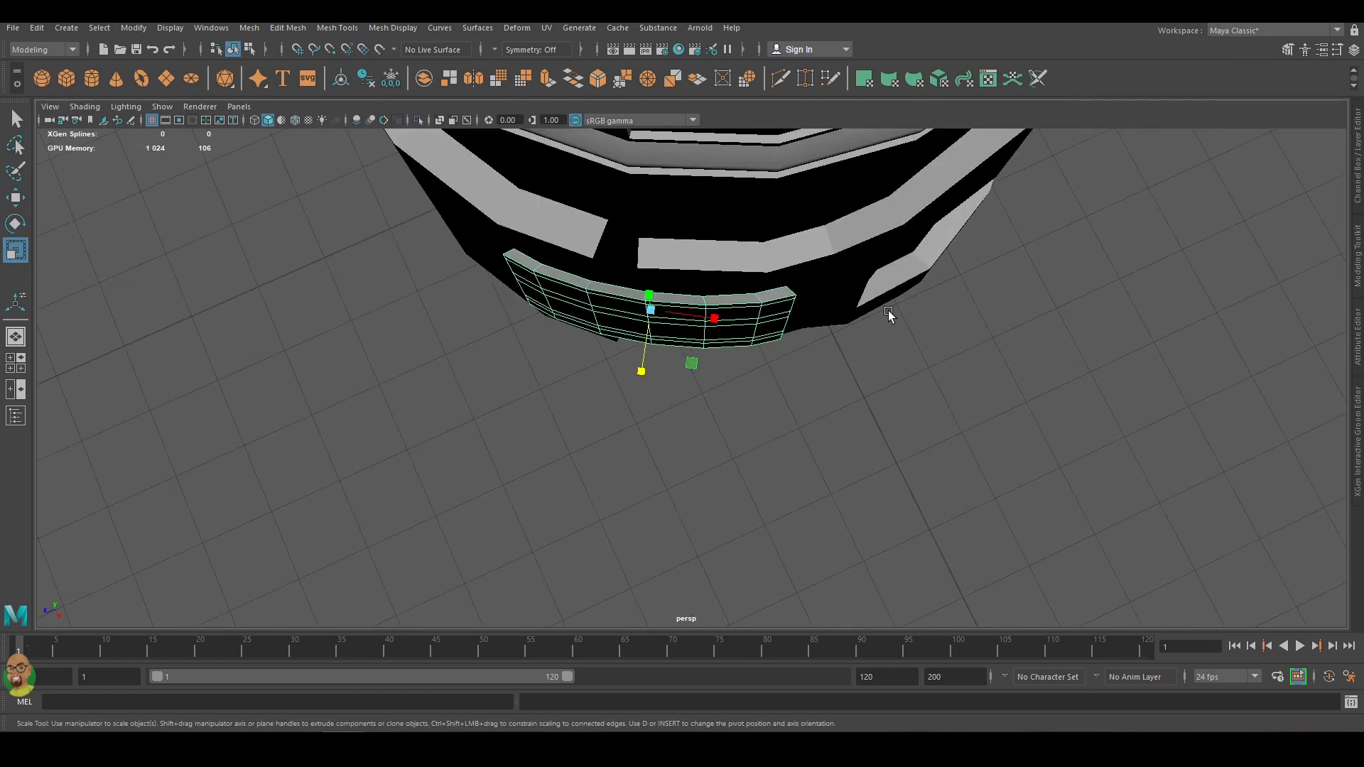
Select the side panel's diagonal components and frame the view on the panel.
{"action": "left_click", "coordinate": [768, 307]}
{"action": "mouse_move", "coordinate": [852, 220]}
{"action": "left_mouse_down", "text": "alt"}
{"action": "mouse_move", "coordinate": [383, 277]}
{"action": "mouse_move", "coordinate": [412, 498]}
{"action": "left_mouse_up", "text": "alt"}
{"action": "right_click", "coordinate": [400, 282]}
{"action": "left_click", "coordinate": [407, 320]}
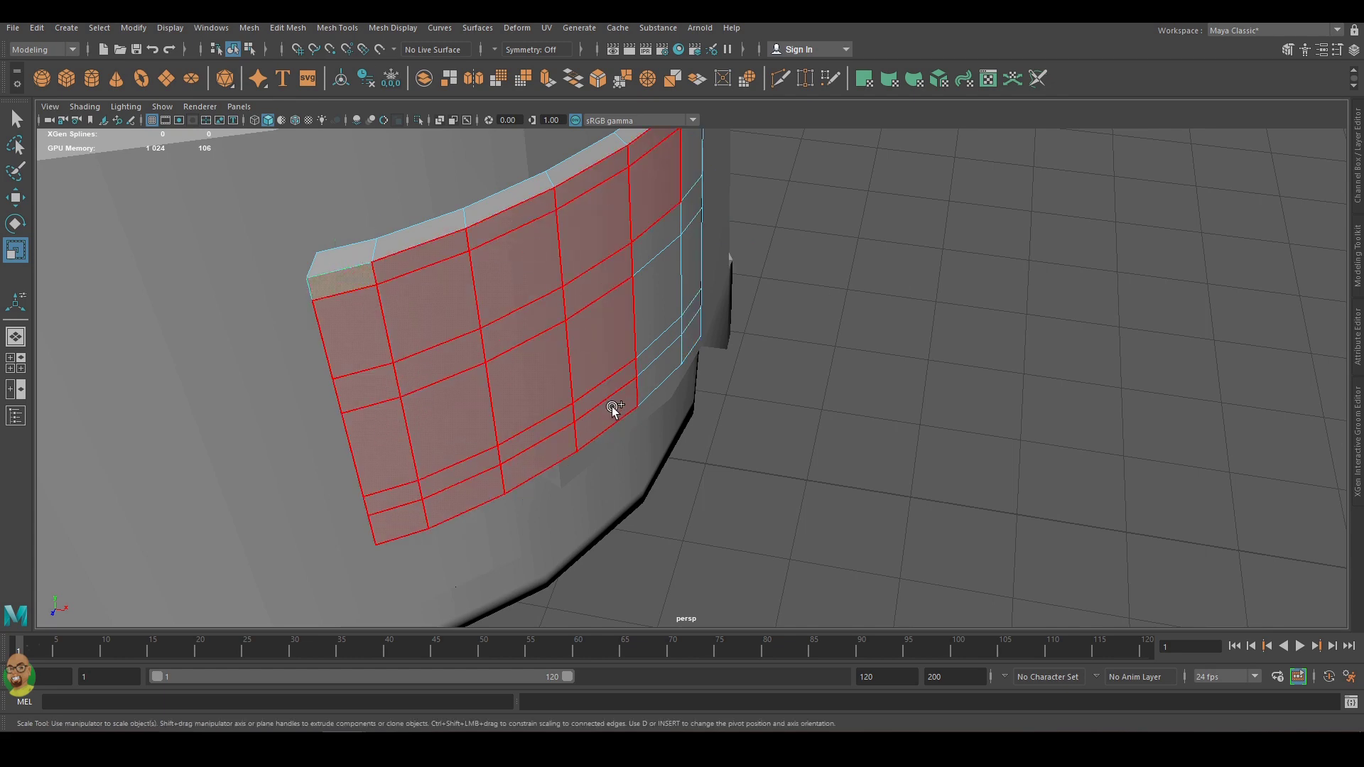
{"action": "key", "text": "w"}
{"action": "mouse_move", "coordinate": [612, 410]}
{"action": "left_mouse_down"}
{"action": "mouse_move", "coordinate": [658, 345]}
{"action": "mouse_move", "coordinate": [757, 407]}
{"action": "mouse_move", "coordinate": [761, 279]}
{"action": "mouse_move", "coordinate": [731, 472]}
{"action": "left_mouse_up"}
{"action": "left_click", "coordinate": [639, 334]}
{"action": "right_click", "coordinate": [659, 326]}
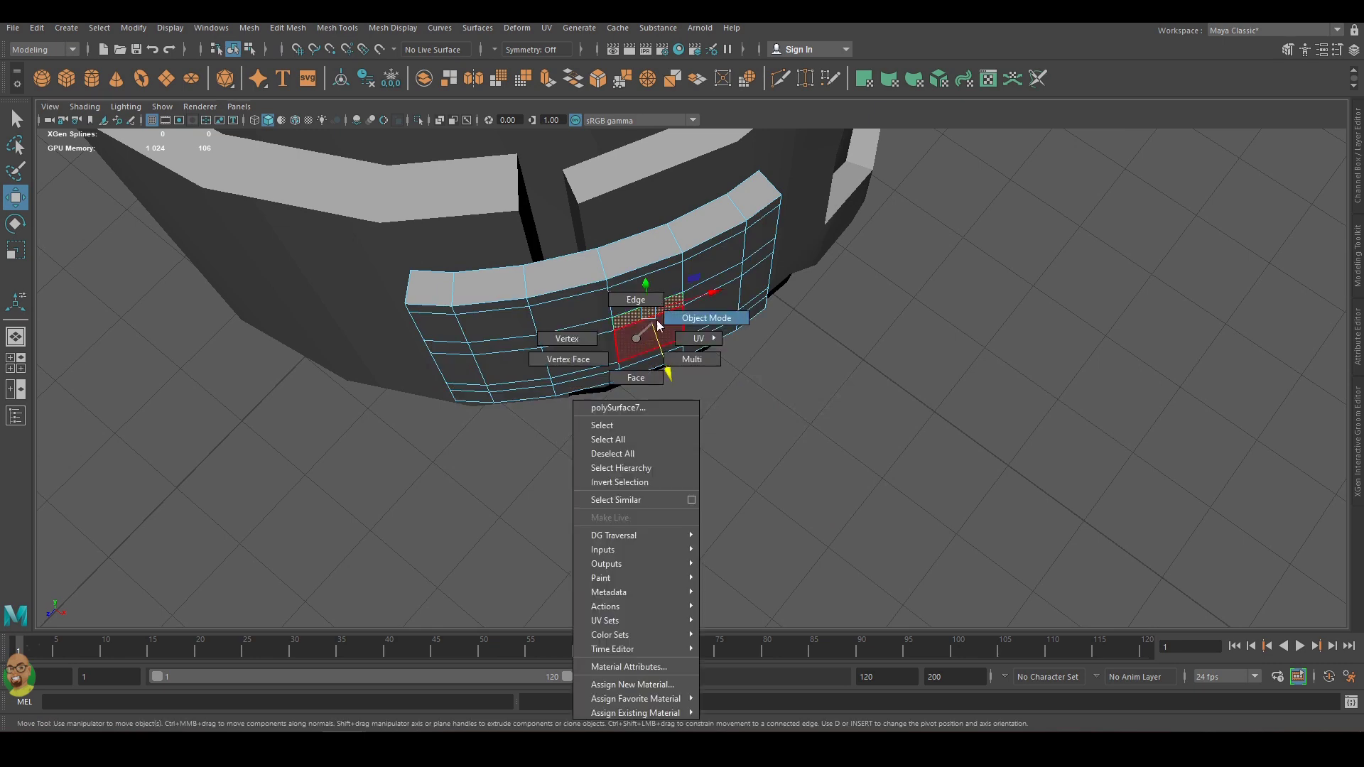
{"action": "left_click", "coordinate": [659, 325]}
{"action": "mouse_move", "coordinate": [618, 343]}
{"action": "left_mouse_down", "text": "alt"}
{"action": "mouse_move", "coordinate": [812, 341]}
{"action": "mouse_move", "coordinate": [1196, 398]}
{"action": "mouse_move", "coordinate": [881, 429]}
{"action": "left_mouse_up", "text": "alt"}
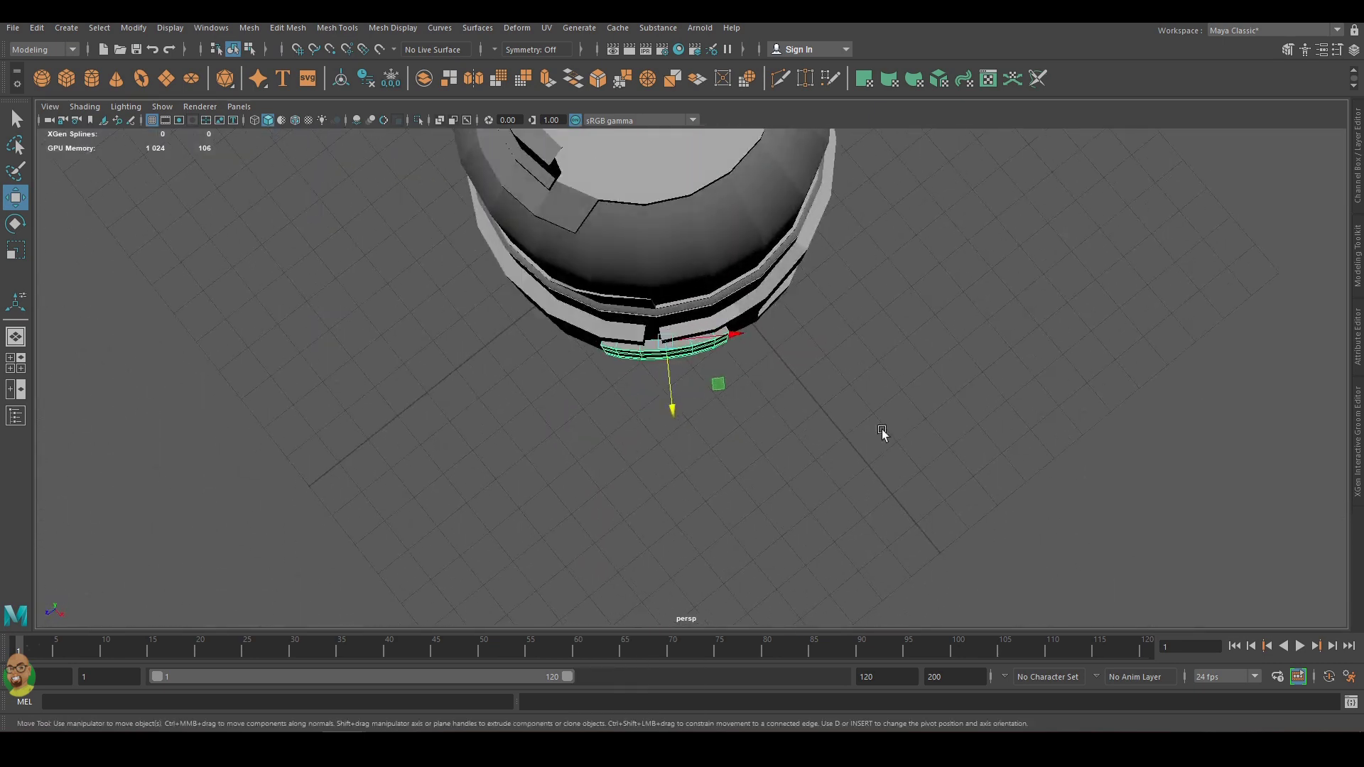
{"action": "key", "text": "f"}
{"action": "mouse_move", "coordinate": [645, 319]}
{"action": "left_mouse_down", "text": "alt"}
{"action": "mouse_move", "coordinate": [1103, 379]}
{"action": "mouse_move", "coordinate": [689, 363]}
{"action": "left_mouse_up", "text": "alt"}
Bevel the panel's diagonal edges with Fraction 1.
{"action": "key", "text": "ctrl+b"}
{"action": "left_click_drag", "start_coordinate": [1074, 422], "coordinate": [1108, 422]}
{"action": "mouse_move", "coordinate": [1108, 422]}
{"action": "left_mouse_down", "text": "alt"}
{"action": "mouse_move", "coordinate": [1154, 289]}
{"action": "mouse_move", "coordinate": [1079, 433]}
{"action": "left_mouse_up", "text": "alt"}
{"action": "left_click_drag", "start_coordinate": [1079, 433], "coordinate": [1097, 433]}
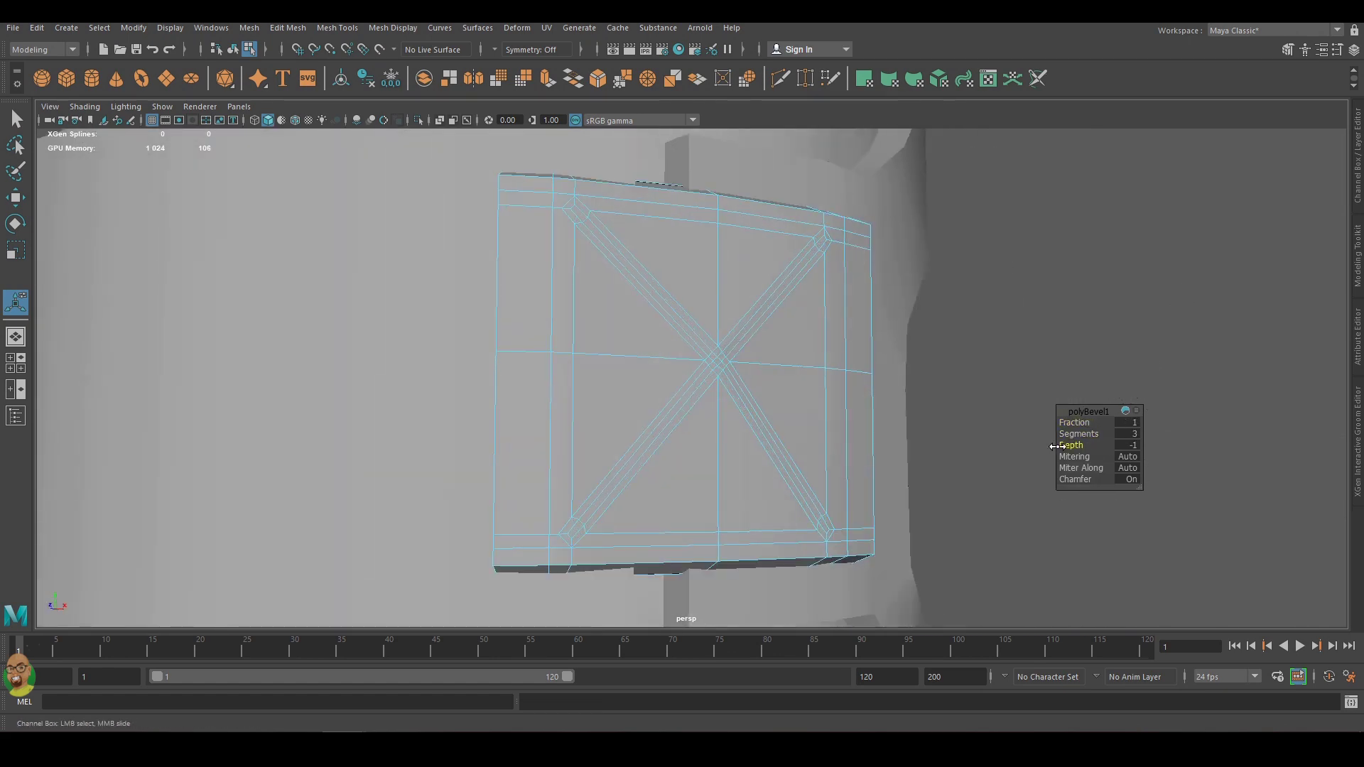
{"action": "left_click_drag", "start_coordinate": [1077, 449], "coordinate": [1099, 383], "text": "alt"}
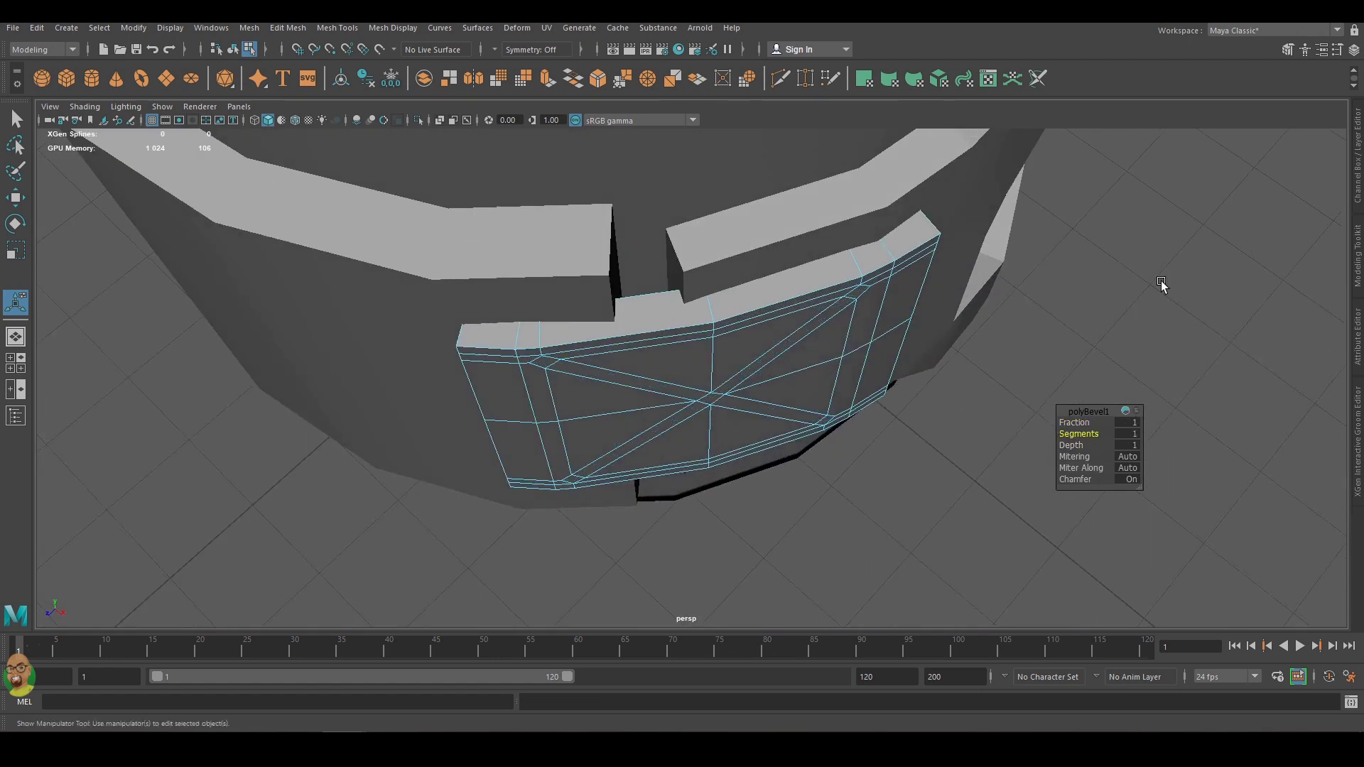
{"action": "key", "text": "q"}
Push the diagonal groove faces inward into the panel.
{"action": "left_click_drag", "start_coordinate": [793, 341], "coordinate": [879, 356], "text": "alt"}
{"action": "left_click", "coordinate": [739, 376]}
{"action": "key", "text": "w"}
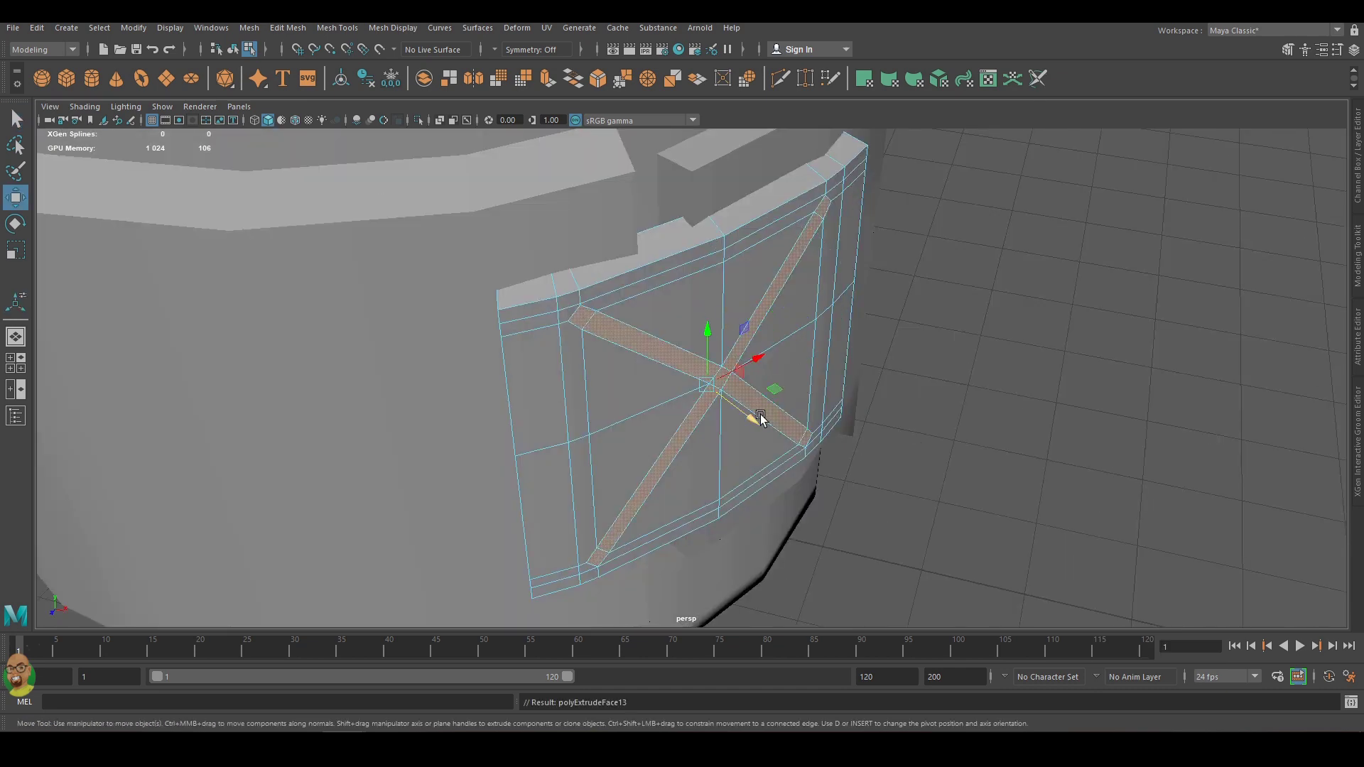
{"action": "mouse_move", "coordinate": [745, 389]}
{"action": "left_mouse_down", "text": "alt"}
{"action": "mouse_move", "coordinate": [767, 381]}
{"action": "mouse_move", "coordinate": [689, 361]}
{"action": "left_mouse_up", "text": "alt"}
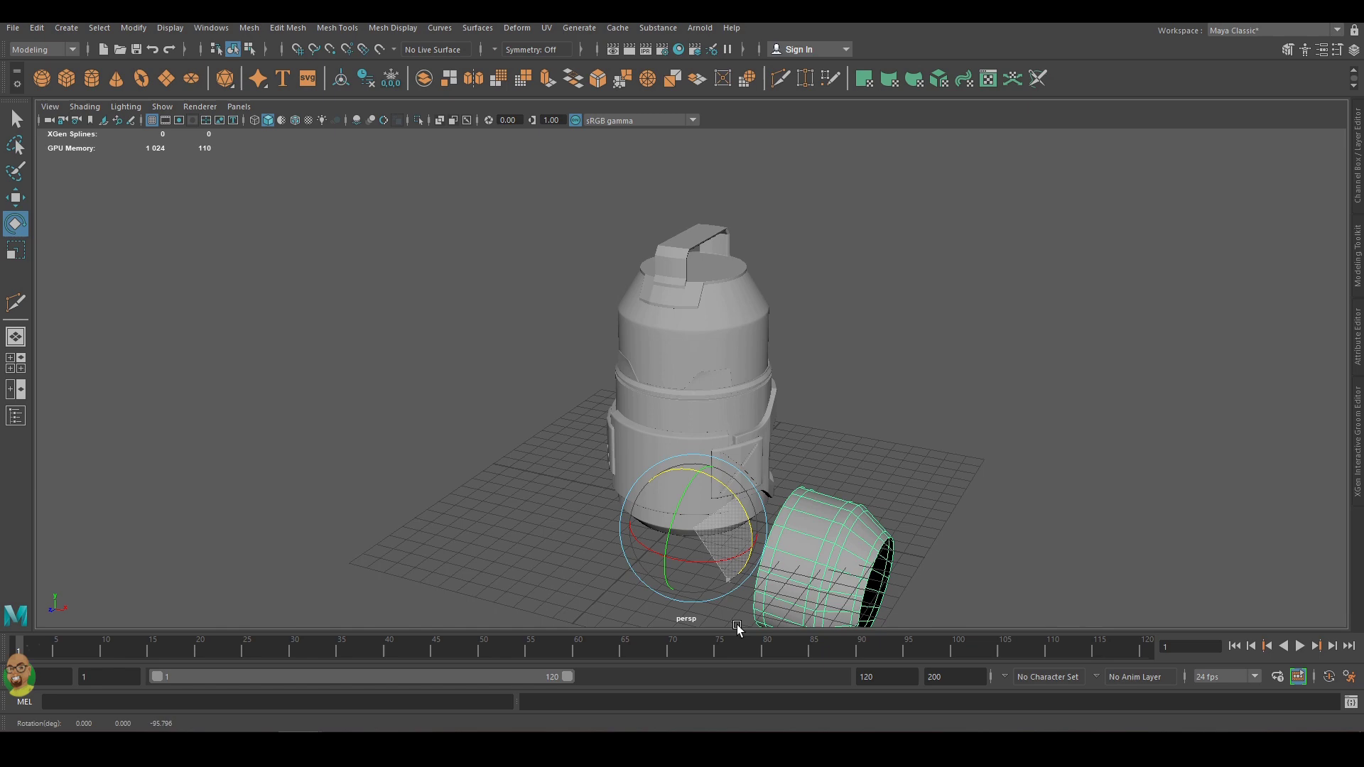
Flip the cap piece with Rotate Z 180, scale it to 0.74, and lower it under the body.
{"action": "left_click", "coordinate": [1357, 191]}
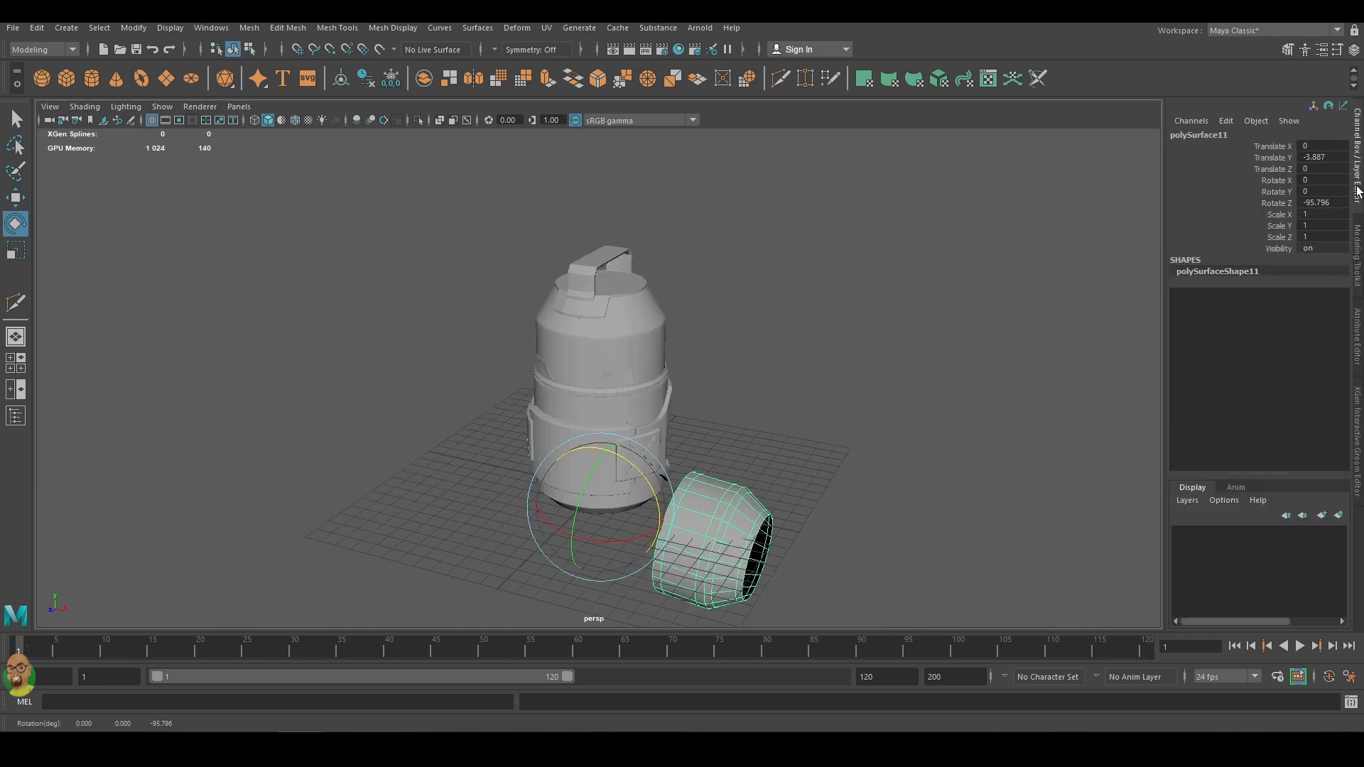
{"action": "key", "text": "Return"}
{"action": "left_click", "coordinate": [674, 530]}
{"action": "left_click", "coordinate": [596, 568]}
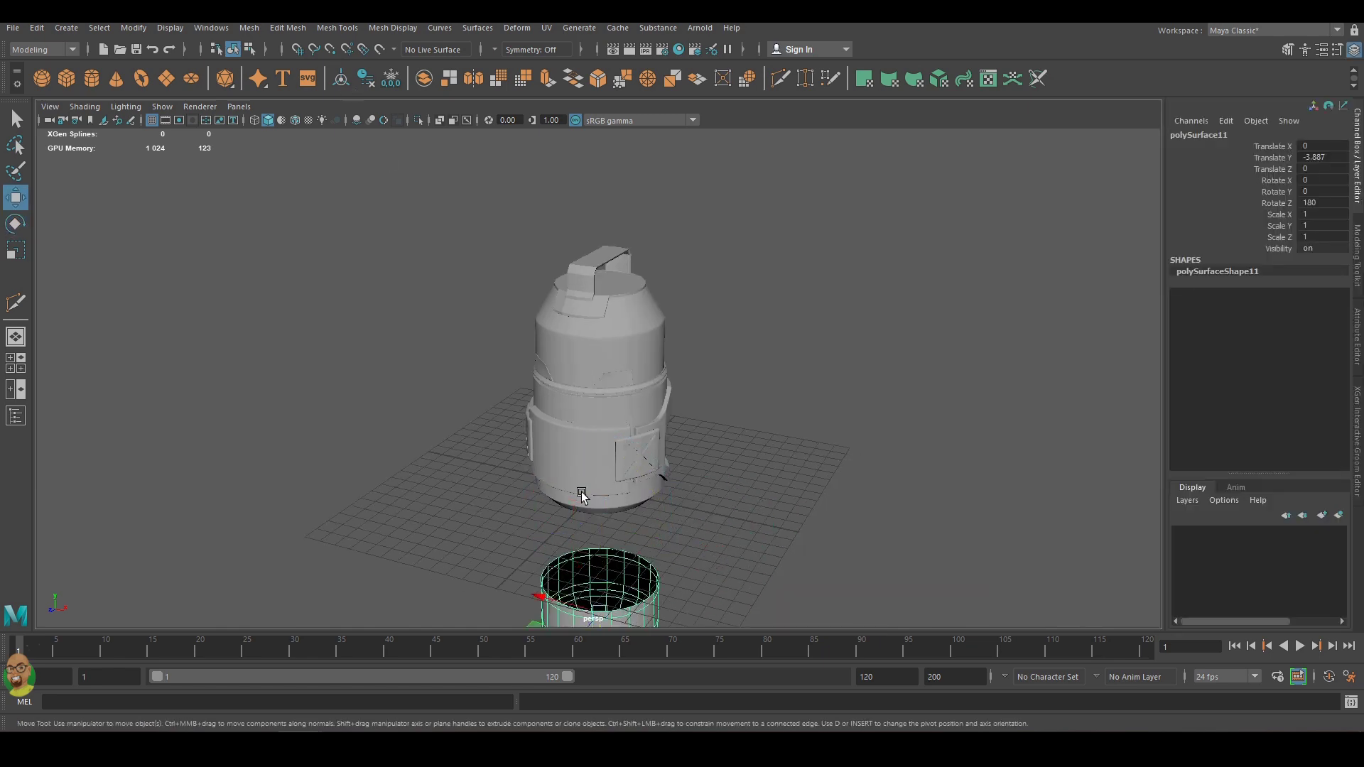
{"action": "key", "text": "w"}
{"action": "left_click", "coordinate": [1357, 170]}
{"action": "key", "text": "r"}
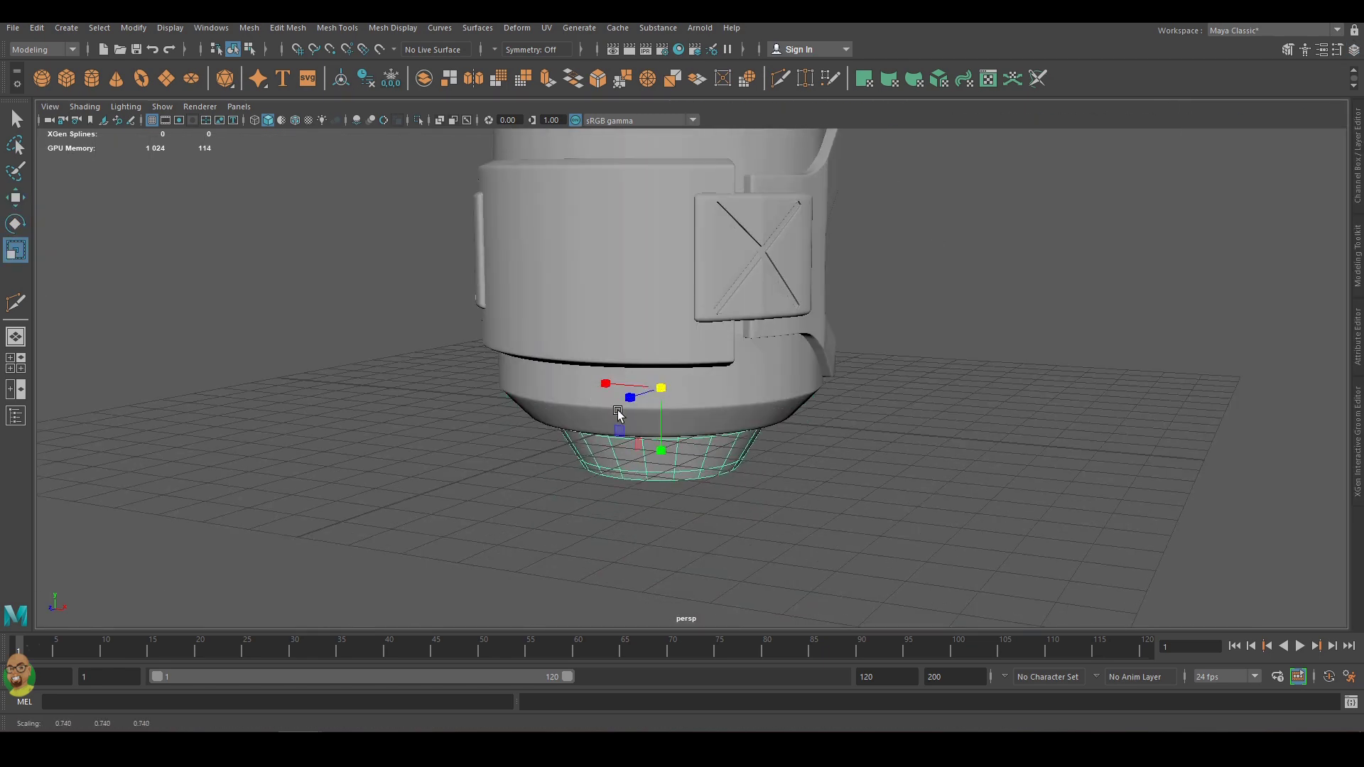
{"action": "key", "text": "w"}
{"action": "left_click_drag", "start_coordinate": [663, 483], "coordinate": [654, 489]}
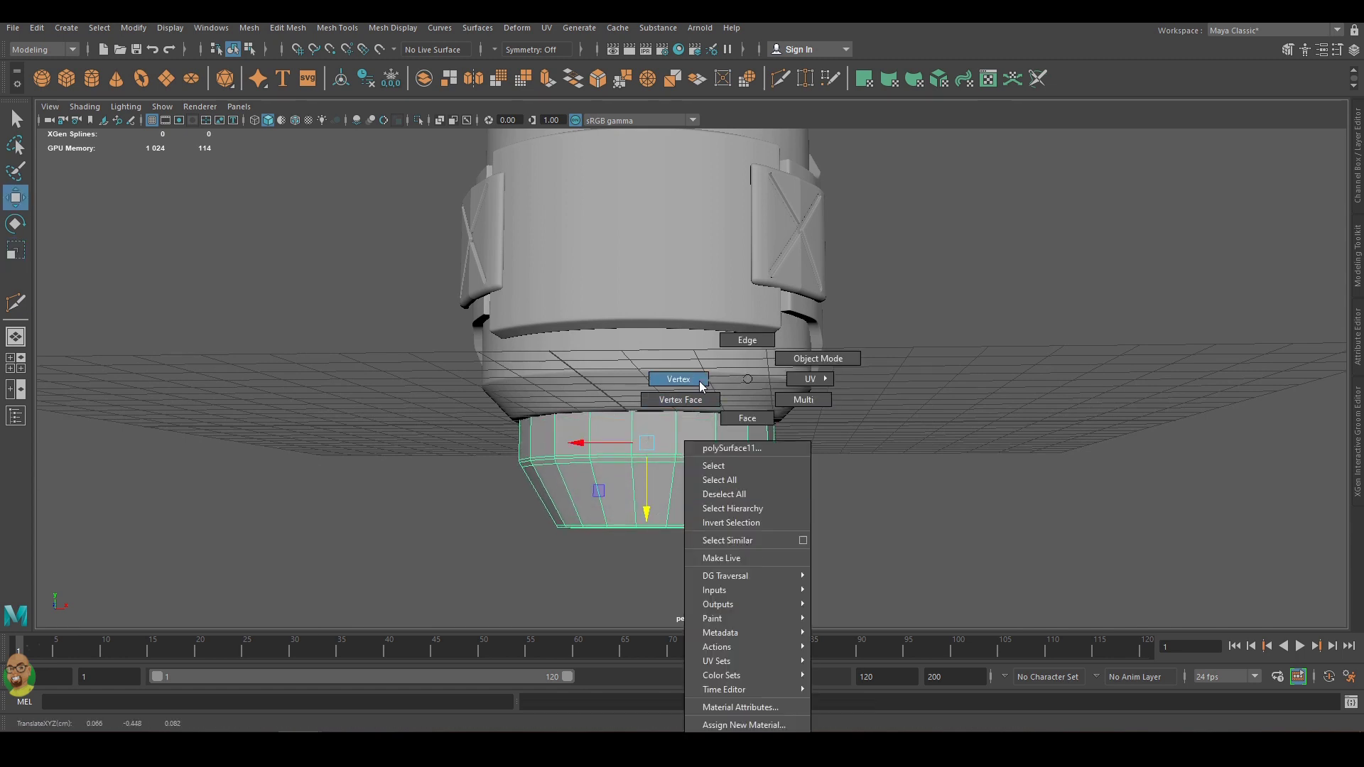
Raise the cap's bottom vertex ring in the front view.
{"action": "right_click_drag", "start_coordinate": [682, 388], "coordinate": [660, 388]}
{"action": "key", "text": "space"}
{"action": "key", "text": "f"}
{"action": "left_click_drag", "start_coordinate": [425, 593], "coordinate": [425, 575]}
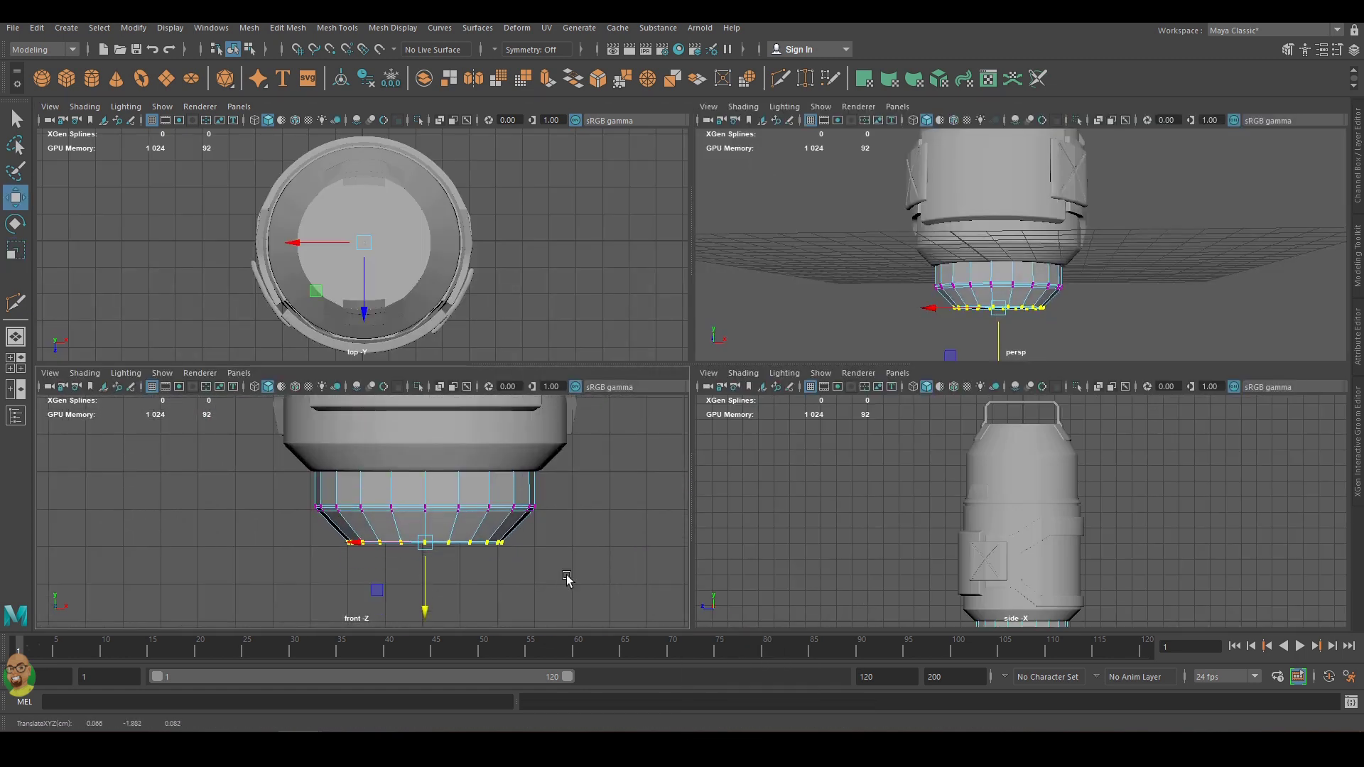
{"action": "key", "text": "F8"}
{"action": "key", "text": "space"}
{"action": "key", "text": "f"}
{"action": "key", "text": "1"}
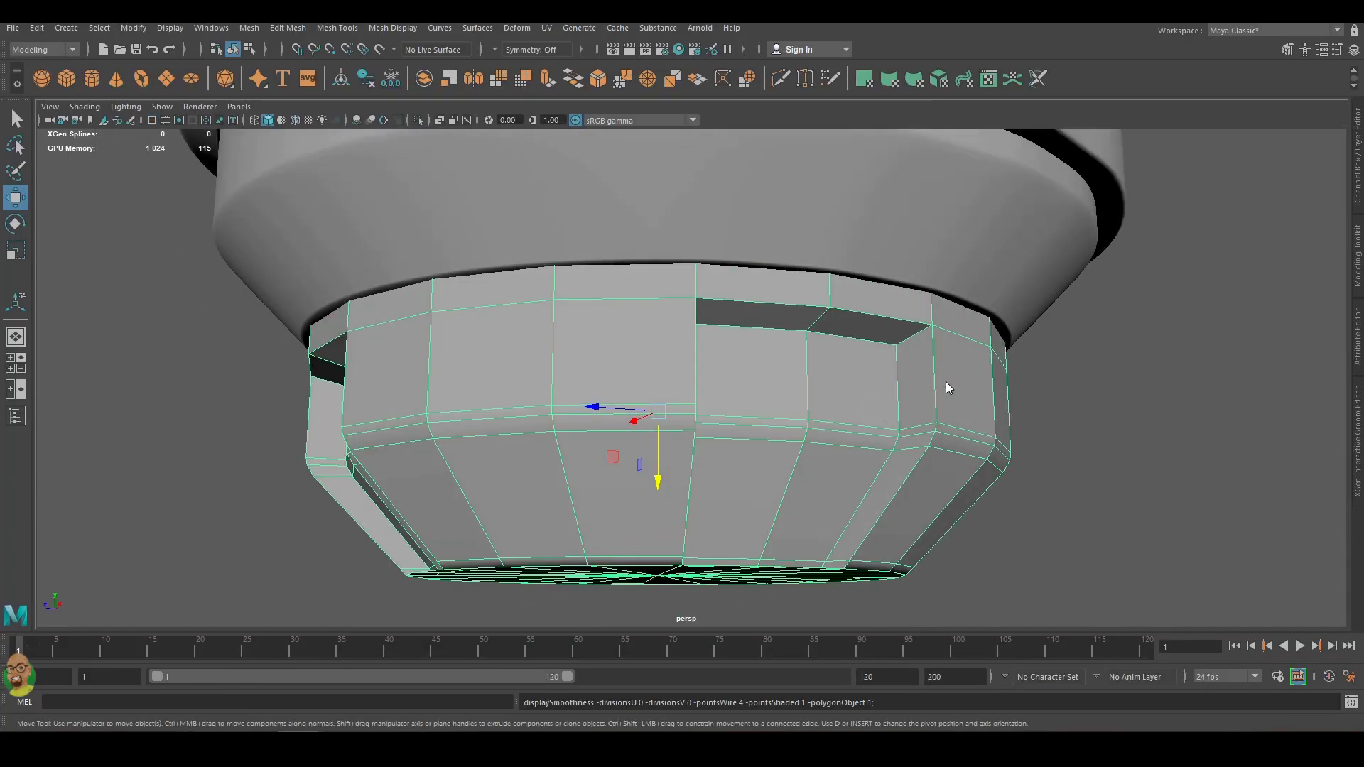
Insert an edge loop around the collar and select the slot's vertices.
{"action": "right_click_drag", "start_coordinate": [945, 382], "coordinate": [928, 335], "text": "shift"}
{"action": "left_click_drag", "start_coordinate": [927, 334], "coordinate": [922, 463], "text": "alt"}
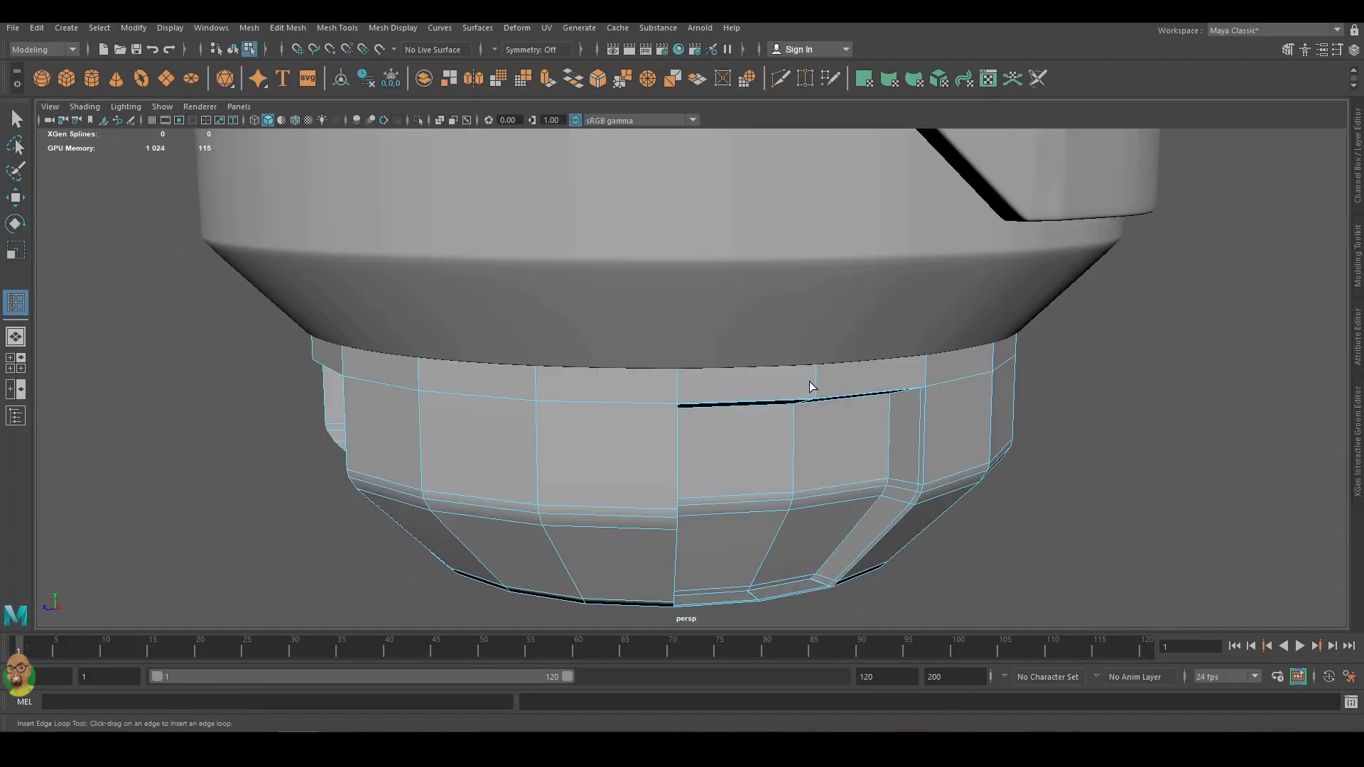
{"action": "left_click", "coordinate": [794, 427]}
{"action": "right_click", "coordinate": [792, 428]}
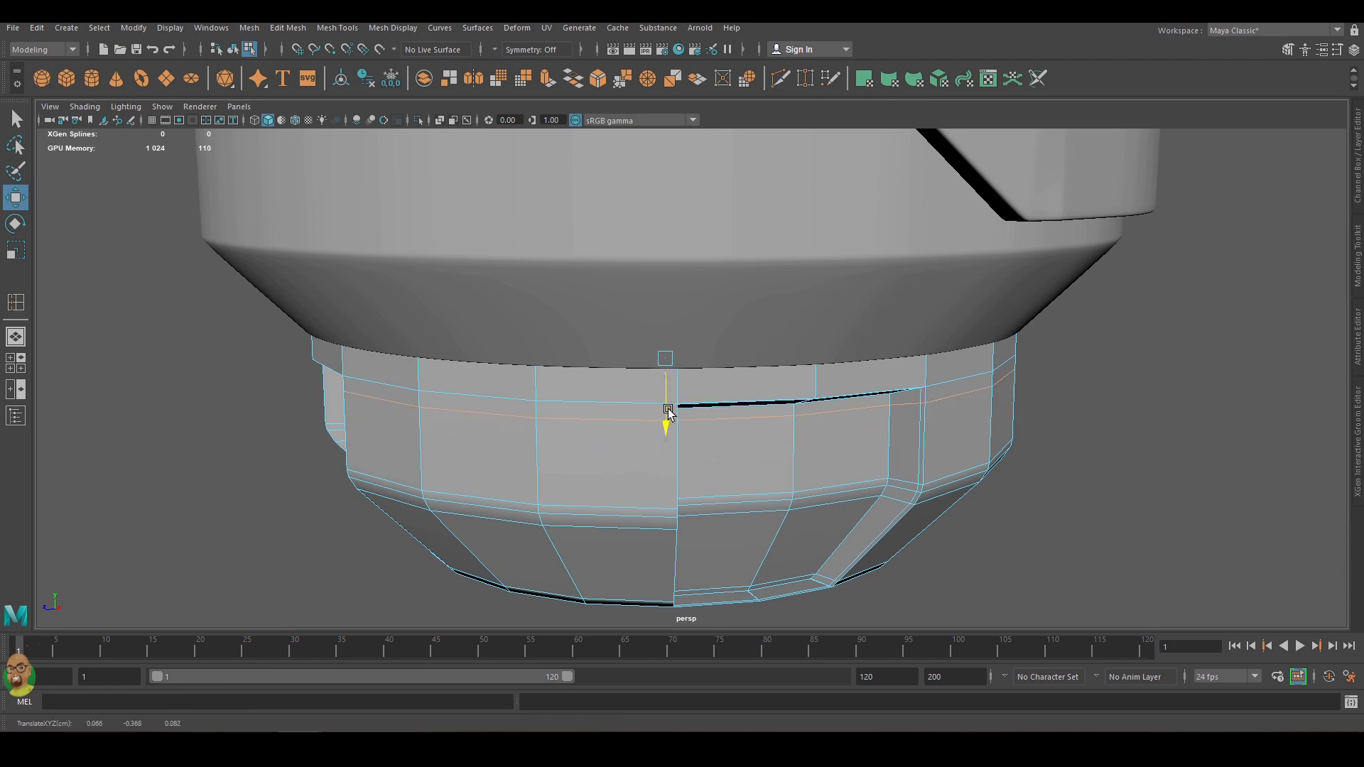
{"action": "right_click_drag", "start_coordinate": [668, 412], "coordinate": [673, 391]}
{"action": "scroll", "coordinate": [673, 391], "scroll_direction": "up", "scroll_amount": 3}
{"action": "key", "text": "space"}
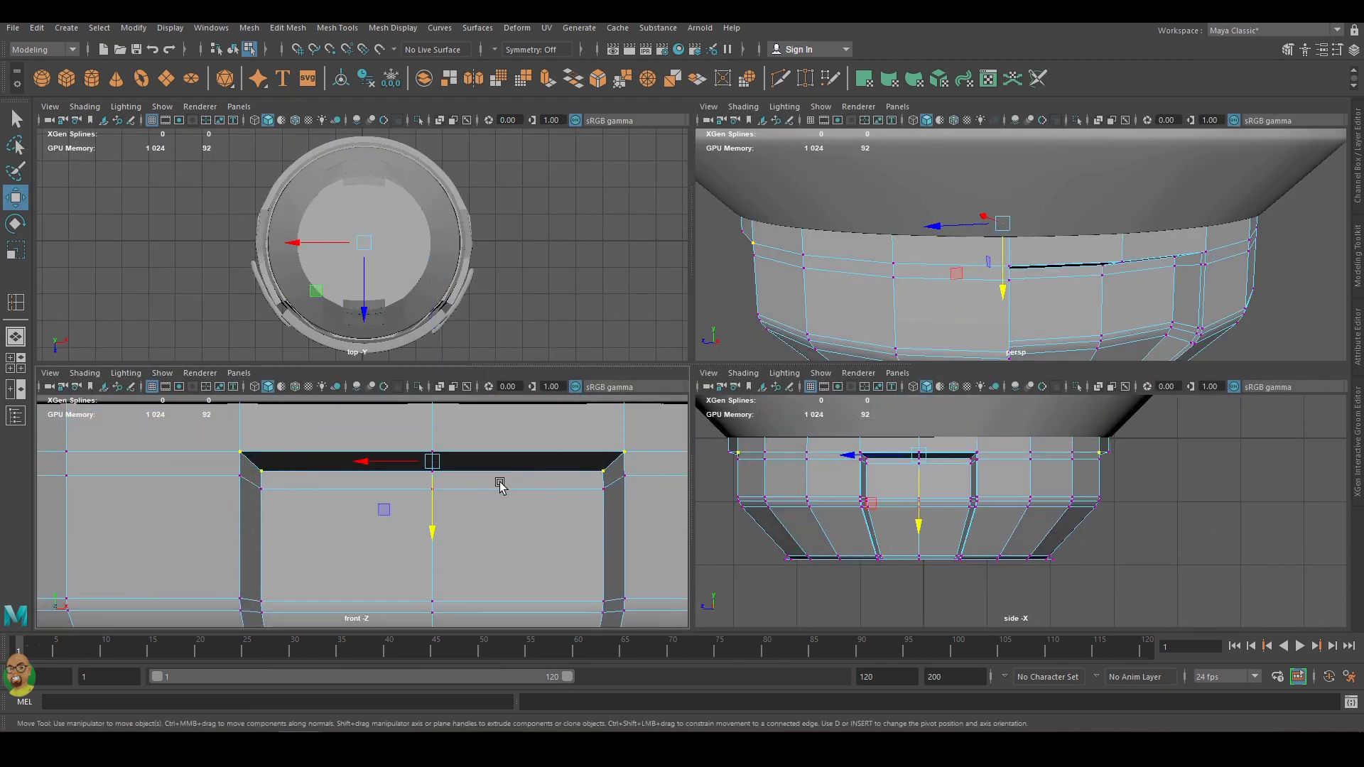
Narrow the slot edges in the front and side views and along X.
{"action": "key", "text": "r"}
{"action": "left_click_drag", "start_coordinate": [380, 462], "coordinate": [367, 463]}
{"action": "scroll", "coordinate": [844, 561], "scroll_direction": "up", "scroll_amount": 4}
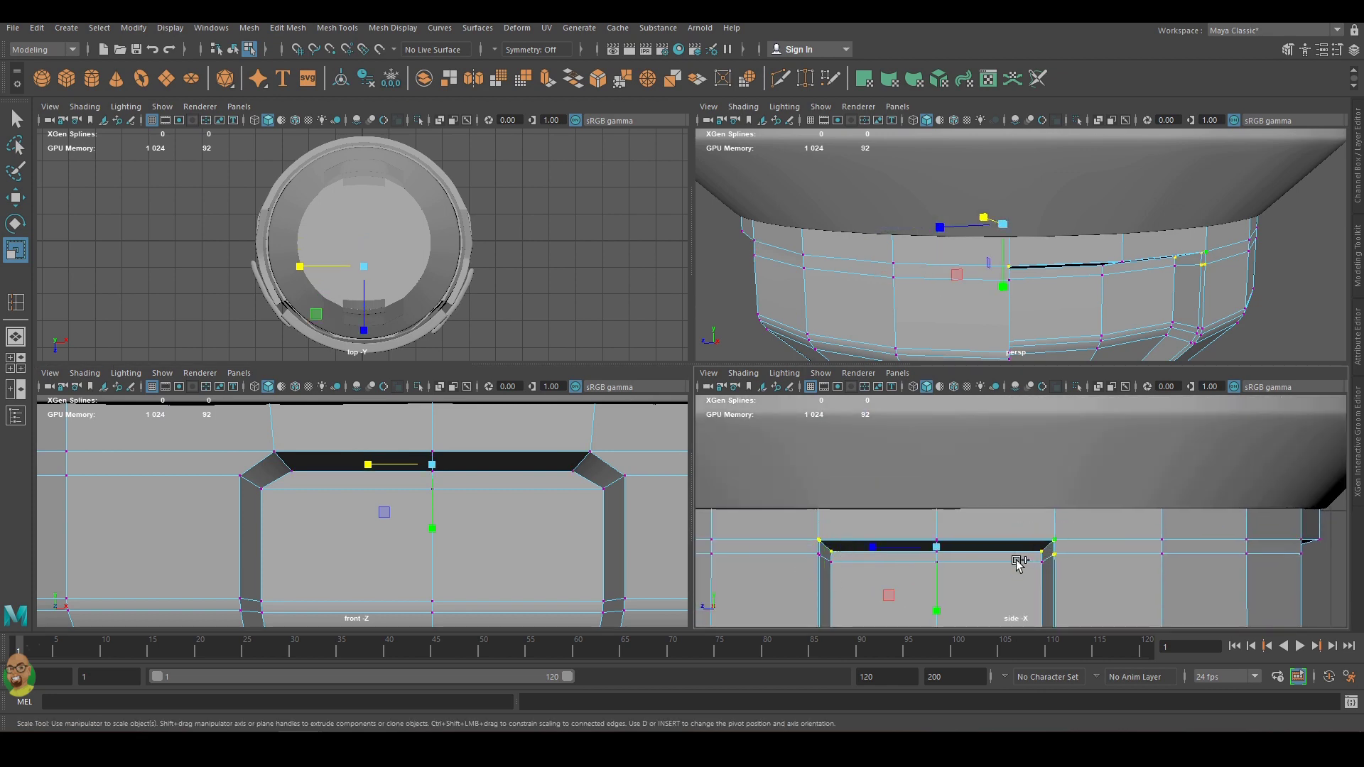
{"action": "left_click_drag", "start_coordinate": [872, 548], "coordinate": [885, 549]}
{"action": "left_click_drag", "start_coordinate": [1108, 326], "coordinate": [1159, 331], "text": "alt"}
{"action": "left_click_drag", "start_coordinate": [1176, 346], "coordinate": [963, 326], "text": "alt"}
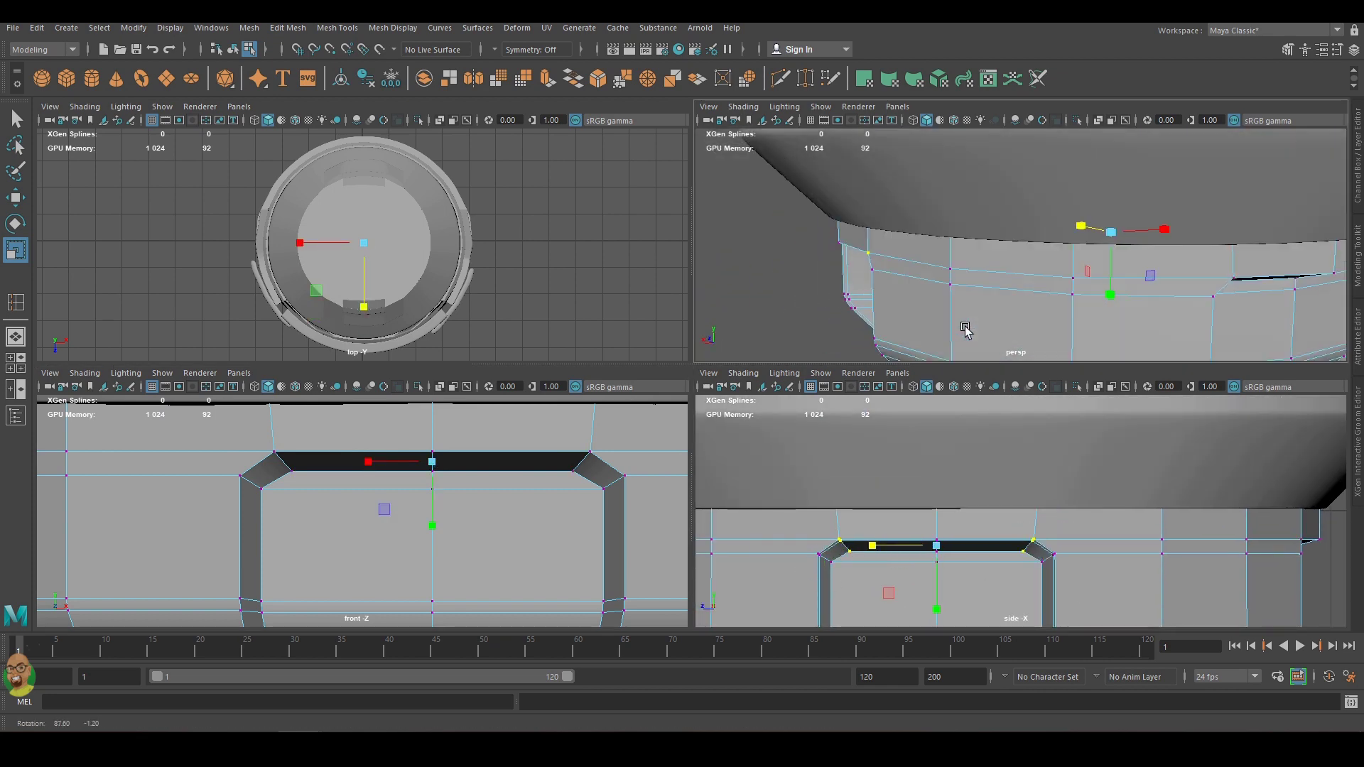
{"action": "key", "text": "w"}
{"action": "key", "text": "r"}
{"action": "left_click", "coordinate": [1175, 235]}
{"action": "mouse_move", "coordinate": [1082, 280]}
{"action": "left_mouse_down", "text": "alt"}
{"action": "mouse_move", "coordinate": [1172, 241]}
{"action": "mouse_move", "coordinate": [1066, 256]}
{"action": "left_mouse_up", "text": "alt"}
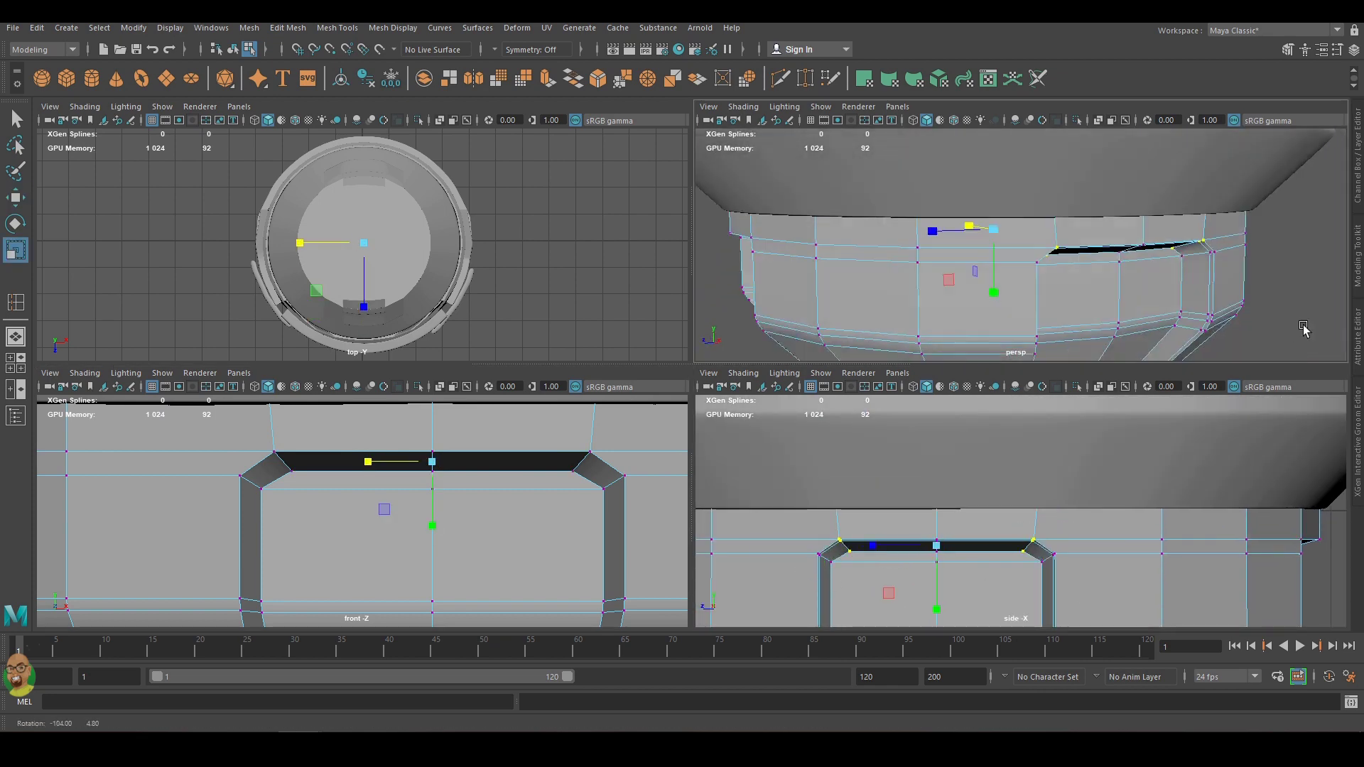
{"action": "mouse_move", "coordinate": [852, 255]}
{"action": "left_mouse_down", "text": "alt"}
{"action": "mouse_move", "coordinate": [1072, 280]}
{"action": "mouse_move", "coordinate": [855, 396]}
{"action": "left_mouse_up", "text": "alt"}
{"action": "key", "text": "F8"}
{"action": "key", "text": "space"}
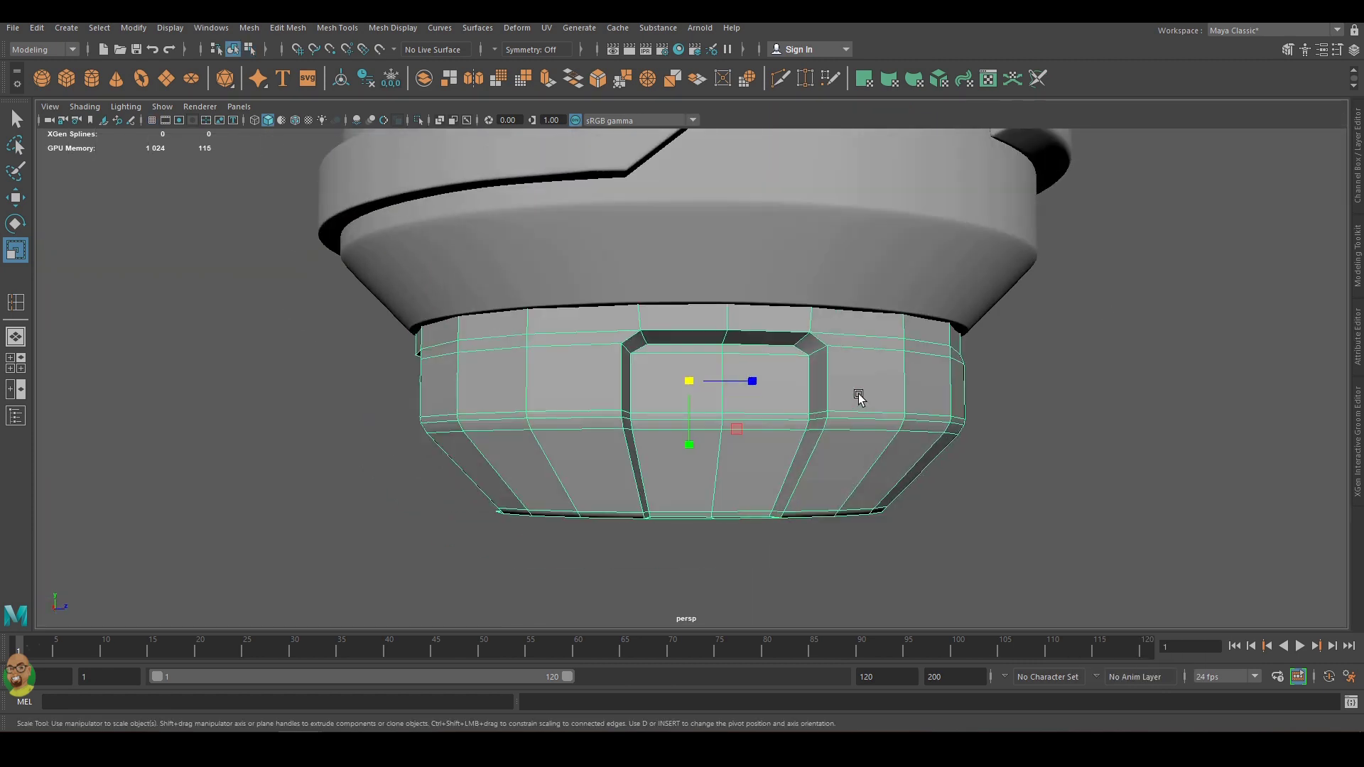
Add edge loops on the lower band, preview smoothing, and undo the extra loops.
{"action": "right_click_drag", "start_coordinate": [817, 386], "coordinate": [835, 343], "text": "shift"}
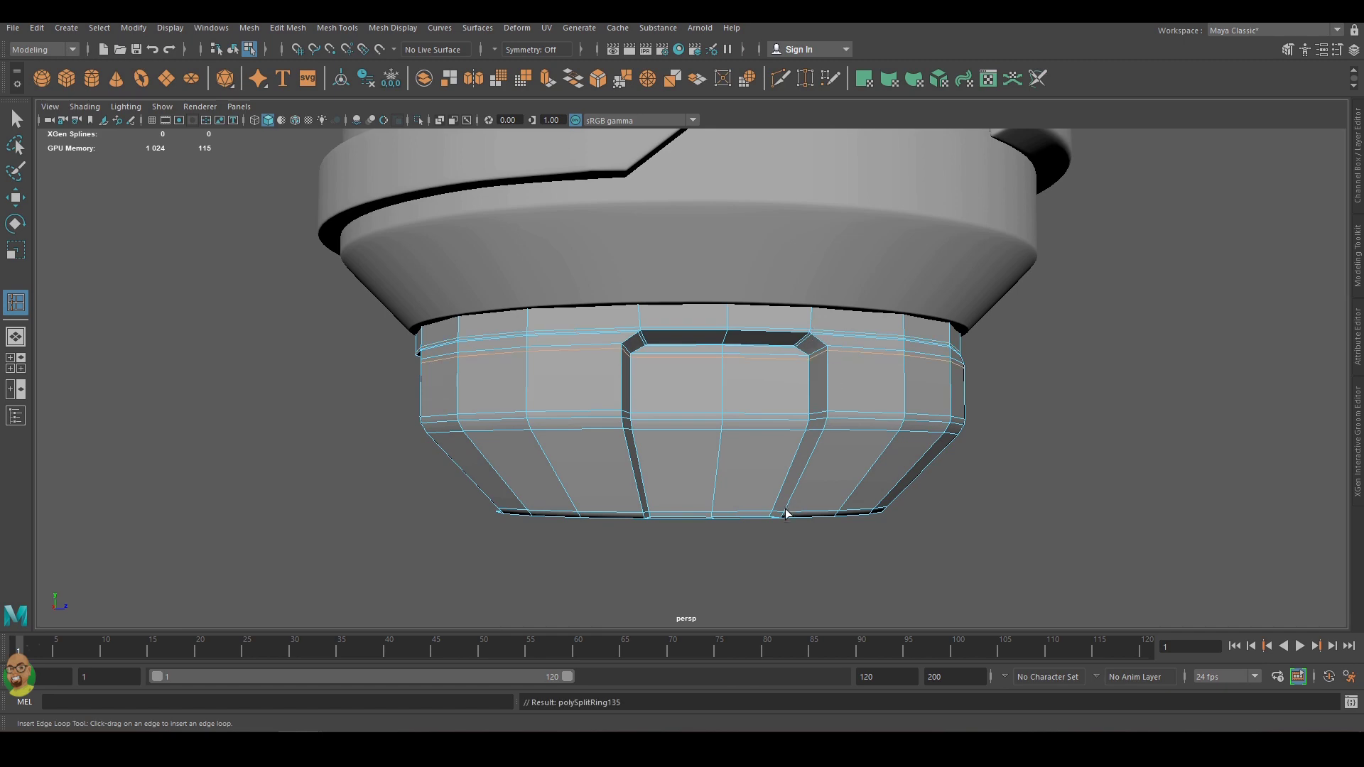
{"action": "scroll", "coordinate": [827, 427], "scroll_direction": "up", "scroll_amount": 3}
{"action": "left_click_drag", "start_coordinate": [923, 454], "coordinate": [929, 462]}
{"action": "key", "text": "1"}
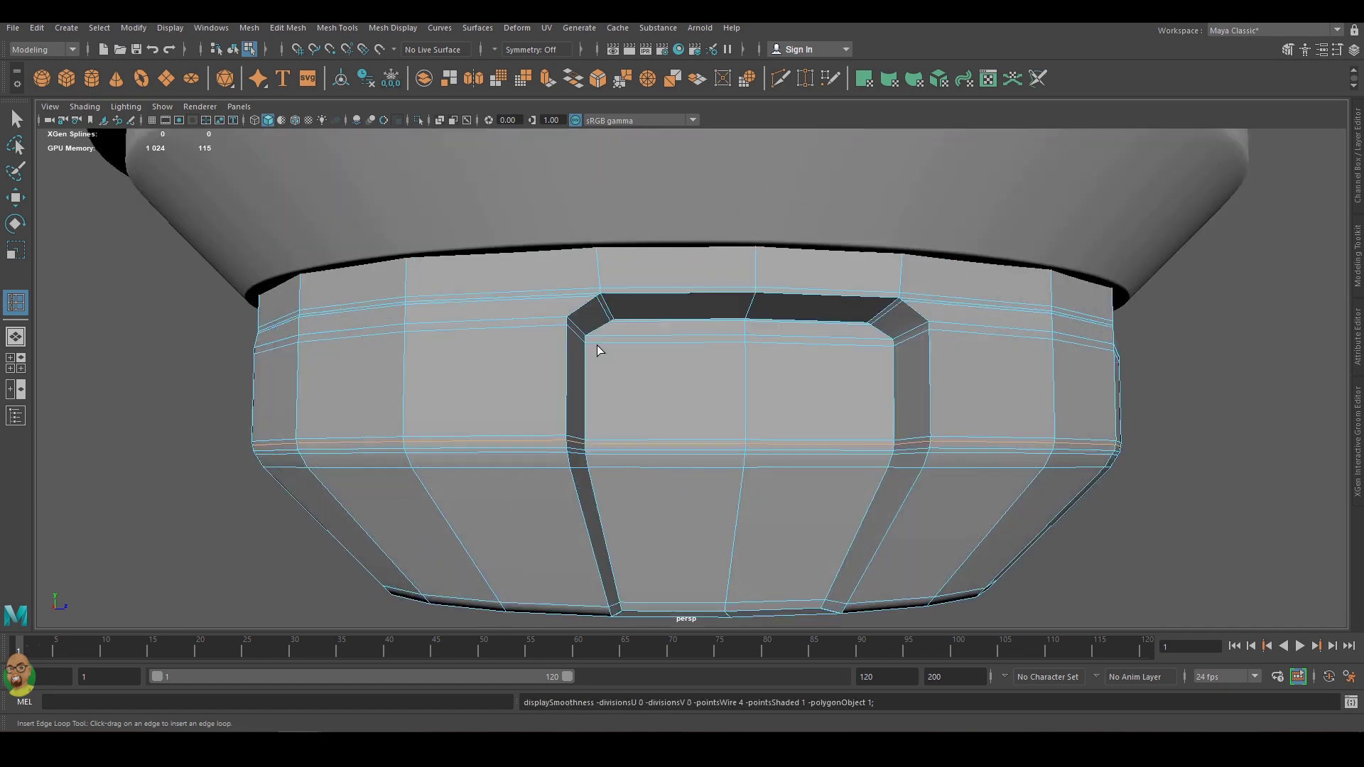
{"action": "key", "text": "ctrl+z"}
{"action": "key", "text": "ctrl+z"}
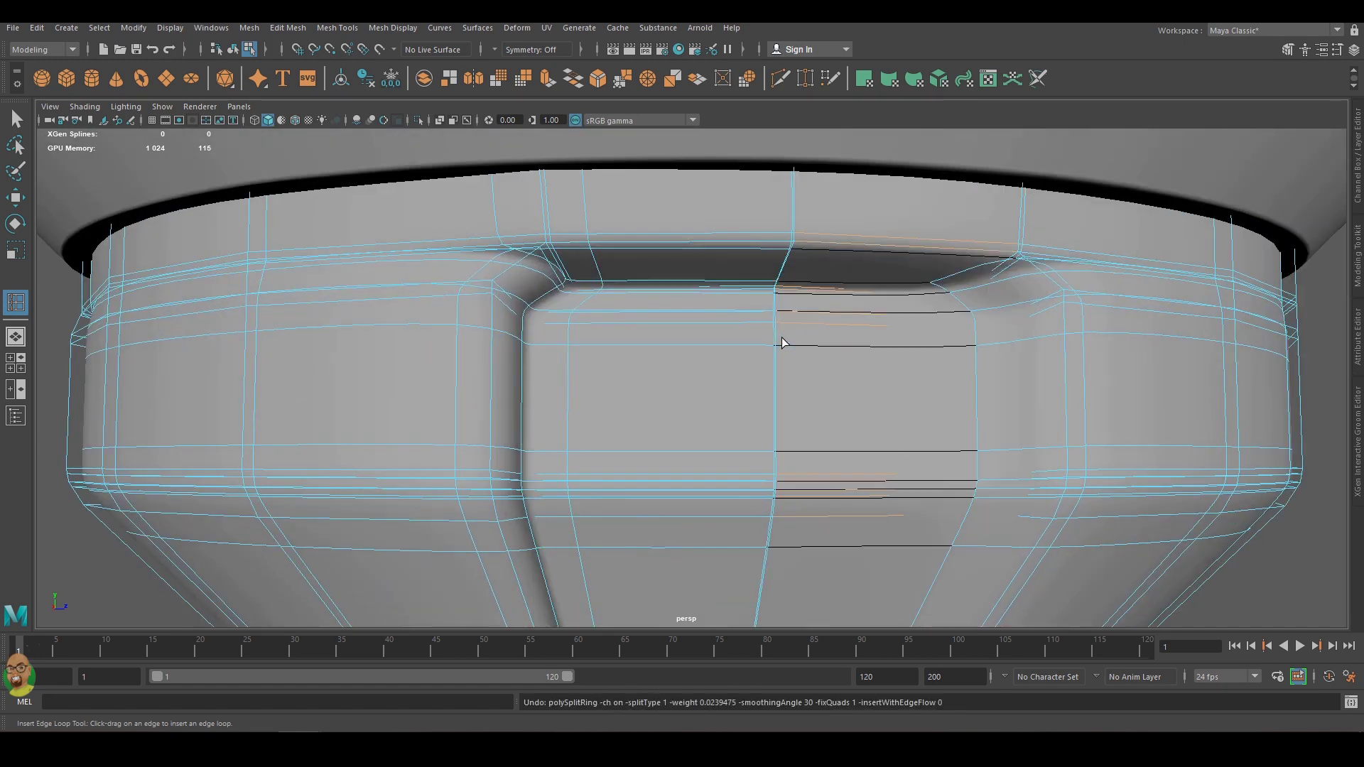
{"action": "key", "text": "ctrl+z"}
{"action": "key", "text": "ctrl+z"}
Add a holding edge loop near the slot and recheck the smoothed collar.
{"action": "key", "text": "ctrl+z"}
{"action": "key", "text": "ctrl+z"}
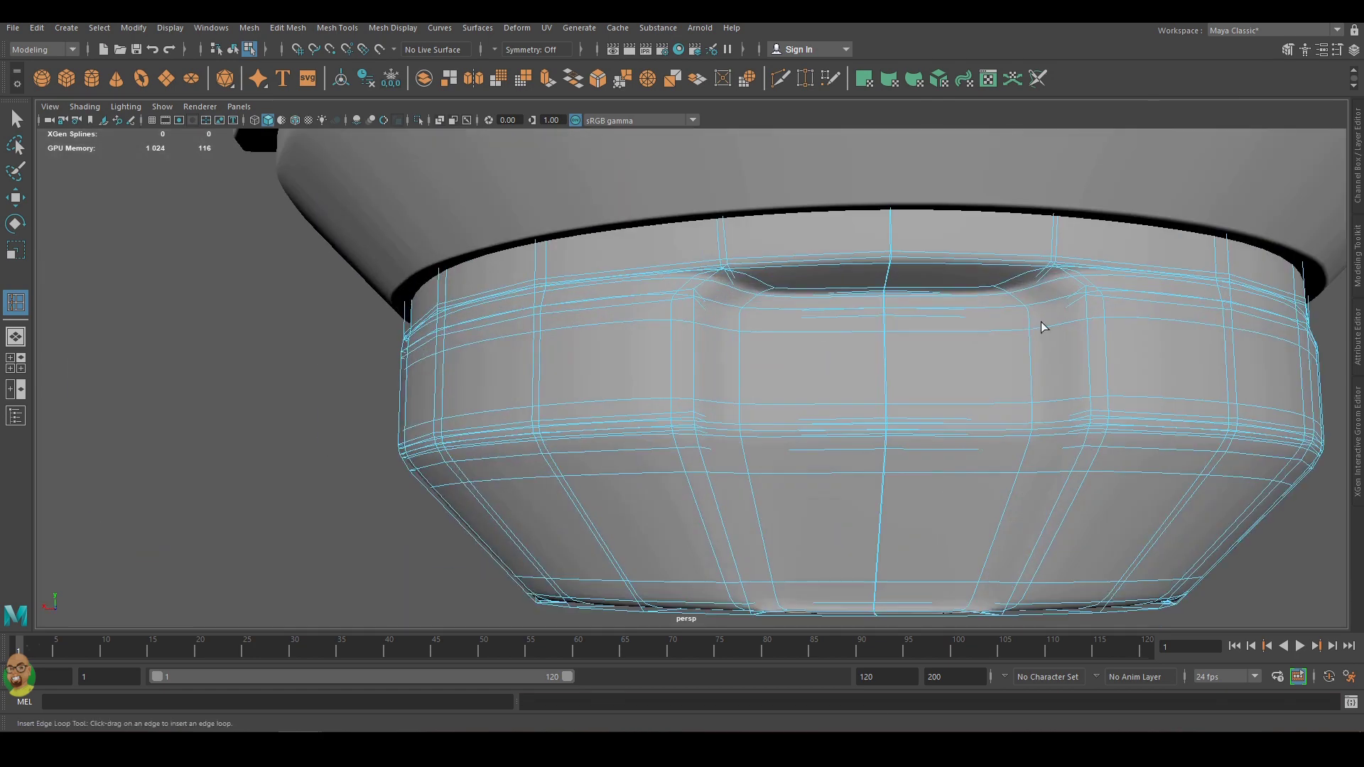
{"action": "key", "text": "ctrl+z"}
{"action": "left_click_drag", "start_coordinate": [1066, 334], "coordinate": [1152, 357], "text": "alt"}
{"action": "key", "text": "ctrl+z"}
{"action": "left_click", "coordinate": [1053, 352]}
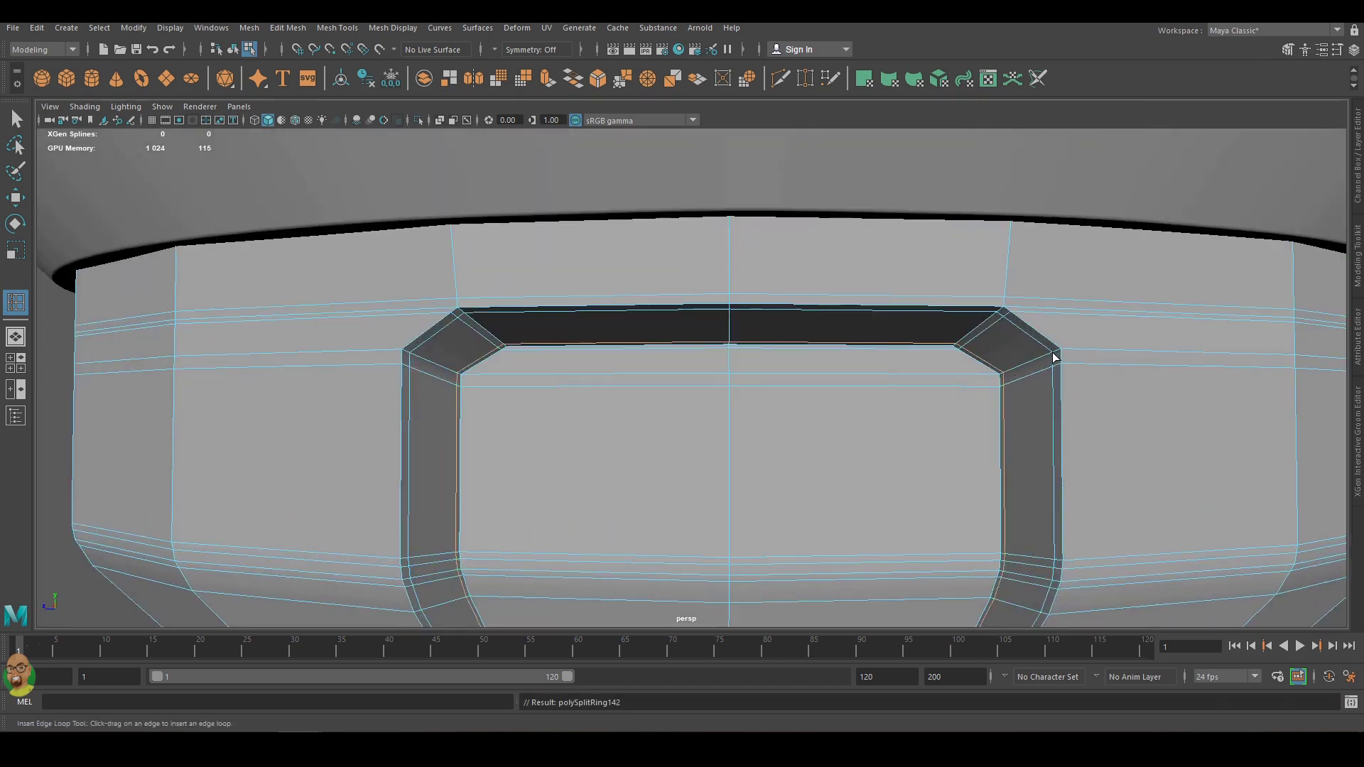
{"action": "right_click_drag", "start_coordinate": [1054, 357], "coordinate": [800, 361], "text": "alt"}
{"action": "key", "text": "ctrl+z"}
{"action": "key", "text": "ctrl+z"}
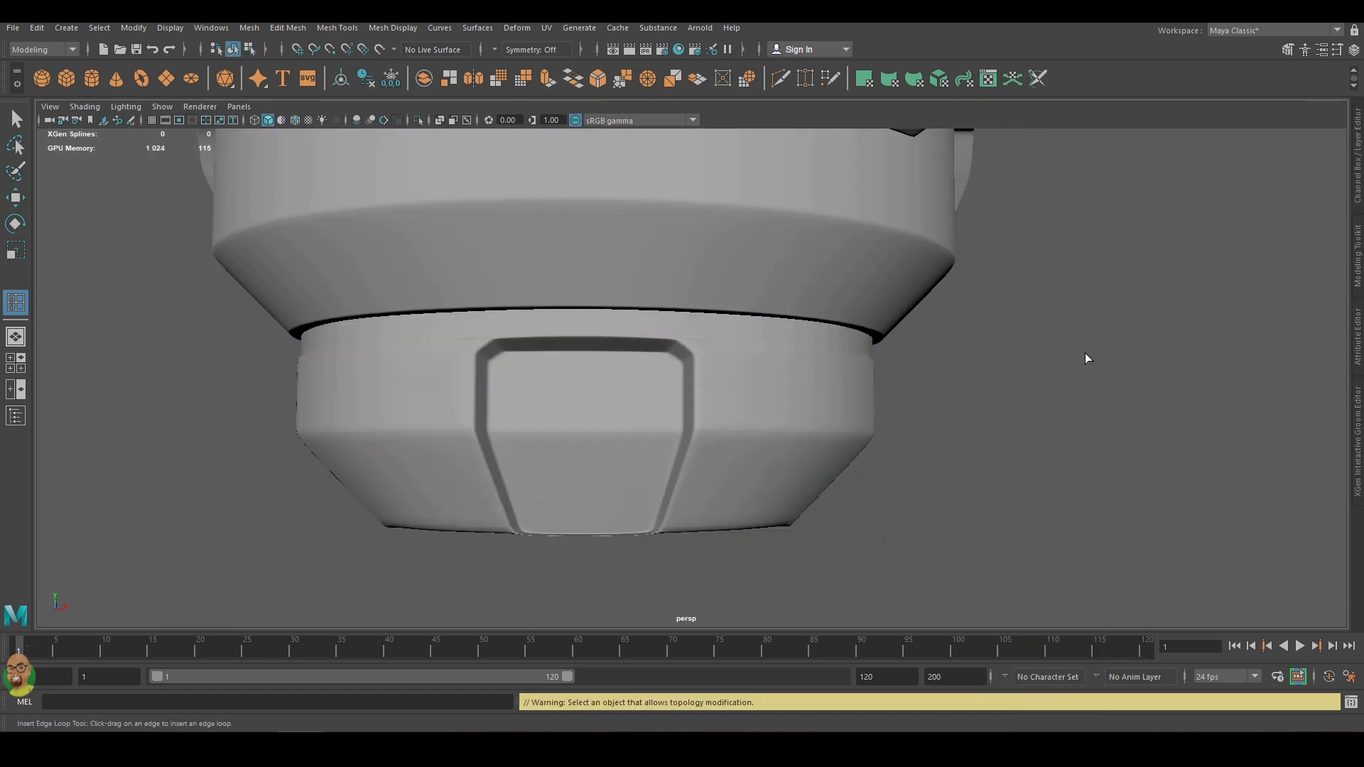
{"action": "key", "text": "ctrl+z"}
{"action": "key", "text": "ctrl+z"}
{"action": "left_click_drag", "start_coordinate": [1167, 374], "coordinate": [957, 415], "text": "alt"}
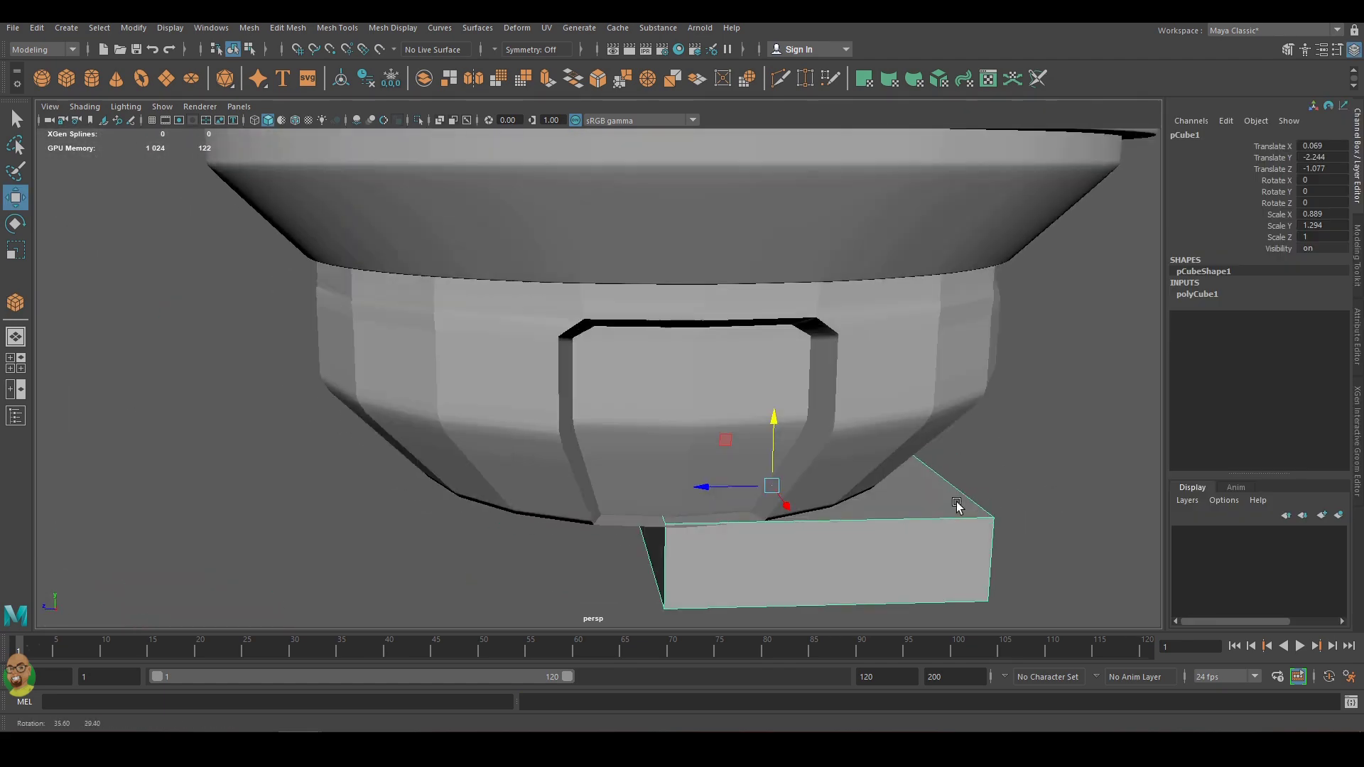
Bring the small block under the bowl into view and pick its front components.
{"action": "right_click_drag", "start_coordinate": [848, 379], "coordinate": [847, 499]}
{"action": "key", "text": "t"}
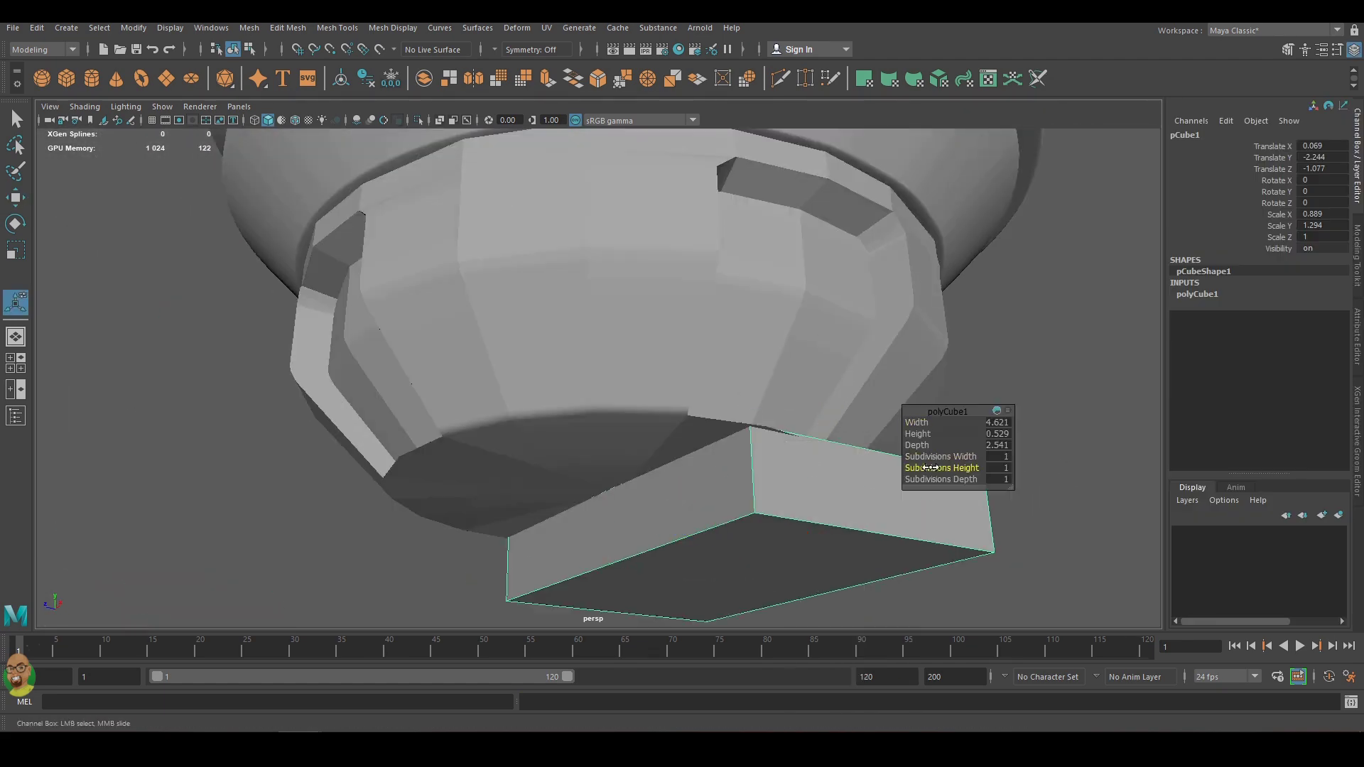
{"action": "scroll", "coordinate": [780, 502], "scroll_direction": "up", "scroll_amount": 3}
{"action": "key", "text": "q"}
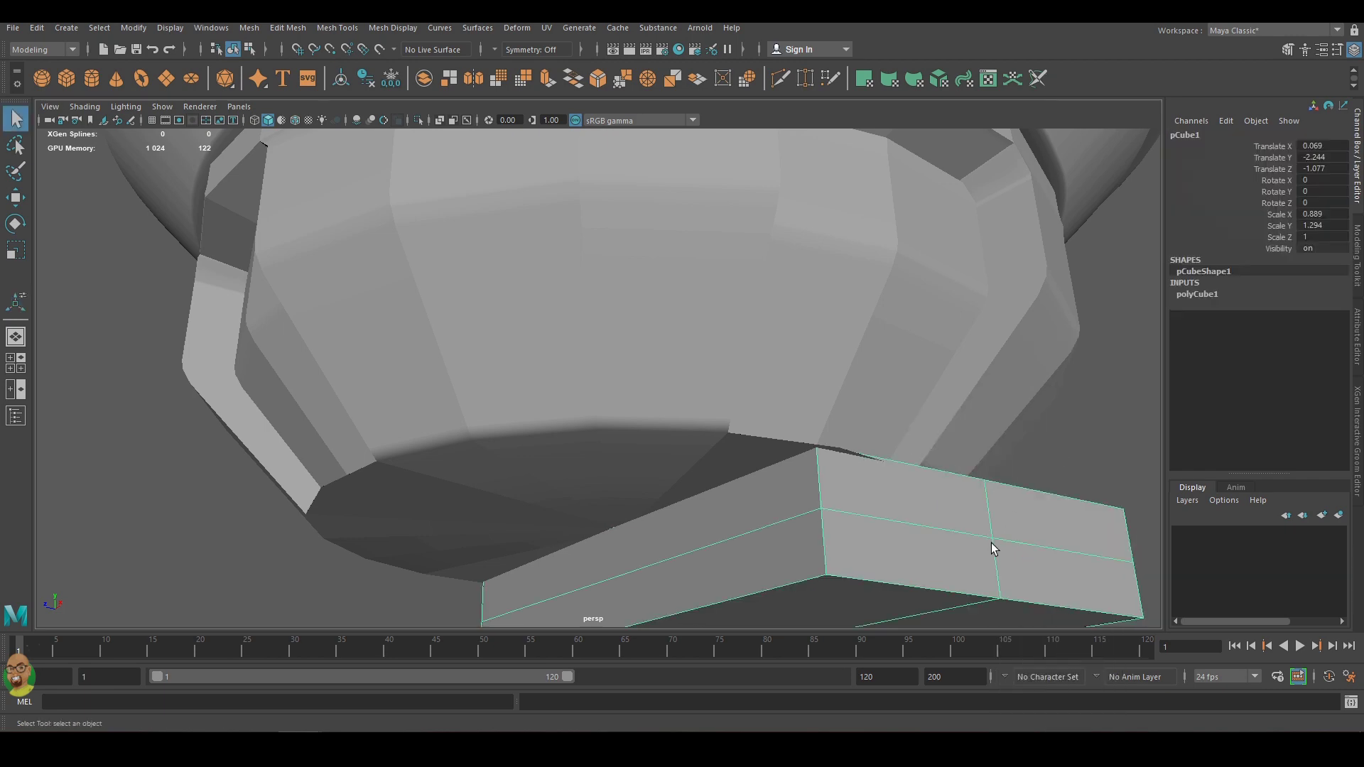
{"action": "scroll", "coordinate": [991, 543], "scroll_direction": "up", "scroll_amount": 2}
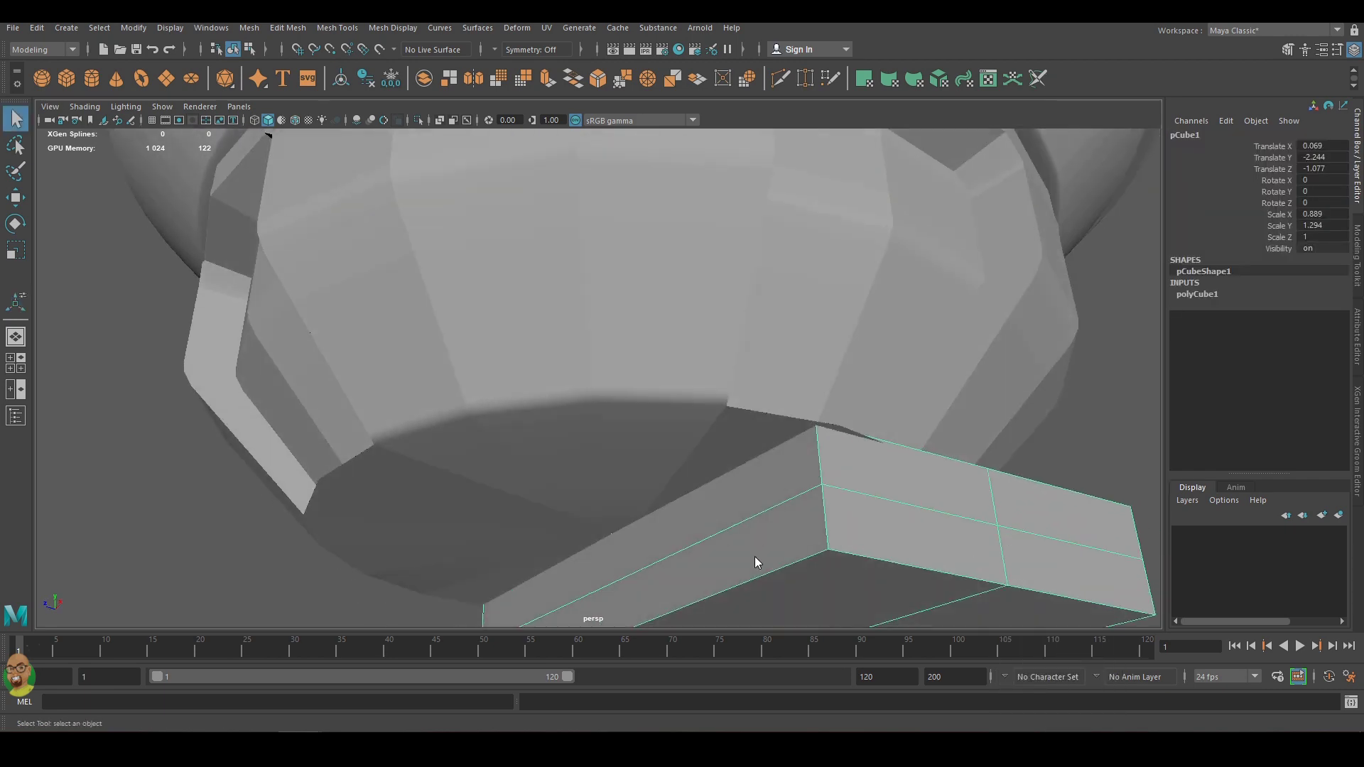
{"action": "key", "text": "F10"}
{"action": "left_click", "coordinate": [755, 568]}
{"action": "key", "text": "w"}
{"action": "scroll", "coordinate": [757, 582], "scroll_direction": "down", "scroll_amount": 3}
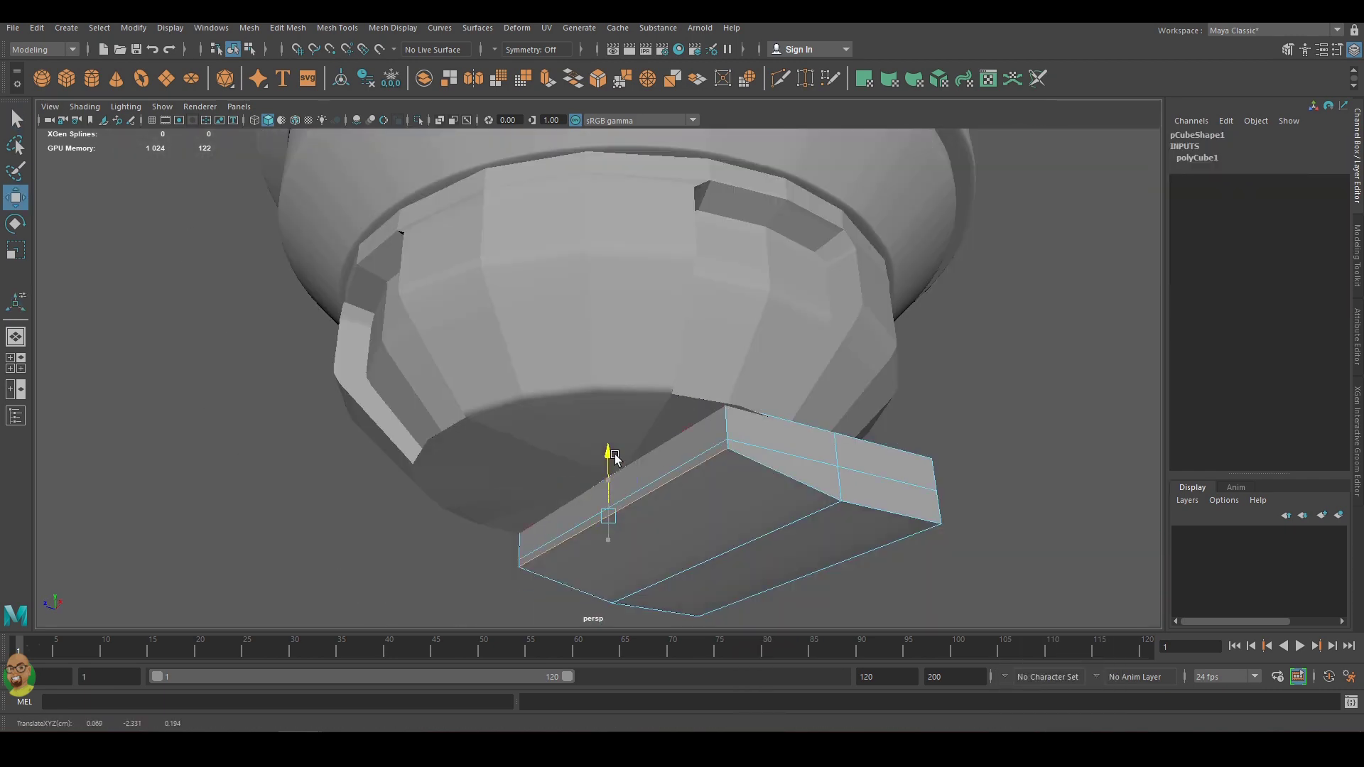
{"action": "scroll", "coordinate": [681, 448], "scroll_direction": "down", "scroll_amount": 2}
{"action": "left_click_drag", "start_coordinate": [726, 511], "coordinate": [858, 553], "text": "alt"}
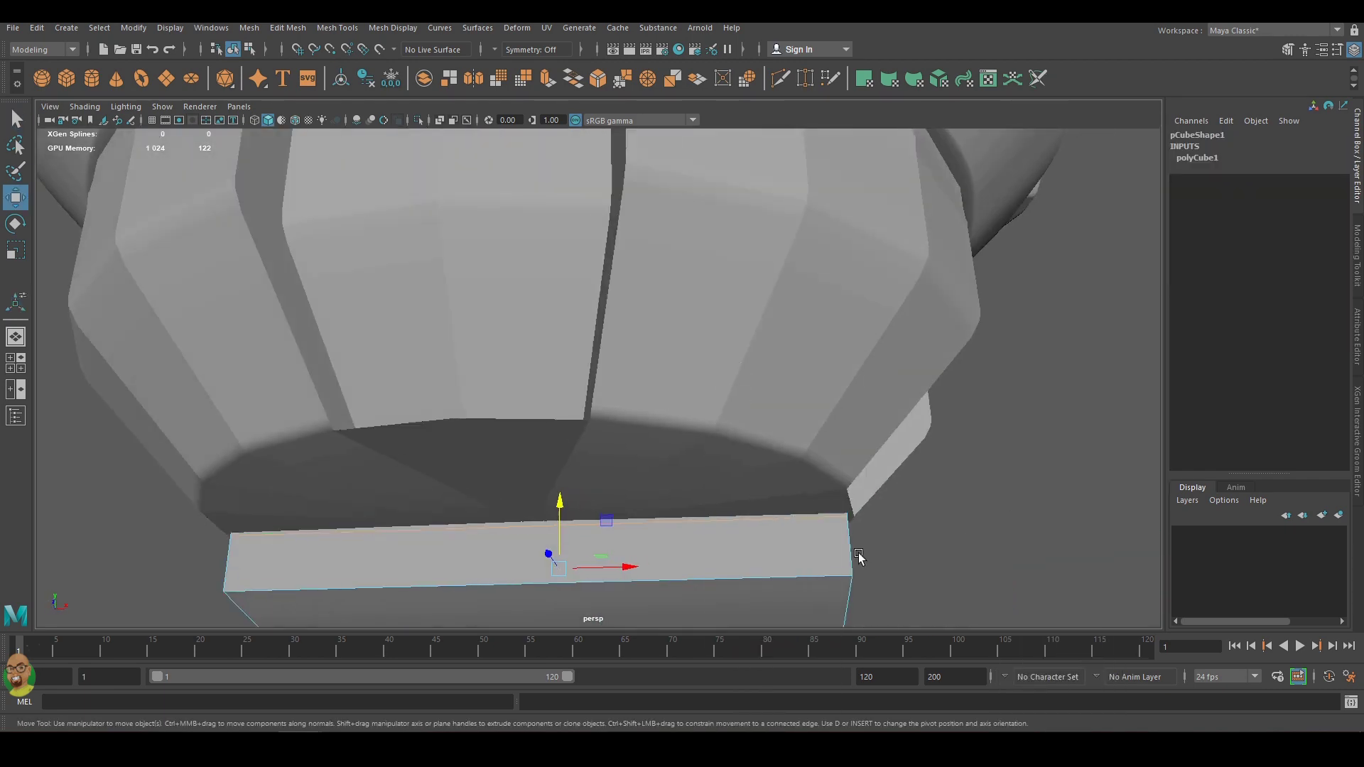
Extrude the block's front face and shrink it inward.
{"action": "key", "text": "ctrl+e"}
{"action": "left_click_drag", "start_coordinate": [526, 490], "coordinate": [527, 473]}
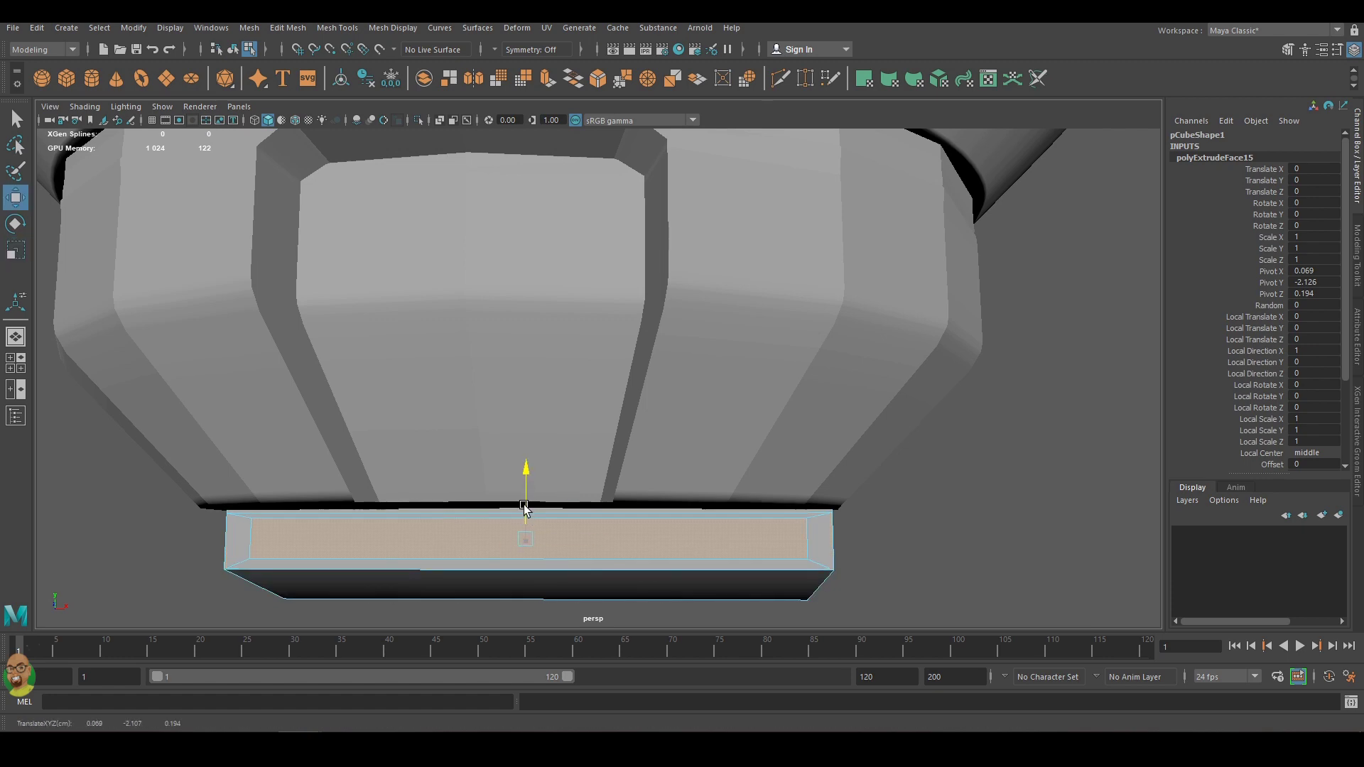
{"action": "left_click", "coordinate": [905, 557]}
{"action": "left_click", "coordinate": [753, 537]}
{"action": "mouse_move", "coordinate": [905, 558]}
{"action": "left_mouse_down", "text": "alt"}
{"action": "mouse_move", "coordinate": [589, 497]}
{"action": "mouse_move", "coordinate": [588, 461]}
{"action": "mouse_move", "coordinate": [776, 508]}
{"action": "mouse_move", "coordinate": [557, 544]}
{"action": "mouse_move", "coordinate": [600, 547]}
{"action": "left_mouse_up", "text": "alt"}
Extrude the block's face again and scale it in Y to form the recessed inset.
{"action": "key", "text": "ctrl+e"}
{"action": "key", "text": "ctrl+e"}
{"action": "key", "text": "ctrl+e"}
{"action": "key", "text": "ctrl+e"}
{"action": "key", "text": "e"}
{"action": "key", "text": "r"}
{"action": "left_click_drag", "start_coordinate": [537, 482], "coordinate": [544, 505]}
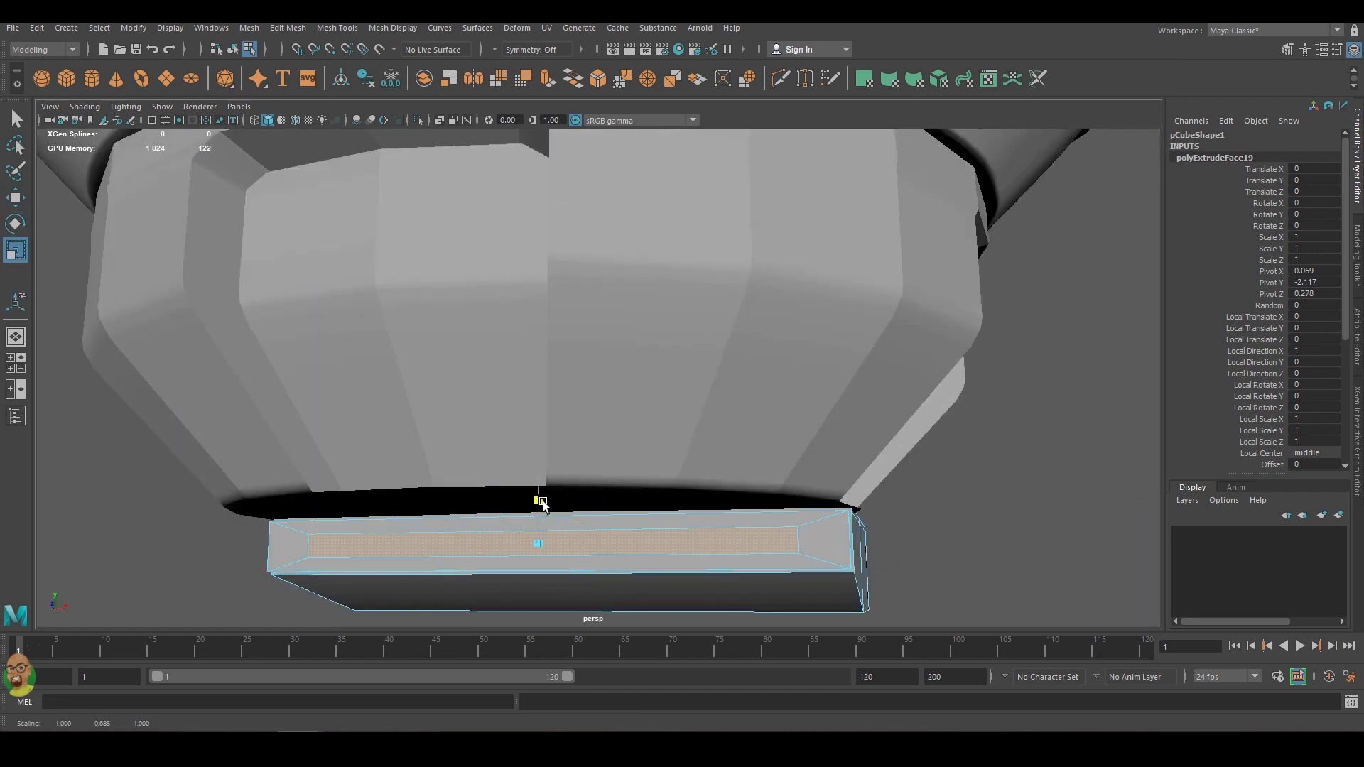
{"action": "left_click_drag", "start_coordinate": [606, 542], "coordinate": [822, 551], "text": "alt"}
{"action": "key", "text": "space"}
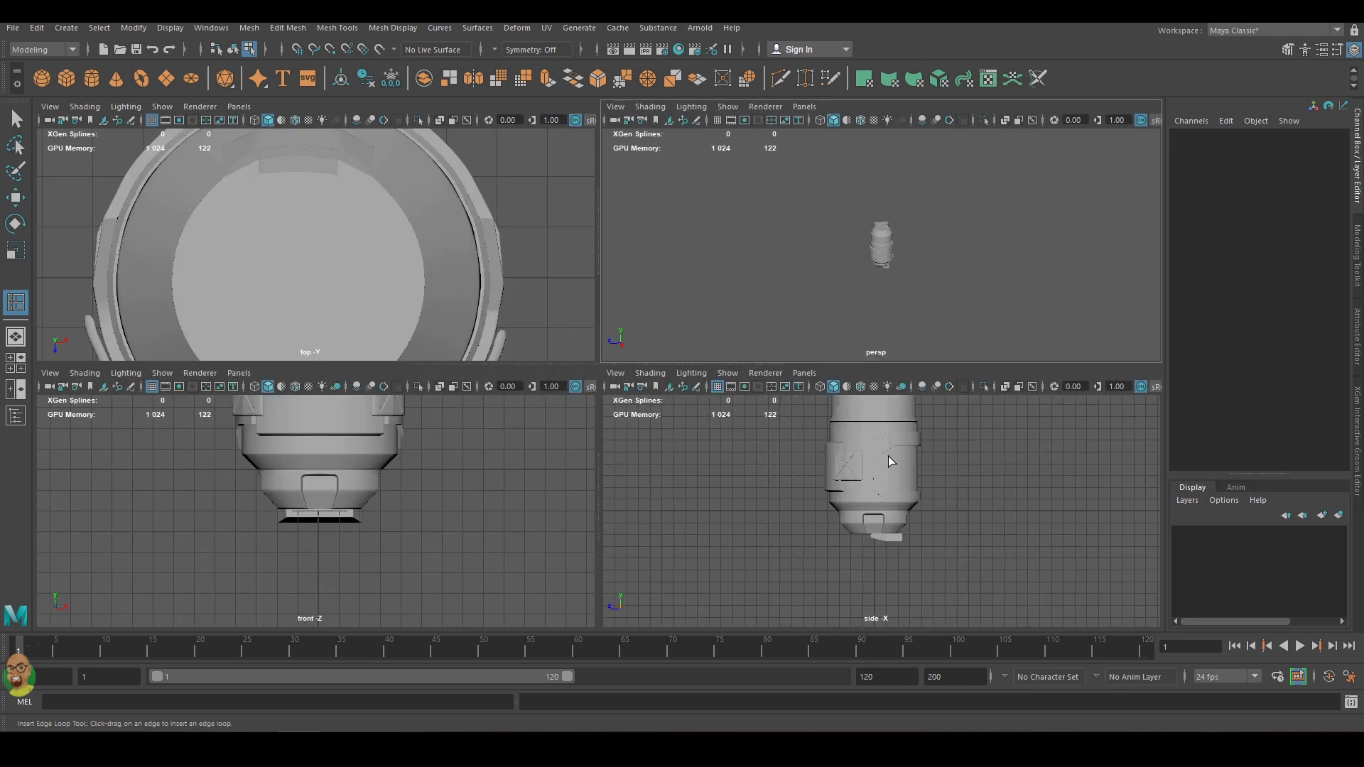
Draw a new polygon box beside the body in the side view, centred at Translate X 0.
{"action": "left_click", "coordinate": [66, 78]}
{"action": "scroll", "coordinate": [895, 514], "scroll_direction": "up", "scroll_amount": 3}
{"action": "mouse_move", "coordinate": [1034, 463]}
{"action": "left_mouse_down"}
{"action": "mouse_move", "coordinate": [776, 574]}
{"action": "mouse_move", "coordinate": [703, 589]}
{"action": "mouse_move", "coordinate": [707, 498]}
{"action": "left_mouse_up"}
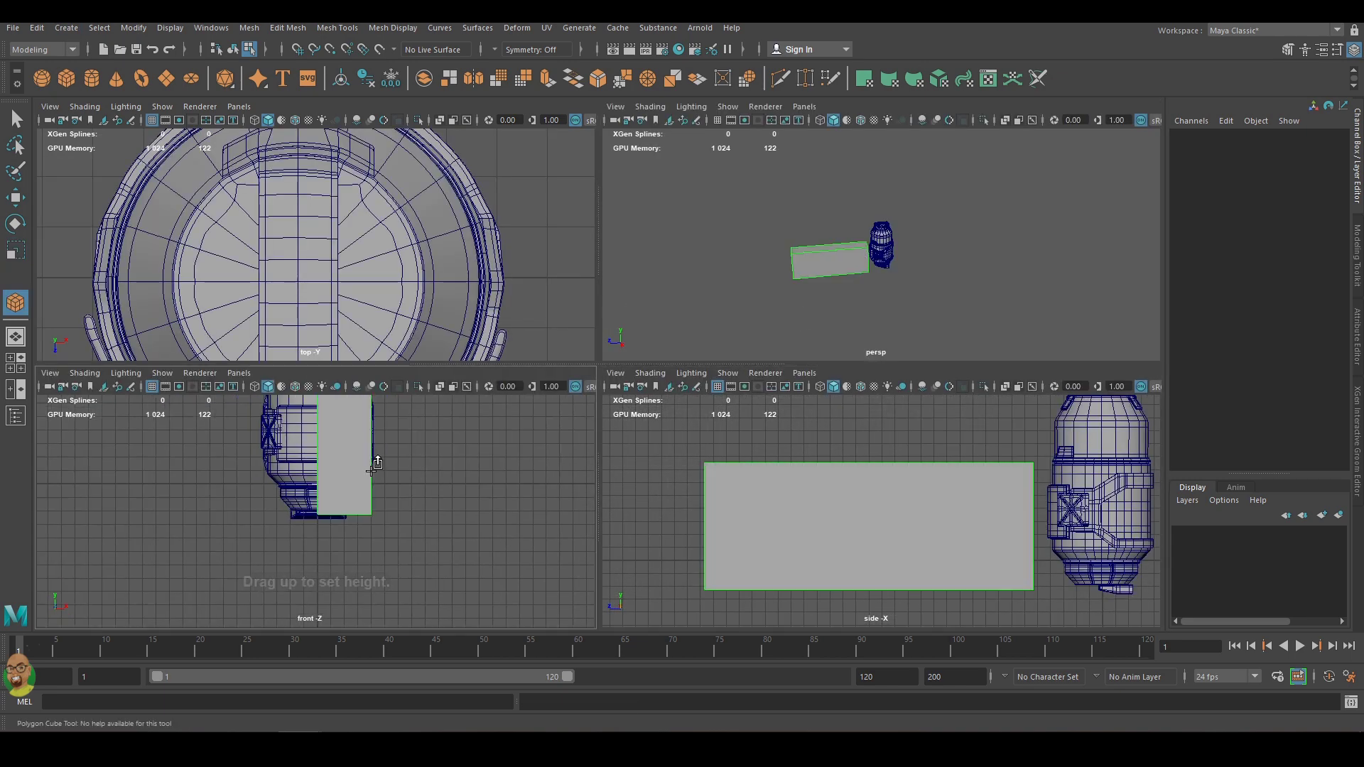
{"action": "type", "text": "0"}
{"action": "key", "text": "Return"}
{"action": "key", "text": "ctrl+z"}
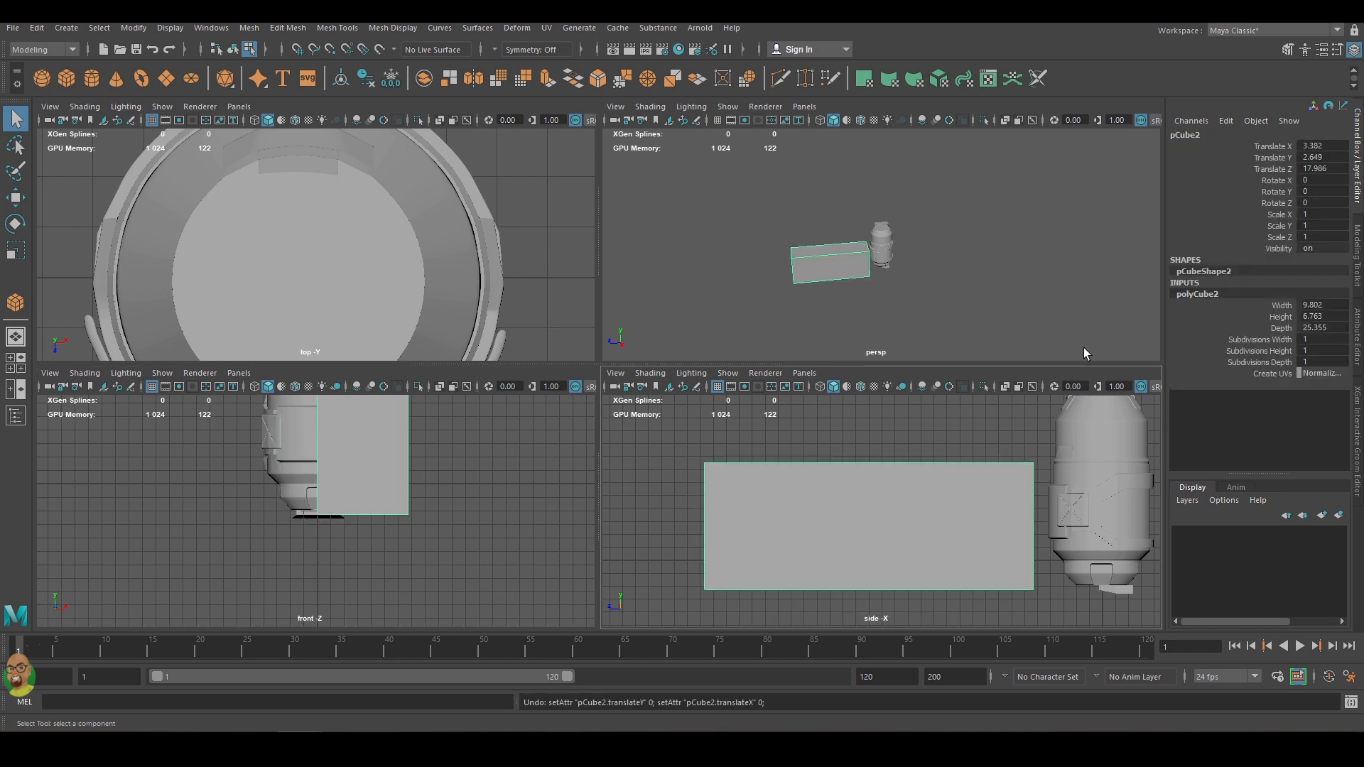
{"action": "key", "text": "ctrl+z"}
{"action": "key", "text": "ctrl+z"}
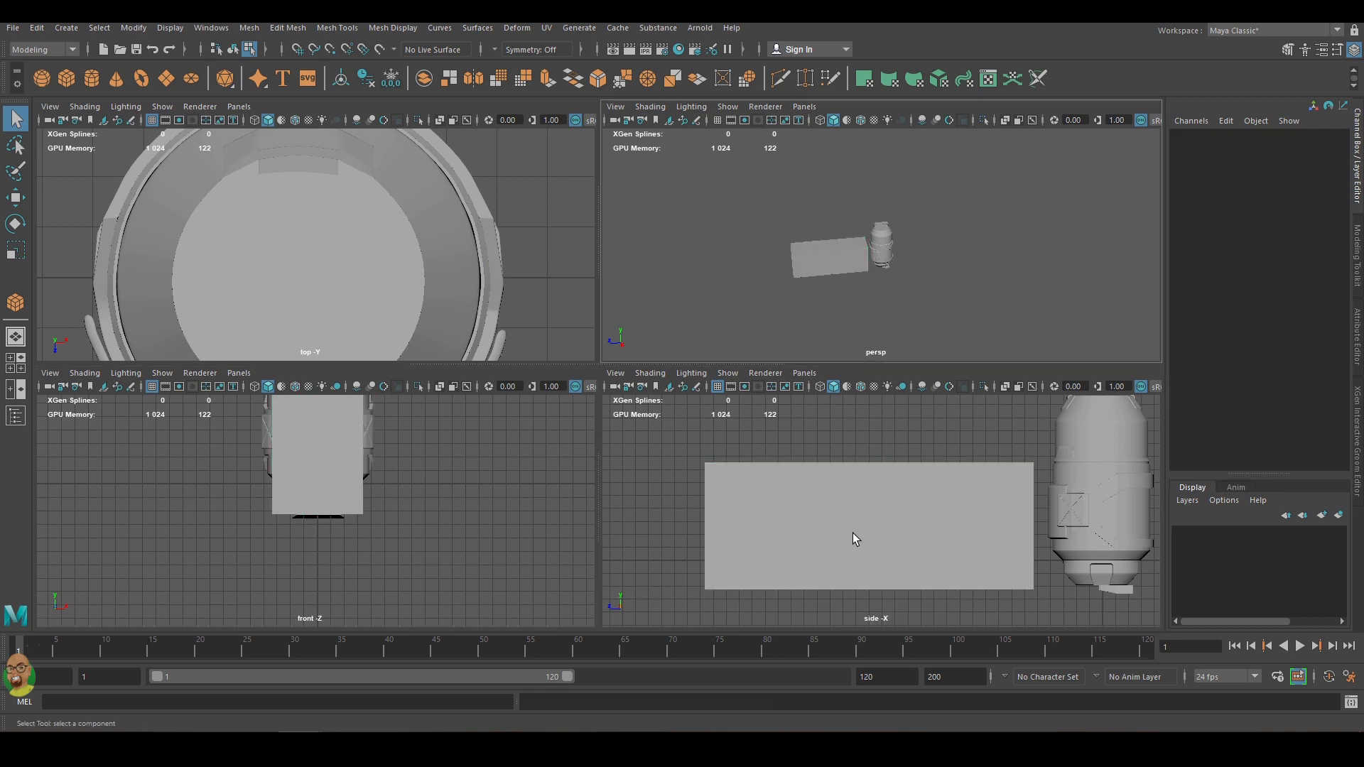
Adjust the box's subdivision count and select one of its vertical edges.
{"action": "key", "text": "space"}
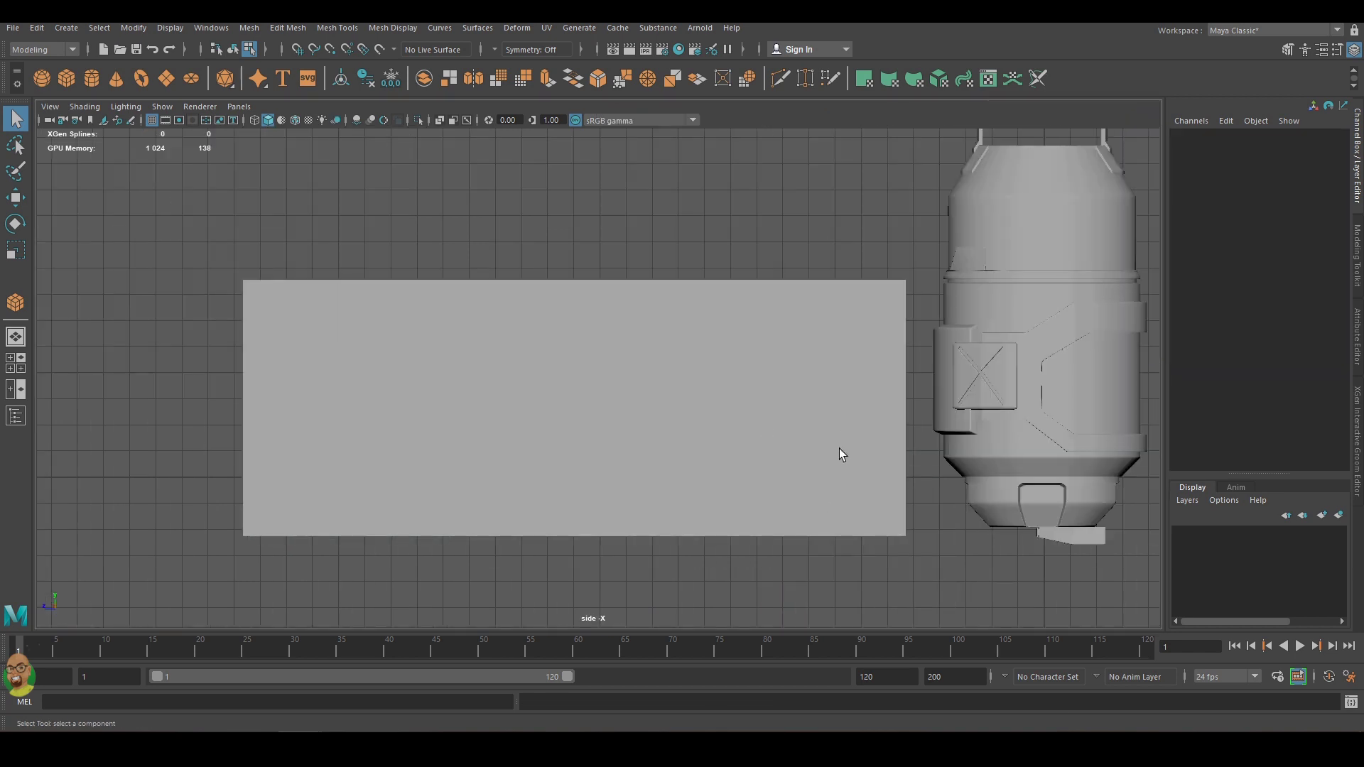
{"action": "right_click", "coordinate": [587, 377]}
{"action": "right_click", "coordinate": [621, 396], "text": "shift"}
{"action": "key", "text": "t"}
{"action": "left_click", "coordinate": [584, 344]}
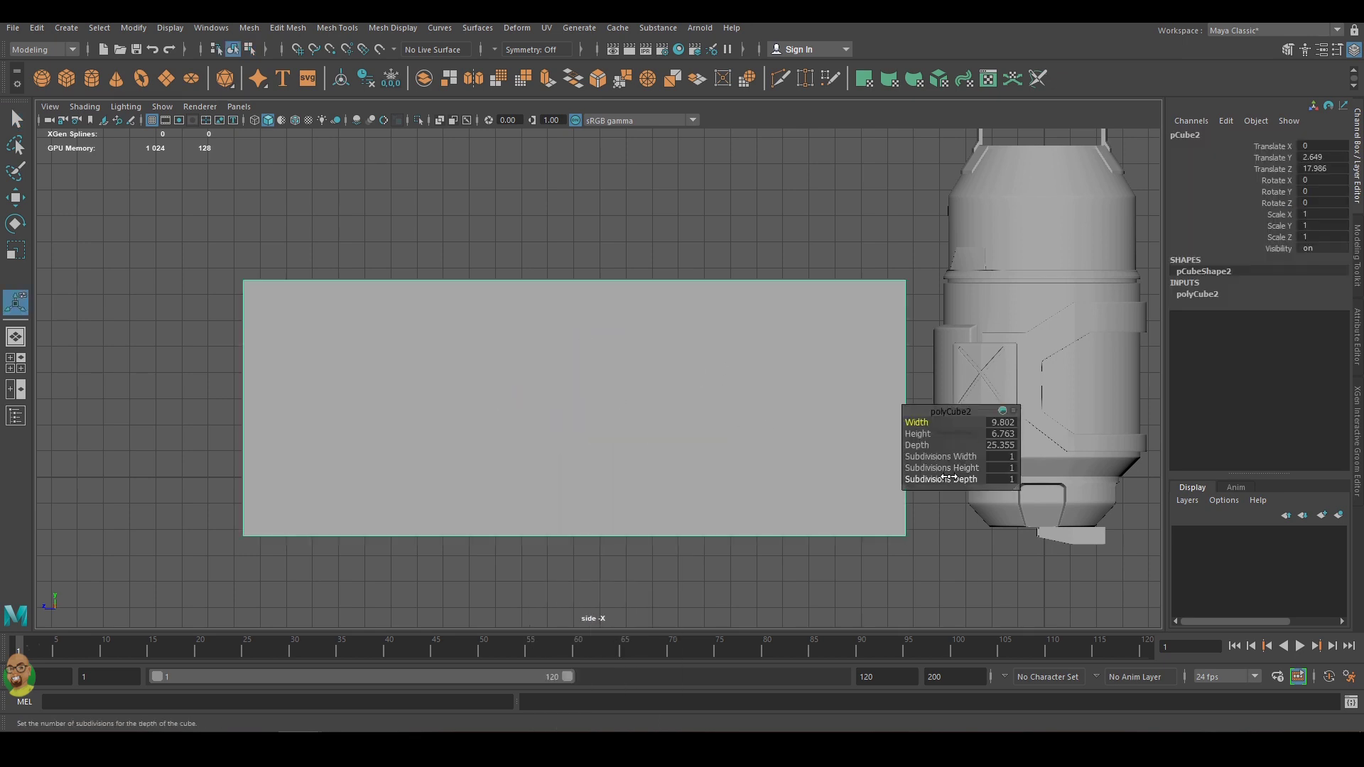
{"action": "left_click", "coordinate": [739, 373]}
Slide two vertical edges of the long box left and insert a new vertical edge loop.
{"action": "key", "text": "w"}
{"action": "left_click_drag", "start_coordinate": [679, 408], "coordinate": [597, 411]}
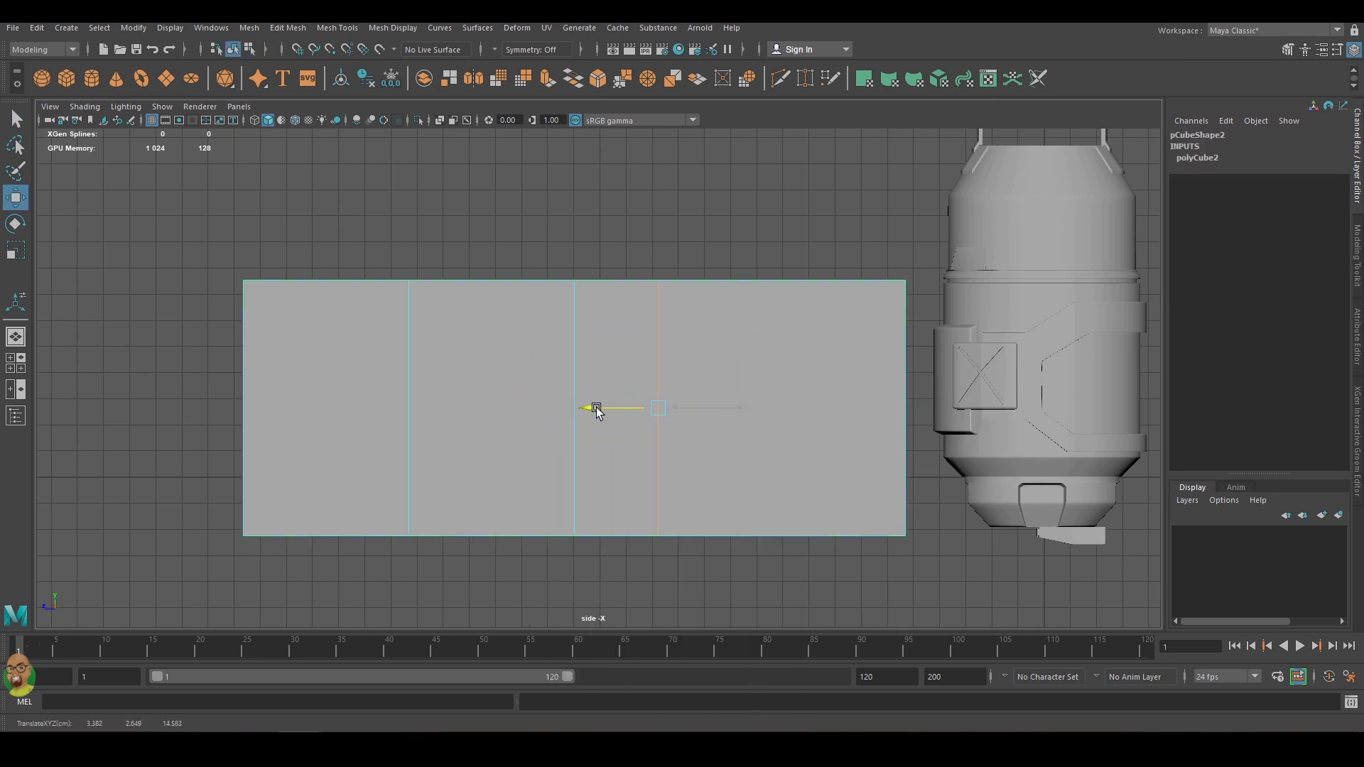
{"action": "left_click", "coordinate": [408, 455]}
{"action": "left_click_drag", "start_coordinate": [350, 409], "coordinate": [316, 408]}
{"action": "right_click_drag", "start_coordinate": [396, 395], "coordinate": [347, 533], "text": "shift"}
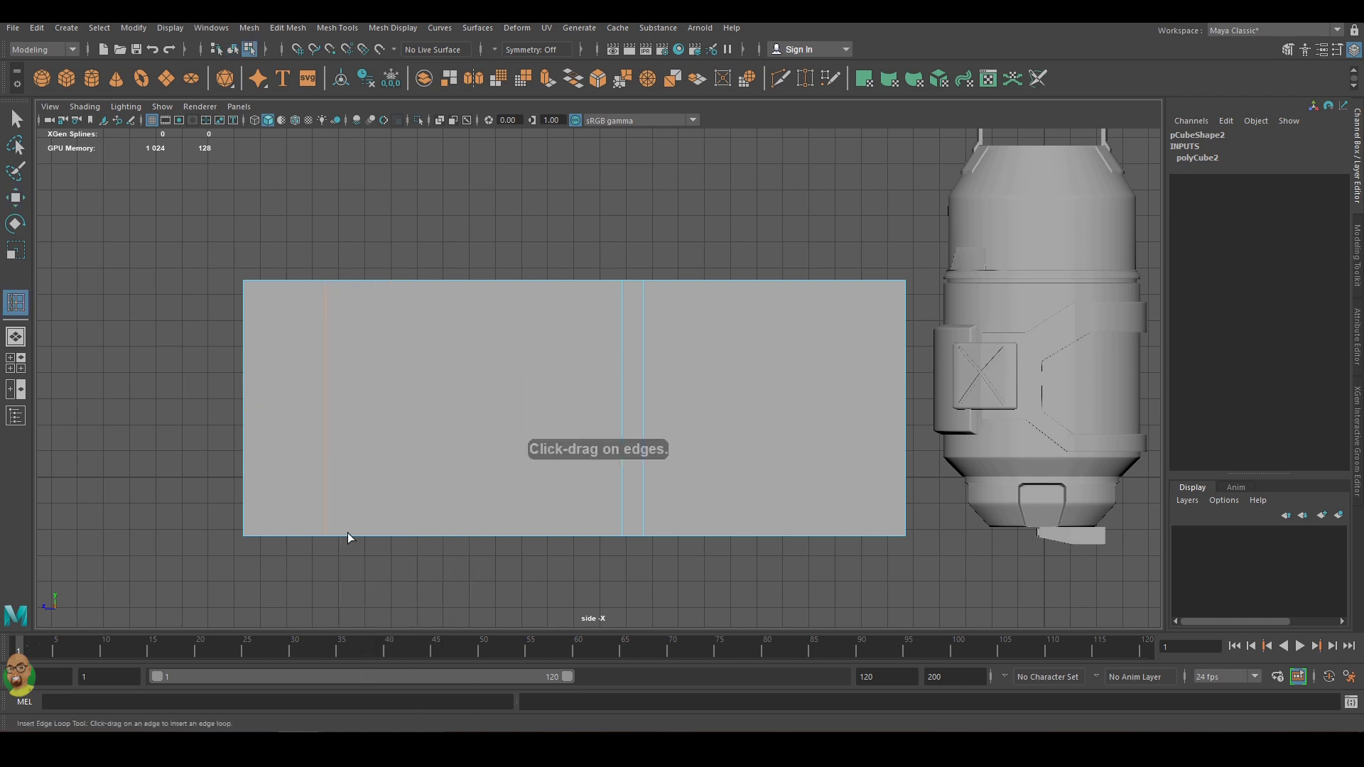
{"action": "left_click", "coordinate": [347, 535]}
Go into vertex editing on the long box, framed in the enlarged side view.
{"action": "scroll", "coordinate": [645, 280], "scroll_direction": "down", "scroll_amount": 1}
{"action": "scroll", "coordinate": [353, 325], "scroll_direction": "up", "scroll_amount": 3}
{"action": "right_click_drag", "start_coordinate": [348, 371], "coordinate": [329, 373]}
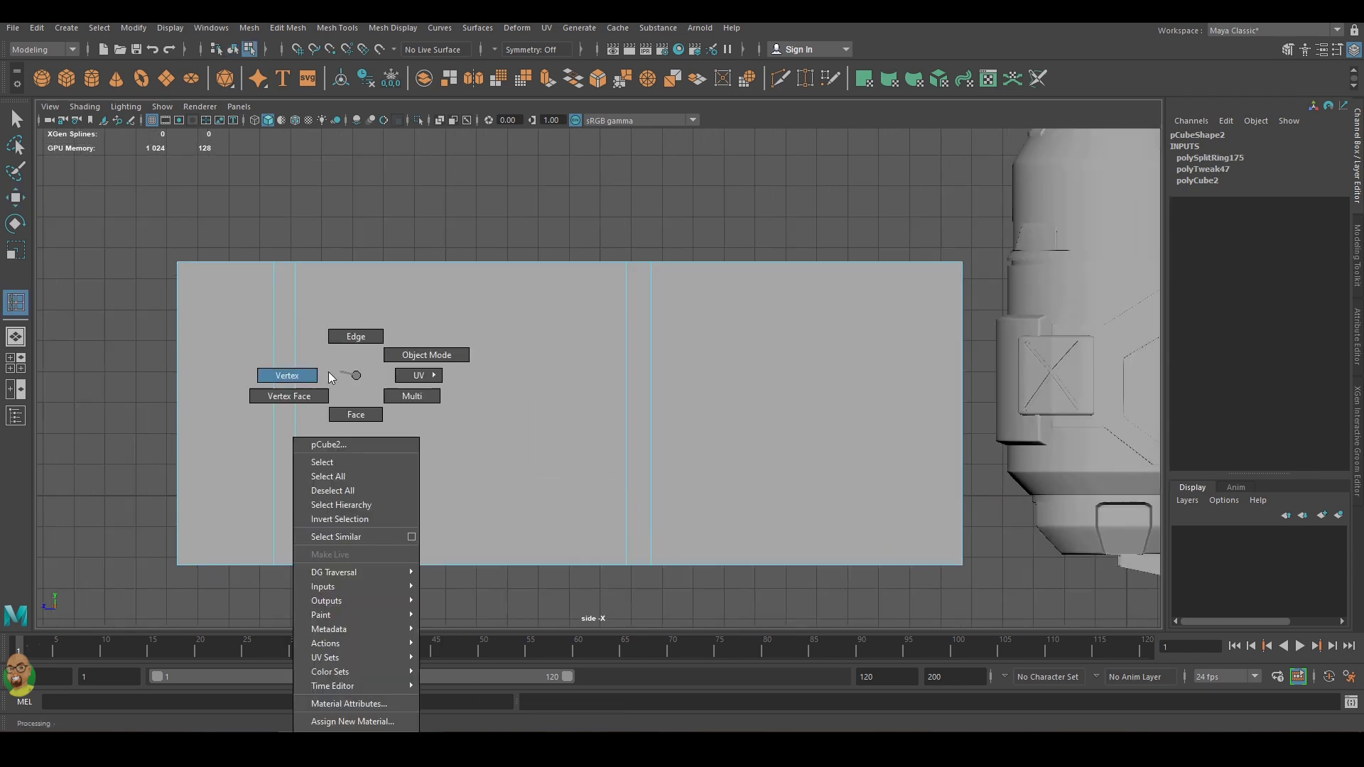
{"action": "key", "text": "w"}
{"action": "left_click_drag", "start_coordinate": [289, 552], "coordinate": [164, 579]}
{"action": "scroll", "coordinate": [344, 405], "scroll_direction": "down", "scroll_amount": 3}
{"action": "scroll", "coordinate": [344, 408], "scroll_direction": "down", "scroll_amount": 1}
{"action": "scroll", "coordinate": [429, 387], "scroll_direction": "down", "scroll_amount": 1}
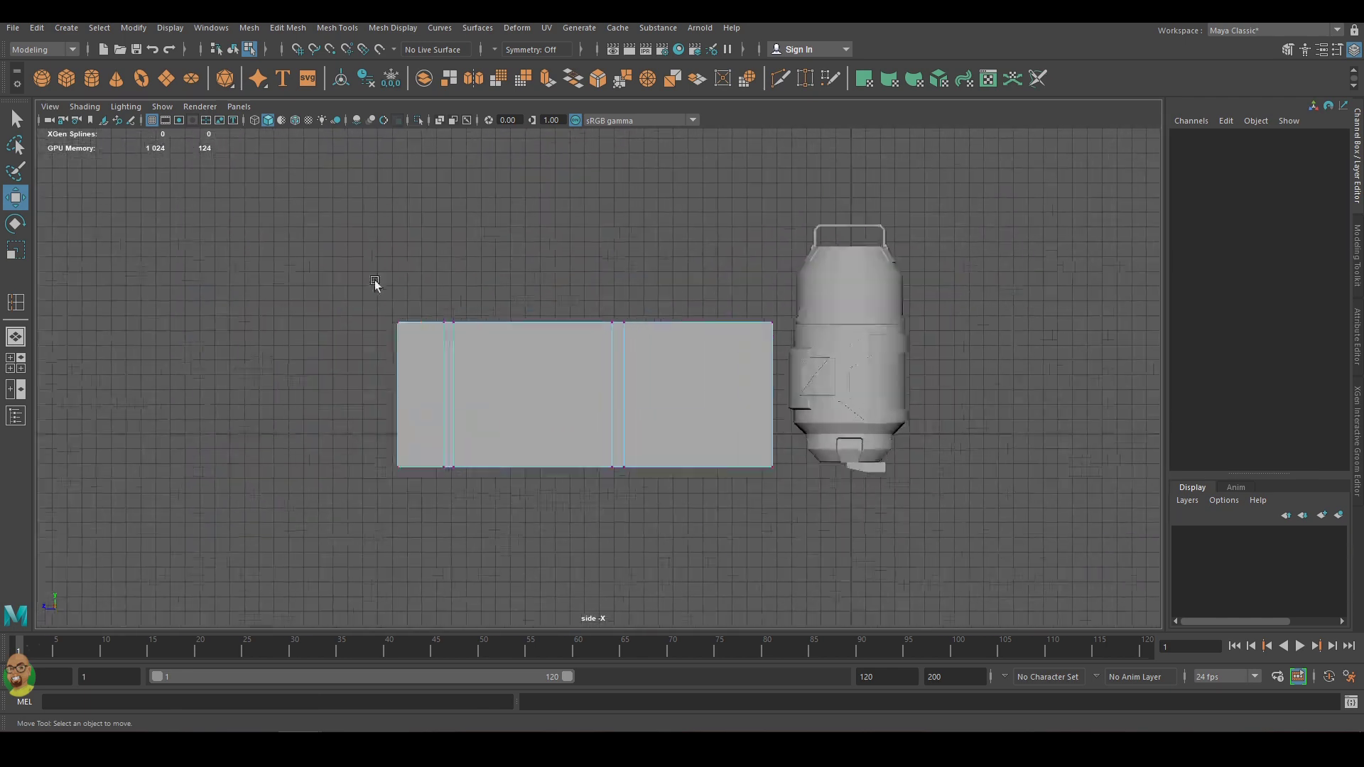
{"action": "scroll", "coordinate": [374, 283], "scroll_direction": "up", "scroll_amount": 4}
{"action": "key", "text": "ctrl+z"}
{"action": "key", "text": "F8"}
{"action": "key", "text": "space"}
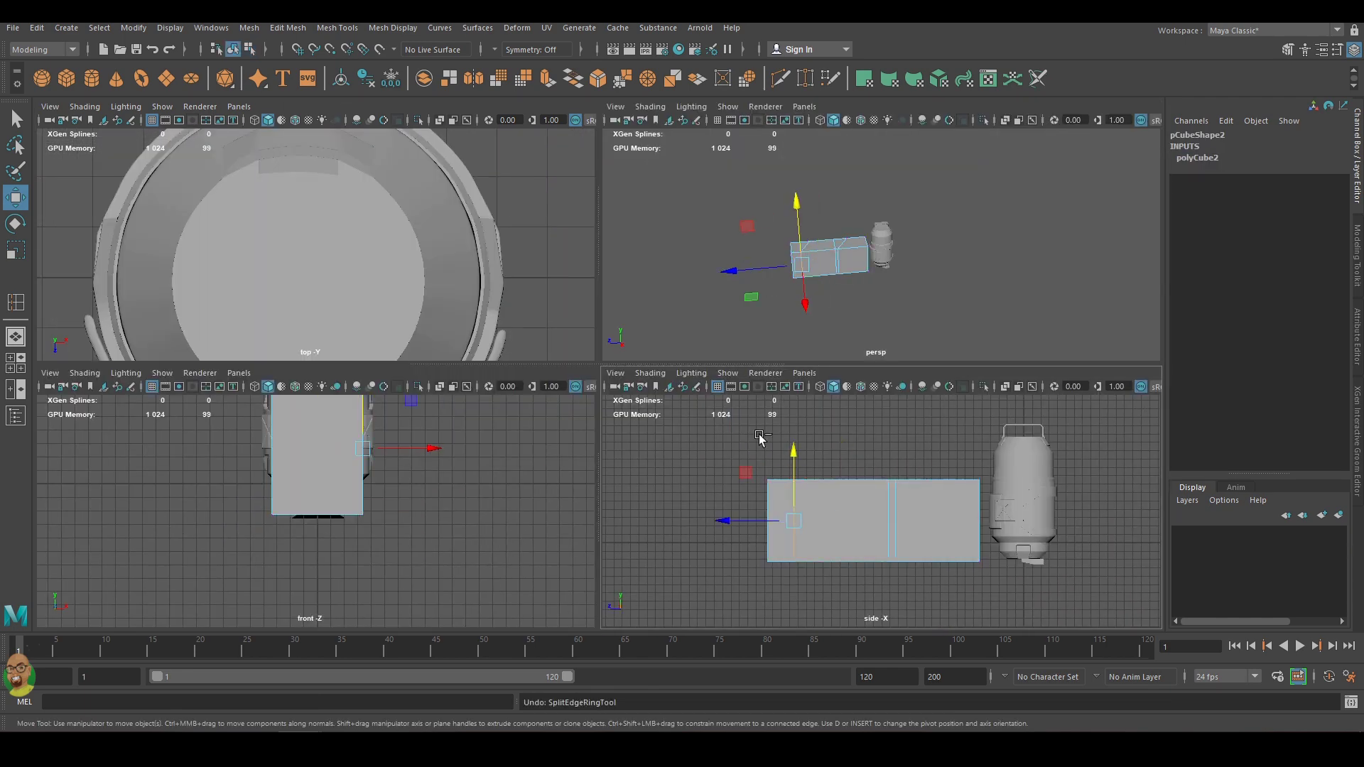
{"action": "key", "text": "F8"}
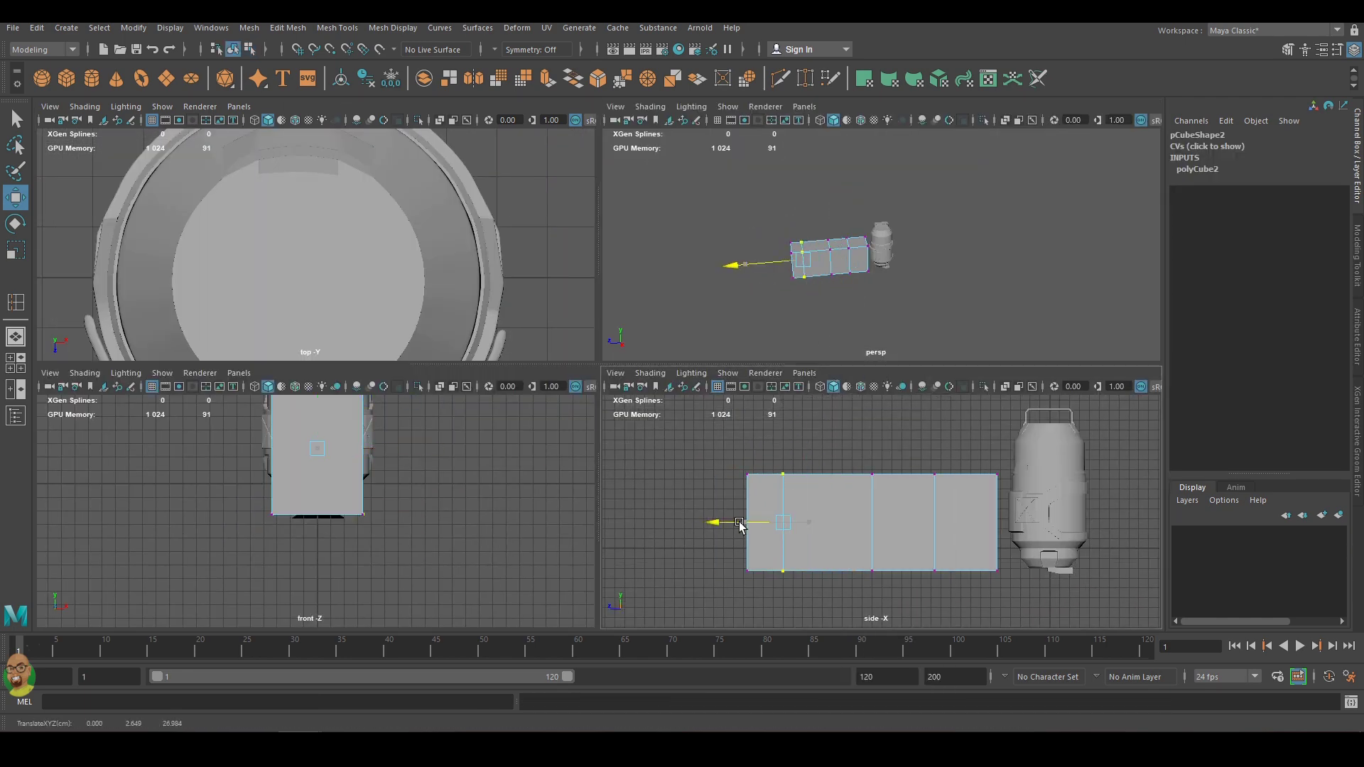
{"action": "key", "text": "space"}
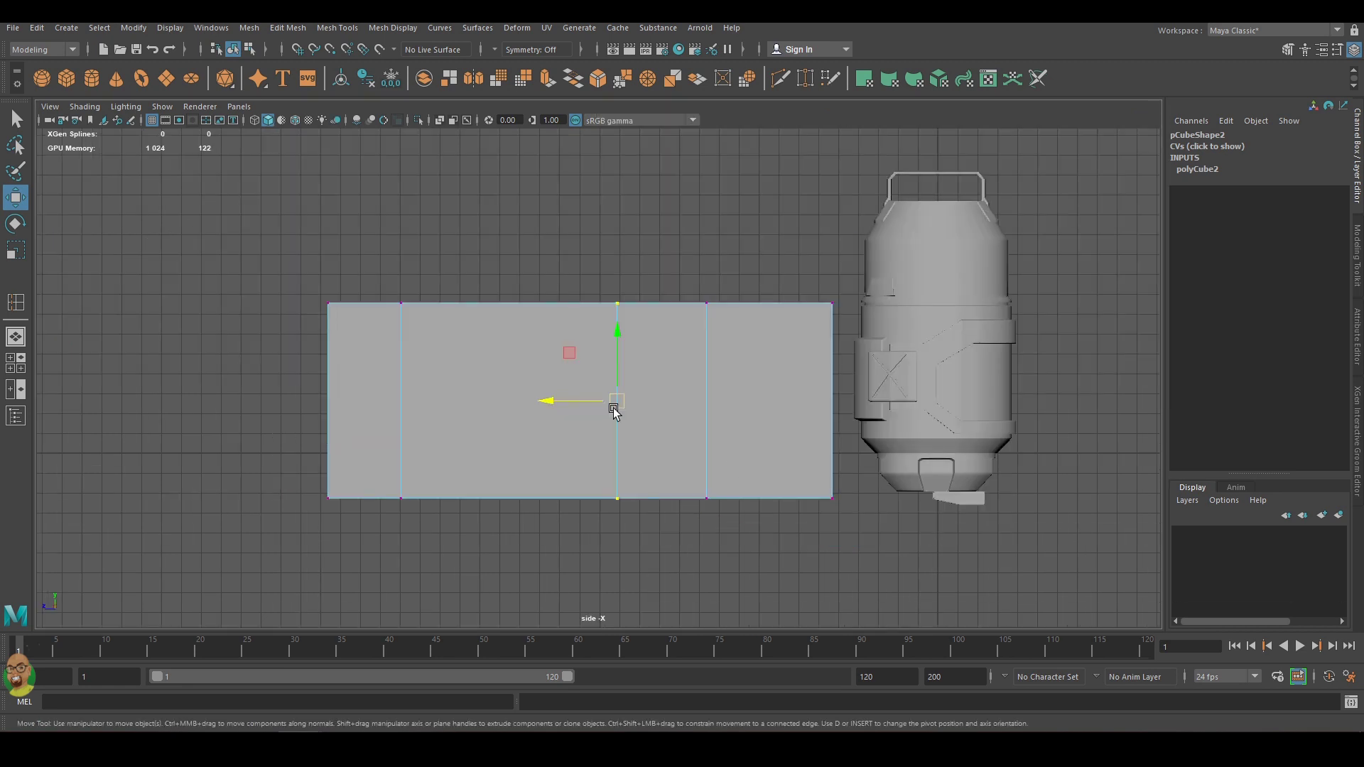
Multi-Cut two lines across the box and raise the middle bottom vertices into a notch.
{"action": "left_click_drag", "start_coordinate": [639, 402], "coordinate": [687, 403]}
{"action": "right_click_drag", "start_coordinate": [452, 424], "coordinate": [414, 441], "text": "shift"}
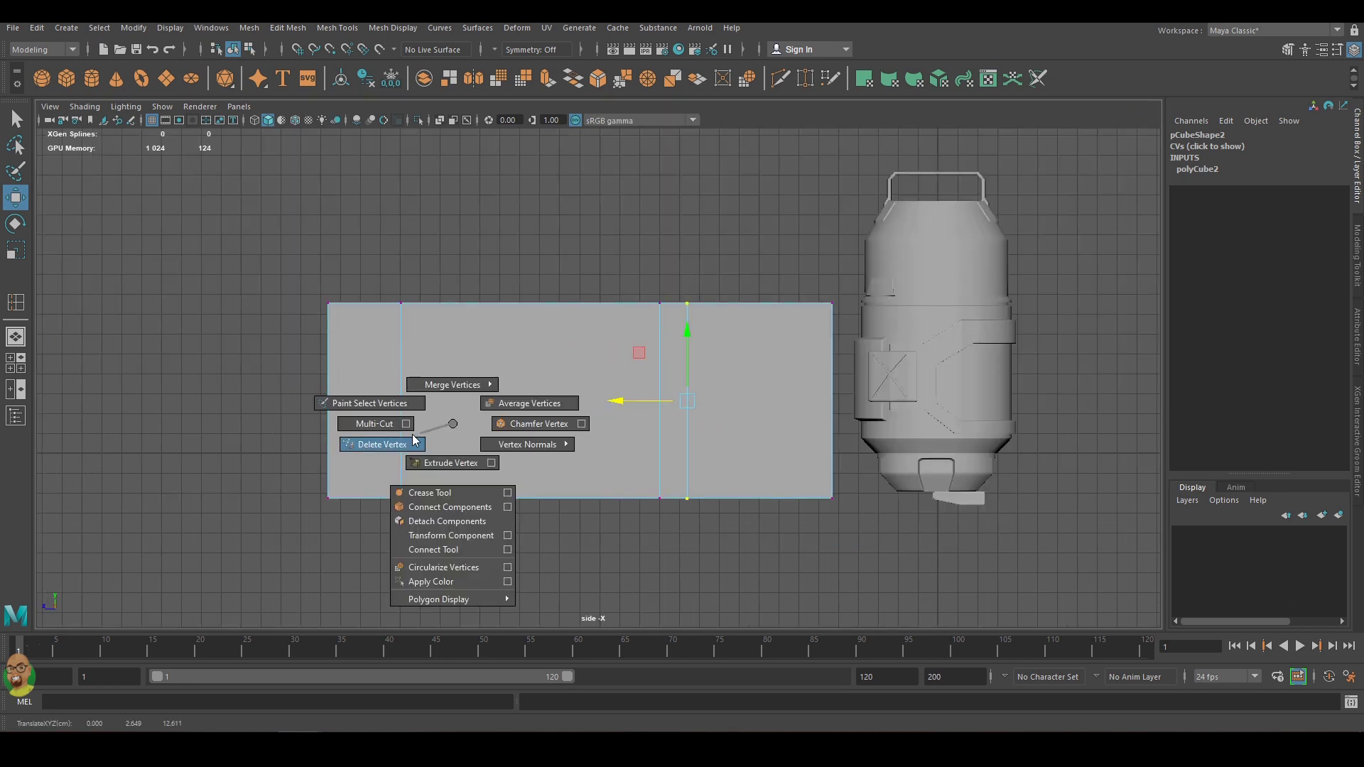
{"action": "left_click", "coordinate": [426, 481], "text": "ctrl"}
{"action": "left_click", "coordinate": [806, 487], "text": "ctrl"}
{"action": "key", "text": "w"}
{"action": "left_click_drag", "start_coordinate": [861, 483], "coordinate": [829, 510]}
{"action": "left_click_drag", "start_coordinate": [637, 450], "coordinate": [637, 415]}
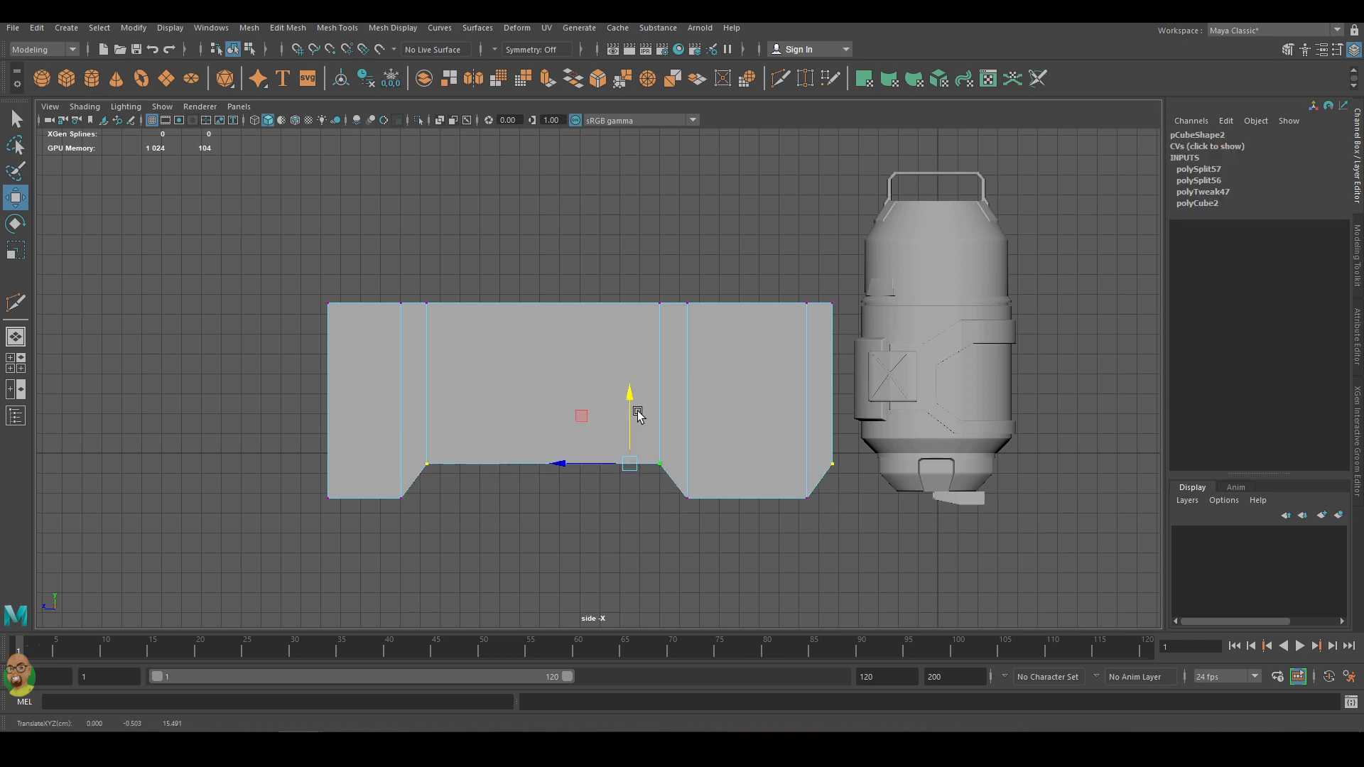
{"action": "left_click", "coordinate": [612, 551]}
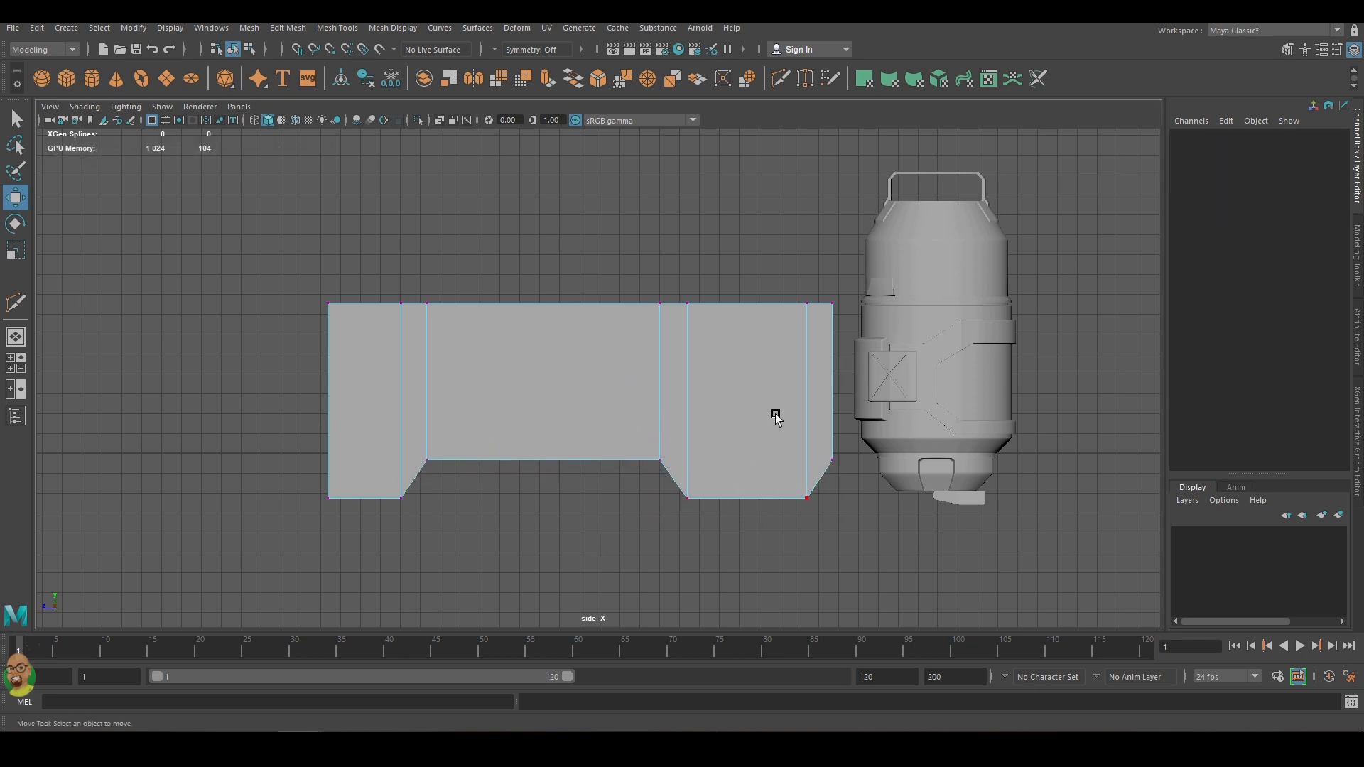
Raise the left end's top vertices and slide the left step edge slightly left.
{"action": "key", "text": "y"}
{"action": "right_click", "coordinate": [368, 299]}
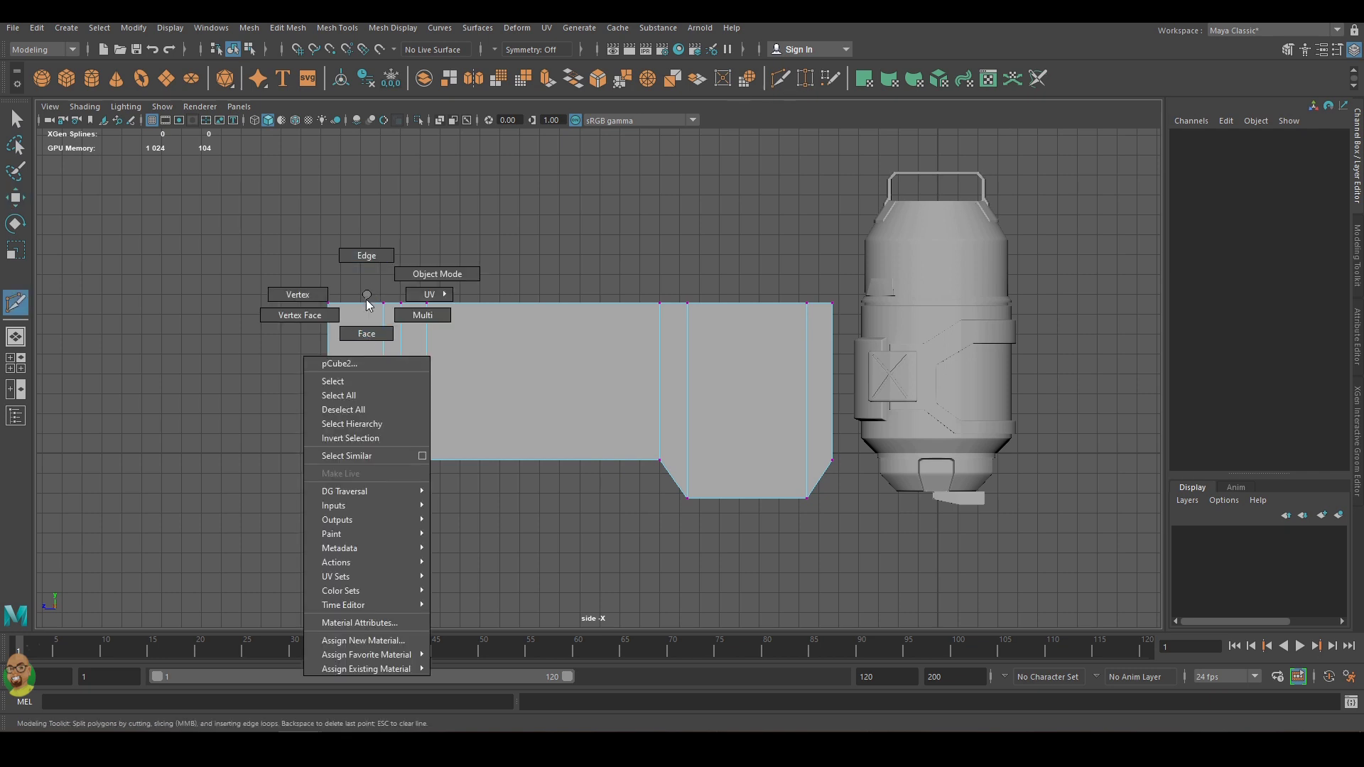
{"action": "key", "text": "w"}
{"action": "left_click_drag", "start_coordinate": [319, 283], "coordinate": [390, 313]}
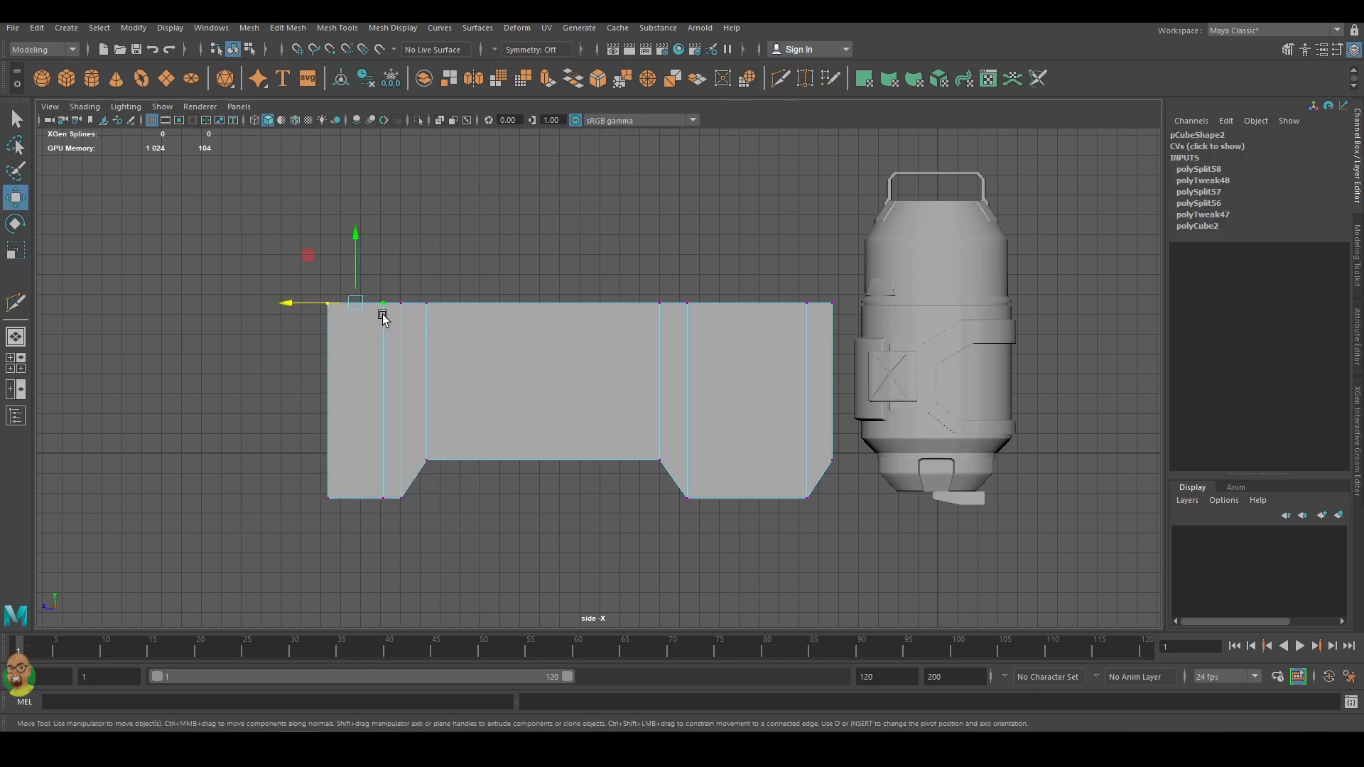
{"action": "mouse_move", "coordinate": [357, 263]}
{"action": "left_mouse_down"}
{"action": "mouse_move", "coordinate": [365, 201]}
{"action": "mouse_move", "coordinate": [394, 508]}
{"action": "left_mouse_up"}
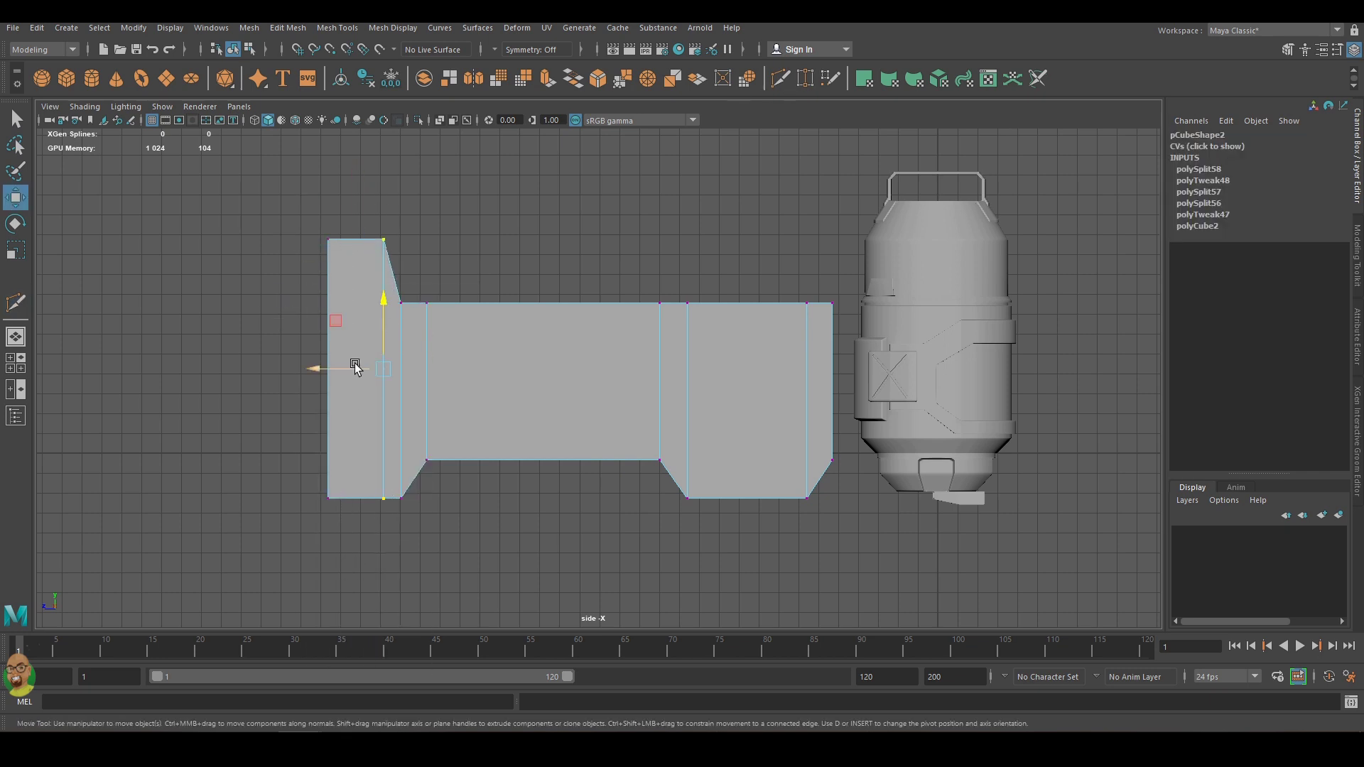
{"action": "left_click_drag", "start_coordinate": [353, 369], "coordinate": [341, 369]}
Lower the top-right corner vertex into a chamfer and move the left-end edge inward.
{"action": "left_click", "coordinate": [832, 304]}
{"action": "left_click_drag", "start_coordinate": [832, 283], "coordinate": [833, 307]}
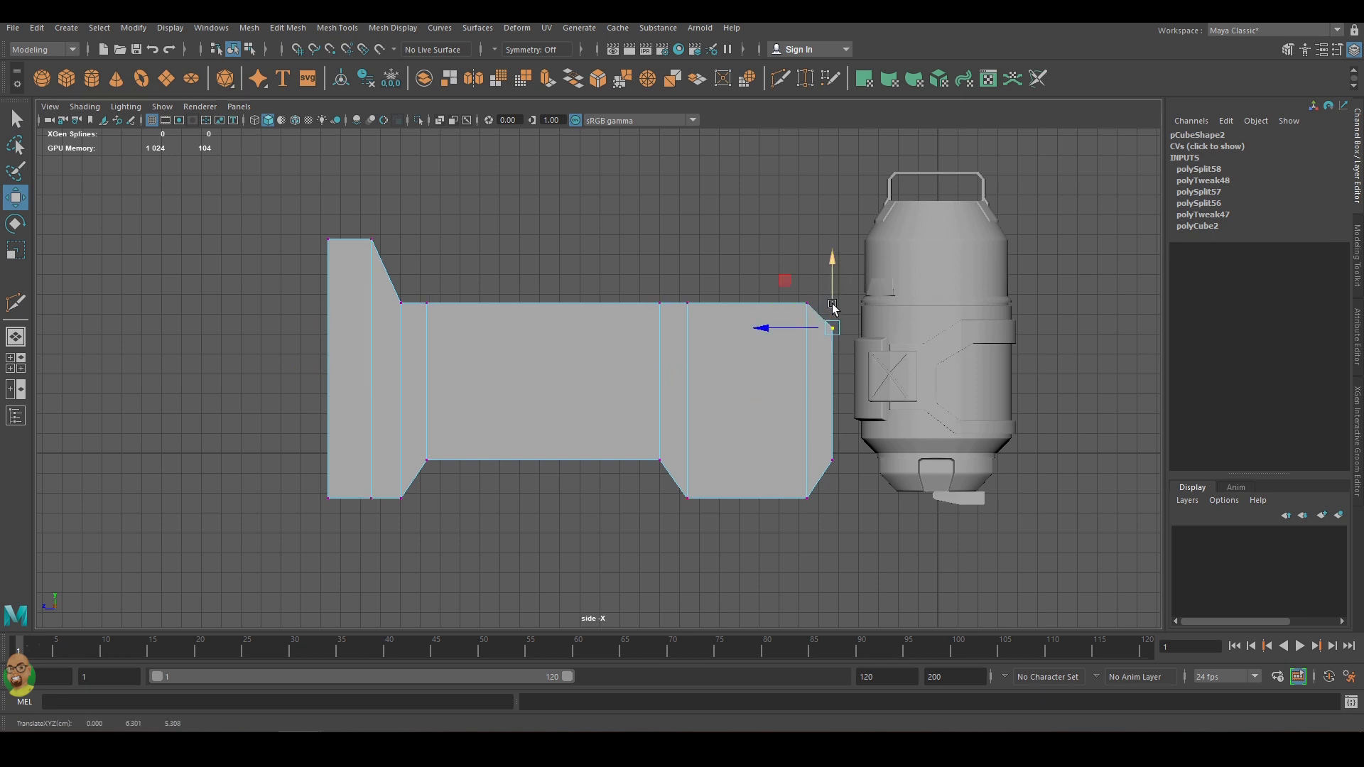
{"action": "left_click_drag", "start_coordinate": [304, 206], "coordinate": [335, 590]}
{"action": "left_click_drag", "start_coordinate": [284, 371], "coordinate": [297, 372]}
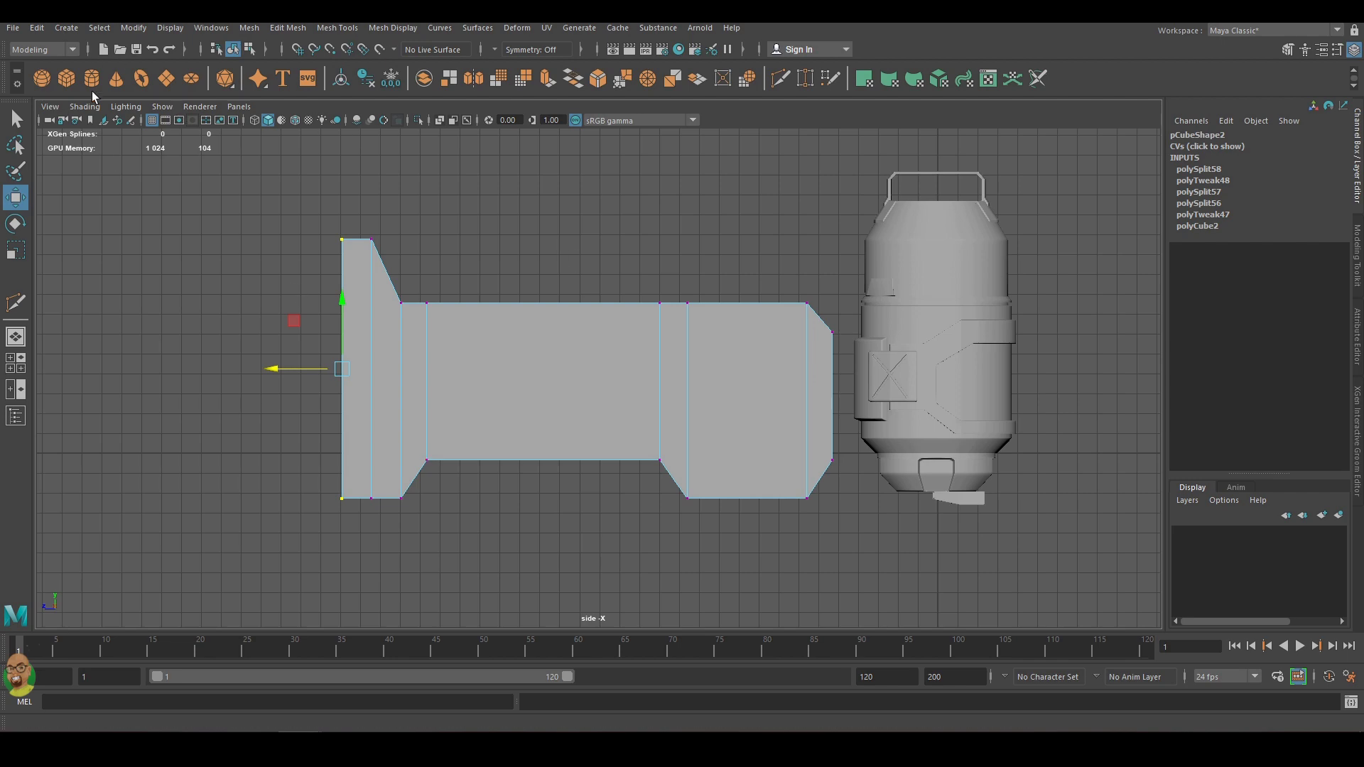
{"action": "left_click", "coordinate": [67, 78]}
Draw a new box at the left end, widen it along X and shift it along Z.
{"action": "left_click_drag", "start_coordinate": [341, 334], "coordinate": [828, 463]}
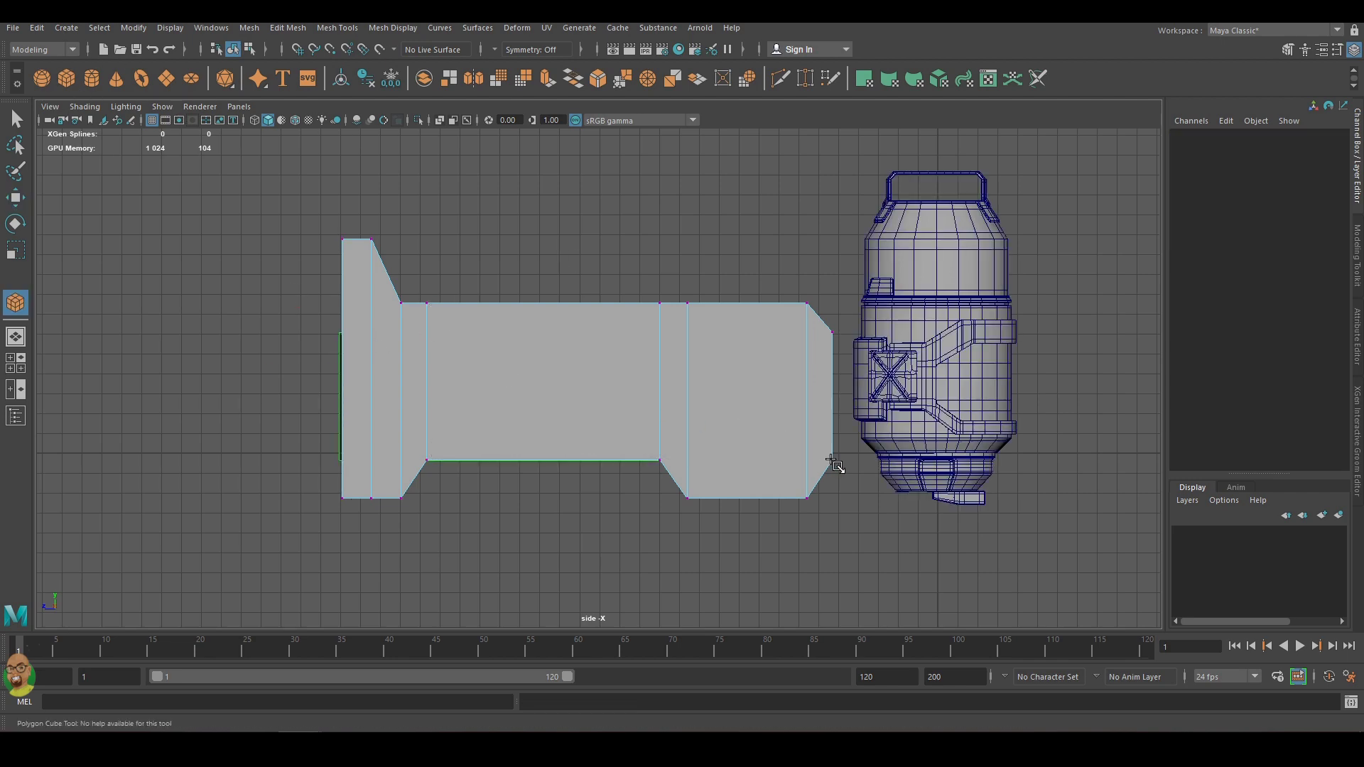
{"action": "key", "text": "space"}
{"action": "type", "text": "0"}
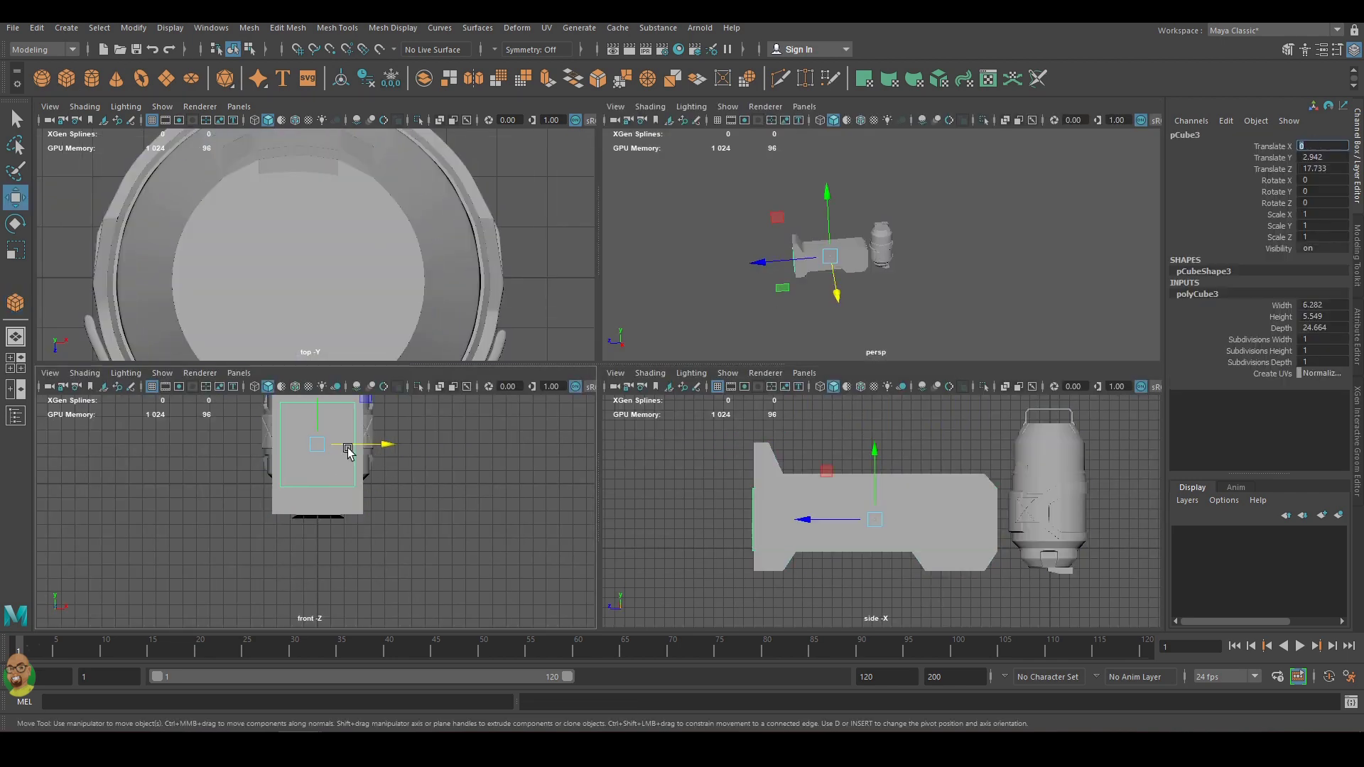
{"action": "type", "text": "r"}
{"action": "left_click_drag", "start_coordinate": [391, 444], "coordinate": [427, 444]}
{"action": "key", "text": "space"}
{"action": "key", "text": "w"}
{"action": "left_click_drag", "start_coordinate": [541, 395], "coordinate": [563, 392]}
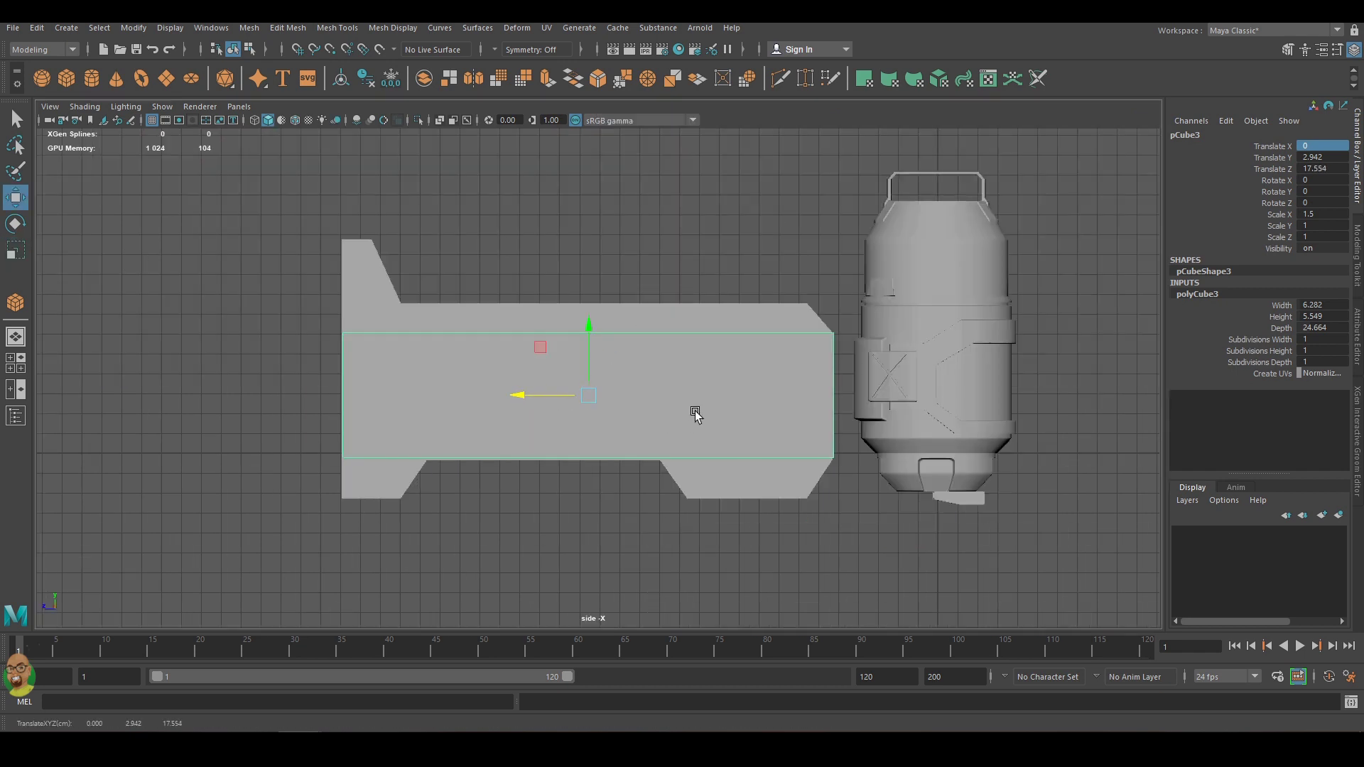
Flatten the box to Scale Y 0.898, raise it to Y 4.263, shorten Z to 0.892.
{"action": "key", "text": "r"}
{"action": "mouse_move", "coordinate": [588, 329]}
{"action": "left_mouse_down"}
{"action": "mouse_move", "coordinate": [587, 355]}
{"action": "mouse_move", "coordinate": [591, 321]}
{"action": "mouse_move", "coordinate": [581, 336]}
{"action": "left_mouse_up"}
{"action": "key", "text": "w"}
{"action": "key", "text": "r"}
{"action": "key", "text": "w"}
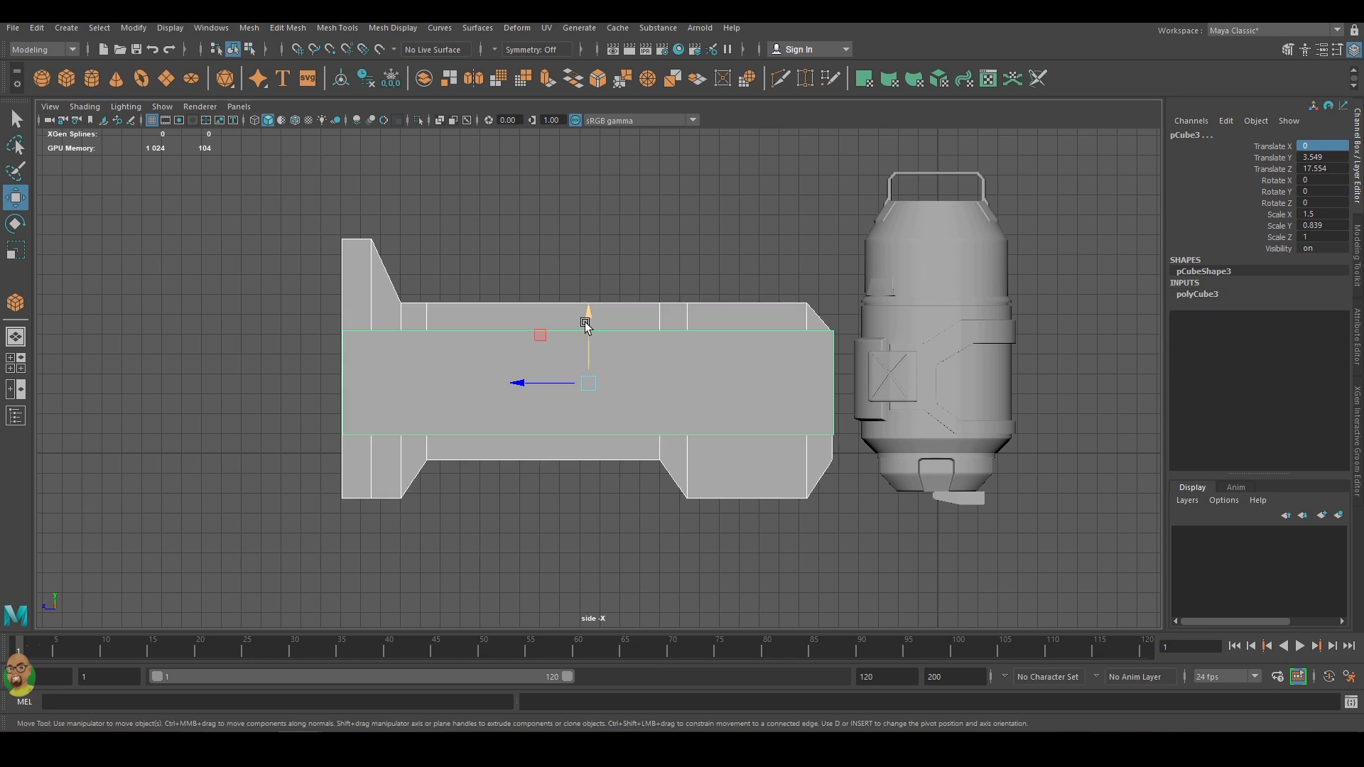
{"action": "left_click_drag", "start_coordinate": [586, 333], "coordinate": [593, 314]}
{"action": "key", "text": "r"}
{"action": "left_click", "coordinate": [845, 375]}
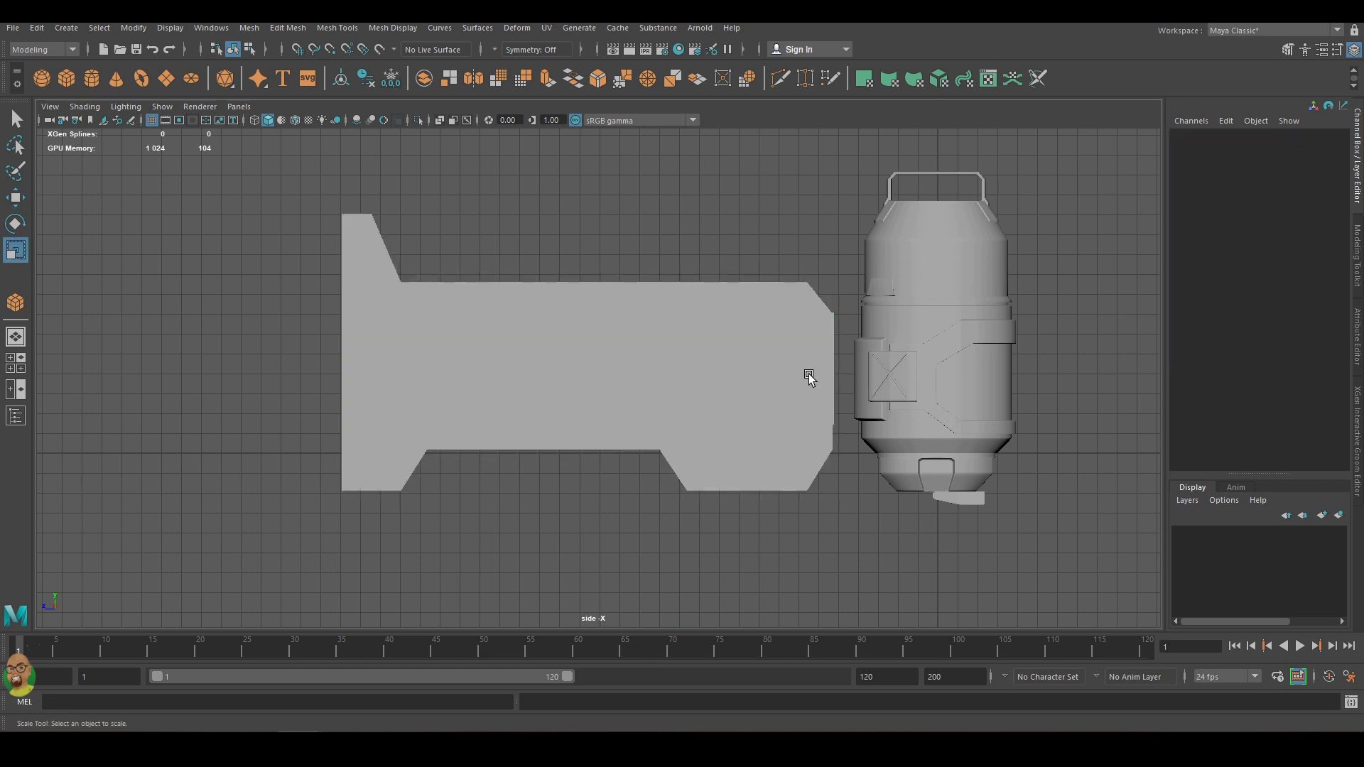
{"action": "left_click", "coordinate": [523, 383]}
{"action": "left_click_drag", "start_coordinate": [524, 369], "coordinate": [545, 374]}
{"action": "key", "text": "w"}
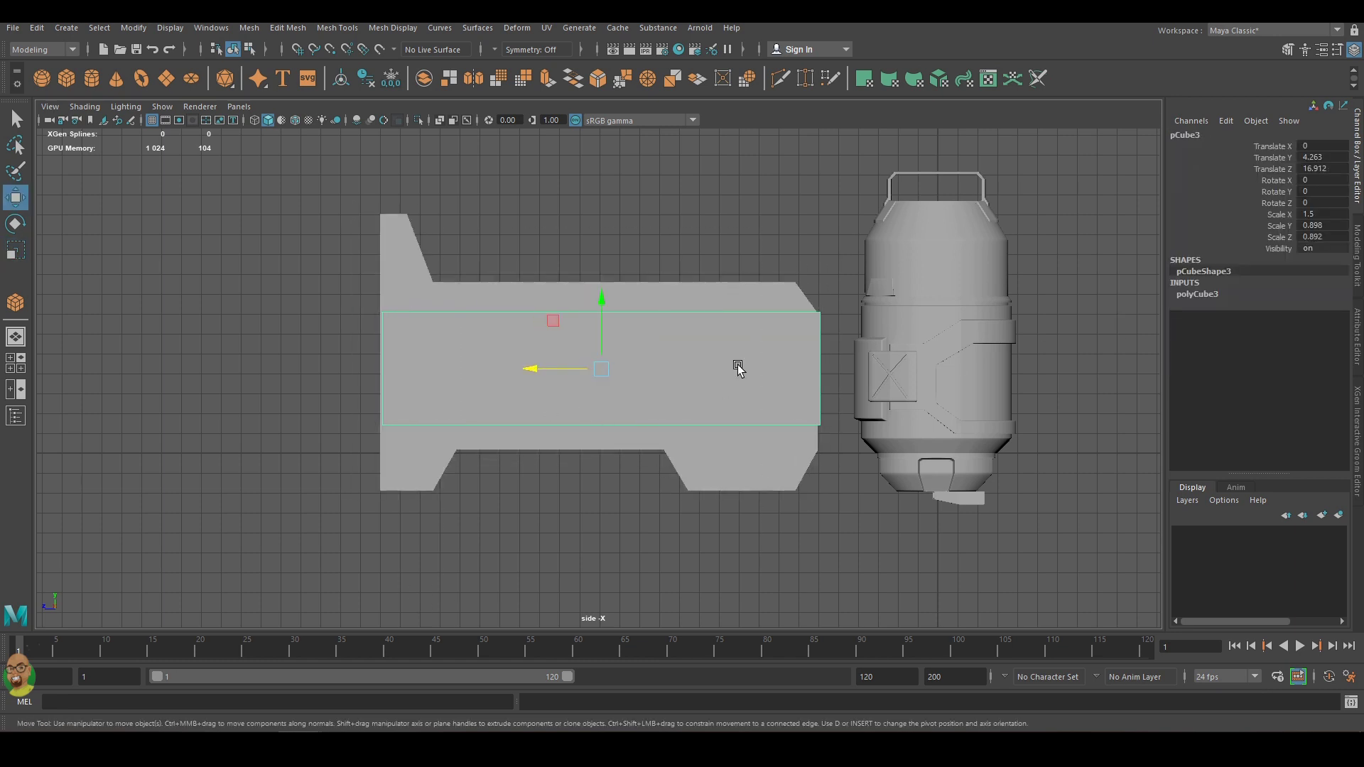
Create a thin box beside the body: width 1.572, depth 12.29, 5 depth subdivisions, wireframe view.
{"action": "left_click_drag", "start_coordinate": [618, 462], "coordinate": [646, 435]}
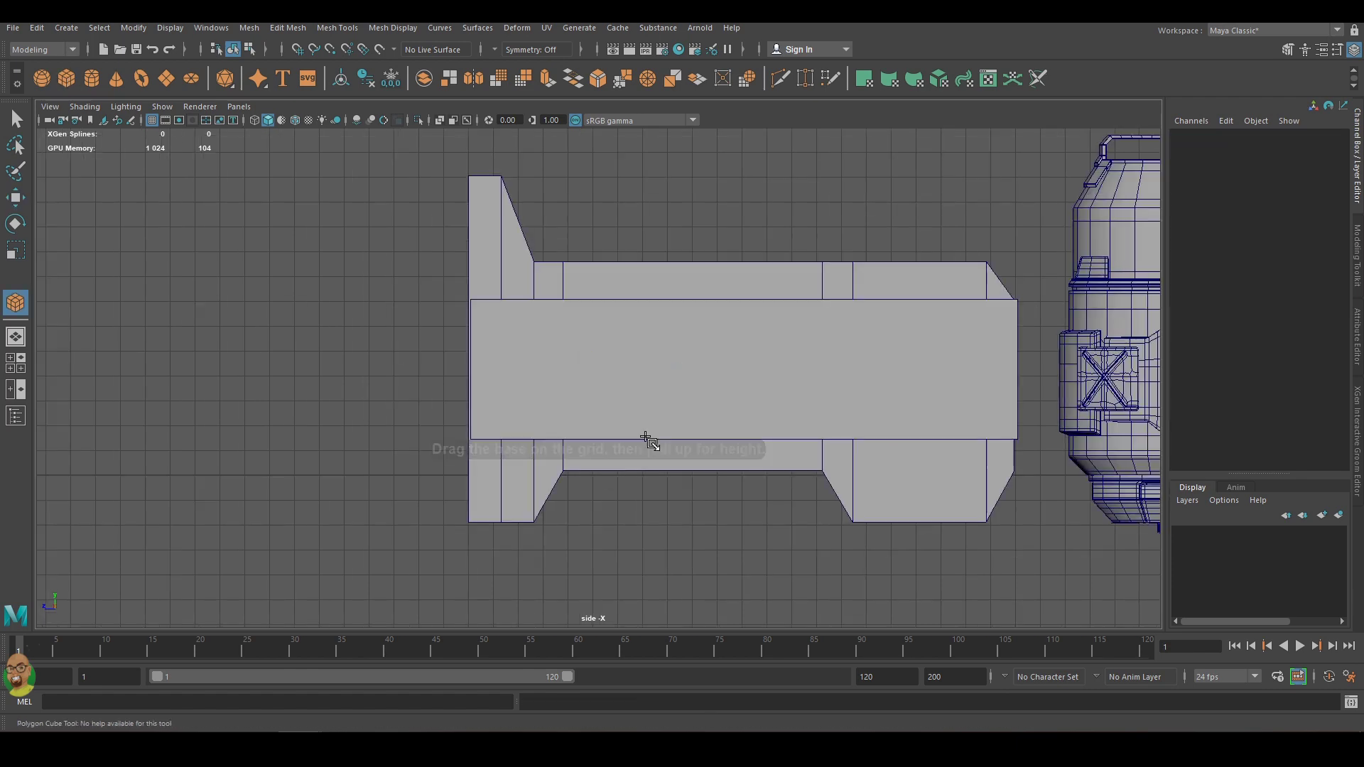
{"action": "left_click", "coordinate": [611, 440]}
{"action": "key", "text": "space"}
{"action": "left_click_drag", "start_coordinate": [389, 460], "coordinate": [466, 454]}
{"action": "key", "text": "r"}
{"action": "left_click_drag", "start_coordinate": [465, 454], "coordinate": [458, 454]}
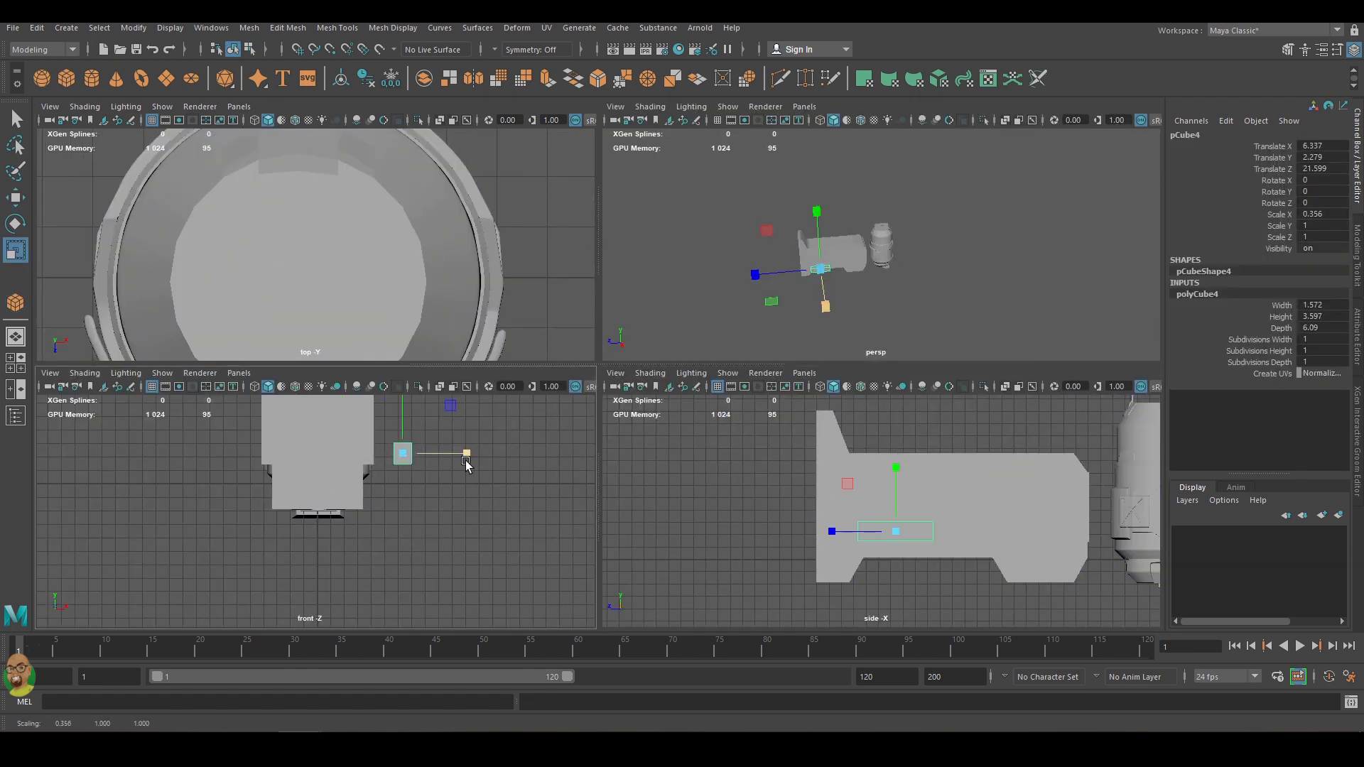
{"action": "key", "text": "w"}
{"action": "key", "text": "space"}
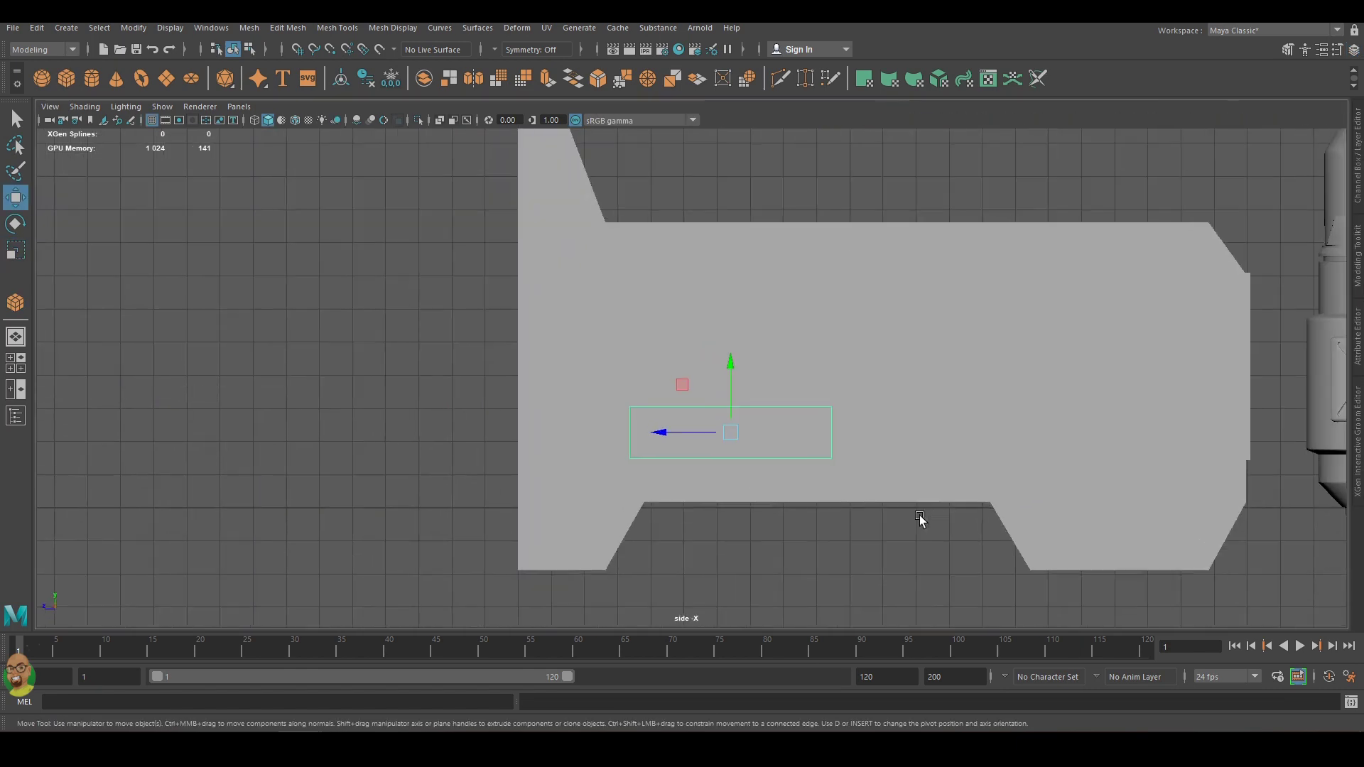
{"action": "scroll", "coordinate": [920, 519], "scroll_direction": "up", "scroll_amount": 1}
{"action": "key", "text": "t"}
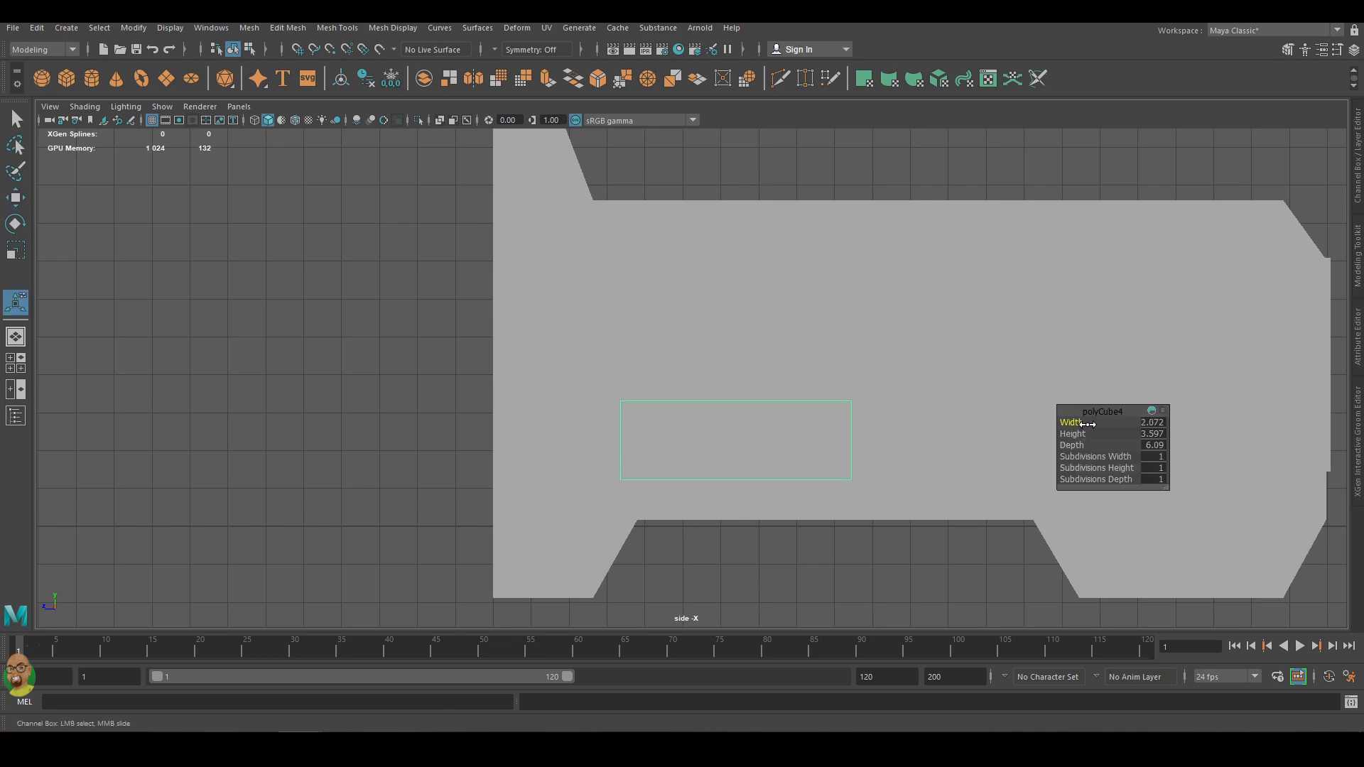
{"action": "key", "text": "4"}
{"action": "left_click_drag", "start_coordinate": [1076, 433], "coordinate": [1135, 434]}
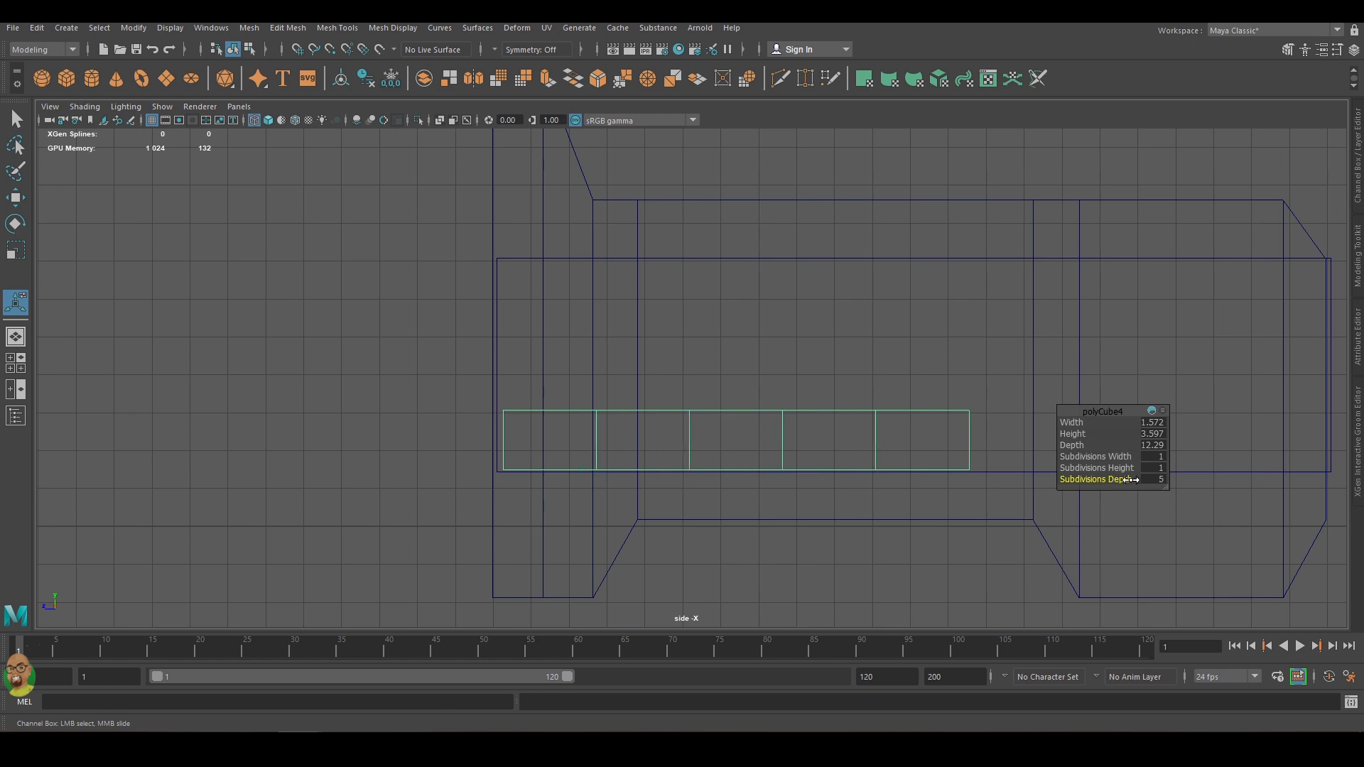
Pull the box's left-end vertices down and tilt them into a diagonal leg.
{"action": "key", "text": "w"}
{"action": "right_click_drag", "start_coordinate": [625, 383], "coordinate": [558, 371]}
{"action": "left_click_drag", "start_coordinate": [483, 398], "coordinate": [522, 483]}
{"action": "left_click_drag", "start_coordinate": [503, 375], "coordinate": [504, 473]}
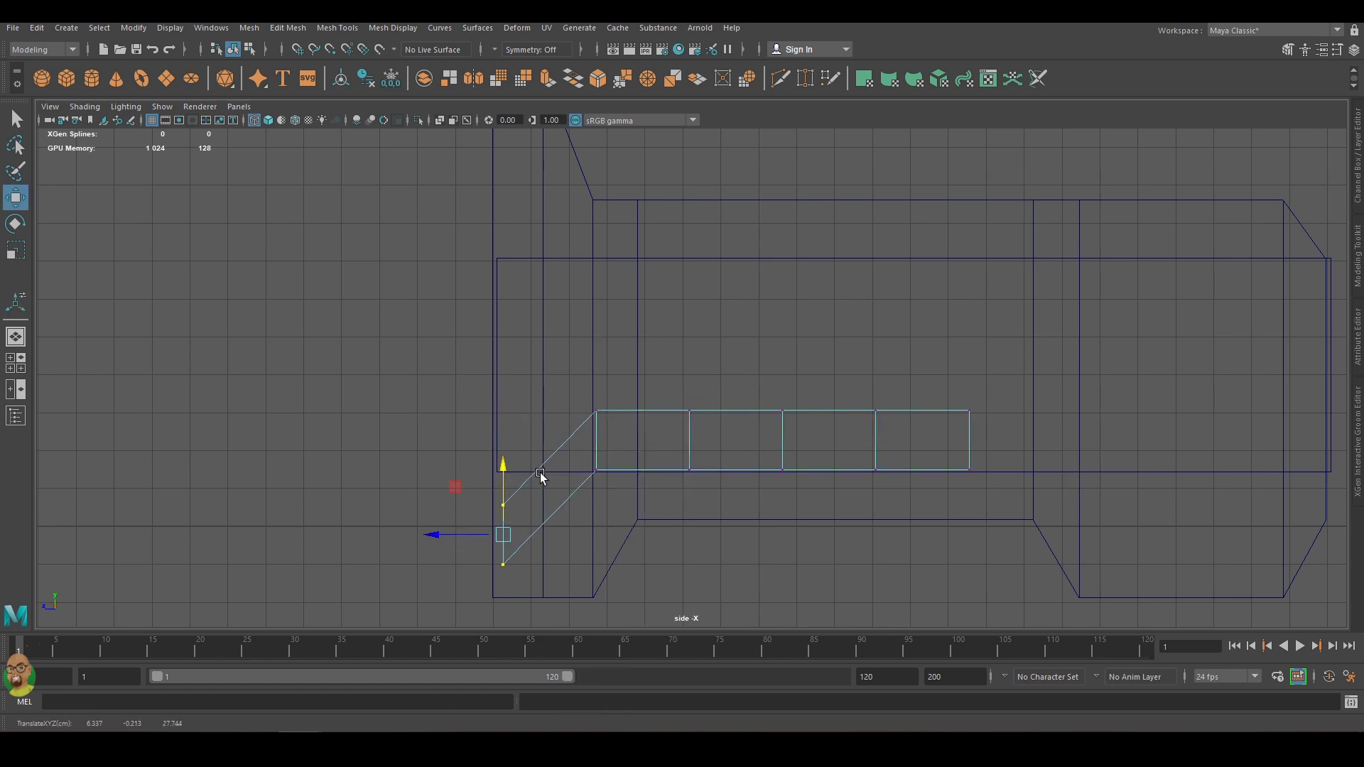
{"action": "key", "text": "e"}
{"action": "left_click_drag", "start_coordinate": [667, 442], "coordinate": [648, 390]}
{"action": "key", "text": "w"}
{"action": "left_click_drag", "start_coordinate": [609, 445], "coordinate": [639, 463]}
Level the leg's end vertices and drop them down-left to form the foot.
{"action": "key", "text": "t"}
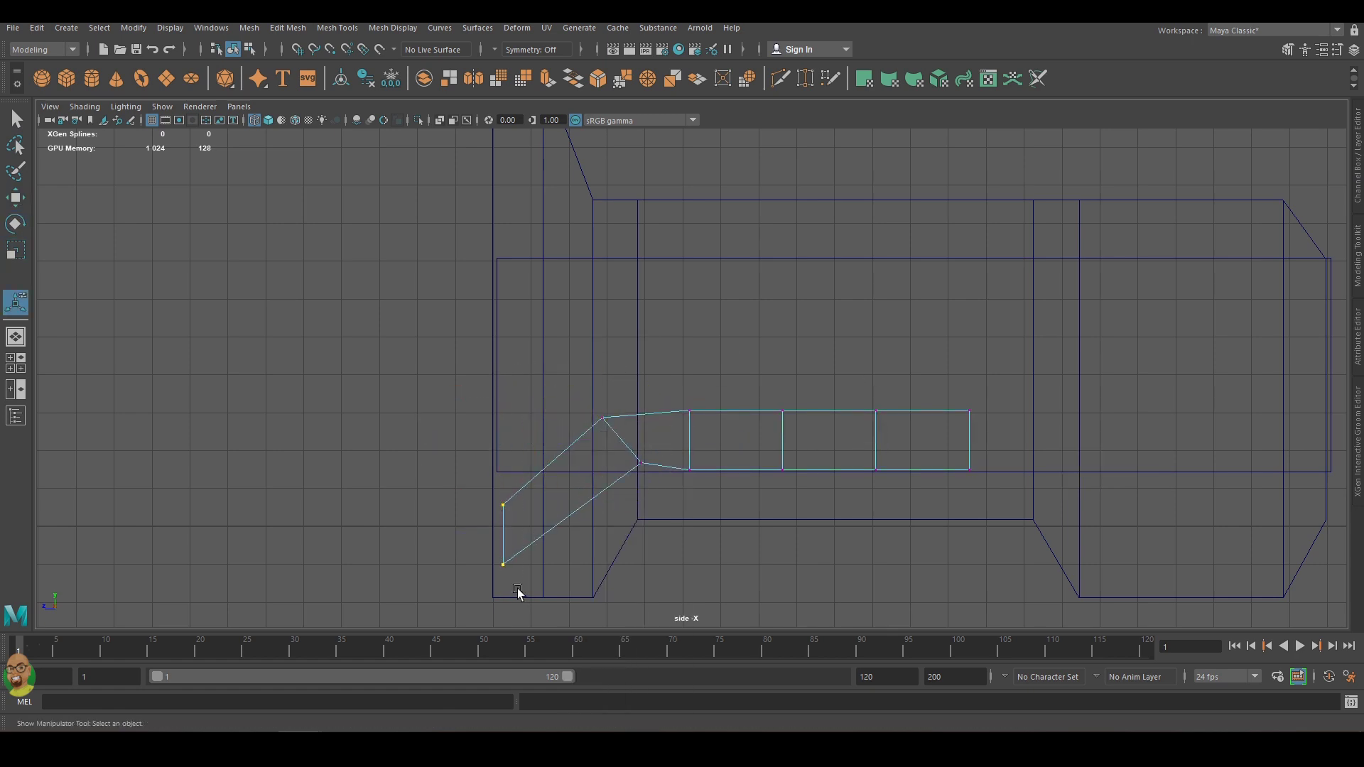
{"action": "key", "text": "e"}
{"action": "left_click_drag", "start_coordinate": [561, 488], "coordinate": [540, 590]}
{"action": "key", "text": "w"}
{"action": "left_click_drag", "start_coordinate": [455, 546], "coordinate": [551, 546]}
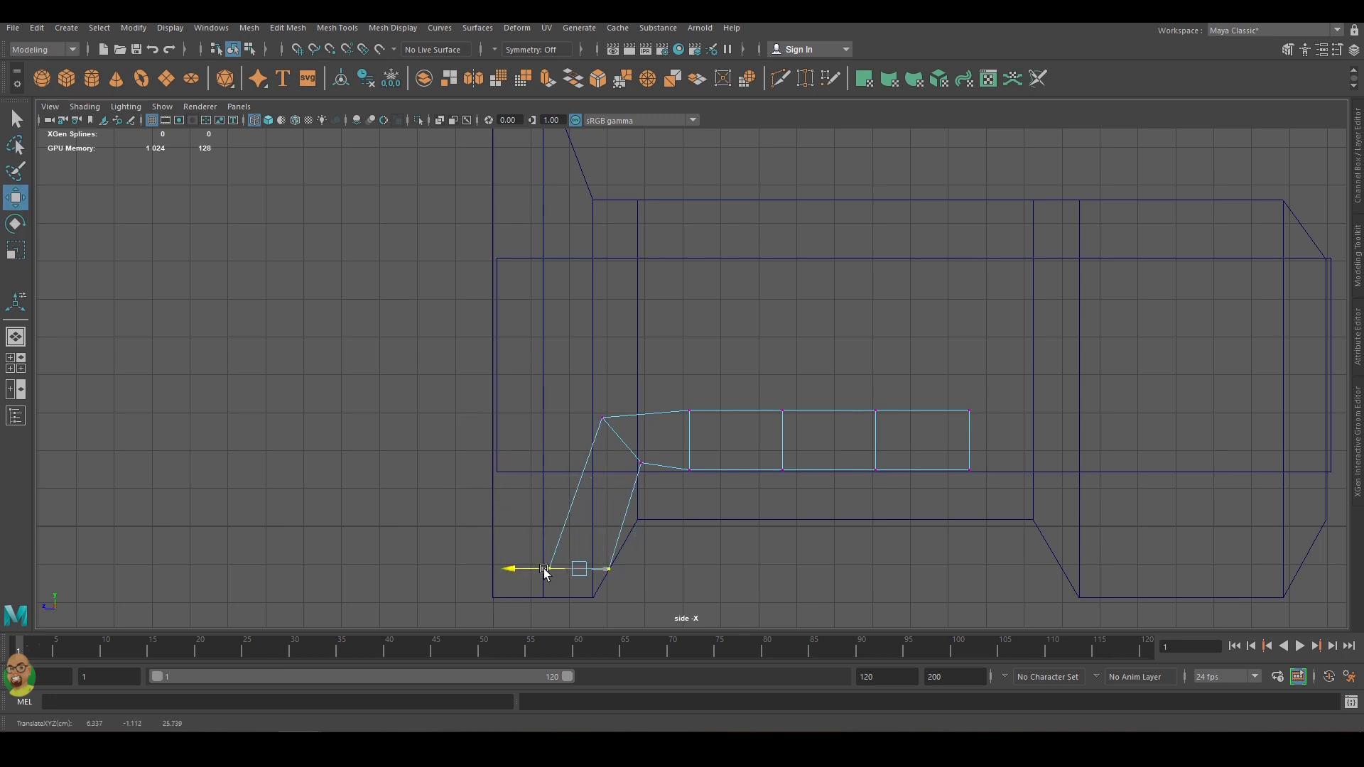
{"action": "mouse_move", "coordinate": [589, 408]}
{"action": "left_mouse_down"}
{"action": "mouse_move", "coordinate": [640, 472]}
{"action": "mouse_move", "coordinate": [557, 524]}
{"action": "mouse_move", "coordinate": [542, 479]}
{"action": "mouse_move", "coordinate": [600, 524]}
{"action": "left_mouse_up"}
Pull the bar's left edge into the bend and slant the bar's right end.
{"action": "left_click", "coordinate": [615, 528]}
{"action": "mouse_move", "coordinate": [683, 372]}
{"action": "left_mouse_down"}
{"action": "mouse_move", "coordinate": [637, 442]}
{"action": "mouse_move", "coordinate": [577, 416]}
{"action": "left_mouse_up"}
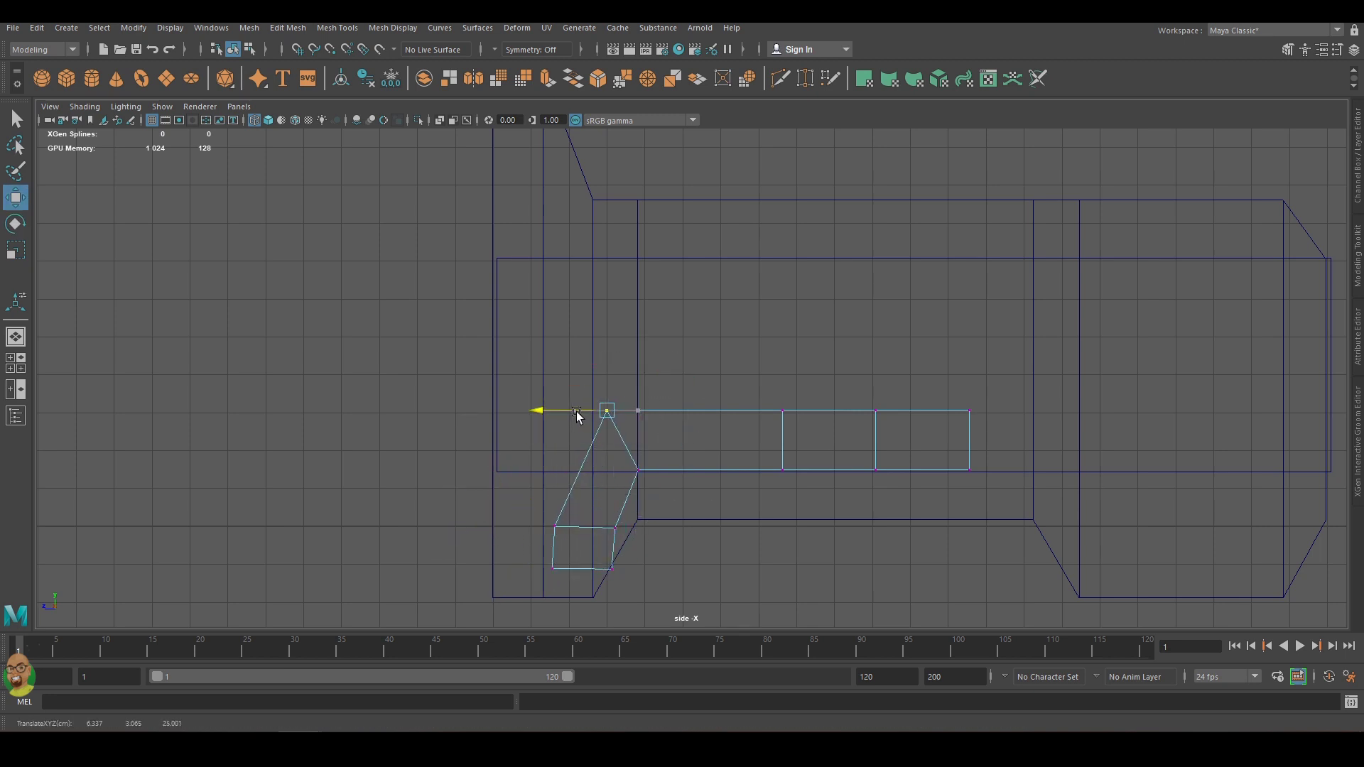
{"action": "key", "text": "e"}
{"action": "left_click_drag", "start_coordinate": [1027, 338], "coordinate": [924, 511]}
{"action": "key", "text": "w"}
{"action": "key", "text": "e"}
{"action": "key", "text": "w"}
{"action": "left_click_drag", "start_coordinate": [815, 442], "coordinate": [824, 470]}
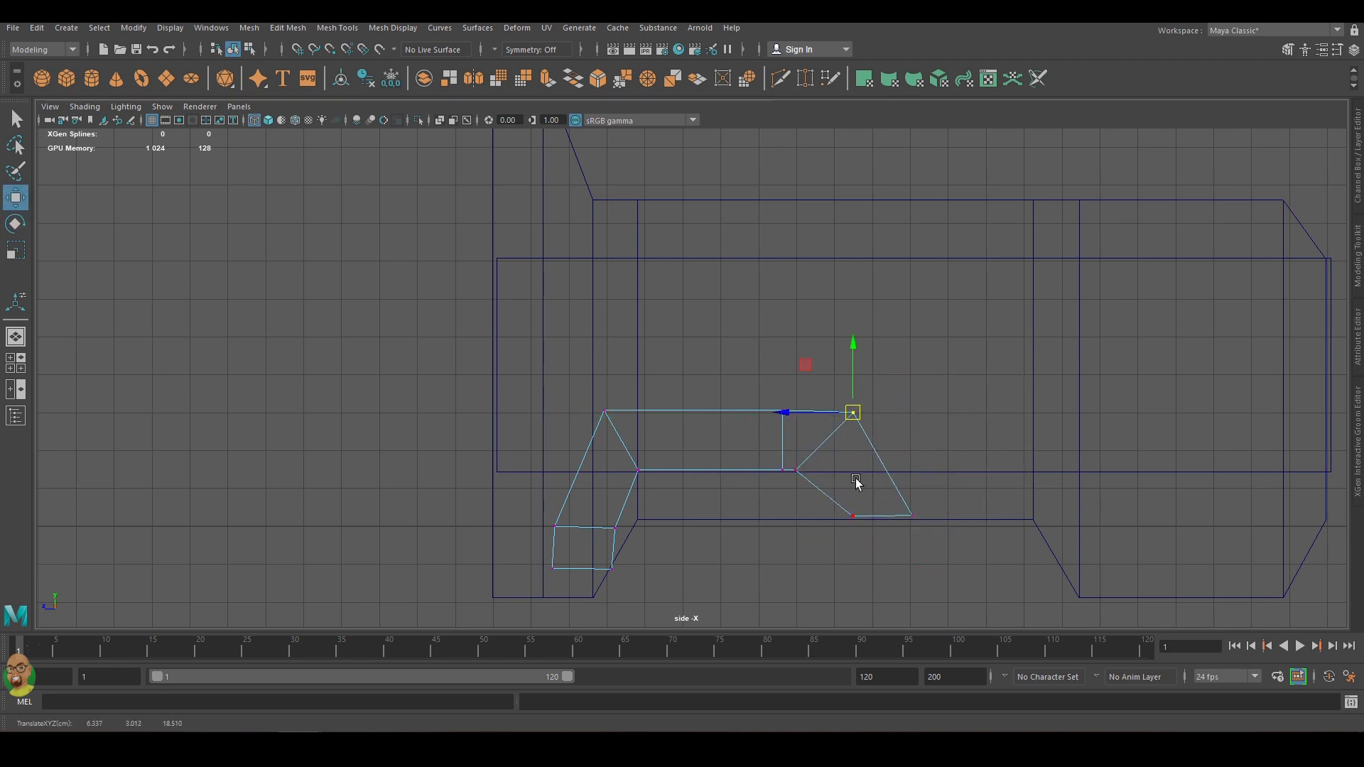
Move the slanted end's lower-right vertex and the bar's inner vertical edge left.
{"action": "left_click", "coordinate": [911, 515]}
{"action": "left_click_drag", "start_coordinate": [912, 515], "coordinate": [870, 511]}
{"action": "left_click", "coordinate": [783, 440]}
{"action": "left_click_drag", "start_coordinate": [749, 440], "coordinate": [689, 439]}
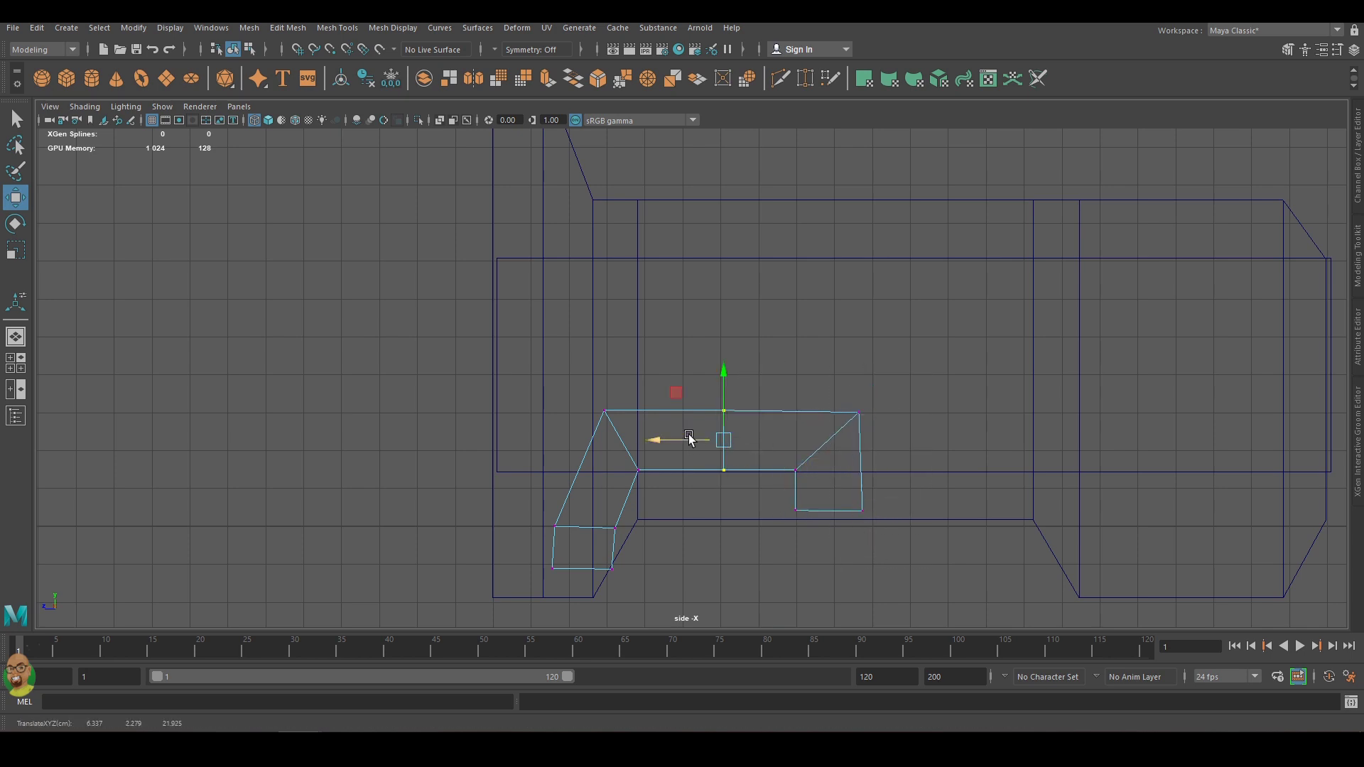
Tighten the bracket's vertices, raise it slightly and adjust the foot's bottom vertices.
{"action": "left_click_drag", "start_coordinate": [434, 369], "coordinate": [611, 607]}
{"action": "left_click_drag", "start_coordinate": [536, 488], "coordinate": [529, 489]}
{"action": "left_click_drag", "start_coordinate": [786, 466], "coordinate": [806, 515]}
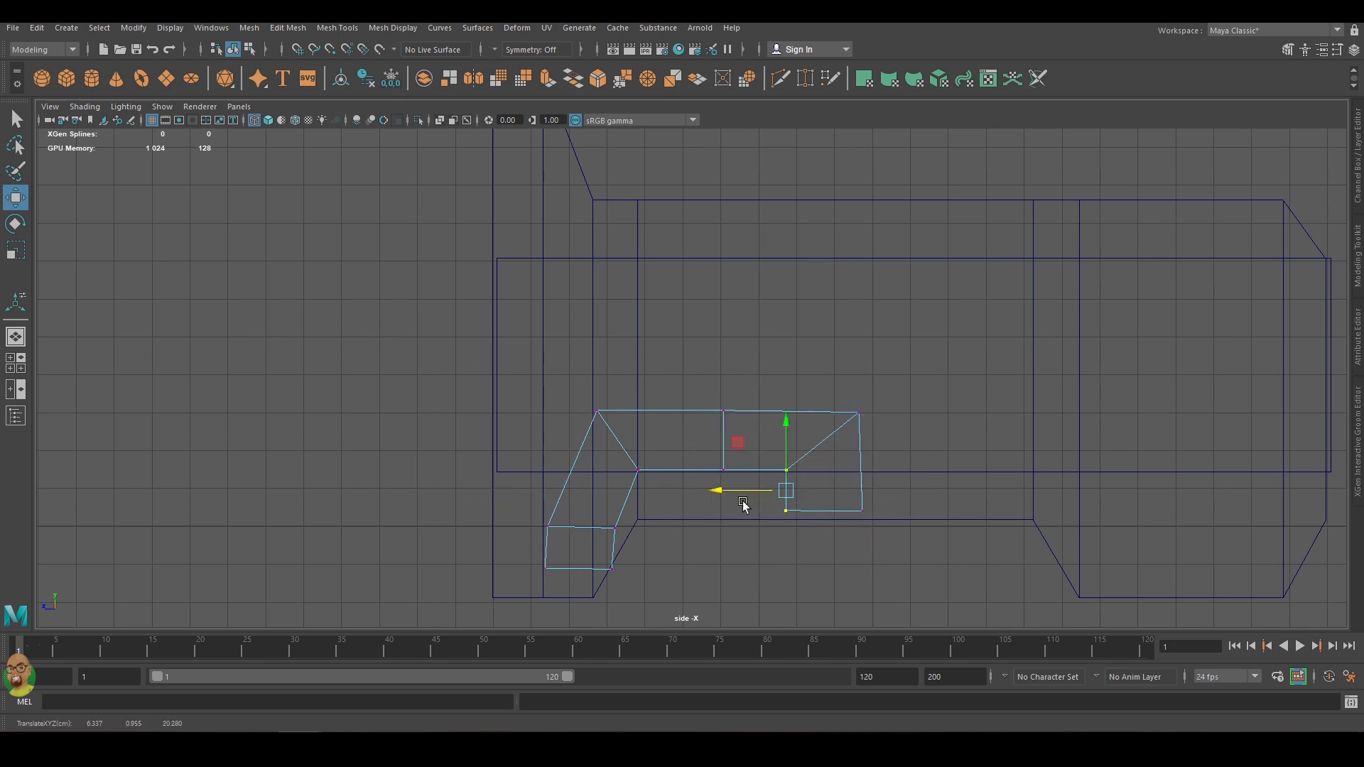
{"action": "left_click_drag", "start_coordinate": [703, 440], "coordinate": [701, 432]}
{"action": "left_click_drag", "start_coordinate": [630, 595], "coordinate": [469, 539]}
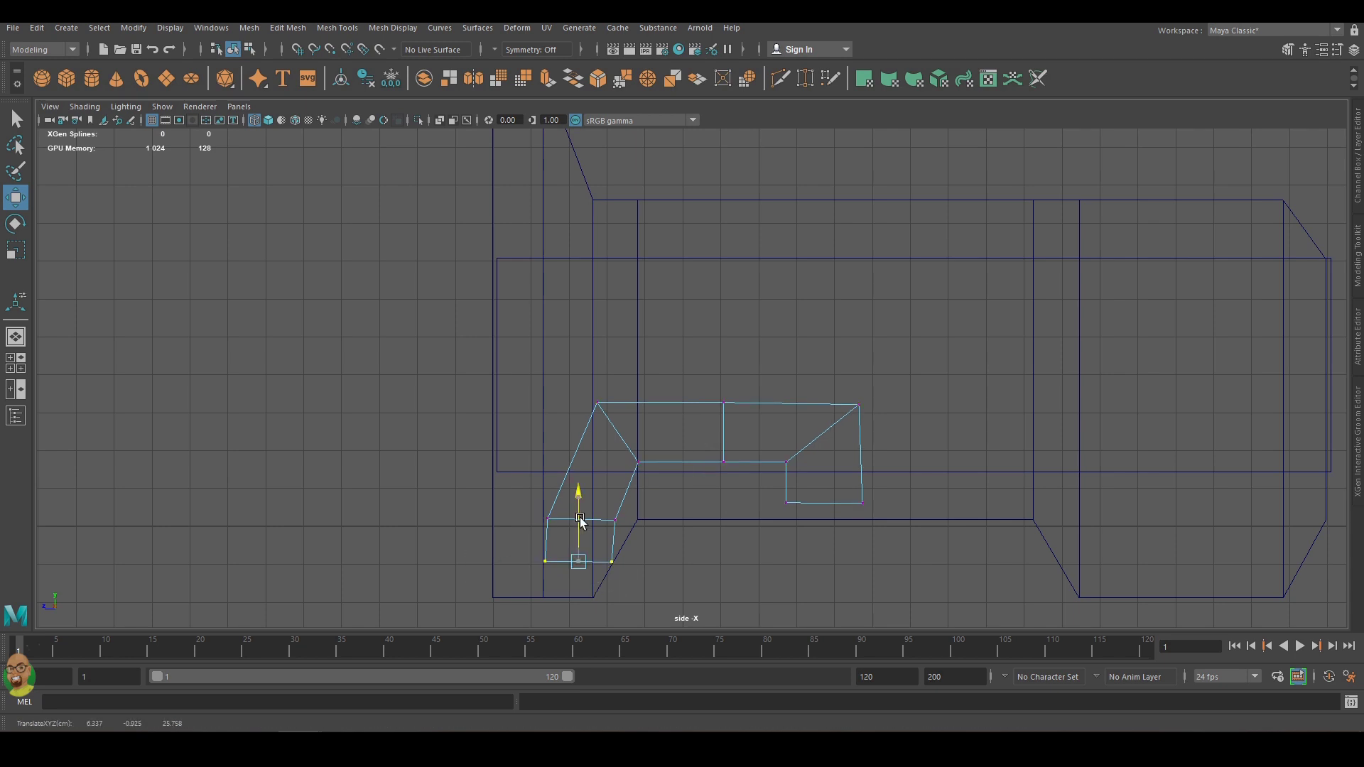
{"action": "left_click_drag", "start_coordinate": [561, 590], "coordinate": [520, 540]}
{"action": "left_click_drag", "start_coordinate": [545, 563], "coordinate": [547, 566]}
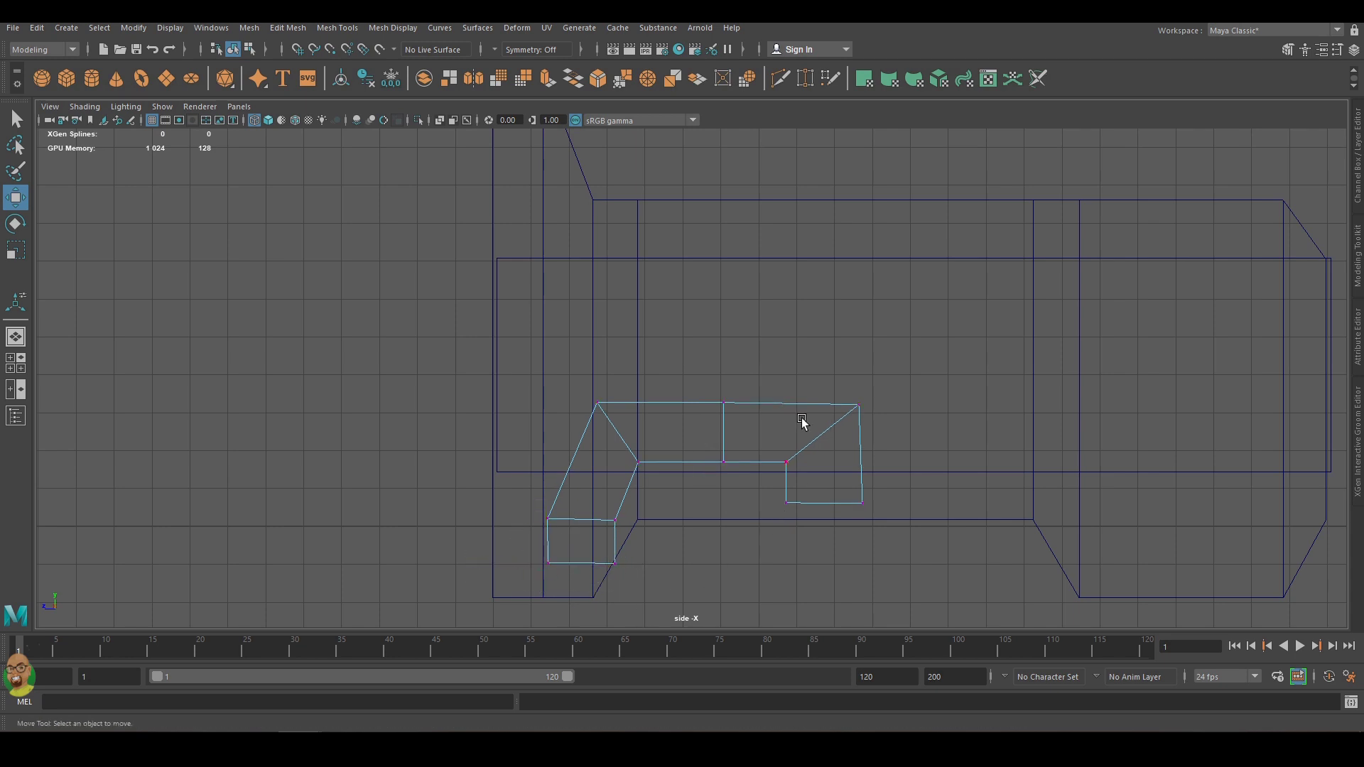
In shaded four-view, shift the bracket's middle vertex columns left along the bar.
{"action": "key", "text": "space"}
{"action": "key", "text": "5"}
{"action": "right_click_drag", "start_coordinate": [1011, 204], "coordinate": [1011, 165]}
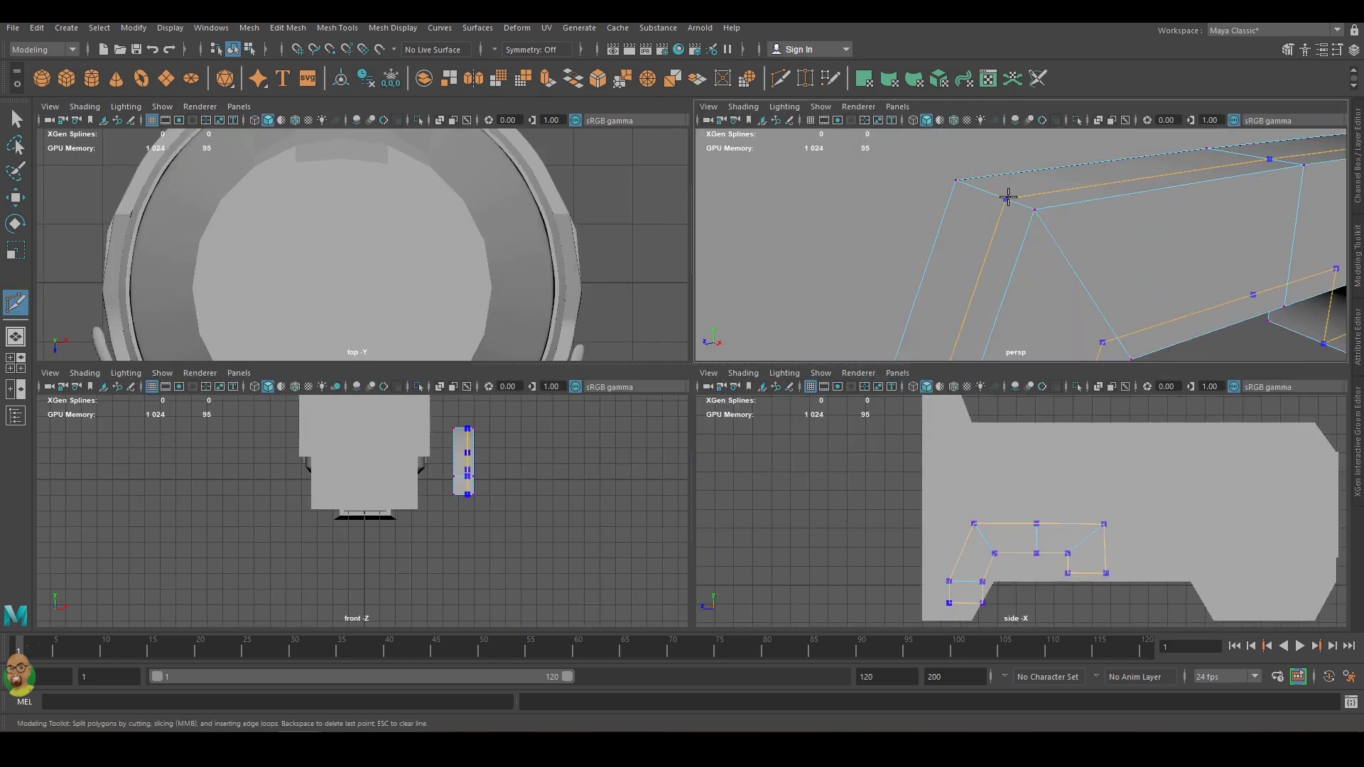
{"action": "right_click_drag", "start_coordinate": [1030, 235], "coordinate": [1108, 245], "text": "alt"}
{"action": "right_click_drag", "start_coordinate": [1066, 540], "coordinate": [1094, 547], "text": "alt"}
{"action": "left_click_drag", "start_coordinate": [1004, 502], "coordinate": [1096, 609]}
{"action": "key", "text": "w"}
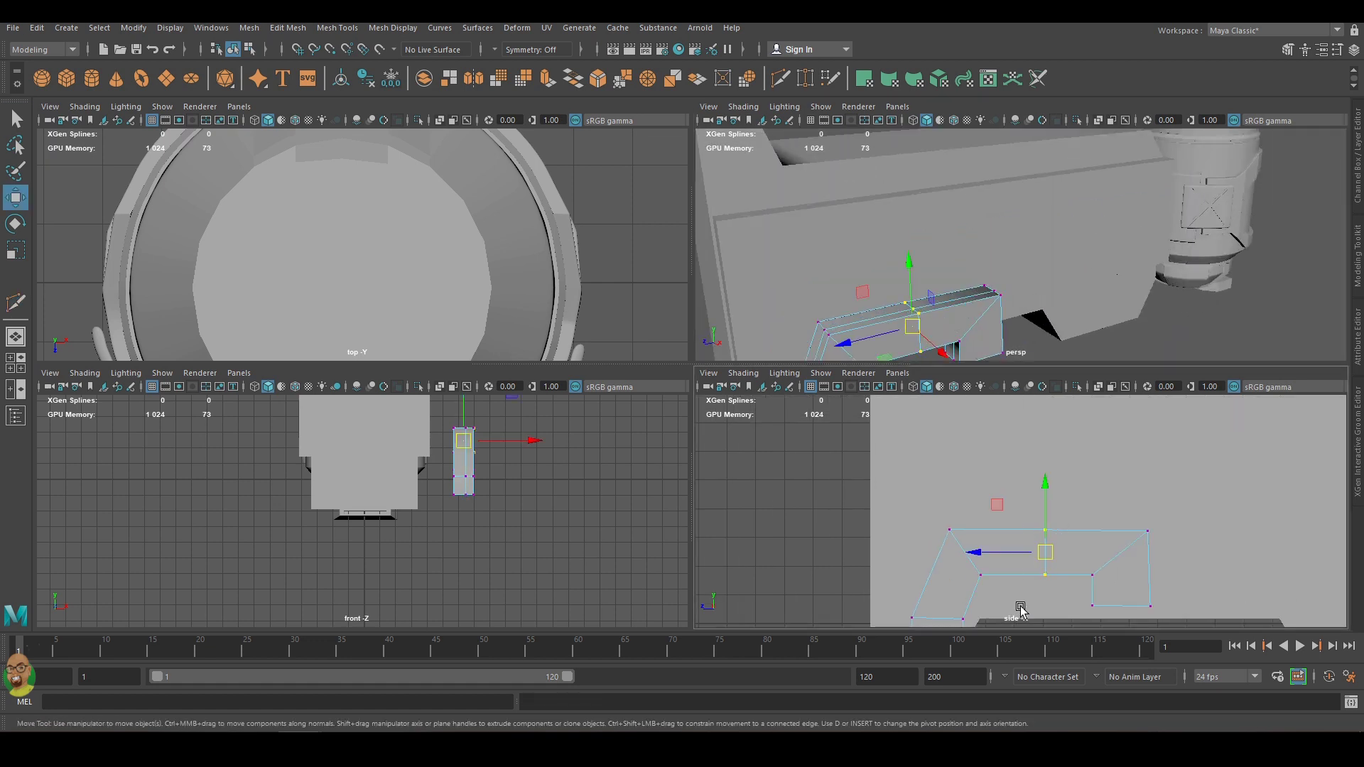
{"action": "left_click_drag", "start_coordinate": [1018, 559], "coordinate": [997, 559]}
{"action": "mouse_move", "coordinate": [1066, 512]}
{"action": "left_mouse_down"}
{"action": "mouse_move", "coordinate": [1108, 589]}
{"action": "mouse_move", "coordinate": [1038, 541]}
{"action": "mouse_move", "coordinate": [1045, 561]}
{"action": "left_mouse_up"}
{"action": "right_click_drag", "start_coordinate": [952, 312], "coordinate": [995, 316], "text": "alt"}
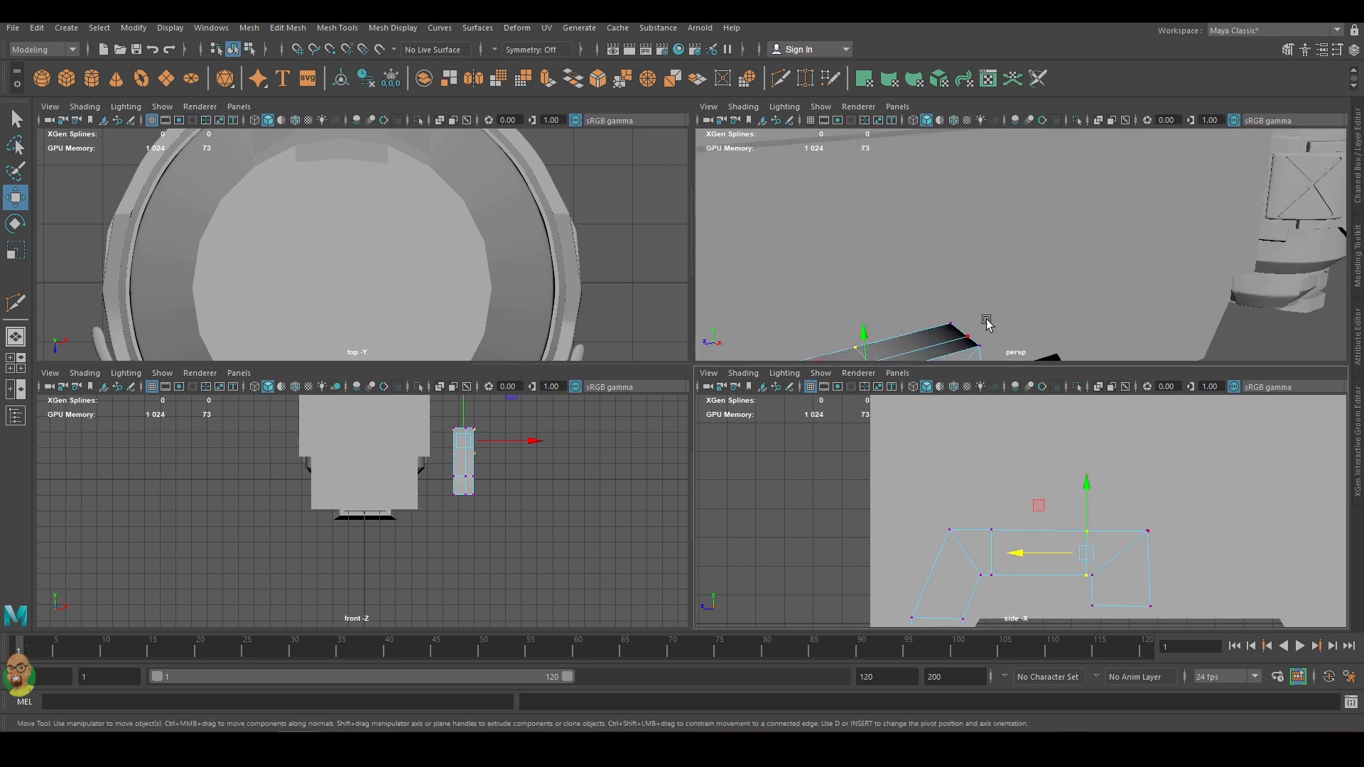
Extrude the bracket's top face strip 0.544 upward into a raised block.
{"action": "right_click_drag", "start_coordinate": [1129, 270], "coordinate": [916, 263]}
{"action": "key", "text": "ctrl+e"}
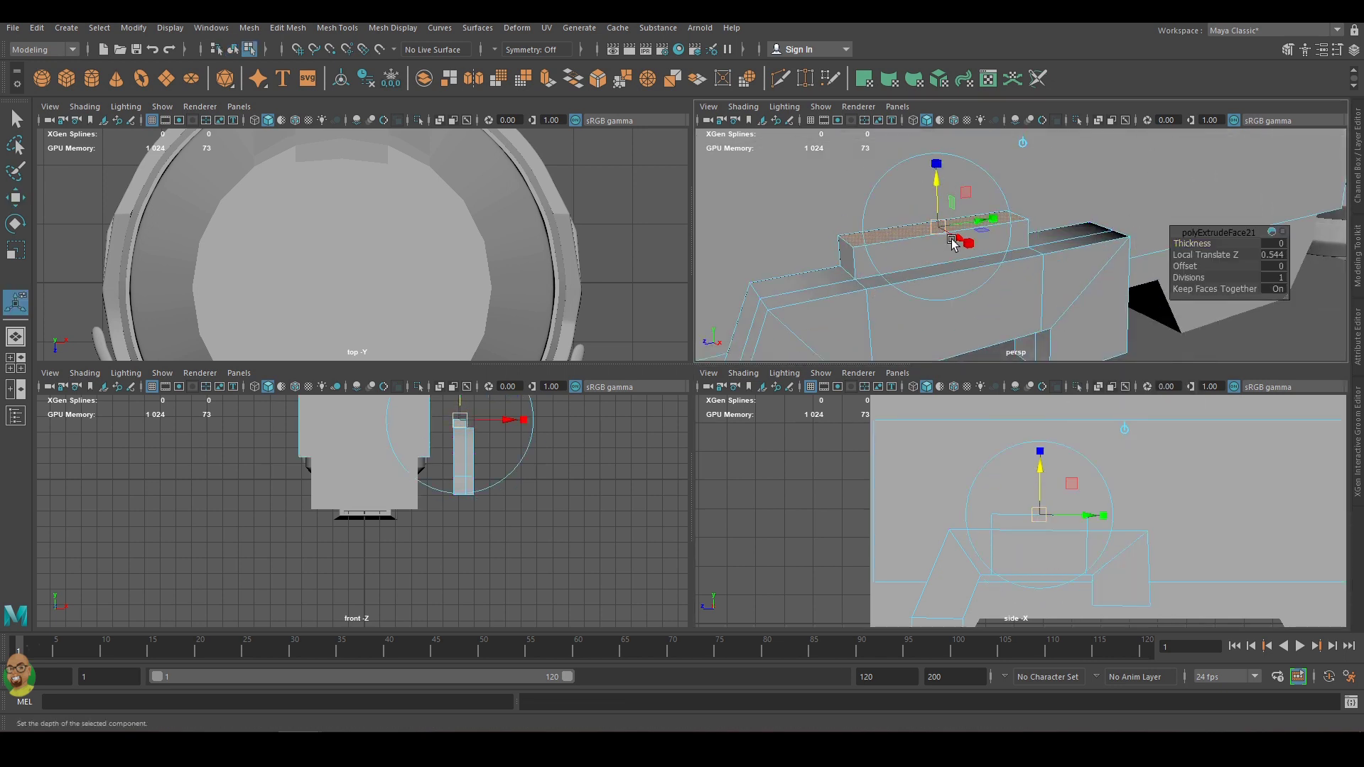
{"action": "left_click_drag", "start_coordinate": [959, 228], "coordinate": [969, 260]}
{"action": "key", "text": "w"}
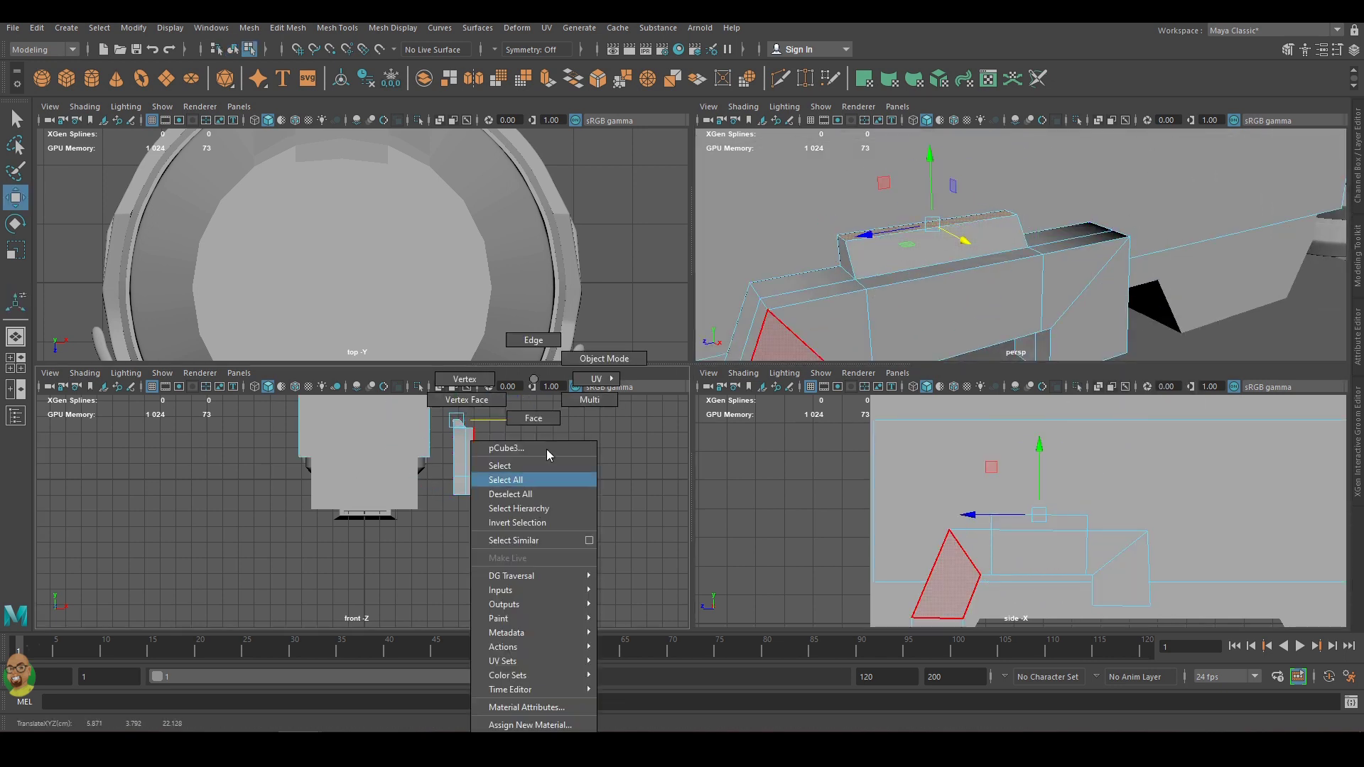
Move the bracket flush against the body's side and check it in perspective.
{"action": "right_click_drag", "start_coordinate": [519, 440], "coordinate": [519, 405]}
{"action": "left_click_drag", "start_coordinate": [518, 447], "coordinate": [492, 451]}
{"action": "scroll", "coordinate": [1069, 255], "scroll_direction": "down", "scroll_amount": 2}
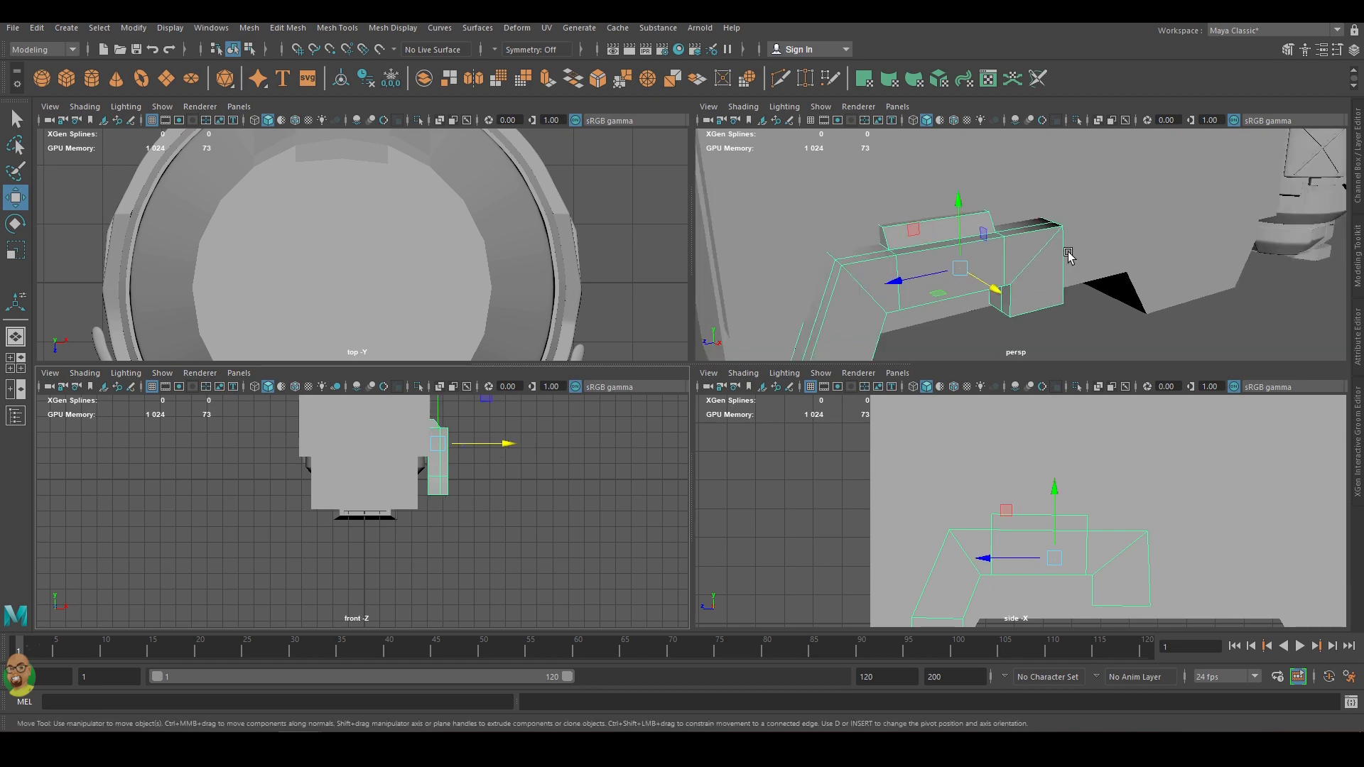
{"action": "key", "text": "space"}
{"action": "scroll", "coordinate": [880, 310], "scroll_direction": "up", "scroll_amount": 5}
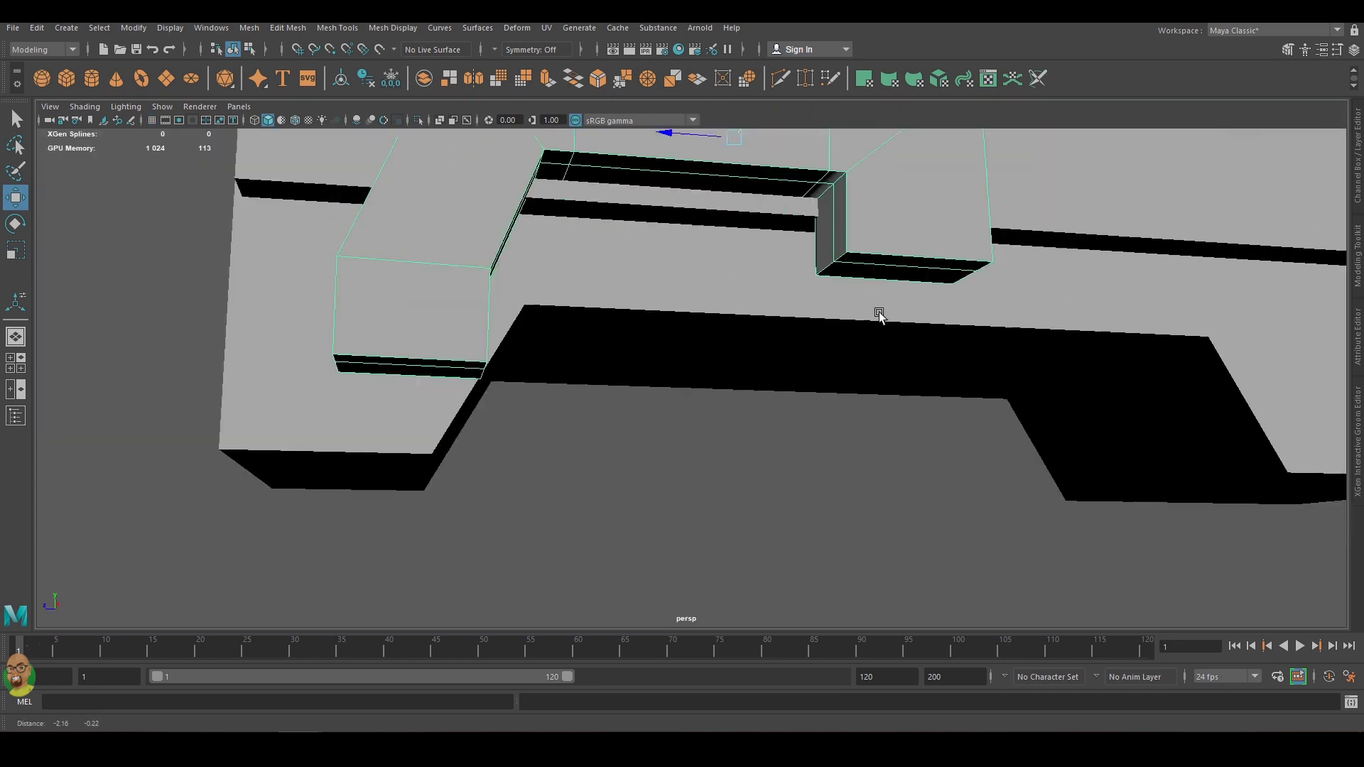
{"action": "scroll", "coordinate": [540, 441], "scroll_direction": "down", "scroll_amount": 2}
{"action": "scroll", "coordinate": [351, 397], "scroll_direction": "down", "scroll_amount": 3}
{"action": "scroll", "coordinate": [599, 417], "scroll_direction": "down", "scroll_amount": 3}
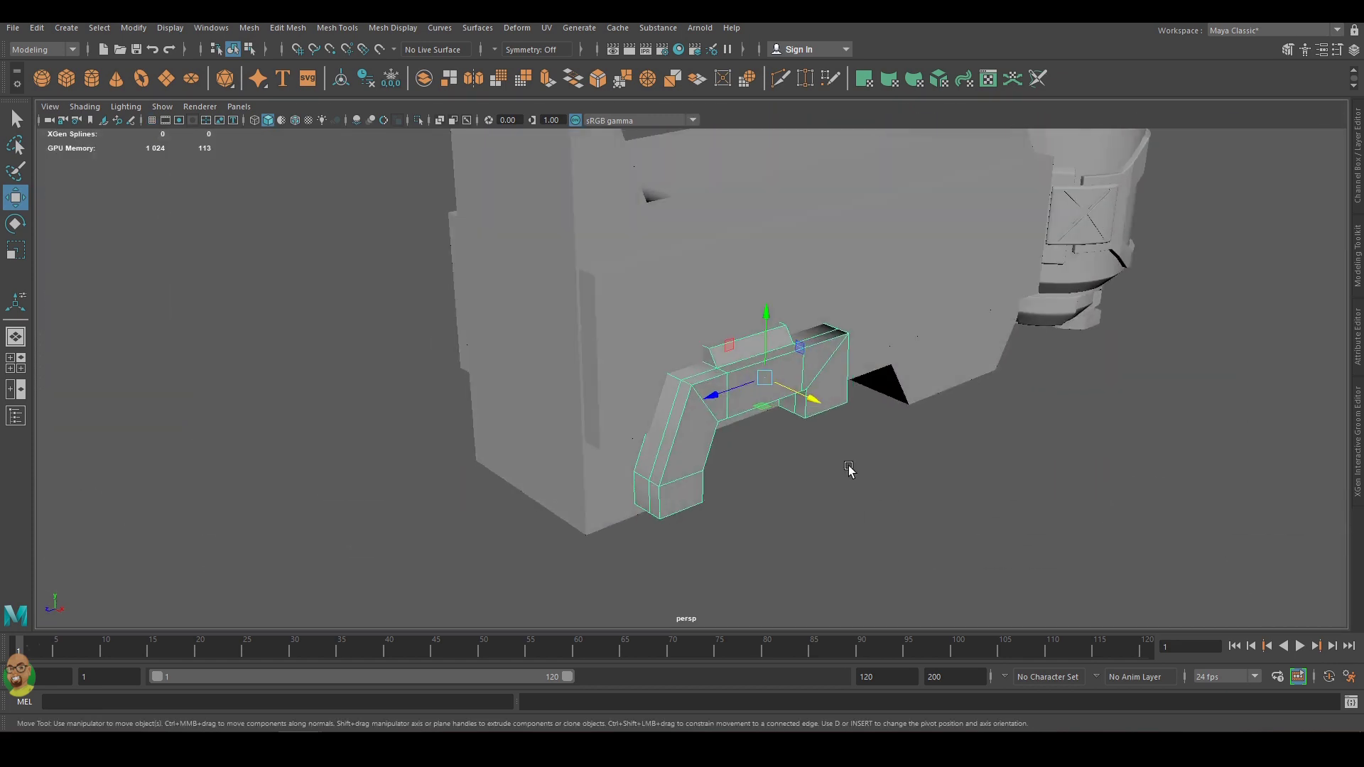
{"action": "scroll", "coordinate": [850, 468], "scroll_direction": "down", "scroll_amount": 2}
{"action": "left_click", "coordinate": [66, 79]}
{"action": "key", "text": "space"}
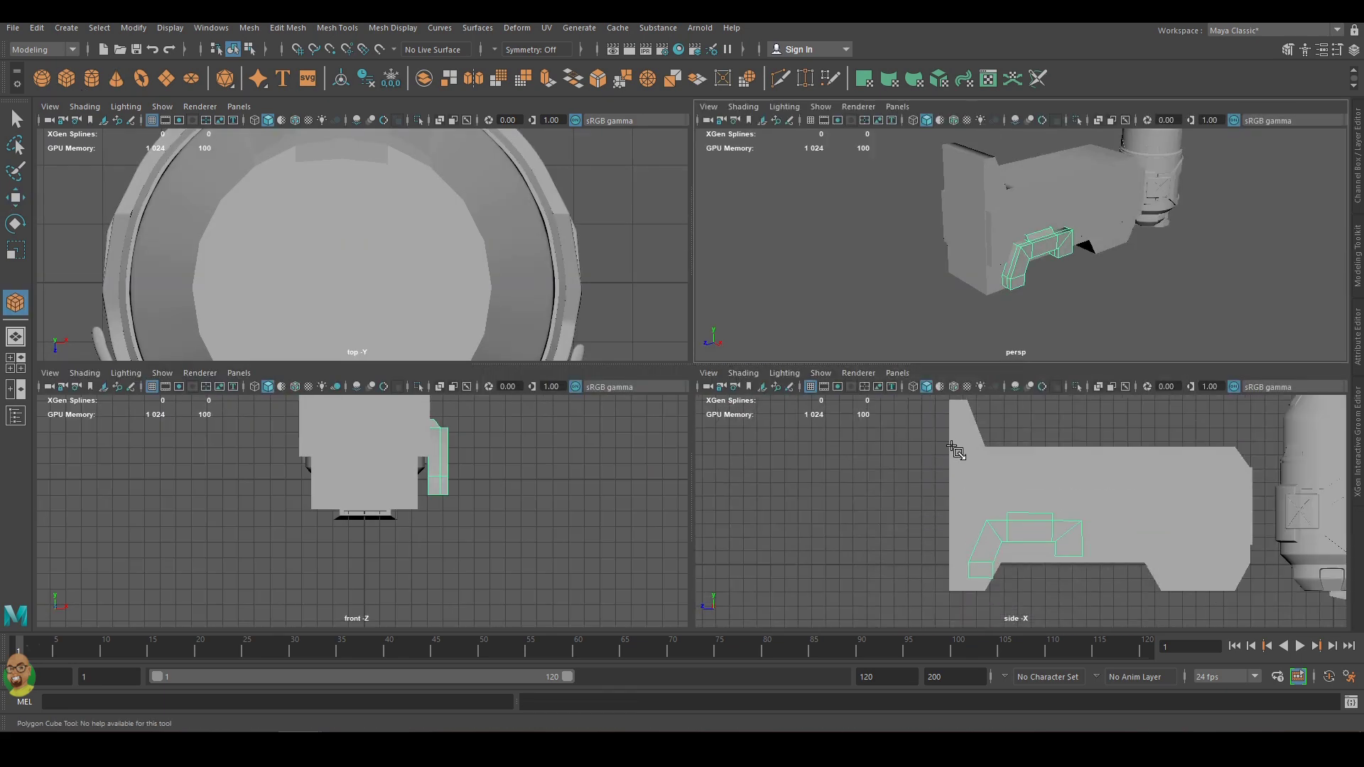
Draw a thin new box in the side view and move it along X beside the body.
{"action": "mouse_move", "coordinate": [955, 451]}
{"action": "left_mouse_down"}
{"action": "mouse_move", "coordinate": [973, 562]}
{"action": "mouse_move", "coordinate": [974, 540]}
{"action": "left_mouse_up"}
{"action": "key", "text": "w"}
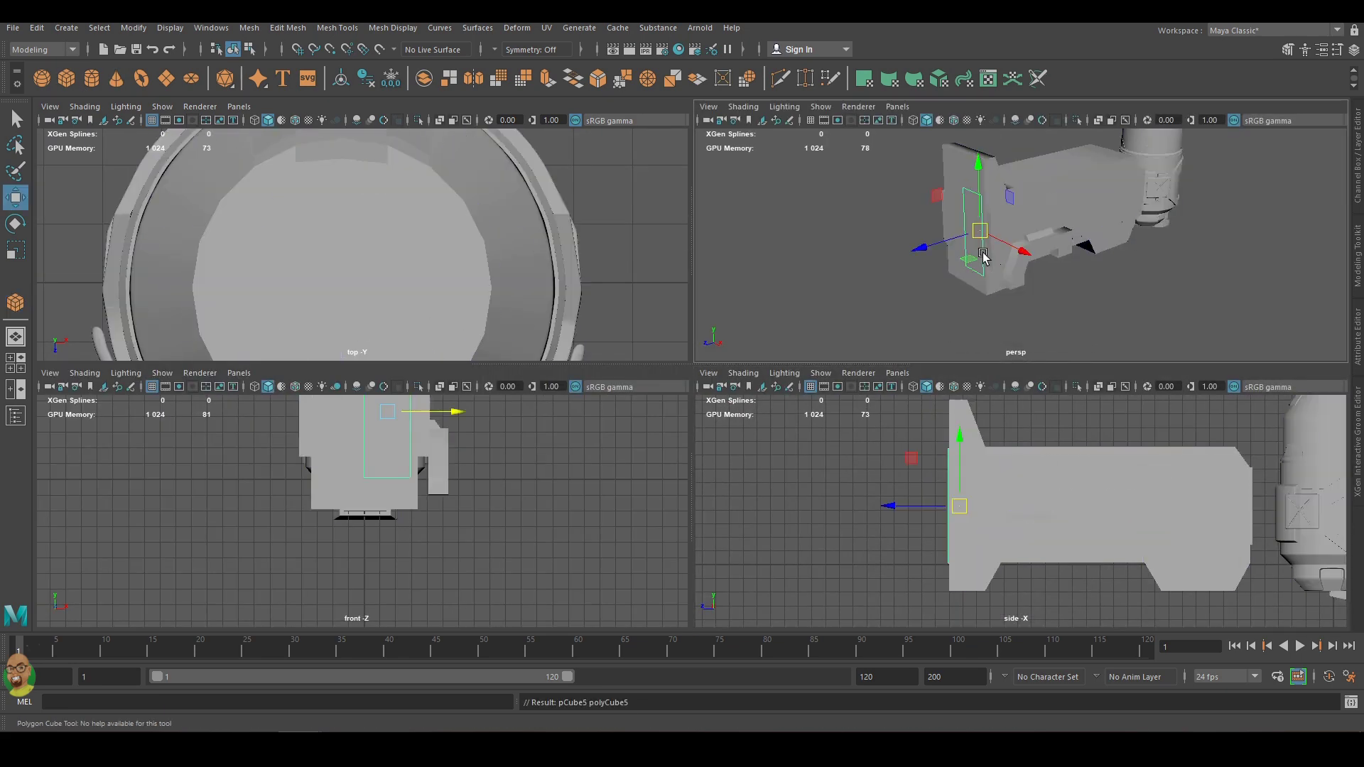
{"action": "left_click_drag", "start_coordinate": [1024, 252], "coordinate": [1073, 270]}
{"action": "key", "text": "space"}
{"action": "key", "text": "t"}
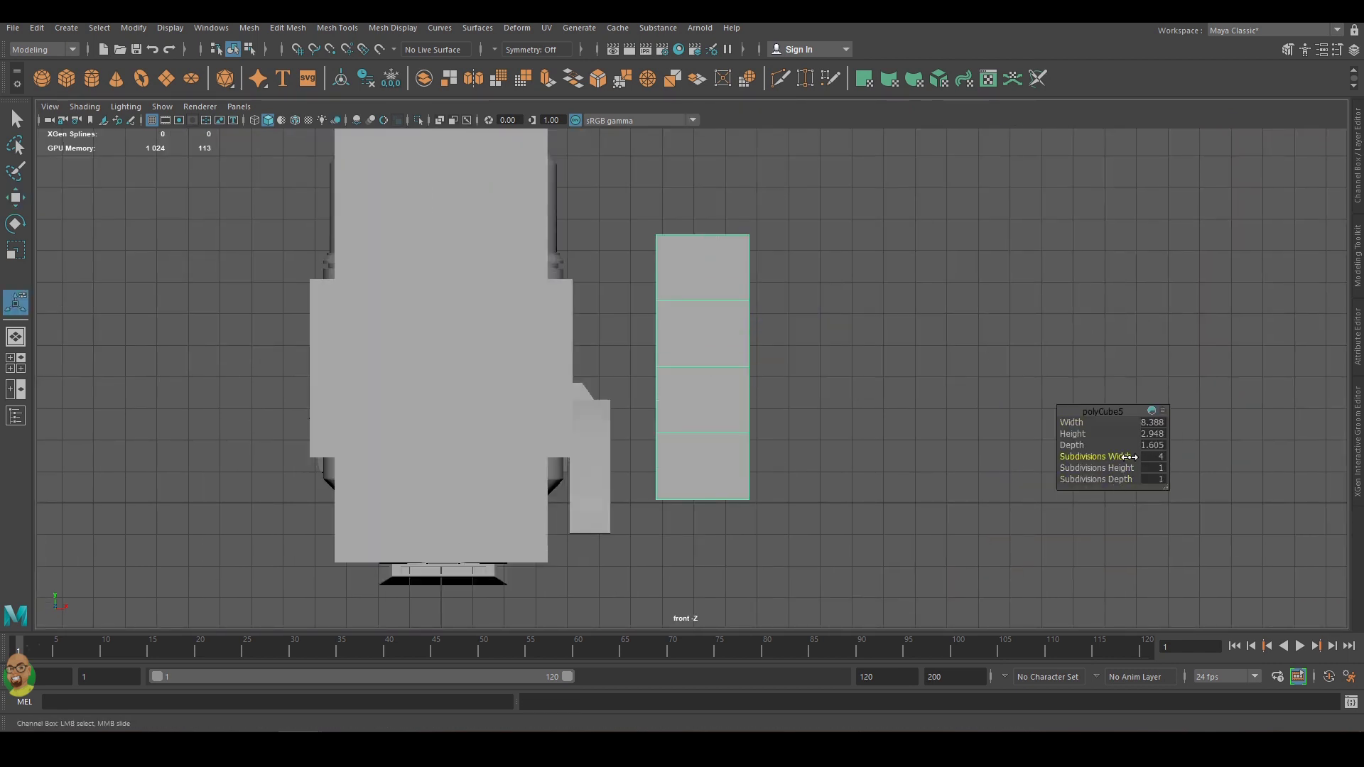
Shift the strip's upper vertices sideways to bend it into a bracket shape.
{"action": "key", "text": "w"}
{"action": "key", "text": "F9"}
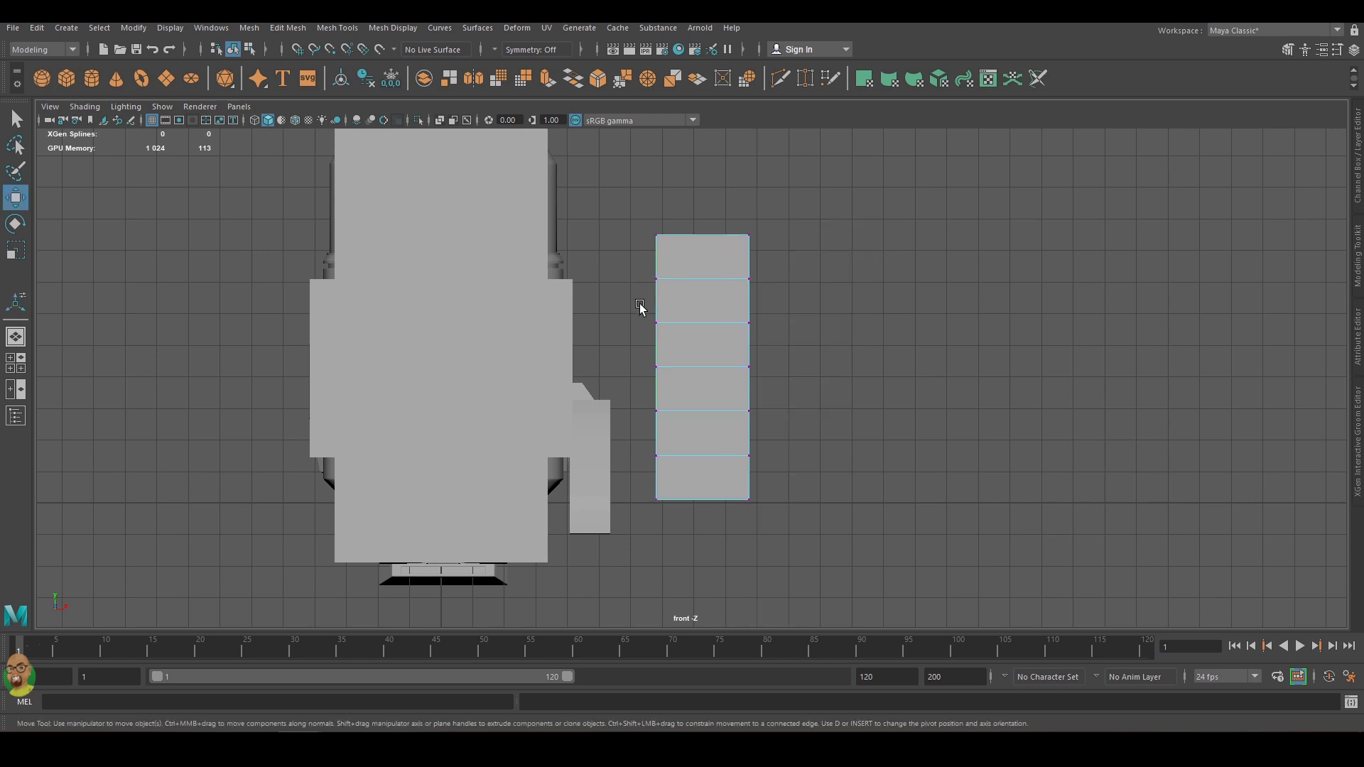
{"action": "left_click_drag", "start_coordinate": [639, 304], "coordinate": [679, 458]}
{"action": "left_click_drag", "start_coordinate": [732, 372], "coordinate": [762, 372]}
{"action": "left_click_drag", "start_coordinate": [631, 265], "coordinate": [792, 320]}
{"action": "left_click_drag", "start_coordinate": [793, 250], "coordinate": [704, 264]}
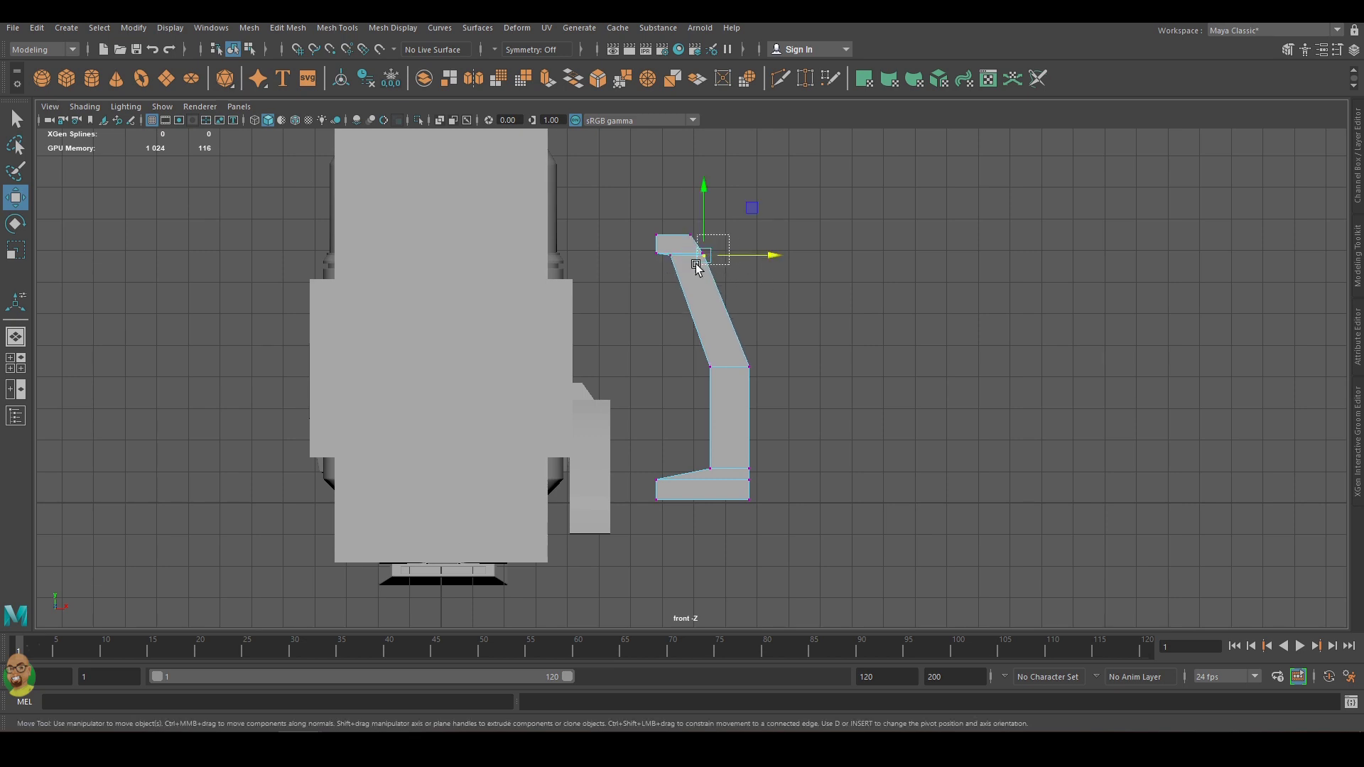
Square up the bracket's top corner and move the column's bottom edge into place.
{"action": "scroll", "coordinate": [709, 242], "scroll_direction": "up", "scroll_amount": 4}
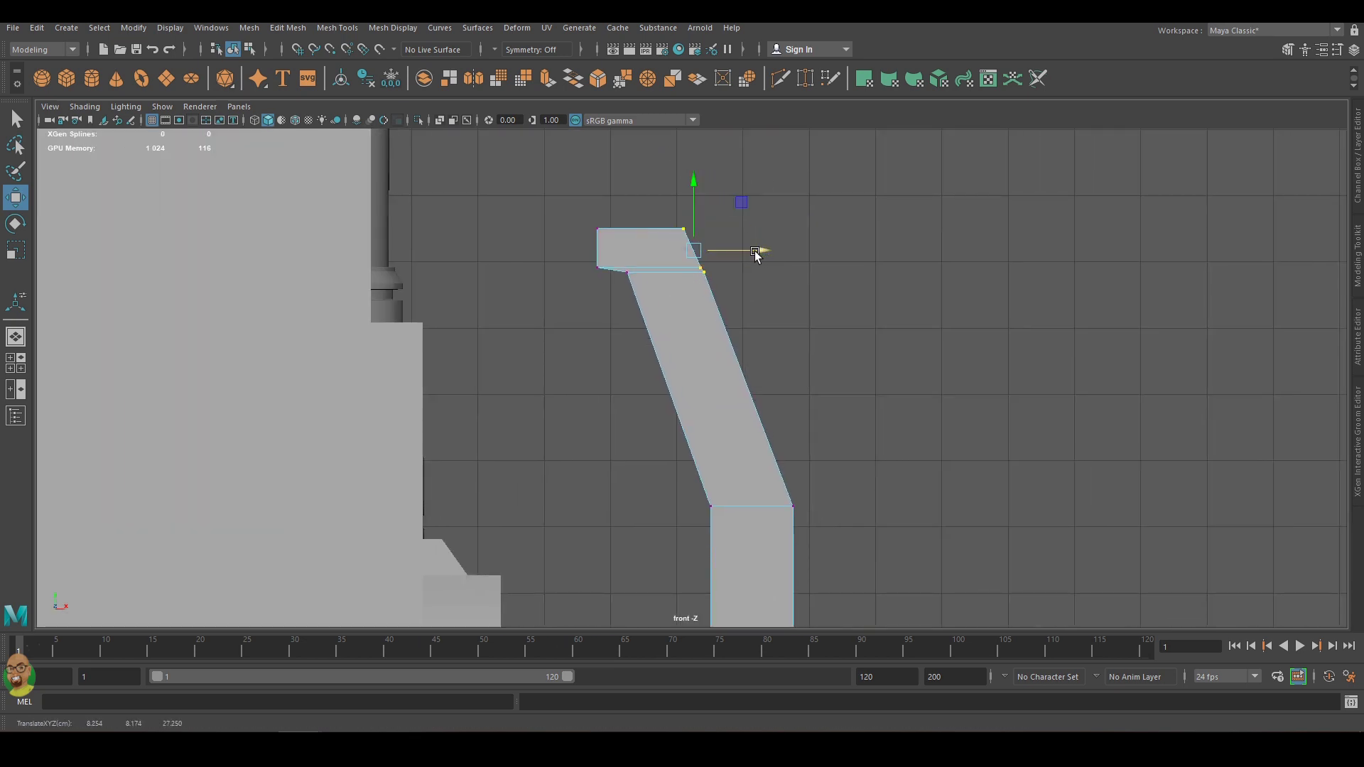
{"action": "scroll", "coordinate": [754, 250], "scroll_direction": "up", "scroll_amount": 3}
{"action": "scroll", "coordinate": [922, 257], "scroll_direction": "up", "scroll_amount": 2}
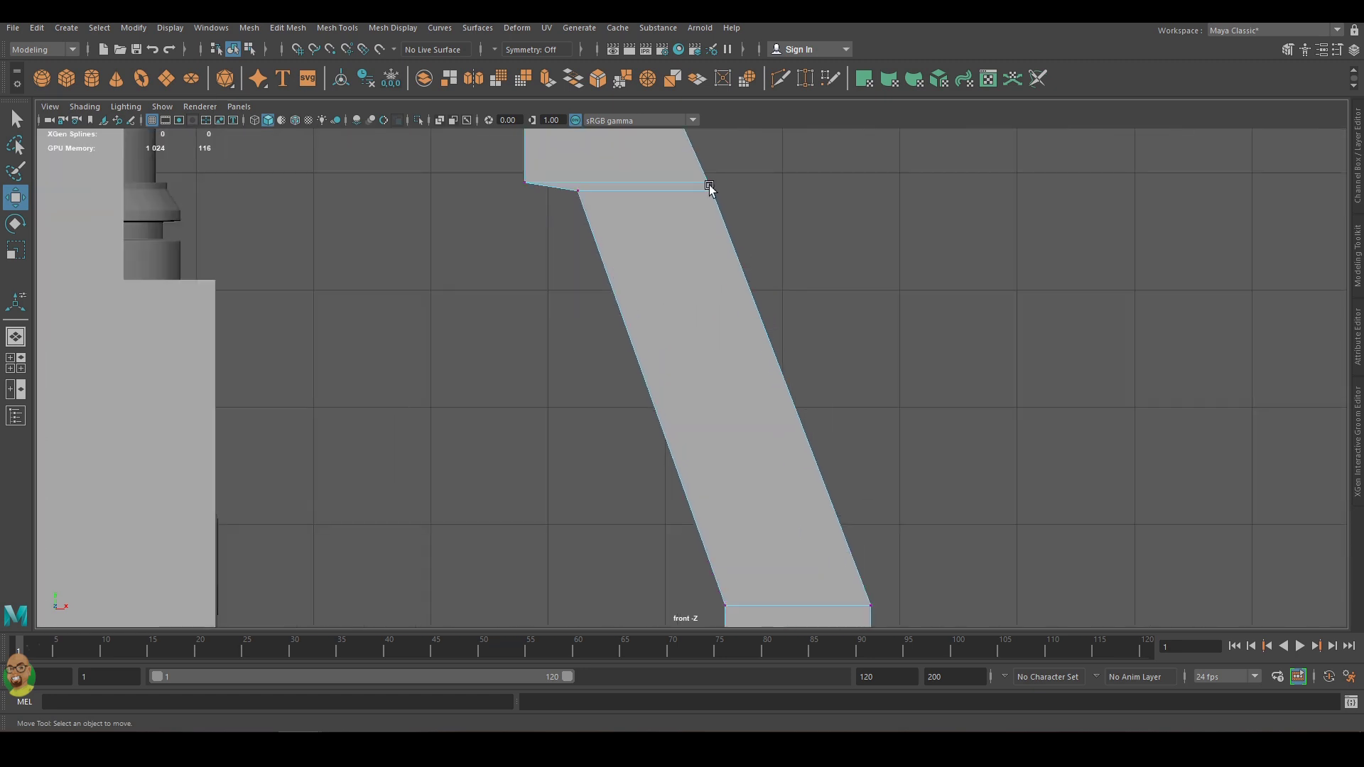
{"action": "left_click_drag", "start_coordinate": [738, 214], "coordinate": [615, 152]}
{"action": "scroll", "coordinate": [738, 159], "scroll_direction": "up", "scroll_amount": 2}
{"action": "scroll", "coordinate": [784, 195], "scroll_direction": "down", "scroll_amount": 5}
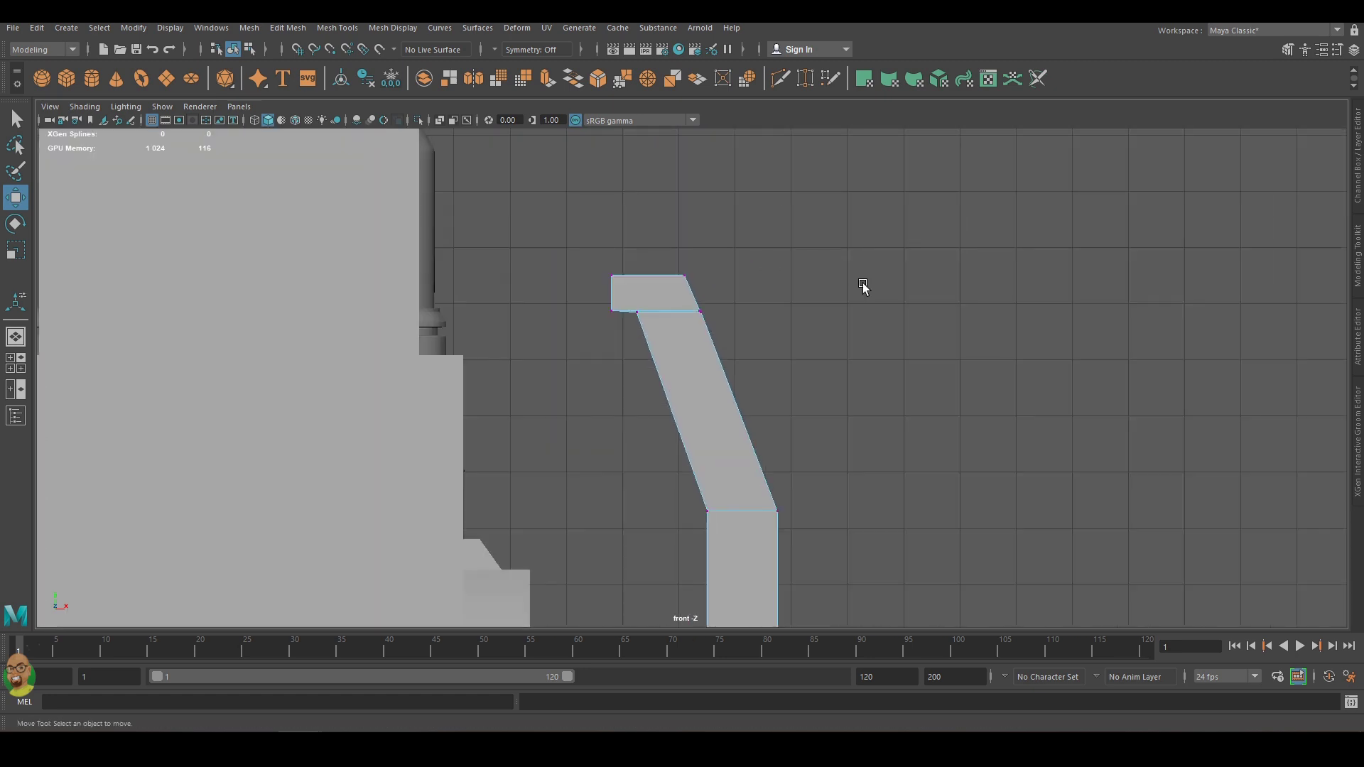
{"action": "middle_click_drag", "start_coordinate": [862, 289], "coordinate": [983, 265], "text": "alt"}
{"action": "mouse_move", "coordinate": [675, 405]}
{"action": "left_mouse_down"}
{"action": "mouse_move", "coordinate": [781, 366]}
{"action": "mouse_move", "coordinate": [792, 437]}
{"action": "left_mouse_up"}
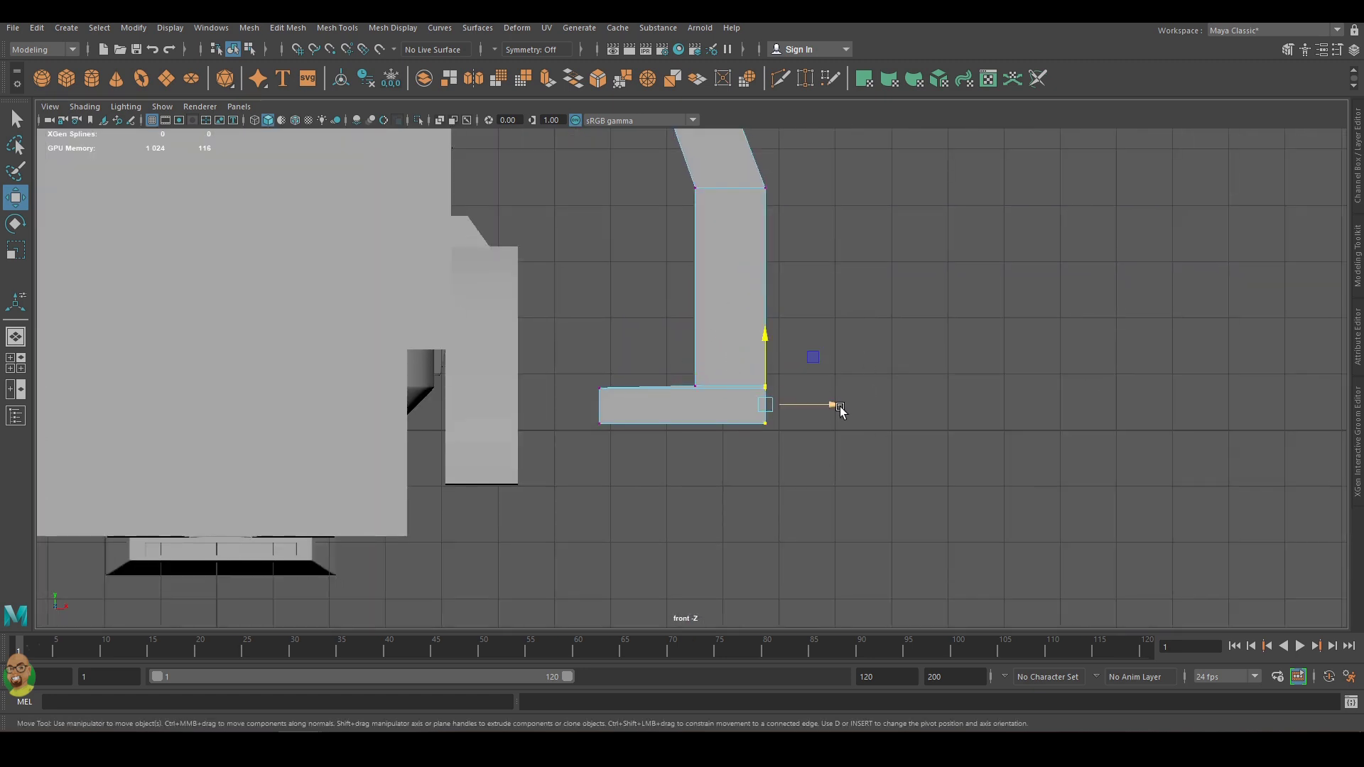
Shape the angled foot by moving its right edge, top edge and top-left vertex.
{"action": "scroll", "coordinate": [836, 405], "scroll_direction": "up", "scroll_amount": 2}
{"action": "left_click_drag", "start_coordinate": [880, 424], "coordinate": [794, 454]}
{"action": "left_click", "coordinate": [809, 451]}
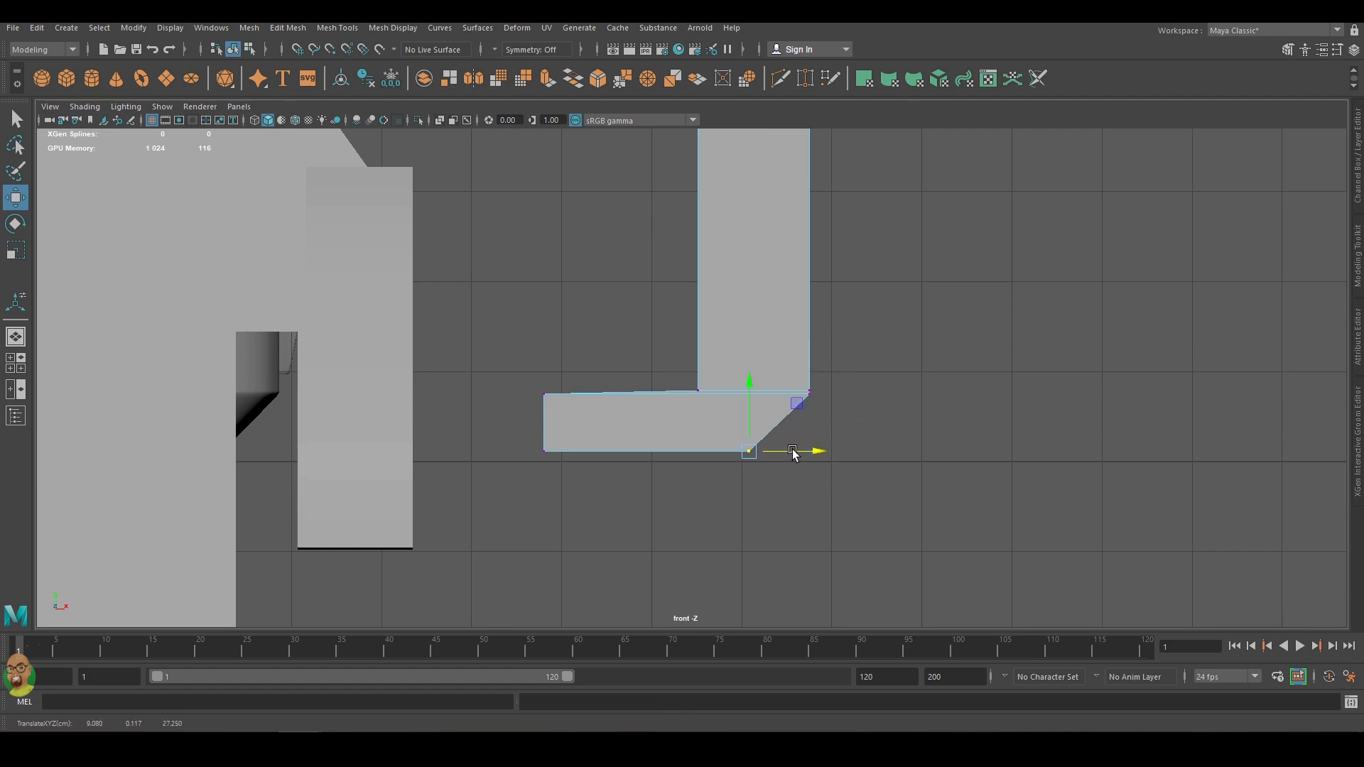
{"action": "mouse_move", "coordinate": [833, 393]}
{"action": "left_mouse_down"}
{"action": "mouse_move", "coordinate": [689, 376]}
{"action": "mouse_move", "coordinate": [749, 317]}
{"action": "left_mouse_up"}
{"action": "mouse_move", "coordinate": [532, 379]}
{"action": "left_mouse_down"}
{"action": "mouse_move", "coordinate": [568, 412]}
{"action": "mouse_move", "coordinate": [695, 339]}
{"action": "left_mouse_up"}
Cut a horizontal edge loop across the foot and slide its left vertex outward.
{"action": "right_click_drag", "start_coordinate": [668, 361], "coordinate": [667, 334], "text": "shift"}
{"action": "left_click", "coordinate": [604, 406]}
{"action": "key", "text": "w"}
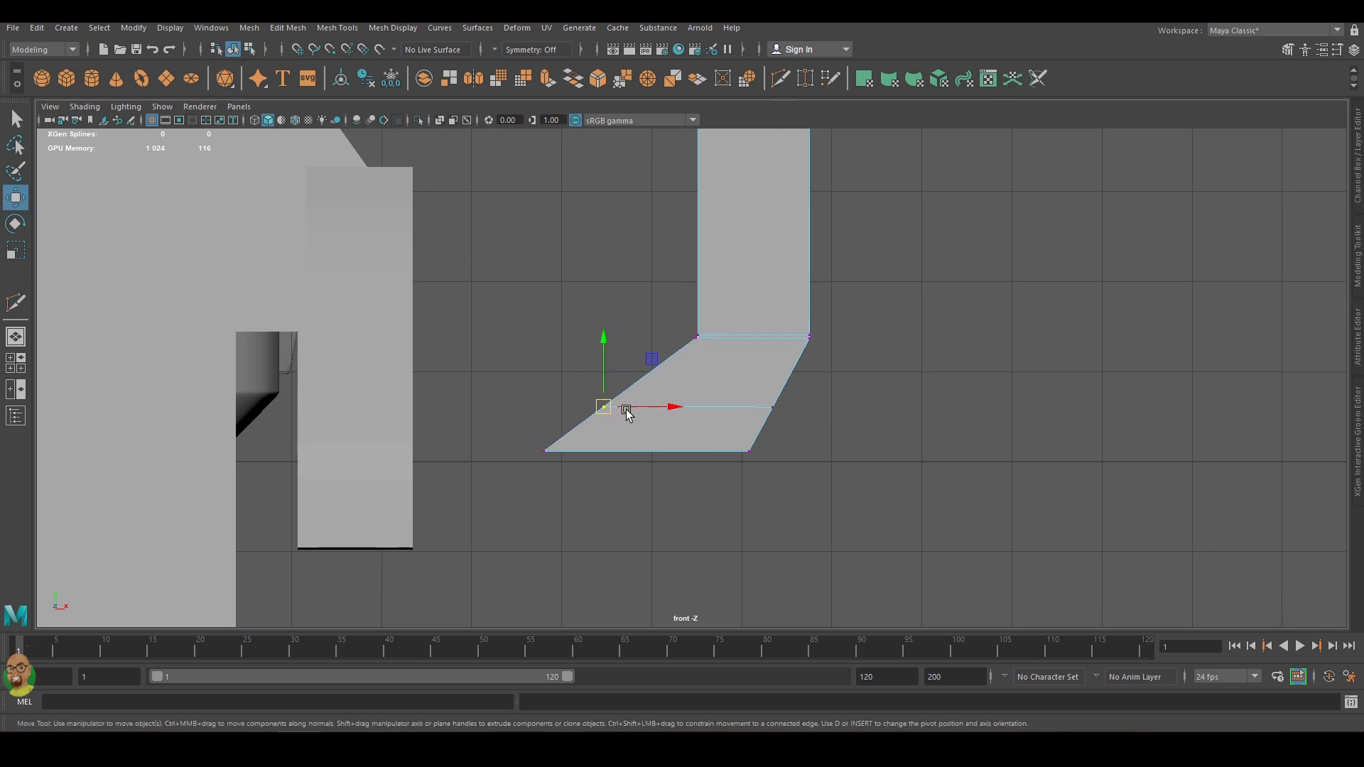
{"action": "left_click_drag", "start_coordinate": [621, 406], "coordinate": [561, 406]}
{"action": "left_click", "coordinate": [783, 408]}
Cut a second edge loop above the foot and shift its left vertex right to slope the joint.
{"action": "right_click_drag", "start_coordinate": [670, 374], "coordinate": [670, 348], "text": "shift"}
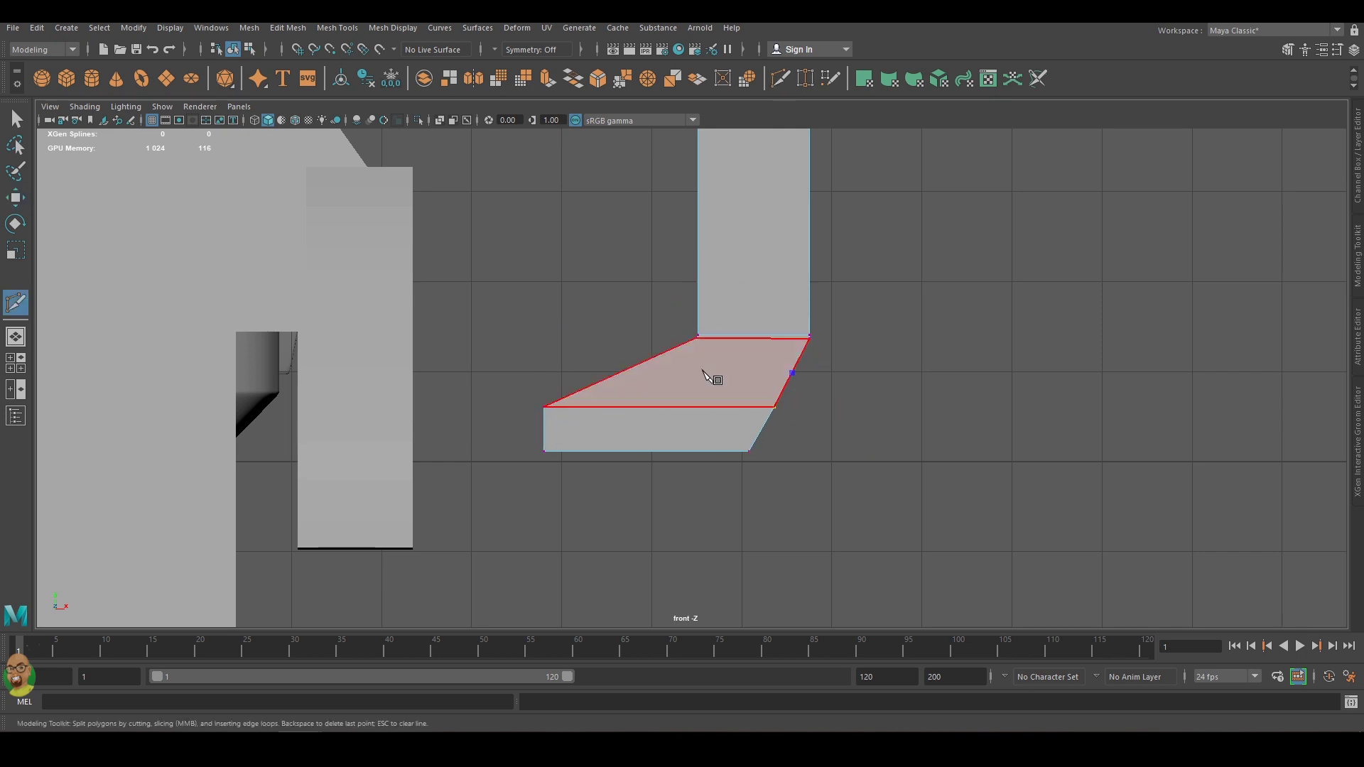
{"action": "left_click", "coordinate": [710, 375]}
{"action": "key", "text": "w"}
{"action": "left_click", "coordinate": [607, 378]}
{"action": "left_click_drag", "start_coordinate": [658, 380], "coordinate": [721, 382]}
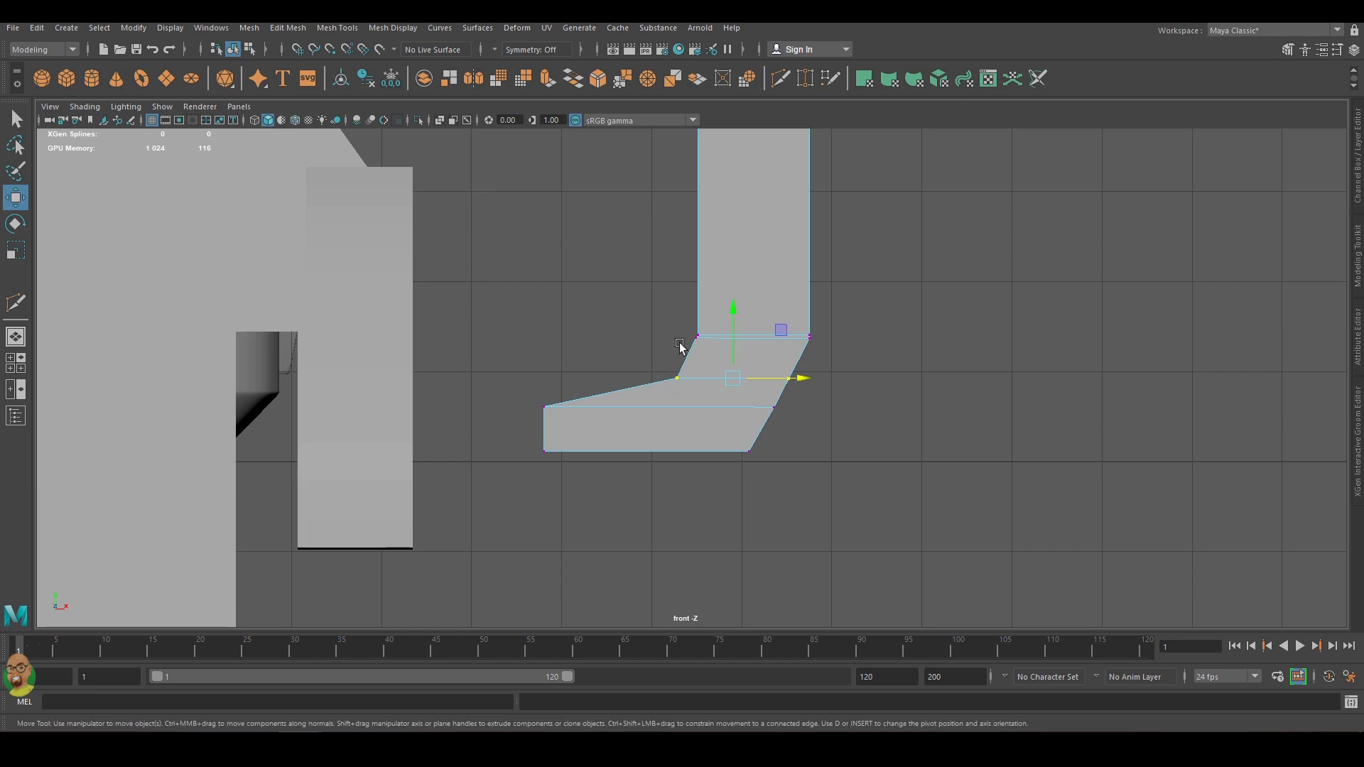
{"action": "left_click", "coordinate": [679, 346]}
{"action": "scroll", "coordinate": [910, 372], "scroll_direction": "down", "scroll_amount": 5}
{"action": "key", "text": "F8"}
{"action": "scroll", "coordinate": [840, 366], "scroll_direction": "down", "scroll_amount": 5}
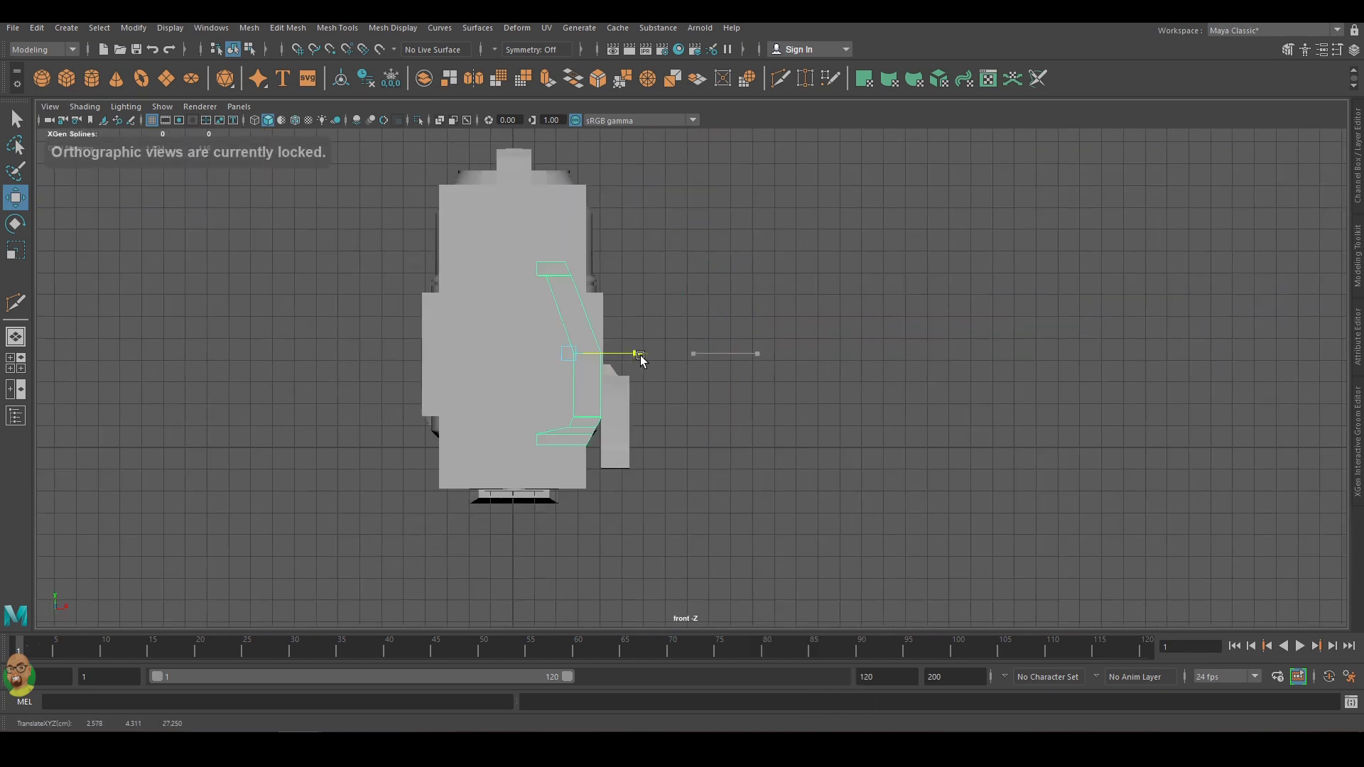
Create a new cube and place it against the body's side, centered on the X axis.
{"action": "key", "text": "space"}
{"action": "left_click_drag", "start_coordinate": [393, 480], "coordinate": [426, 533]}
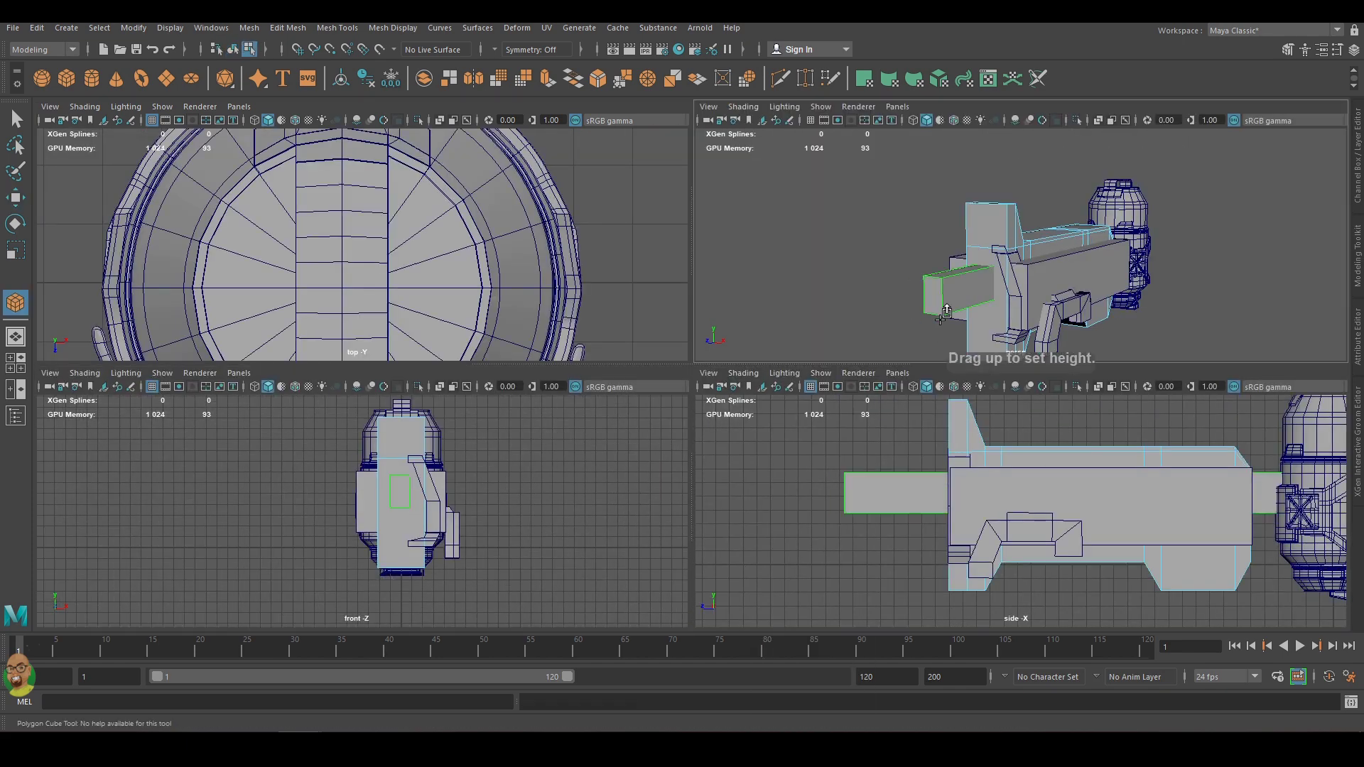
{"action": "key", "text": "w"}
{"action": "mouse_move", "coordinate": [776, 495]}
{"action": "left_mouse_down"}
{"action": "mouse_move", "coordinate": [896, 493]}
{"action": "mouse_move", "coordinate": [855, 497]}
{"action": "left_mouse_up"}
{"action": "key", "text": "r"}
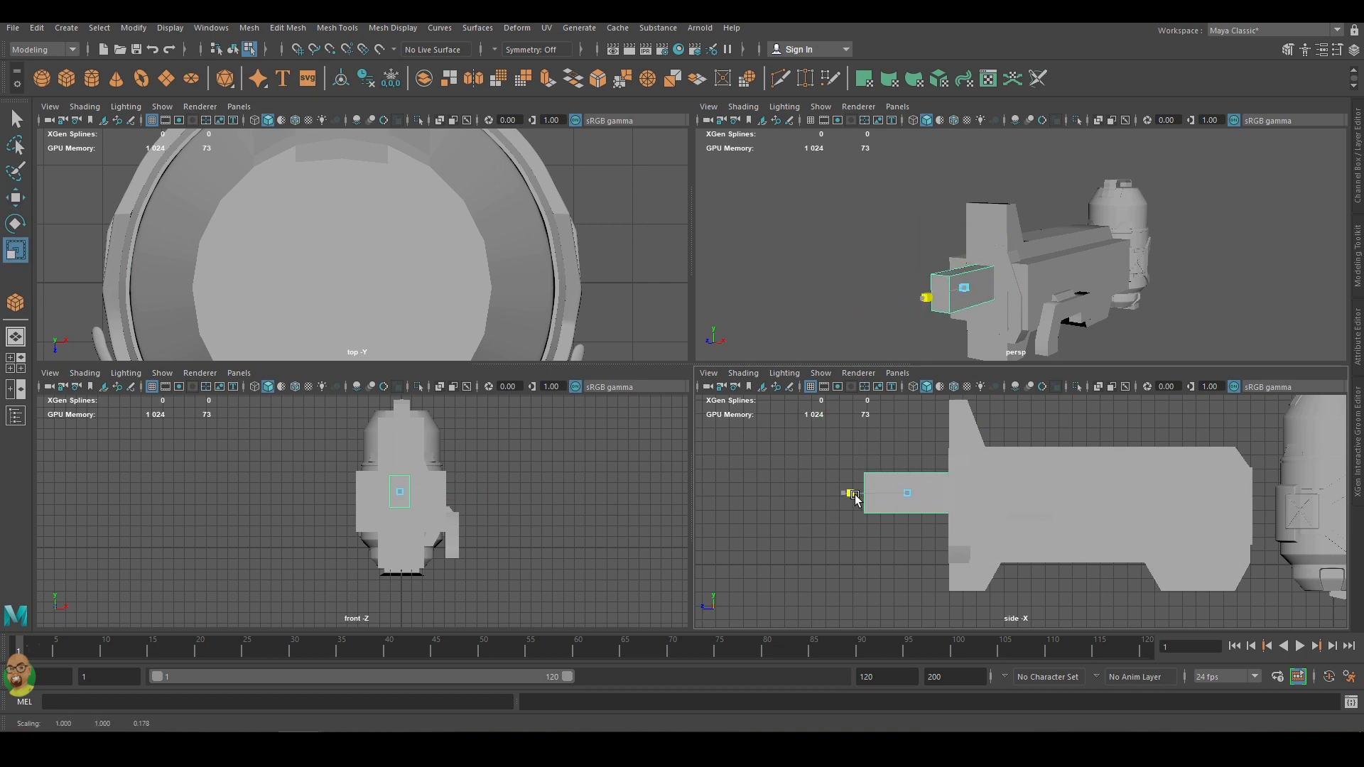
{"action": "key", "text": "space"}
{"action": "left_click", "coordinate": [1353, 49]}
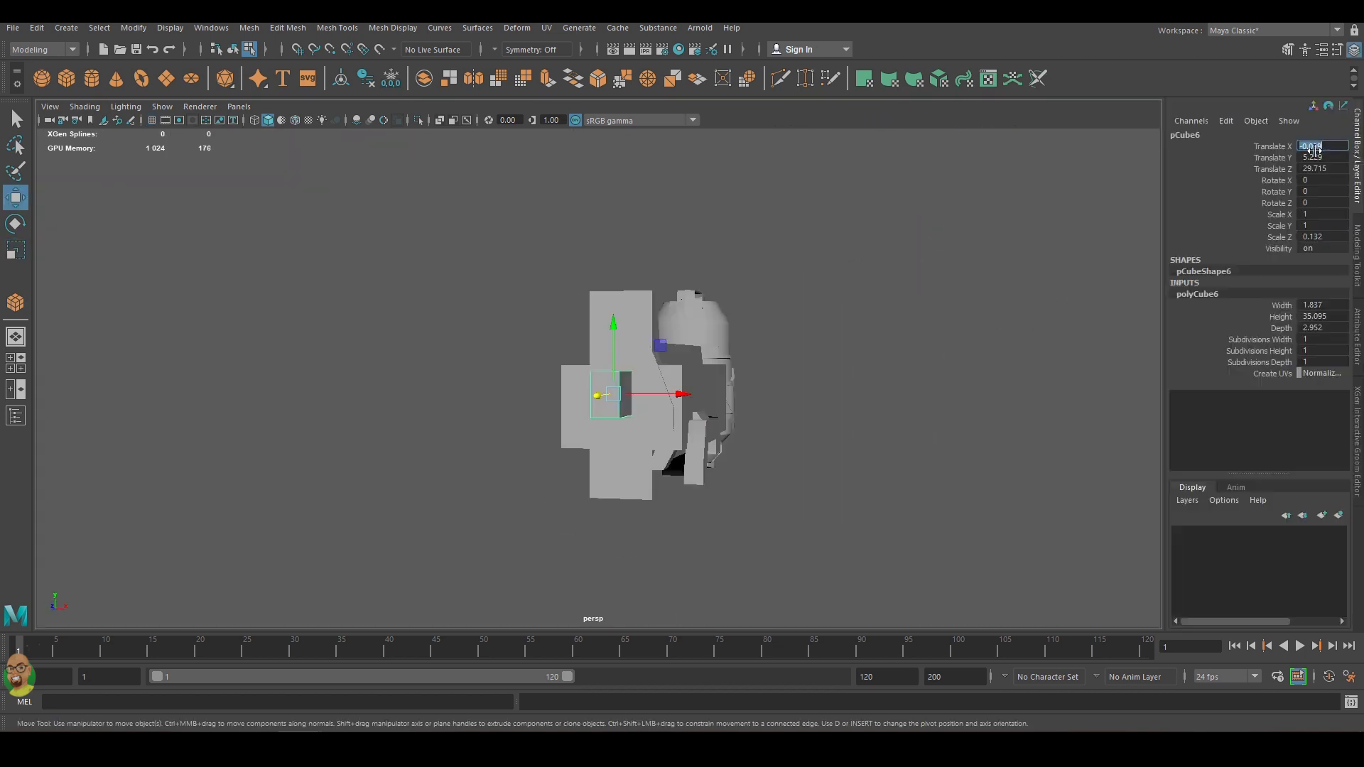
{"action": "mouse_move", "coordinate": [807, 396]}
{"action": "left_mouse_down", "text": "alt"}
{"action": "mouse_move", "coordinate": [838, 322]}
{"action": "mouse_move", "coordinate": [707, 378]}
{"action": "mouse_move", "coordinate": [652, 365]}
{"action": "left_mouse_up", "text": "alt"}
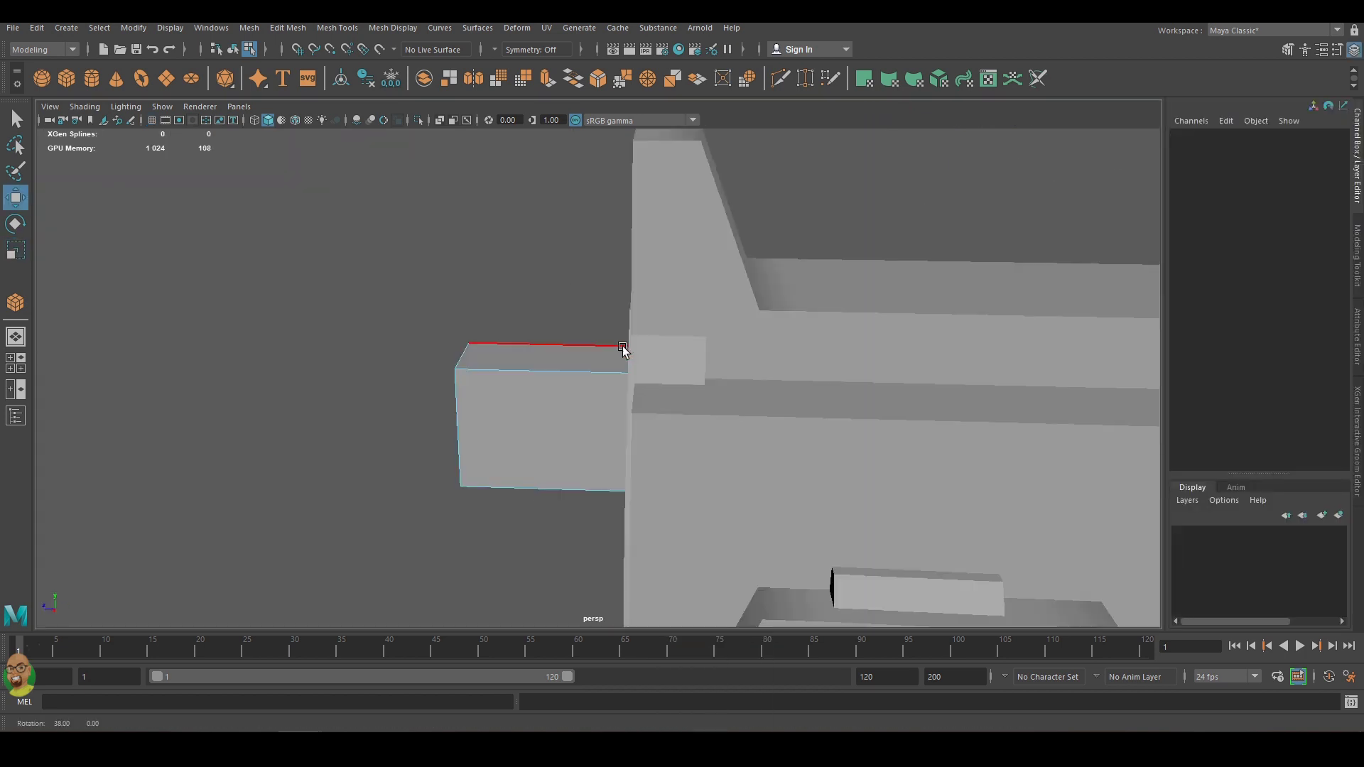
Bevel the new box's edges.
{"action": "key", "text": "ctrl+b"}
{"action": "scroll", "coordinate": [811, 387], "scroll_direction": "up", "scroll_amount": 3}
{"action": "left_click_drag", "start_coordinate": [538, 341], "coordinate": [718, 374], "text": "alt"}
{"action": "right_click_drag", "start_coordinate": [718, 374], "coordinate": [779, 365]}
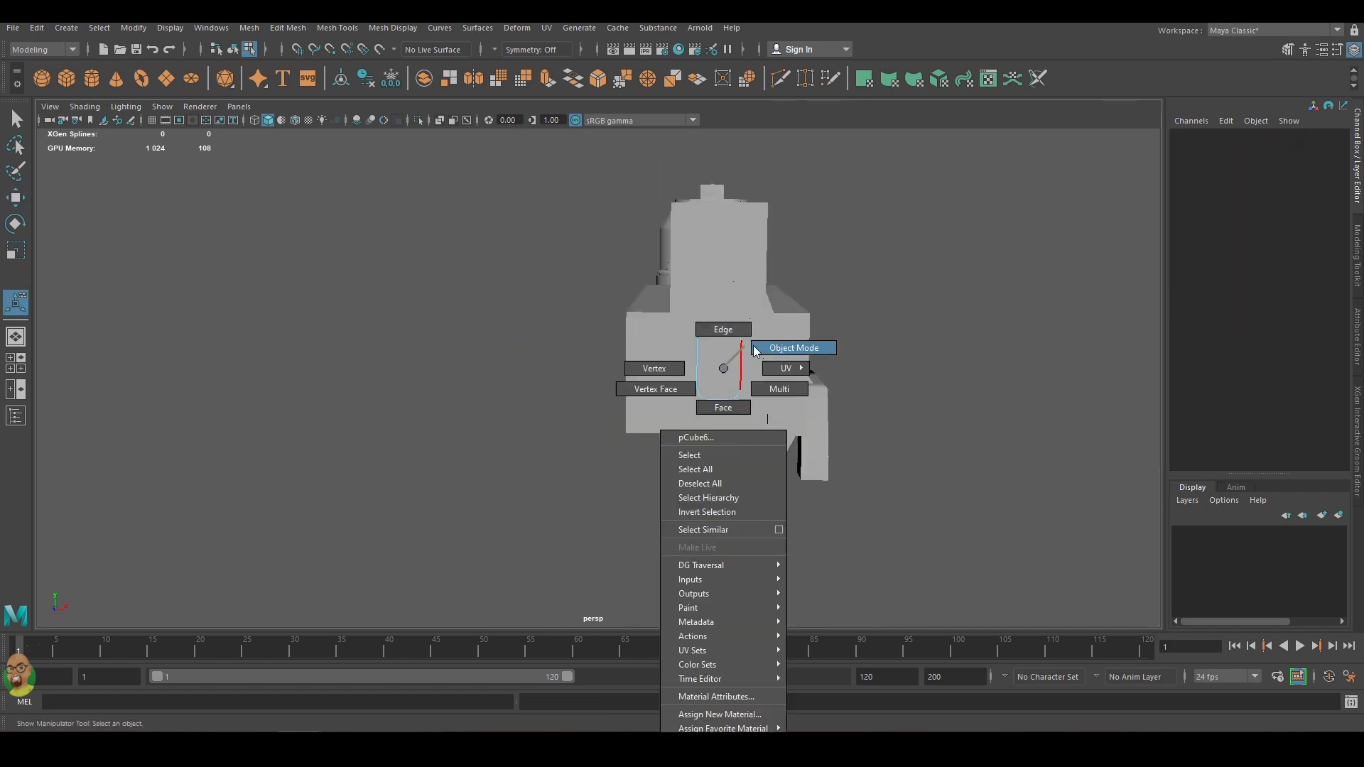
{"action": "key", "text": "r"}
{"action": "left_click_drag", "start_coordinate": [759, 365], "coordinate": [779, 289], "text": "alt"}
Extrude the box's end face twice and push the inner face inward into a recess.
{"action": "right_click", "coordinate": [706, 395]}
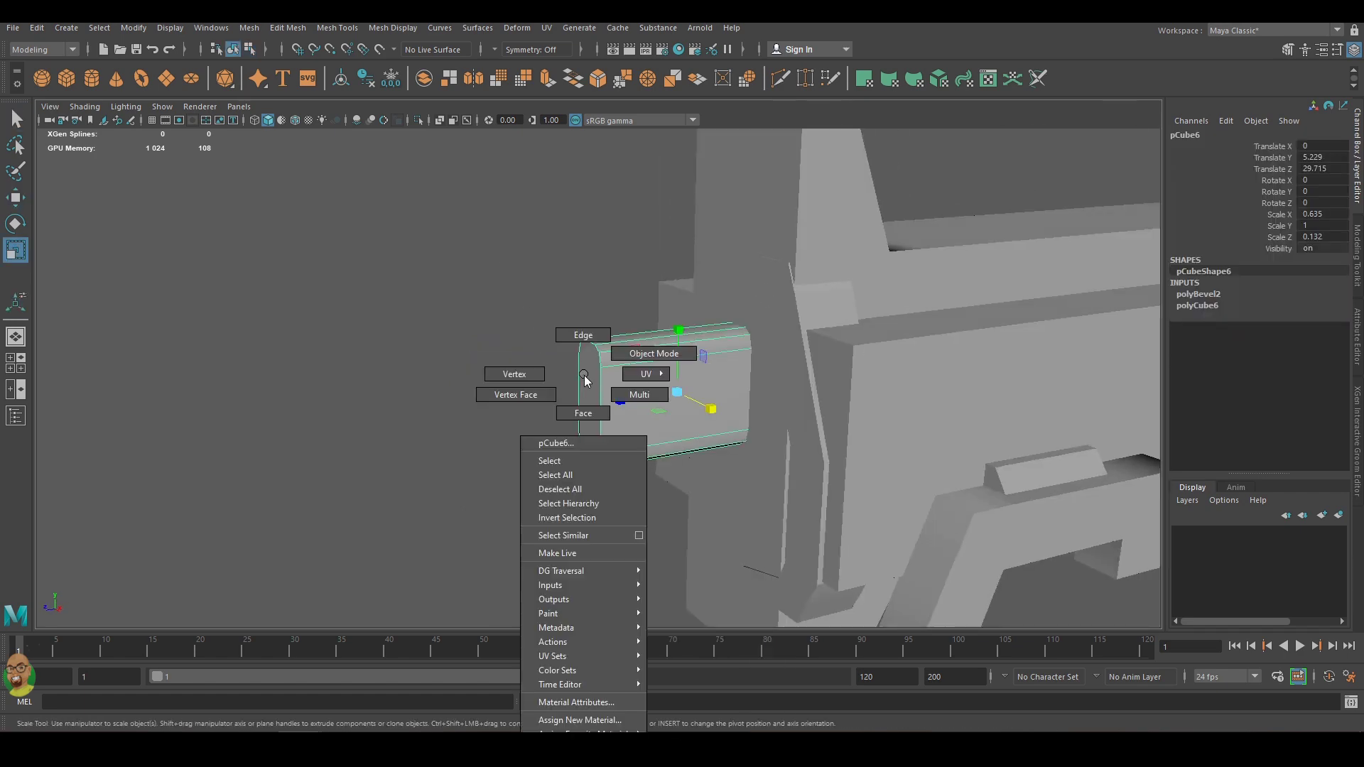
{"action": "key", "text": "Escape"}
{"action": "key", "text": "ctrl+e"}
{"action": "left_click_drag", "start_coordinate": [590, 402], "coordinate": [594, 398]}
{"action": "left_click_drag", "start_coordinate": [594, 397], "coordinate": [726, 316], "text": "alt"}
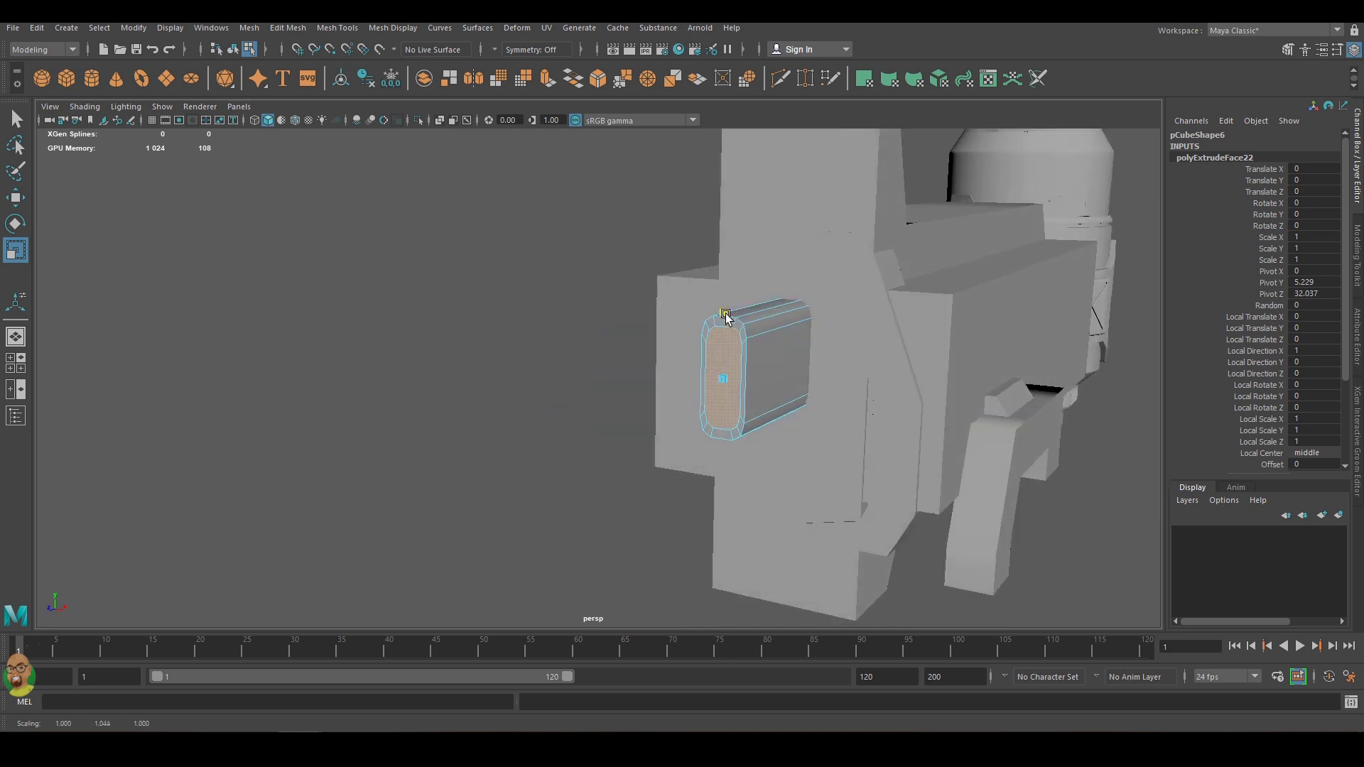
{"action": "key", "text": "w"}
{"action": "key", "text": "ctrl+e"}
{"action": "key", "text": "ctrl+e"}
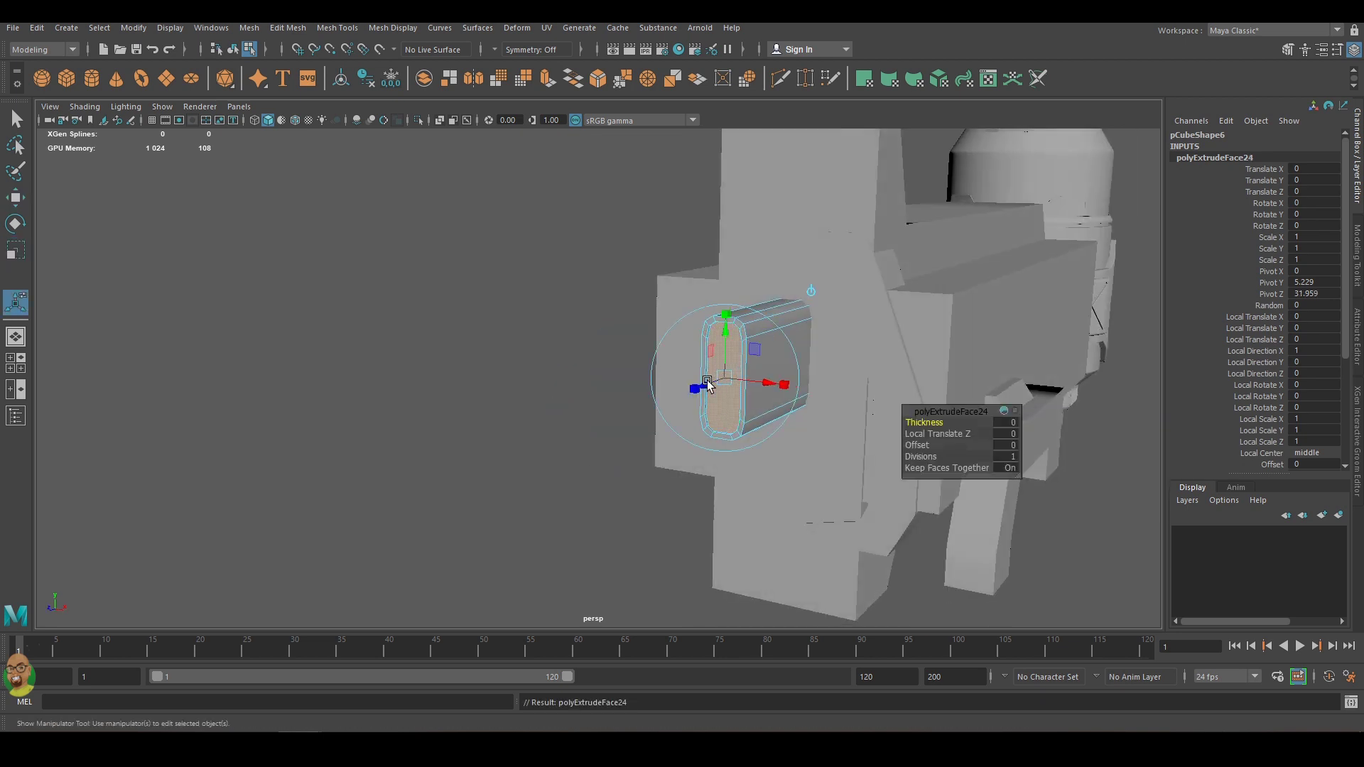
{"action": "left_click_drag", "start_coordinate": [731, 377], "coordinate": [770, 398]}
{"action": "mouse_move", "coordinate": [645, 390]}
{"action": "left_mouse_down", "text": "alt"}
{"action": "mouse_move", "coordinate": [548, 384]}
{"action": "mouse_move", "coordinate": [554, 318]}
{"action": "mouse_move", "coordinate": [597, 240]}
{"action": "mouse_move", "coordinate": [583, 213]}
{"action": "left_mouse_up", "text": "alt"}
Turn on Object Y symmetry and commit mirrored cut lines across the box.
{"action": "left_click", "coordinate": [536, 50]}
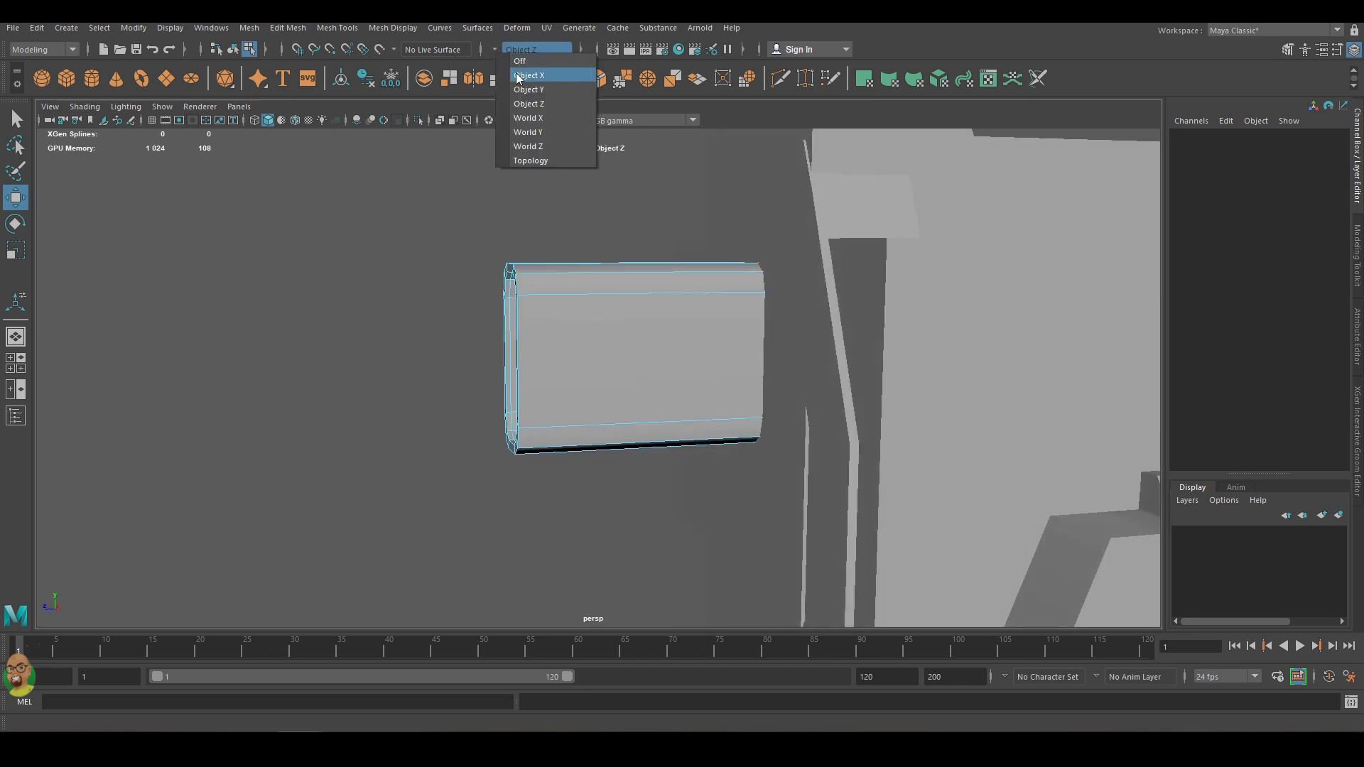
{"action": "left_click", "coordinate": [529, 128]}
{"action": "mouse_move", "coordinate": [599, 261]}
{"action": "left_mouse_down", "text": "alt"}
{"action": "mouse_move", "coordinate": [572, 241]}
{"action": "mouse_move", "coordinate": [625, 244]}
{"action": "left_mouse_up", "text": "alt"}
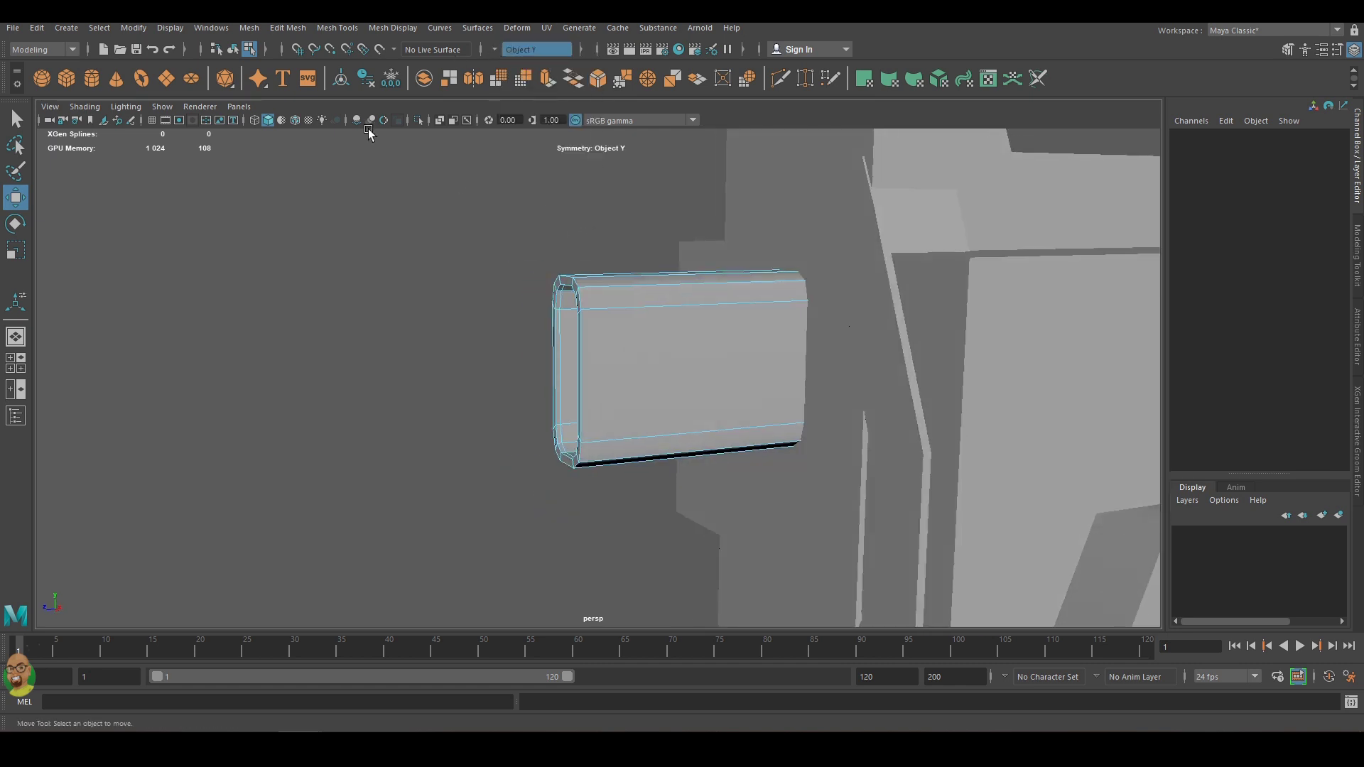
{"action": "key", "text": "Return"}
{"action": "mouse_move", "coordinate": [583, 328]}
{"action": "left_mouse_down", "text": "alt"}
{"action": "mouse_move", "coordinate": [610, 345]}
{"action": "mouse_move", "coordinate": [847, 346]}
{"action": "mouse_move", "coordinate": [664, 314]}
{"action": "left_mouse_up", "text": "alt"}
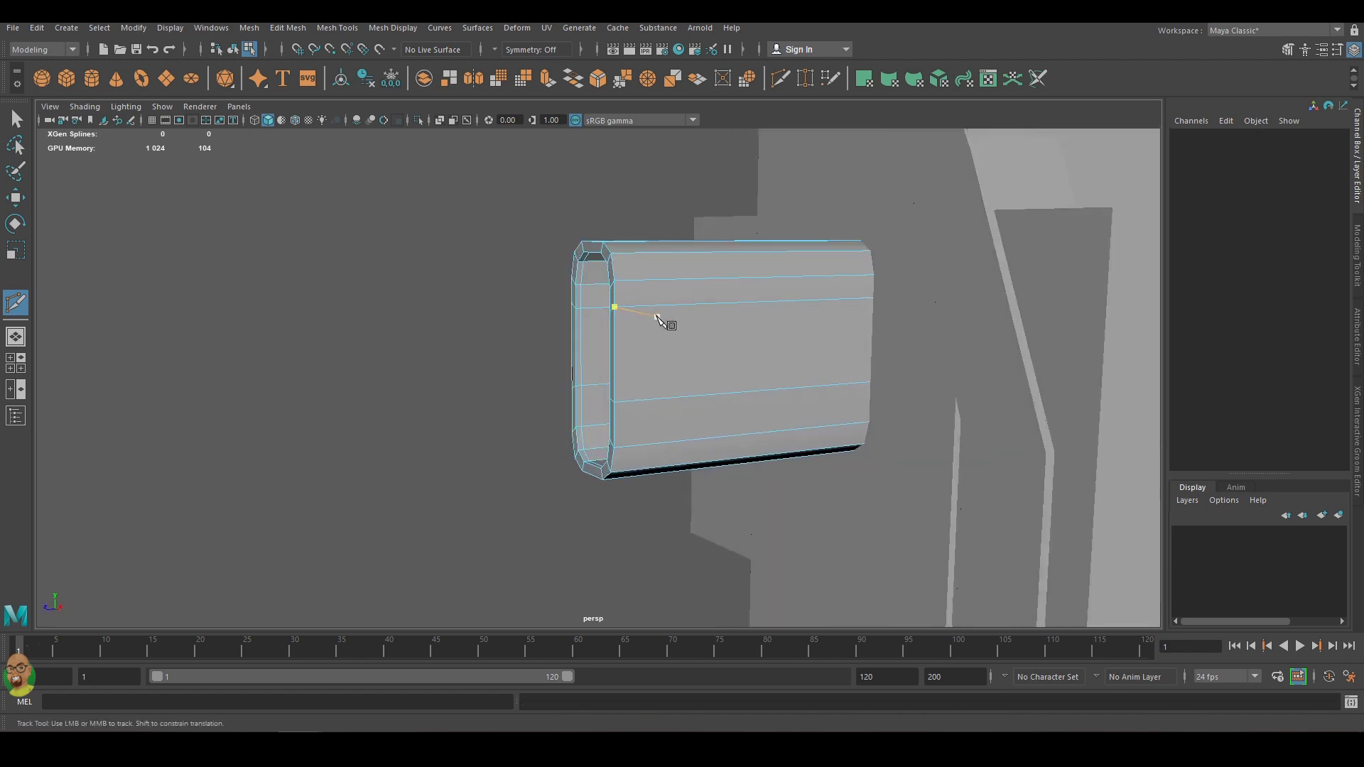
Switch symmetry to Object Z and back to Object Y, then slice a vertical cut through the box.
{"action": "left_click", "coordinate": [532, 49]}
{"action": "left_click", "coordinate": [526, 108]}
{"action": "scroll", "coordinate": [635, 334], "scroll_direction": "up", "scroll_amount": 2}
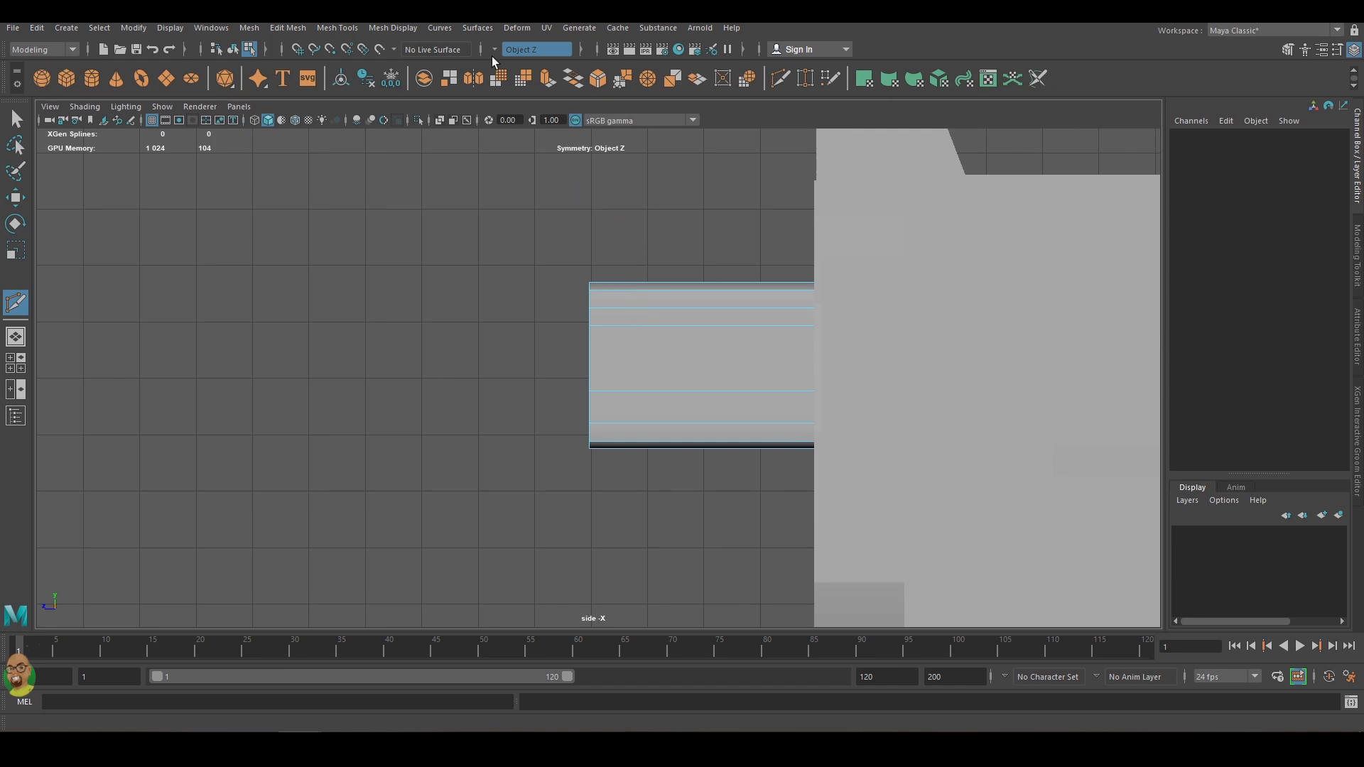
{"action": "left_click", "coordinate": [526, 49]}
{"action": "left_click", "coordinate": [530, 95]}
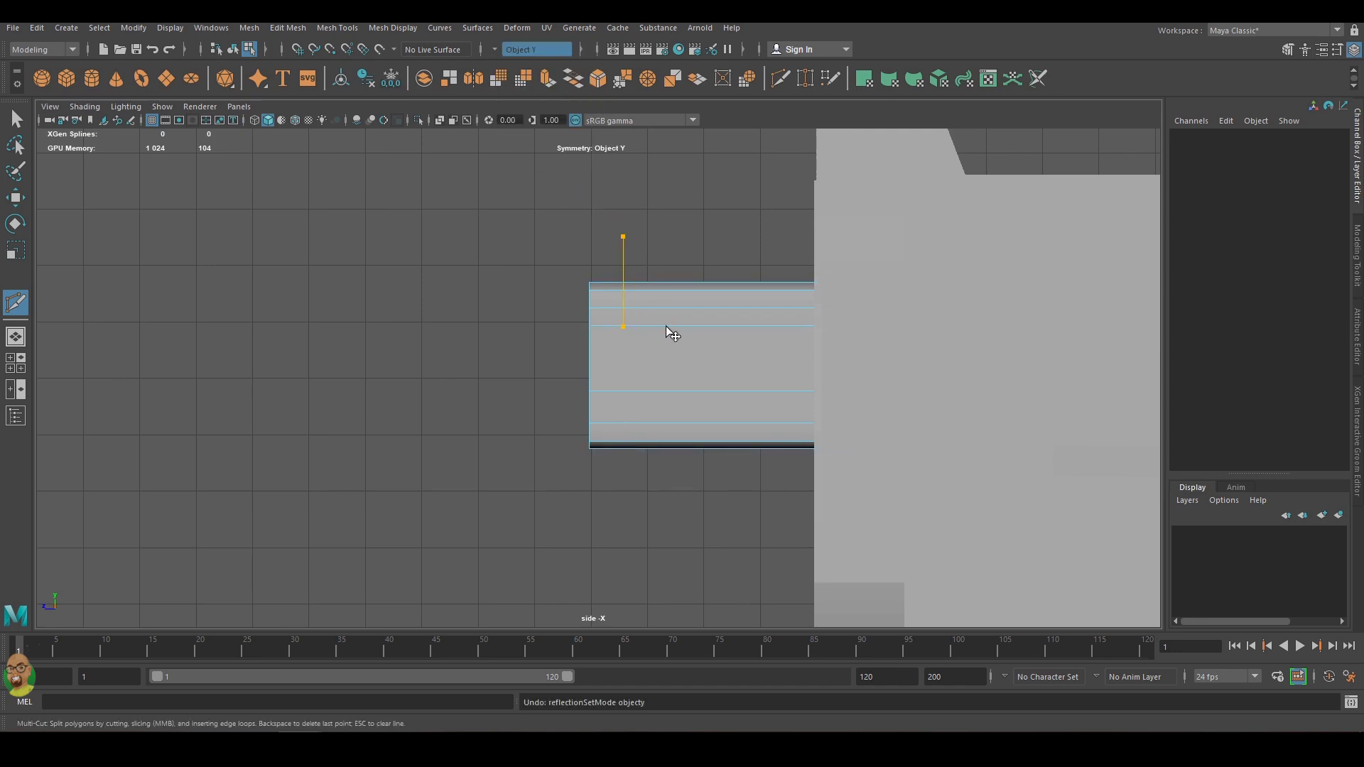
{"action": "key", "text": "Return"}
{"action": "left_click_drag", "start_coordinate": [667, 228], "coordinate": [668, 340]}
{"action": "key", "text": "w"}
{"action": "key", "text": "space"}
{"action": "key", "text": "space"}
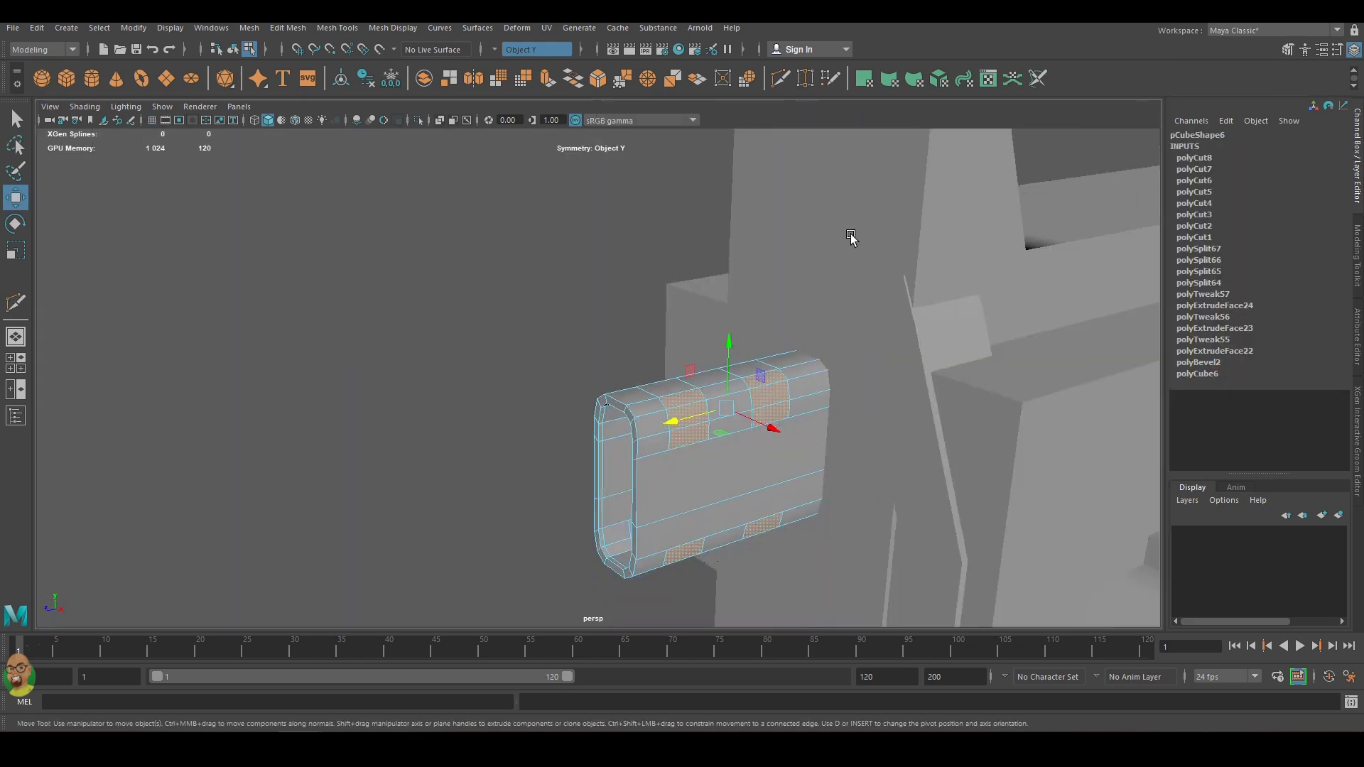
Add slice lines across the side box's top and reposition them.
{"action": "mouse_move", "coordinate": [850, 237]}
{"action": "left_mouse_down", "text": "alt"}
{"action": "mouse_move", "coordinate": [974, 386]}
{"action": "mouse_move", "coordinate": [852, 305]}
{"action": "mouse_move", "coordinate": [794, 298]}
{"action": "mouse_move", "coordinate": [764, 334]}
{"action": "left_mouse_up", "text": "alt"}
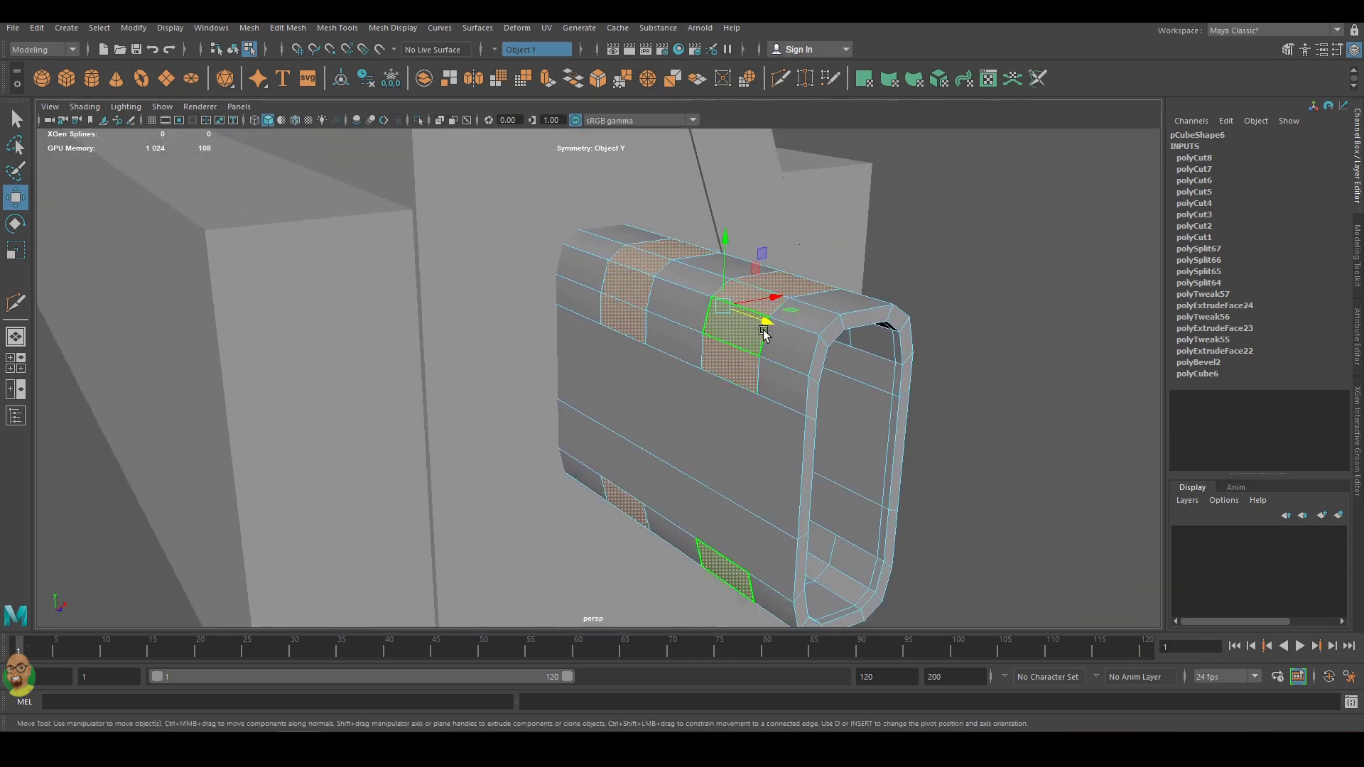
{"action": "left_click", "coordinate": [926, 329]}
{"action": "right_click_drag", "start_coordinate": [731, 356], "coordinate": [731, 312], "text": "shift"}
{"action": "left_click_drag", "start_coordinate": [529, 288], "coordinate": [757, 387]}
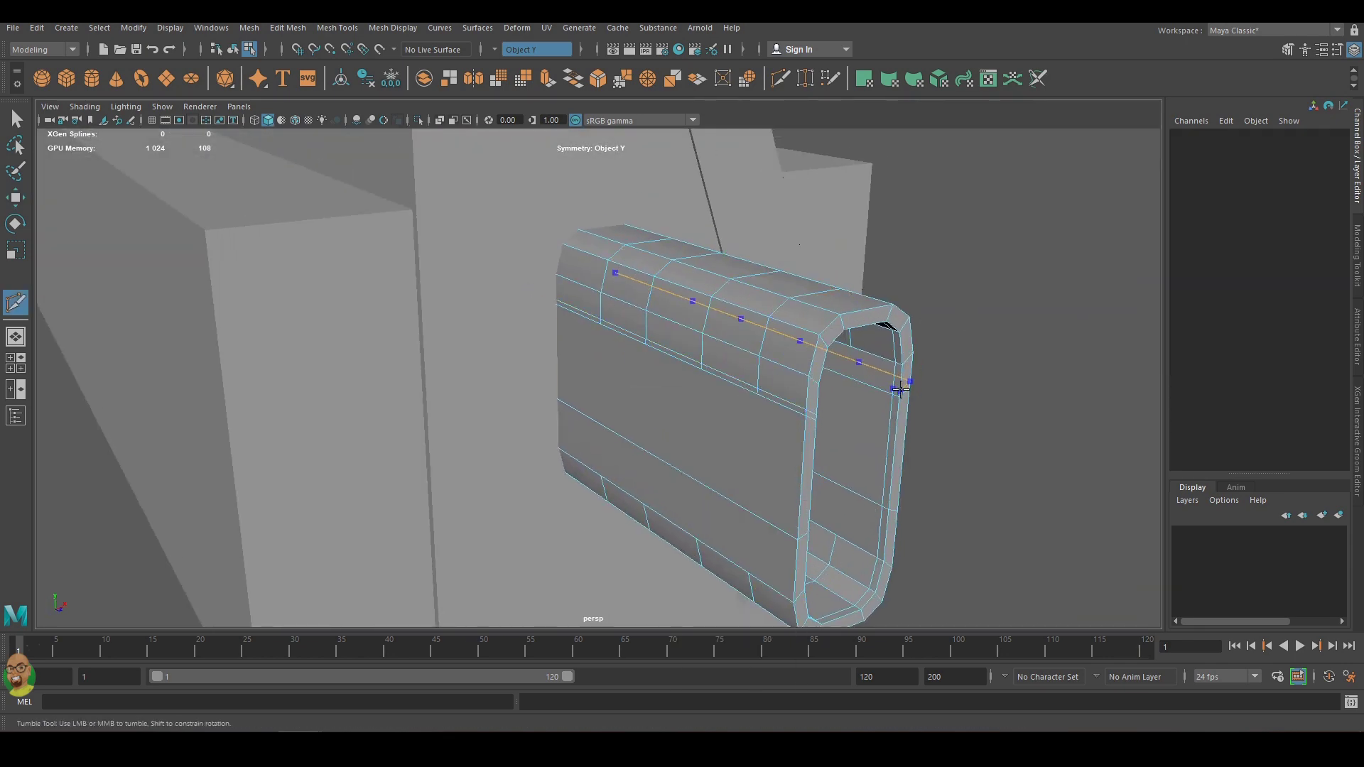
{"action": "left_click_drag", "start_coordinate": [613, 418], "coordinate": [882, 565]}
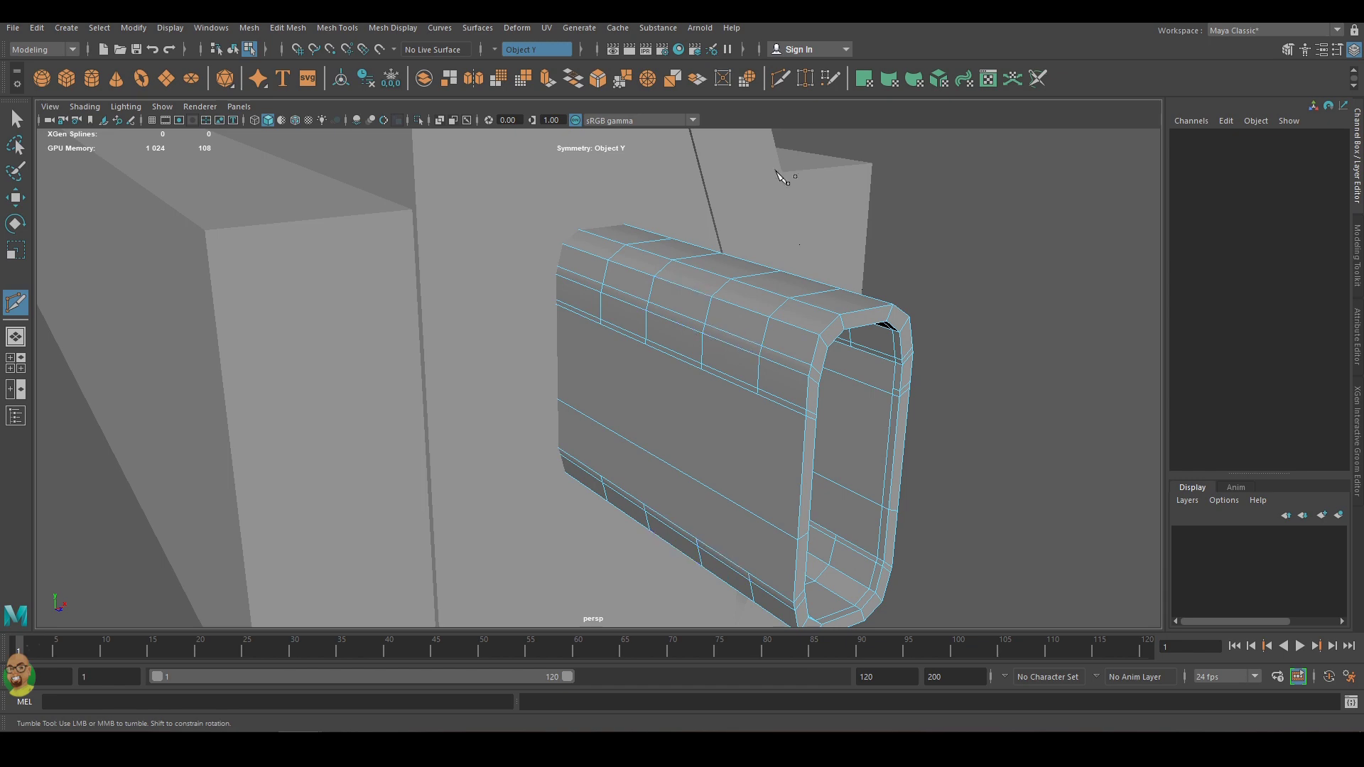
{"action": "left_click_drag", "start_coordinate": [811, 345], "coordinate": [696, 522], "text": "alt"}
Select a vertex on the panel row in side view and frame it.
{"action": "left_click", "coordinate": [667, 441]}
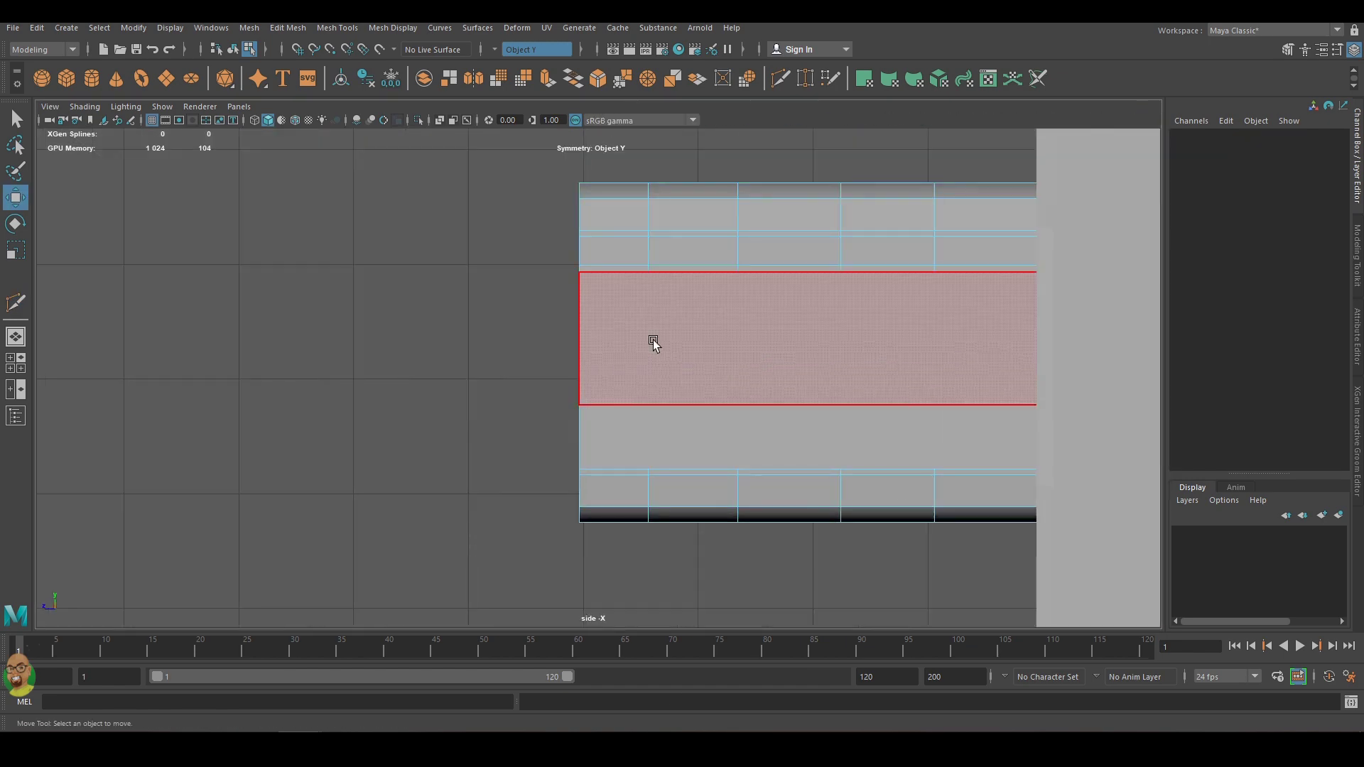
{"action": "right_click_drag", "start_coordinate": [652, 339], "coordinate": [594, 267]}
{"action": "left_click", "coordinate": [618, 265]}
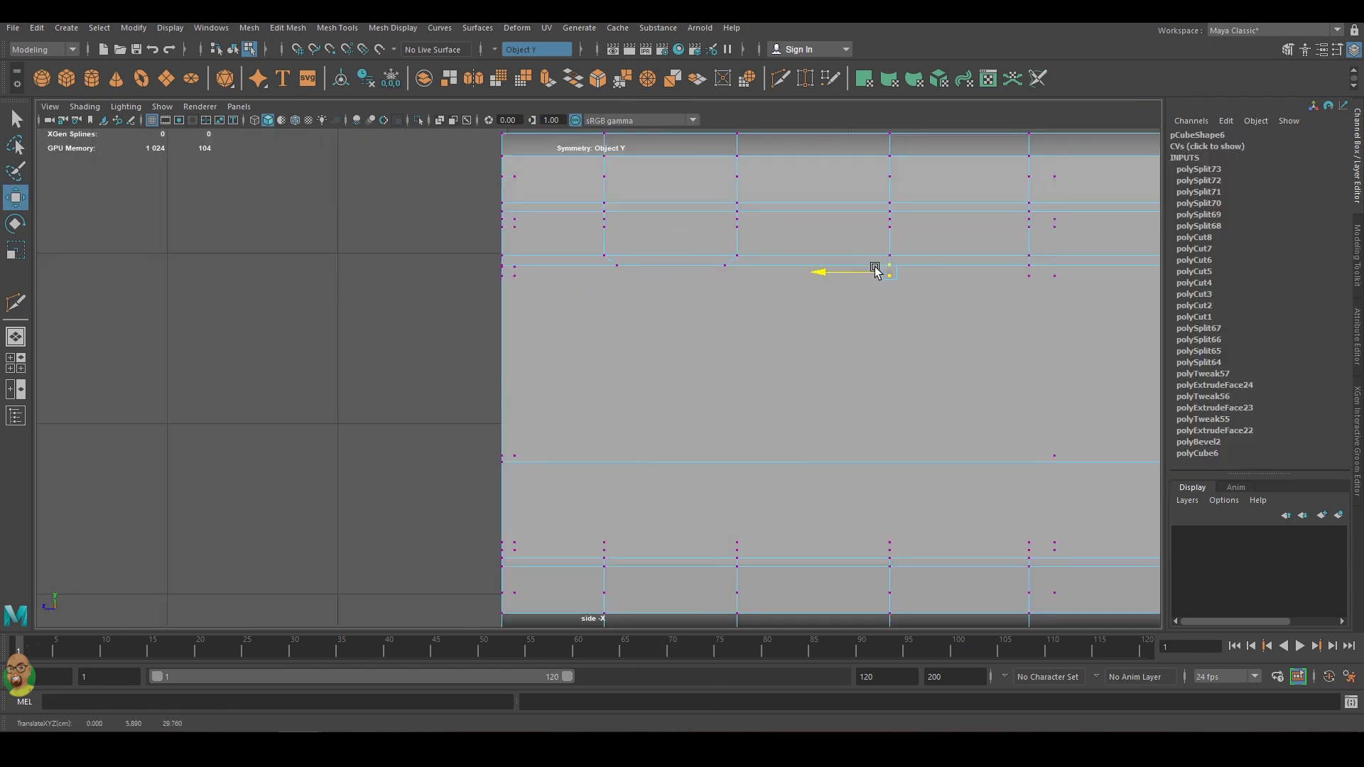
{"action": "scroll", "coordinate": [640, 256], "scroll_direction": "down", "scroll_amount": 5}
{"action": "scroll", "coordinate": [670, 280], "scroll_direction": "up", "scroll_amount": 3}
{"action": "scroll", "coordinate": [815, 366], "scroll_direction": "up", "scroll_amount": 2}
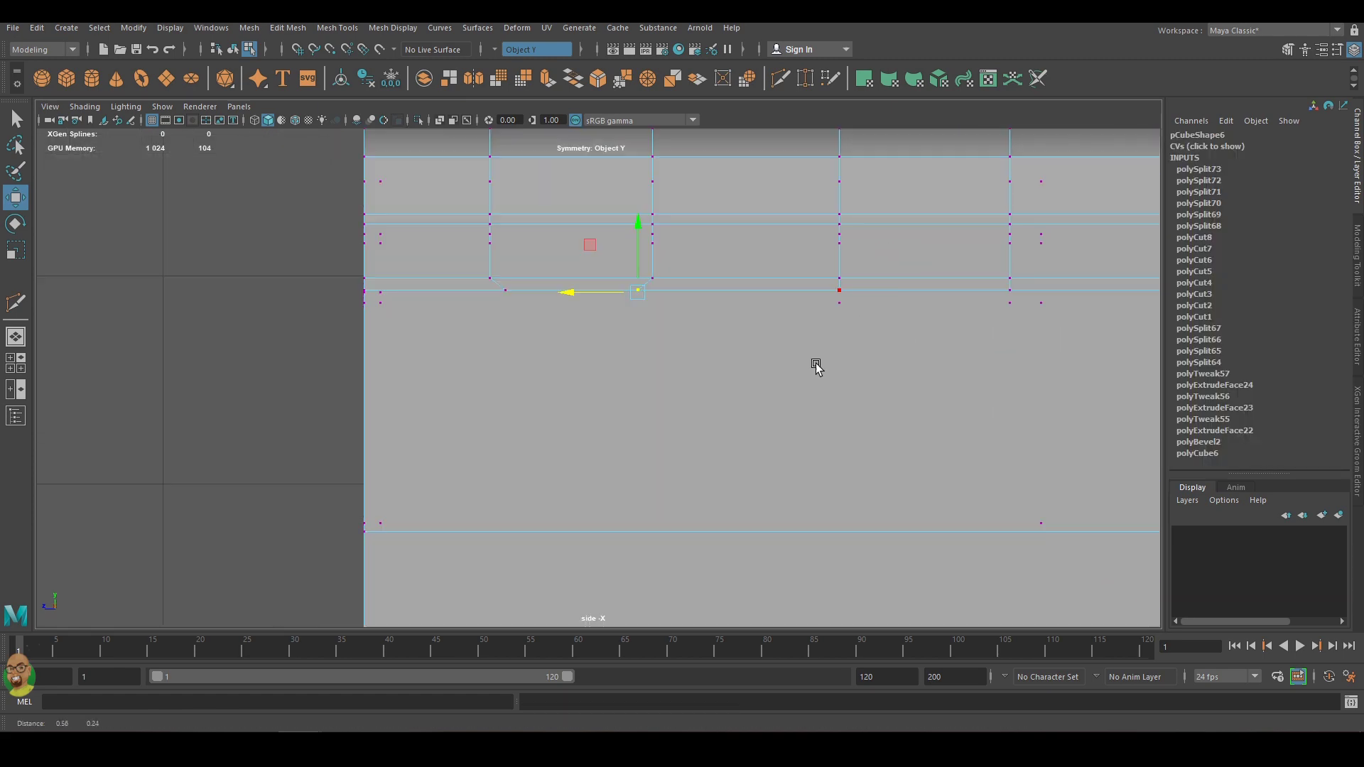
{"action": "scroll", "coordinate": [781, 298], "scroll_direction": "down", "scroll_amount": 3}
{"action": "key", "text": "space"}
{"action": "key", "text": "f"}
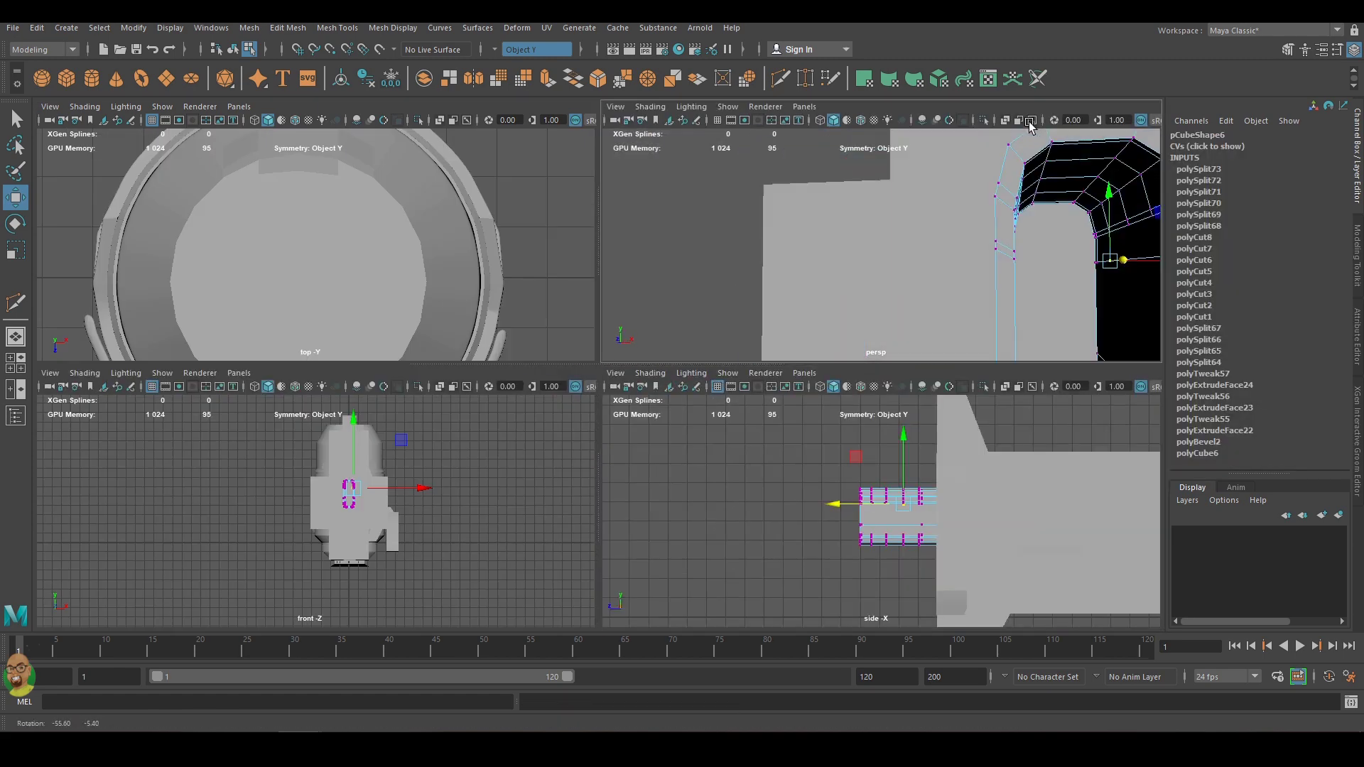
{"action": "key", "text": "space"}
{"action": "scroll", "coordinate": [827, 309], "scroll_direction": "up", "scroll_amount": 5}
Undo the last several vertex moves.
{"action": "key", "text": "ctrl+z"}
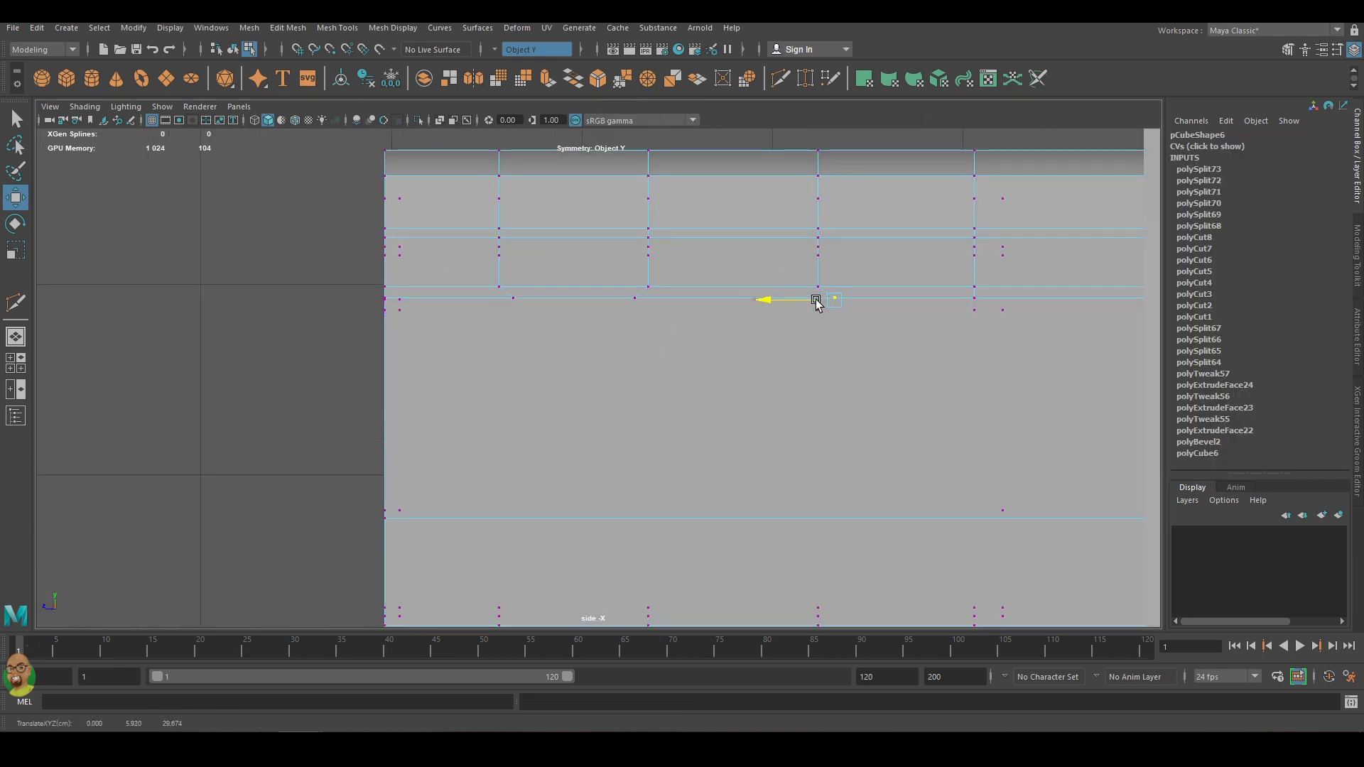
{"action": "scroll", "coordinate": [542, 525], "scroll_direction": "up", "scroll_amount": 1}
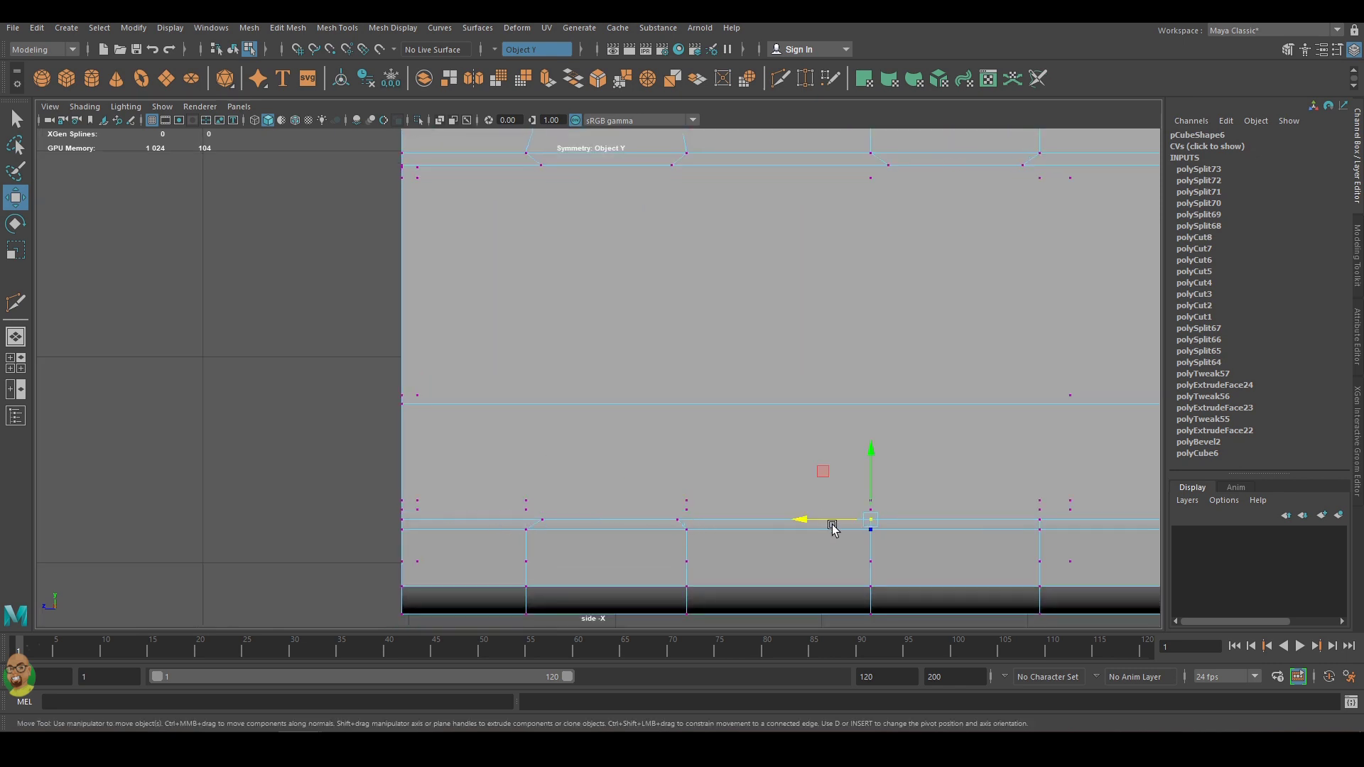
{"action": "scroll", "coordinate": [607, 341], "scroll_direction": "down", "scroll_amount": 5}
{"action": "scroll", "coordinate": [625, 371], "scroll_direction": "up", "scroll_amount": 2}
{"action": "key", "text": "ctrl+z"}
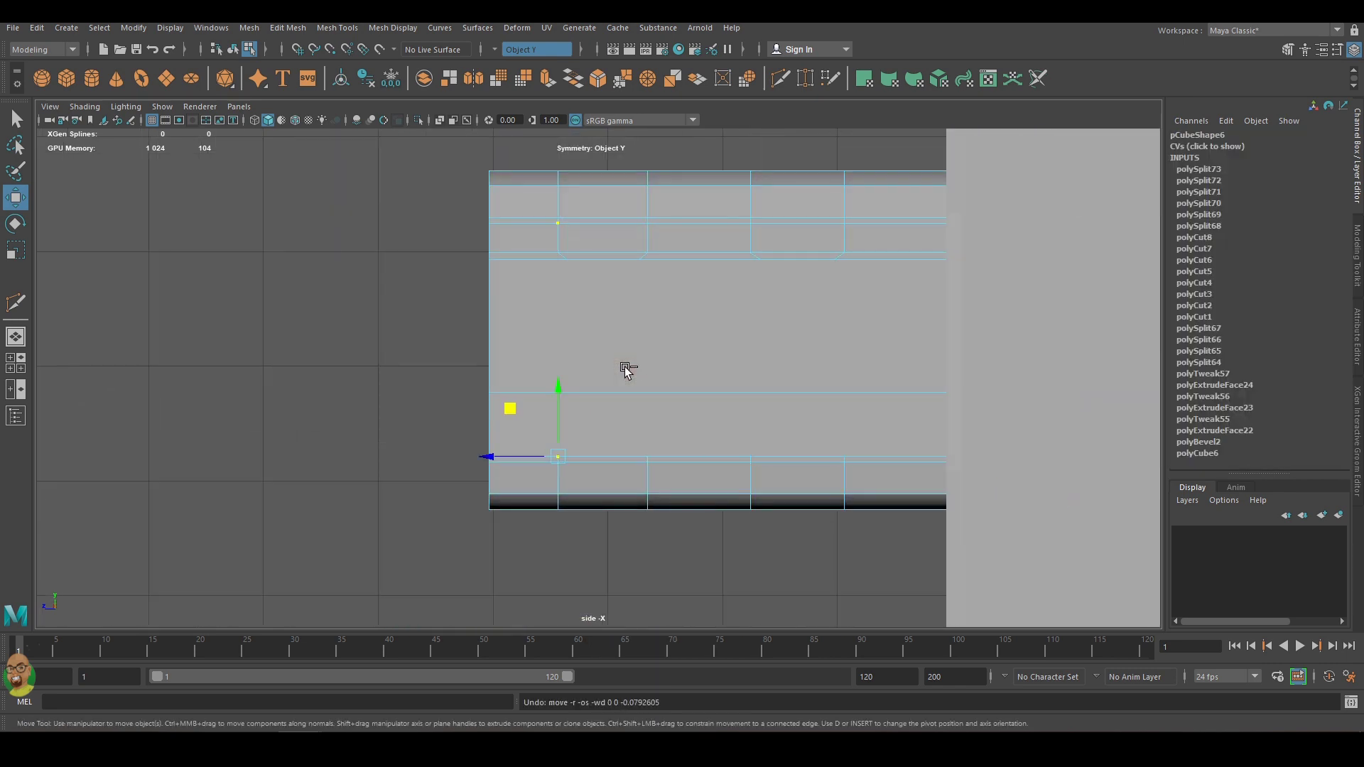
{"action": "key", "text": "ctrl+z"}
{"action": "scroll", "coordinate": [625, 369], "scroll_direction": "down", "scroll_amount": 3}
{"action": "scroll", "coordinate": [814, 424], "scroll_direction": "up", "scroll_amount": 4}
{"action": "key", "text": "ctrl+z"}
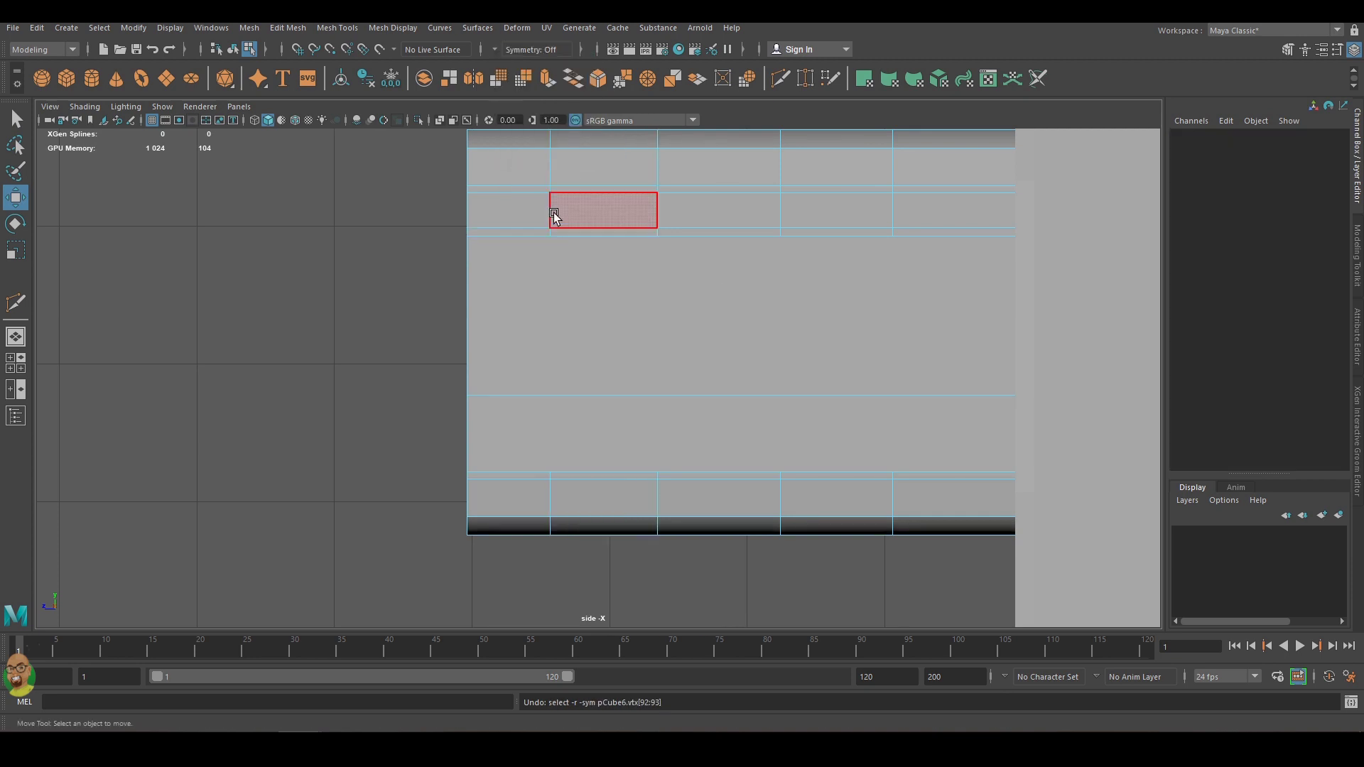
{"action": "scroll", "coordinate": [554, 213], "scroll_direction": "up", "scroll_amount": 3}
Slide the corner and neighbouring vertices along the row to respace the panels.
{"action": "right_click_drag", "start_coordinate": [544, 217], "coordinate": [717, 230]}
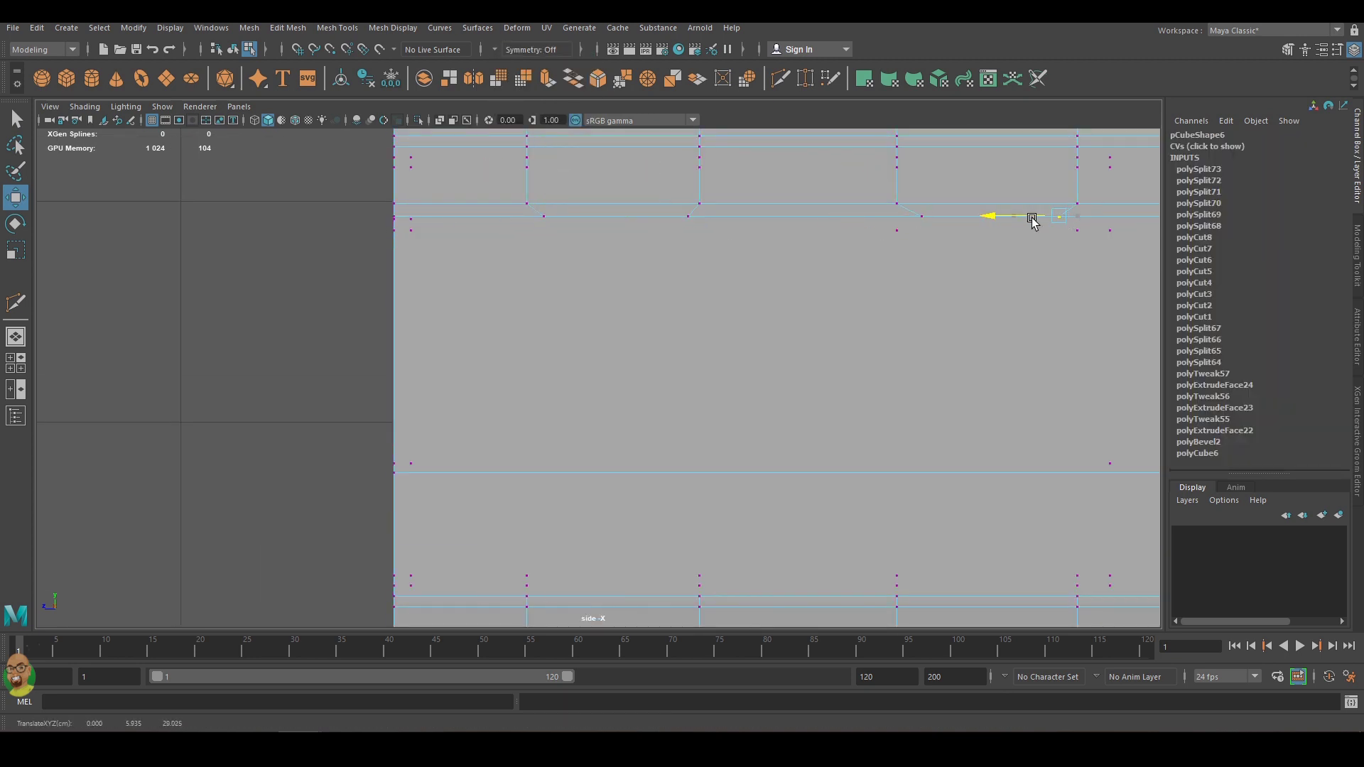
{"action": "middle_click_drag", "start_coordinate": [1032, 221], "coordinate": [500, 465], "text": "alt"}
{"action": "left_click_drag", "start_coordinate": [865, 469], "coordinate": [882, 469]}
{"action": "mouse_move", "coordinate": [1047, 466]}
{"action": "left_mouse_down"}
{"action": "mouse_move", "coordinate": [798, 365]}
{"action": "mouse_move", "coordinate": [837, 386]}
{"action": "left_mouse_up"}
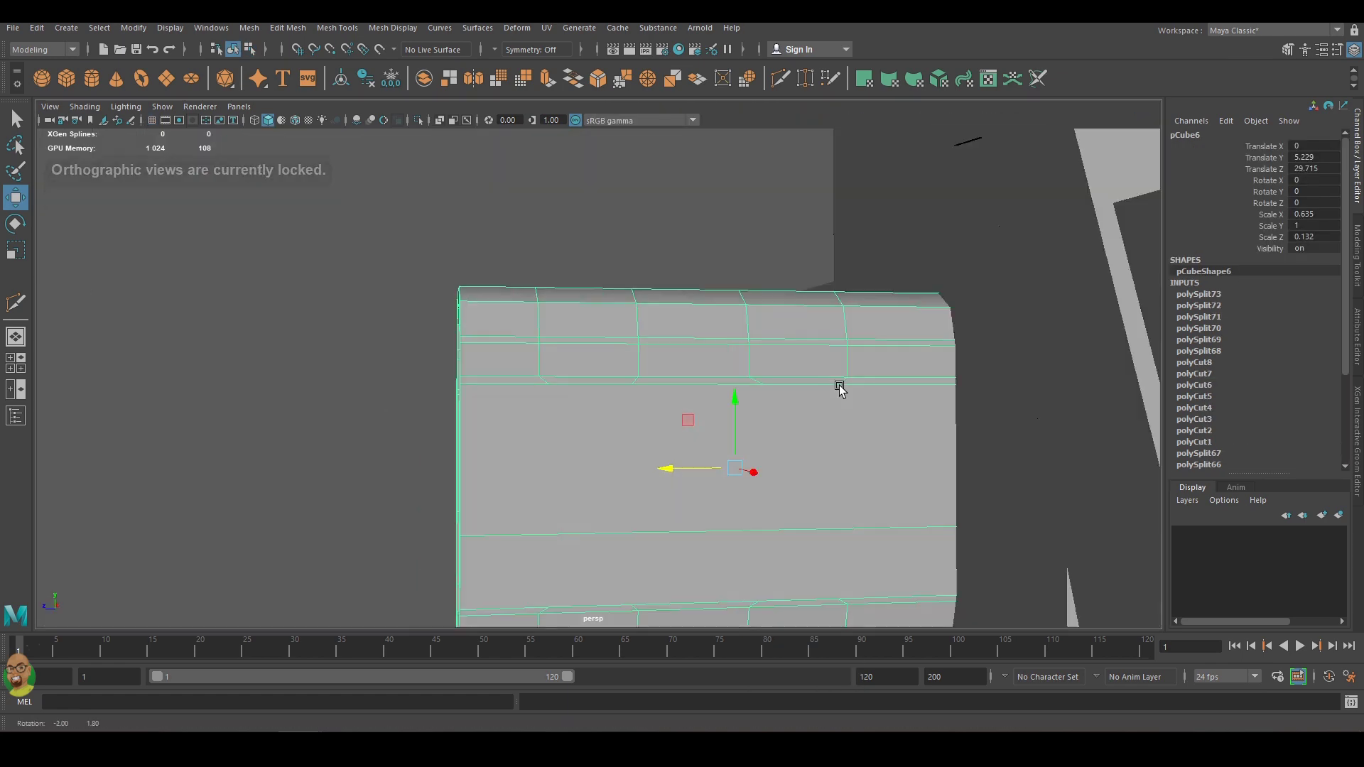
Orbit around the side box to inspect the respaced panels in perspective and side views.
{"action": "left_click", "coordinate": [731, 429]}
{"action": "mouse_move", "coordinate": [730, 429]}
{"action": "left_mouse_down", "text": "alt"}
{"action": "mouse_move", "coordinate": [1026, 402]}
{"action": "mouse_move", "coordinate": [761, 417]}
{"action": "mouse_move", "coordinate": [736, 402]}
{"action": "mouse_move", "coordinate": [743, 390]}
{"action": "left_mouse_up", "text": "alt"}
{"action": "right_click_drag", "start_coordinate": [743, 389], "coordinate": [993, 387], "text": "alt"}
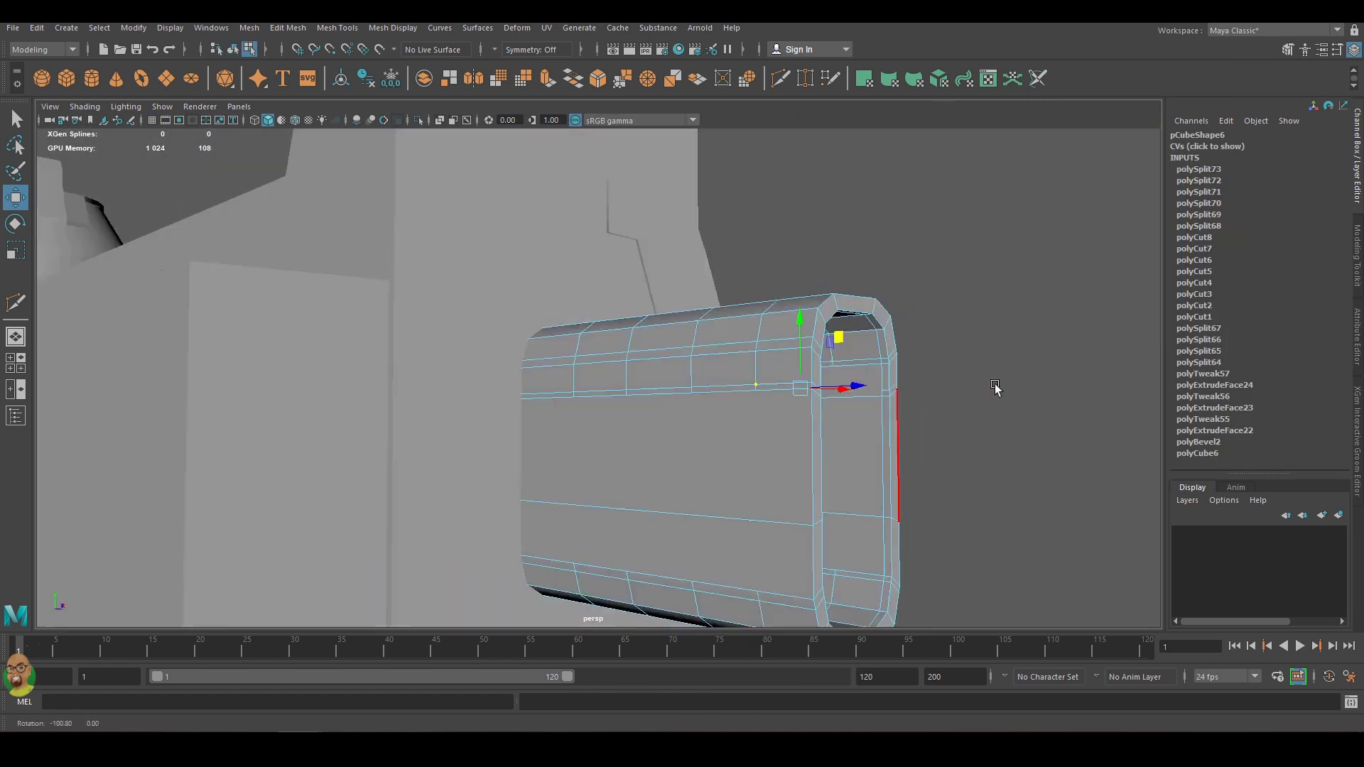
{"action": "scroll", "coordinate": [539, 369], "scroll_direction": "up", "scroll_amount": 5}
{"action": "scroll", "coordinate": [475, 351], "scroll_direction": "up", "scroll_amount": 5}
{"action": "left_click_drag", "start_coordinate": [706, 359], "coordinate": [740, 292]}
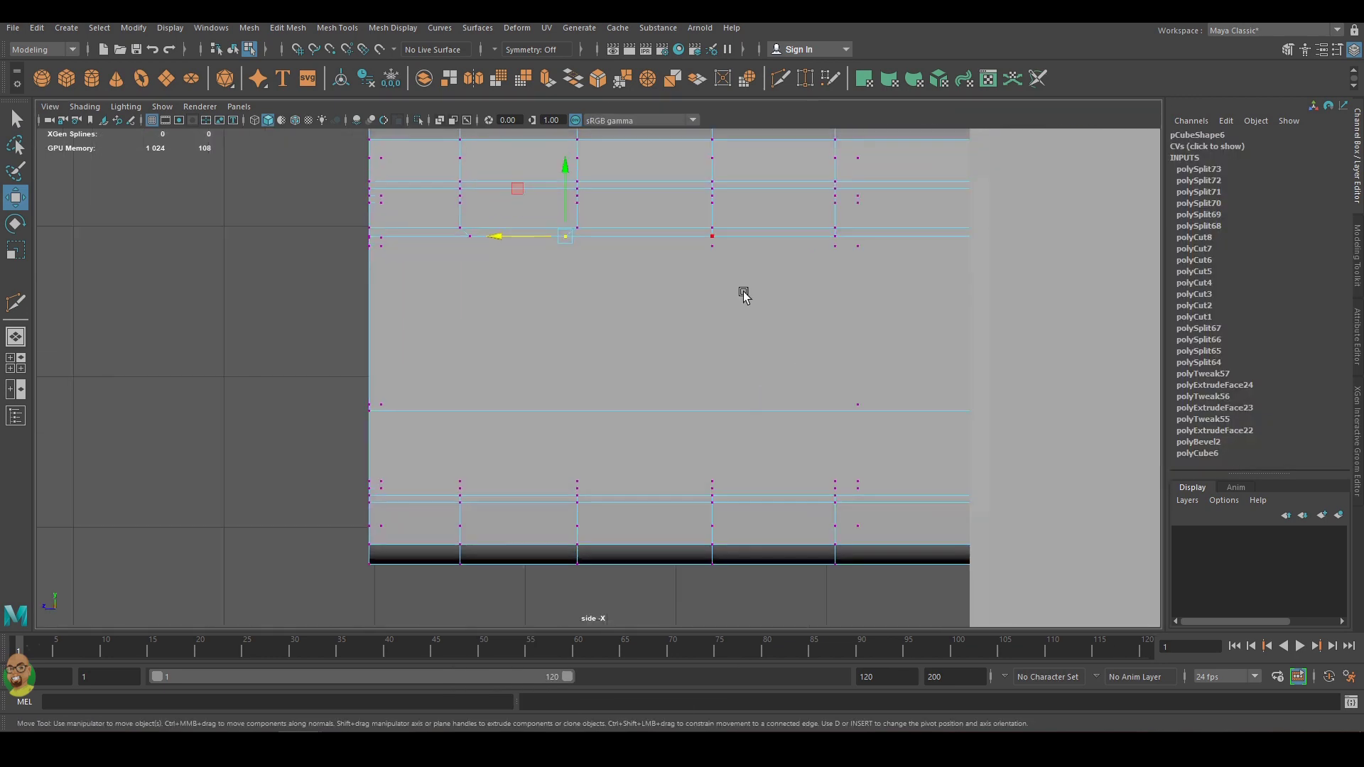
{"action": "scroll", "coordinate": [899, 285], "scroll_direction": "down", "scroll_amount": 5}
{"action": "scroll", "coordinate": [561, 448], "scroll_direction": "up", "scroll_amount": 5}
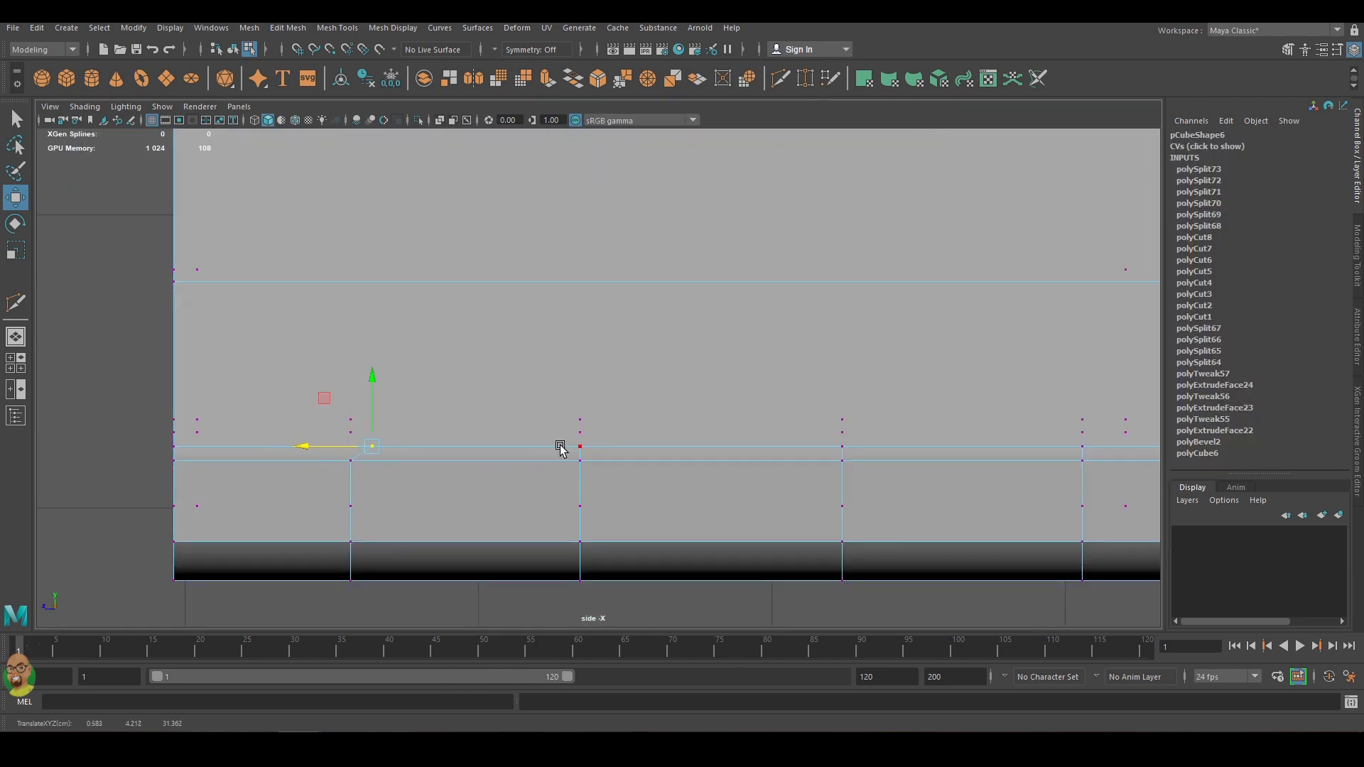
{"action": "key", "text": "space"}
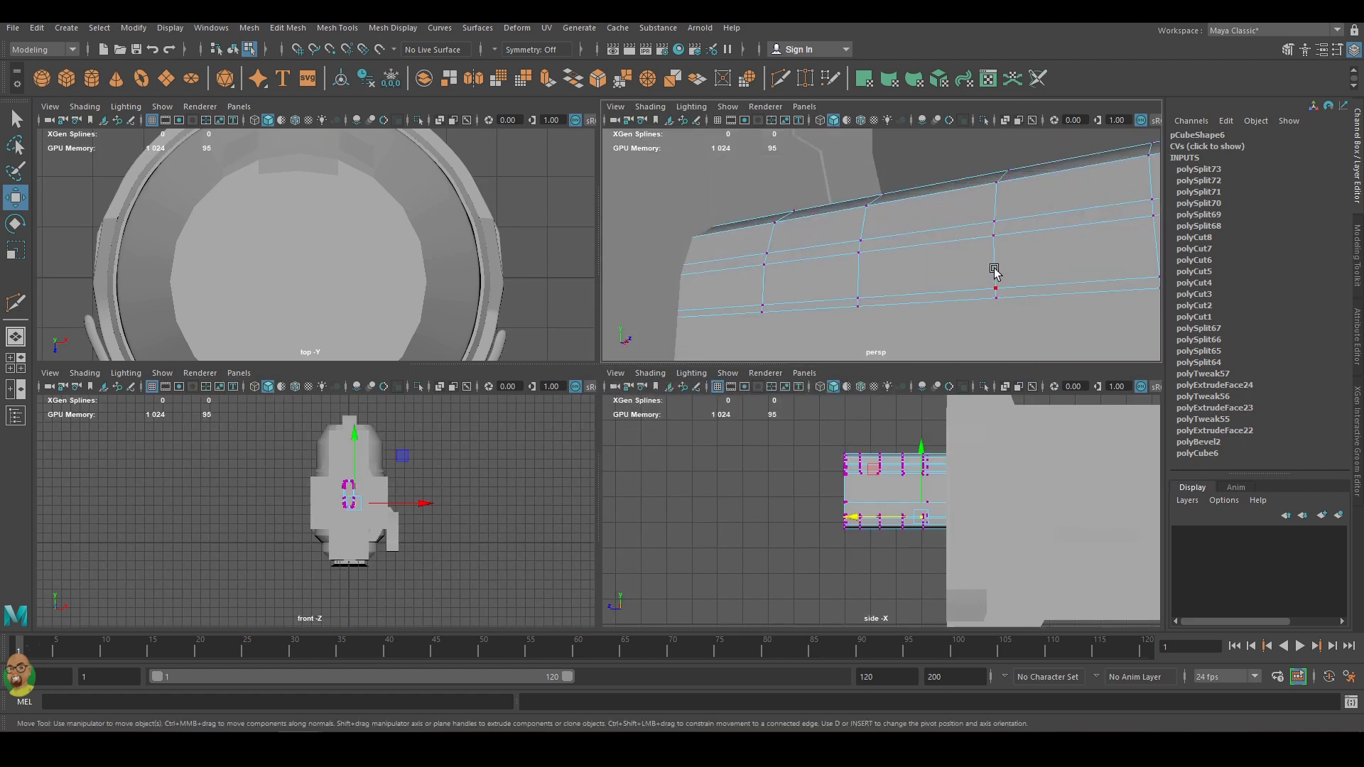
{"action": "mouse_move", "coordinate": [816, 278]}
{"action": "left_mouse_down", "text": "alt"}
{"action": "mouse_move", "coordinate": [888, 284]}
{"action": "mouse_move", "coordinate": [886, 271]}
{"action": "left_mouse_up", "text": "alt"}
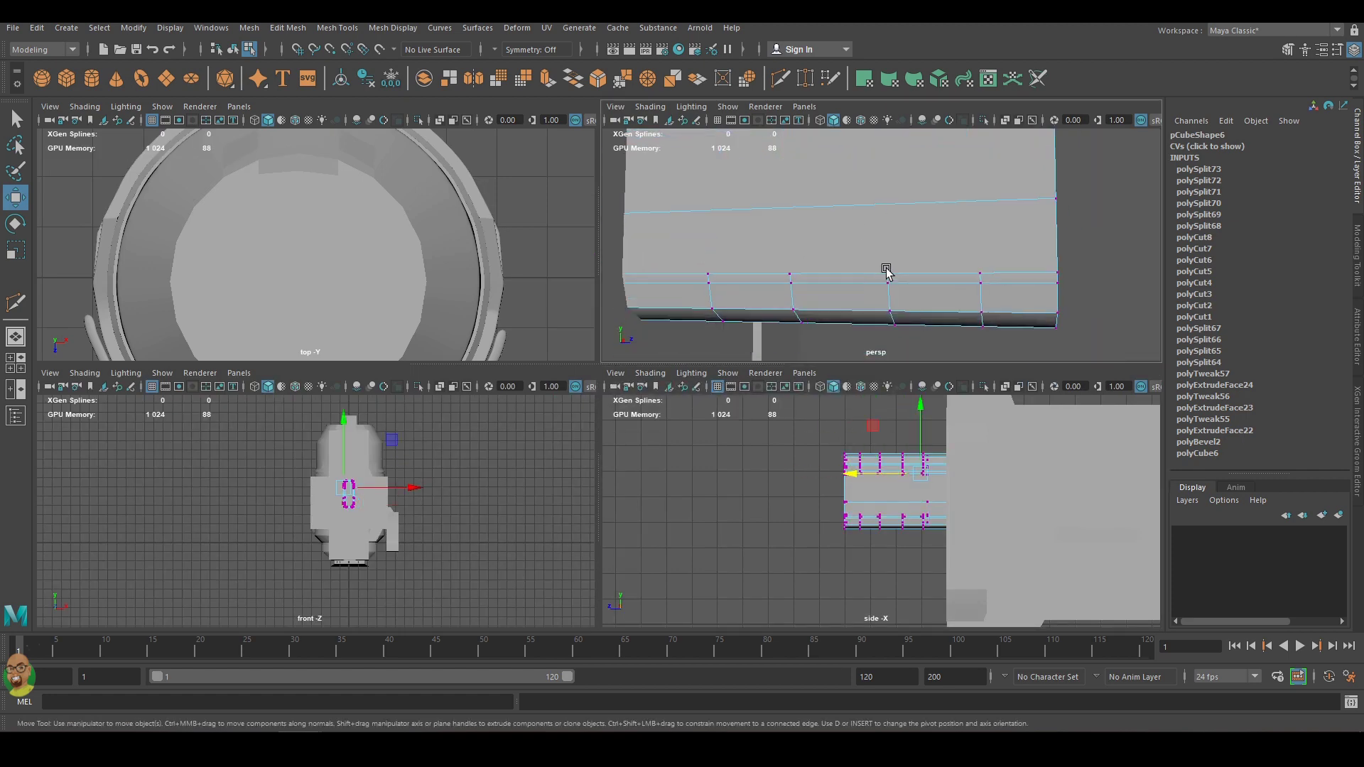
{"action": "key", "text": "space"}
Select alternating top and bottom panel faces of the side box and extrude them.
{"action": "scroll", "coordinate": [697, 280], "scroll_direction": "down", "scroll_amount": 3}
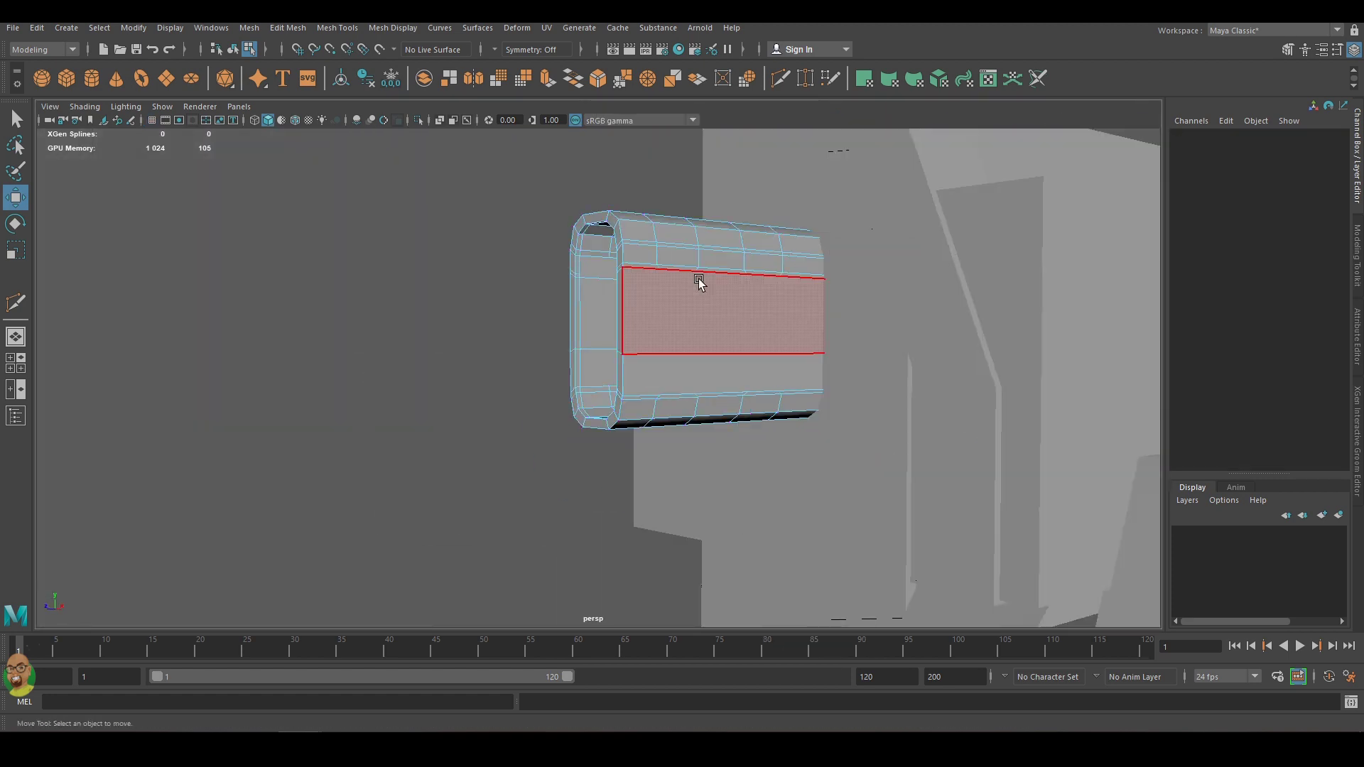
{"action": "mouse_move", "coordinate": [697, 280]}
{"action": "left_mouse_down", "text": "alt"}
{"action": "mouse_move", "coordinate": [676, 280]}
{"action": "mouse_move", "coordinate": [741, 284]}
{"action": "mouse_move", "coordinate": [509, 292]}
{"action": "mouse_move", "coordinate": [928, 447]}
{"action": "left_mouse_up", "text": "alt"}
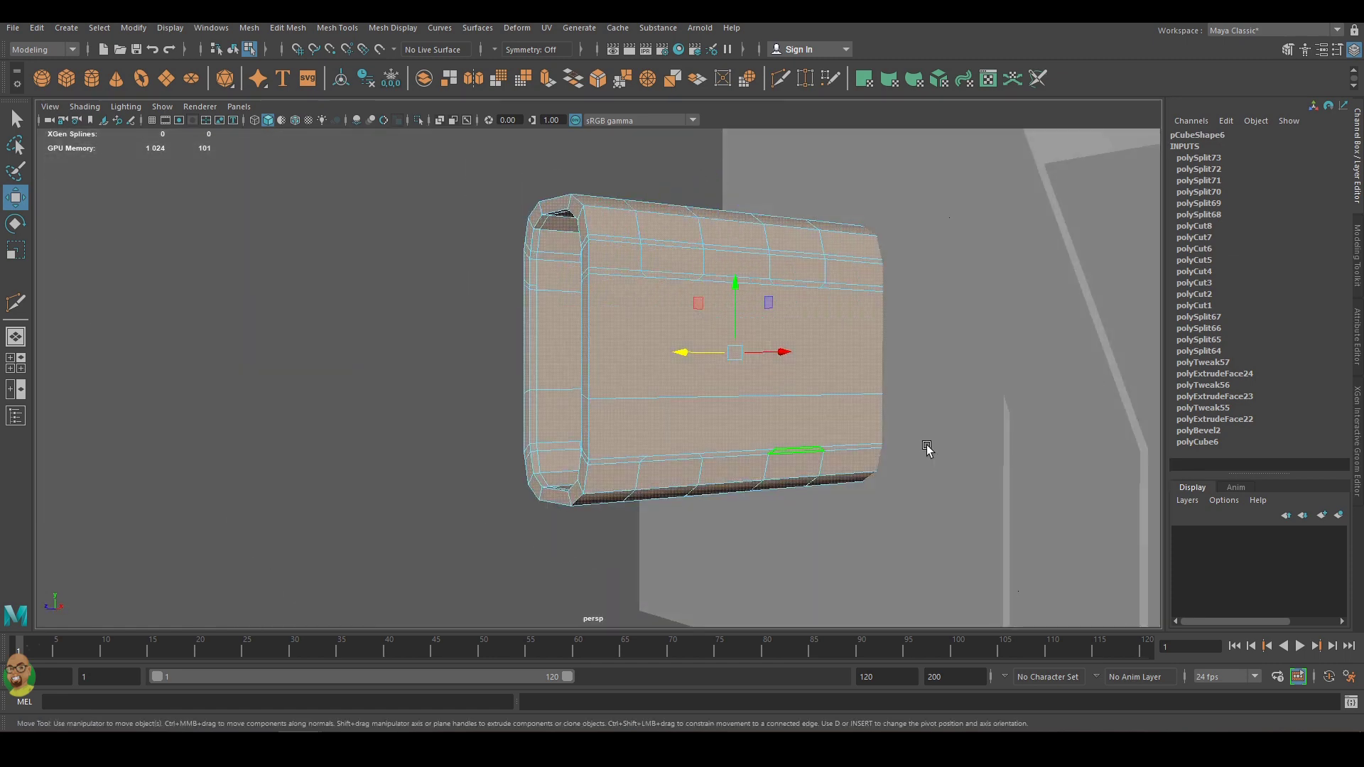
{"action": "left_click", "coordinate": [791, 463], "text": "shift"}
{"action": "mouse_move", "coordinate": [792, 463]}
{"action": "left_mouse_down", "text": "alt"}
{"action": "mouse_move", "coordinate": [577, 417]}
{"action": "mouse_move", "coordinate": [655, 502]}
{"action": "mouse_move", "coordinate": [725, 442]}
{"action": "left_mouse_up", "text": "alt"}
{"action": "left_click", "coordinate": [577, 418], "text": "shift"}
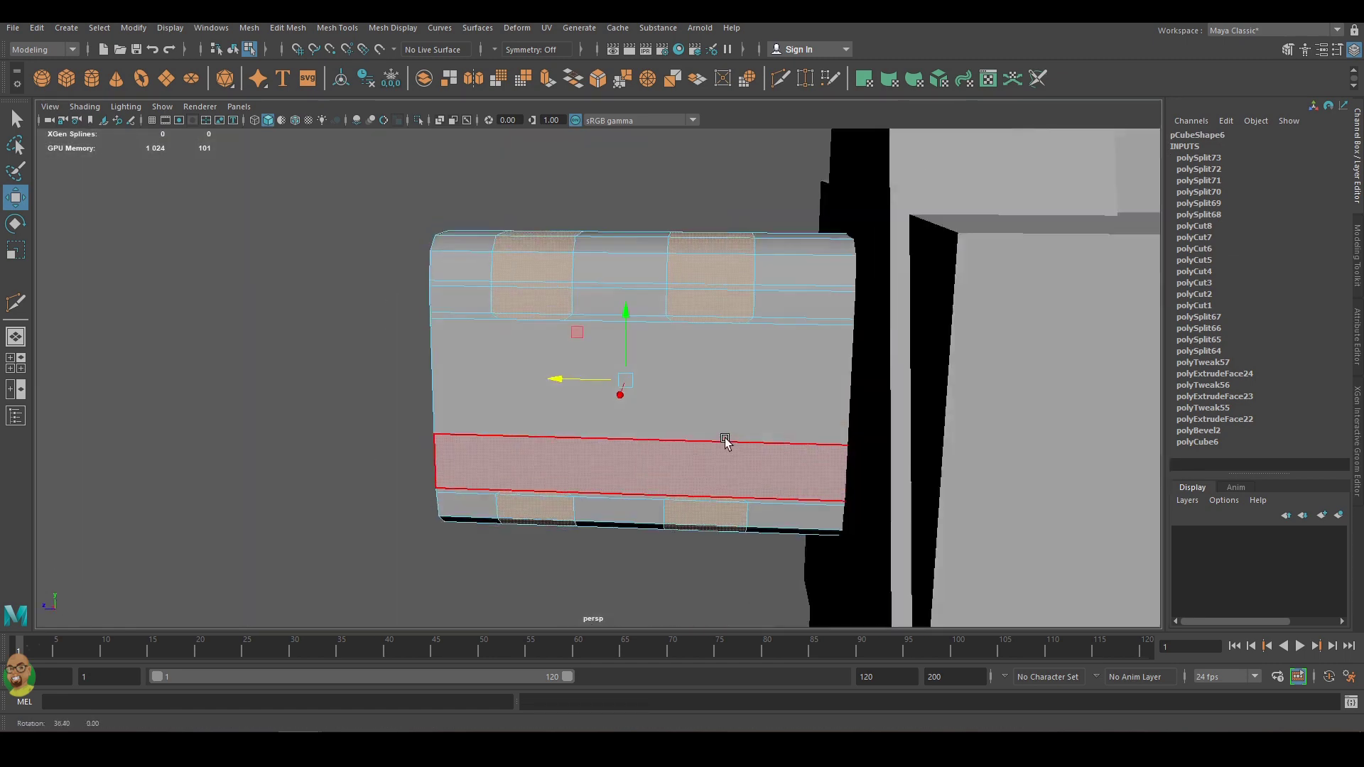
{"action": "key", "text": "ctrl+e"}
Try scaling the extruded panels, undo the scale, and clear the selection.
{"action": "mouse_move", "coordinate": [762, 393]}
{"action": "left_mouse_down", "text": "alt"}
{"action": "mouse_move", "coordinate": [816, 308]}
{"action": "mouse_move", "coordinate": [561, 310]}
{"action": "left_mouse_up", "text": "alt"}
{"action": "mouse_move", "coordinate": [561, 311]}
{"action": "left_mouse_down", "text": "alt"}
{"action": "mouse_move", "coordinate": [786, 350]}
{"action": "mouse_move", "coordinate": [725, 380]}
{"action": "left_mouse_up", "text": "alt"}
{"action": "key", "text": "ctrl+z"}
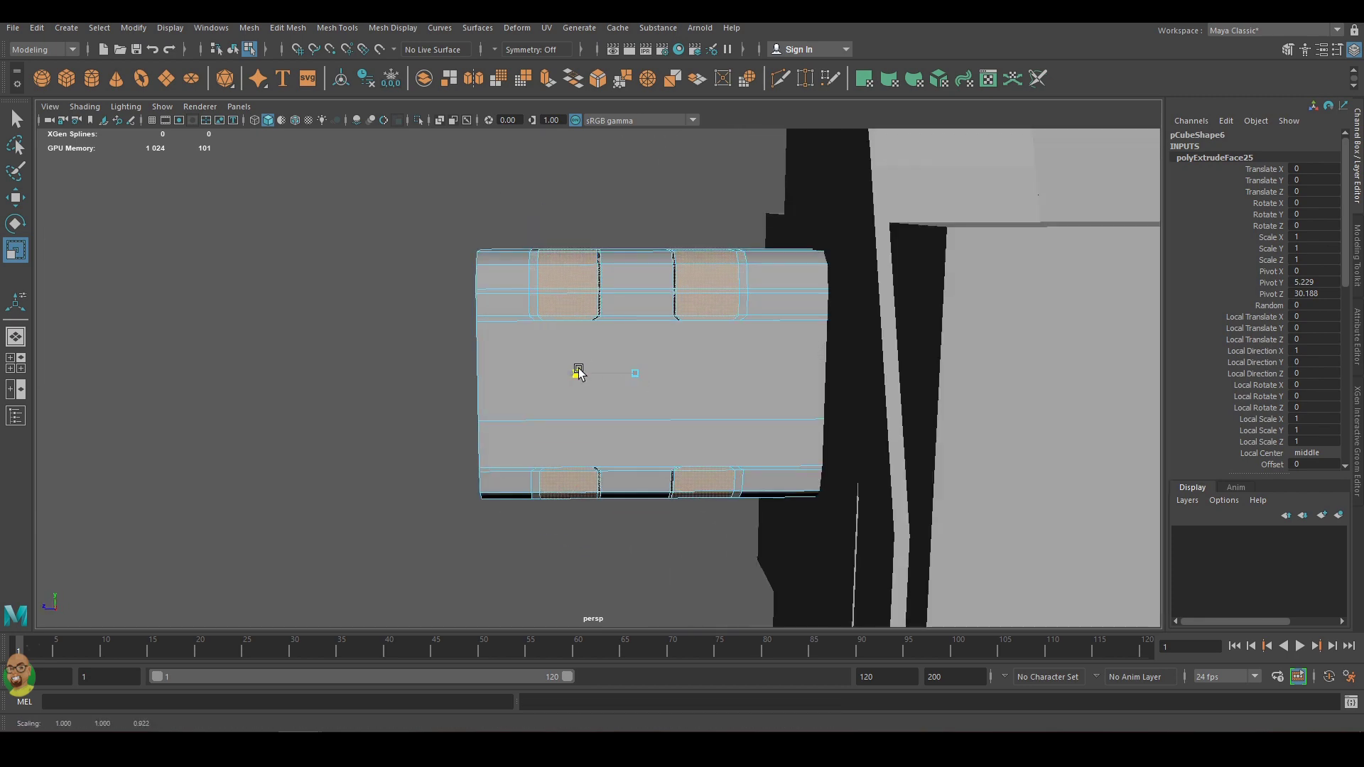
{"action": "mouse_move", "coordinate": [612, 380]}
{"action": "left_mouse_down", "text": "alt"}
{"action": "mouse_move", "coordinate": [639, 387]}
{"action": "mouse_move", "coordinate": [612, 395]}
{"action": "left_mouse_up", "text": "alt"}
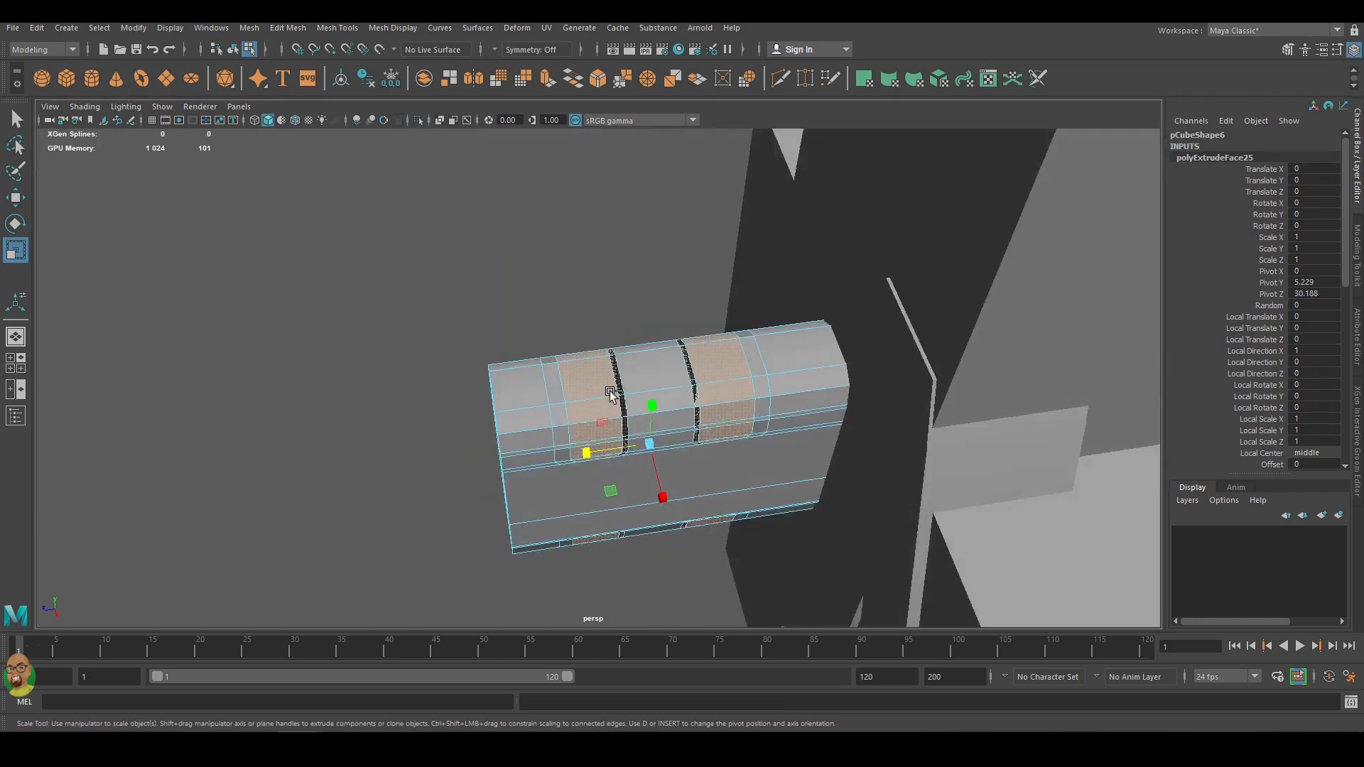
{"action": "left_click_drag", "start_coordinate": [587, 458], "coordinate": [610, 216], "text": "alt"}
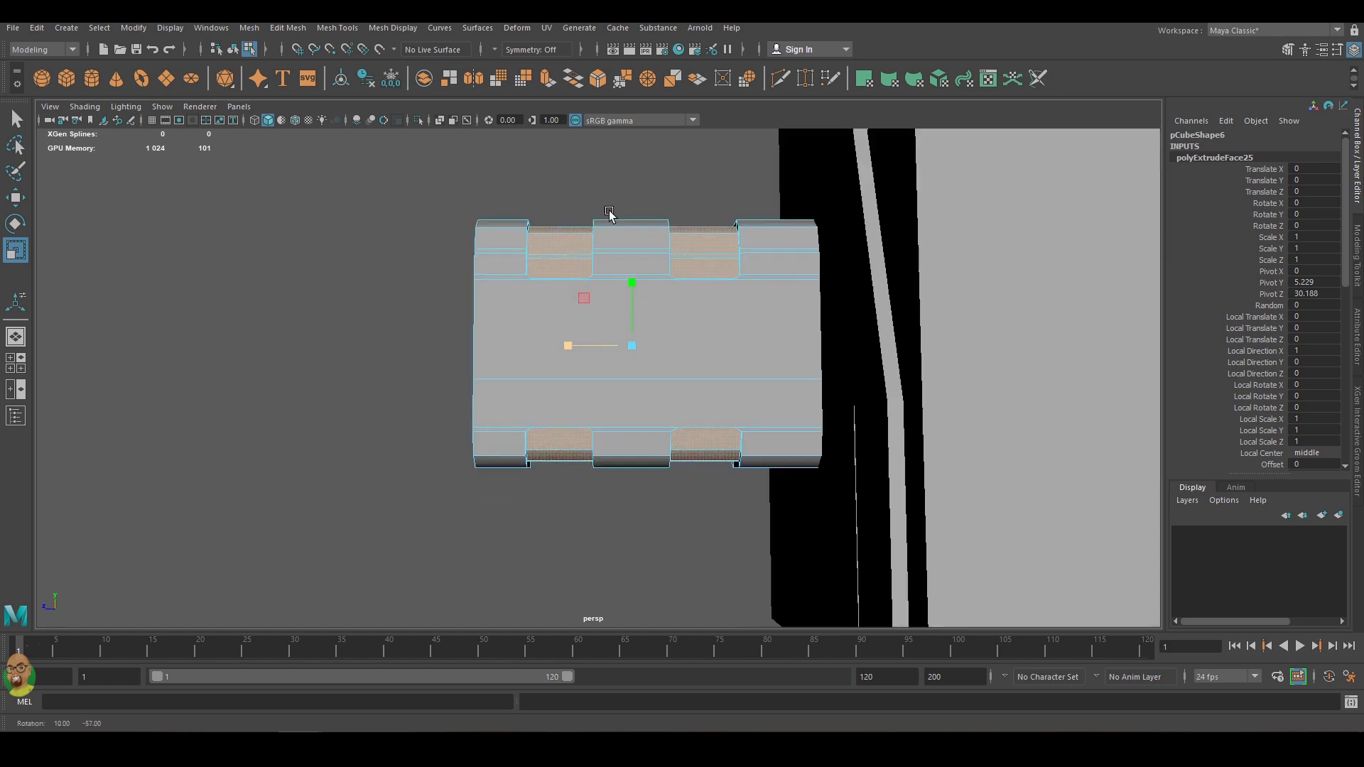
{"action": "scroll", "coordinate": [570, 297], "scroll_direction": "up", "scroll_amount": 3}
{"action": "left_click", "coordinate": [753, 139]}
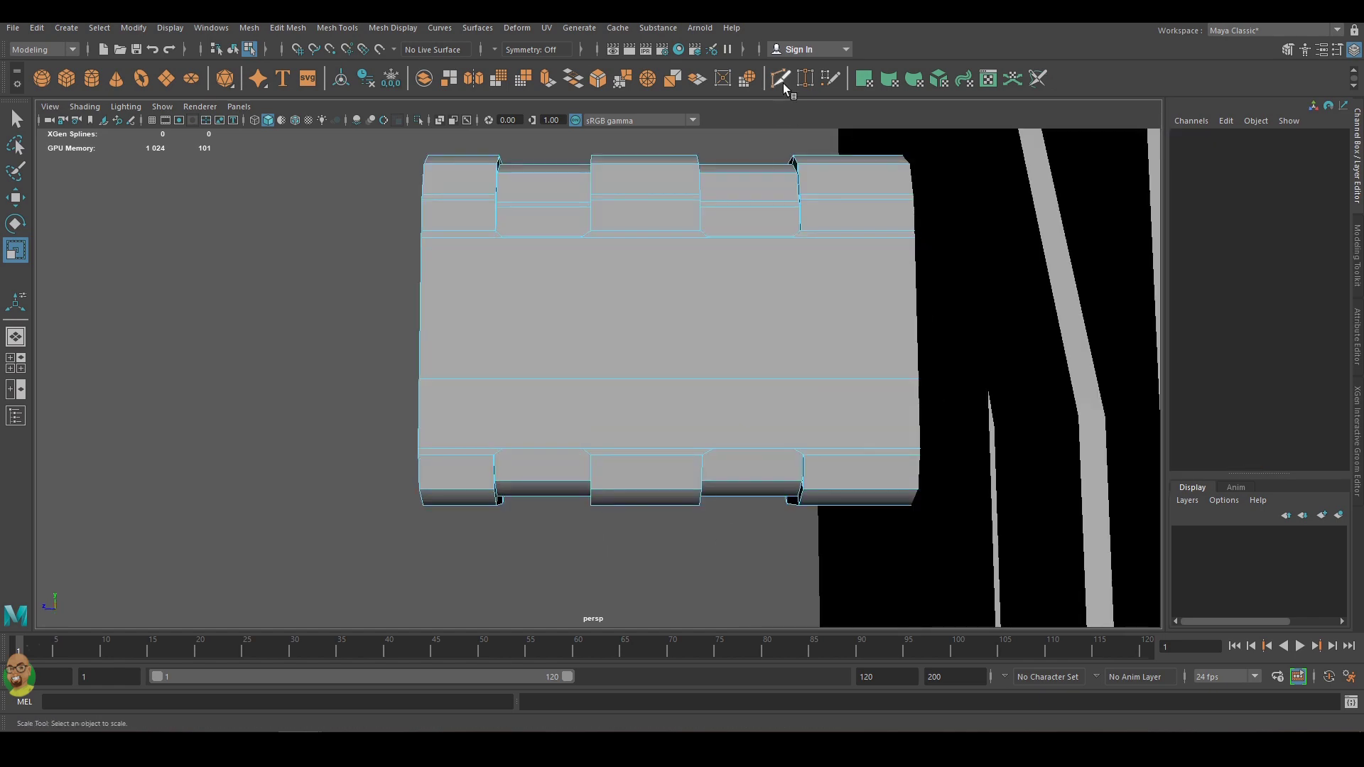
Extrude the side box's end rim face and a side rim face.
{"action": "left_click_drag", "start_coordinate": [430, 196], "coordinate": [688, 304], "text": "alt"}
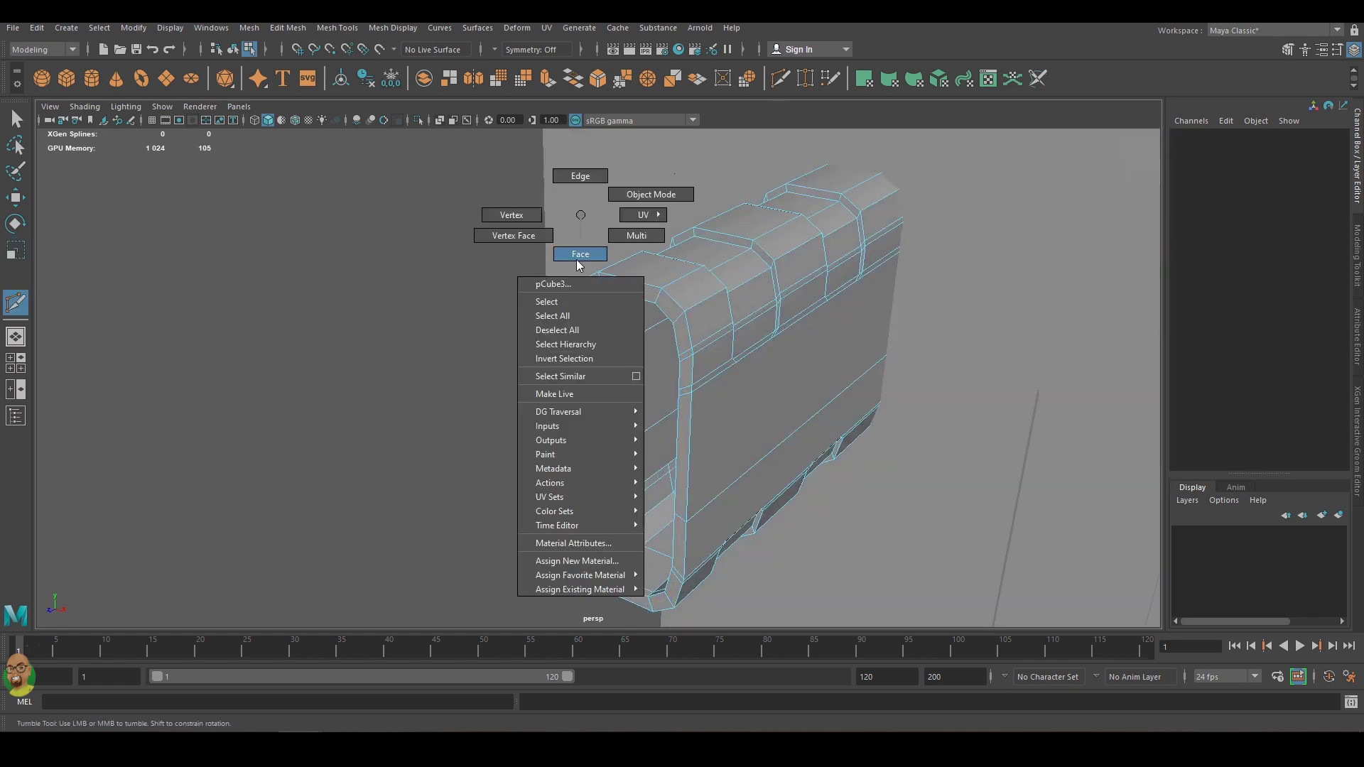
{"action": "right_click_drag", "start_coordinate": [579, 250], "coordinate": [579, 234]}
{"action": "left_click", "coordinate": [625, 398]}
{"action": "key", "text": "ctrl+e"}
{"action": "mouse_move", "coordinate": [624, 424]}
{"action": "left_mouse_down", "text": "alt"}
{"action": "mouse_move", "coordinate": [579, 471]}
{"action": "mouse_move", "coordinate": [471, 319]}
{"action": "mouse_move", "coordinate": [737, 403]}
{"action": "mouse_move", "coordinate": [710, 355]}
{"action": "left_mouse_up", "text": "alt"}
{"action": "scroll", "coordinate": [471, 320], "scroll_direction": "up", "scroll_amount": 2}
{"action": "left_click", "coordinate": [493, 356]}
{"action": "key", "text": "ctrl+e"}
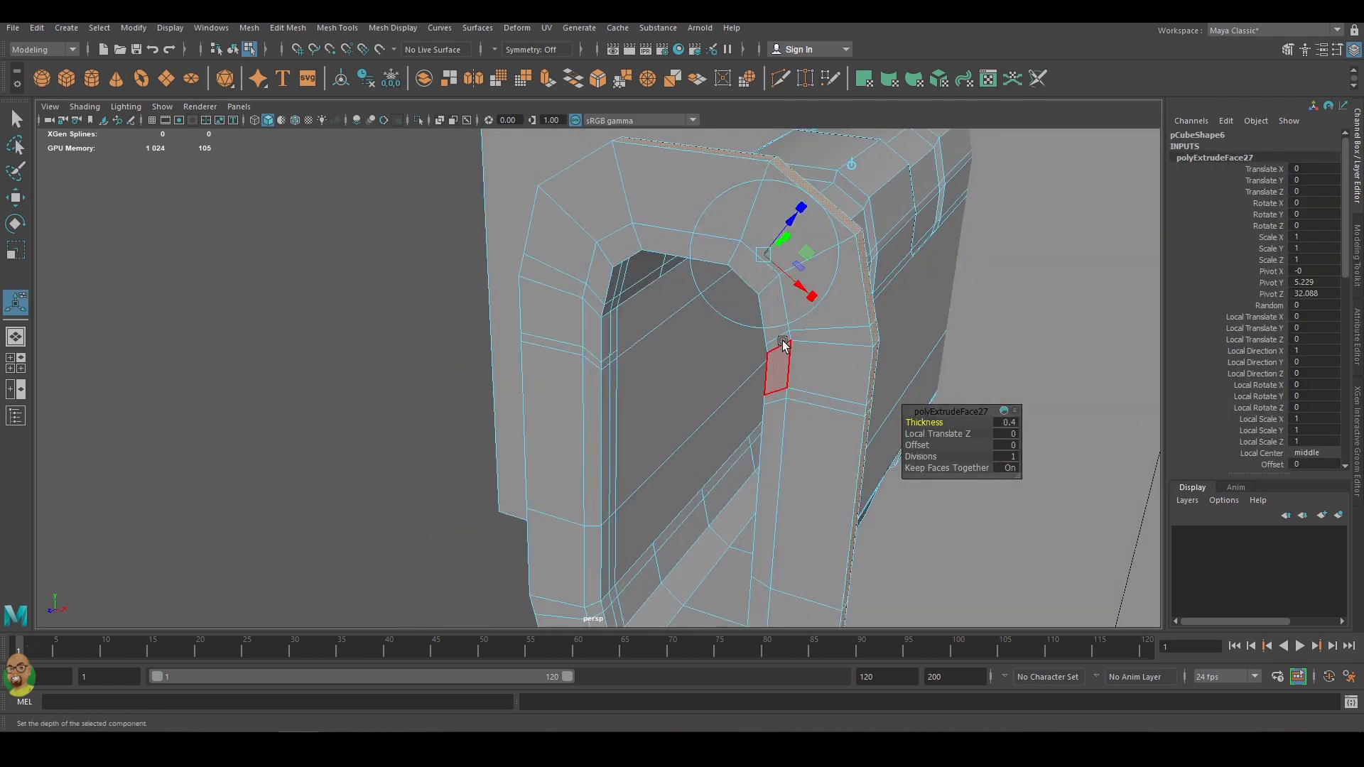
Scale an inner rim face slightly larger, then deselect and show all four views.
{"action": "left_click", "coordinate": [668, 398]}
{"action": "key", "text": "r"}
{"action": "left_click_drag", "start_coordinate": [680, 485], "coordinate": [800, 392]}
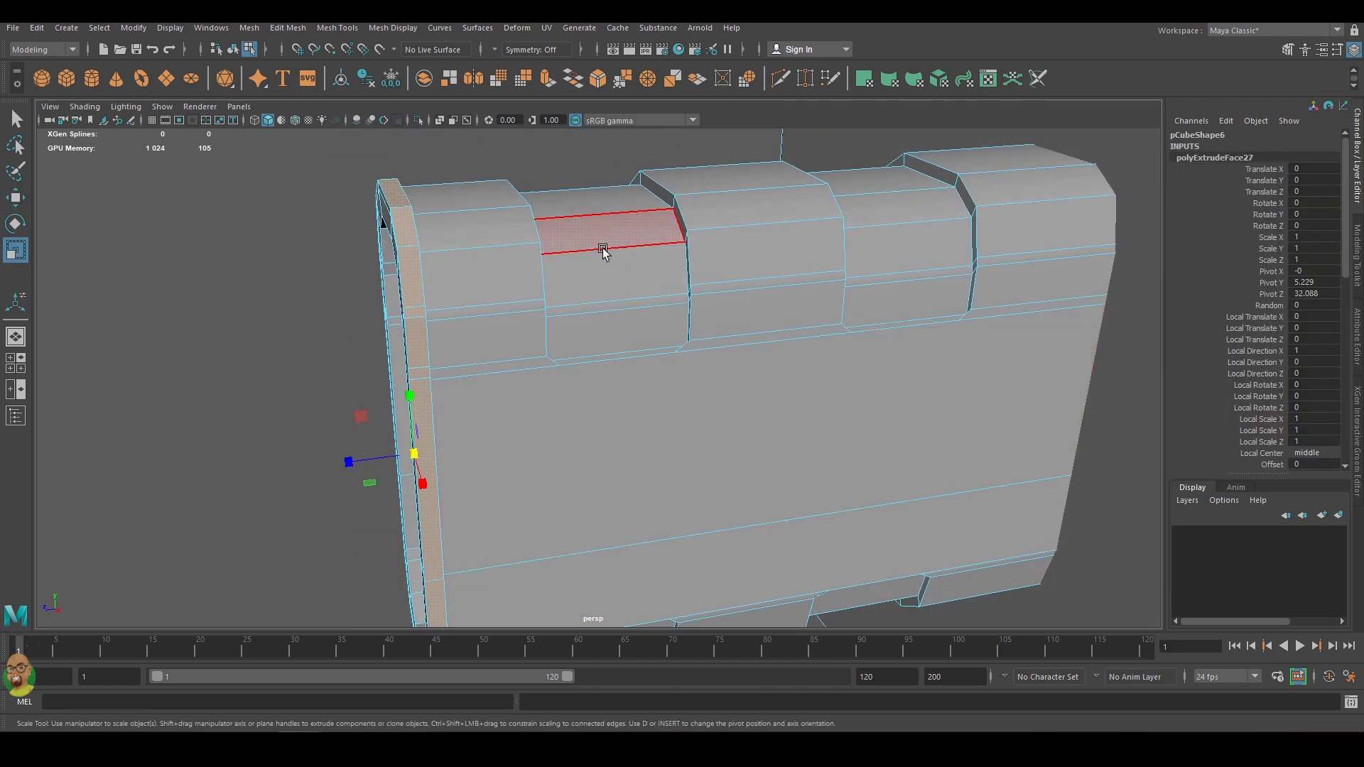
{"action": "scroll", "coordinate": [599, 250], "scroll_direction": "down", "scroll_amount": 3}
{"action": "left_click", "coordinate": [627, 199]}
{"action": "scroll", "coordinate": [576, 252], "scroll_direction": "up", "scroll_amount": 3}
{"action": "mouse_move", "coordinate": [575, 252]}
{"action": "left_mouse_down", "text": "alt"}
{"action": "mouse_move", "coordinate": [529, 248]}
{"action": "mouse_move", "coordinate": [814, 193]}
{"action": "left_mouse_up", "text": "alt"}
{"action": "key", "text": "space"}
In wireframe, draw a cube around the loop opening, scale it up evenly and bevel it.
{"action": "key", "text": "space"}
{"action": "key", "text": "4"}
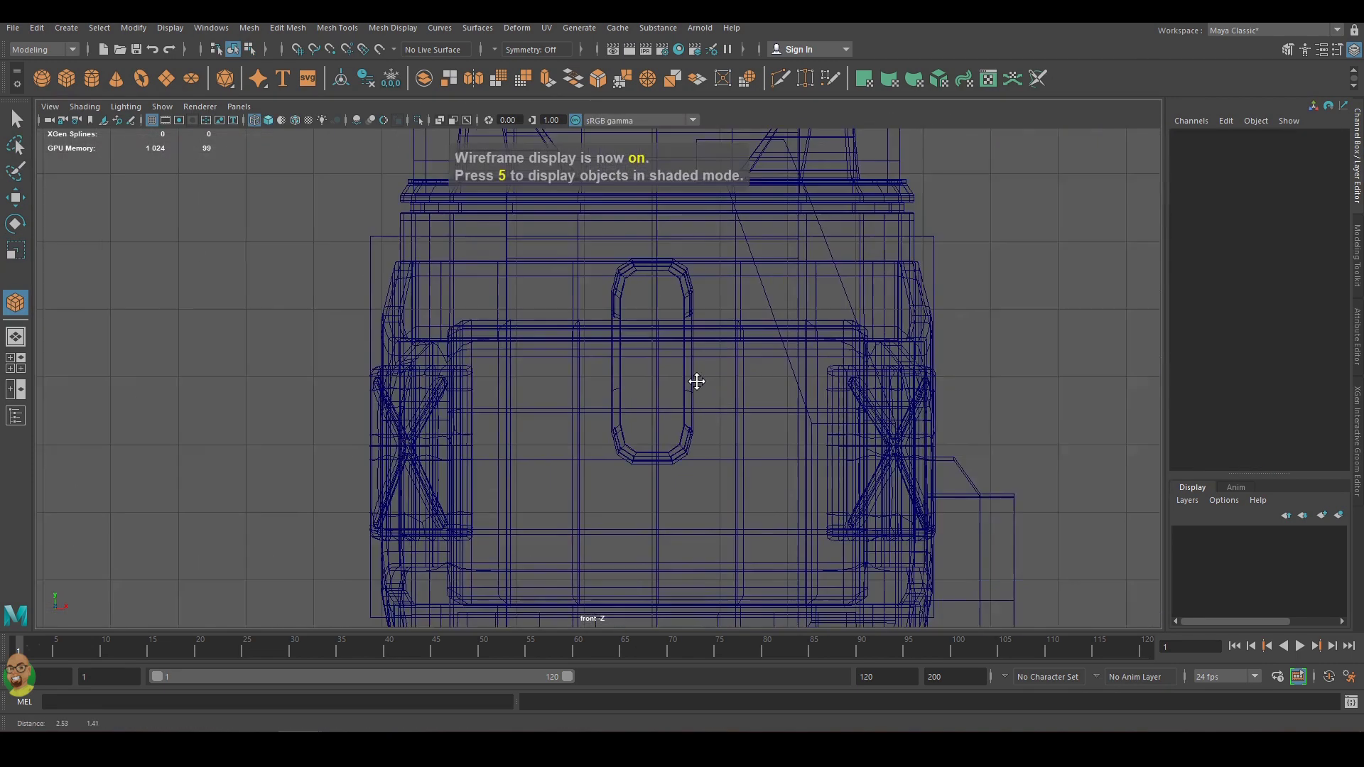
{"action": "left_click_drag", "start_coordinate": [608, 263], "coordinate": [687, 475]}
{"action": "key", "text": "space"}
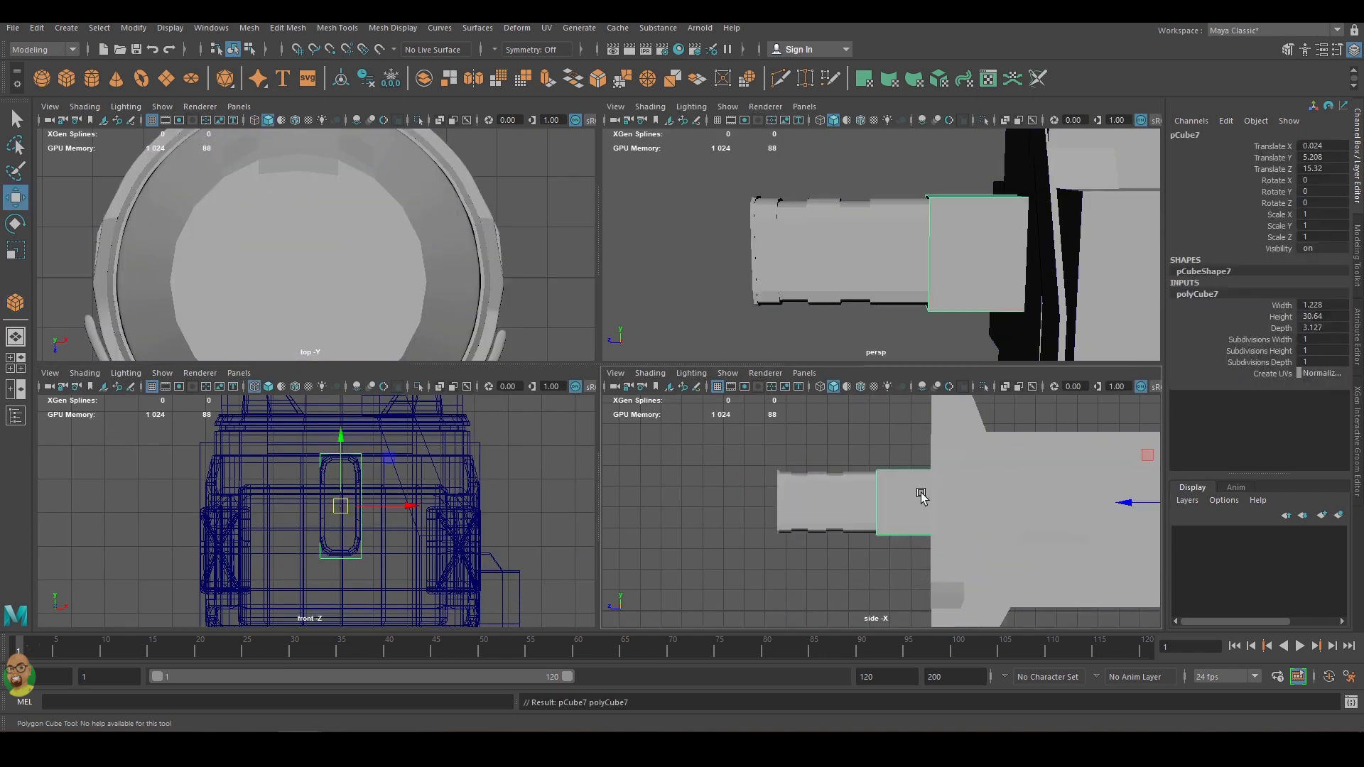
{"action": "left_click_drag", "start_coordinate": [919, 488], "coordinate": [852, 497]}
{"action": "key", "text": "w"}
{"action": "key", "text": "r"}
{"action": "left_click_drag", "start_coordinate": [342, 506], "coordinate": [364, 524]}
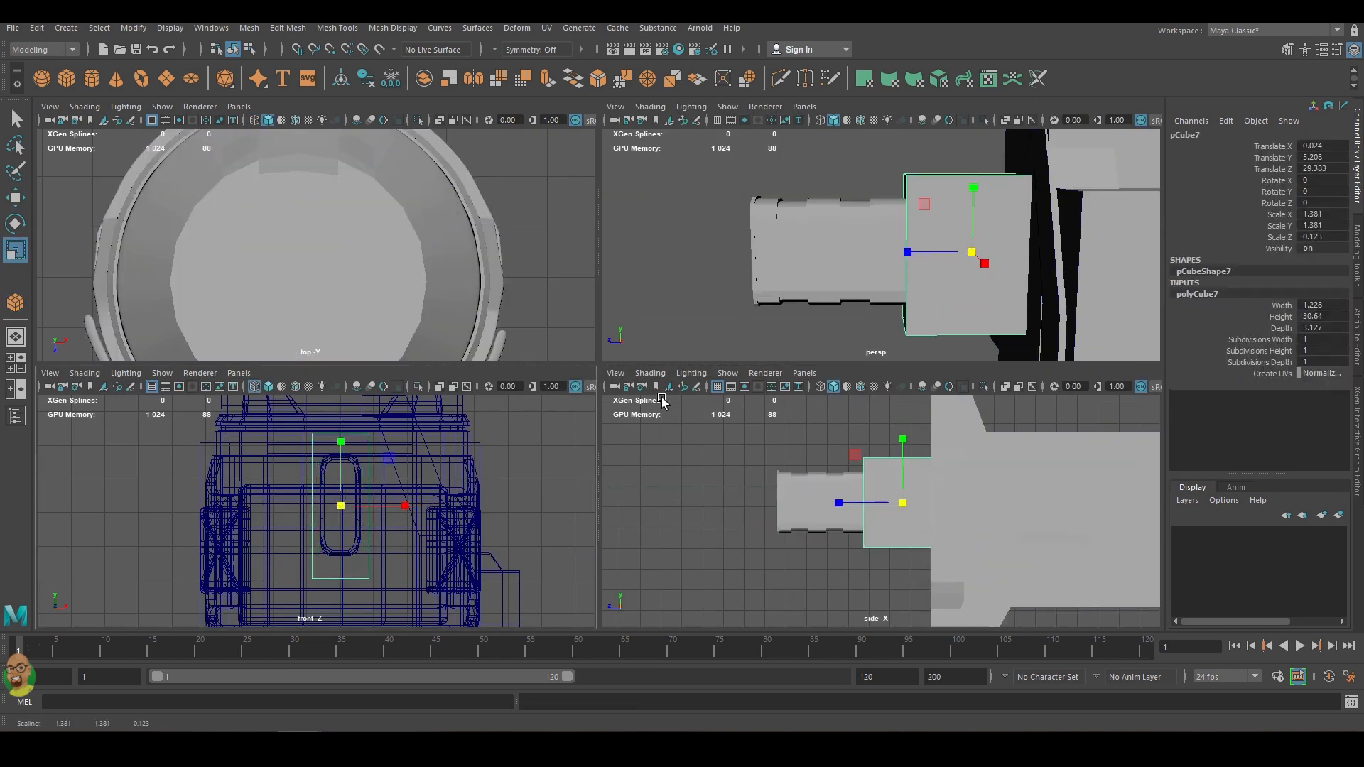
{"action": "key", "text": "ctrl+b"}
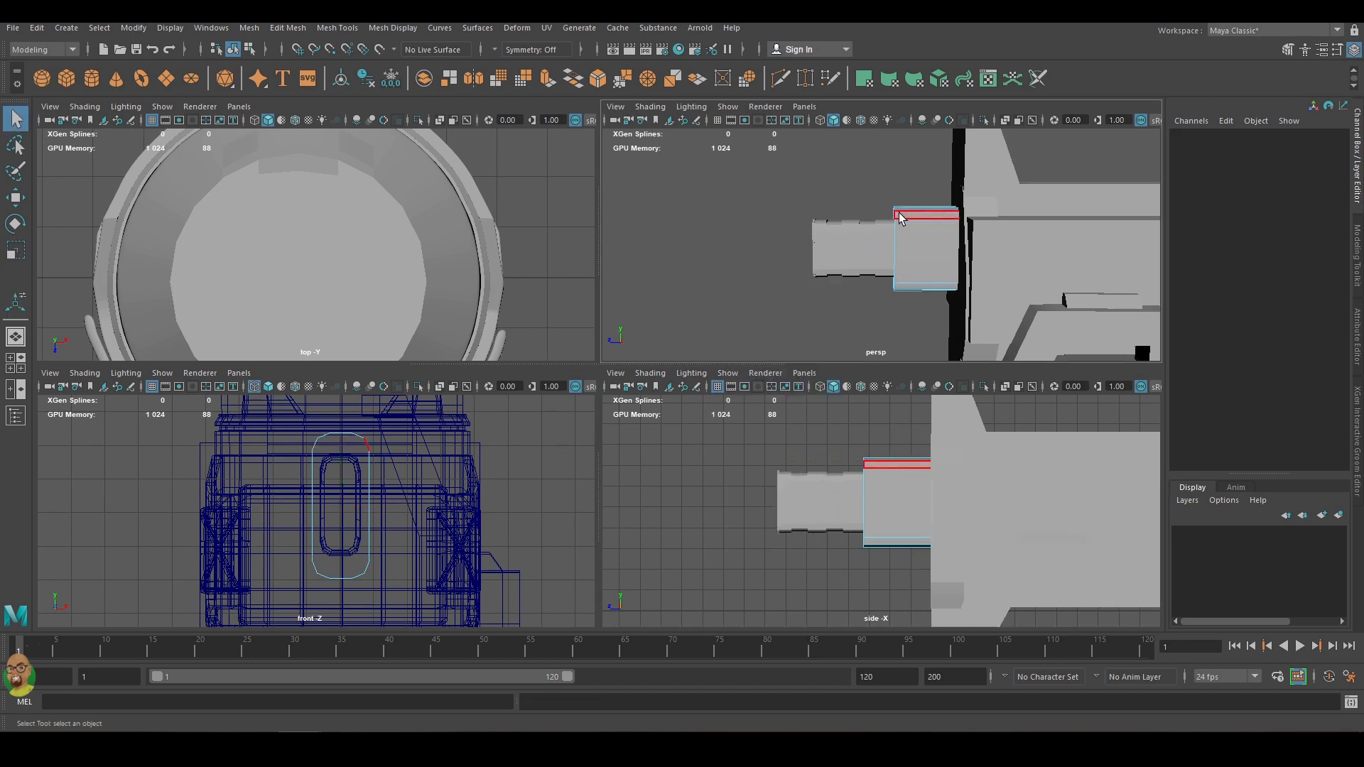
Extrude and shrink the cube's side face, then push a second collar step along the tube.
{"action": "key", "text": "space"}
{"action": "left_click", "coordinate": [643, 320]}
{"action": "right_click_drag", "start_coordinate": [640, 270], "coordinate": [655, 344], "text": "shift"}
{"action": "key", "text": "r"}
{"action": "left_click_drag", "start_coordinate": [643, 382], "coordinate": [630, 384]}
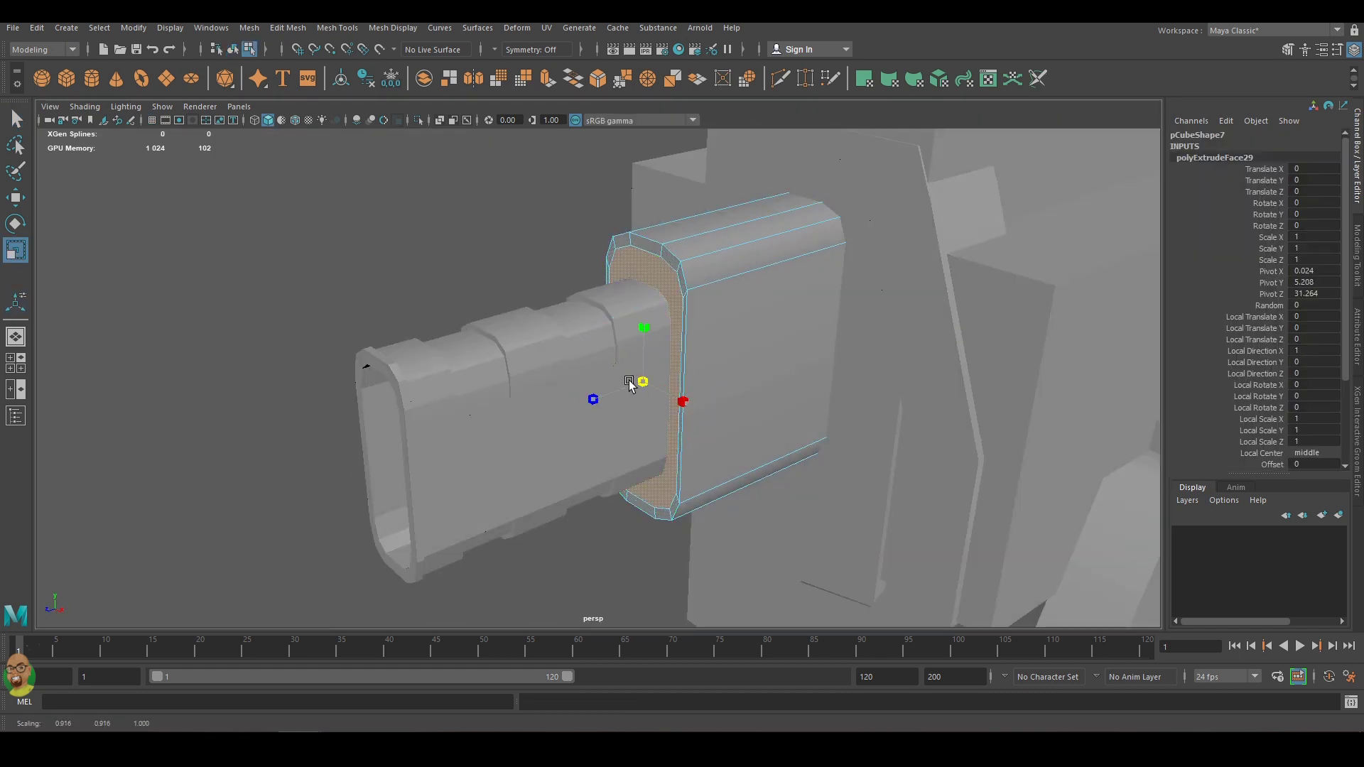
{"action": "key", "text": "ctrl+e"}
{"action": "key", "text": "r"}
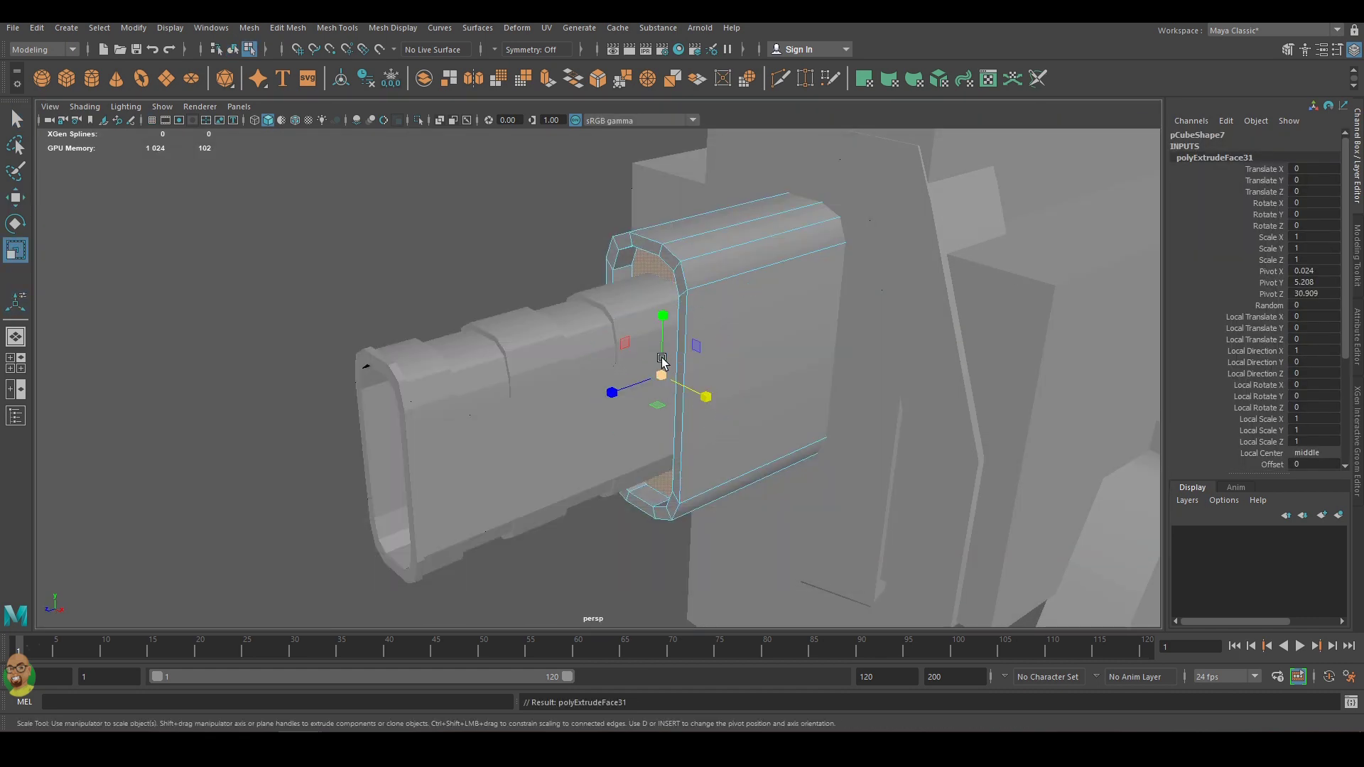
{"action": "key", "text": "ctrl+e"}
{"action": "key", "text": "w"}
{"action": "mouse_move", "coordinate": [632, 380]}
{"action": "left_mouse_down"}
{"action": "mouse_move", "coordinate": [574, 404]}
{"action": "mouse_move", "coordinate": [761, 160]}
{"action": "mouse_move", "coordinate": [749, 280]}
{"action": "left_mouse_up"}
Add further stepped collar rings, each extruded, slid along the tube and shrunk.
{"action": "key", "text": "ctrl+e"}
{"action": "key", "text": "r"}
{"action": "key", "text": "ctrl+e"}
{"action": "key", "text": "w"}
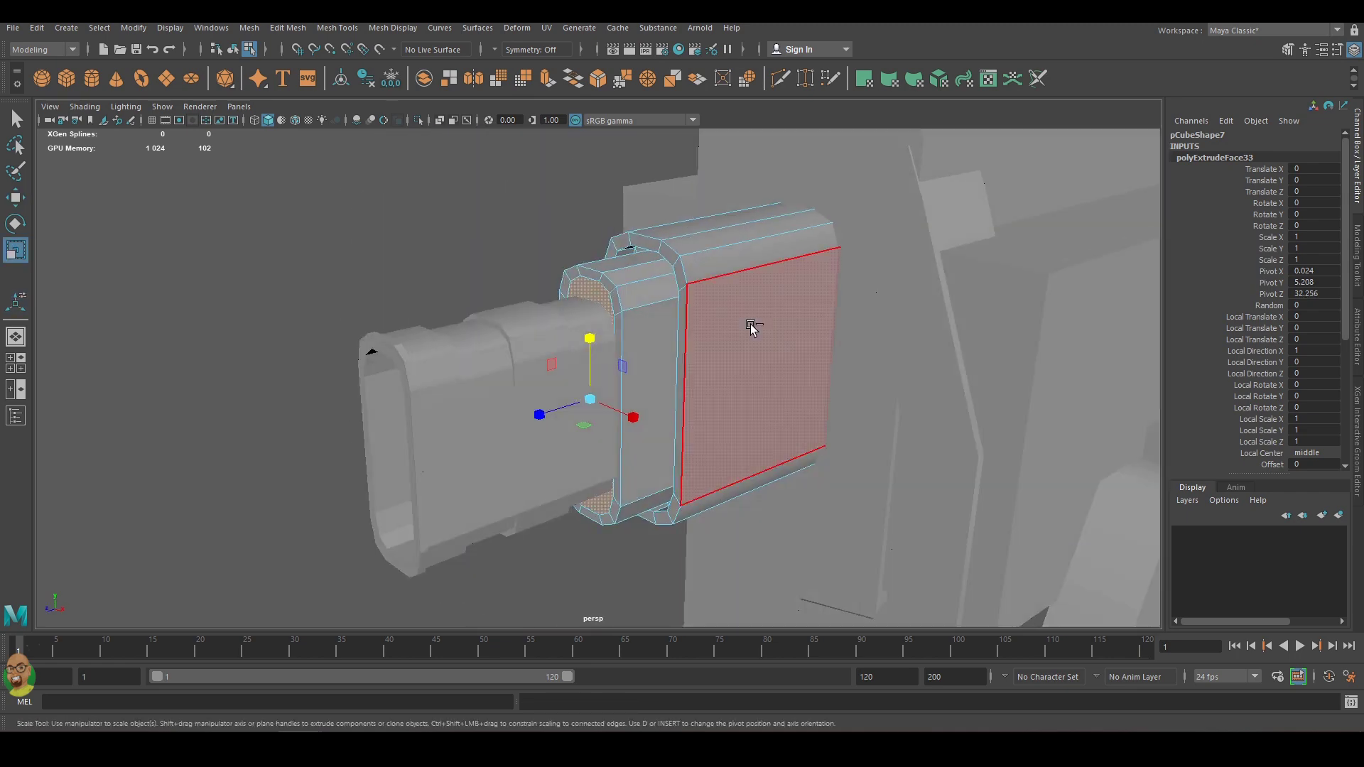
{"action": "mouse_move", "coordinate": [565, 407]}
{"action": "left_mouse_down"}
{"action": "mouse_move", "coordinate": [586, 405]}
{"action": "mouse_move", "coordinate": [517, 415]}
{"action": "mouse_move", "coordinate": [555, 412]}
{"action": "left_mouse_up"}
{"action": "key", "text": "ctrl+e"}
{"action": "key", "text": "r"}
{"action": "key", "text": "ctrl+e"}
{"action": "key", "text": "w"}
{"action": "key", "text": "r"}
{"action": "key", "text": "ctrl+e"}
{"action": "key", "text": "w"}
{"action": "key", "text": "ctrl+e"}
{"action": "key", "text": "r"}
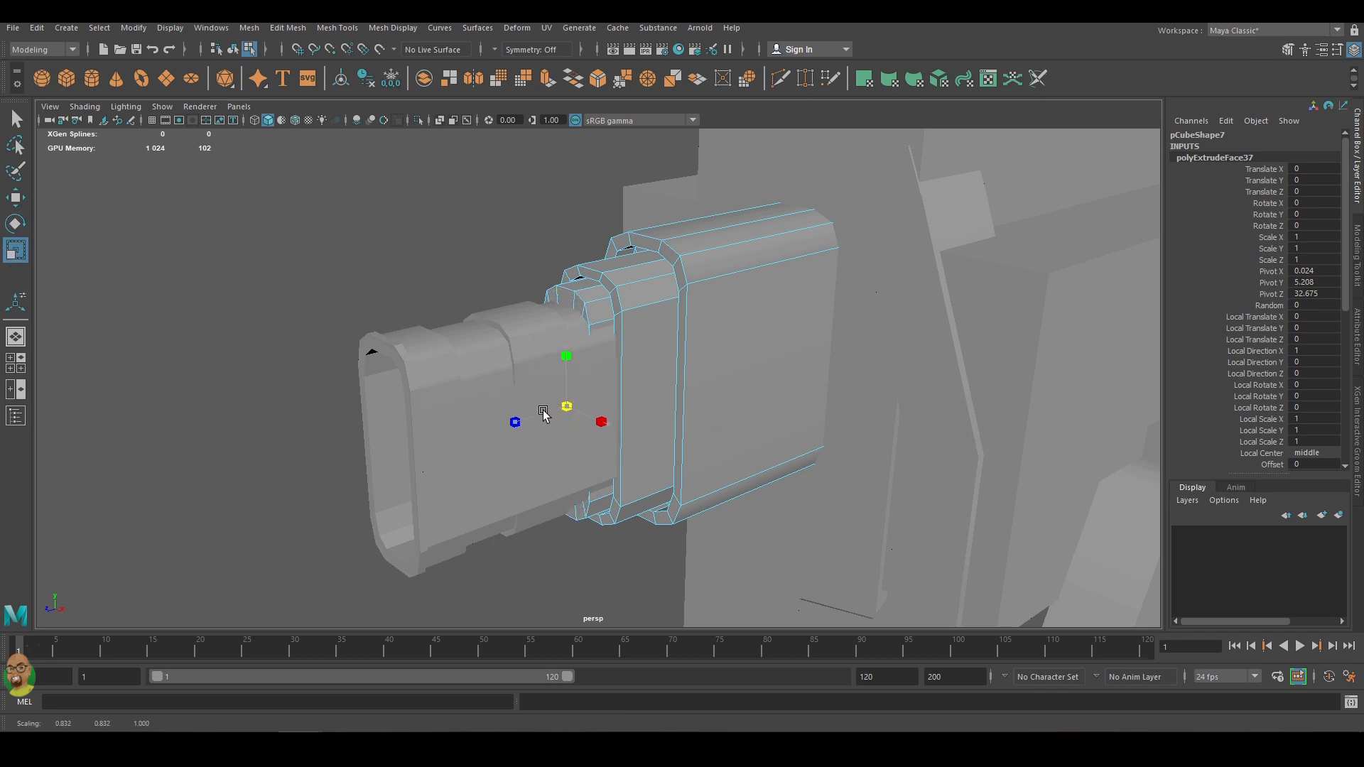
Select the small rounded tube piece pCube6 and shrink it down uniformly.
{"action": "key", "text": "F8"}
{"action": "mouse_move", "coordinate": [773, 292]}
{"action": "left_mouse_down", "text": "alt"}
{"action": "mouse_move", "coordinate": [738, 329]}
{"action": "mouse_move", "coordinate": [803, 327]}
{"action": "mouse_move", "coordinate": [629, 403]}
{"action": "mouse_move", "coordinate": [540, 398]}
{"action": "mouse_move", "coordinate": [799, 360]}
{"action": "left_mouse_up", "text": "alt"}
{"action": "left_click", "coordinate": [629, 403]}
{"action": "mouse_move", "coordinate": [667, 388]}
{"action": "left_mouse_down"}
{"action": "mouse_move", "coordinate": [850, 398]}
{"action": "mouse_move", "coordinate": [953, 338]}
{"action": "mouse_move", "coordinate": [664, 381]}
{"action": "mouse_move", "coordinate": [694, 390]}
{"action": "mouse_move", "coordinate": [625, 406]}
{"action": "left_mouse_up"}
{"action": "scroll", "coordinate": [664, 384], "scroll_direction": "up", "scroll_amount": 4}
{"action": "left_click", "coordinate": [661, 359]}
{"action": "left_click", "coordinate": [674, 384]}
{"action": "mouse_move", "coordinate": [625, 406]}
{"action": "left_mouse_down", "text": "alt"}
{"action": "mouse_move", "coordinate": [968, 427]}
{"action": "mouse_move", "coordinate": [840, 447]}
{"action": "left_mouse_up", "text": "alt"}
Raise the rounded piece's top vertices in the side view to stretch it taller.
{"action": "key", "text": "space"}
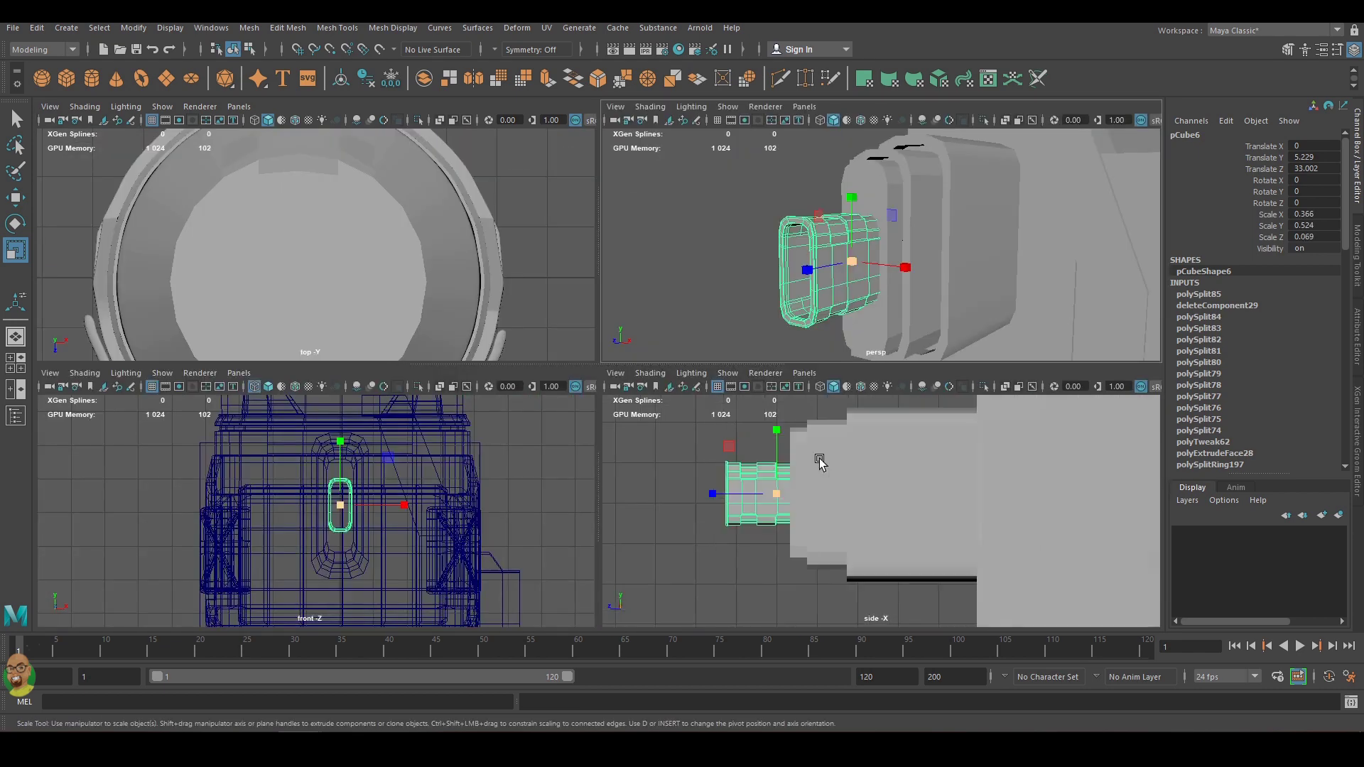
{"action": "right_click_drag", "start_coordinate": [686, 426], "coordinate": [657, 426]}
{"action": "left_click_drag", "start_coordinate": [824, 490], "coordinate": [725, 458]}
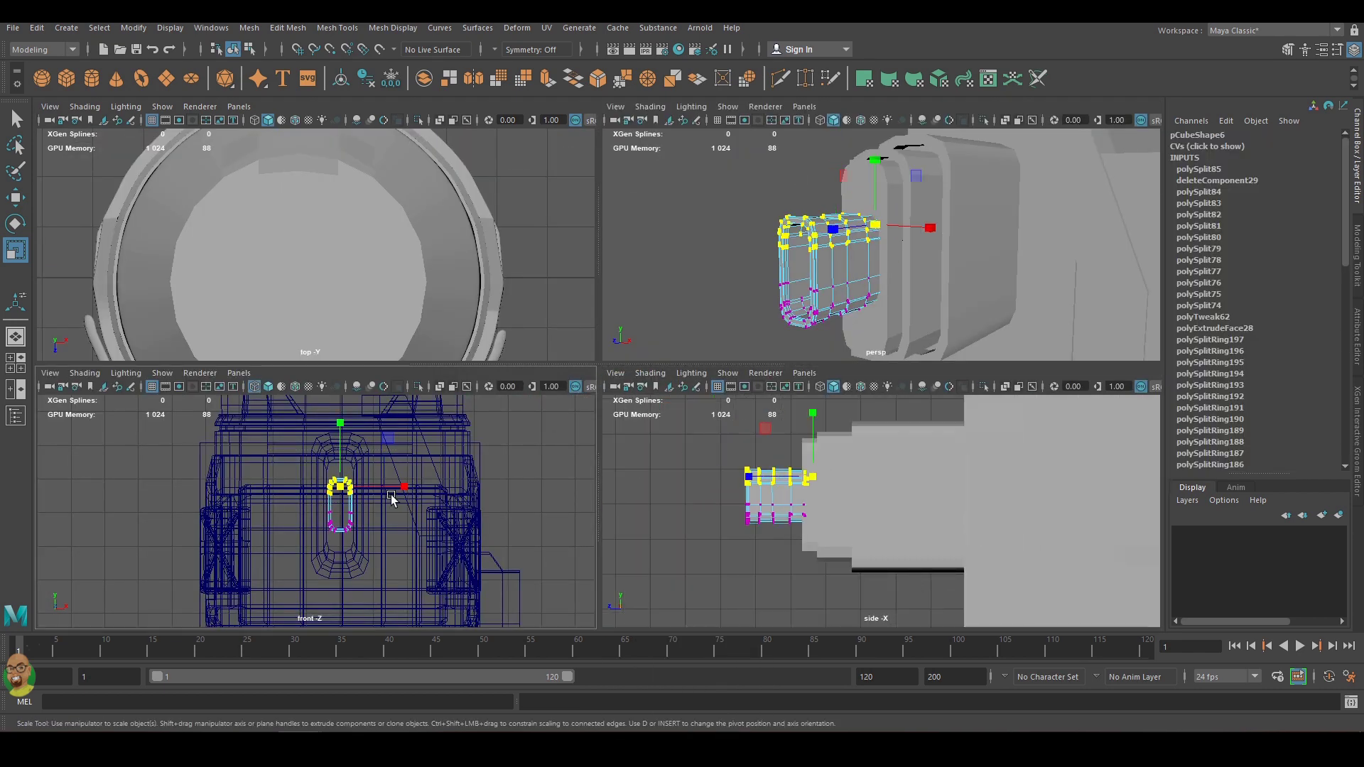
{"action": "key", "text": "w"}
{"action": "mouse_move", "coordinate": [812, 430]}
{"action": "left_mouse_down"}
{"action": "mouse_move", "coordinate": [812, 409]}
{"action": "mouse_move", "coordinate": [731, 540]}
{"action": "left_mouse_up"}
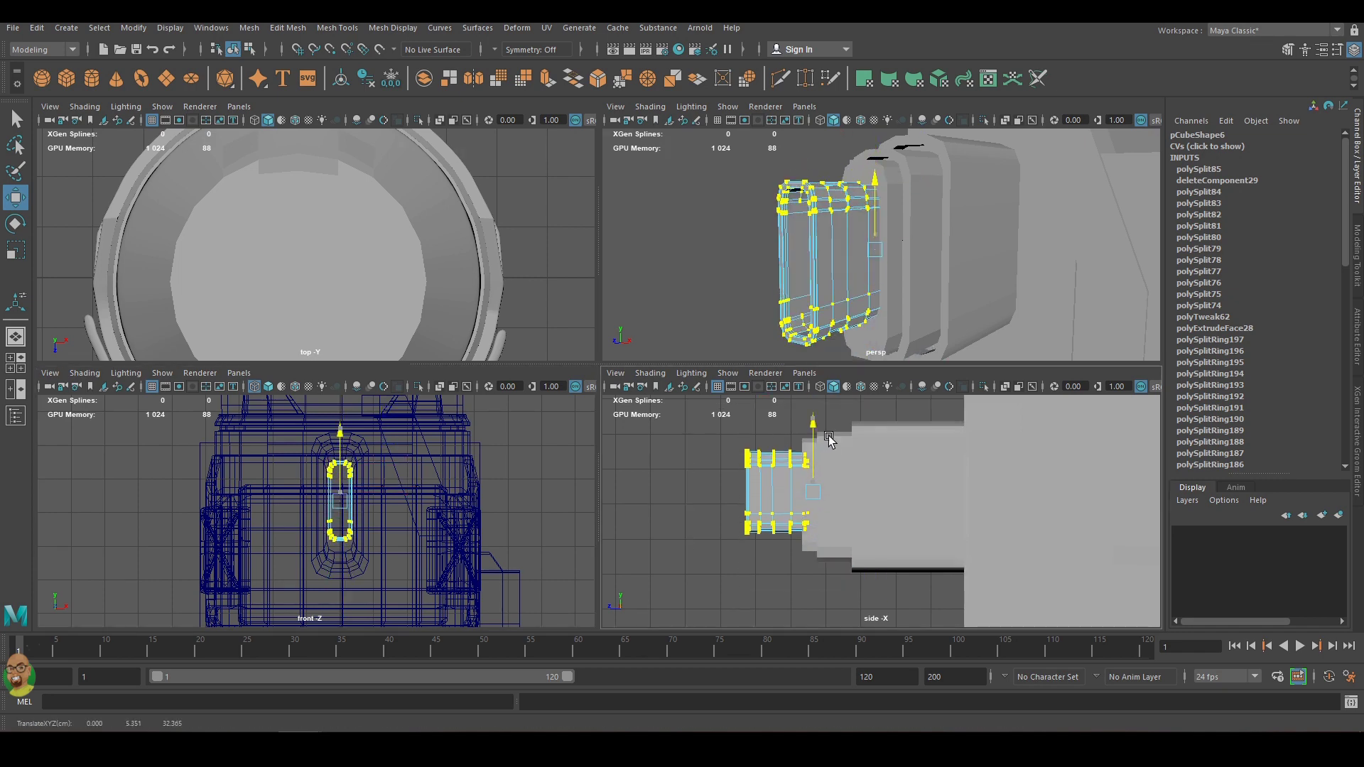
{"action": "left_click_drag", "start_coordinate": [828, 439], "coordinate": [810, 455]}
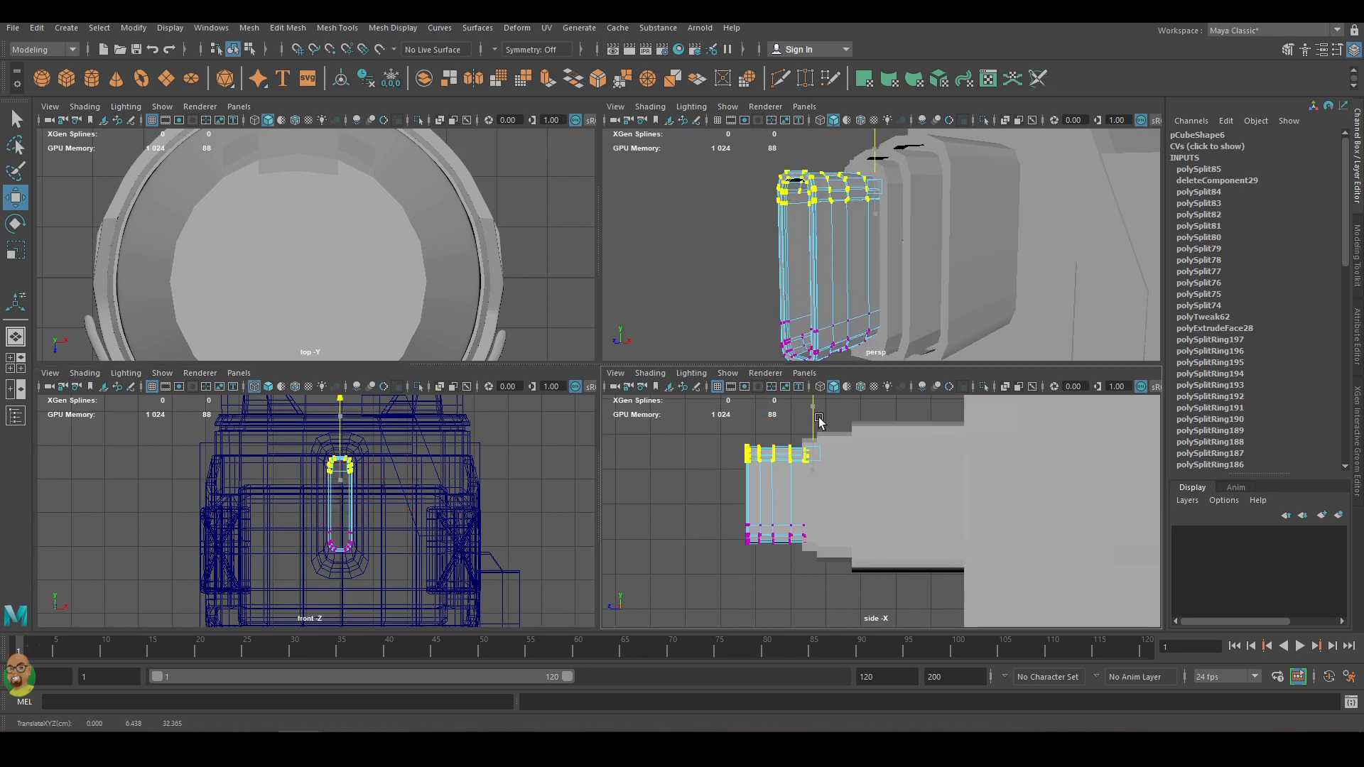
{"action": "left_click", "coordinate": [695, 451]}
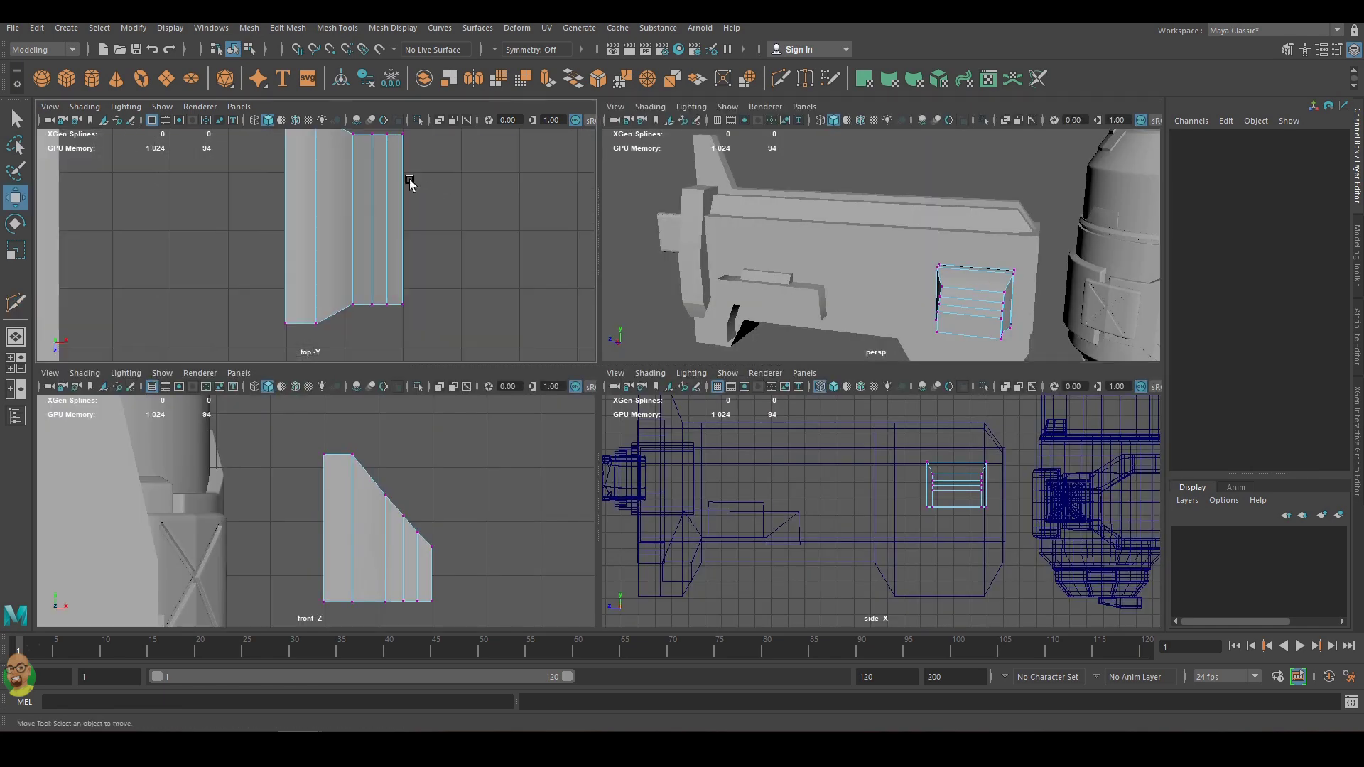
Scale and align pCube8's vertex columns in top view to straighten its outline.
{"action": "key", "text": "space"}
{"action": "left_click_drag", "start_coordinate": [625, 199], "coordinate": [661, 483]}
{"action": "key", "text": "r"}
{"action": "left_click_drag", "start_coordinate": [644, 410], "coordinate": [646, 421]}
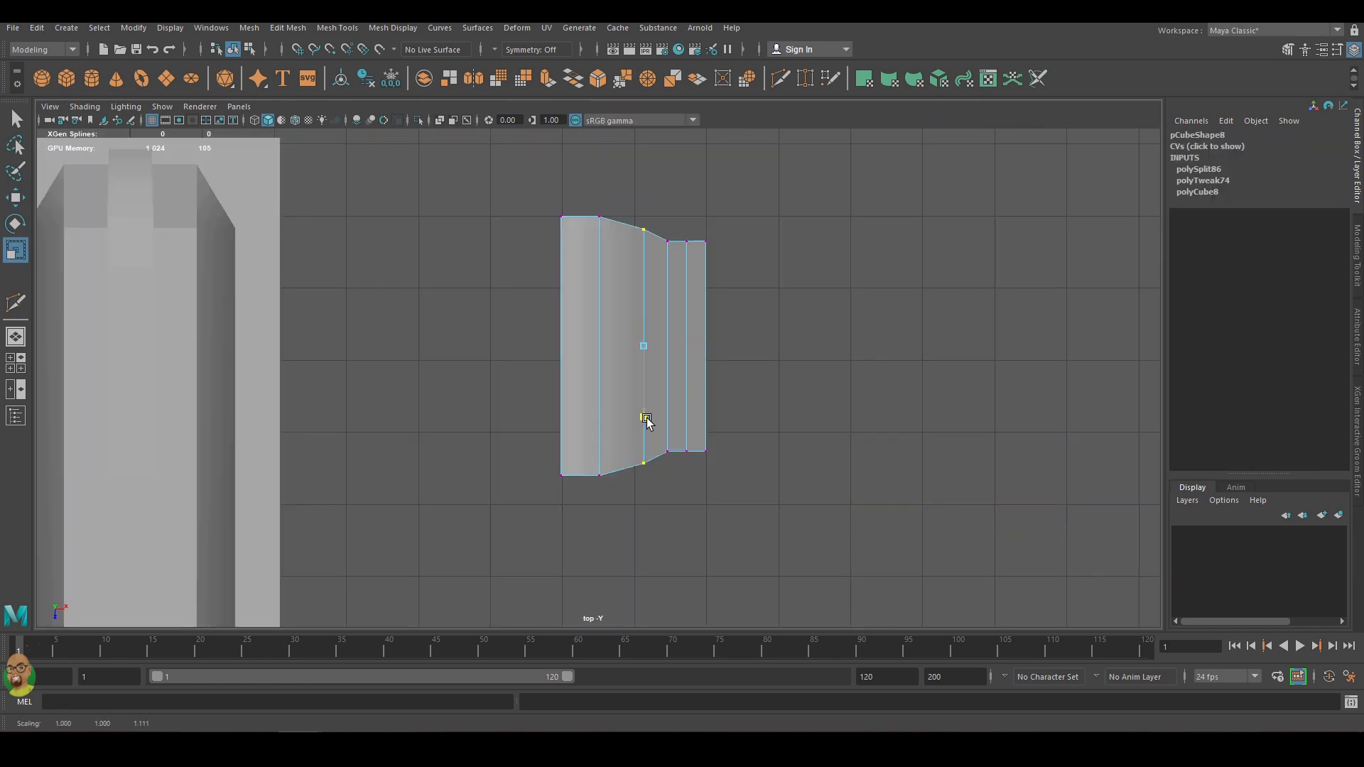
{"action": "left_click_drag", "start_coordinate": [626, 169], "coordinate": [693, 499]}
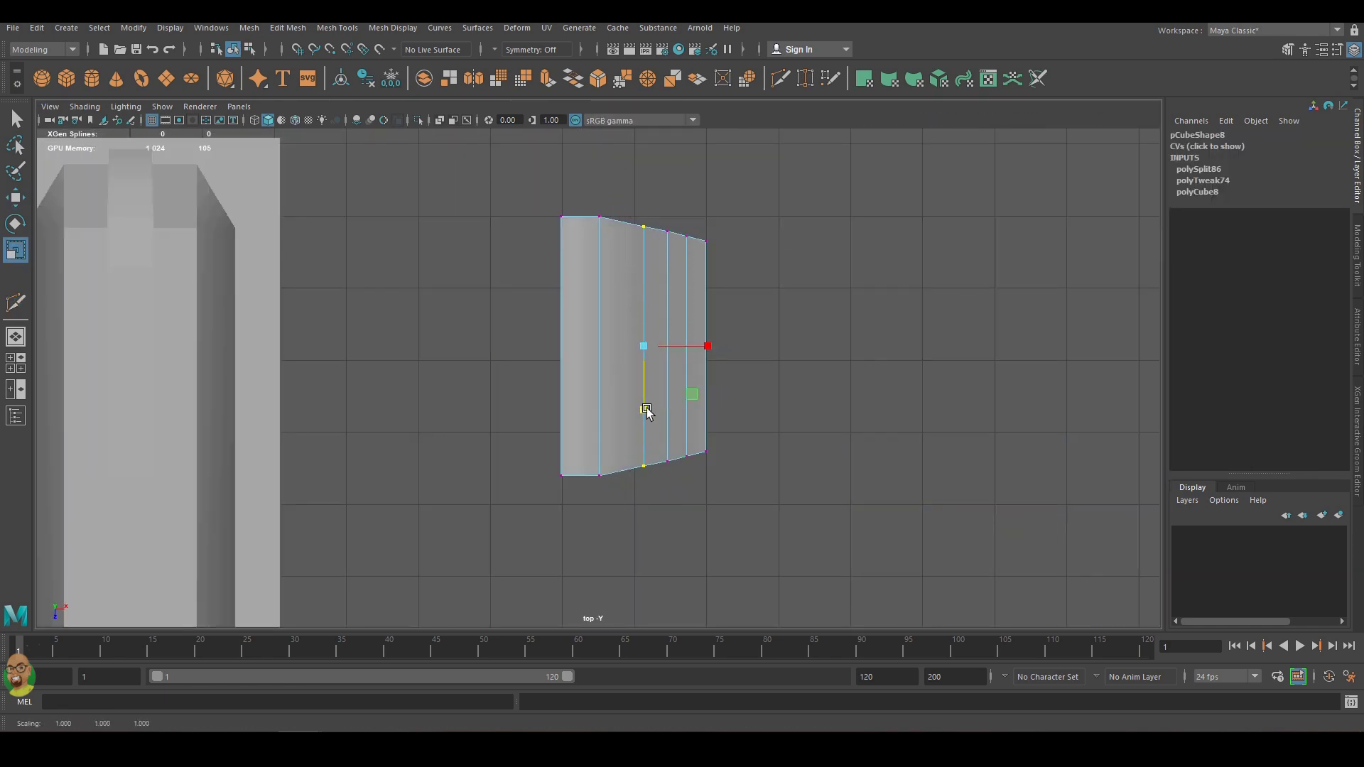
{"action": "left_click", "coordinate": [817, 353]}
{"action": "key", "text": "space"}
{"action": "key", "text": "space"}
{"action": "mouse_move", "coordinate": [809, 164]}
{"action": "left_mouse_down"}
{"action": "mouse_move", "coordinate": [628, 498]}
{"action": "mouse_move", "coordinate": [633, 469]}
{"action": "left_mouse_up"}
{"action": "left_click_drag", "start_coordinate": [746, 178], "coordinate": [609, 270]}
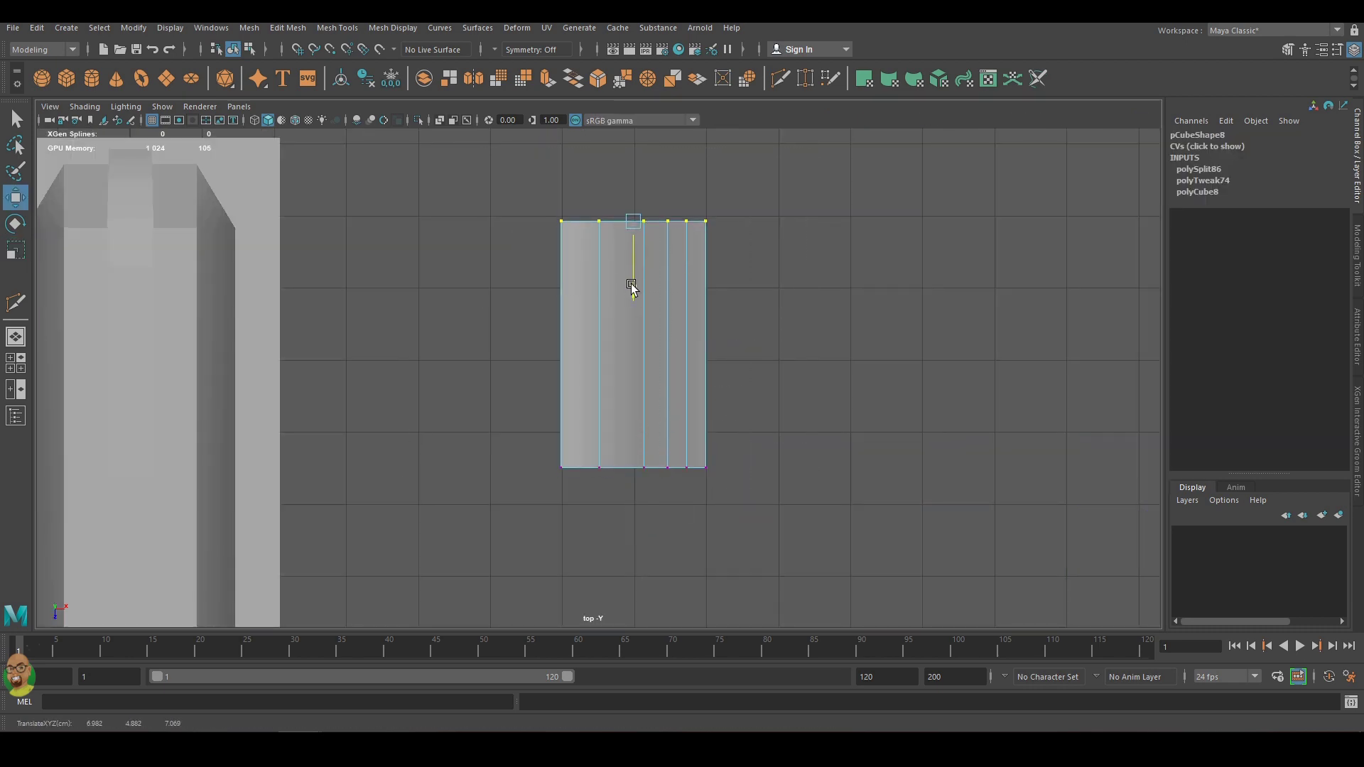
{"action": "key", "text": "space"}
{"action": "key", "text": "F8"}
{"action": "key", "text": "space"}
Extrude the box's bottom face, shrink it and push it inward as a recess.
{"action": "scroll", "coordinate": [816, 378], "scroll_direction": "up", "scroll_amount": 5}
{"action": "right_click_drag", "start_coordinate": [815, 379], "coordinate": [815, 414]}
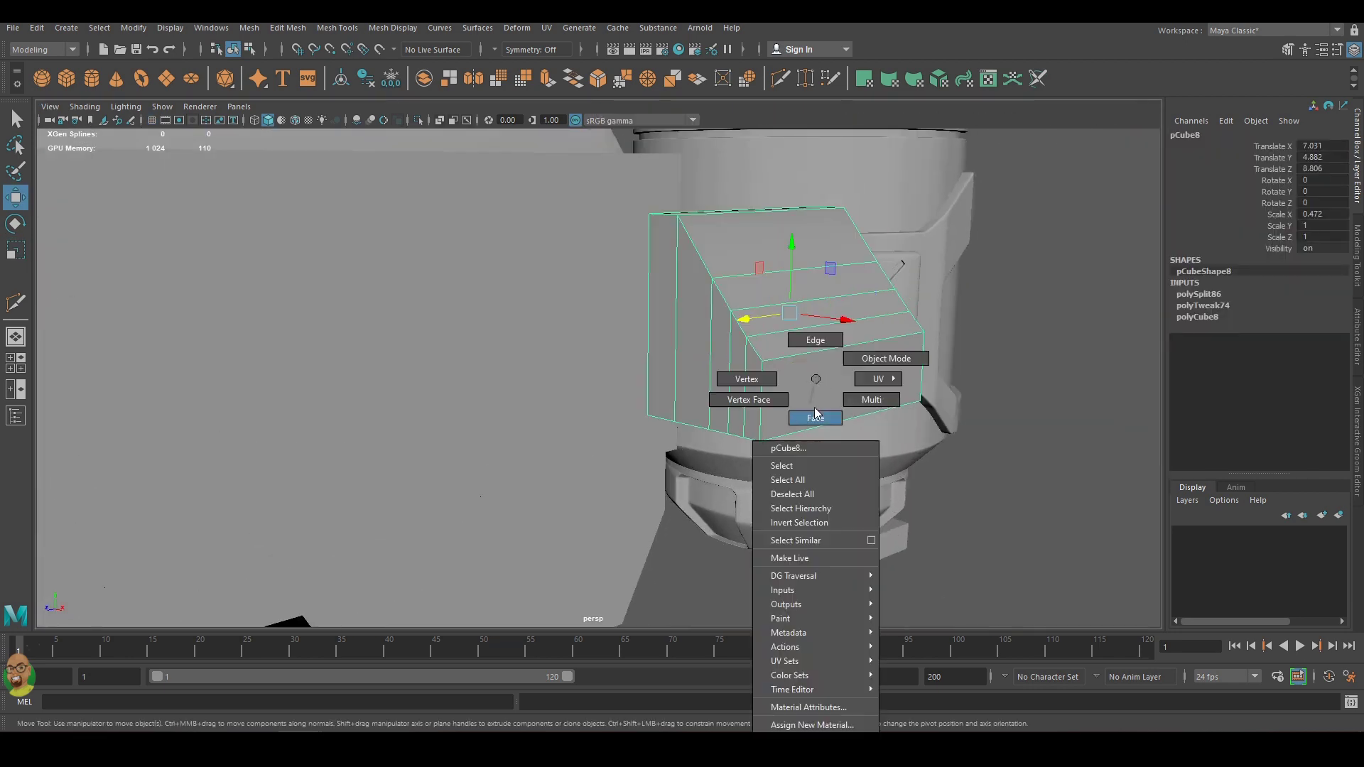
{"action": "mouse_move", "coordinate": [815, 414]}
{"action": "left_mouse_down", "text": "alt"}
{"action": "mouse_move", "coordinate": [754, 293]}
{"action": "mouse_move", "coordinate": [768, 355]}
{"action": "left_mouse_up", "text": "alt"}
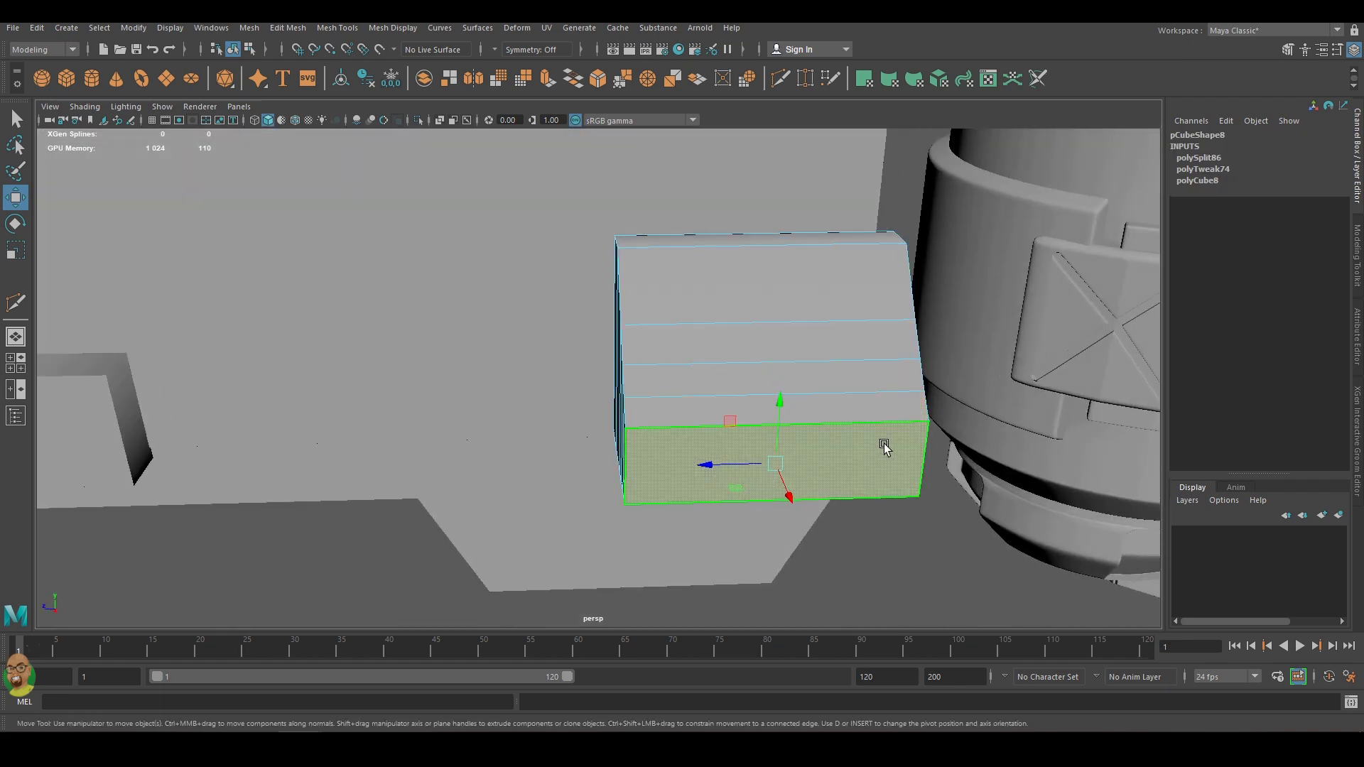
{"action": "key", "text": "ctrl+e"}
{"action": "key", "text": "r"}
{"action": "mouse_move", "coordinate": [775, 463]}
{"action": "left_mouse_down"}
{"action": "mouse_move", "coordinate": [763, 468]}
{"action": "mouse_move", "coordinate": [778, 460]}
{"action": "left_mouse_up"}
{"action": "key", "text": "ctrl+e"}
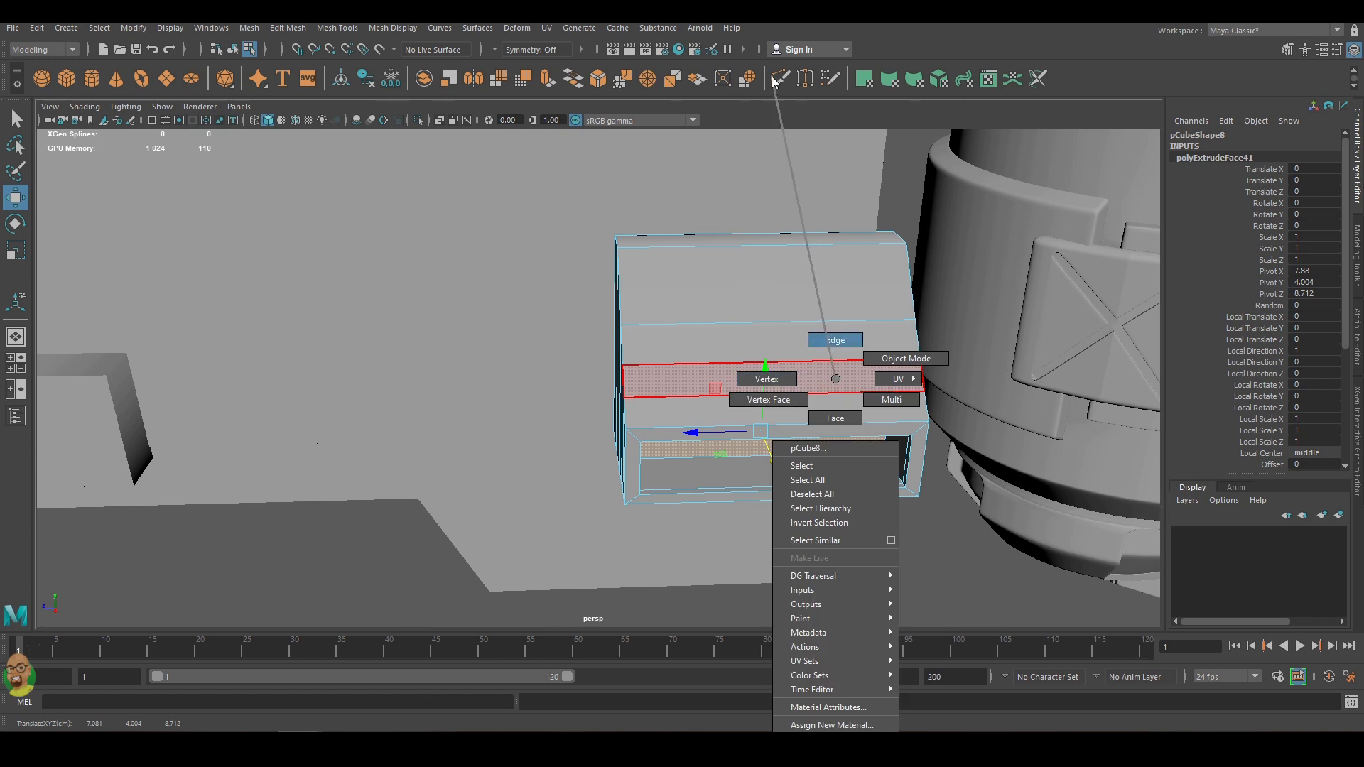
Multi-Cut a slanted line across the box's side for the sloped top.
{"action": "right_click_drag", "start_coordinate": [836, 398], "coordinate": [839, 419], "text": "shift"}
{"action": "left_click", "coordinate": [623, 365]}
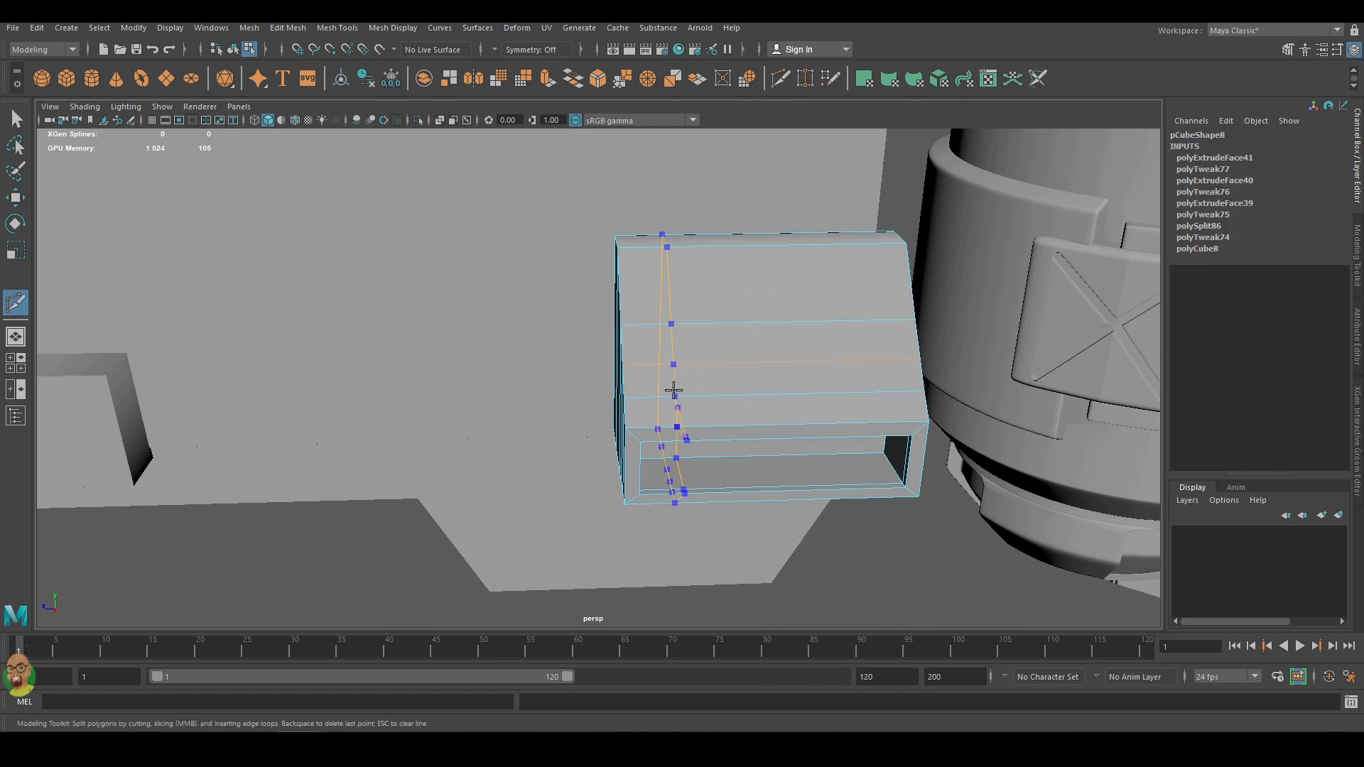
{"action": "scroll", "coordinate": [753, 427], "scroll_direction": "up", "scroll_amount": 3}
{"action": "left_click", "coordinate": [765, 460]}
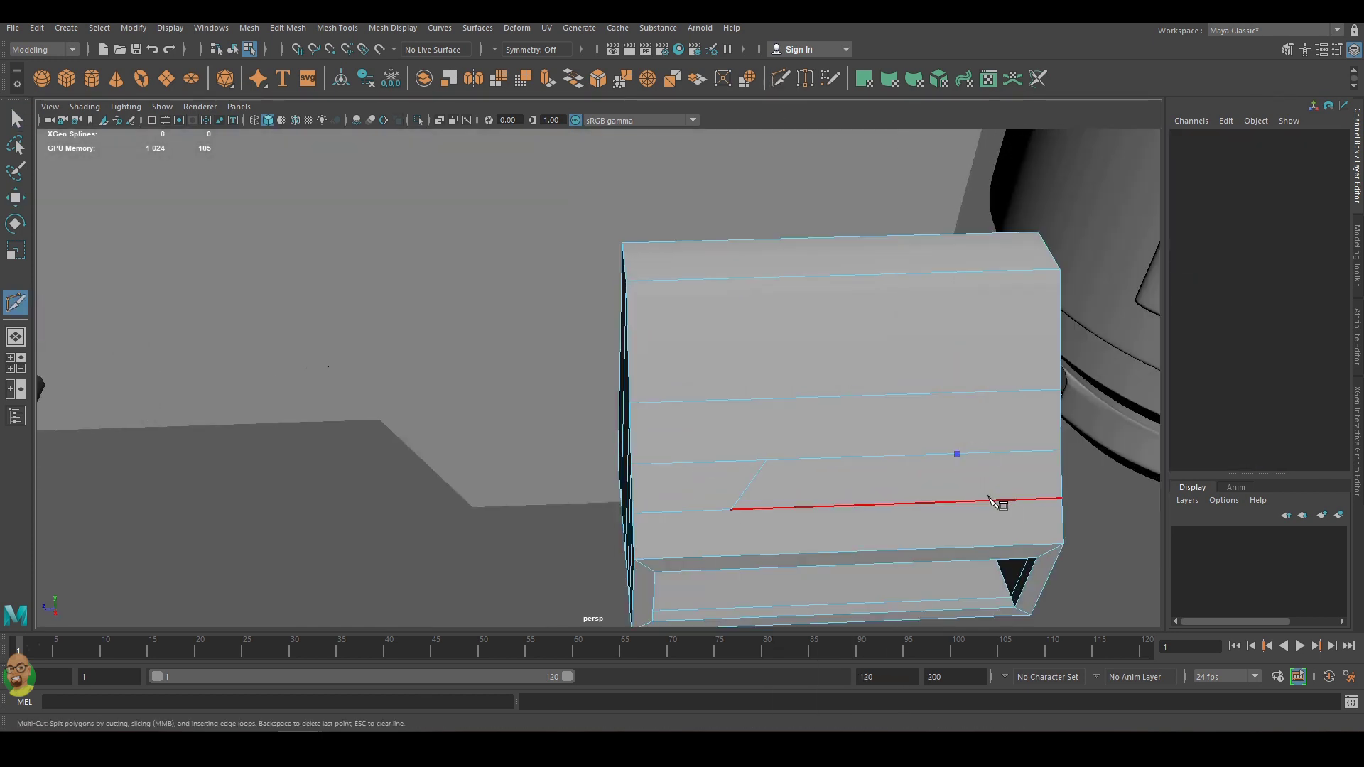
{"action": "mouse_move", "coordinate": [750, 242]}
{"action": "left_mouse_down", "text": "alt"}
{"action": "mouse_move", "coordinate": [833, 280]}
{"action": "mouse_move", "coordinate": [944, 292]}
{"action": "mouse_move", "coordinate": [716, 412]}
{"action": "left_mouse_up", "text": "alt"}
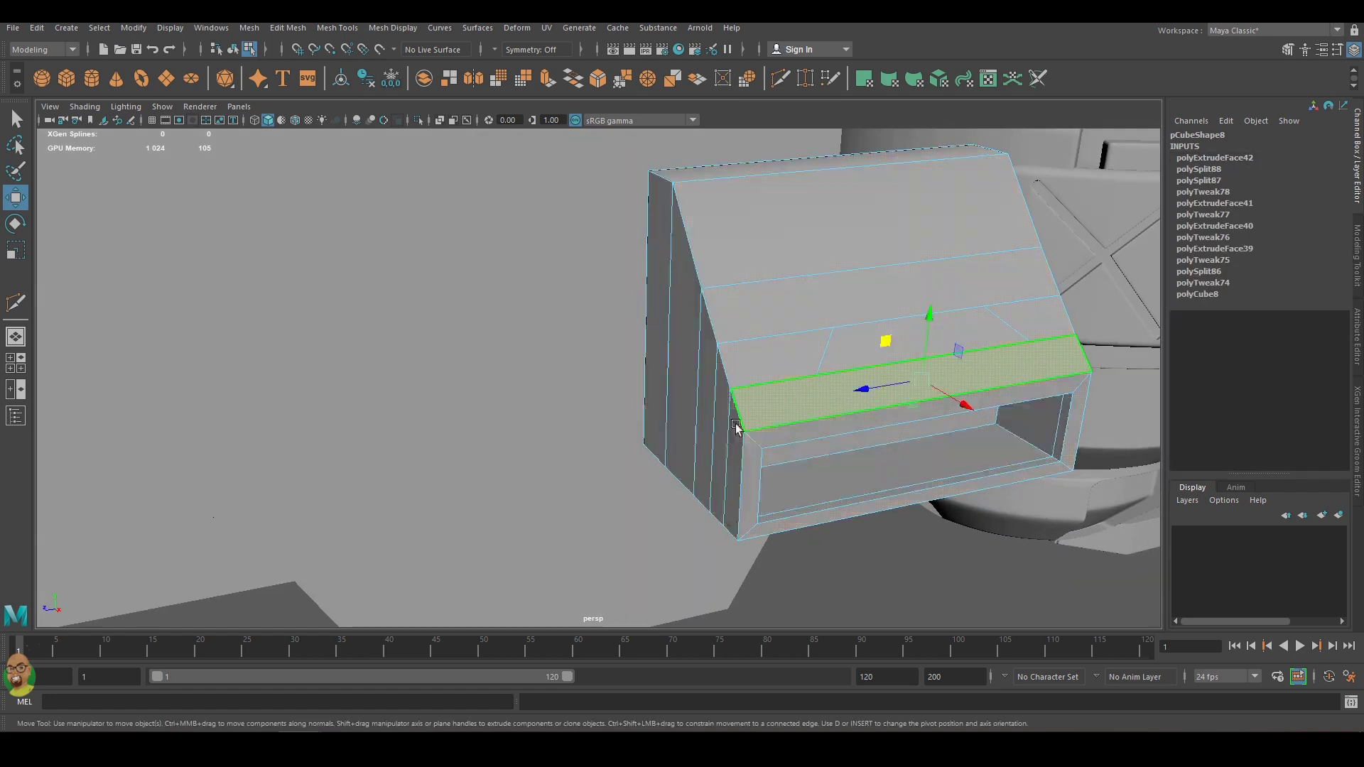
Extrude two side faces outward, then undo the unwanted extrusion.
{"action": "left_click", "coordinate": [721, 429], "text": "shift"}
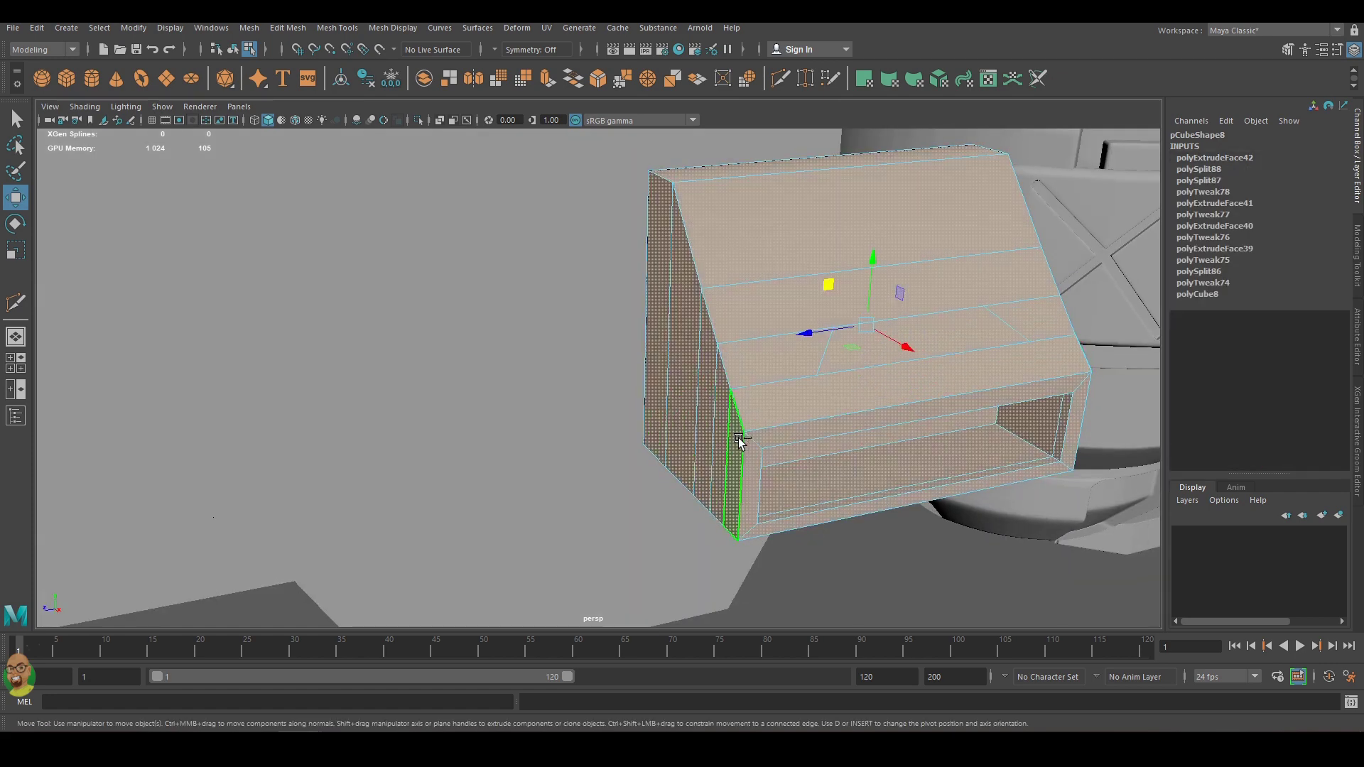
{"action": "mouse_move", "coordinate": [736, 437]}
{"action": "left_mouse_down", "text": "alt"}
{"action": "mouse_move", "coordinate": [804, 344]}
{"action": "mouse_move", "coordinate": [868, 358]}
{"action": "mouse_move", "coordinate": [999, 355]}
{"action": "left_mouse_up", "text": "alt"}
{"action": "left_click", "coordinate": [868, 358], "text": "shift"}
{"action": "key", "text": "ctrl+e"}
{"action": "key", "text": "r"}
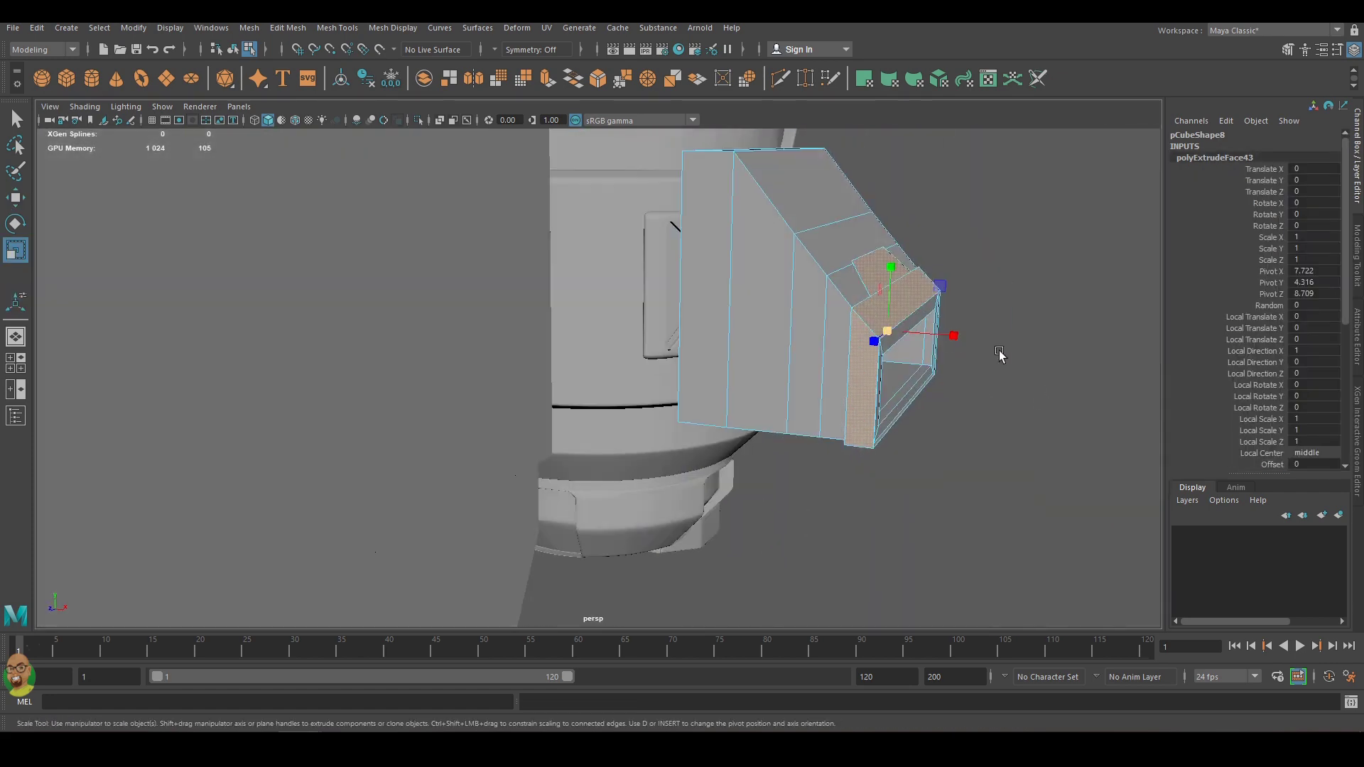
{"action": "key", "text": "t"}
{"action": "mouse_move", "coordinate": [894, 260]}
{"action": "left_mouse_down", "text": "alt"}
{"action": "mouse_move", "coordinate": [924, 426]}
{"action": "mouse_move", "coordinate": [937, 424]}
{"action": "left_mouse_up", "text": "alt"}
{"action": "key", "text": "ctrl+z"}
{"action": "key", "text": "ctrl+z"}
{"action": "key", "text": "ctrl+z"}
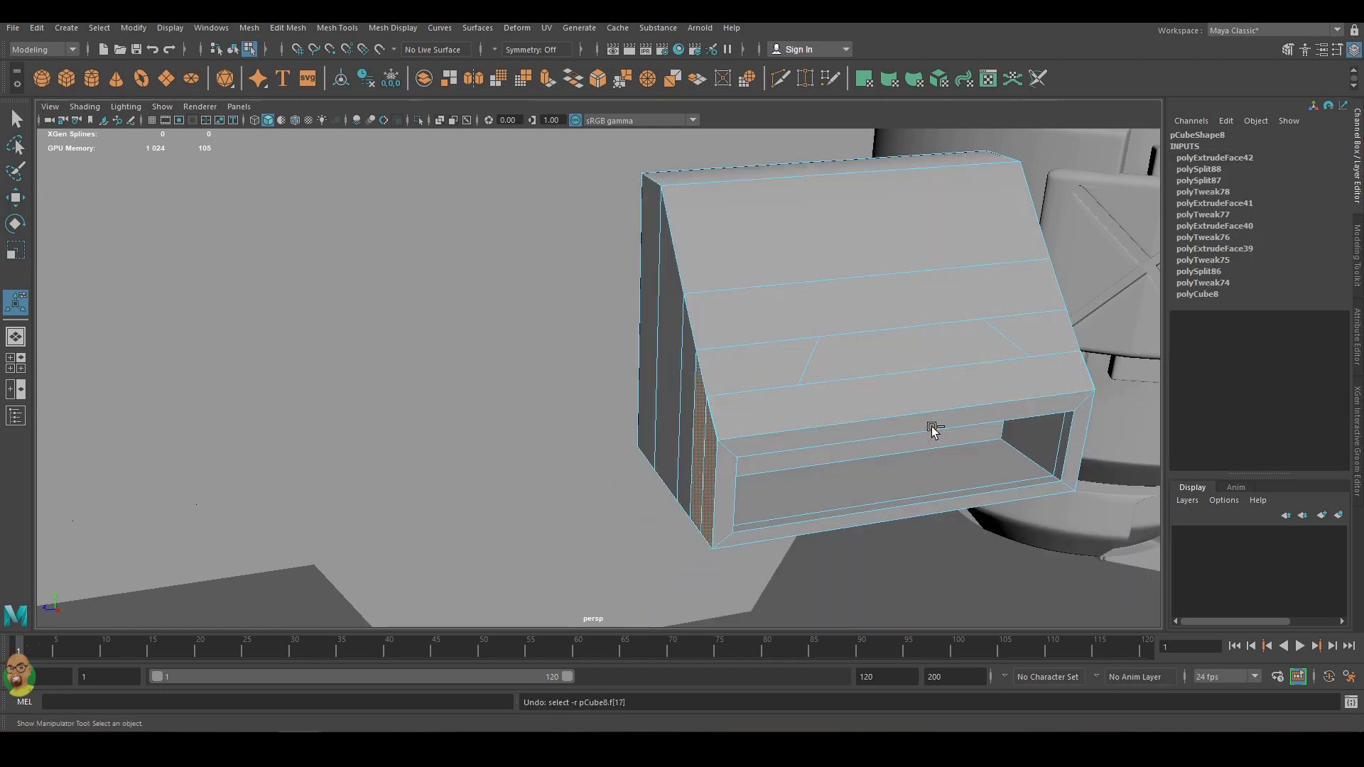
{"action": "key", "text": "ctrl+z"}
{"action": "key", "text": "ctrl+z"}
Insert an edge loop across the box's sloped top.
{"action": "mouse_move", "coordinate": [819, 336]}
{"action": "right_mouse_down"}
{"action": "mouse_move", "coordinate": [818, 301]}
{"action": "mouse_move", "coordinate": [801, 381]}
{"action": "right_mouse_up"}
{"action": "left_click", "coordinate": [802, 384]}
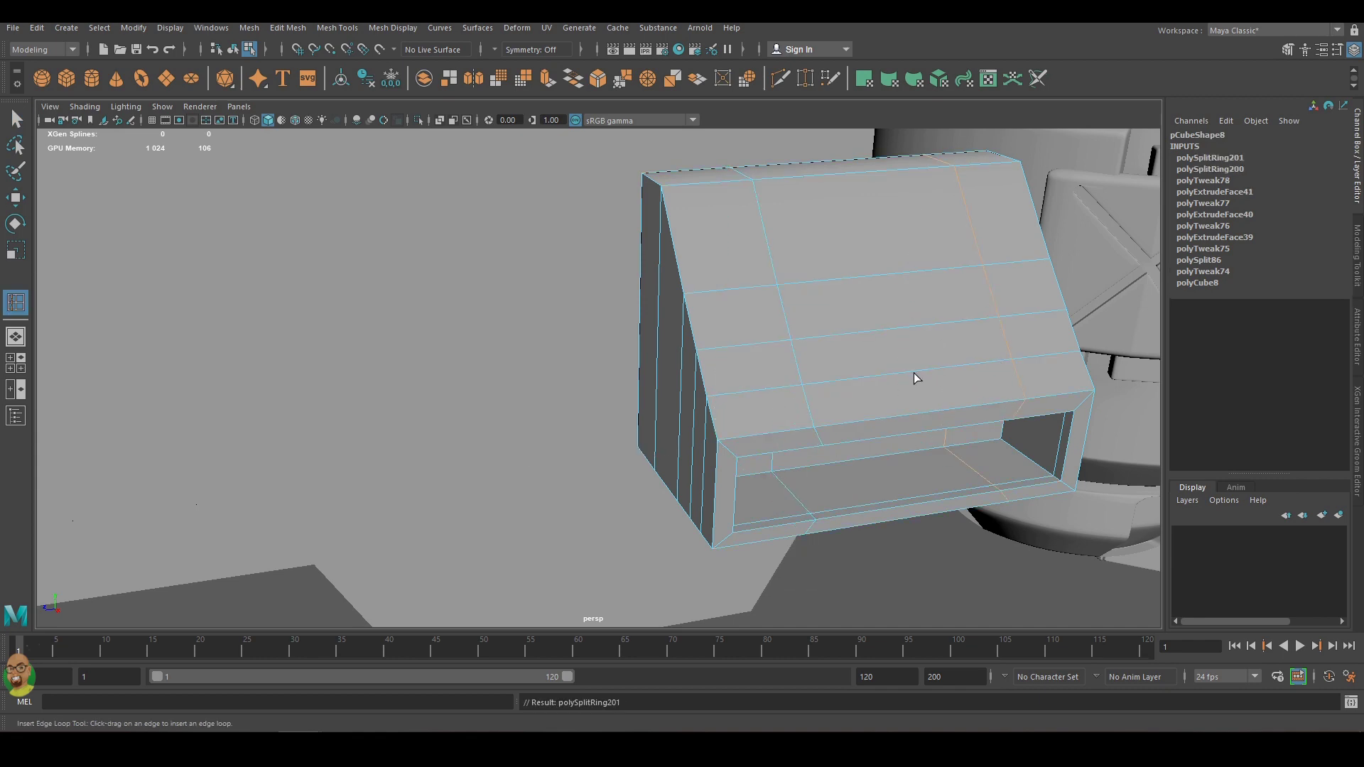
{"action": "left_click_drag", "start_coordinate": [915, 378], "coordinate": [866, 371], "text": "alt"}
{"action": "right_click_drag", "start_coordinate": [865, 370], "coordinate": [805, 375]}
{"action": "mouse_move", "coordinate": [691, 335]}
{"action": "left_mouse_down", "text": "alt"}
{"action": "mouse_move", "coordinate": [776, 265]}
{"action": "mouse_move", "coordinate": [1014, 270]}
{"action": "mouse_move", "coordinate": [904, 386]}
{"action": "left_mouse_up", "text": "alt"}
Extrude a front face strip of the box.
{"action": "right_click_drag", "start_coordinate": [897, 346], "coordinate": [897, 389]}
{"action": "left_click", "coordinate": [880, 369]}
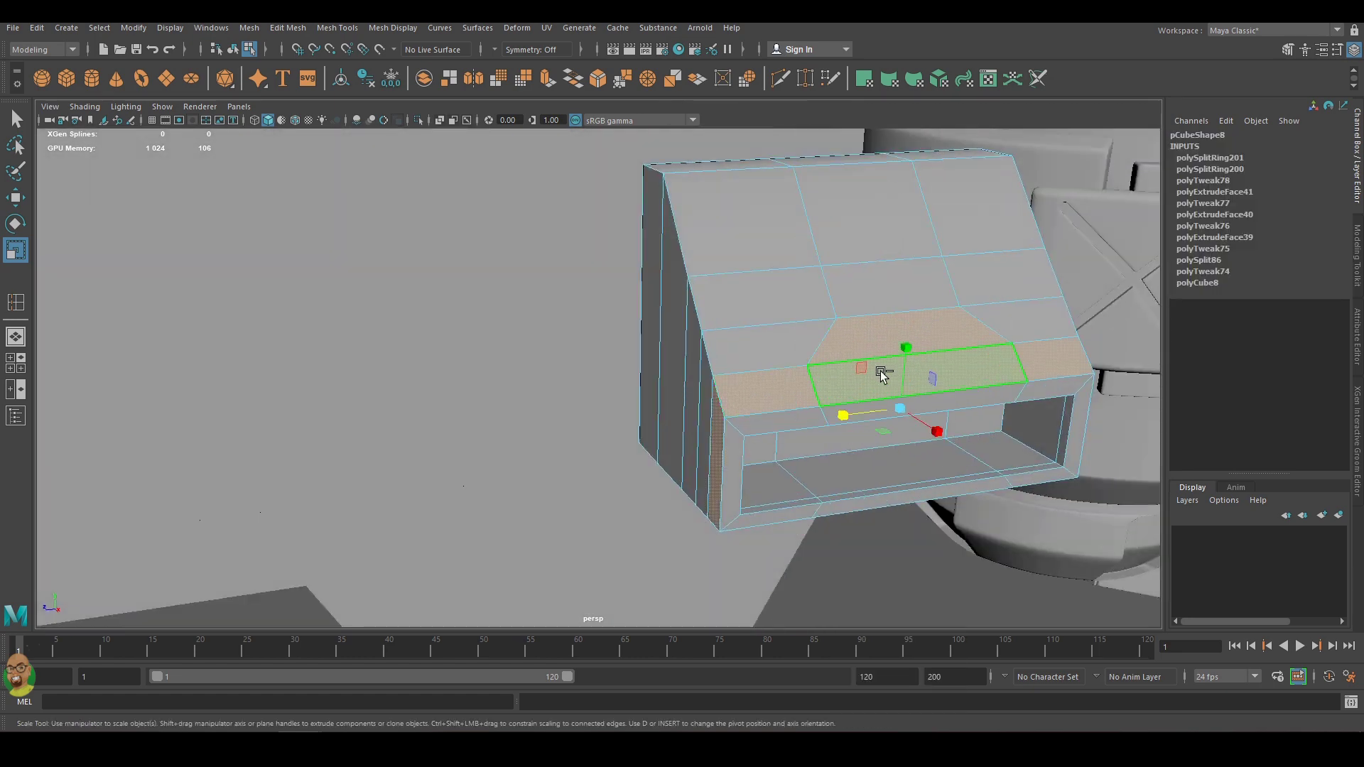
{"action": "key", "text": "ctrl+e"}
{"action": "mouse_move", "coordinate": [901, 405]}
{"action": "left_mouse_down", "text": "alt"}
{"action": "mouse_move", "coordinate": [1084, 334]}
{"action": "mouse_move", "coordinate": [919, 262]}
{"action": "left_mouse_up", "text": "alt"}
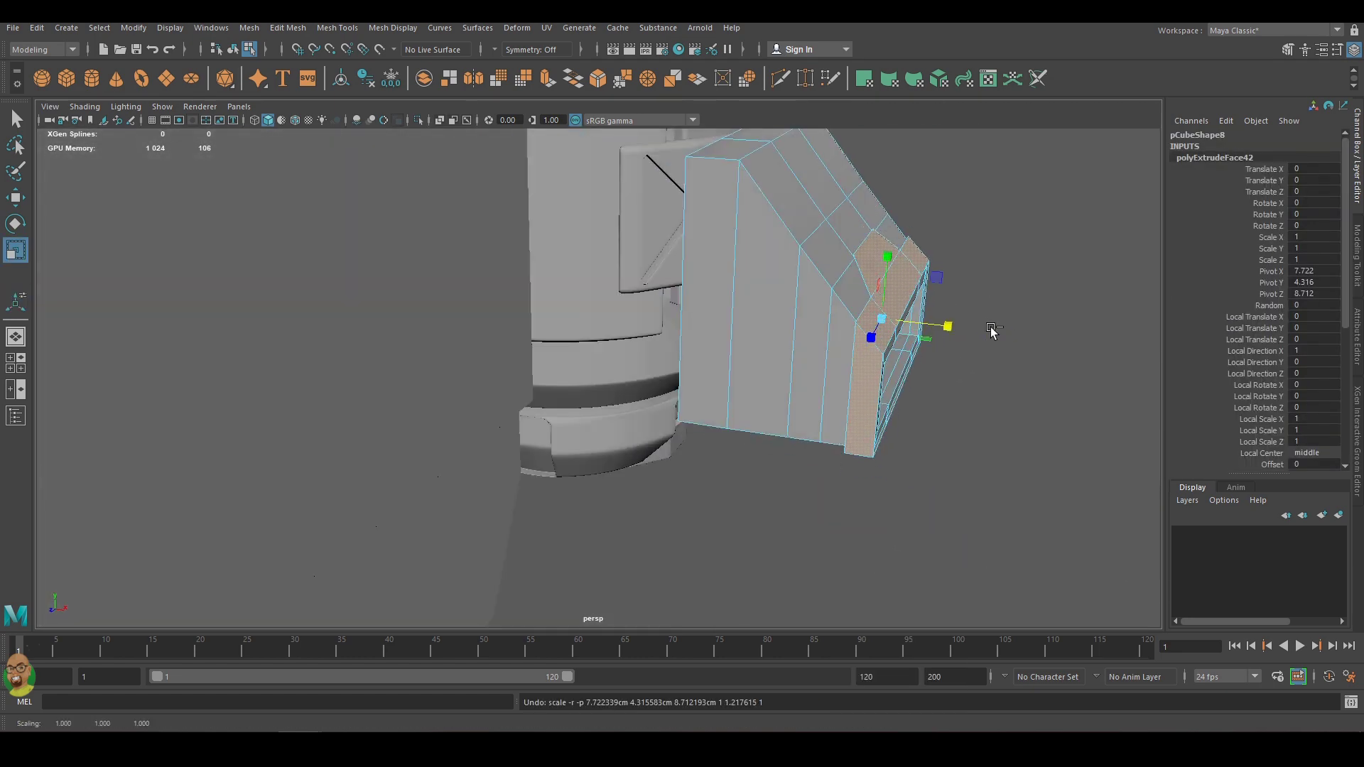
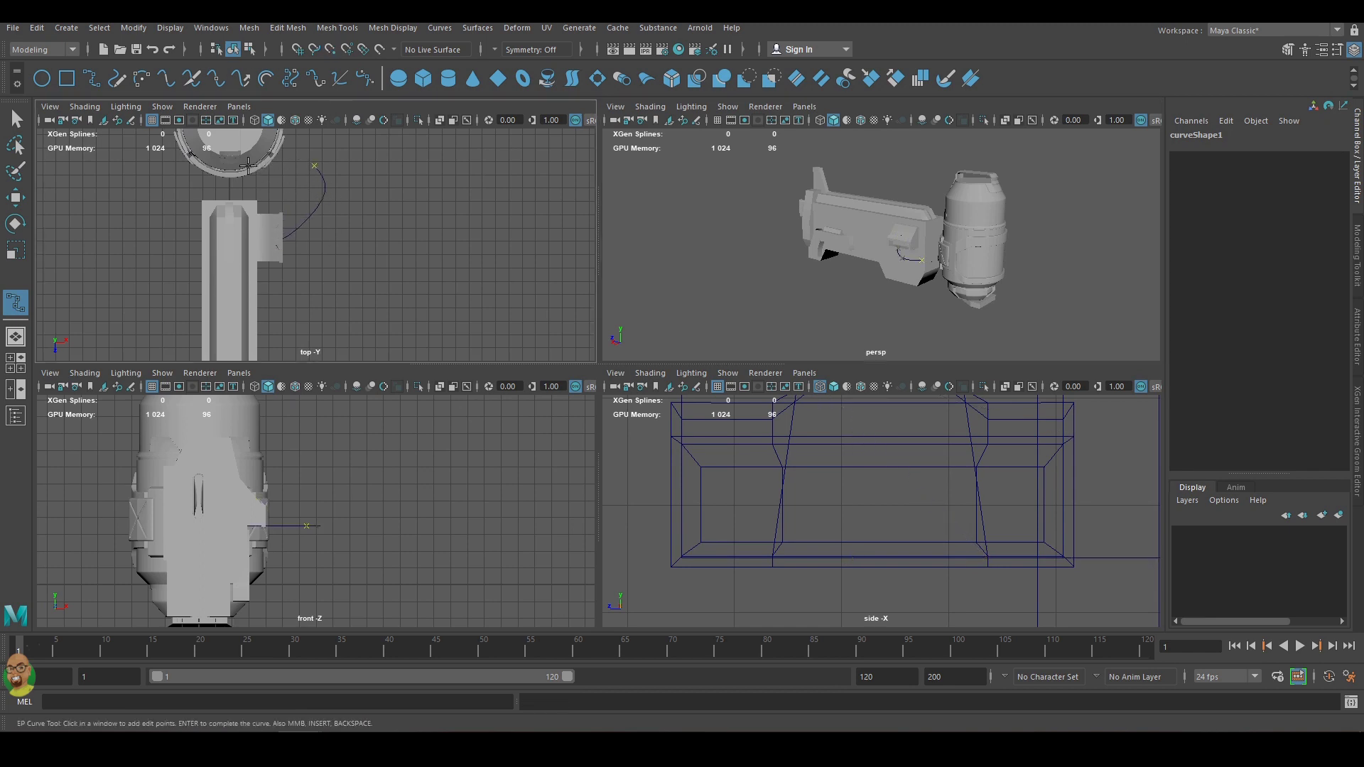
Finish the EP curve and pull its control vertices down to lower the loop.
{"action": "key", "text": "space"}
{"action": "key", "text": "q"}
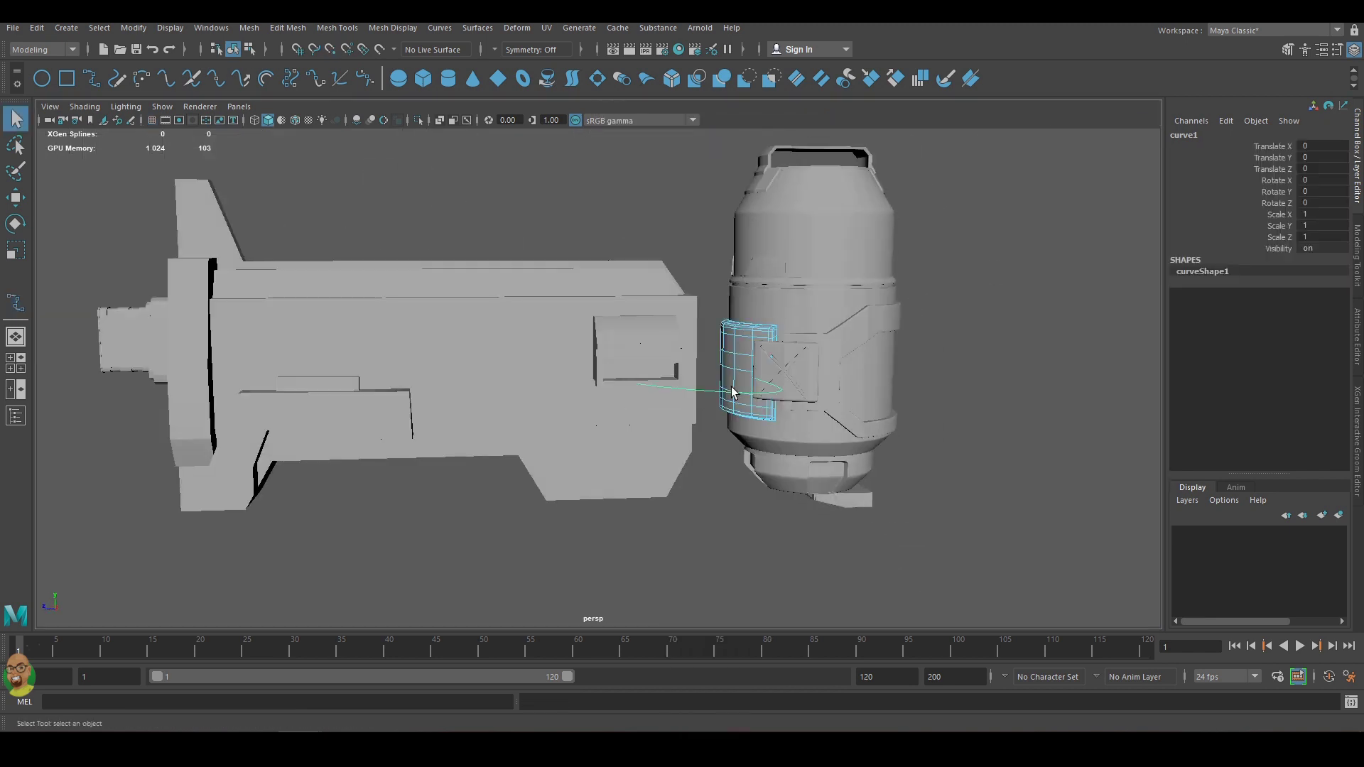
{"action": "right_click", "coordinate": [703, 390]}
{"action": "right_click_drag", "start_coordinate": [704, 390], "coordinate": [619, 387]}
{"action": "scroll", "coordinate": [618, 387], "scroll_direction": "up", "scroll_amount": 2}
{"action": "left_click_drag", "start_coordinate": [1023, 300], "coordinate": [977, 360]}
{"action": "mouse_move", "coordinate": [815, 460]}
{"action": "left_mouse_down"}
{"action": "mouse_move", "coordinate": [815, 498]}
{"action": "mouse_move", "coordinate": [762, 488]}
{"action": "mouse_move", "coordinate": [749, 464]}
{"action": "mouse_move", "coordinate": [799, 502]}
{"action": "mouse_move", "coordinate": [914, 395]}
{"action": "mouse_move", "coordinate": [395, 296]}
{"action": "mouse_move", "coordinate": [588, 259]}
{"action": "mouse_move", "coordinate": [575, 253]}
{"action": "mouse_move", "coordinate": [553, 278]}
{"action": "mouse_move", "coordinate": [603, 351]}
{"action": "mouse_move", "coordinate": [770, 417]}
{"action": "mouse_move", "coordinate": [660, 326]}
{"action": "mouse_move", "coordinate": [630, 243]}
{"action": "mouse_move", "coordinate": [456, 556]}
{"action": "left_mouse_up"}
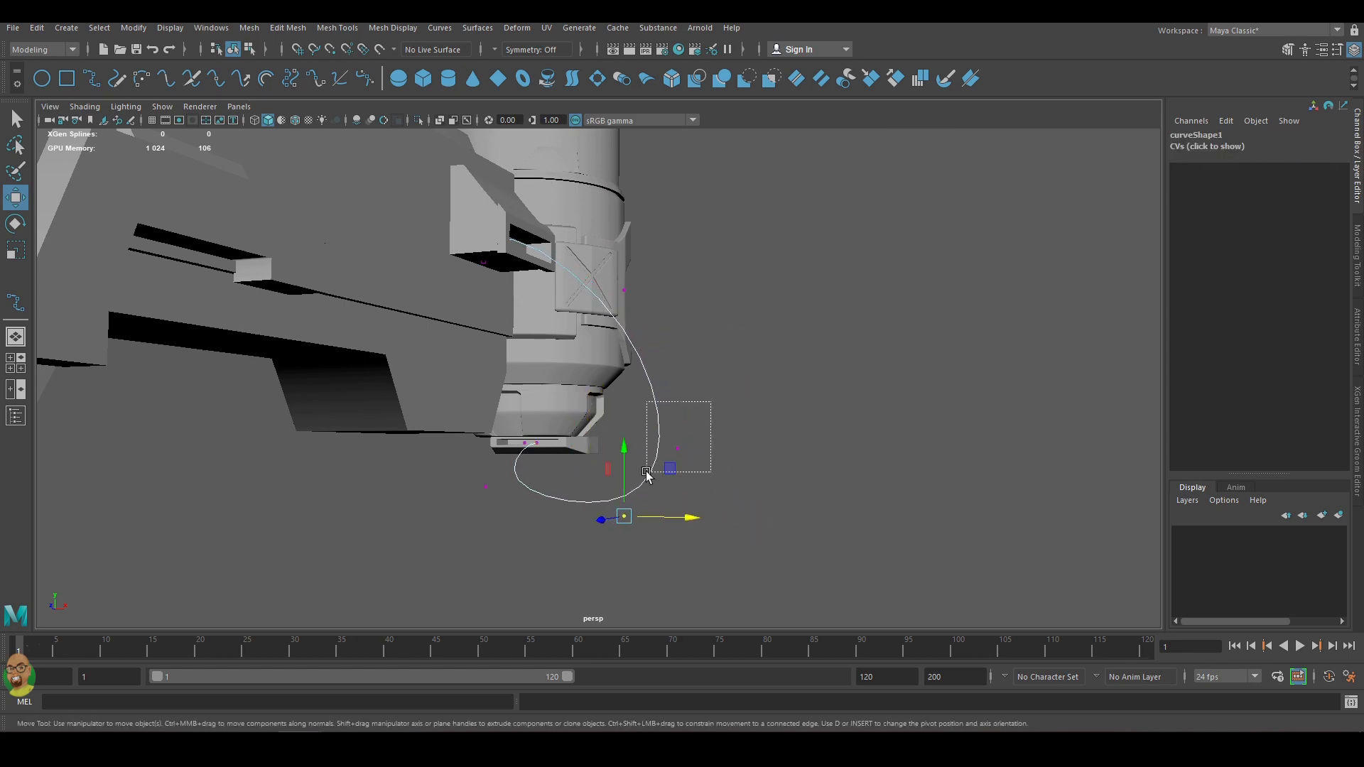
Select another curve control vertex while orbiting around the gun's notch.
{"action": "left_click", "coordinate": [646, 473]}
{"action": "mouse_move", "coordinate": [646, 472]}
{"action": "left_mouse_down", "text": "alt"}
{"action": "mouse_move", "coordinate": [504, 556]}
{"action": "mouse_move", "coordinate": [968, 435]}
{"action": "mouse_move", "coordinate": [1046, 437]}
{"action": "mouse_move", "coordinate": [718, 359]}
{"action": "left_mouse_up", "text": "alt"}
{"action": "left_click_drag", "start_coordinate": [719, 359], "coordinate": [820, 420]}
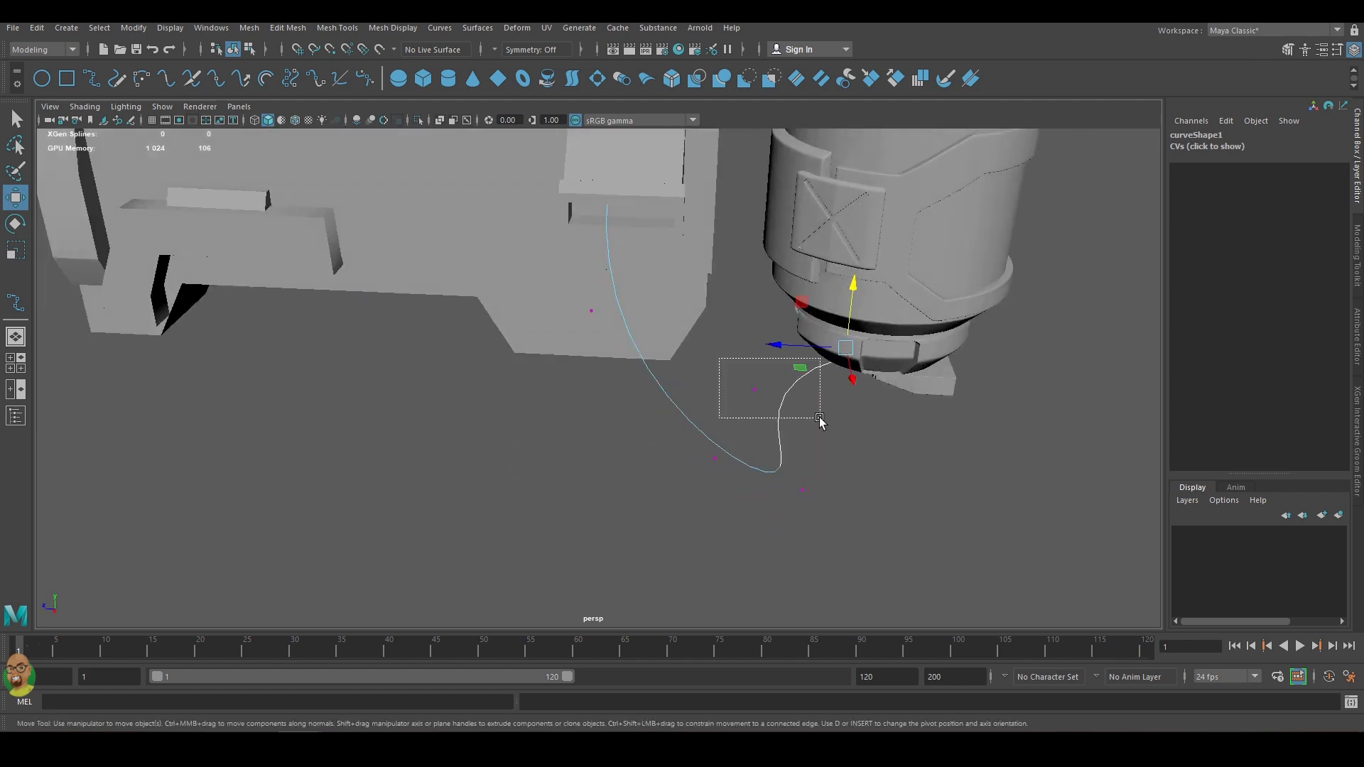
{"action": "left_click_drag", "start_coordinate": [661, 473], "coordinate": [497, 427], "text": "alt"}
{"action": "left_click", "coordinate": [66, 27]}
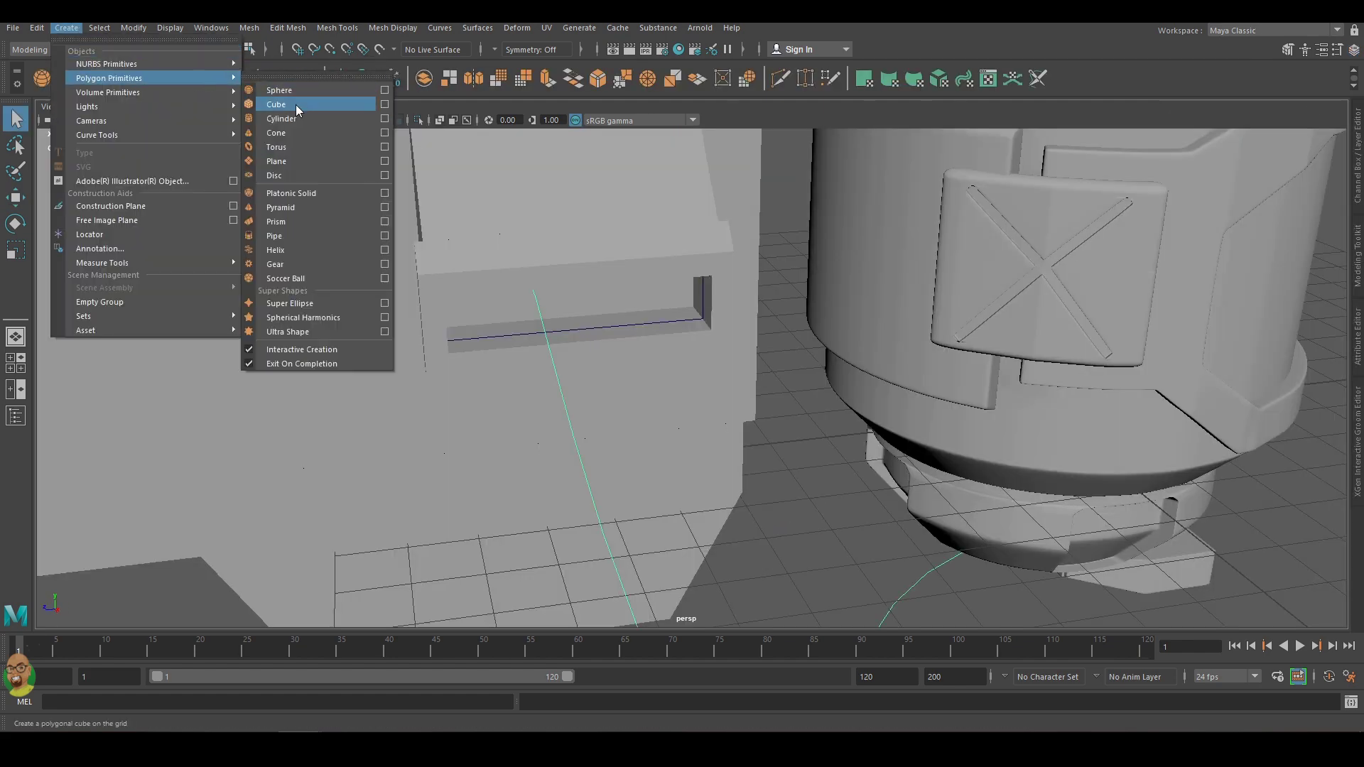
Create a polygon cube and slide it out along X in the side view.
{"action": "left_click", "coordinate": [295, 104]}
{"action": "key", "text": "space"}
{"action": "key", "text": "space"}
{"action": "scroll", "coordinate": [326, 314], "scroll_direction": "up", "scroll_amount": 3}
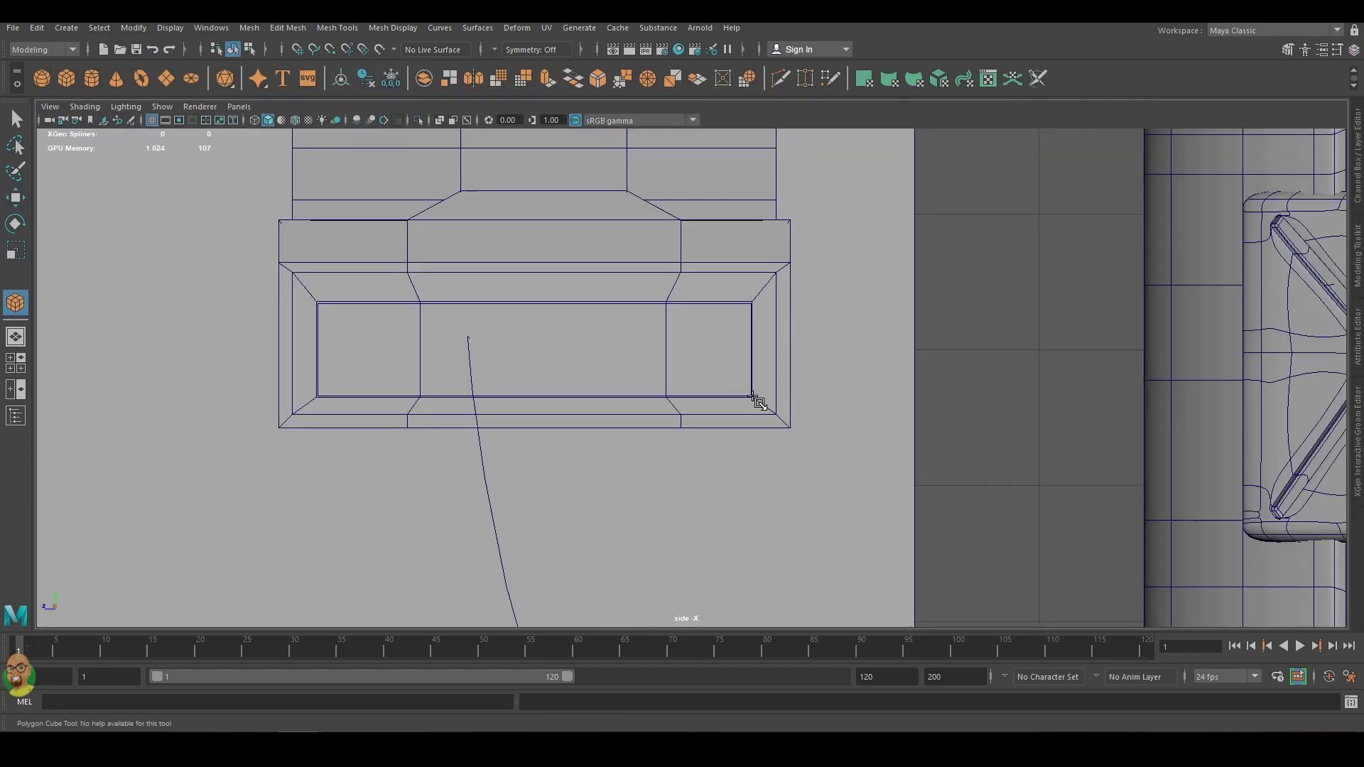
{"action": "key", "text": "space"}
{"action": "key", "text": "w"}
{"action": "mouse_move", "coordinate": [398, 501]}
{"action": "left_mouse_down"}
{"action": "mouse_move", "coordinate": [436, 508]}
{"action": "mouse_move", "coordinate": [408, 499]}
{"action": "left_mouse_up"}
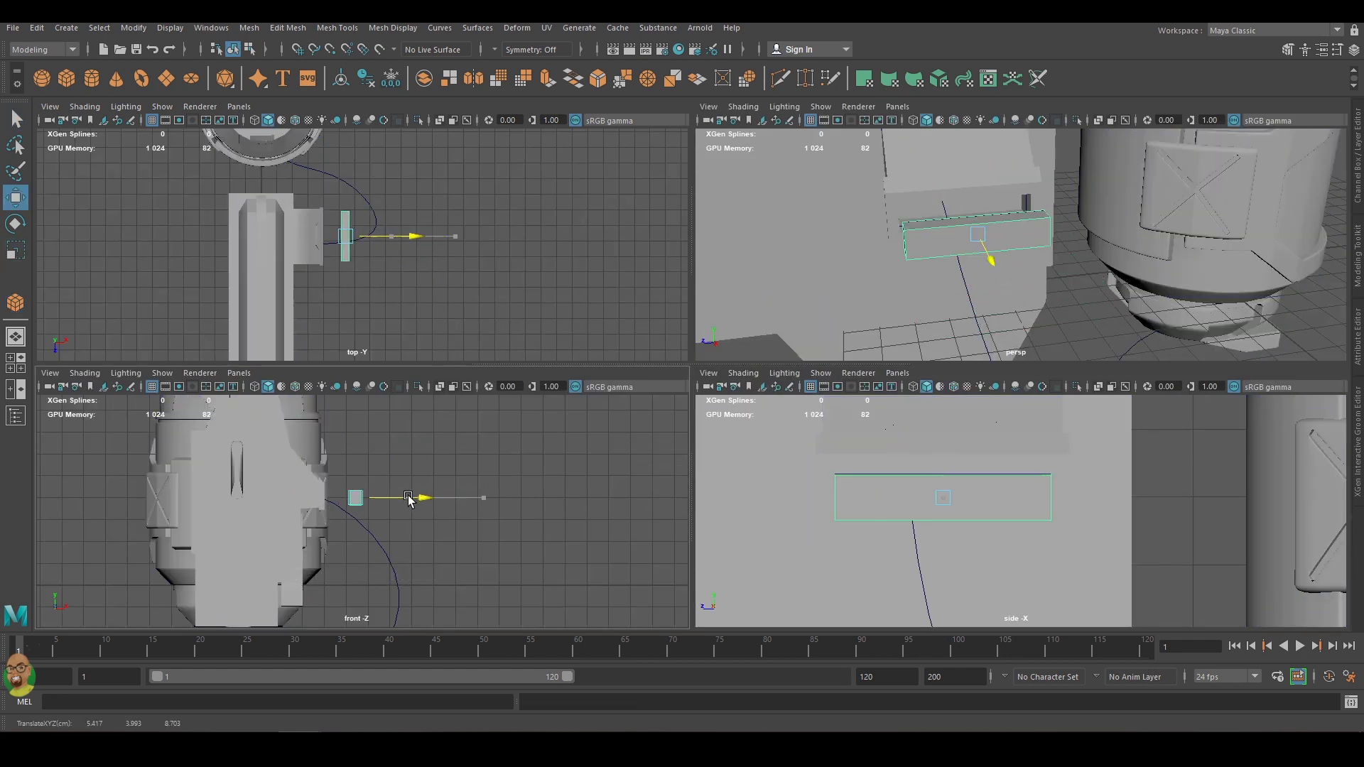
Move the curve onto the gun body and check it in perspective.
{"action": "left_click", "coordinate": [364, 529]}
{"action": "middle_click_drag", "start_coordinate": [939, 241], "coordinate": [945, 245]}
{"action": "key", "text": "space"}
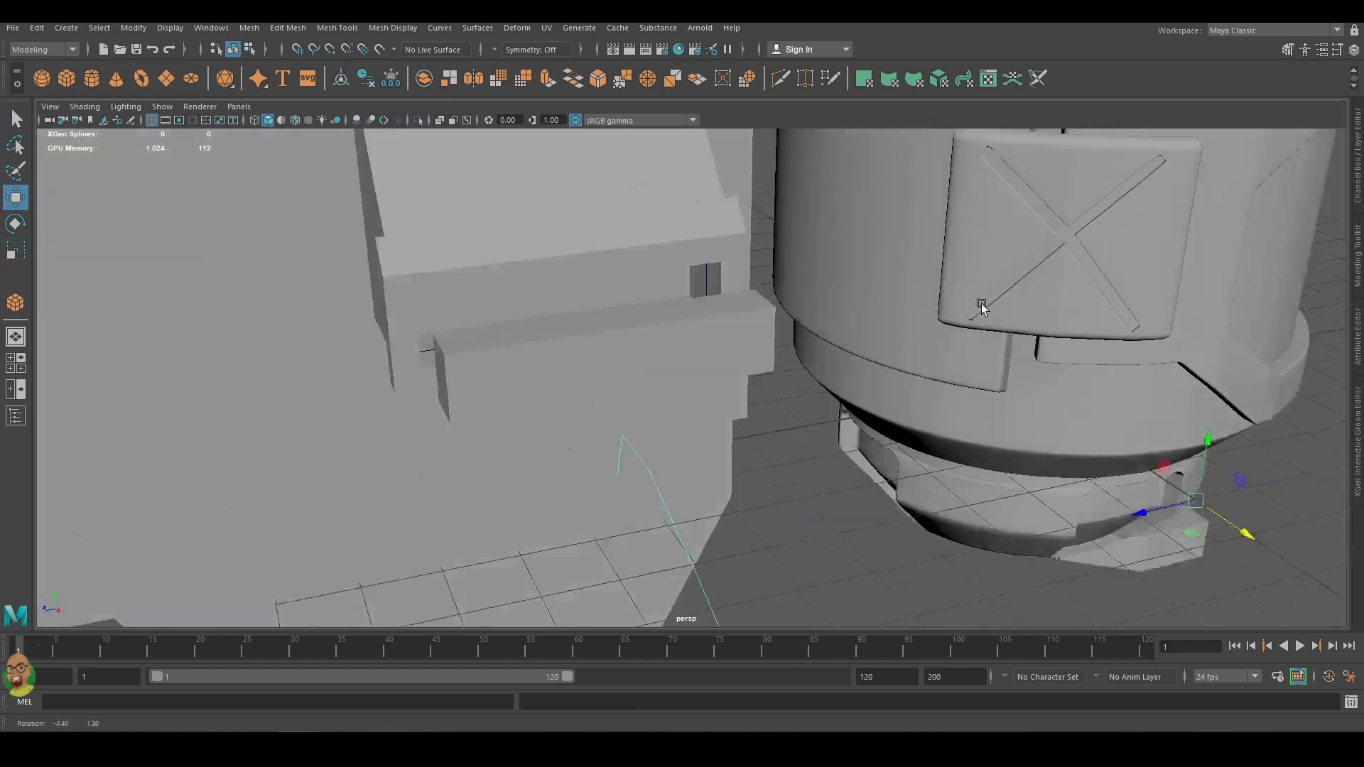
{"action": "mouse_move", "coordinate": [984, 305]}
{"action": "left_mouse_down", "text": "alt"}
{"action": "mouse_move", "coordinate": [888, 316]}
{"action": "mouse_move", "coordinate": [962, 260]}
{"action": "mouse_move", "coordinate": [950, 201]}
{"action": "mouse_move", "coordinate": [952, 259]}
{"action": "mouse_move", "coordinate": [935, 286]}
{"action": "mouse_move", "coordinate": [466, 350]}
{"action": "left_mouse_up", "text": "alt"}
{"action": "key", "text": "space"}
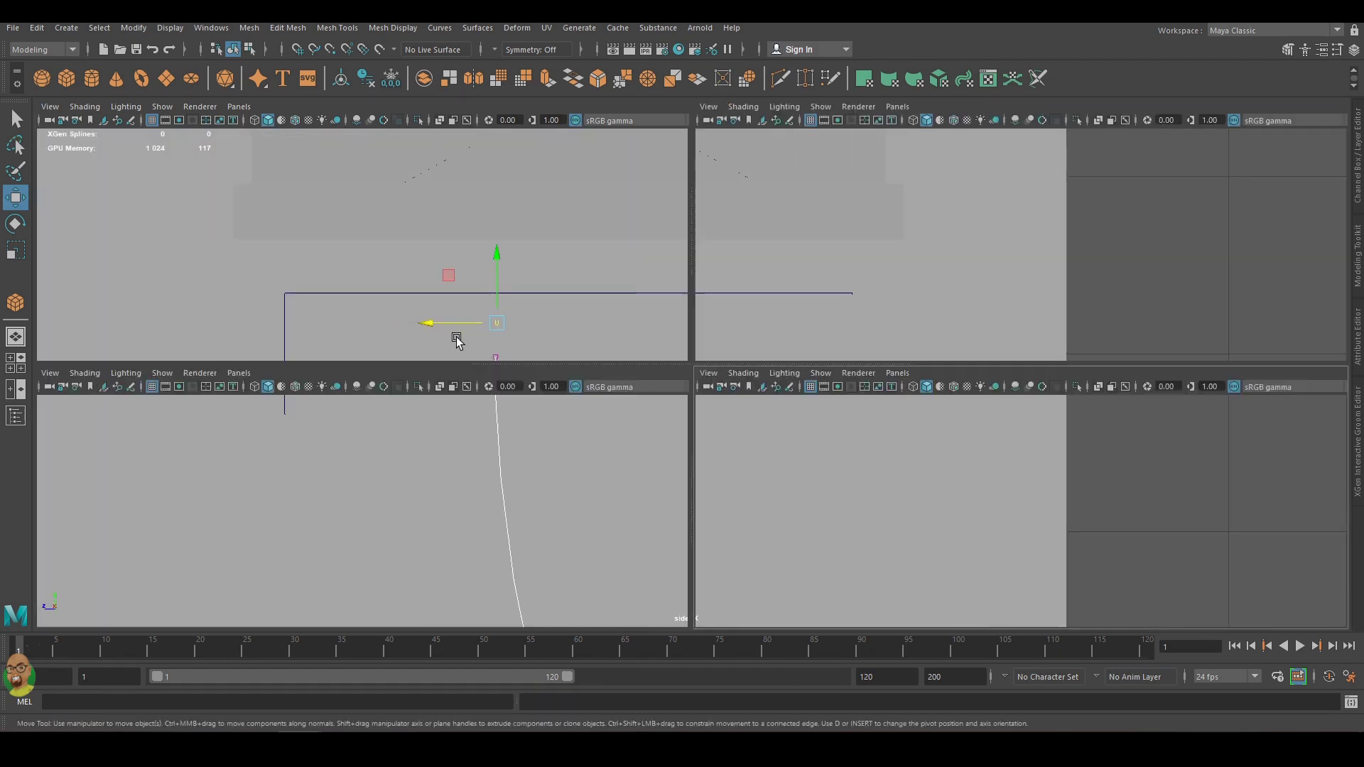
Shift the new box left toward the gun body, undoing a trial drop onto the lower ring.
{"action": "left_click", "coordinate": [902, 499]}
{"action": "left_click_drag", "start_coordinate": [902, 499], "coordinate": [885, 499]}
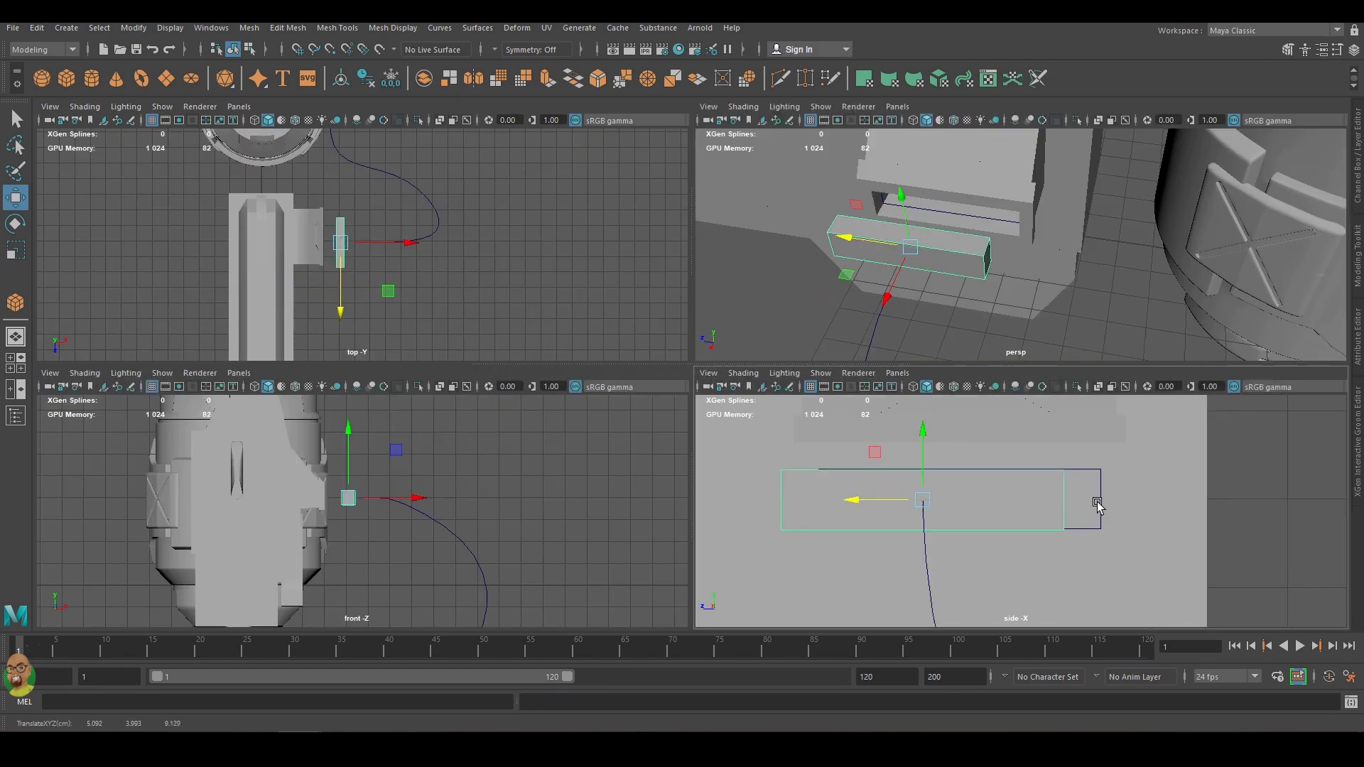
{"action": "key", "text": "space"}
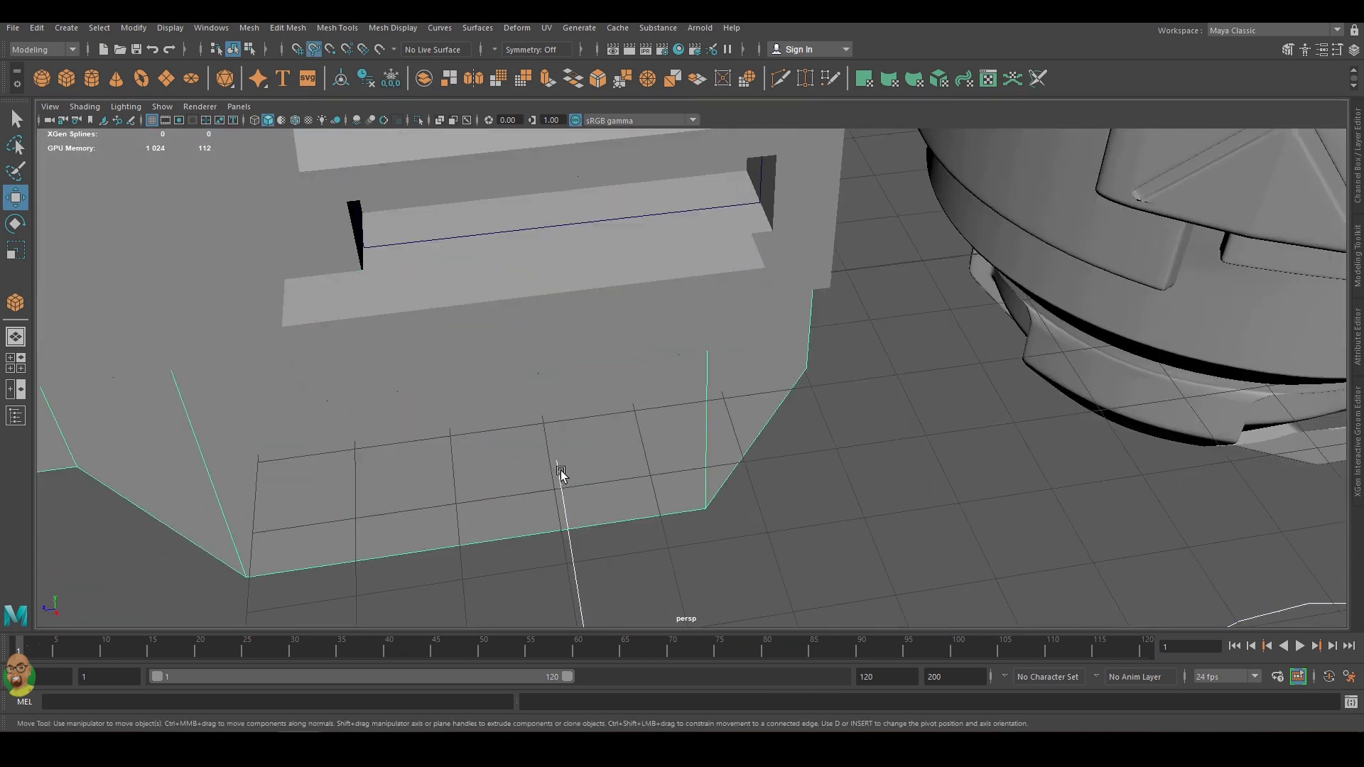
{"action": "mouse_move", "coordinate": [559, 448]}
{"action": "left_mouse_down", "text": "alt"}
{"action": "mouse_move", "coordinate": [566, 502]}
{"action": "mouse_move", "coordinate": [967, 225]}
{"action": "left_mouse_up", "text": "alt"}
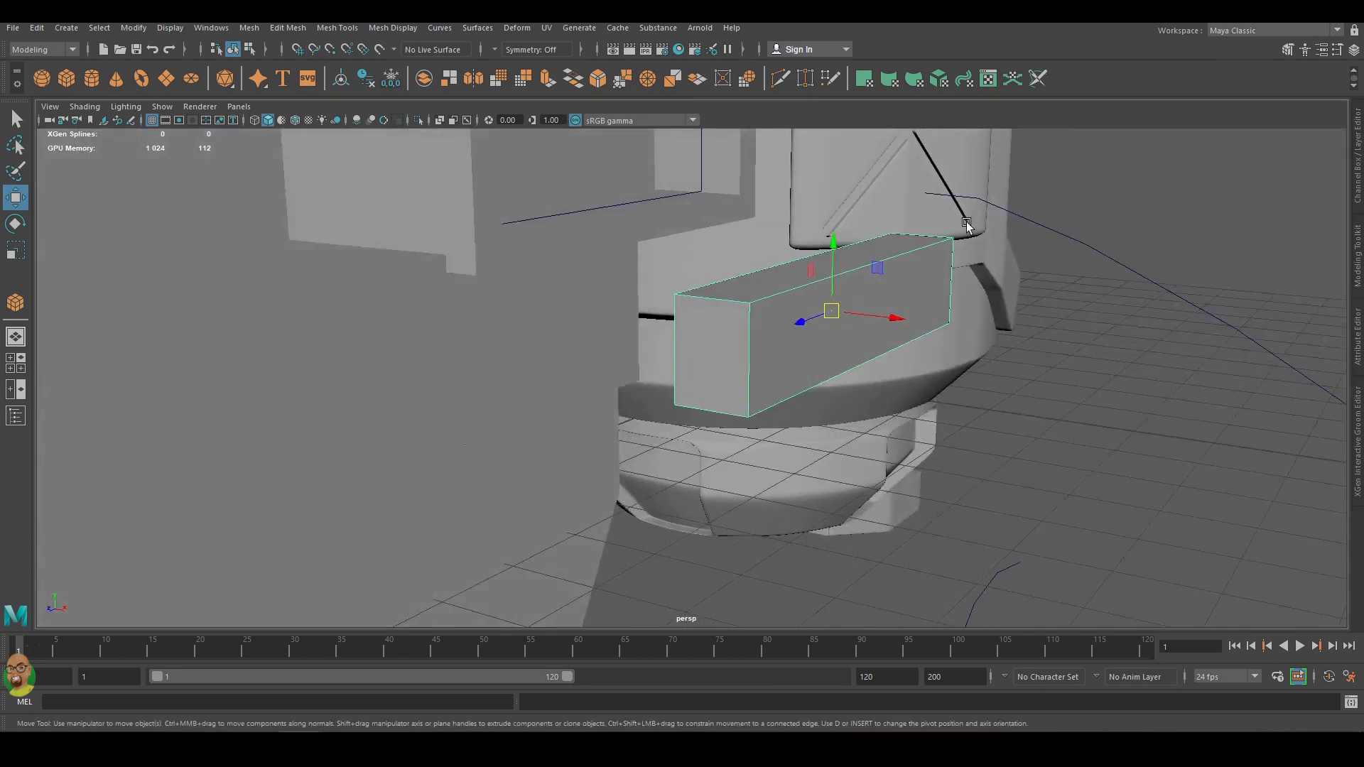
{"action": "key", "text": "ctrl+z"}
{"action": "key", "text": "ctrl+z"}
{"action": "key", "text": "ctrl+z"}
{"action": "key", "text": "ctrl+z"}
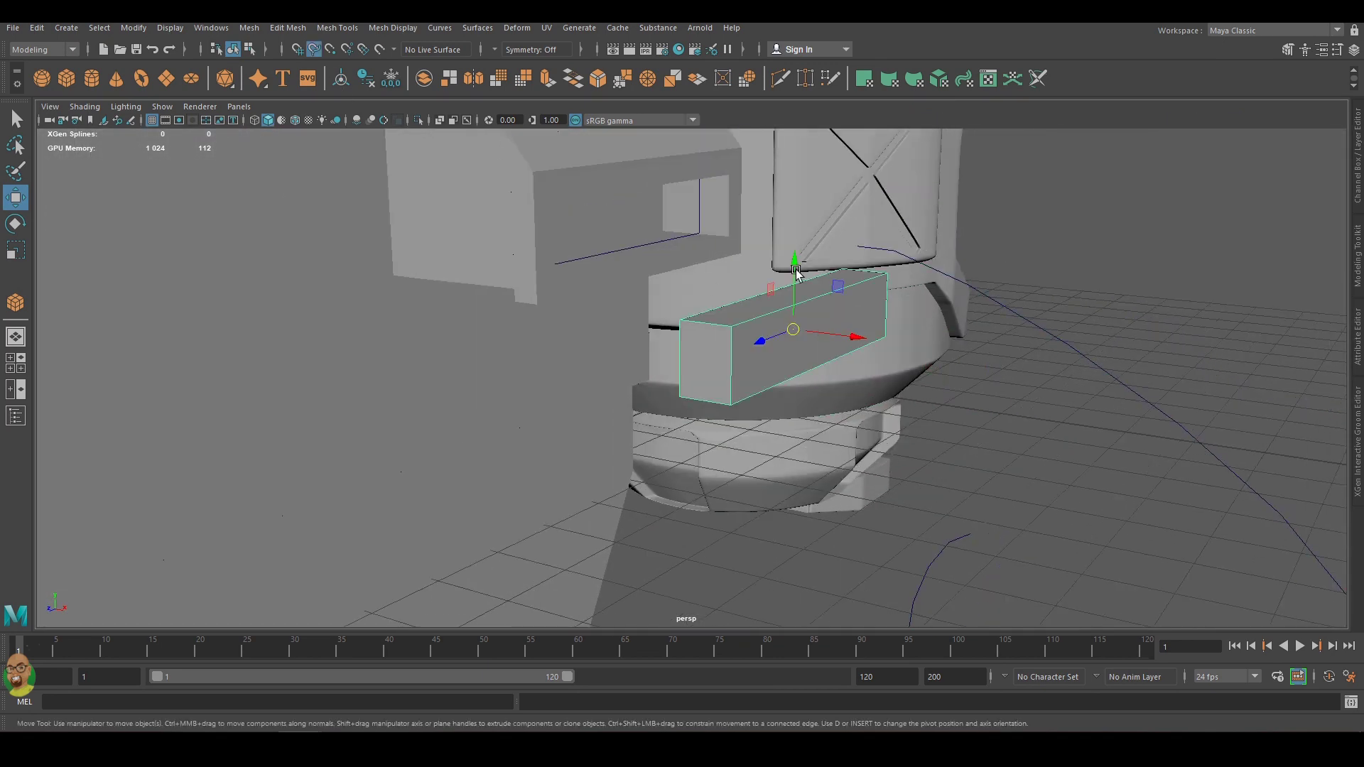
{"action": "mouse_move", "coordinate": [796, 274]}
{"action": "left_mouse_down"}
{"action": "mouse_move", "coordinate": [721, 396]}
{"action": "mouse_move", "coordinate": [993, 371]}
{"action": "left_mouse_up"}
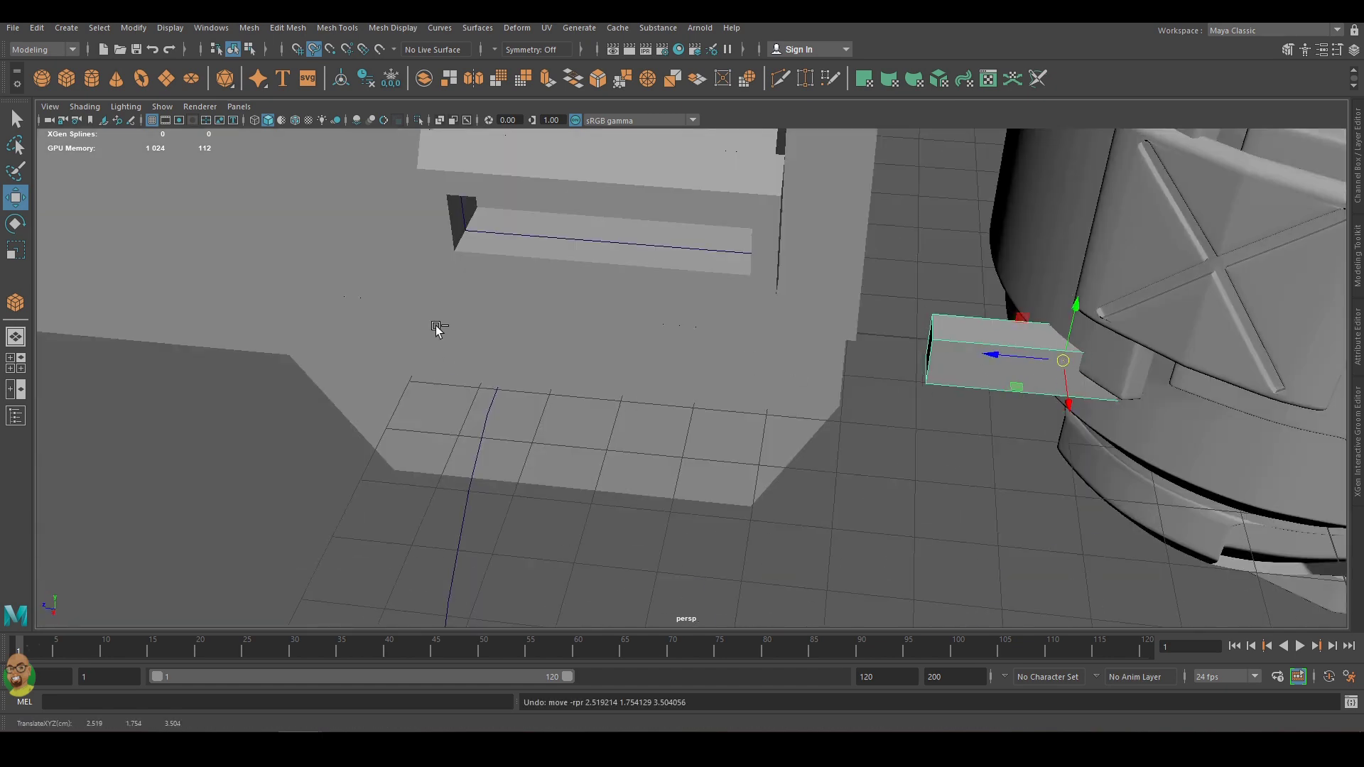
{"action": "key", "text": "ctrl+z"}
{"action": "key", "text": "ctrl+z"}
{"action": "key", "text": "ctrl+z"}
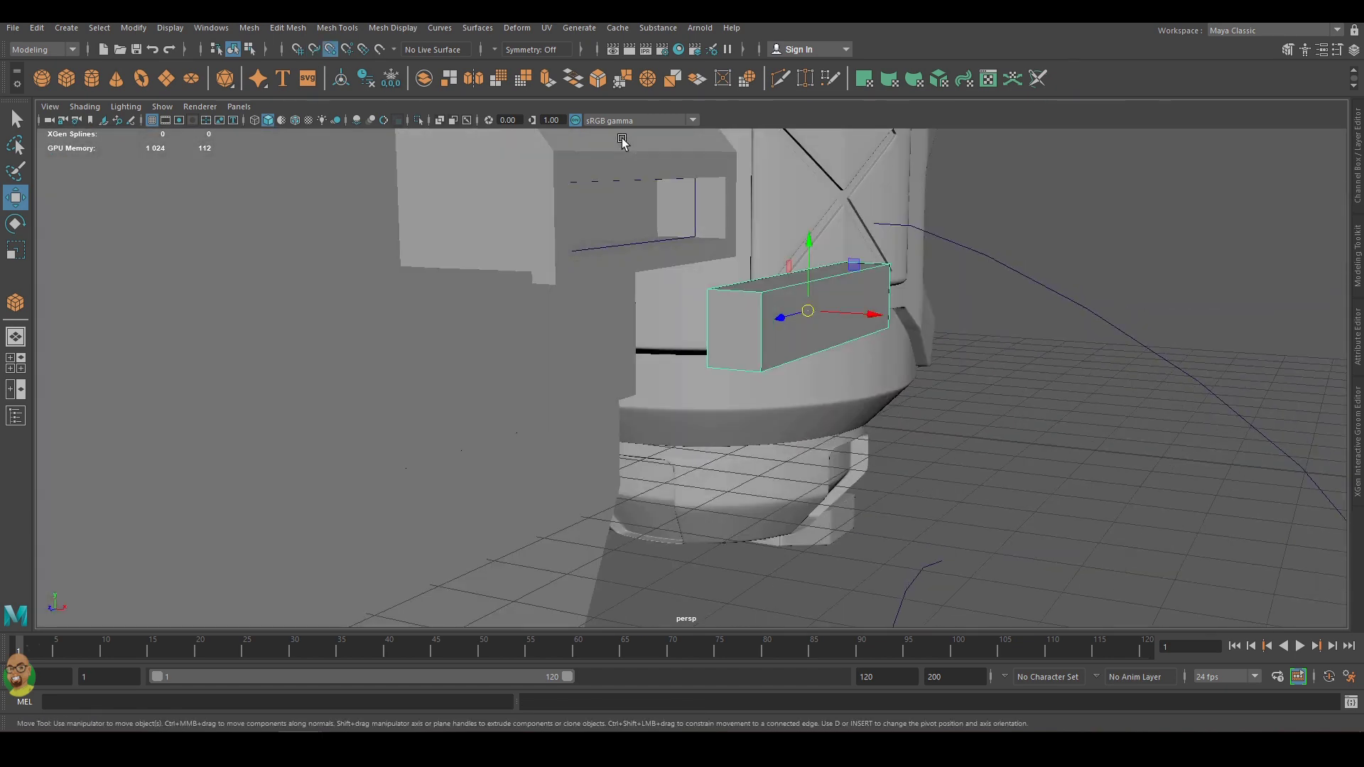
{"action": "key", "text": "shift+z"}
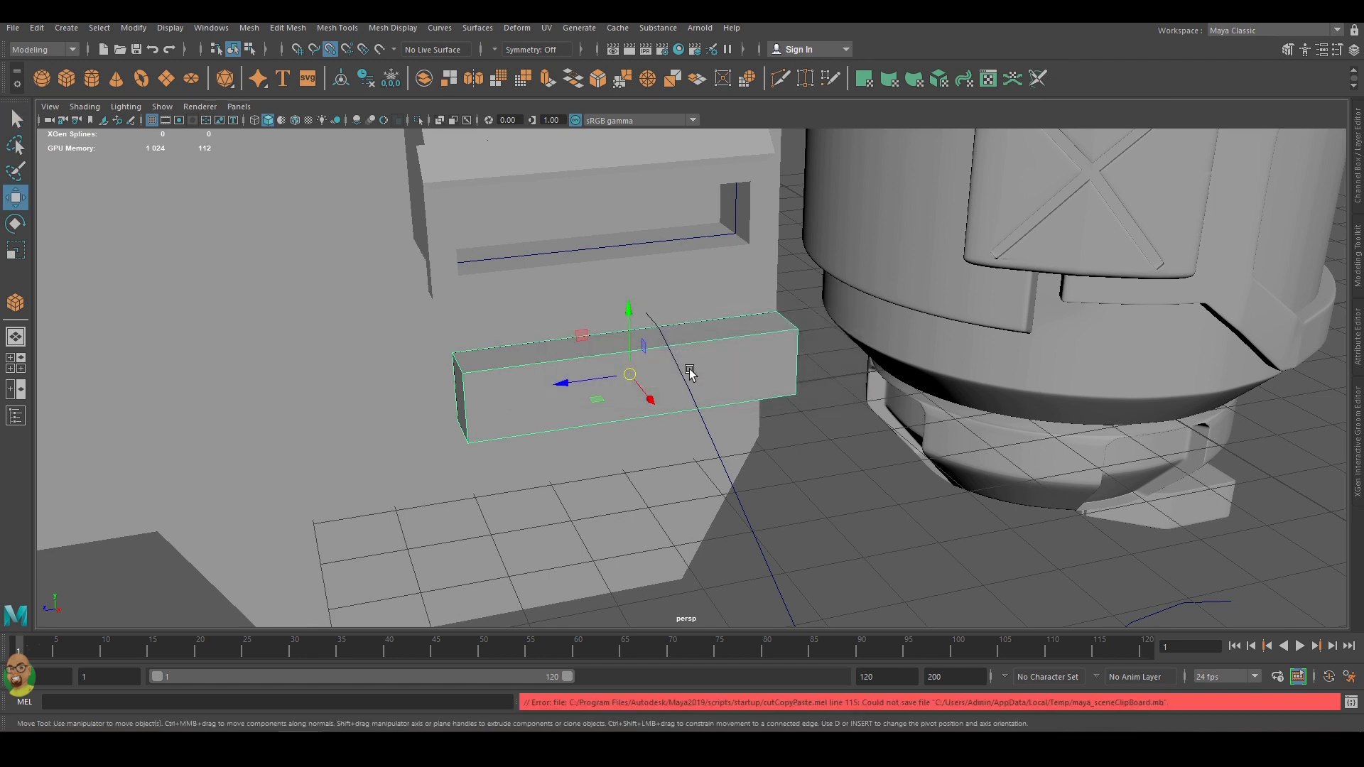
{"action": "key", "text": "shift+z"}
{"action": "key", "text": "shift+z"}
{"action": "key", "text": "shift+z"}
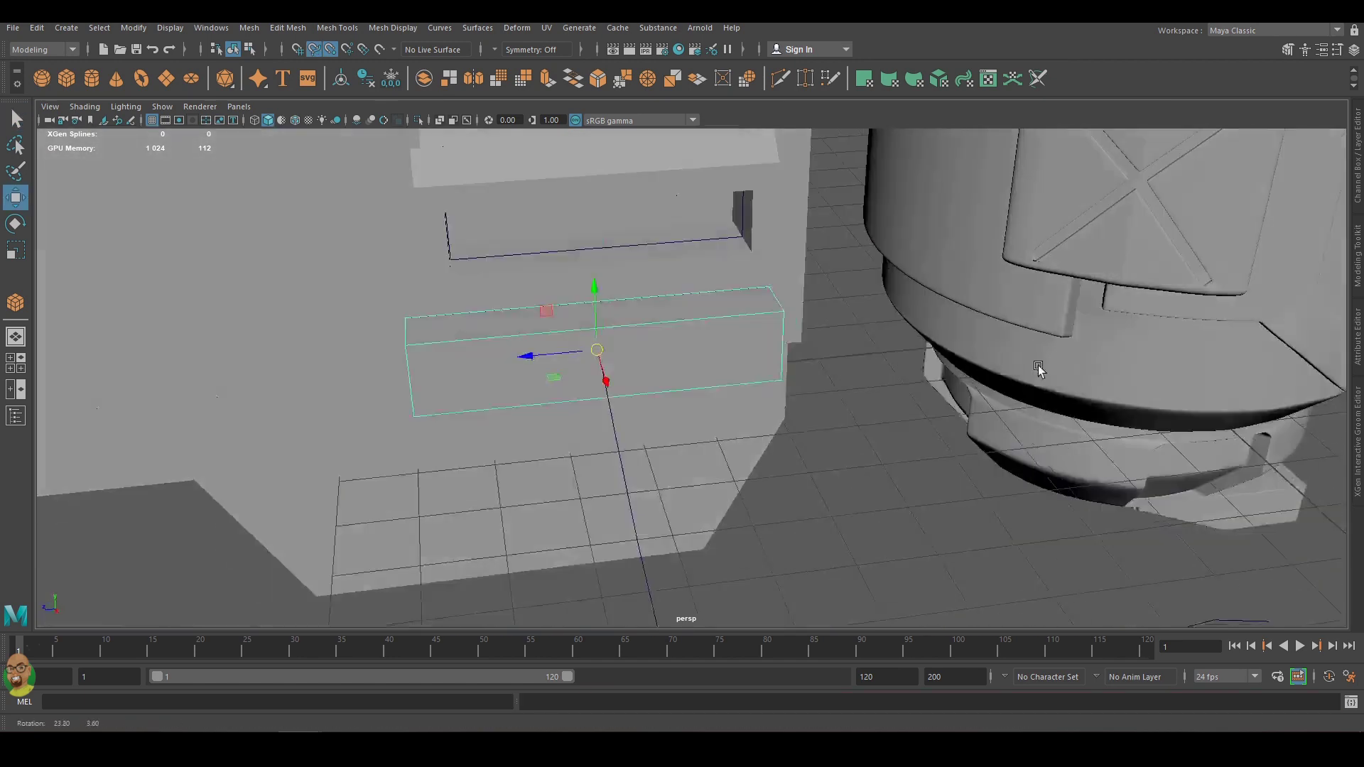
Try sliding the box along Z, undo it, and check the side view.
{"action": "key", "text": "space"}
{"action": "left_click_drag", "start_coordinate": [1119, 575], "coordinate": [1094, 499]}
{"action": "key", "text": "ctrl+z"}
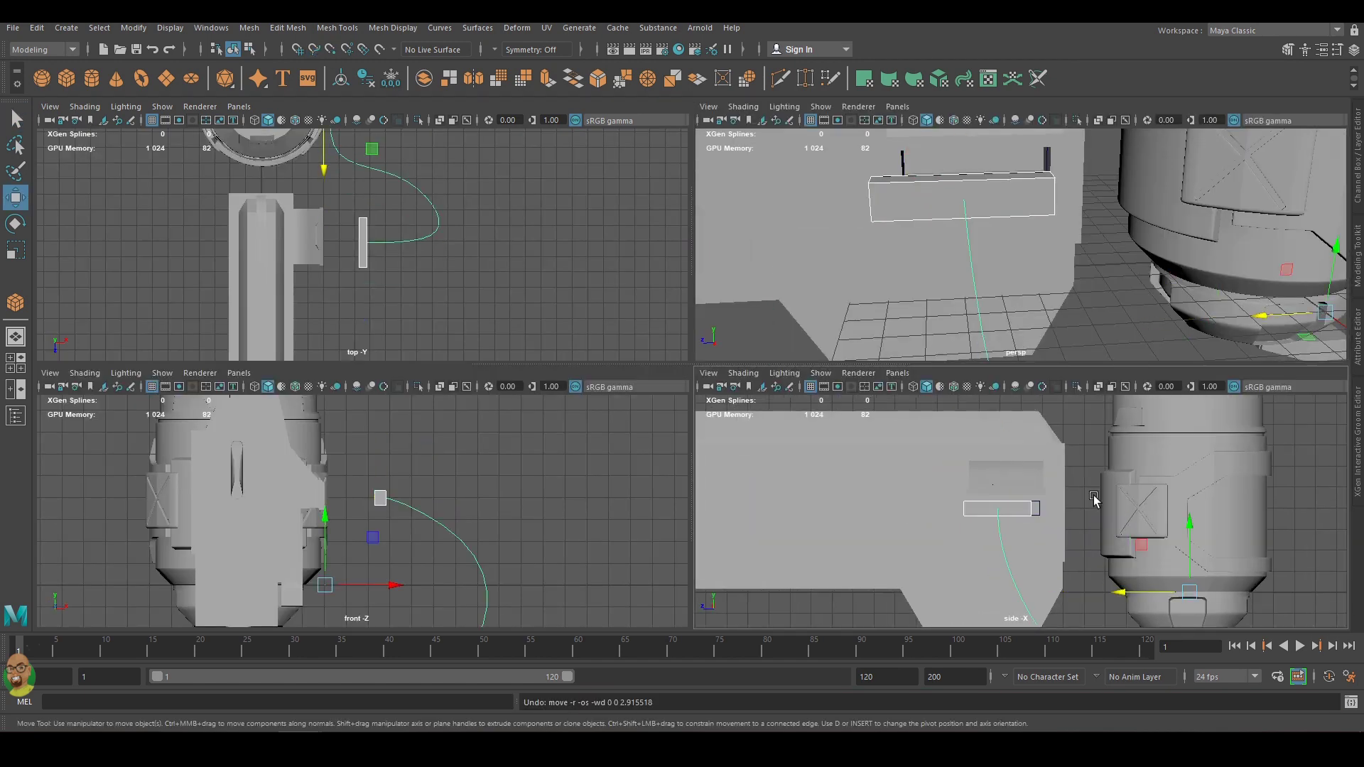
{"action": "scroll", "coordinate": [1040, 494], "scroll_direction": "up", "scroll_amount": 5}
{"action": "key", "text": "space"}
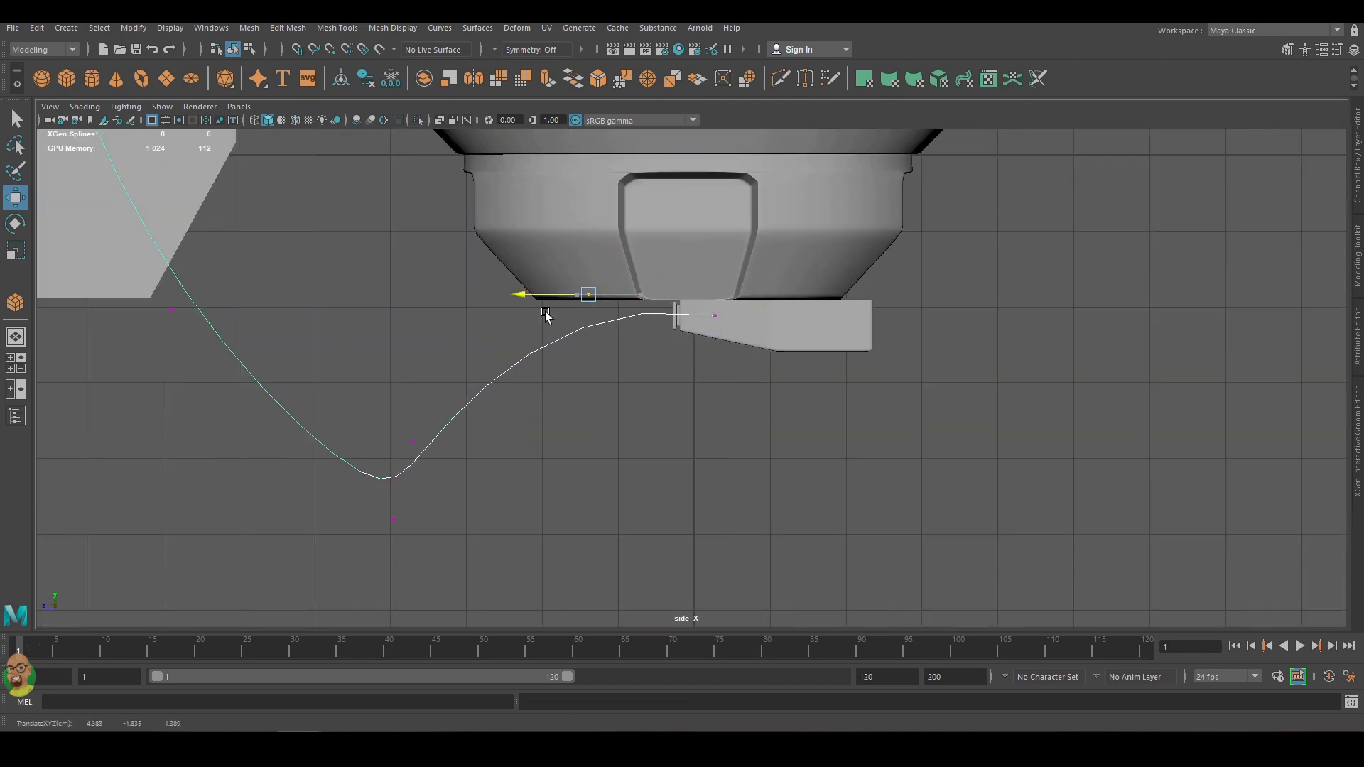
{"action": "key", "text": "space"}
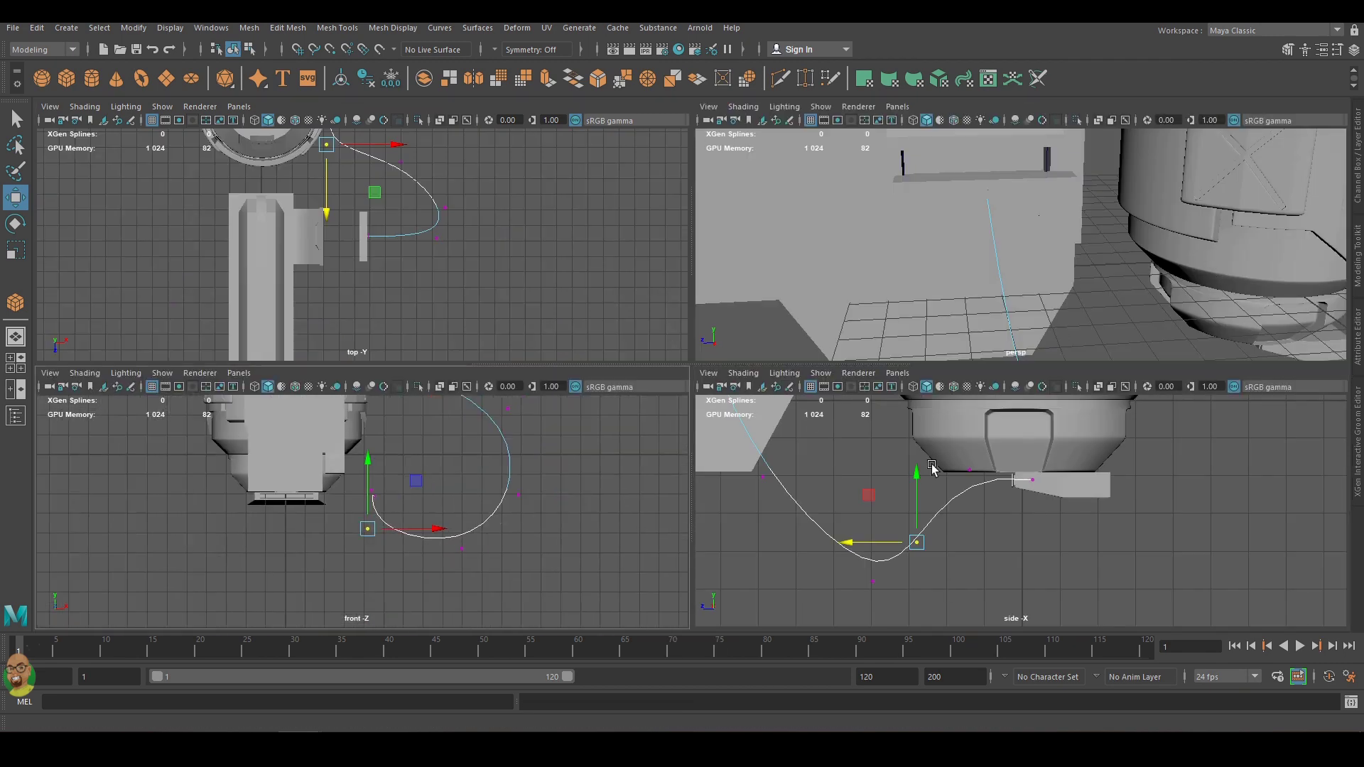
Move a curve control point so the curve runs down from the box.
{"action": "left_click", "coordinate": [762, 477]}
{"action": "middle_click_drag", "start_coordinate": [439, 228], "coordinate": [435, 326], "text": "alt"}
{"action": "key", "text": "space"}
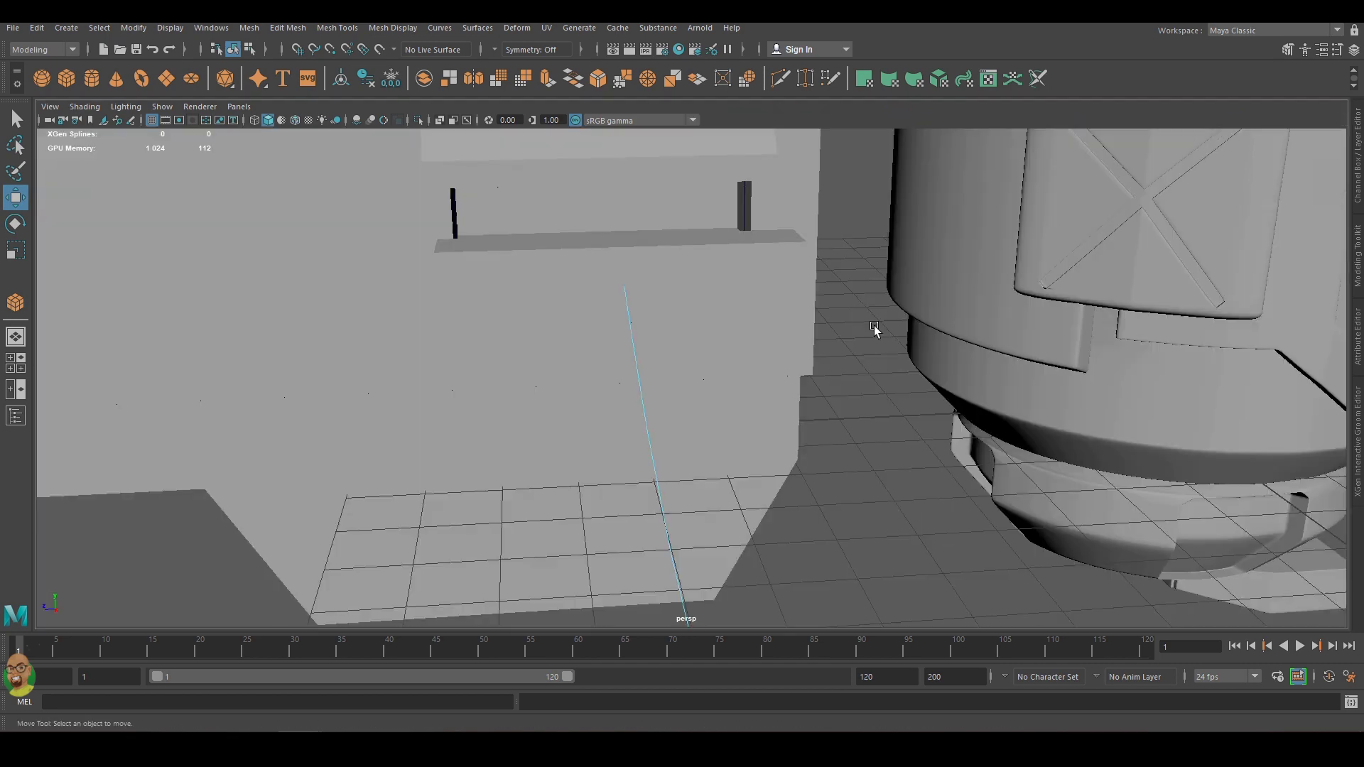
{"action": "left_click_drag", "start_coordinate": [877, 326], "coordinate": [764, 368], "text": "alt"}
{"action": "left_click", "coordinate": [288, 28]}
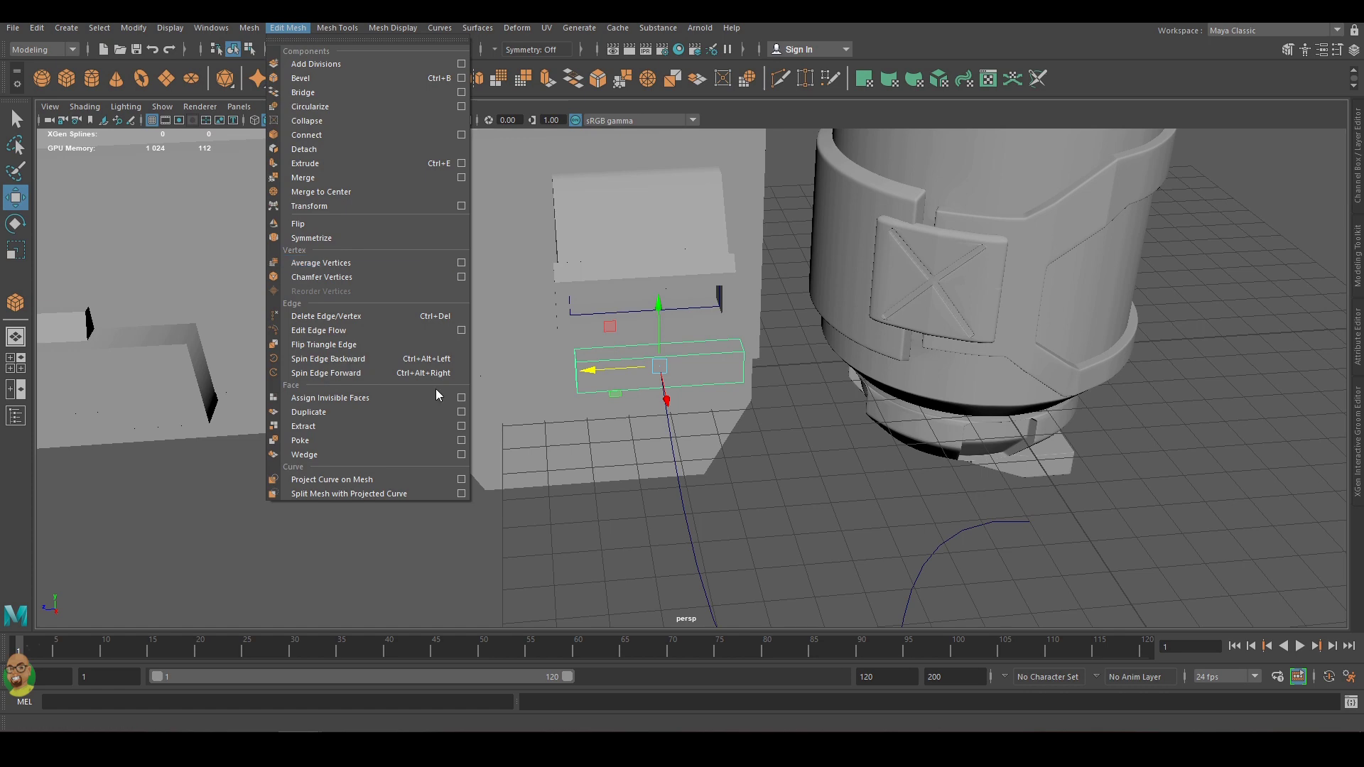
Switch the thin box between object and component selection in the side view.
{"action": "left_click", "coordinate": [850, 510]}
{"action": "key", "text": "space"}
{"action": "key", "text": "space"}
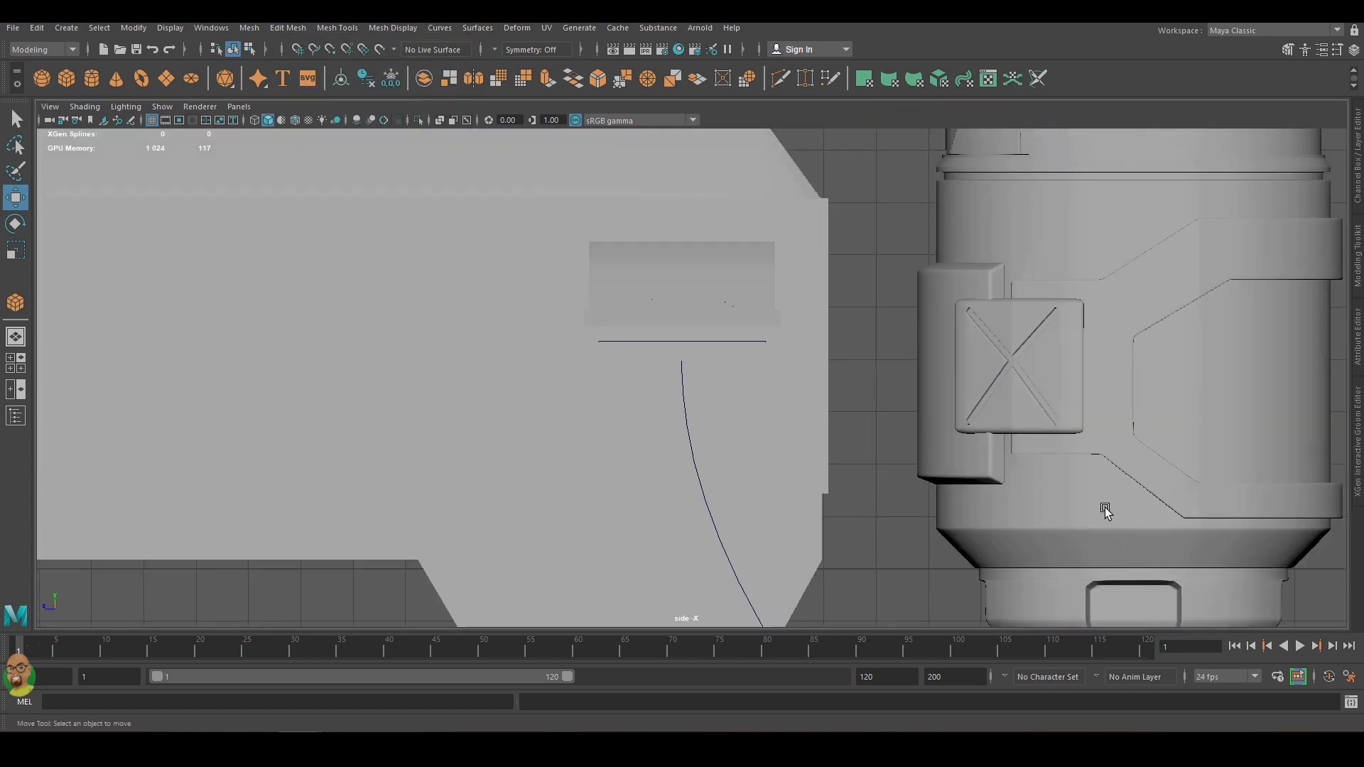
{"action": "scroll", "coordinate": [685, 366], "scroll_direction": "up", "scroll_amount": 5}
{"action": "right_click_drag", "start_coordinate": [697, 306], "coordinate": [877, 306], "text": "shift"}
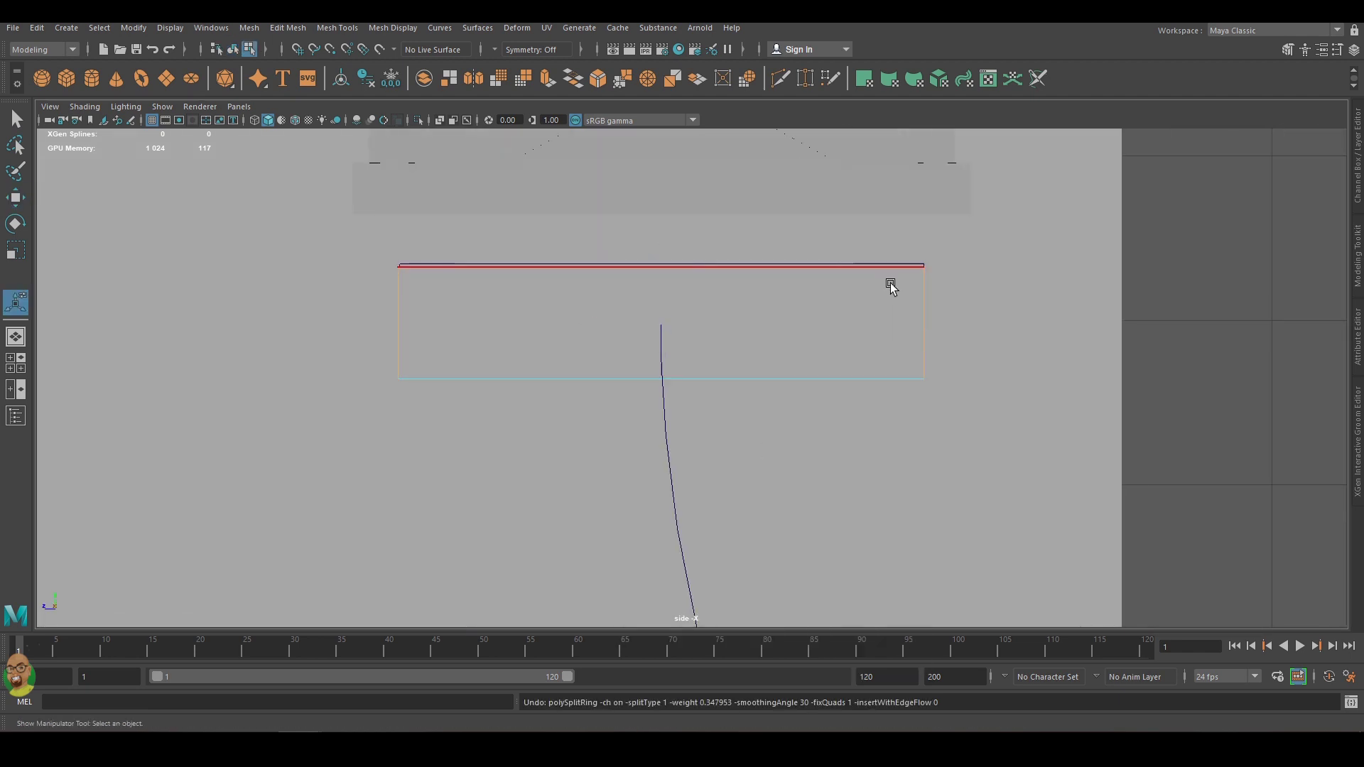
{"action": "key", "text": "F8"}
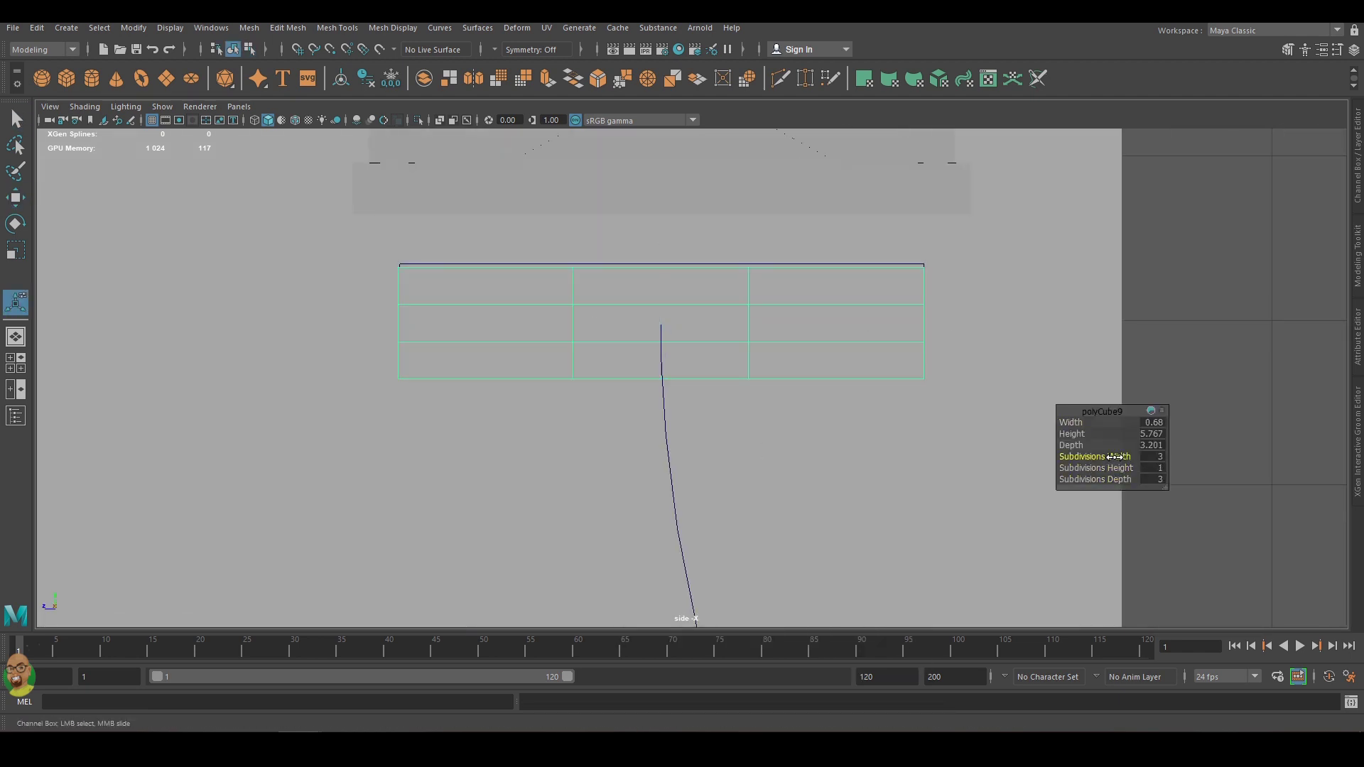
{"action": "key", "text": "q"}
{"action": "key", "text": "F10"}
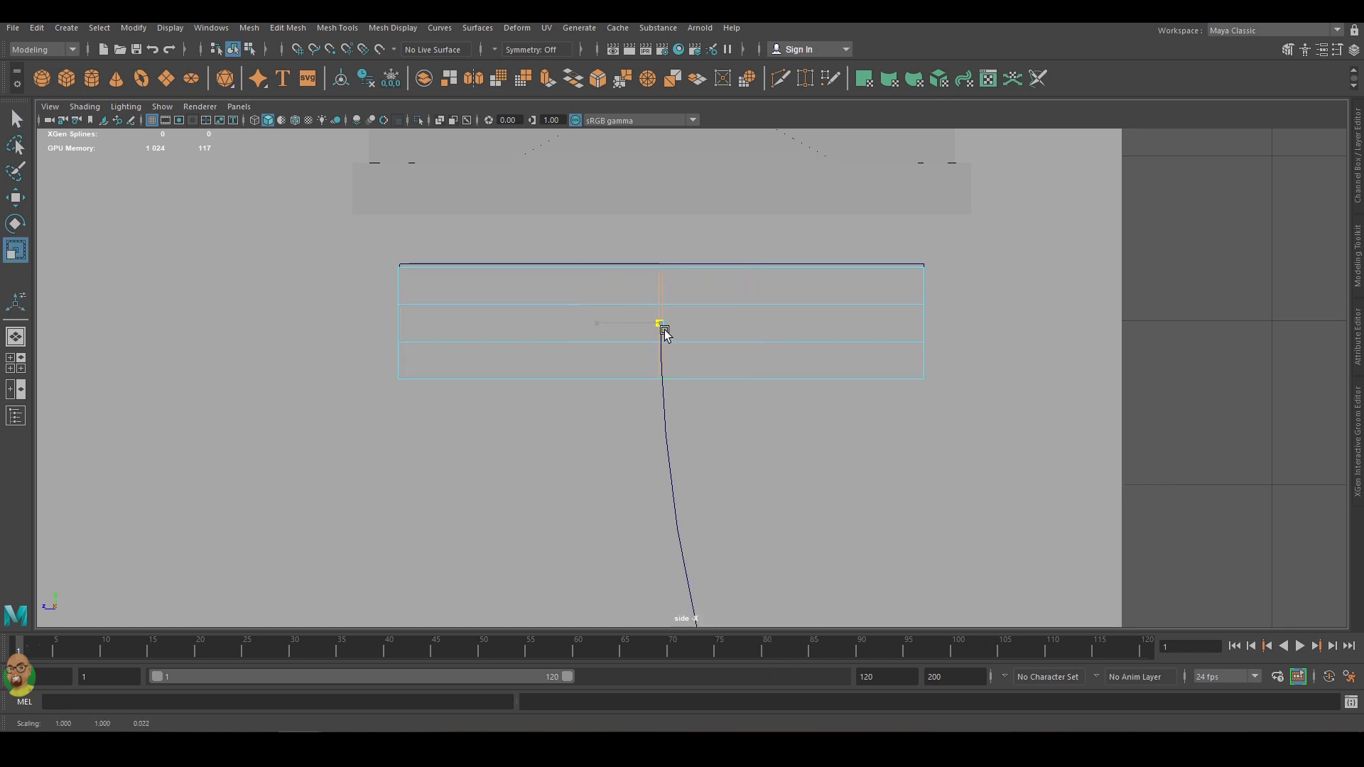
{"action": "right_click_drag", "start_coordinate": [706, 313], "coordinate": [798, 292]}
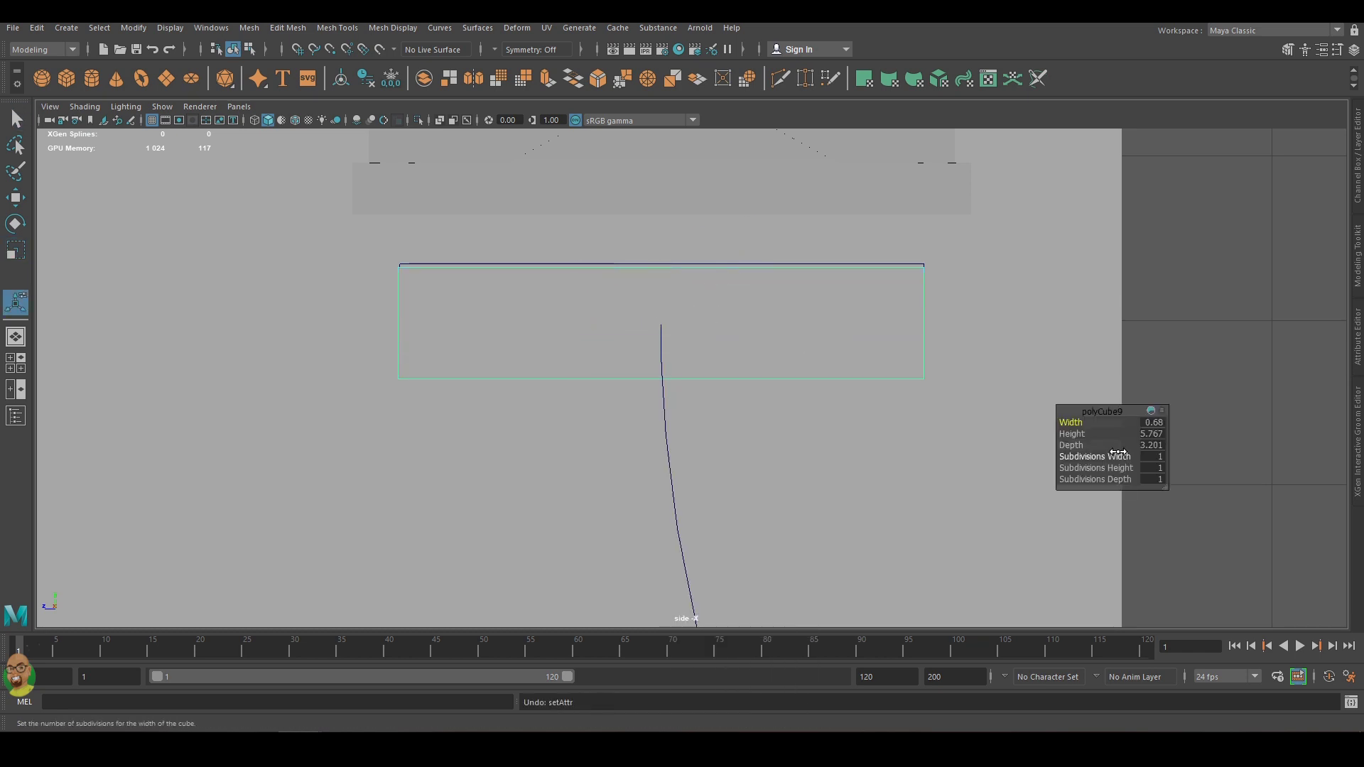
Insert an edge loop across the box, then extrude its middle face strip.
{"action": "scroll", "coordinate": [760, 371], "scroll_direction": "up", "scroll_amount": 1}
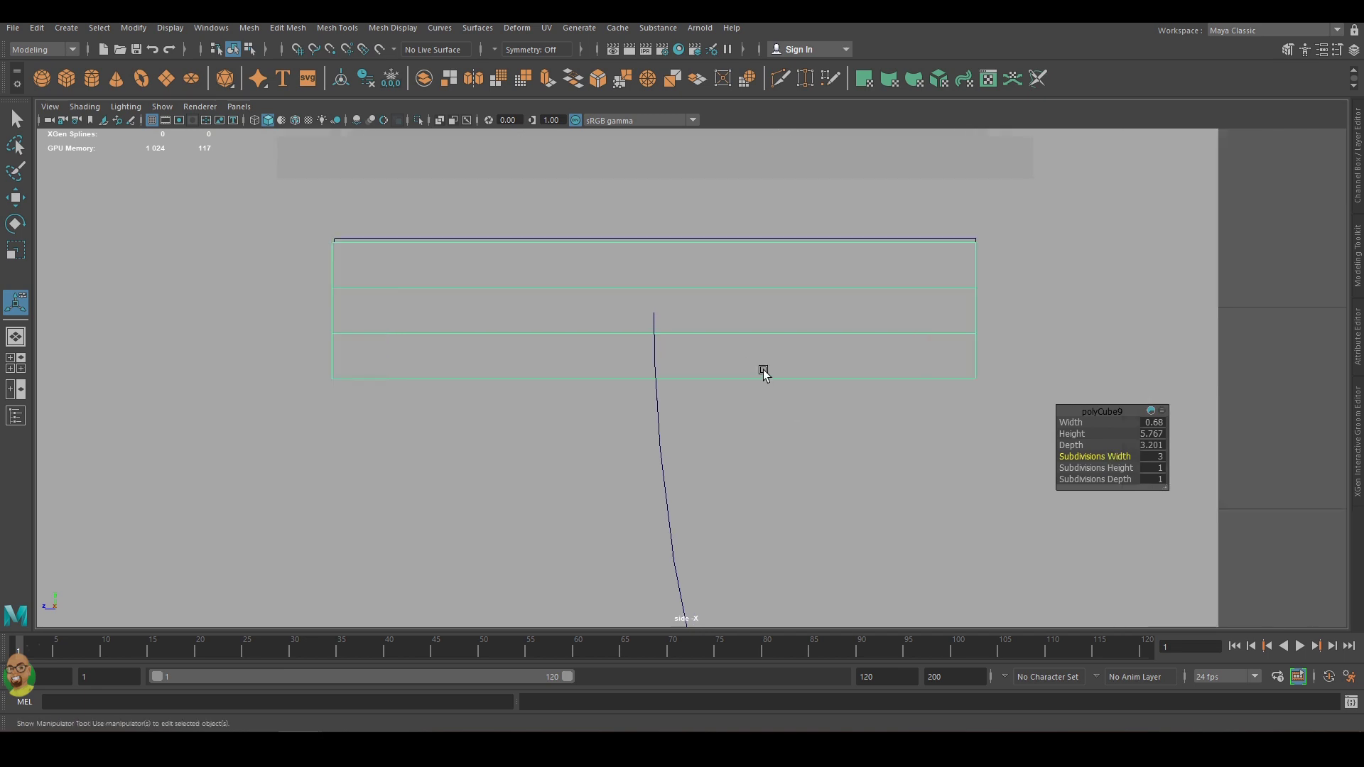
{"action": "right_click_drag", "start_coordinate": [761, 371], "coordinate": [767, 317], "text": "shift"}
{"action": "left_click", "coordinate": [979, 330]}
{"action": "scroll", "coordinate": [499, 333], "scroll_direction": "up", "scroll_amount": 2}
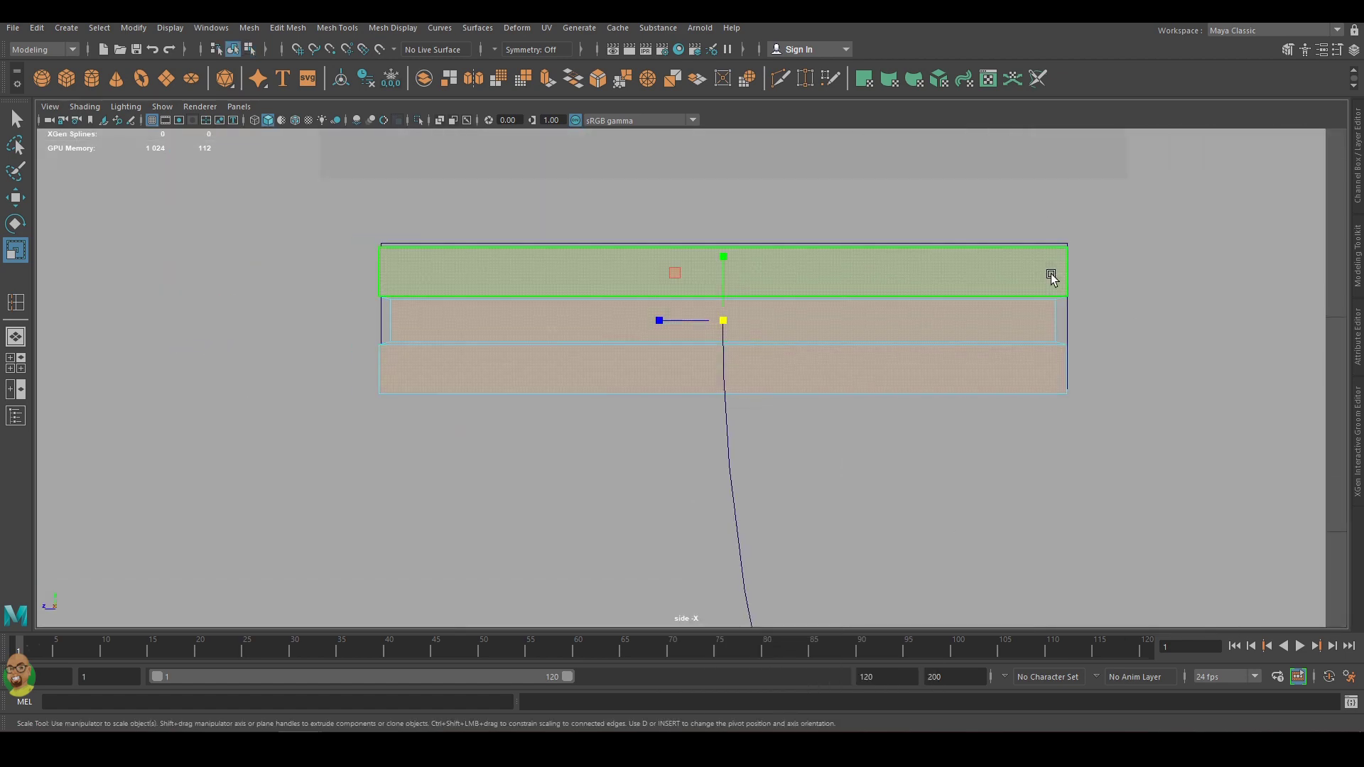
{"action": "left_click", "coordinate": [959, 316]}
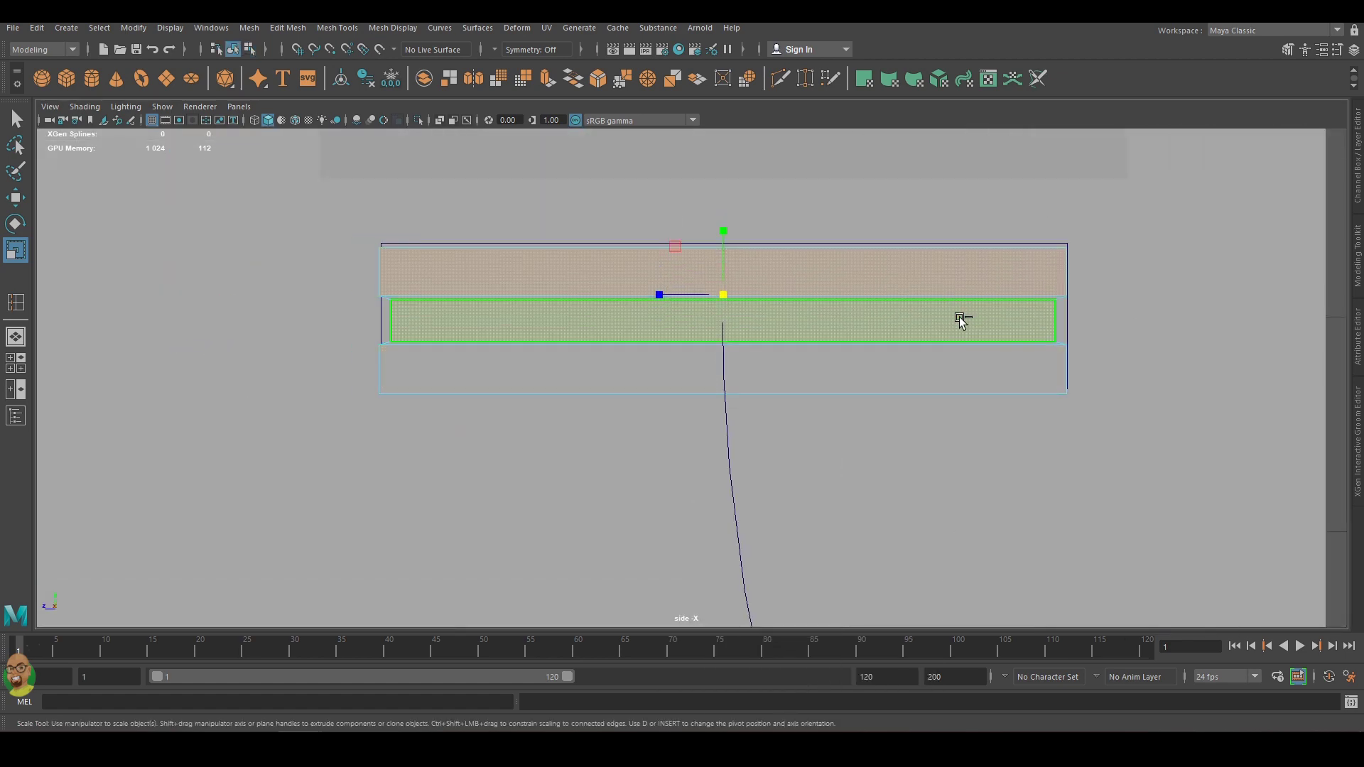
{"action": "left_click", "coordinate": [295, 29]}
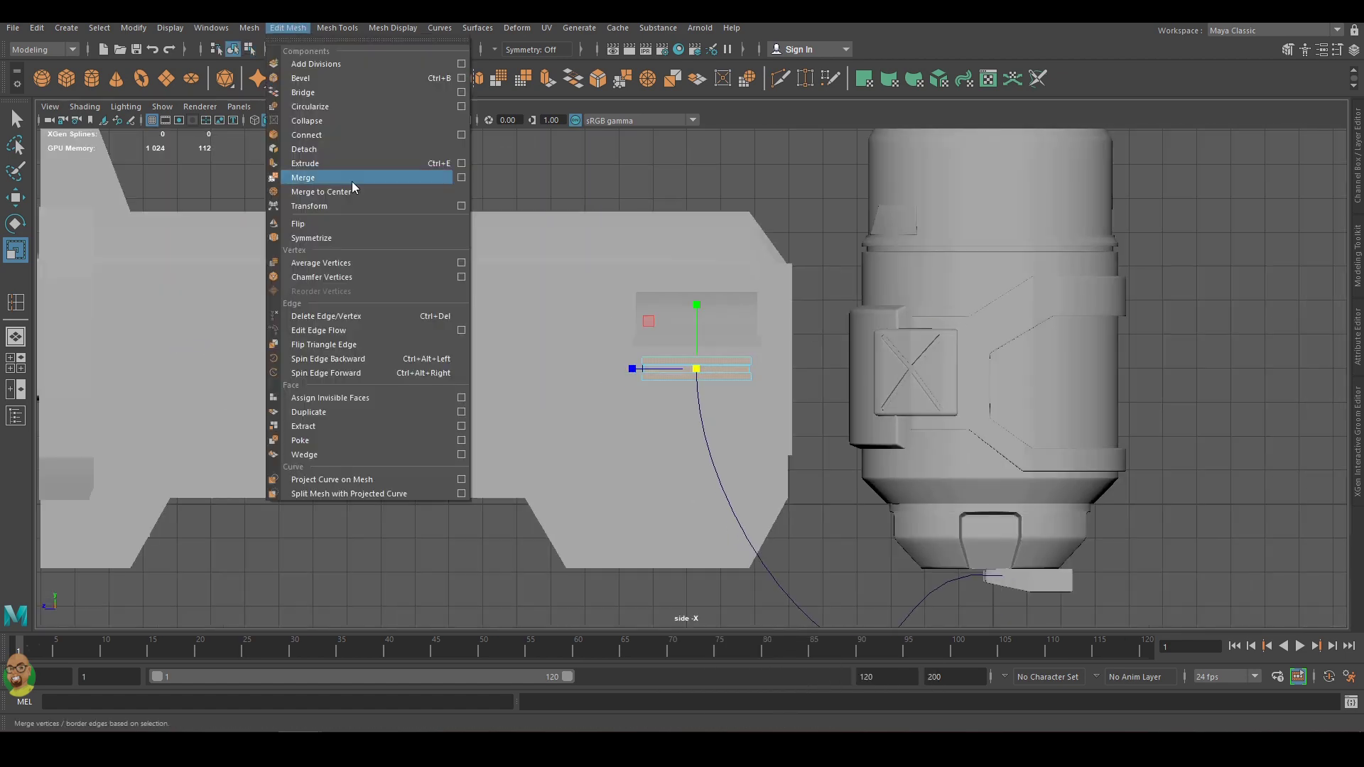
{"action": "left_click", "coordinate": [461, 163]}
{"action": "left_click", "coordinate": [213, 492]}
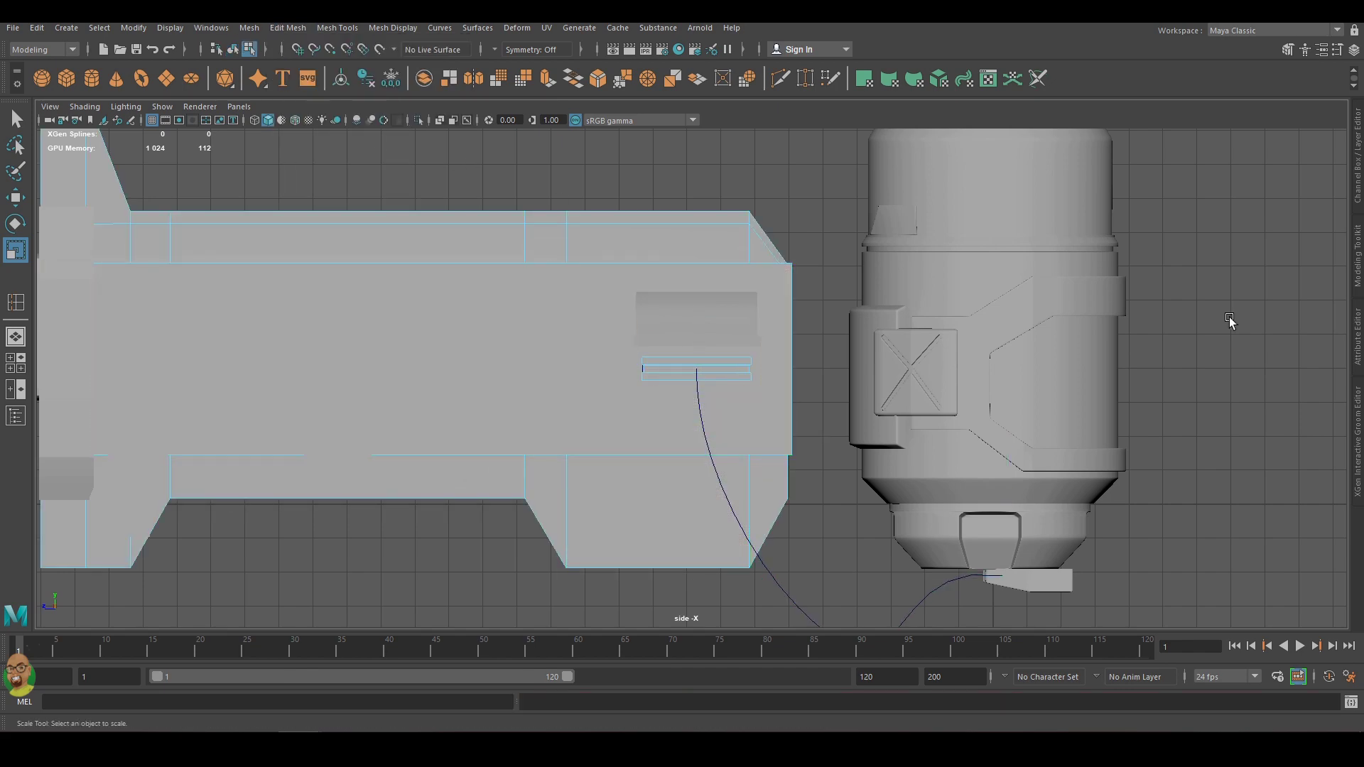
Select the thin box's lower face strip by growing the face selection.
{"action": "right_click_drag", "start_coordinate": [1141, 306], "coordinate": [1217, 293]}
{"action": "scroll", "coordinate": [747, 339], "scroll_direction": "down", "scroll_amount": 1}
{"action": "scroll", "coordinate": [748, 339], "scroll_direction": "up", "scroll_amount": 3}
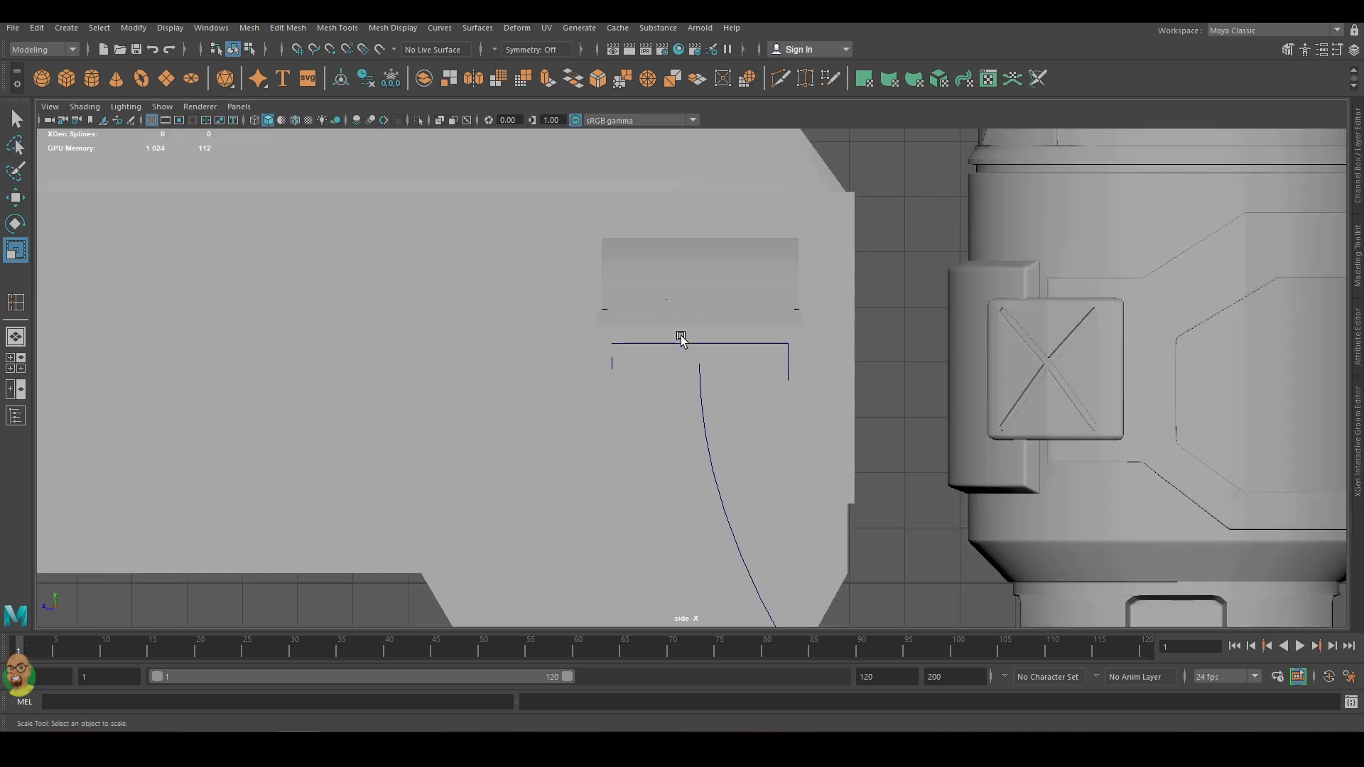
{"action": "scroll", "coordinate": [578, 271], "scroll_direction": "up", "scroll_amount": 3}
{"action": "right_click_drag", "start_coordinate": [578, 272], "coordinate": [642, 295]}
{"action": "key", "text": "shift+period"}
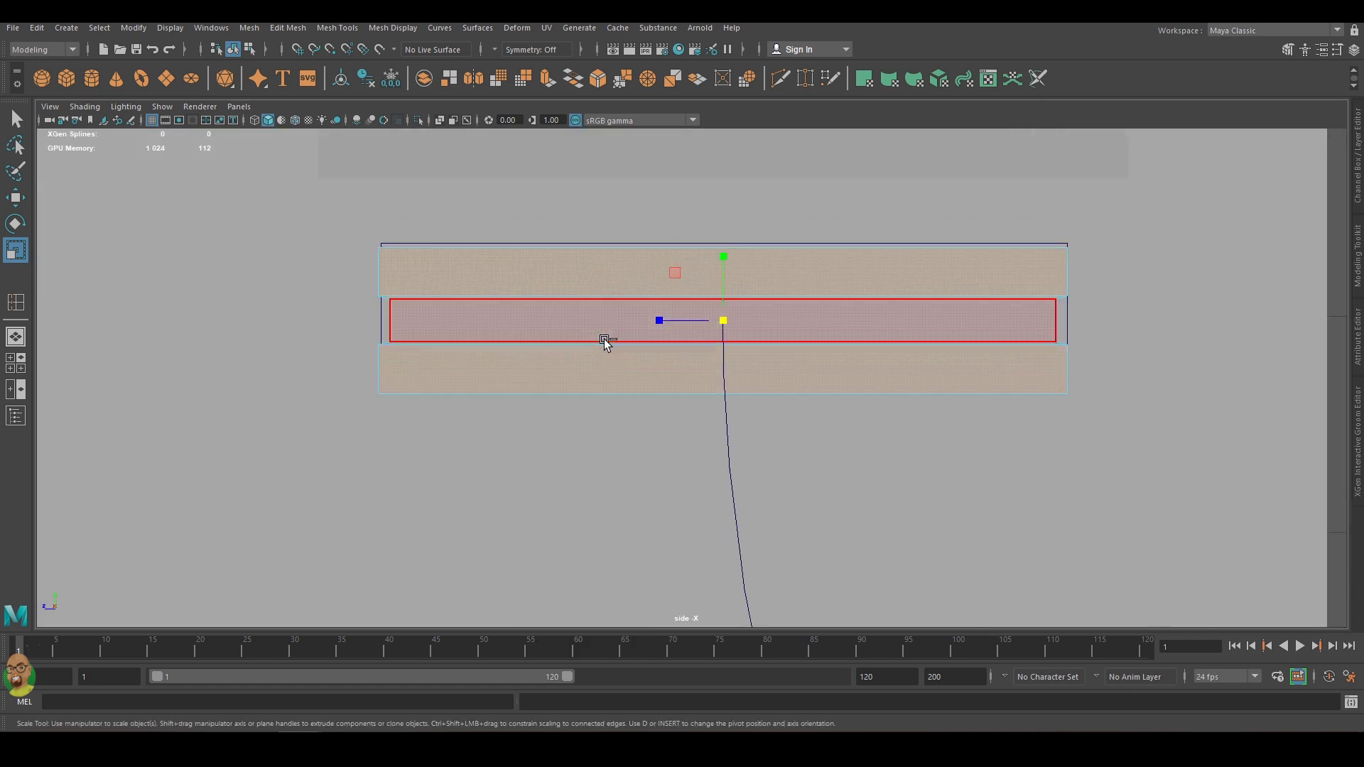
{"action": "left_click", "coordinate": [295, 32]}
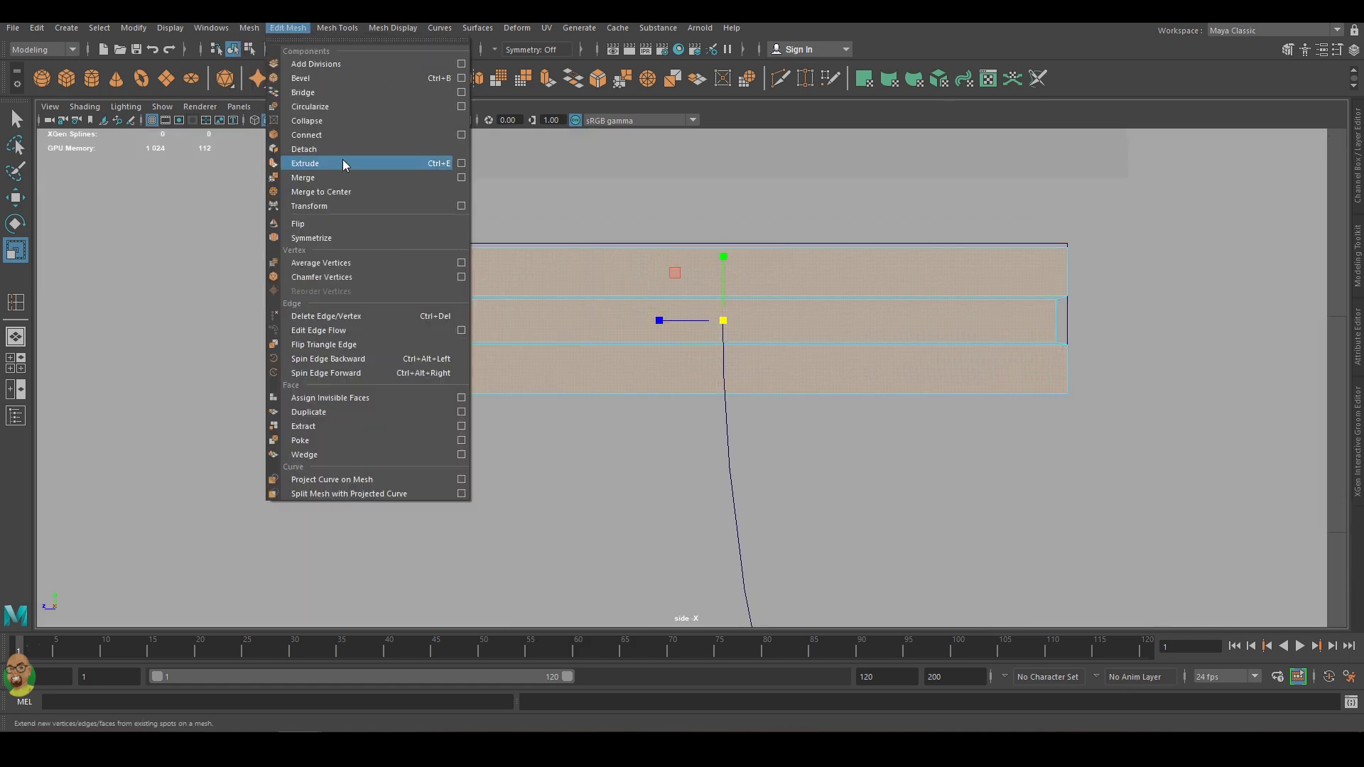
Extrude the faces along the guide curve with Curve: Selected, then pick an end face.
{"action": "left_click", "coordinate": [462, 162]}
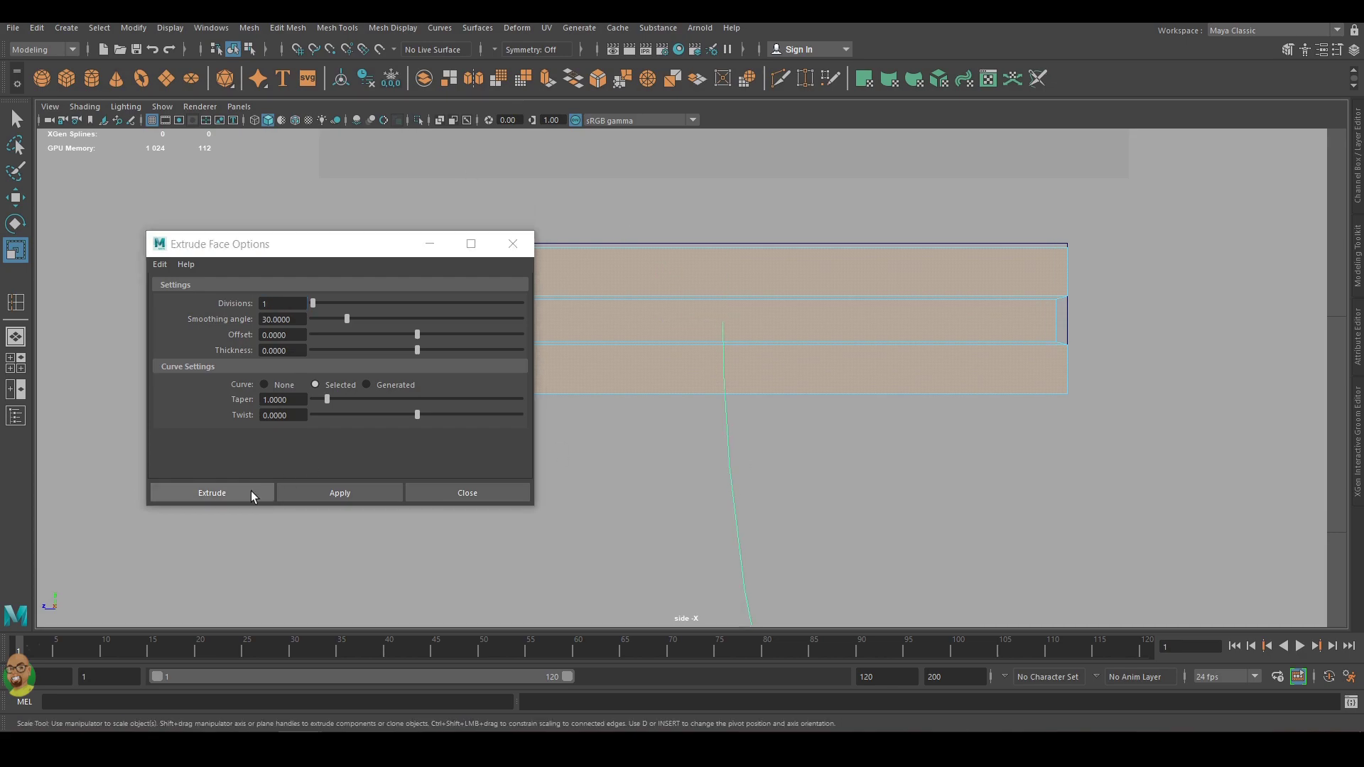
{"action": "left_click", "coordinate": [211, 492]}
{"action": "scroll", "coordinate": [578, 334], "scroll_direction": "down", "scroll_amount": 5}
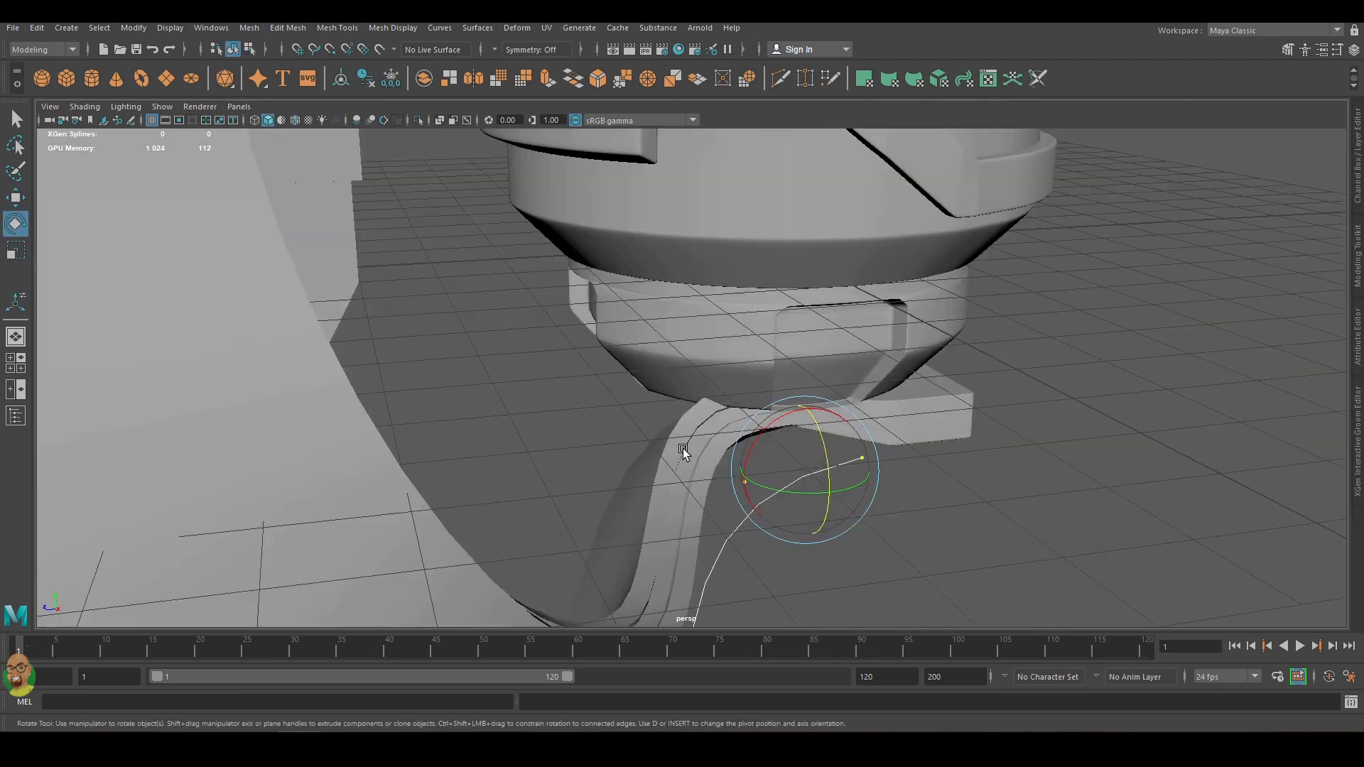
{"action": "right_click", "coordinate": [625, 390]}
{"action": "left_click", "coordinate": [578, 326]}
{"action": "mouse_move", "coordinate": [578, 327]}
{"action": "left_mouse_down", "text": "alt"}
{"action": "mouse_move", "coordinate": [560, 381]}
{"action": "mouse_move", "coordinate": [488, 366]}
{"action": "left_mouse_up", "text": "alt"}
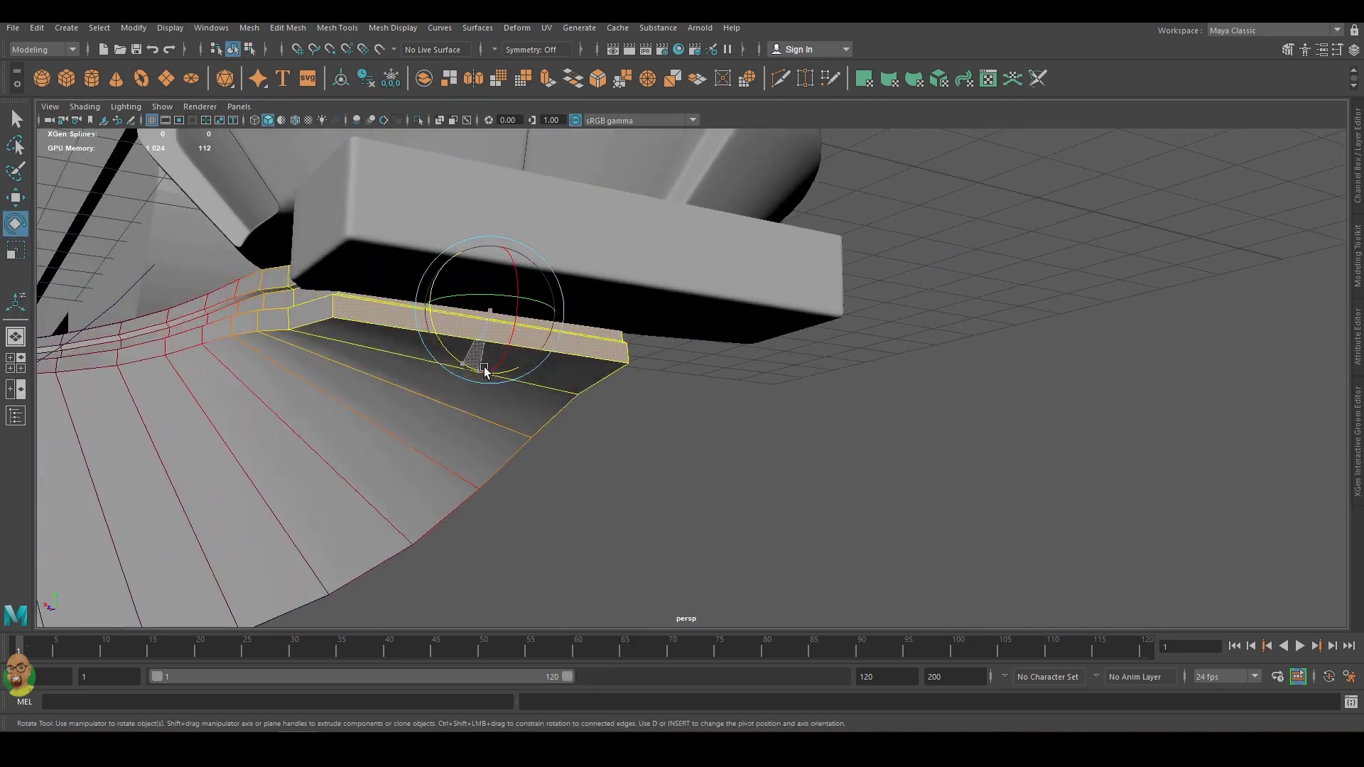
Move and rotate the ribbon's end faces to match the base block's angle.
{"action": "key", "text": "space"}
{"action": "key", "text": "w"}
{"action": "left_click_drag", "start_coordinate": [402, 246], "coordinate": [404, 253]}
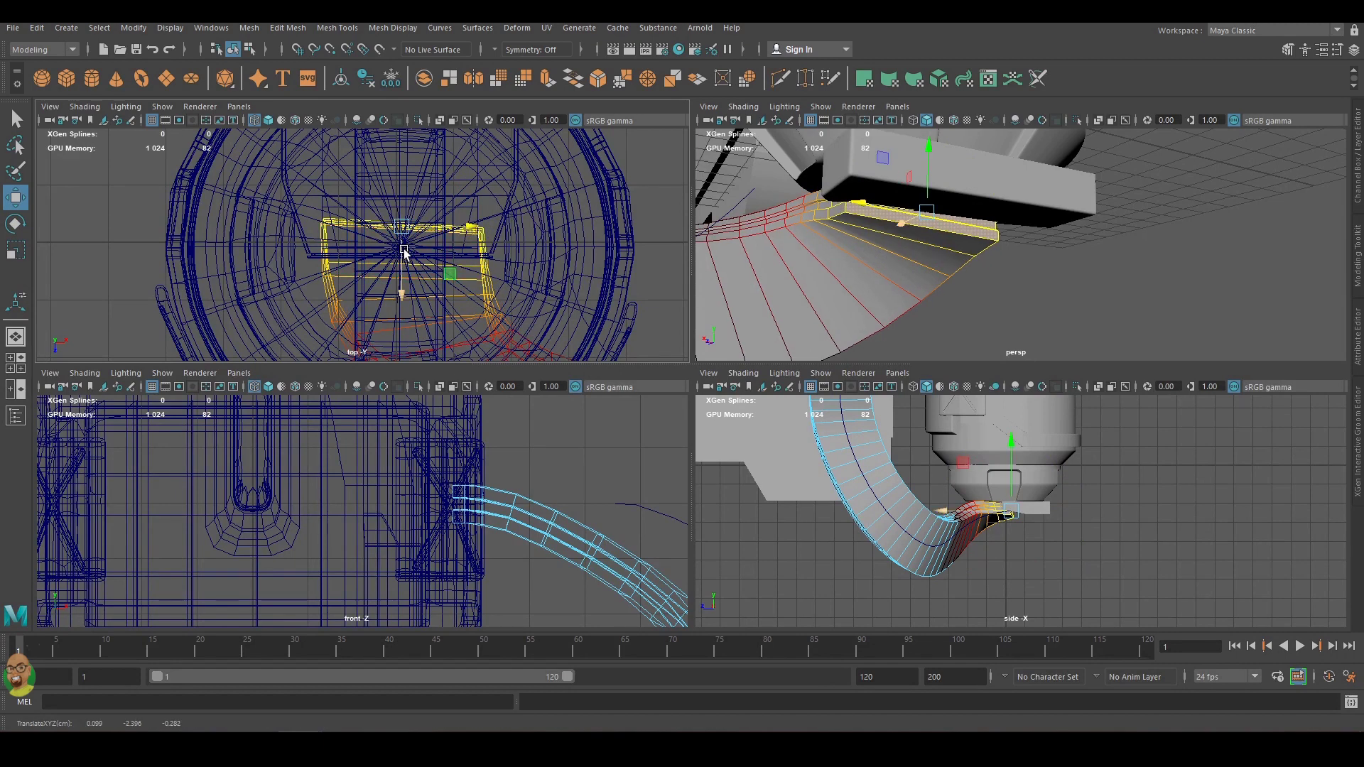
{"action": "key", "text": "e"}
{"action": "scroll", "coordinate": [952, 497], "scroll_direction": "up", "scroll_amount": 3}
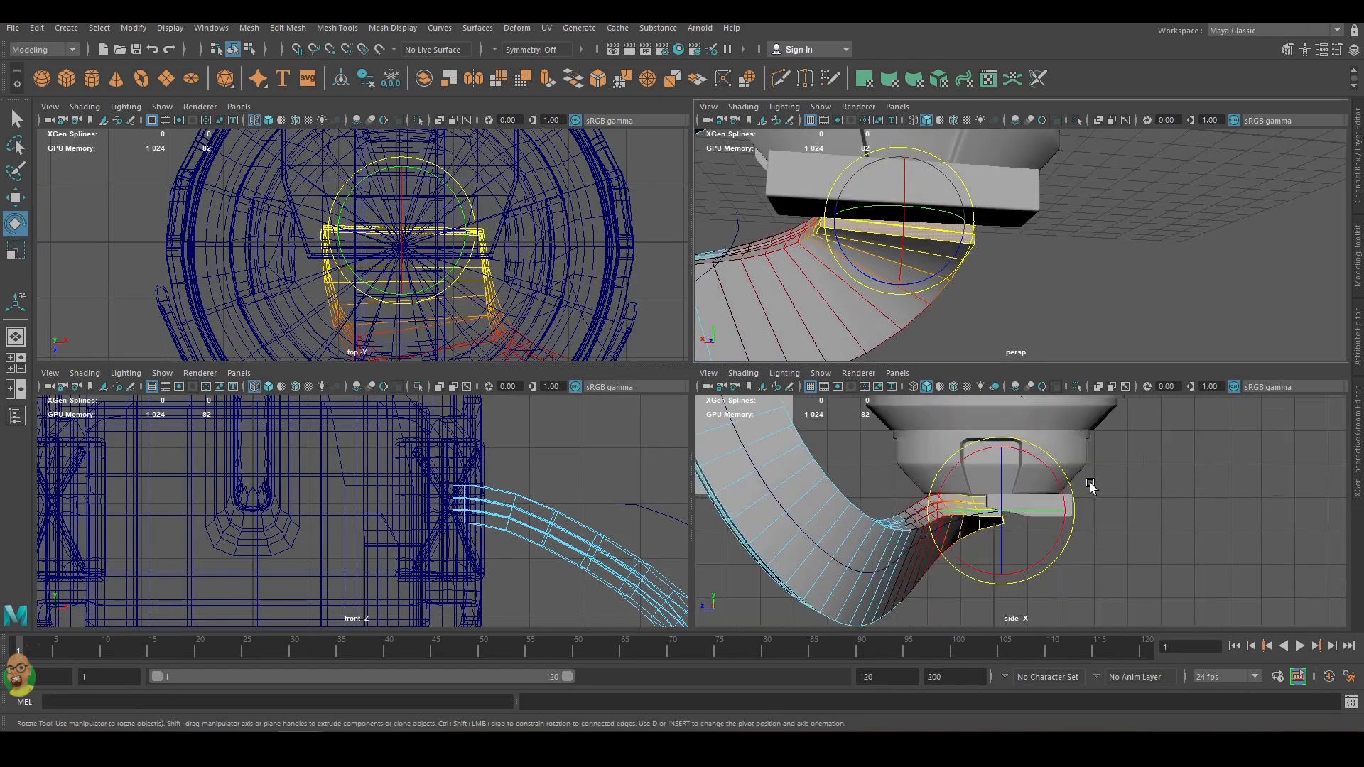
{"action": "scroll", "coordinate": [973, 513], "scroll_direction": "up", "scroll_amount": 3}
{"action": "mouse_move", "coordinate": [973, 513]}
{"action": "left_mouse_down"}
{"action": "mouse_move", "coordinate": [944, 480]}
{"action": "mouse_move", "coordinate": [983, 505]}
{"action": "left_mouse_up"}
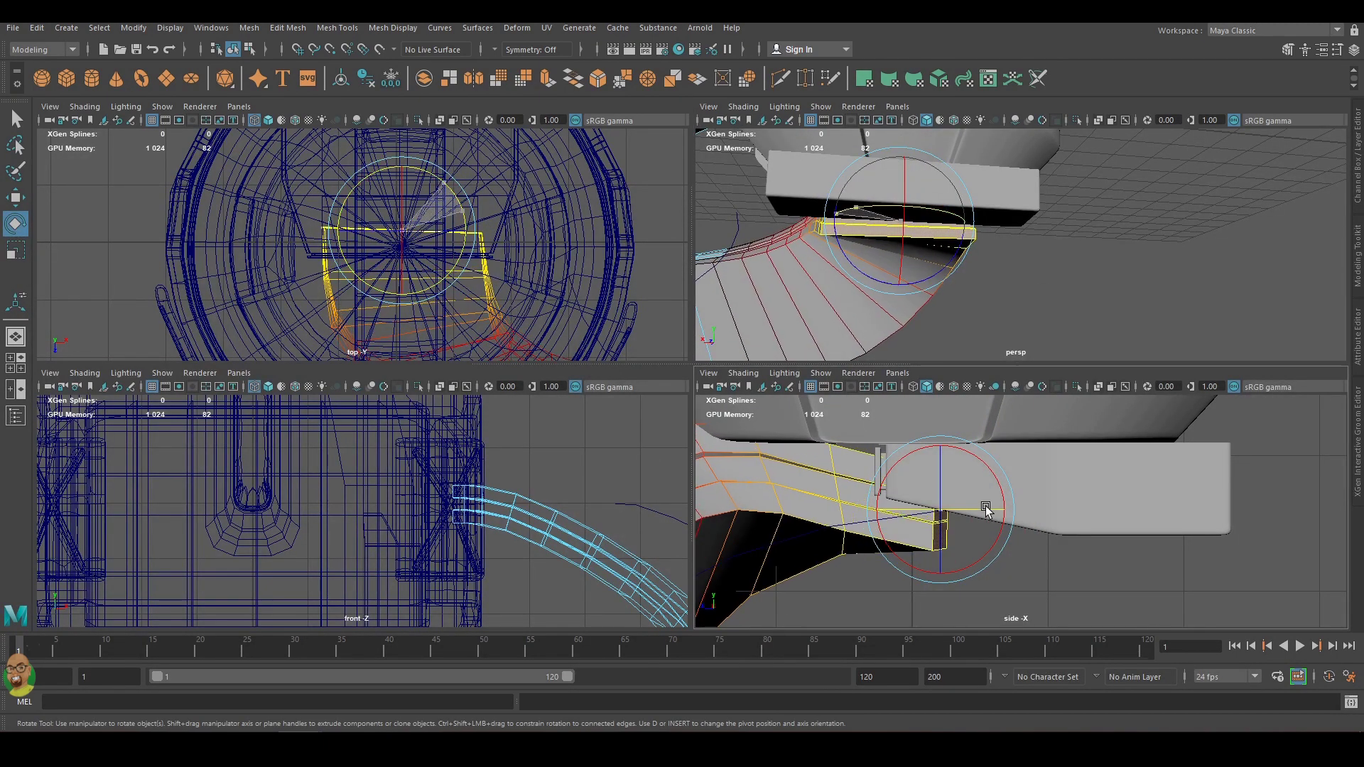
{"action": "key", "text": "f"}
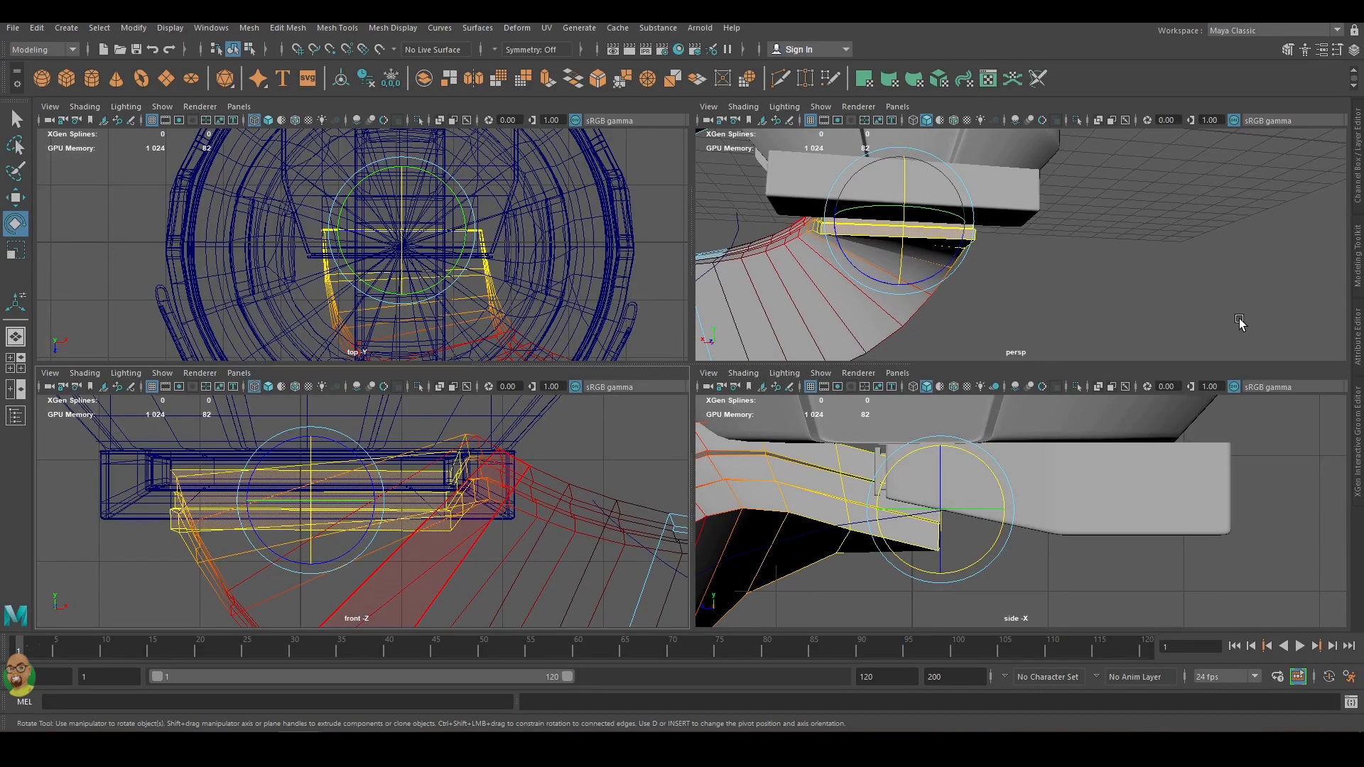
Raise the end faces upward and inspect the ribbon's curved part.
{"action": "key", "text": "w"}
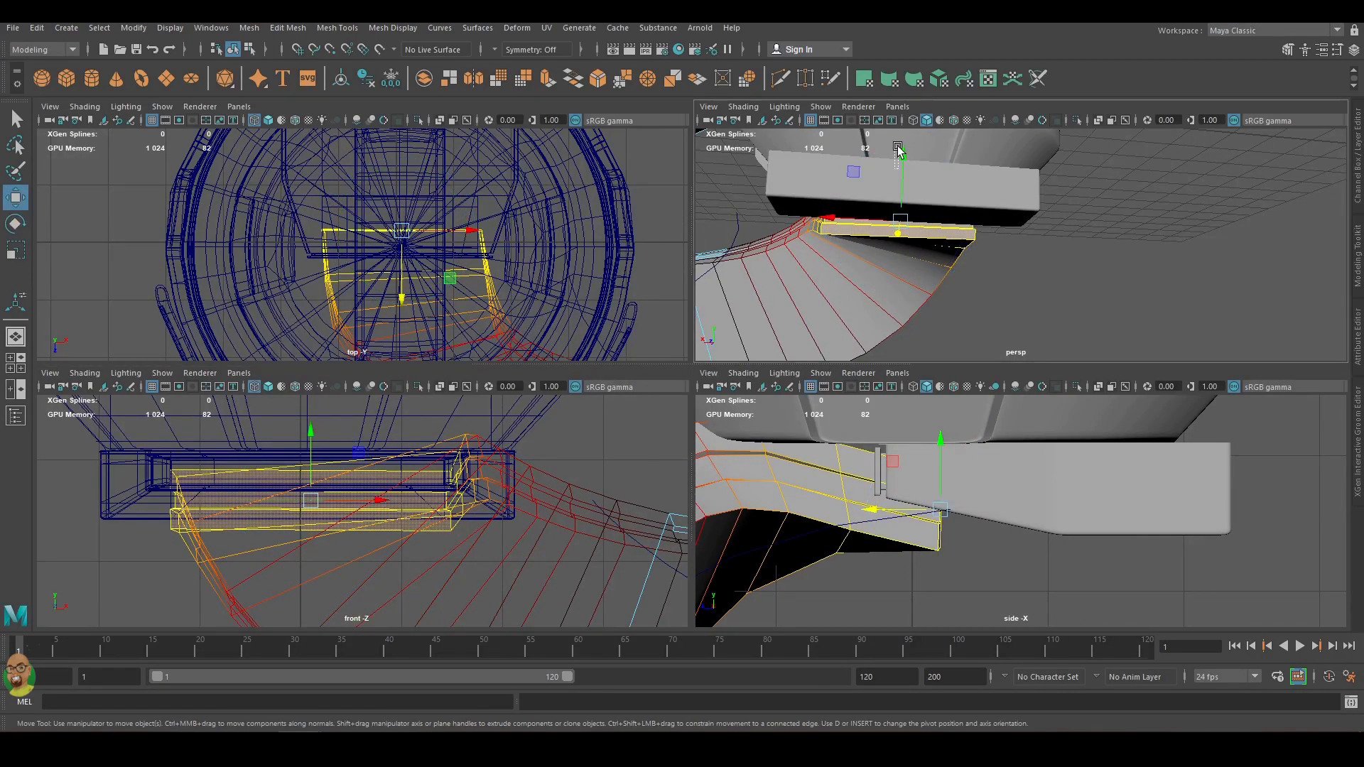
{"action": "mouse_move", "coordinate": [902, 206]}
{"action": "left_mouse_down"}
{"action": "mouse_move", "coordinate": [904, 177]}
{"action": "mouse_move", "coordinate": [1281, 223]}
{"action": "mouse_move", "coordinate": [1208, 181]}
{"action": "left_mouse_up"}
{"action": "scroll", "coordinate": [1137, 213], "scroll_direction": "down", "scroll_amount": 5}
{"action": "left_click_drag", "start_coordinate": [1120, 234], "coordinate": [1207, 213], "text": "alt"}
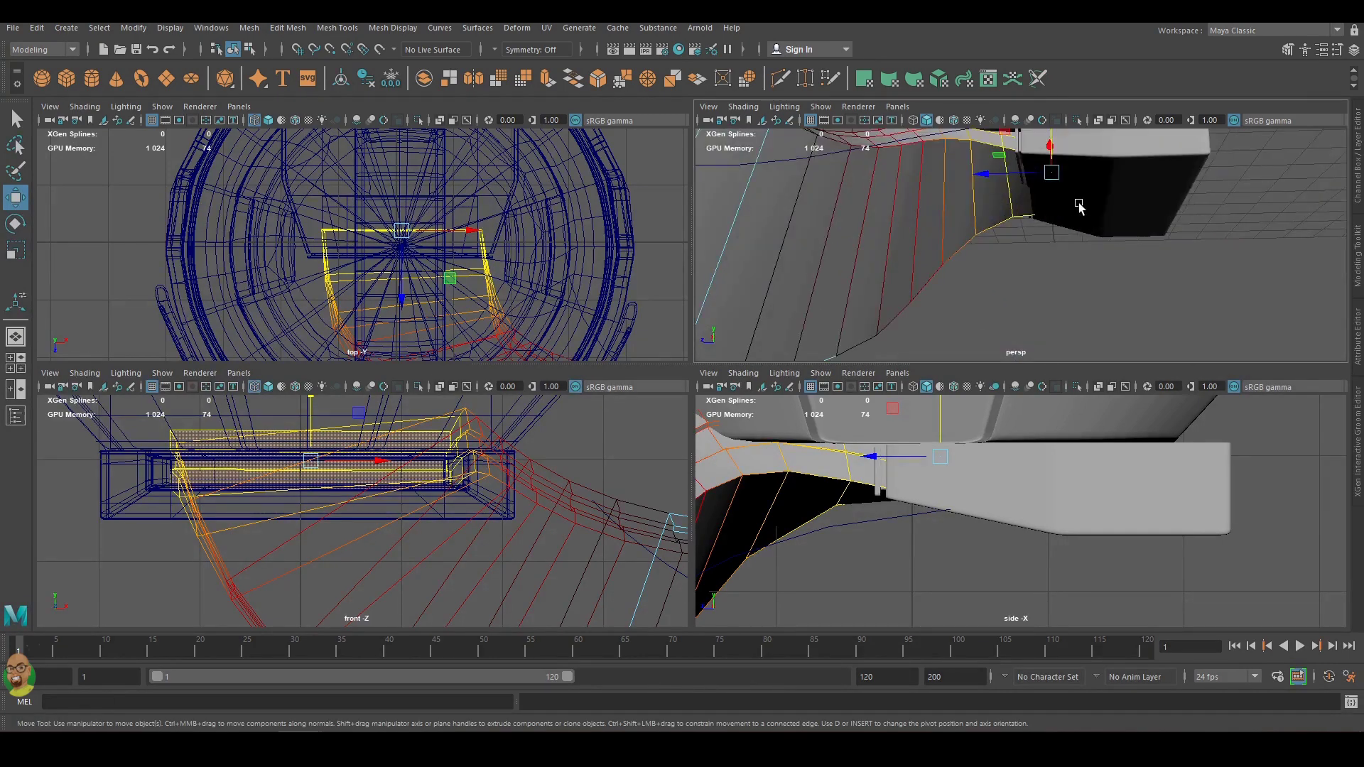
{"action": "scroll", "coordinate": [952, 538], "scroll_direction": "down", "scroll_amount": 3}
{"action": "left_click_drag", "start_coordinate": [952, 539], "coordinate": [924, 525], "text": "alt"}
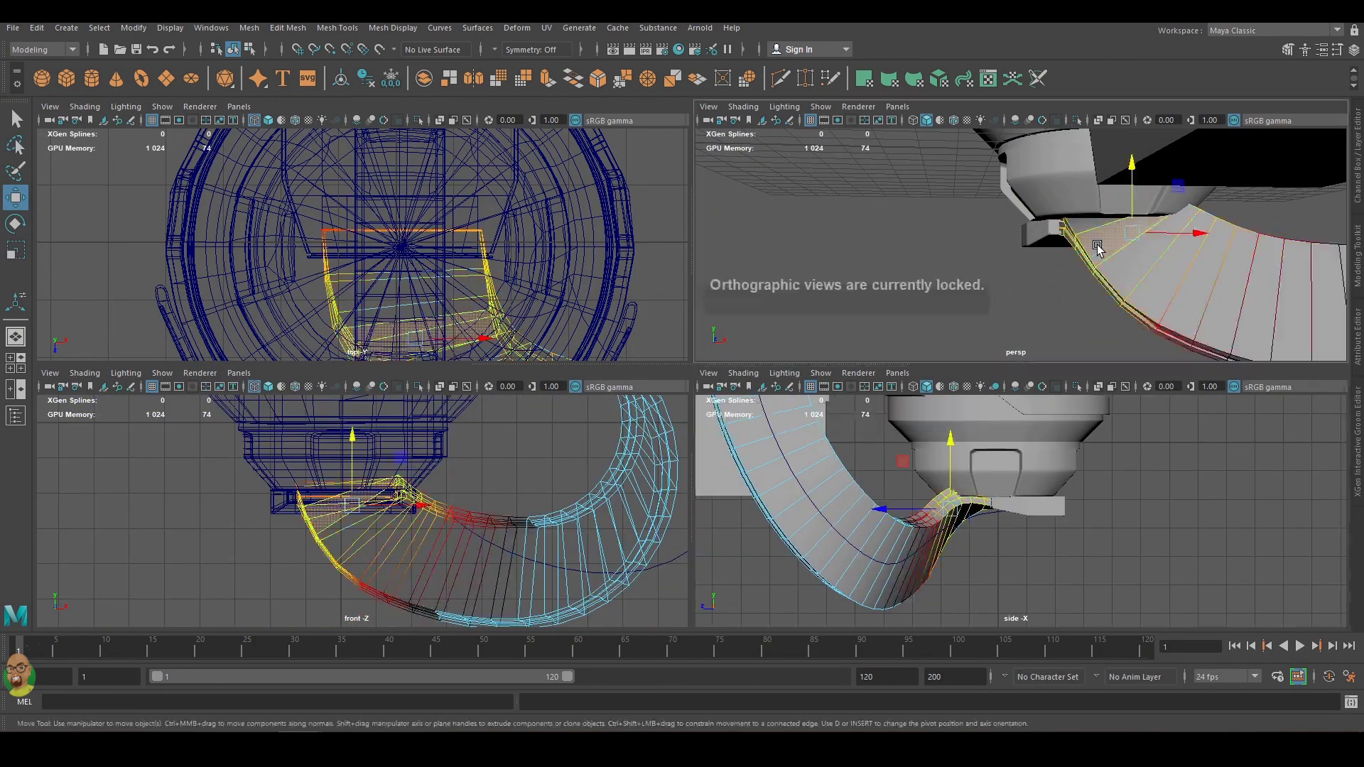
{"action": "scroll", "coordinate": [1136, 249], "scroll_direction": "up", "scroll_amount": 3}
{"action": "scroll", "coordinate": [420, 504], "scroll_direction": "up", "scroll_amount": 3}
{"action": "key", "text": "e"}
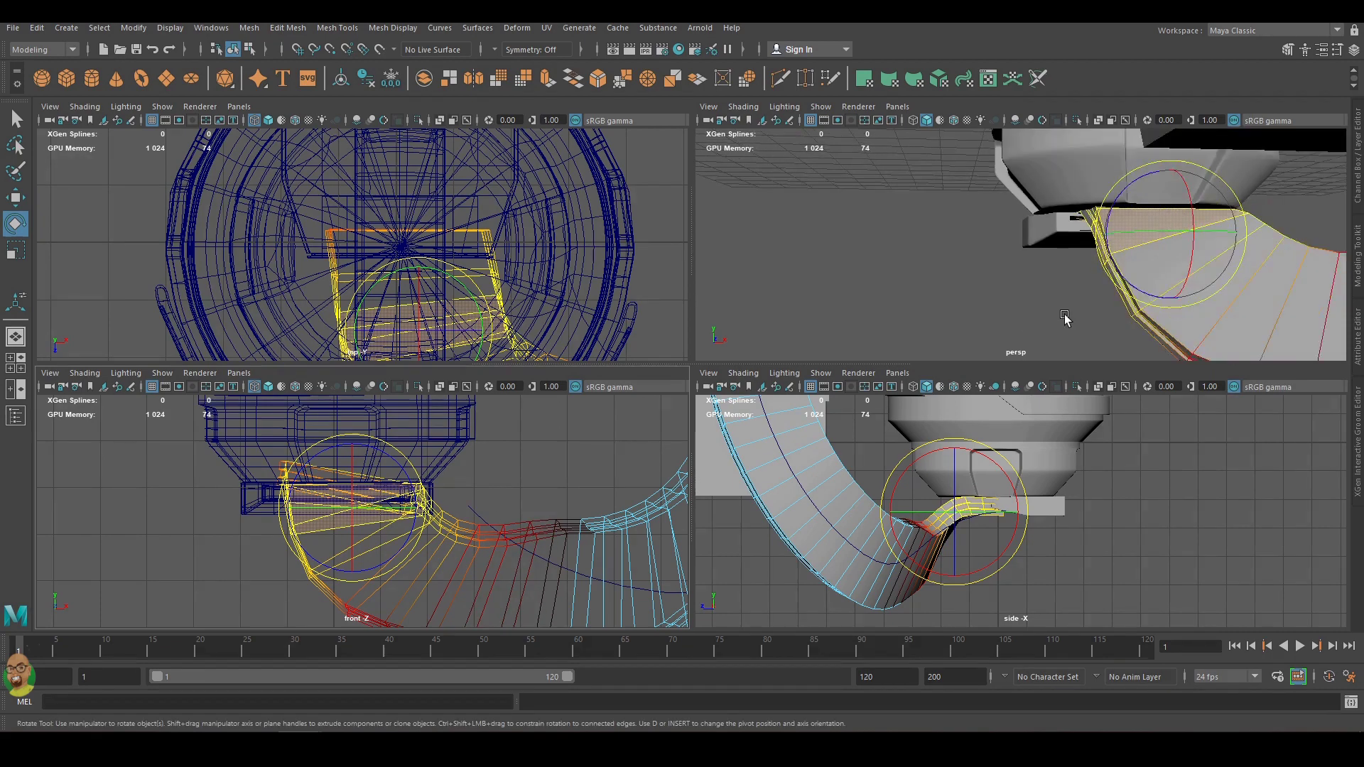
{"action": "left_click_drag", "start_coordinate": [1066, 317], "coordinate": [1025, 310], "text": "alt"}
{"action": "scroll", "coordinate": [1024, 309], "scroll_direction": "down", "scroll_amount": 2}
{"action": "key", "text": "w"}
Select the ribbon end's top faces and nudge the end flat under the cylinder's block.
{"action": "left_click", "coordinate": [358, 483]}
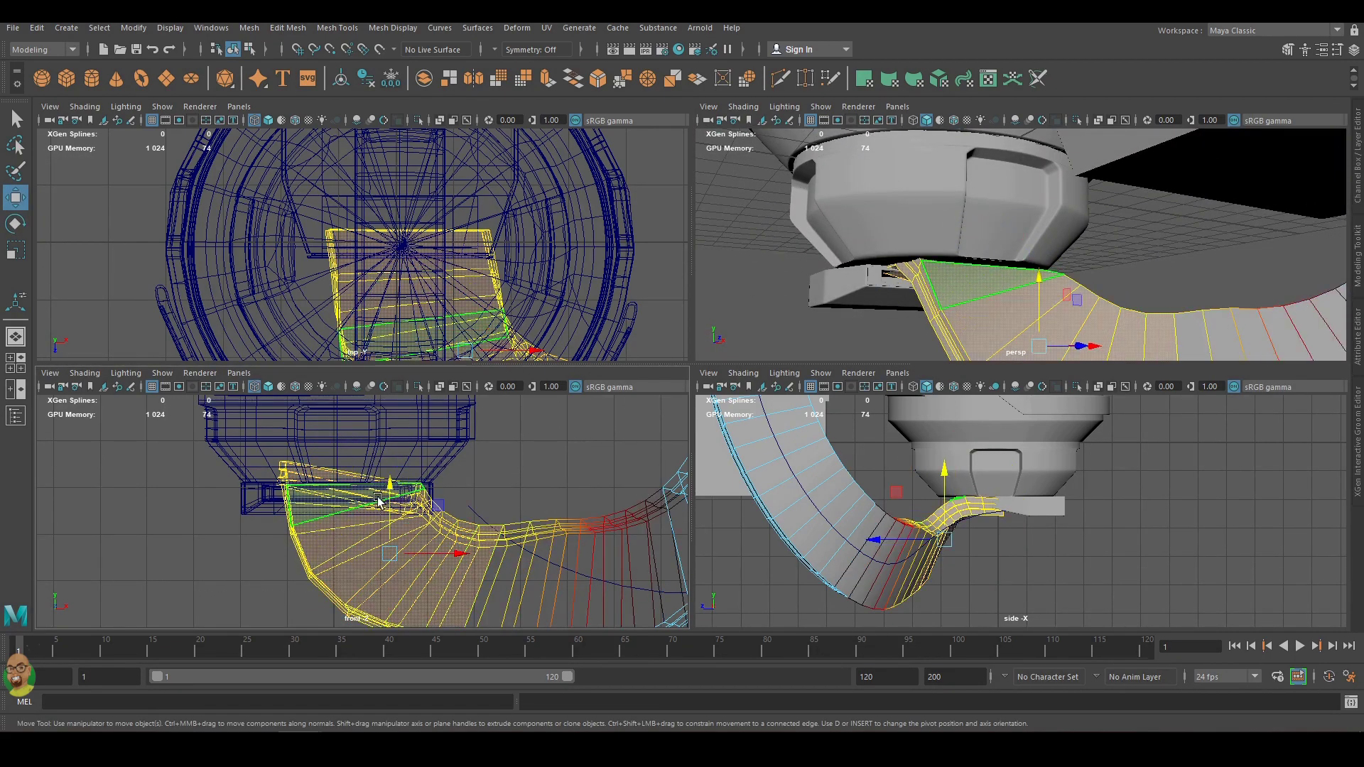
{"action": "left_click_drag", "start_coordinate": [923, 255], "coordinate": [998, 213], "text": "alt"}
{"action": "scroll", "coordinate": [999, 203], "scroll_direction": "up", "scroll_amount": 2}
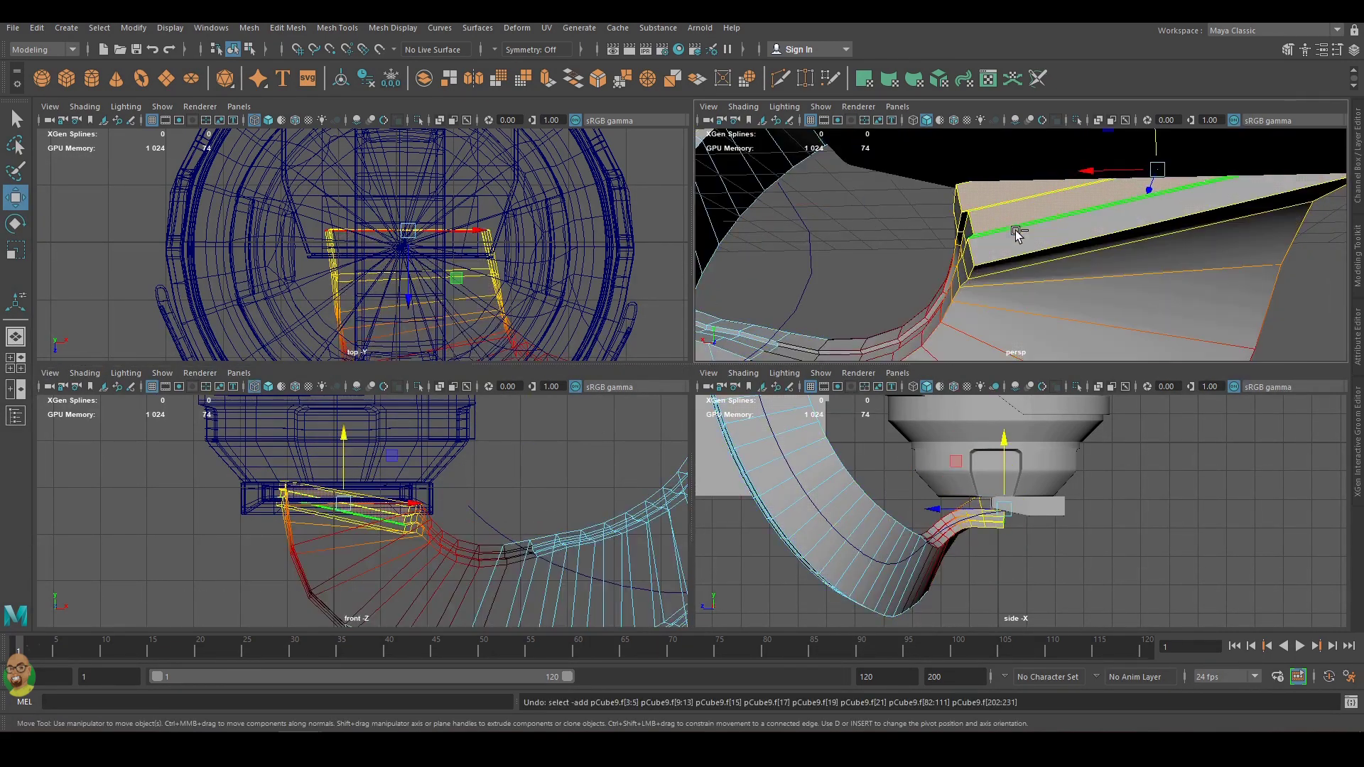
{"action": "left_click", "coordinate": [1019, 232]}
{"action": "left_click_drag", "start_coordinate": [398, 508], "coordinate": [386, 511]}
{"action": "left_click_drag", "start_coordinate": [1016, 255], "coordinate": [1358, 311], "text": "alt"}
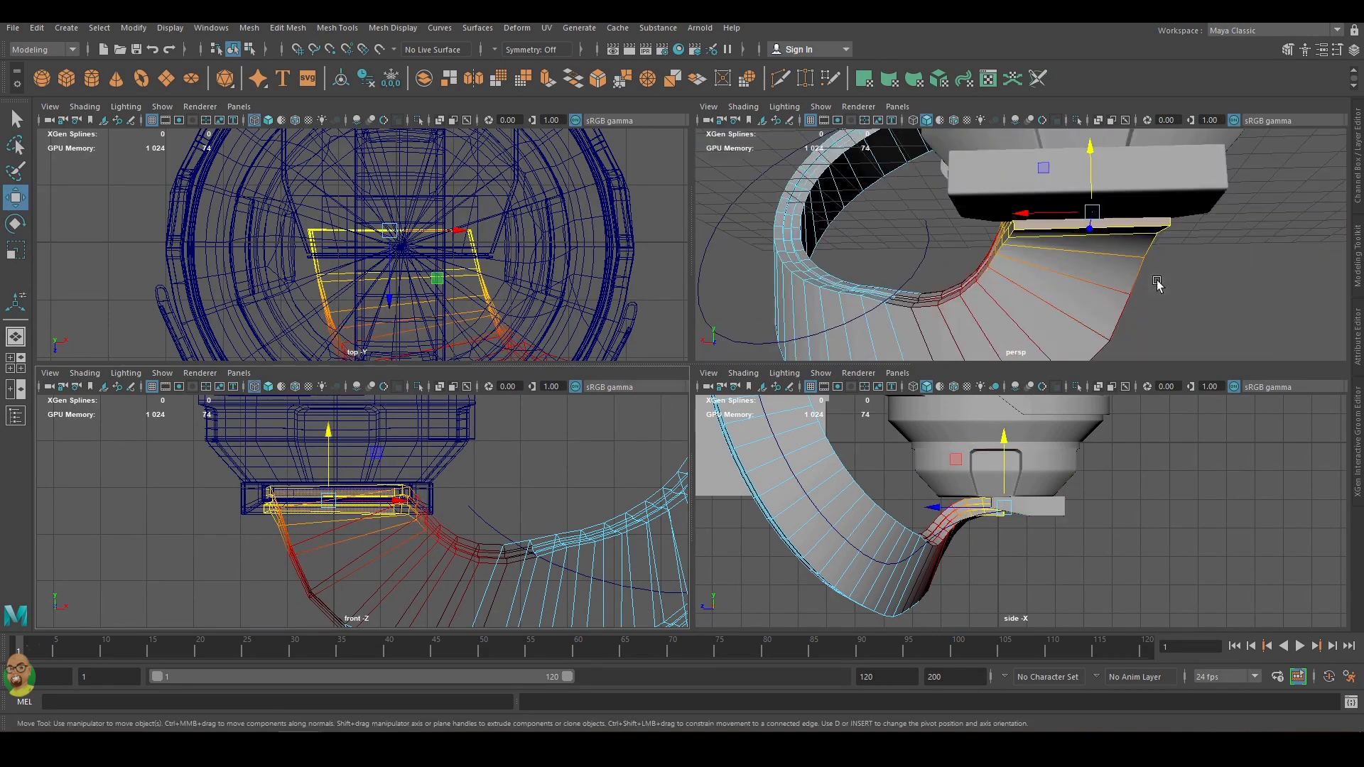
{"action": "left_click", "coordinate": [455, 234]}
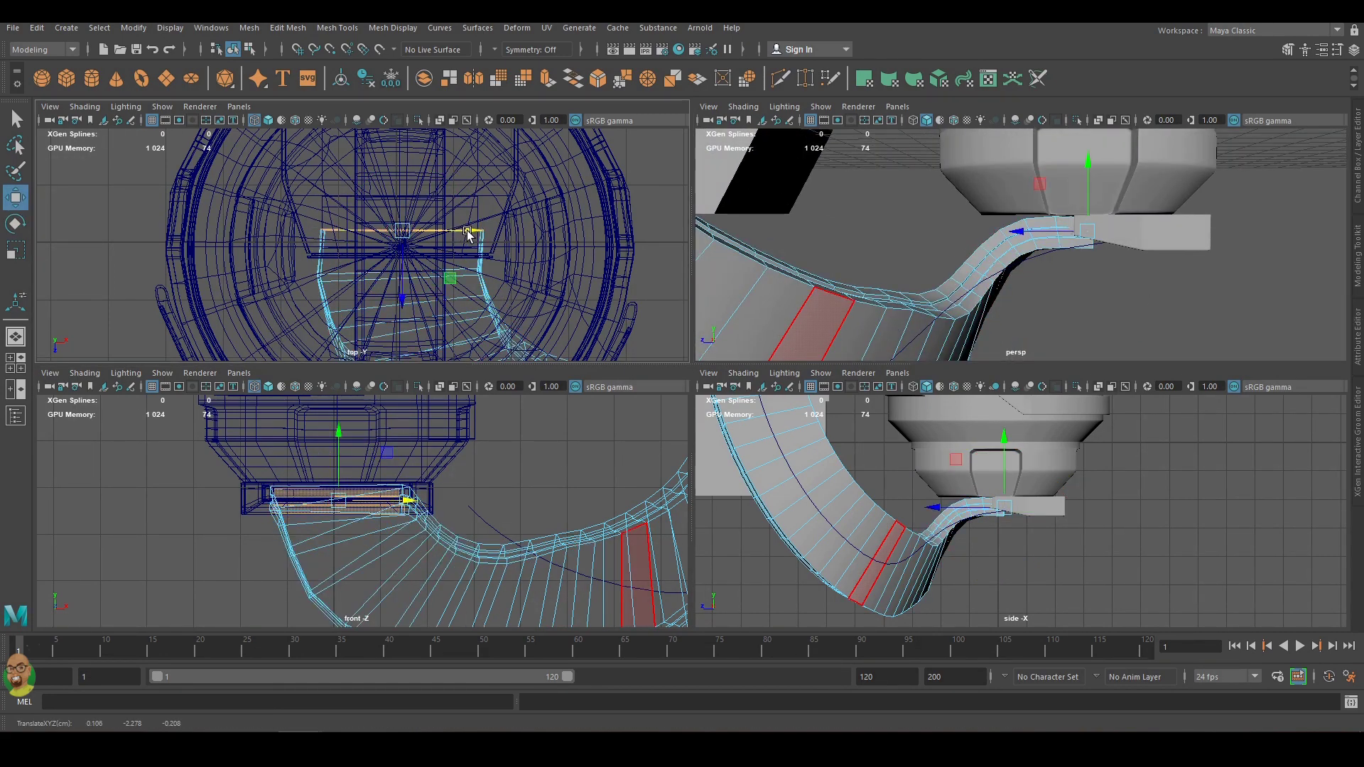
{"action": "left_click", "coordinate": [66, 78]}
{"action": "key", "text": "space"}
{"action": "key", "text": "space"}
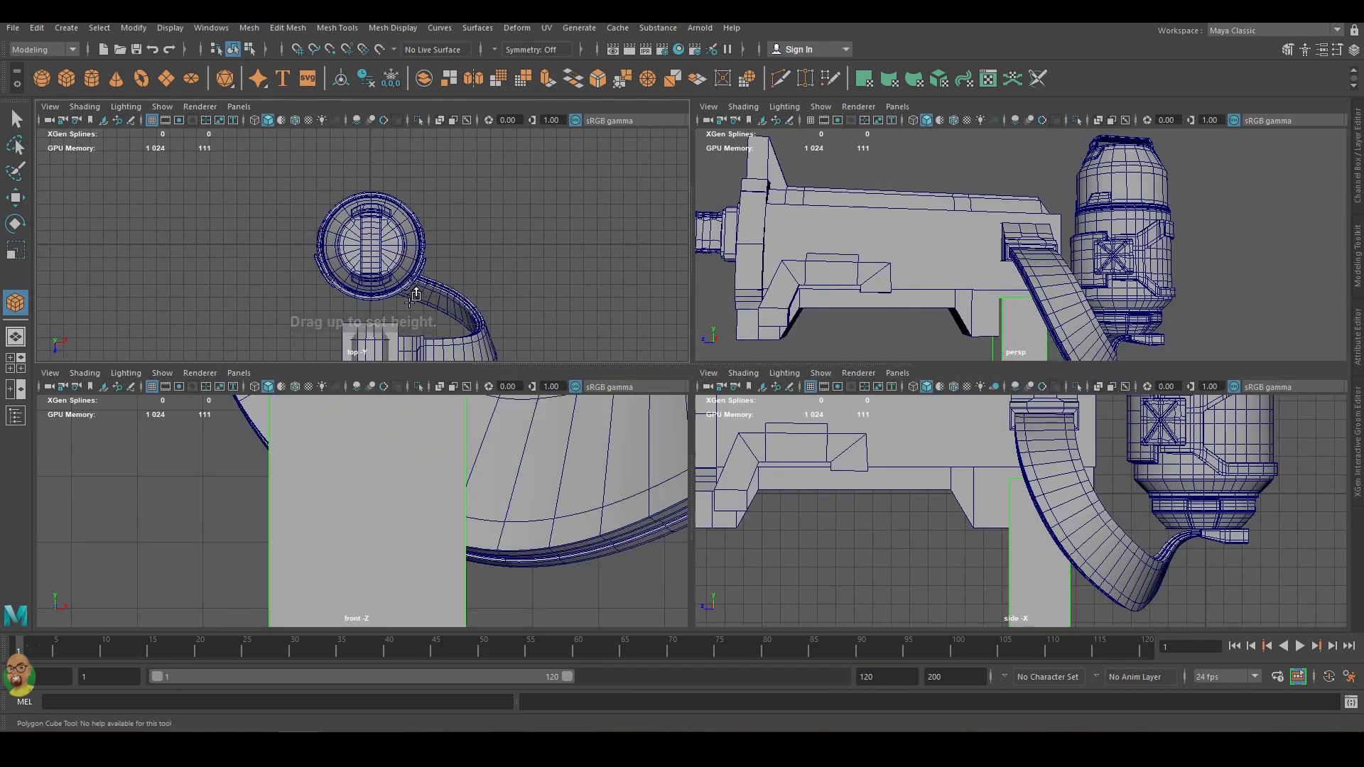
Draw a new cube beside the ribbon, tilt it and stretch it into a longer slab.
{"action": "left_click_drag", "start_coordinate": [454, 292], "coordinate": [491, 320]}
{"action": "key", "text": "space"}
{"action": "key", "text": "e"}
{"action": "mouse_move", "coordinate": [853, 341]}
{"action": "left_mouse_down"}
{"action": "mouse_move", "coordinate": [868, 397]}
{"action": "mouse_move", "coordinate": [845, 379]}
{"action": "mouse_move", "coordinate": [753, 392]}
{"action": "mouse_move", "coordinate": [694, 365]}
{"action": "left_mouse_up"}
{"action": "key", "text": "w"}
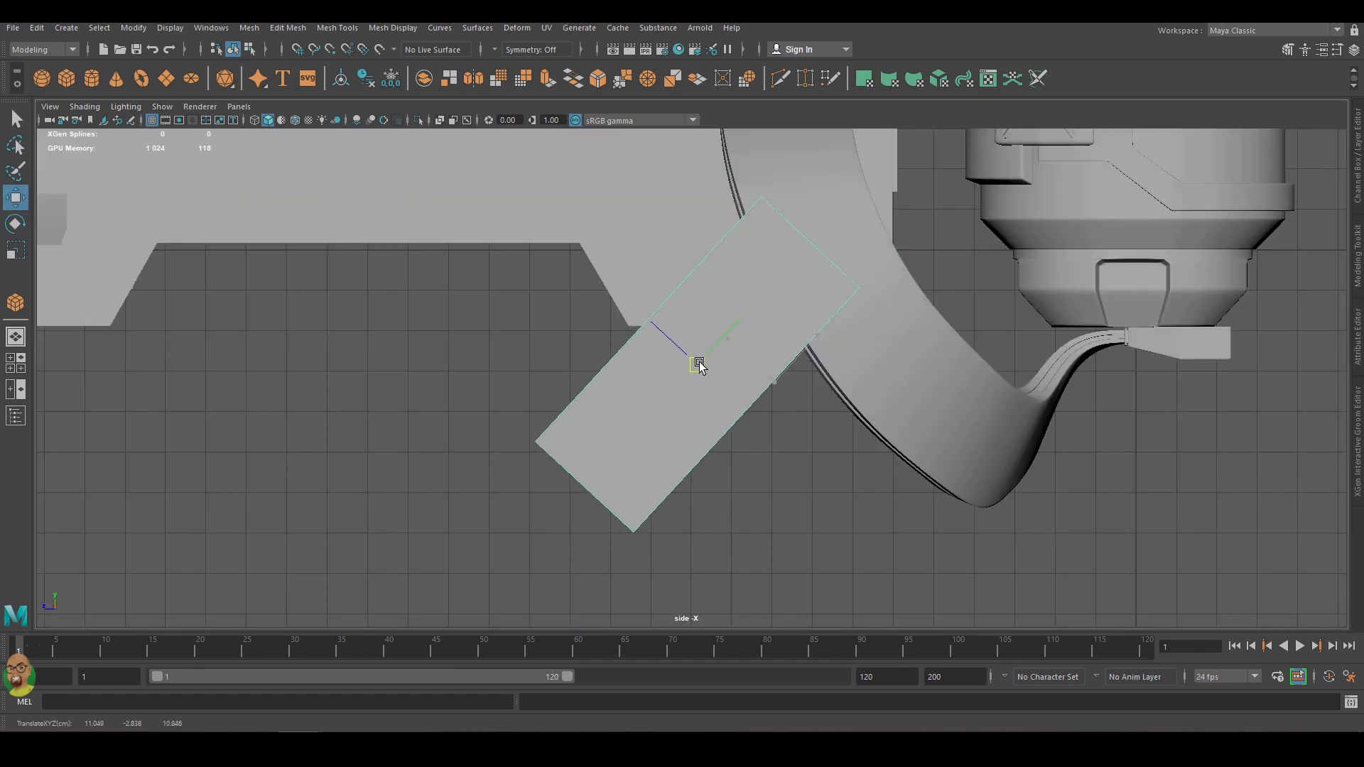
{"action": "key", "text": "e"}
{"action": "left_click_drag", "start_coordinate": [775, 310], "coordinate": [748, 304]}
{"action": "key", "text": "w"}
{"action": "left_click_drag", "start_coordinate": [697, 356], "coordinate": [726, 364]}
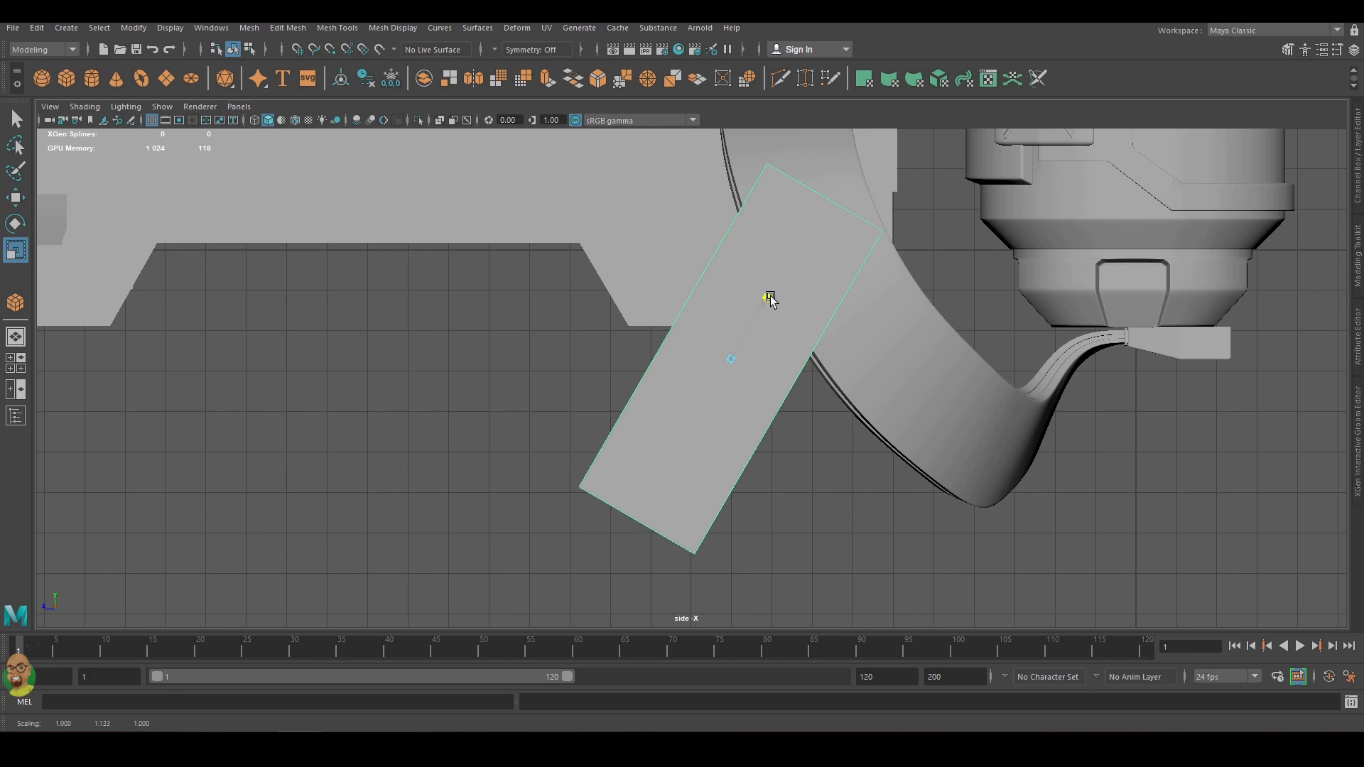
{"action": "left_click_drag", "start_coordinate": [771, 298], "coordinate": [759, 307]}
Frame the new block in all views and show its construction settings.
{"action": "key", "text": "space"}
{"action": "key", "text": "shift+f"}
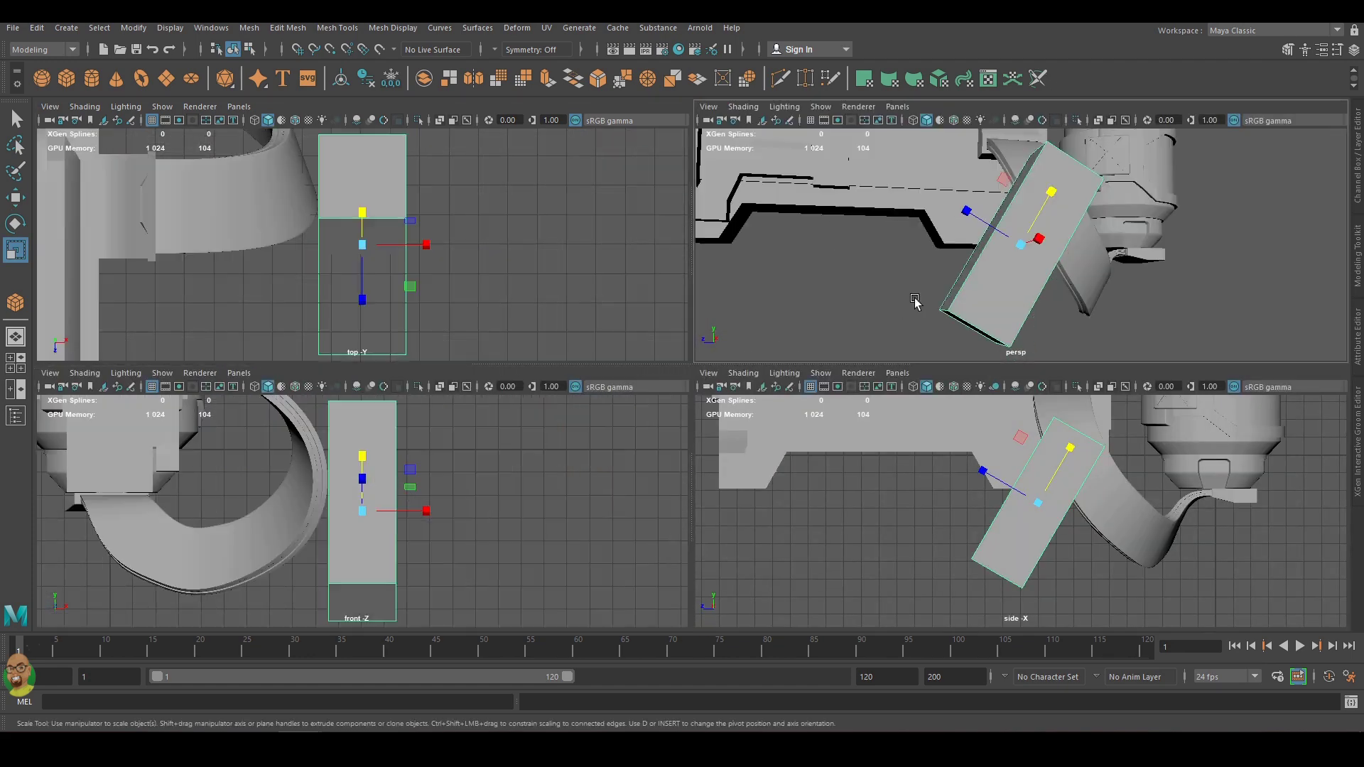
{"action": "key", "text": "space"}
{"action": "left_click_drag", "start_coordinate": [914, 304], "coordinate": [1040, 348], "text": "alt"}
{"action": "key", "text": "t"}
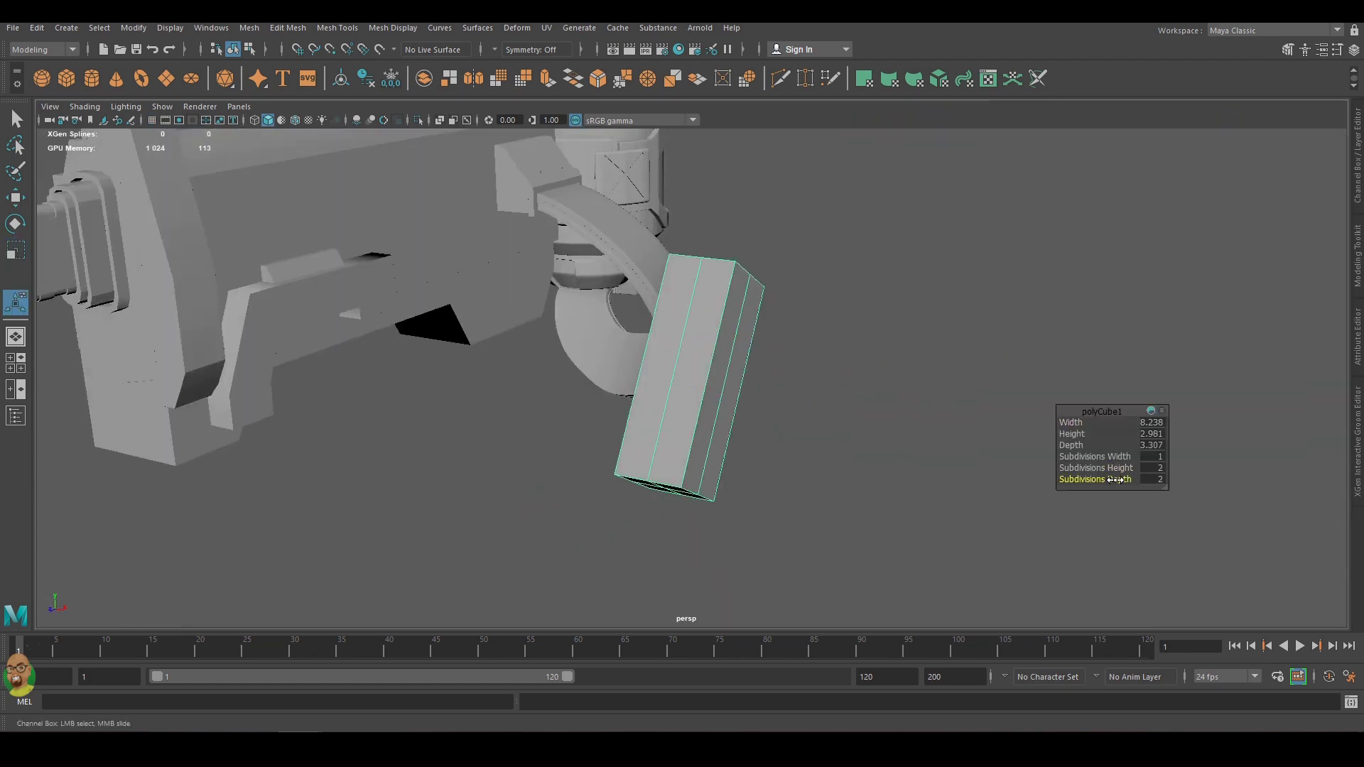
{"action": "key", "text": "f"}
Orbit the block upright in edge mode and undo the last scaling.
{"action": "right_click_drag", "start_coordinate": [722, 360], "coordinate": [721, 317]}
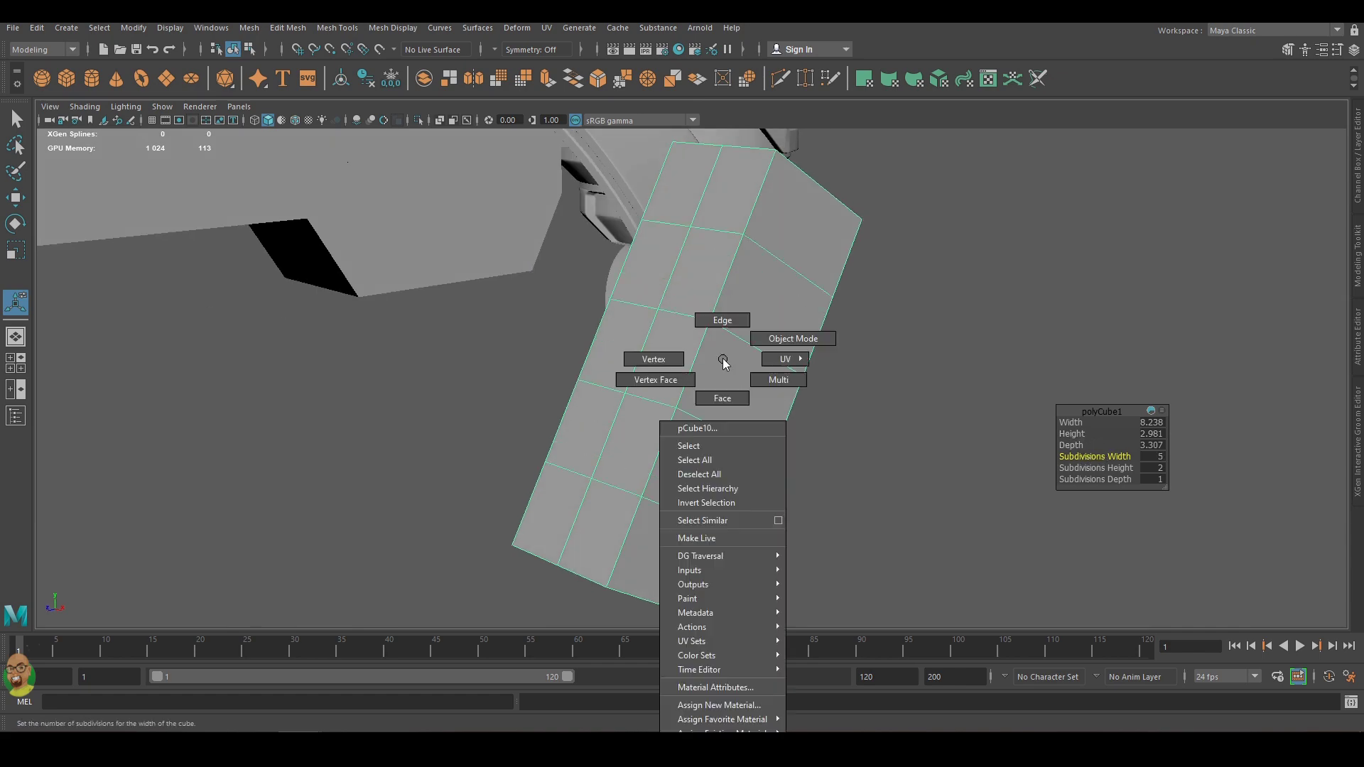
{"action": "left_click_drag", "start_coordinate": [674, 510], "coordinate": [907, 451], "text": "alt"}
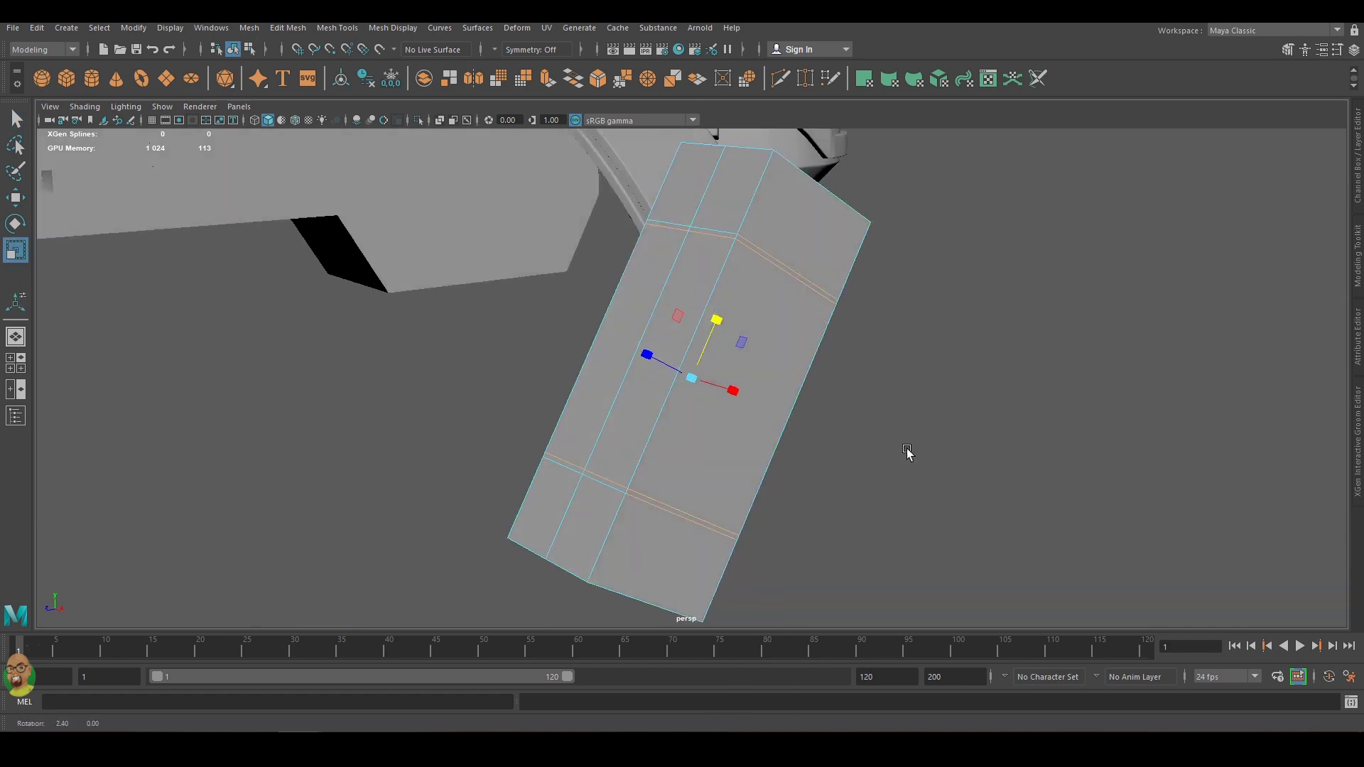
{"action": "key", "text": "space"}
{"action": "key", "text": "space"}
{"action": "left_click_drag", "start_coordinate": [1081, 312], "coordinate": [844, 275], "text": "alt"}
{"action": "key", "text": "ctrl+z"}
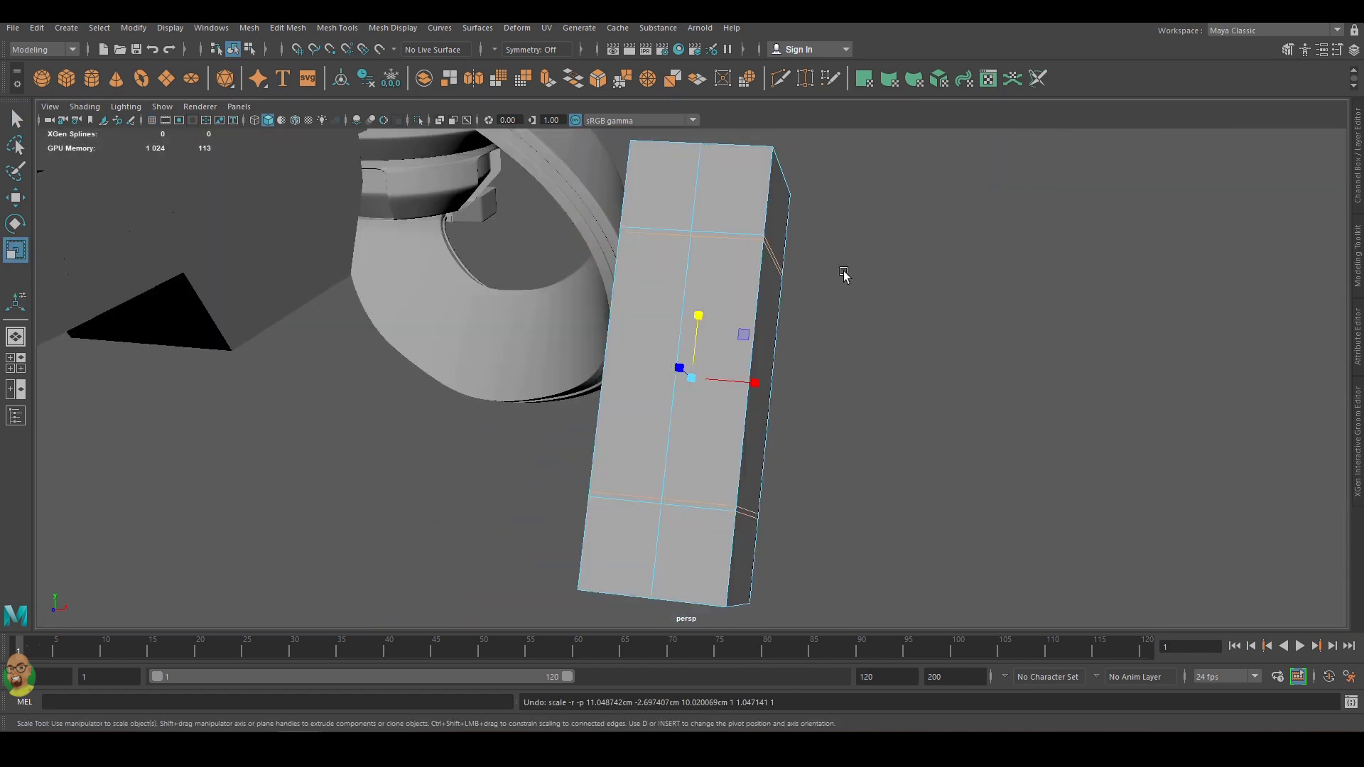
{"action": "mouse_move", "coordinate": [757, 237]}
{"action": "left_mouse_down", "text": "alt"}
{"action": "mouse_move", "coordinate": [640, 494]}
{"action": "mouse_move", "coordinate": [767, 350]}
{"action": "mouse_move", "coordinate": [863, 359]}
{"action": "left_mouse_up", "text": "alt"}
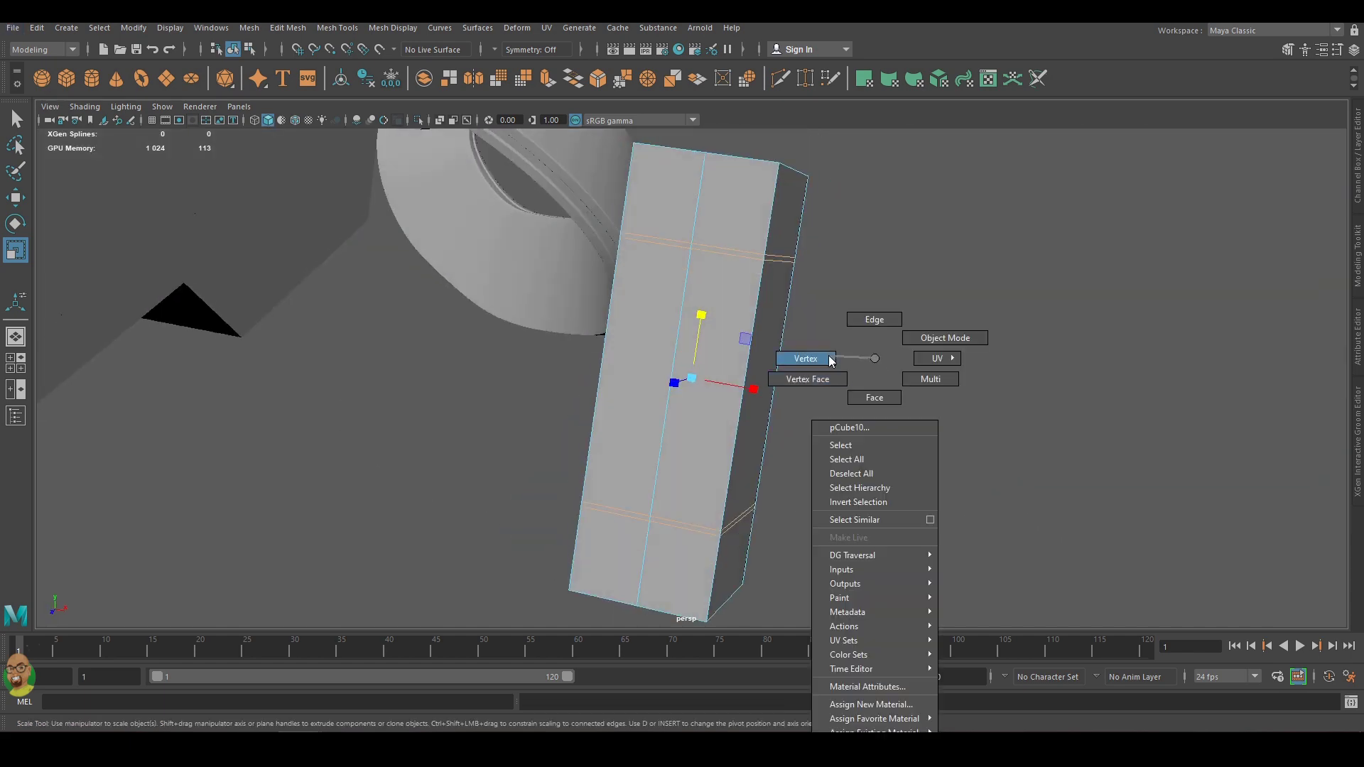
Select the block's two middle vertex loops in the side view.
{"action": "right_click_drag", "start_coordinate": [864, 359], "coordinate": [799, 356]}
{"action": "key", "text": "space"}
{"action": "scroll", "coordinate": [995, 450], "scroll_direction": "up", "scroll_amount": 3}
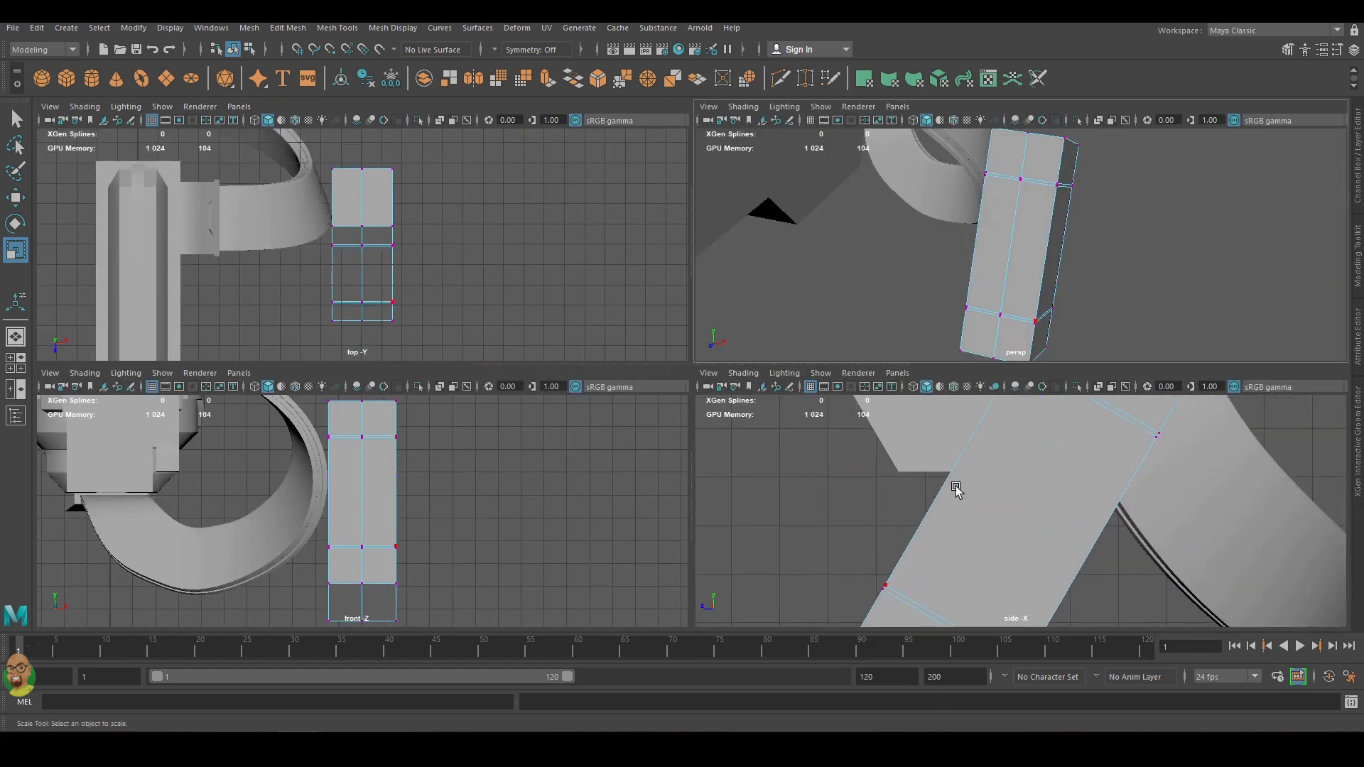
{"action": "key", "text": "space"}
{"action": "left_click_drag", "start_coordinate": [718, 231], "coordinate": [899, 284], "text": "shift"}
{"action": "left_click_drag", "start_coordinate": [517, 487], "coordinate": [707, 611], "text": "shift"}
{"action": "scroll", "coordinate": [700, 426], "scroll_direction": "down", "scroll_amount": 5}
Push the two middle vertex loops inward into a notched, bracket-like profile.
{"action": "key", "text": "space"}
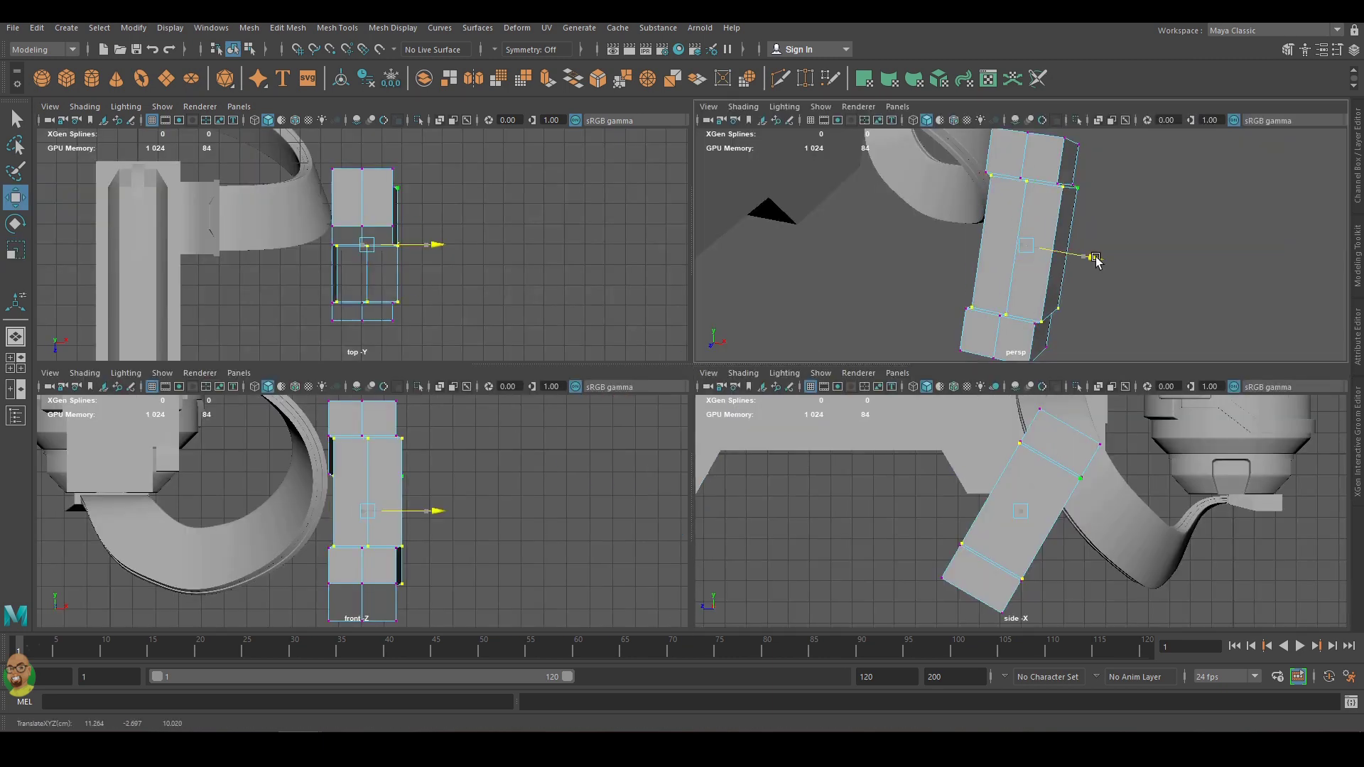
{"action": "key", "text": "space"}
{"action": "key", "text": "w"}
{"action": "left_click_drag", "start_coordinate": [836, 295], "coordinate": [746, 380], "text": "alt"}
{"action": "mouse_move", "coordinate": [745, 380]}
{"action": "left_mouse_down"}
{"action": "mouse_move", "coordinate": [731, 383]}
{"action": "mouse_move", "coordinate": [865, 341]}
{"action": "mouse_move", "coordinate": [716, 369]}
{"action": "left_mouse_up"}
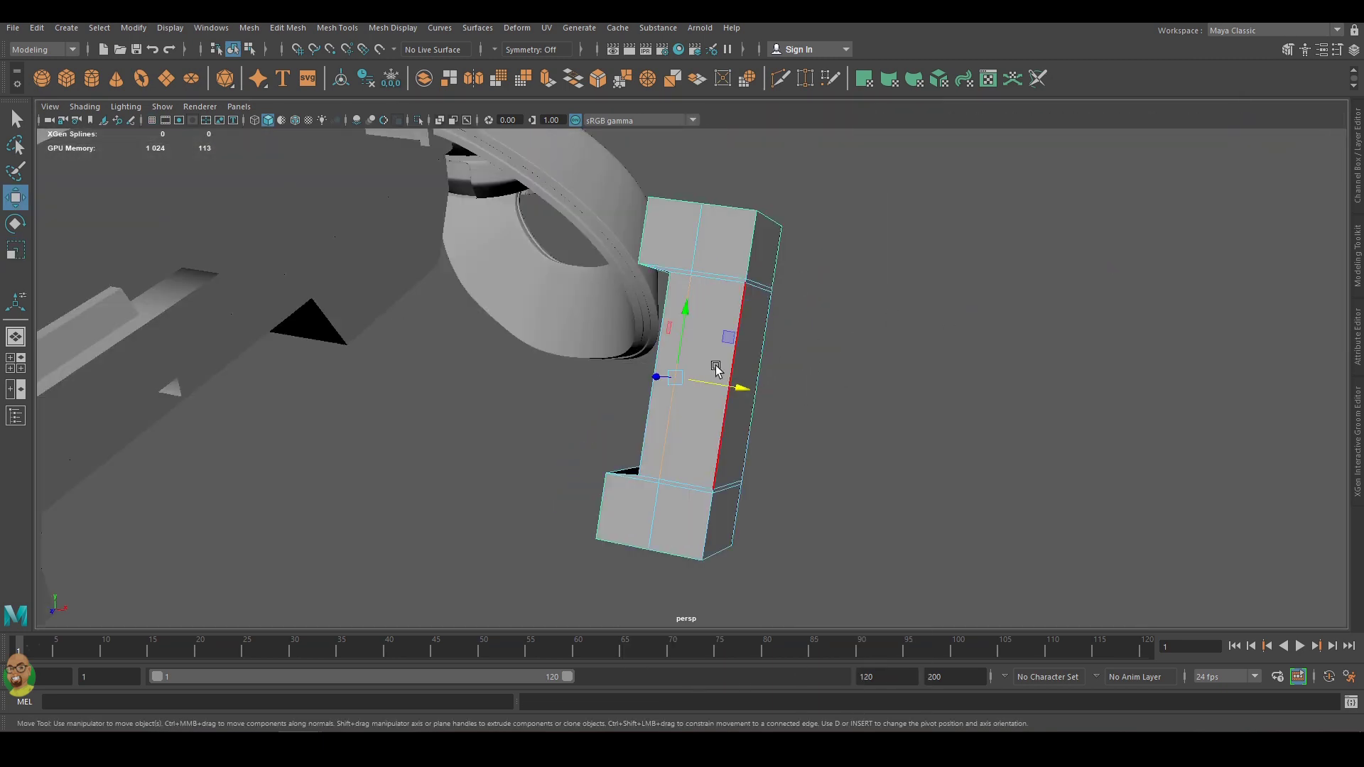
{"action": "scroll", "coordinate": [841, 335], "scroll_direction": "down", "scroll_amount": 5}
{"action": "scroll", "coordinate": [624, 350], "scroll_direction": "up", "scroll_amount": 3}
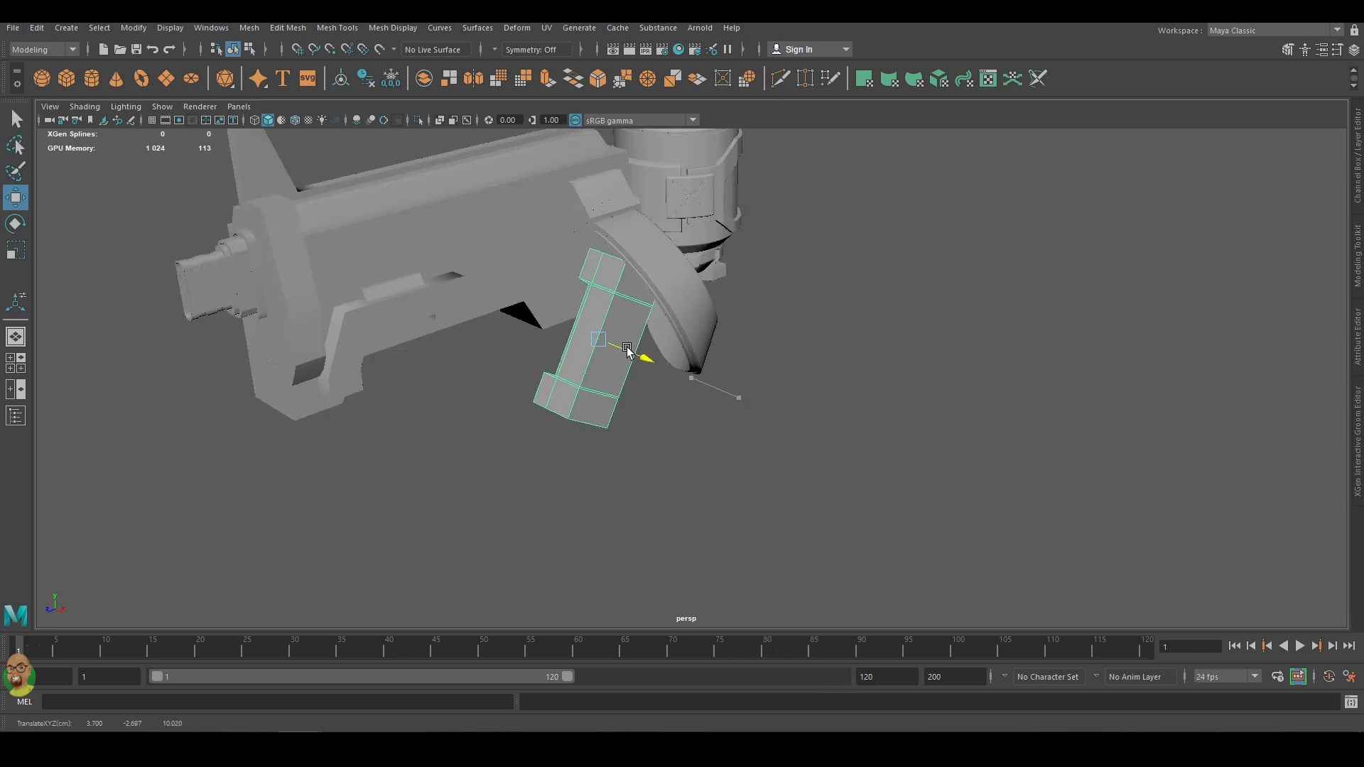
{"action": "left_click_drag", "start_coordinate": [628, 351], "coordinate": [758, 350], "text": "alt"}
{"action": "scroll", "coordinate": [758, 350], "scroll_direction": "up", "scroll_amount": 5}
{"action": "right_click_drag", "start_coordinate": [494, 321], "coordinate": [463, 419], "text": "shift"}
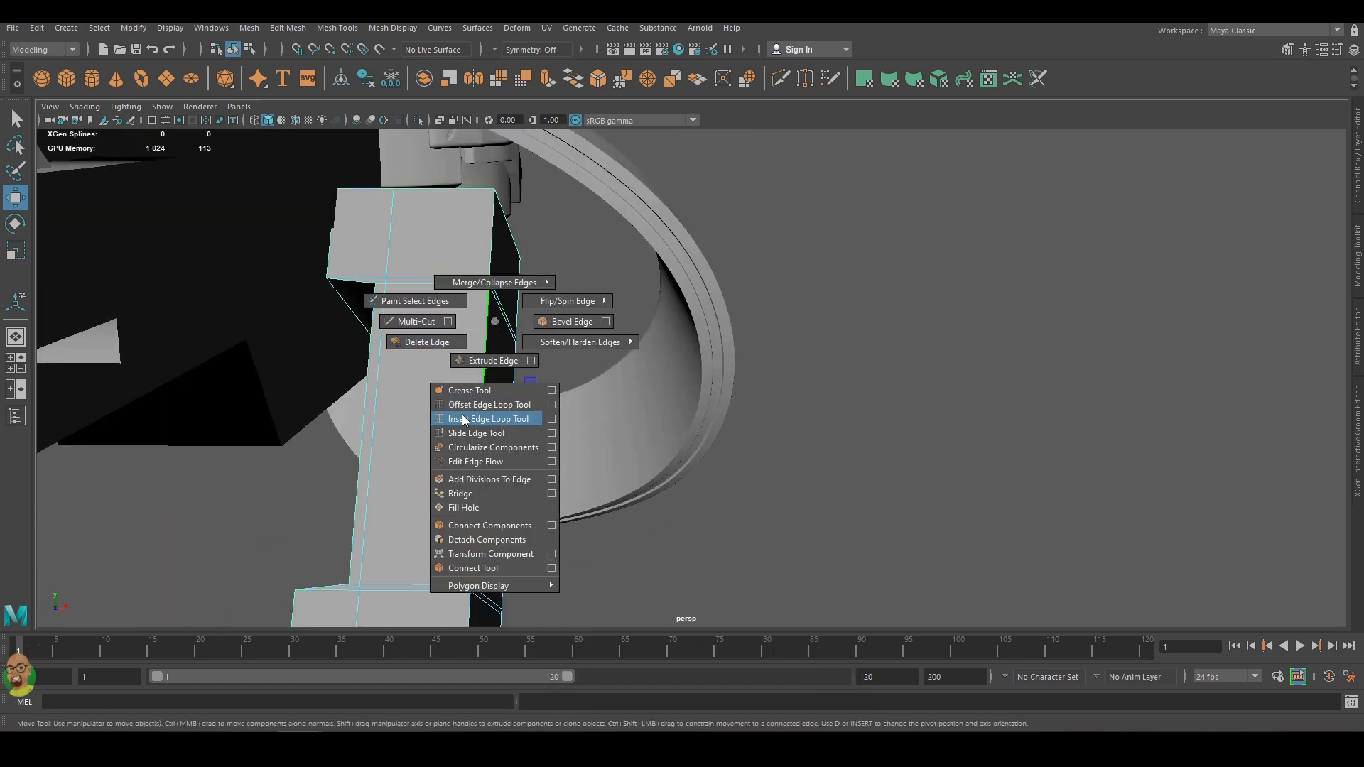
Insert new support edge loops across the grip block.
{"action": "mouse_move", "coordinate": [463, 419]}
{"action": "left_mouse_down", "text": "alt"}
{"action": "mouse_move", "coordinate": [611, 281]}
{"action": "mouse_move", "coordinate": [646, 361]}
{"action": "mouse_move", "coordinate": [851, 520]}
{"action": "left_mouse_up", "text": "alt"}
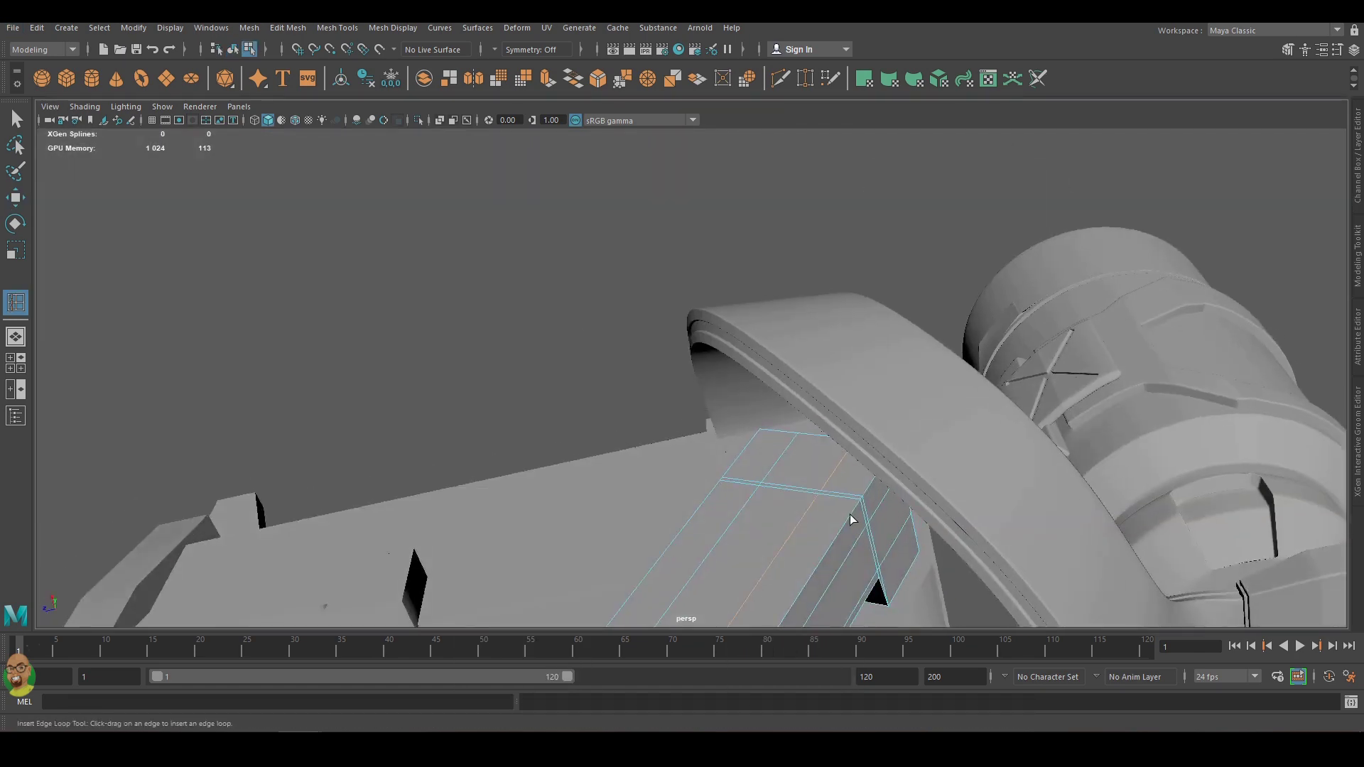
{"action": "scroll", "coordinate": [851, 519], "scroll_direction": "down", "scroll_amount": 5}
{"action": "mouse_move", "coordinate": [868, 573]}
{"action": "left_mouse_down", "text": "alt"}
{"action": "mouse_move", "coordinate": [710, 426]}
{"action": "mouse_move", "coordinate": [568, 341]}
{"action": "left_mouse_up", "text": "alt"}
{"action": "scroll", "coordinate": [545, 311], "scroll_direction": "up", "scroll_amount": 4}
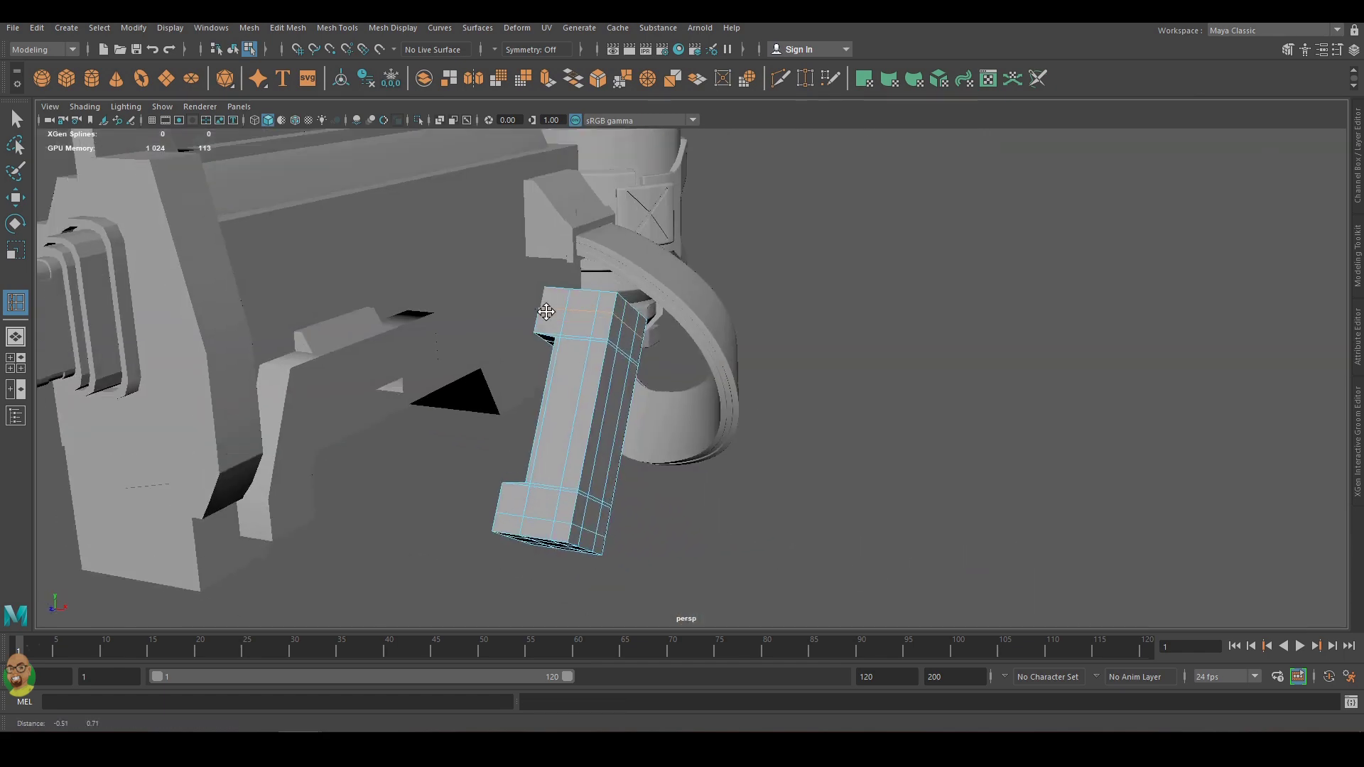
{"action": "middle_click_drag", "start_coordinate": [545, 311], "coordinate": [634, 410], "text": "alt"}
{"action": "scroll", "coordinate": [693, 452], "scroll_direction": "up", "scroll_amount": 2}
{"action": "left_click_drag", "start_coordinate": [659, 439], "coordinate": [682, 412], "text": "alt"}
Toggle the smooth preview off and on to check the grip's edge loops.
{"action": "key", "text": "3"}
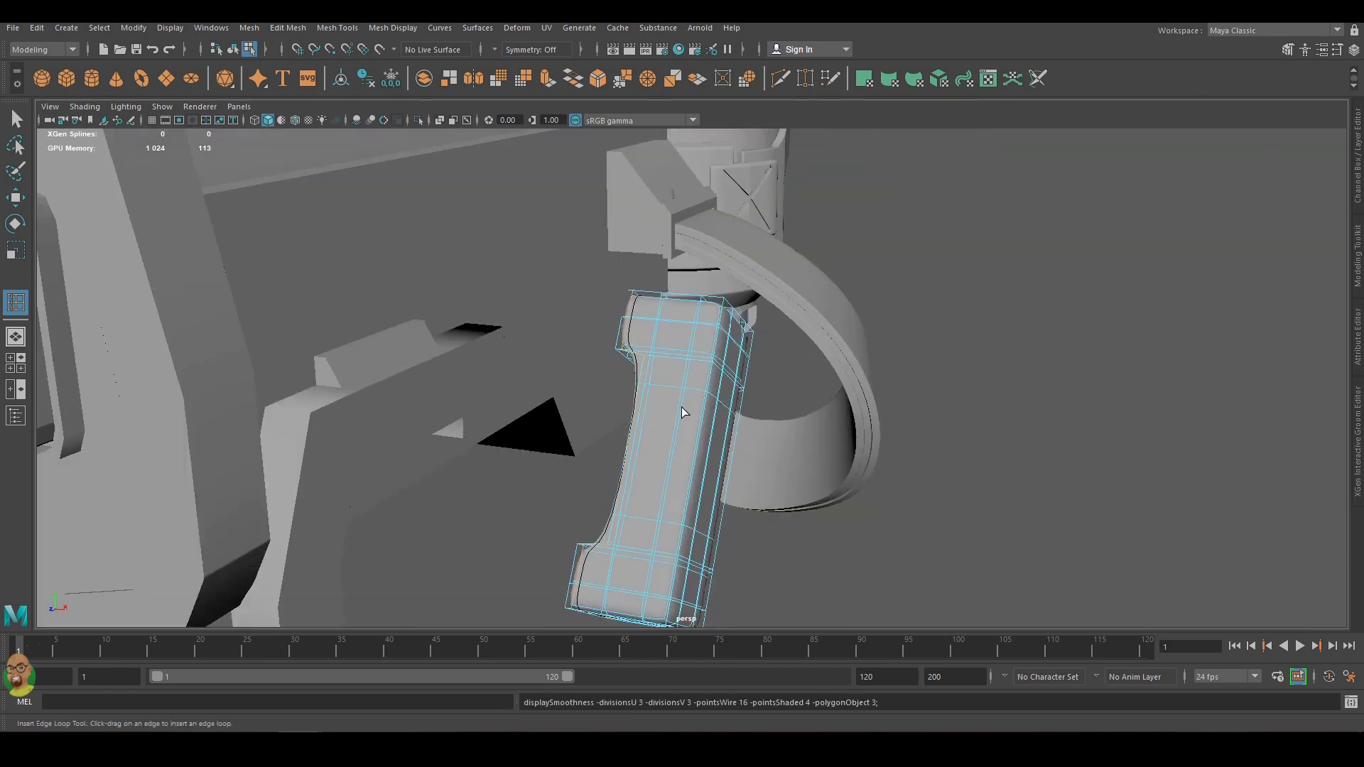
{"action": "key", "text": "1"}
{"action": "scroll", "coordinate": [672, 409], "scroll_direction": "up", "scroll_amount": 5}
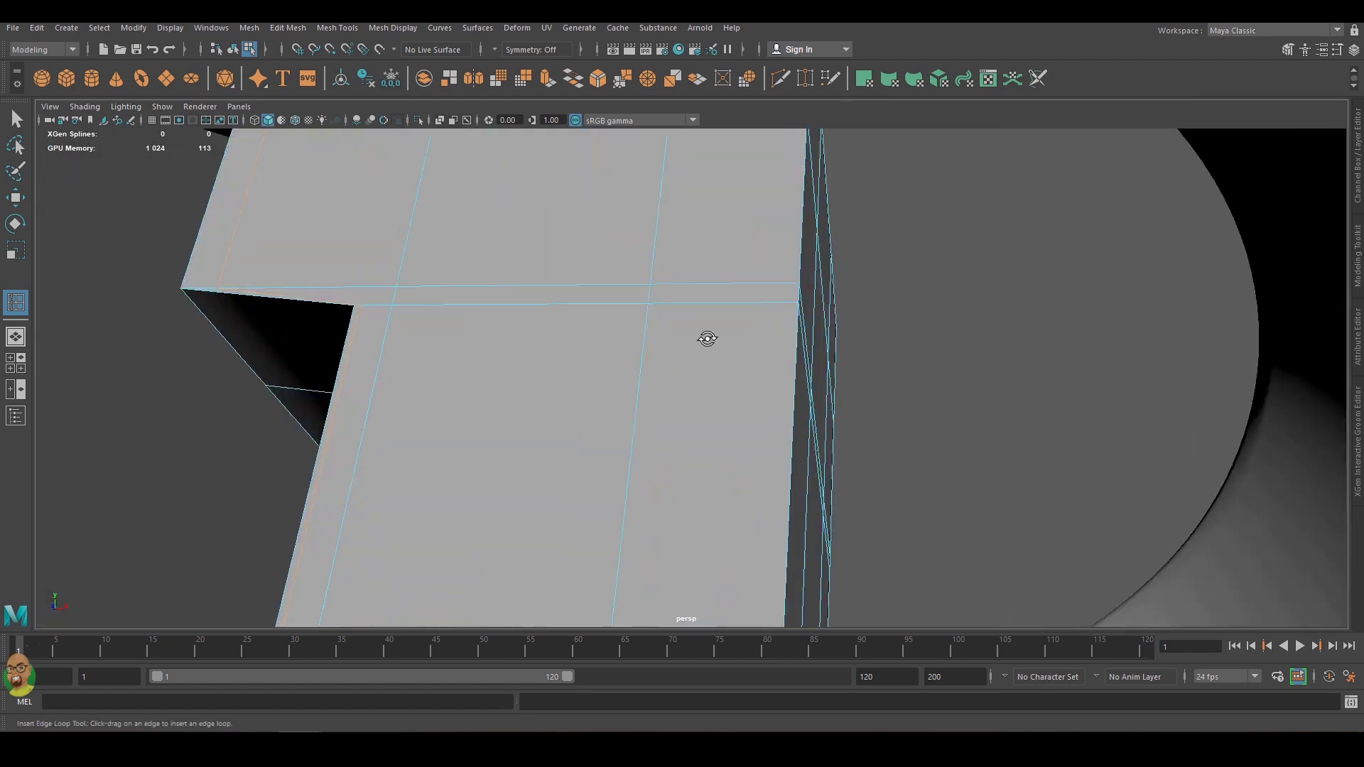
{"action": "mouse_move", "coordinate": [706, 338]}
{"action": "left_mouse_down", "text": "alt"}
{"action": "mouse_move", "coordinate": [125, 231]}
{"action": "mouse_move", "coordinate": [450, 405]}
{"action": "mouse_move", "coordinate": [758, 343]}
{"action": "left_mouse_up", "text": "alt"}
{"action": "scroll", "coordinate": [450, 405], "scroll_direction": "down", "scroll_amount": 5}
{"action": "key", "text": "3"}
{"action": "scroll", "coordinate": [758, 344], "scroll_direction": "up", "scroll_amount": 3}
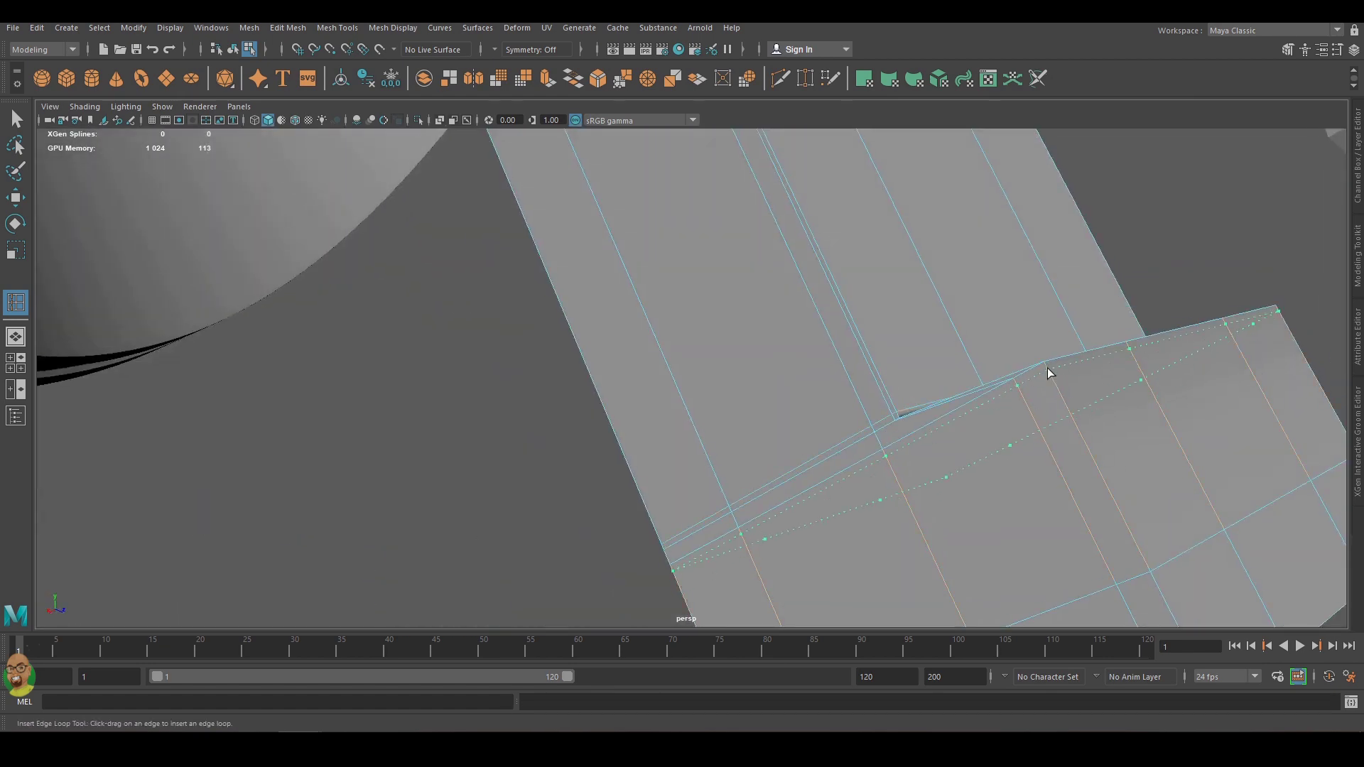
{"action": "left_click_drag", "start_coordinate": [1050, 371], "coordinate": [968, 463], "text": "alt"}
Add a support loop along the grip's side, then return to object selection mode.
{"action": "middle_click_drag", "start_coordinate": [968, 462], "coordinate": [942, 488], "text": "alt"}
{"action": "left_click_drag", "start_coordinate": [942, 489], "coordinate": [722, 335], "text": "alt"}
{"action": "scroll", "coordinate": [832, 320], "scroll_direction": "down", "scroll_amount": 3}
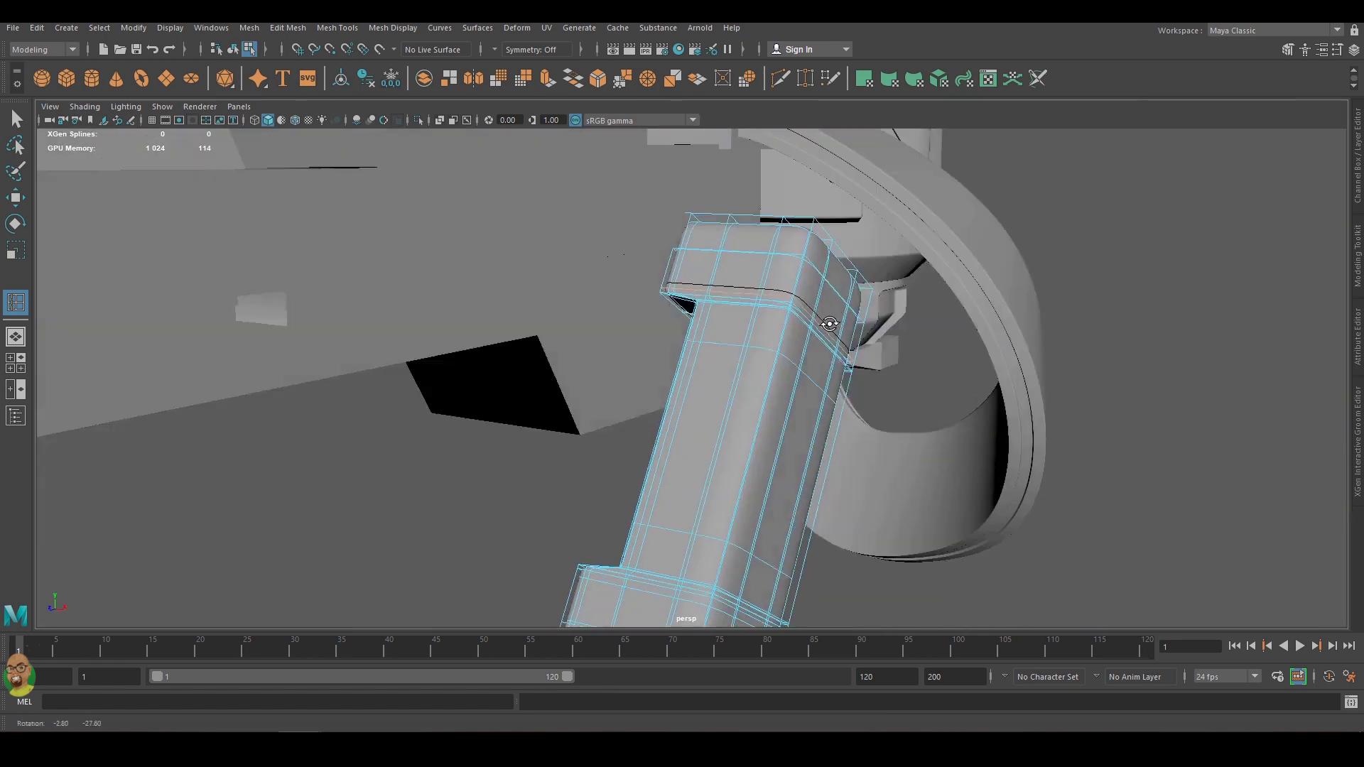
{"action": "right_click", "coordinate": [822, 305]}
{"action": "mouse_move", "coordinate": [822, 305]}
{"action": "left_mouse_down", "text": "alt"}
{"action": "mouse_move", "coordinate": [948, 395]}
{"action": "mouse_move", "coordinate": [749, 429]}
{"action": "left_mouse_up", "text": "alt"}
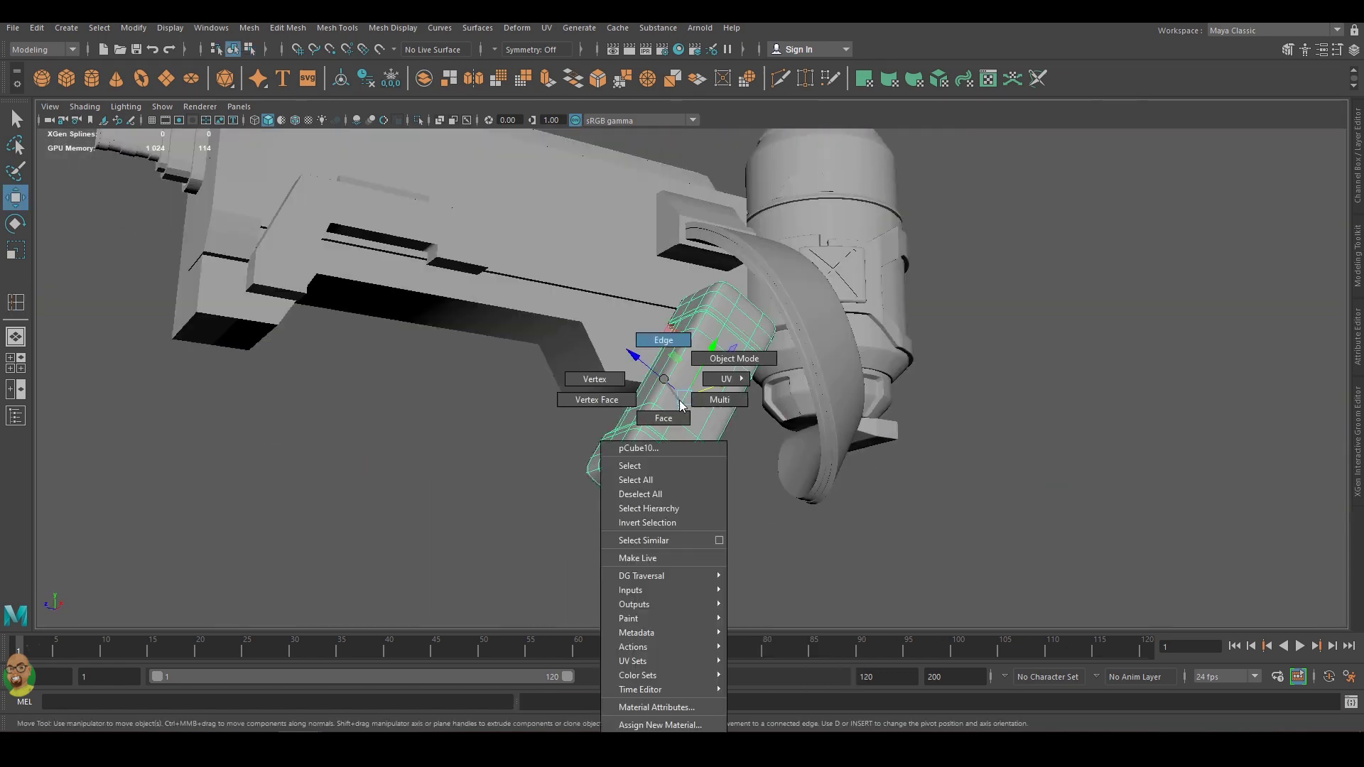
Select the whole grip and preview it smoothed before adding a polygon cylinder.
{"action": "right_click_drag", "start_coordinate": [654, 376], "coordinate": [654, 338]}
{"action": "key", "text": "w"}
{"action": "scroll", "coordinate": [634, 521], "scroll_direction": "up", "scroll_amount": 3}
{"action": "key", "text": "3"}
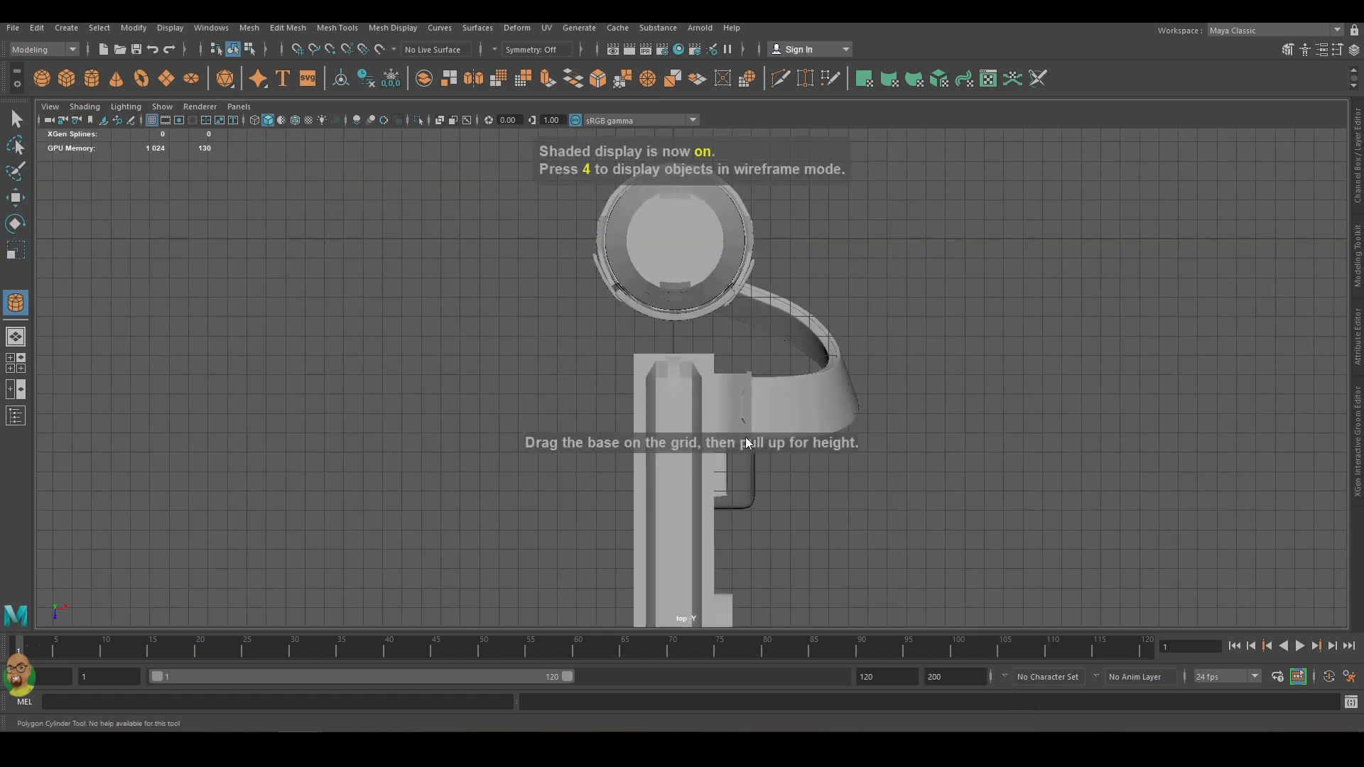
{"action": "key", "text": "4"}
{"action": "scroll", "coordinate": [750, 260], "scroll_direction": "up", "scroll_amount": 3}
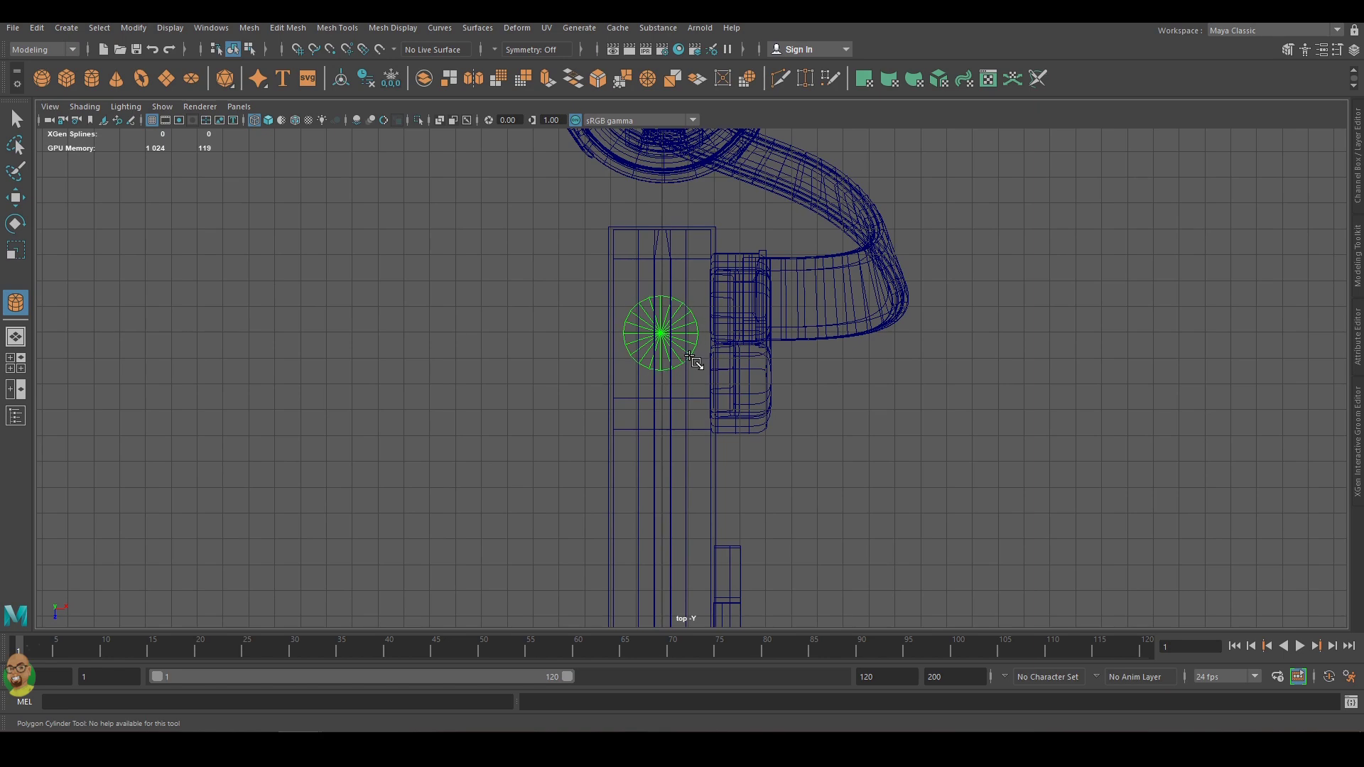
Position the cylinder along the gun's length and flatten it into a short disc.
{"action": "key", "text": "space"}
{"action": "key", "text": "w"}
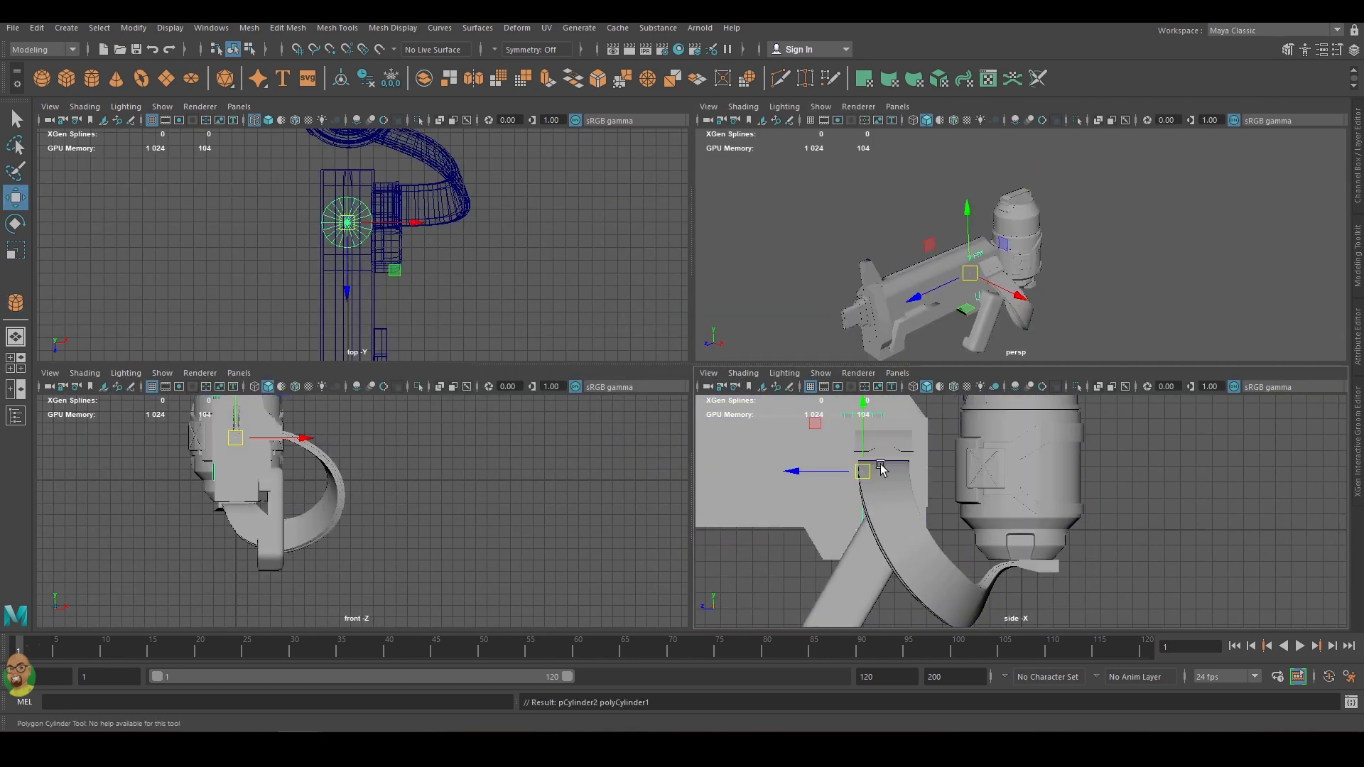
{"action": "left_click_drag", "start_coordinate": [824, 531], "coordinate": [757, 531]}
{"action": "middle_click_drag", "start_coordinate": [1034, 530], "coordinate": [1141, 495], "text": "alt"}
{"action": "mouse_move", "coordinate": [842, 502]}
{"action": "left_mouse_down"}
{"action": "mouse_move", "coordinate": [915, 502]}
{"action": "mouse_move", "coordinate": [935, 559]}
{"action": "left_mouse_up"}
{"action": "key", "text": "r"}
{"action": "left_click_drag", "start_coordinate": [934, 501], "coordinate": [936, 539]}
{"action": "key", "text": "w"}
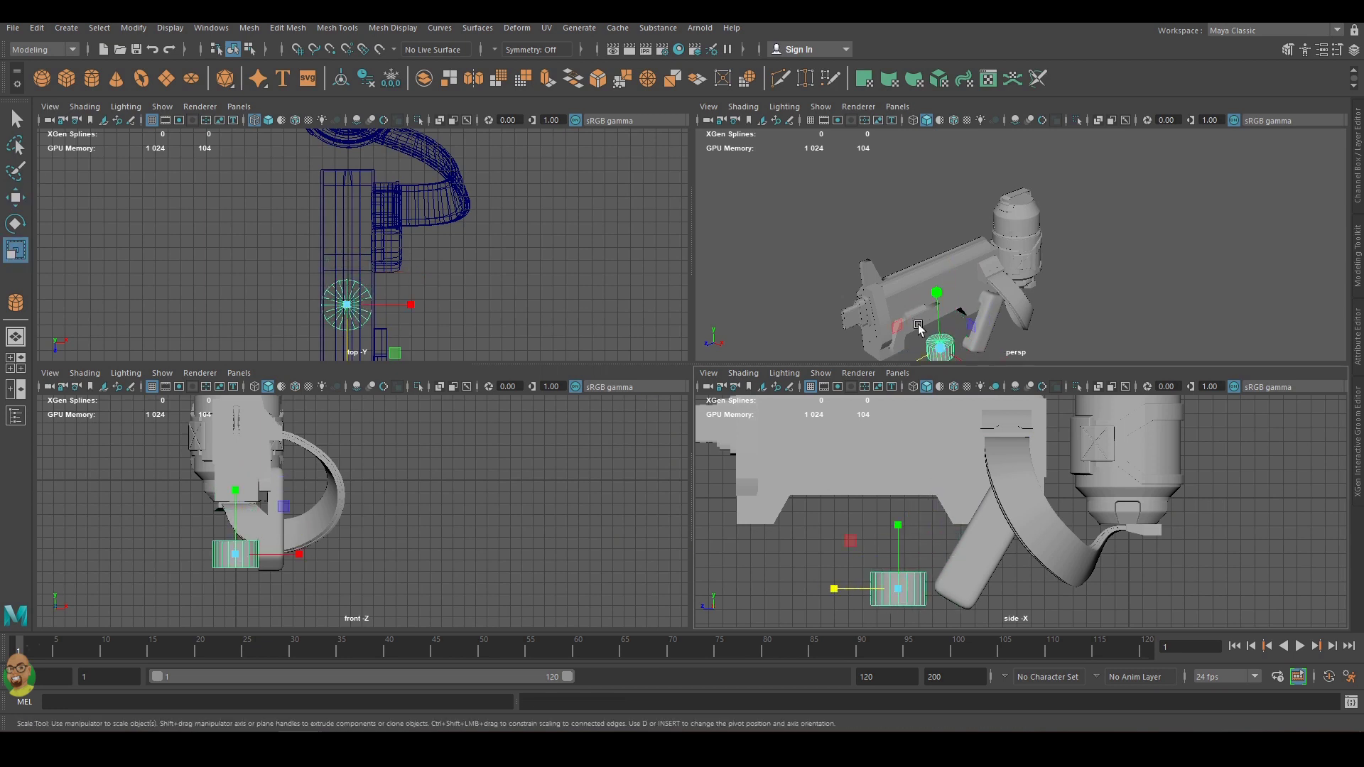
{"action": "left_click_drag", "start_coordinate": [889, 590], "coordinate": [888, 591]}
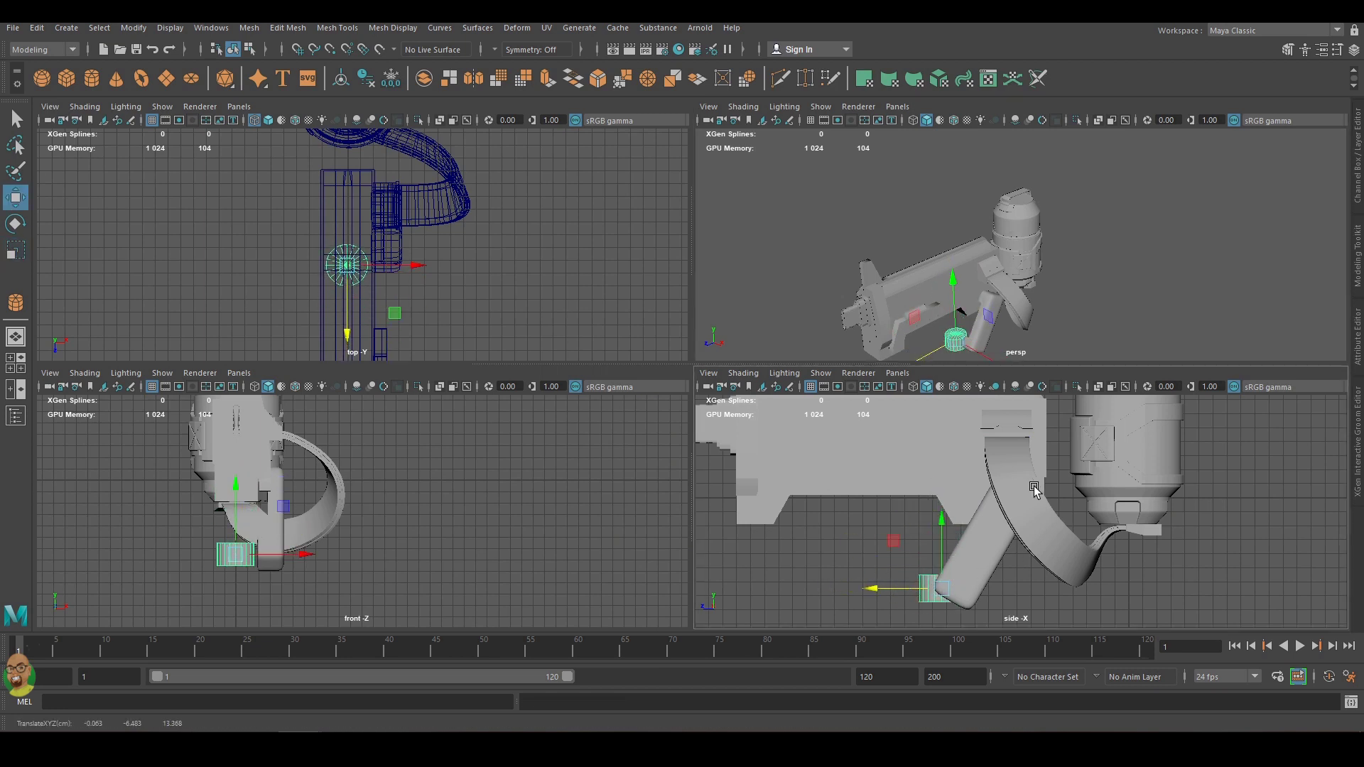
Centre the cylinder at Translate X 0 and review its construction settings.
{"action": "key", "text": "space"}
{"action": "left_click_drag", "start_coordinate": [952, 247], "coordinate": [924, 355], "text": "alt"}
{"action": "left_click", "coordinate": [1353, 49]}
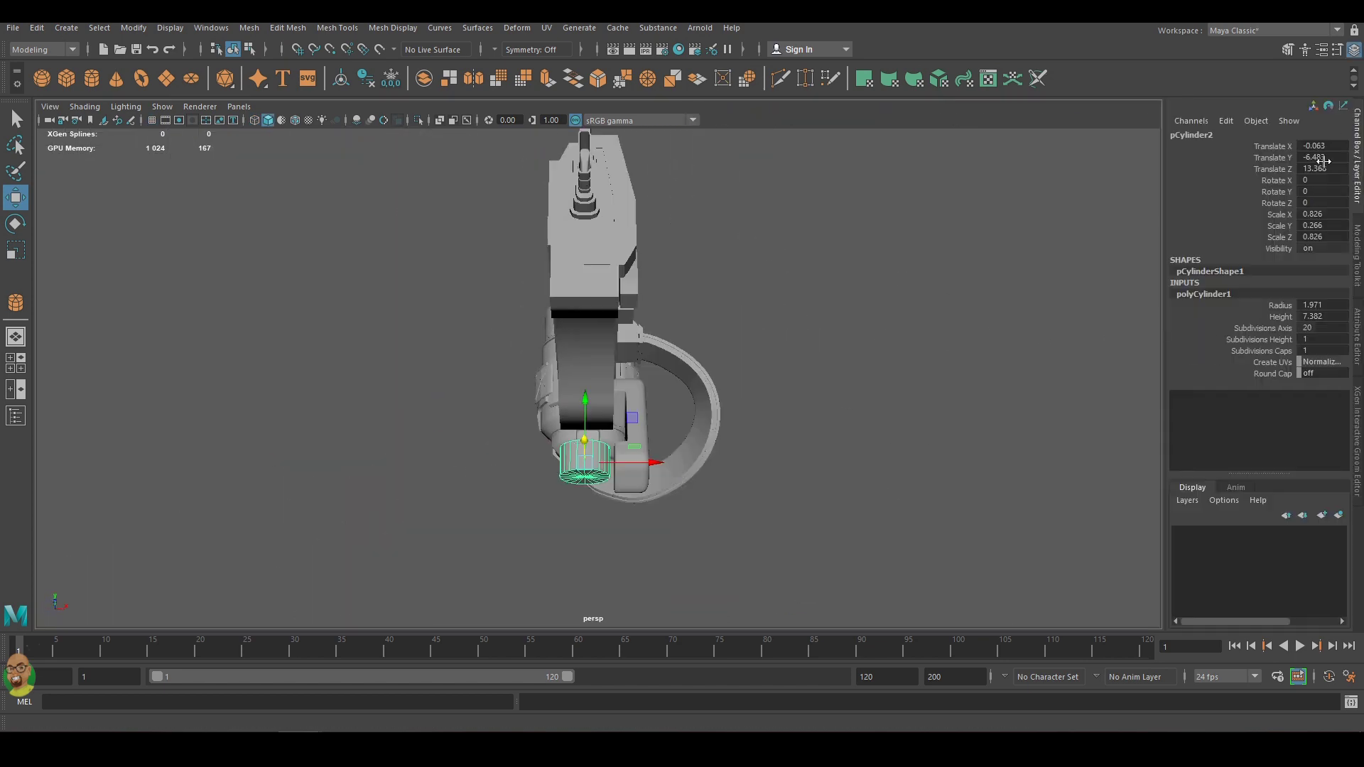
{"action": "key", "text": "f"}
{"action": "key", "text": "t"}
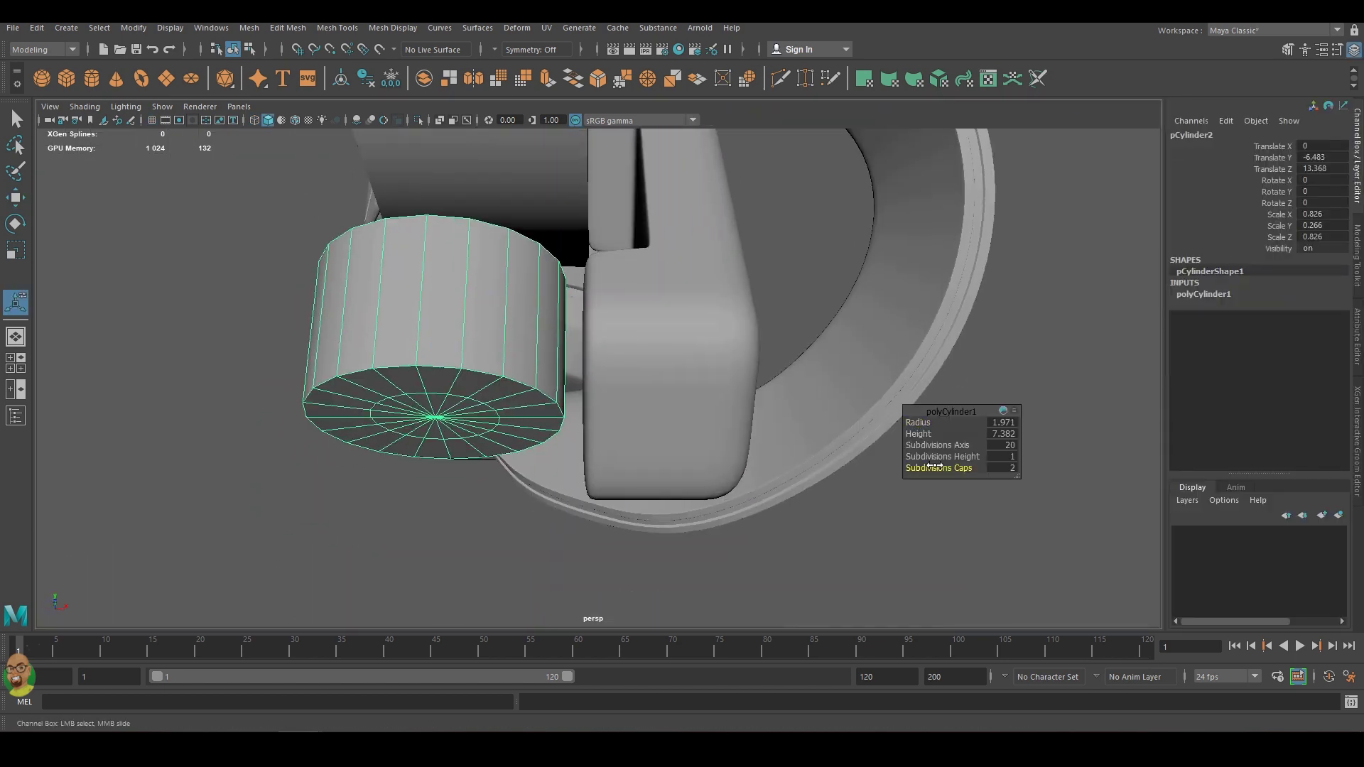
{"action": "key", "text": "q"}
Extrude the cylinder's bottom face downward into a lower section.
{"action": "right_click_drag", "start_coordinate": [446, 419], "coordinate": [457, 359], "text": "shift"}
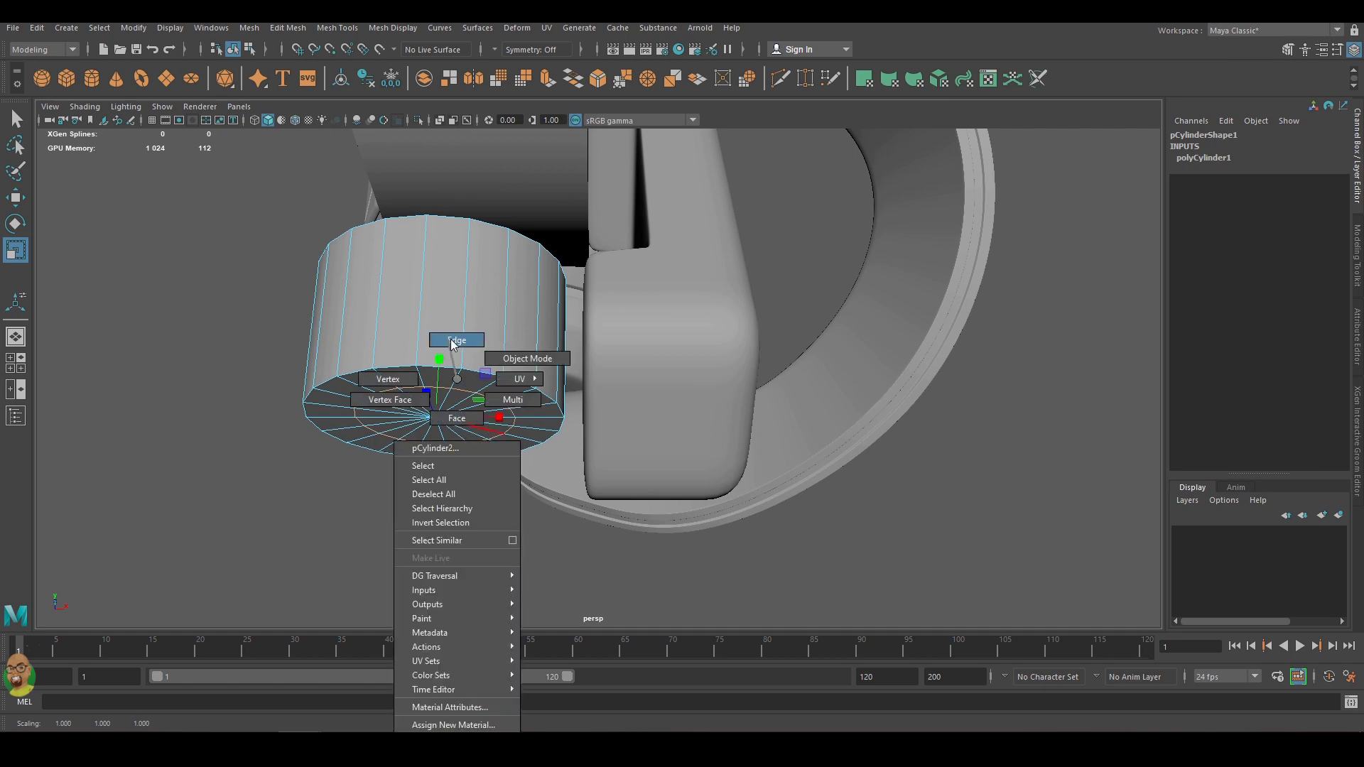
{"action": "key", "text": "w"}
{"action": "left_click_drag", "start_coordinate": [446, 359], "coordinate": [460, 476]}
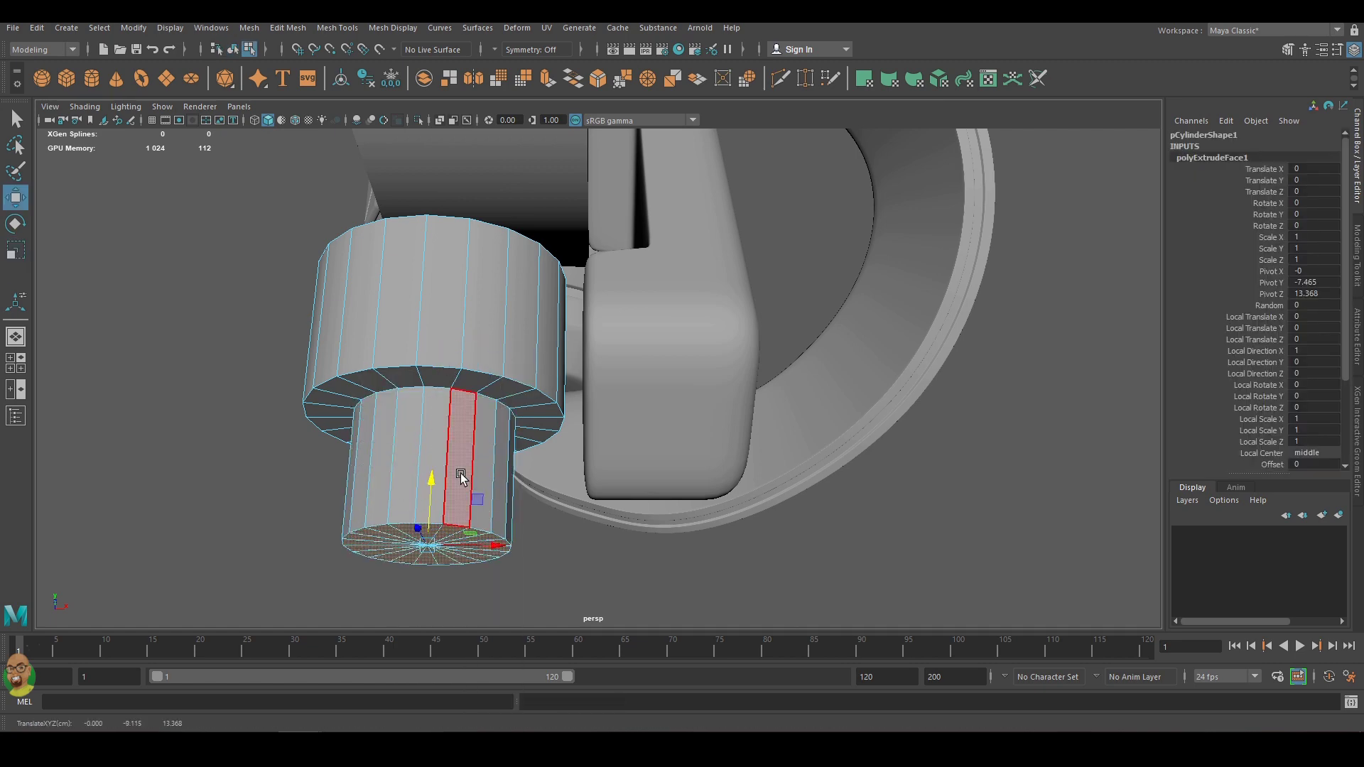
{"action": "mouse_move", "coordinate": [531, 483]}
{"action": "left_mouse_down", "text": "alt"}
{"action": "mouse_move", "coordinate": [603, 554]}
{"action": "mouse_move", "coordinate": [648, 441]}
{"action": "mouse_move", "coordinate": [782, 482]}
{"action": "left_mouse_up", "text": "alt"}
Enlarge the cylinder's top cap faces uniformly.
{"action": "right_click_drag", "start_coordinate": [774, 455], "coordinate": [769, 426]}
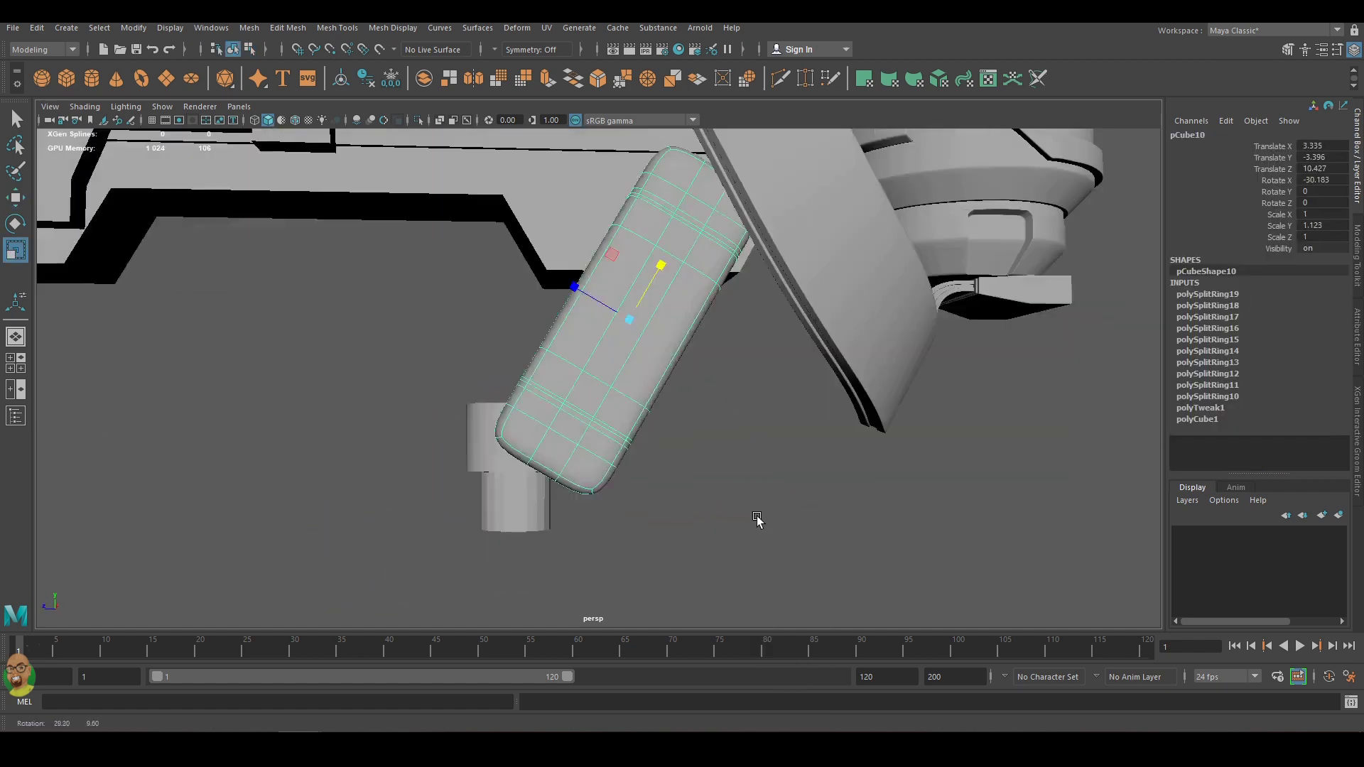
{"action": "left_click", "coordinate": [680, 440]}
{"action": "mouse_move", "coordinate": [769, 448]}
{"action": "left_mouse_down", "text": "alt"}
{"action": "mouse_move", "coordinate": [681, 440]}
{"action": "mouse_move", "coordinate": [730, 456]}
{"action": "left_mouse_up", "text": "alt"}
{"action": "right_click_drag", "start_coordinate": [730, 457], "coordinate": [718, 466]}
{"action": "left_click_drag", "start_coordinate": [718, 466], "coordinate": [694, 417], "text": "alt"}
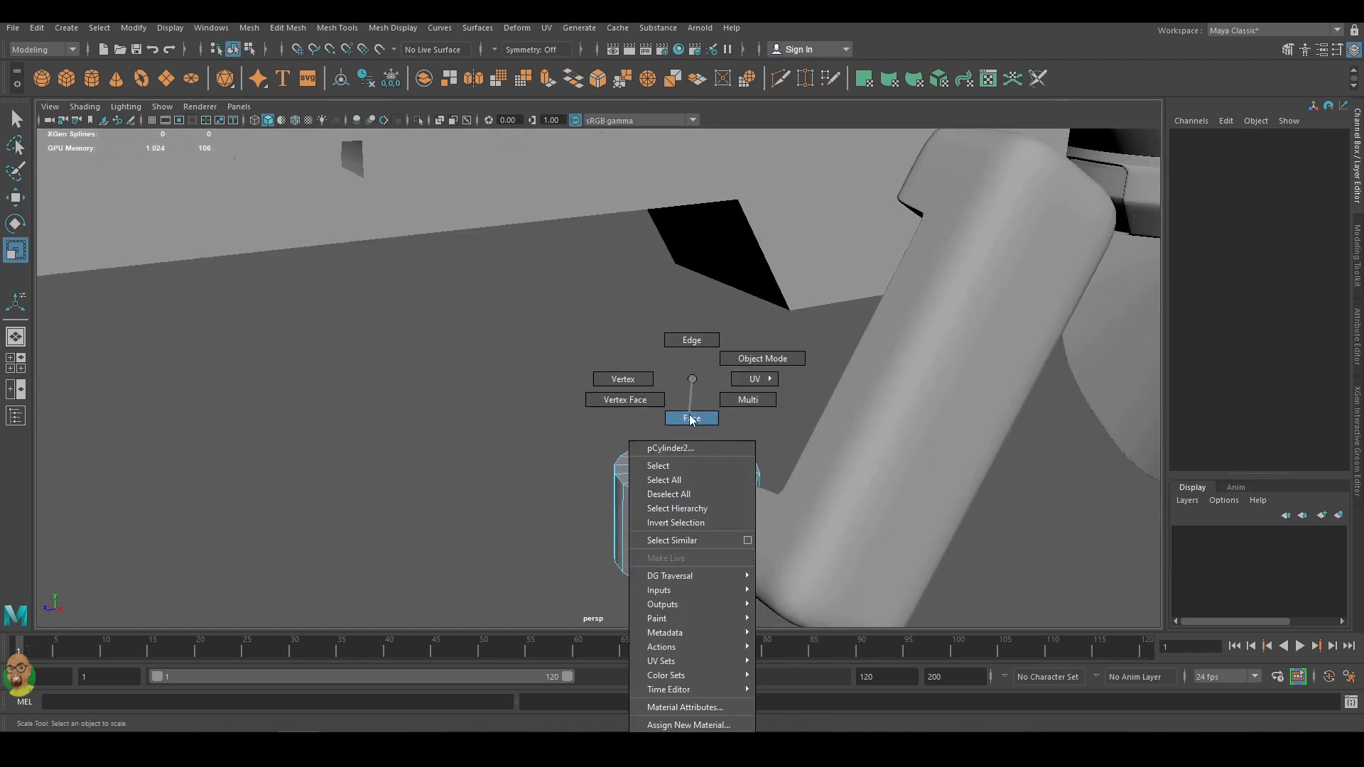
{"action": "right_click_drag", "start_coordinate": [694, 417], "coordinate": [694, 426]}
{"action": "left_click", "coordinate": [677, 474]}
{"action": "mouse_move", "coordinate": [676, 475]}
{"action": "left_mouse_down"}
{"action": "mouse_move", "coordinate": [702, 474]}
{"action": "mouse_move", "coordinate": [691, 415]}
{"action": "left_mouse_up"}
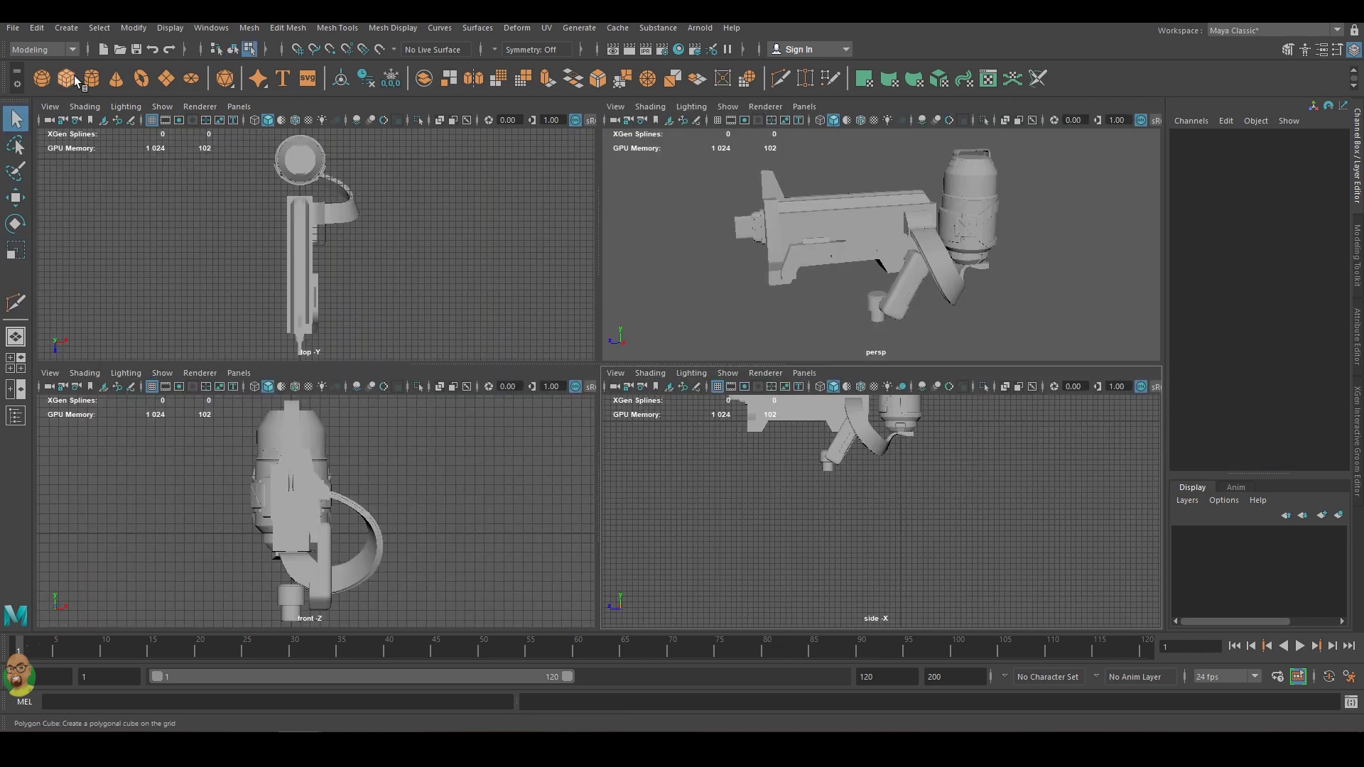
Draw a second, larger cylinder of radius 6.051 below the gun and frame it.
{"action": "left_click", "coordinate": [92, 78]}
{"action": "mouse_move", "coordinate": [851, 506]}
{"action": "left_mouse_down"}
{"action": "mouse_move", "coordinate": [889, 531]}
{"action": "mouse_move", "coordinate": [887, 512]}
{"action": "left_mouse_up"}
{"action": "key", "text": "w"}
{"action": "key", "text": "f"}
{"action": "key", "text": "f"}
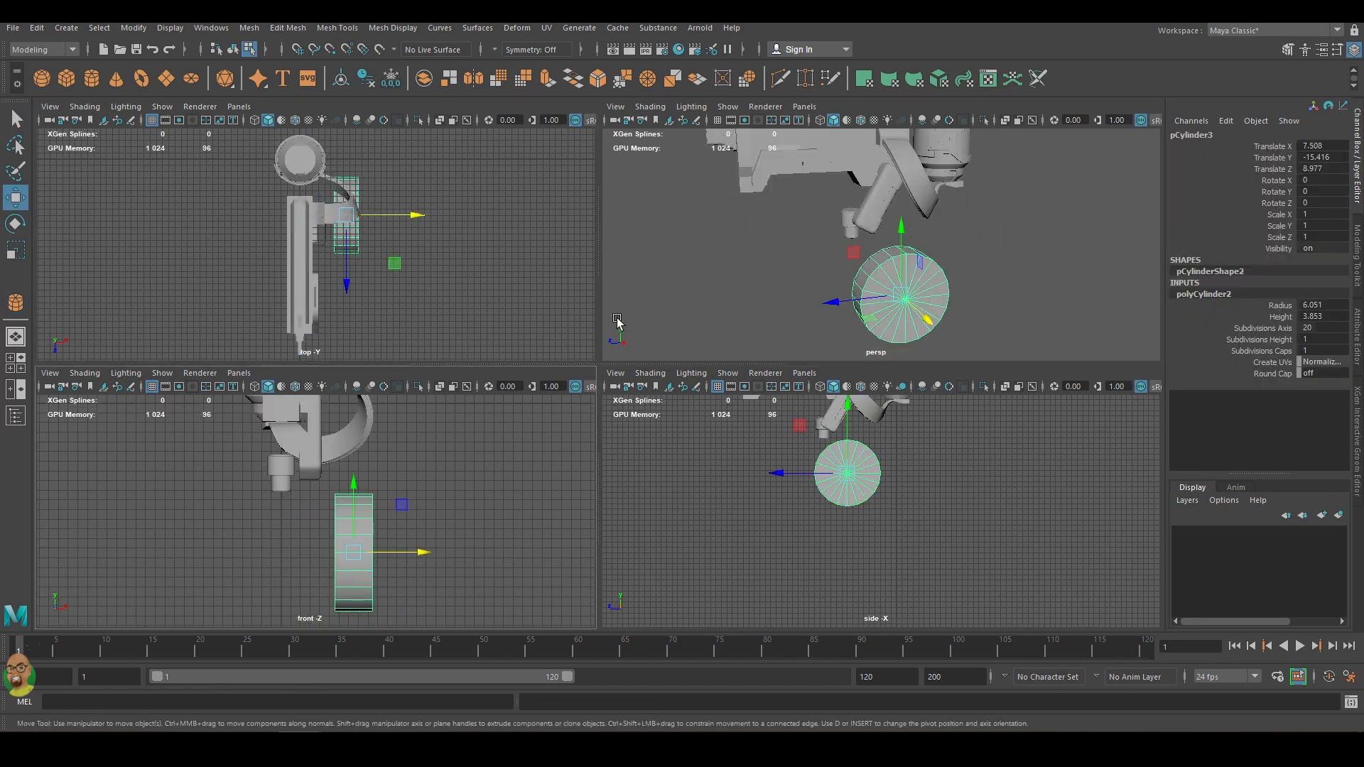
Turn on object X symmetry and undo a failed edge loop on the cylinder.
{"action": "key", "text": "space"}
{"action": "left_click_drag", "start_coordinate": [912, 283], "coordinate": [765, 259], "text": "alt"}
{"action": "right_click_drag", "start_coordinate": [765, 259], "coordinate": [765, 220]}
{"action": "left_click", "coordinate": [533, 49]}
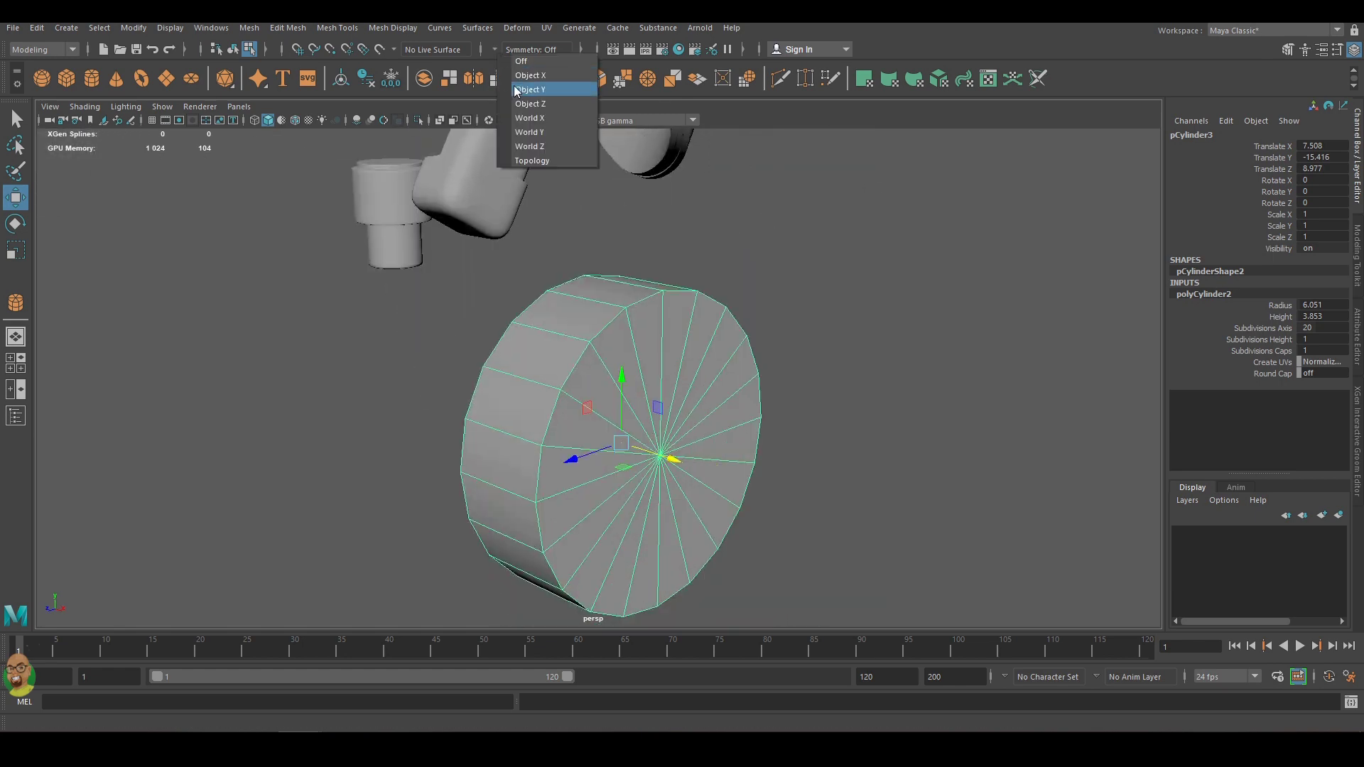
{"action": "left_click", "coordinate": [525, 82]}
{"action": "right_click_drag", "start_coordinate": [594, 342], "coordinate": [563, 436], "text": "shift"}
{"action": "left_click", "coordinate": [569, 341]}
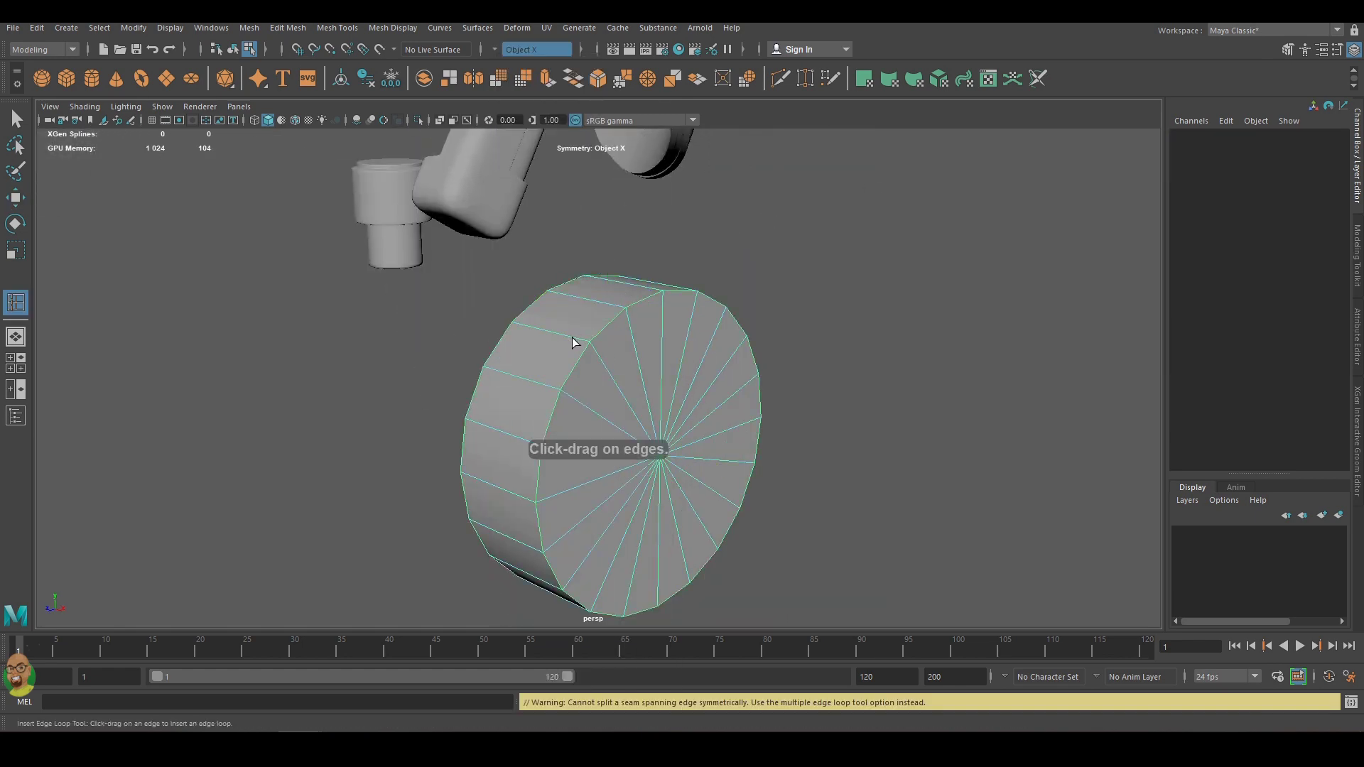
{"action": "left_click_drag", "start_coordinate": [568, 341], "coordinate": [605, 374], "text": "alt"}
{"action": "left_click_drag", "start_coordinate": [608, 317], "coordinate": [538, 74], "text": "alt"}
{"action": "key", "text": "ctrl+z"}
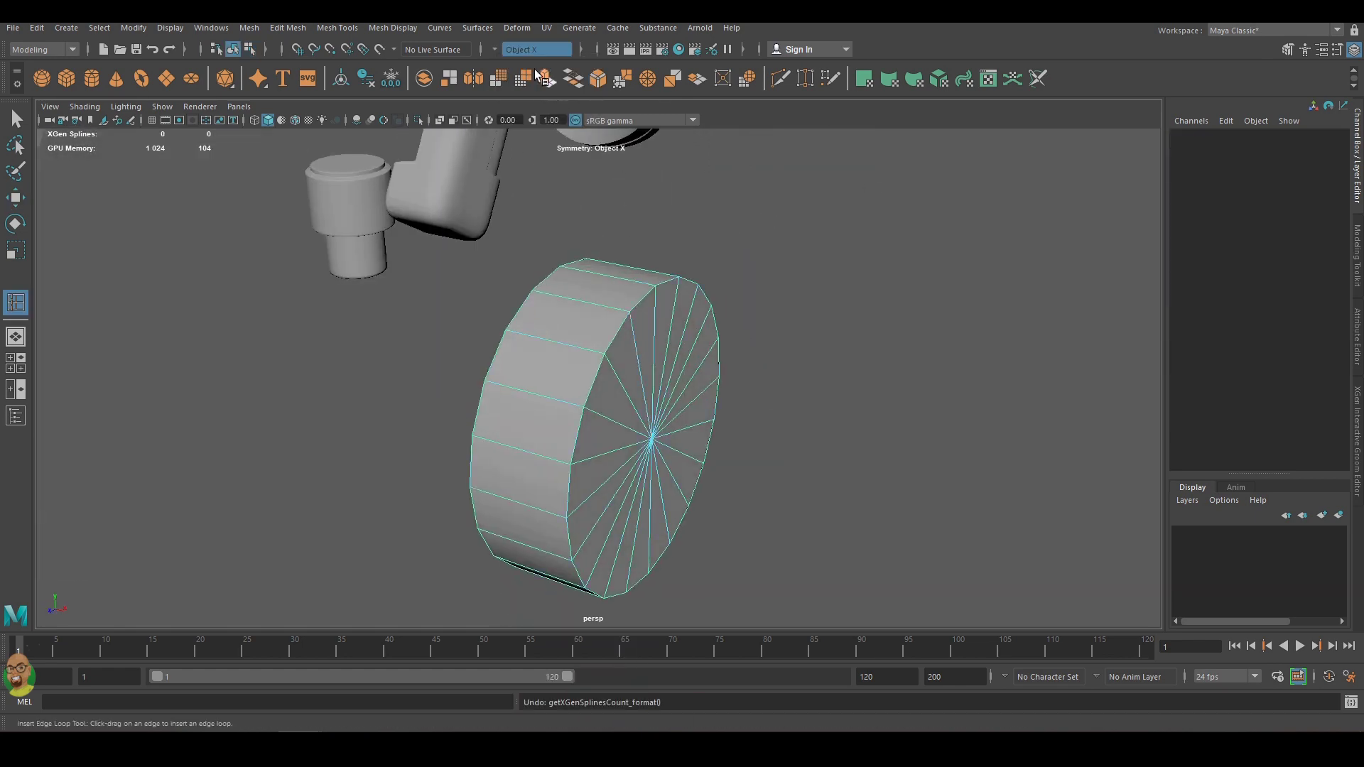
Try extruding and scaling the cap's border edge loop, then undo it.
{"action": "left_click_drag", "start_coordinate": [566, 122], "coordinate": [636, 185], "text": "alt"}
{"action": "double_click", "coordinate": [641, 300]}
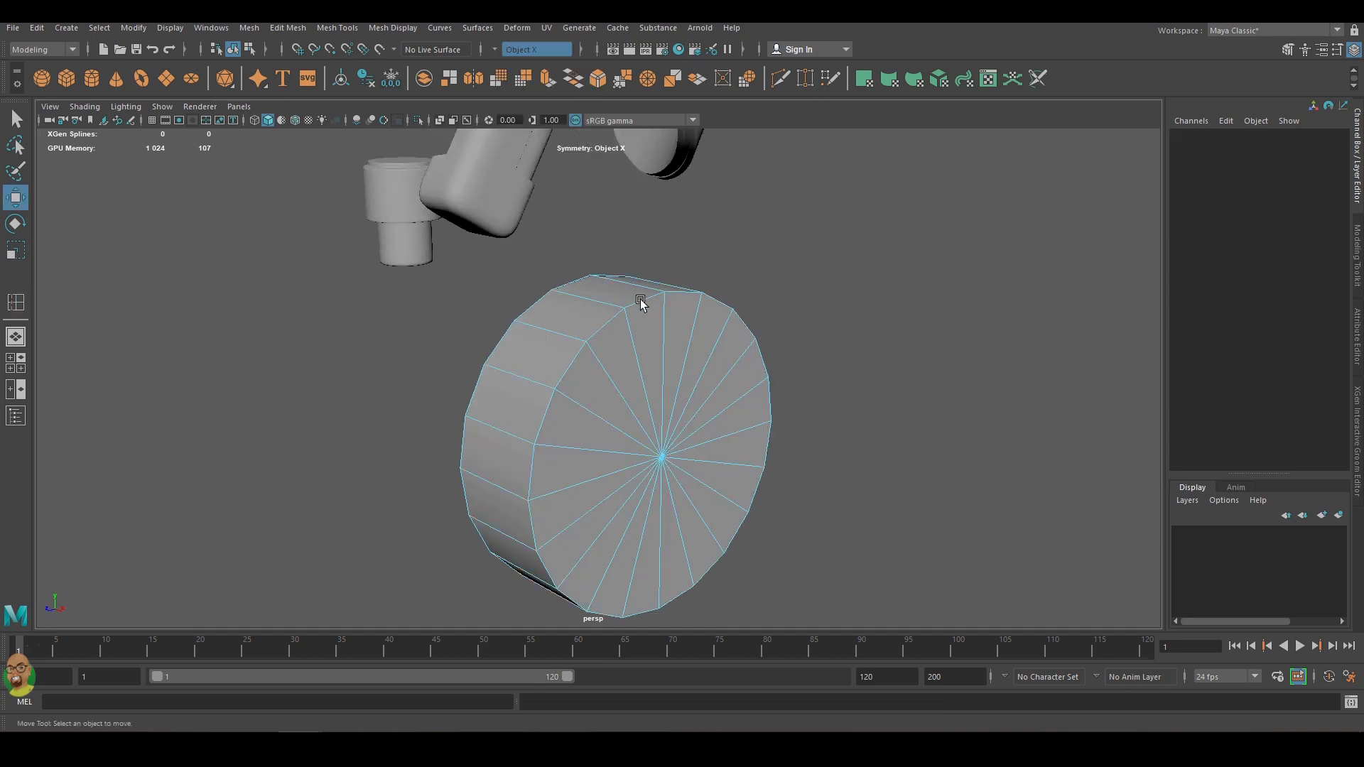
{"action": "key", "text": "ctrl+e"}
{"action": "key", "text": "r"}
{"action": "mouse_move", "coordinate": [660, 456]}
{"action": "left_mouse_down"}
{"action": "mouse_move", "coordinate": [647, 451]}
{"action": "mouse_move", "coordinate": [661, 374]}
{"action": "mouse_move", "coordinate": [837, 424]}
{"action": "left_mouse_up"}
{"action": "key", "text": "ctrl+z"}
Extrude the cylinder's cap face, shrink it inward and push it along the axis.
{"action": "key", "text": "F11"}
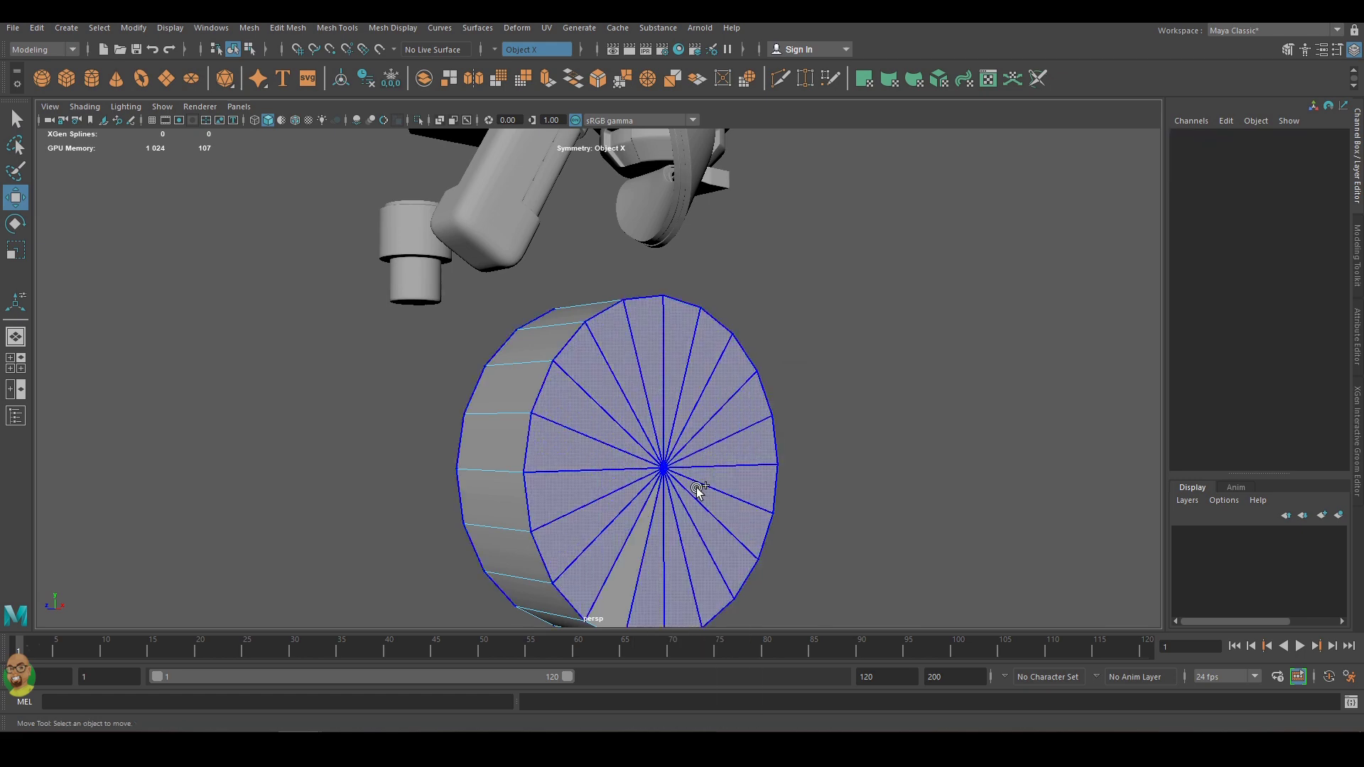
{"action": "left_click", "coordinate": [647, 463]}
{"action": "key", "text": "ctrl+e"}
{"action": "key", "text": "r"}
{"action": "mouse_move", "coordinate": [689, 469]}
{"action": "left_mouse_down"}
{"action": "mouse_move", "coordinate": [651, 475]}
{"action": "mouse_move", "coordinate": [870, 511]}
{"action": "left_mouse_up"}
{"action": "key", "text": "w"}
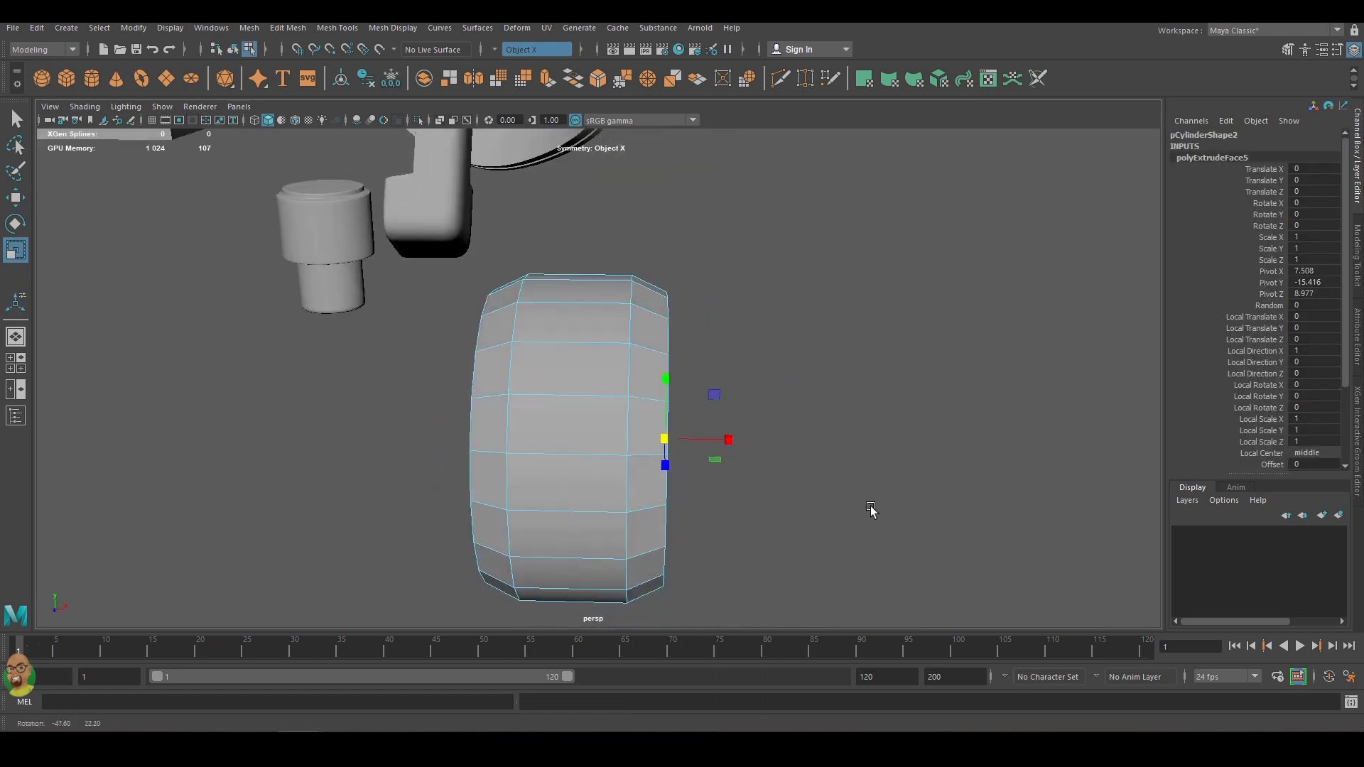
{"action": "left_click_drag", "start_coordinate": [732, 441], "coordinate": [688, 371]}
Extrude the cap face again, scaling it inward and pulling it out into a step.
{"action": "key", "text": "ctrl+e"}
{"action": "key", "text": "r"}
{"action": "mouse_move", "coordinate": [671, 471]}
{"action": "left_mouse_down"}
{"action": "mouse_move", "coordinate": [638, 472]}
{"action": "mouse_move", "coordinate": [700, 471]}
{"action": "left_mouse_up"}
{"action": "key", "text": "w"}
{"action": "left_click_drag", "start_coordinate": [700, 468], "coordinate": [802, 462]}
Select two faces on top of the round part and raise them into a block.
{"action": "right_click_drag", "start_coordinate": [904, 377], "coordinate": [924, 426]}
{"action": "mouse_move", "coordinate": [924, 426]}
{"action": "left_mouse_down", "text": "alt"}
{"action": "mouse_move", "coordinate": [739, 384]}
{"action": "mouse_move", "coordinate": [576, 240]}
{"action": "left_mouse_up", "text": "alt"}
{"action": "right_click_drag", "start_coordinate": [577, 240], "coordinate": [675, 275], "text": "alt"}
{"action": "right_click_drag", "start_coordinate": [741, 148], "coordinate": [609, 304]}
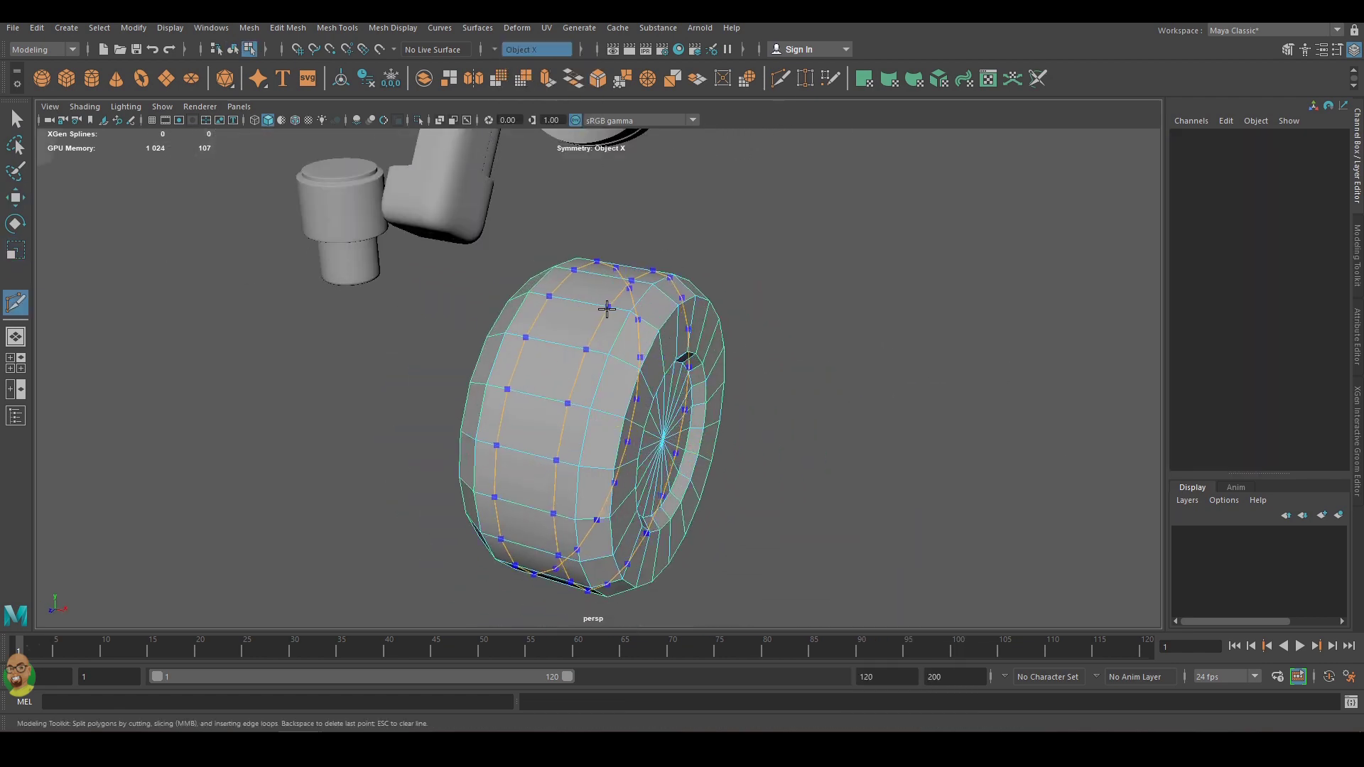
{"action": "mouse_move", "coordinate": [609, 304]}
{"action": "left_mouse_down", "text": "alt"}
{"action": "mouse_move", "coordinate": [649, 295]}
{"action": "mouse_move", "coordinate": [637, 285]}
{"action": "left_mouse_up", "text": "alt"}
{"action": "left_click", "coordinate": [505, 288]}
{"action": "left_click", "coordinate": [632, 321], "text": "shift"}
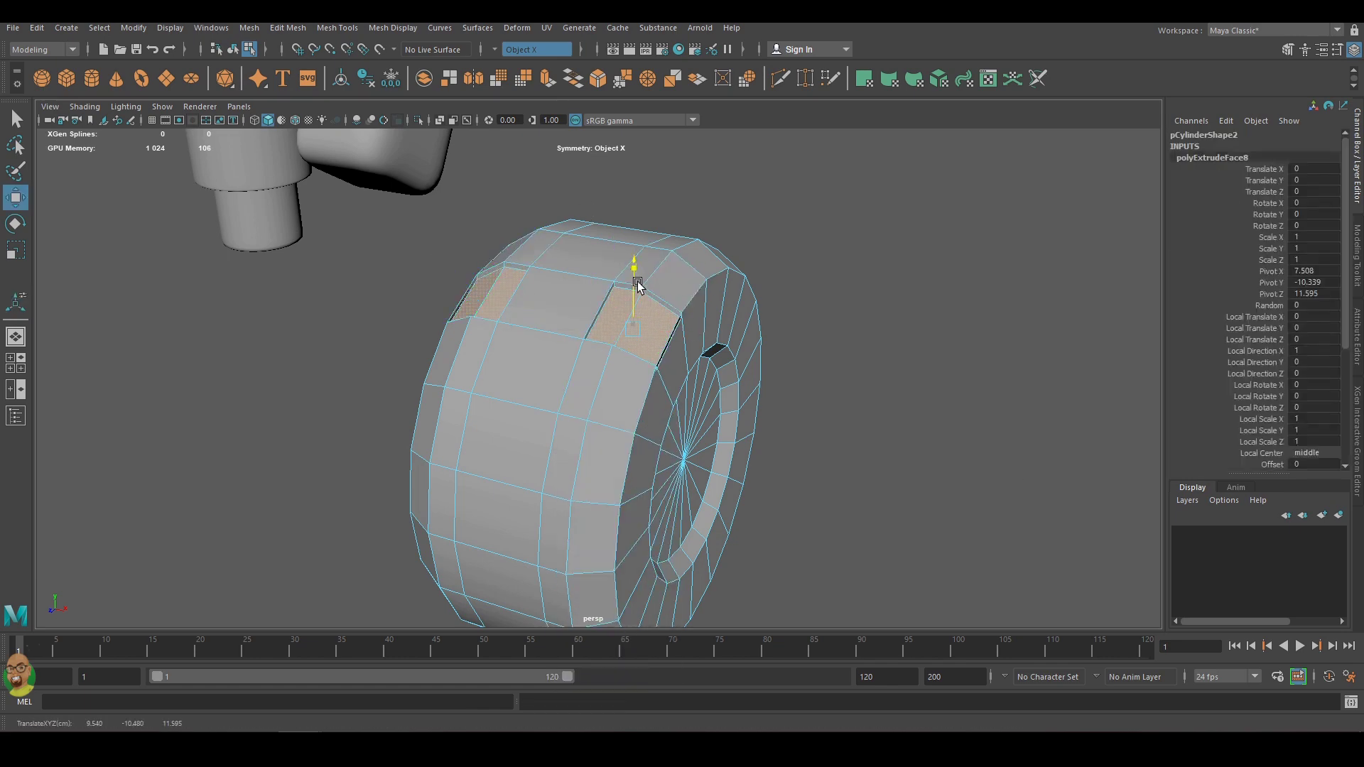
{"action": "left_click_drag", "start_coordinate": [662, 334], "coordinate": [855, 277], "text": "alt"}
{"action": "key", "text": "r"}
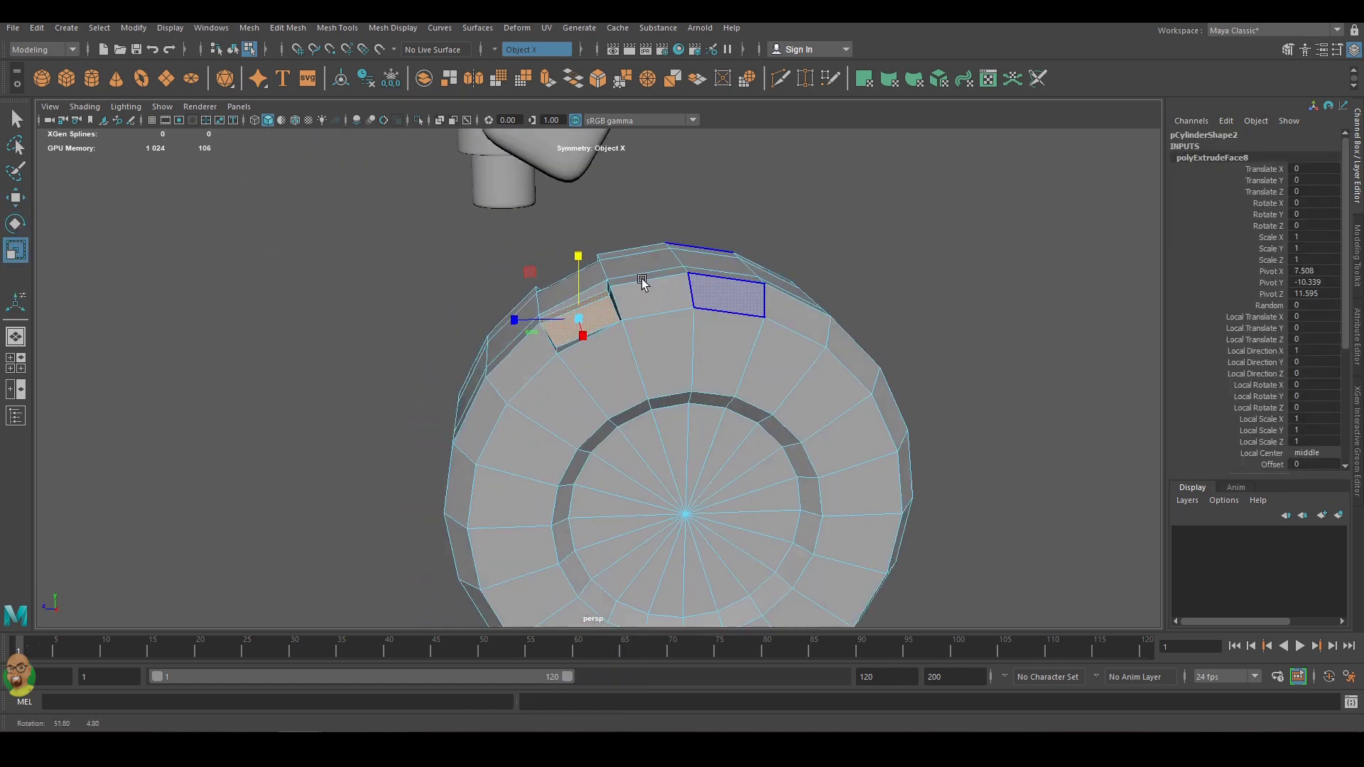
{"action": "mouse_move", "coordinate": [642, 277]}
{"action": "left_mouse_down", "text": "alt"}
{"action": "mouse_move", "coordinate": [810, 267]}
{"action": "mouse_move", "coordinate": [894, 295]}
{"action": "mouse_move", "coordinate": [707, 329]}
{"action": "mouse_move", "coordinate": [672, 353]}
{"action": "mouse_move", "coordinate": [639, 277]}
{"action": "left_mouse_up", "text": "alt"}
{"action": "key", "text": "w"}
{"action": "mouse_move", "coordinate": [640, 277]}
{"action": "left_mouse_down"}
{"action": "mouse_move", "coordinate": [639, 260]}
{"action": "mouse_move", "coordinate": [816, 292]}
{"action": "left_mouse_up"}
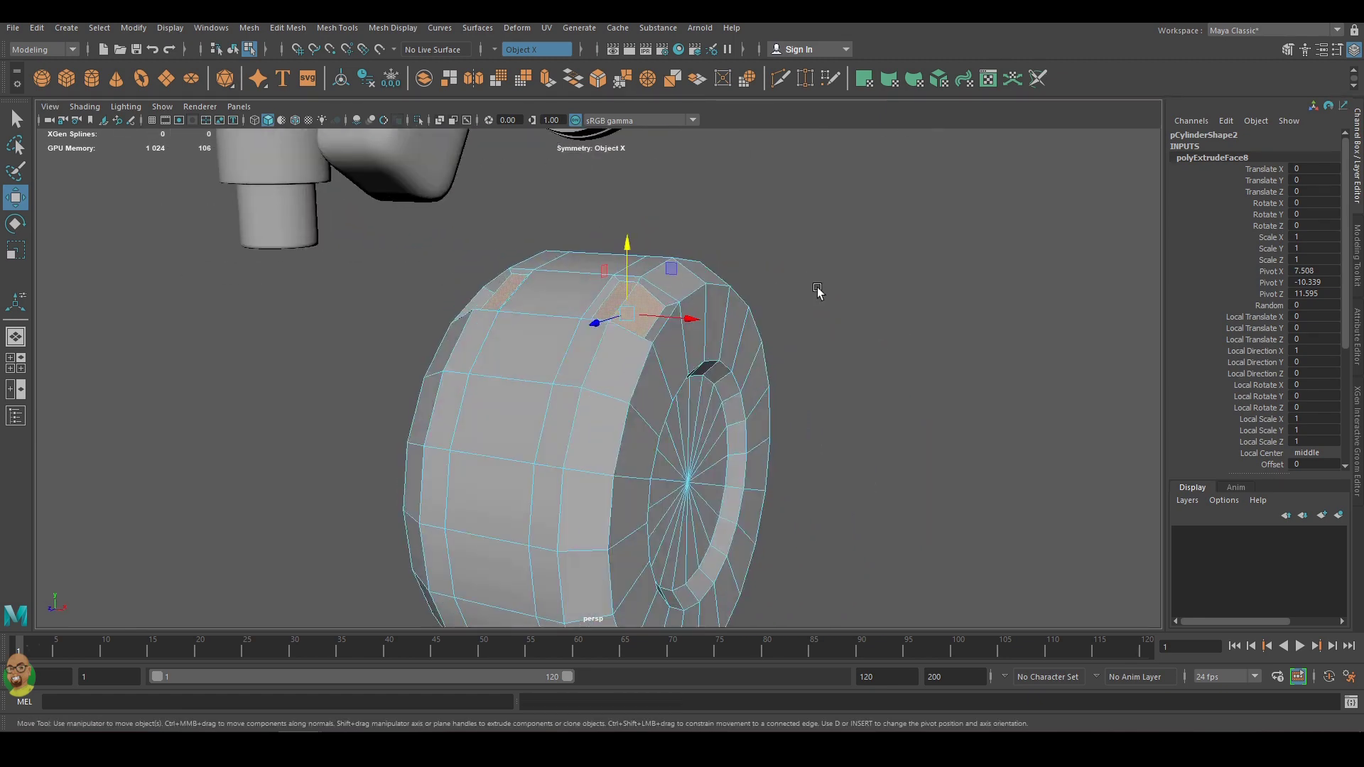
Draw a thin cylinder in the side view and push it into the hub.
{"action": "key", "text": "space"}
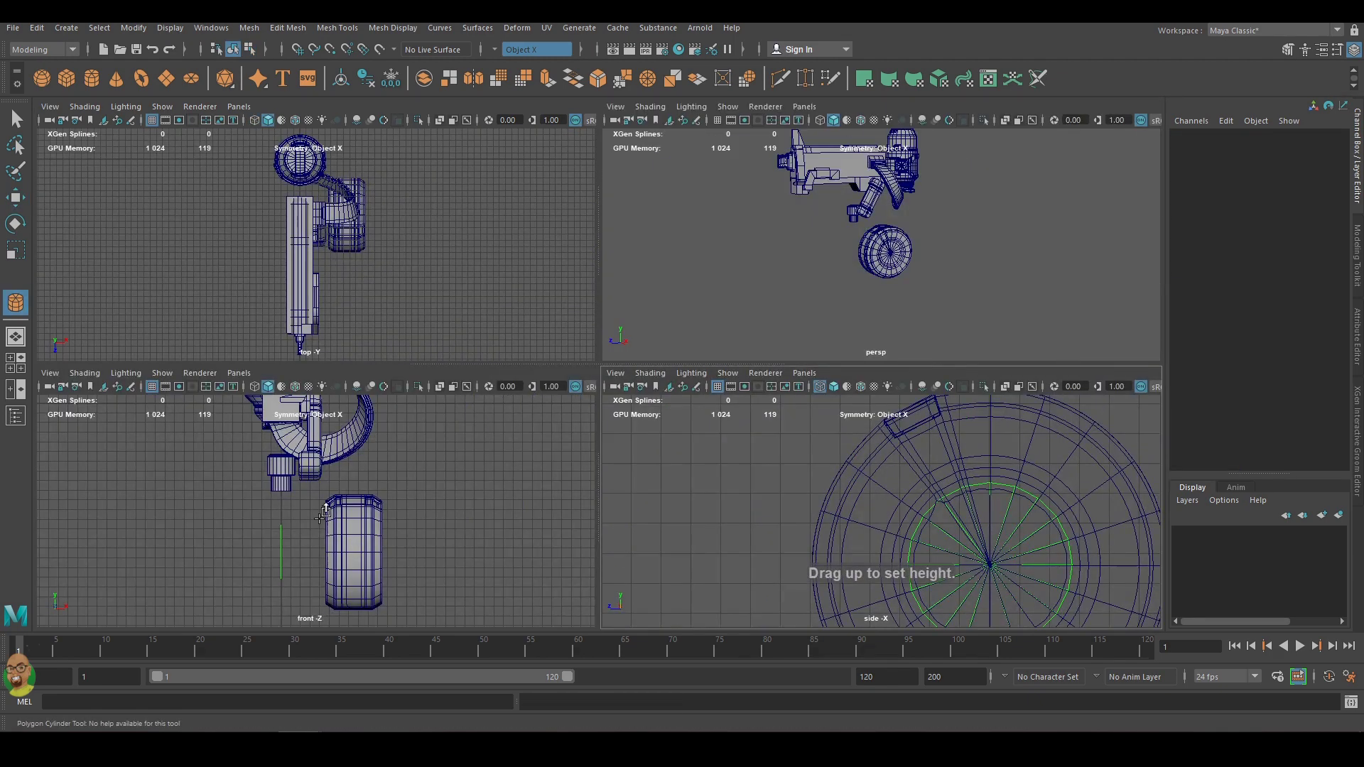
{"action": "left_click_drag", "start_coordinate": [952, 597], "coordinate": [952, 586]}
{"action": "key", "text": "5"}
{"action": "key", "text": "space"}
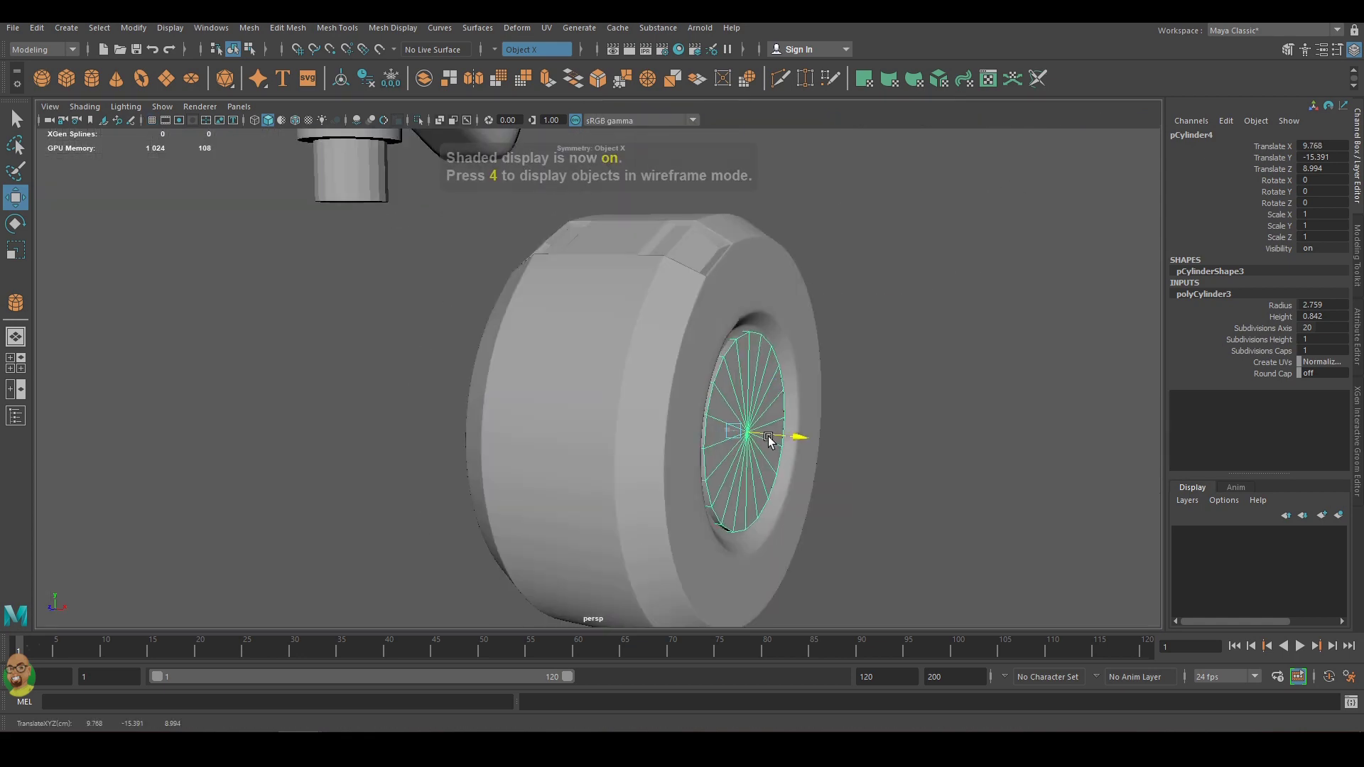
{"action": "mouse_move", "coordinate": [769, 436]}
{"action": "left_mouse_down"}
{"action": "mouse_move", "coordinate": [778, 449]}
{"action": "mouse_move", "coordinate": [821, 313]}
{"action": "left_mouse_up"}
{"action": "scroll", "coordinate": [822, 313], "scroll_direction": "up", "scroll_amount": 5}
Extrude the thin cylinder's front cap faces, shrinking them and pushing them along the axis.
{"action": "key", "text": "F11"}
{"action": "left_click_drag", "start_coordinate": [398, 185], "coordinate": [640, 587]}
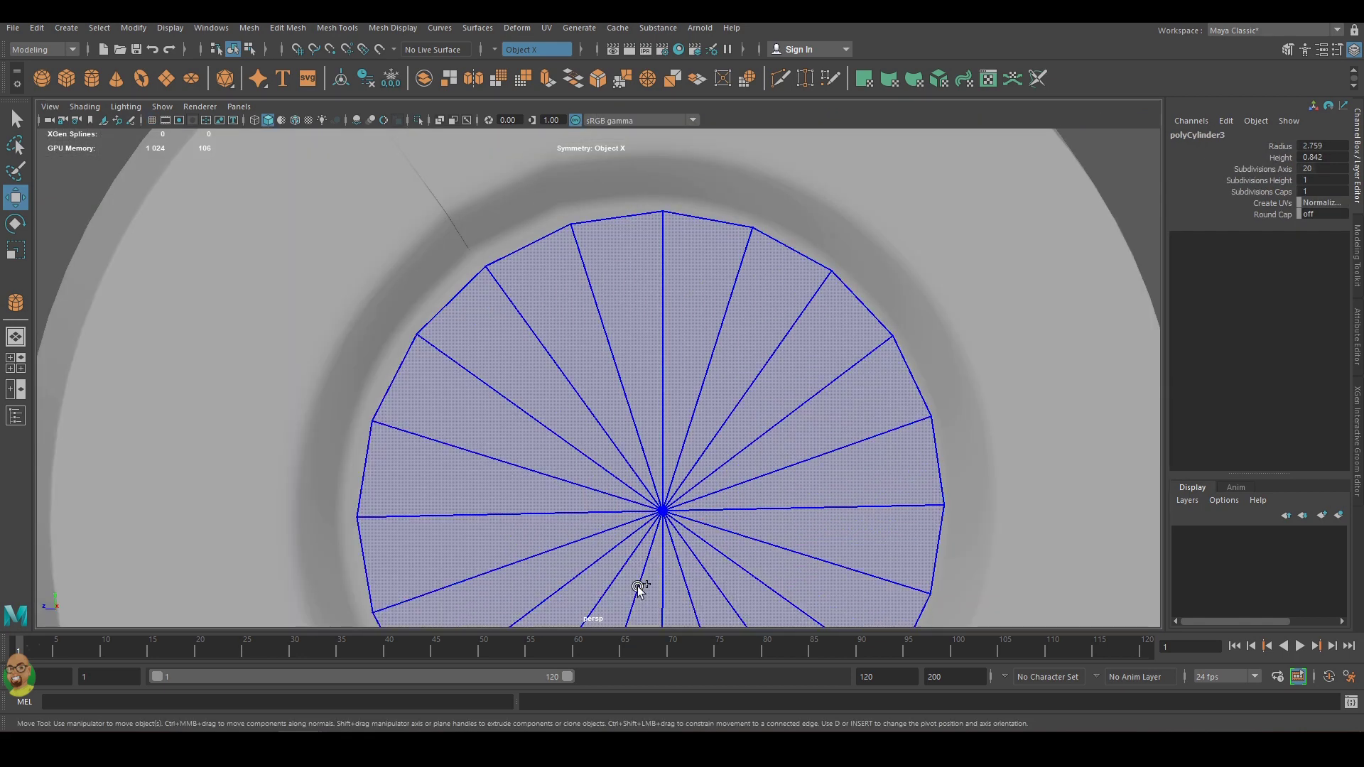
{"action": "key", "text": "ctrl+e"}
{"action": "key", "text": "r"}
{"action": "mouse_move", "coordinate": [816, 426]}
{"action": "left_mouse_down", "text": "alt"}
{"action": "mouse_move", "coordinate": [866, 444]}
{"action": "mouse_move", "coordinate": [643, 183]}
{"action": "mouse_move", "coordinate": [335, 152]}
{"action": "mouse_move", "coordinate": [1073, 320]}
{"action": "mouse_move", "coordinate": [837, 505]}
{"action": "mouse_move", "coordinate": [817, 456]}
{"action": "left_mouse_up", "text": "alt"}
{"action": "key", "text": "w"}
{"action": "mouse_move", "coordinate": [816, 455]}
{"action": "left_mouse_down"}
{"action": "mouse_move", "coordinate": [833, 458]}
{"action": "mouse_move", "coordinate": [1035, 314]}
{"action": "mouse_move", "coordinate": [811, 338]}
{"action": "mouse_move", "coordinate": [607, 334]}
{"action": "mouse_move", "coordinate": [596, 446]}
{"action": "left_mouse_up"}
{"action": "left_click", "coordinate": [1035, 313]}
Extrude the cap's outer edge loop into an inset rim.
{"action": "key", "text": "F10"}
{"action": "double_click", "coordinate": [597, 277]}
{"action": "key", "text": "ctrl+e"}
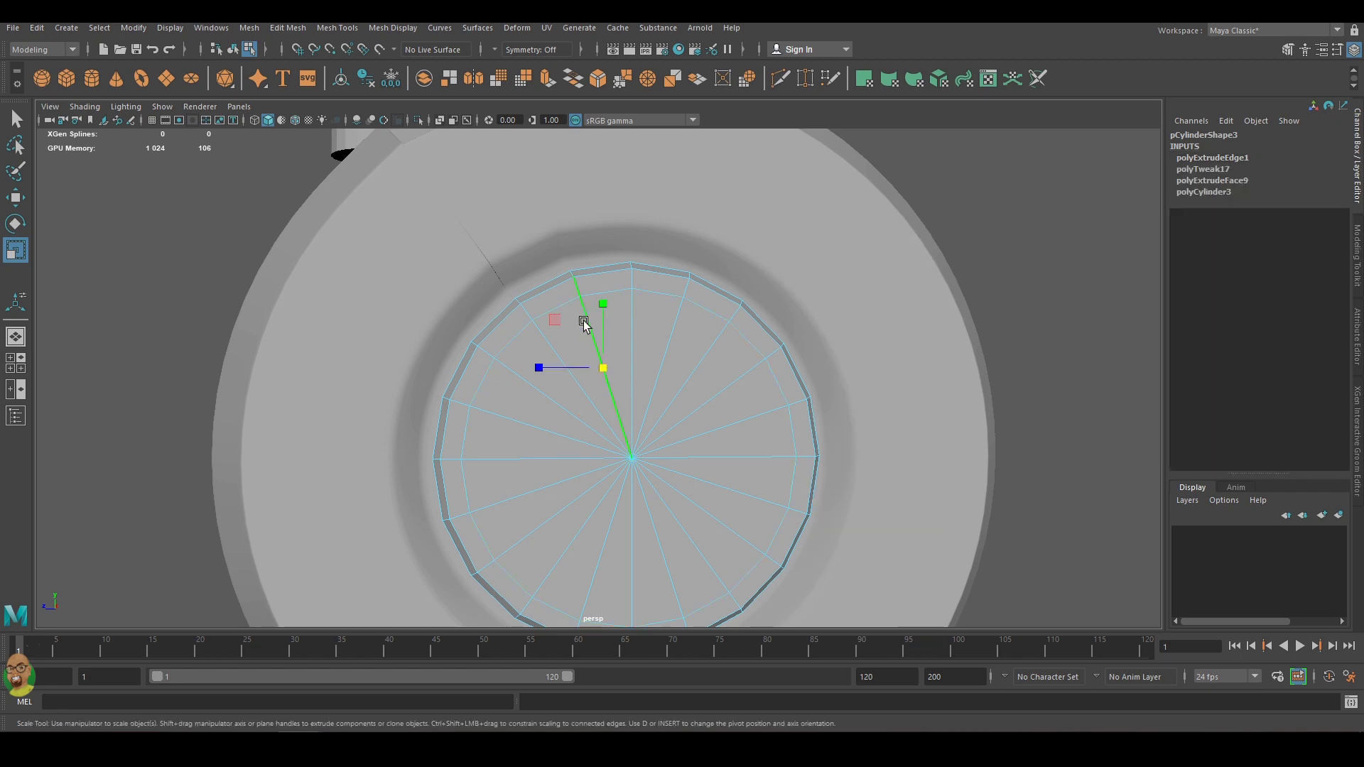
{"action": "scroll", "coordinate": [584, 317], "scroll_direction": "up", "scroll_amount": 5}
{"action": "double_click", "coordinate": [681, 348]}
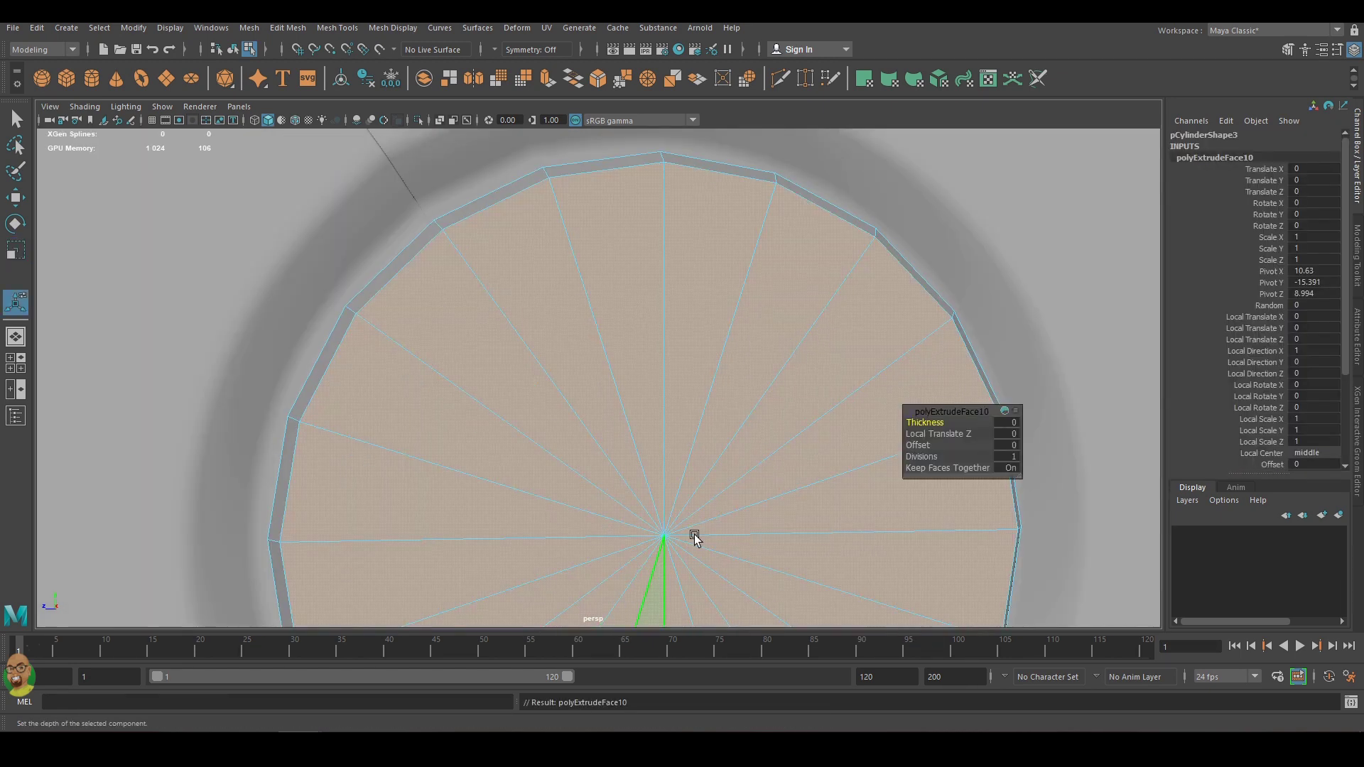
{"action": "right_click_drag", "start_coordinate": [760, 341], "coordinate": [761, 313], "text": "shift"}
{"action": "scroll", "coordinate": [702, 448], "scroll_direction": "down", "scroll_amount": 2}
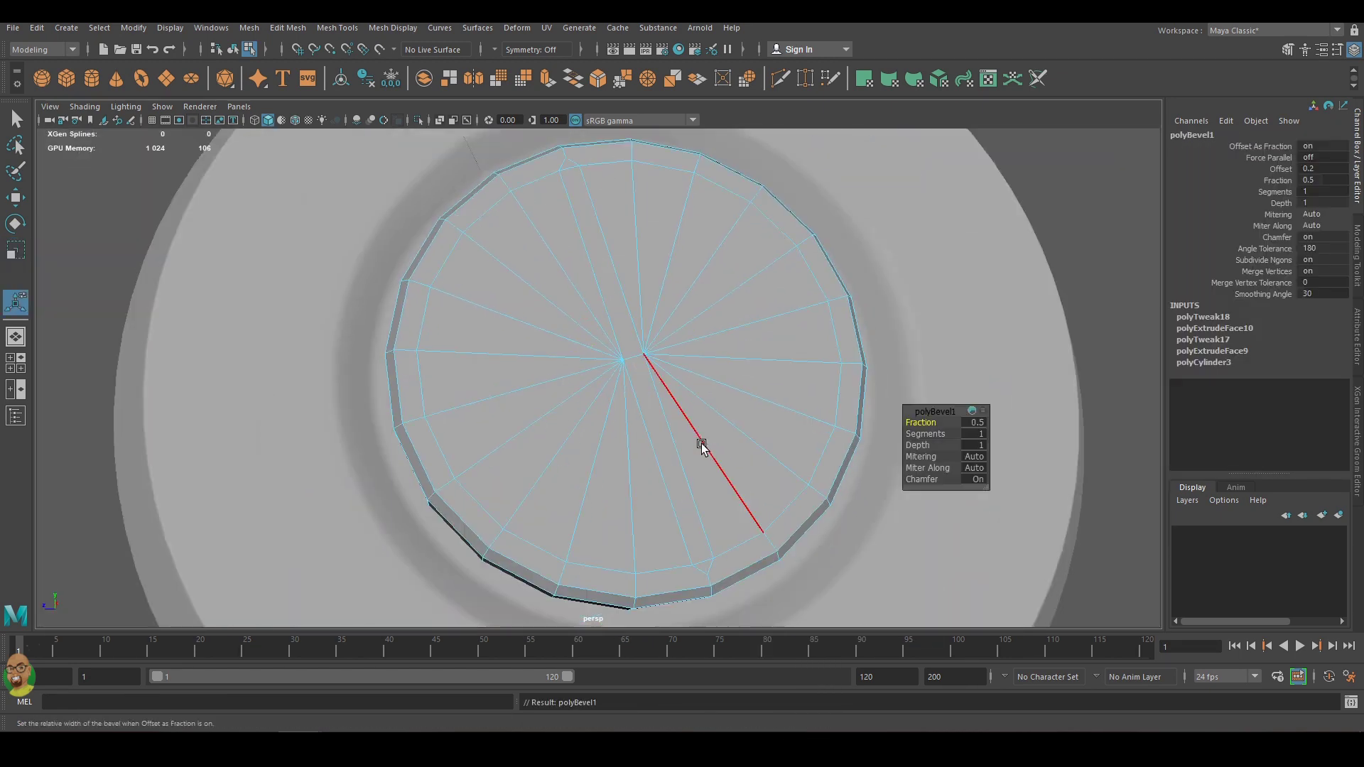
{"action": "key", "text": "ctrl+z"}
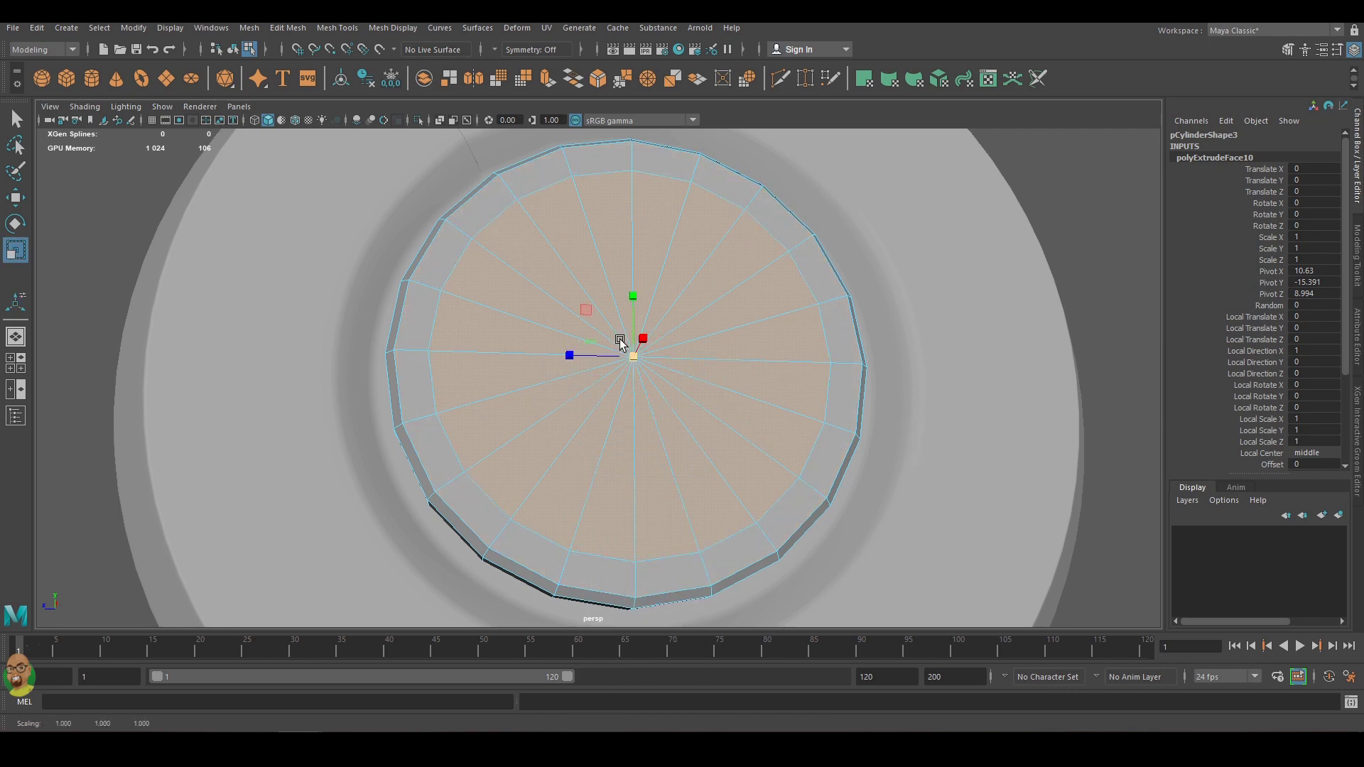
Bevel the cap's edges and sink a strip of faces across it as a slot.
{"action": "key", "text": "ctrl+b"}
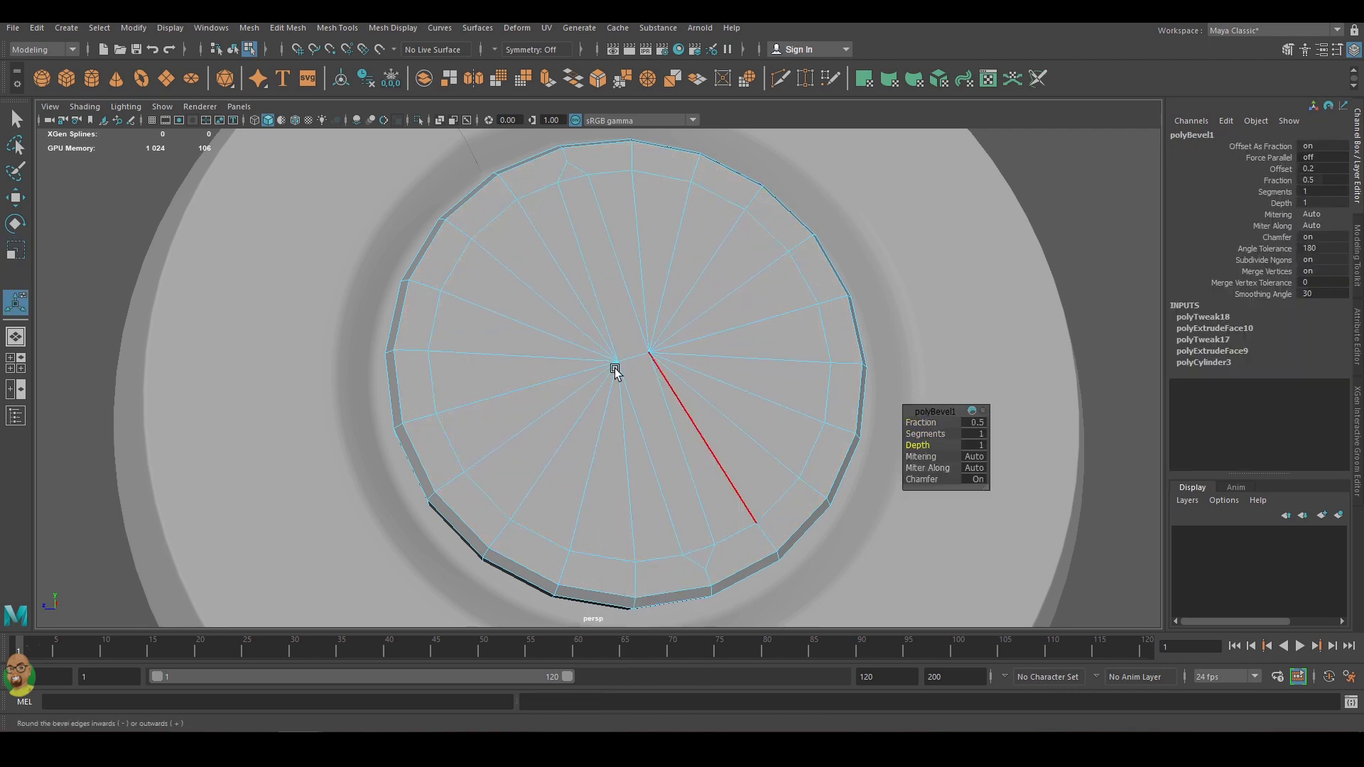
{"action": "key", "text": "q"}
{"action": "left_click_drag", "start_coordinate": [742, 503], "coordinate": [905, 419], "text": "alt"}
{"action": "right_click_drag", "start_coordinate": [904, 419], "coordinate": [916, 417], "text": "shift"}
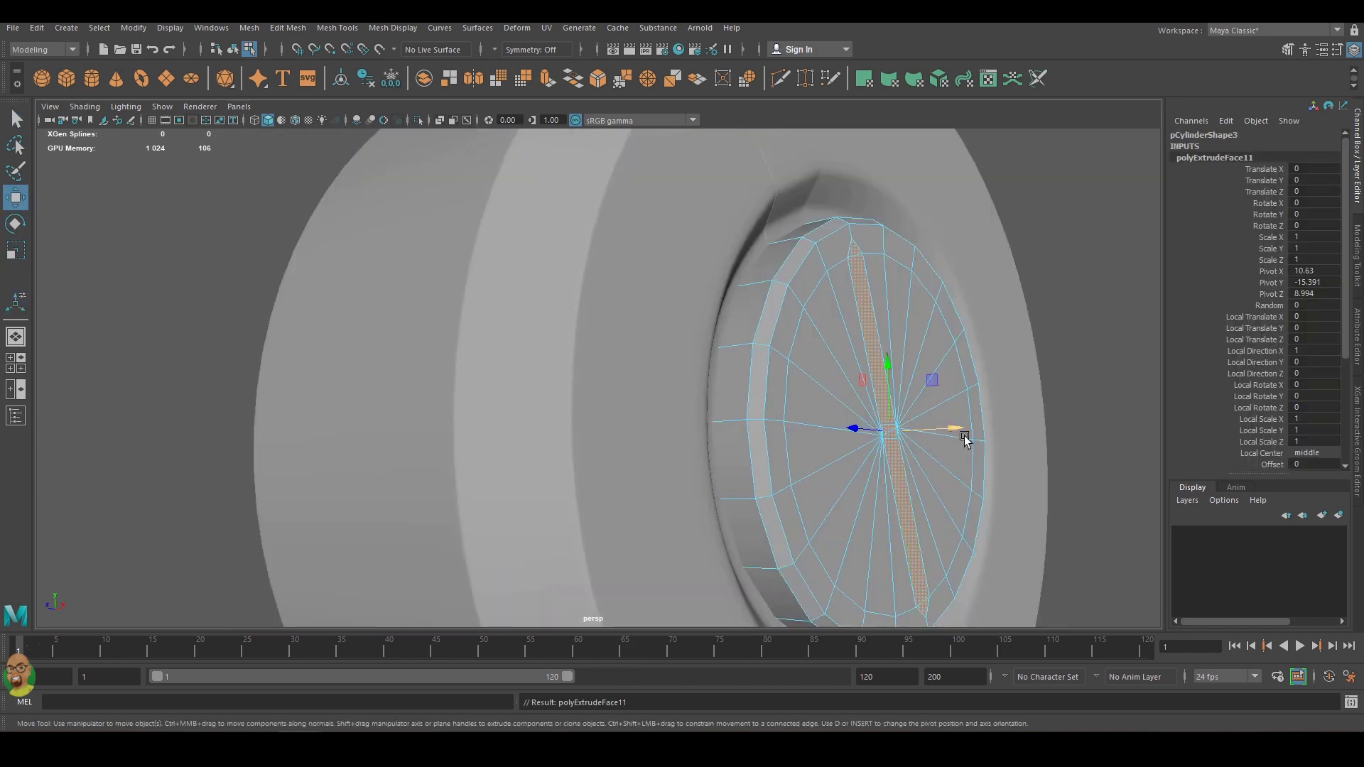
{"action": "mouse_move", "coordinate": [963, 433]}
{"action": "left_mouse_down", "text": "alt"}
{"action": "mouse_move", "coordinate": [996, 442]}
{"action": "mouse_move", "coordinate": [904, 419]}
{"action": "left_mouse_up", "text": "alt"}
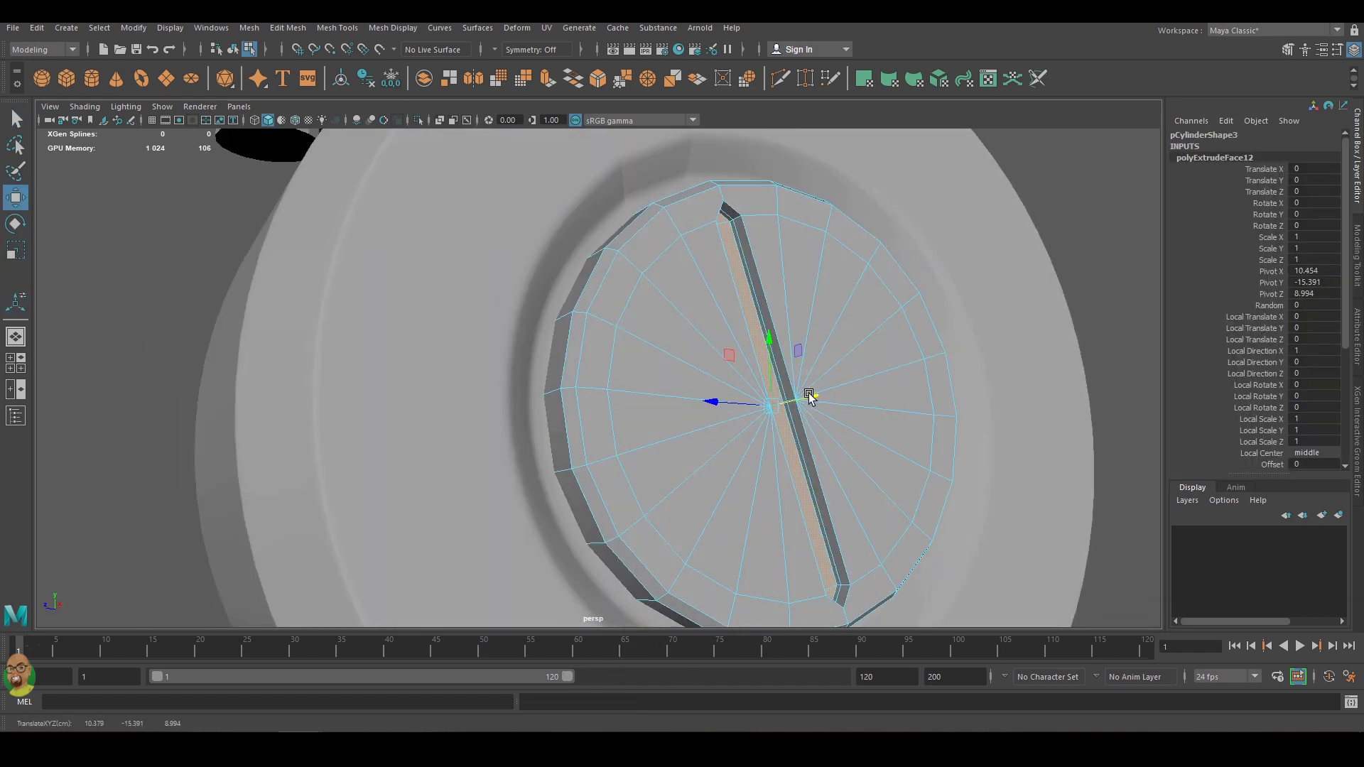
{"action": "scroll", "coordinate": [772, 403], "scroll_direction": "down", "scroll_amount": 5}
{"action": "key", "text": "w"}
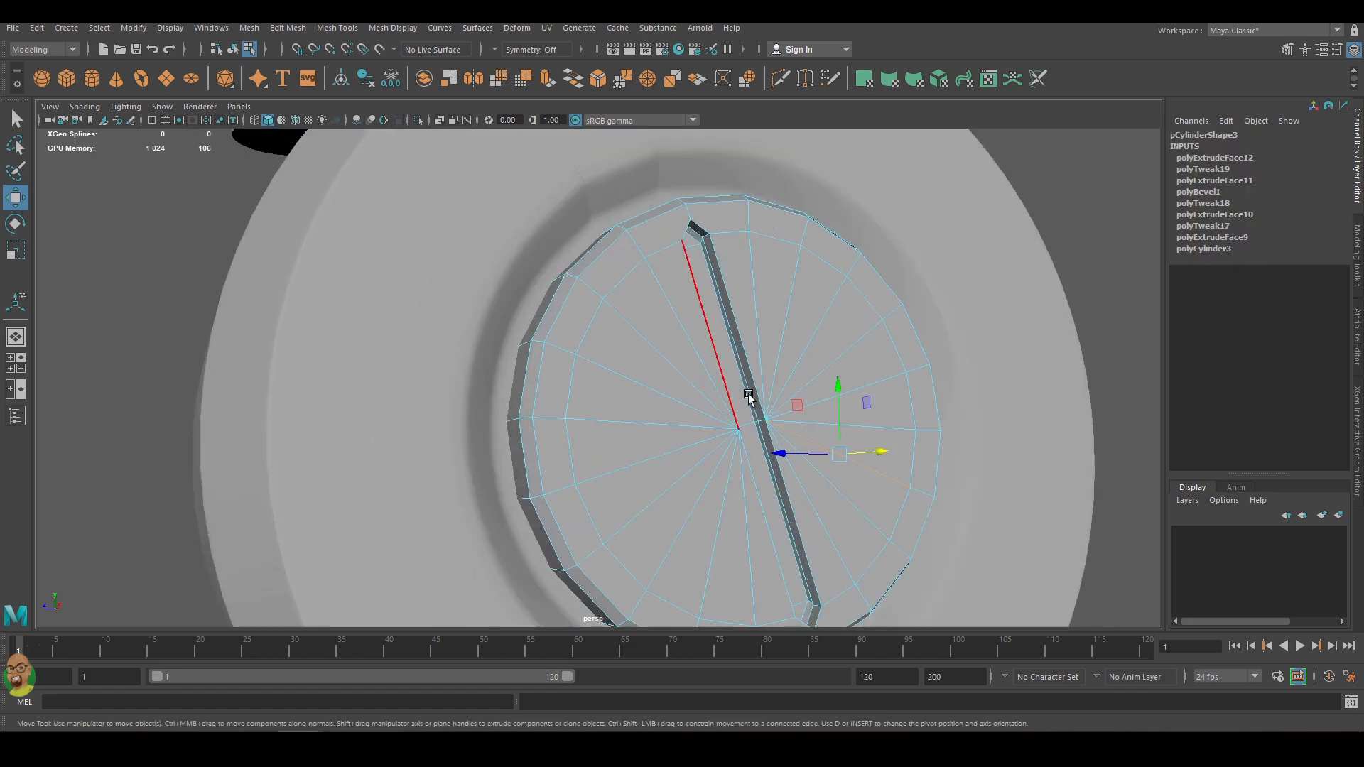
{"action": "right_click_drag", "start_coordinate": [779, 373], "coordinate": [779, 348]}
Add edge loops along the slot, then select the inner cylinder for moving.
{"action": "left_click", "coordinate": [760, 419]}
{"action": "scroll", "coordinate": [760, 419], "scroll_direction": "up", "scroll_amount": 3}
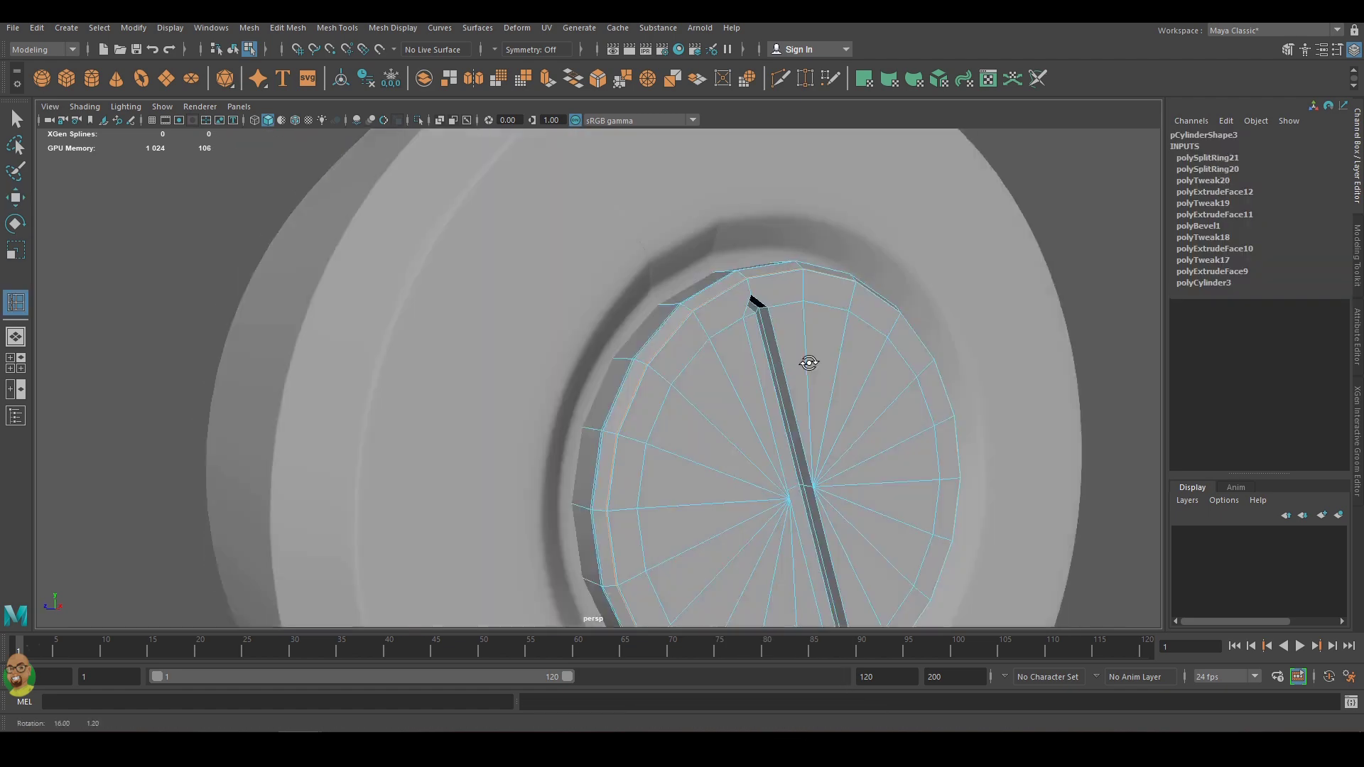
{"action": "scroll", "coordinate": [808, 360], "scroll_direction": "up", "scroll_amount": 3}
{"action": "scroll", "coordinate": [653, 183], "scroll_direction": "down", "scroll_amount": 3}
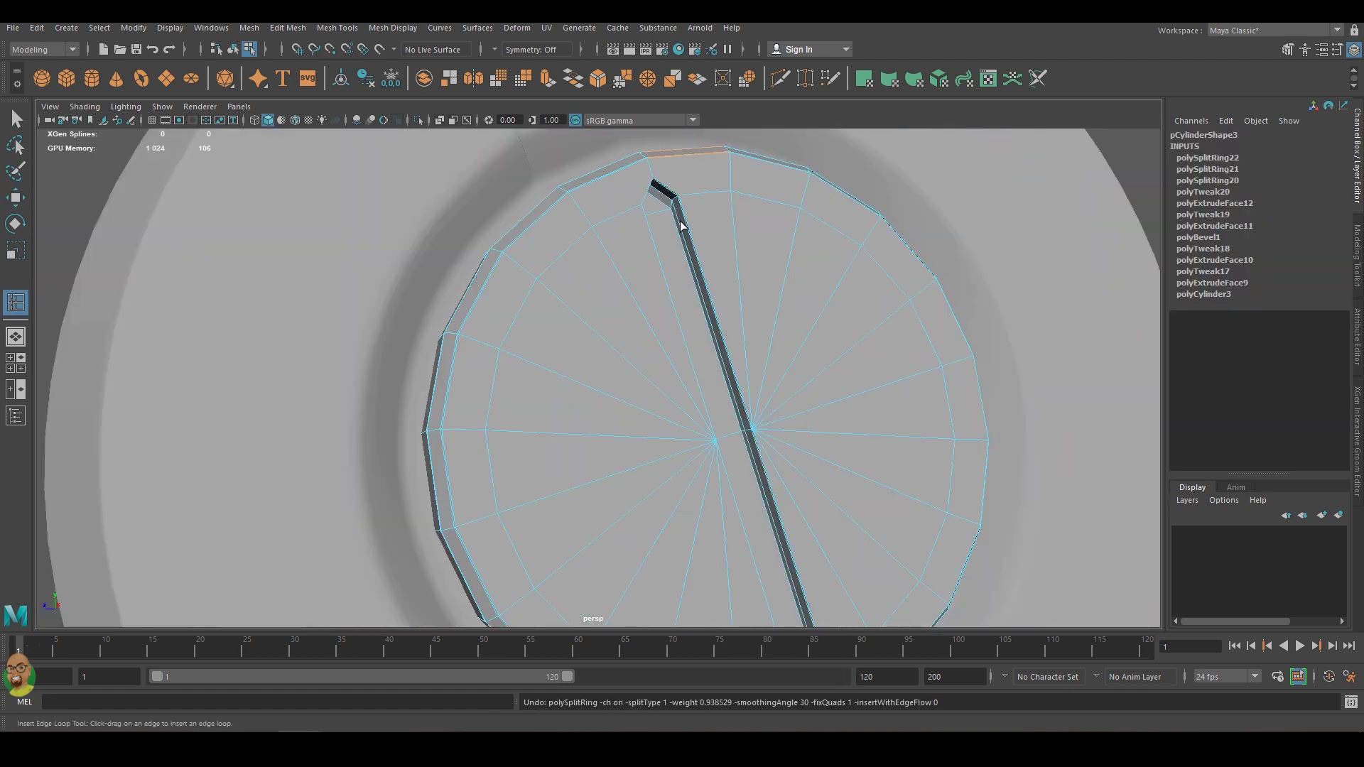
{"action": "scroll", "coordinate": [816, 305], "scroll_direction": "down", "scroll_amount": 3}
{"action": "left_click", "coordinate": [1047, 289]}
{"action": "mouse_move", "coordinate": [1047, 289]}
{"action": "left_mouse_down", "text": "alt"}
{"action": "mouse_move", "coordinate": [1004, 334]}
{"action": "mouse_move", "coordinate": [878, 391]}
{"action": "mouse_move", "coordinate": [610, 425]}
{"action": "left_mouse_up", "text": "alt"}
{"action": "key", "text": "w"}
{"action": "left_click", "coordinate": [609, 425]}
{"action": "left_click_drag", "start_coordinate": [844, 447], "coordinate": [966, 456], "text": "alt"}
Draw a new polygon cube beside the round part in the side view.
{"action": "key", "text": "space"}
{"action": "key", "text": "4"}
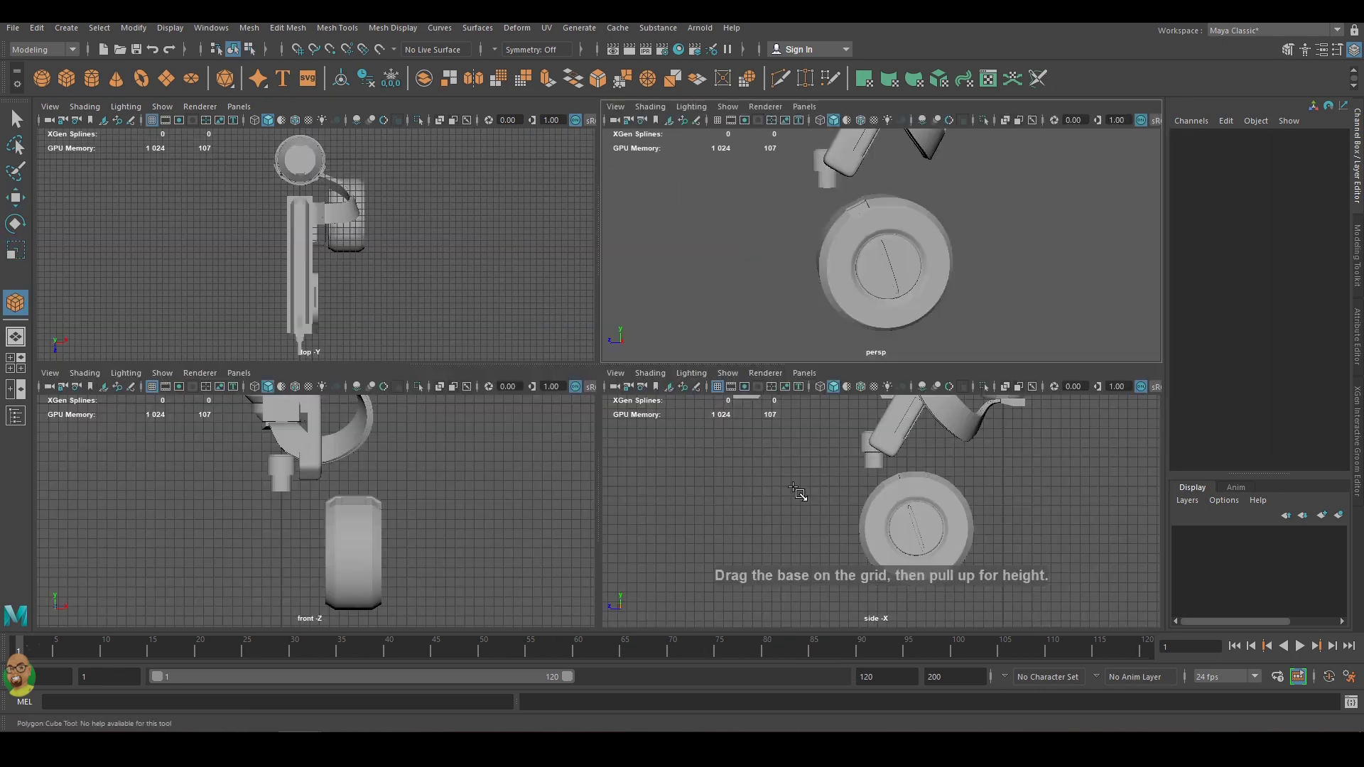
{"action": "mouse_move", "coordinate": [800, 492]}
{"action": "left_mouse_down"}
{"action": "mouse_move", "coordinate": [924, 521]}
{"action": "mouse_move", "coordinate": [945, 490]}
{"action": "left_mouse_up"}
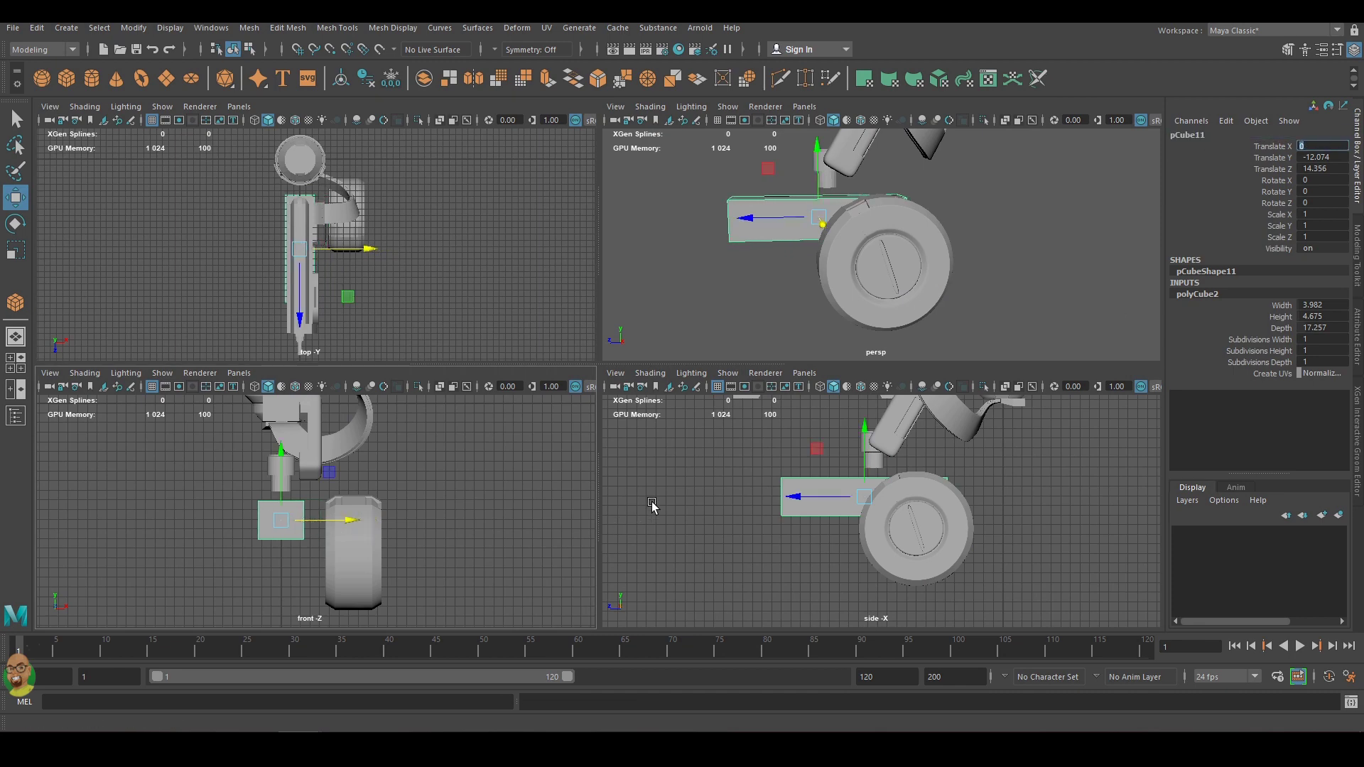
{"action": "key", "text": "space"}
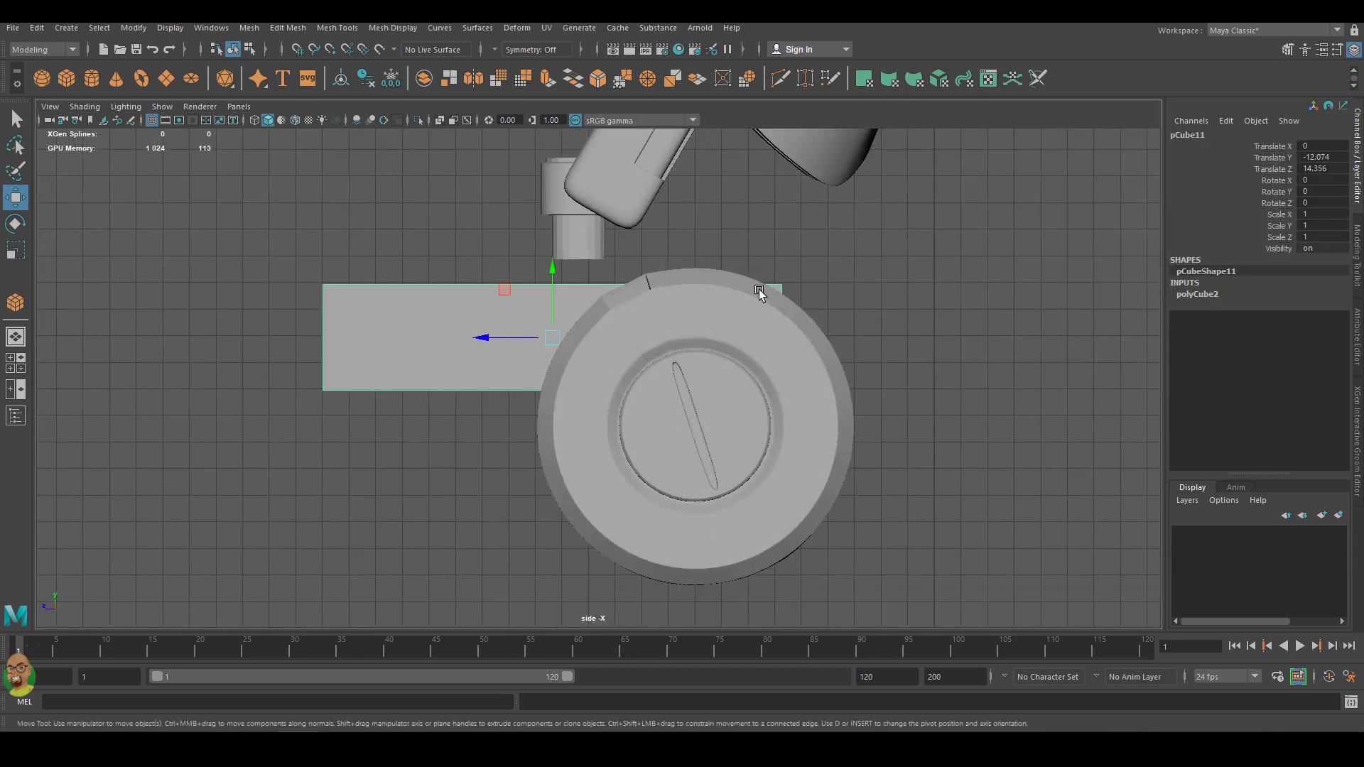
{"action": "key", "text": "4"}
Insert edge loops across the box: one near the middle, three in its right section.
{"action": "right_click_drag", "start_coordinate": [758, 288], "coordinate": [569, 320], "text": "shift"}
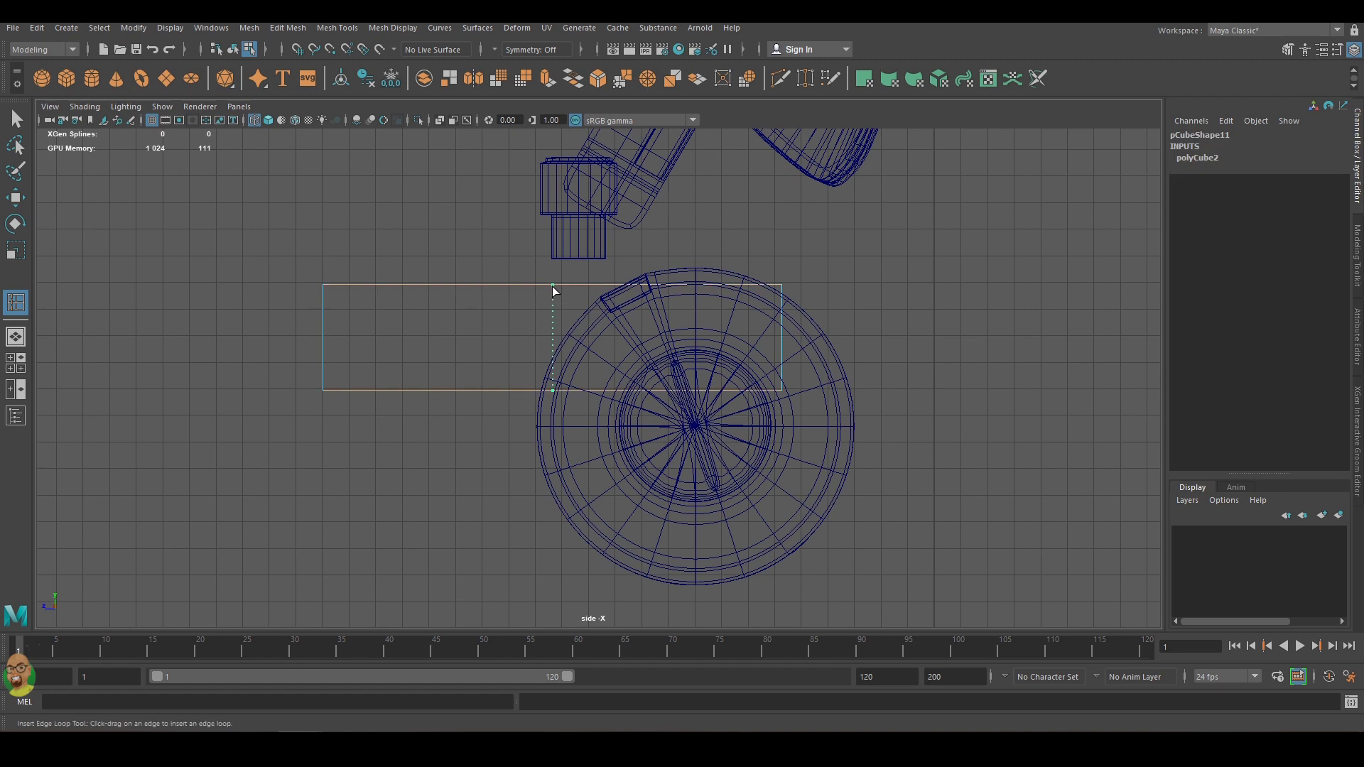
{"action": "left_click", "coordinate": [625, 287]}
{"action": "key", "text": "w"}
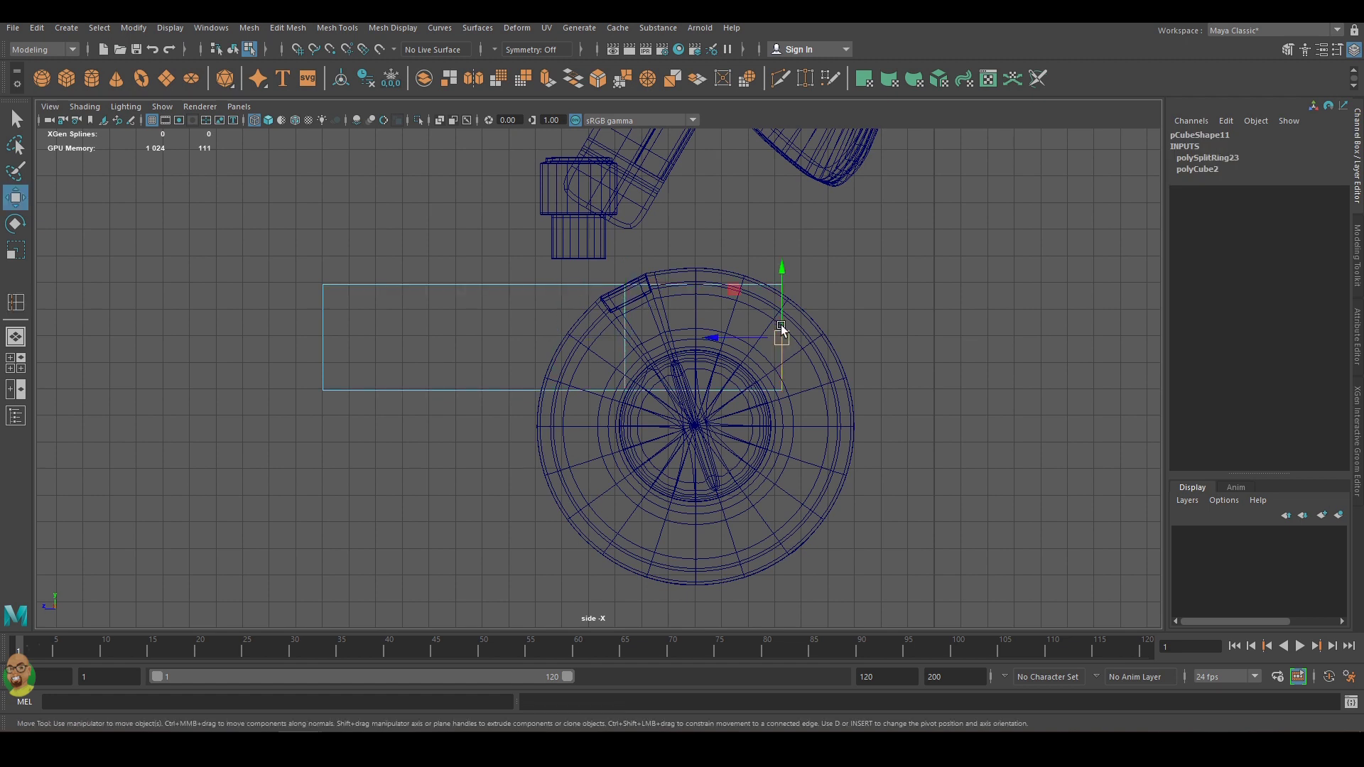
{"action": "left_click_drag", "start_coordinate": [816, 258], "coordinate": [779, 345]}
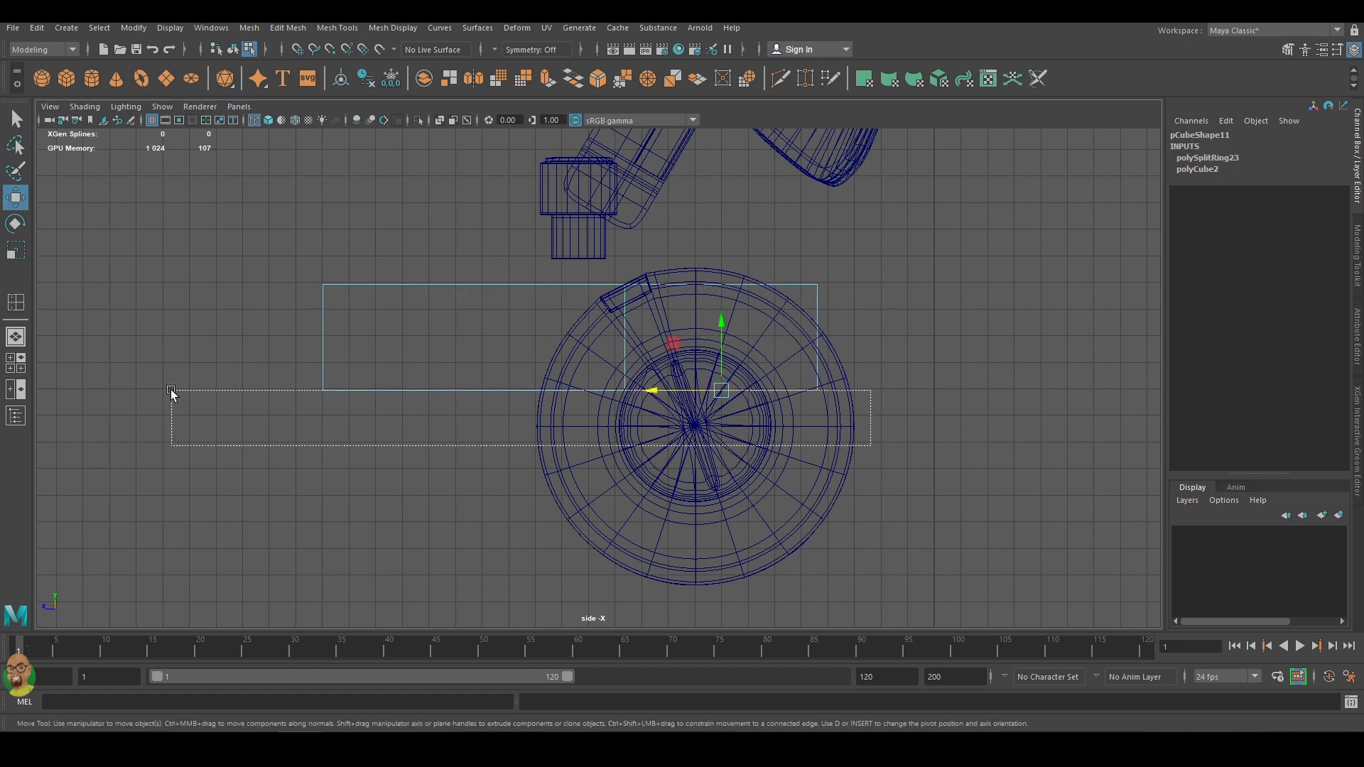
{"action": "right_click_drag", "start_coordinate": [685, 306], "coordinate": [667, 285], "text": "shift"}
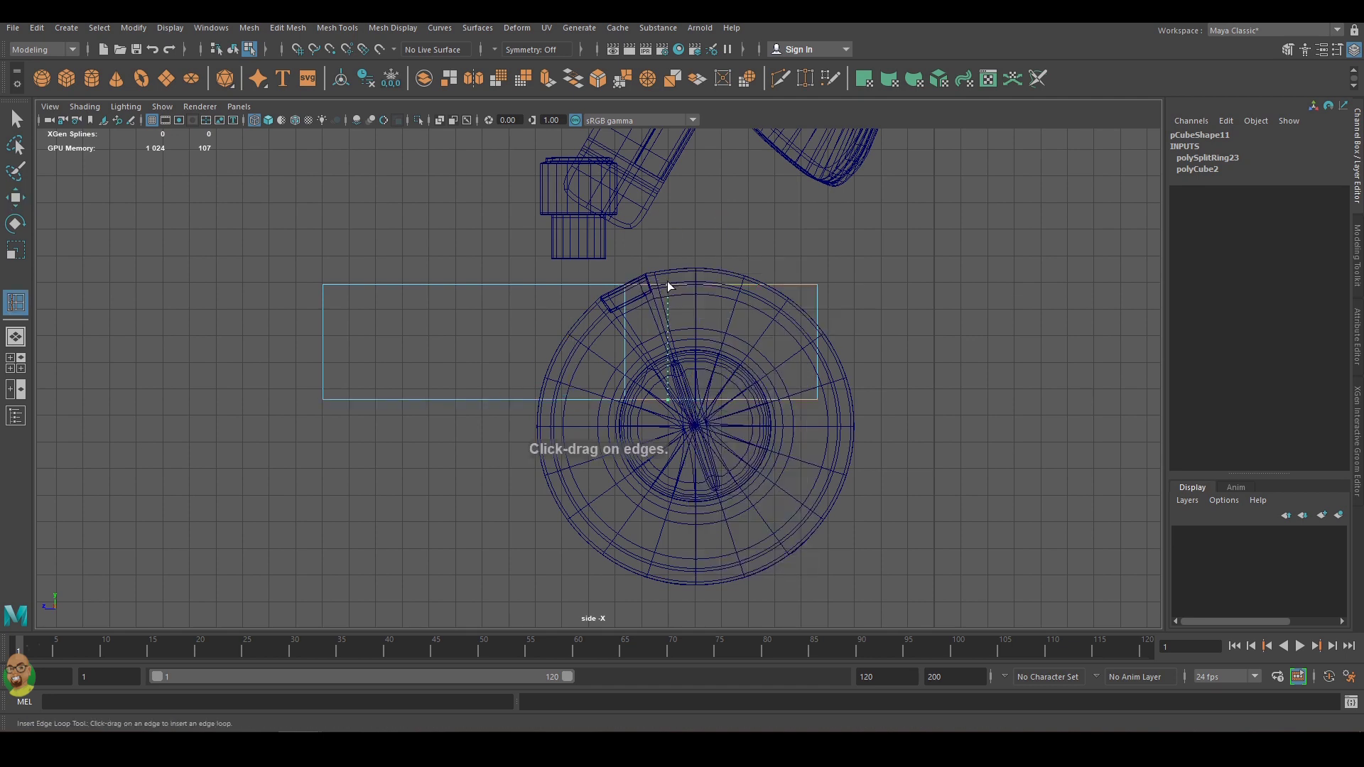
{"action": "left_click", "coordinate": [660, 285]}
{"action": "left_click", "coordinate": [714, 285]}
{"action": "left_click", "coordinate": [759, 285]}
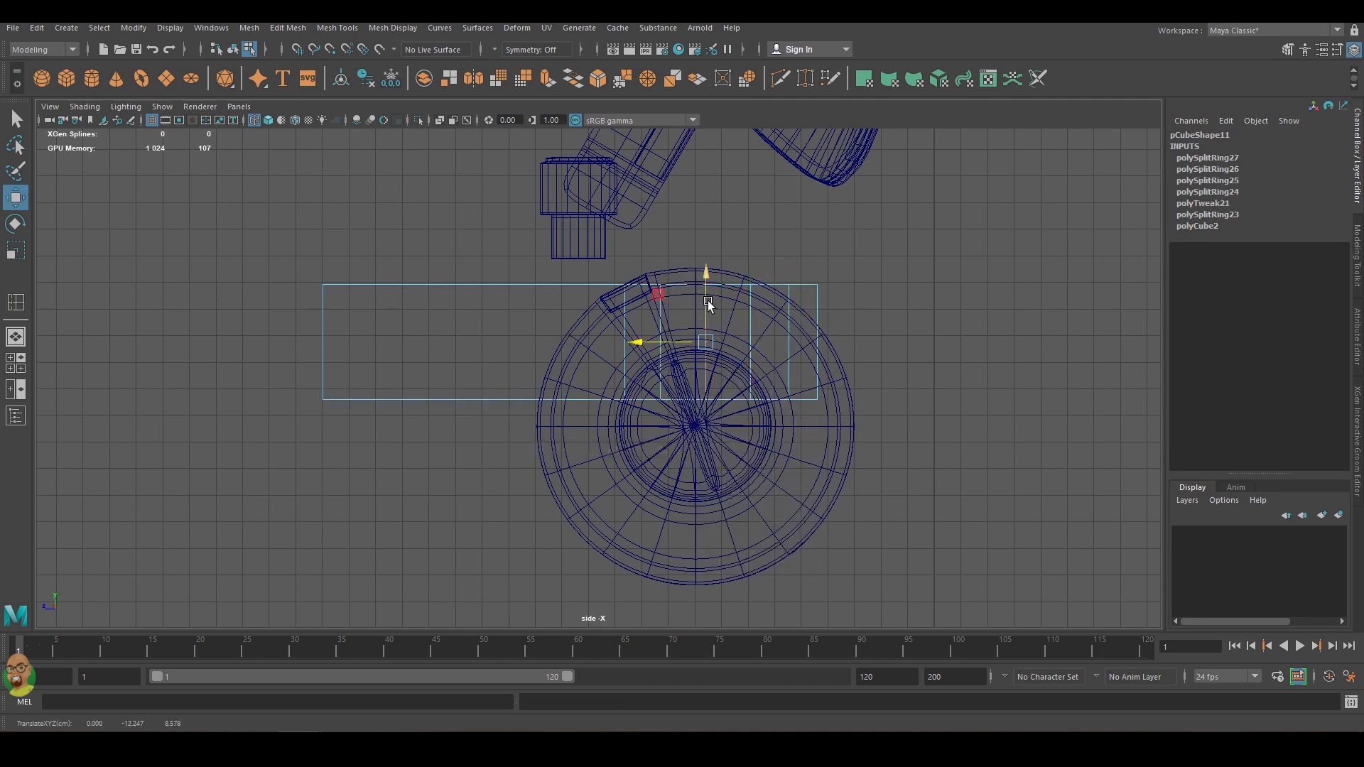
{"action": "key", "text": "ctrl+z"}
{"action": "key", "text": "r"}
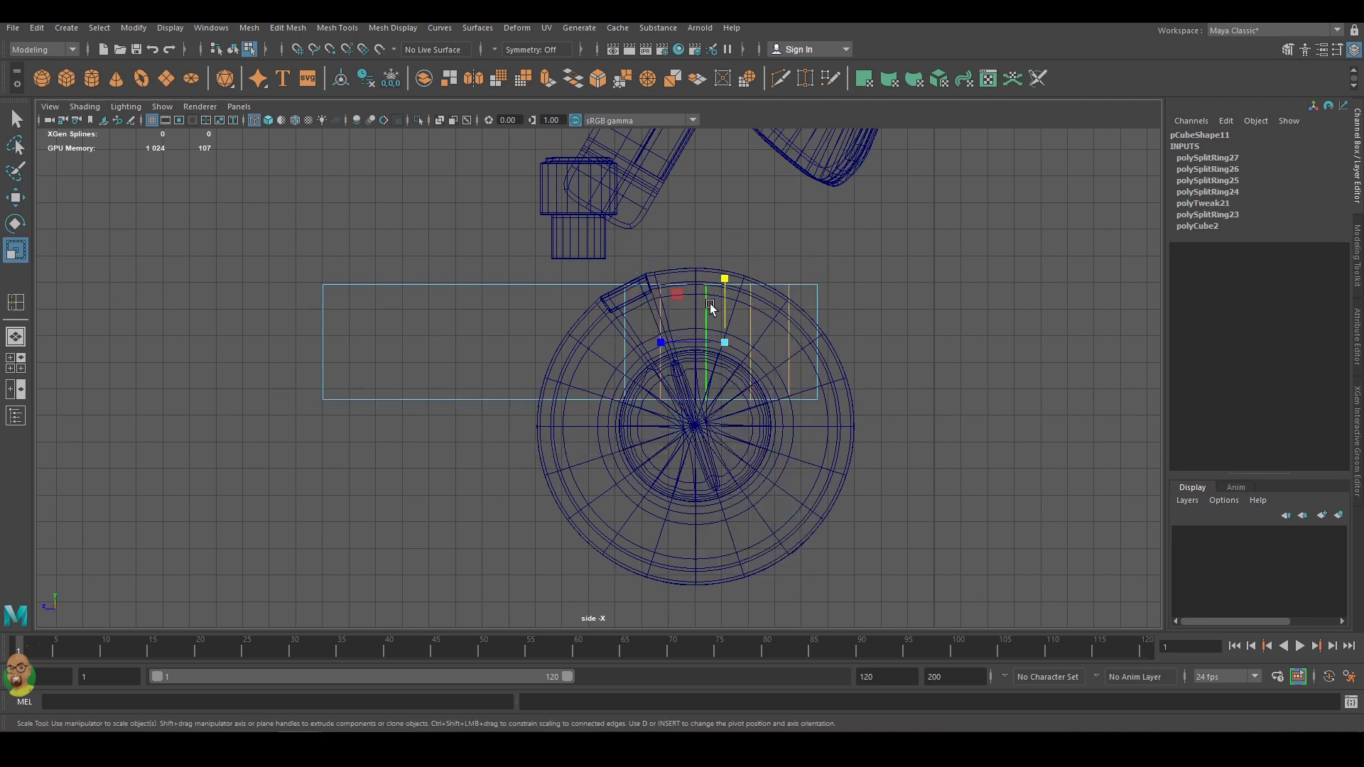
Reposition the cylinder and the box so the box extends left from the round part.
{"action": "key", "text": "F8"}
{"action": "left_click", "coordinate": [705, 309]}
{"action": "key", "text": "w"}
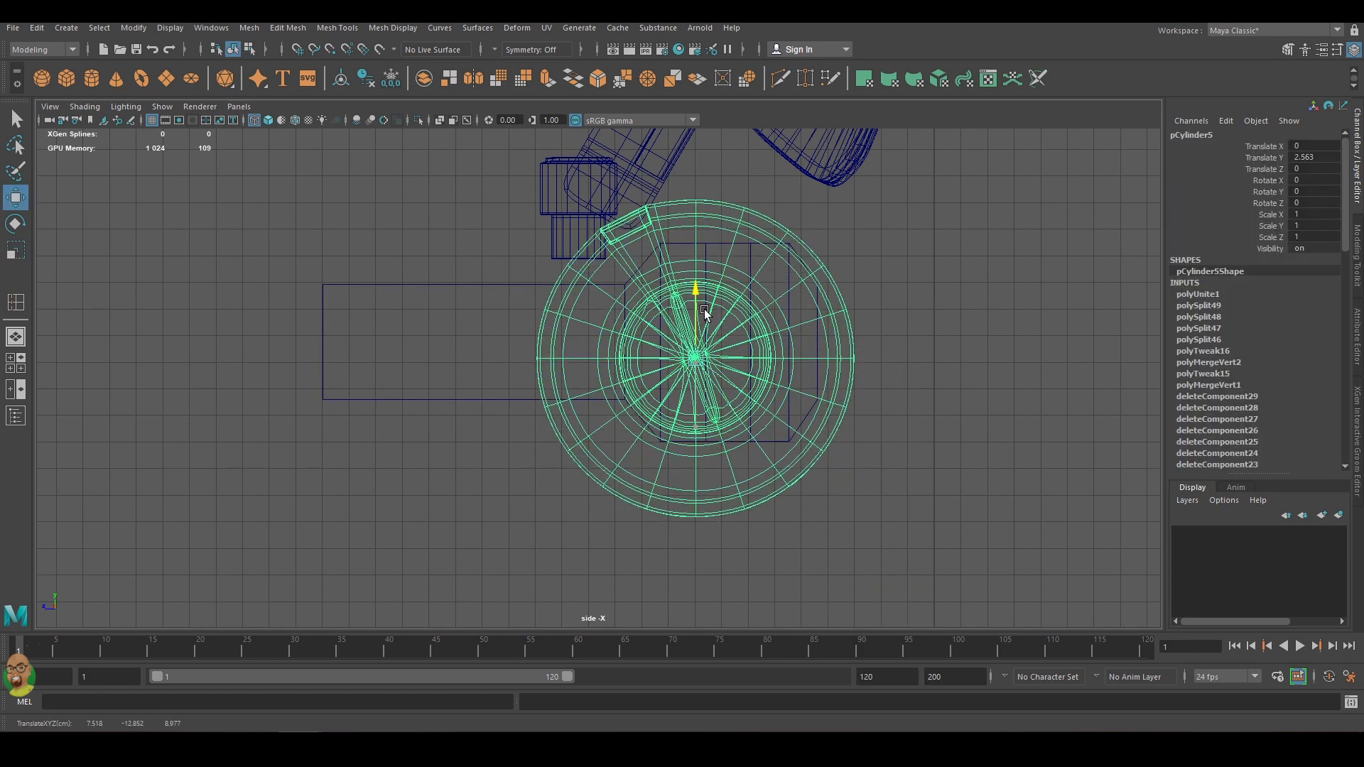
{"action": "mouse_move", "coordinate": [705, 309]}
{"action": "left_mouse_down"}
{"action": "mouse_move", "coordinate": [669, 371]}
{"action": "mouse_move", "coordinate": [680, 371]}
{"action": "left_mouse_up"}
{"action": "left_click", "coordinate": [739, 364]}
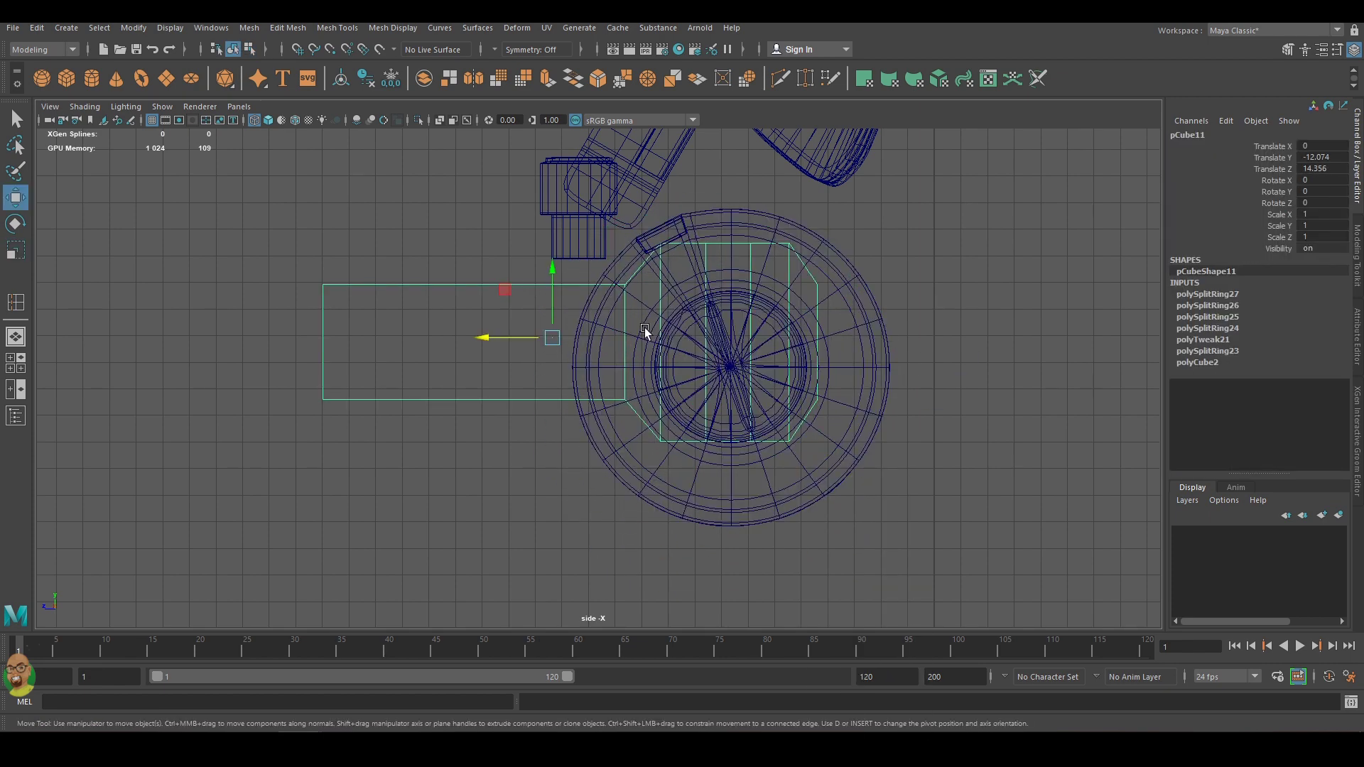
{"action": "left_click_drag", "start_coordinate": [552, 337], "coordinate": [572, 317]}
{"action": "left_click", "coordinate": [709, 344]}
{"action": "left_click_drag", "start_coordinate": [709, 344], "coordinate": [728, 308]}
{"action": "left_click", "coordinate": [587, 314]}
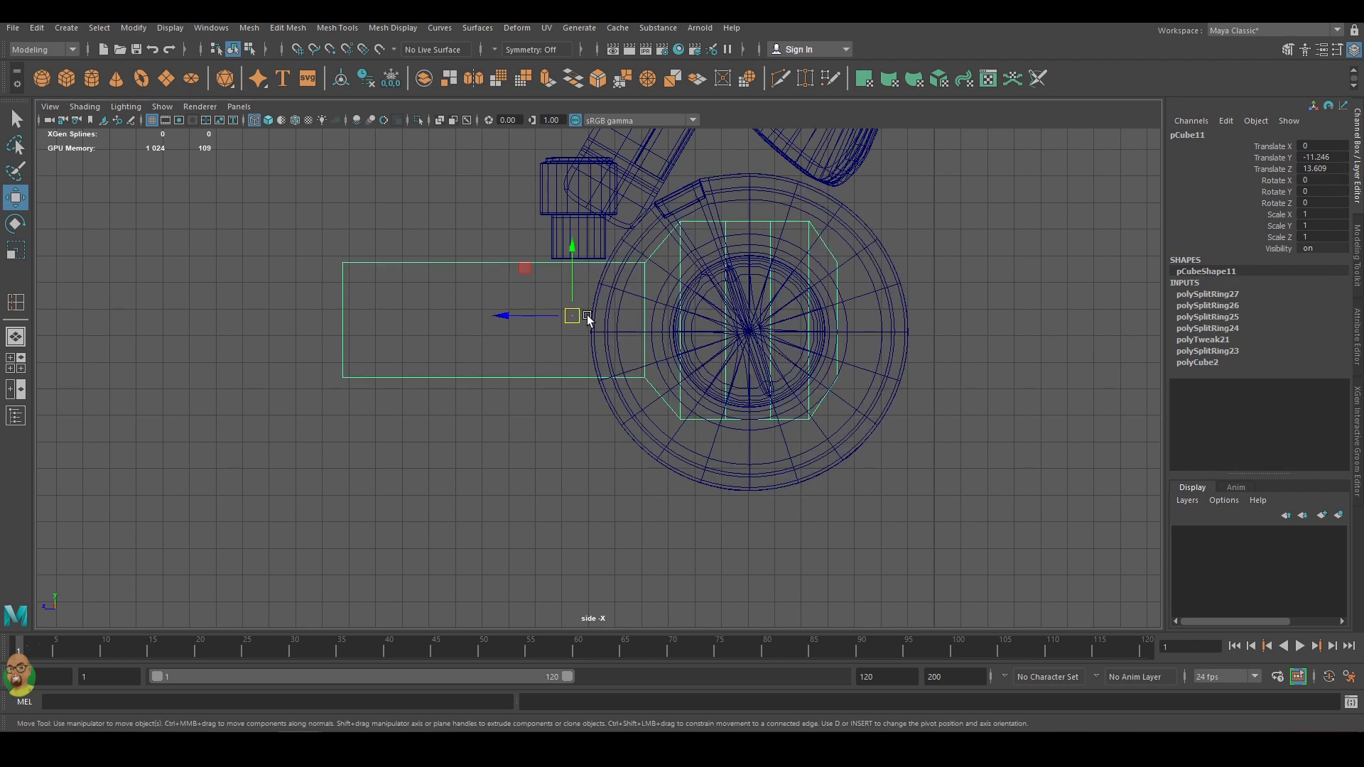
{"action": "left_click_drag", "start_coordinate": [587, 314], "coordinate": [560, 315]}
Move the box's right-section edges right so they widen across the round body.
{"action": "right_click_drag", "start_coordinate": [652, 351], "coordinate": [641, 319]}
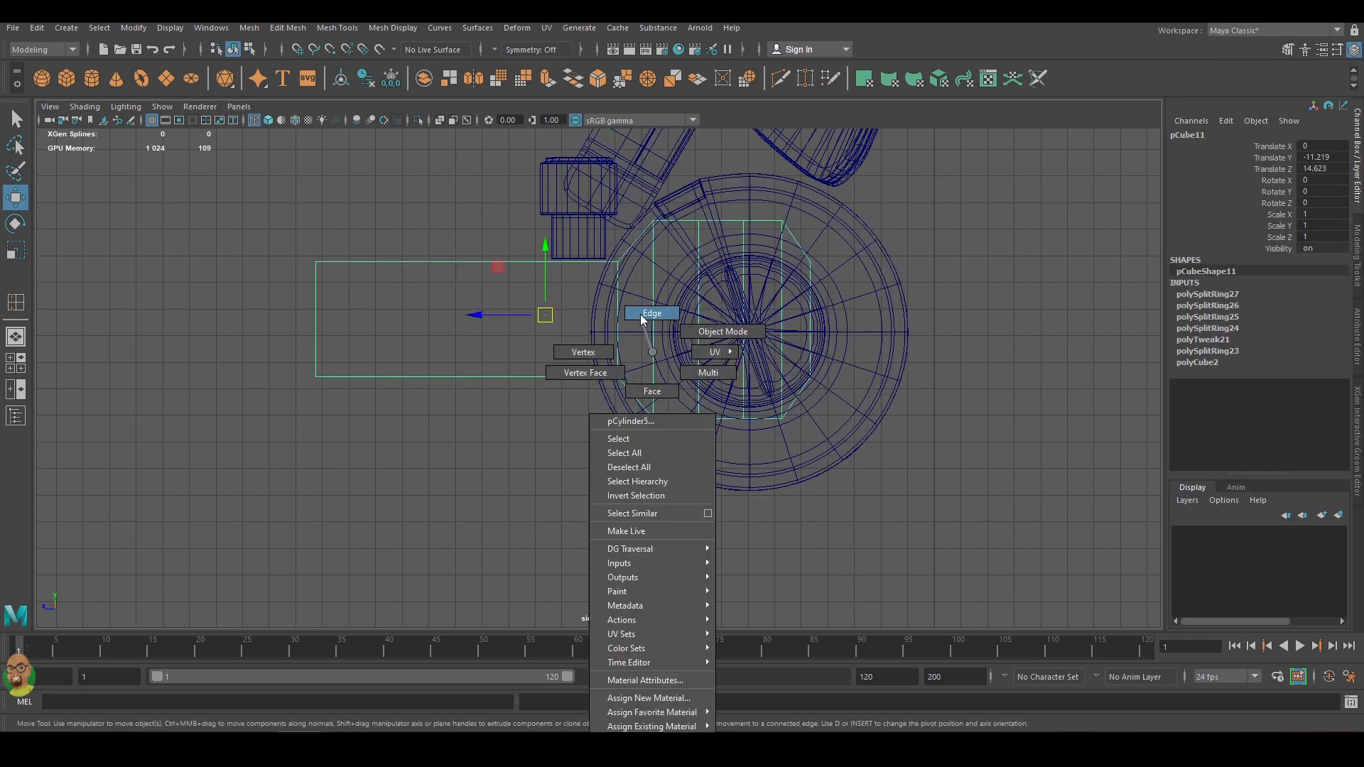
{"action": "left_click_drag", "start_coordinate": [642, 437], "coordinate": [825, 201]}
{"action": "left_click_drag", "start_coordinate": [707, 319], "coordinate": [757, 321]}
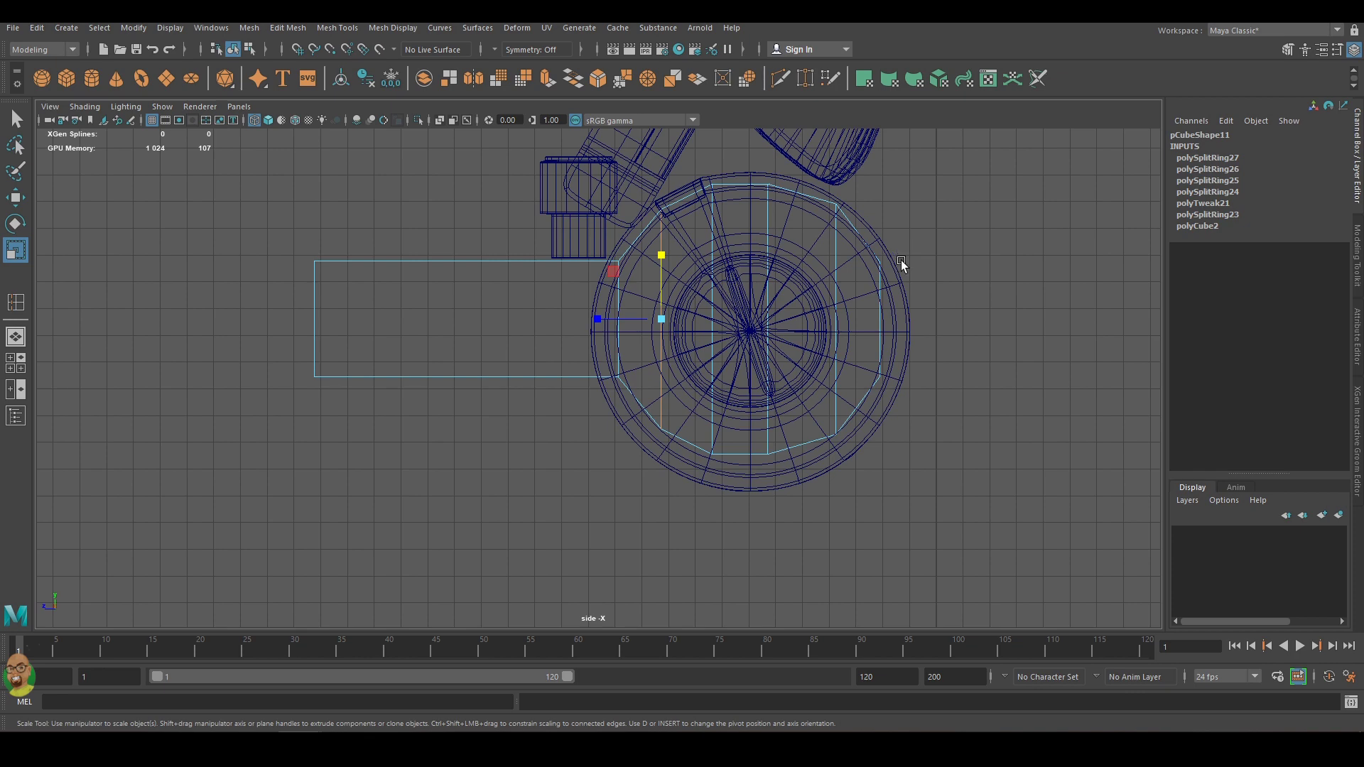
Switch to unsmoothed shaded display and select the box's end face facing the wheel.
{"action": "key", "text": "1"}
{"action": "right_click_drag", "start_coordinate": [901, 301], "coordinate": [884, 297]}
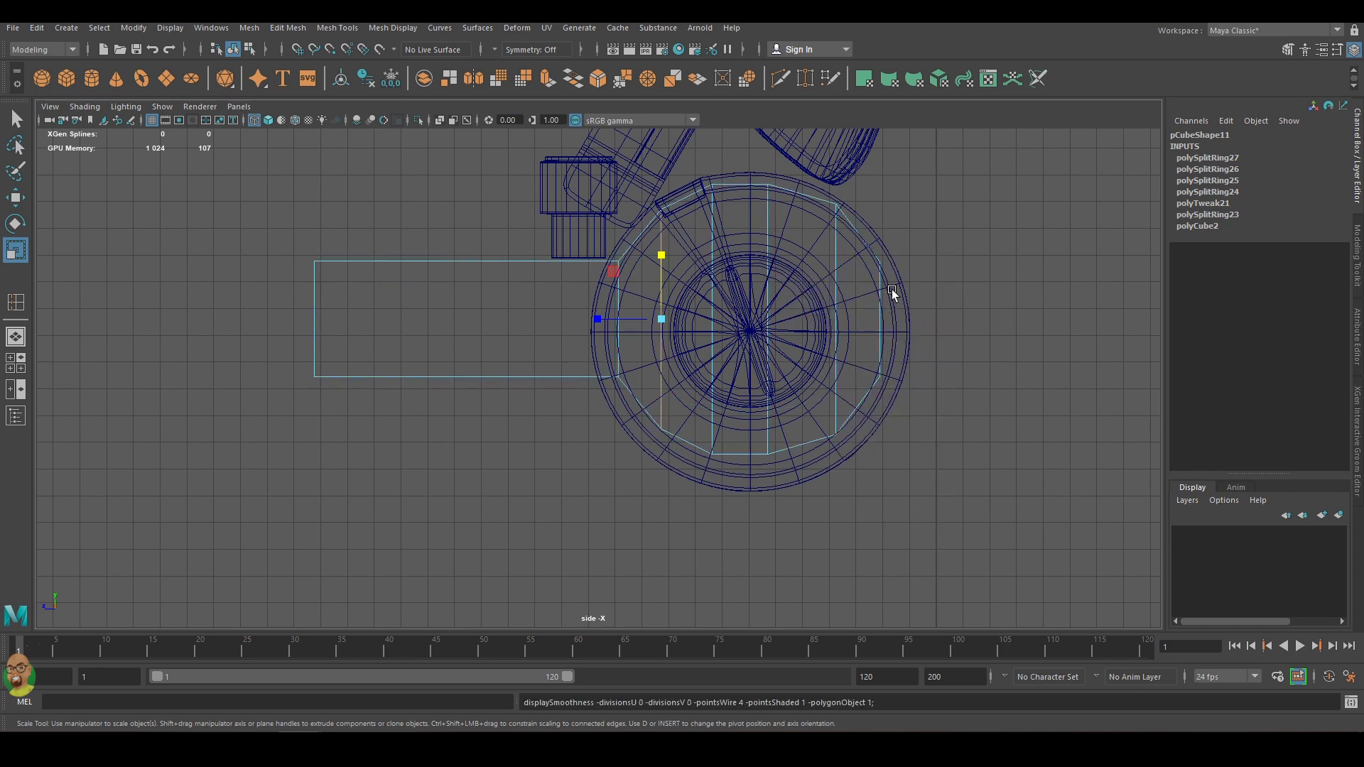
{"action": "key", "text": "5"}
{"action": "key", "text": "space"}
{"action": "key", "text": "space"}
{"action": "mouse_move", "coordinate": [1016, 310]}
{"action": "left_mouse_down", "text": "alt"}
{"action": "mouse_move", "coordinate": [800, 290]}
{"action": "mouse_move", "coordinate": [966, 344]}
{"action": "left_mouse_up", "text": "alt"}
{"action": "left_click_drag", "start_coordinate": [748, 301], "coordinate": [973, 249], "text": "alt"}
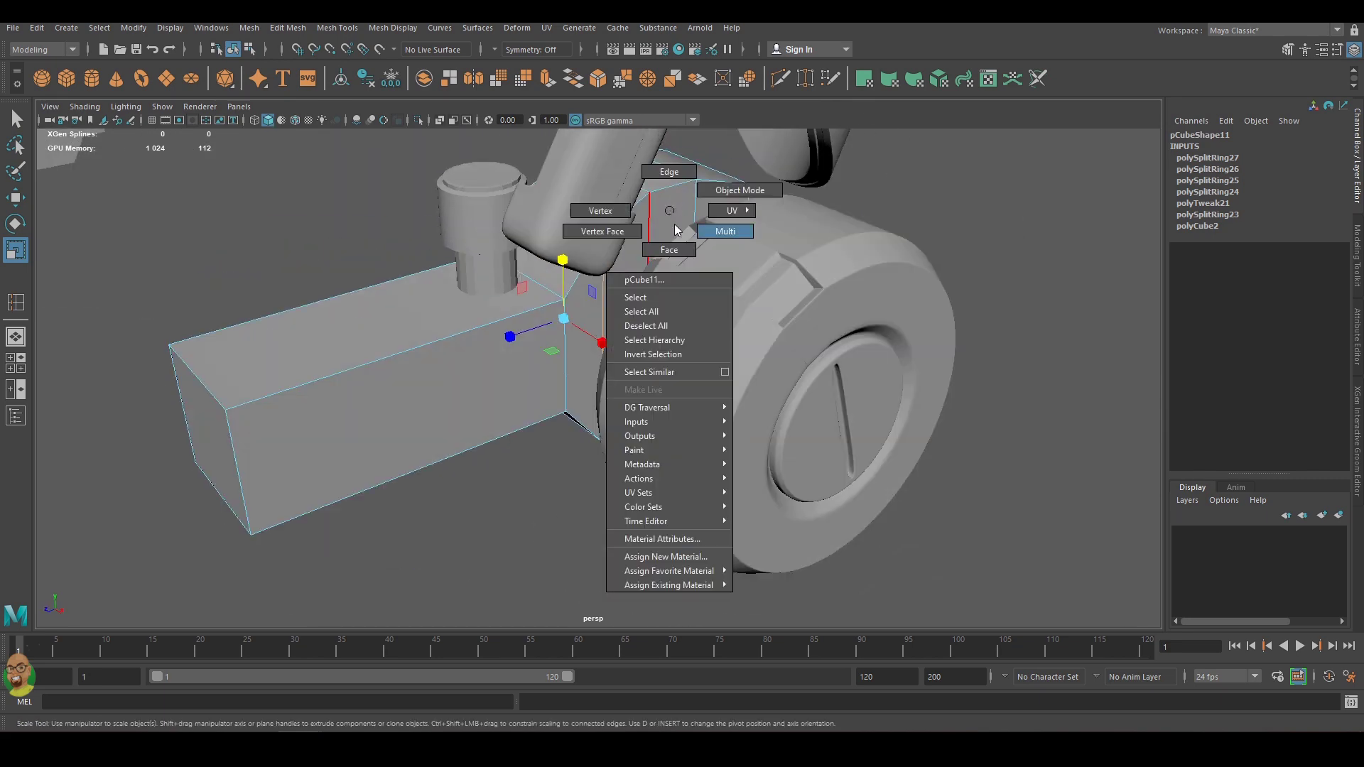
{"action": "right_click_drag", "start_coordinate": [654, 235], "coordinate": [568, 256]}
{"action": "key", "text": "space"}
{"action": "key", "text": "space"}
{"action": "key", "text": "4"}
{"action": "key", "text": "space"}
{"action": "left_click_drag", "start_coordinate": [916, 227], "coordinate": [852, 213], "text": "alt"}
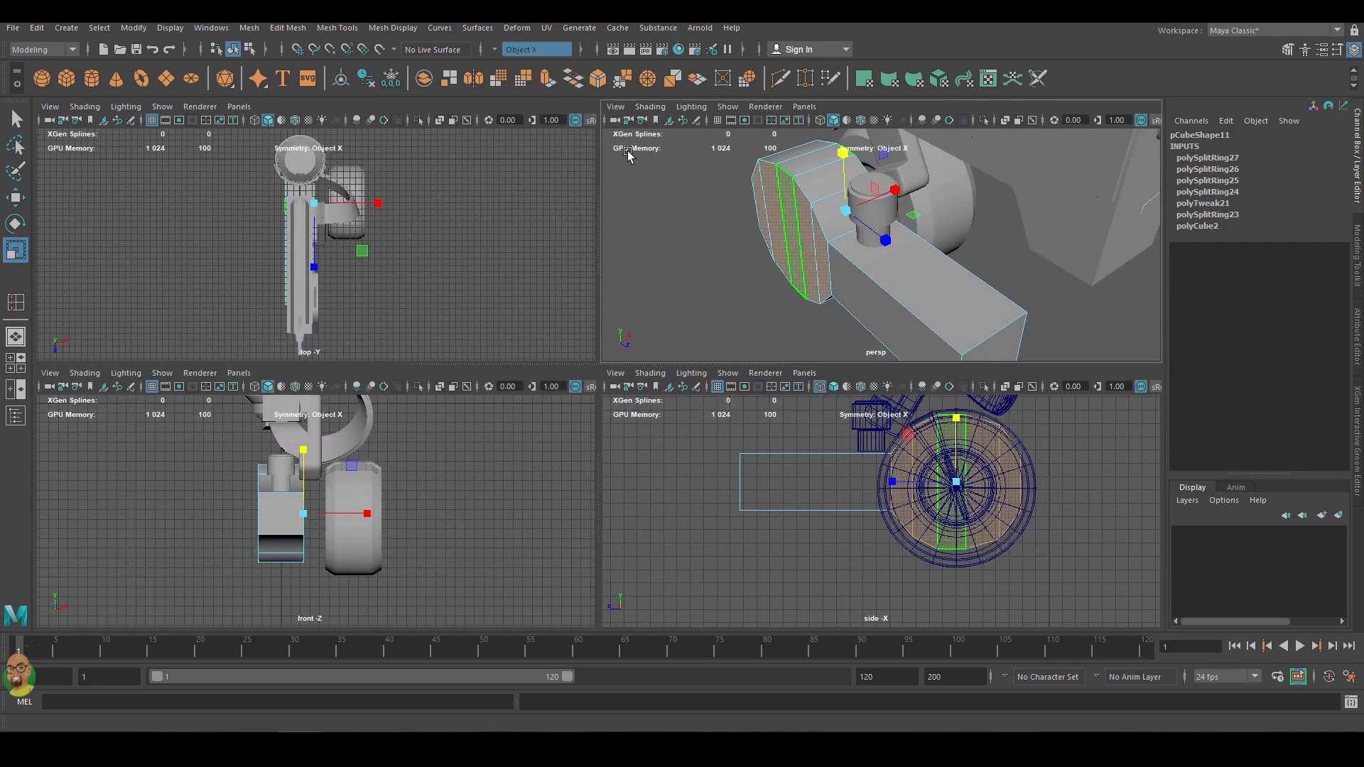
{"action": "key", "text": "space"}
Extrude the end face toward the wheel with a thickness of 1.3.
{"action": "key", "text": "ctrl+e"}
{"action": "key", "text": "ctrl+z"}
{"action": "key", "text": "ctrl+z"}
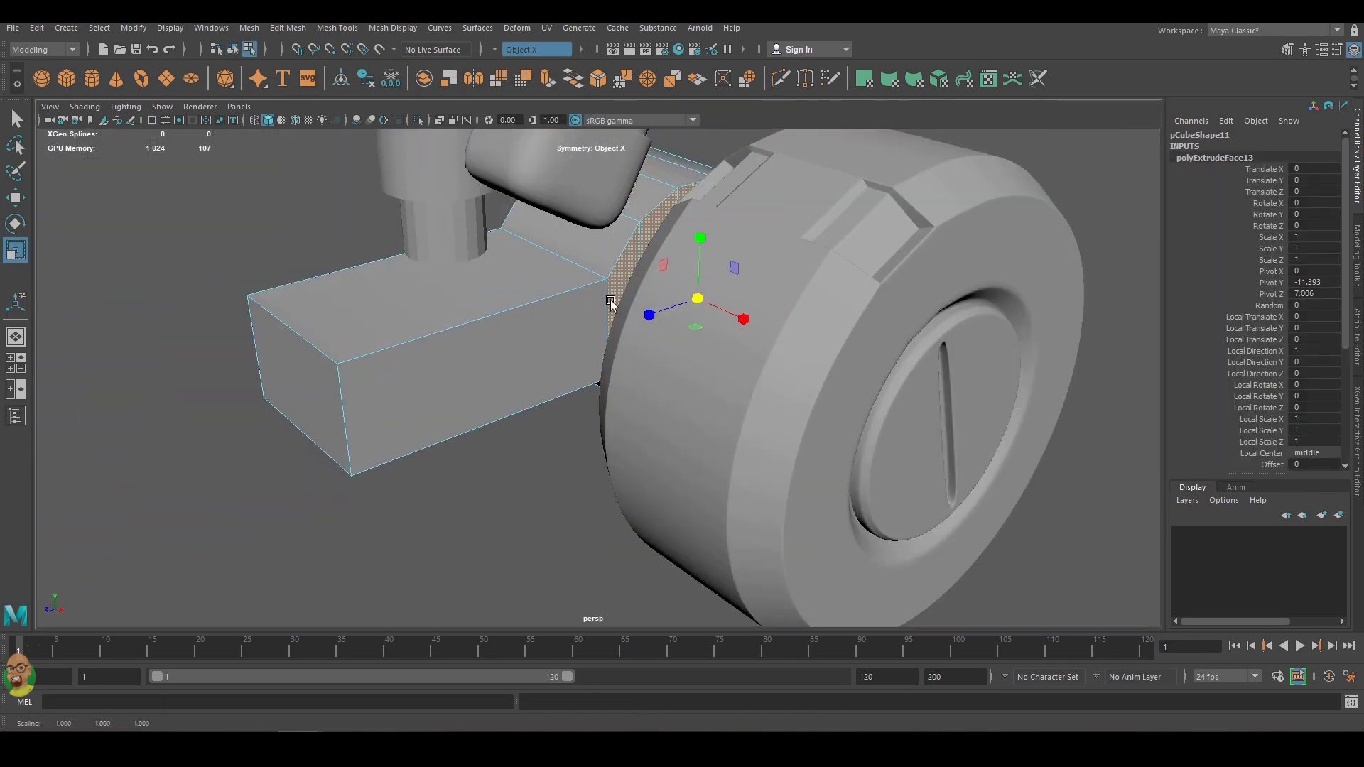
{"action": "key", "text": "ctrl+z"}
{"action": "key", "text": "w"}
{"action": "key", "text": "ctrl+e"}
{"action": "left_click_drag", "start_coordinate": [913, 422], "coordinate": [922, 419]}
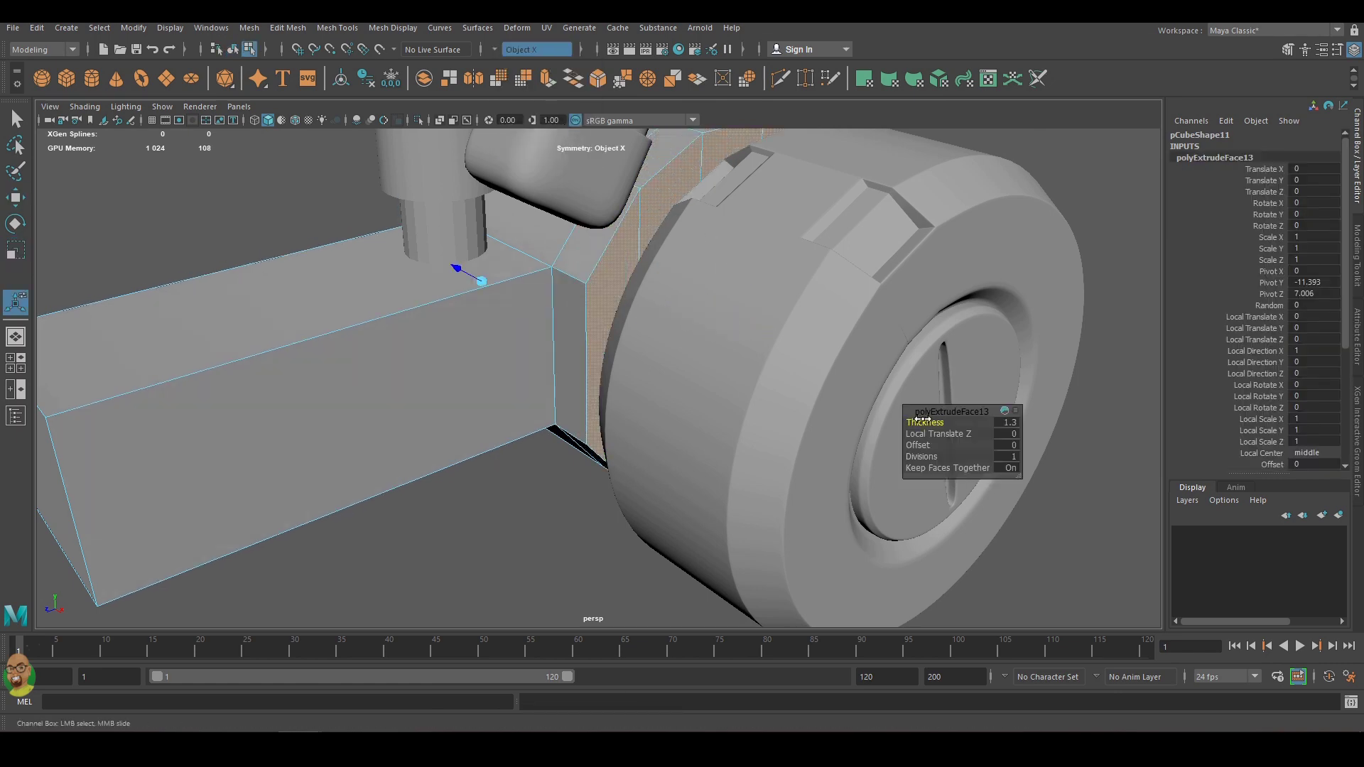
{"action": "key", "text": "r"}
Extrude the face a second time and push it to meet the wheel hub.
{"action": "mouse_move", "coordinate": [781, 355]}
{"action": "left_mouse_down", "text": "alt"}
{"action": "mouse_move", "coordinate": [640, 307]}
{"action": "mouse_move", "coordinate": [906, 314]}
{"action": "left_mouse_up", "text": "alt"}
{"action": "key", "text": "space"}
{"action": "key", "text": "space"}
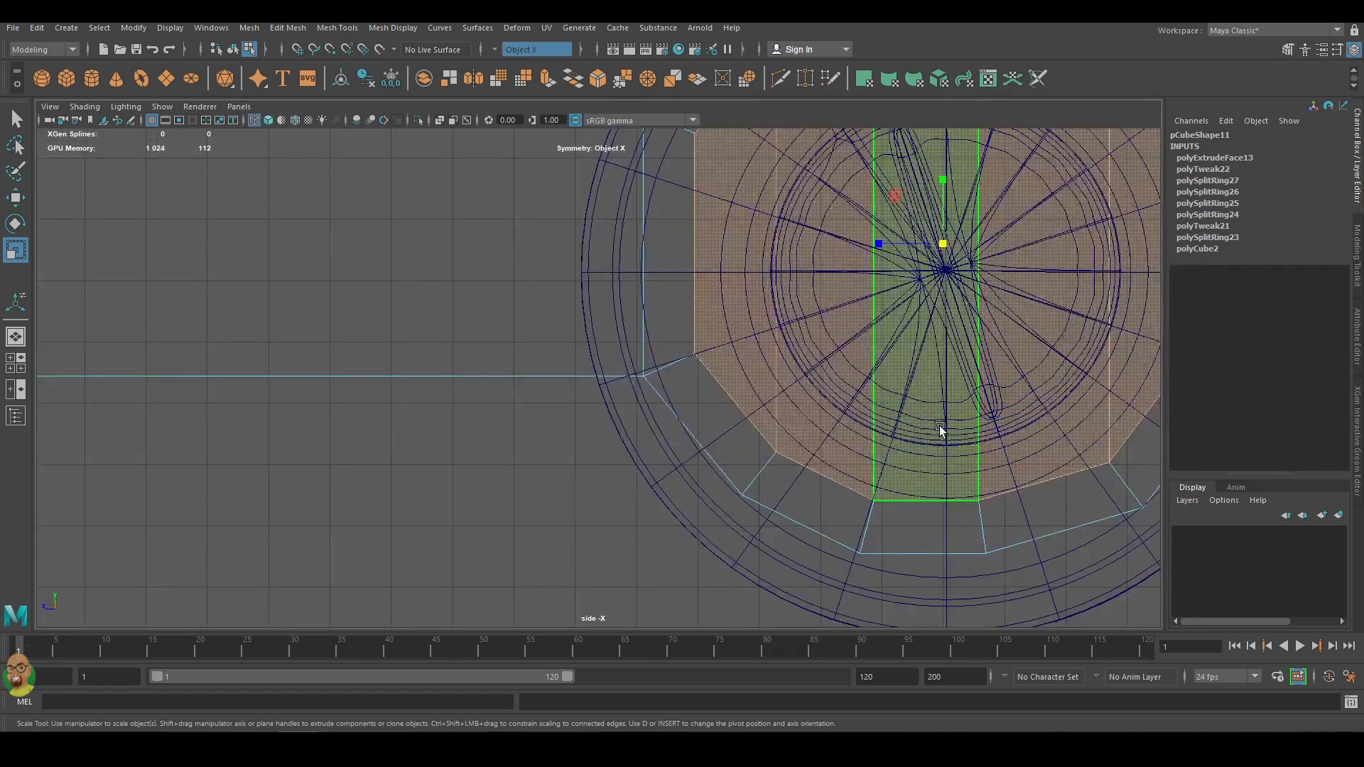
{"action": "scroll", "coordinate": [810, 313], "scroll_direction": "down", "scroll_amount": 5}
{"action": "key", "text": "space"}
{"action": "key", "text": "w"}
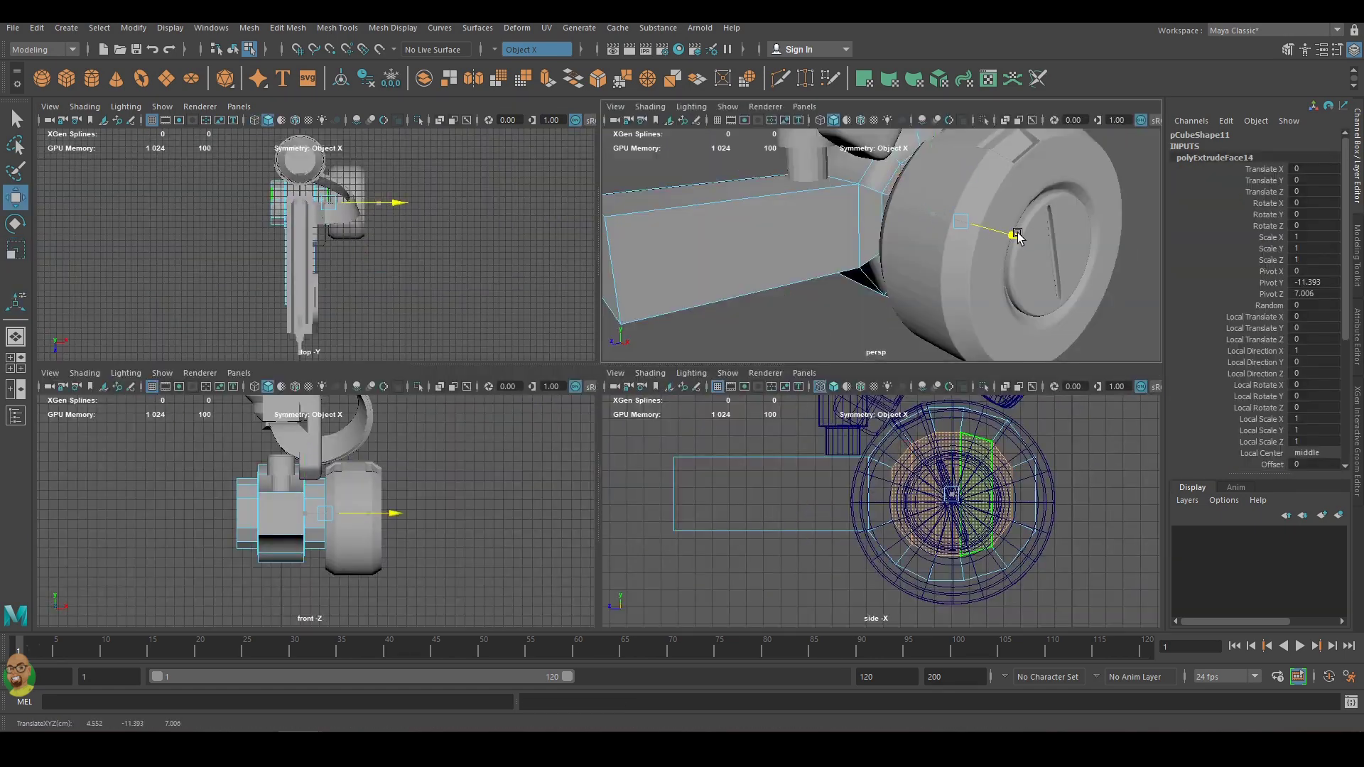
{"action": "left_click", "coordinate": [925, 324]}
{"action": "left_click", "coordinate": [887, 234]}
Turn off Symmetry and insert an edge loop near the box's joint with the wheel.
{"action": "scroll", "coordinate": [881, 227], "scroll_direction": "up", "scroll_amount": 4}
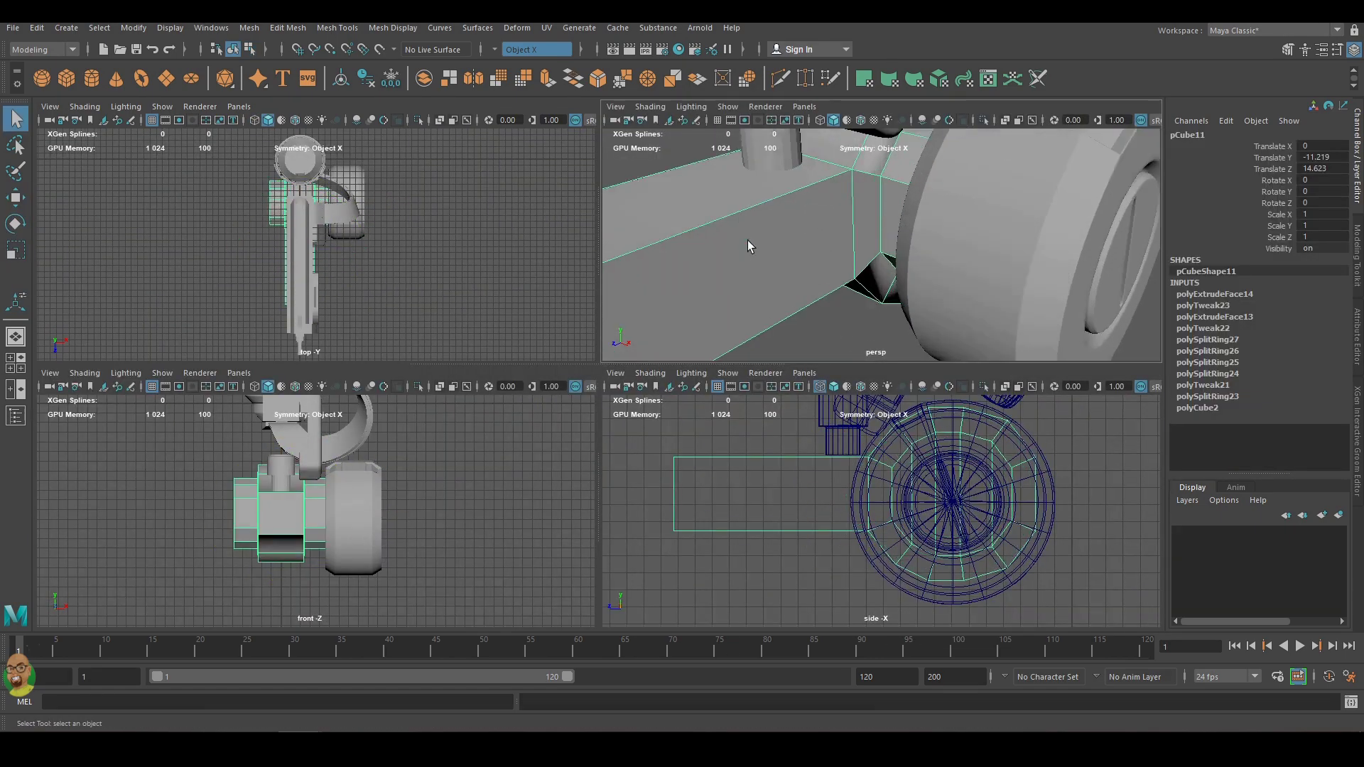
{"action": "right_click_drag", "start_coordinate": [873, 214], "coordinate": [873, 214], "text": "shift"}
{"action": "scroll", "coordinate": [873, 215], "scroll_direction": "up", "scroll_amount": 3}
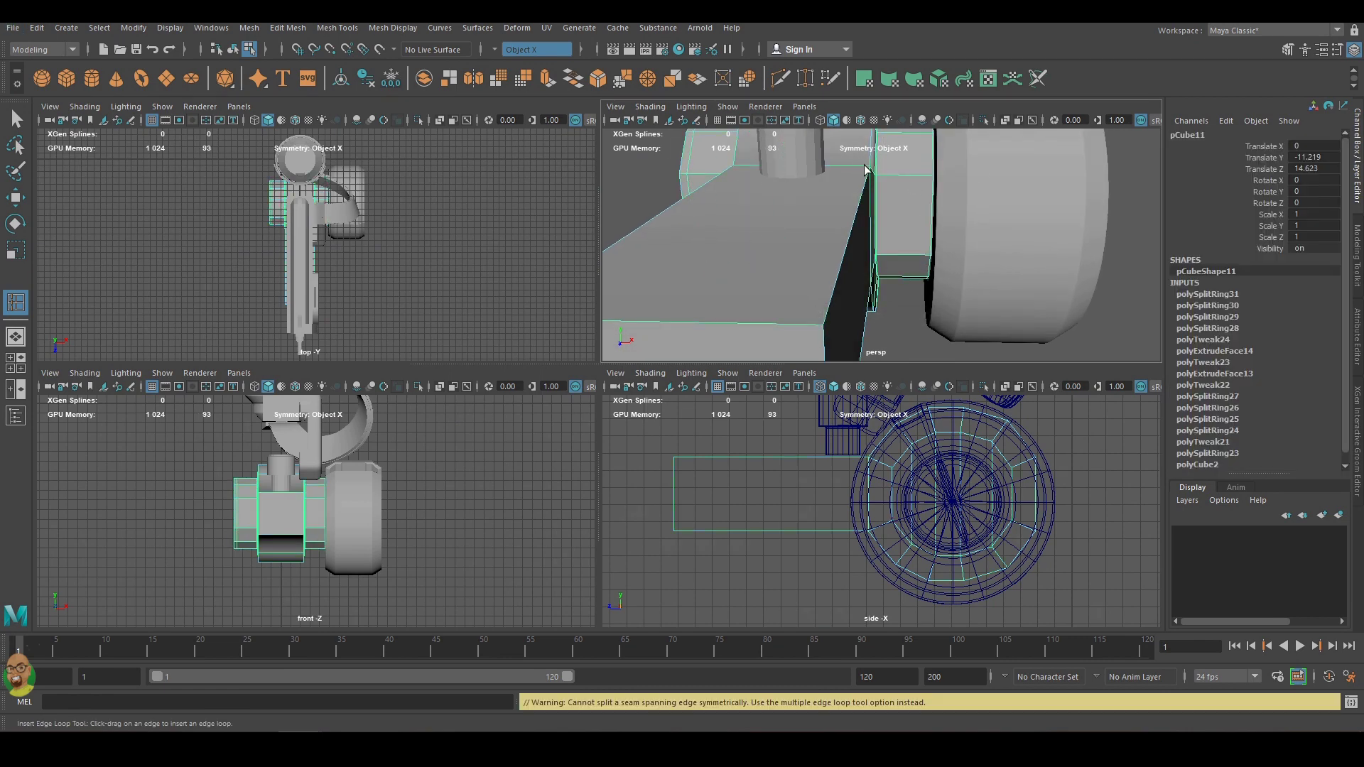
{"action": "key", "text": "space"}
{"action": "left_click", "coordinate": [1358, 168]}
{"action": "right_click_drag", "start_coordinate": [636, 174], "coordinate": [651, 195]}
{"action": "scroll", "coordinate": [658, 416], "scroll_direction": "down", "scroll_amount": 3}
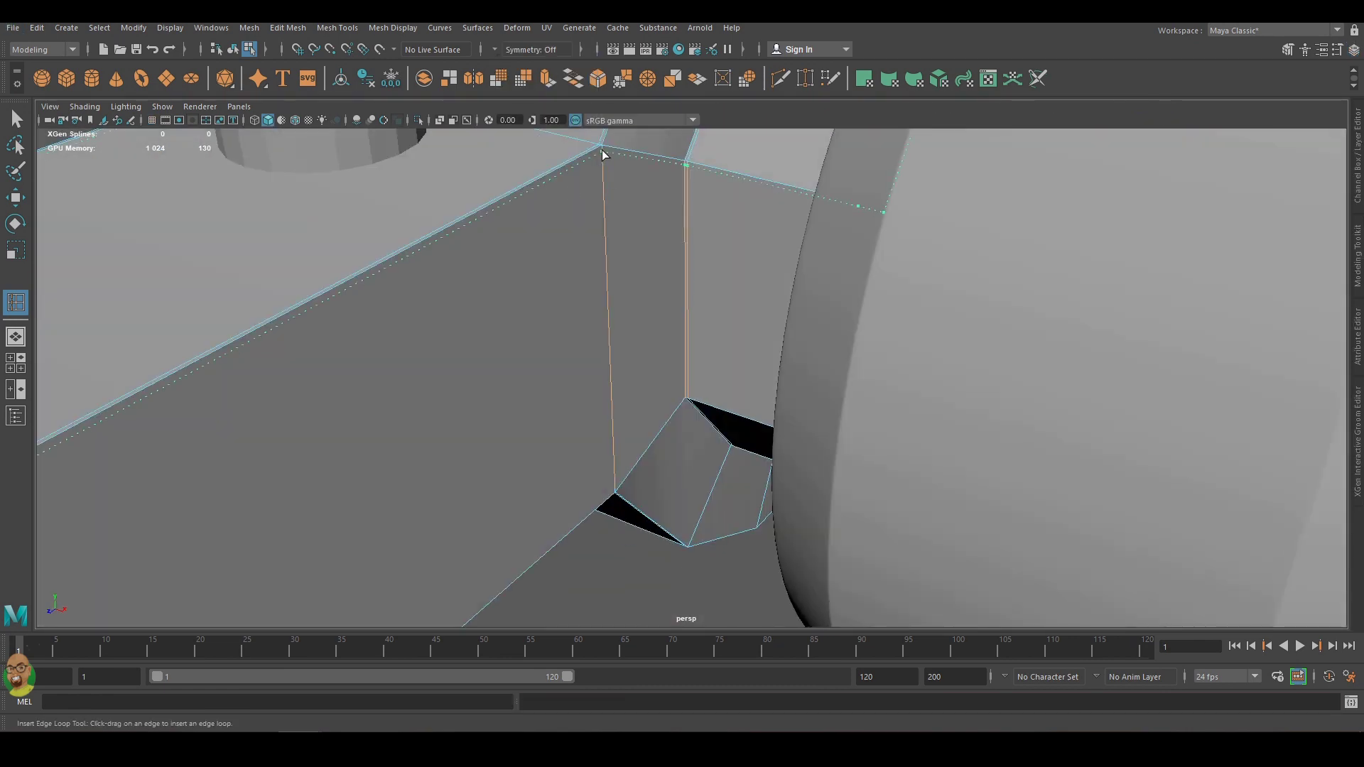
Compare smooth preview modes 1, 2 and 3 on the box and wheel.
{"action": "scroll", "coordinate": [658, 416], "scroll_direction": "down", "scroll_amount": 3}
{"action": "scroll", "coordinate": [658, 417], "scroll_direction": "down", "scroll_amount": 2}
{"action": "key", "text": "3"}
{"action": "mouse_move", "coordinate": [658, 416]}
{"action": "left_mouse_down", "text": "alt"}
{"action": "mouse_move", "coordinate": [709, 270]}
{"action": "mouse_move", "coordinate": [786, 264]}
{"action": "mouse_move", "coordinate": [457, 442]}
{"action": "left_mouse_up", "text": "alt"}
{"action": "key", "text": "1"}
{"action": "key", "text": "3"}
{"action": "key", "text": "2"}
{"action": "key", "text": "1"}
{"action": "scroll", "coordinate": [361, 347], "scroll_direction": "up", "scroll_amount": 5}
{"action": "scroll", "coordinate": [506, 399], "scroll_direction": "down", "scroll_amount": 2}
{"action": "scroll", "coordinate": [505, 399], "scroll_direction": "down", "scroll_amount": 5}
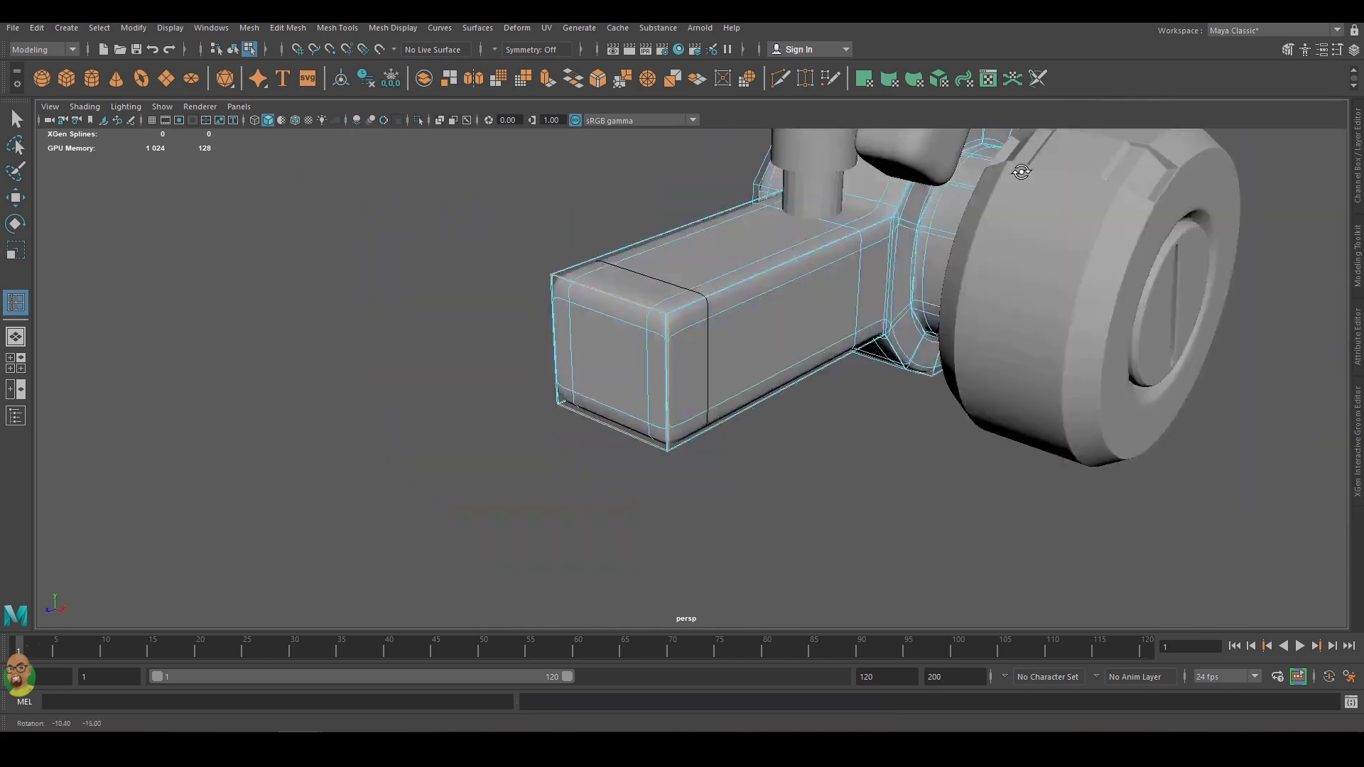
{"action": "mouse_move", "coordinate": [506, 399]}
{"action": "left_mouse_down", "text": "alt"}
{"action": "mouse_move", "coordinate": [953, 168]}
{"action": "mouse_move", "coordinate": [1131, 206]}
{"action": "mouse_move", "coordinate": [693, 250]}
{"action": "left_mouse_up", "text": "alt"}
{"action": "key", "text": "3"}
{"action": "scroll", "coordinate": [693, 250], "scroll_direction": "down", "scroll_amount": 3}
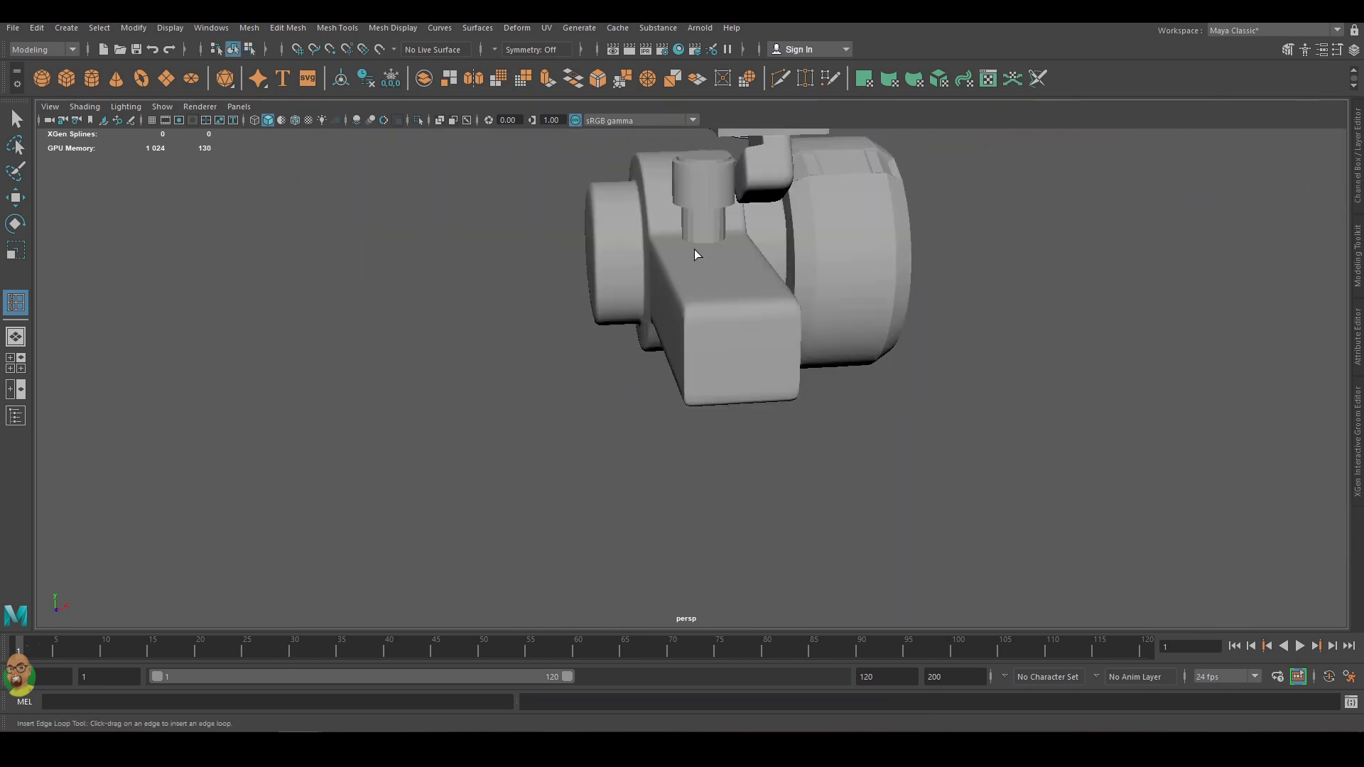
{"action": "scroll", "coordinate": [646, 341], "scroll_direction": "up", "scroll_amount": 6}
{"action": "right_click_drag", "start_coordinate": [646, 341], "coordinate": [591, 296], "text": "shift"}
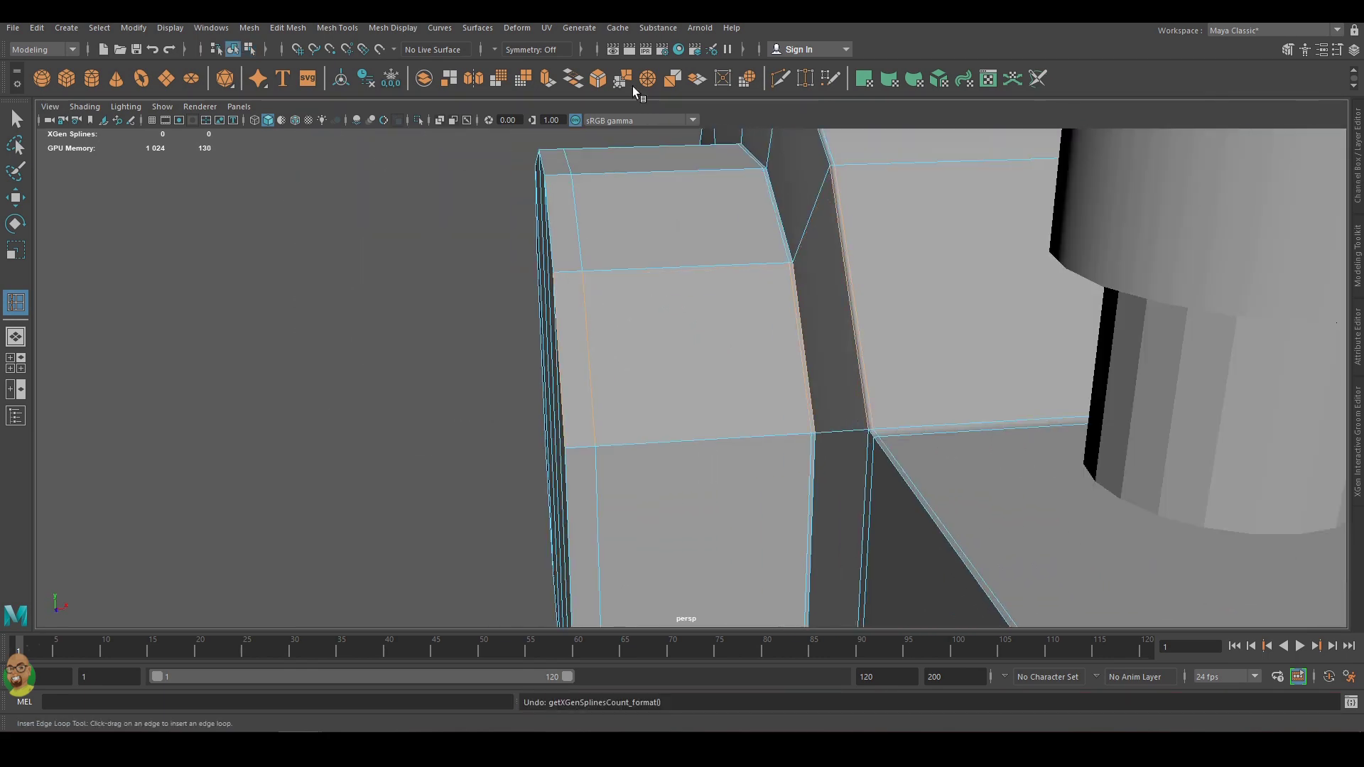
Re-enable Object X symmetry and select the vertical edge at the box joint.
{"action": "left_click", "coordinate": [533, 49]}
{"action": "left_click", "coordinate": [533, 77]}
{"action": "key", "text": "w"}
{"action": "scroll", "coordinate": [608, 442], "scroll_direction": "down", "scroll_amount": 5}
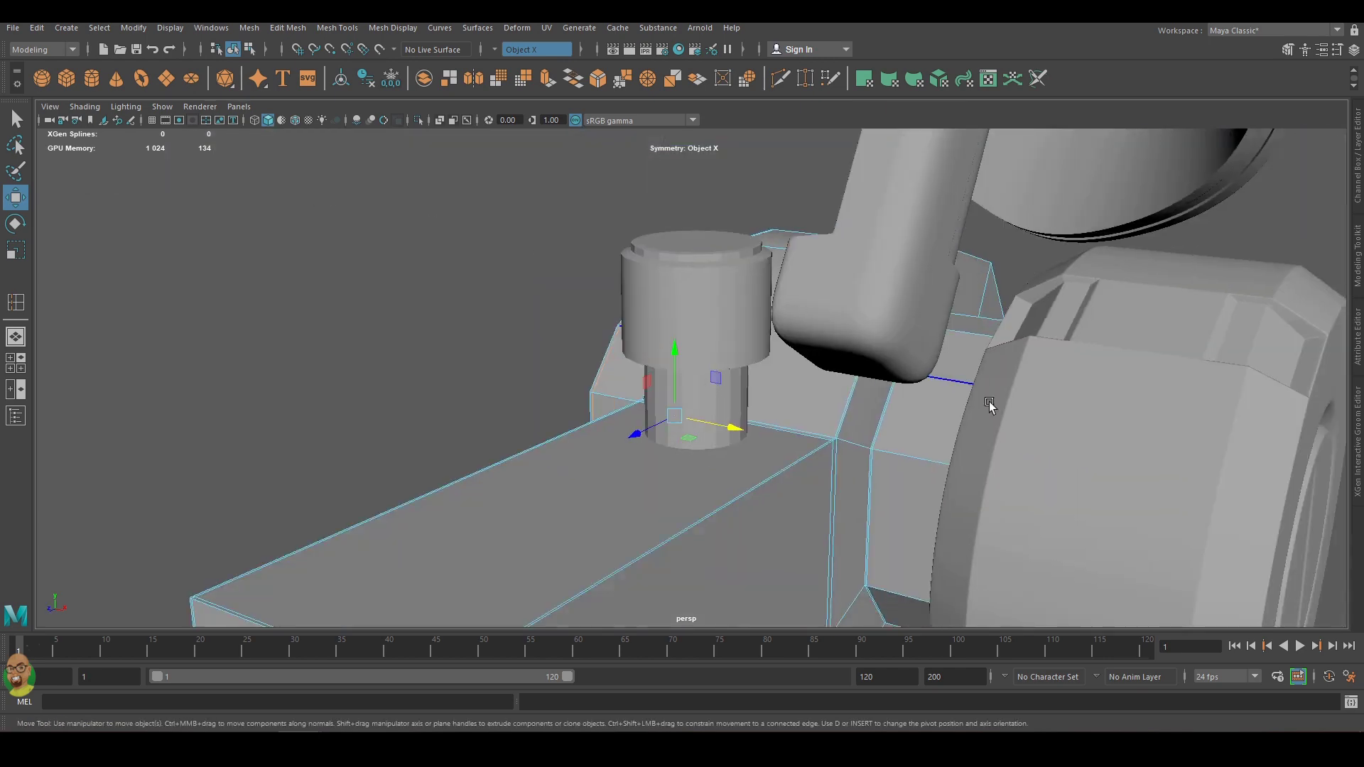
{"action": "key", "text": "4"}
{"action": "scroll", "coordinate": [1018, 419], "scroll_direction": "up", "scroll_amount": 4}
{"action": "scroll", "coordinate": [549, 439], "scroll_direction": "down", "scroll_amount": 4}
{"action": "key", "text": "5"}
{"action": "right_click_drag", "start_coordinate": [796, 363], "coordinate": [821, 374]}
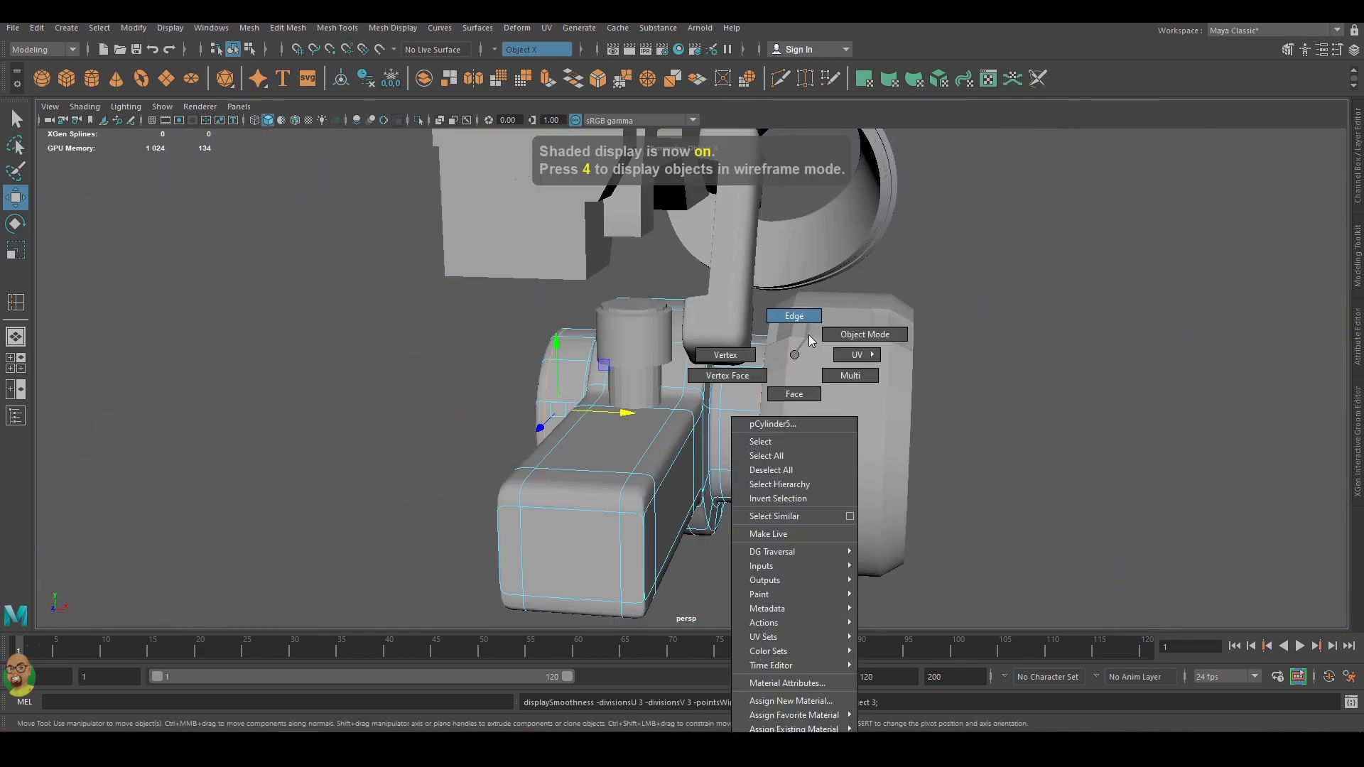
{"action": "scroll", "coordinate": [822, 374], "scroll_direction": "up", "scroll_amount": 6}
{"action": "left_click", "coordinate": [731, 487]}
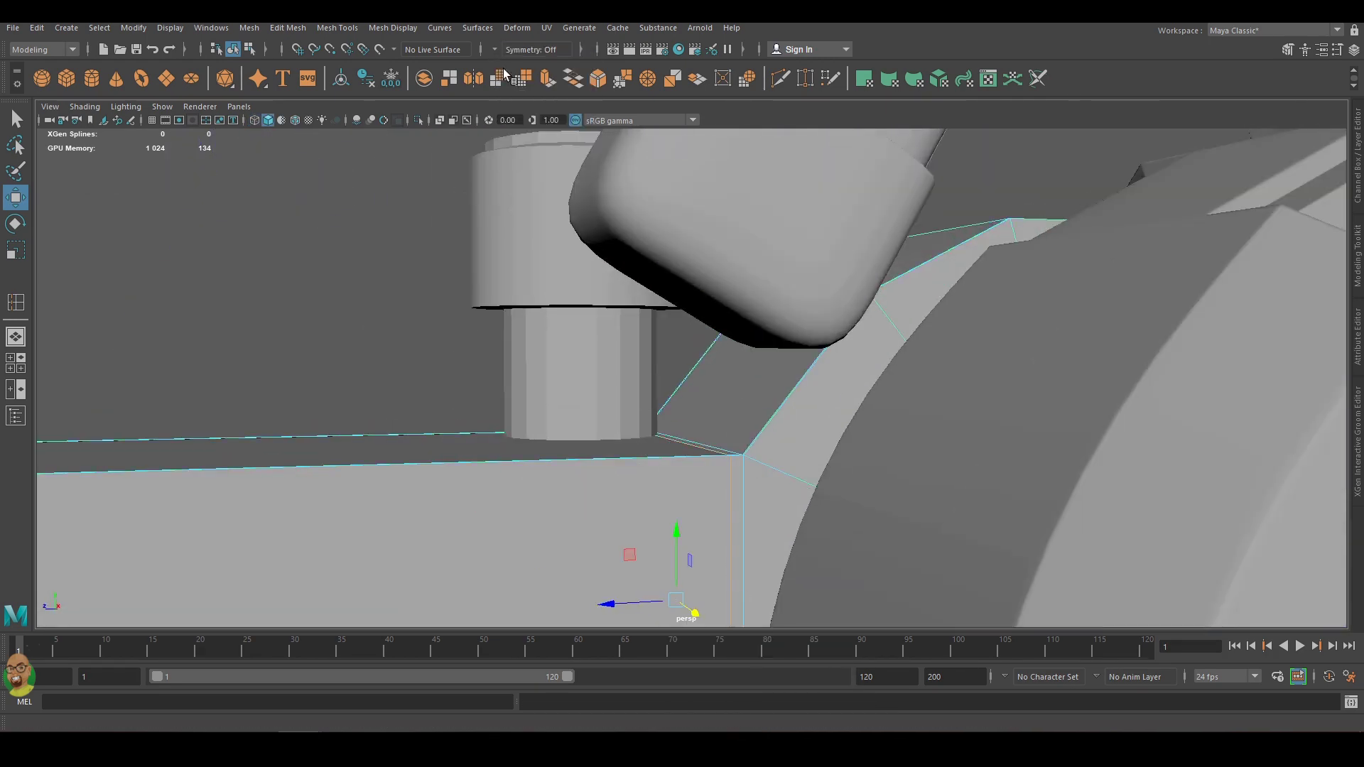
{"action": "key", "text": "3"}
{"action": "scroll", "coordinate": [635, 579], "scroll_direction": "down", "scroll_amount": 5}
{"action": "left_click_drag", "start_coordinate": [782, 396], "coordinate": [898, 481], "text": "alt"}
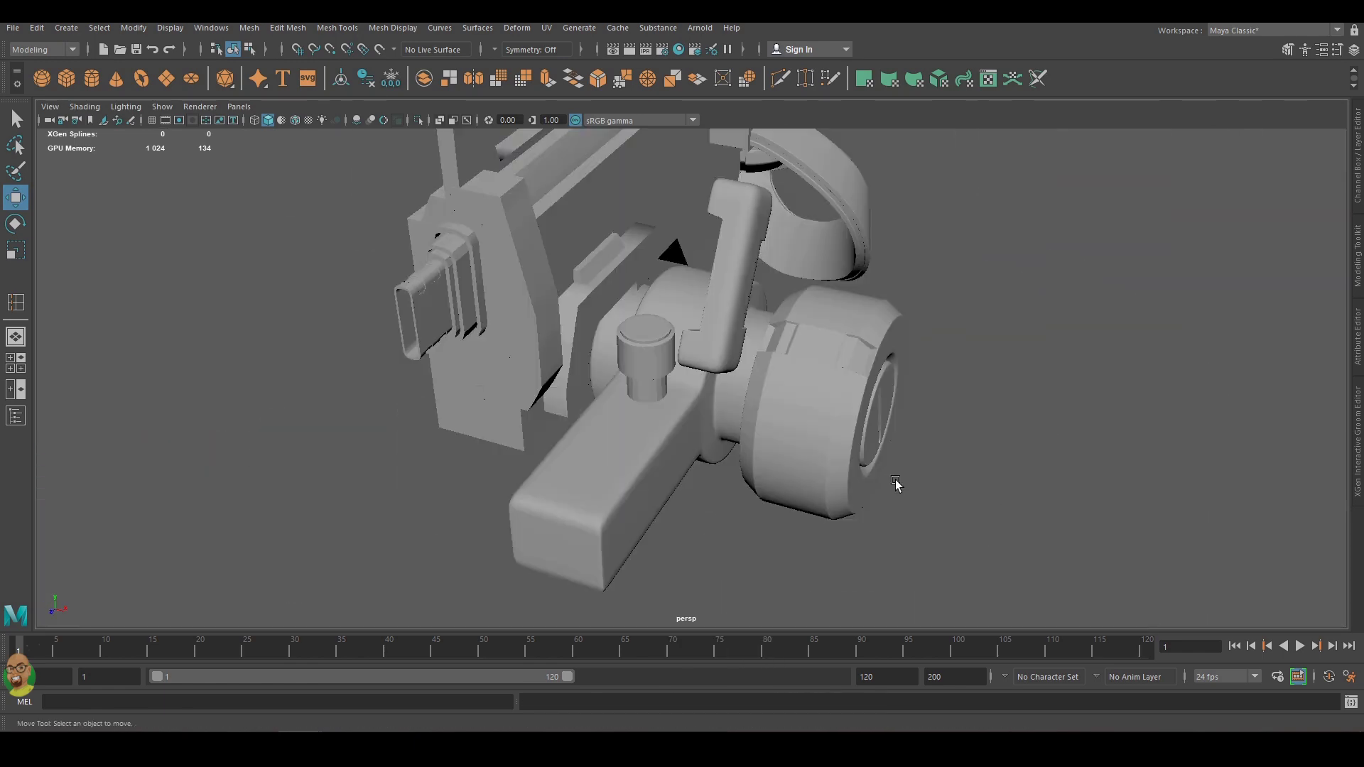
{"action": "scroll", "coordinate": [825, 449], "scroll_direction": "up", "scroll_amount": 4}
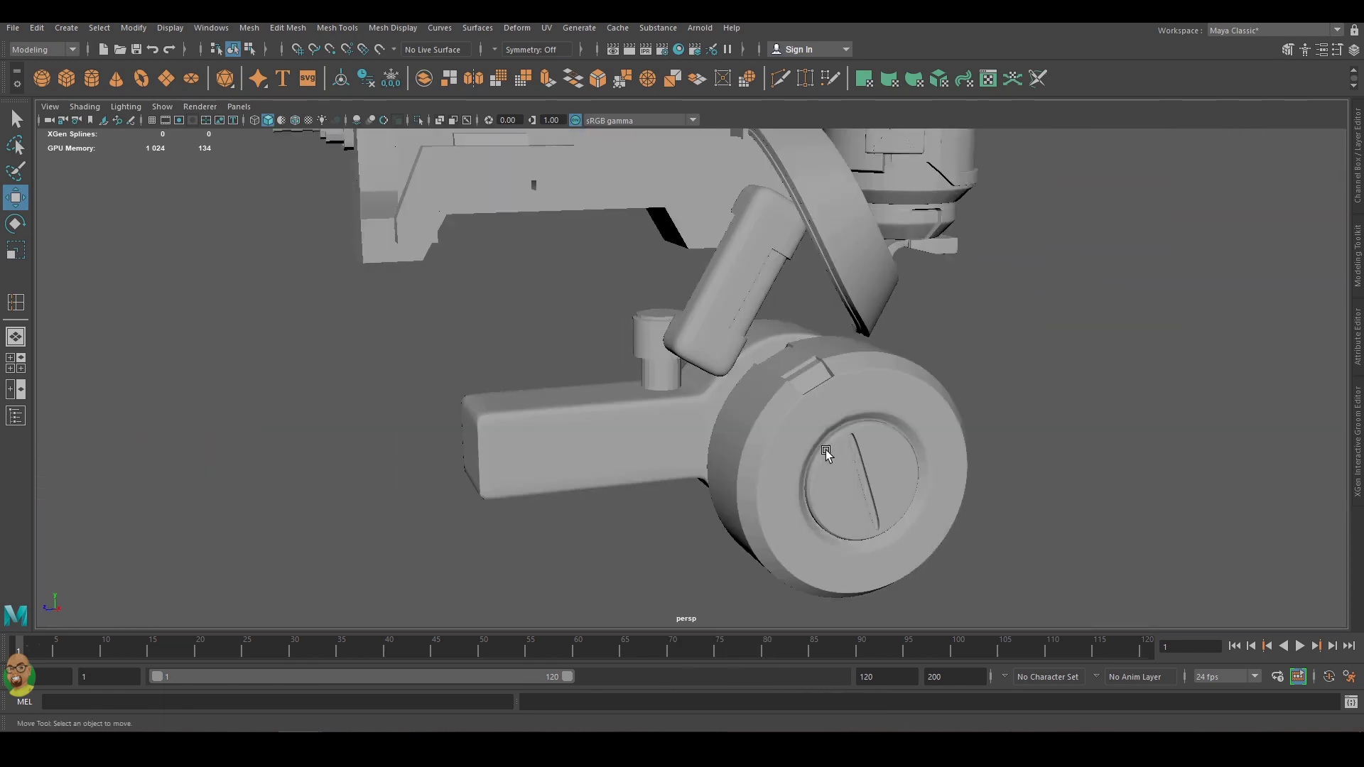
Select the box's bottom face and pull it out into a slanted segment below.
{"action": "left_click_drag", "start_coordinate": [825, 450], "coordinate": [585, 561], "text": "alt"}
{"action": "left_click", "coordinate": [694, 496]}
{"action": "left_click_drag", "start_coordinate": [694, 497], "coordinate": [615, 485], "text": "alt"}
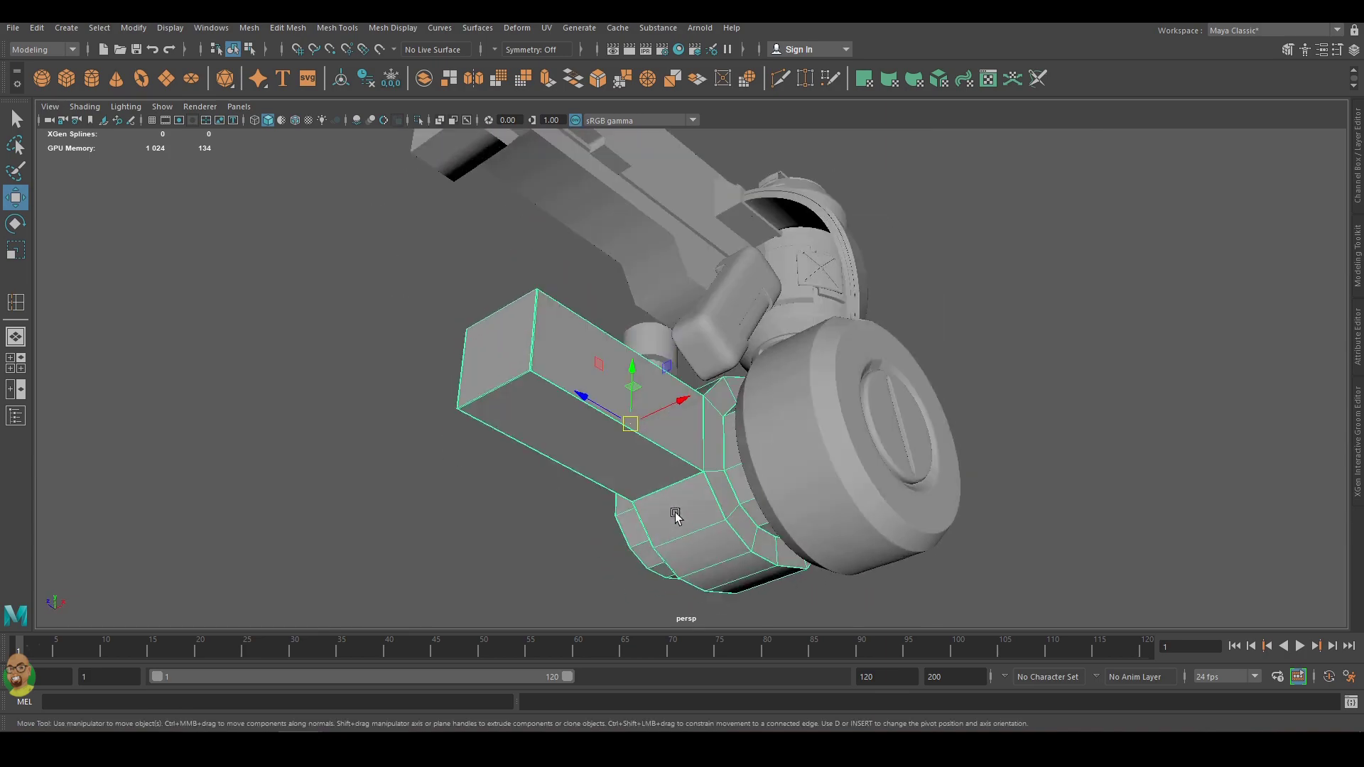
{"action": "scroll", "coordinate": [676, 512], "scroll_direction": "up", "scroll_amount": 5}
{"action": "scroll", "coordinate": [785, 429], "scroll_direction": "up", "scroll_amount": 3}
{"action": "left_click", "coordinate": [974, 376]}
{"action": "mouse_move", "coordinate": [975, 377]}
{"action": "left_mouse_down", "text": "alt"}
{"action": "mouse_move", "coordinate": [466, 341]}
{"action": "mouse_move", "coordinate": [591, 433]}
{"action": "mouse_move", "coordinate": [732, 246]}
{"action": "left_mouse_up", "text": "alt"}
{"action": "scroll", "coordinate": [732, 246], "scroll_direction": "down", "scroll_amount": 3}
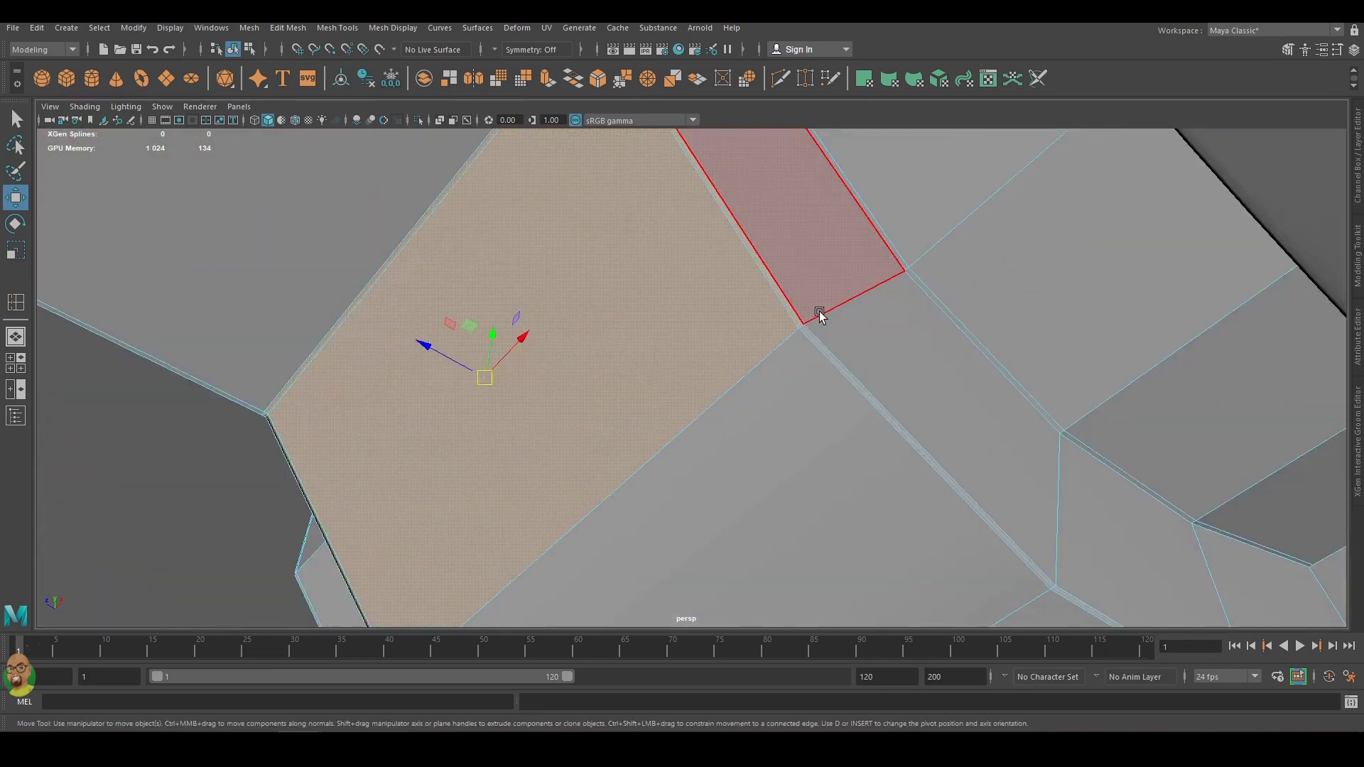
{"action": "scroll", "coordinate": [816, 311], "scroll_direction": "down", "scroll_amount": 5}
{"action": "mouse_move", "coordinate": [755, 378]}
{"action": "left_mouse_down", "text": "alt"}
{"action": "mouse_move", "coordinate": [777, 395]}
{"action": "mouse_move", "coordinate": [559, 521]}
{"action": "left_mouse_up", "text": "alt"}
{"action": "middle_click_drag", "start_coordinate": [559, 520], "coordinate": [540, 561]}
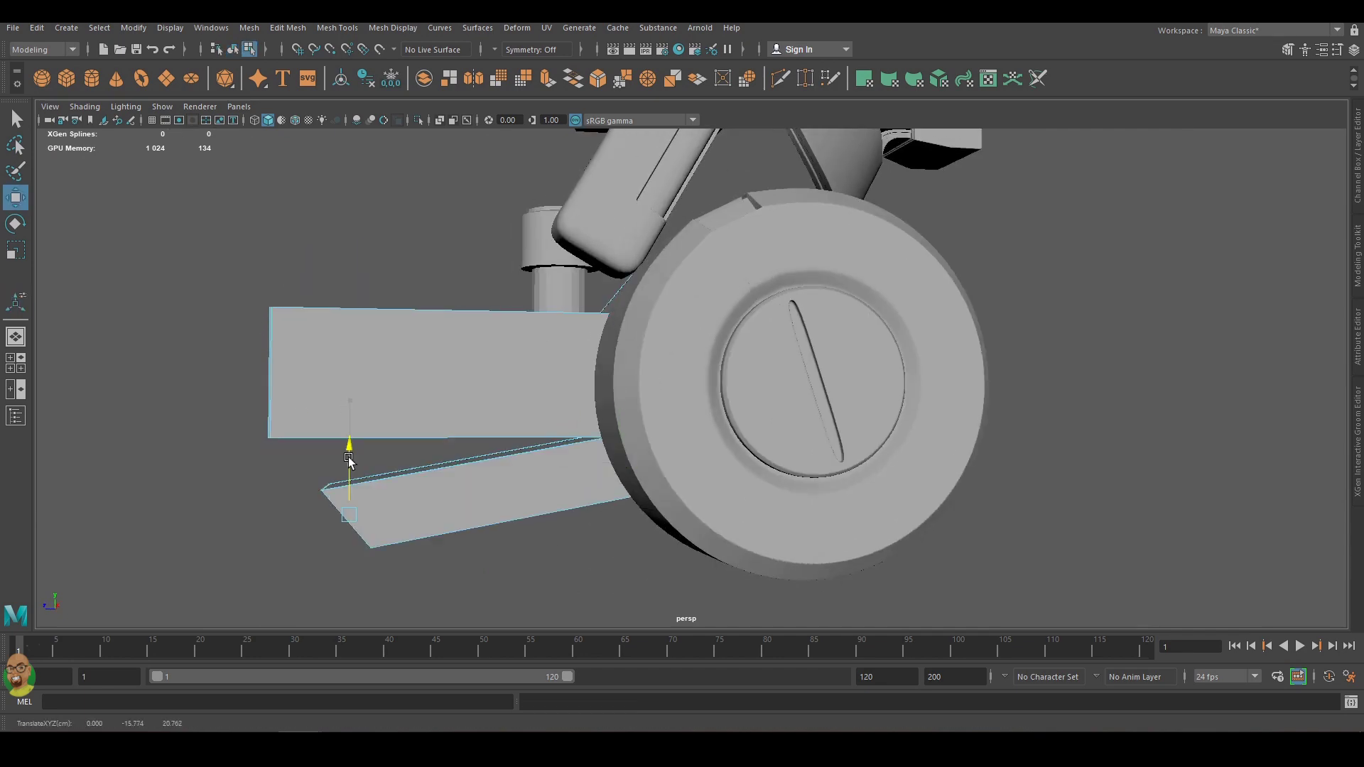
{"action": "mouse_move", "coordinate": [540, 562]}
{"action": "left_mouse_down", "text": "alt"}
{"action": "mouse_move", "coordinate": [639, 426]}
{"action": "mouse_move", "coordinate": [517, 544]}
{"action": "left_mouse_up", "text": "alt"}
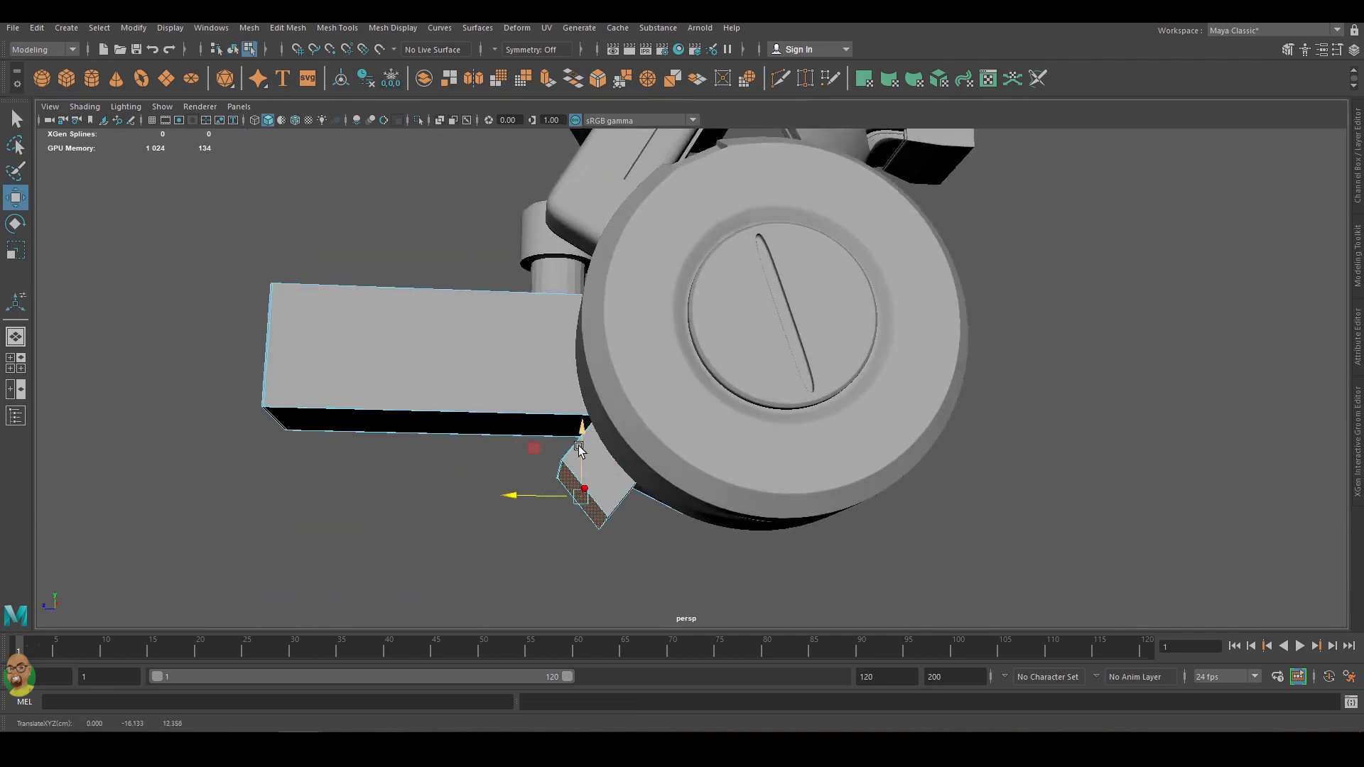
{"action": "mouse_move", "coordinate": [583, 424]}
{"action": "left_mouse_down", "text": "alt"}
{"action": "mouse_move", "coordinate": [840, 532]}
{"action": "mouse_move", "coordinate": [694, 527]}
{"action": "mouse_move", "coordinate": [524, 475]}
{"action": "left_mouse_up", "text": "alt"}
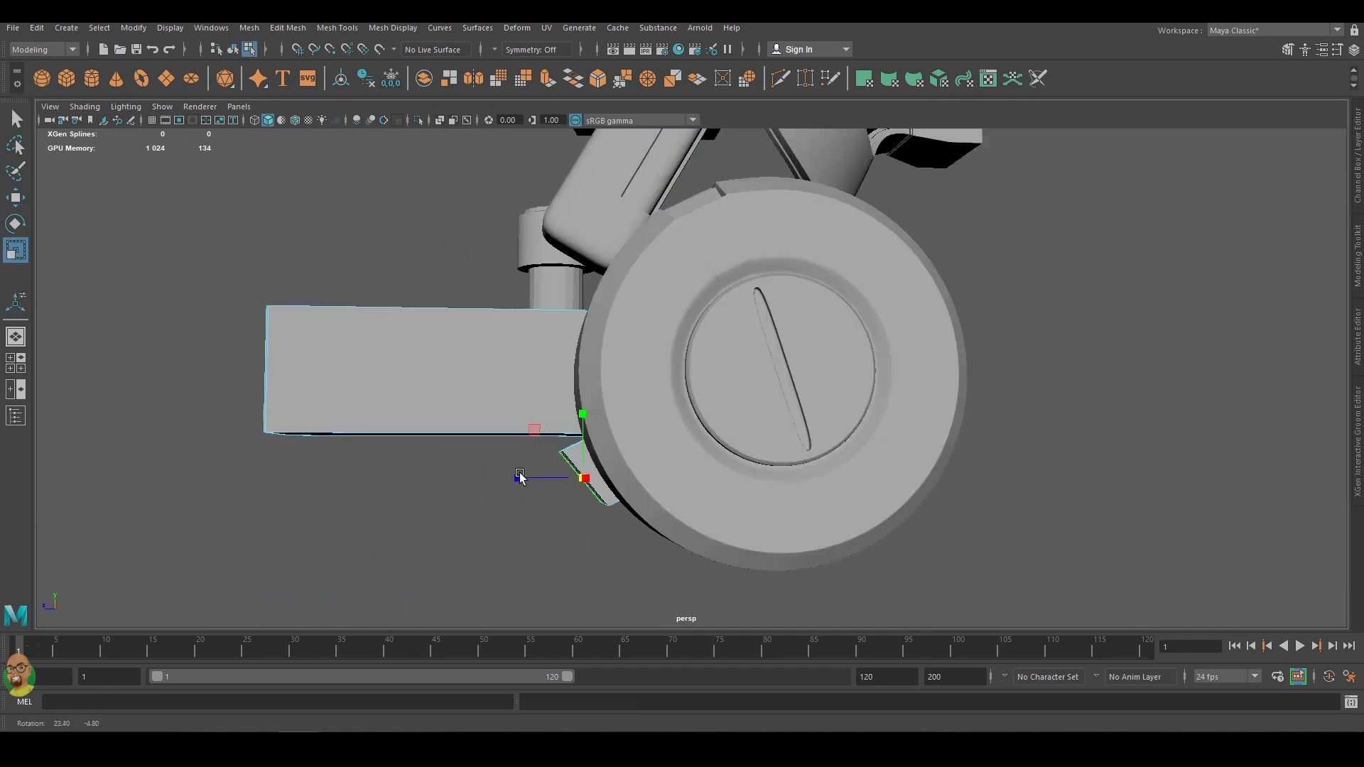
Set the Scale tool's axis orientation to follow the object's axes.
{"action": "double_click", "coordinate": [15, 250]}
{"action": "left_click", "coordinate": [300, 198]}
{"action": "left_click", "coordinate": [330, 229]}
{"action": "left_click_drag", "start_coordinate": [649, 371], "coordinate": [781, 356], "text": "alt"}
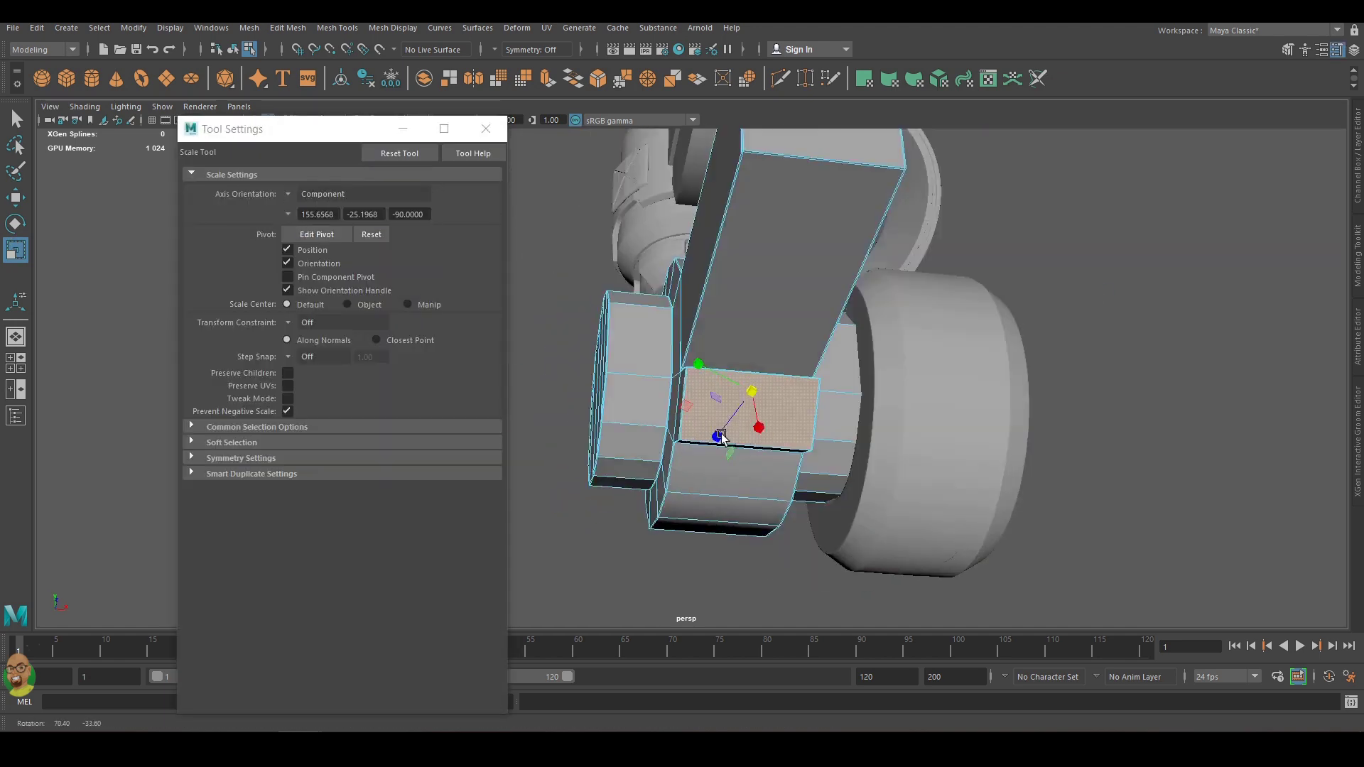
{"action": "left_click", "coordinate": [302, 195]}
{"action": "left_click", "coordinate": [293, 189]}
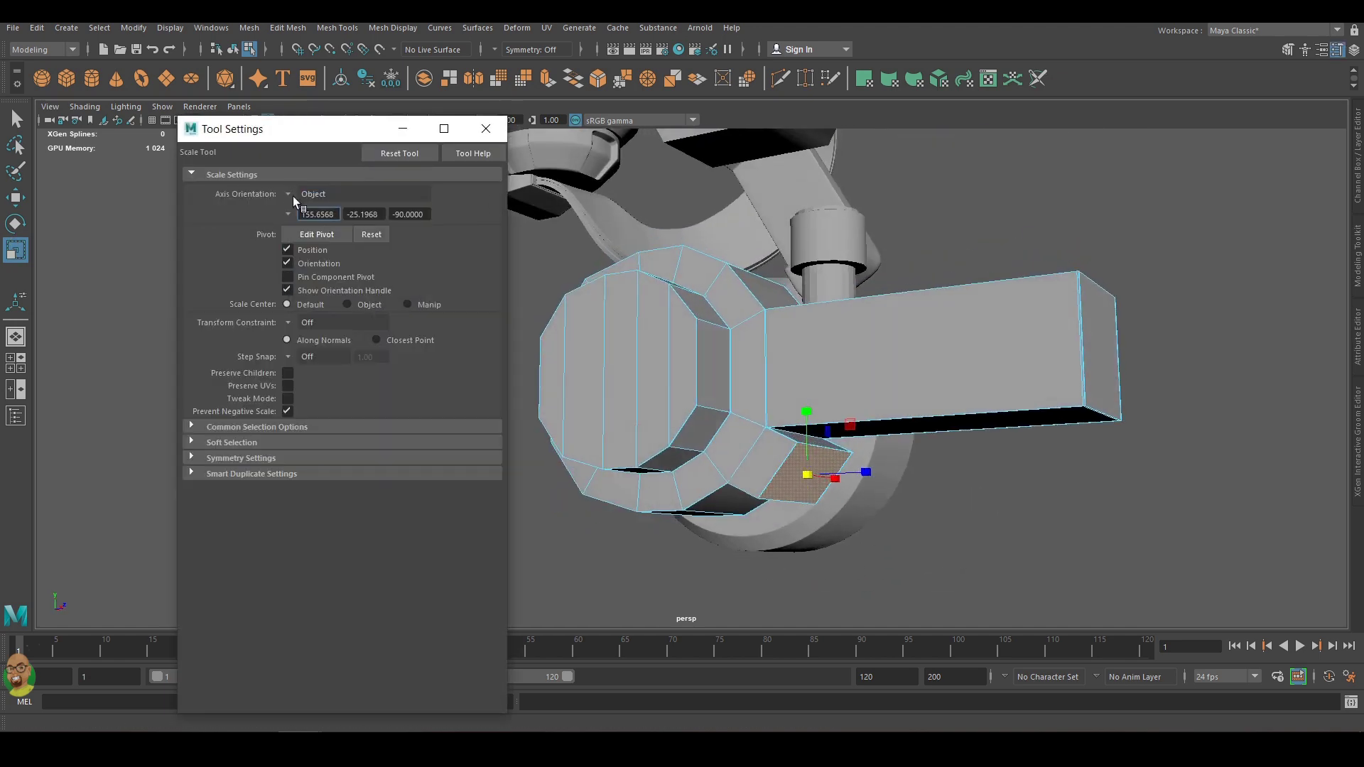
{"action": "mouse_move", "coordinate": [540, 369]}
{"action": "left_mouse_down", "text": "alt"}
{"action": "mouse_move", "coordinate": [615, 414]}
{"action": "mouse_move", "coordinate": [540, 298]}
{"action": "left_mouse_up", "text": "alt"}
{"action": "left_click", "coordinate": [486, 128]}
Extrude the bottom face again into a long bar slanting down and forward.
{"action": "key", "text": "w"}
{"action": "right_click_drag", "start_coordinate": [724, 447], "coordinate": [694, 462], "text": "alt"}
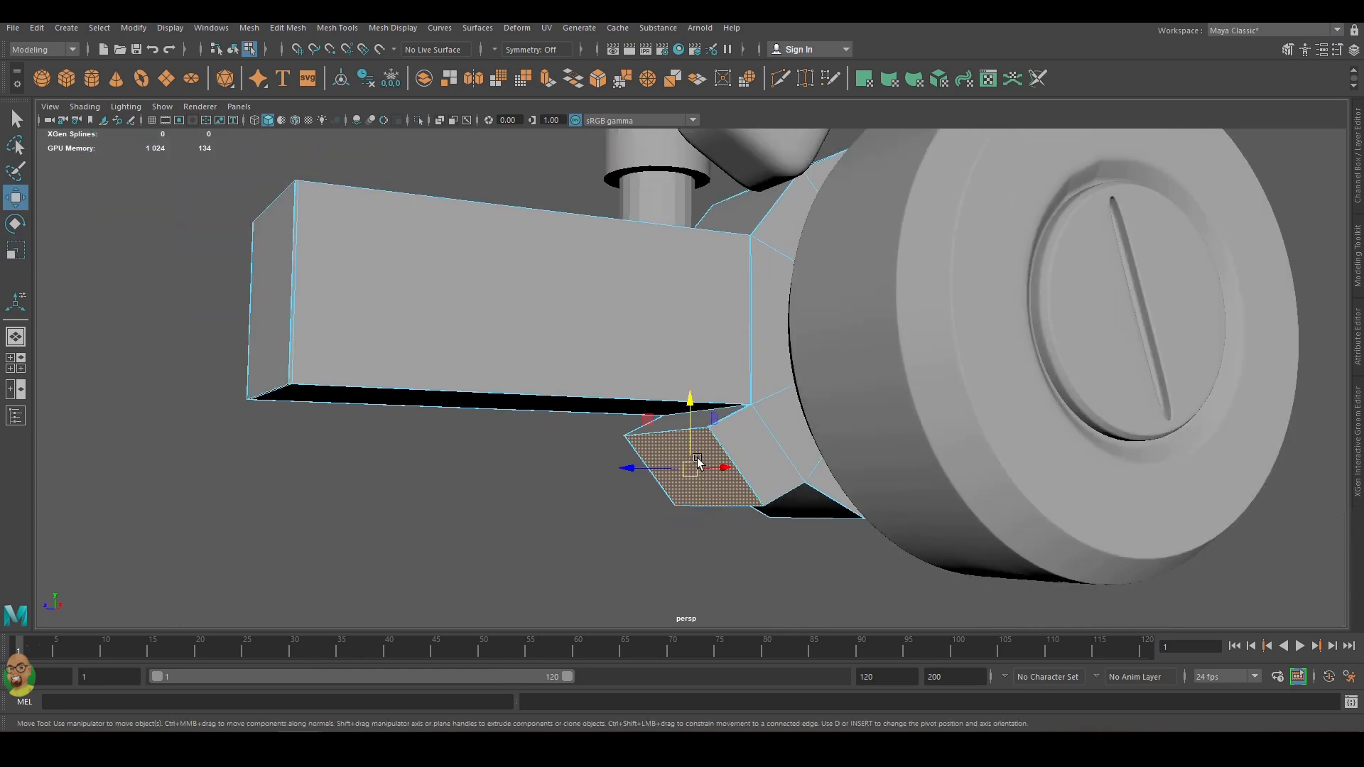
{"action": "scroll", "coordinate": [314, 490], "scroll_direction": "up", "scroll_amount": 3}
{"action": "left_click_drag", "start_coordinate": [313, 490], "coordinate": [365, 487]}
{"action": "scroll", "coordinate": [365, 487], "scroll_direction": "up", "scroll_amount": 3}
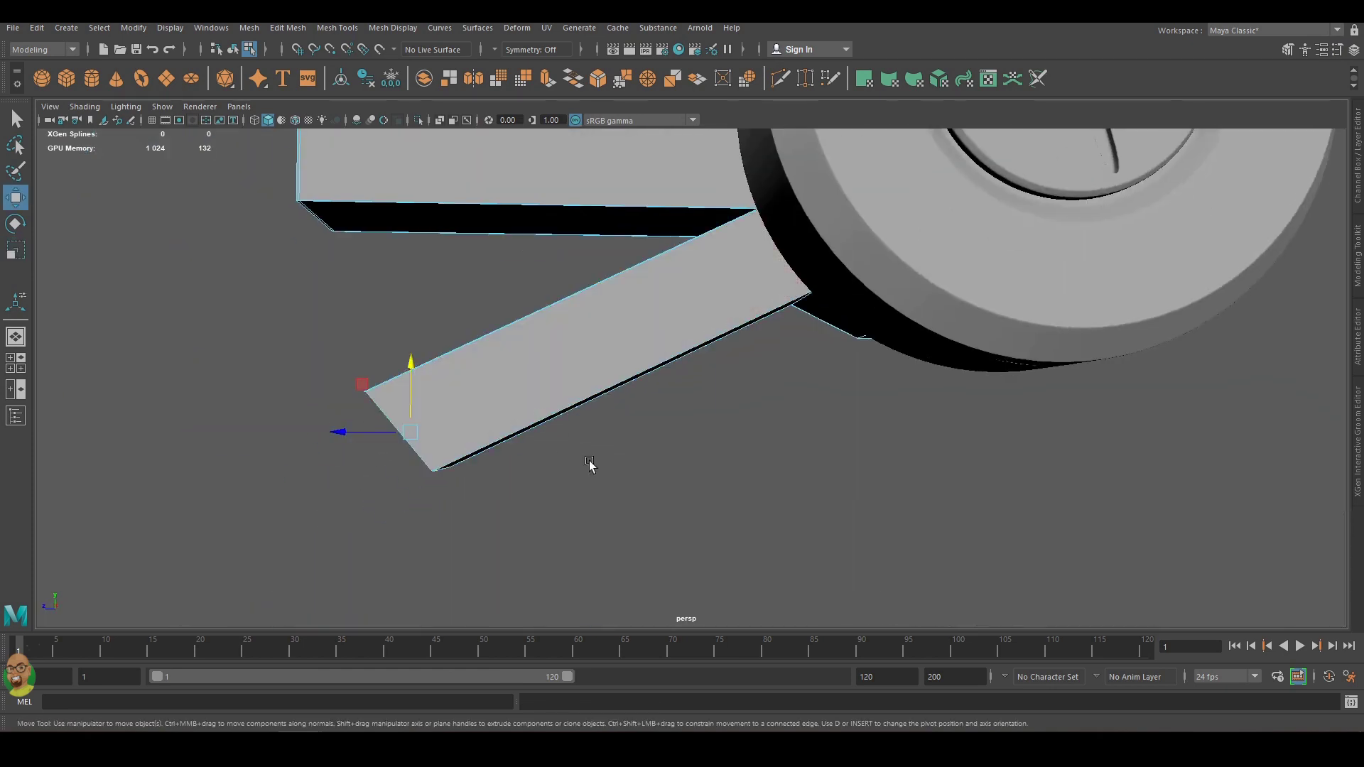
{"action": "scroll", "coordinate": [950, 395], "scroll_direction": "down", "scroll_amount": 5}
{"action": "scroll", "coordinate": [963, 430], "scroll_direction": "down", "scroll_amount": 3}
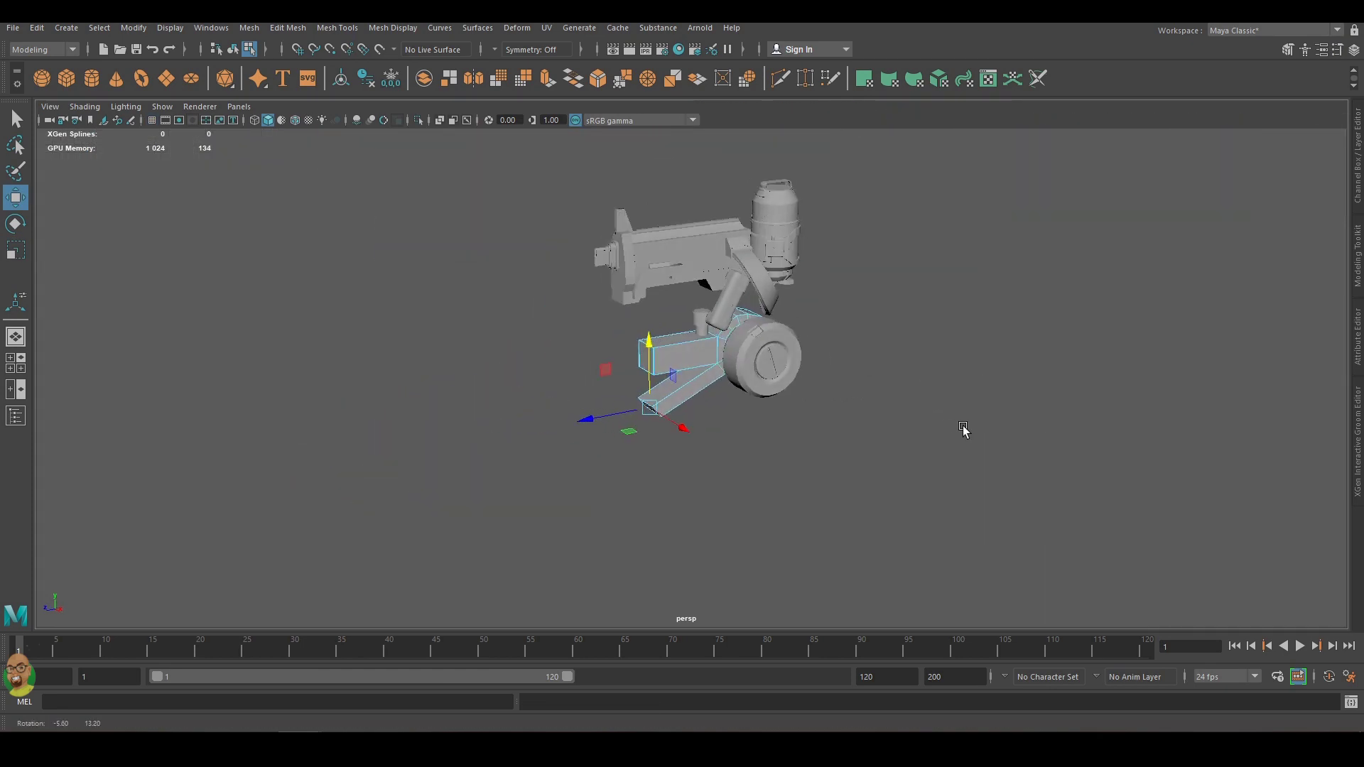
{"action": "mouse_move", "coordinate": [963, 429]}
{"action": "left_mouse_down", "text": "alt"}
{"action": "mouse_move", "coordinate": [894, 444]}
{"action": "mouse_move", "coordinate": [808, 323]}
{"action": "left_mouse_up", "text": "alt"}
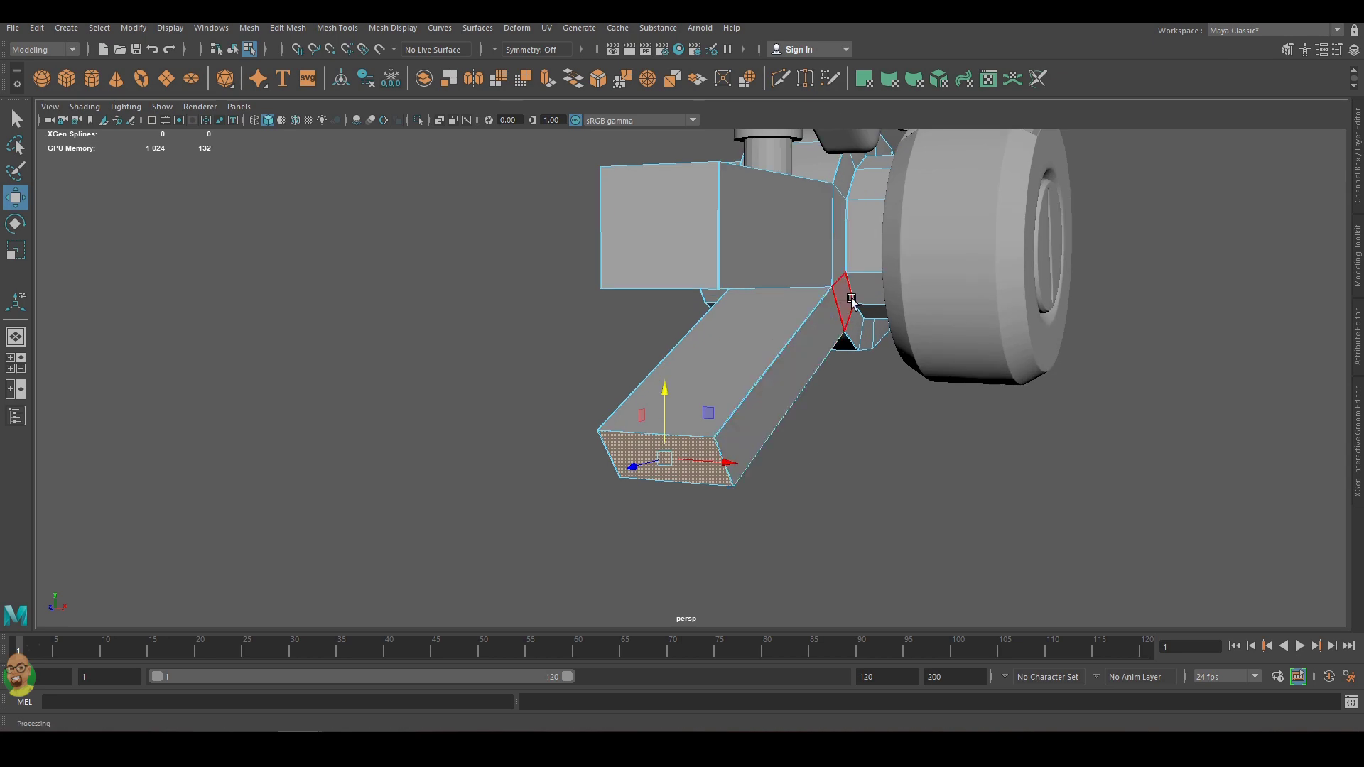
{"action": "scroll", "coordinate": [880, 304], "scroll_direction": "up", "scroll_amount": 2}
{"action": "scroll", "coordinate": [652, 397], "scroll_direction": "up", "scroll_amount": 3}
Add edge loops and a Multi-Cut edge on the arm, then bend its tip up-left.
{"action": "right_click", "coordinate": [520, 371]}
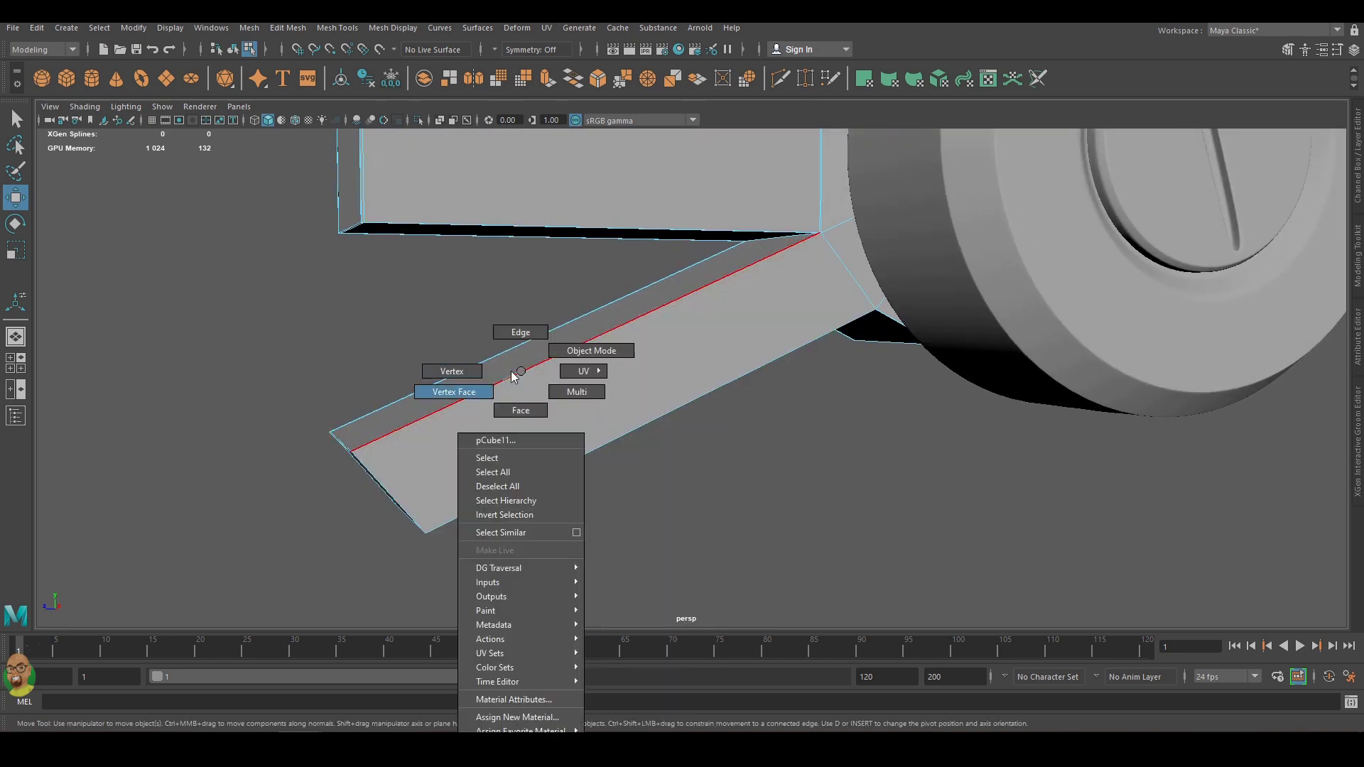
{"action": "right_click_drag", "start_coordinate": [514, 377], "coordinate": [483, 393], "text": "shift"}
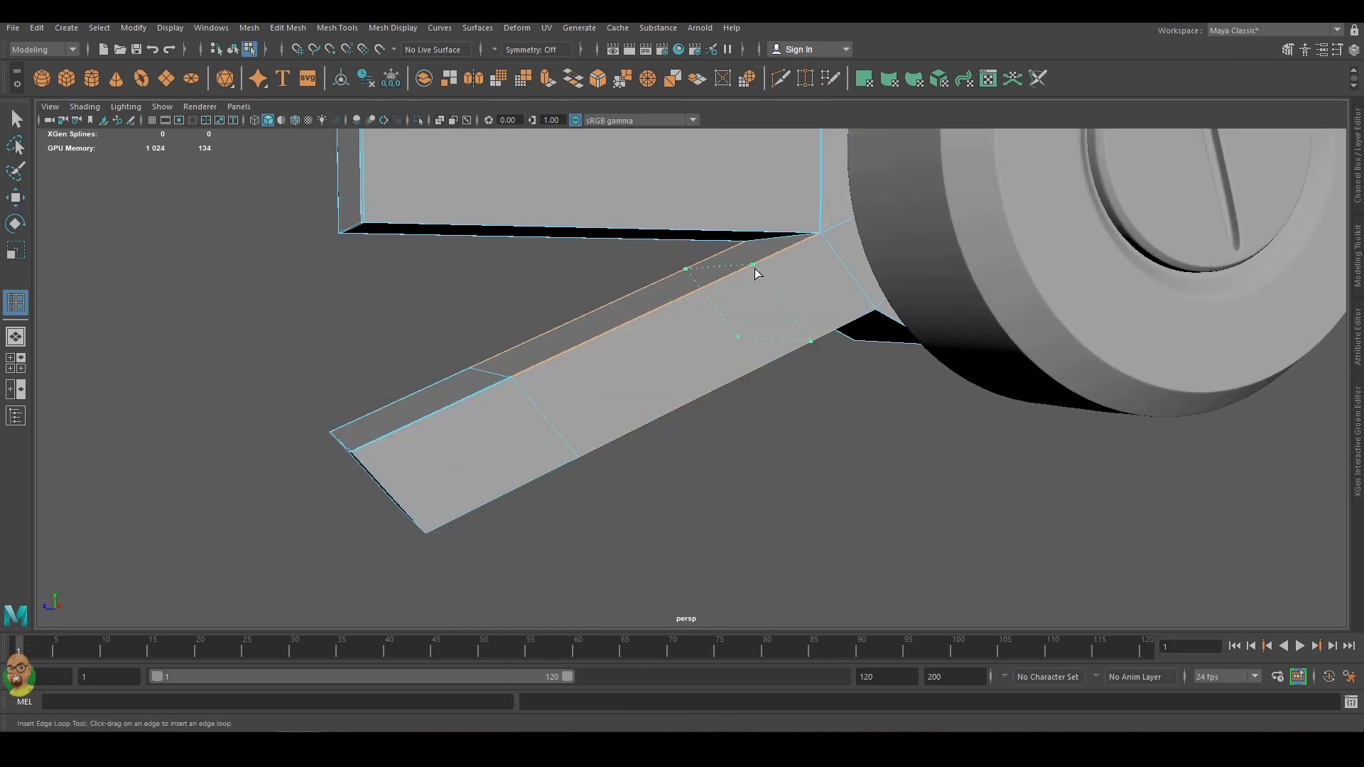
{"action": "key", "text": "4"}
{"action": "key", "text": "w"}
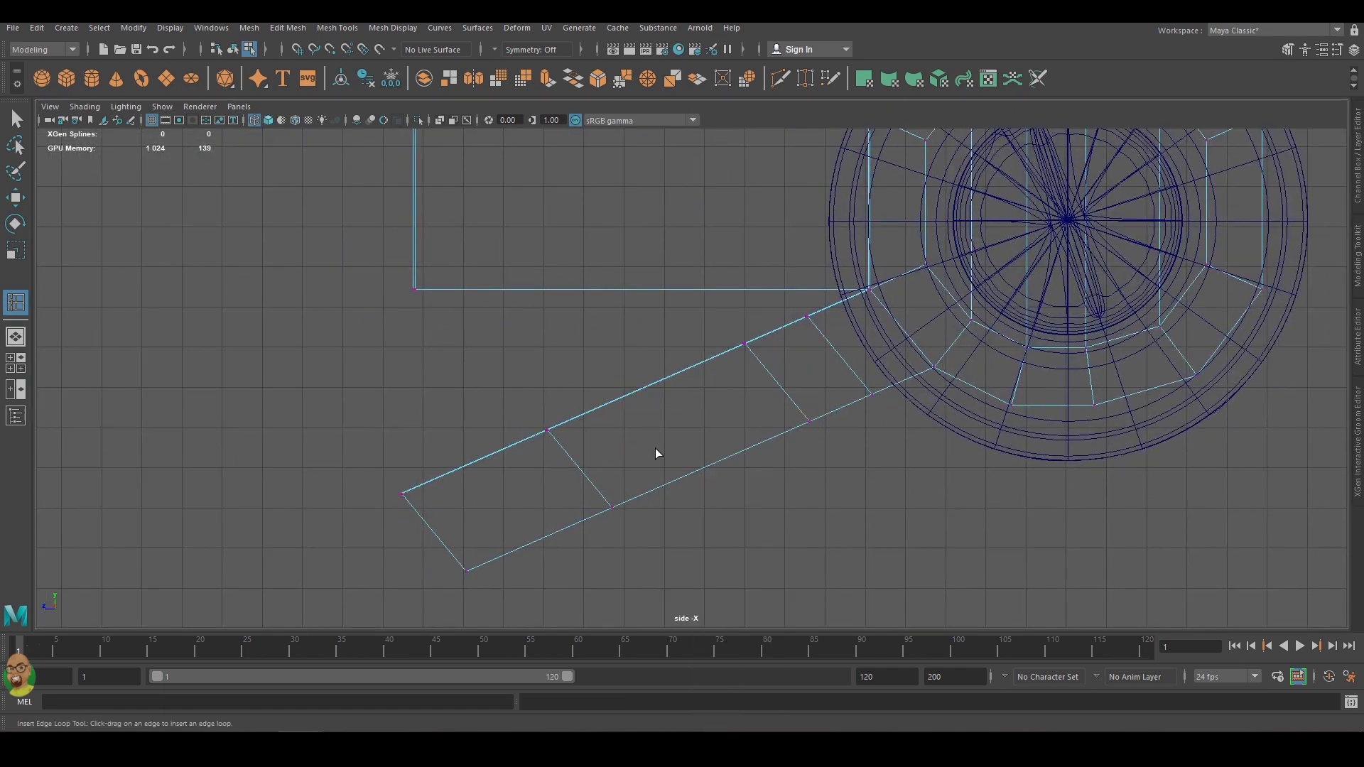
{"action": "right_click_drag", "start_coordinate": [624, 396], "coordinate": [578, 408], "text": "shift"}
{"action": "left_click", "coordinate": [512, 363]}
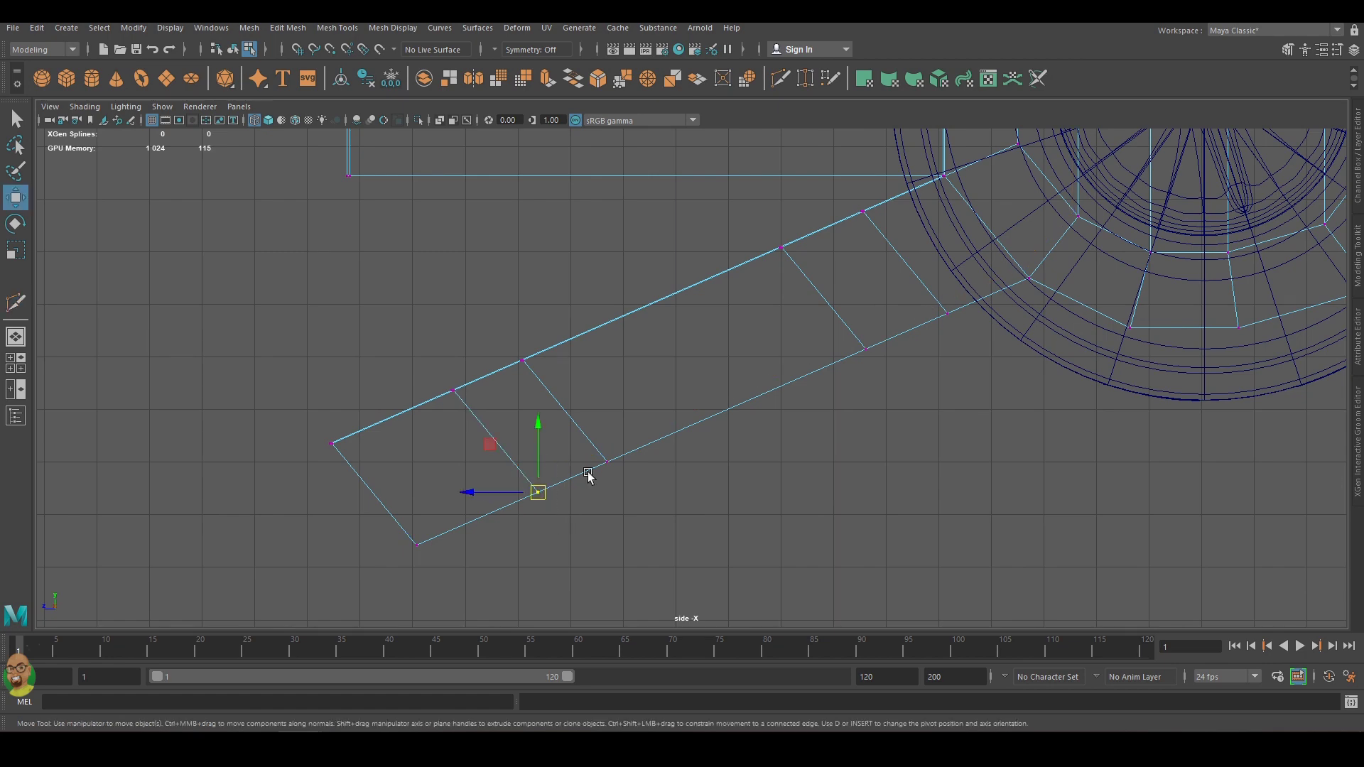
{"action": "left_click_drag", "start_coordinate": [736, 405], "coordinate": [701, 369]}
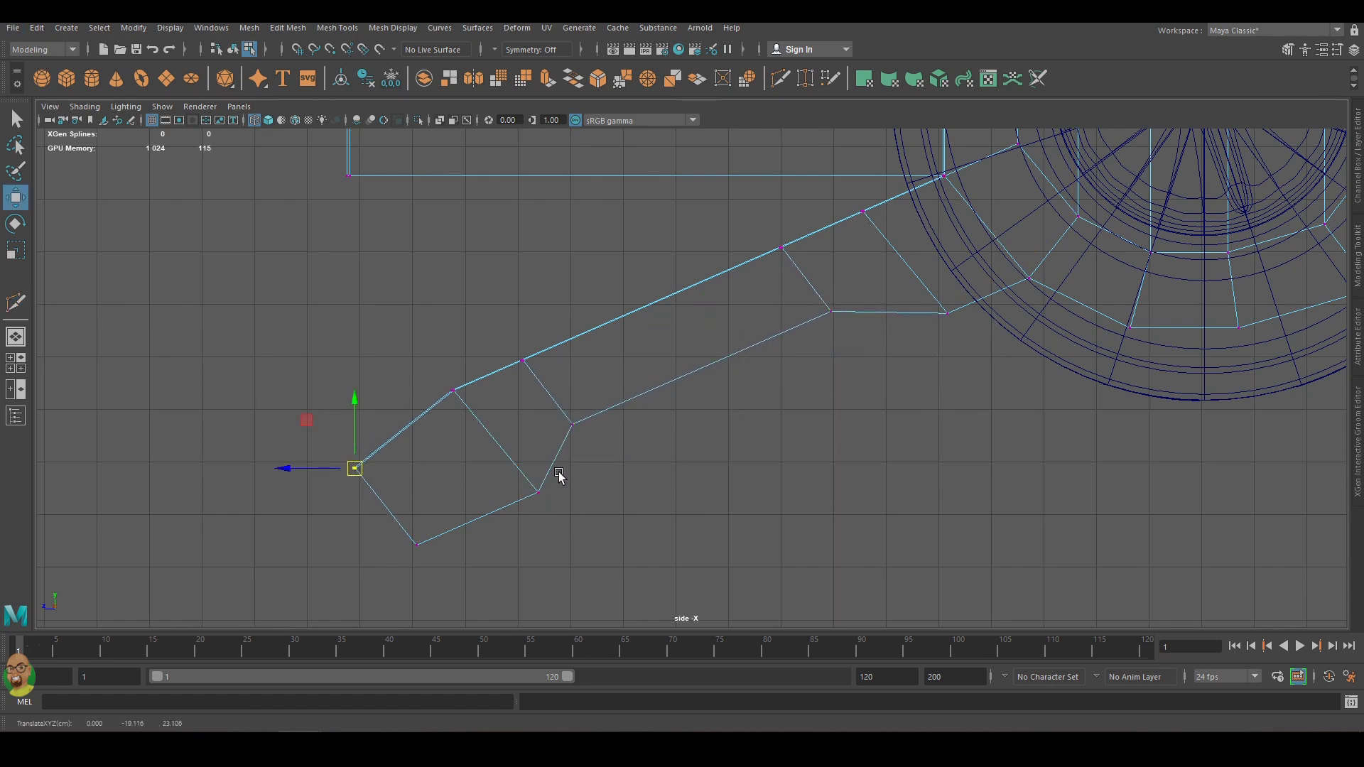
Select a ring of faces on the arm and set Symmetry to Object X.
{"action": "scroll", "coordinate": [639, 447], "scroll_direction": "down", "scroll_amount": 2}
{"action": "left_click_drag", "start_coordinate": [871, 393], "coordinate": [844, 308], "text": "alt"}
{"action": "key", "text": "space"}
{"action": "mouse_move", "coordinate": [1103, 269]}
{"action": "left_mouse_down", "text": "alt"}
{"action": "mouse_move", "coordinate": [1250, 246]}
{"action": "mouse_move", "coordinate": [1132, 207]}
{"action": "mouse_move", "coordinate": [1071, 277]}
{"action": "mouse_move", "coordinate": [967, 263]}
{"action": "mouse_move", "coordinate": [1151, 262]}
{"action": "mouse_move", "coordinate": [1057, 284]}
{"action": "left_mouse_up", "text": "alt"}
{"action": "double_click", "coordinate": [1133, 207]}
{"action": "left_click", "coordinate": [536, 49]}
{"action": "mouse_move", "coordinate": [1057, 283]}
{"action": "right_mouse_down", "text": "alt"}
{"action": "mouse_move", "coordinate": [945, 269]}
{"action": "mouse_move", "coordinate": [1030, 298]}
{"action": "right_mouse_up", "text": "alt"}
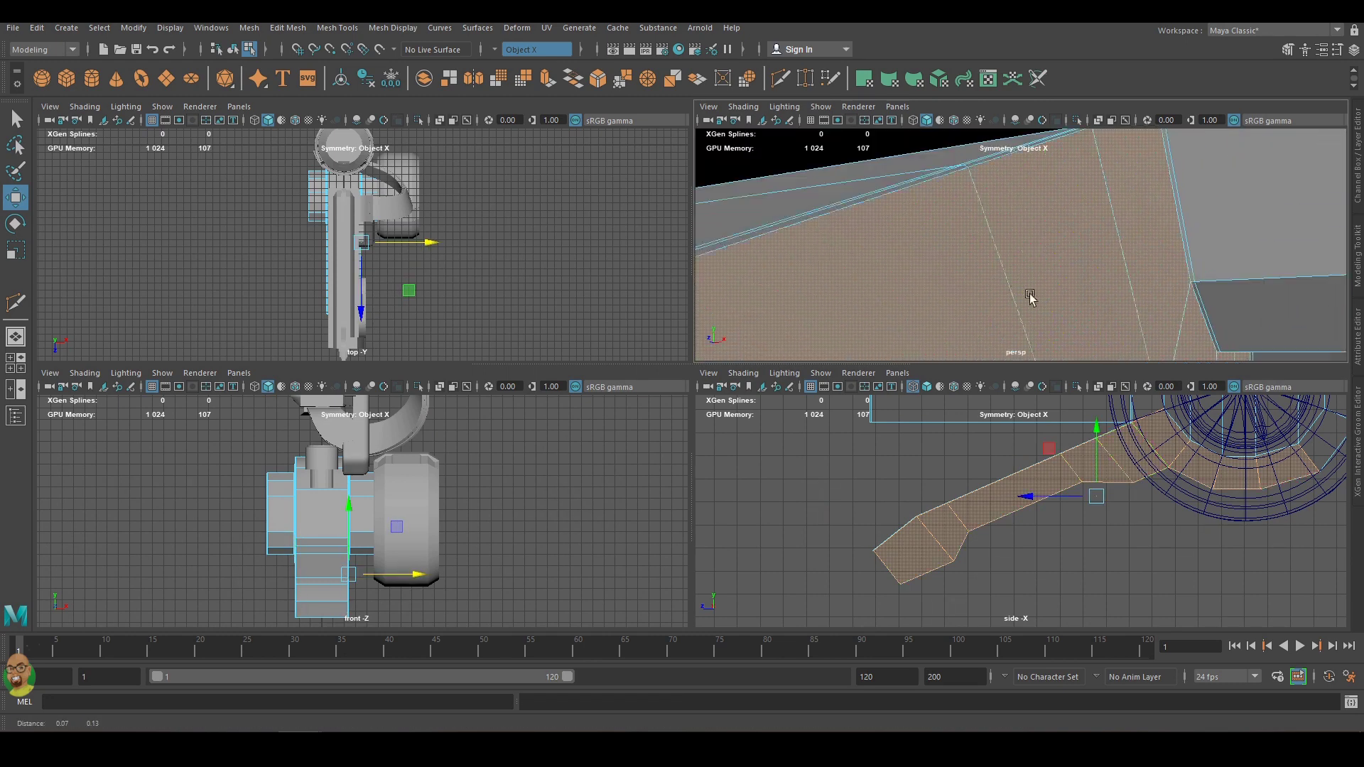
Frame the arm, switch it to vertex editing, and select vertices on its lower section.
{"action": "mouse_move", "coordinate": [1030, 299]}
{"action": "left_mouse_down", "text": "alt"}
{"action": "mouse_move", "coordinate": [949, 214]}
{"action": "mouse_move", "coordinate": [1156, 242]}
{"action": "mouse_move", "coordinate": [1123, 245]}
{"action": "left_mouse_up", "text": "alt"}
{"action": "key", "text": "f"}
{"action": "right_click_drag", "start_coordinate": [1004, 449], "coordinate": [1005, 421]}
{"action": "left_click", "coordinate": [1100, 304]}
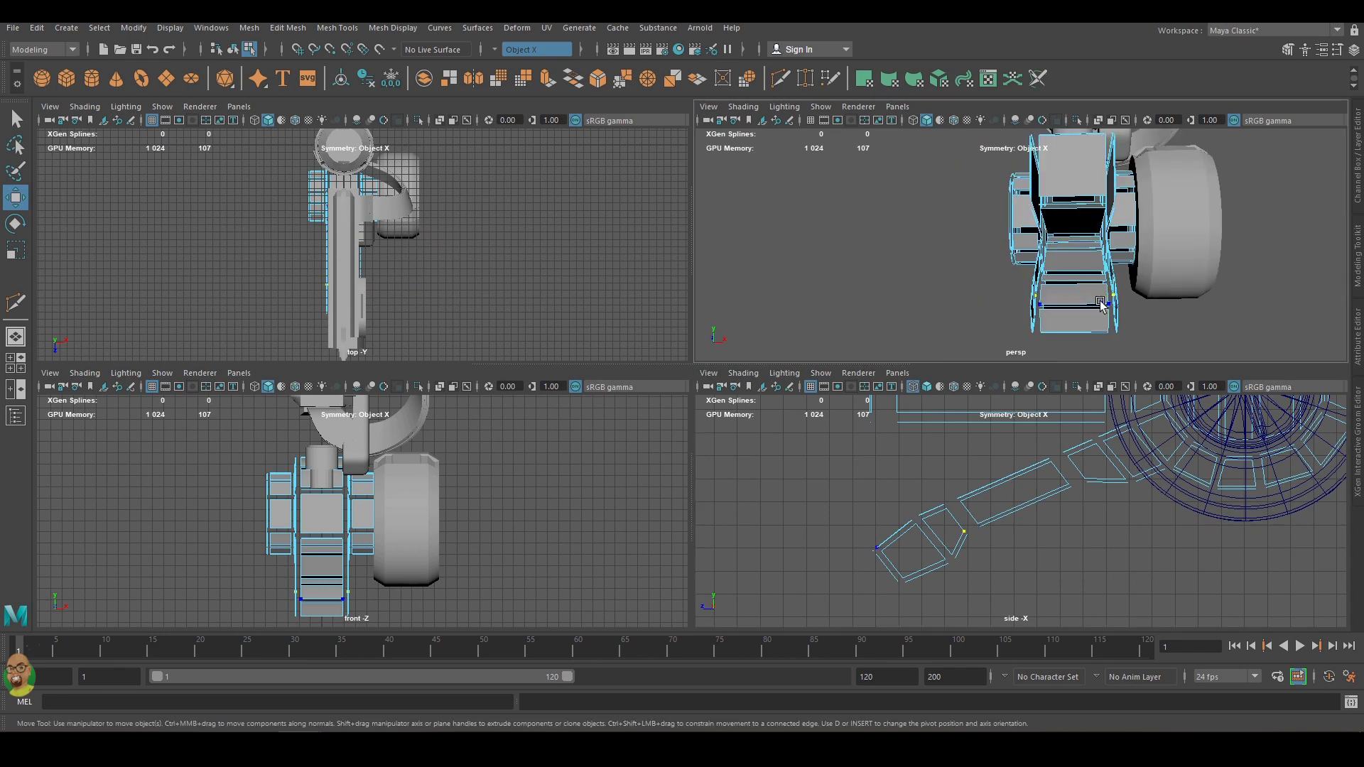
{"action": "right_click_drag", "start_coordinate": [1100, 304], "coordinate": [980, 296], "text": "alt"}
{"action": "key", "text": "F8"}
{"action": "mouse_move", "coordinate": [980, 296]}
{"action": "left_mouse_down", "text": "alt"}
{"action": "mouse_move", "coordinate": [928, 253]}
{"action": "mouse_move", "coordinate": [1098, 359]}
{"action": "mouse_move", "coordinate": [1050, 380]}
{"action": "left_mouse_up", "text": "alt"}
{"action": "key", "text": "space"}
{"action": "right_click_drag", "start_coordinate": [1050, 381], "coordinate": [959, 356]}
{"action": "key", "text": "space"}
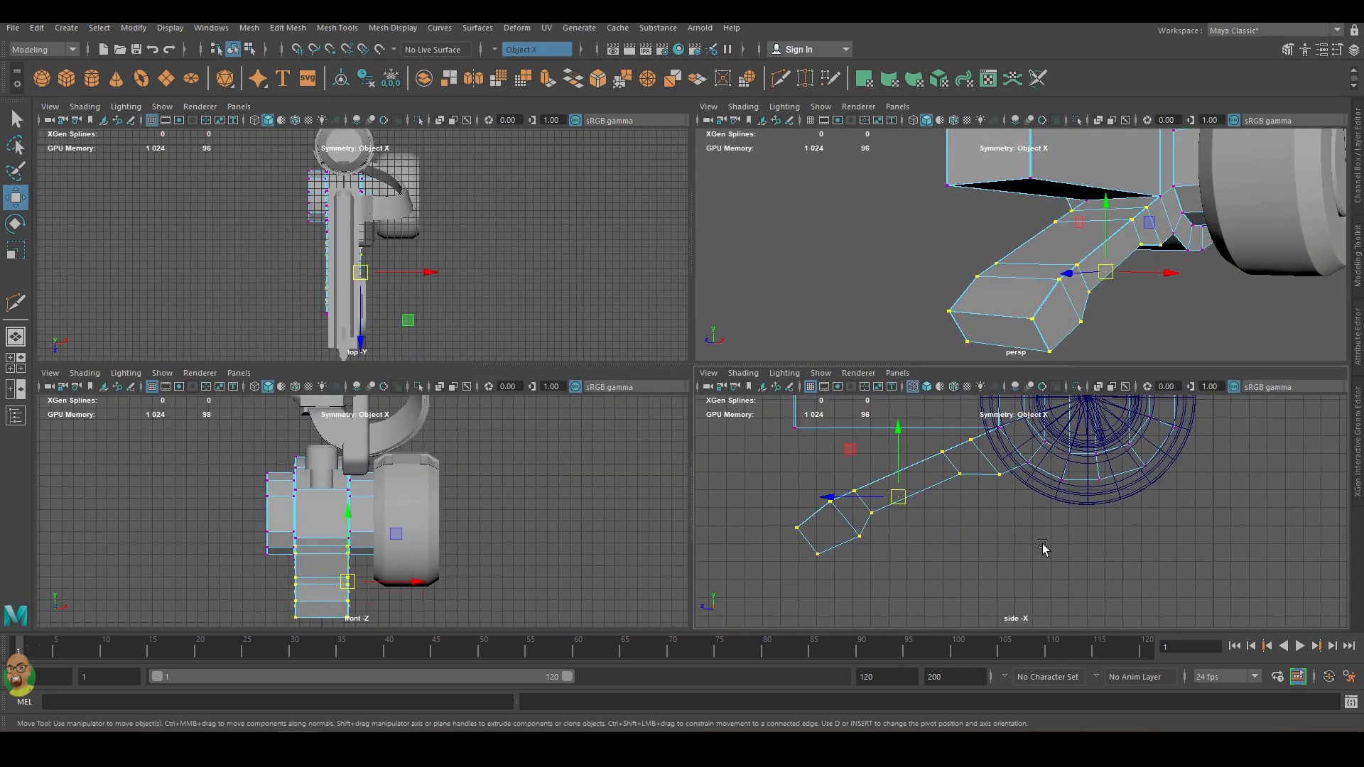
Scale the arm vertices, then reselect the lower arm vertices in the side view.
{"action": "scroll", "coordinate": [1042, 547], "scroll_direction": "up", "scroll_amount": 3}
{"action": "left_click_drag", "start_coordinate": [1042, 547], "coordinate": [982, 437], "text": "alt"}
{"action": "key", "text": "space"}
{"action": "key", "text": "r"}
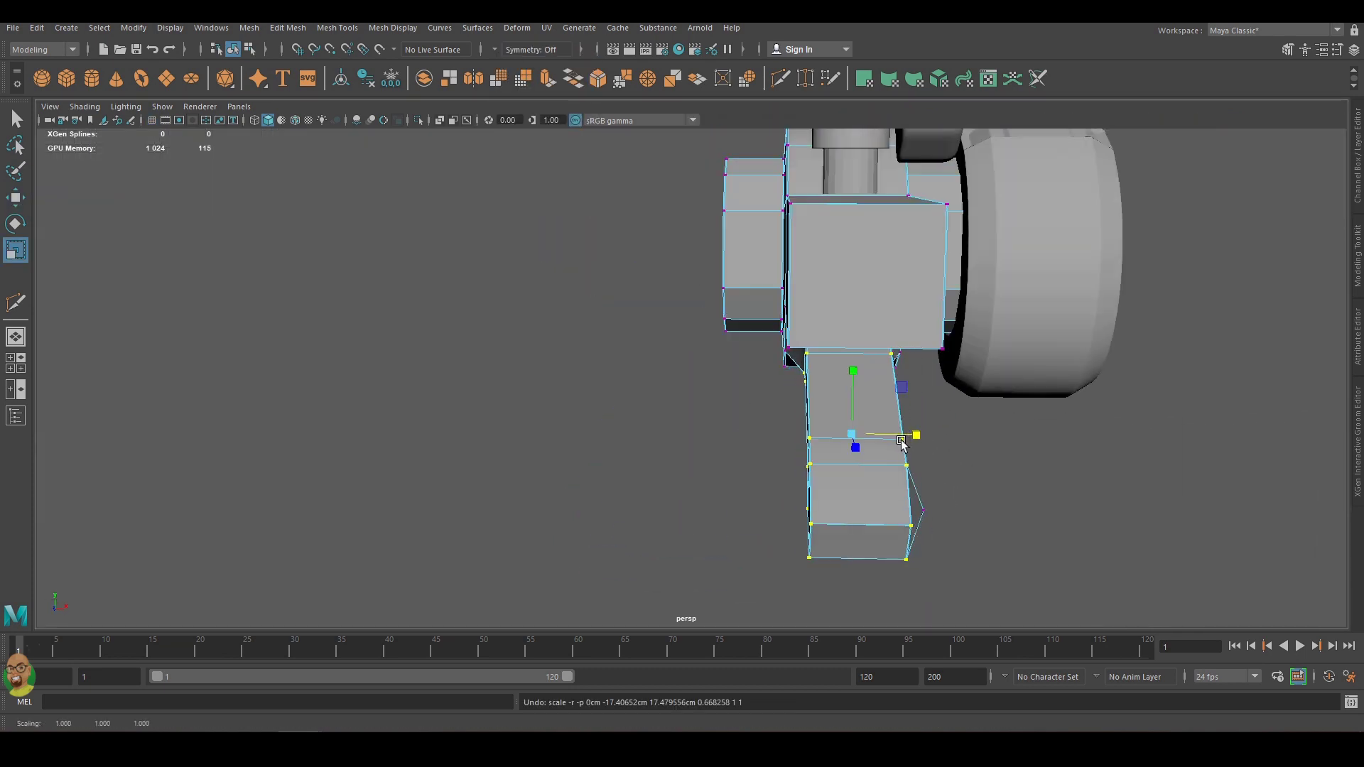
{"action": "left_click_drag", "start_coordinate": [1054, 503], "coordinate": [907, 512], "text": "alt"}
{"action": "key", "text": "space"}
{"action": "left_click", "coordinate": [765, 513]}
{"action": "left_click_drag", "start_coordinate": [773, 497], "coordinate": [773, 497]}
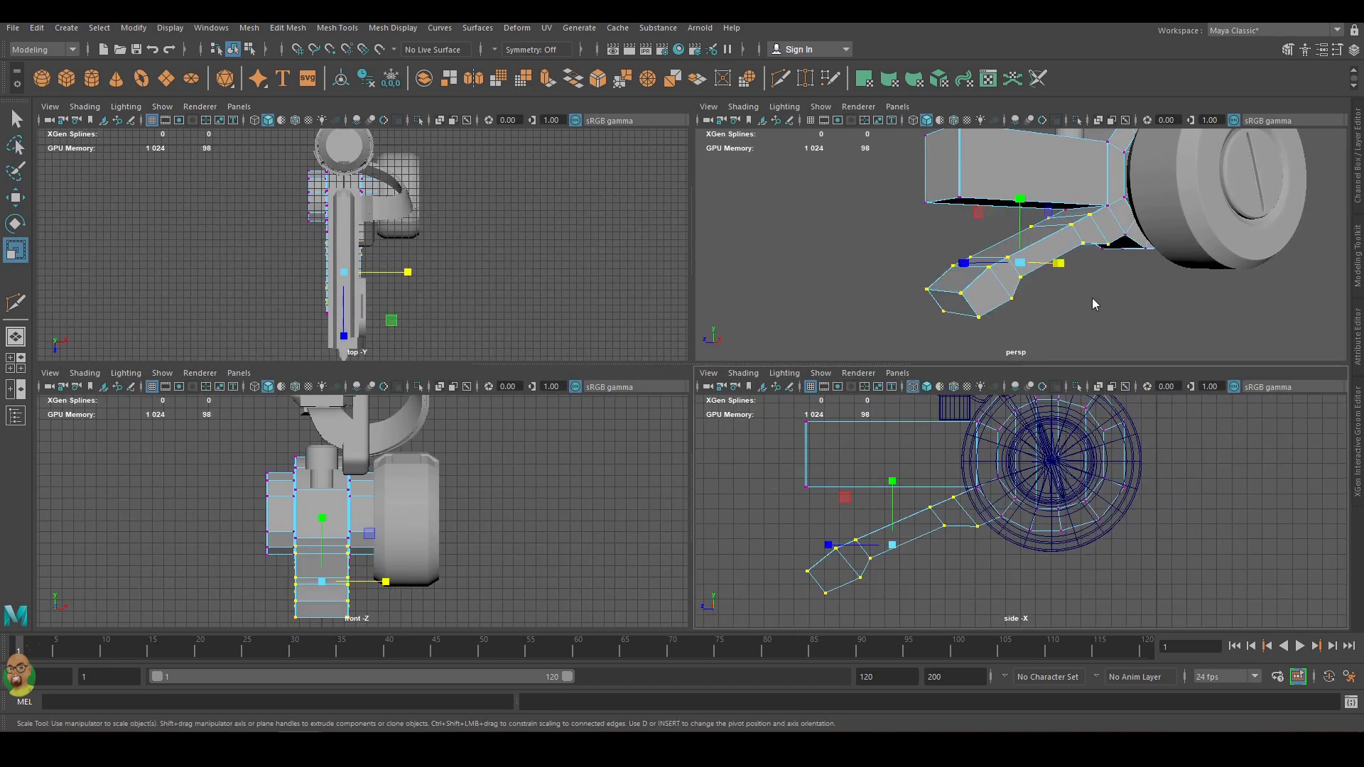
Frame the lower arm section and set Symmetry to Object X.
{"action": "key", "text": "space"}
{"action": "left_click_drag", "start_coordinate": [883, 447], "coordinate": [1090, 448], "text": "alt"}
{"action": "key", "text": "space"}
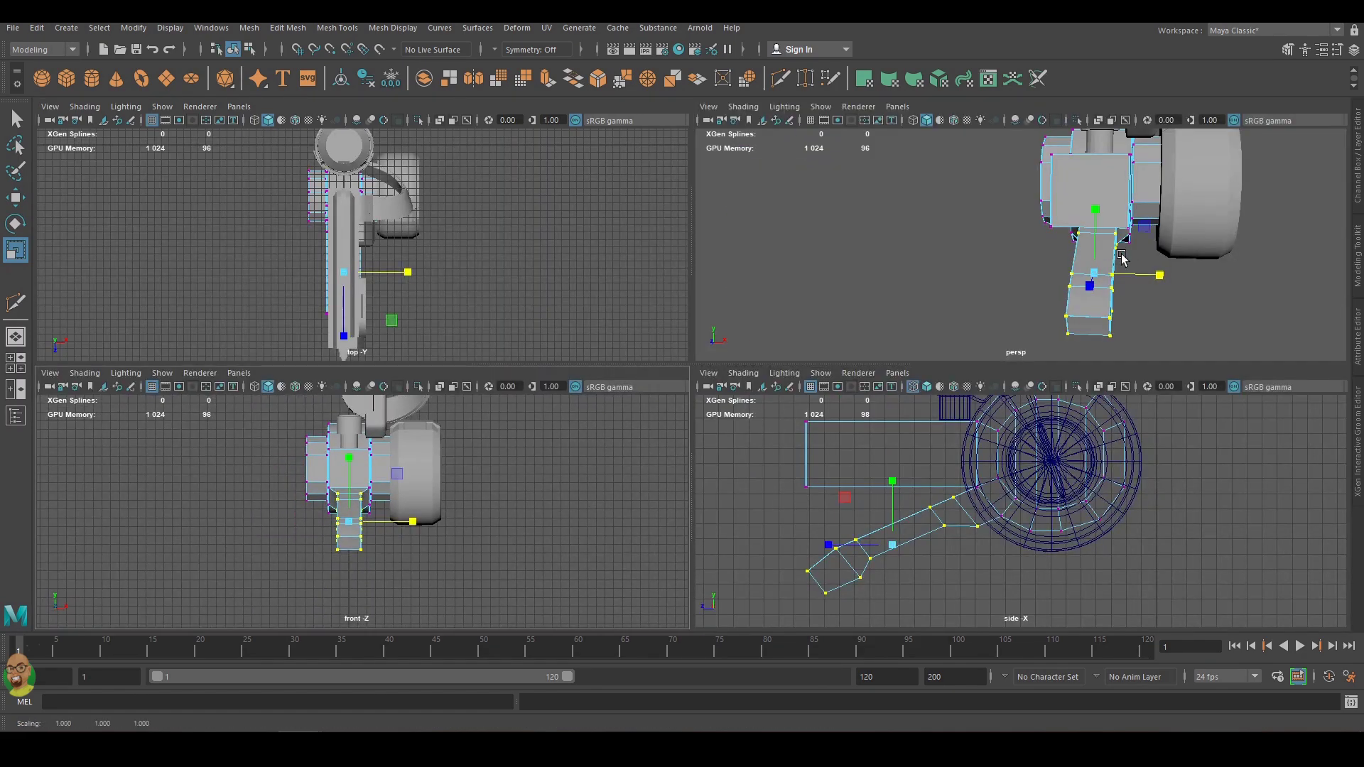
{"action": "key", "text": "space"}
{"action": "key", "text": "f"}
{"action": "left_click", "coordinate": [533, 49]}
{"action": "left_click", "coordinate": [526, 117]}
{"action": "mouse_move", "coordinate": [1066, 455]}
{"action": "left_mouse_down", "text": "alt"}
{"action": "mouse_move", "coordinate": [1002, 459]}
{"action": "mouse_move", "coordinate": [927, 434]}
{"action": "left_mouse_up", "text": "alt"}
Mirror the wheel to the gun's other side with Cut Geometry off and offset about 1.07.
{"action": "mouse_move", "coordinate": [904, 371]}
{"action": "left_mouse_down", "text": "alt"}
{"action": "mouse_move", "coordinate": [1151, 463]}
{"action": "mouse_move", "coordinate": [989, 390]}
{"action": "left_mouse_up", "text": "alt"}
{"action": "left_click", "coordinate": [475, 80]}
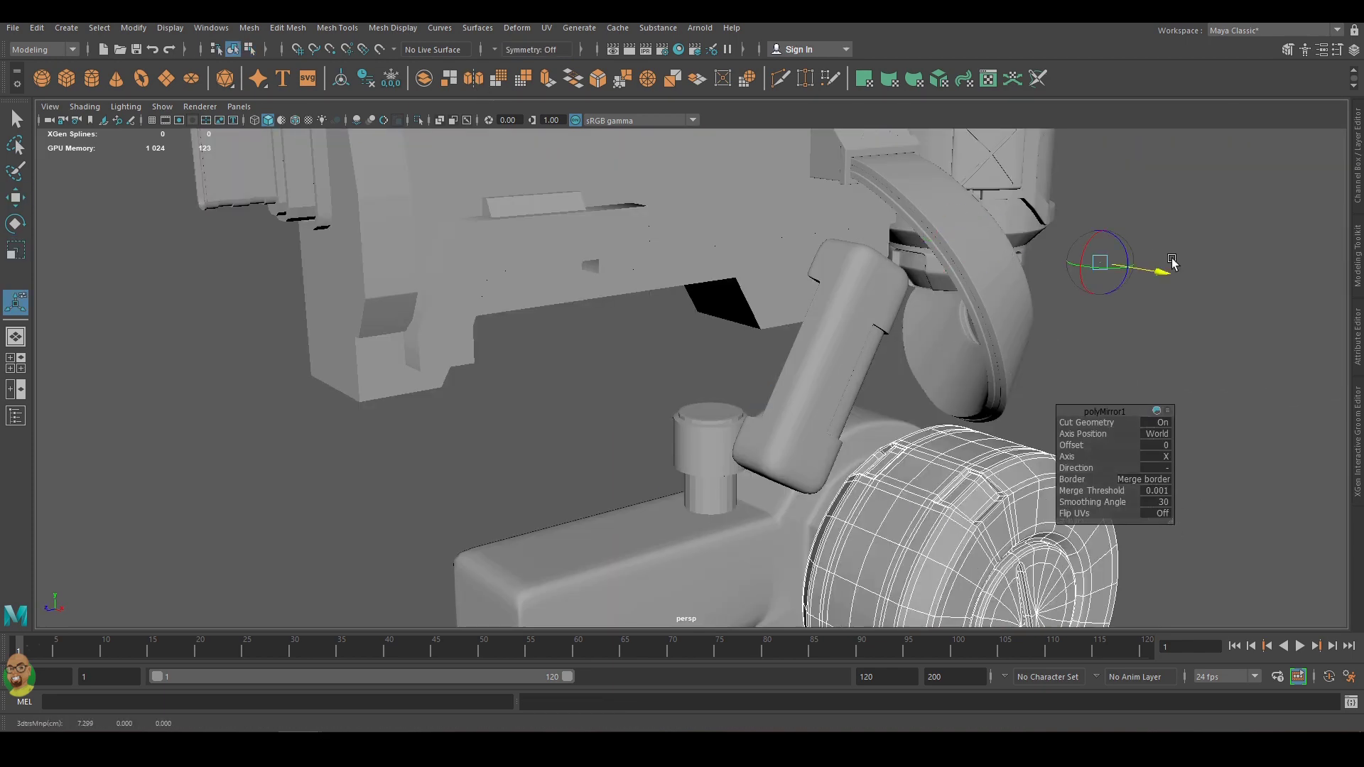
{"action": "left_click", "coordinate": [1097, 469]}
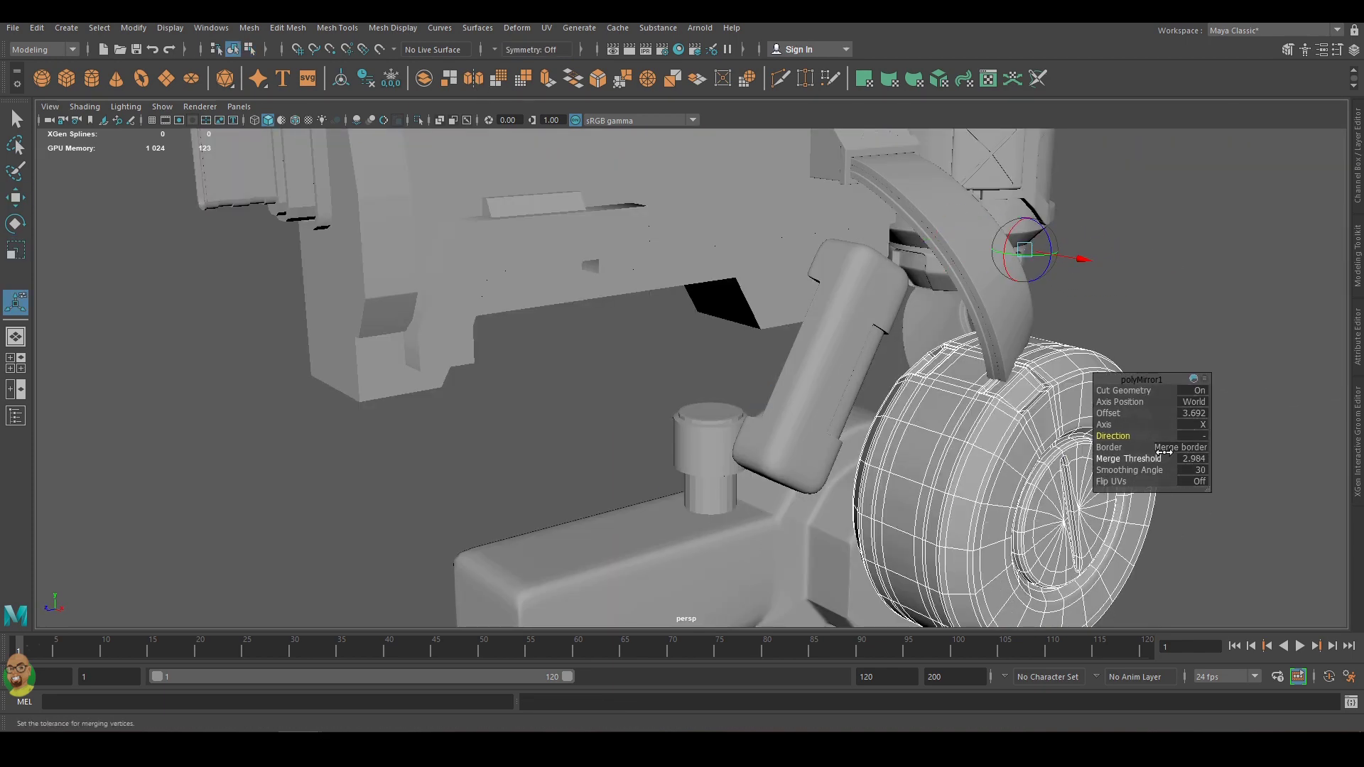
{"action": "left_click", "coordinate": [1162, 400]}
{"action": "left_click_drag", "start_coordinate": [1084, 259], "coordinate": [1037, 252]}
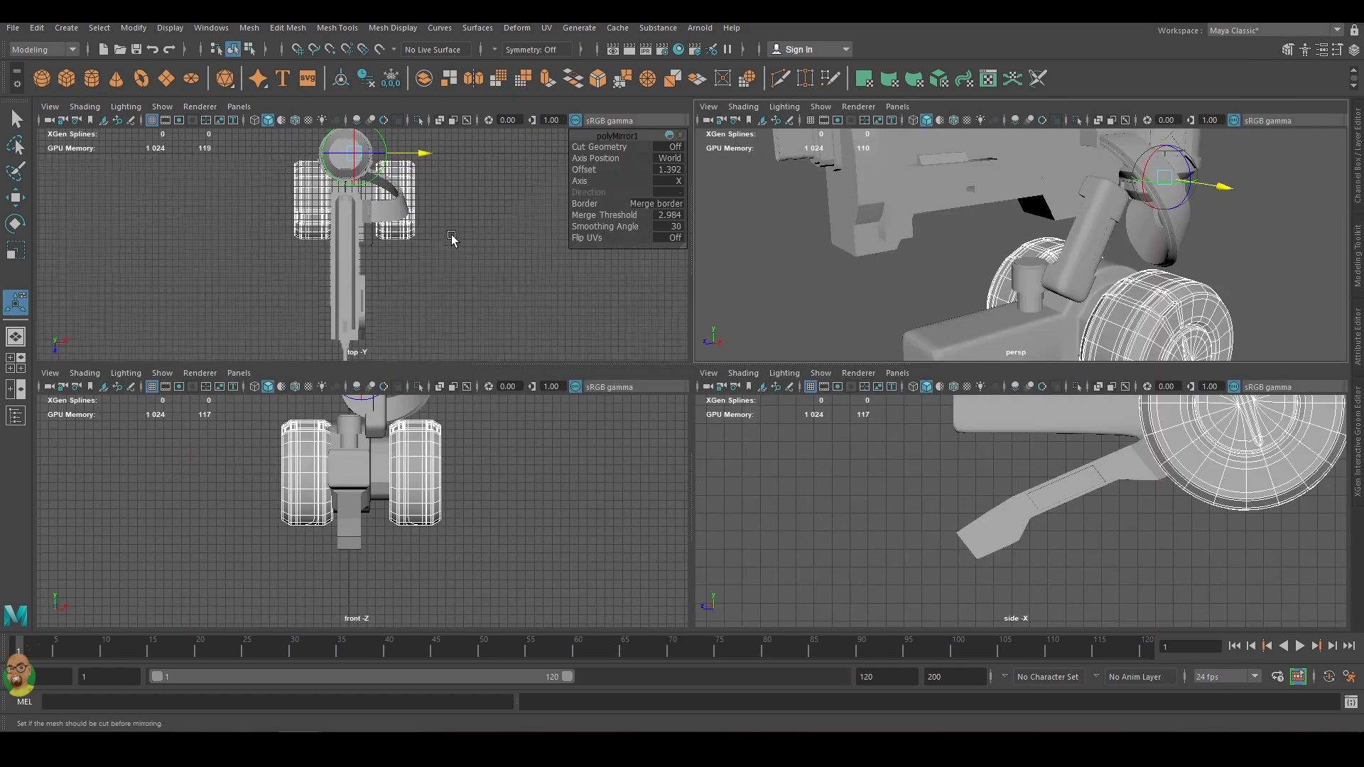
{"action": "key", "text": "space"}
{"action": "left_click_drag", "start_coordinate": [435, 137], "coordinate": [431, 138]}
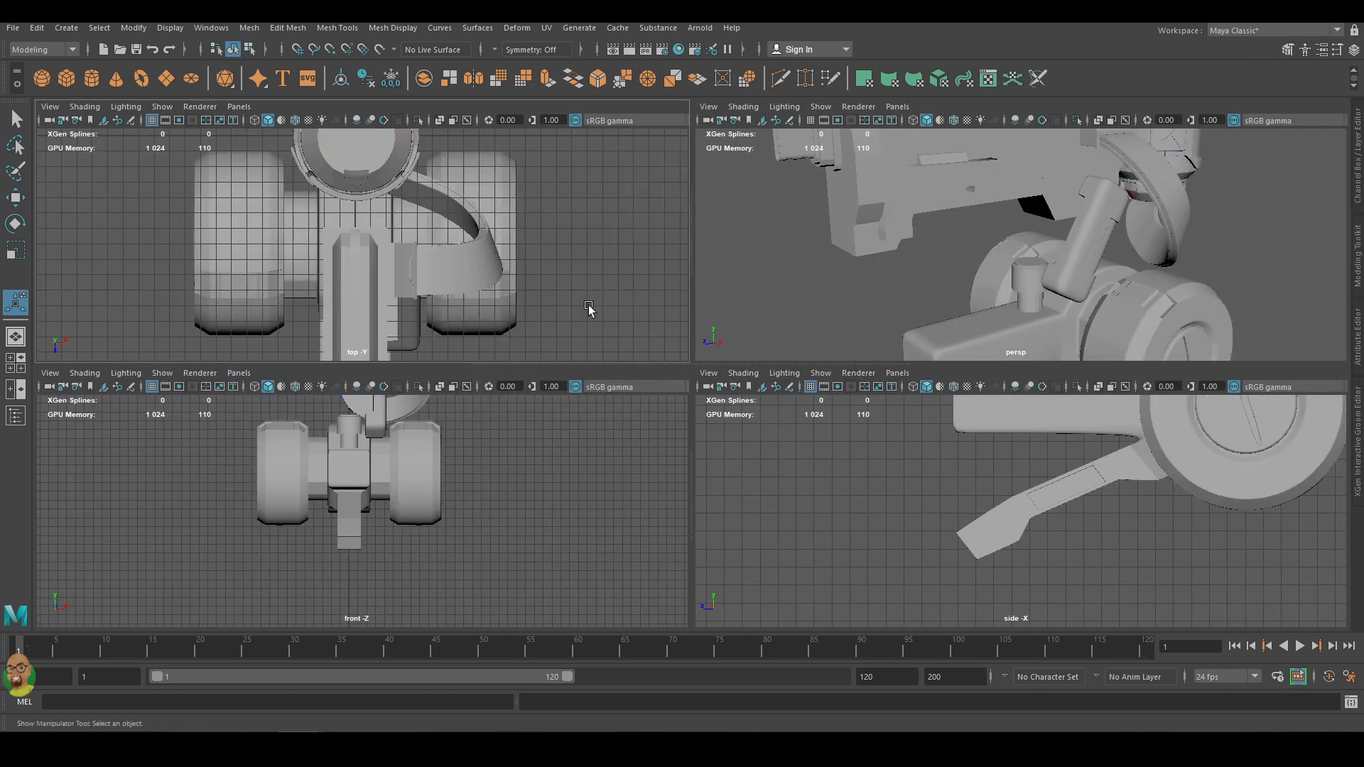
{"action": "key", "text": "space"}
Mirror the arm to the opposite side of the gun.
{"action": "left_click_drag", "start_coordinate": [1157, 320], "coordinate": [743, 369], "text": "alt"}
{"action": "scroll", "coordinate": [744, 369], "scroll_direction": "up", "scroll_amount": 5}
{"action": "left_click", "coordinate": [552, 88]}
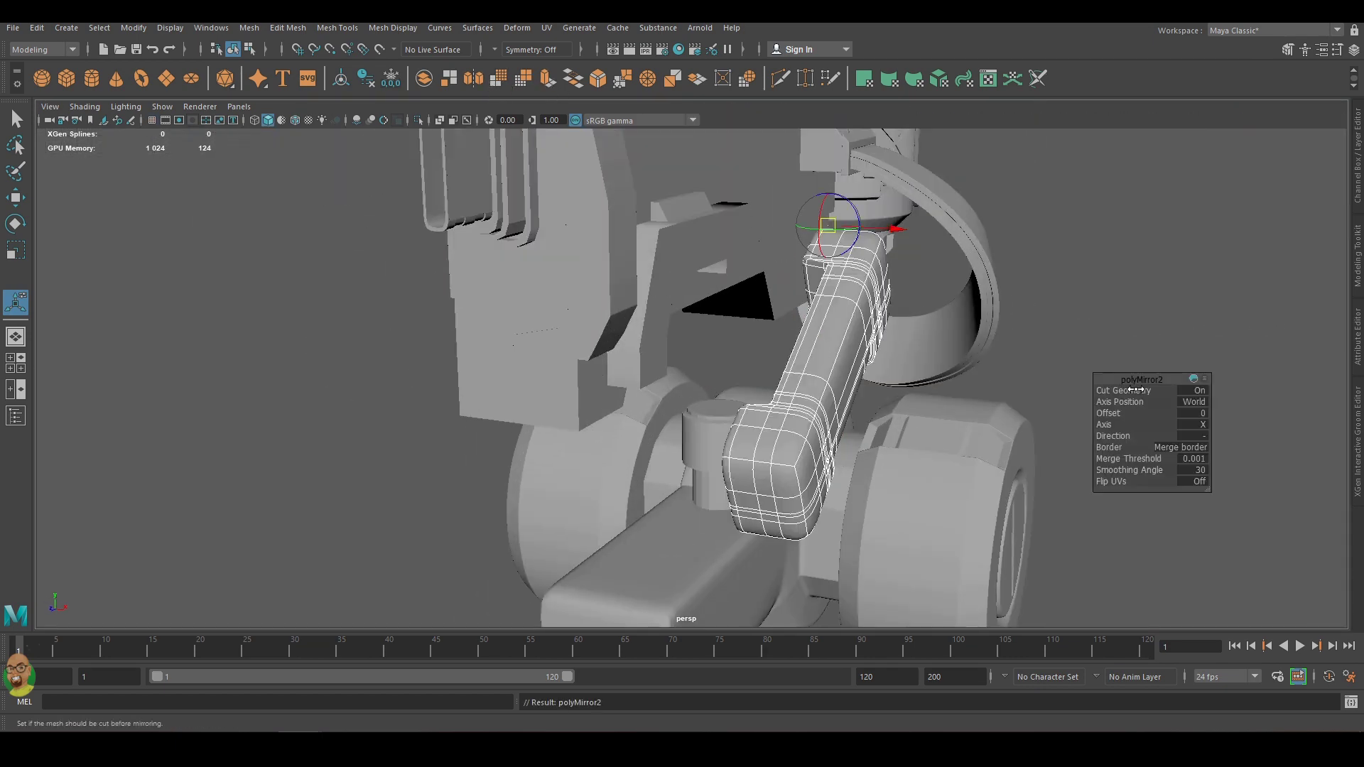
{"action": "mouse_move", "coordinate": [1137, 319]}
{"action": "left_mouse_down", "text": "alt"}
{"action": "mouse_move", "coordinate": [1268, 302]}
{"action": "mouse_move", "coordinate": [1116, 289]}
{"action": "left_mouse_up", "text": "alt"}
{"action": "key", "text": "r"}
{"action": "left_click_drag", "start_coordinate": [725, 236], "coordinate": [569, 216], "text": "alt"}
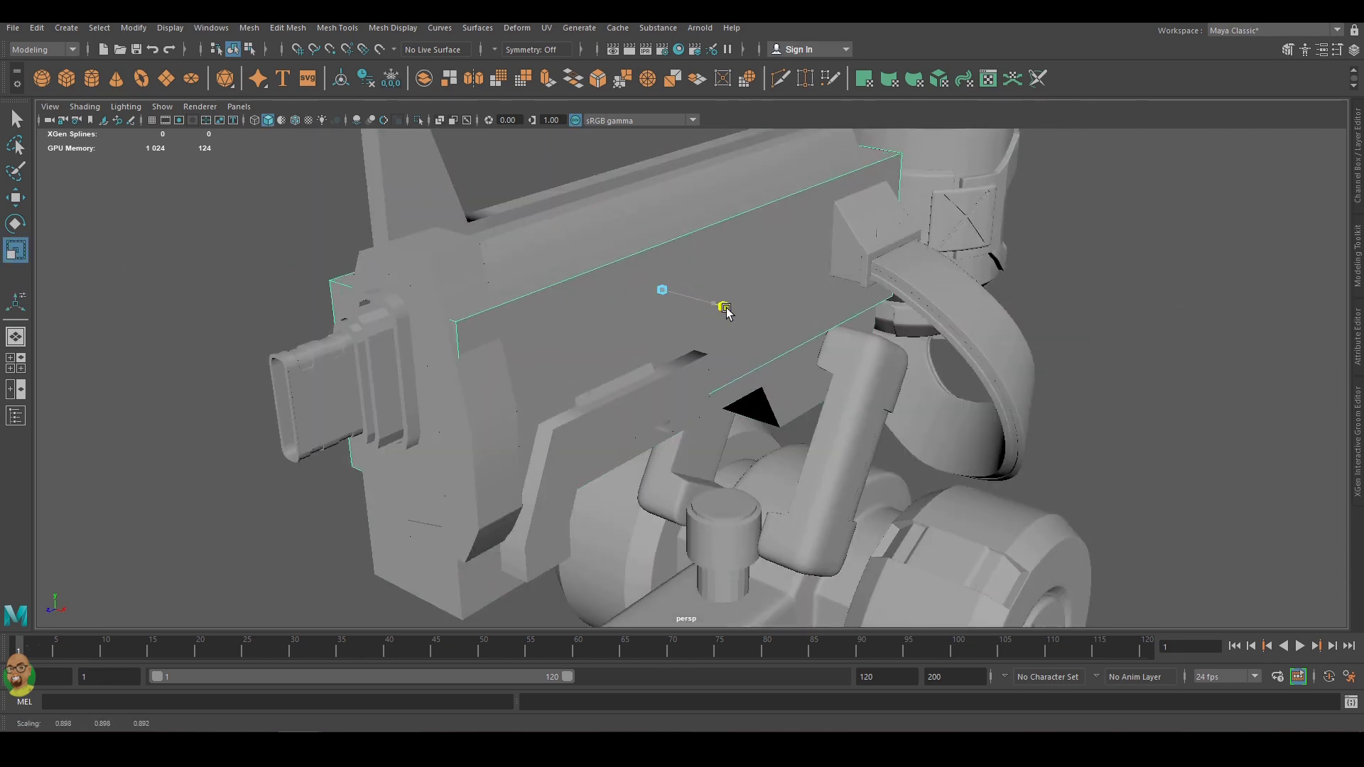
Isolate the body block and test Duplicate Edge Loop offsets along its top edge, then undo them.
{"action": "right_click", "coordinate": [764, 255]}
{"action": "key", "text": "ctrl+1"}
{"action": "right_click_drag", "start_coordinate": [701, 286], "coordinate": [700, 313]}
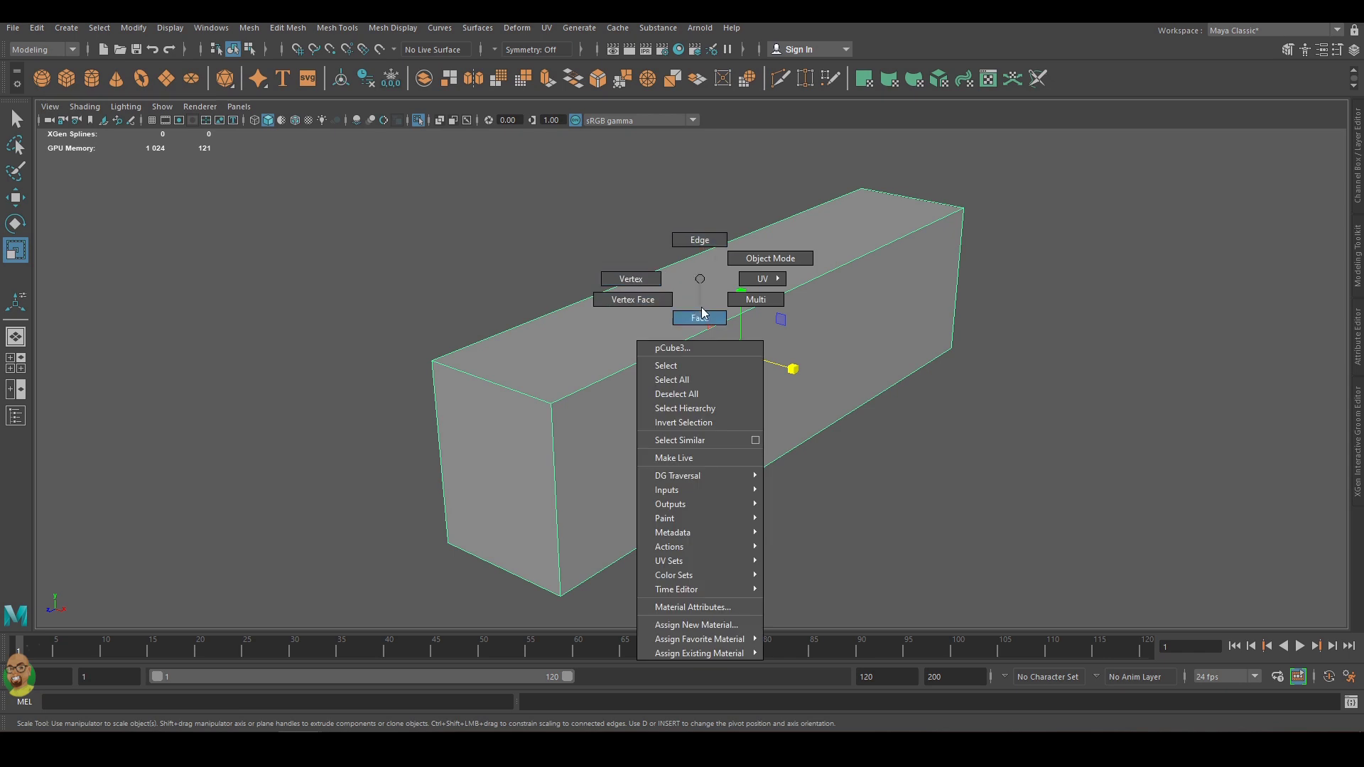
{"action": "right_click", "coordinate": [553, 357], "text": "shift"}
{"action": "right_click", "coordinate": [594, 377], "text": "shift"}
{"action": "left_click", "coordinate": [589, 460]}
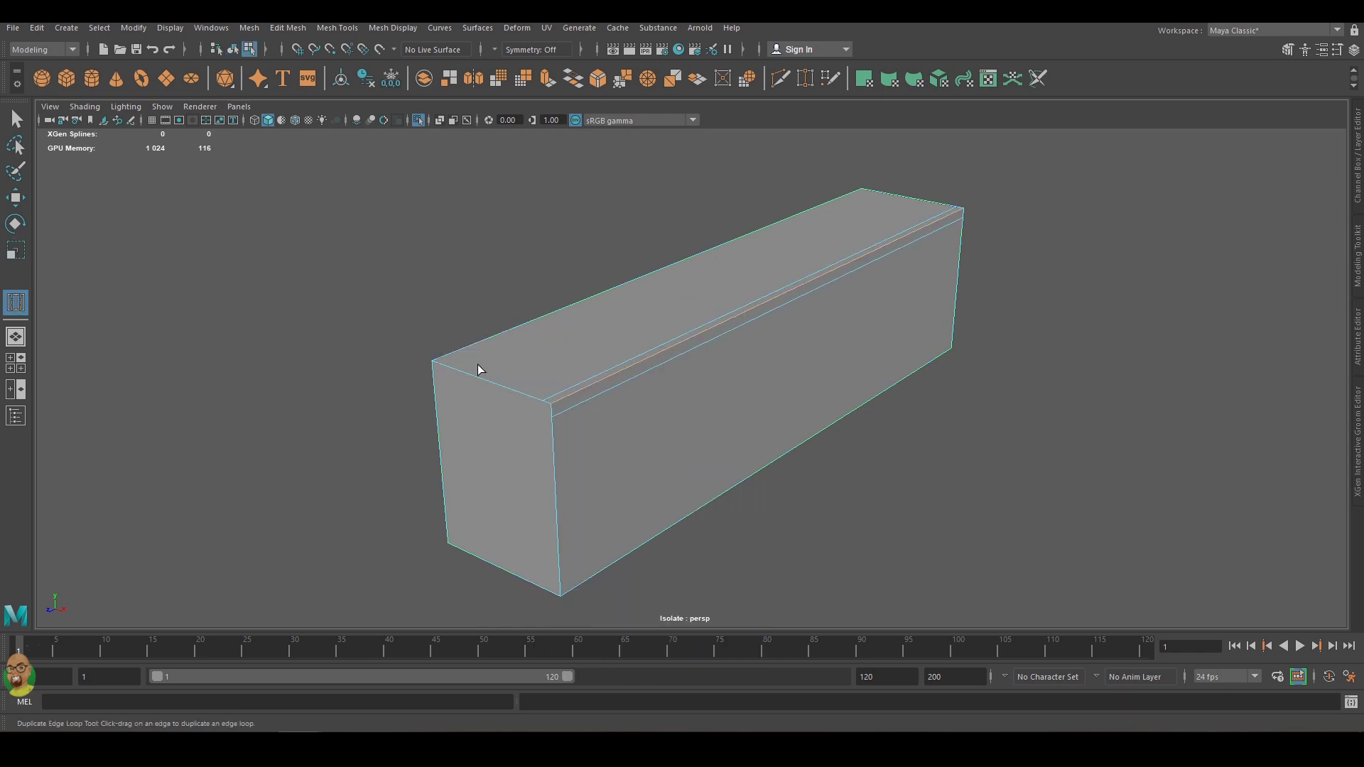
{"action": "key", "text": "ctrl+z"}
Try Insert Edge Loop on the block with X symmetry, then turn symmetry off.
{"action": "right_click", "coordinate": [559, 404], "text": "shift"}
{"action": "left_click", "coordinate": [553, 501]}
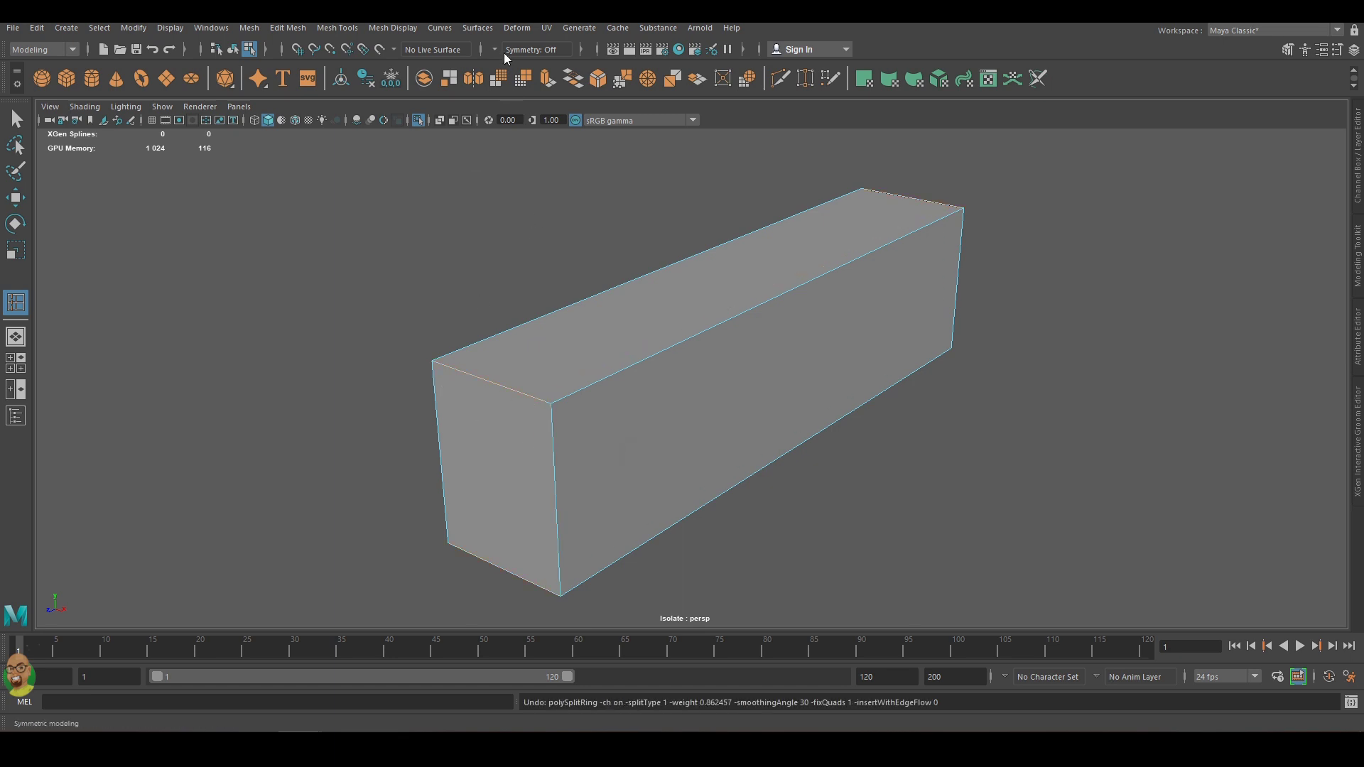
{"action": "left_click", "coordinate": [504, 50]}
{"action": "left_click", "coordinate": [526, 64]}
{"action": "left_click", "coordinate": [528, 399]}
{"action": "left_click", "coordinate": [532, 49]}
{"action": "left_click", "coordinate": [529, 62]}
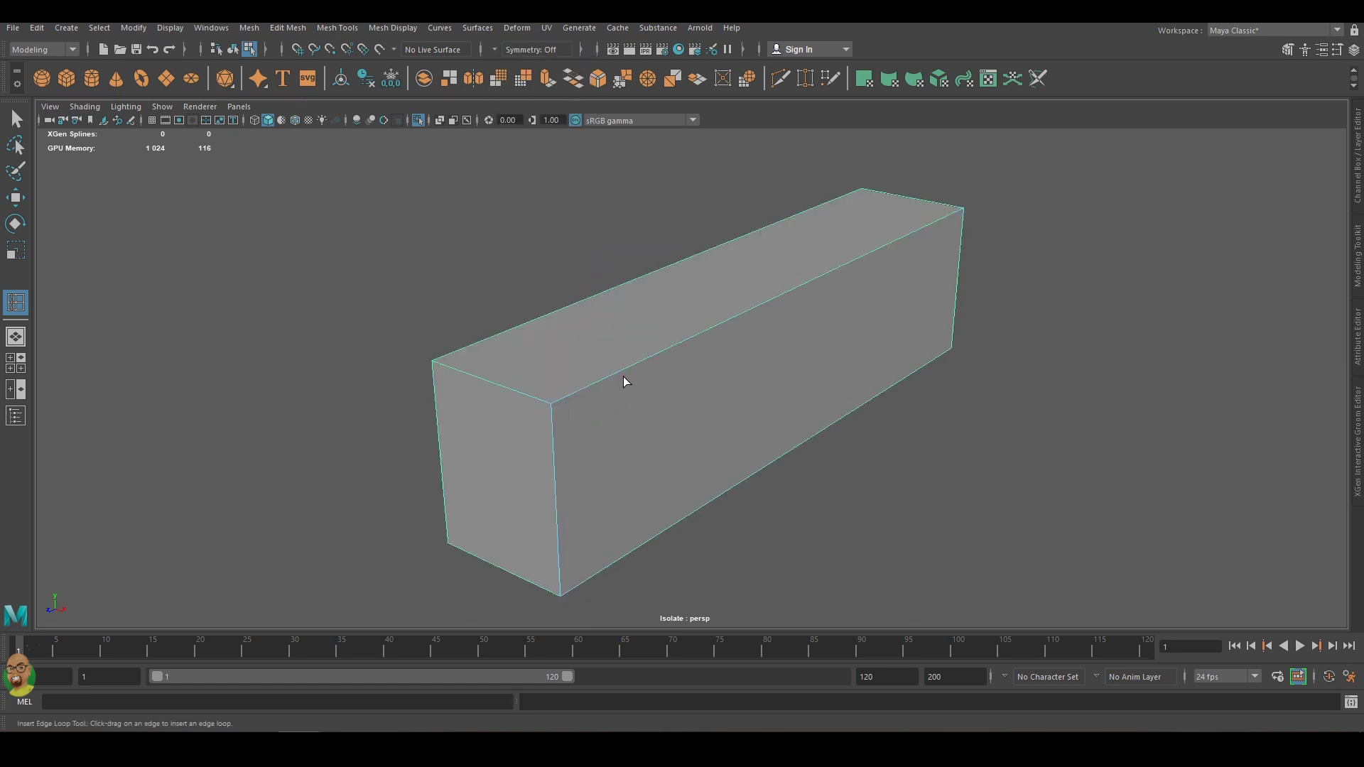
Extrude the block's side face, redoing the extrusion with Ctrl+E after an undo.
{"action": "left_click", "coordinate": [624, 382]}
{"action": "left_click", "coordinate": [533, 49]}
{"action": "mouse_move", "coordinate": [810, 377]}
{"action": "left_mouse_down"}
{"action": "mouse_move", "coordinate": [837, 382]}
{"action": "mouse_move", "coordinate": [788, 373]}
{"action": "left_mouse_up"}
{"action": "key", "text": "r"}
{"action": "mouse_move", "coordinate": [799, 313]}
{"action": "left_mouse_down", "text": "alt"}
{"action": "mouse_move", "coordinate": [776, 283]}
{"action": "mouse_move", "coordinate": [835, 360]}
{"action": "left_mouse_up", "text": "alt"}
{"action": "key", "text": "ctrl+z"}
{"action": "key", "text": "ctrl+z"}
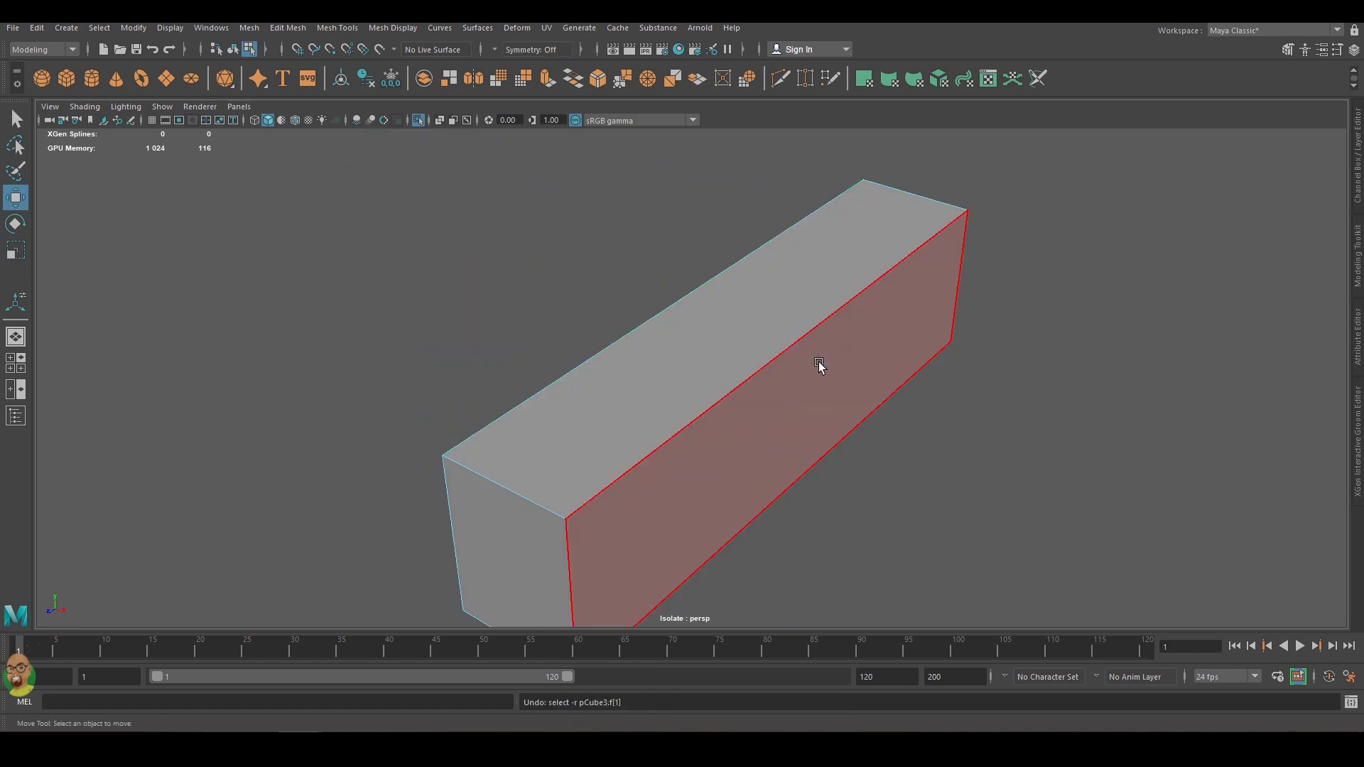
{"action": "left_click", "coordinate": [819, 365]}
{"action": "key", "text": "ctrl+e"}
{"action": "key", "text": "q"}
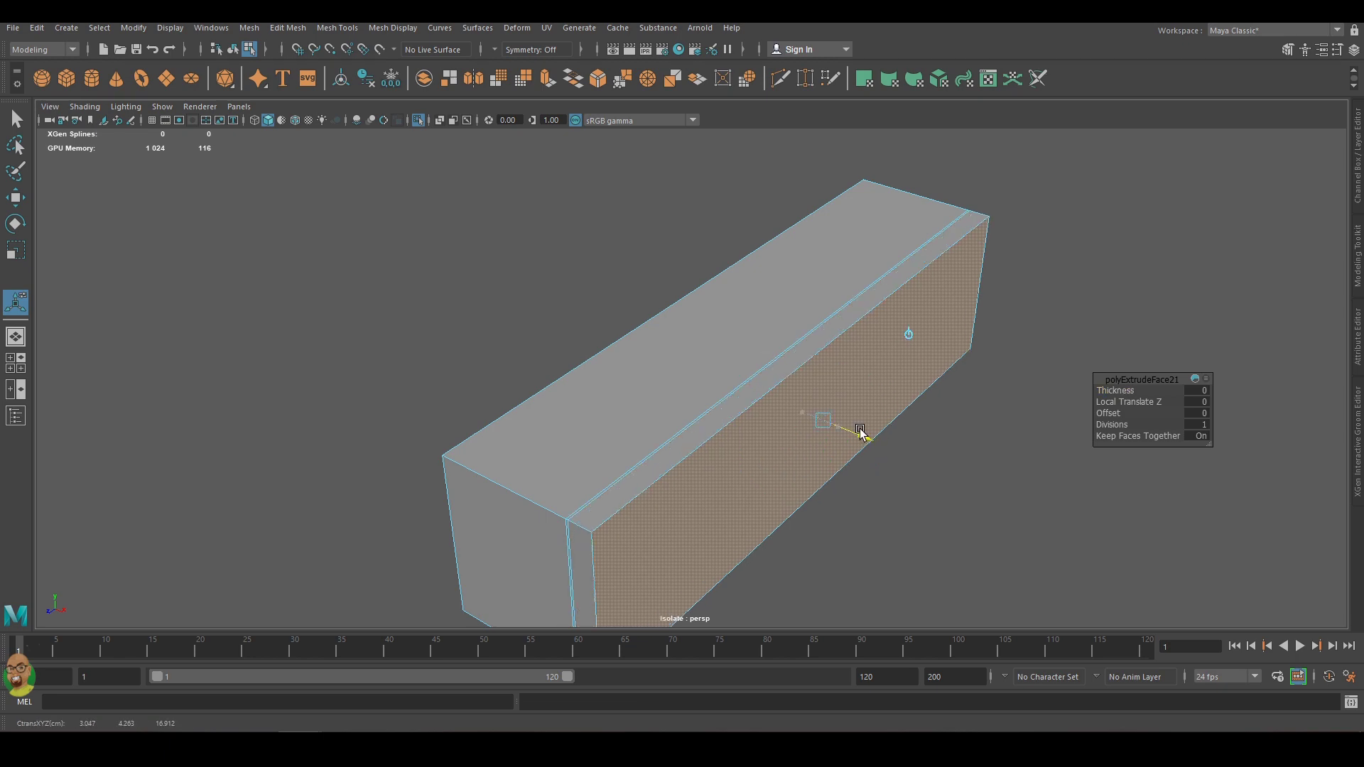
{"action": "right_click", "coordinate": [715, 305]}
Raise the selected top edge slightly and switch to the Insert Edge Loop tool.
{"action": "key", "text": "space"}
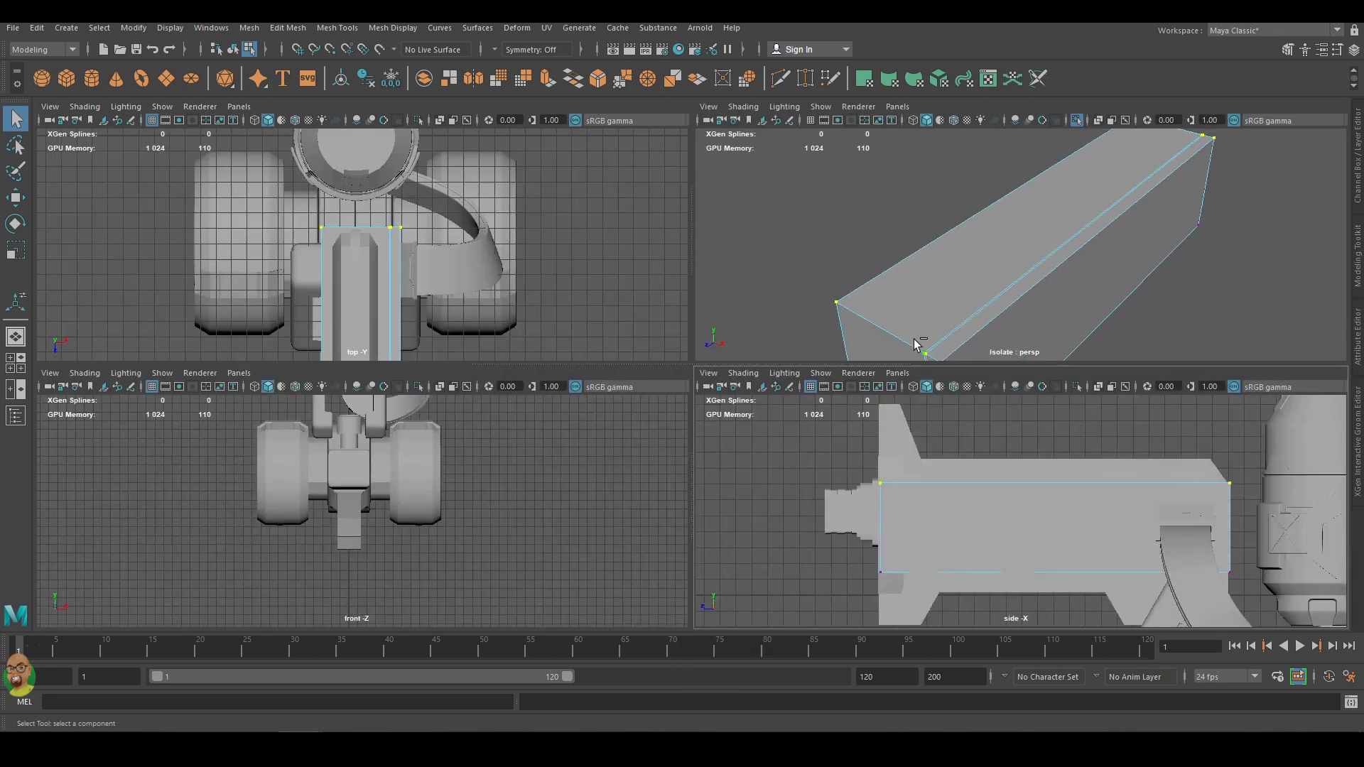
{"action": "mouse_move", "coordinate": [910, 288]}
{"action": "left_mouse_down", "text": "alt"}
{"action": "mouse_move", "coordinate": [1063, 235]}
{"action": "mouse_move", "coordinate": [1200, 247]}
{"action": "mouse_move", "coordinate": [1063, 231]}
{"action": "mouse_move", "coordinate": [1057, 210]}
{"action": "left_mouse_up", "text": "alt"}
{"action": "key", "text": "w"}
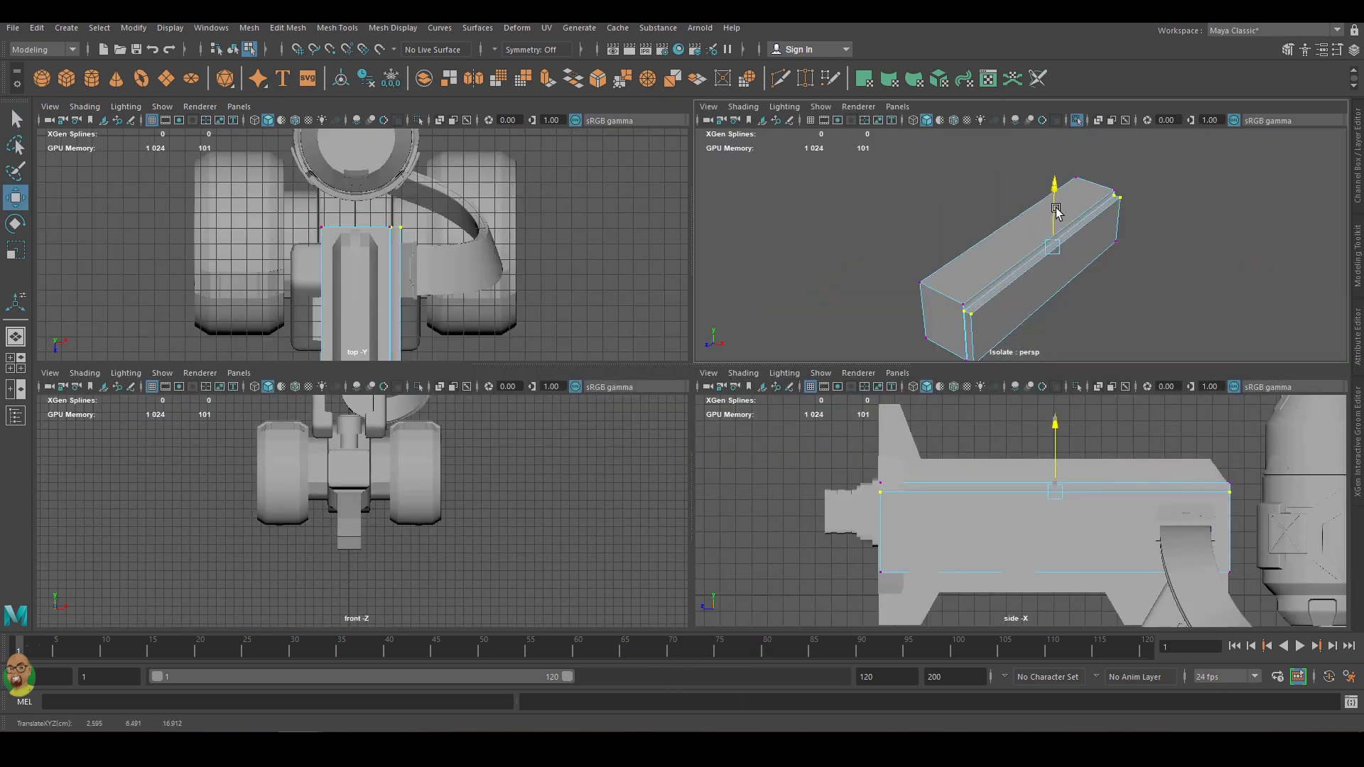
{"action": "key", "text": "space"}
{"action": "left_click_drag", "start_coordinate": [909, 189], "coordinate": [912, 179]}
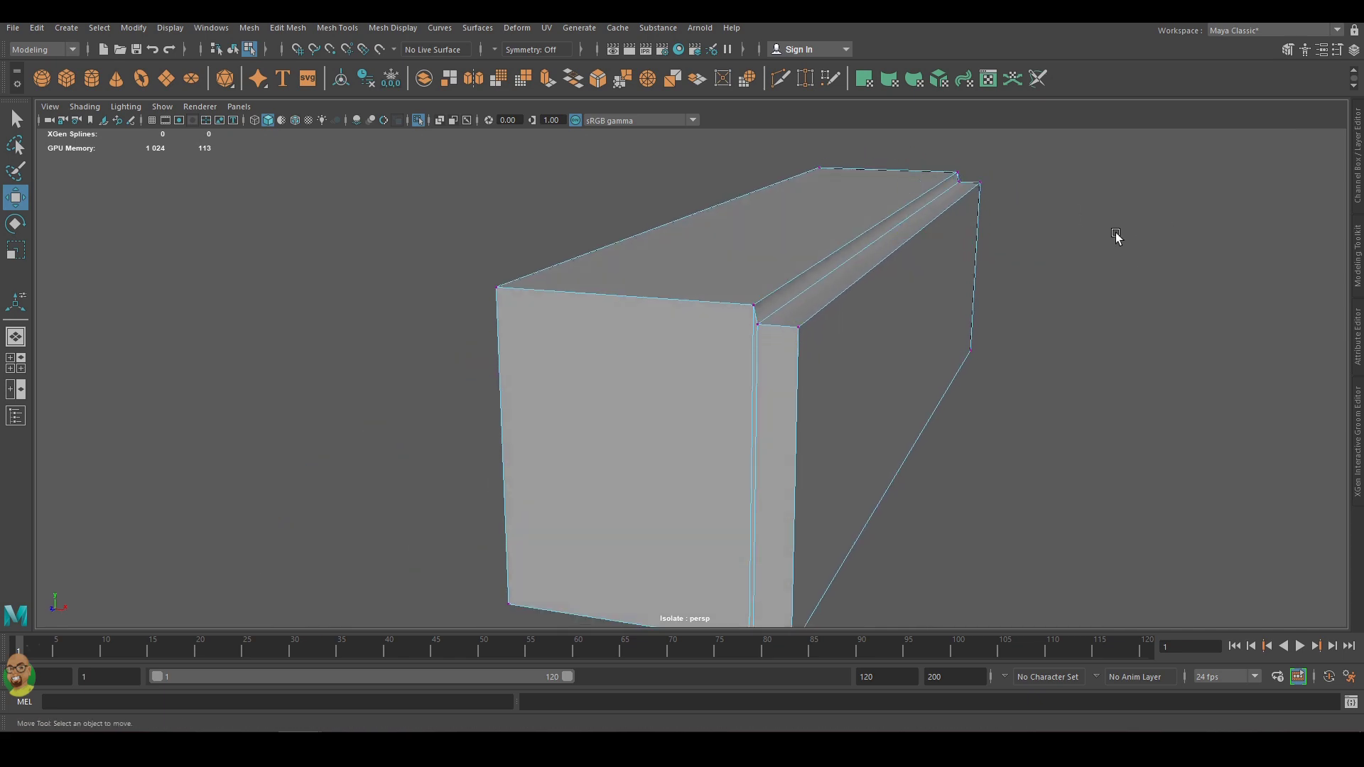
{"action": "left_click_drag", "start_coordinate": [871, 296], "coordinate": [847, 295], "text": "alt"}
{"action": "right_click_drag", "start_coordinate": [579, 289], "coordinate": [579, 289], "text": "shift"}
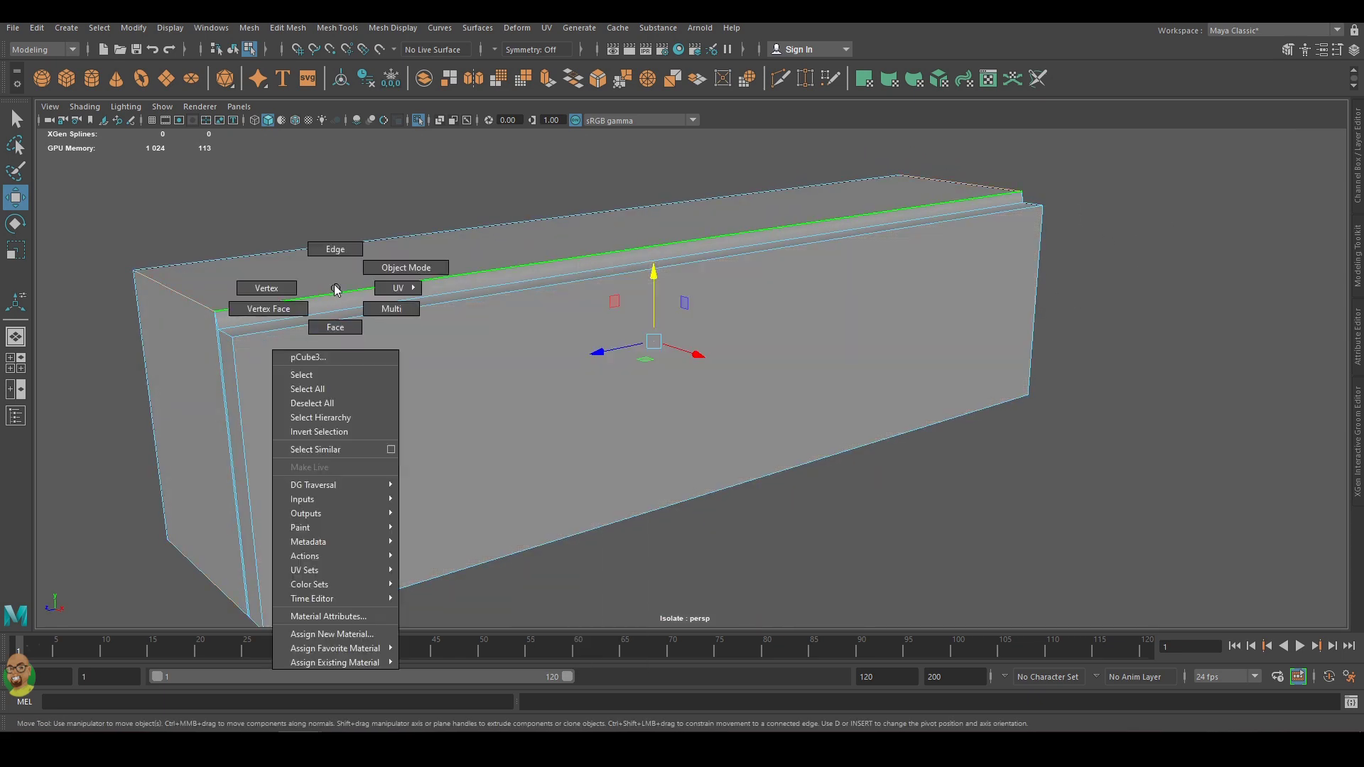
{"action": "right_click_drag", "start_coordinate": [335, 289], "coordinate": [336, 329], "text": "shift"}
{"action": "mouse_move", "coordinate": [336, 329]}
{"action": "left_mouse_down", "text": "alt"}
{"action": "mouse_move", "coordinate": [410, 311]}
{"action": "mouse_move", "coordinate": [838, 330]}
{"action": "left_mouse_up", "text": "alt"}
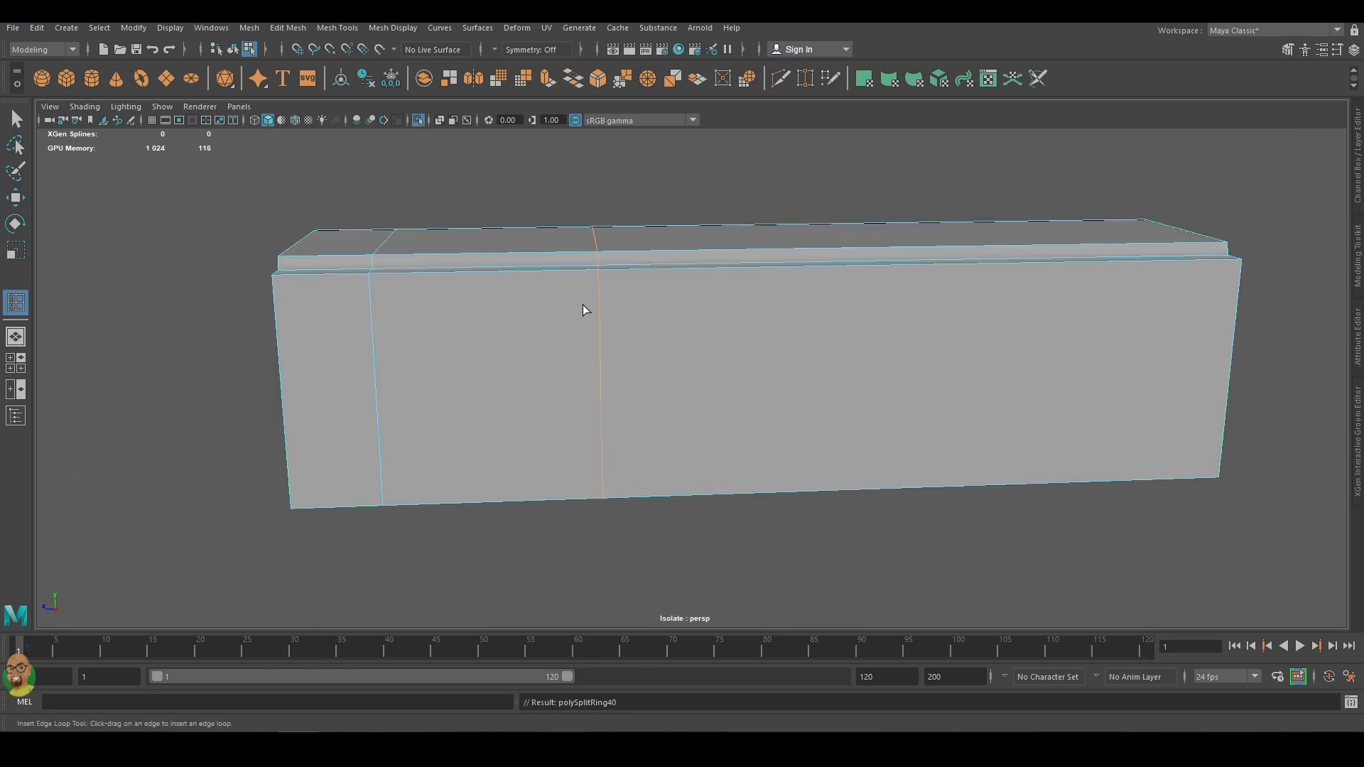
{"action": "mouse_move", "coordinate": [601, 318]}
{"action": "left_mouse_down", "text": "alt"}
{"action": "mouse_move", "coordinate": [719, 383]}
{"action": "mouse_move", "coordinate": [799, 366]}
{"action": "left_mouse_up", "text": "alt"}
{"action": "right_click_drag", "start_coordinate": [871, 346], "coordinate": [845, 327], "text": "alt"}
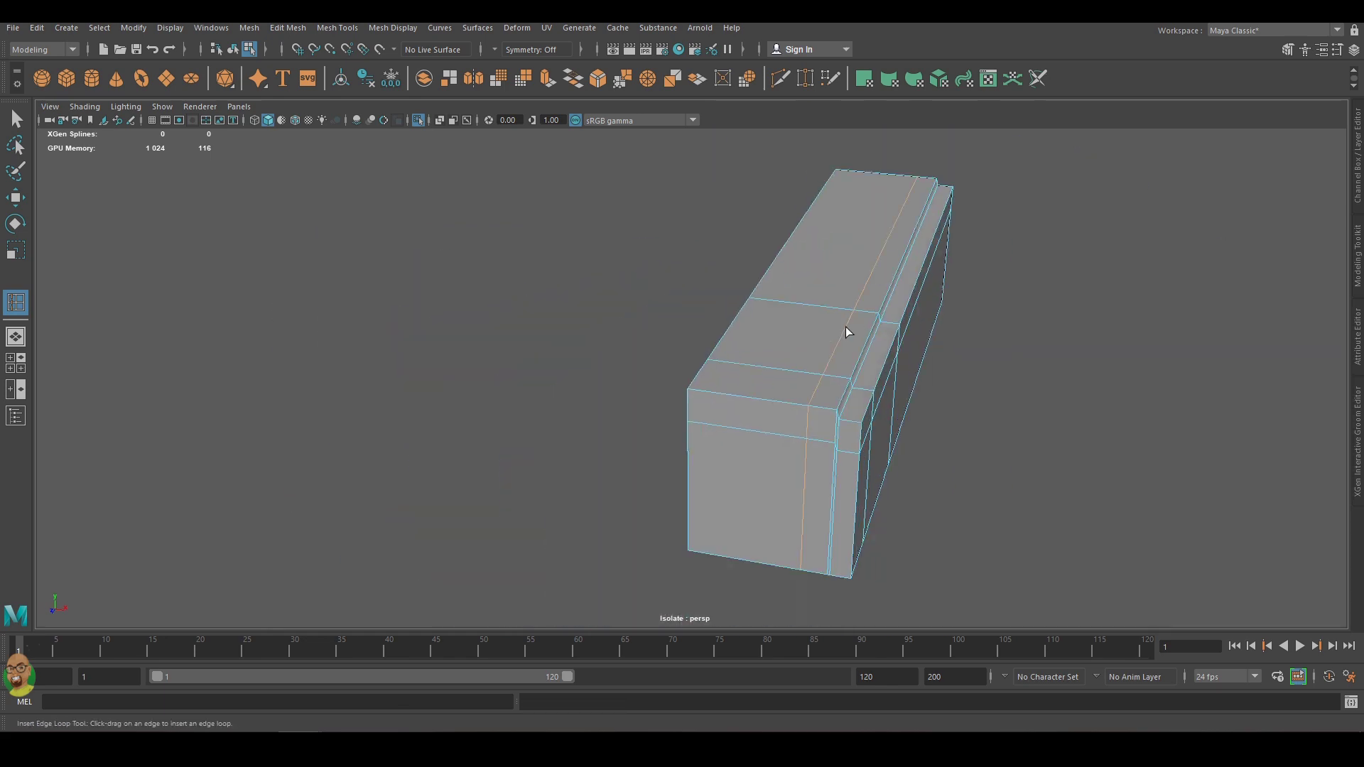
{"action": "left_click_drag", "start_coordinate": [907, 352], "coordinate": [706, 338], "text": "alt"}
Extrude the top face strip and push it down into a deep recess.
{"action": "left_click", "coordinate": [706, 338]}
{"action": "right_click_drag", "start_coordinate": [706, 338], "coordinate": [731, 405], "text": "alt"}
{"action": "key", "text": "ctrl+e"}
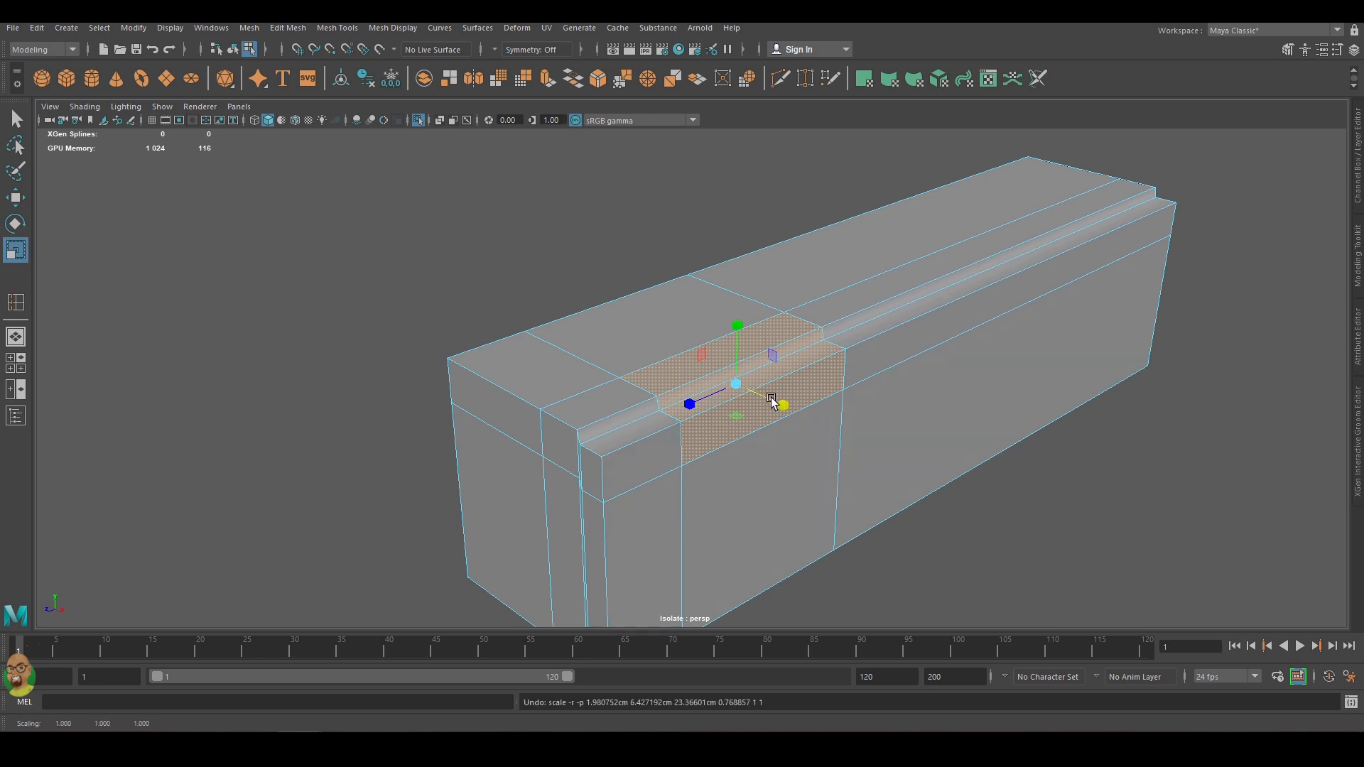
{"action": "scroll", "coordinate": [754, 344], "scroll_direction": "up", "scroll_amount": 5}
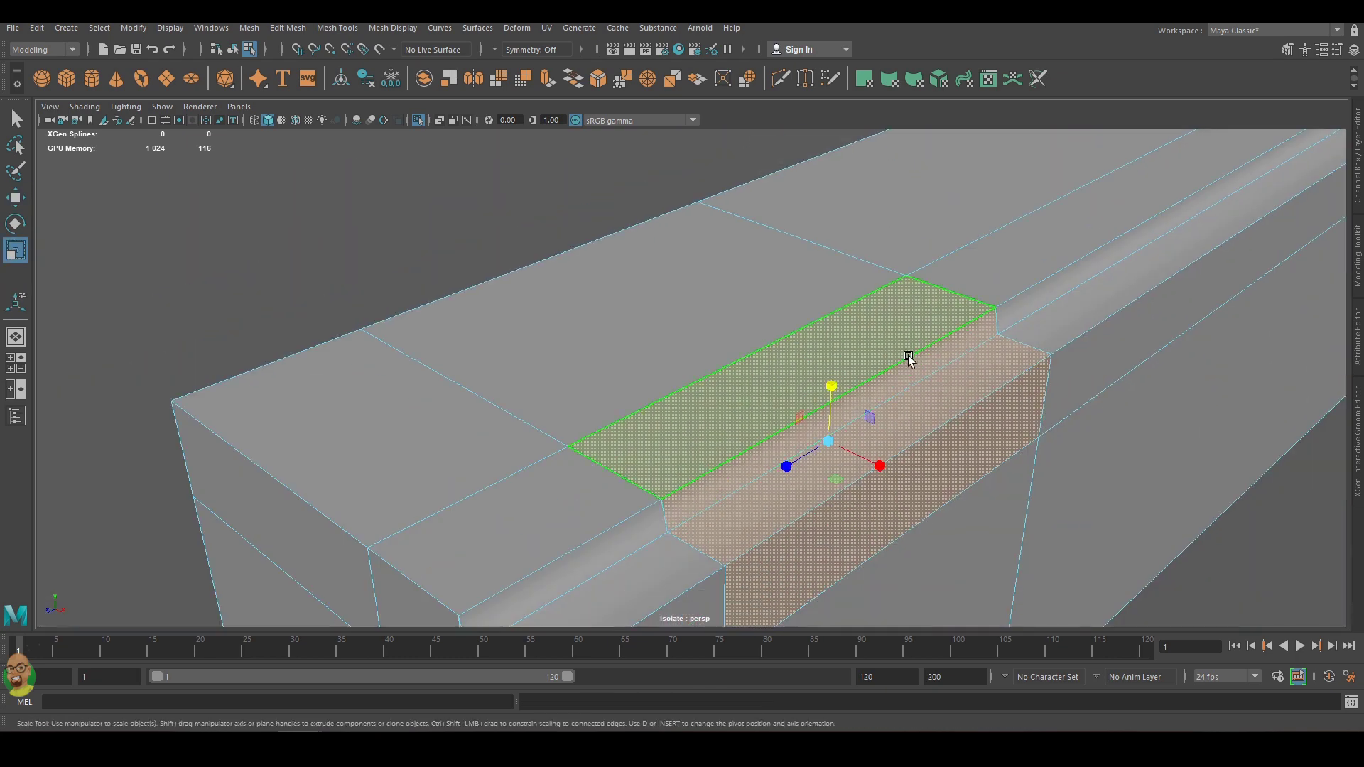
{"action": "mouse_move", "coordinate": [829, 386]}
{"action": "left_mouse_down"}
{"action": "mouse_move", "coordinate": [808, 377]}
{"action": "mouse_move", "coordinate": [884, 357]}
{"action": "left_mouse_up"}
{"action": "left_click_drag", "start_coordinate": [782, 375], "coordinate": [808, 426]}
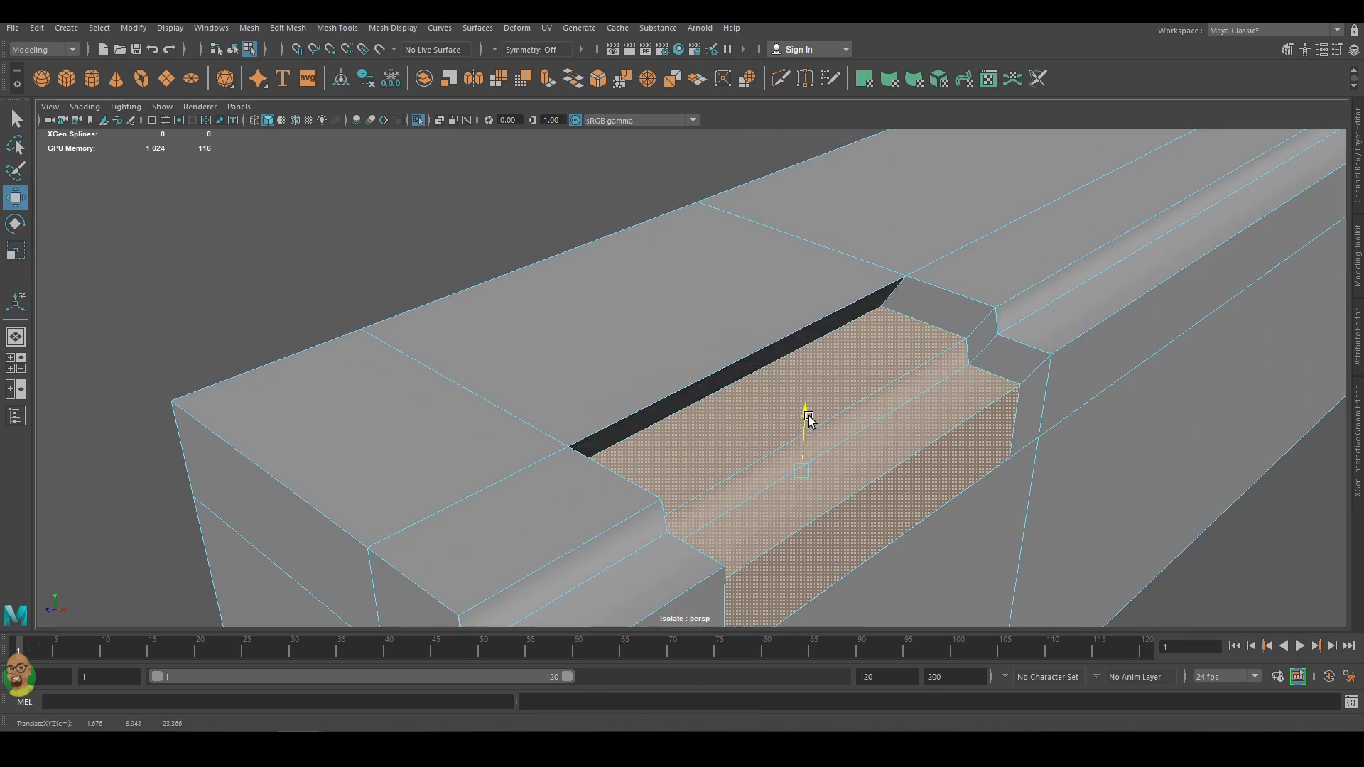
{"action": "key", "text": "space"}
{"action": "key", "text": "space"}
{"action": "key", "text": "space"}
{"action": "key", "text": "space"}
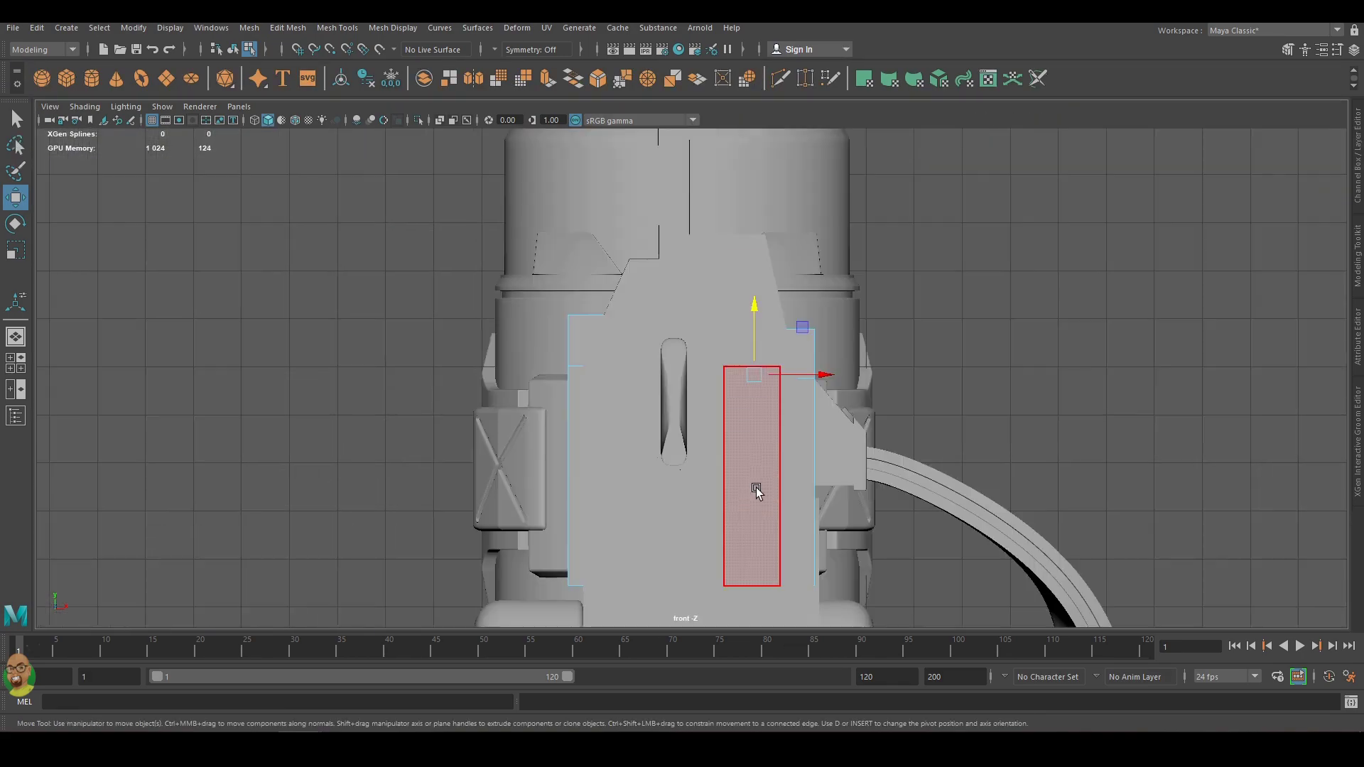
Inspect the block in the front wireframe view and the shaded perspective view.
{"action": "key", "text": "4"}
{"action": "scroll", "coordinate": [771, 417], "scroll_direction": "up", "scroll_amount": 2}
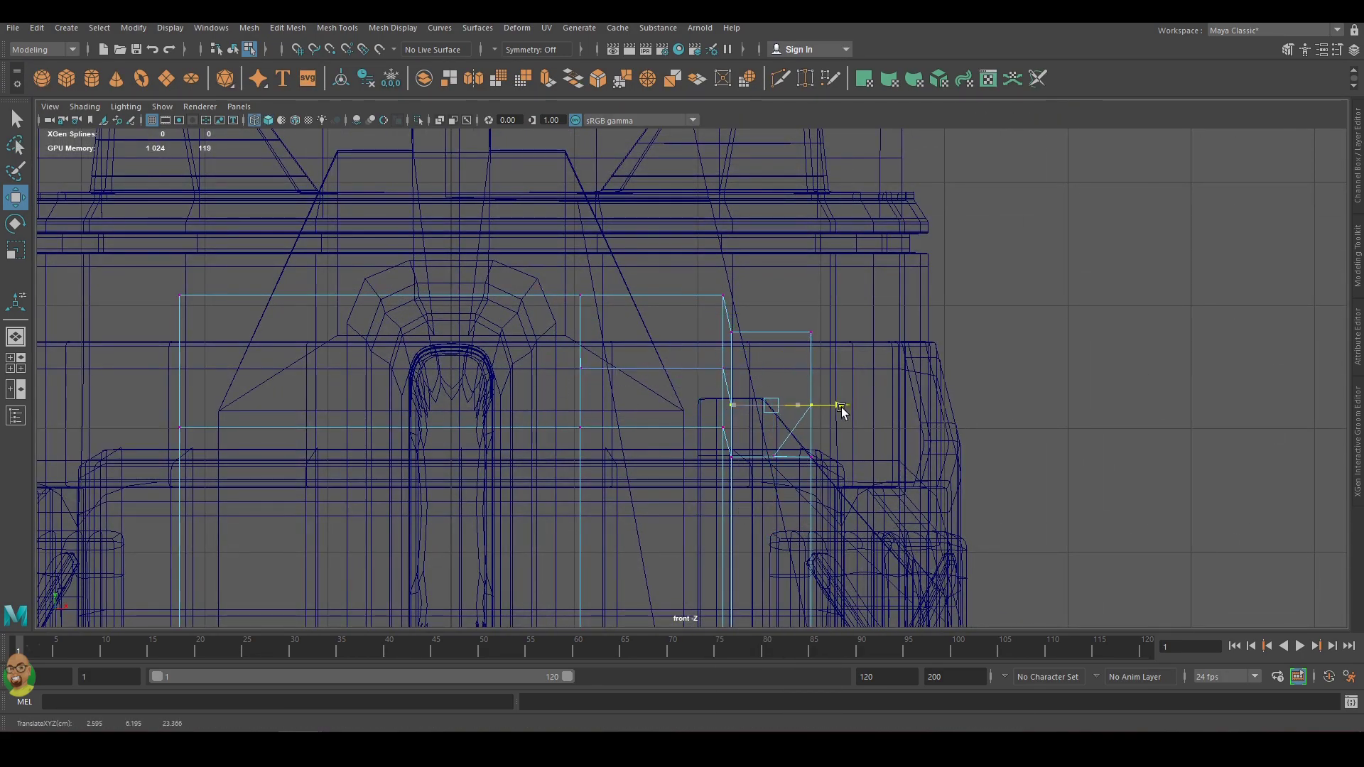
{"action": "key", "text": "space"}
{"action": "key", "text": "space"}
{"action": "key", "text": "5"}
{"action": "key", "text": "f"}
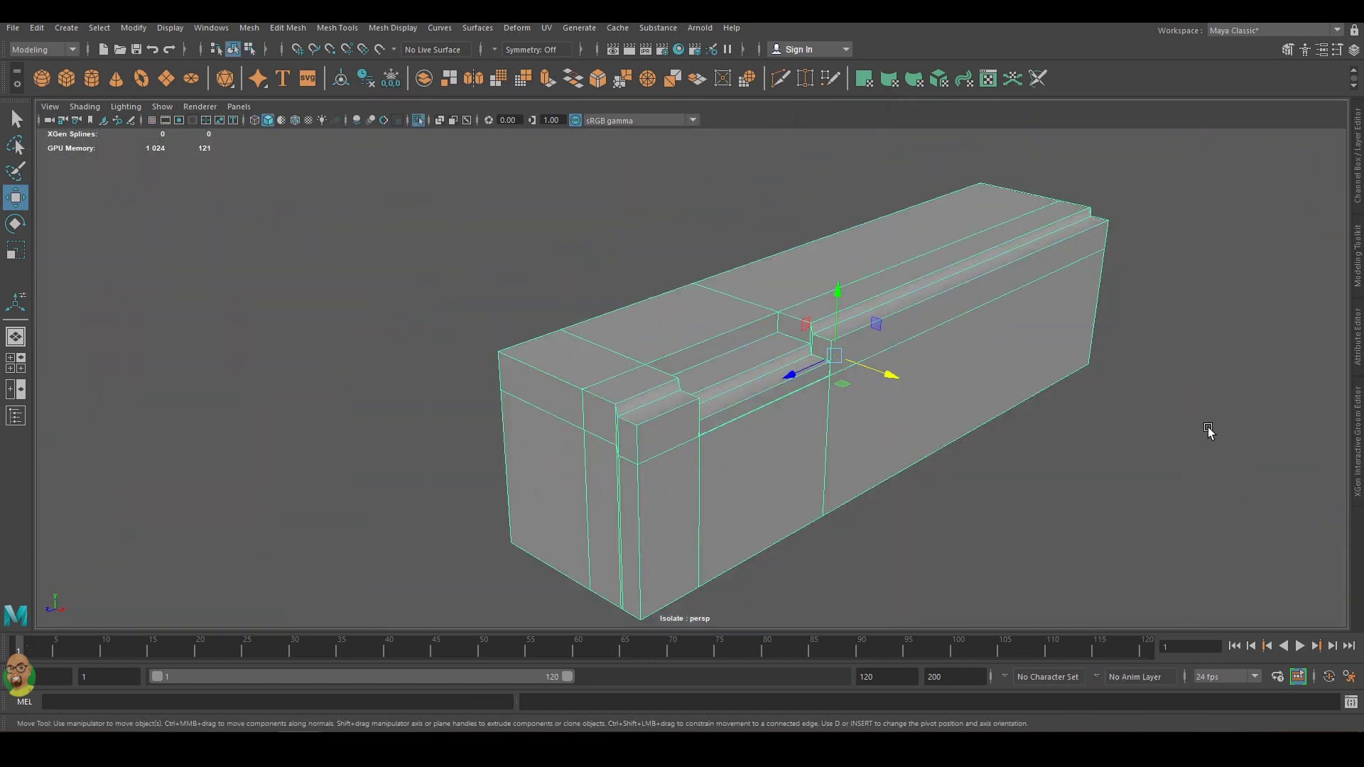
{"action": "left_click_drag", "start_coordinate": [1033, 513], "coordinate": [806, 430], "text": "alt"}
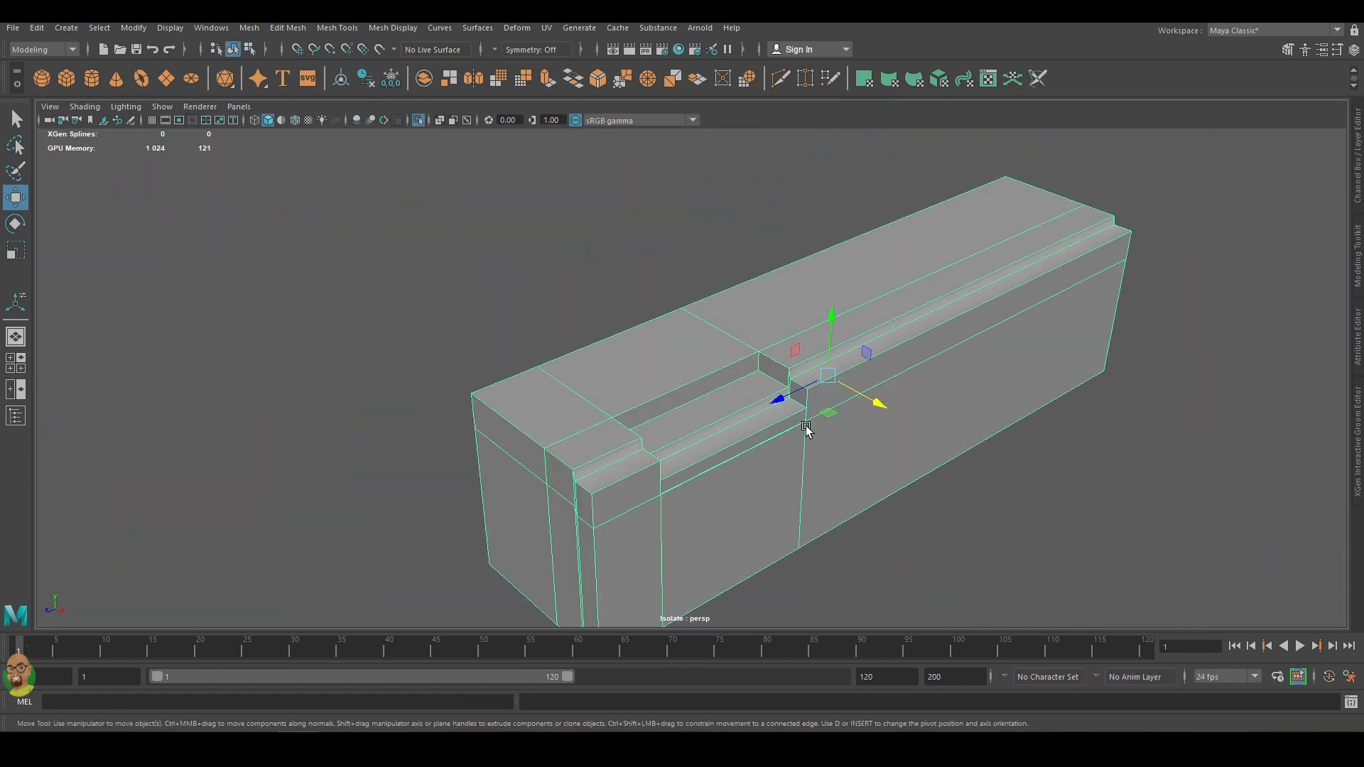
{"action": "key", "text": "space"}
{"action": "key", "text": "space"}
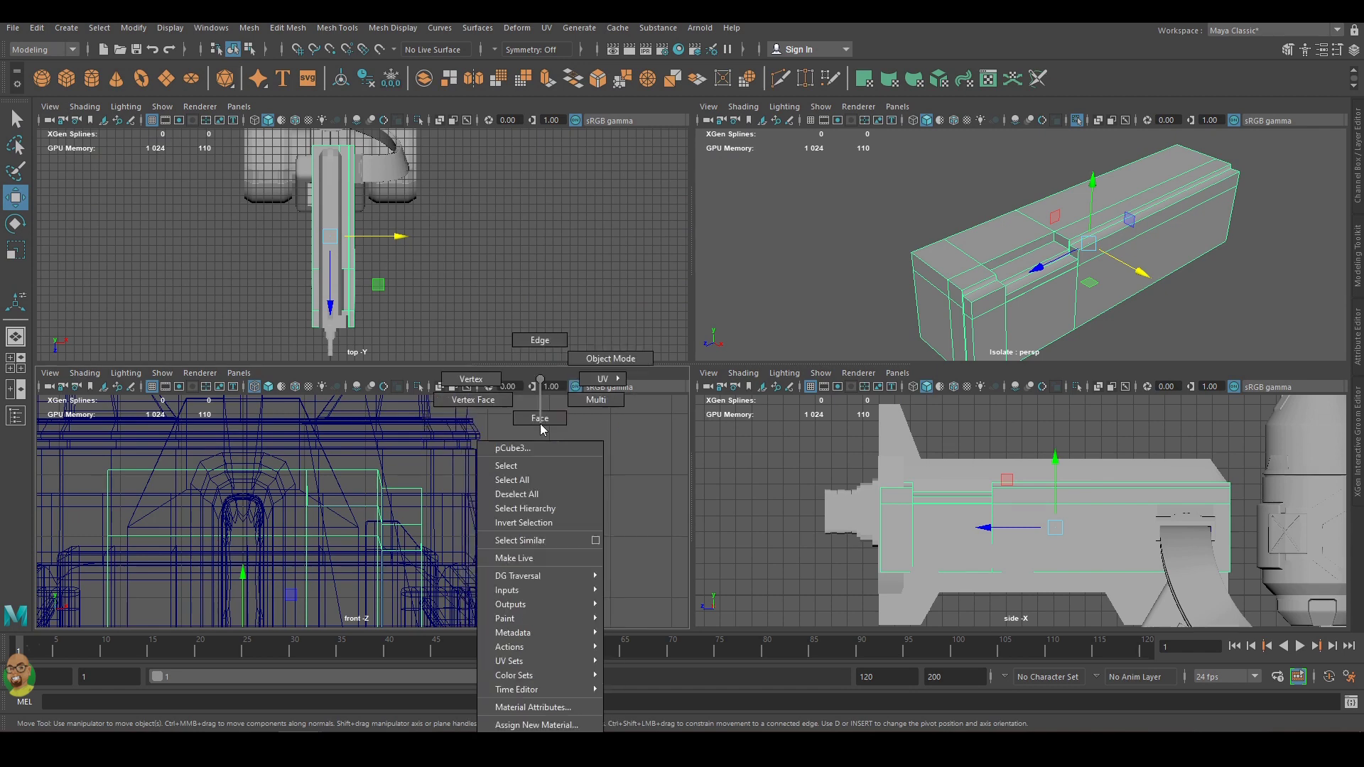
Move the notch's side vertices along X and its bottom edge down in front view.
{"action": "right_click_drag", "start_coordinate": [569, 415], "coordinate": [525, 416]}
{"action": "scroll", "coordinate": [454, 512], "scroll_direction": "up", "scroll_amount": 3}
{"action": "left_click_drag", "start_coordinate": [466, 463], "coordinate": [441, 474]}
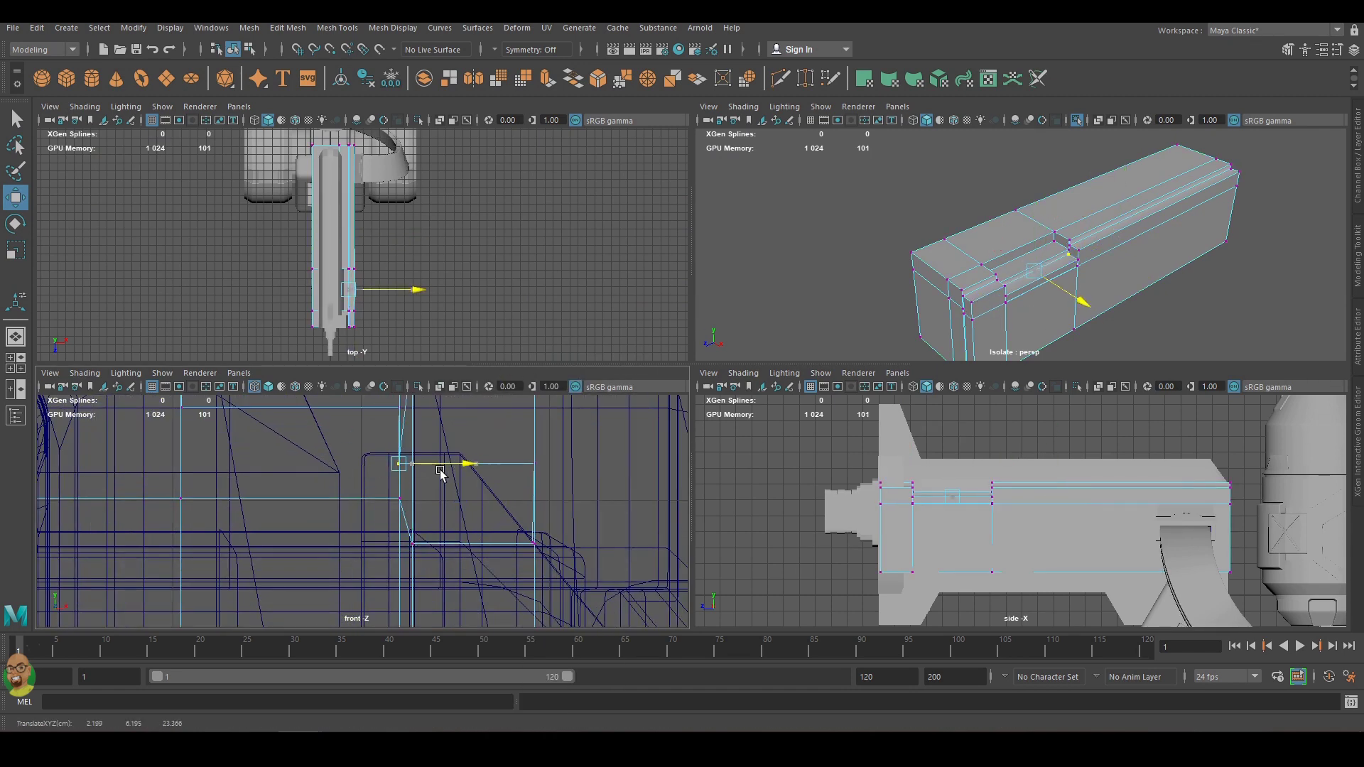
{"action": "middle_click_drag", "start_coordinate": [455, 477], "coordinate": [449, 517], "text": "alt"}
{"action": "left_click_drag", "start_coordinate": [215, 459], "coordinate": [284, 469]}
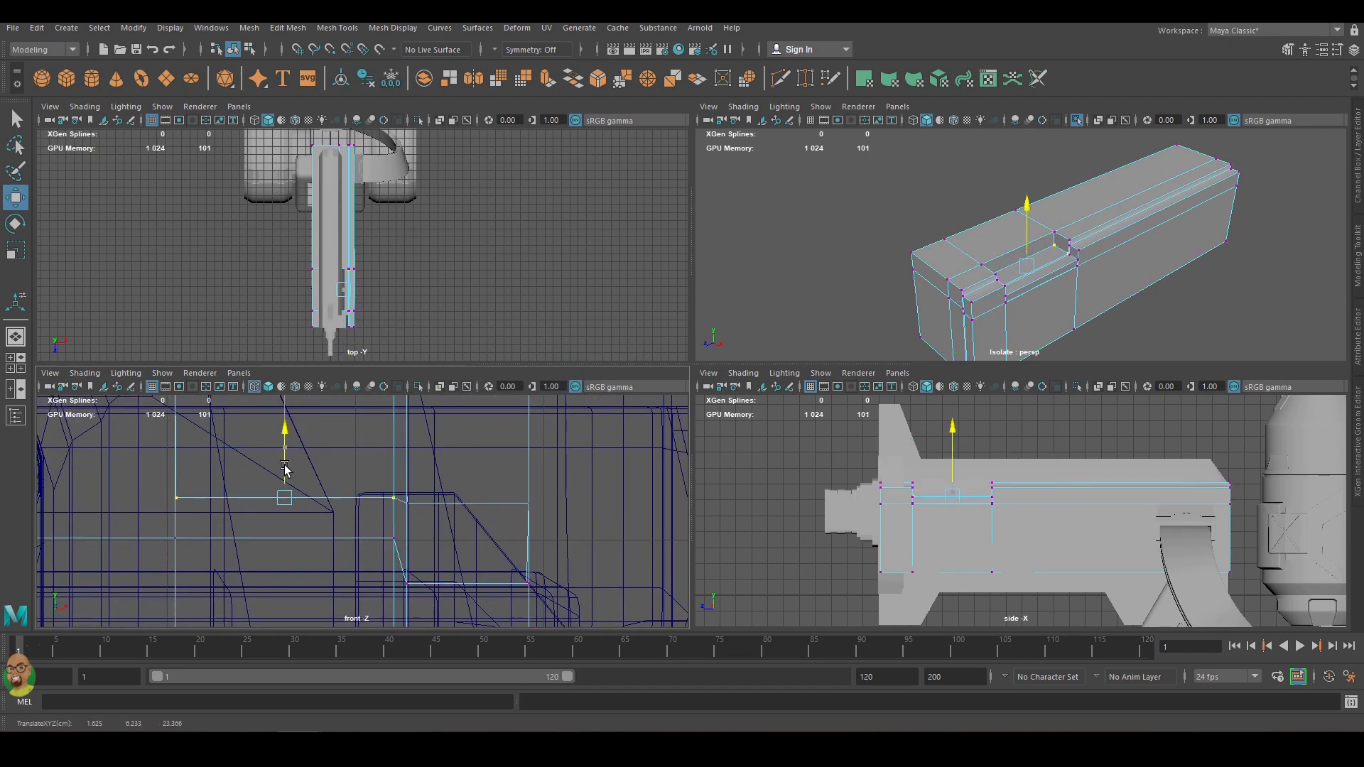
Preview the block smoothed, then return to the unsmoothed mesh near the notch.
{"action": "key", "text": "space"}
{"action": "mouse_move", "coordinate": [913, 427]}
{"action": "left_mouse_down", "text": "alt"}
{"action": "mouse_move", "coordinate": [852, 381]}
{"action": "mouse_move", "coordinate": [801, 399]}
{"action": "left_mouse_up", "text": "alt"}
{"action": "key", "text": "3"}
{"action": "key", "text": "1"}
{"action": "scroll", "coordinate": [643, 350], "scroll_direction": "up", "scroll_amount": 3}
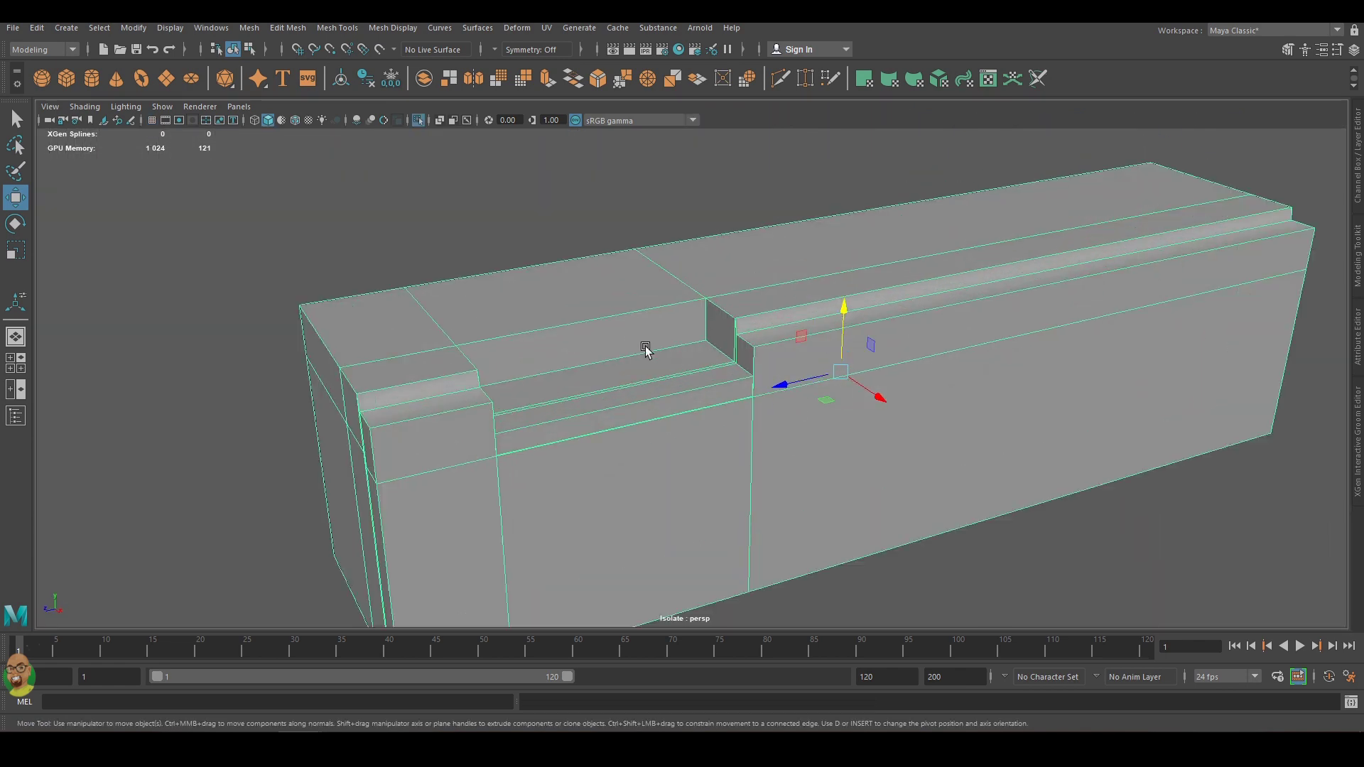
{"action": "left_click_drag", "start_coordinate": [643, 350], "coordinate": [747, 367], "text": "alt"}
{"action": "left_click", "coordinate": [783, 83]}
{"action": "left_click_drag", "start_coordinate": [675, 341], "coordinate": [574, 304], "text": "alt"}
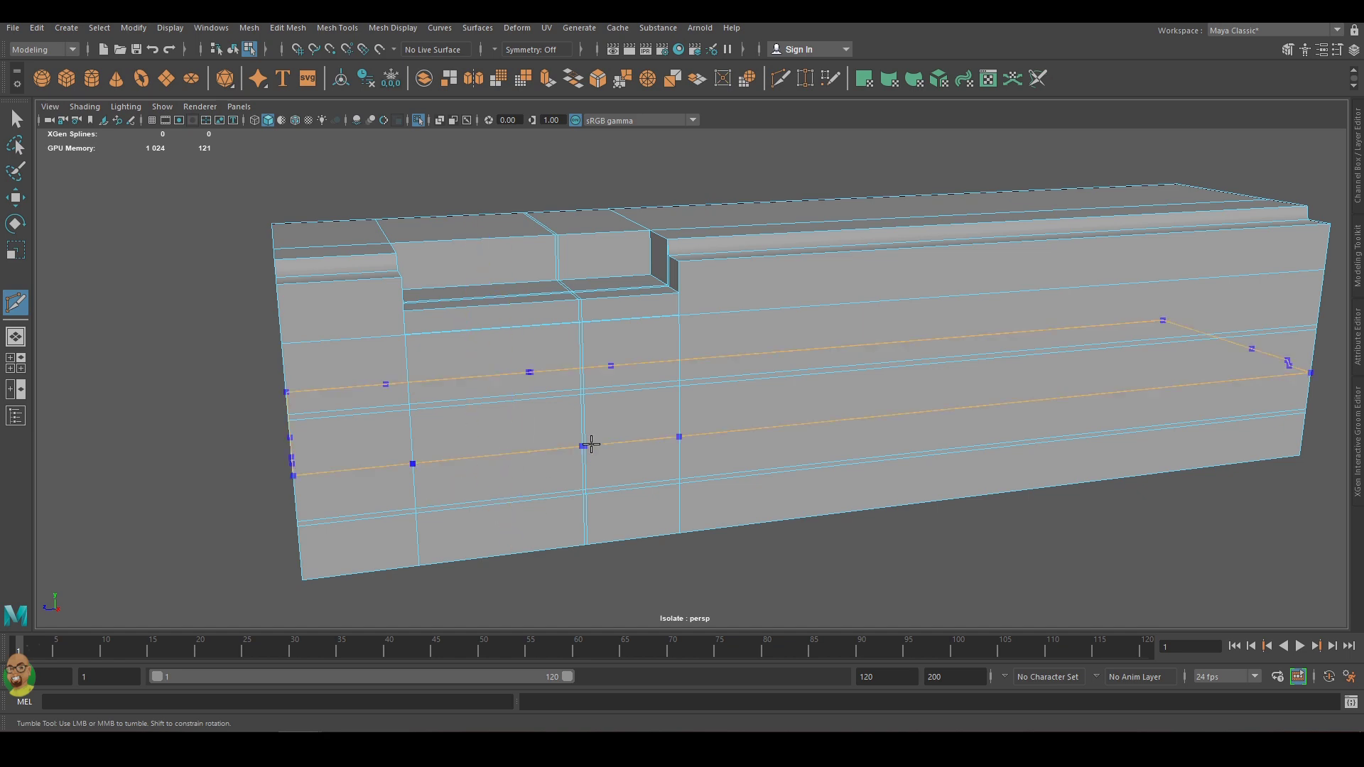
Multi-Cut a diagonal edge across the block's side faces near the notch.
{"action": "right_click_drag", "start_coordinate": [586, 454], "coordinate": [612, 338], "text": "alt"}
{"action": "scroll", "coordinate": [323, 485], "scroll_direction": "down", "scroll_amount": 3}
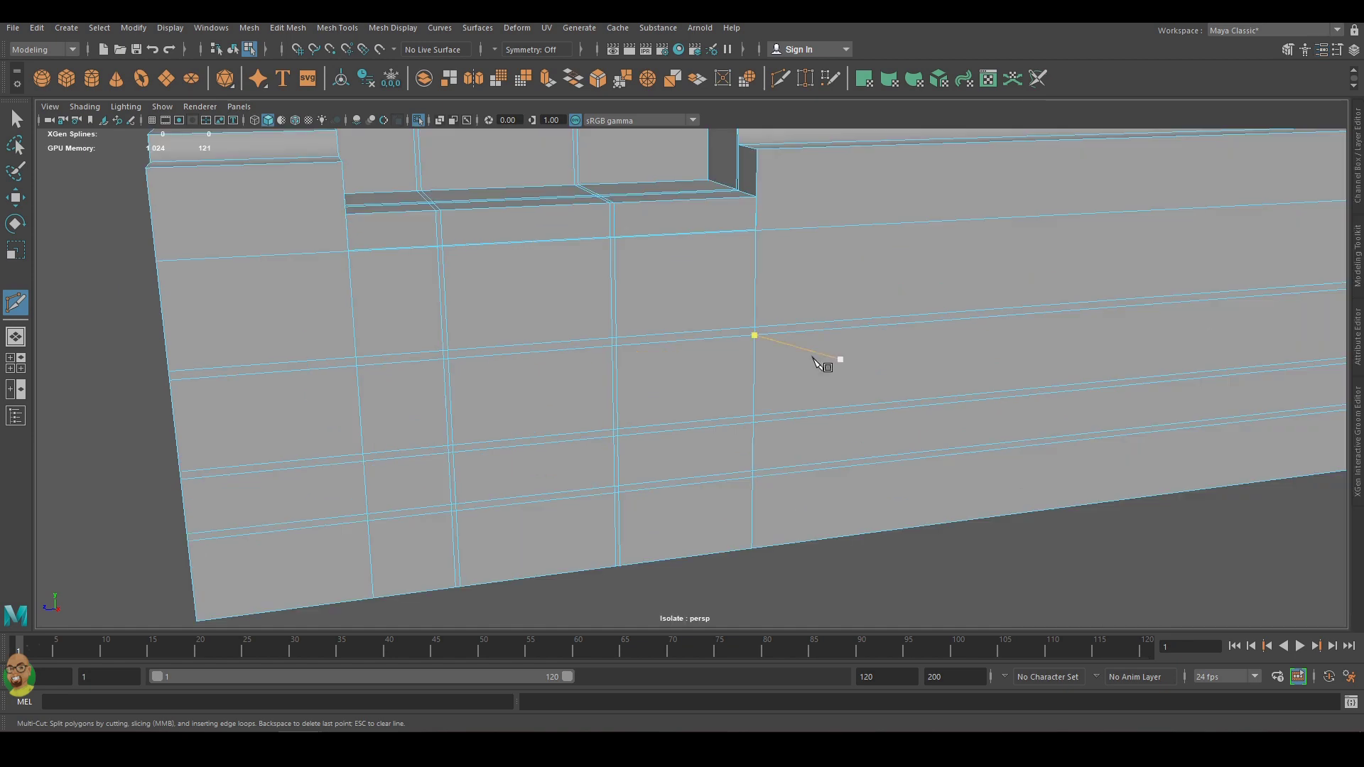
{"action": "right_click_drag", "start_coordinate": [821, 365], "coordinate": [761, 244], "text": "alt"}
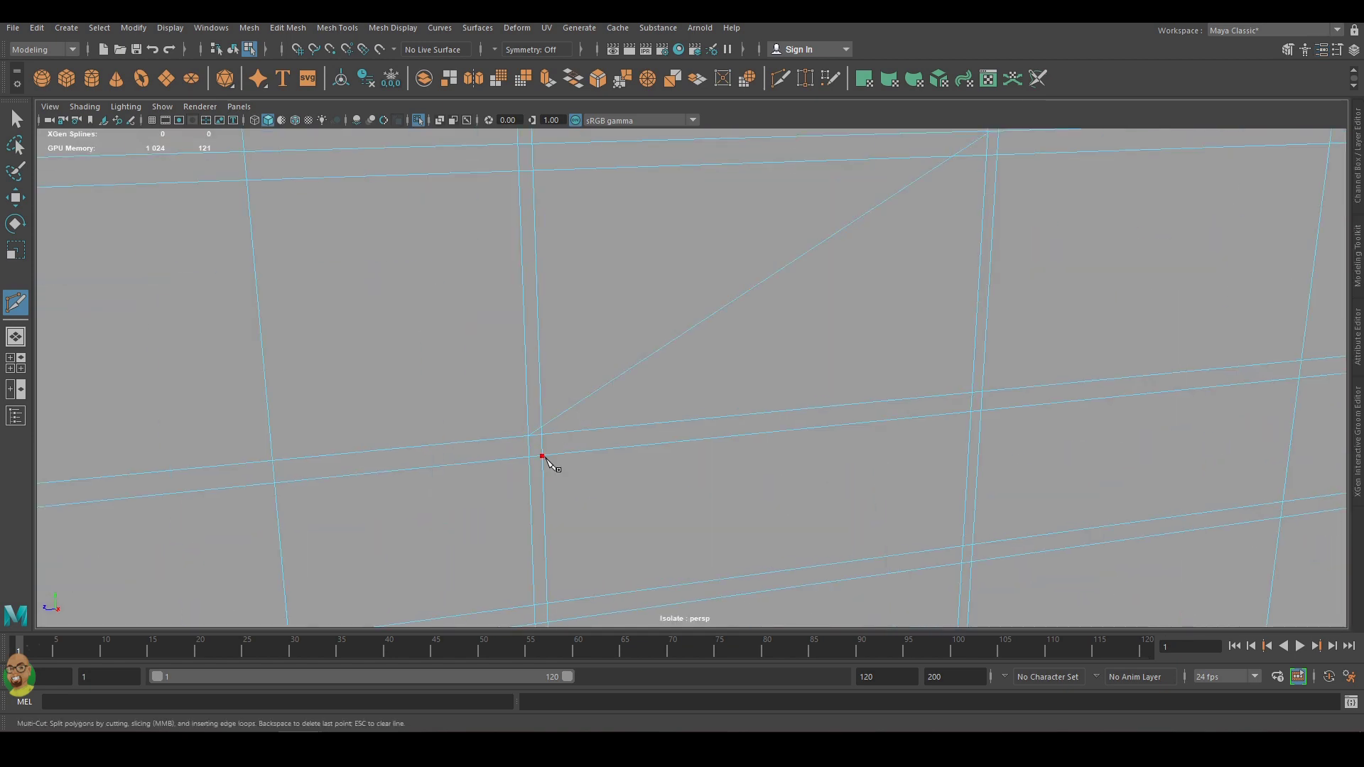
{"action": "middle_click_drag", "start_coordinate": [768, 277], "coordinate": [776, 250], "text": "alt"}
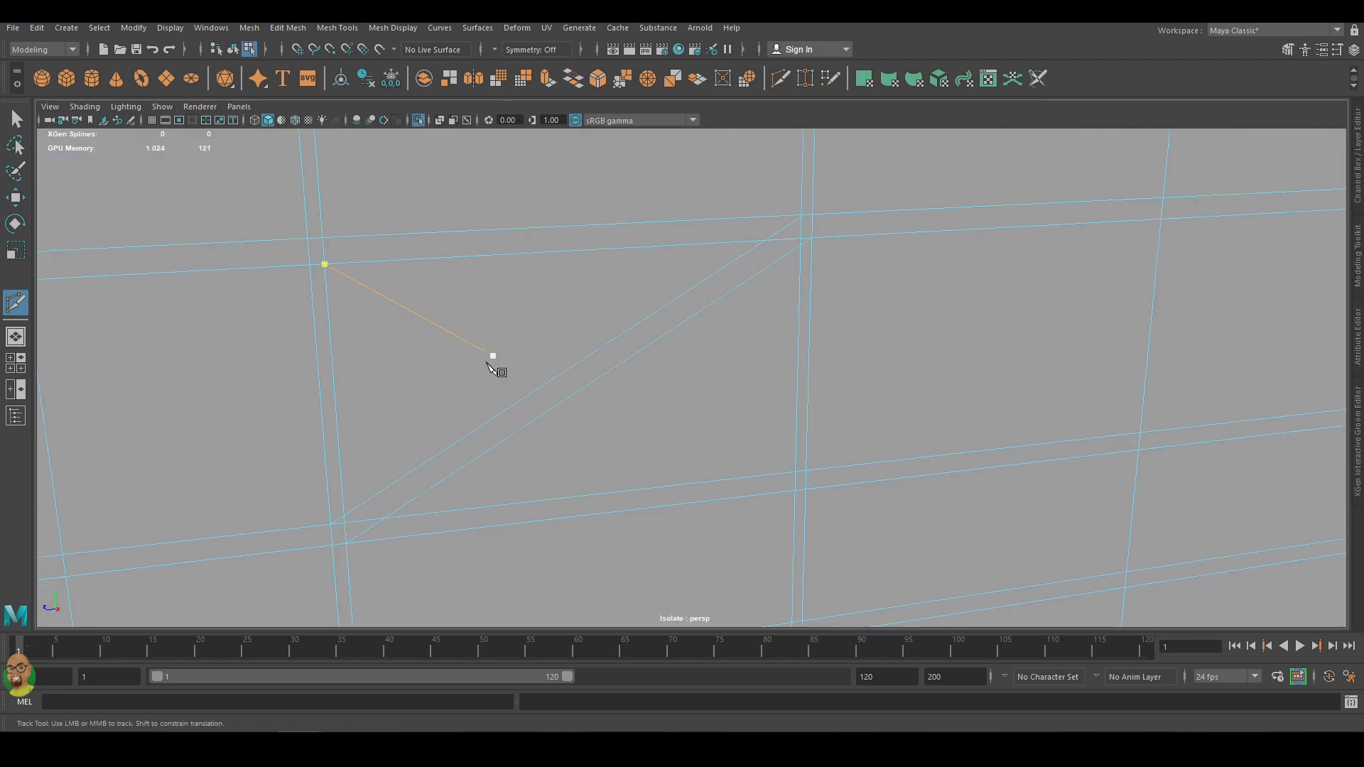
{"action": "right_click_drag", "start_coordinate": [649, 356], "coordinate": [588, 355]}
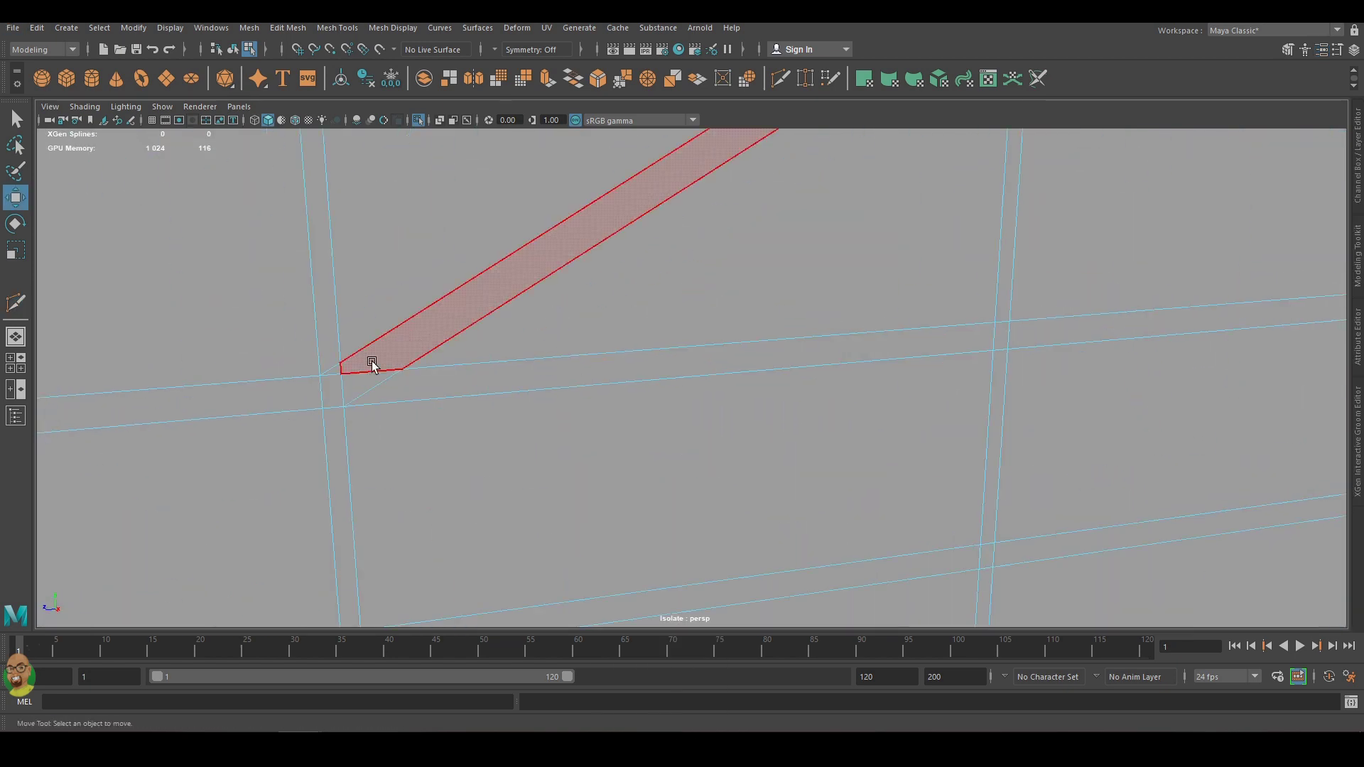
Select the vertex at the diagonal cut's end for adjustment with the Move tool.
{"action": "left_click", "coordinate": [343, 384]}
{"action": "key", "text": "w"}
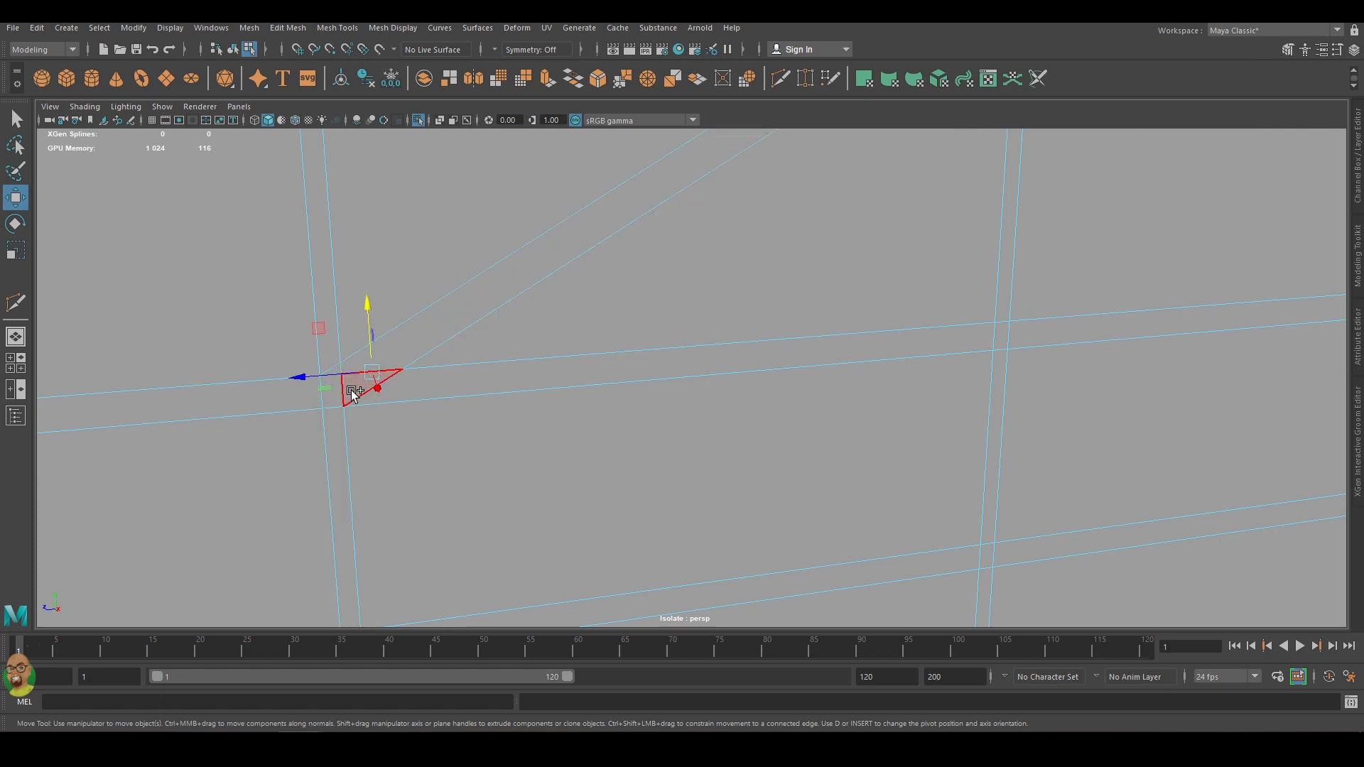
{"action": "key", "text": "ctrl+z"}
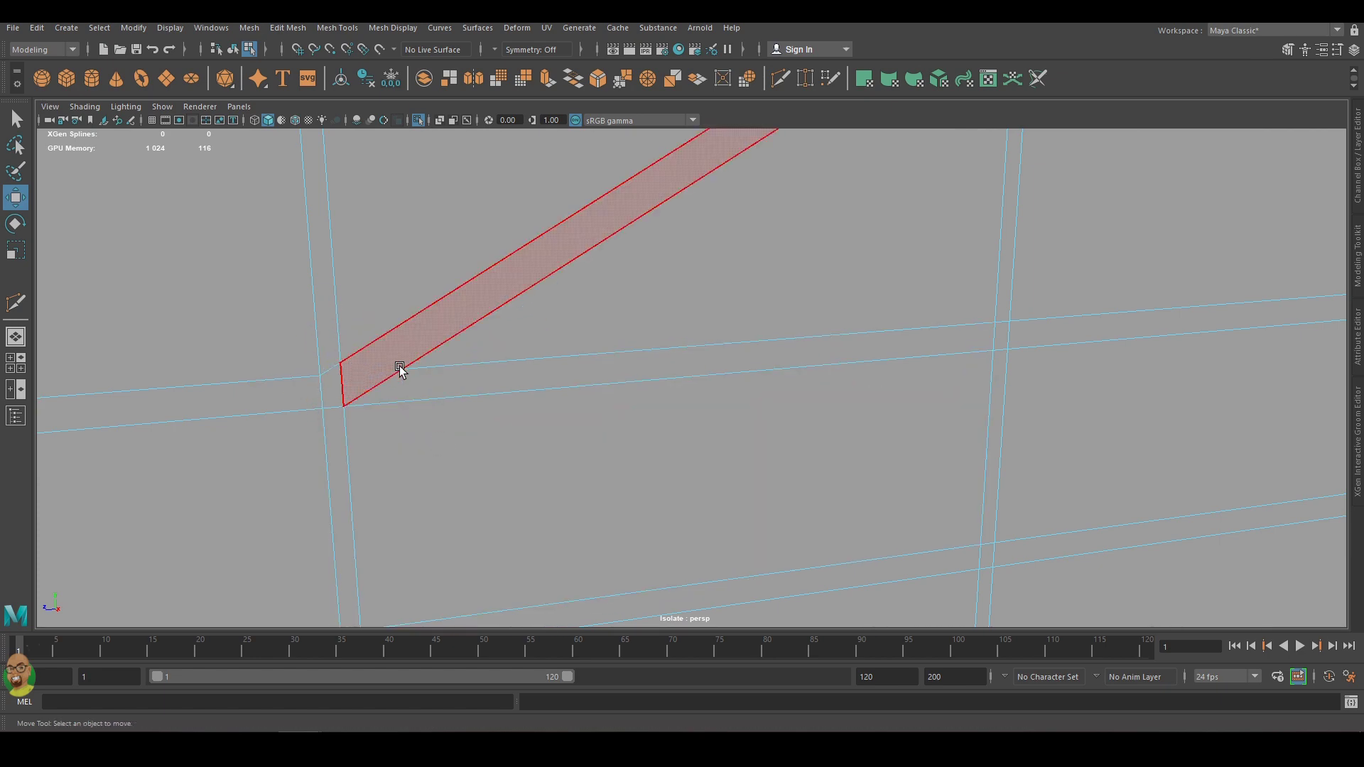
{"action": "mouse_move", "coordinate": [764, 318]}
{"action": "left_mouse_down", "text": "alt"}
{"action": "mouse_move", "coordinate": [694, 414]}
{"action": "mouse_move", "coordinate": [712, 365]}
{"action": "mouse_move", "coordinate": [481, 456]}
{"action": "left_mouse_up", "text": "alt"}
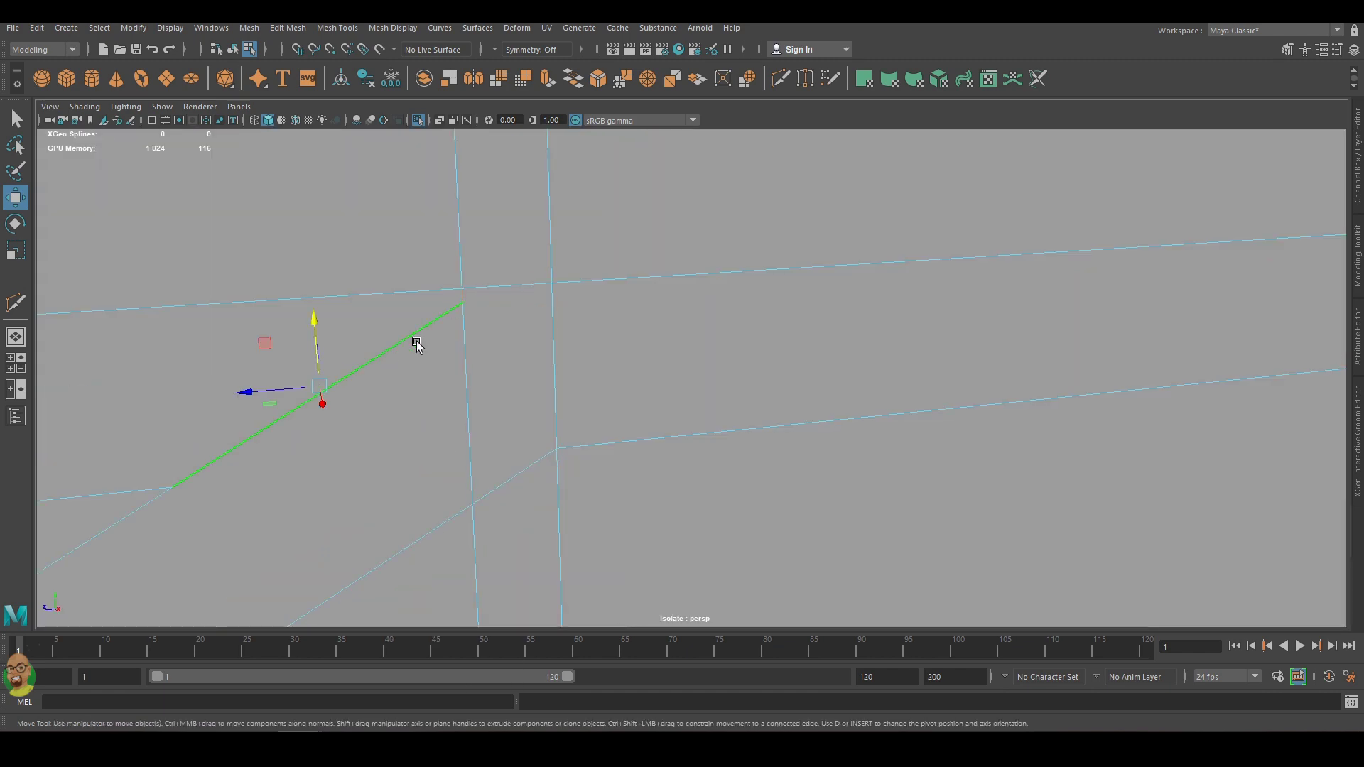
{"action": "right_click_drag", "start_coordinate": [463, 293], "coordinate": [398, 293]}
{"action": "left_click", "coordinate": [462, 295]}
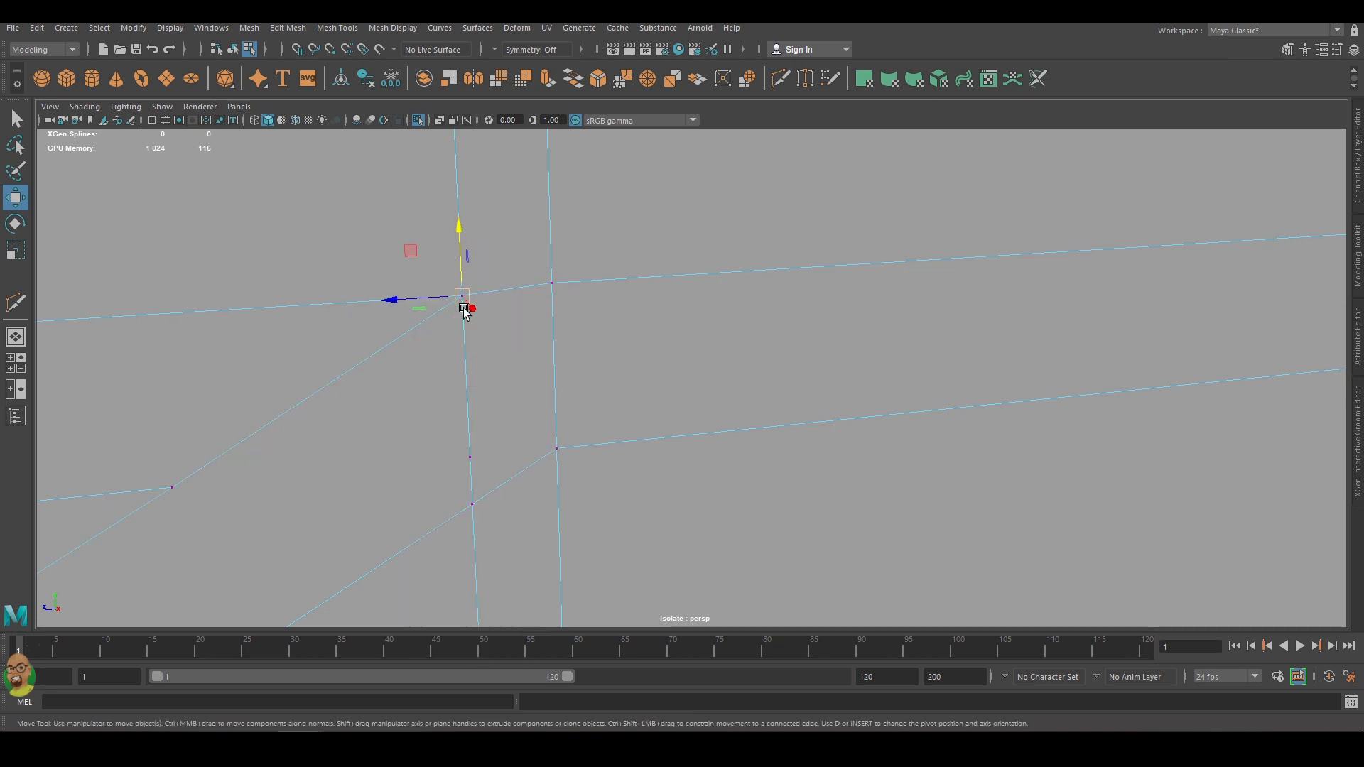
{"action": "left_click_drag", "start_coordinate": [170, 446], "coordinate": [417, 470], "text": "alt"}
Cut a new vertical edge near the block's far end.
{"action": "left_click_drag", "start_coordinate": [503, 420], "coordinate": [629, 322], "text": "alt"}
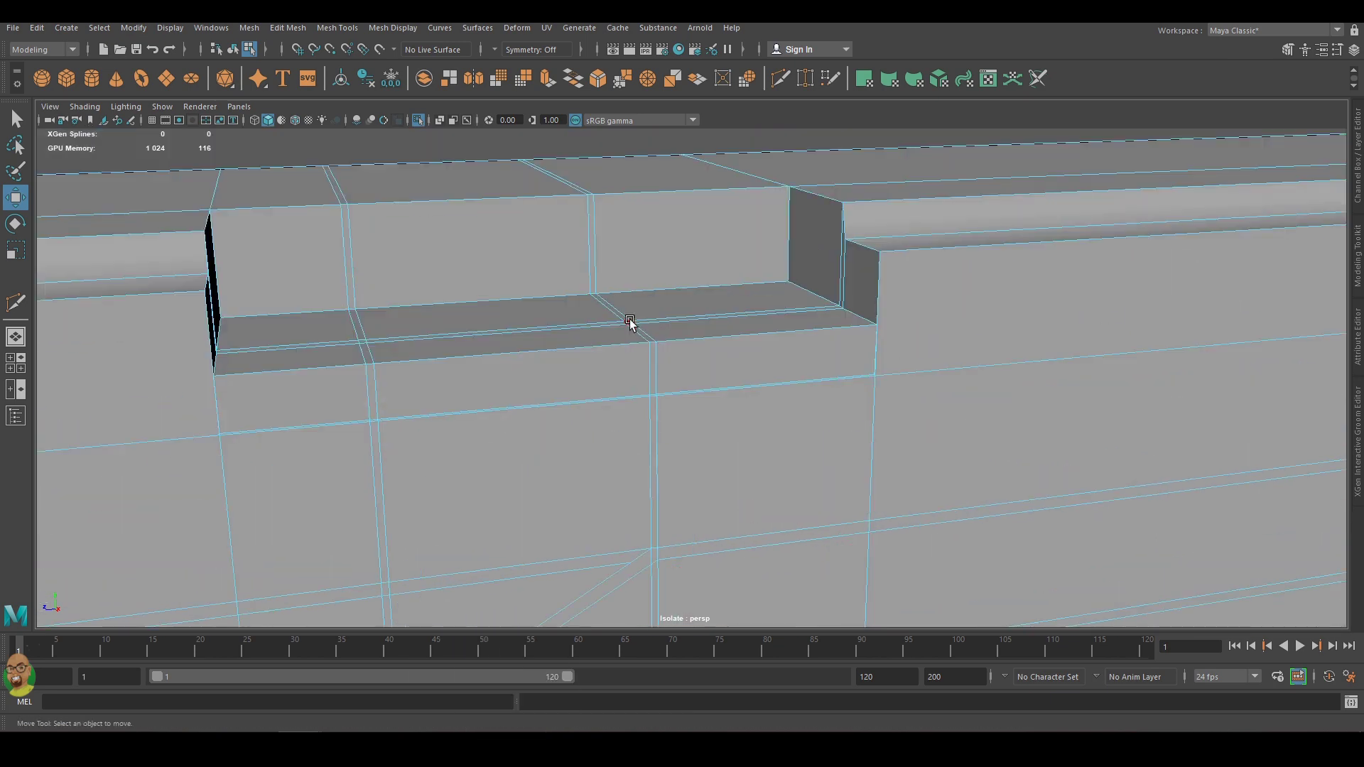
{"action": "mouse_move", "coordinate": [660, 404]}
{"action": "left_mouse_down", "text": "alt"}
{"action": "mouse_move", "coordinate": [613, 350]}
{"action": "mouse_move", "coordinate": [691, 174]}
{"action": "mouse_move", "coordinate": [725, 368]}
{"action": "mouse_move", "coordinate": [521, 340]}
{"action": "left_mouse_up", "text": "alt"}
{"action": "scroll", "coordinate": [838, 434], "scroll_direction": "down", "scroll_amount": 5}
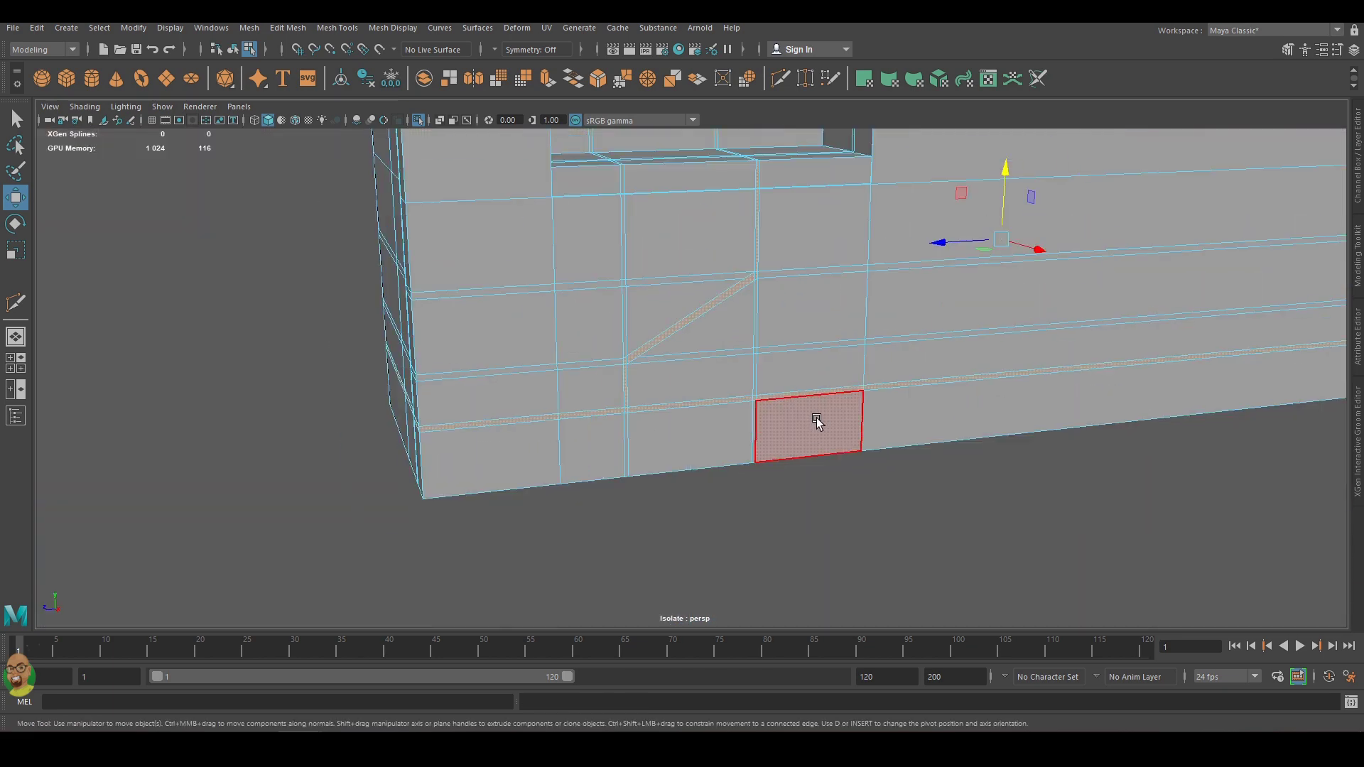
{"action": "scroll", "coordinate": [401, 378], "scroll_direction": "down", "scroll_amount": 3}
{"action": "mouse_move", "coordinate": [924, 341]}
{"action": "left_mouse_down", "text": "alt"}
{"action": "mouse_move", "coordinate": [359, 441]}
{"action": "mouse_move", "coordinate": [962, 429]}
{"action": "mouse_move", "coordinate": [791, 408]}
{"action": "left_mouse_up", "text": "alt"}
{"action": "key", "text": "ctrl+z"}
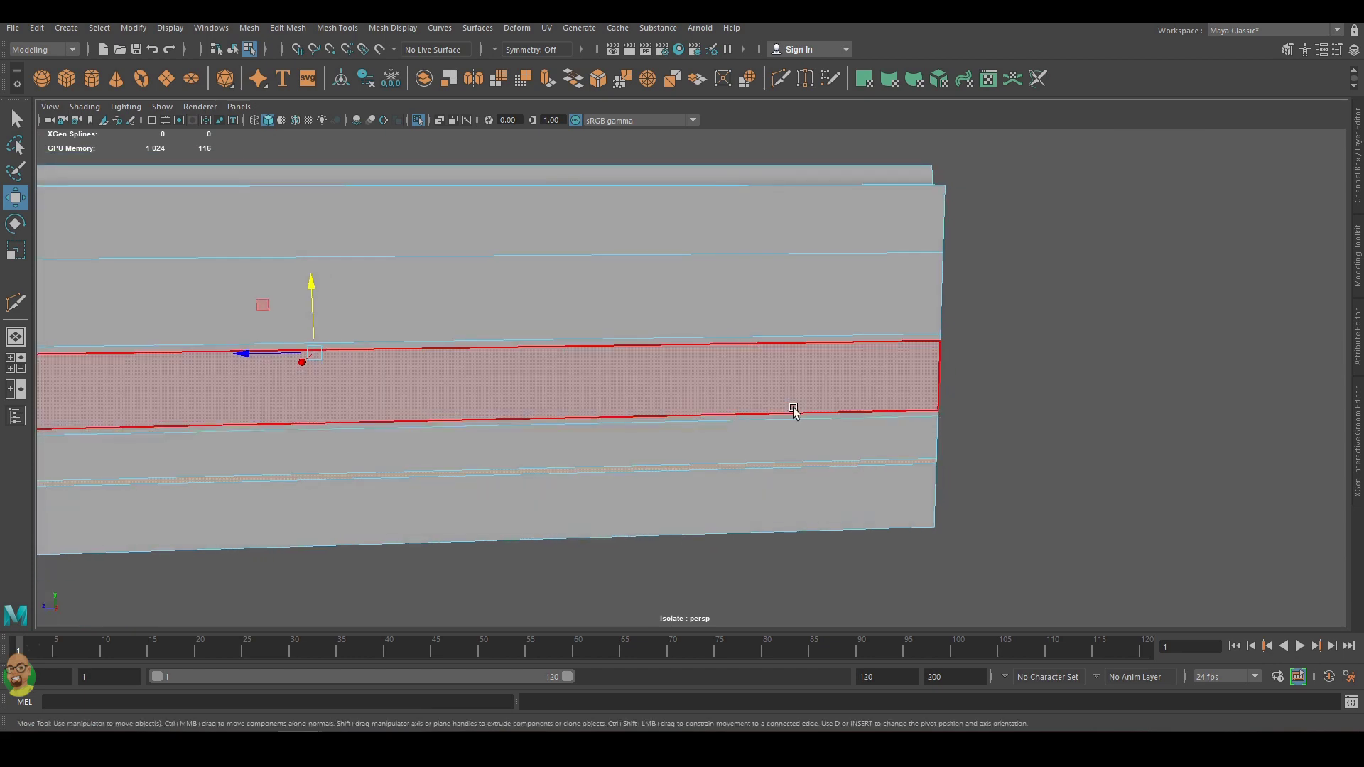
{"action": "middle_click_drag", "start_coordinate": [792, 408], "coordinate": [660, 321], "text": "alt"}
{"action": "right_click_drag", "start_coordinate": [659, 321], "coordinate": [901, 340], "text": "shift"}
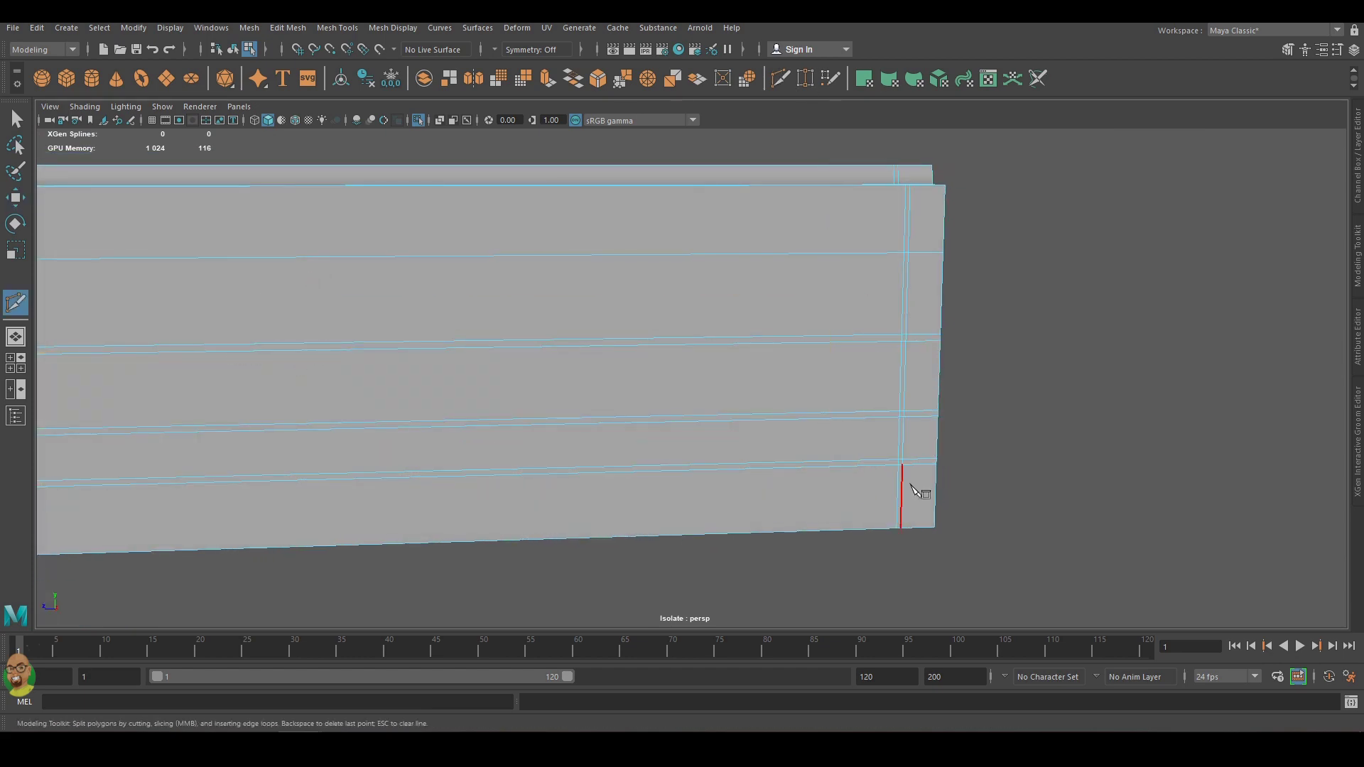
{"action": "right_click_drag", "start_coordinate": [886, 480], "coordinate": [888, 462], "text": "shift"}
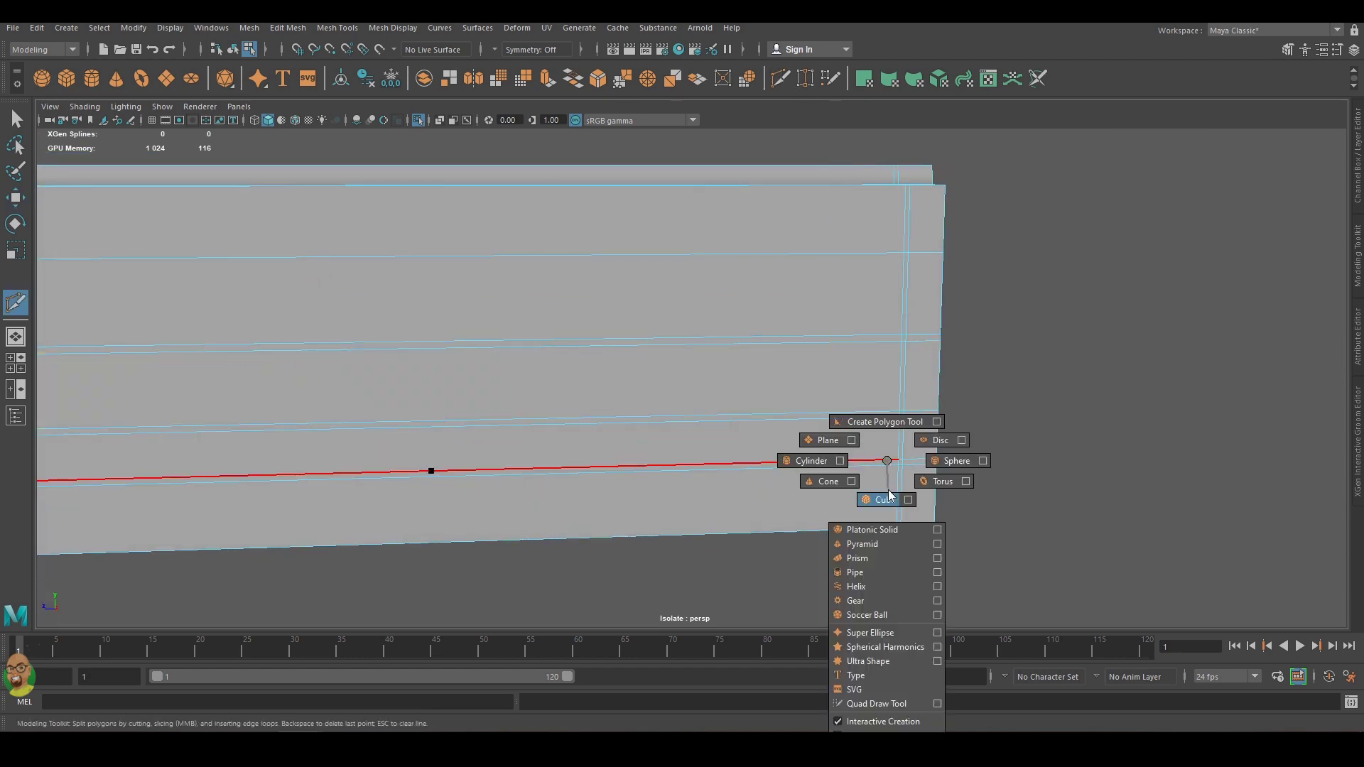
Select and frame the face beside the new vertical cut.
{"action": "left_click", "coordinate": [906, 242]}
{"action": "mouse_move", "coordinate": [906, 242]}
{"action": "left_mouse_down", "text": "alt"}
{"action": "mouse_move", "coordinate": [945, 347]}
{"action": "mouse_move", "coordinate": [877, 455]}
{"action": "mouse_move", "coordinate": [895, 426]}
{"action": "mouse_move", "coordinate": [497, 346]}
{"action": "left_mouse_up", "text": "alt"}
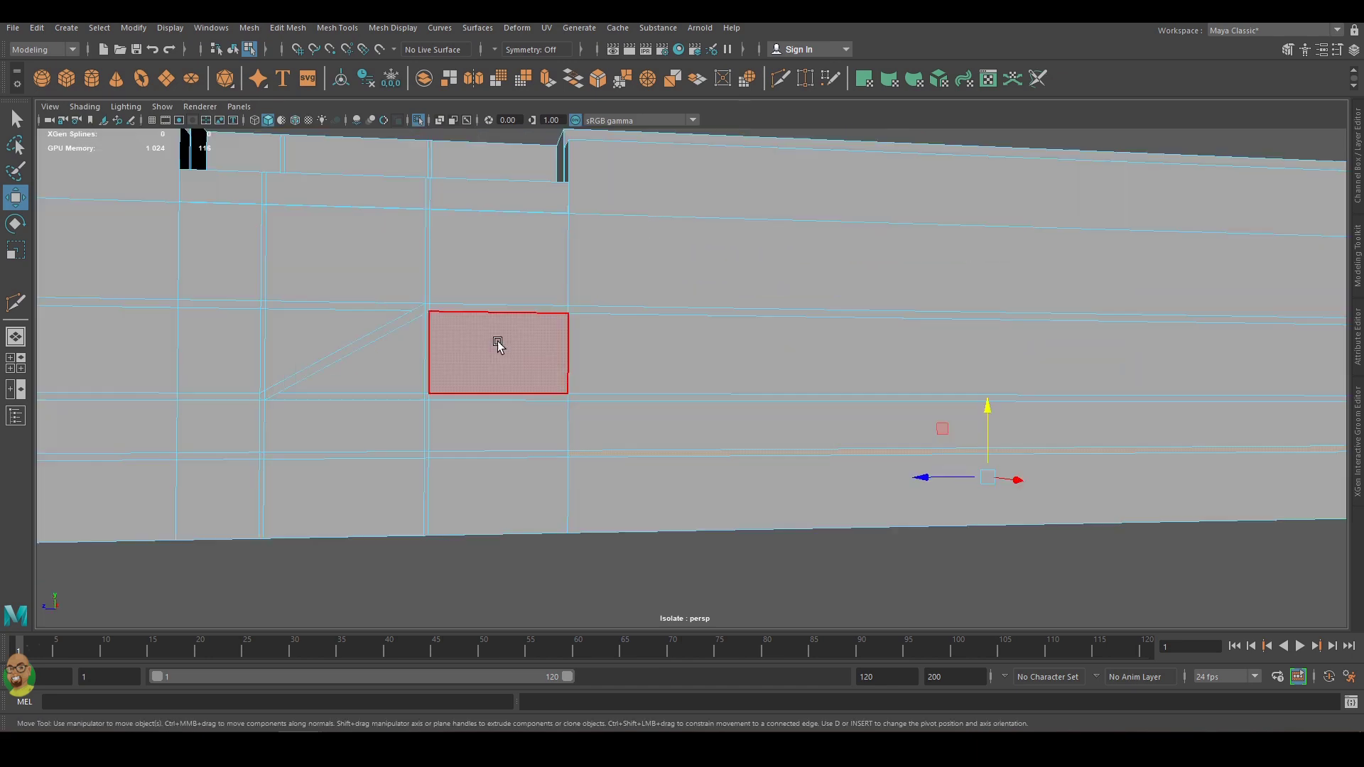
{"action": "right_click_drag", "start_coordinate": [497, 346], "coordinate": [632, 409], "text": "alt"}
{"action": "mouse_move", "coordinate": [651, 393]}
{"action": "left_mouse_down", "text": "alt"}
{"action": "mouse_move", "coordinate": [907, 335]}
{"action": "mouse_move", "coordinate": [883, 289]}
{"action": "mouse_move", "coordinate": [980, 447]}
{"action": "mouse_move", "coordinate": [1079, 455]}
{"action": "left_mouse_up", "text": "alt"}
{"action": "key", "text": "f"}
{"action": "right_click_drag", "start_coordinate": [761, 310], "coordinate": [806, 287], "text": "alt"}
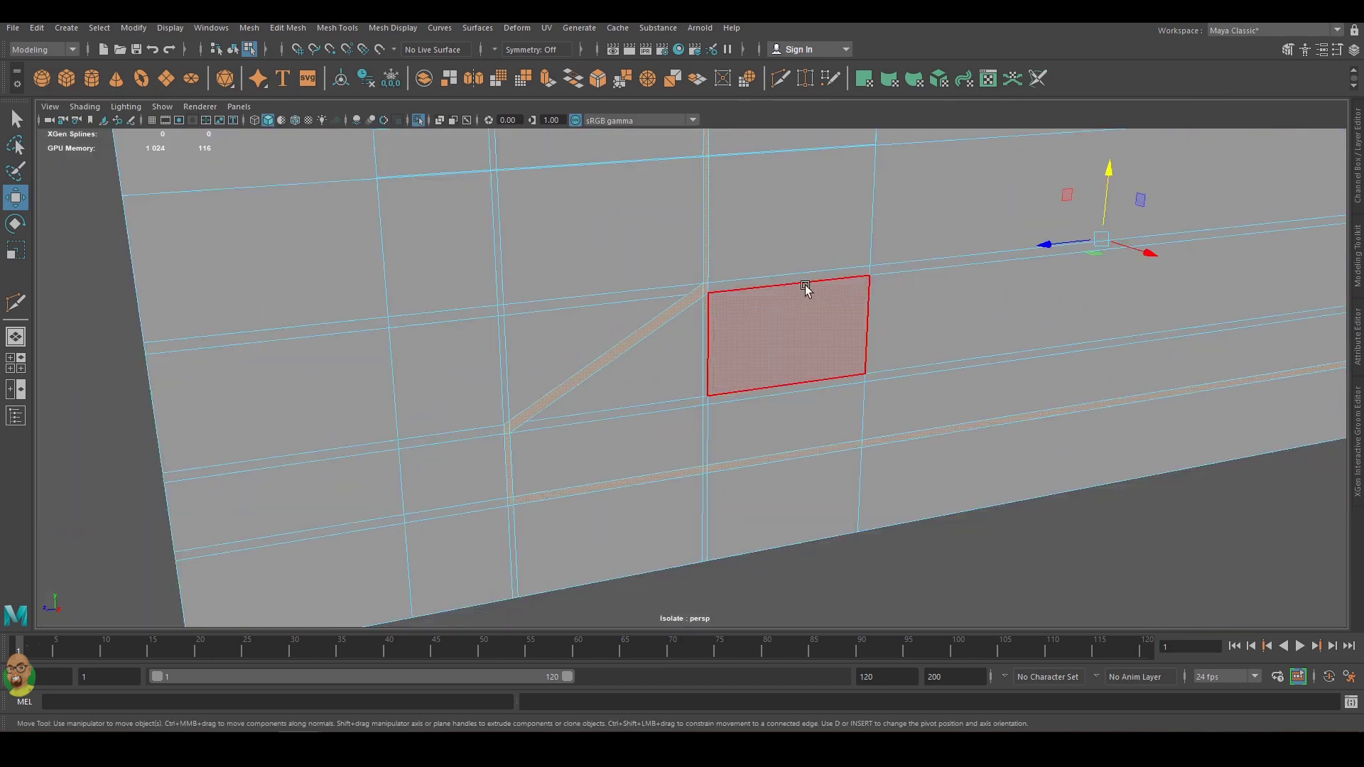
{"action": "left_click_drag", "start_coordinate": [1135, 244], "coordinate": [1014, 305], "text": "alt"}
{"action": "right_click_drag", "start_coordinate": [1013, 305], "coordinate": [983, 295], "text": "alt"}
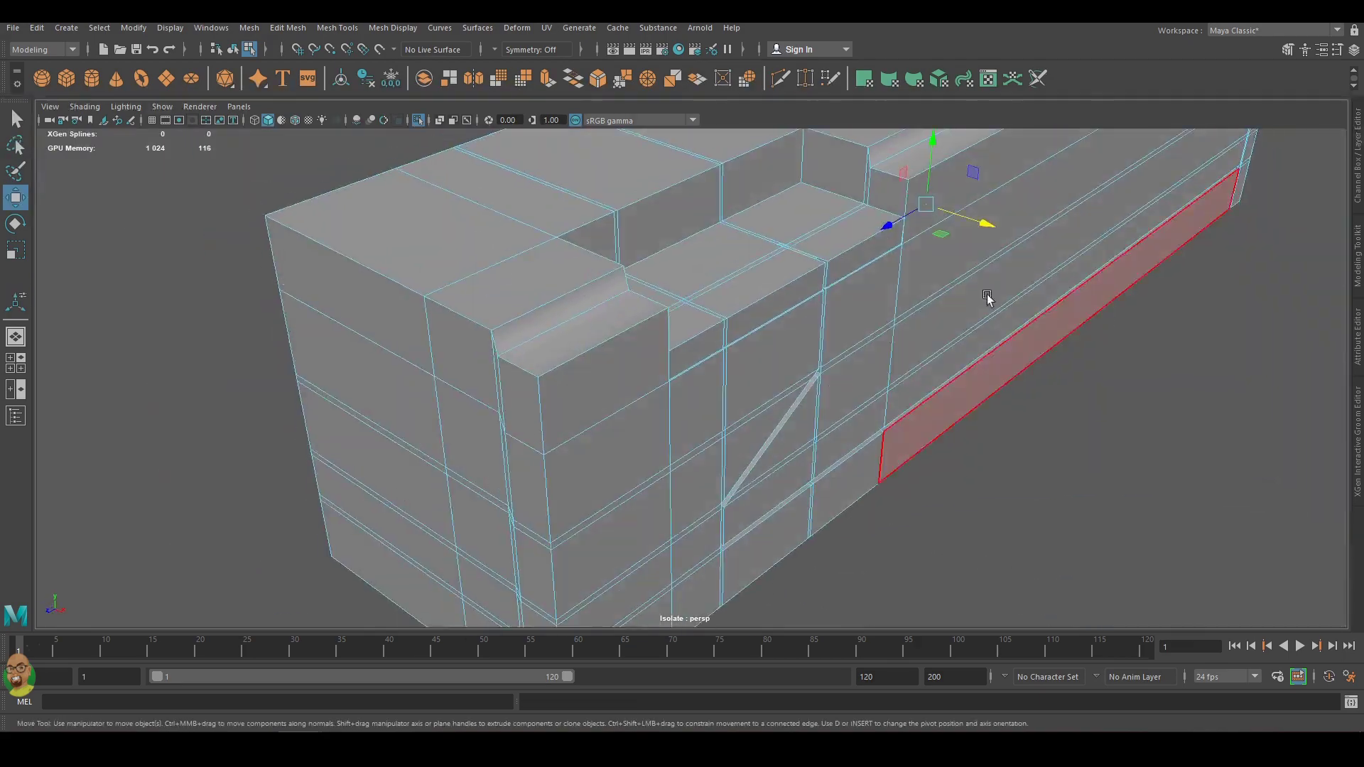
Select a side face in the front view and switch it to vertex editing.
{"action": "key", "text": "space"}
{"action": "left_click", "coordinate": [380, 474]}
{"action": "scroll", "coordinate": [377, 469], "scroll_direction": "up", "scroll_amount": 4}
{"action": "scroll", "coordinate": [370, 455], "scroll_direction": "up", "scroll_amount": 3}
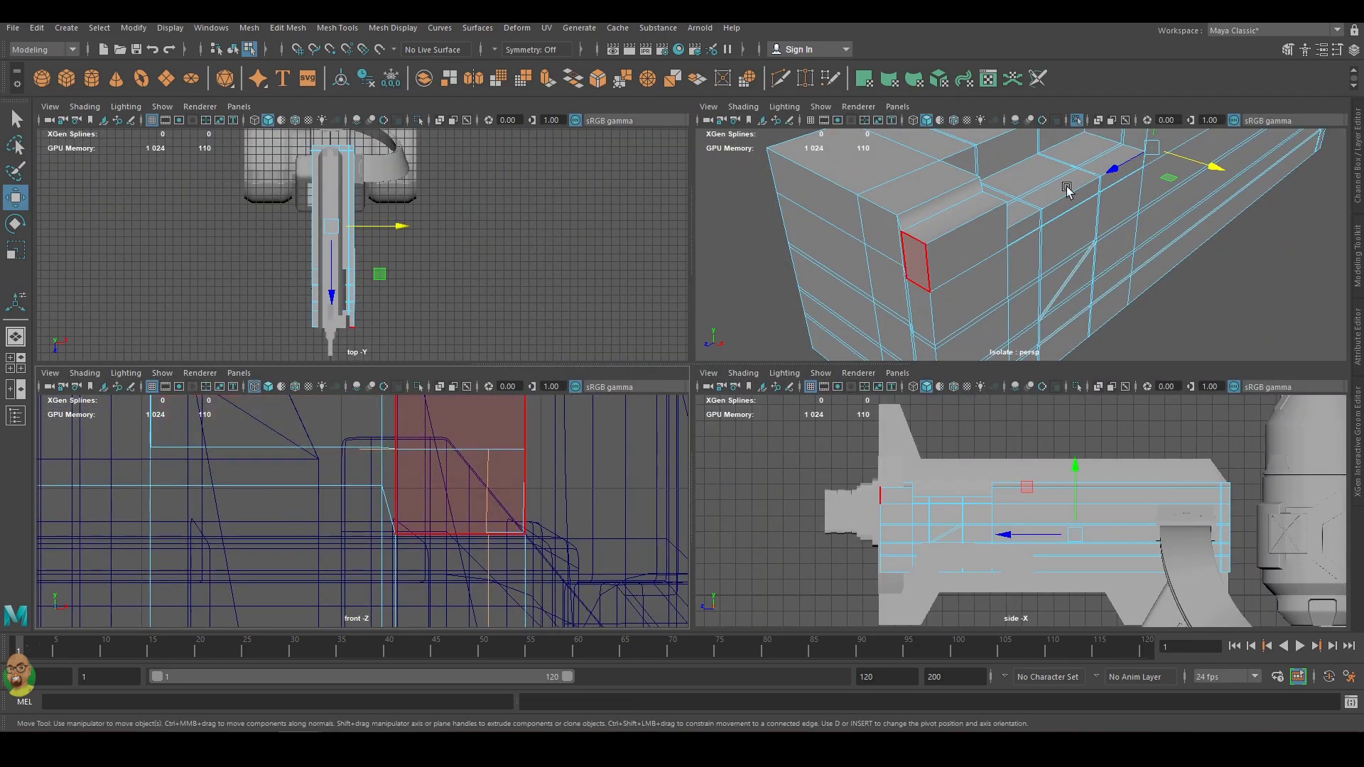
{"action": "key", "text": "f"}
{"action": "right_click_drag", "start_coordinate": [376, 426], "coordinate": [429, 478]}
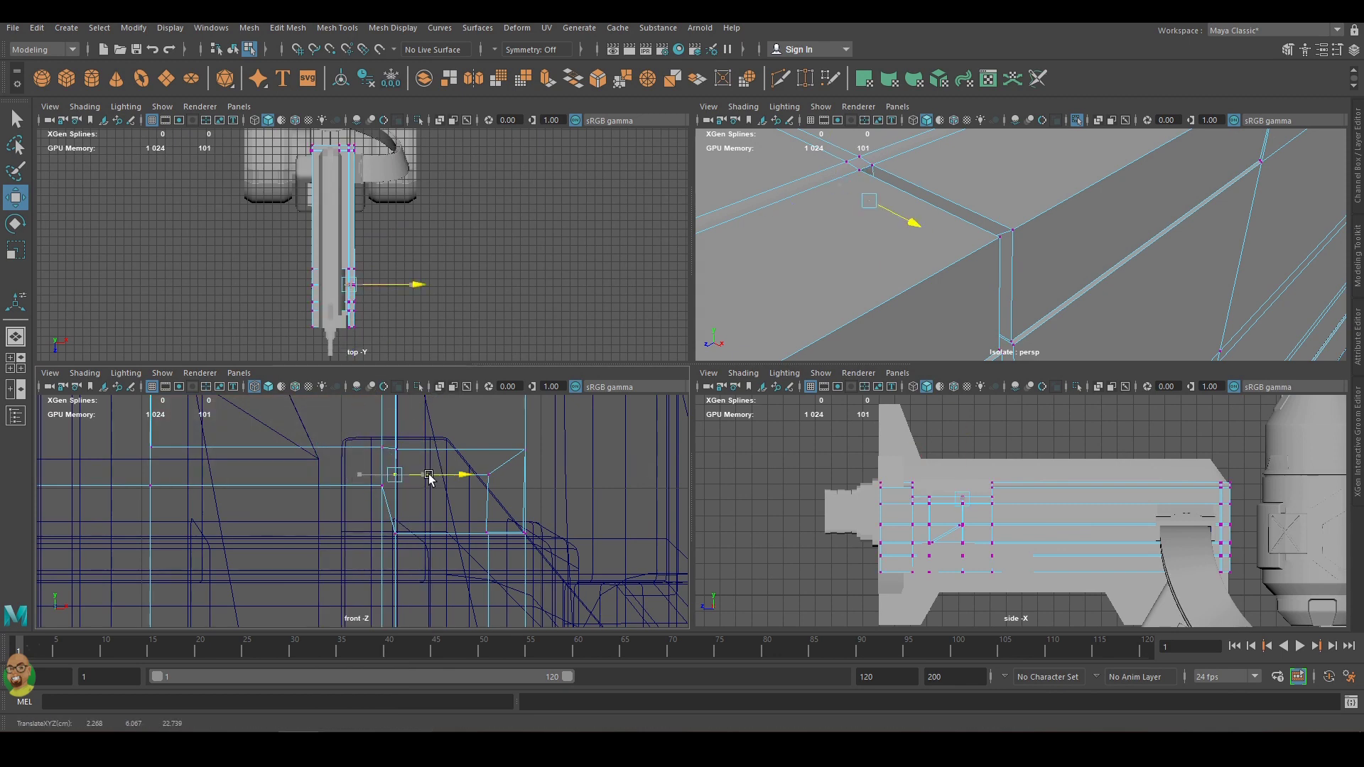
Place the new cylinder above the gun body and frame it in a maximized perspective view.
{"action": "key", "text": "5"}
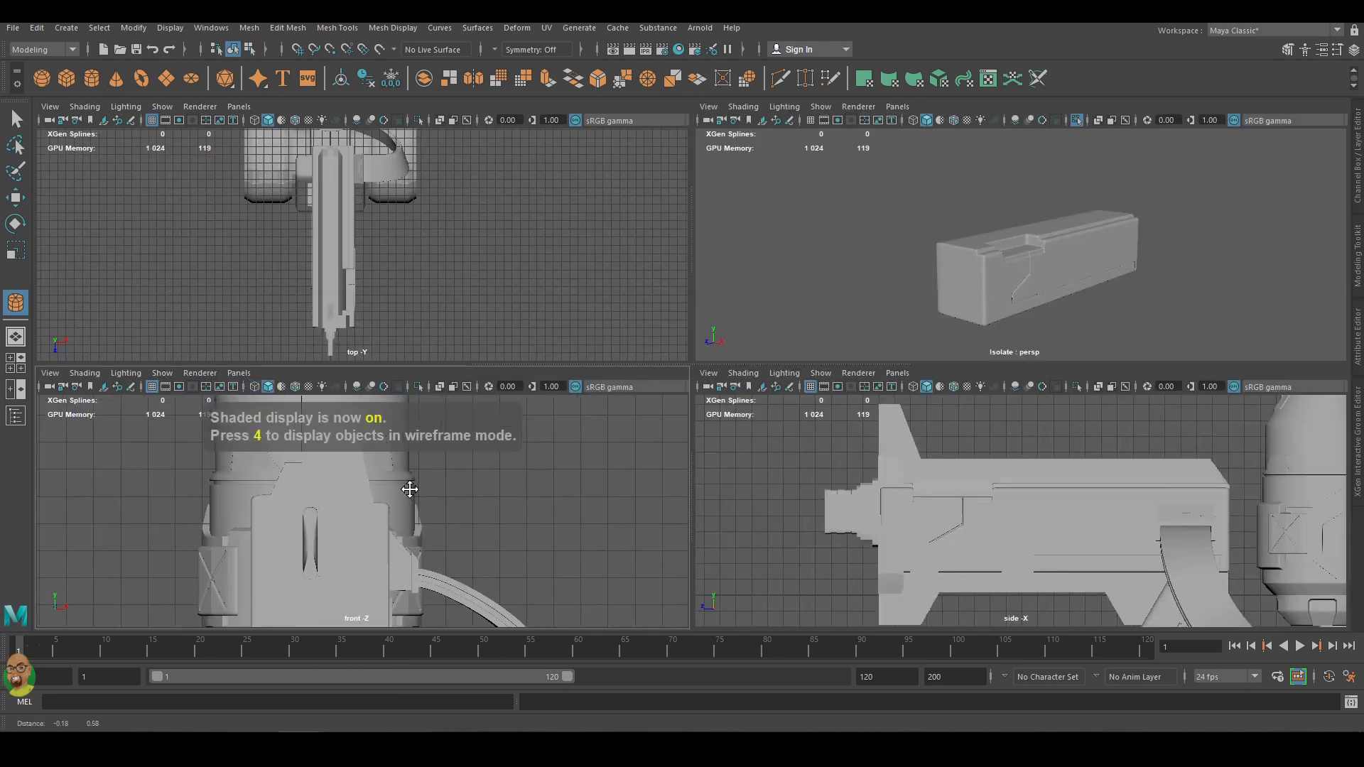
{"action": "right_click_drag", "start_coordinate": [410, 489], "coordinate": [384, 531]}
{"action": "left_click_drag", "start_coordinate": [392, 504], "coordinate": [392, 462]}
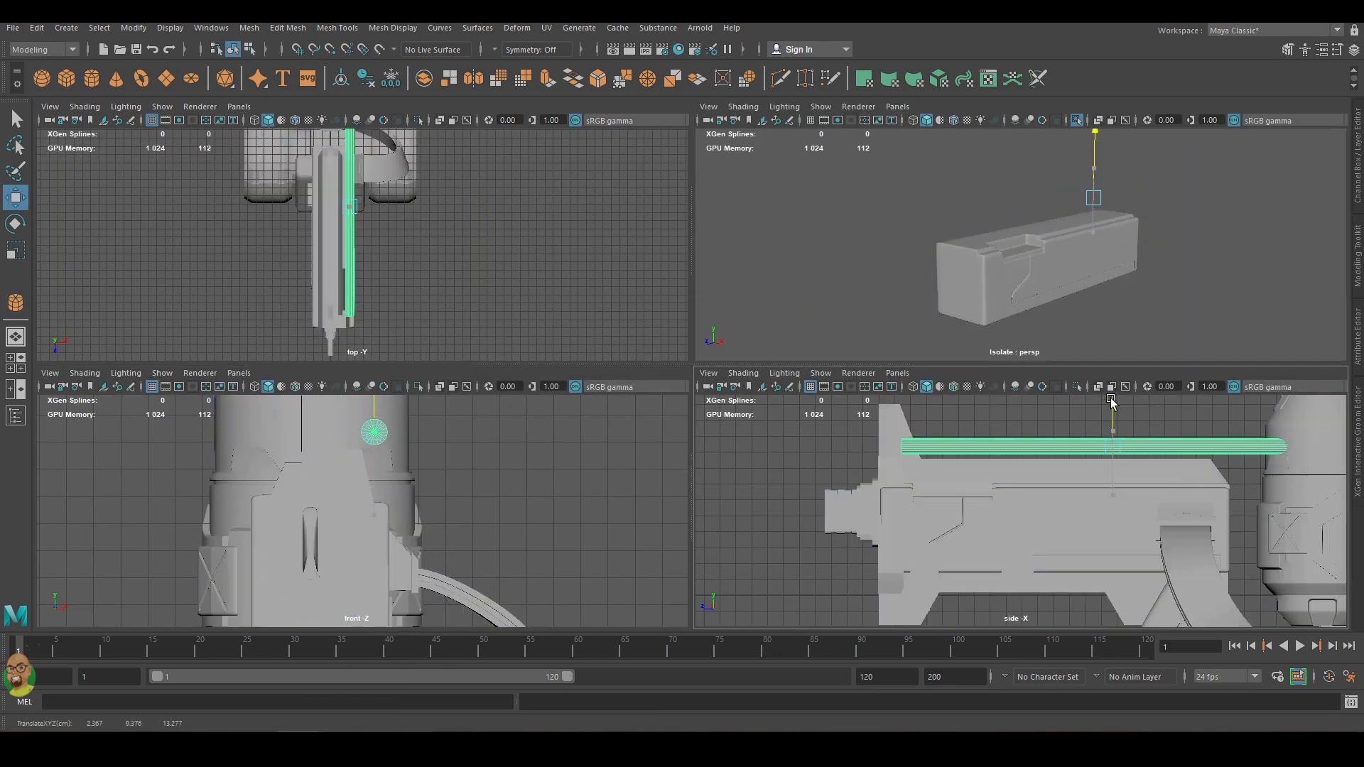
{"action": "key", "text": "space"}
{"action": "key", "text": "ctrl+1"}
{"action": "key", "text": "f"}
Rotate and shorten the cylinder so it lies lengthwise in the top notch.
{"action": "key", "text": "e"}
{"action": "key", "text": "r"}
{"action": "mouse_move", "coordinate": [1060, 325]}
{"action": "left_mouse_down"}
{"action": "mouse_move", "coordinate": [980, 351]}
{"action": "mouse_move", "coordinate": [834, 341]}
{"action": "mouse_move", "coordinate": [698, 277]}
{"action": "left_mouse_up"}
{"action": "key", "text": "w"}
{"action": "left_click_drag", "start_coordinate": [738, 381], "coordinate": [691, 268], "text": "alt"}
{"action": "scroll", "coordinate": [785, 450], "scroll_direction": "up", "scroll_amount": 3}
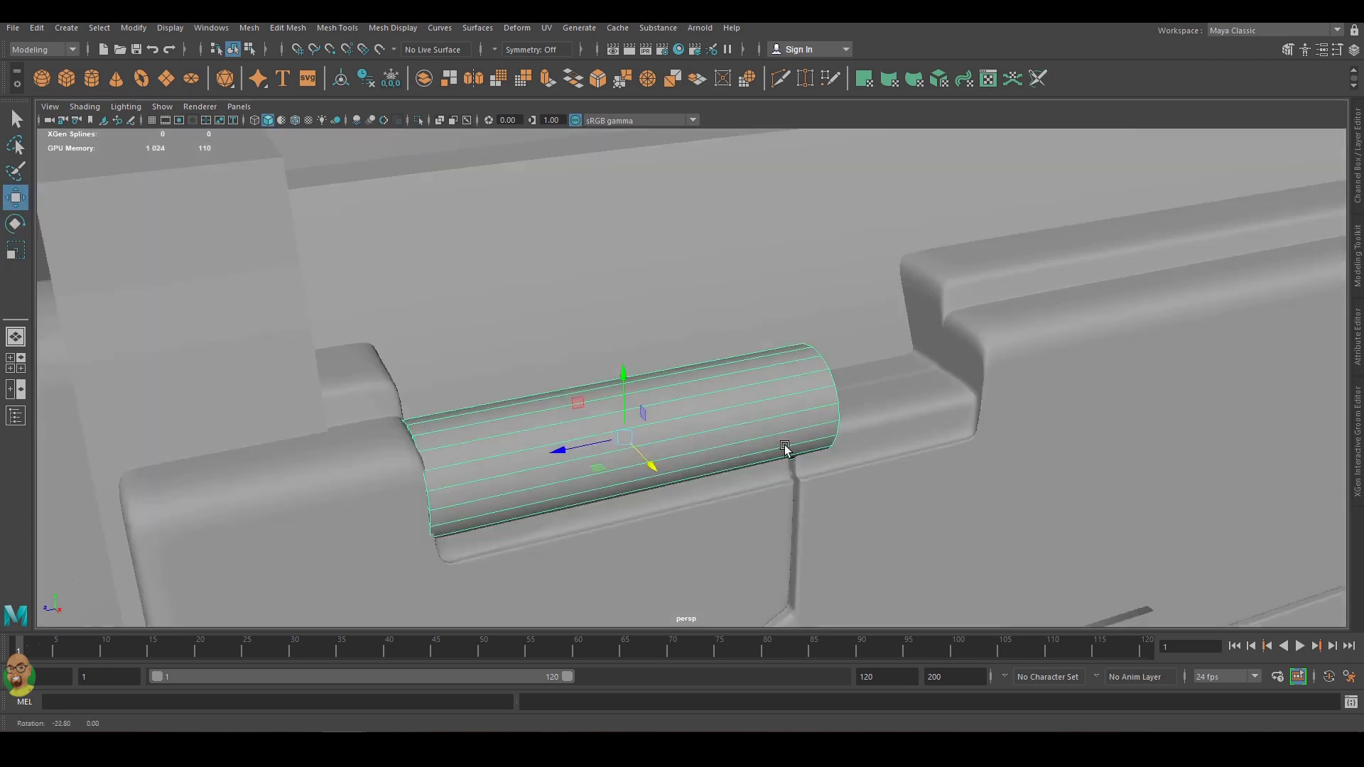
{"action": "mouse_move", "coordinate": [785, 450]}
{"action": "left_mouse_down", "text": "alt"}
{"action": "mouse_move", "coordinate": [706, 466]}
{"action": "mouse_move", "coordinate": [511, 426]}
{"action": "mouse_move", "coordinate": [653, 454]}
{"action": "left_mouse_up", "text": "alt"}
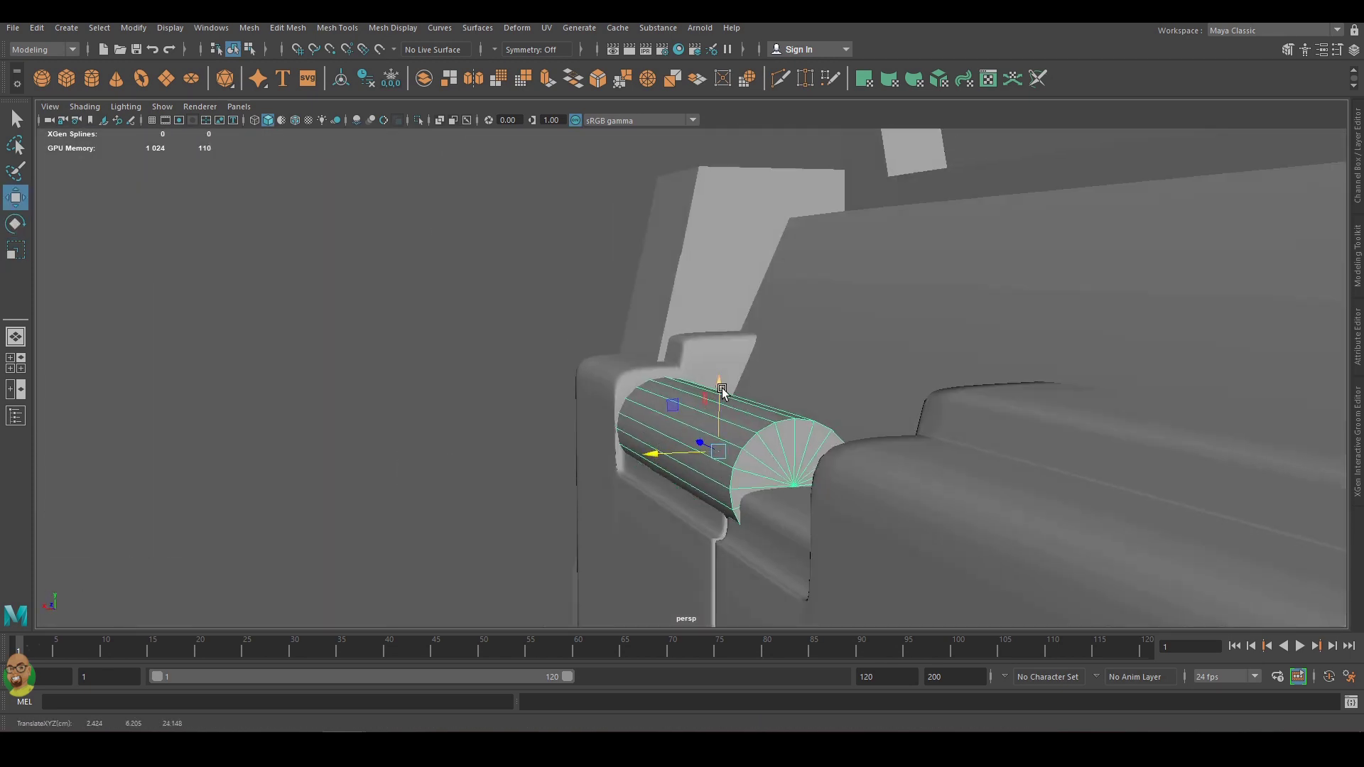
{"action": "mouse_move", "coordinate": [722, 390]}
{"action": "left_mouse_down", "text": "alt"}
{"action": "mouse_move", "coordinate": [682, 426]}
{"action": "mouse_move", "coordinate": [665, 386]}
{"action": "left_mouse_up", "text": "alt"}
Thicken the cylinder so it fills the notch.
{"action": "key", "text": "e"}
{"action": "key", "text": "w"}
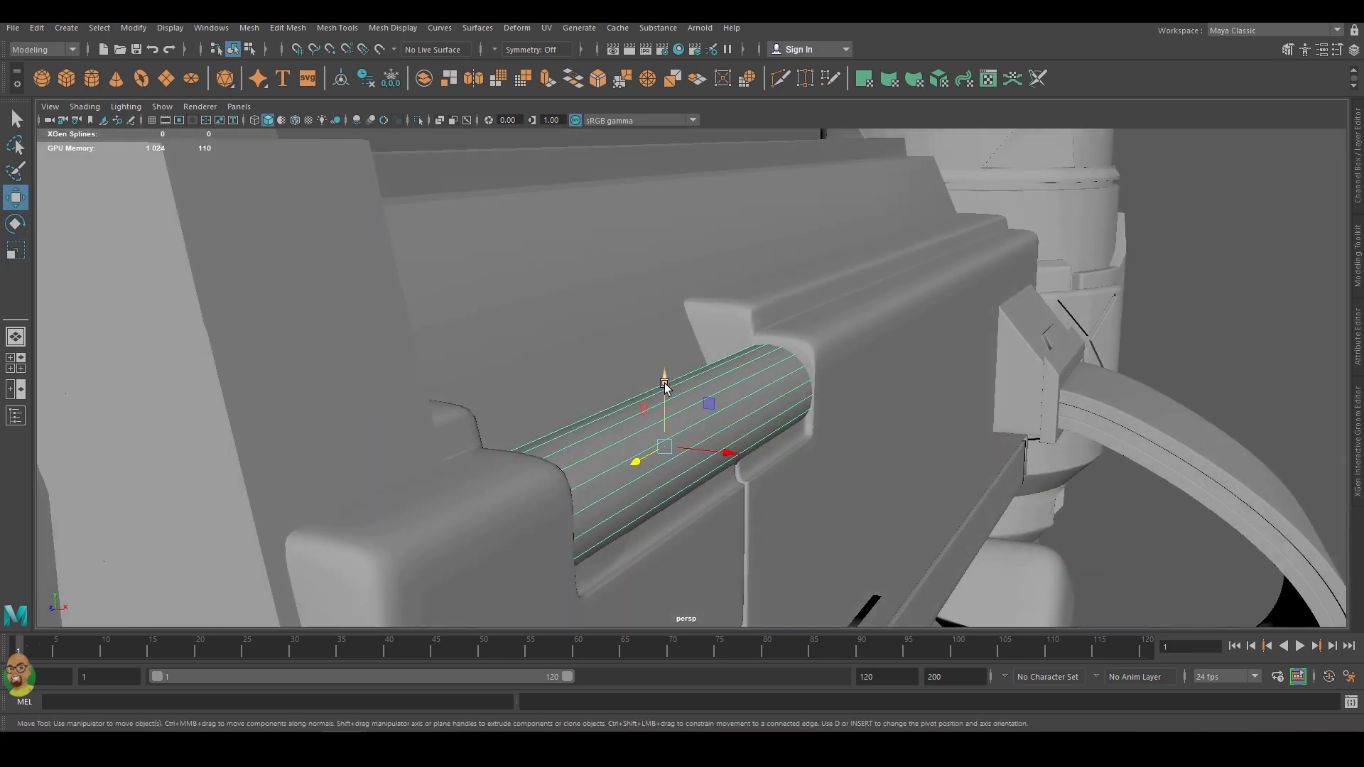
{"action": "key", "text": "r"}
{"action": "mouse_move", "coordinate": [668, 476]}
{"action": "left_mouse_down"}
{"action": "mouse_move", "coordinate": [753, 481]}
{"action": "mouse_move", "coordinate": [714, 490]}
{"action": "left_mouse_up"}
{"action": "mouse_move", "coordinate": [831, 435]}
{"action": "left_mouse_down", "text": "alt"}
{"action": "mouse_move", "coordinate": [1081, 426]}
{"action": "mouse_move", "coordinate": [881, 451]}
{"action": "left_mouse_up", "text": "alt"}
Insert edge loops near both ends of the cylinder and select them.
{"action": "right_click_drag", "start_coordinate": [785, 433], "coordinate": [581, 395], "text": "shift"}
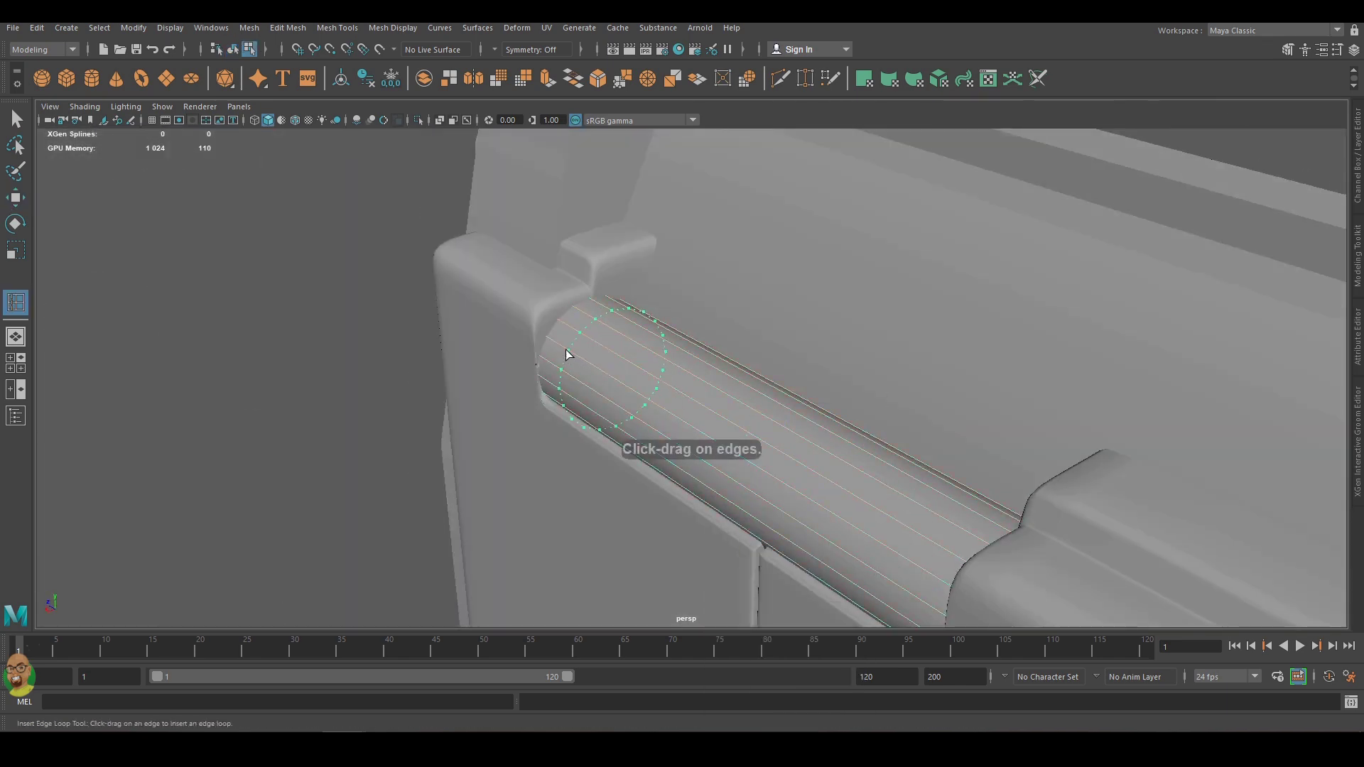
{"action": "left_click_drag", "start_coordinate": [522, 317], "coordinate": [1144, 668], "text": "alt"}
{"action": "right_click_drag", "start_coordinate": [822, 377], "coordinate": [867, 413], "text": "shift"}
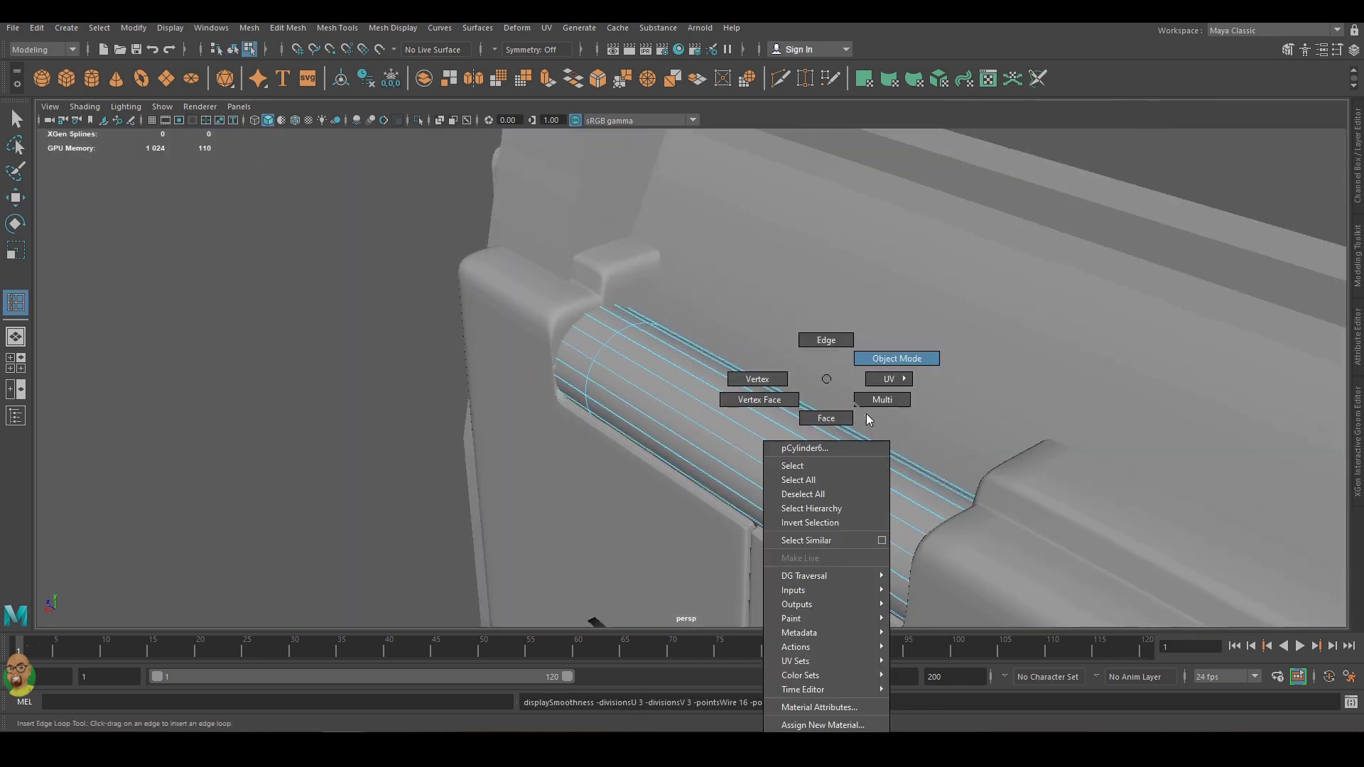
{"action": "left_click_drag", "start_coordinate": [867, 413], "coordinate": [676, 409], "text": "alt"}
{"action": "right_click_drag", "start_coordinate": [822, 377], "coordinate": [828, 466]}
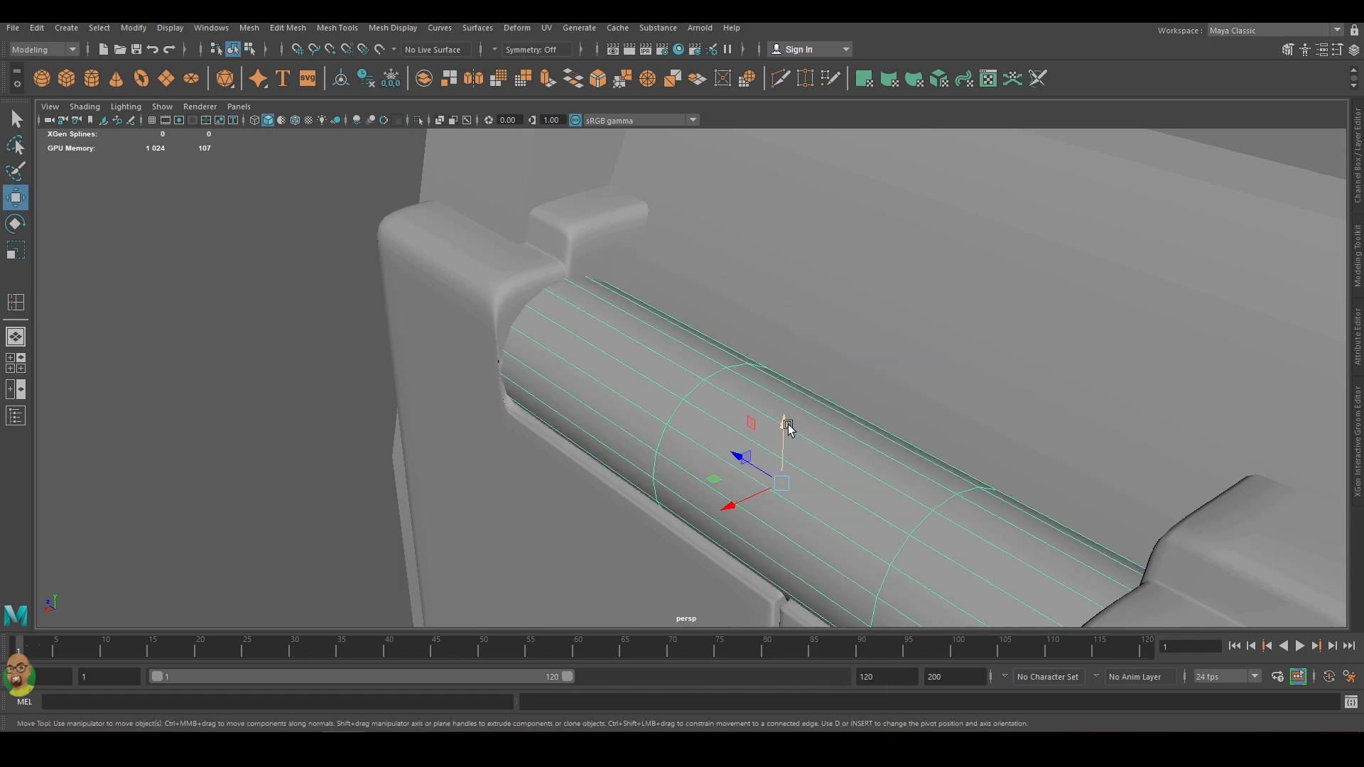
{"action": "key", "text": "r"}
Scale the new edge loops, then select the gun body.
{"action": "left_click_drag", "start_coordinate": [597, 391], "coordinate": [968, 408], "text": "alt"}
{"action": "key", "text": "w"}
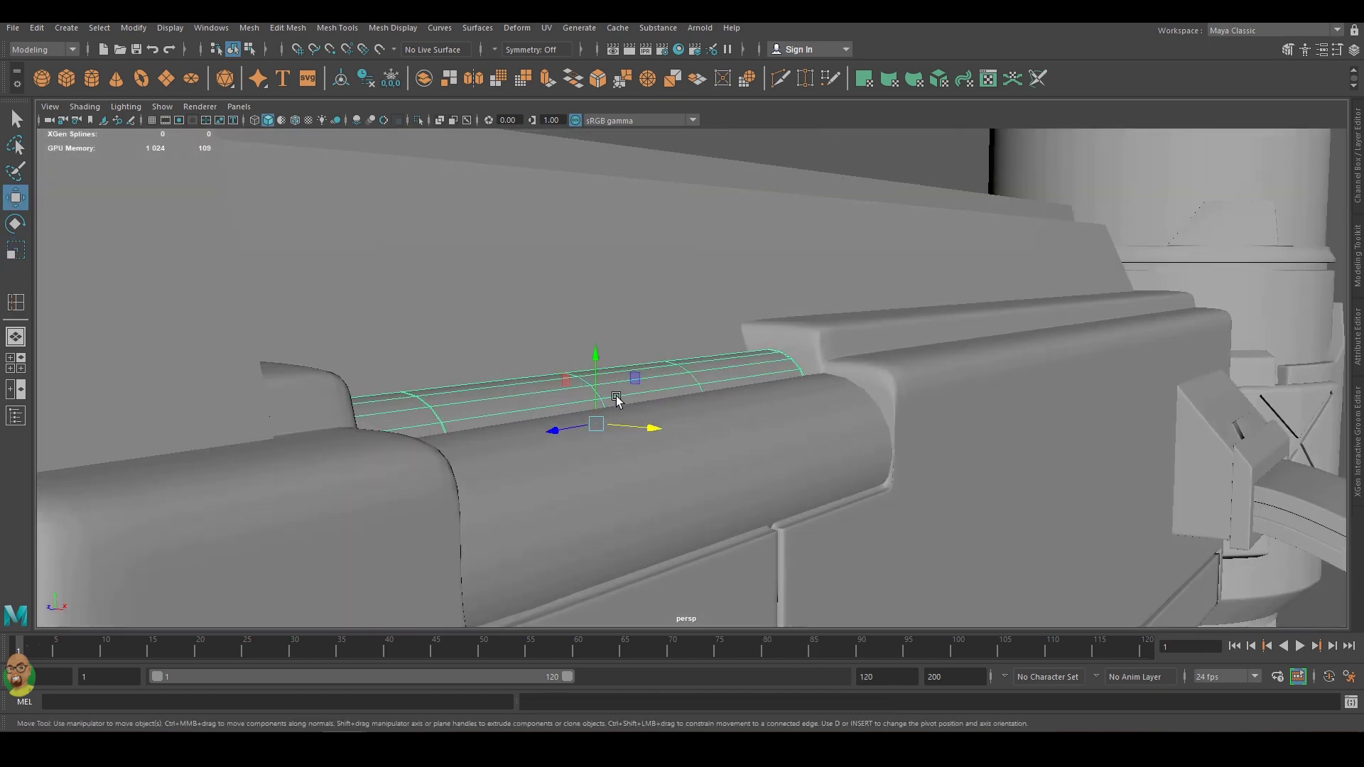
{"action": "mouse_move", "coordinate": [618, 395]}
{"action": "left_mouse_down", "text": "alt"}
{"action": "mouse_move", "coordinate": [831, 341]}
{"action": "mouse_move", "coordinate": [768, 366]}
{"action": "mouse_move", "coordinate": [1084, 420]}
{"action": "mouse_move", "coordinate": [828, 408]}
{"action": "mouse_move", "coordinate": [834, 458]}
{"action": "mouse_move", "coordinate": [743, 456]}
{"action": "left_mouse_up", "text": "alt"}
{"action": "scroll", "coordinate": [829, 408], "scroll_direction": "up", "scroll_amount": 3}
{"action": "left_click", "coordinate": [211, 28]}
{"action": "left_click", "coordinate": [862, 390]}
Mirror the gun body across X with a polyMirror offset of 0, then view it in wireframe.
{"action": "key", "text": "space"}
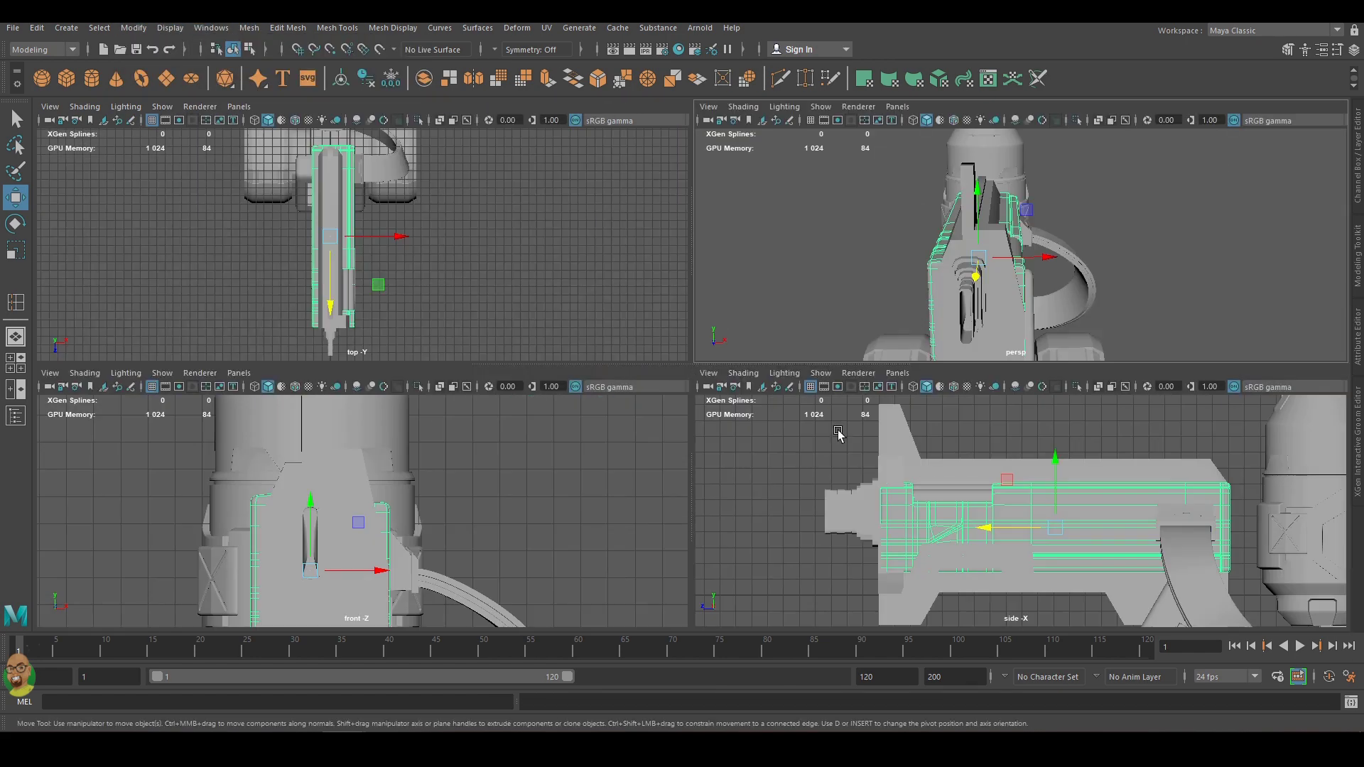
{"action": "key", "text": "space"}
{"action": "left_click", "coordinate": [473, 78]}
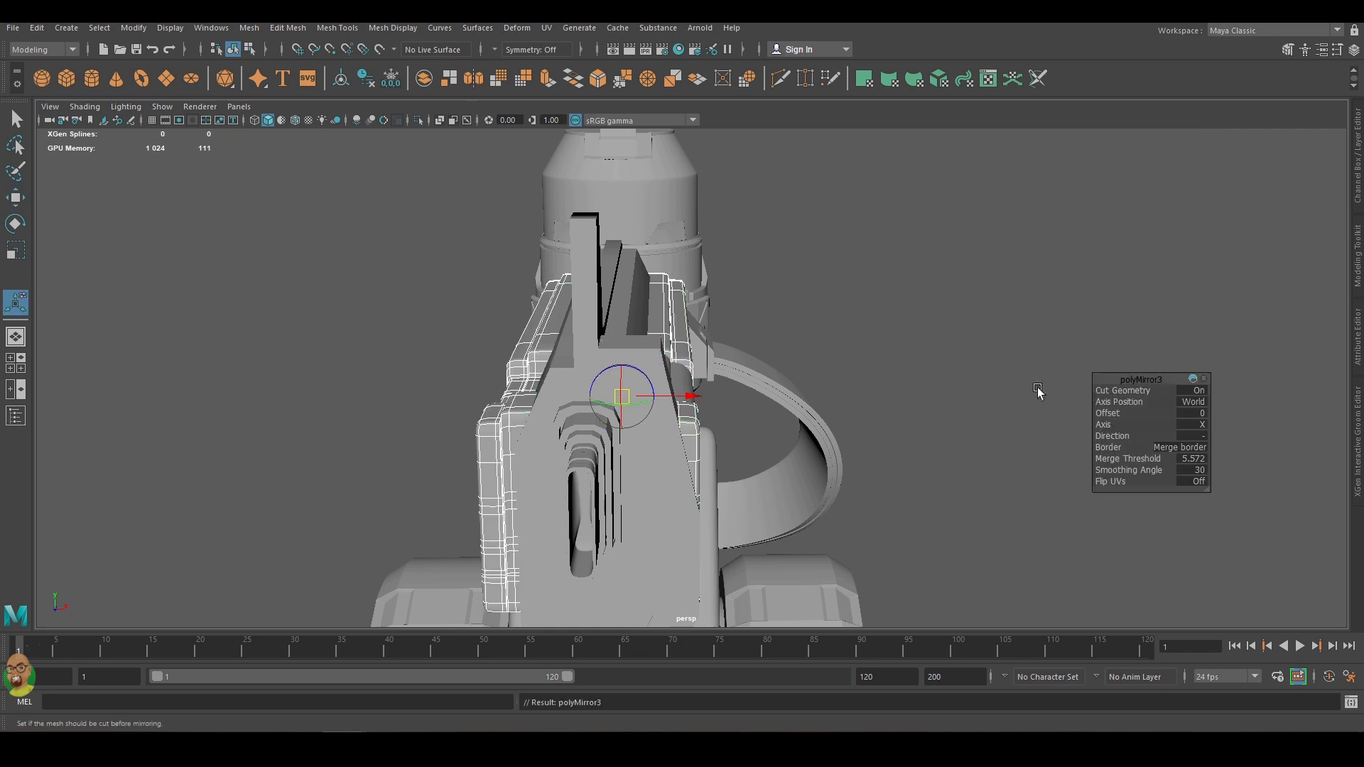
{"action": "mouse_move", "coordinate": [597, 401]}
{"action": "left_mouse_down"}
{"action": "mouse_move", "coordinate": [710, 419]}
{"action": "mouse_move", "coordinate": [692, 415]}
{"action": "left_mouse_up"}
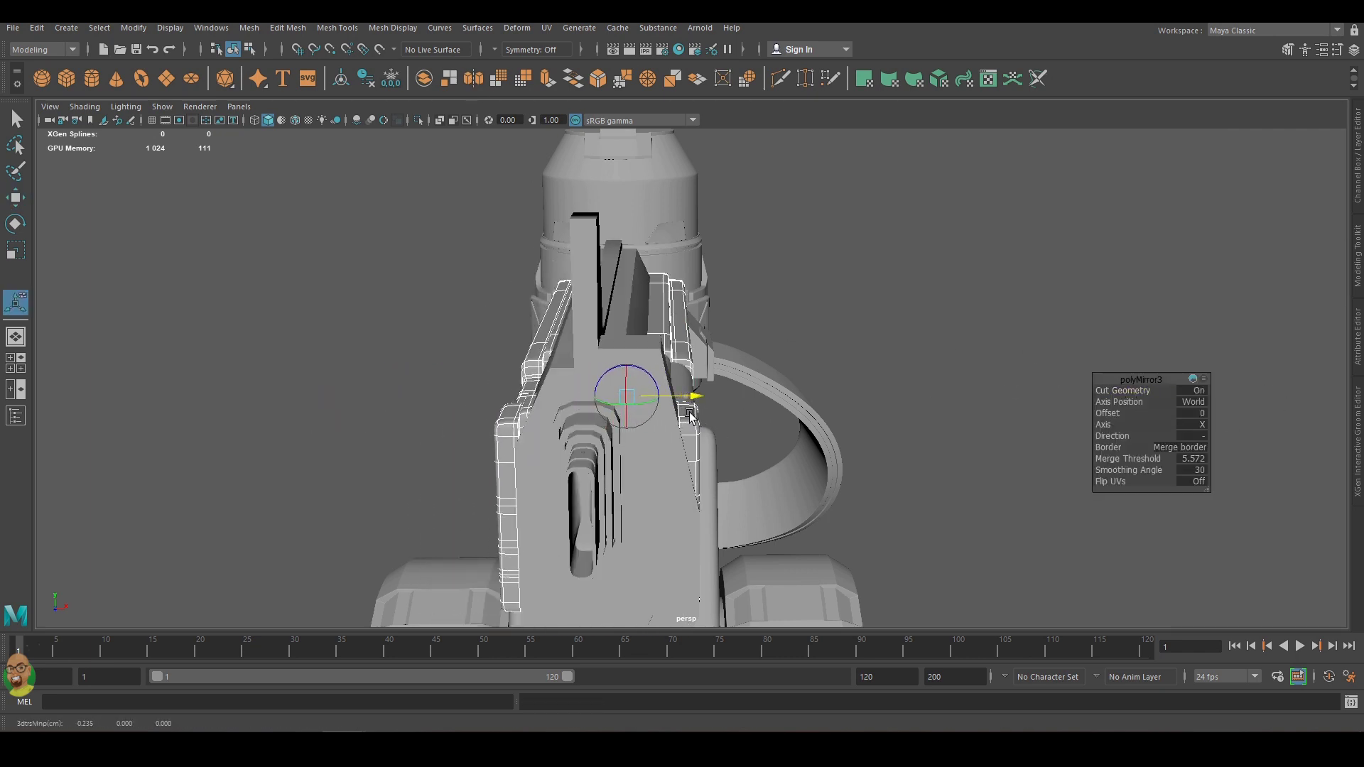
{"action": "left_click_drag", "start_coordinate": [910, 380], "coordinate": [840, 402]}
{"action": "left_click", "coordinate": [667, 435]}
{"action": "type", "text": "0"}
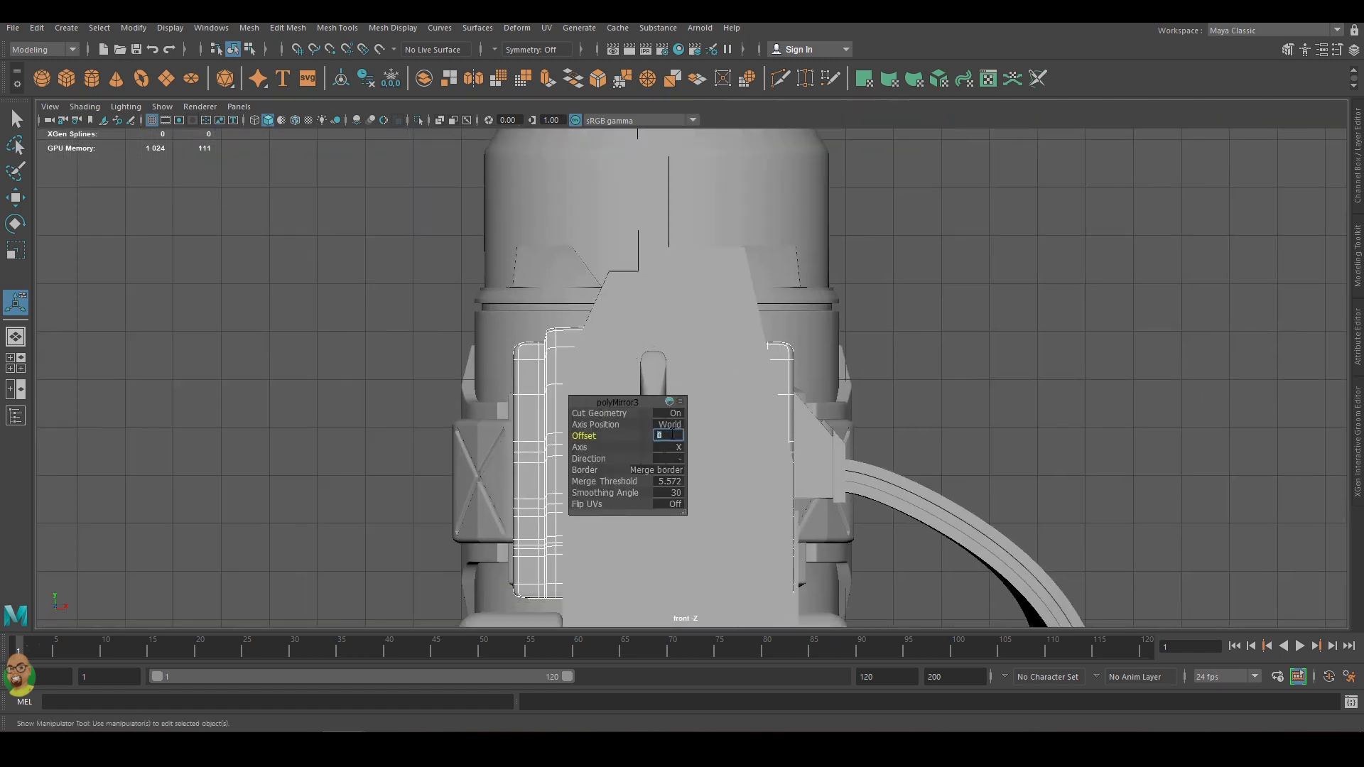
{"action": "key", "text": "Return"}
{"action": "key", "text": "4"}
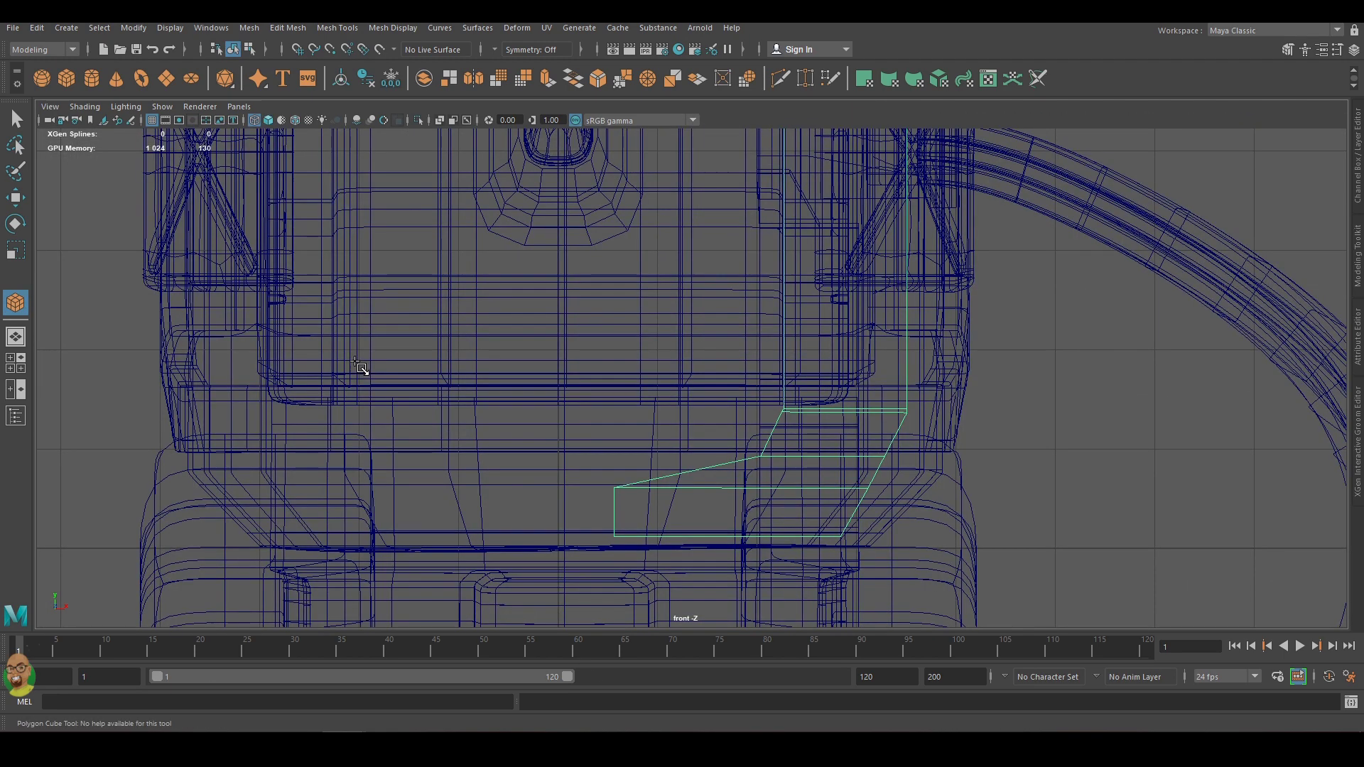
Frame the small block under the muzzle in a maximized wireframe top view.
{"action": "key", "text": "space"}
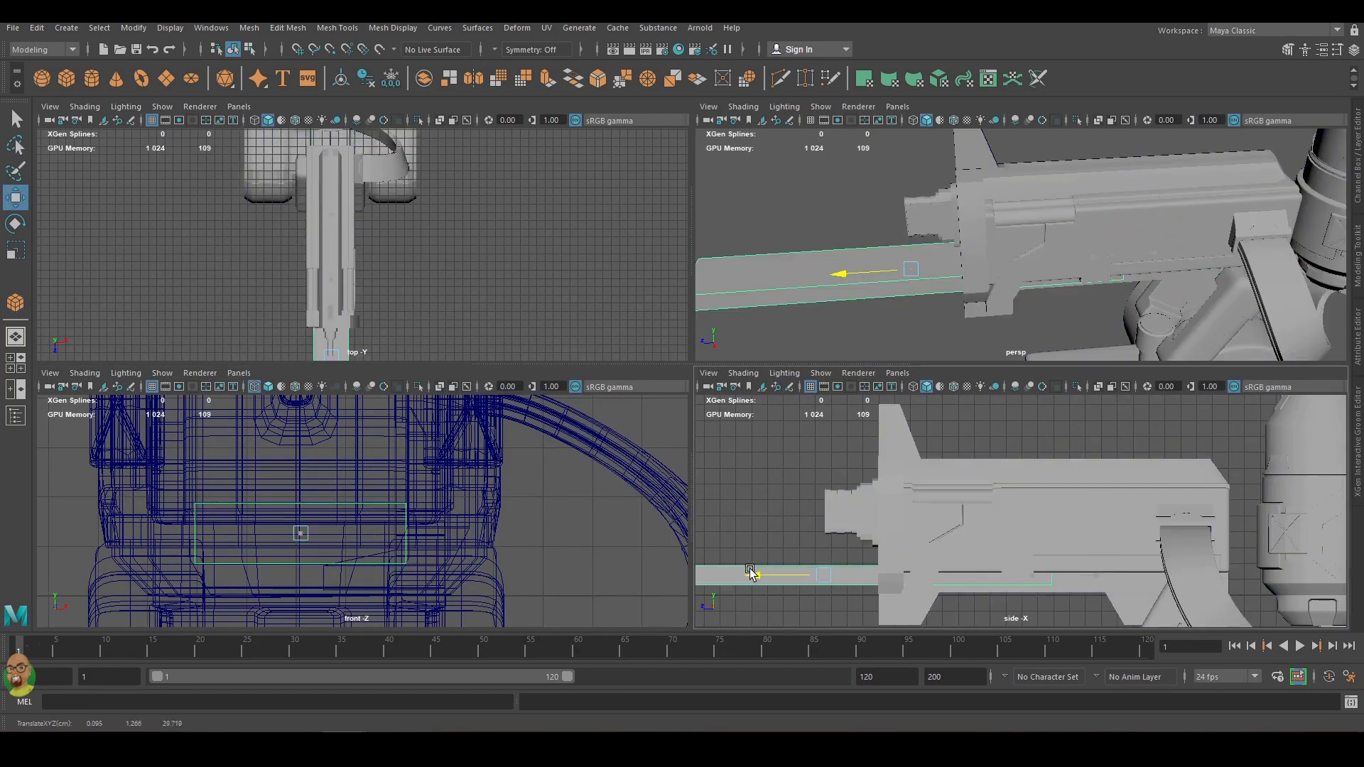
{"action": "key", "text": "r"}
{"action": "key", "text": "space"}
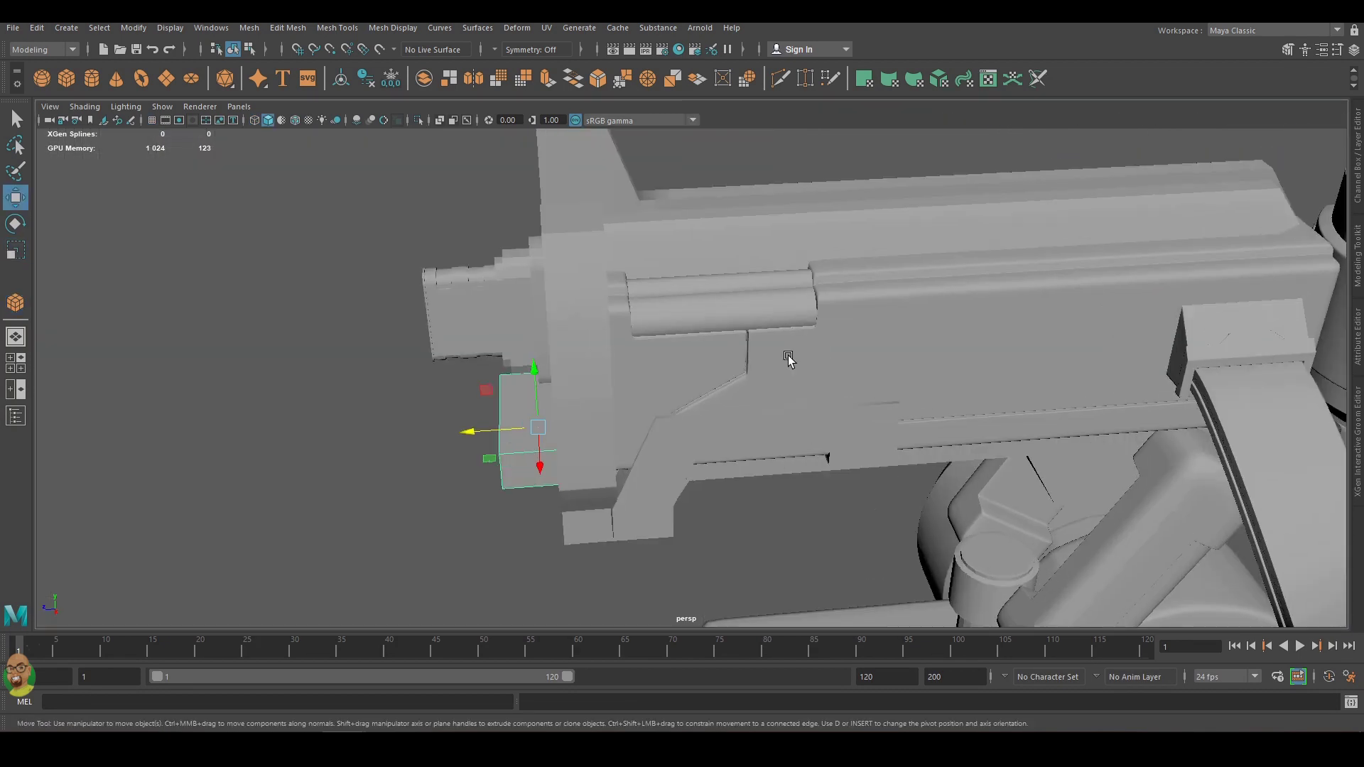
{"action": "key", "text": "space"}
{"action": "key", "text": "f"}
{"action": "key", "text": "space"}
{"action": "key", "text": "4"}
Insert two edge loops across the block and scale their vertices outward along X.
{"action": "right_click_drag", "start_coordinate": [876, 381], "coordinate": [903, 348], "text": "shift"}
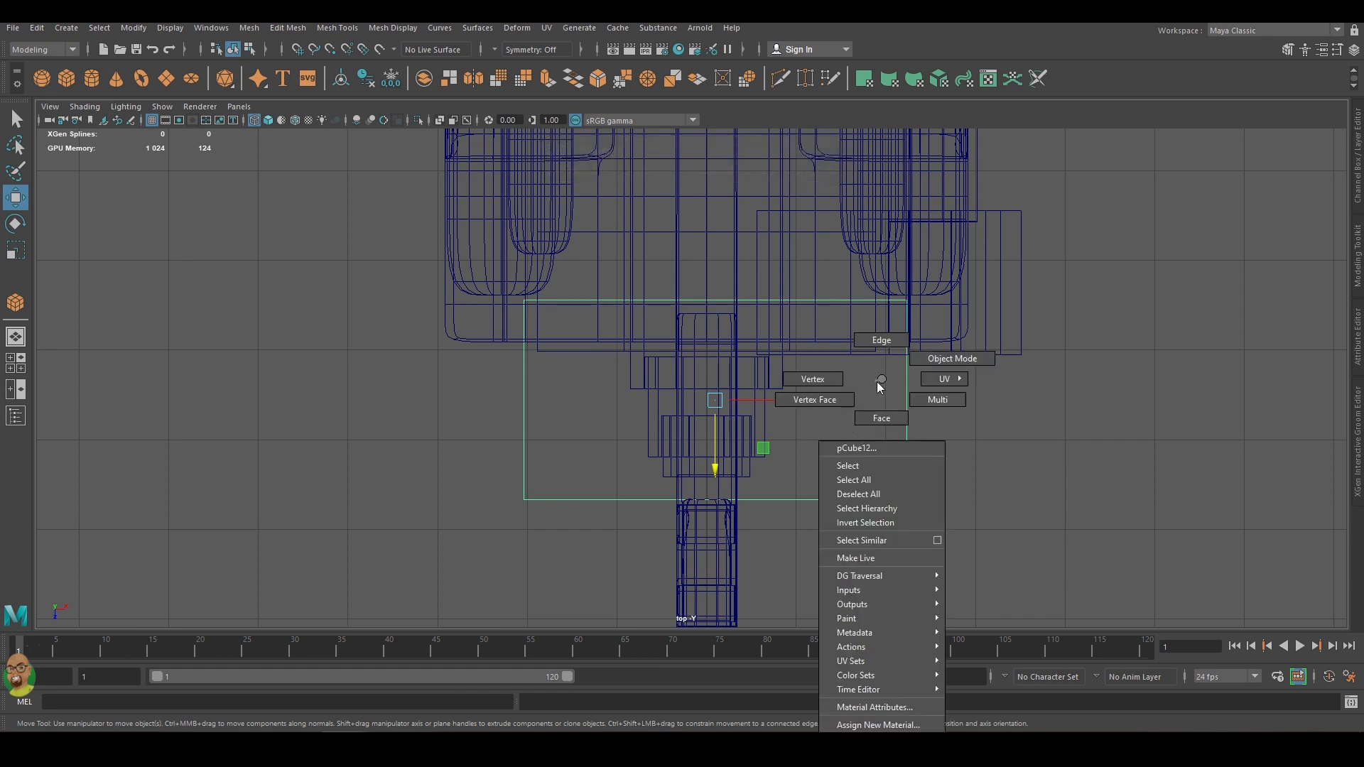
{"action": "left_click", "coordinate": [907, 396]}
{"action": "left_click", "coordinate": [603, 396]}
{"action": "right_click_drag", "start_coordinate": [604, 400], "coordinate": [703, 376]}
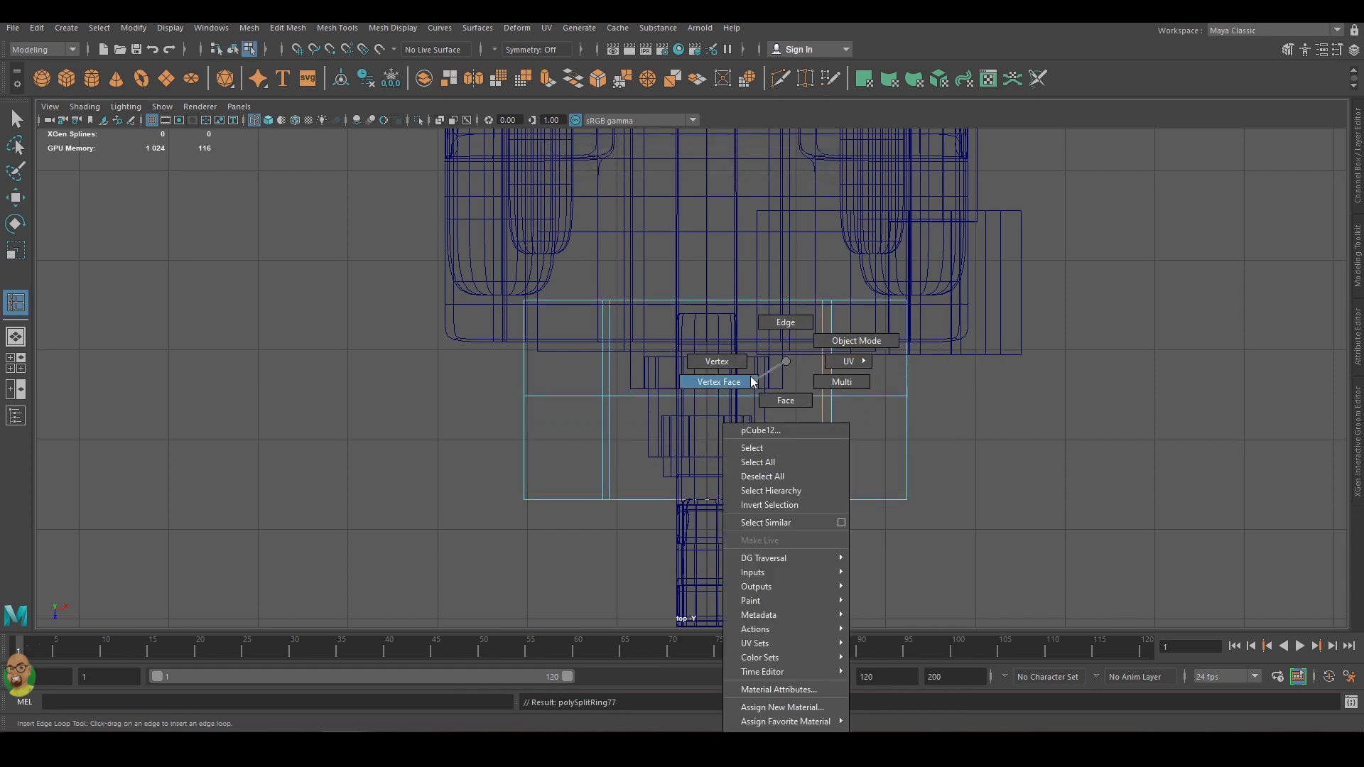
{"action": "key", "text": "w"}
{"action": "left_click_drag", "start_coordinate": [716, 357], "coordinate": [718, 397]}
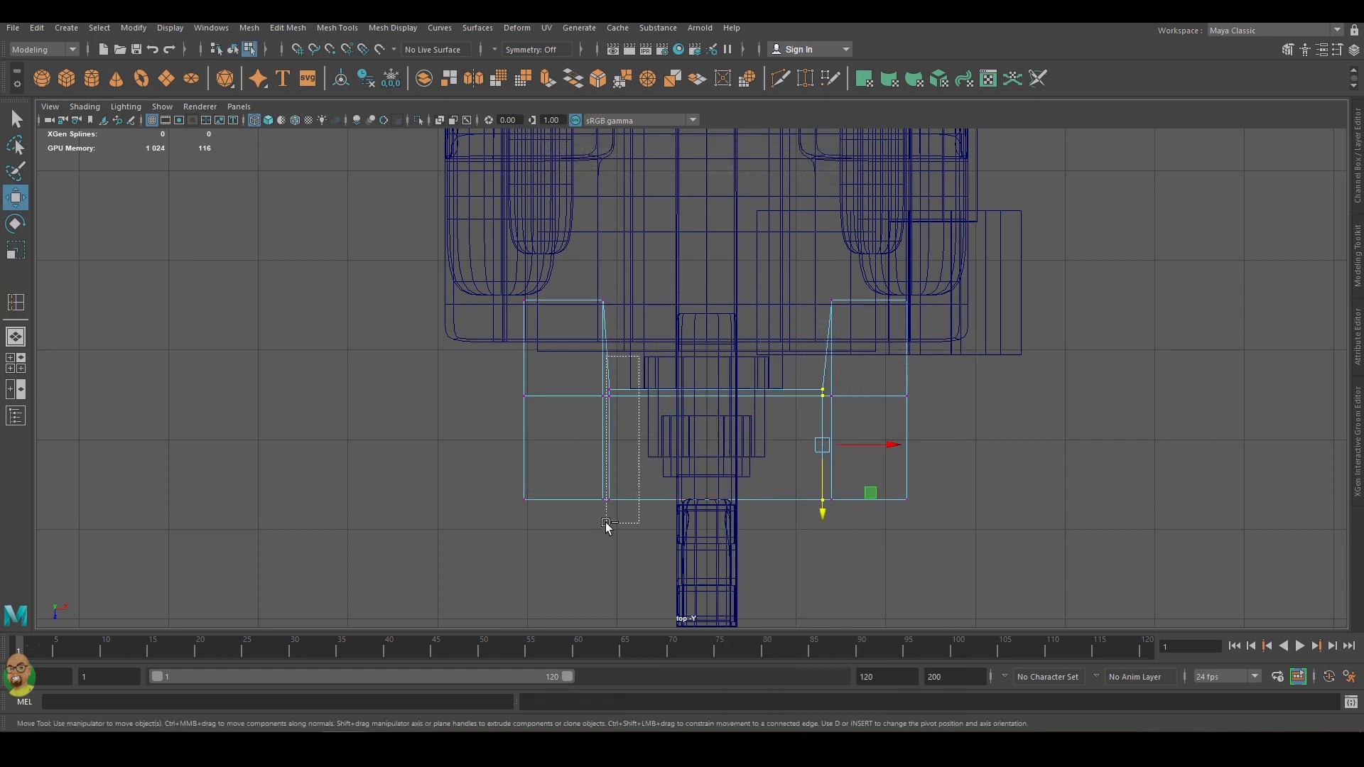
{"action": "key", "text": "r"}
{"action": "left_click_drag", "start_coordinate": [780, 446], "coordinate": [782, 447]}
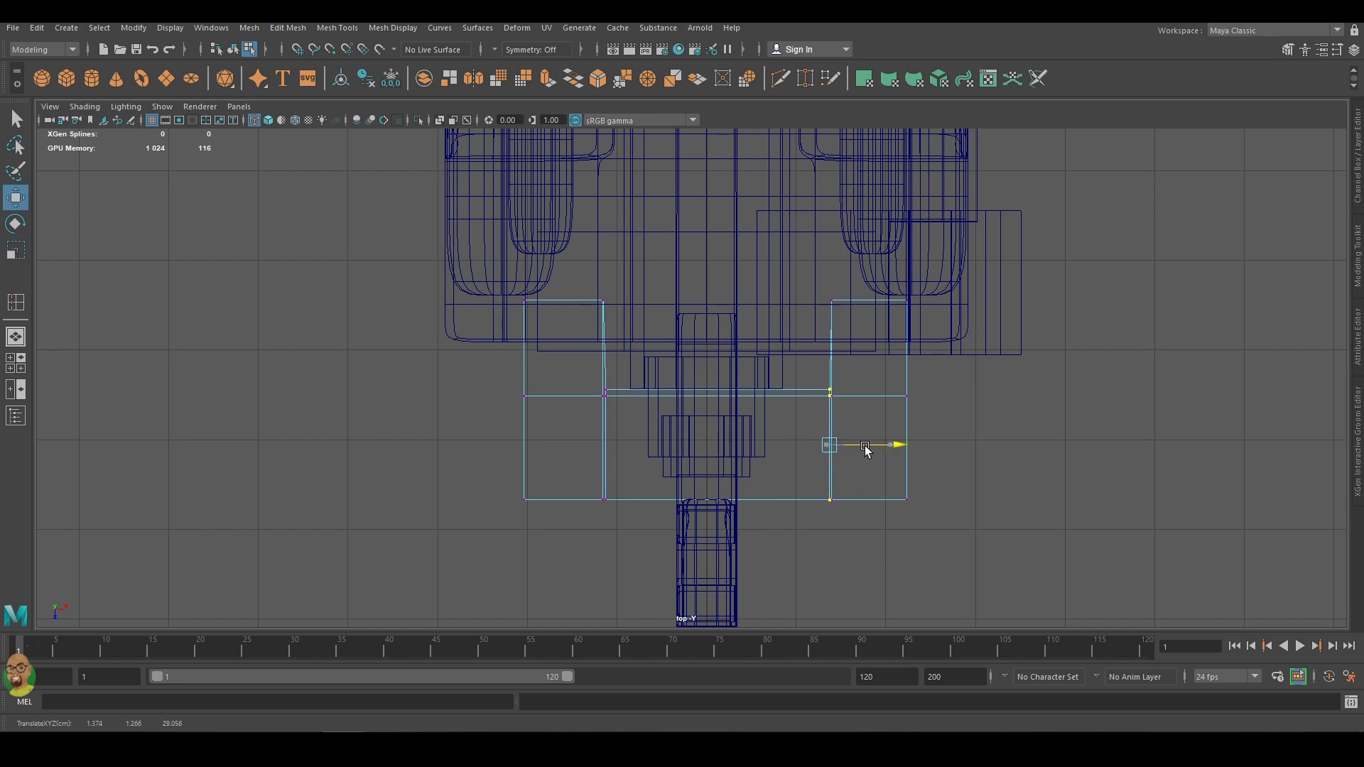
Orbit around the muzzle block, toggling smooth preview to check its shape.
{"action": "key", "text": "space"}
{"action": "key", "text": "space"}
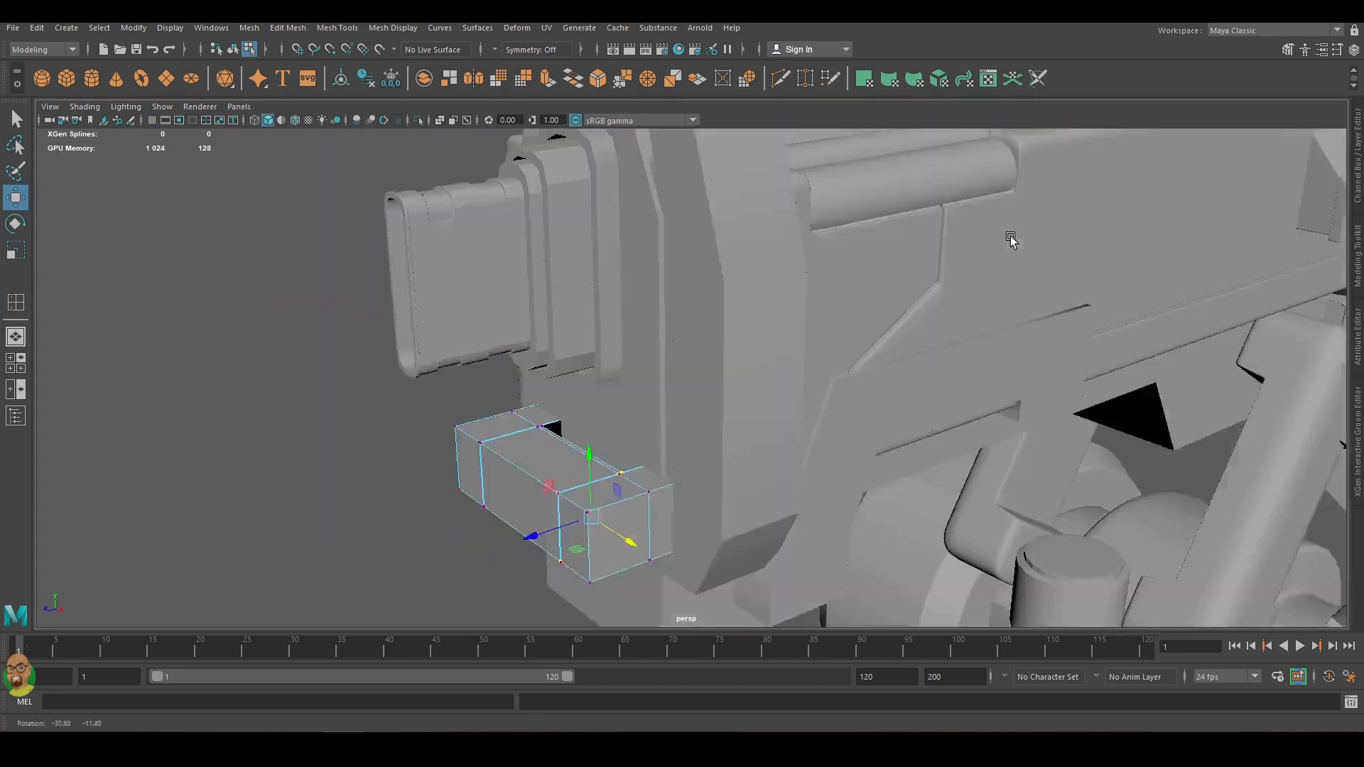
{"action": "left_click_drag", "start_coordinate": [1008, 234], "coordinate": [639, 426], "text": "alt"}
{"action": "key", "text": "3"}
{"action": "right_click_drag", "start_coordinate": [639, 427], "coordinate": [625, 483], "text": "shift"}
{"action": "key", "text": "1"}
{"action": "key", "text": "q"}
{"action": "left_click_drag", "start_coordinate": [609, 513], "coordinate": [641, 488], "text": "alt"}
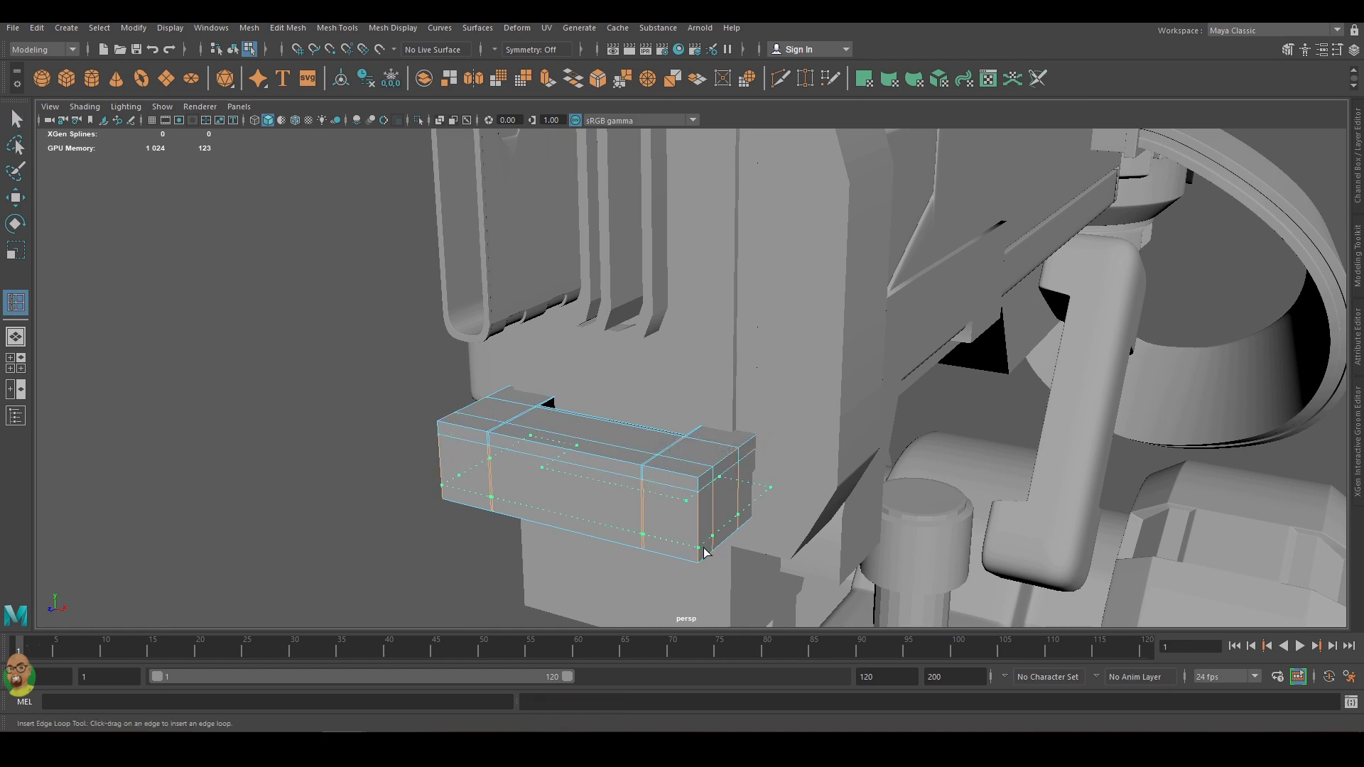
{"action": "key", "text": "3"}
{"action": "left_click_drag", "start_coordinate": [455, 430], "coordinate": [608, 435], "text": "alt"}
{"action": "key", "text": "1"}
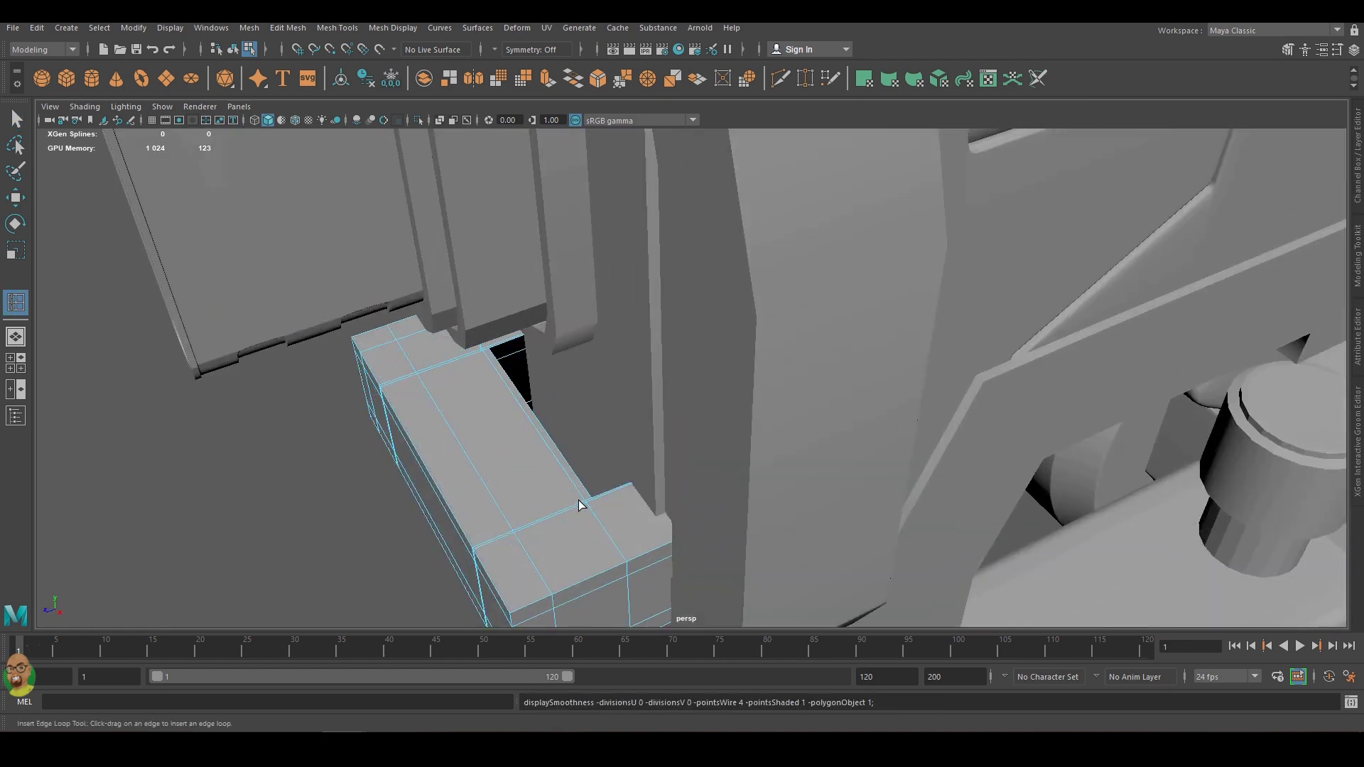
{"action": "mouse_move", "coordinate": [503, 346]}
{"action": "left_mouse_down", "text": "alt"}
{"action": "mouse_move", "coordinate": [521, 325]}
{"action": "mouse_move", "coordinate": [763, 355]}
{"action": "left_mouse_up", "text": "alt"}
Insert edge loops near the end of the top bar and select its top-edge vertices.
{"action": "right_click_drag", "start_coordinate": [763, 354], "coordinate": [763, 390]}
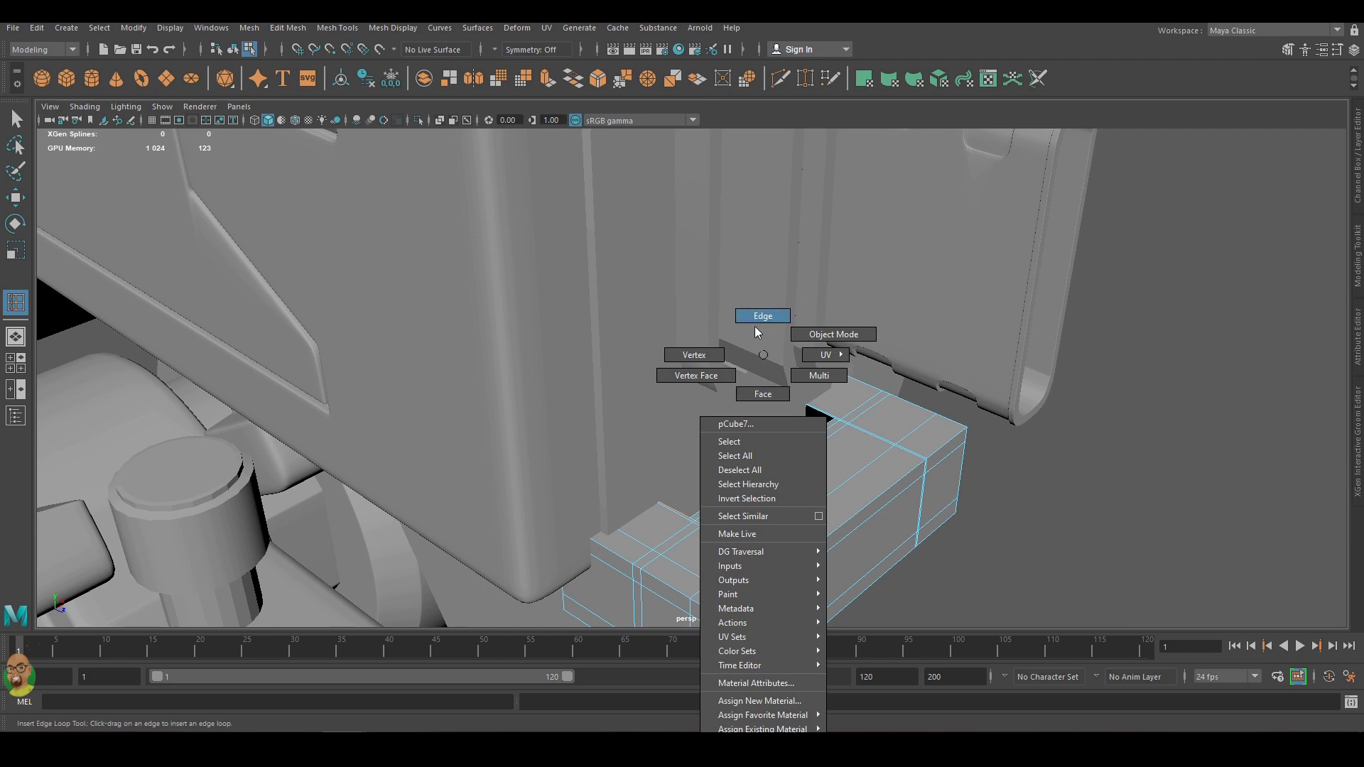
{"action": "right_click_drag", "start_coordinate": [757, 331], "coordinate": [762, 317]}
{"action": "key", "text": "r"}
{"action": "scroll", "coordinate": [1157, 466], "scroll_direction": "down", "scroll_amount": 5}
{"action": "key", "text": "space"}
{"action": "right_click_drag", "start_coordinate": [905, 422], "coordinate": [878, 445], "text": "shift"}
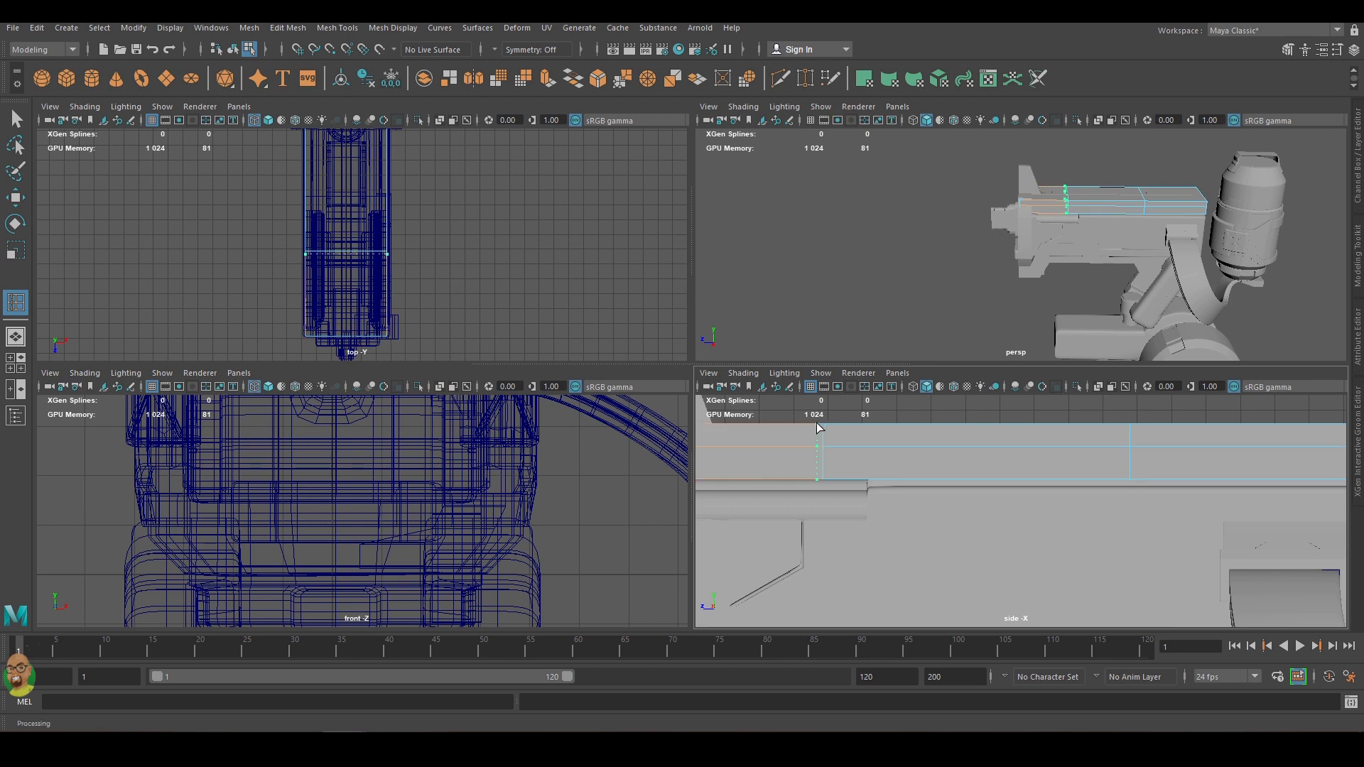
{"action": "left_click", "coordinate": [1139, 435]}
{"action": "right_click_drag", "start_coordinate": [1069, 298], "coordinate": [910, 441]}
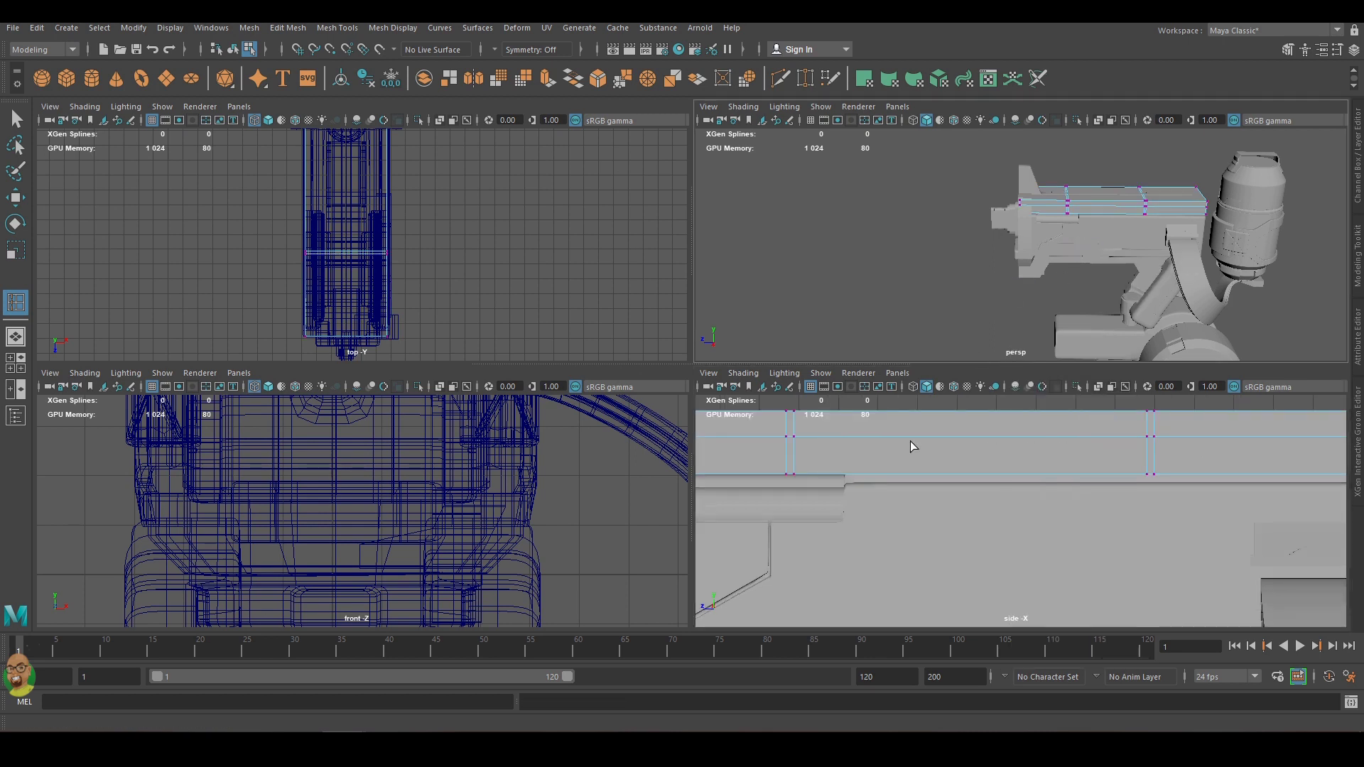
{"action": "key", "text": "w"}
{"action": "key", "text": "space"}
{"action": "left_click_drag", "start_coordinate": [878, 262], "coordinate": [878, 261]}
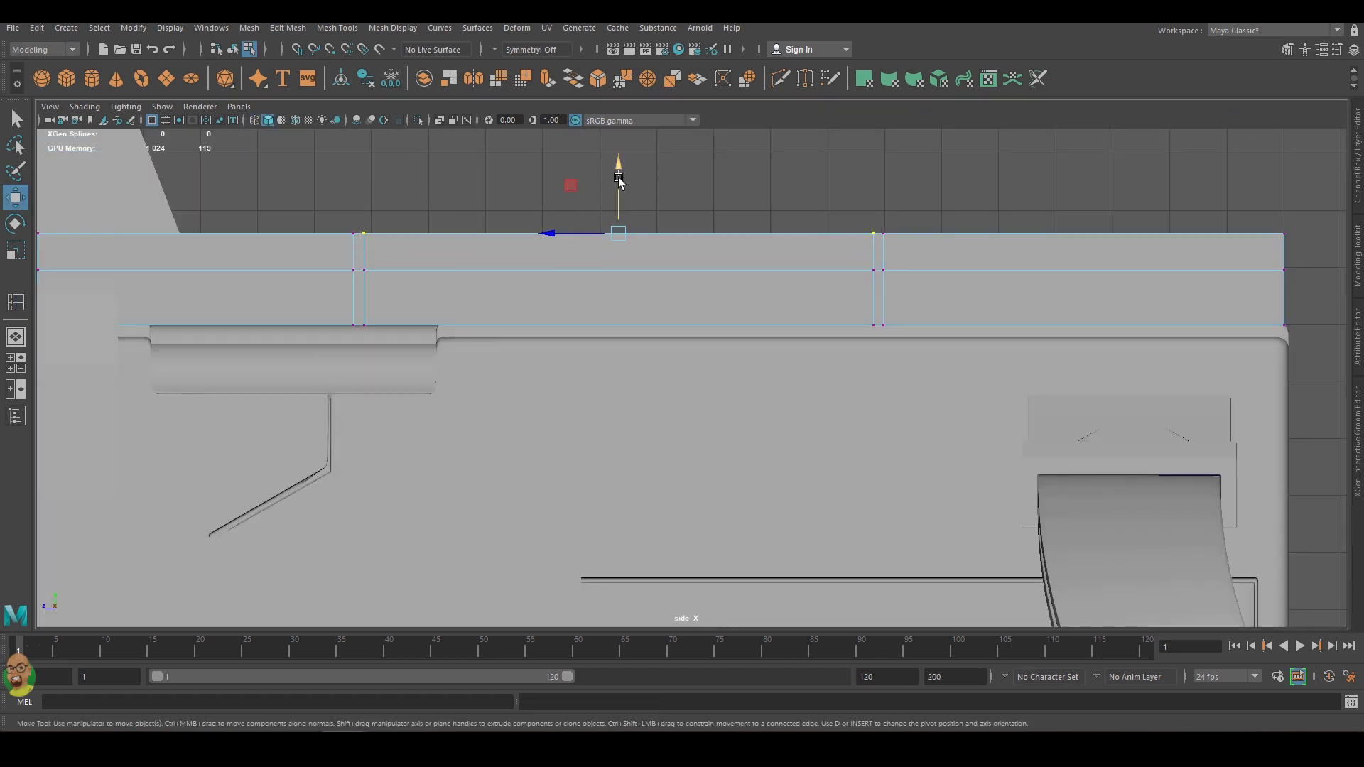
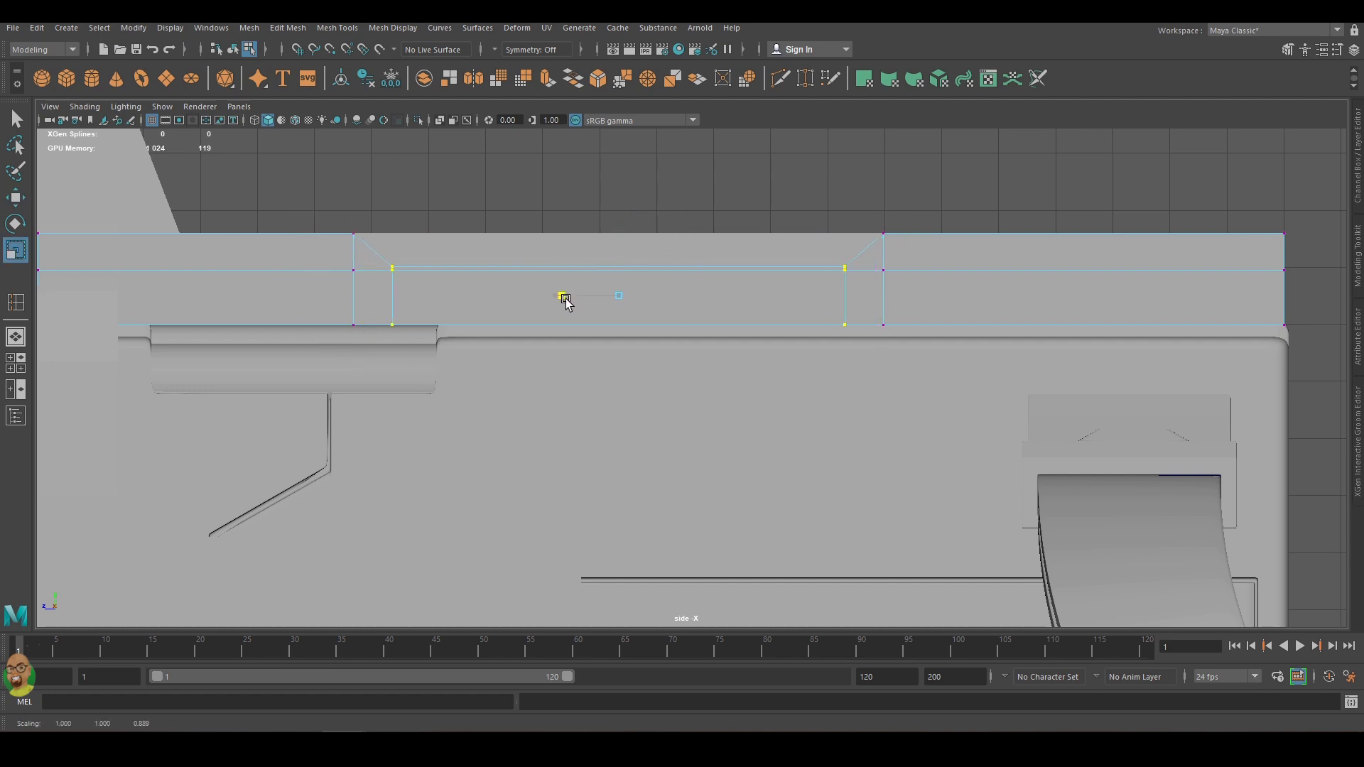
Marquee-select the top vertex rows of the block on top of the gun in the front view.
{"action": "scroll", "coordinate": [613, 174], "scroll_direction": "down", "scroll_amount": 2}
{"action": "key", "text": "F8"}
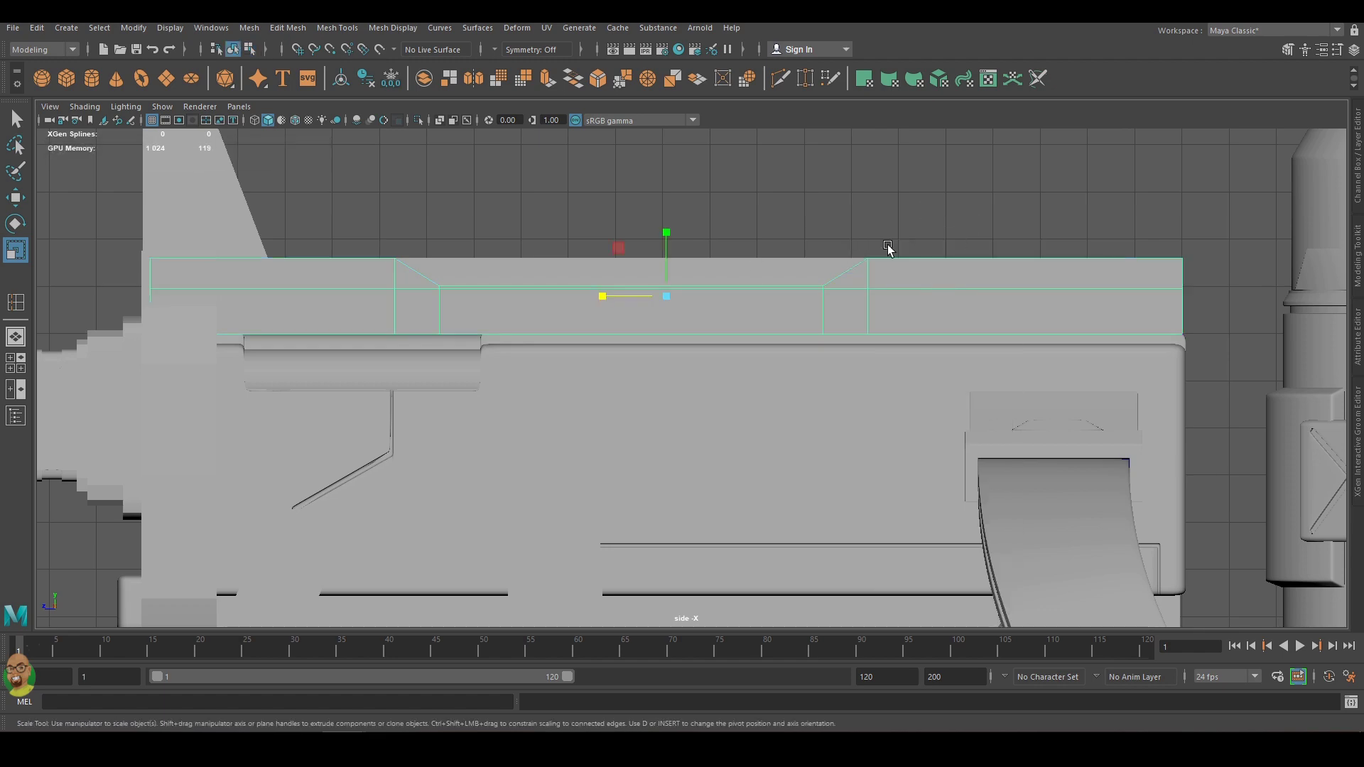
{"action": "key", "text": "space"}
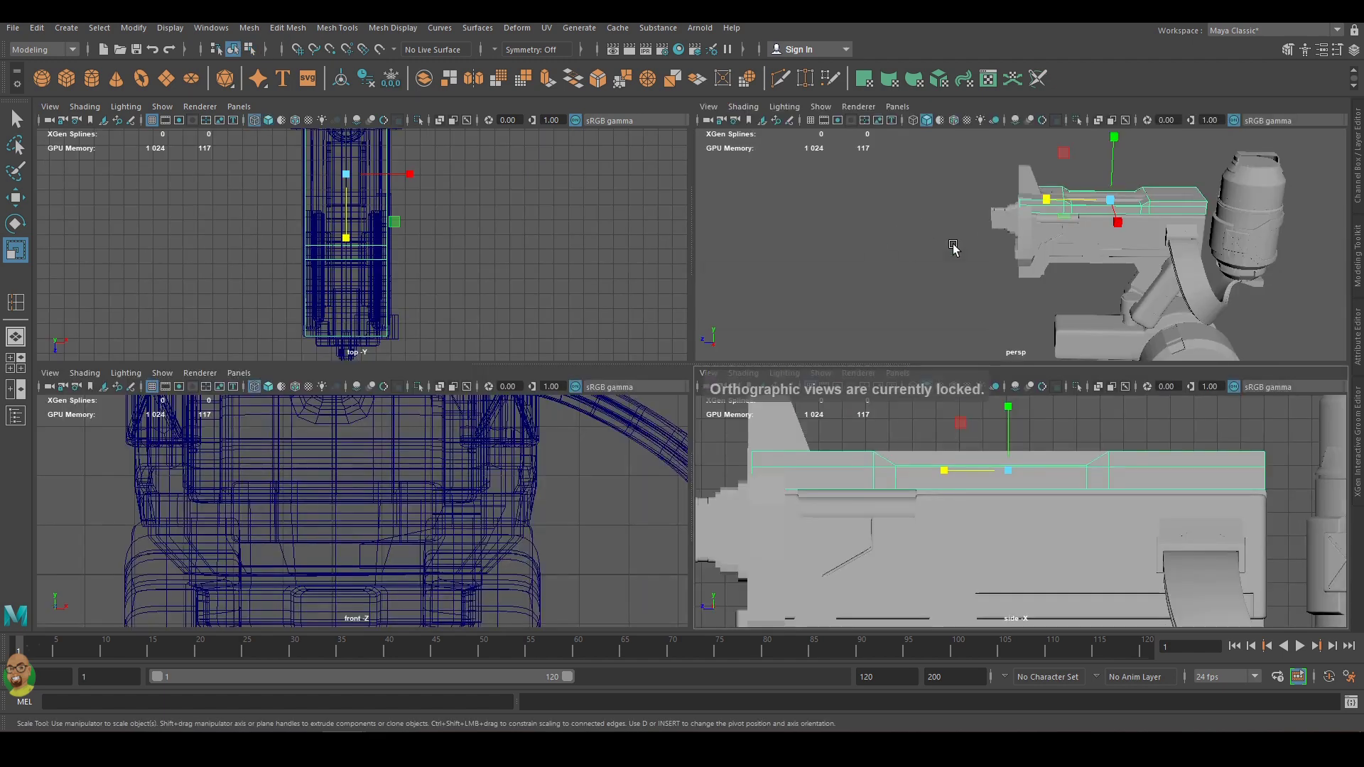
{"action": "key", "text": "space"}
{"action": "mouse_move", "coordinate": [899, 245]}
{"action": "left_mouse_down", "text": "alt"}
{"action": "mouse_move", "coordinate": [866, 257]}
{"action": "mouse_move", "coordinate": [983, 259]}
{"action": "mouse_move", "coordinate": [947, 228]}
{"action": "mouse_move", "coordinate": [536, 396]}
{"action": "left_mouse_up", "text": "alt"}
{"action": "key", "text": "space"}
{"action": "key", "text": "space"}
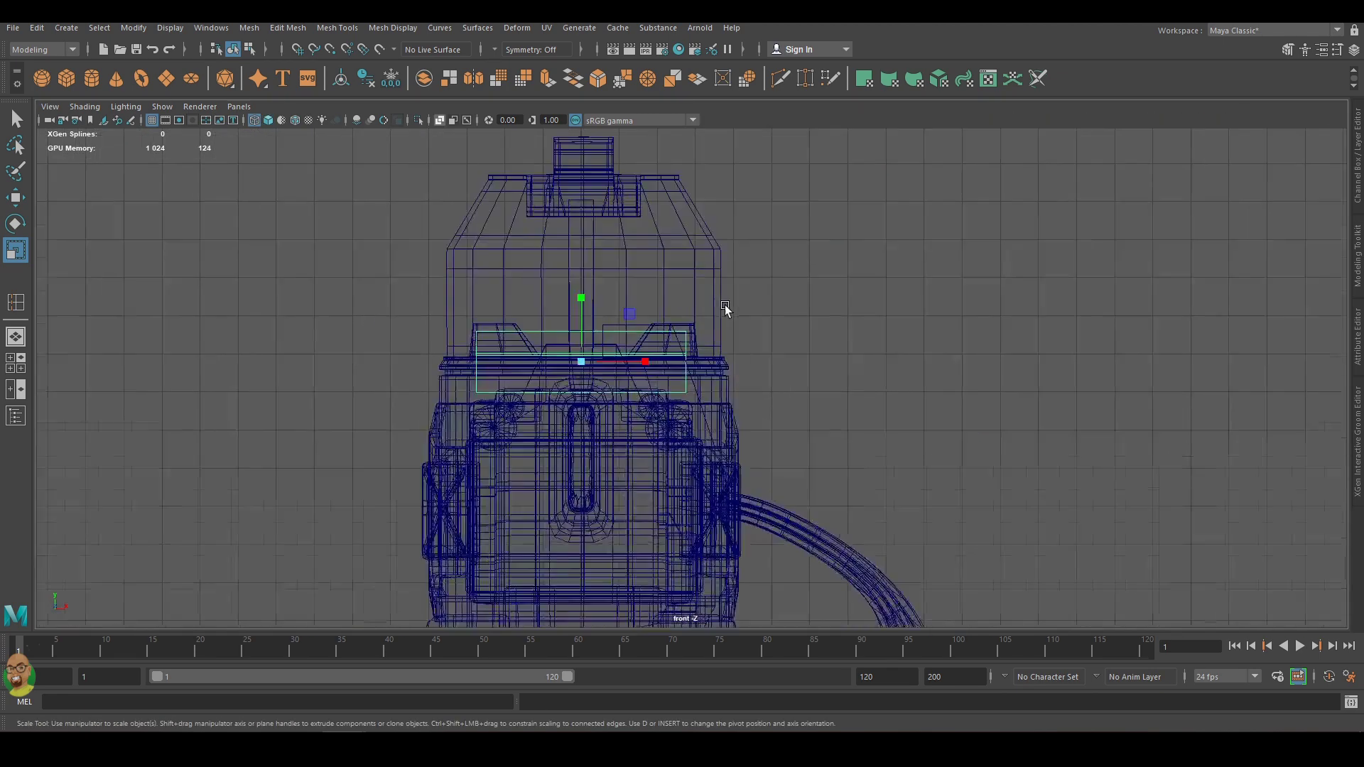
{"action": "scroll", "coordinate": [724, 304], "scroll_direction": "up", "scroll_amount": 3}
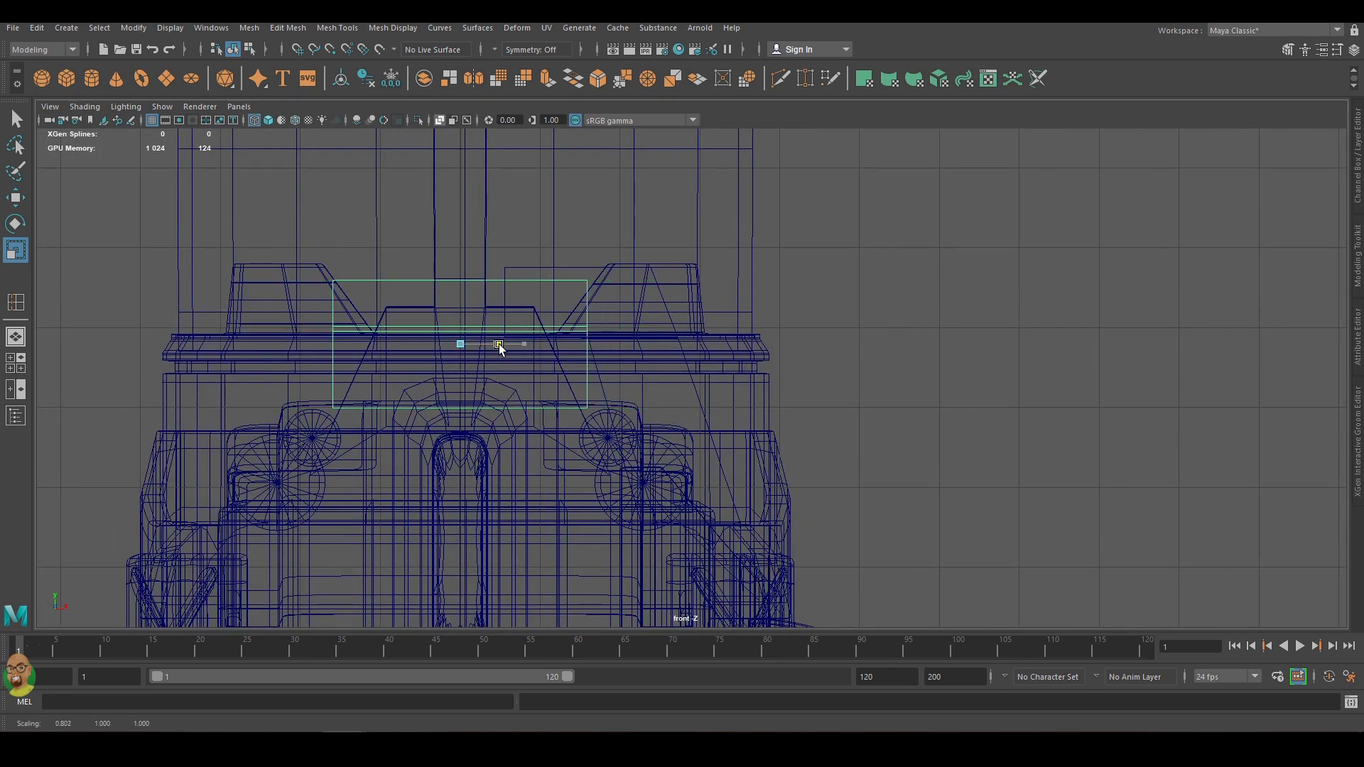
{"action": "right_click_drag", "start_coordinate": [566, 379], "coordinate": [497, 379]}
{"action": "left_click_drag", "start_coordinate": [587, 456], "coordinate": [317, 414]}
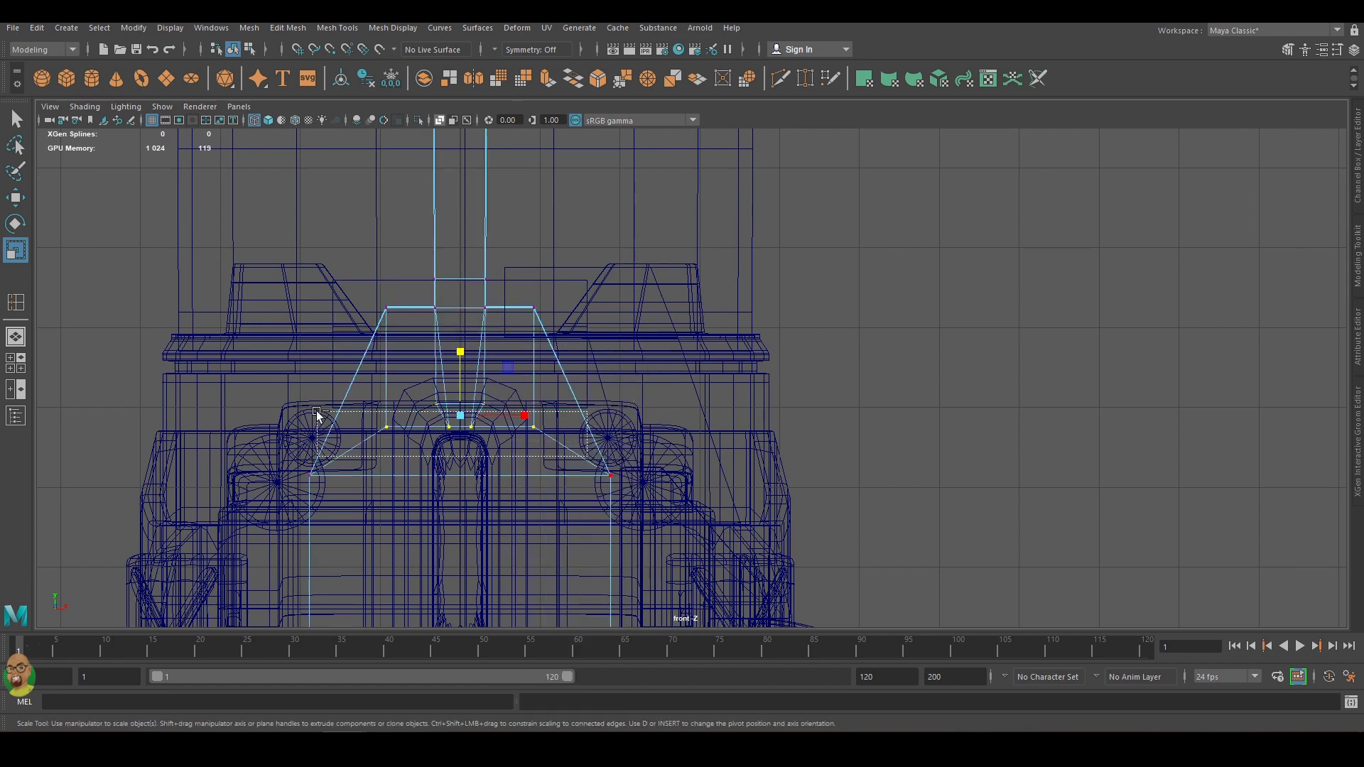
{"action": "right_click_drag", "start_coordinate": [572, 283], "coordinate": [479, 367]}
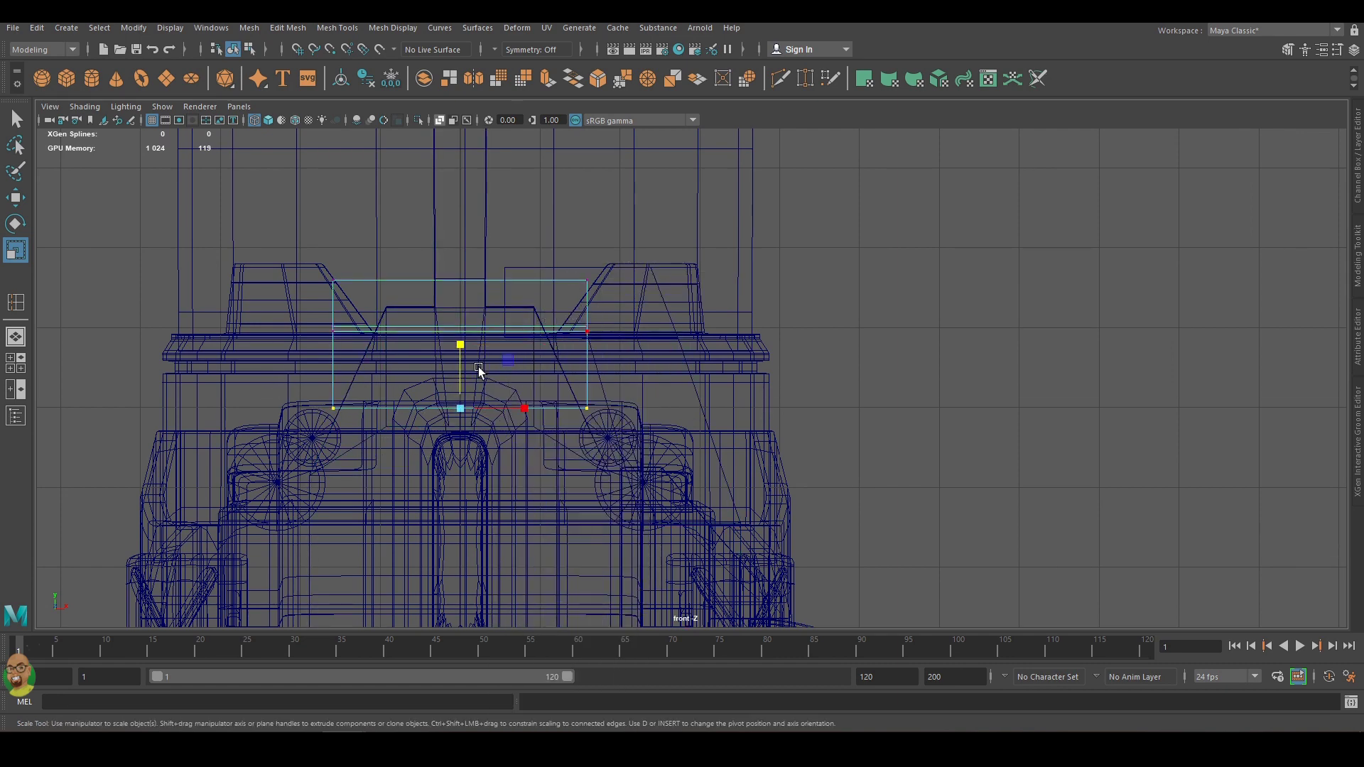
Scale the top and middle vertex rows narrower in X to taper the block.
{"action": "key", "text": "r"}
{"action": "left_click_drag", "start_coordinate": [527, 309], "coordinate": [498, 301]}
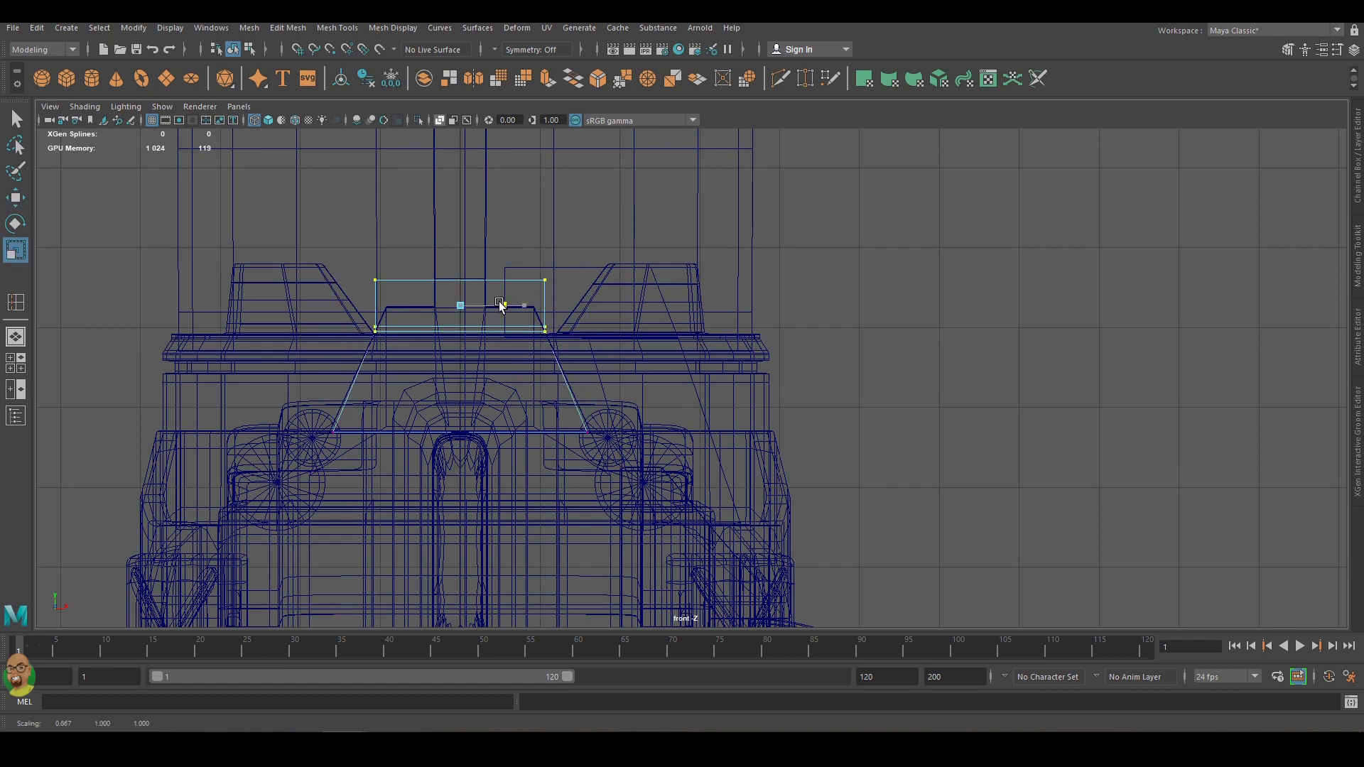
{"action": "left_click_drag", "start_coordinate": [598, 355], "coordinate": [334, 313]}
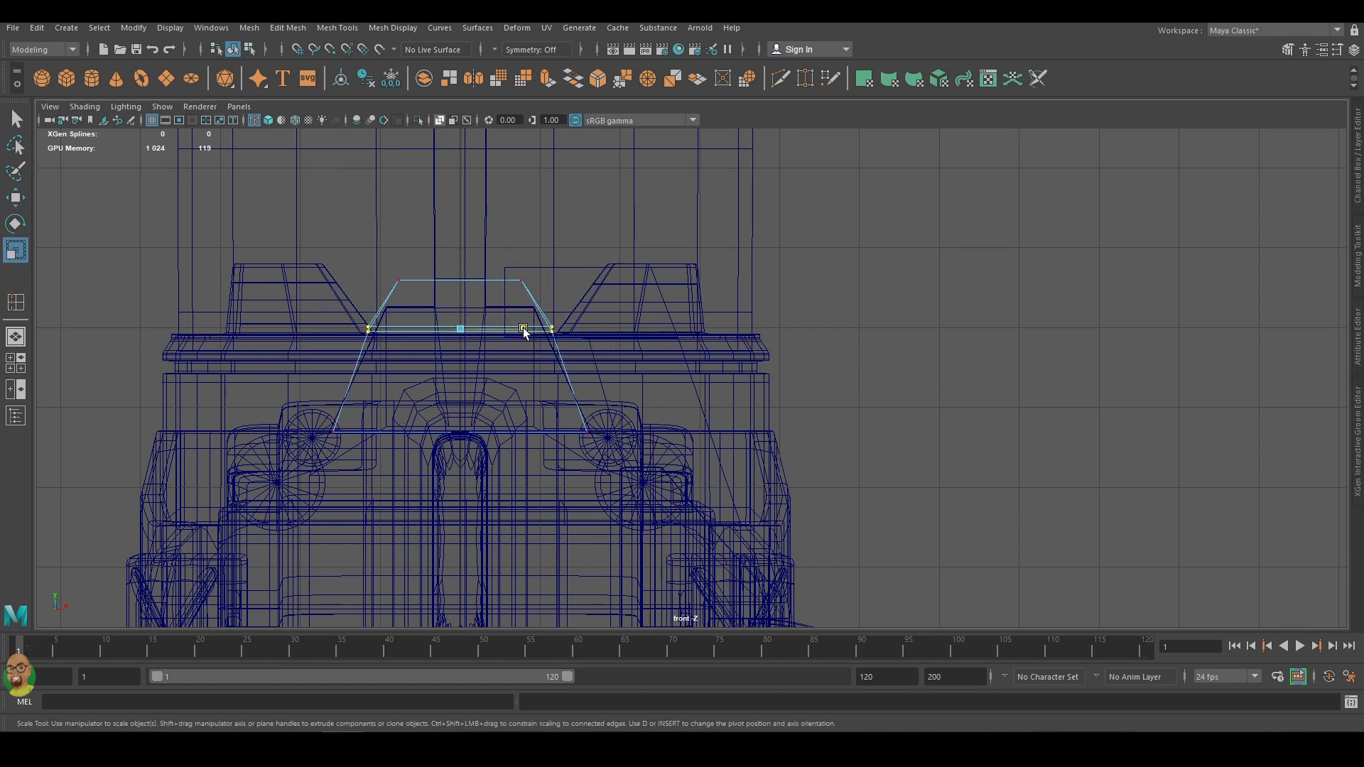
{"action": "left_click_drag", "start_coordinate": [523, 332], "coordinate": [508, 331]}
{"action": "scroll", "coordinate": [490, 313], "scroll_direction": "up", "scroll_amount": 5}
{"action": "left_click_drag", "start_coordinate": [699, 353], "coordinate": [190, 350]}
{"action": "scroll", "coordinate": [639, 363], "scroll_direction": "down", "scroll_amount": 3}
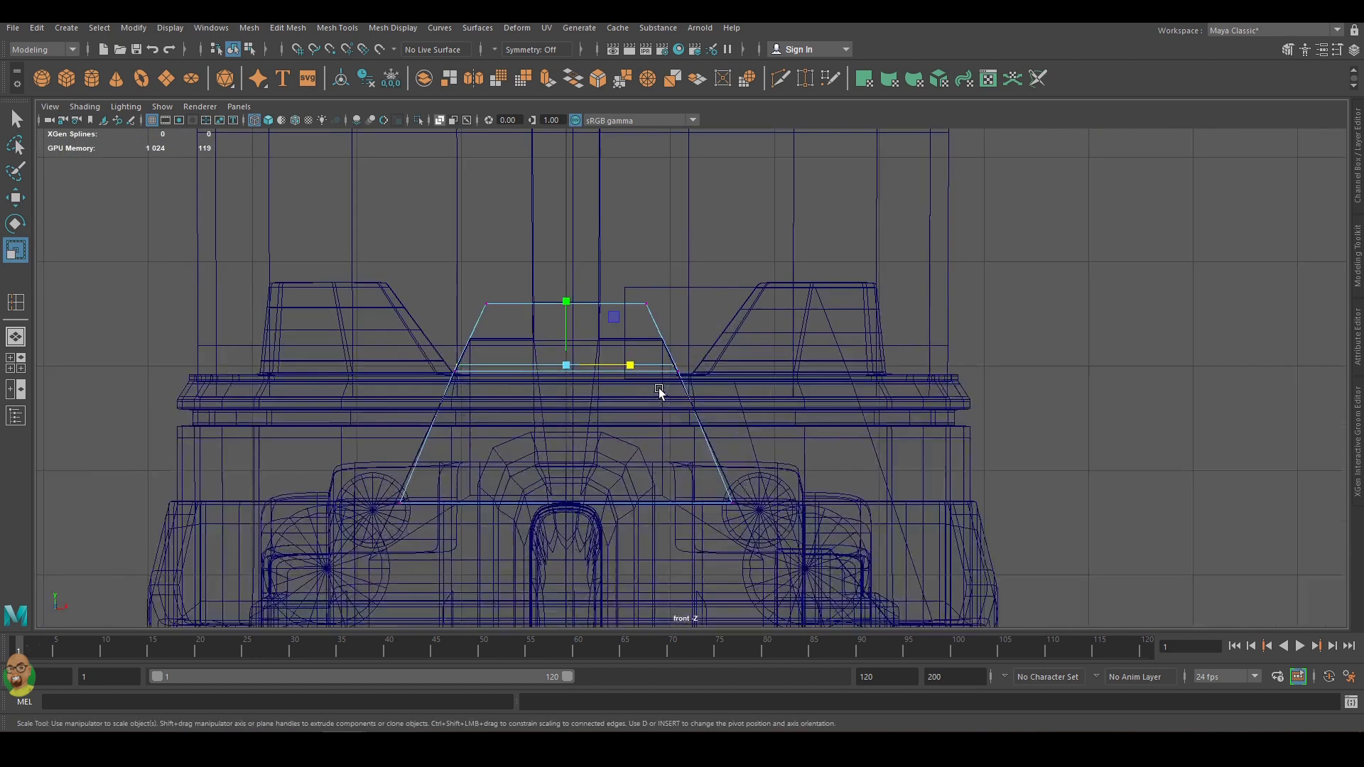
{"action": "scroll", "coordinate": [664, 455], "scroll_direction": "up", "scroll_amount": 2}
{"action": "scroll", "coordinate": [609, 534], "scroll_direction": "down", "scroll_amount": 4}
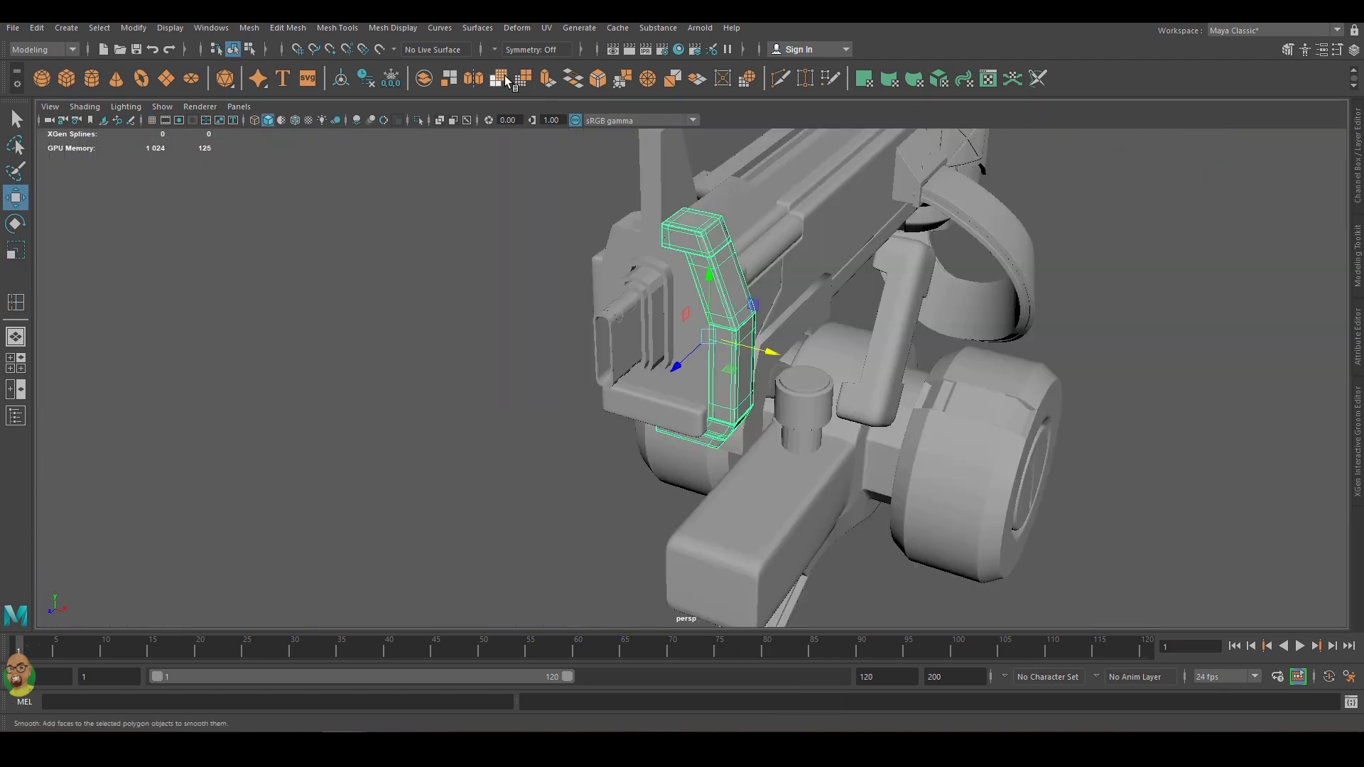
Select an edge at the gap's top corner and inspect the gun close up from several angles.
{"action": "mouse_move", "coordinate": [874, 359]}
{"action": "left_mouse_down", "text": "alt"}
{"action": "mouse_move", "coordinate": [1151, 189]}
{"action": "mouse_move", "coordinate": [1085, 243]}
{"action": "left_mouse_up", "text": "alt"}
{"action": "key", "text": "space"}
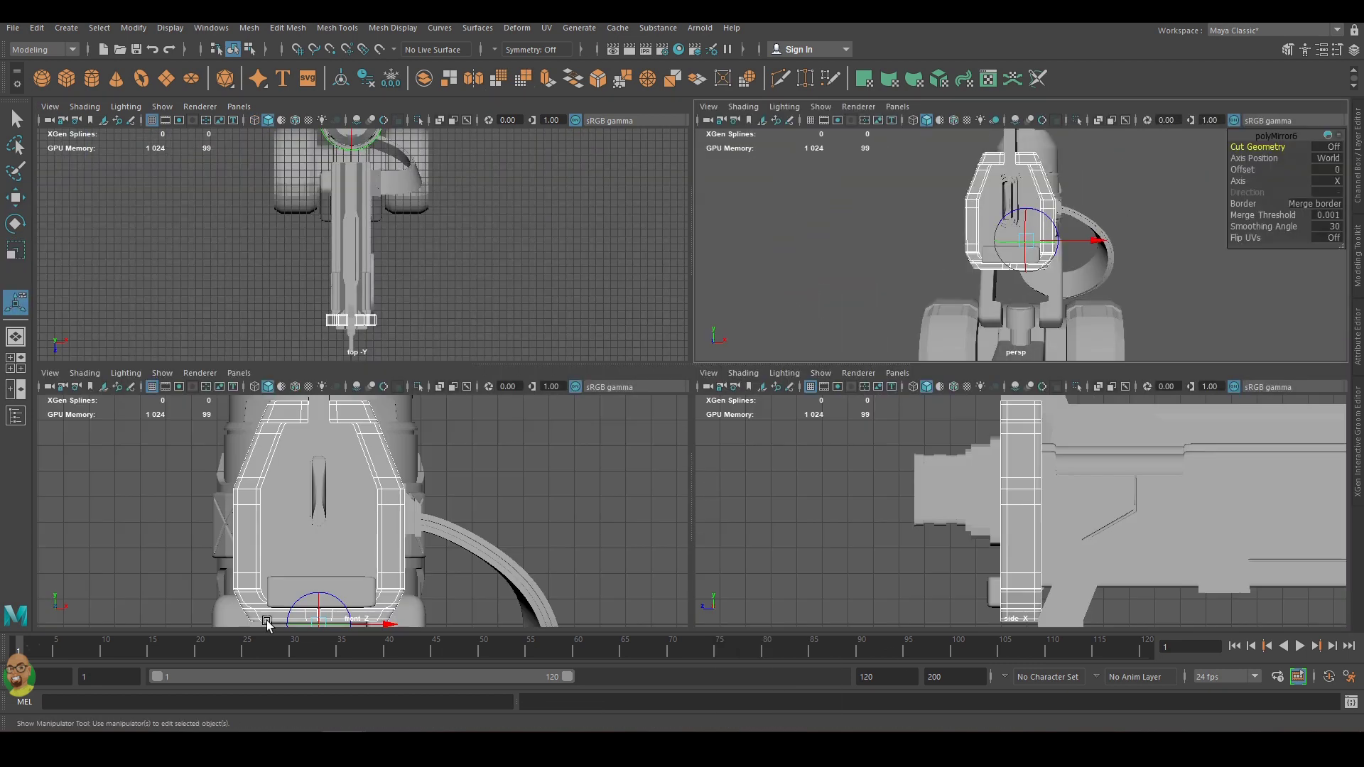
{"action": "key", "text": "space"}
{"action": "scroll", "coordinate": [632, 461], "scroll_direction": "up", "scroll_amount": 5}
{"action": "scroll", "coordinate": [556, 263], "scroll_direction": "up", "scroll_amount": 5}
{"action": "key", "text": "r"}
{"action": "left_click", "coordinate": [556, 262]}
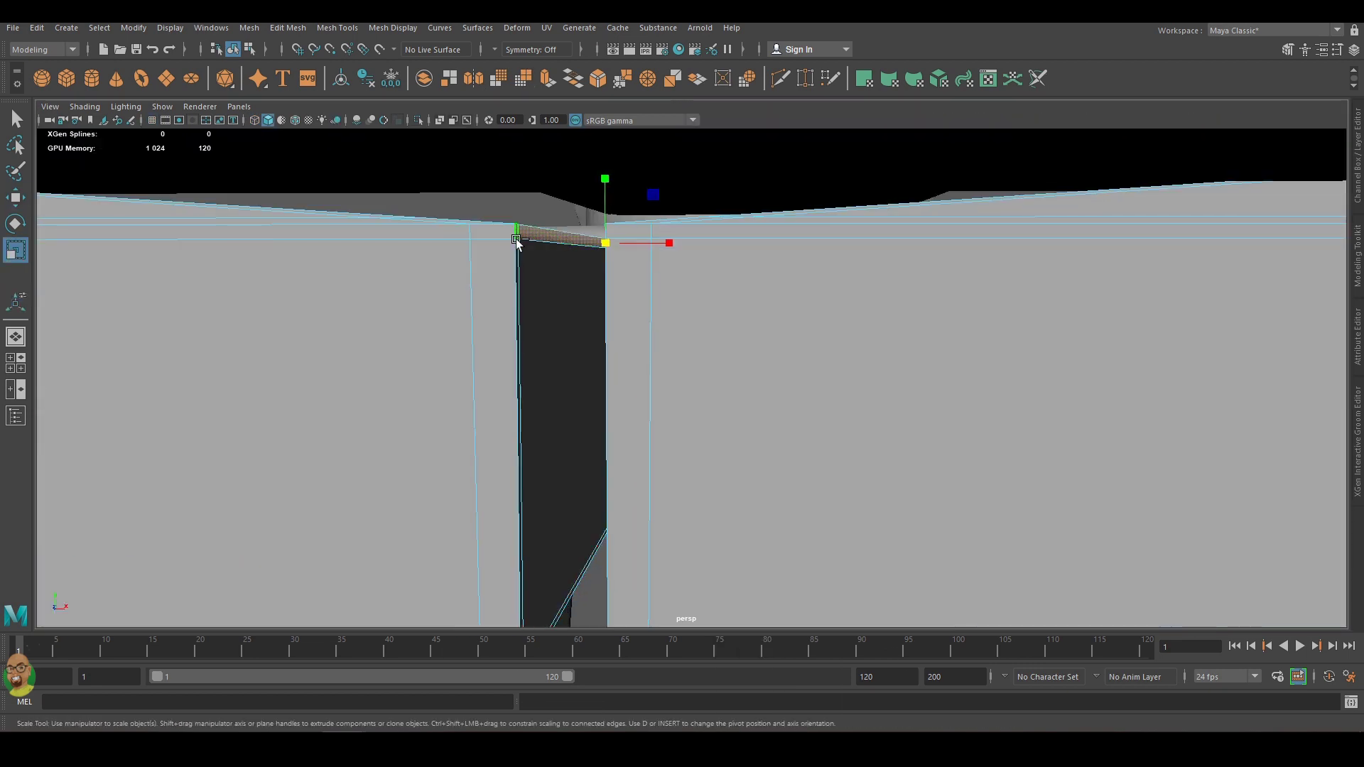
{"action": "mouse_move", "coordinate": [556, 262]}
{"action": "left_mouse_down", "text": "alt"}
{"action": "mouse_move", "coordinate": [505, 463]}
{"action": "mouse_move", "coordinate": [469, 421]}
{"action": "mouse_move", "coordinate": [920, 438]}
{"action": "mouse_move", "coordinate": [876, 228]}
{"action": "mouse_move", "coordinate": [438, 274]}
{"action": "mouse_move", "coordinate": [514, 496]}
{"action": "mouse_move", "coordinate": [618, 488]}
{"action": "mouse_move", "coordinate": [1042, 600]}
{"action": "mouse_move", "coordinate": [1028, 389]}
{"action": "left_mouse_up", "text": "alt"}
{"action": "key", "text": "q"}
{"action": "mouse_move", "coordinate": [865, 345]}
{"action": "left_mouse_down", "text": "alt"}
{"action": "mouse_move", "coordinate": [1075, 430]}
{"action": "mouse_move", "coordinate": [1036, 344]}
{"action": "mouse_move", "coordinate": [553, 368]}
{"action": "mouse_move", "coordinate": [696, 283]}
{"action": "mouse_move", "coordinate": [803, 304]}
{"action": "mouse_move", "coordinate": [1138, 258]}
{"action": "mouse_move", "coordinate": [1128, 248]}
{"action": "left_mouse_up", "text": "alt"}
{"action": "key", "text": "w"}
{"action": "scroll", "coordinate": [1129, 234], "scroll_direction": "up", "scroll_amount": 5}
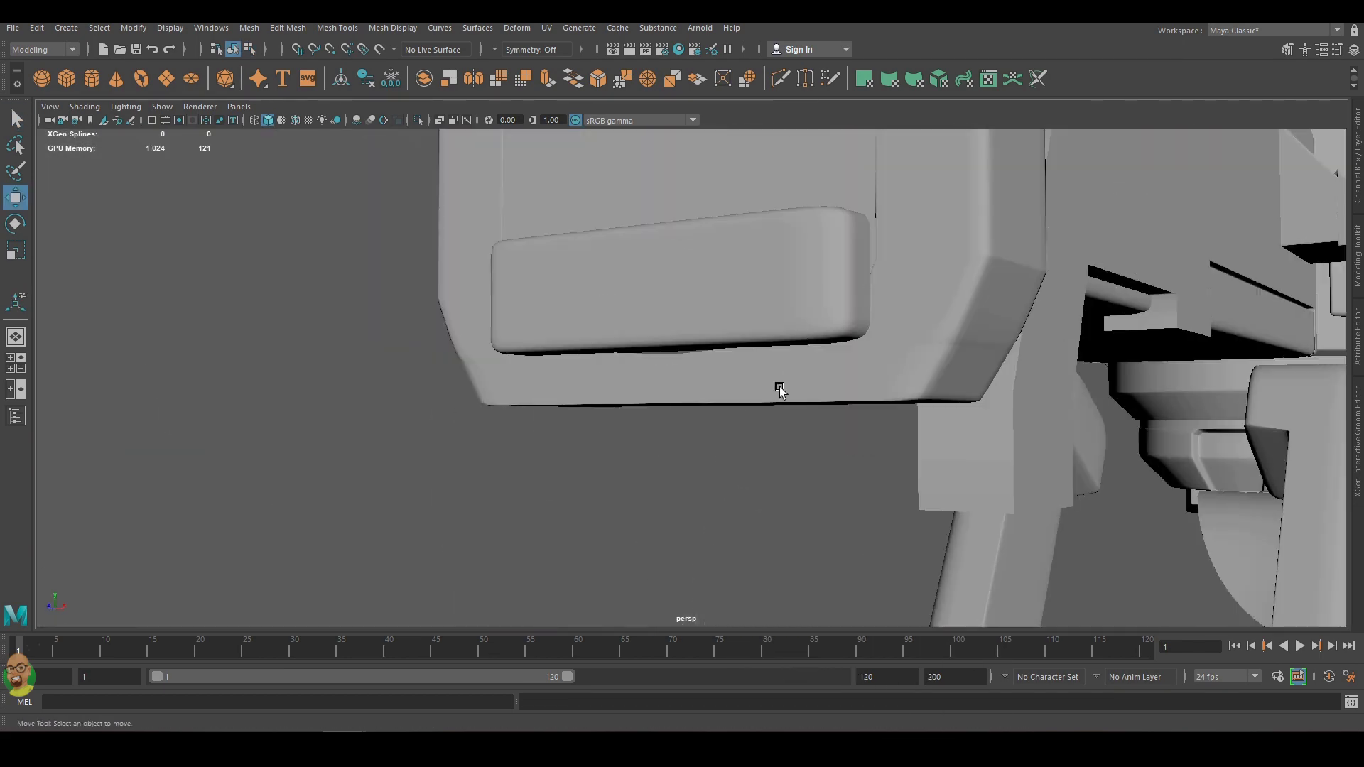
{"action": "scroll", "coordinate": [776, 387], "scroll_direction": "up", "scroll_amount": 3}
{"action": "scroll", "coordinate": [1023, 411], "scroll_direction": "up", "scroll_amount": 3}
Scale the gun's bottom edges slightly narrower along X in the front view.
{"action": "key", "text": "space"}
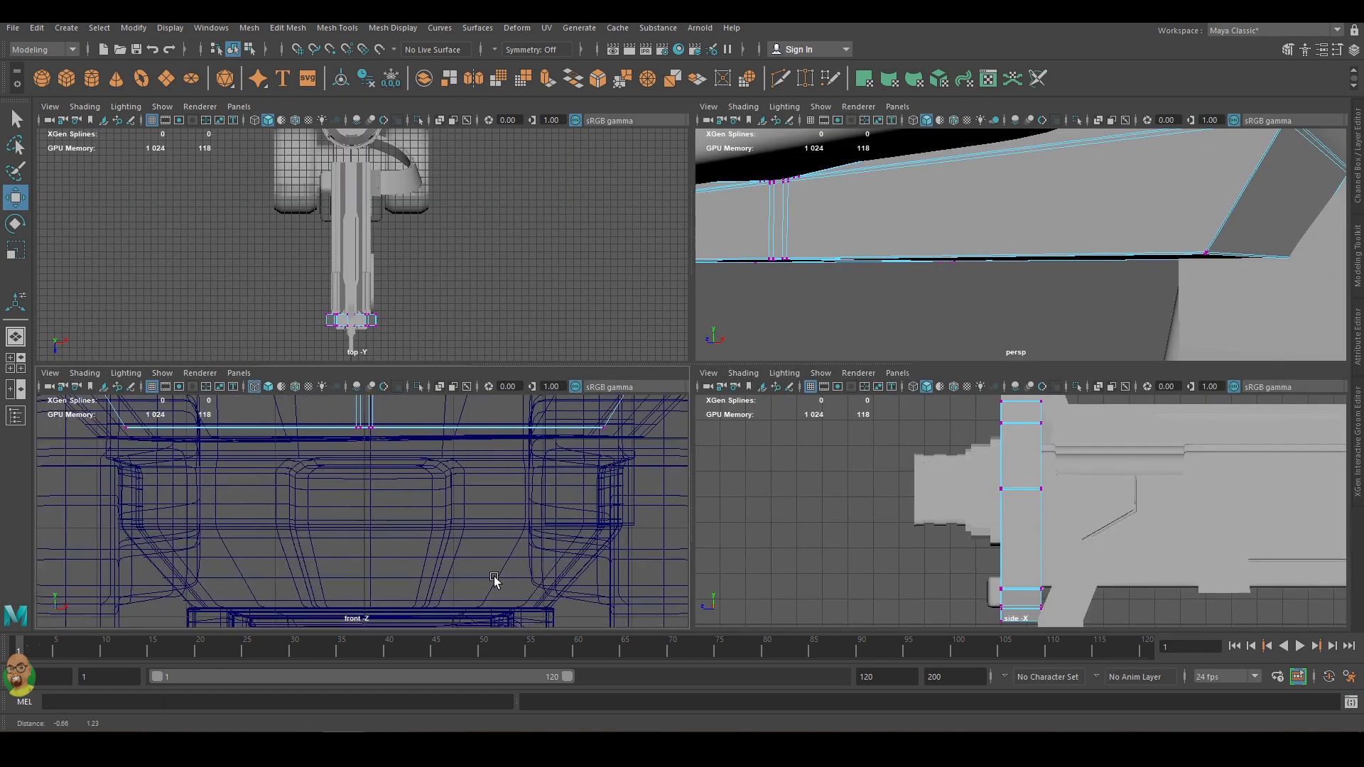
{"action": "scroll", "coordinate": [497, 568], "scroll_direction": "up", "scroll_amount": 3}
{"action": "scroll", "coordinate": [568, 547], "scroll_direction": "up", "scroll_amount": 3}
{"action": "left_click_drag", "start_coordinate": [329, 517], "coordinate": [527, 503]}
{"action": "scroll", "coordinate": [519, 526], "scroll_direction": "down", "scroll_amount": 3}
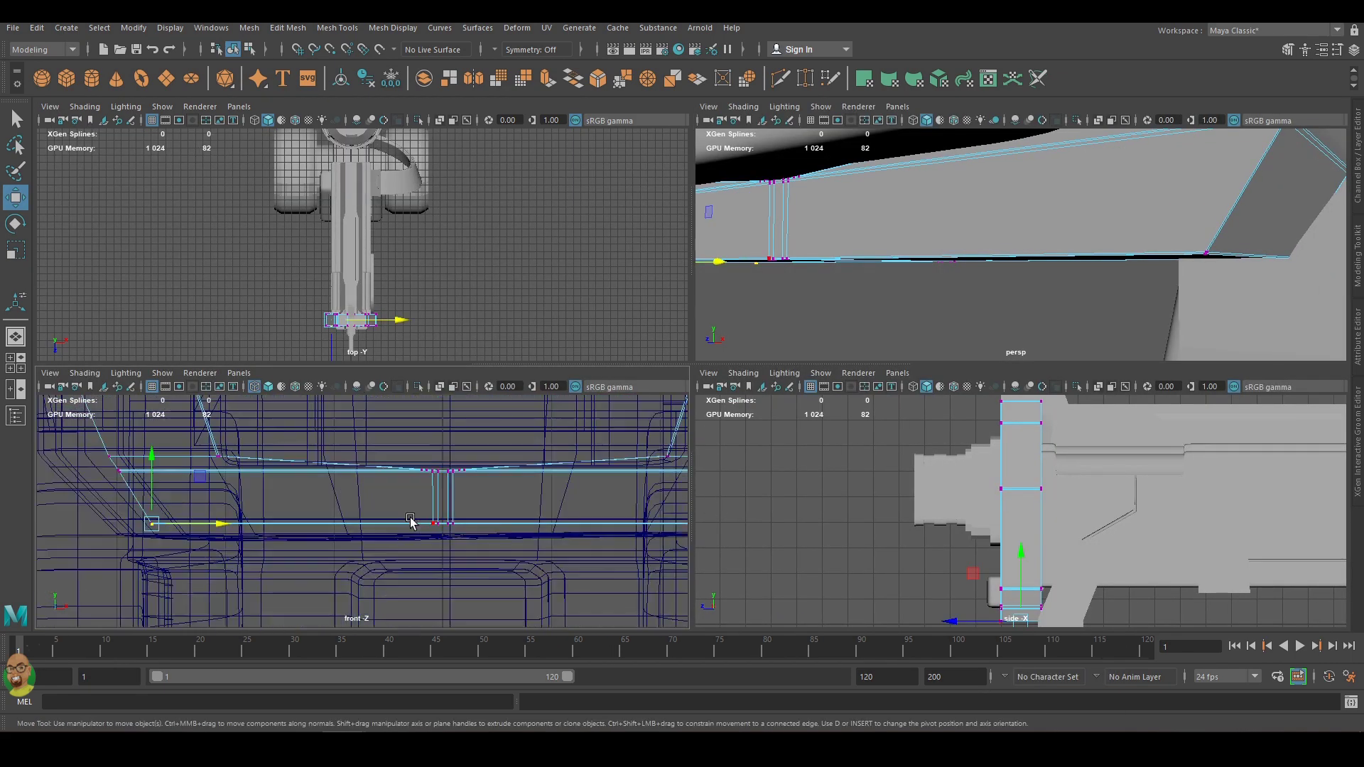
{"action": "scroll", "coordinate": [508, 561], "scroll_direction": "up", "scroll_amount": 3}
{"action": "scroll", "coordinate": [503, 526], "scroll_direction": "down", "scroll_amount": 3}
{"action": "scroll", "coordinate": [213, 533], "scroll_direction": "down", "scroll_amount": 3}
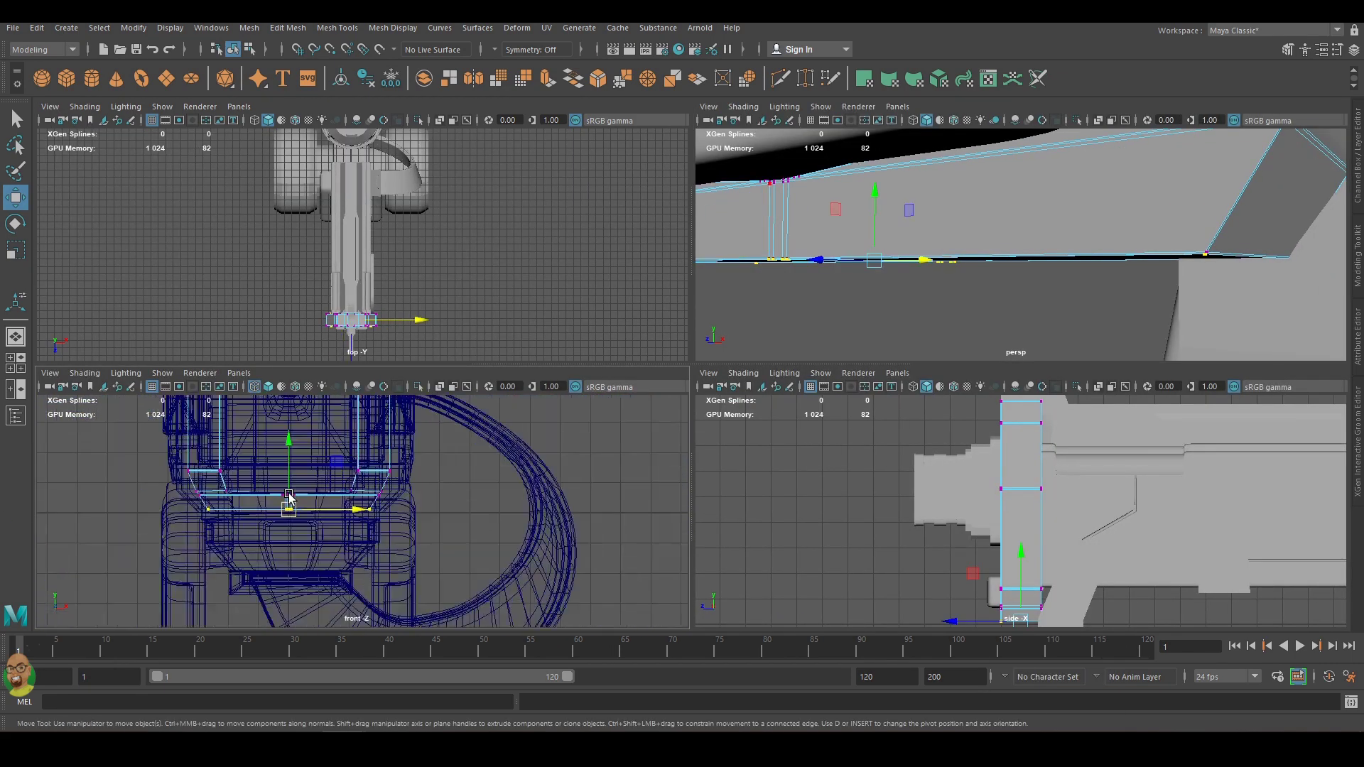
{"action": "key", "text": "r"}
{"action": "left_click_drag", "start_coordinate": [127, 543], "coordinate": [119, 543]}
Maximize the side view to start a box beneath the barrel.
{"action": "left_click_drag", "start_coordinate": [994, 249], "coordinate": [1208, 227], "text": "alt"}
{"action": "key", "text": "space"}
{"action": "right_click_drag", "start_coordinate": [259, 298], "coordinate": [259, 298], "text": "shift"}
Draw a new box beneath the gun barrel and add an edge loop across it.
{"action": "left_click_drag", "start_coordinate": [369, 389], "coordinate": [850, 522]}
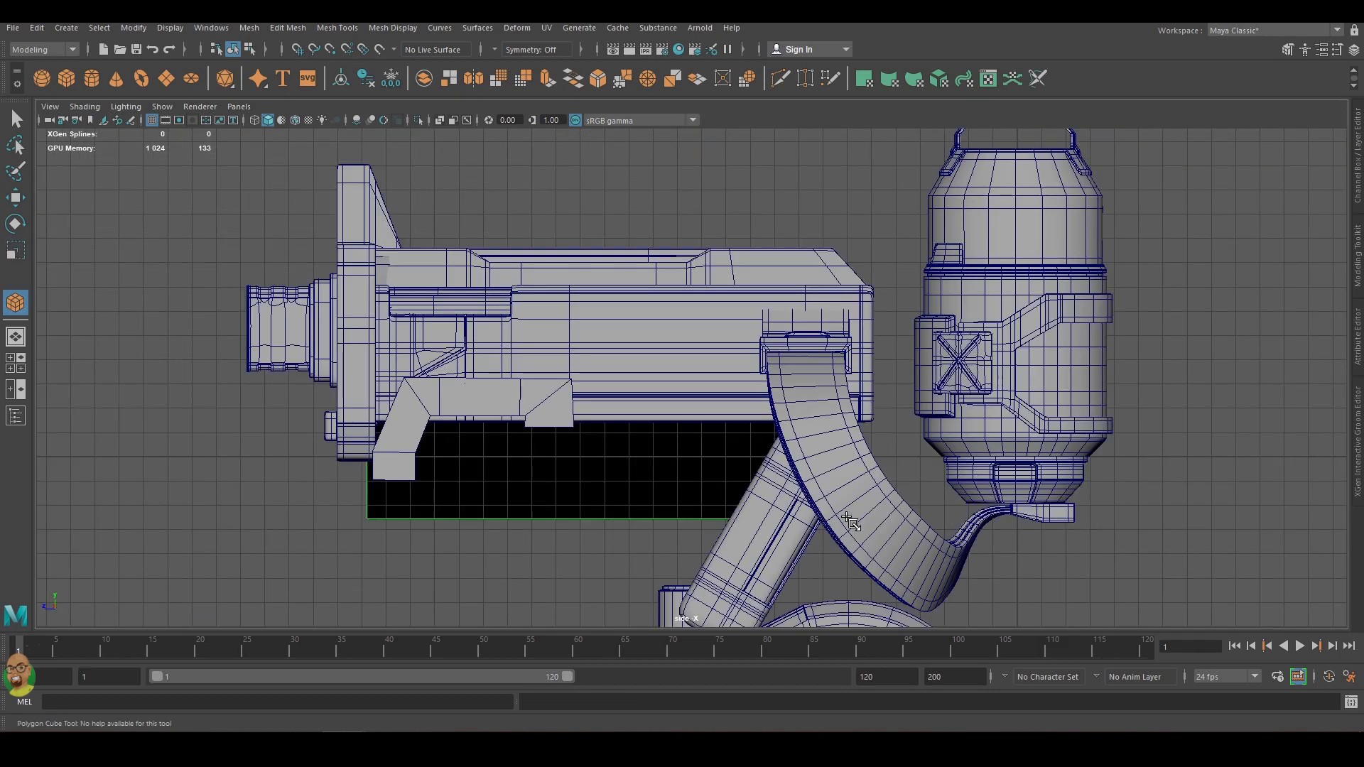
{"action": "key", "text": "space"}
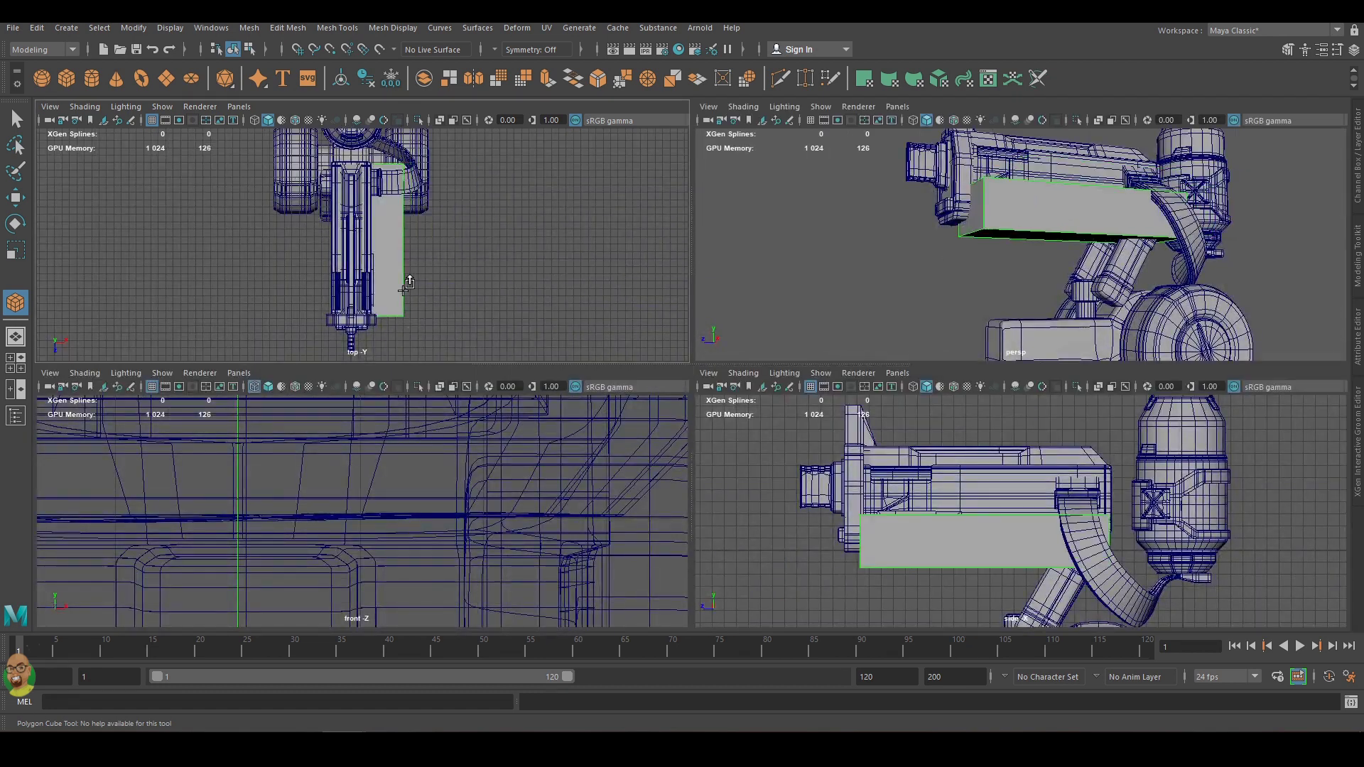
{"action": "key", "text": "w"}
{"action": "key", "text": "space"}
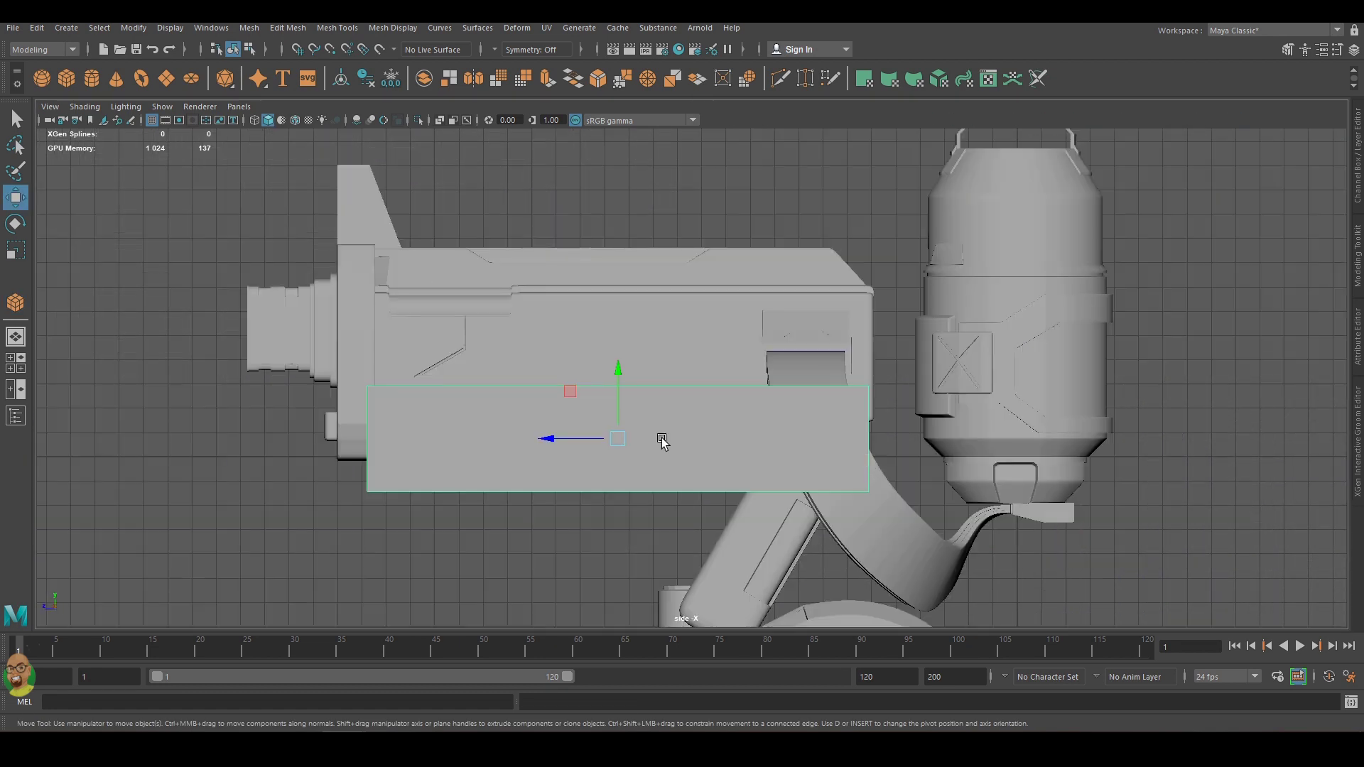
{"action": "mouse_move", "coordinate": [493, 379]}
{"action": "right_mouse_down"}
{"action": "mouse_move", "coordinate": [495, 439]}
{"action": "mouse_move", "coordinate": [444, 398]}
{"action": "right_mouse_up"}
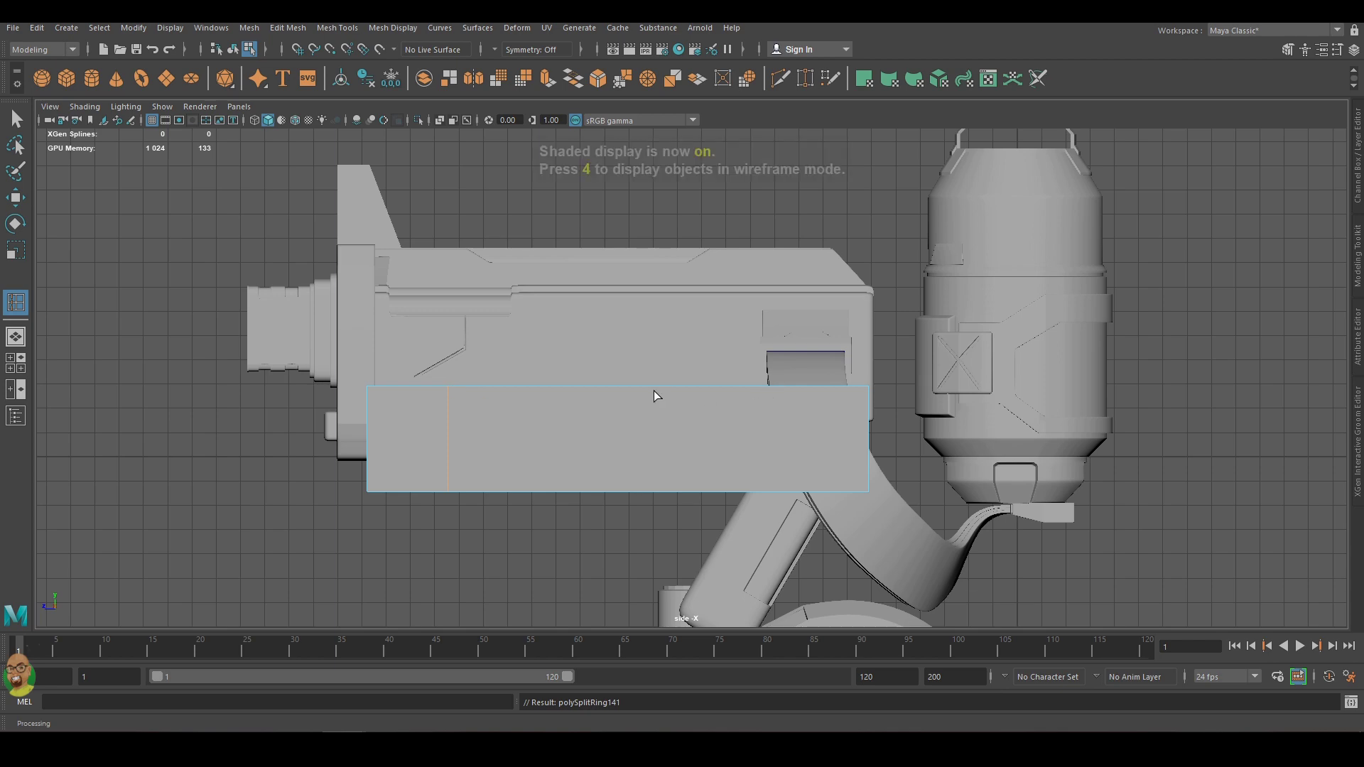
{"action": "key", "text": "4"}
{"action": "left_click_drag", "start_coordinate": [620, 386], "coordinate": [629, 386]}
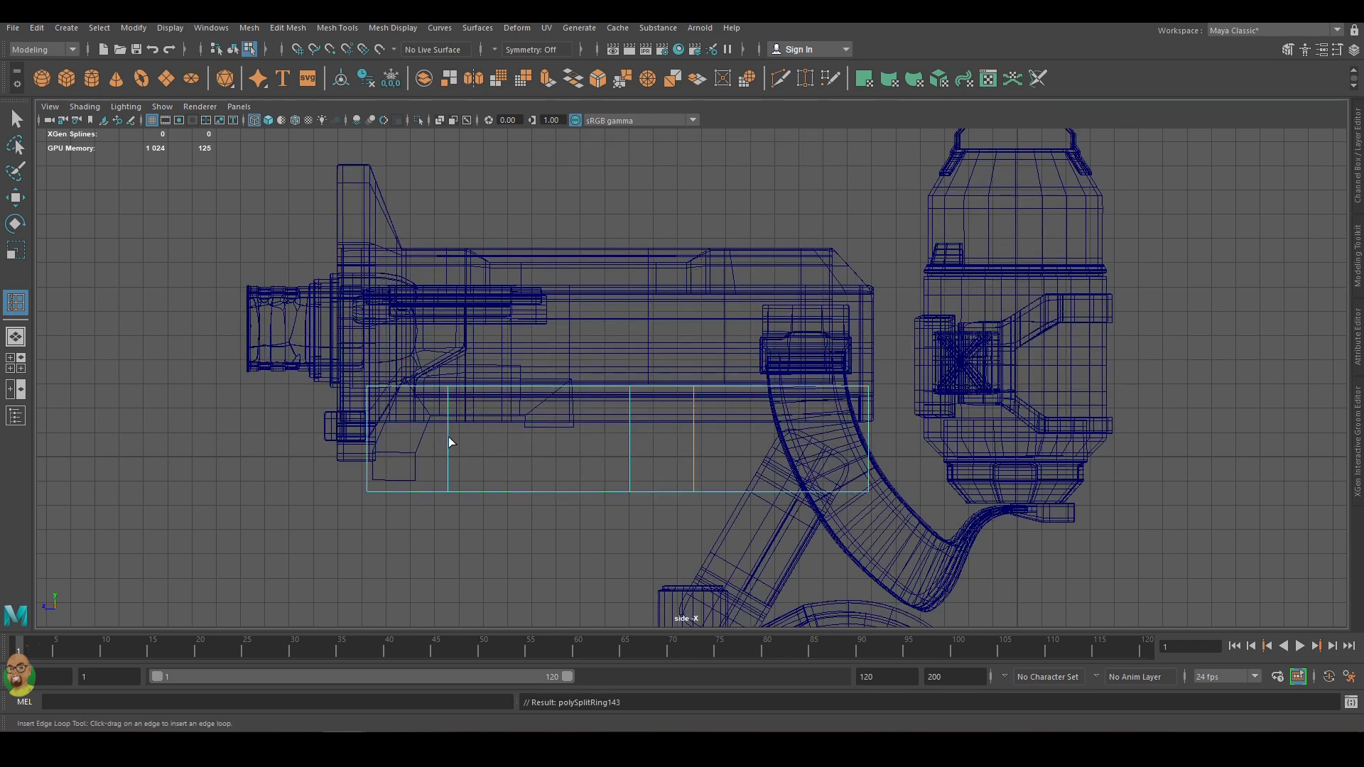
Narrow the box along X and set its Translate X to 0.
{"action": "key", "text": "space"}
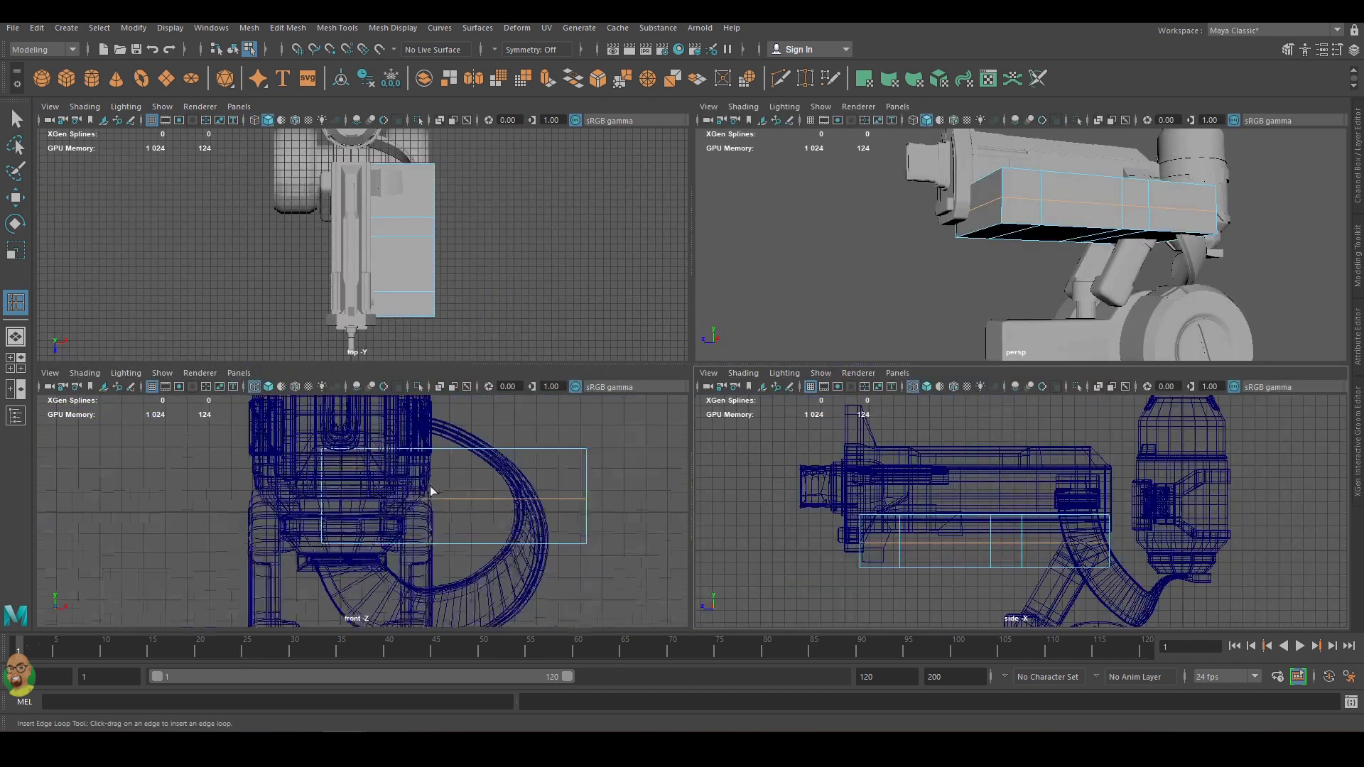
{"action": "right_click", "coordinate": [493, 415]}
{"action": "key", "text": "w"}
{"action": "key", "text": "r"}
{"action": "left_click_drag", "start_coordinate": [498, 509], "coordinate": [474, 510]}
{"action": "left_click", "coordinate": [1354, 49]}
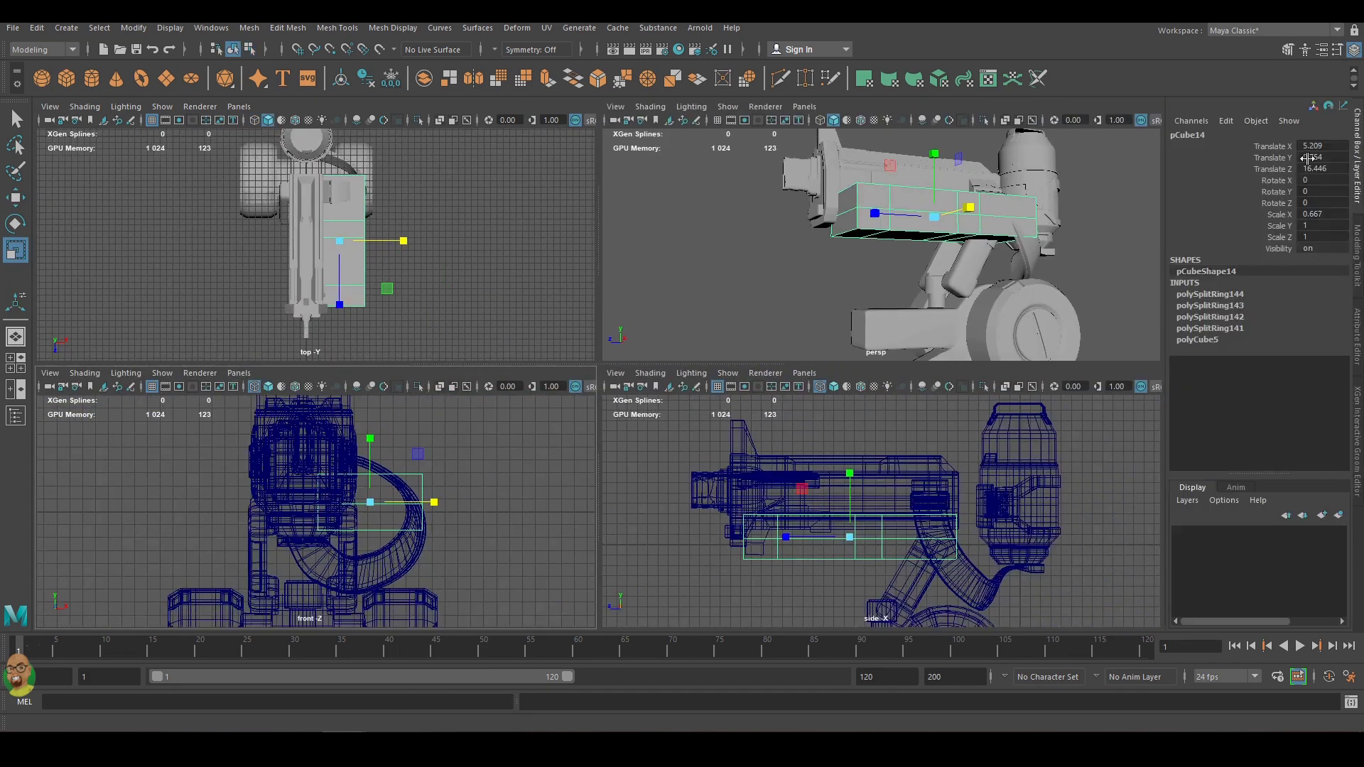
{"action": "left_click", "coordinate": [1321, 146]}
{"action": "type", "text": "0"}
{"action": "key", "text": "Return"}
{"action": "left_click_drag", "start_coordinate": [360, 505], "coordinate": [336, 505]}
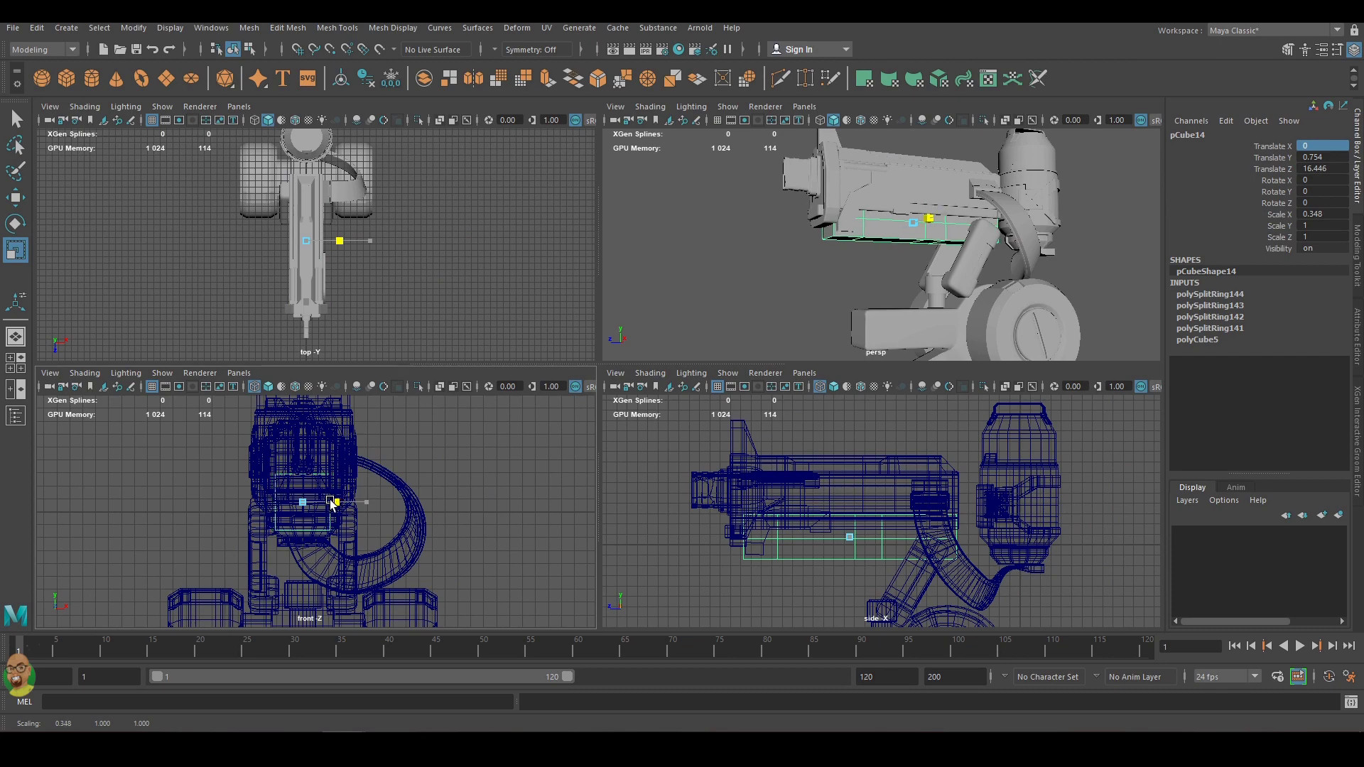
Insert two more edge loops across the box in the front view.
{"action": "key", "text": "space"}
{"action": "right_click_drag", "start_coordinate": [616, 377], "coordinate": [599, 377], "text": "shift"}
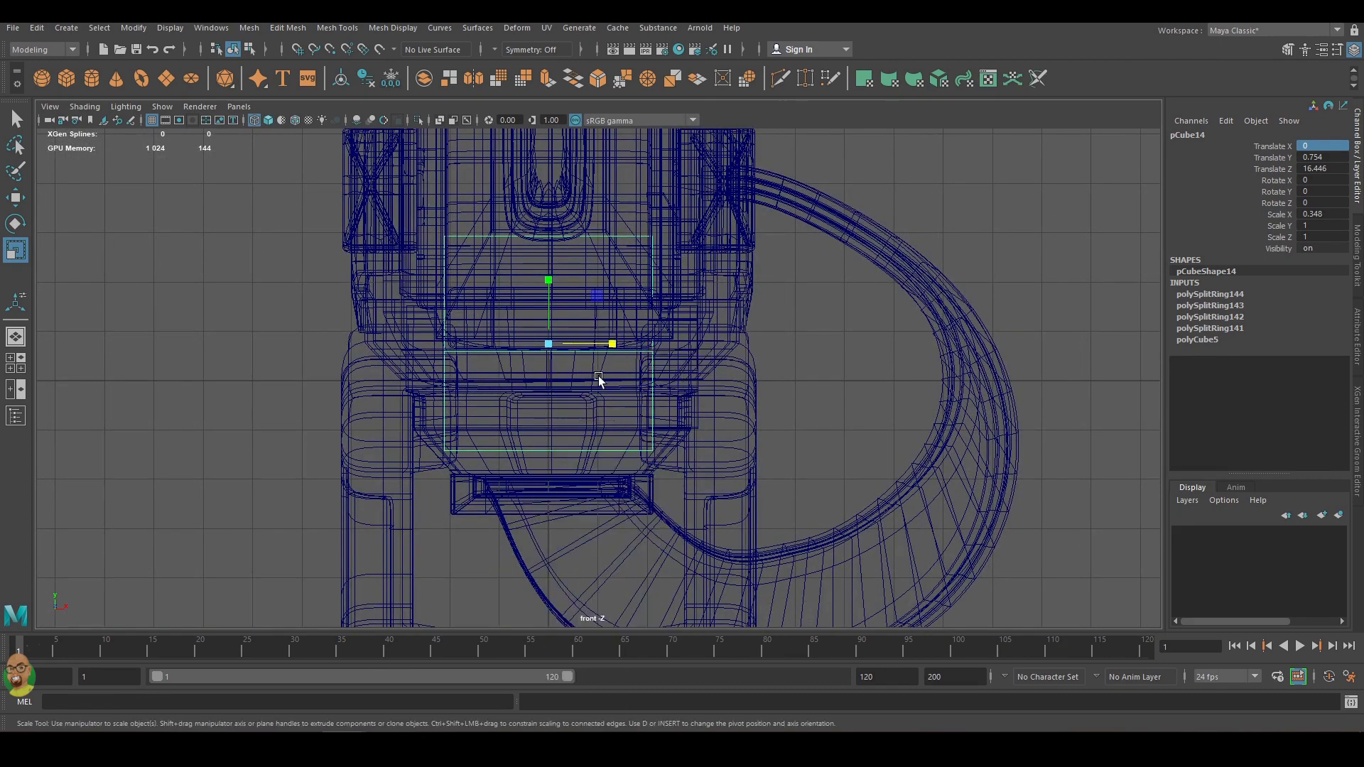
{"action": "left_click", "coordinate": [595, 352]}
{"action": "left_click", "coordinate": [555, 462]}
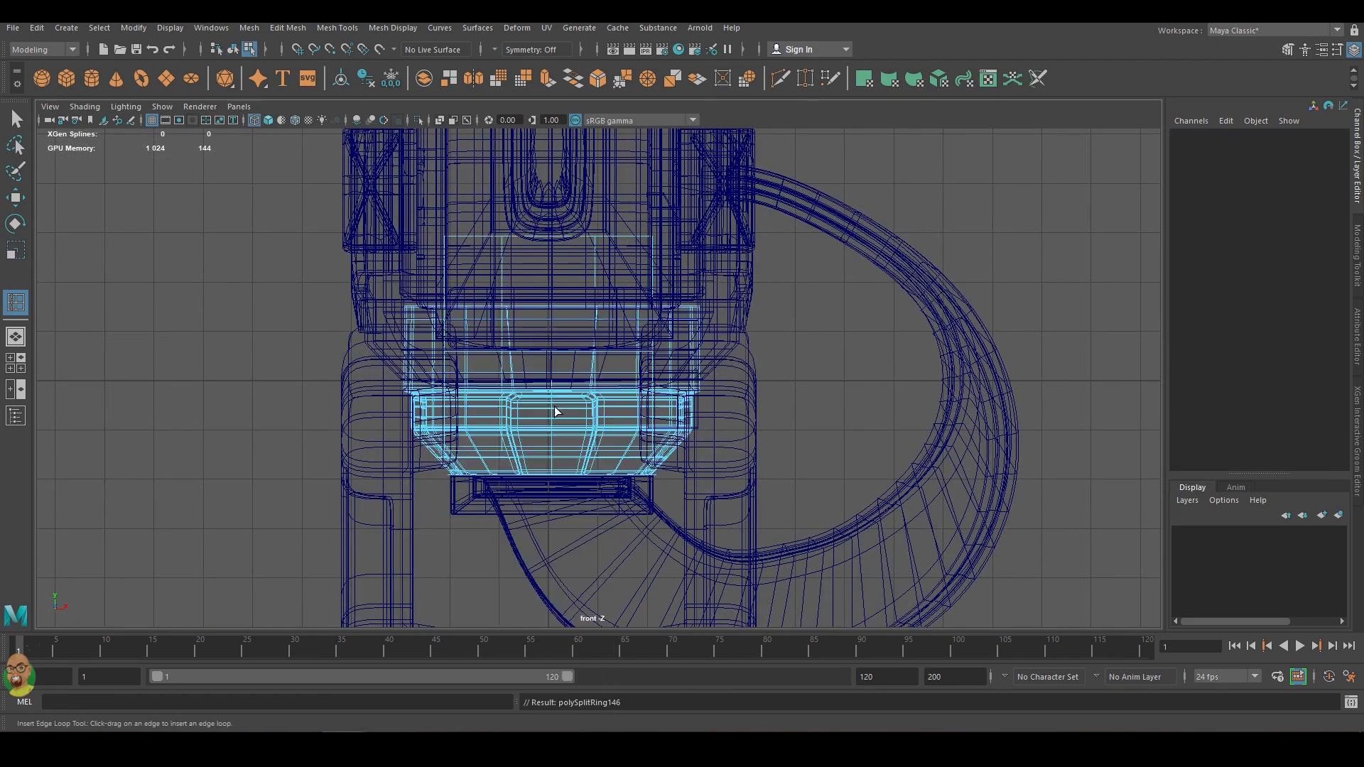
Orbit in close under the barrel and select the box faces to remove.
{"action": "key", "text": "space"}
{"action": "key", "text": "w"}
{"action": "key", "text": "space"}
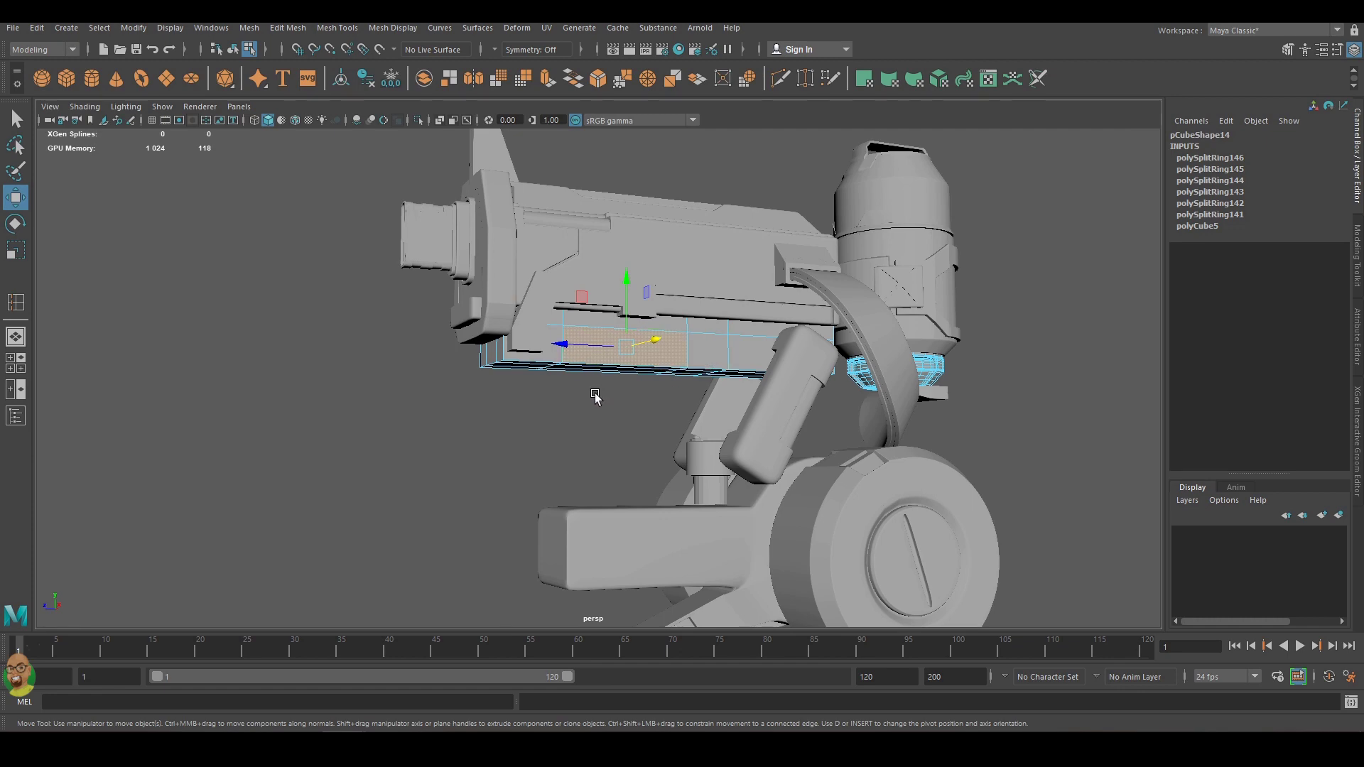
{"action": "key", "text": "space"}
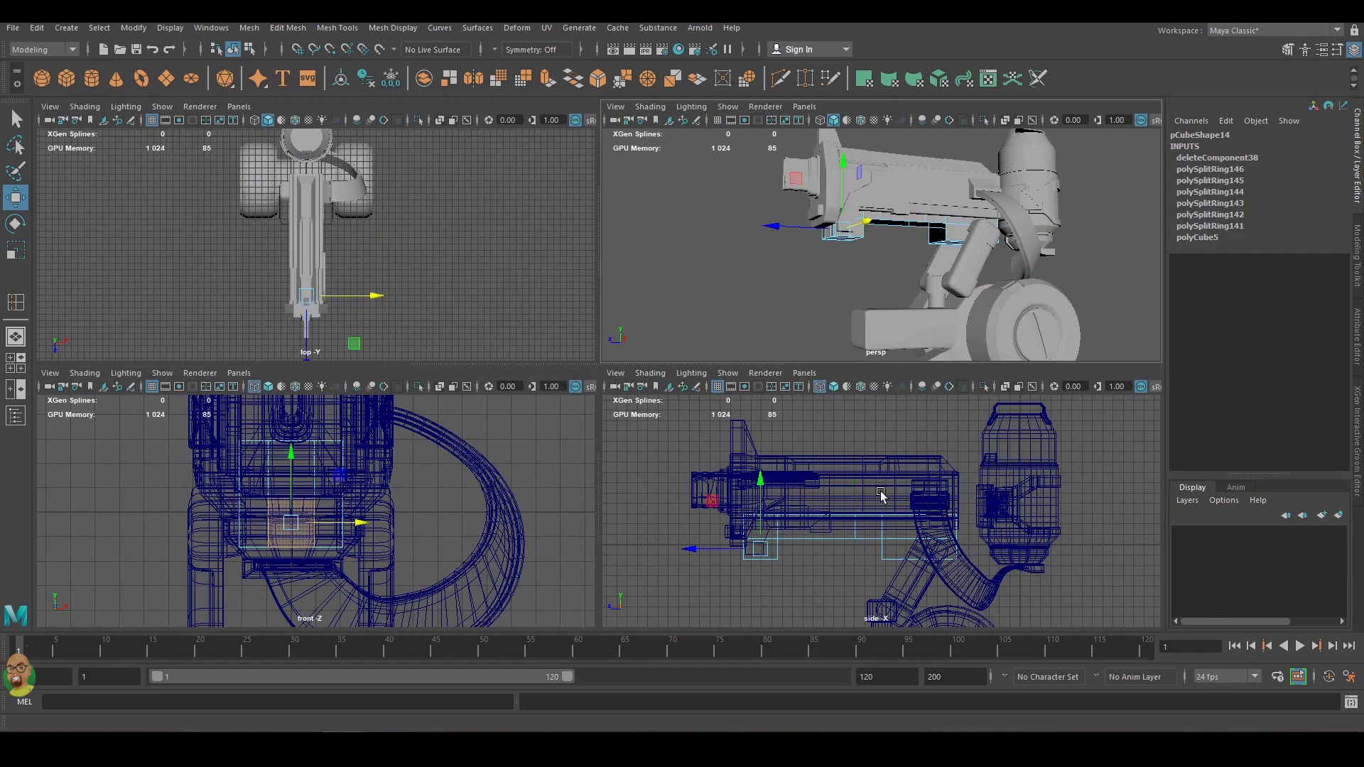
{"action": "left_click", "coordinate": [868, 275]}
{"action": "left_click_drag", "start_coordinate": [868, 274], "coordinate": [964, 271], "text": "alt"}
{"action": "key", "text": "space"}
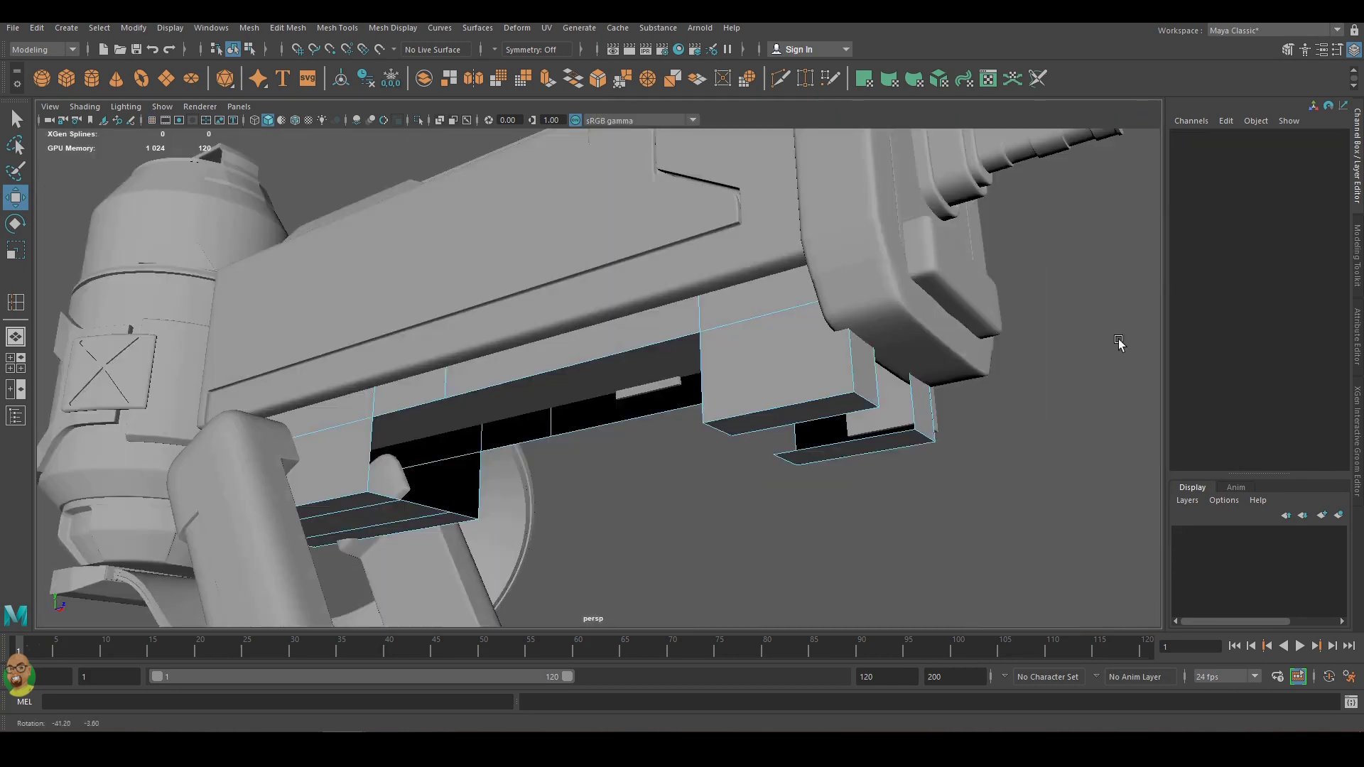
{"action": "right_click_drag", "start_coordinate": [611, 376], "coordinate": [571, 181]}
Create a polygon cylinder and position it beneath the upper body block.
{"action": "key", "text": "space"}
{"action": "left_click", "coordinate": [92, 78]}
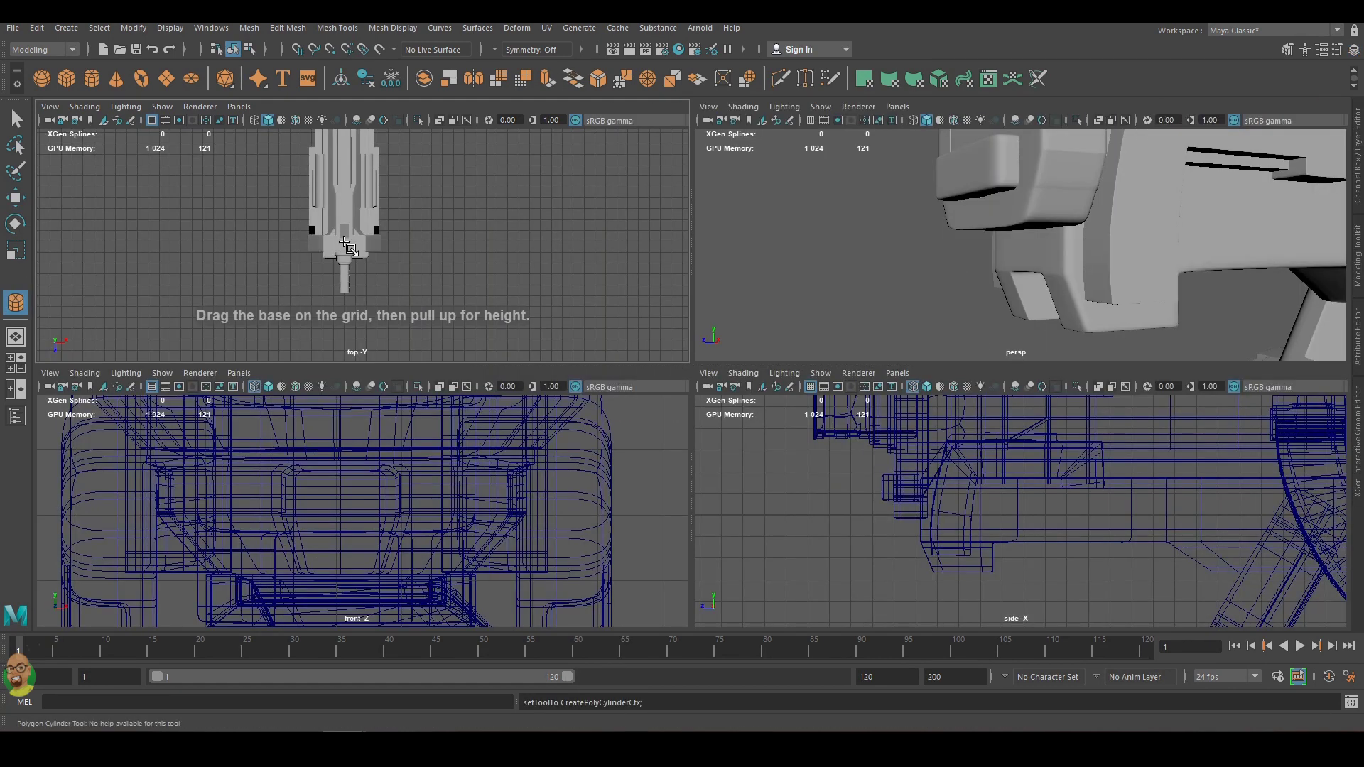
{"action": "mouse_move", "coordinate": [338, 578]}
{"action": "left_mouse_down"}
{"action": "mouse_move", "coordinate": [433, 579]}
{"action": "mouse_move", "coordinate": [433, 508]}
{"action": "left_mouse_up"}
{"action": "left_click_drag", "start_coordinate": [1065, 213], "coordinate": [1150, 234], "text": "alt"}
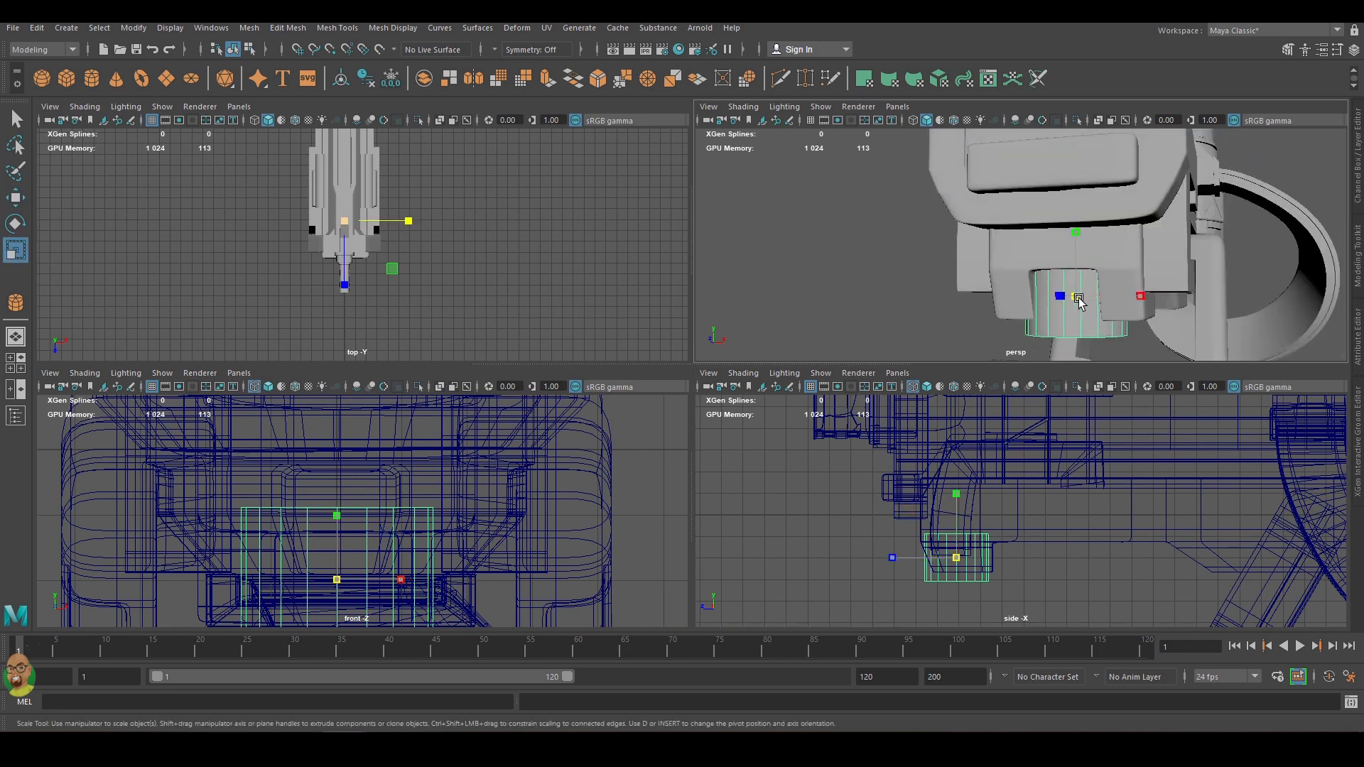
{"action": "left_click_drag", "start_coordinate": [1094, 270], "coordinate": [1112, 252]}
{"action": "key", "text": "space"}
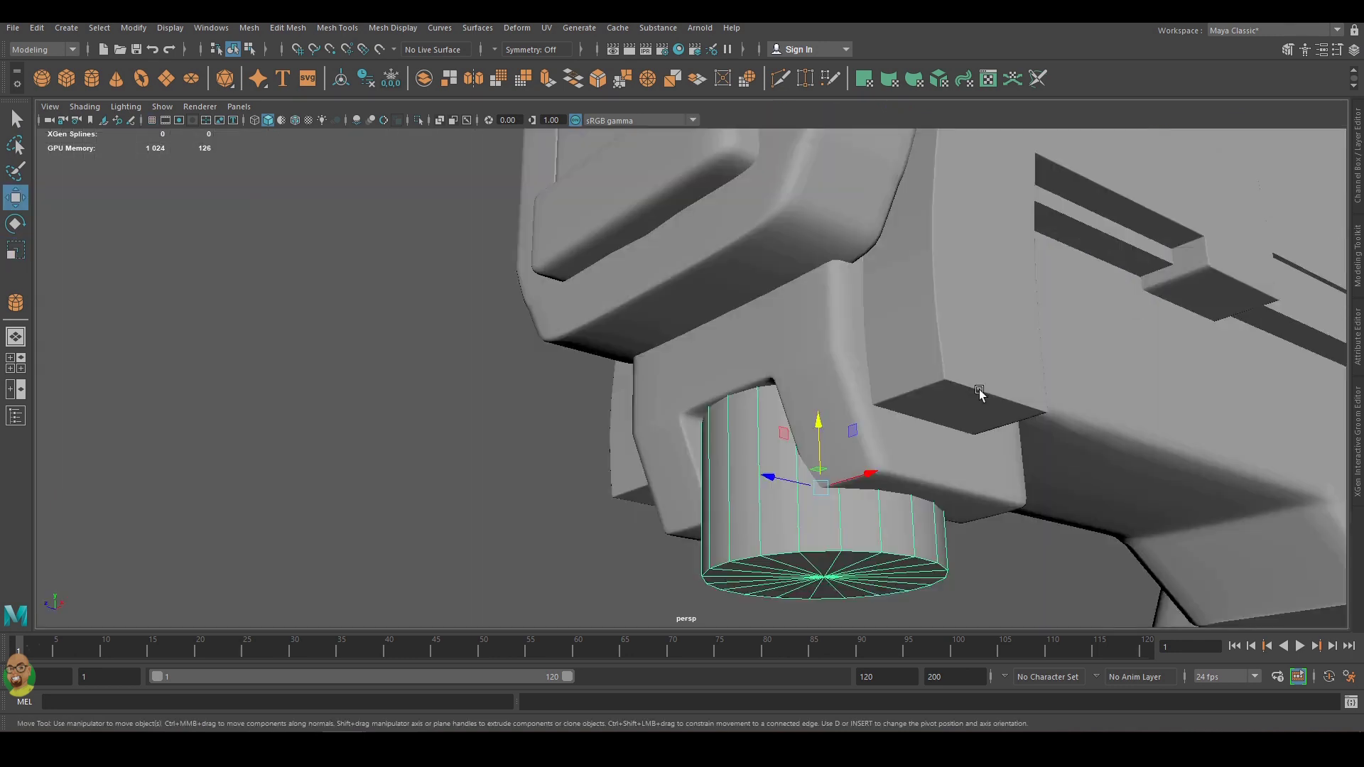
{"action": "left_click_drag", "start_coordinate": [981, 390], "coordinate": [753, 397], "text": "alt"}
Bevel the cylinder's bottom edge with a higher fraction to round it into a dome.
{"action": "key", "text": "ctrl+b"}
{"action": "mouse_move", "coordinate": [1123, 401]}
{"action": "left_mouse_down"}
{"action": "mouse_move", "coordinate": [1165, 390]}
{"action": "mouse_move", "coordinate": [1142, 400]}
{"action": "left_mouse_up"}
{"action": "left_click_drag", "start_coordinate": [1030, 426], "coordinate": [917, 405], "text": "alt"}
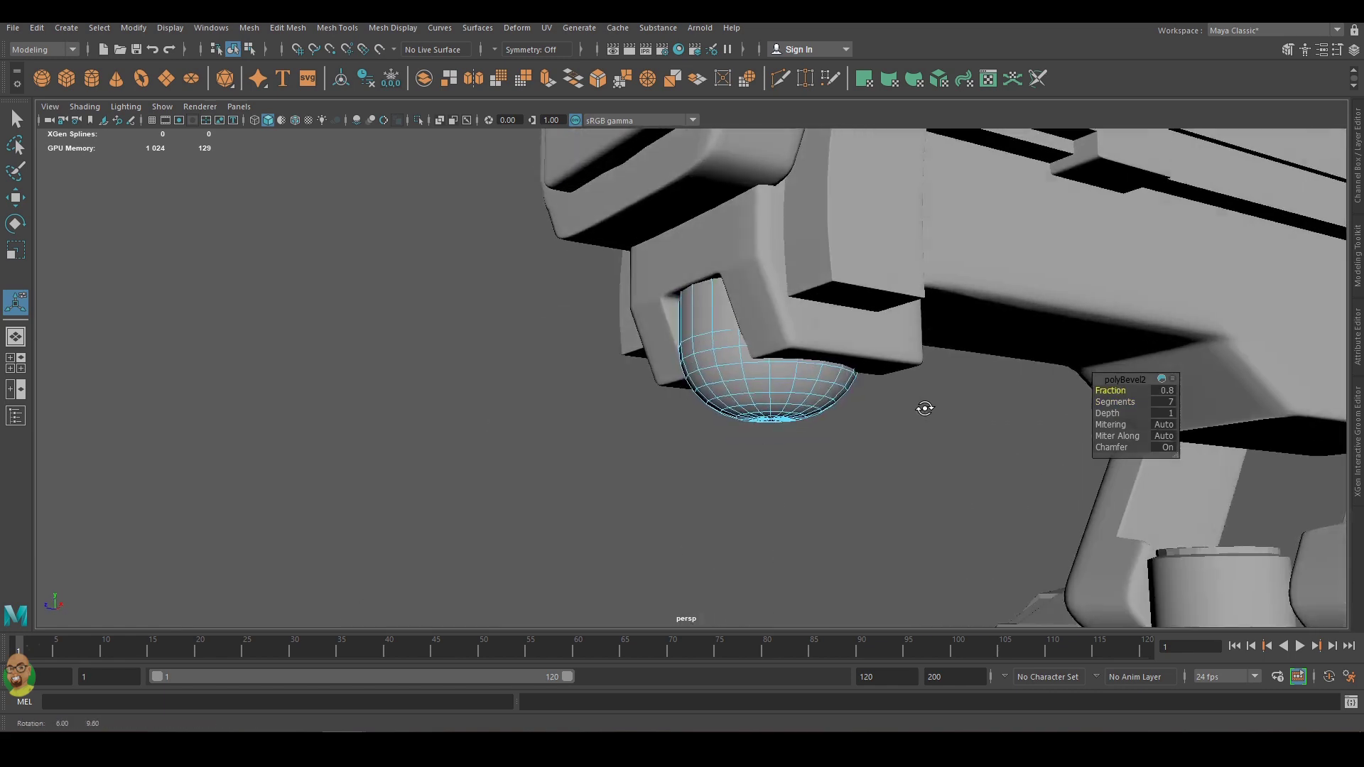
{"action": "left_click_drag", "start_coordinate": [1115, 390], "coordinate": [1126, 390]}
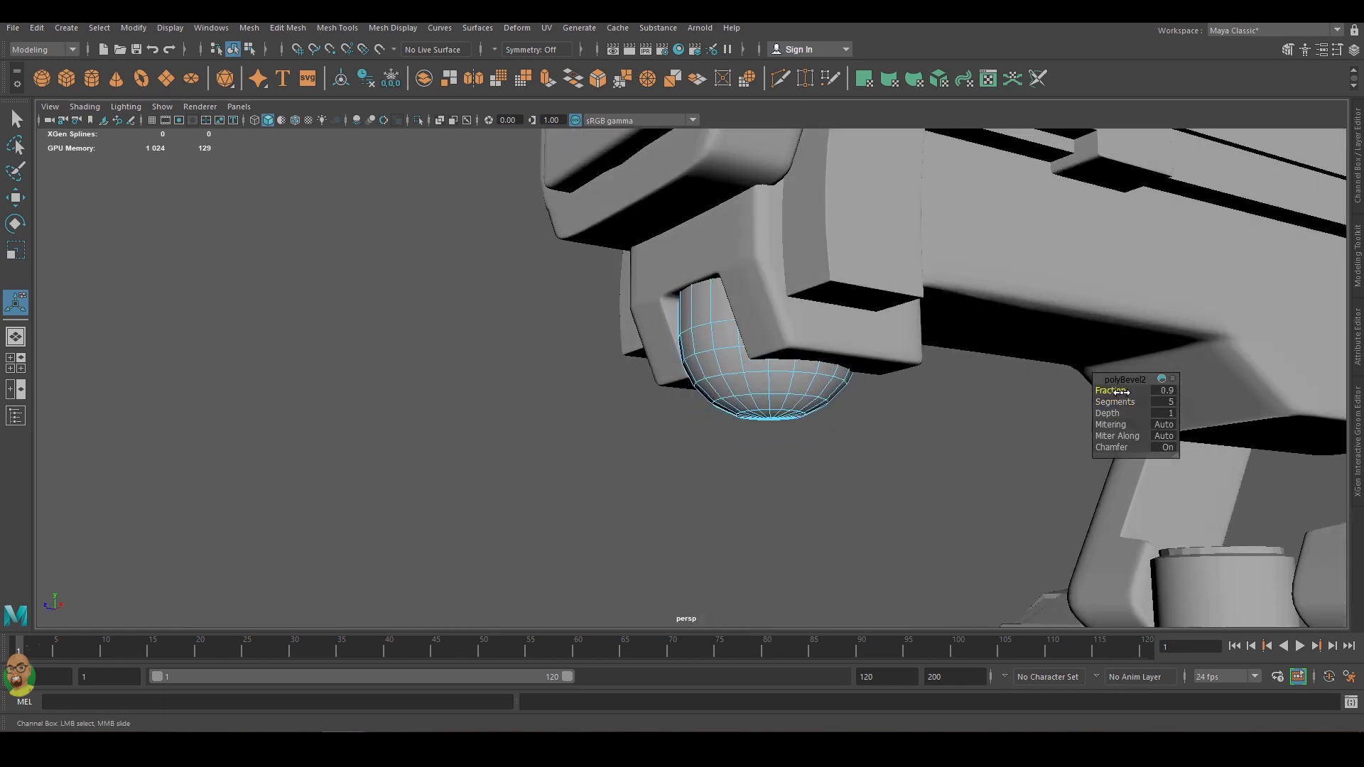
{"action": "key", "text": "q"}
Scale the rounded piece up and pull its top vertices up into the body.
{"action": "key", "text": "r"}
{"action": "left_click_drag", "start_coordinate": [788, 363], "coordinate": [578, 556]}
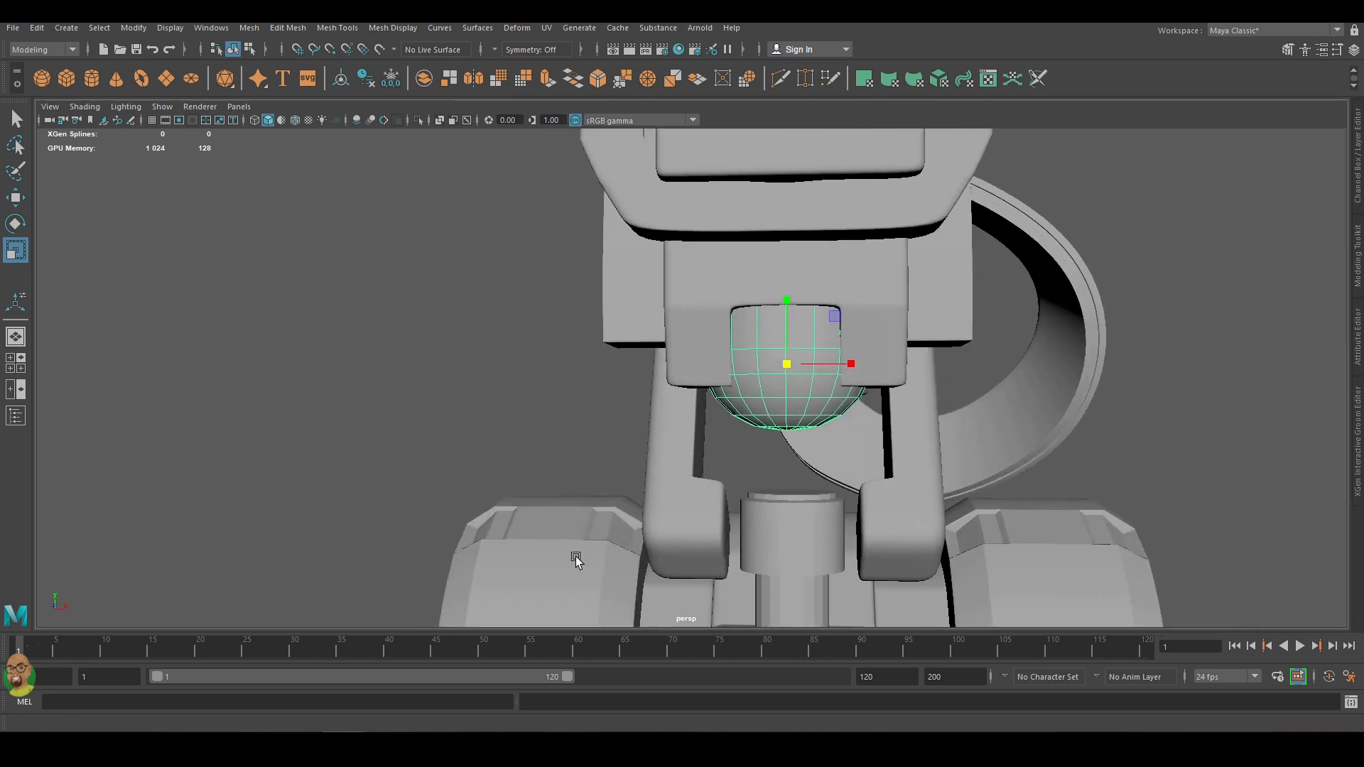
{"action": "key", "text": "w"}
{"action": "mouse_move", "coordinate": [788, 306]}
{"action": "left_mouse_down", "text": "alt"}
{"action": "mouse_move", "coordinate": [997, 381]}
{"action": "mouse_move", "coordinate": [767, 397]}
{"action": "mouse_move", "coordinate": [782, 382]}
{"action": "left_mouse_up", "text": "alt"}
{"action": "key", "text": "r"}
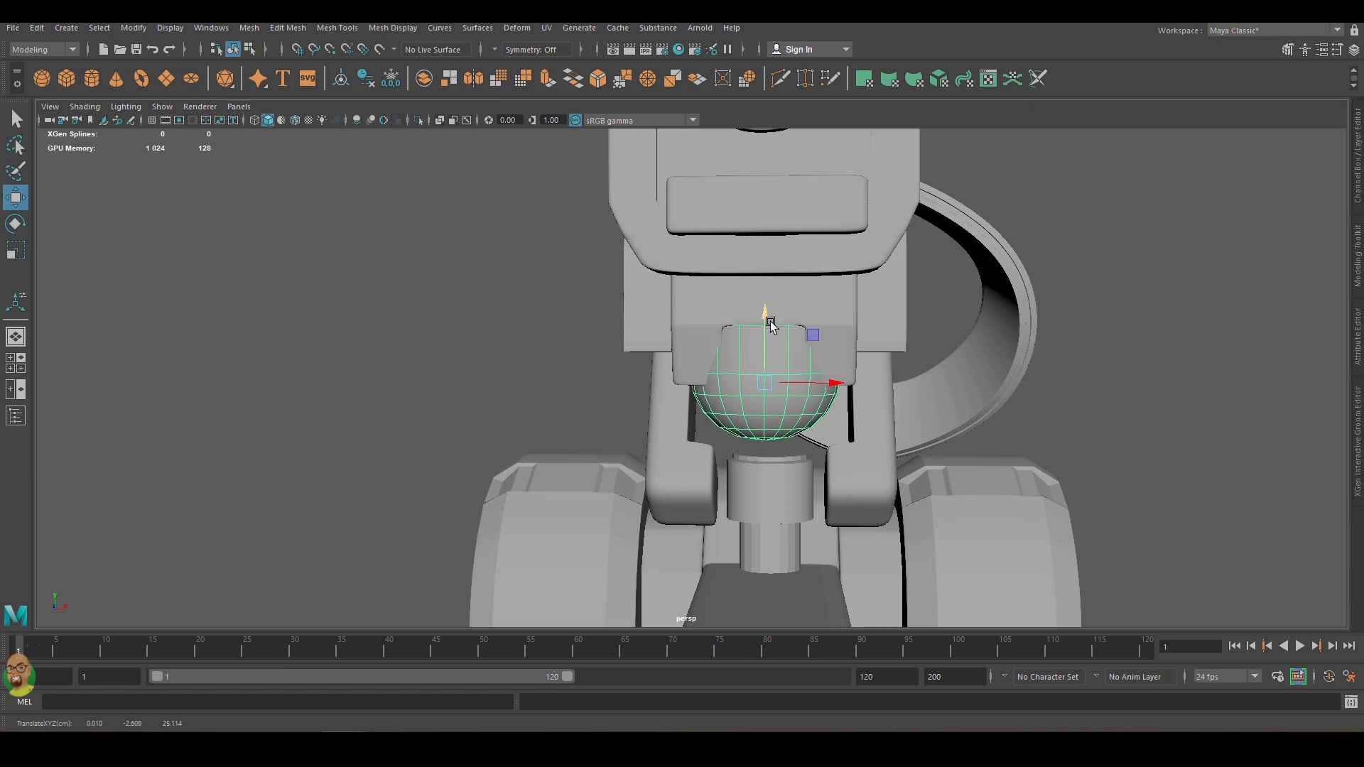
{"action": "key", "text": "F9"}
{"action": "mouse_move", "coordinate": [767, 313]}
{"action": "left_mouse_down"}
{"action": "mouse_move", "coordinate": [767, 231]}
{"action": "mouse_move", "coordinate": [974, 399]}
{"action": "mouse_move", "coordinate": [743, 367]}
{"action": "mouse_move", "coordinate": [770, 426]}
{"action": "mouse_move", "coordinate": [871, 426]}
{"action": "left_mouse_up"}
{"action": "key", "text": "F8"}
Select the box above the dome and scale its vertices around the joint.
{"action": "key", "text": "space"}
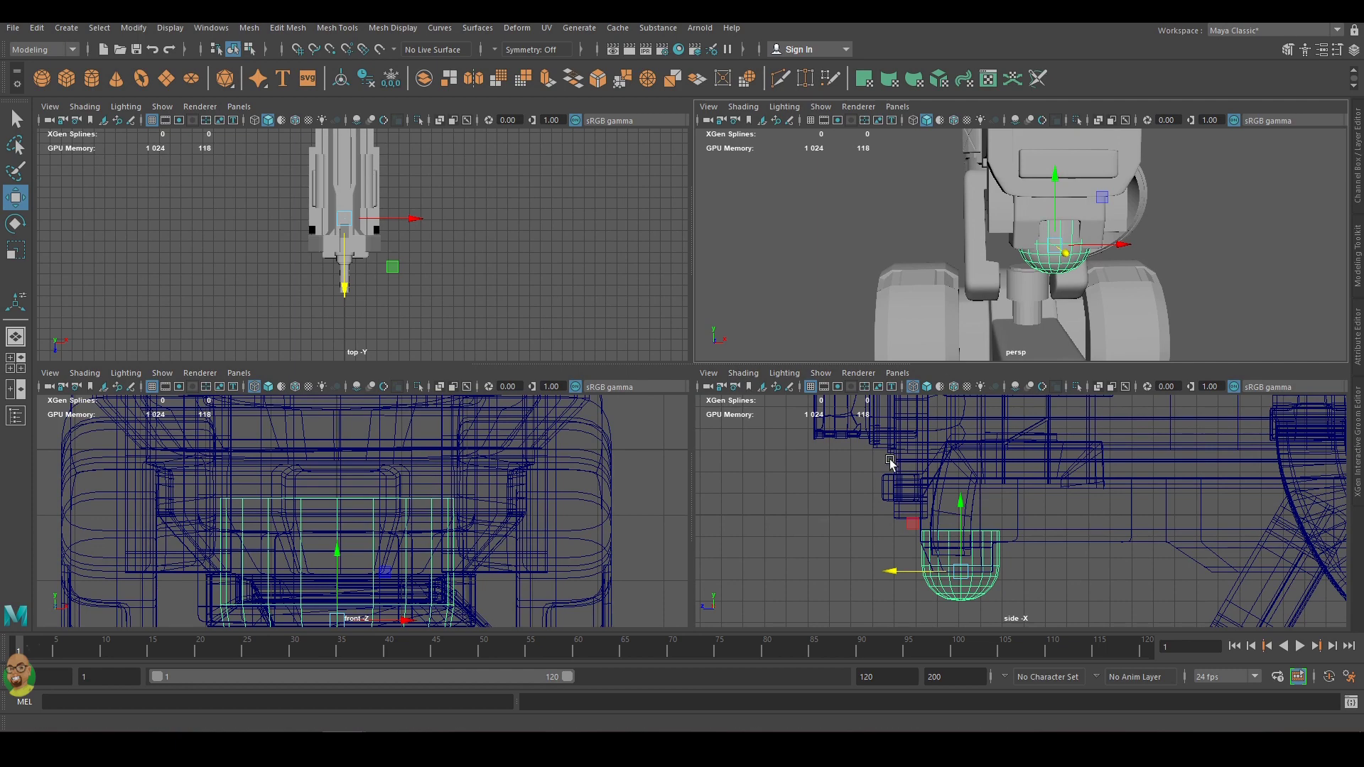
{"action": "key", "text": "space"}
{"action": "scroll", "coordinate": [1006, 281], "scroll_direction": "up", "scroll_amount": 3}
{"action": "left_click", "coordinate": [1006, 280]}
{"action": "key", "text": "1"}
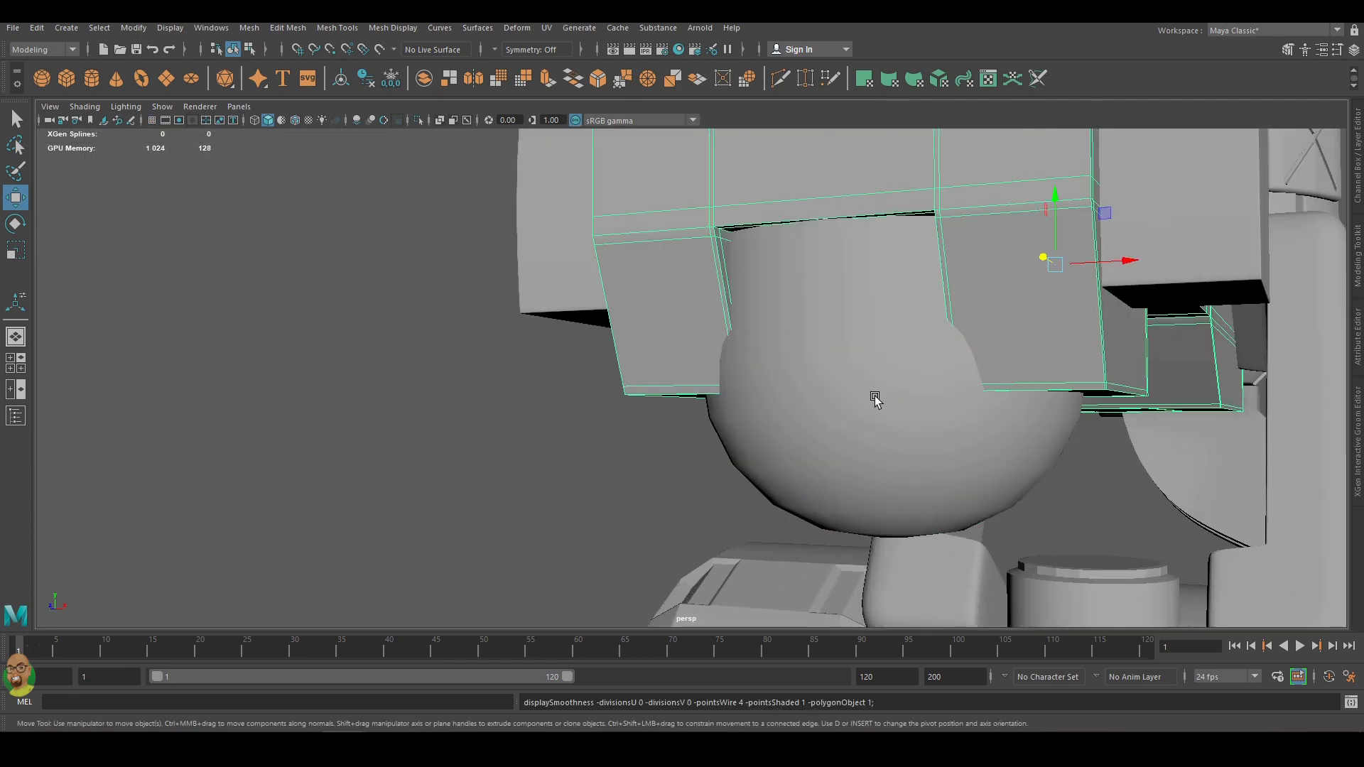
{"action": "key", "text": "space"}
{"action": "key", "text": "space"}
{"action": "right_click_drag", "start_coordinate": [616, 250], "coordinate": [615, 213]}
{"action": "left_click_drag", "start_coordinate": [565, 140], "coordinate": [765, 567]}
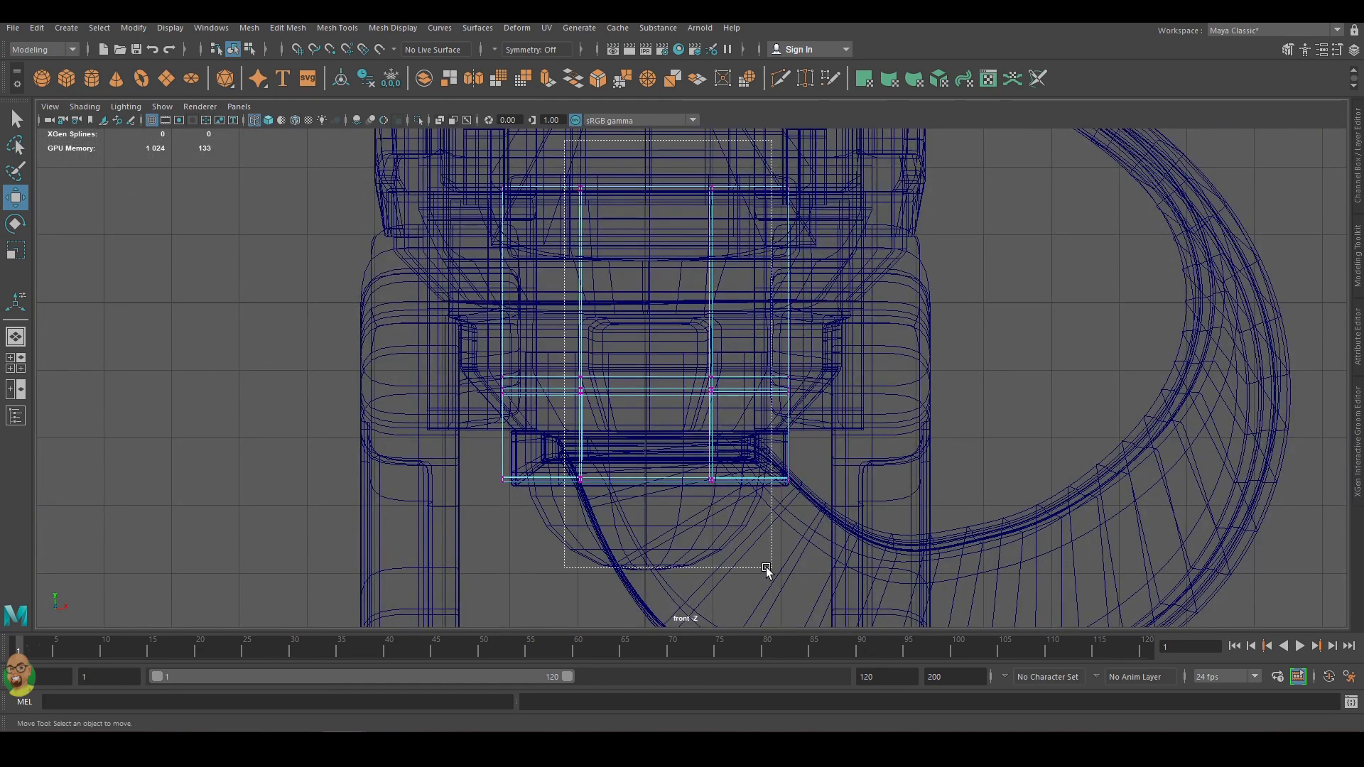
{"action": "key", "text": "space"}
{"action": "key", "text": "r"}
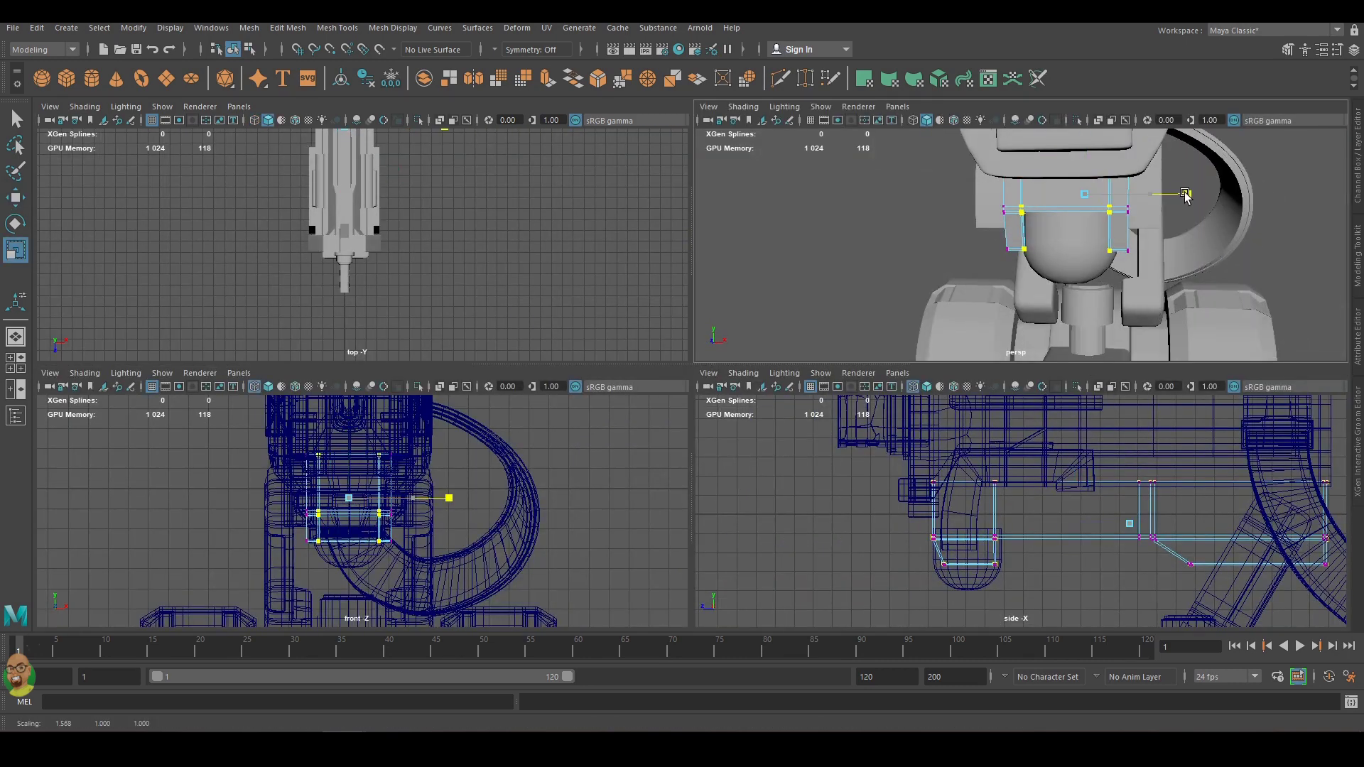
Draw a new polygon box in front of the wheel hub in side view.
{"action": "key", "text": "space"}
{"action": "left_click_drag", "start_coordinate": [500, 403], "coordinate": [619, 546]}
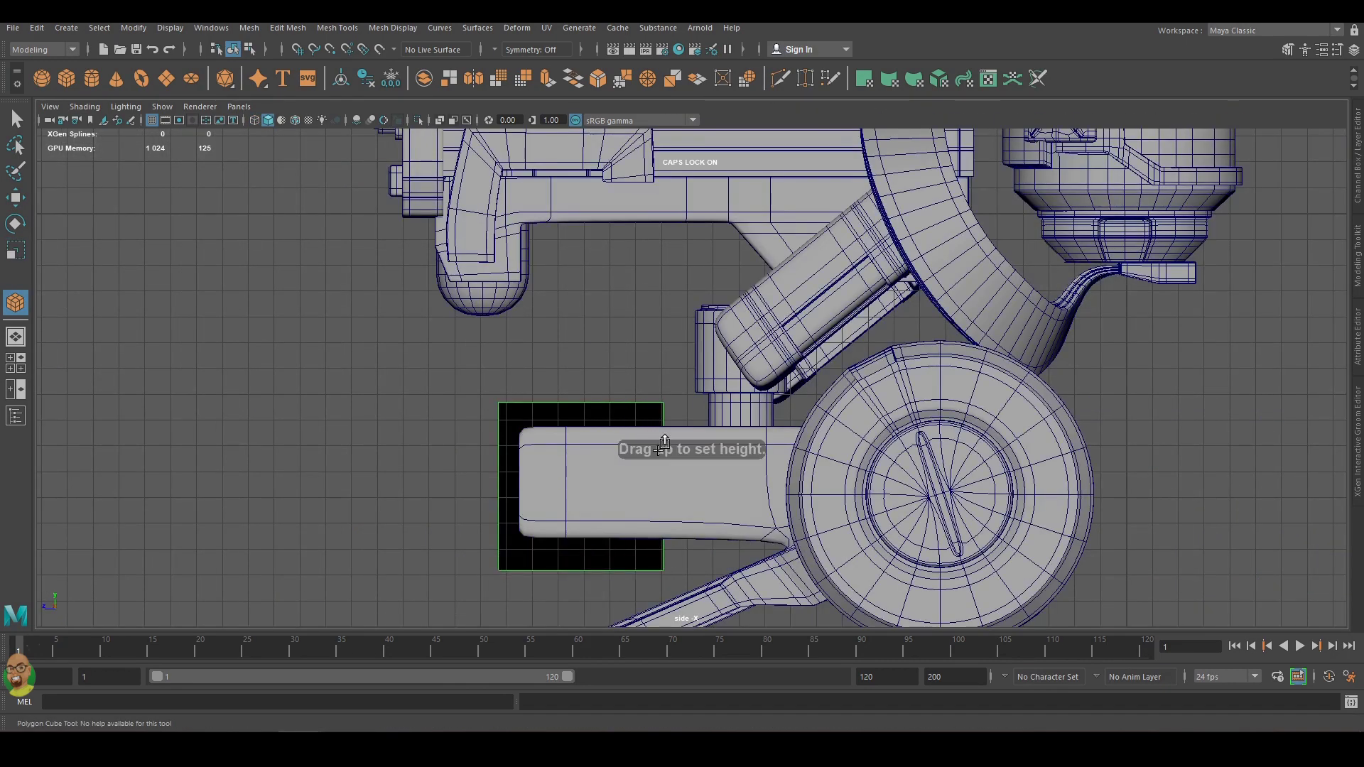
{"action": "left_click_drag", "start_coordinate": [663, 444], "coordinate": [664, 419]}
{"action": "key", "text": "space"}
Select the new box in front of the wheel and add an edge loop across it.
{"action": "key", "text": "w"}
{"action": "key", "text": "ctrl+shift+a"}
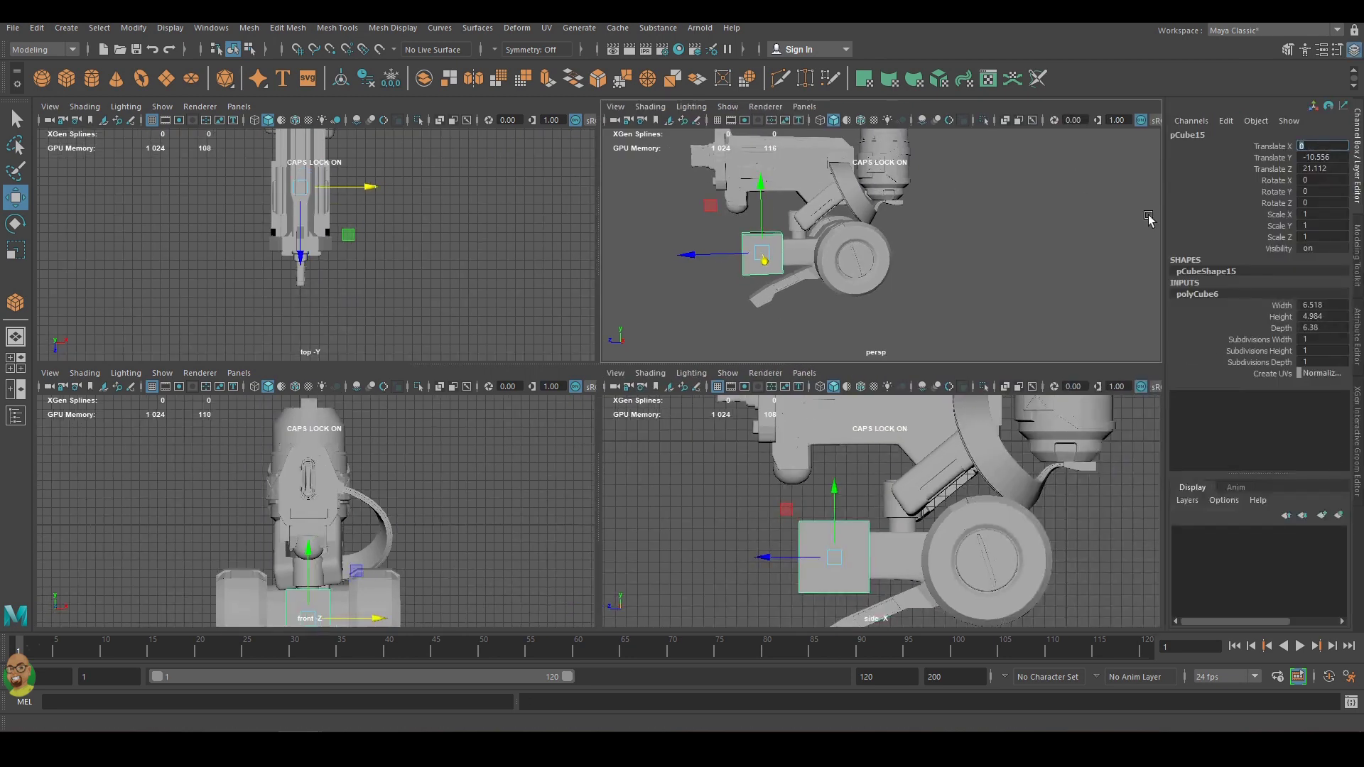
{"action": "key", "text": "ctrl+shift+a"}
{"action": "left_click", "coordinate": [1224, 295]}
{"action": "key", "text": "space"}
{"action": "scroll", "coordinate": [738, 328], "scroll_direction": "up", "scroll_amount": 5}
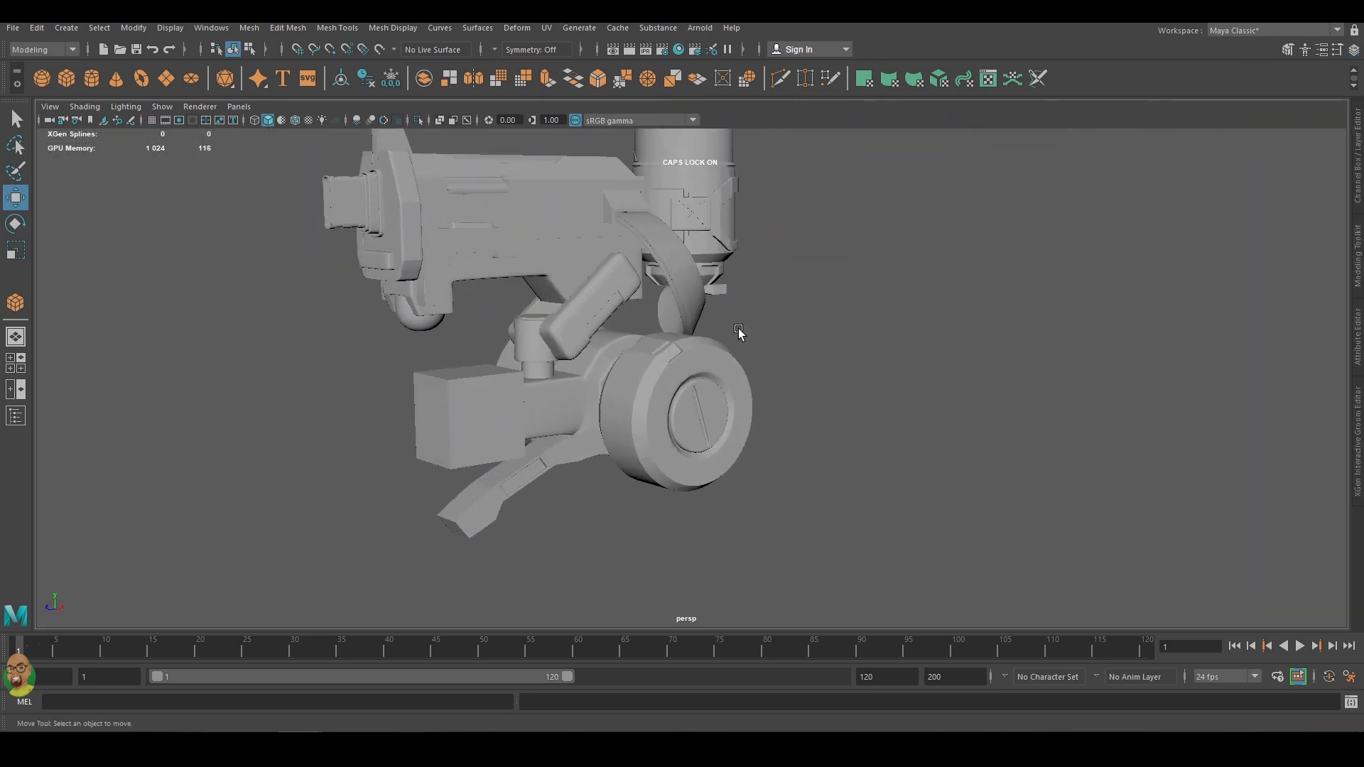
{"action": "scroll", "coordinate": [739, 328], "scroll_direction": "up", "scroll_amount": 3}
{"action": "left_click", "coordinate": [419, 412]}
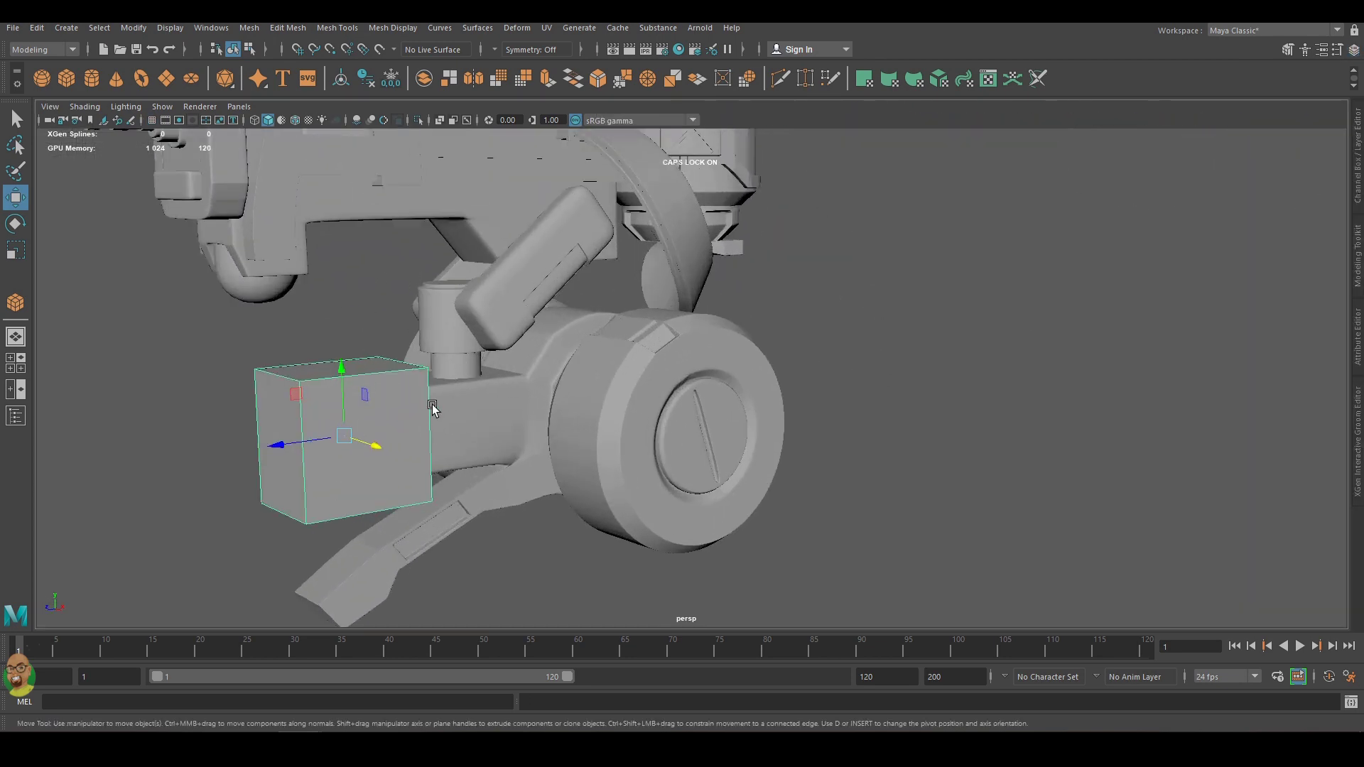
{"action": "key", "text": "space"}
{"action": "right_click_drag", "start_coordinate": [761, 509], "coordinate": [694, 353], "text": "shift"}
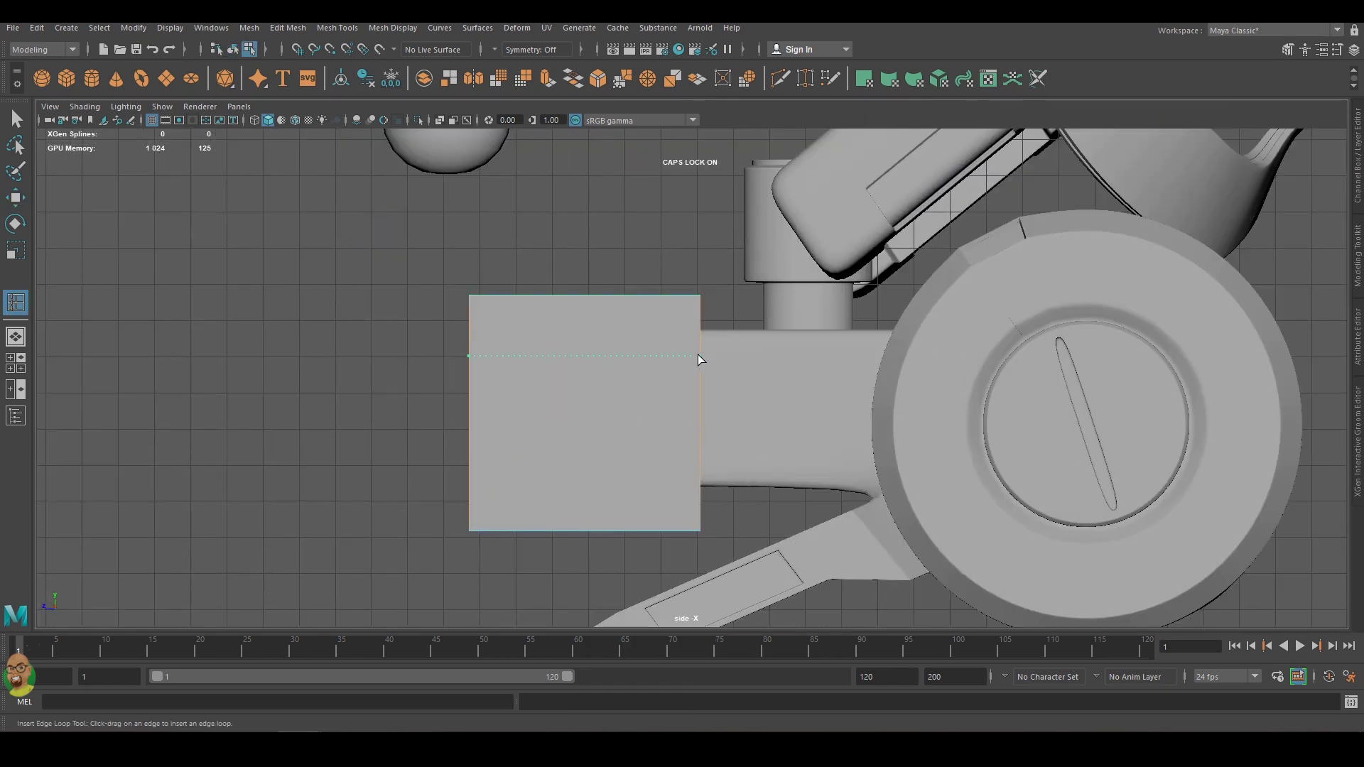
Move the box's front vertices to slant and taper its front end.
{"action": "left_click", "coordinate": [699, 490]}
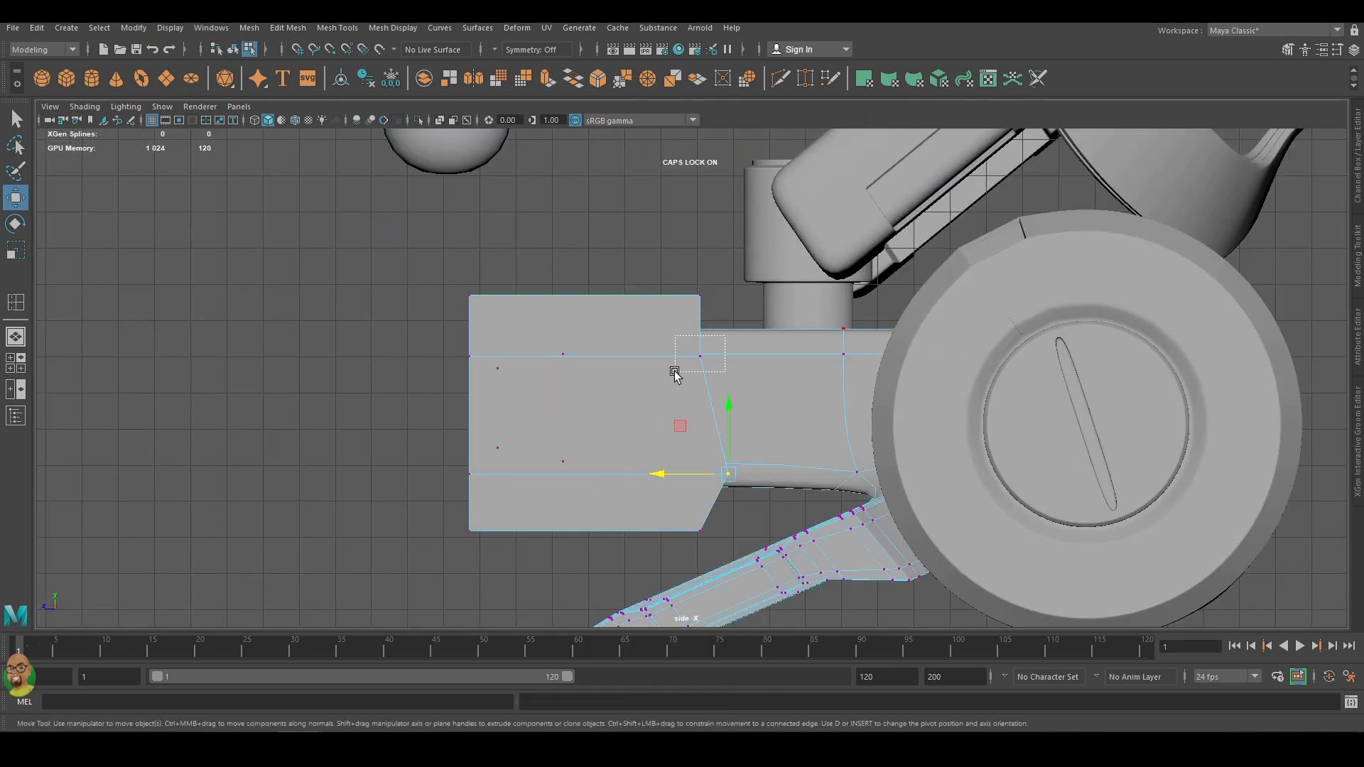
{"action": "left_click_drag", "start_coordinate": [442, 363], "coordinate": [408, 364]}
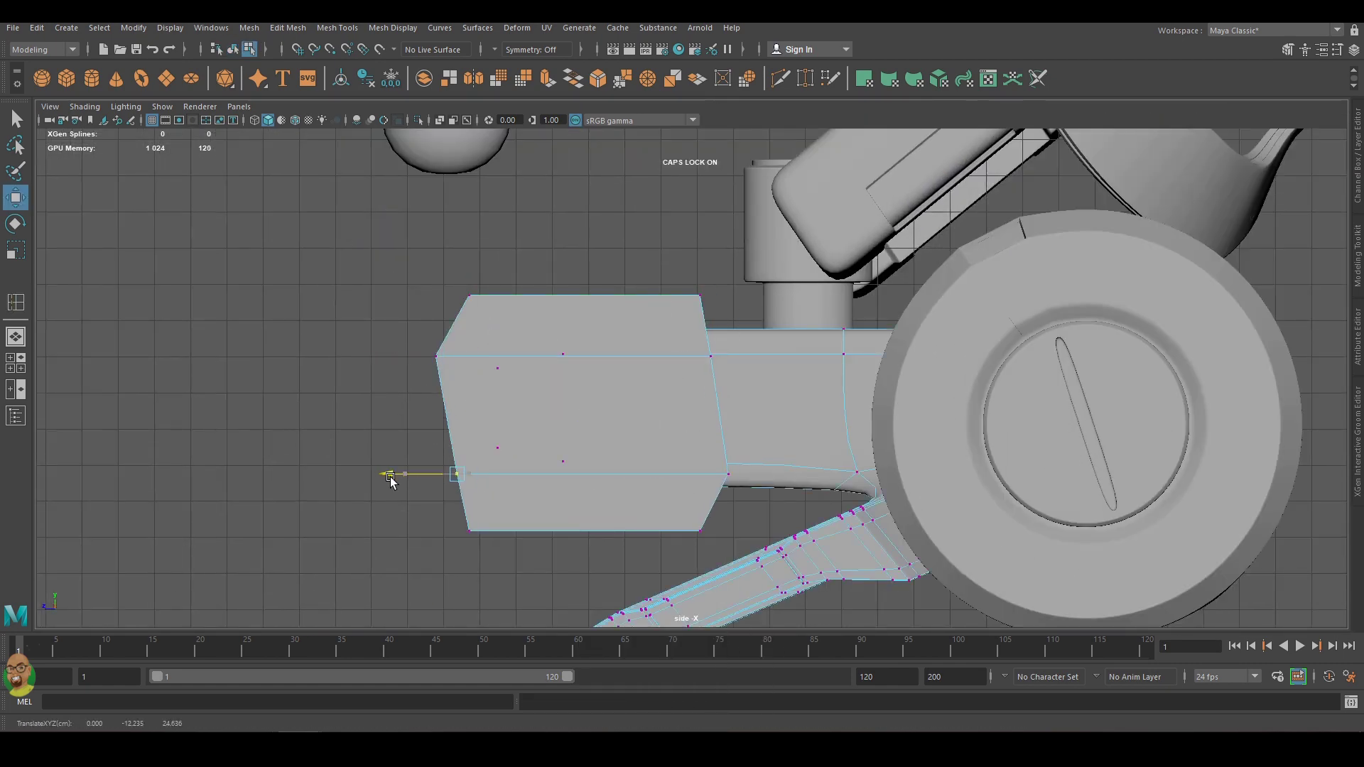
{"action": "left_click_drag", "start_coordinate": [475, 572], "coordinate": [475, 572]}
{"action": "left_click_drag", "start_coordinate": [406, 444], "coordinate": [410, 447]}
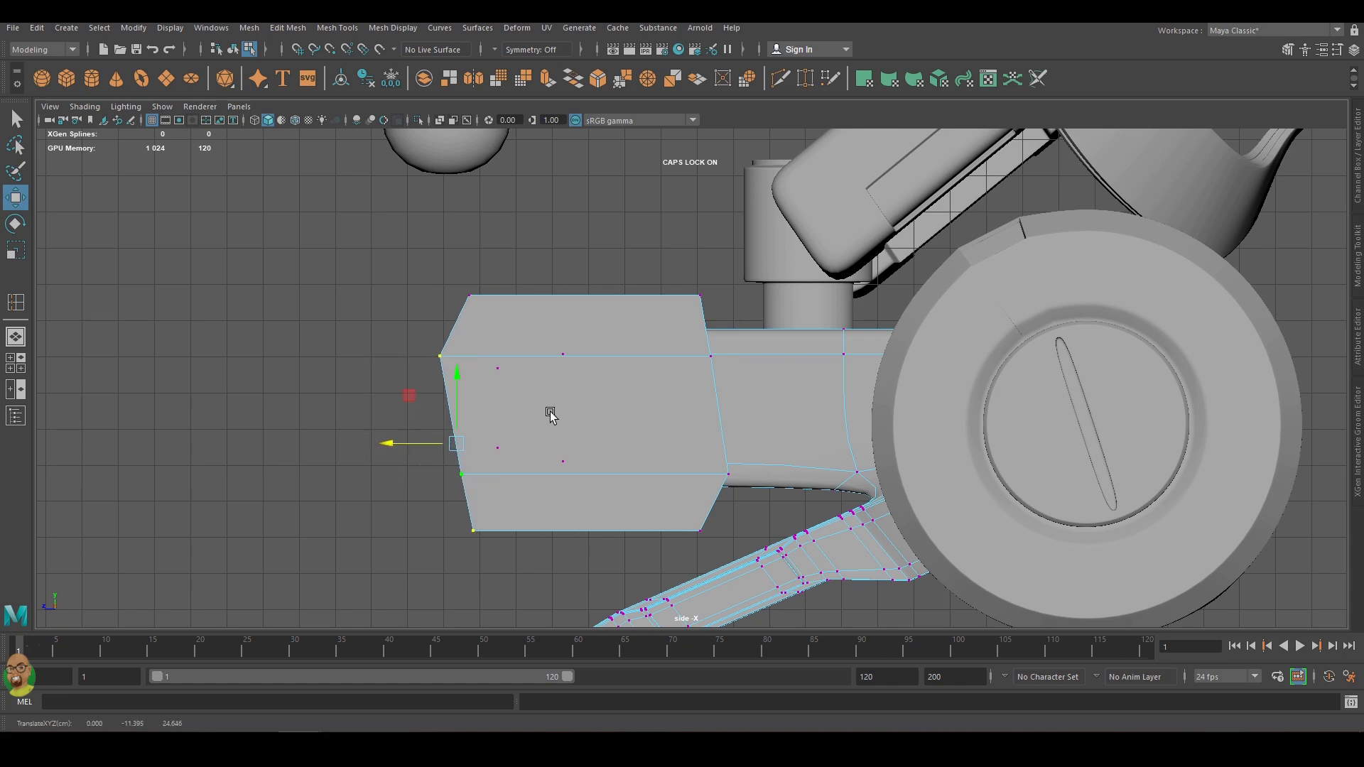
Activate Multi-Cut and orbit to view the box from below the wheel.
{"action": "left_click_drag", "start_coordinate": [550, 416], "coordinate": [838, 339], "text": "alt"}
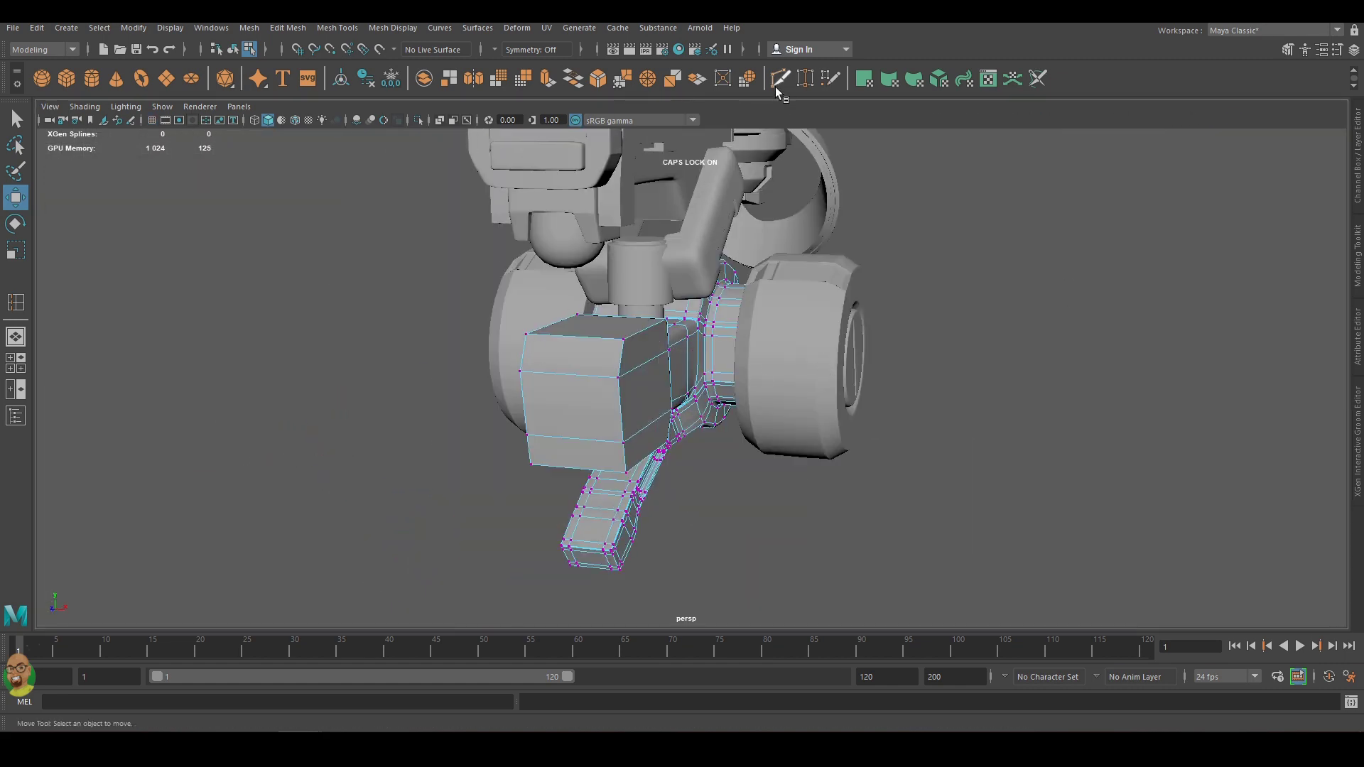
{"action": "left_click", "coordinate": [779, 80]}
{"action": "scroll", "coordinate": [547, 376], "scroll_direction": "up", "scroll_amount": 2}
{"action": "mouse_move", "coordinate": [774, 432]}
{"action": "left_mouse_down", "text": "alt"}
{"action": "mouse_move", "coordinate": [731, 441]}
{"action": "mouse_move", "coordinate": [676, 390]}
{"action": "mouse_move", "coordinate": [574, 344]}
{"action": "mouse_move", "coordinate": [386, 367]}
{"action": "left_mouse_up", "text": "alt"}
Select the front box's side face and switch to wireframe display.
{"action": "right_click_drag", "start_coordinate": [363, 305], "coordinate": [363, 344]}
{"action": "left_click", "coordinate": [363, 305]}
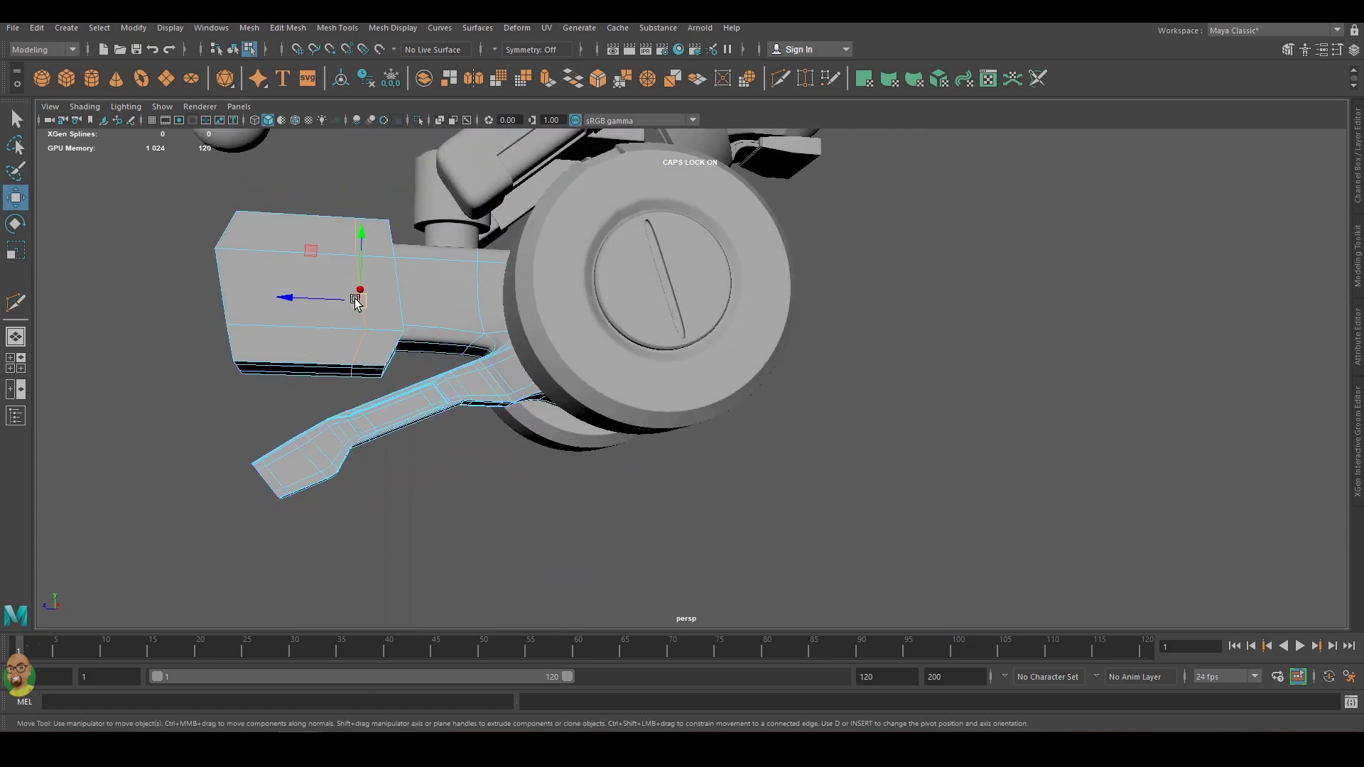
{"action": "key", "text": "r"}
{"action": "key", "text": "f"}
{"action": "right_click_drag", "start_coordinate": [368, 290], "coordinate": [375, 339]}
{"action": "mouse_move", "coordinate": [374, 338]}
{"action": "left_mouse_down", "text": "alt"}
{"action": "mouse_move", "coordinate": [291, 401]}
{"action": "mouse_move", "coordinate": [258, 353]}
{"action": "left_mouse_up", "text": "alt"}
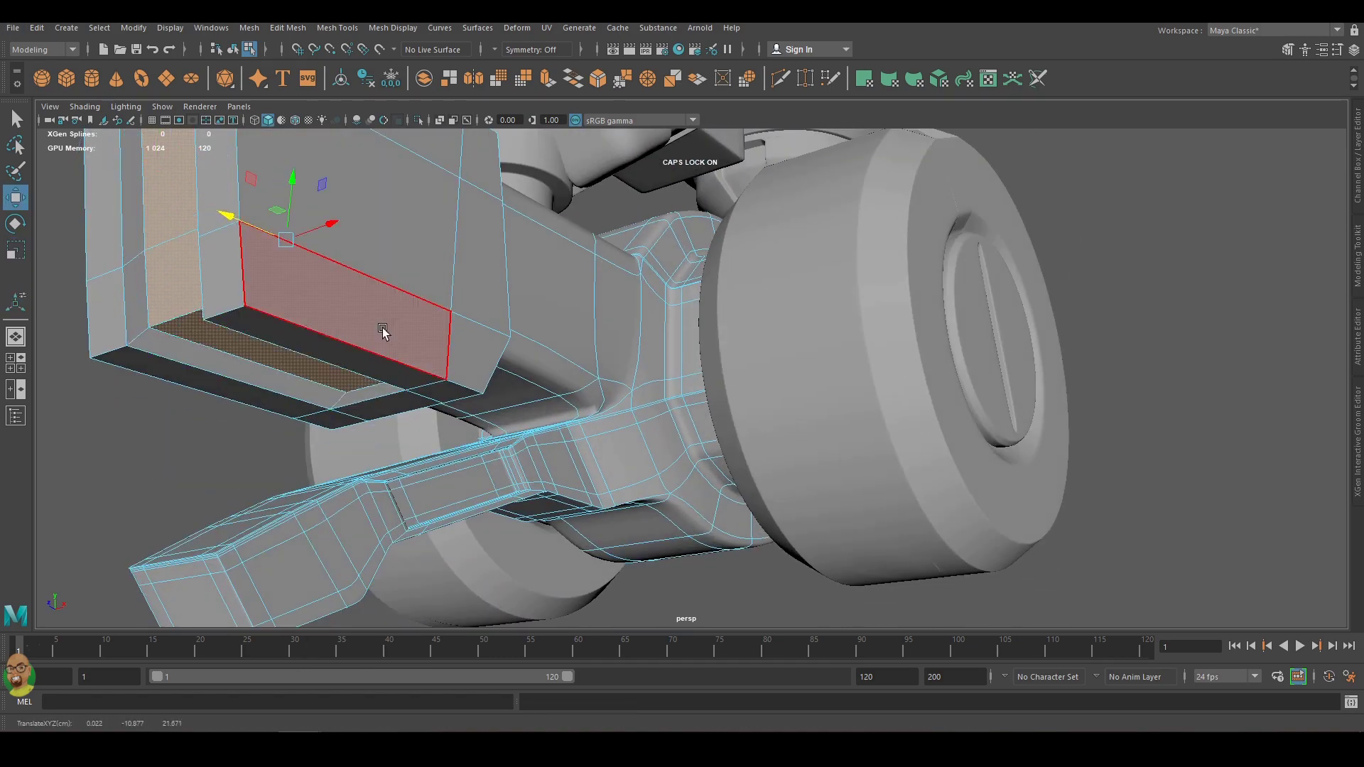
{"action": "left_click", "coordinate": [380, 326]}
{"action": "left_click_drag", "start_coordinate": [380, 325], "coordinate": [512, 396], "text": "alt"}
{"action": "key", "text": "4"}
Inset the side face into a panel and move vertices to chamfer the lower front corner.
{"action": "right_click_drag", "start_coordinate": [693, 432], "coordinate": [672, 436], "text": "shift"}
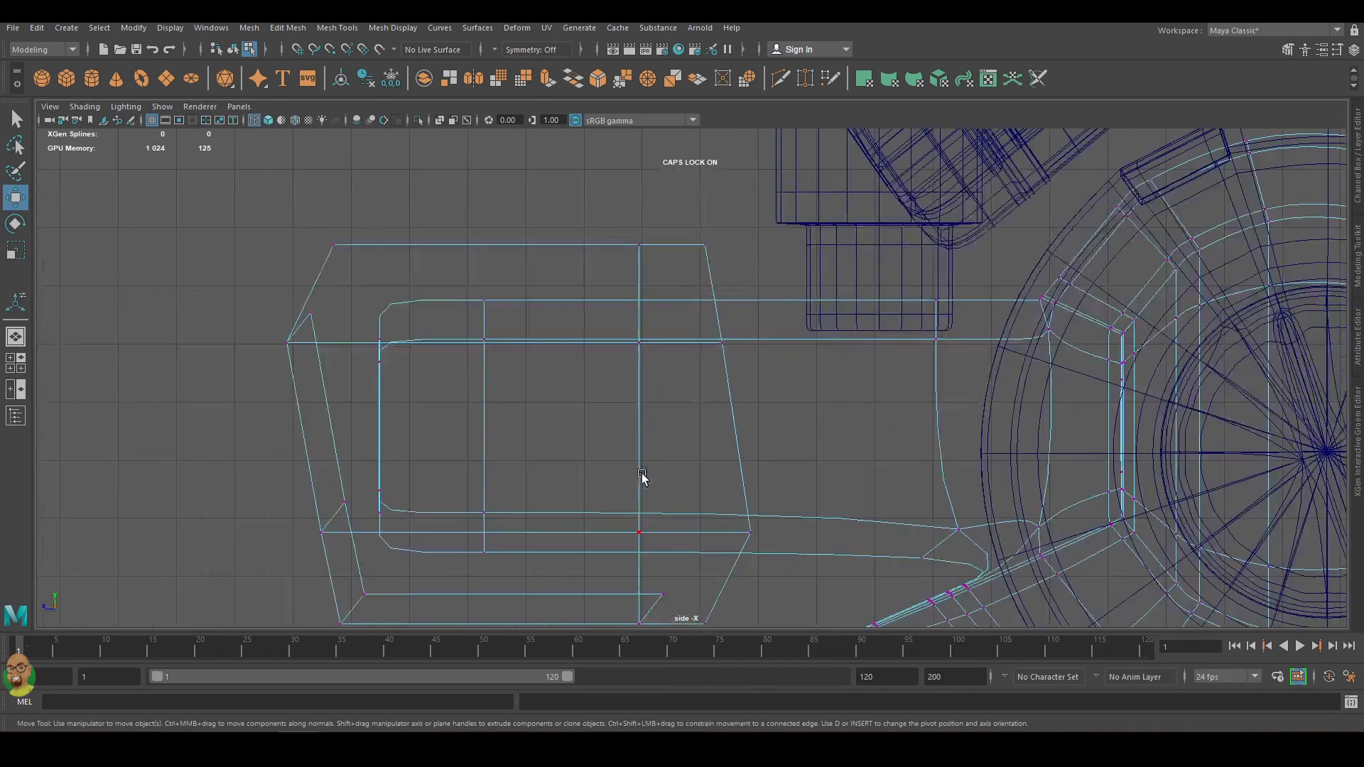
{"action": "left_click_drag", "start_coordinate": [629, 529], "coordinate": [299, 249]}
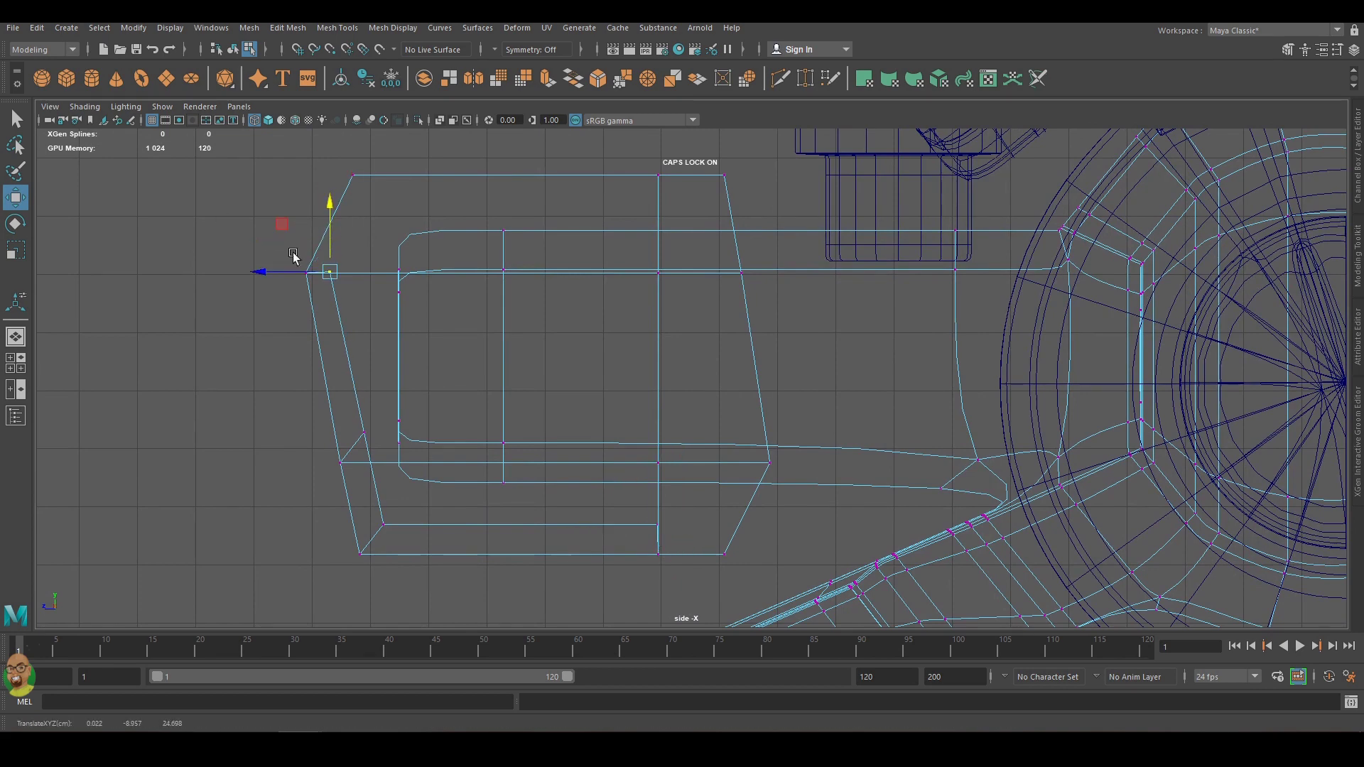
{"action": "key", "text": "space"}
{"action": "key", "text": "space"}
{"action": "left_click", "coordinate": [364, 461]}
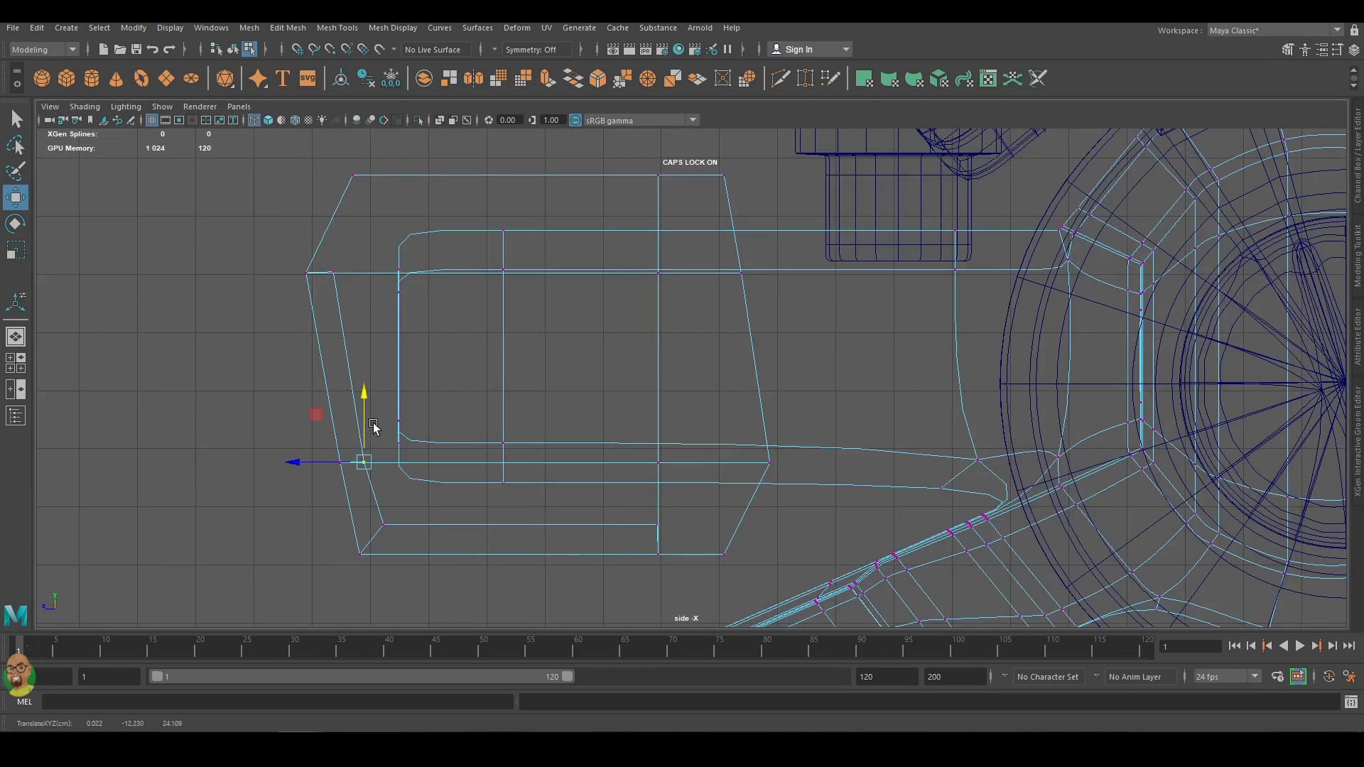
{"action": "key", "text": "space"}
{"action": "key", "text": "space"}
{"action": "key", "text": "5"}
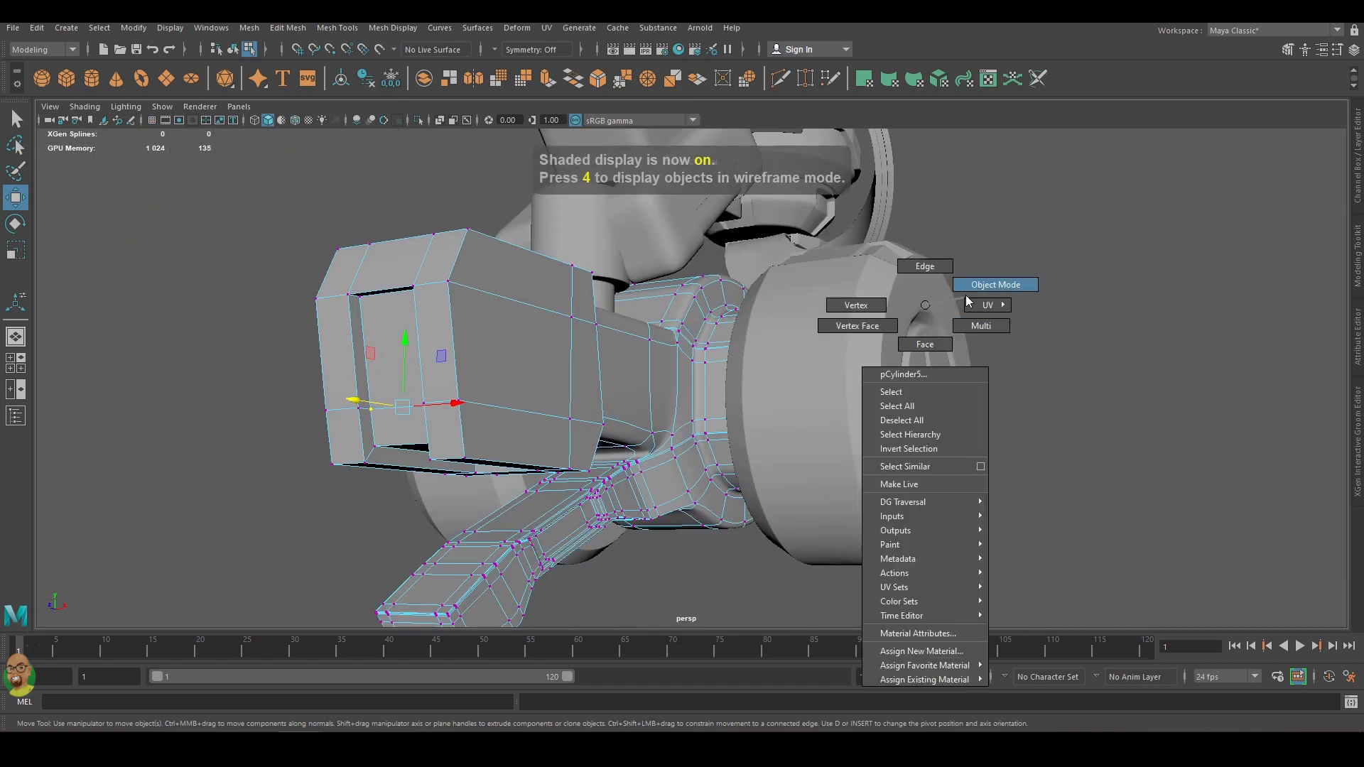
{"action": "right_click_drag", "start_coordinate": [914, 304], "coordinate": [987, 282]}
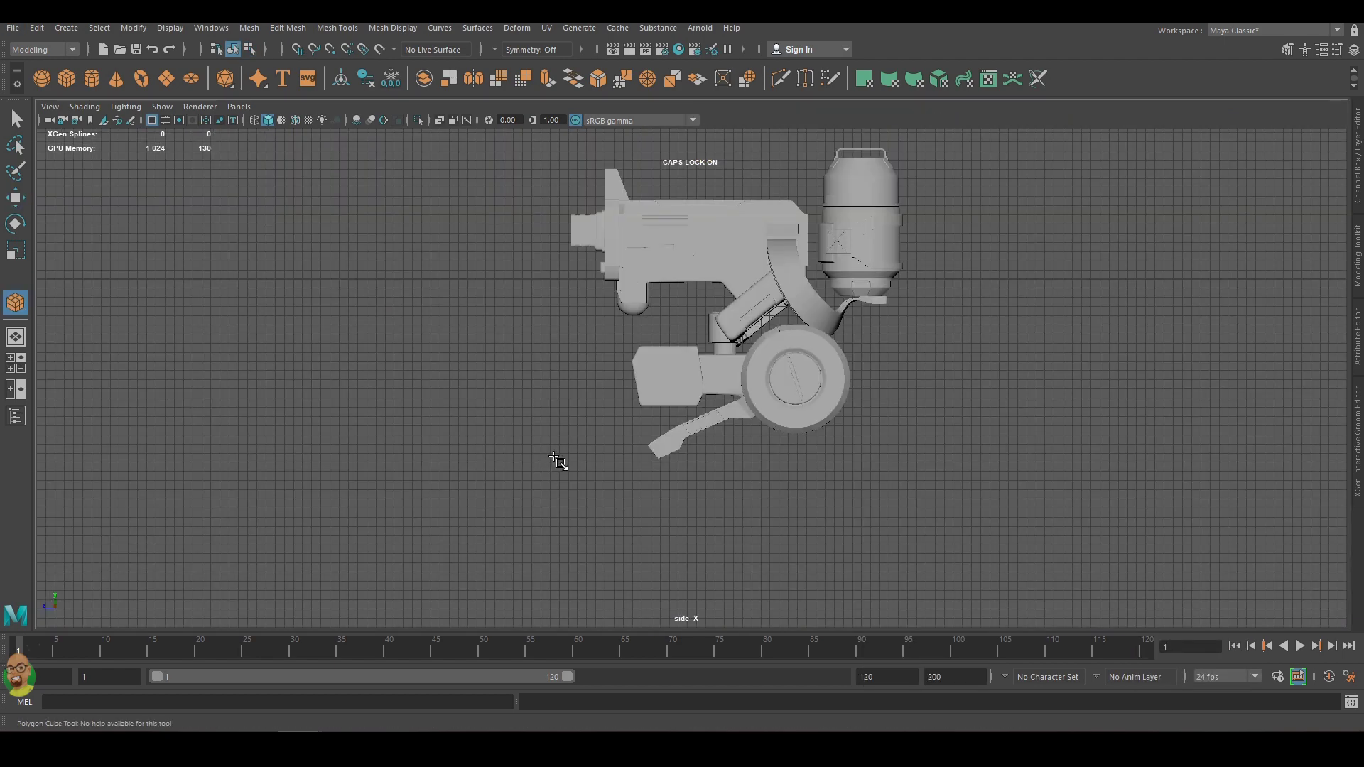
Tilt the lower flat box 25 degrees and slide it down and left into place.
{"action": "left_click_drag", "start_coordinate": [991, 320], "coordinate": [985, 321]}
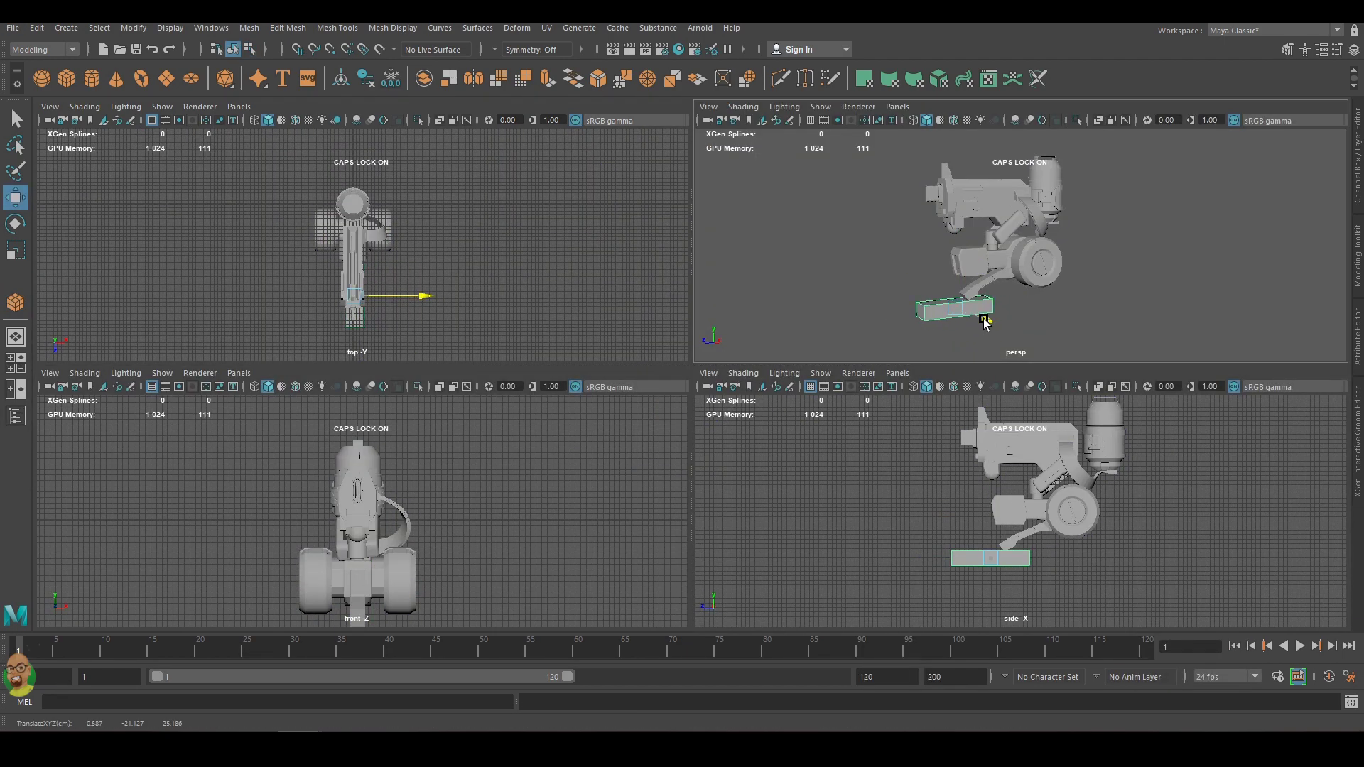
{"action": "left_click", "coordinate": [1358, 183]}
{"action": "key", "text": "space"}
{"action": "key", "text": "e"}
{"action": "left_click_drag", "start_coordinate": [663, 481], "coordinate": [650, 453]}
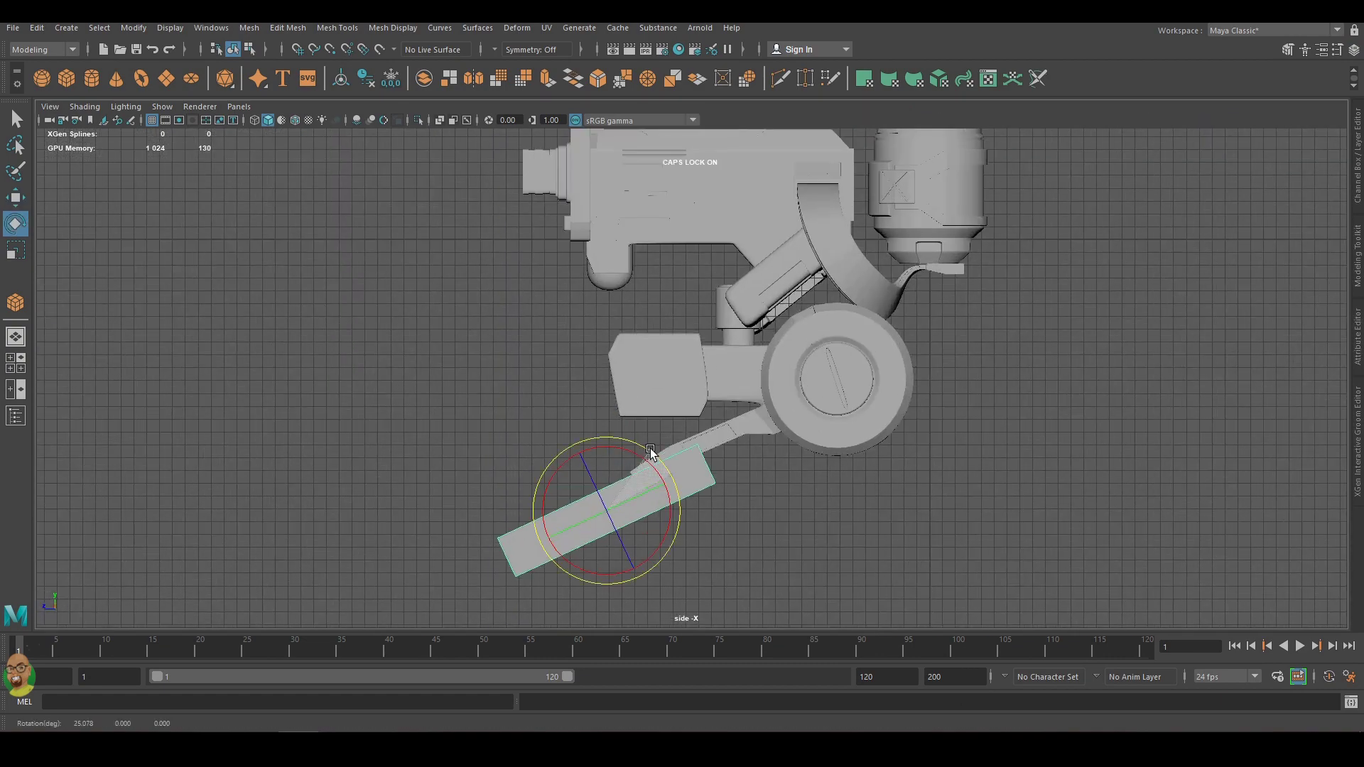
{"action": "key", "text": "r"}
{"action": "scroll", "coordinate": [679, 462], "scroll_direction": "up", "scroll_amount": 3}
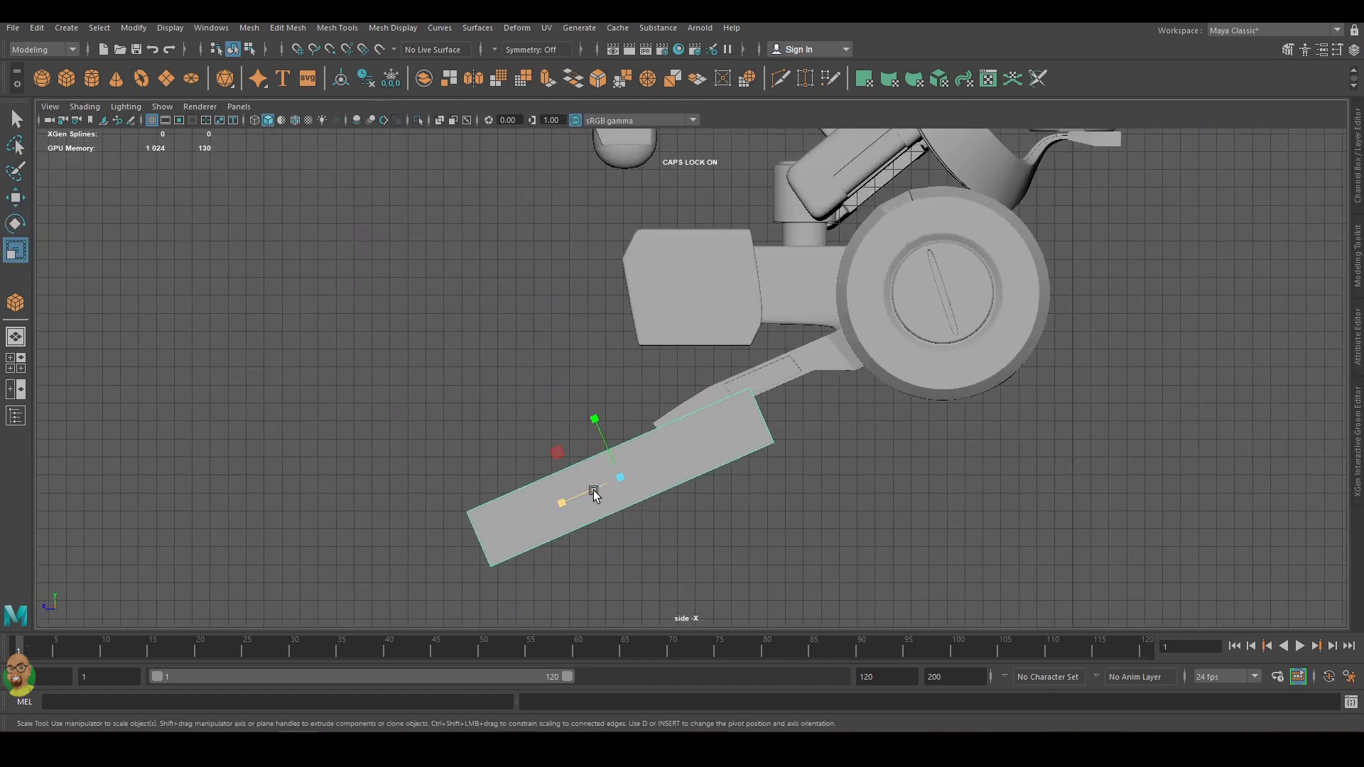
{"action": "key", "text": "w"}
{"action": "left_click_drag", "start_coordinate": [593, 492], "coordinate": [490, 534]}
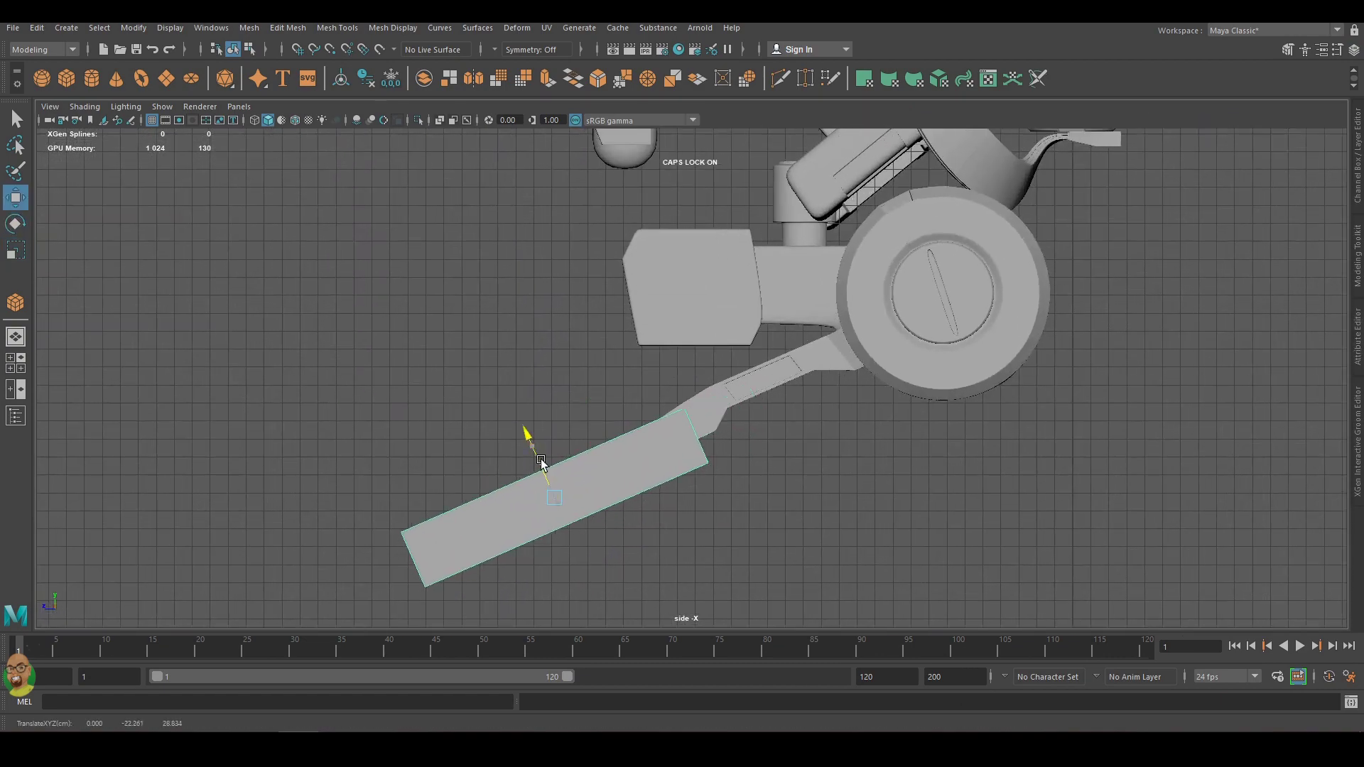
{"action": "left_click_drag", "start_coordinate": [544, 469], "coordinate": [541, 472]}
{"action": "middle_click_drag", "start_coordinate": [620, 314], "coordinate": [682, 427], "text": "alt"}
Cut a new edge loop across the box's lower end and scale it slightly.
{"action": "left_click", "coordinate": [755, 422]}
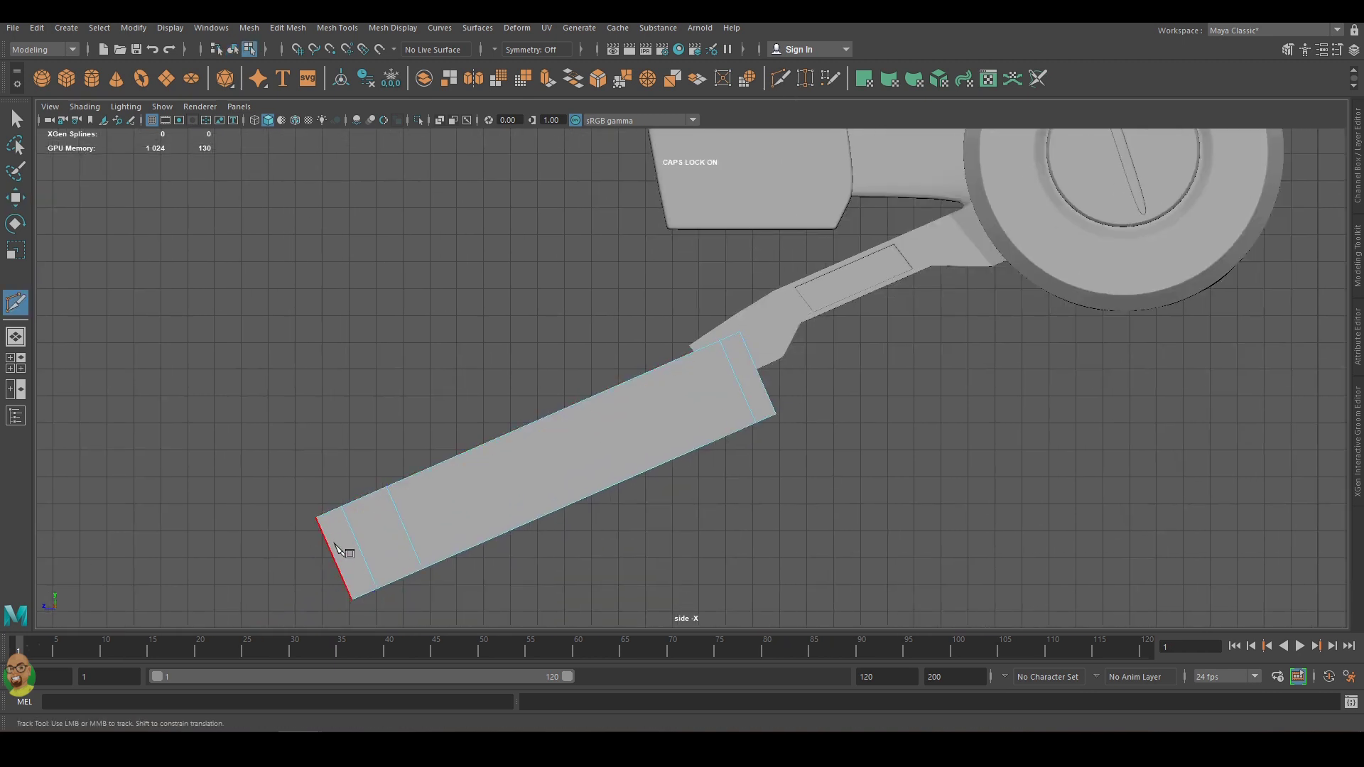
{"action": "key", "text": "w"}
{"action": "key", "text": "r"}
{"action": "left_click_drag", "start_coordinate": [345, 487], "coordinate": [350, 490]}
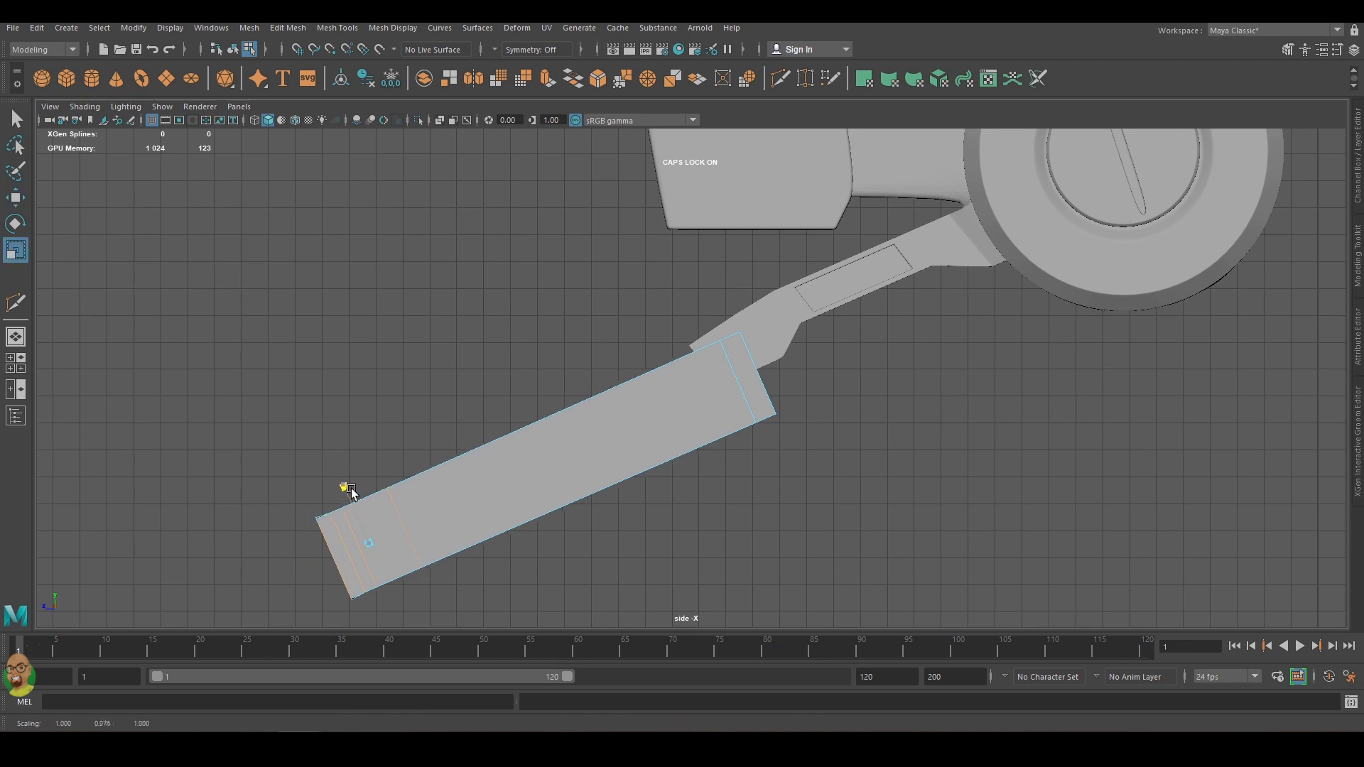
{"action": "middle_click_drag", "start_coordinate": [373, 448], "coordinate": [496, 361], "text": "alt"}
Select the vertices at the box's lower end and scale them to taper it.
{"action": "scroll", "coordinate": [644, 363], "scroll_direction": "up", "scroll_amount": 3}
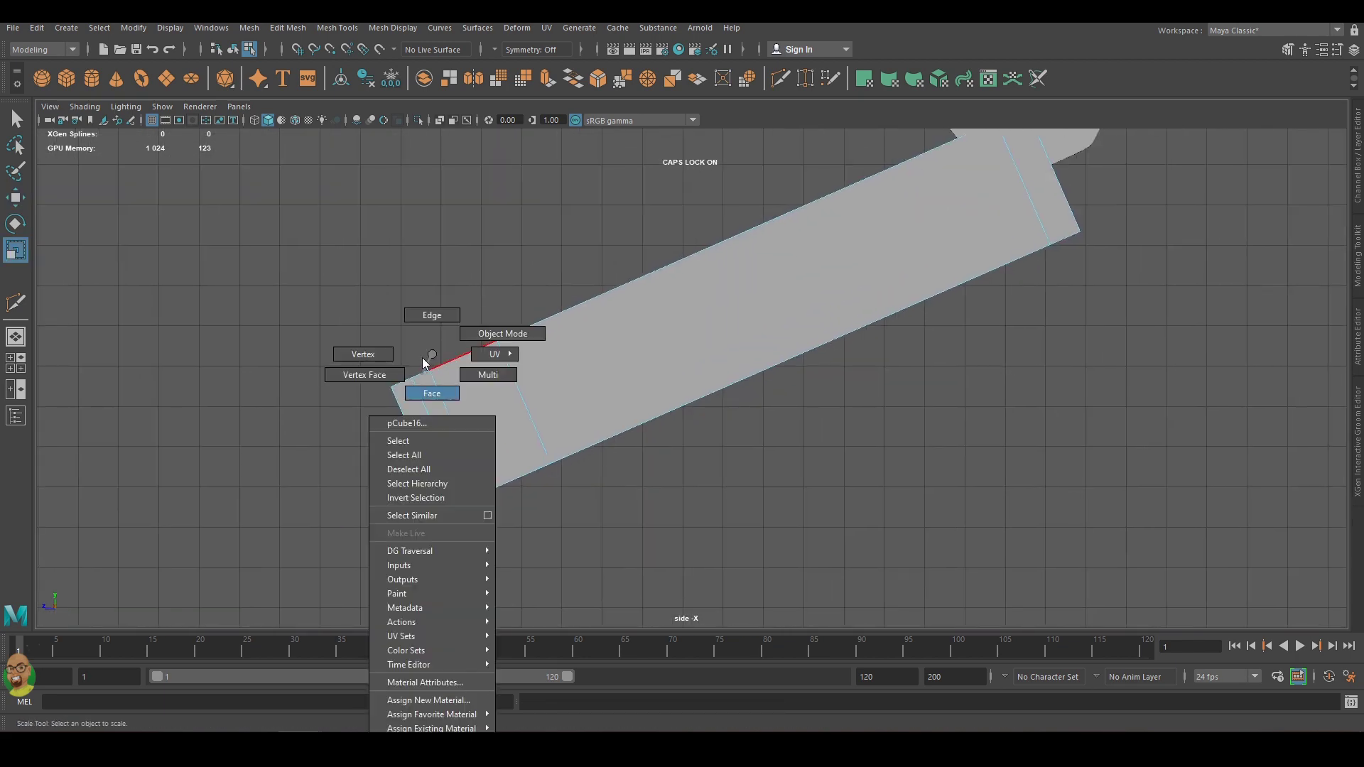
{"action": "right_click_drag", "start_coordinate": [422, 356], "coordinate": [671, 272]}
{"action": "key", "text": "w"}
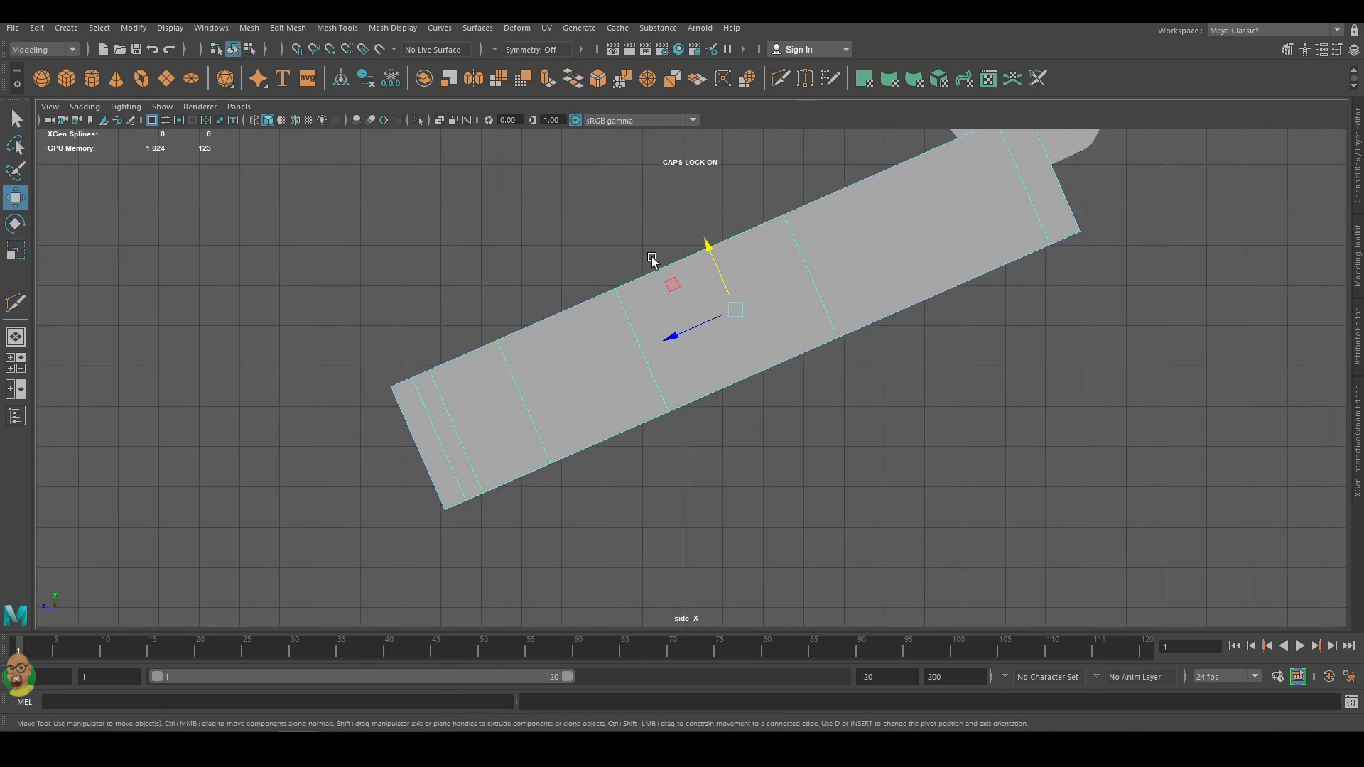
{"action": "key", "text": "r"}
{"action": "left_click_drag", "start_coordinate": [359, 365], "coordinate": [387, 426]}
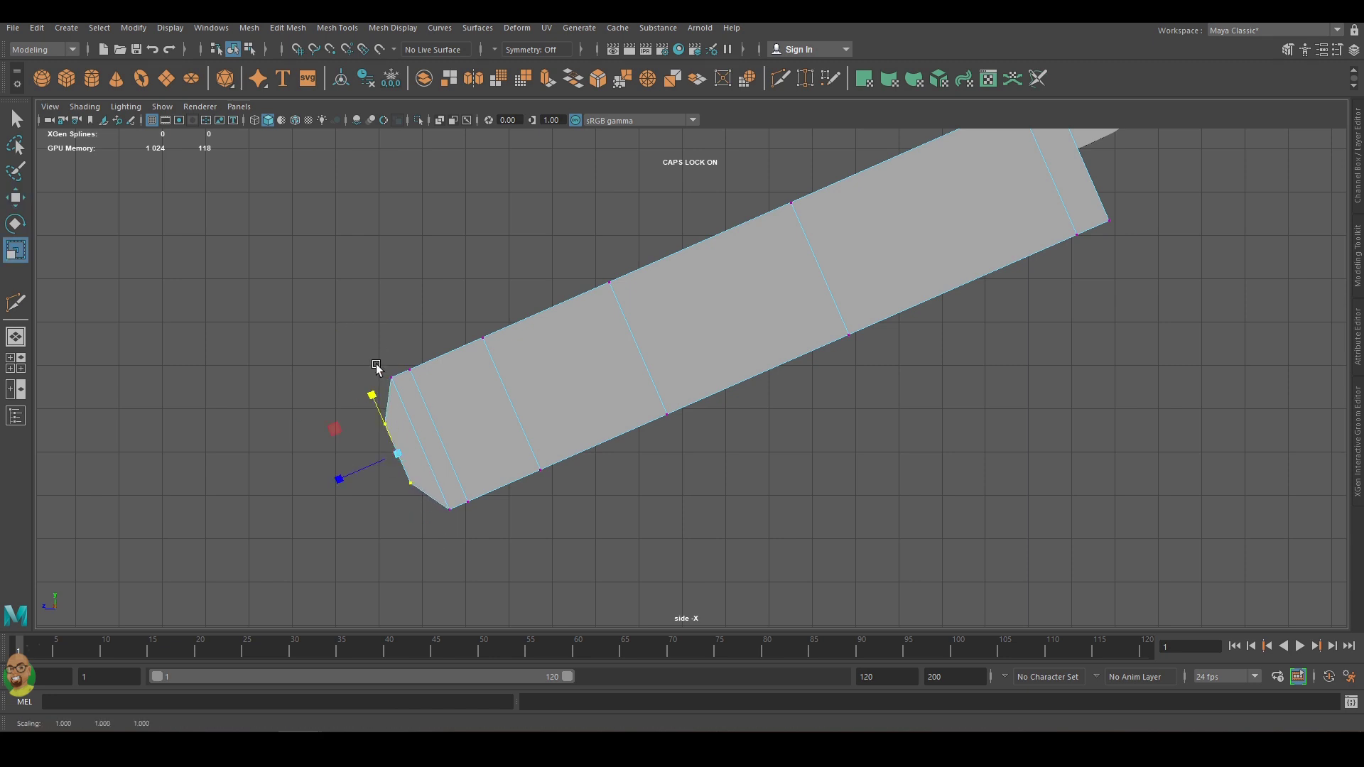
{"action": "mouse_move", "coordinate": [377, 366]}
{"action": "middle_mouse_down"}
{"action": "mouse_move", "coordinate": [402, 398]}
{"action": "mouse_move", "coordinate": [418, 380]}
{"action": "middle_mouse_up"}
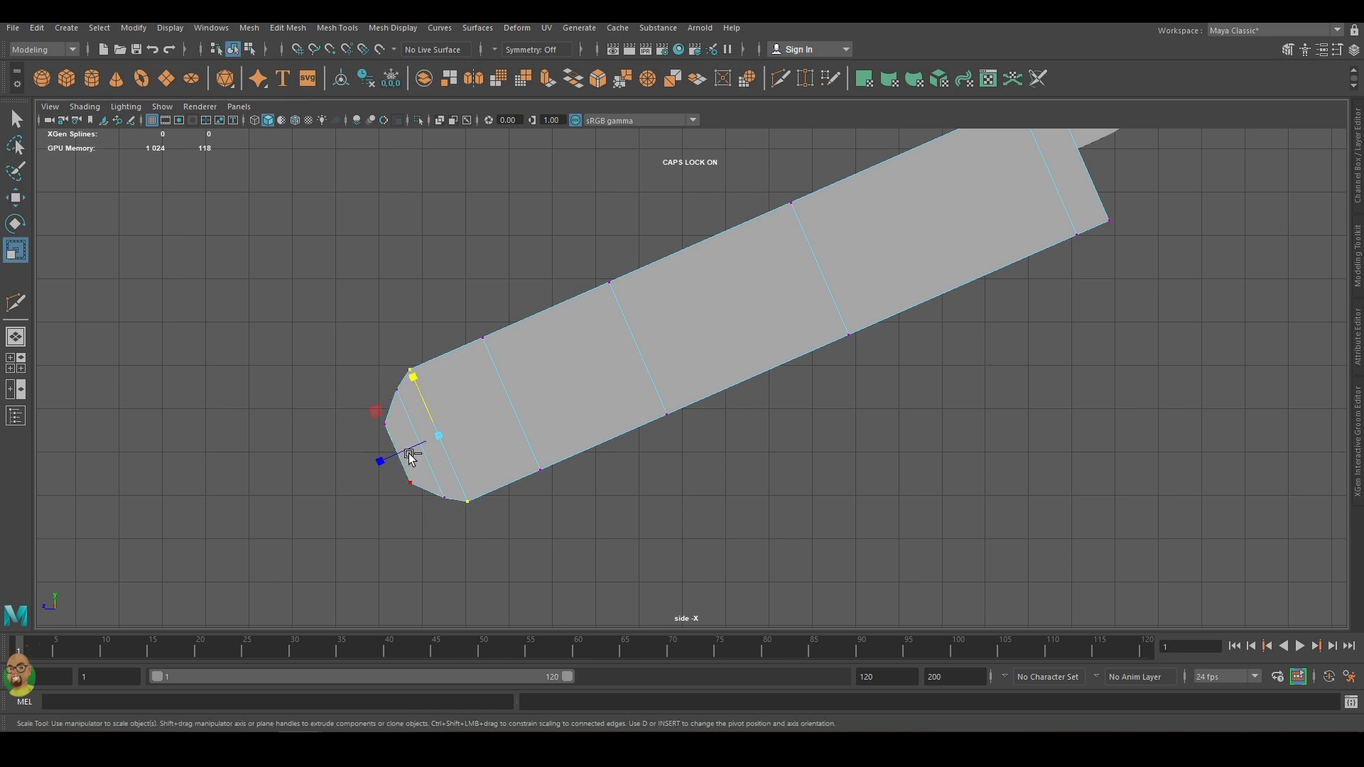
Cut another edge across the tapered end and scale it to round the tip.
{"action": "key", "text": "w"}
{"action": "left_click", "coordinate": [391, 408]}
{"action": "key", "text": "r"}
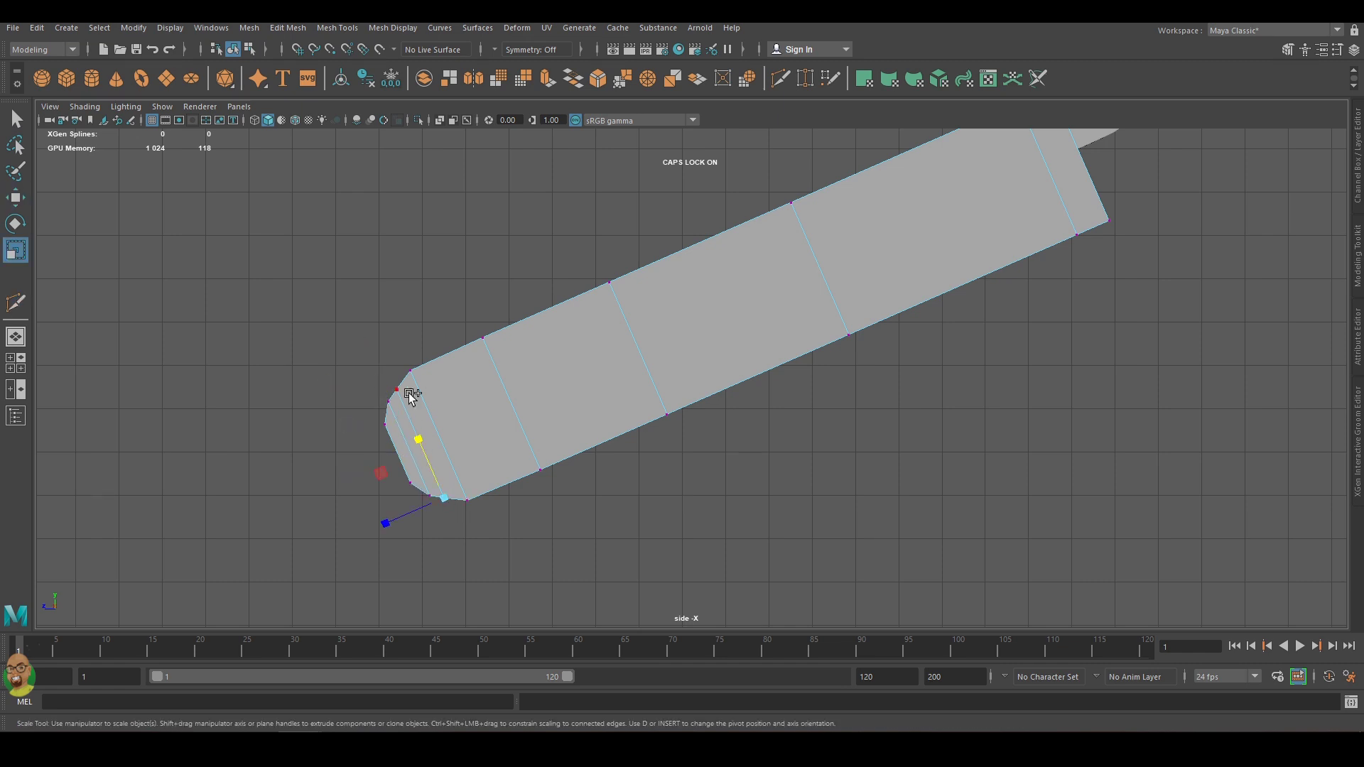
{"action": "middle_click_drag", "start_coordinate": [521, 437], "coordinate": [534, 542], "text": "alt"}
{"action": "key", "text": "w"}
{"action": "left_click_drag", "start_coordinate": [786, 298], "coordinate": [475, 383]}
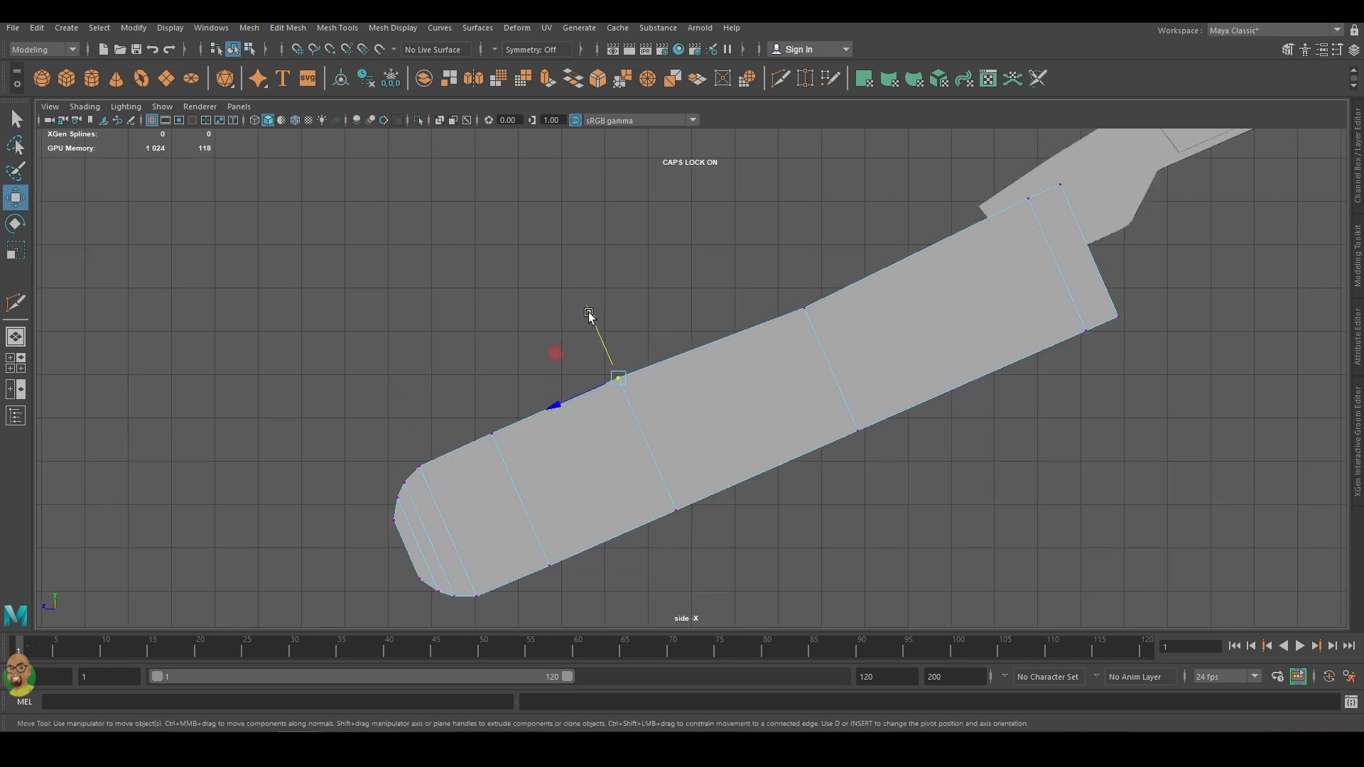
Move the upper corner vertices to reshape the box's upper end.
{"action": "left_click", "coordinate": [424, 475]}
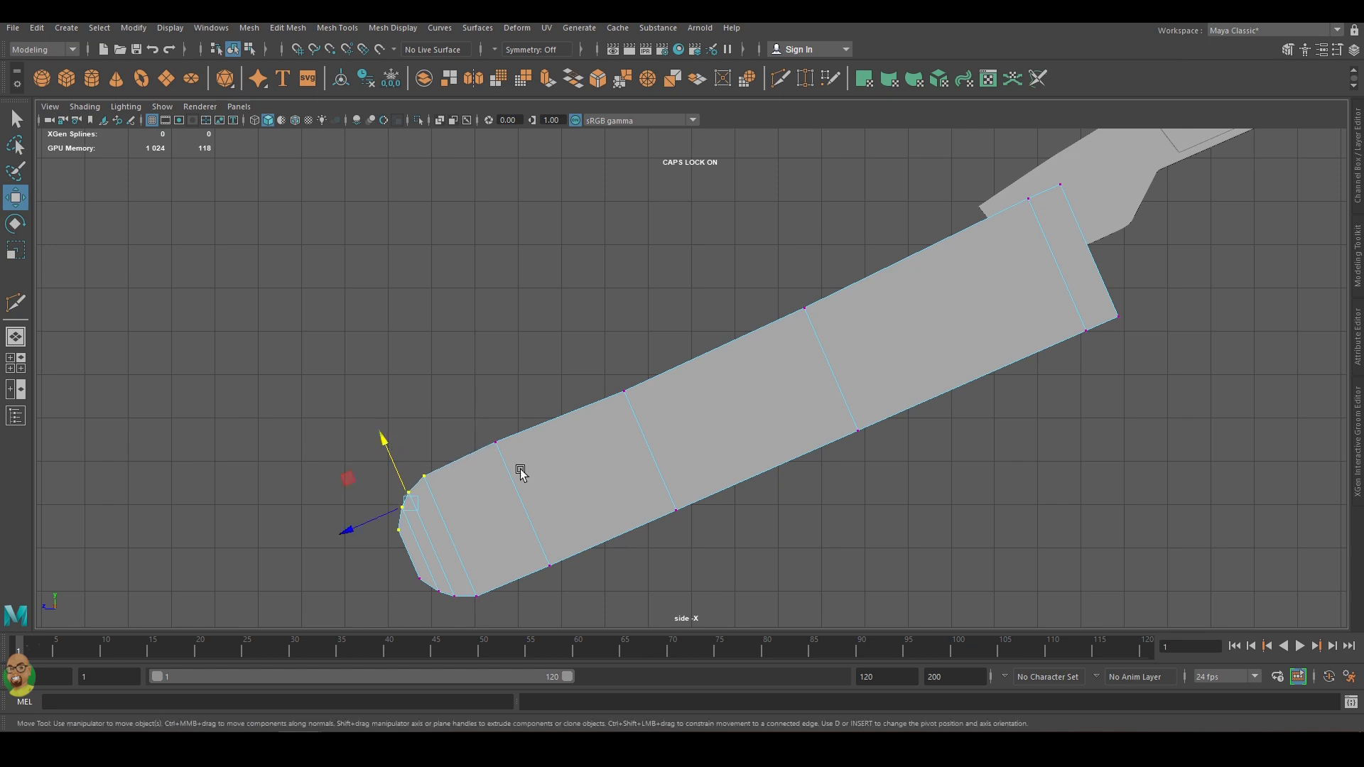
{"action": "left_click", "coordinate": [497, 445]}
{"action": "mouse_move", "coordinate": [1050, 167]}
{"action": "left_mouse_down"}
{"action": "mouse_move", "coordinate": [1081, 213]}
{"action": "mouse_move", "coordinate": [1039, 144]}
{"action": "left_mouse_up"}
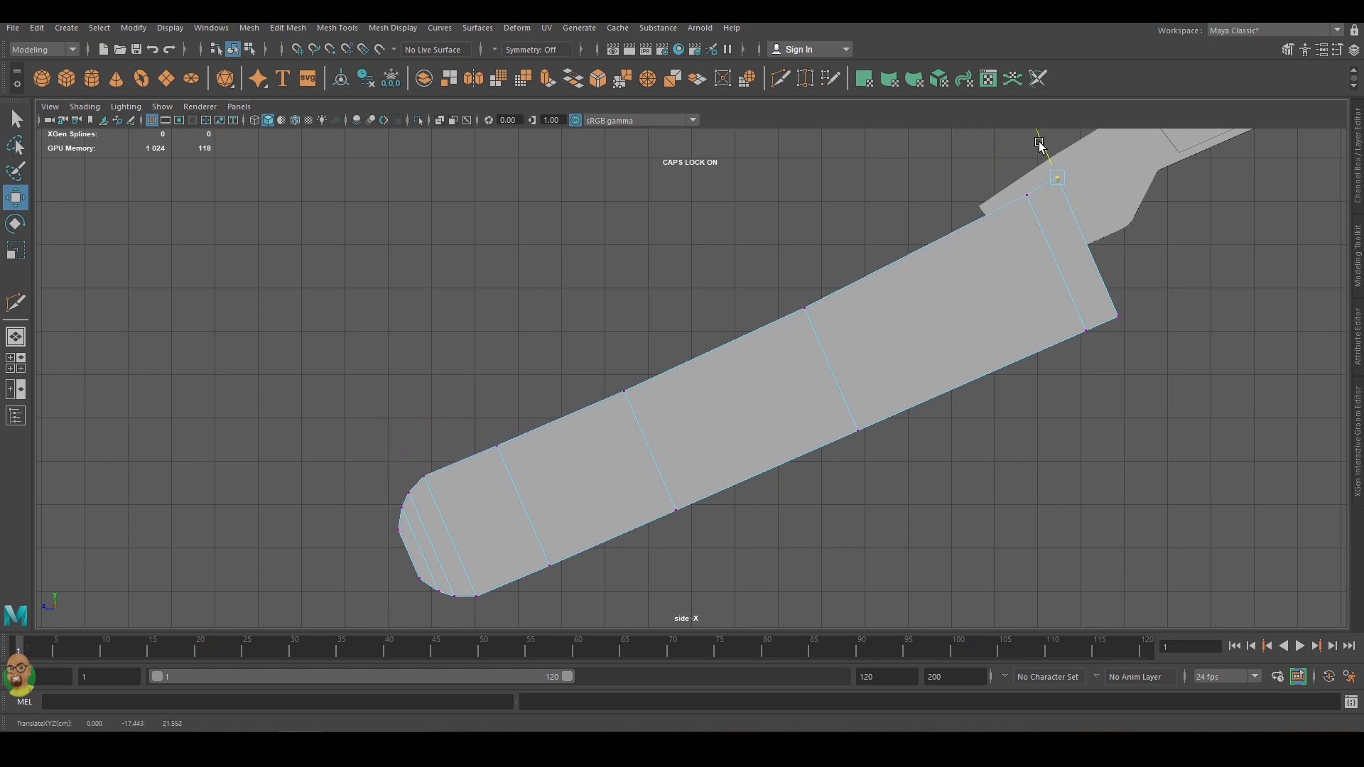
{"action": "left_click", "coordinate": [1117, 316]}
{"action": "left_click_drag", "start_coordinate": [1096, 261], "coordinate": [1092, 250]}
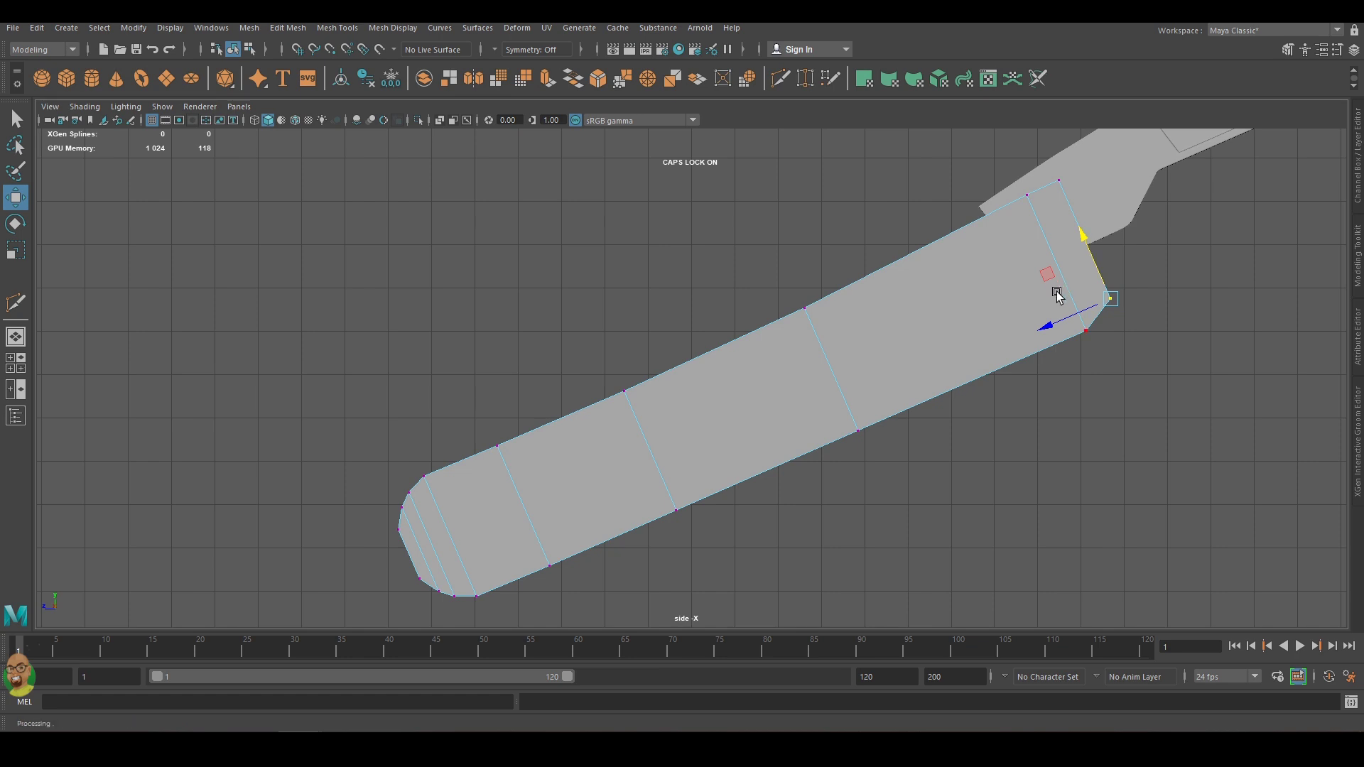
{"action": "left_click_drag", "start_coordinate": [527, 518], "coordinate": [1072, 351]}
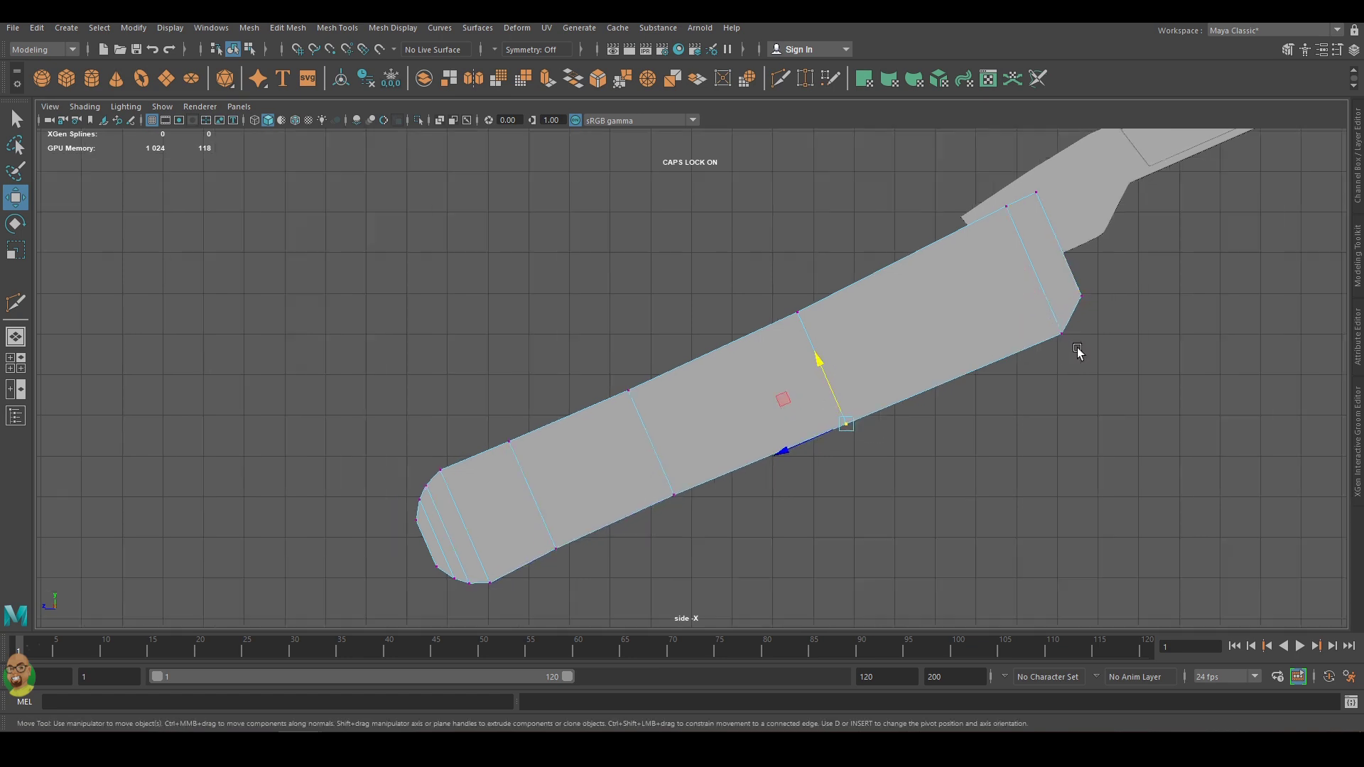
{"action": "key", "text": "space"}
{"action": "key", "text": "space"}
Multi-Cut a new diagonal cut across the box in the top view.
{"action": "right_click_drag", "start_coordinate": [959, 368], "coordinate": [892, 362], "text": "shift"}
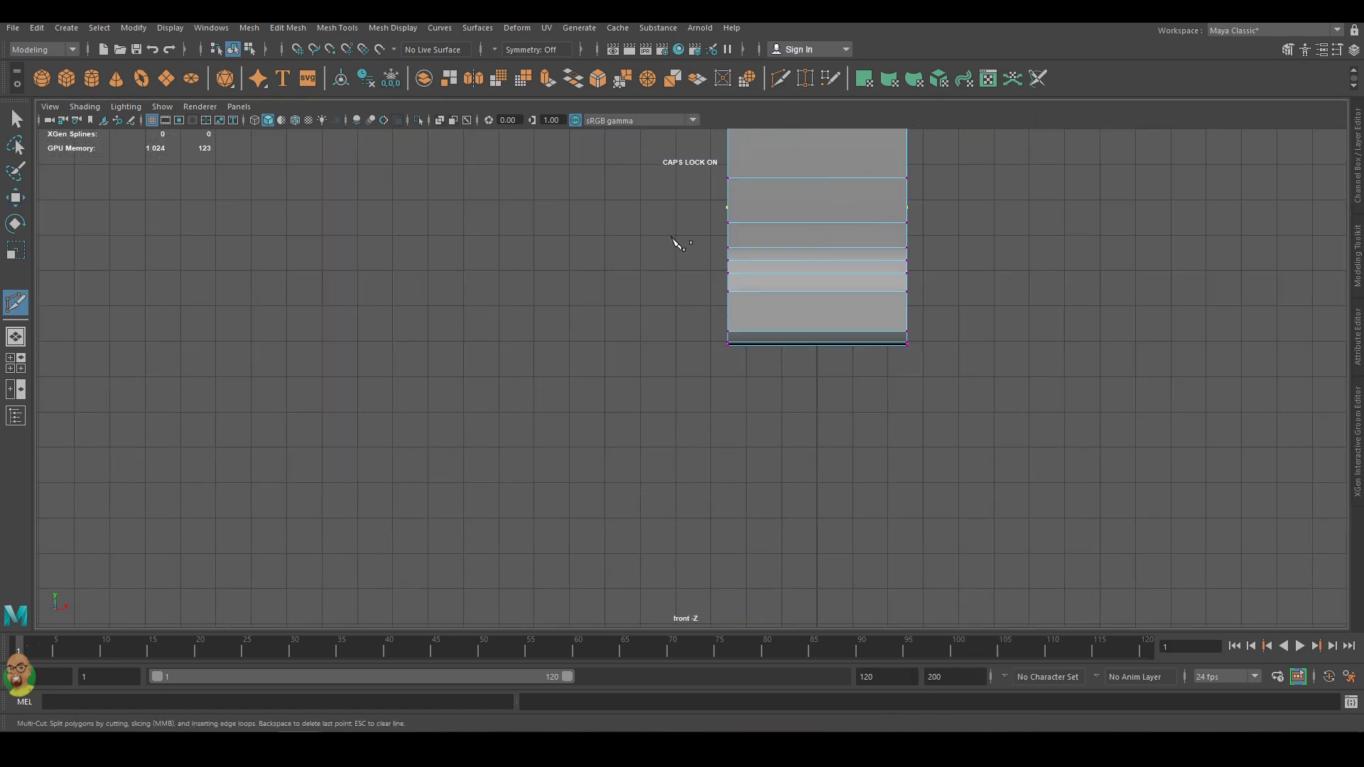
{"action": "key", "text": "space"}
{"action": "mouse_move", "coordinate": [464, 126]}
{"action": "right_mouse_down", "text": "alt"}
{"action": "mouse_move", "coordinate": [548, 298]}
{"action": "mouse_move", "coordinate": [499, 288]}
{"action": "right_mouse_up", "text": "alt"}
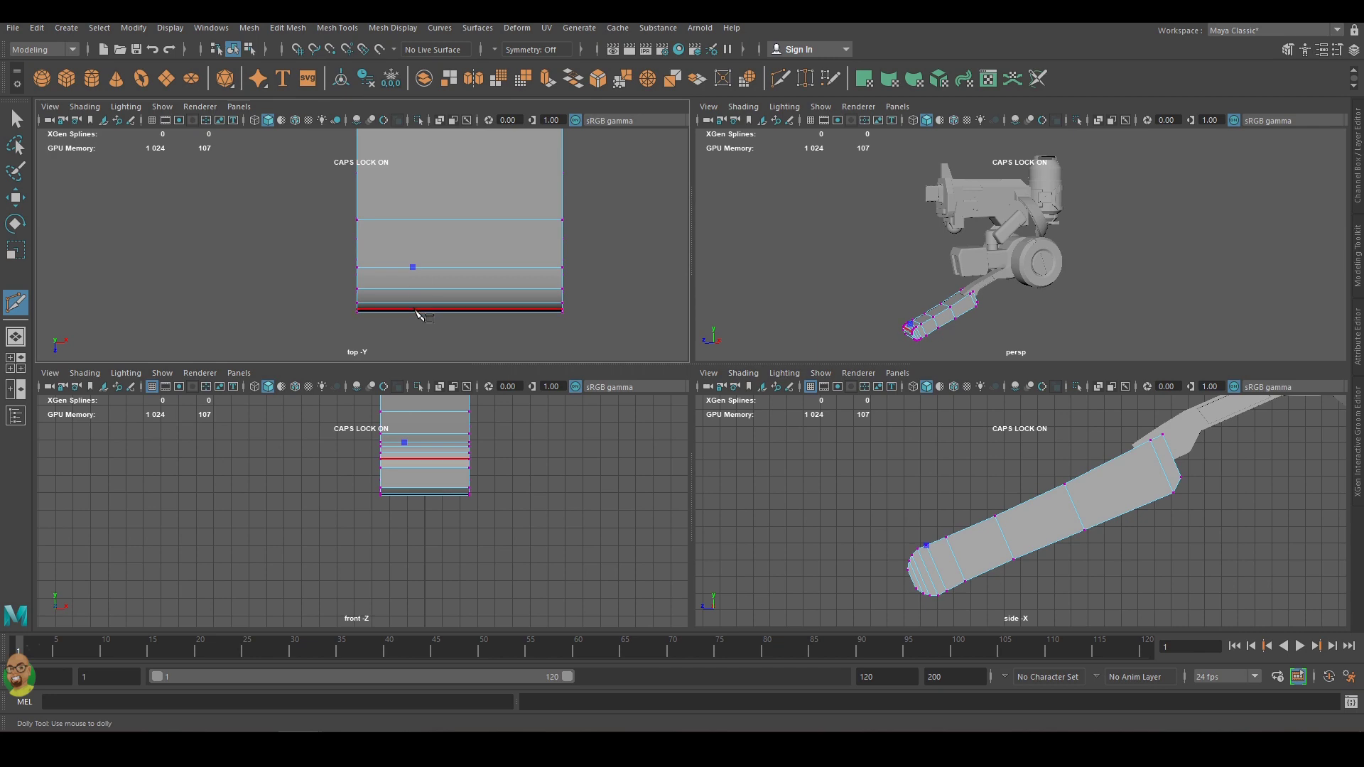
{"action": "left_click", "coordinate": [356, 267]}
{"action": "left_click", "coordinate": [473, 307]}
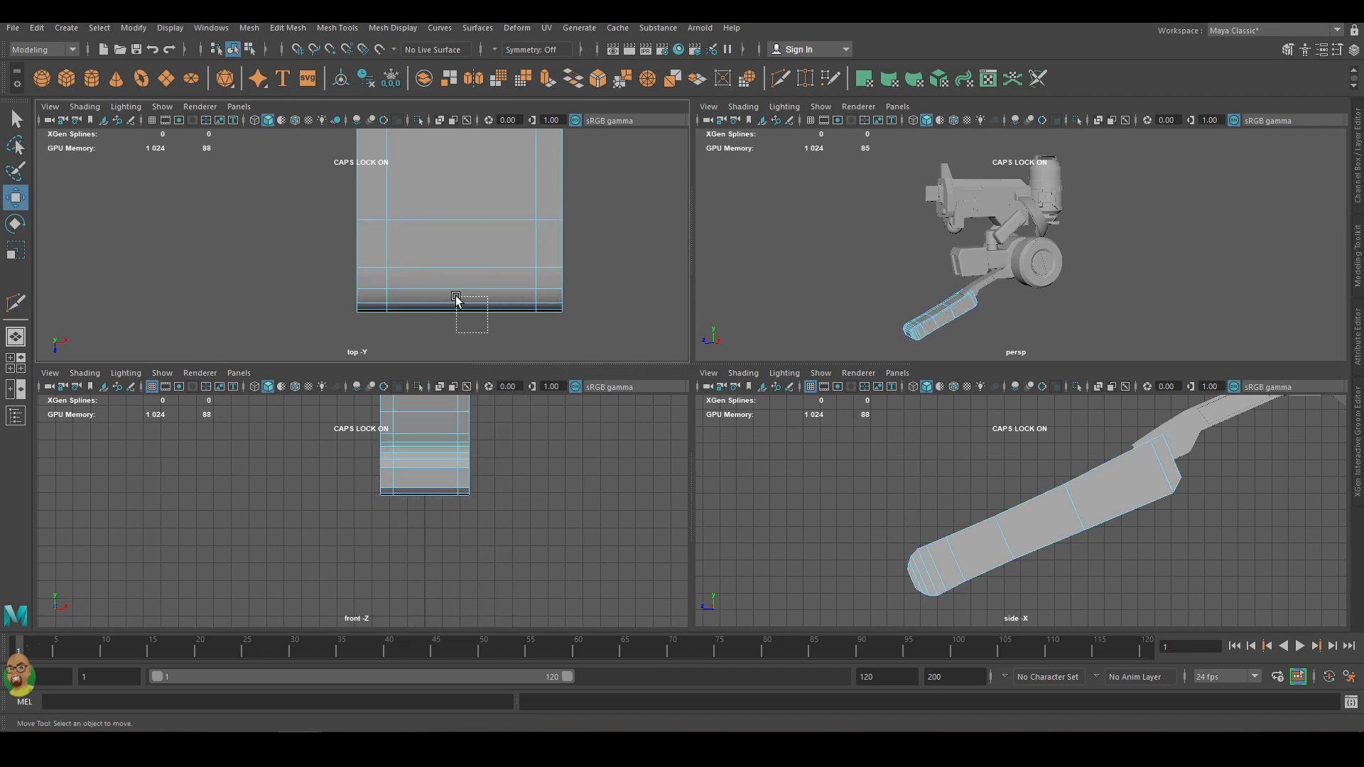
{"action": "key", "text": "w"}
{"action": "key", "text": "f"}
{"action": "scroll", "coordinate": [857, 231], "scroll_direction": "down", "scroll_amount": 3}
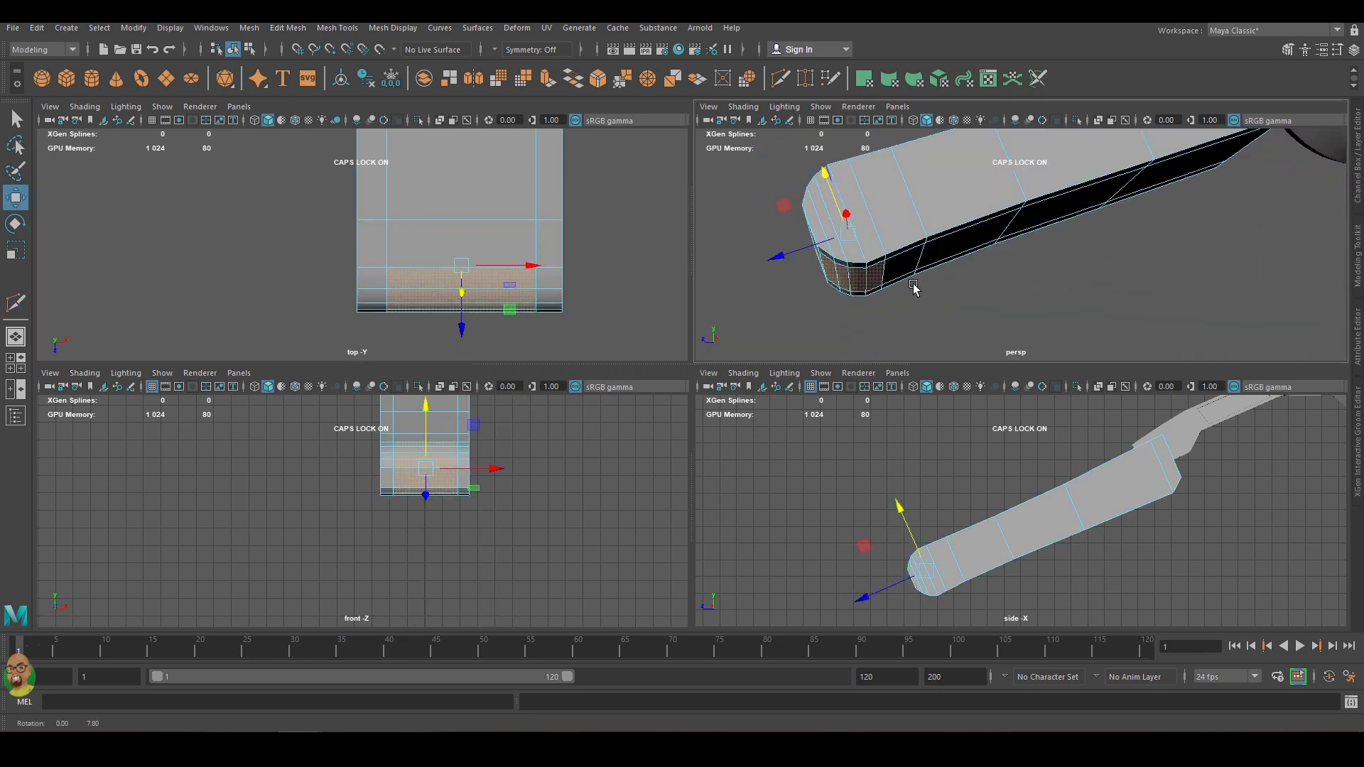
Delete the ring of faces near the box's lower end to form a notch.
{"action": "left_click", "coordinate": [971, 564]}
{"action": "key", "text": "r"}
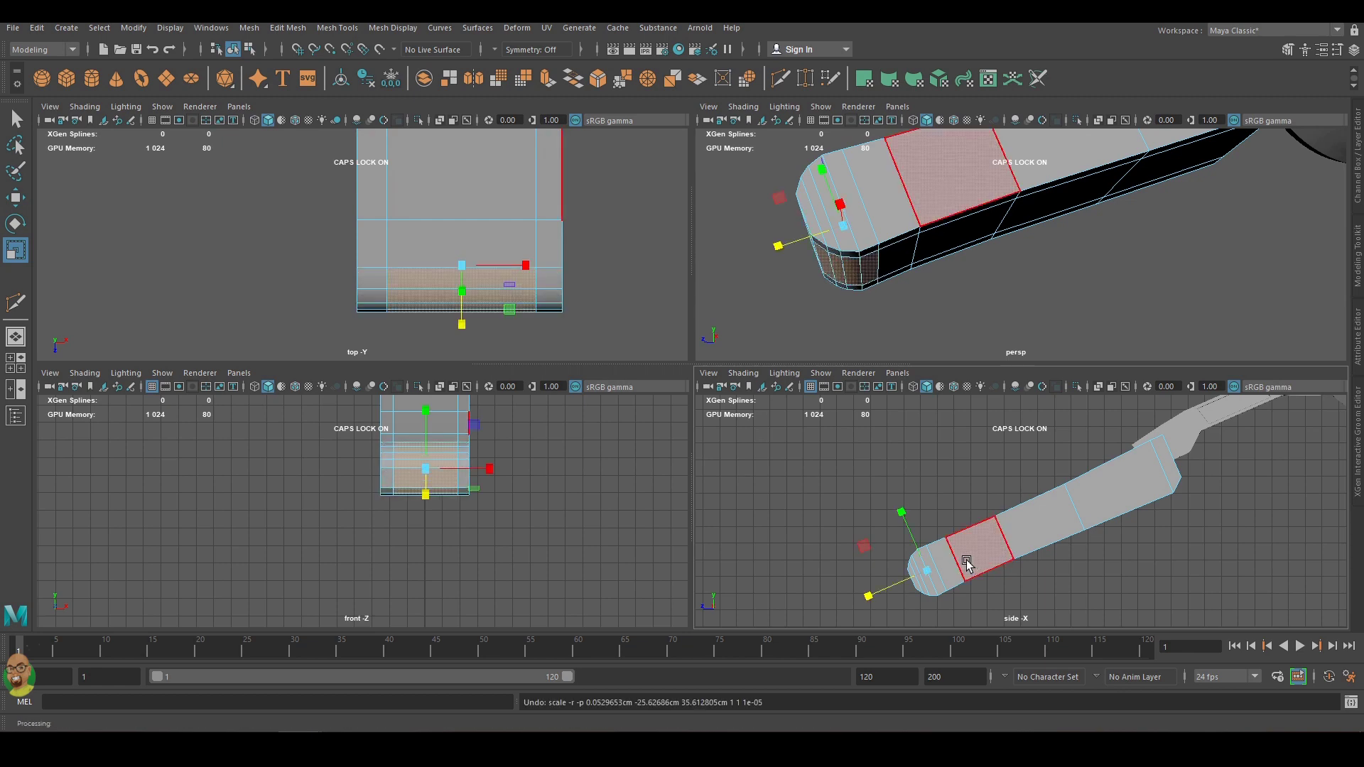
{"action": "key", "text": "e"}
{"action": "key", "text": "w"}
{"action": "key", "text": "Delete"}
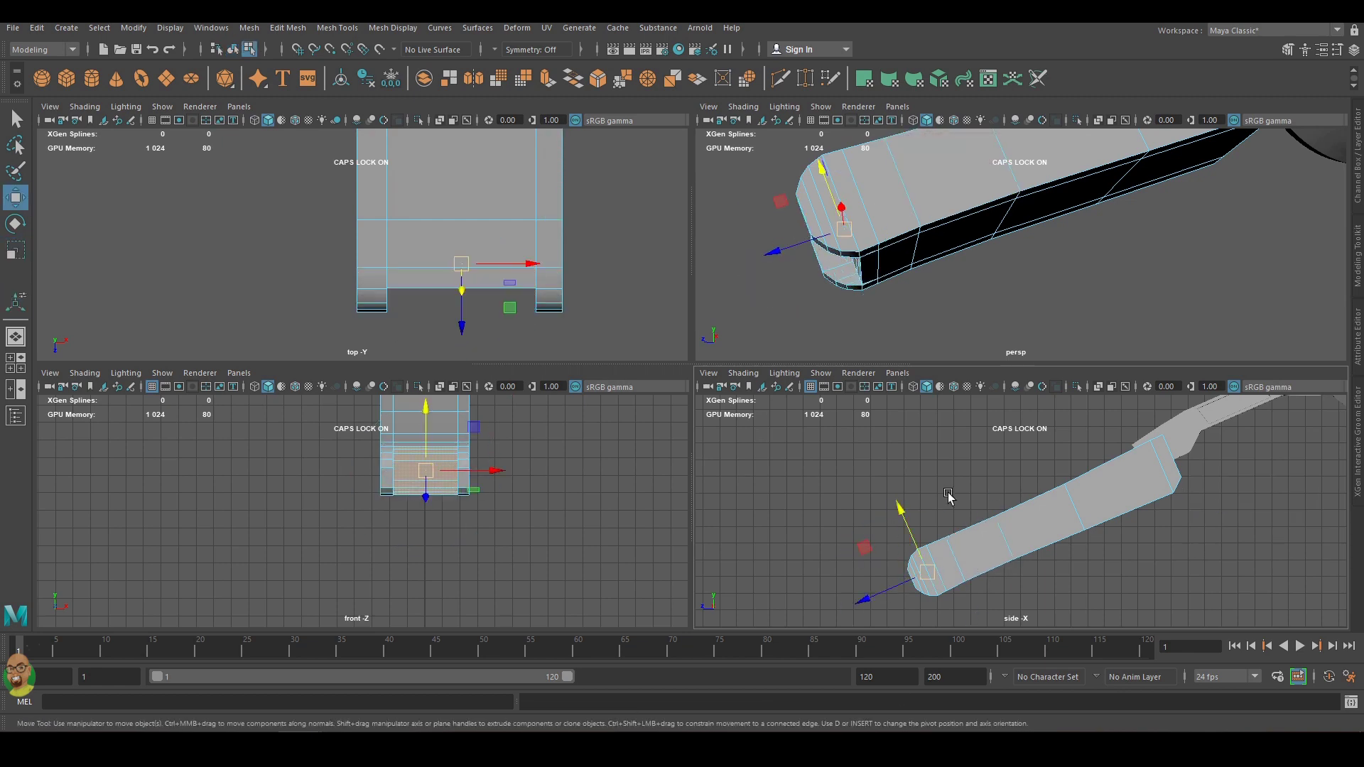
{"action": "mouse_move", "coordinate": [1108, 341]}
{"action": "left_mouse_down", "text": "alt"}
{"action": "mouse_move", "coordinate": [1190, 333]}
{"action": "mouse_move", "coordinate": [1112, 312]}
{"action": "left_mouse_up", "text": "alt"}
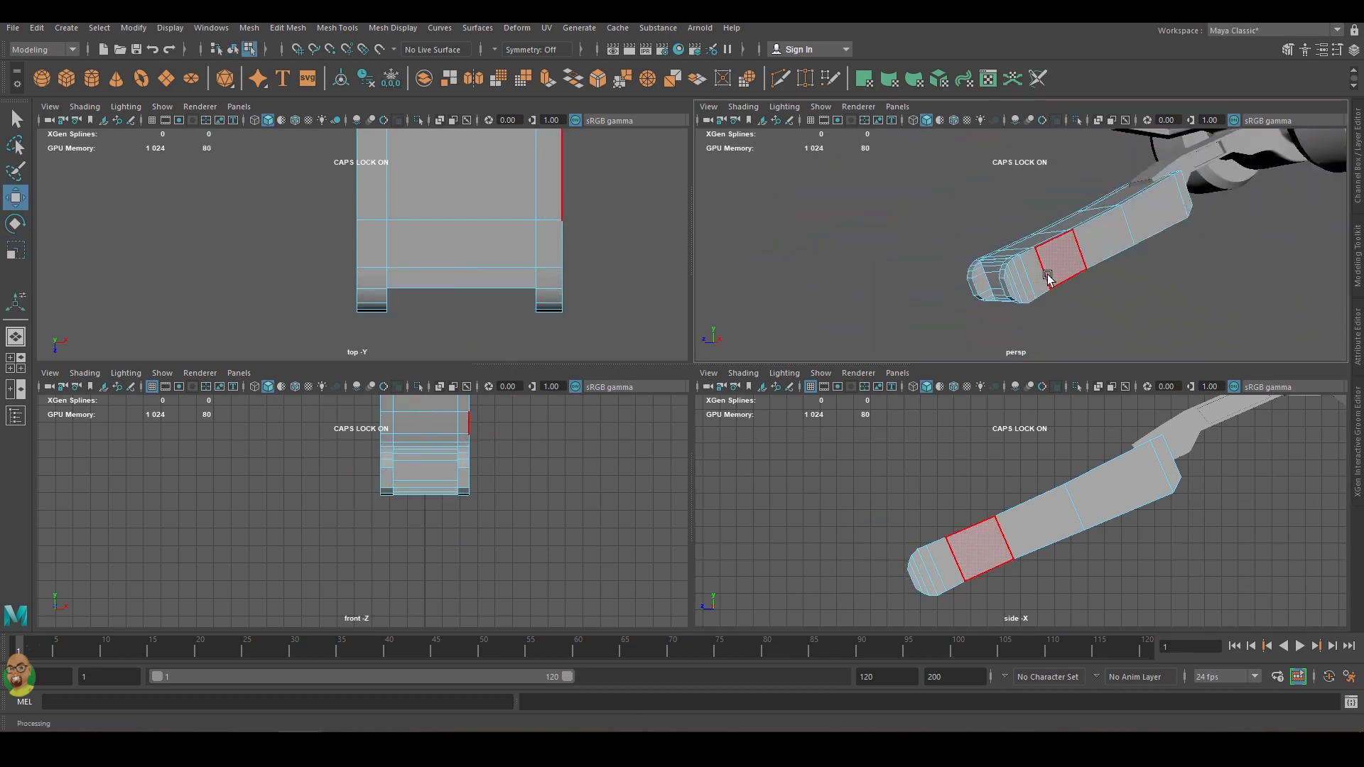
Select an edge on the box's top and a lower-edge vertex in side view.
{"action": "right_click_drag", "start_coordinate": [1006, 485], "coordinate": [1004, 348]}
{"action": "left_click", "coordinate": [1009, 496]}
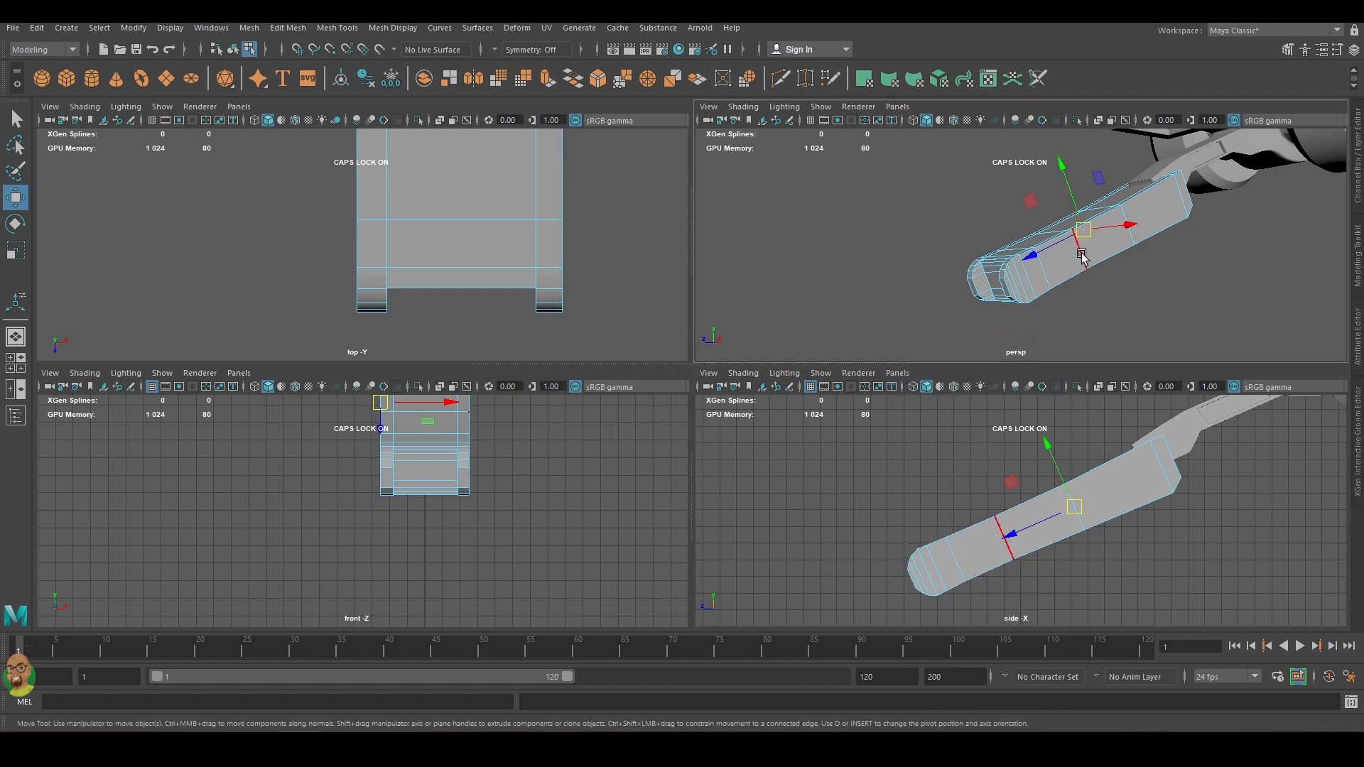
{"action": "key", "text": "space"}
{"action": "key", "text": "e"}
{"action": "right_click_drag", "start_coordinate": [670, 380], "coordinate": [600, 395]}
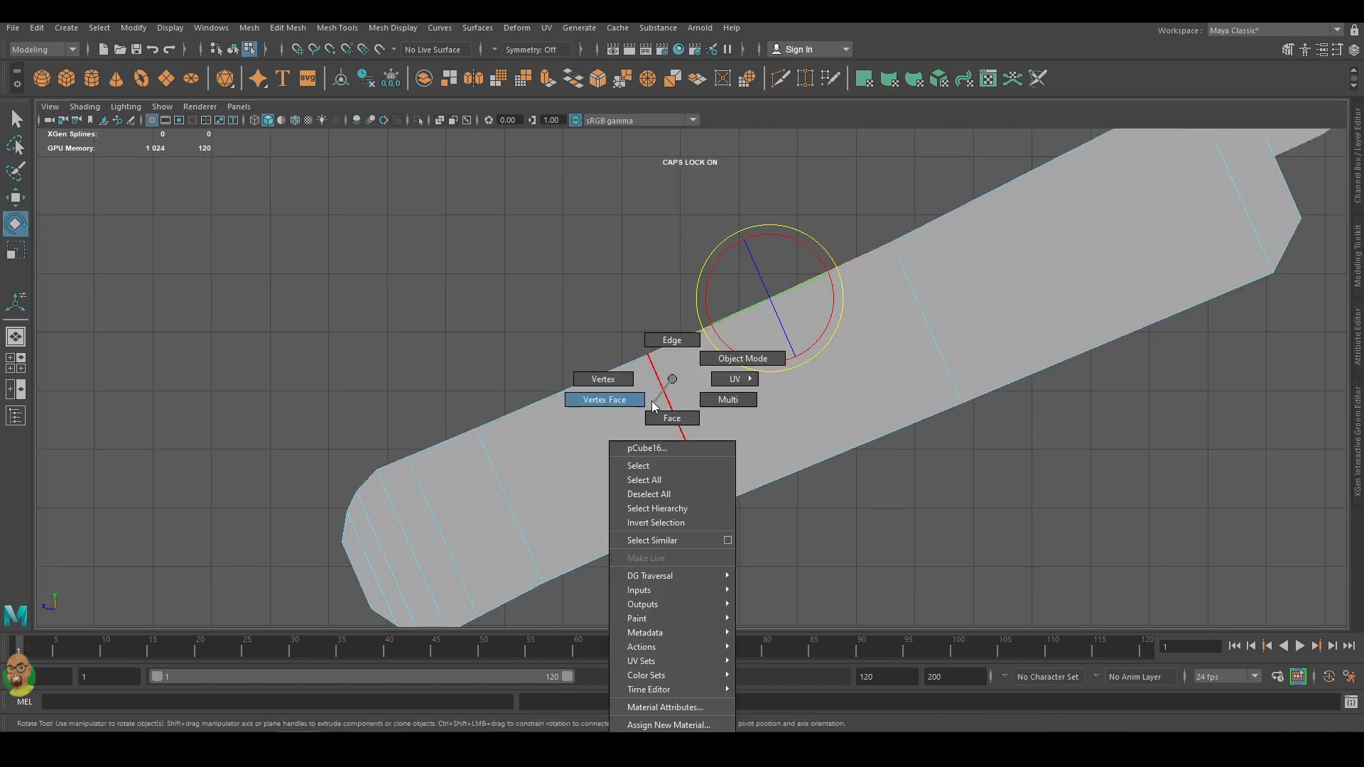
{"action": "key", "text": "w"}
{"action": "left_click", "coordinate": [714, 505]}
{"action": "key", "text": "ctrl+shift+x"}
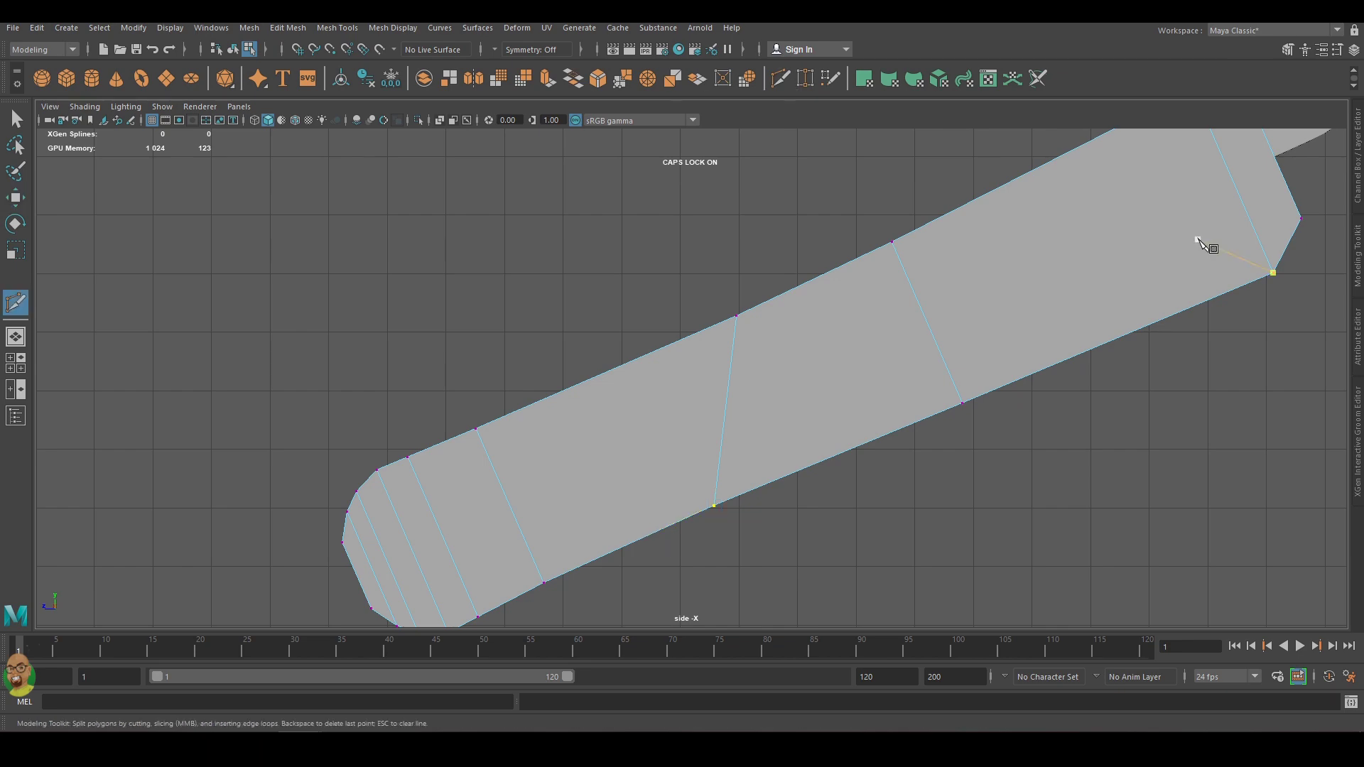
Extrude the middle side face inward with Object X symmetry to form a recessed slot.
{"action": "left_click", "coordinate": [873, 365]}
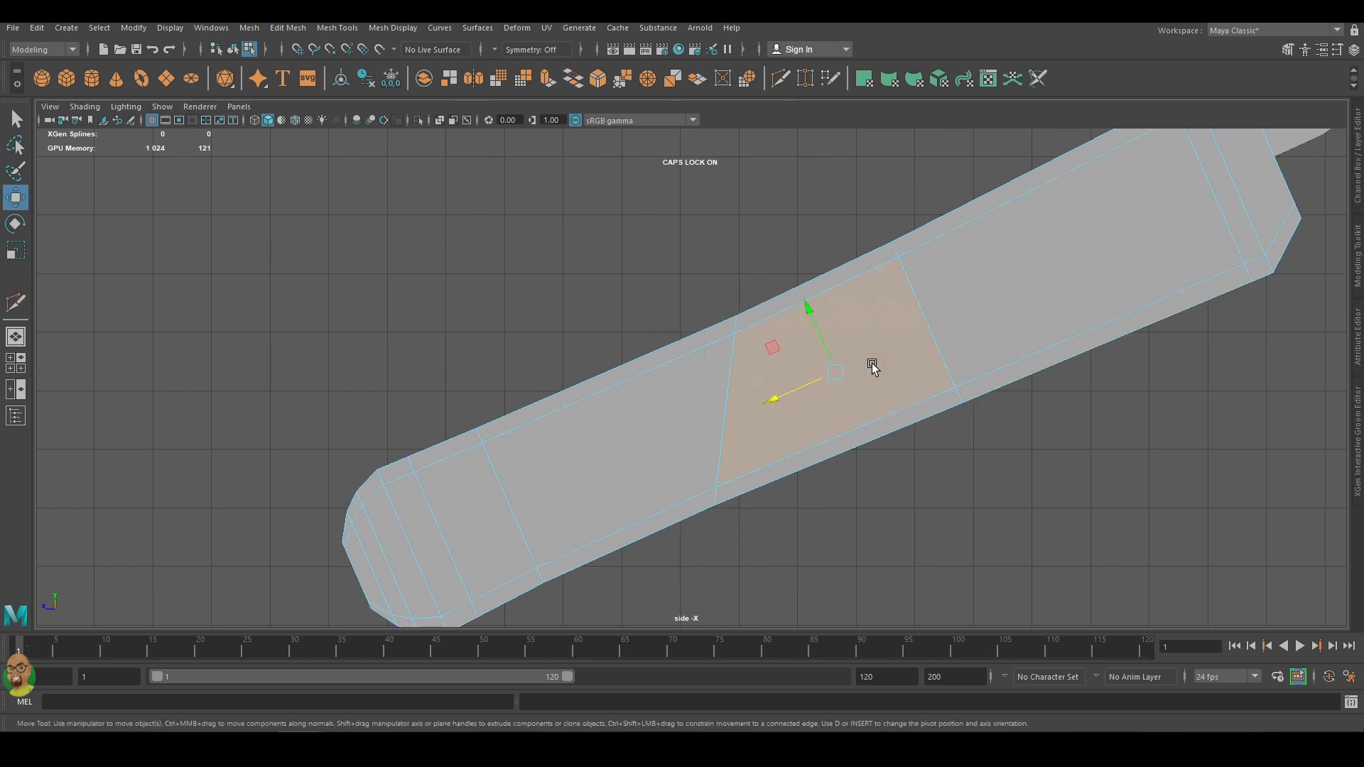
{"action": "key", "text": "space"}
{"action": "key", "text": "ctrl+e"}
{"action": "key", "text": "r"}
{"action": "key", "text": "w"}
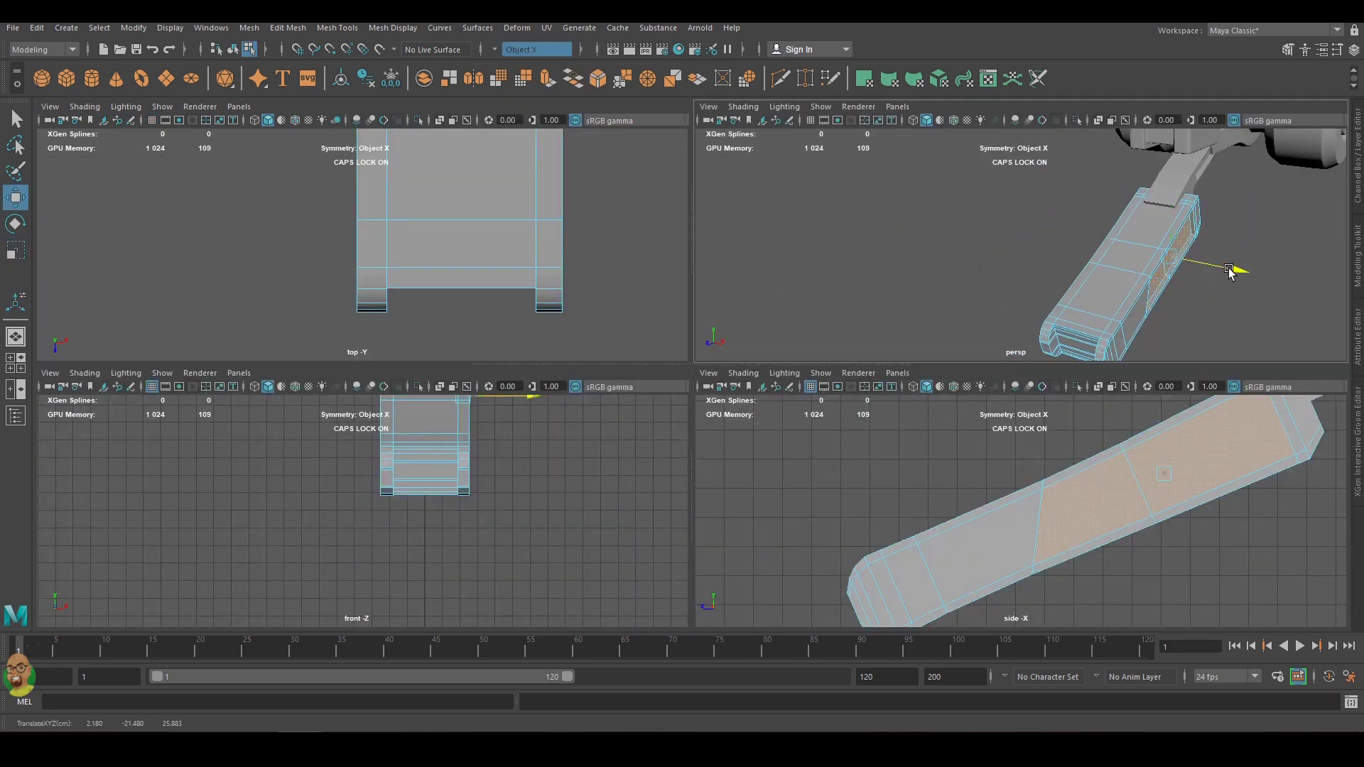
{"action": "left_click_drag", "start_coordinate": [1233, 268], "coordinate": [1207, 212], "text": "alt"}
{"action": "key", "text": "space"}
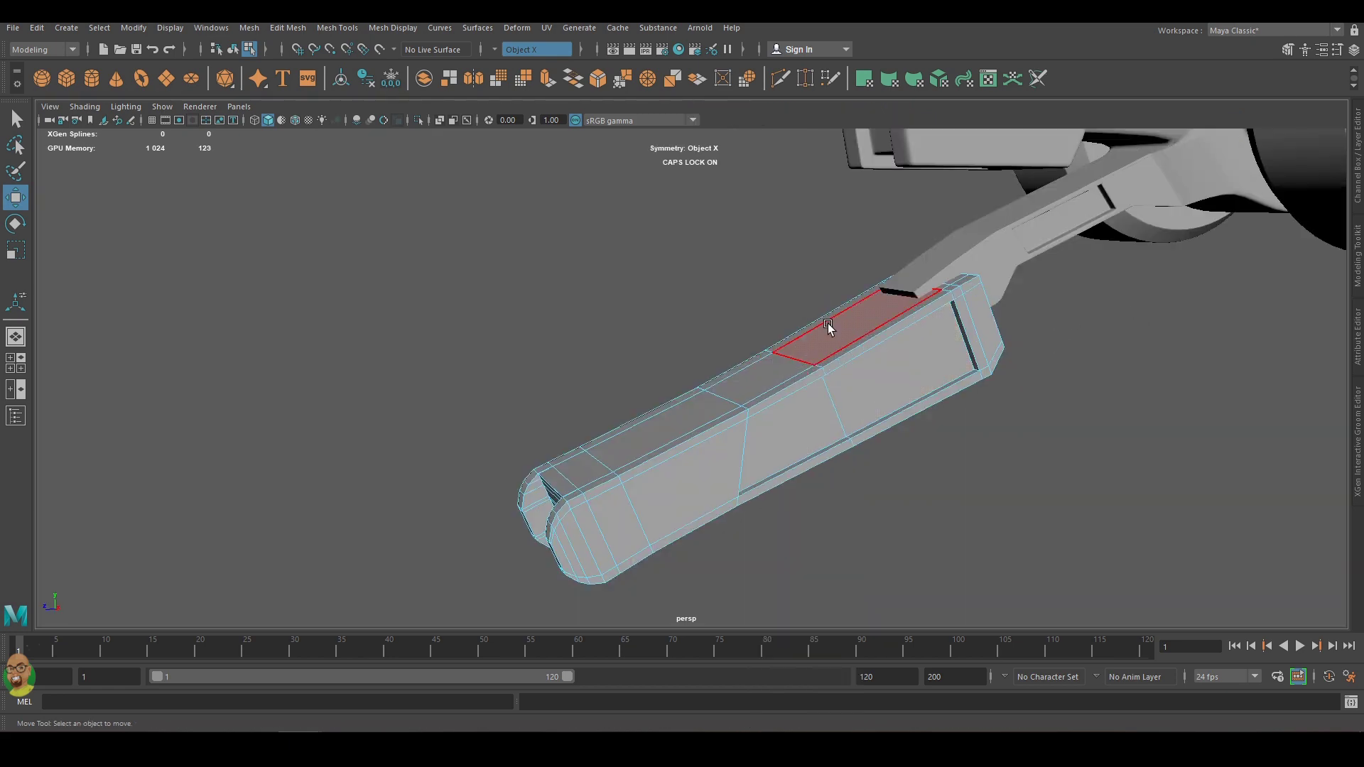
{"action": "mouse_move", "coordinate": [828, 322]}
{"action": "left_mouse_down", "text": "alt"}
{"action": "mouse_move", "coordinate": [969, 296]}
{"action": "mouse_move", "coordinate": [941, 277]}
{"action": "left_mouse_up", "text": "alt"}
{"action": "left_click", "coordinate": [969, 295]}
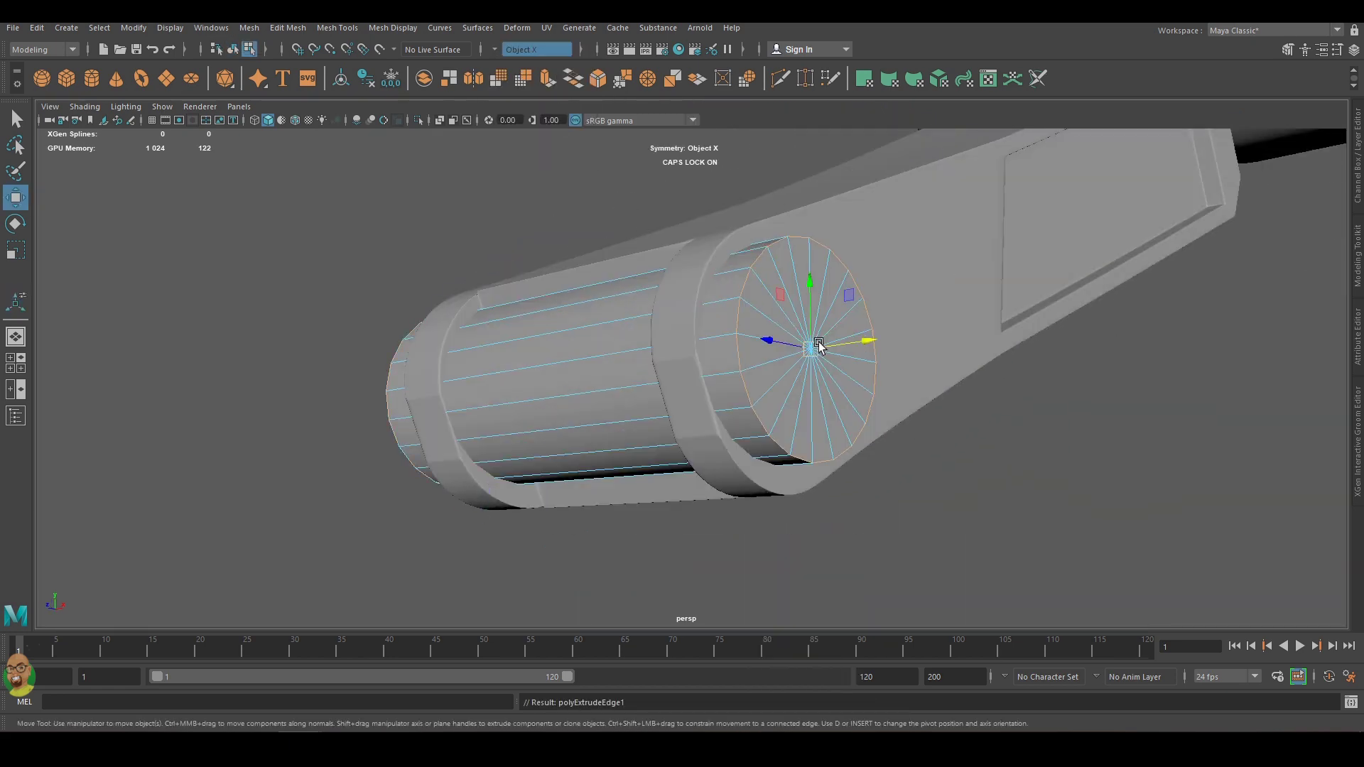
Toggle Object X symmetry and extrude the roller's end cap face.
{"action": "left_click", "coordinate": [772, 300]}
{"action": "left_click", "coordinate": [534, 49]}
{"action": "left_click", "coordinate": [526, 77]}
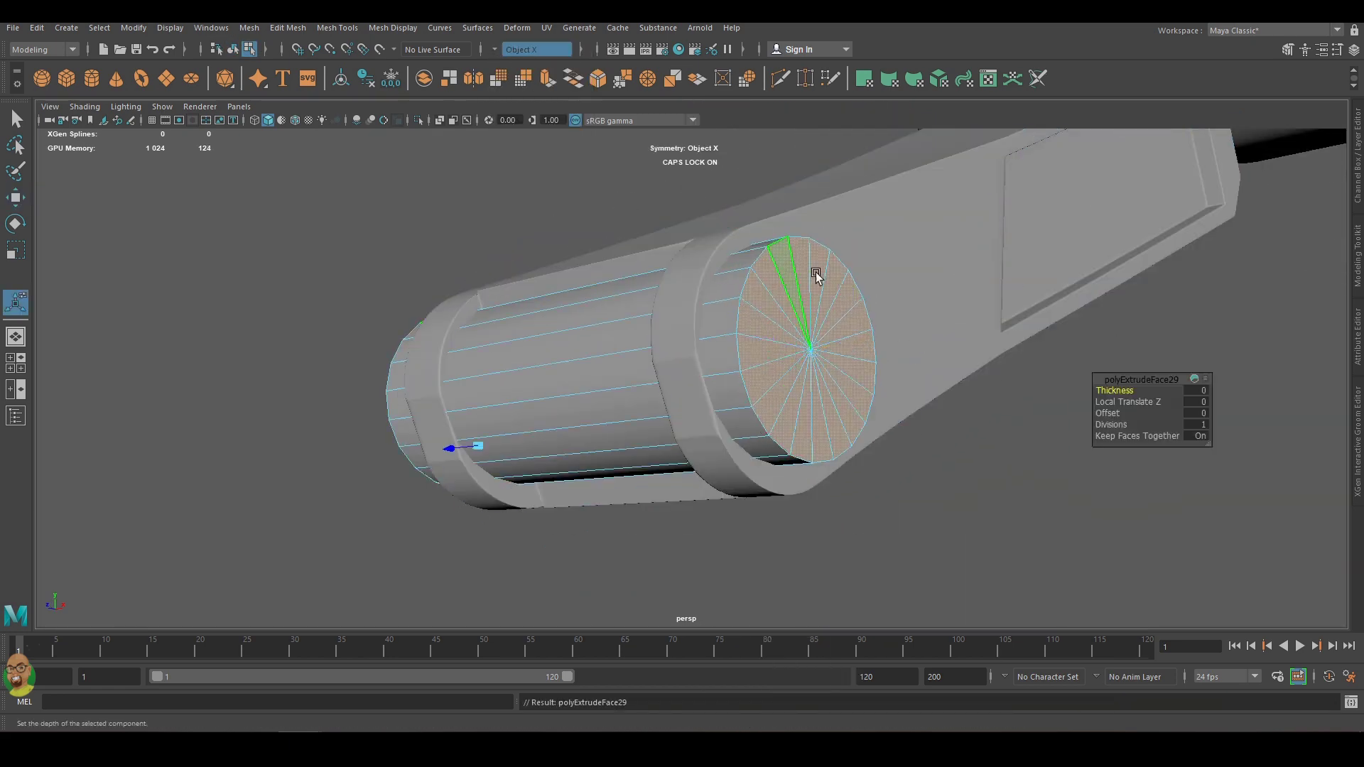
{"action": "key", "text": "r"}
{"action": "left_click_drag", "start_coordinate": [790, 341], "coordinate": [1047, 398], "text": "alt"}
Select the whole roller and stretch it slightly wider in X.
{"action": "key", "text": "F8"}
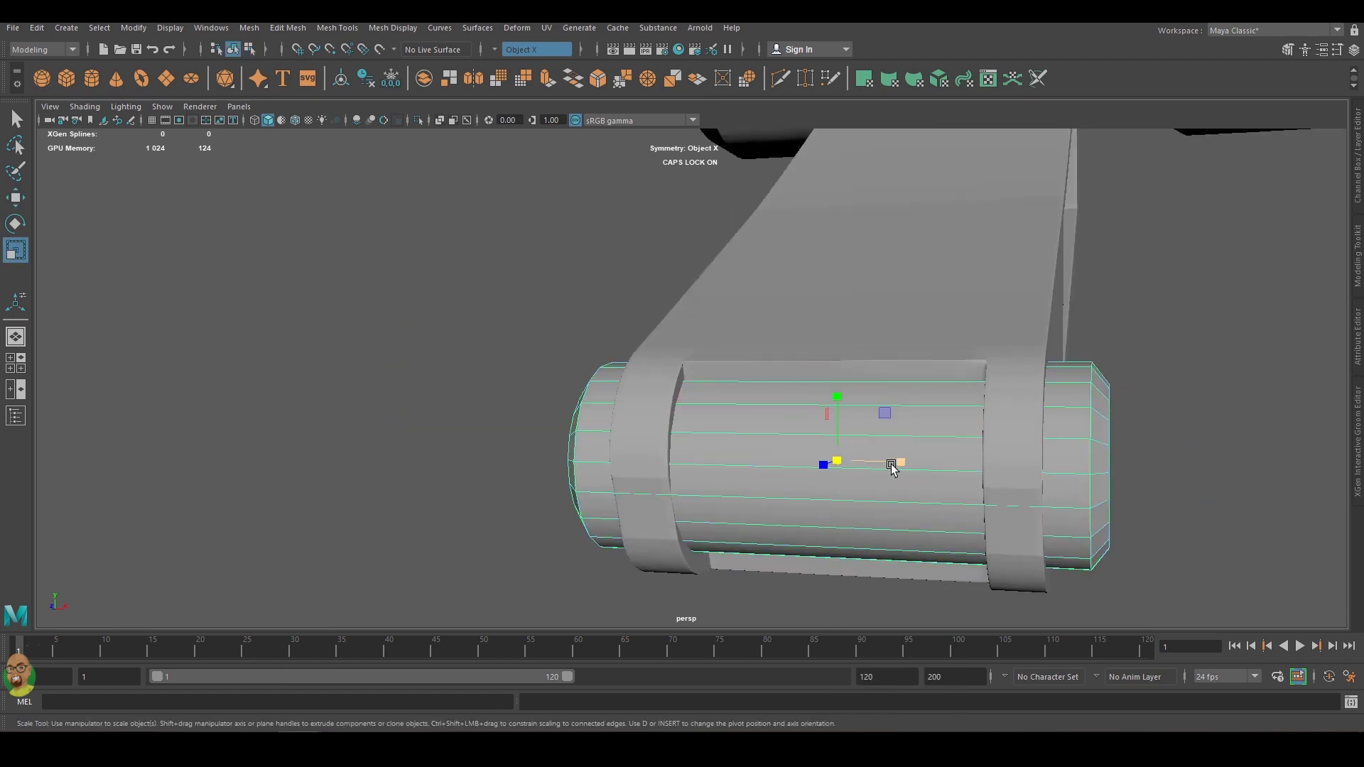
{"action": "key", "text": "ctrl+a"}
{"action": "key", "text": "space"}
{"action": "key", "text": "ctrl+a"}
{"action": "scroll", "coordinate": [456, 446], "scroll_direction": "up", "scroll_amount": 2}
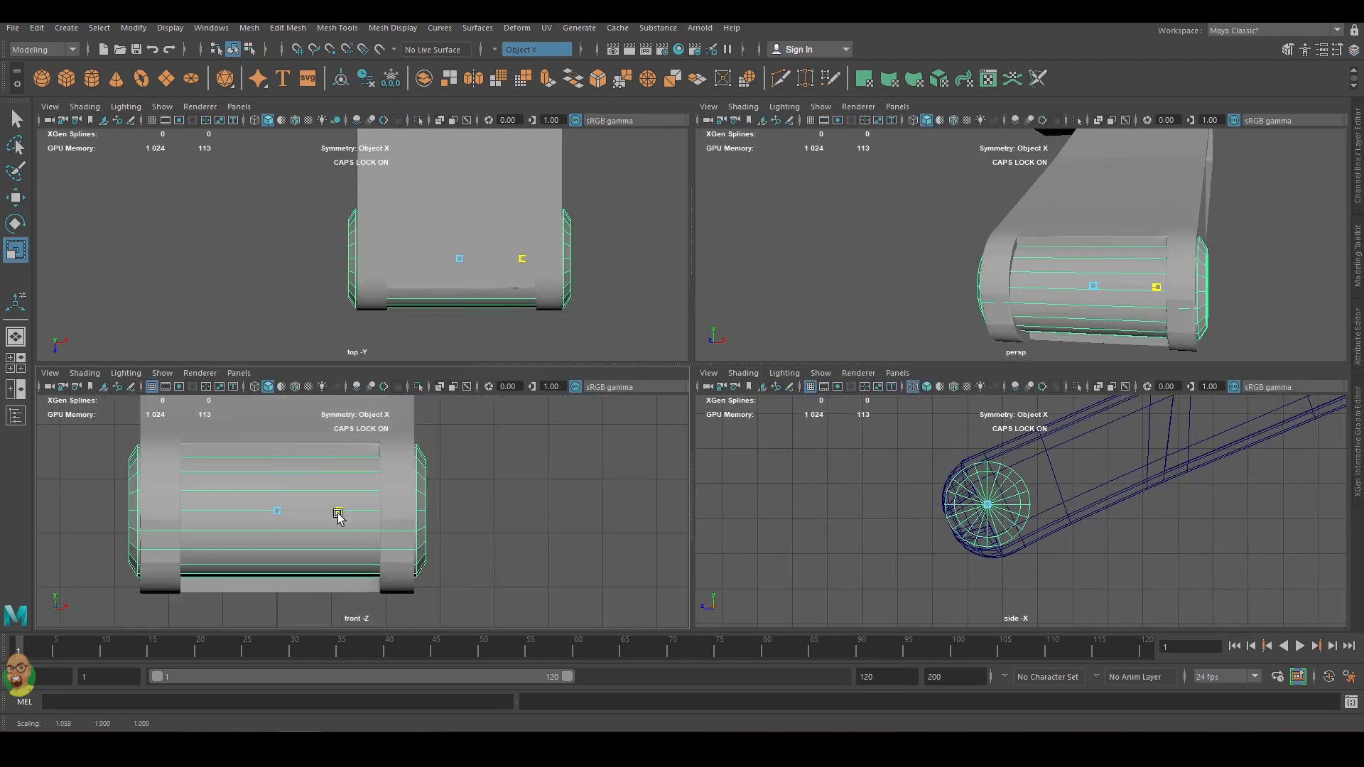
{"action": "key", "text": "space"}
{"action": "mouse_move", "coordinate": [931, 445]}
{"action": "left_mouse_down"}
{"action": "mouse_move", "coordinate": [906, 447]}
{"action": "mouse_move", "coordinate": [1191, 387]}
{"action": "mouse_move", "coordinate": [1057, 390]}
{"action": "mouse_move", "coordinate": [773, 356]}
{"action": "left_mouse_up"}
Select the roller's end cap and add an edge loop around the roller.
{"action": "left_click", "coordinate": [749, 352]}
{"action": "key", "text": "Caps_Lock"}
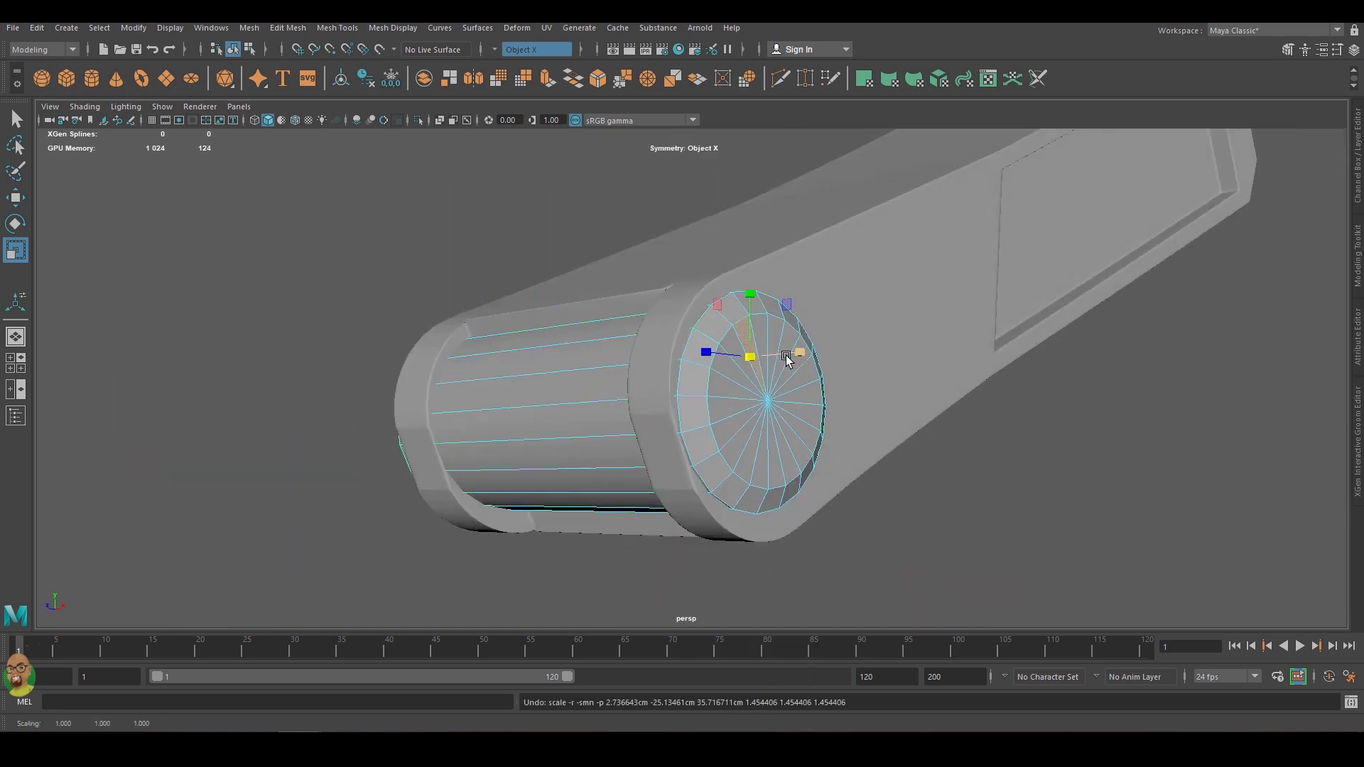
{"action": "left_click_drag", "start_coordinate": [1080, 495], "coordinate": [1081, 379], "text": "alt"}
{"action": "right_click_drag", "start_coordinate": [1081, 379], "coordinate": [1126, 359]}
{"action": "left_click_drag", "start_coordinate": [1126, 359], "coordinate": [1056, 381], "text": "alt"}
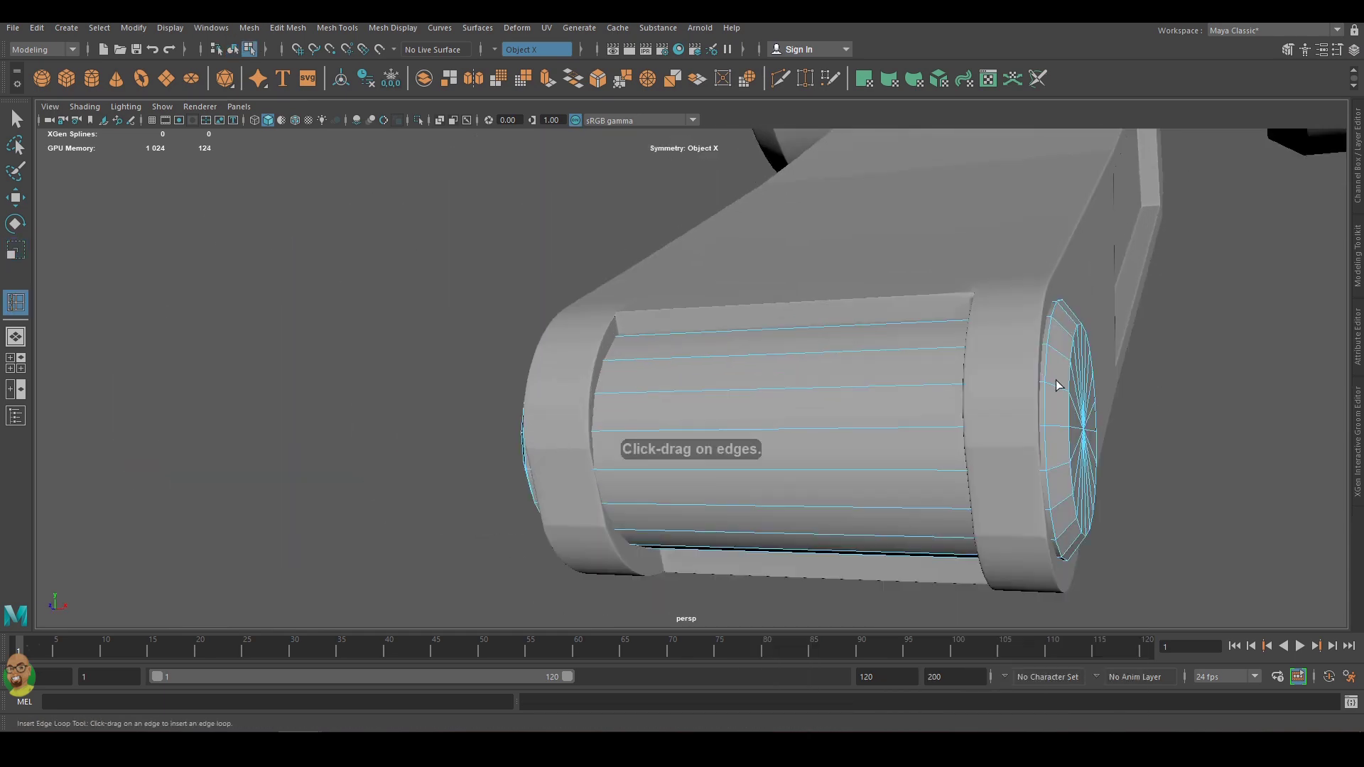
{"action": "left_click", "coordinate": [968, 328]}
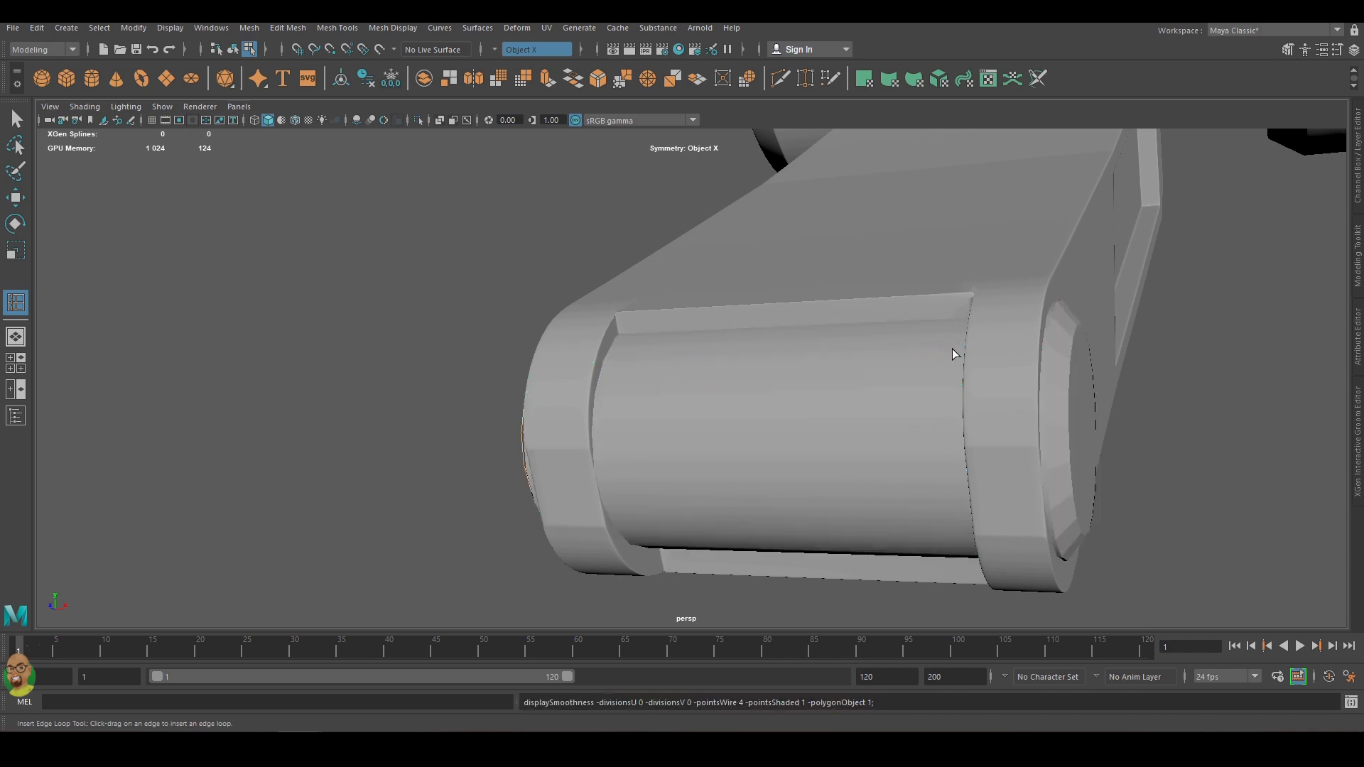
Turn object symmetry off and zoom in on the roller's end cap.
{"action": "left_click", "coordinate": [537, 49]}
{"action": "mouse_move", "coordinate": [1054, 350]}
{"action": "left_mouse_down", "text": "alt"}
{"action": "mouse_move", "coordinate": [599, 226]}
{"action": "mouse_move", "coordinate": [760, 385]}
{"action": "mouse_move", "coordinate": [981, 359]}
{"action": "left_mouse_up", "text": "alt"}
{"action": "scroll", "coordinate": [841, 356], "scroll_direction": "up", "scroll_amount": 3}
{"action": "left_click_drag", "start_coordinate": [844, 350], "coordinate": [699, 316], "text": "alt"}
{"action": "scroll", "coordinate": [699, 317], "scroll_direction": "up", "scroll_amount": 3}
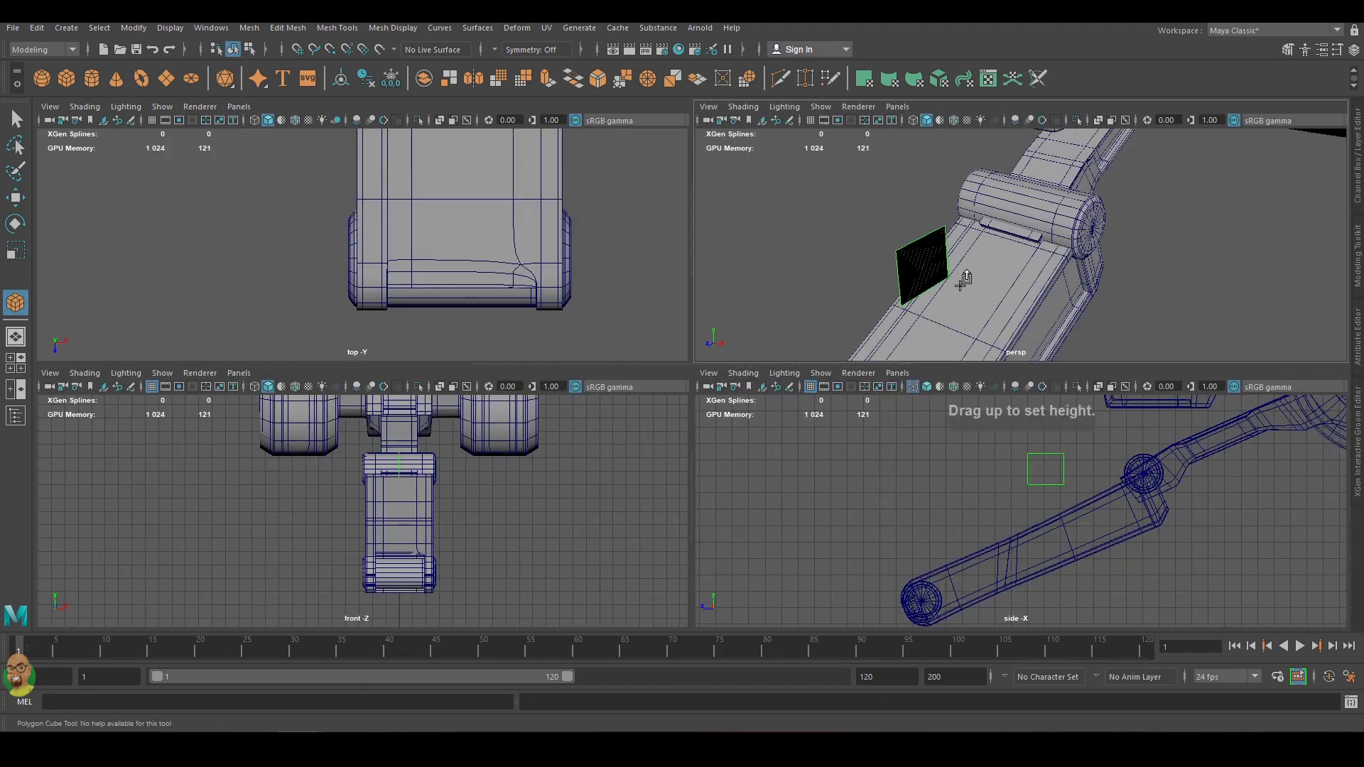
Tilt the new cube to Rotate X 24.754 to match the leg.
{"action": "key", "text": "ctrl+a"}
{"action": "left_click", "coordinate": [905, 473]}
{"action": "key", "text": "e"}
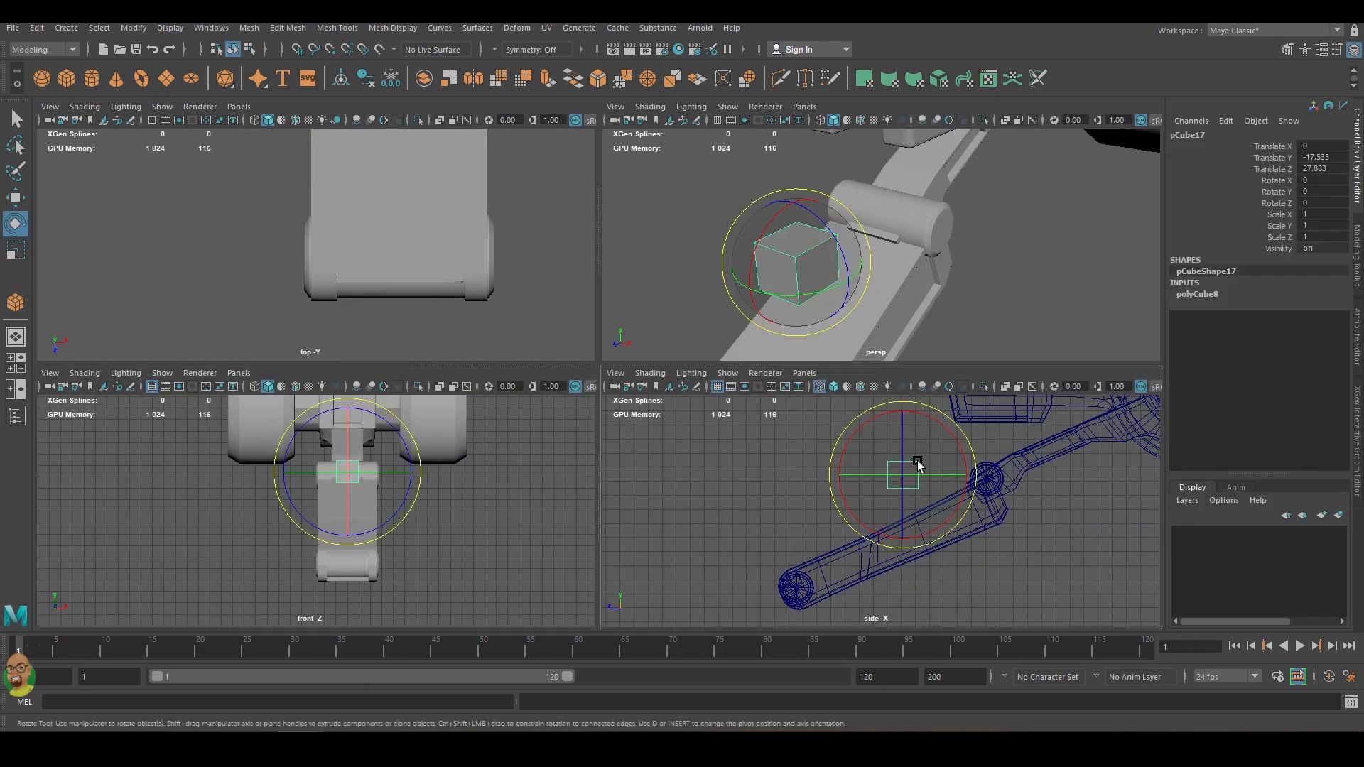
{"action": "key", "text": "w"}
{"action": "mouse_move", "coordinate": [924, 454]}
{"action": "left_mouse_down"}
{"action": "mouse_move", "coordinate": [953, 490]}
{"action": "mouse_move", "coordinate": [955, 474]}
{"action": "mouse_move", "coordinate": [991, 475]}
{"action": "left_mouse_up"}
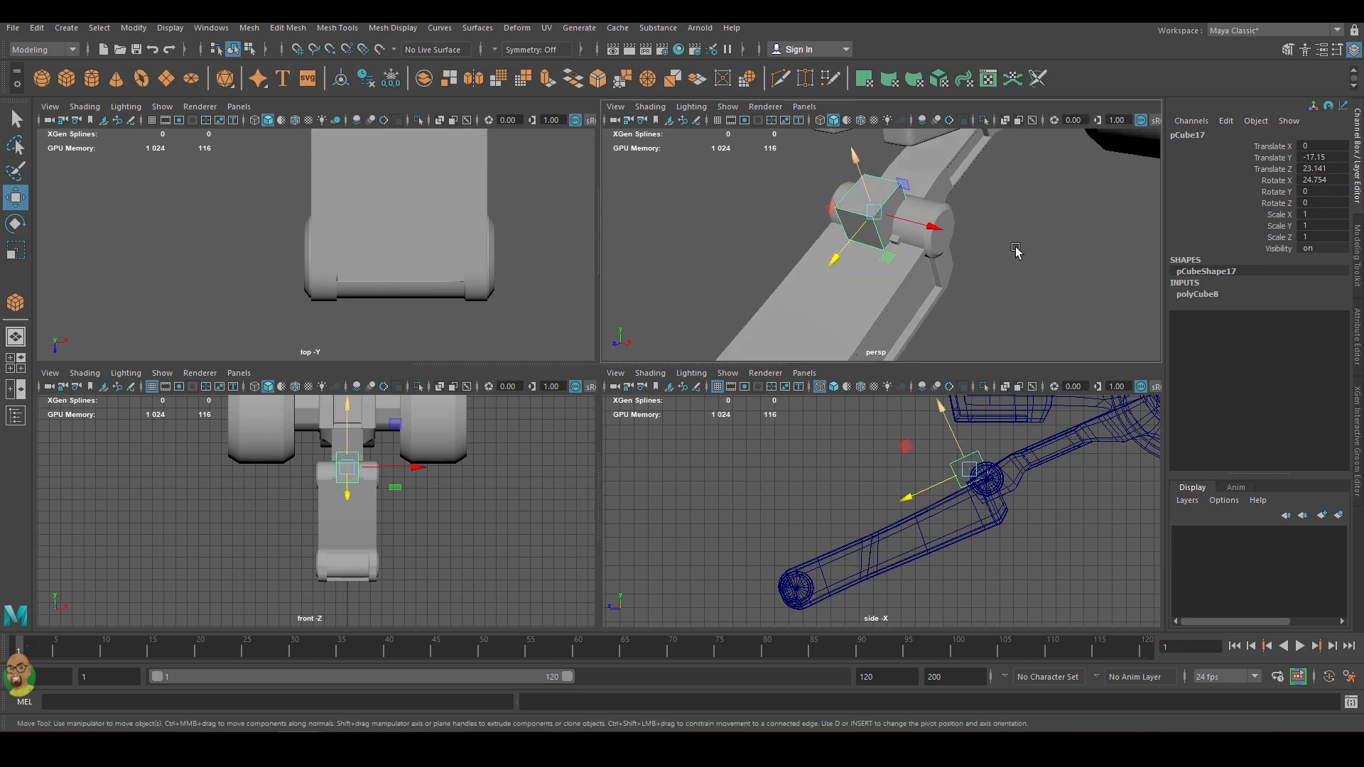
{"action": "key", "text": "space"}
{"action": "key", "text": "f"}
Widen, heighten and reposition the cube onto the lower leg.
{"action": "left_click_drag", "start_coordinate": [781, 355], "coordinate": [923, 320], "text": "alt"}
{"action": "key", "text": "r"}
{"action": "left_click_drag", "start_coordinate": [498, 281], "coordinate": [585, 280]}
{"action": "left_click_drag", "start_coordinate": [710, 426], "coordinate": [817, 355], "text": "alt"}
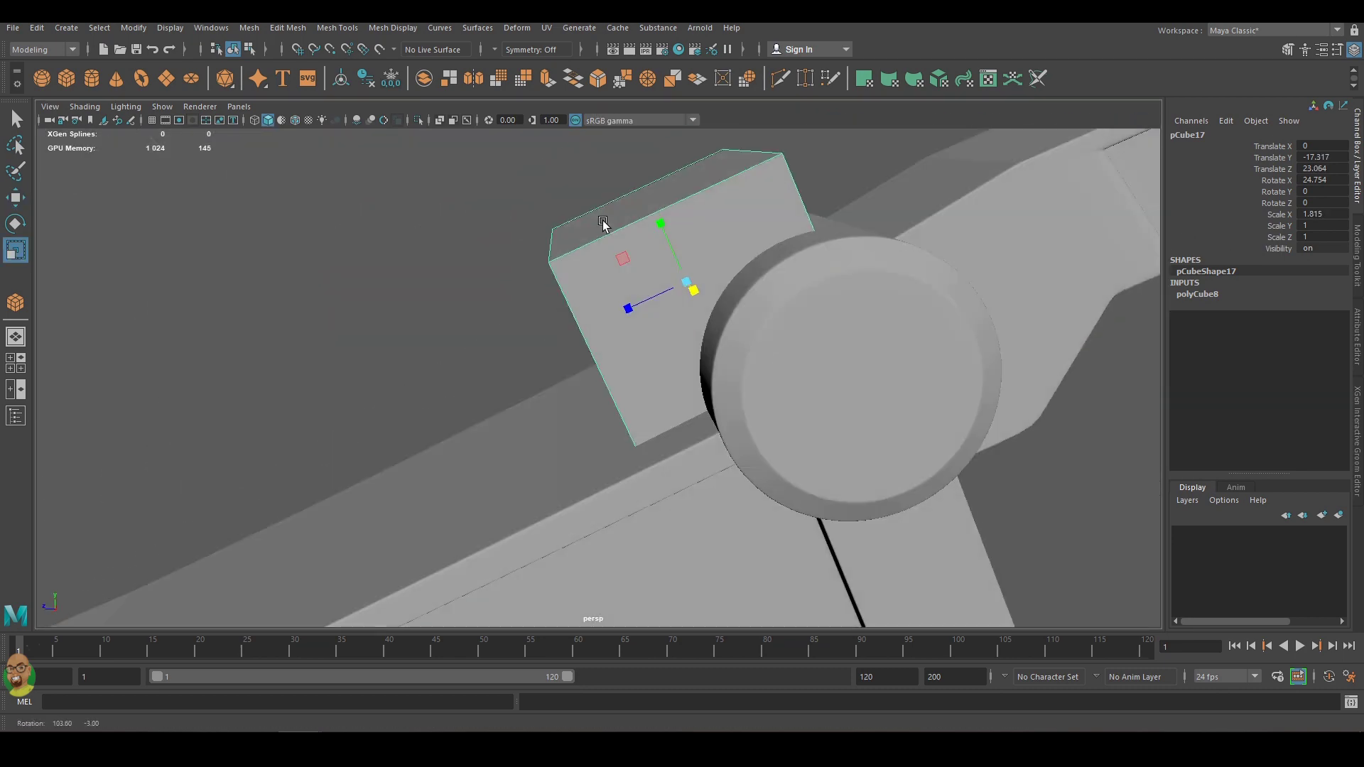
{"action": "left_click_drag", "start_coordinate": [660, 225], "coordinate": [669, 251]}
{"action": "mouse_move", "coordinate": [628, 310]}
{"action": "left_mouse_down"}
{"action": "mouse_move", "coordinate": [649, 298]}
{"action": "mouse_move", "coordinate": [482, 315]}
{"action": "left_mouse_up"}
{"action": "key", "text": "w"}
Add edge loops near the cube's edges with the Insert Edge Loop Tool.
{"action": "right_click", "coordinate": [805, 265], "text": "shift"}
{"action": "left_click", "coordinate": [715, 284]}
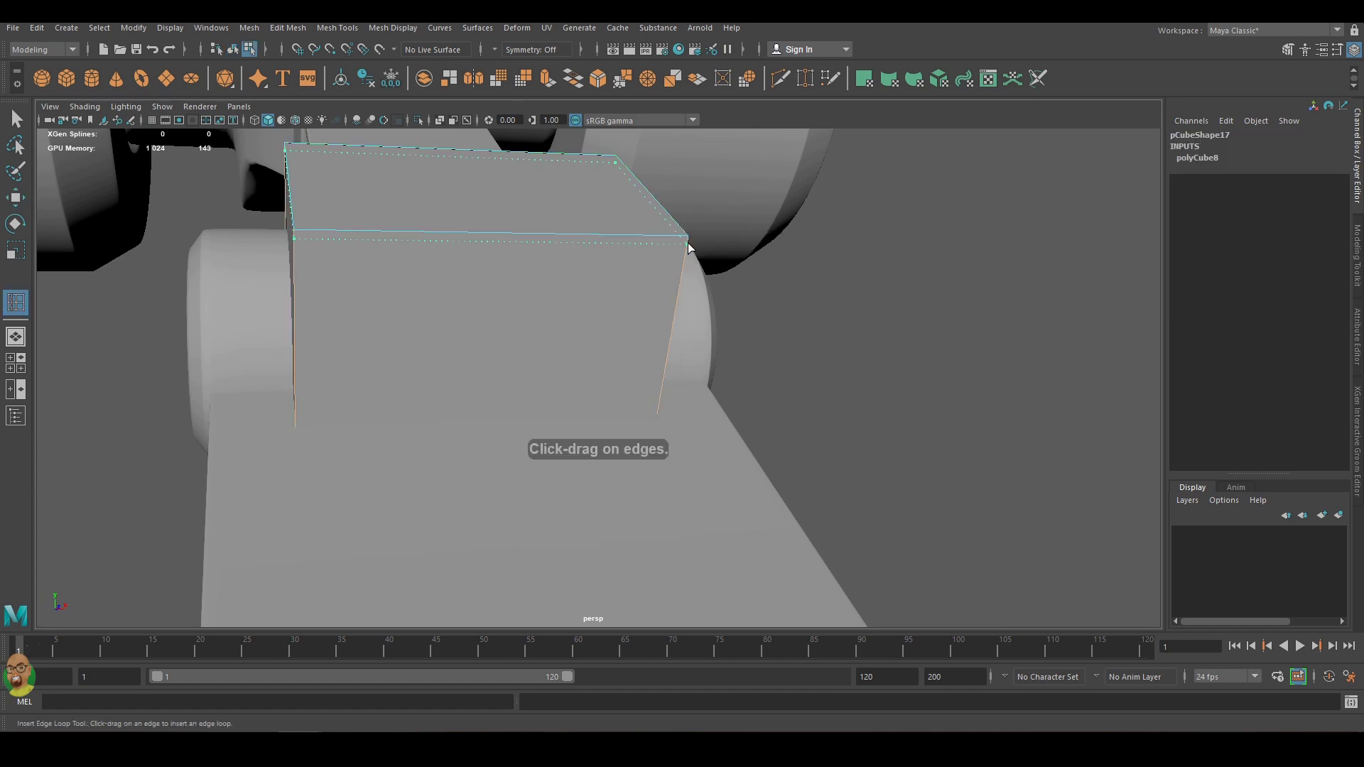
{"action": "left_click", "coordinate": [298, 225]}
{"action": "left_click_drag", "start_coordinate": [297, 357], "coordinate": [497, 284], "text": "alt"}
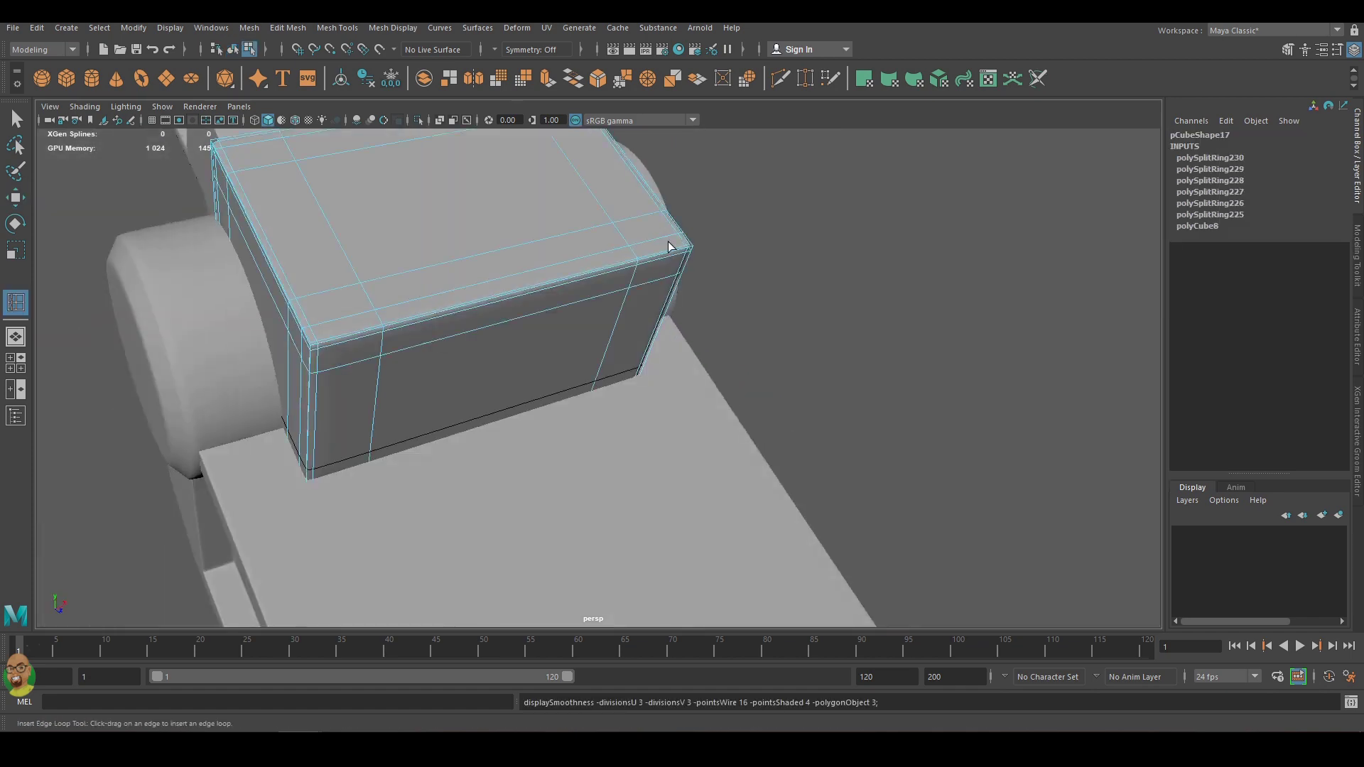
{"action": "left_click_drag", "start_coordinate": [747, 427], "coordinate": [809, 461]}
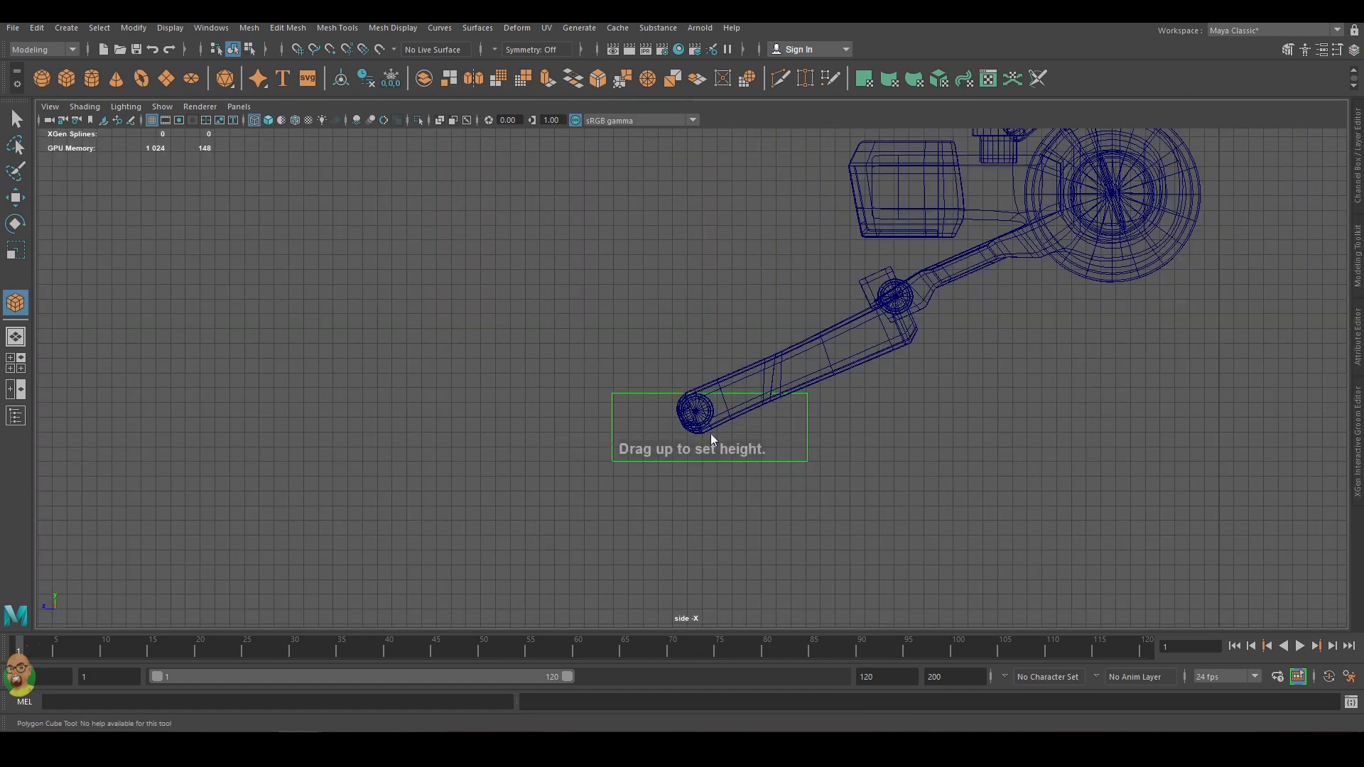
Create a new foot box under the end of the lower leg and scale it.
{"action": "key", "text": "space"}
{"action": "key", "text": "r"}
{"action": "key", "text": "ctrl+a"}
{"action": "left_click", "coordinate": [511, 529]}
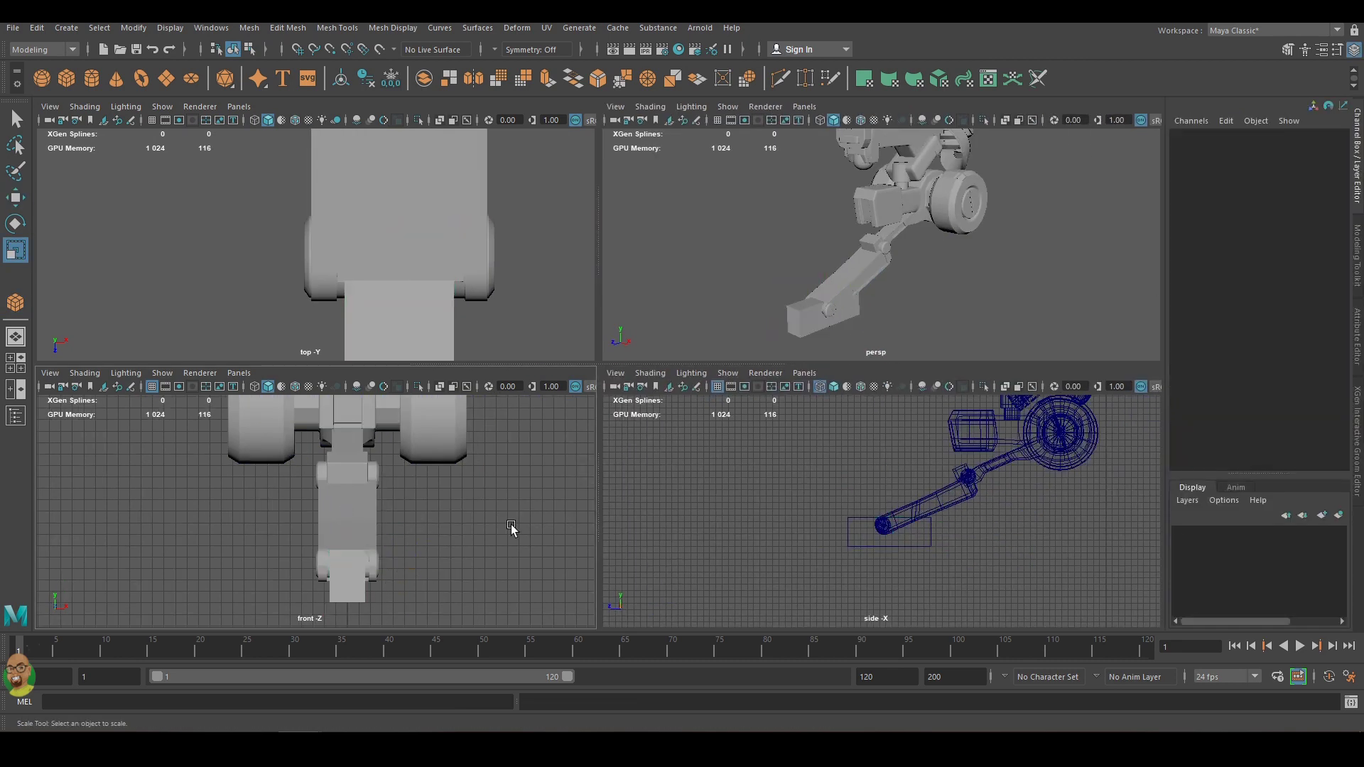
{"action": "left_click", "coordinate": [346, 577]}
{"action": "key", "text": "space"}
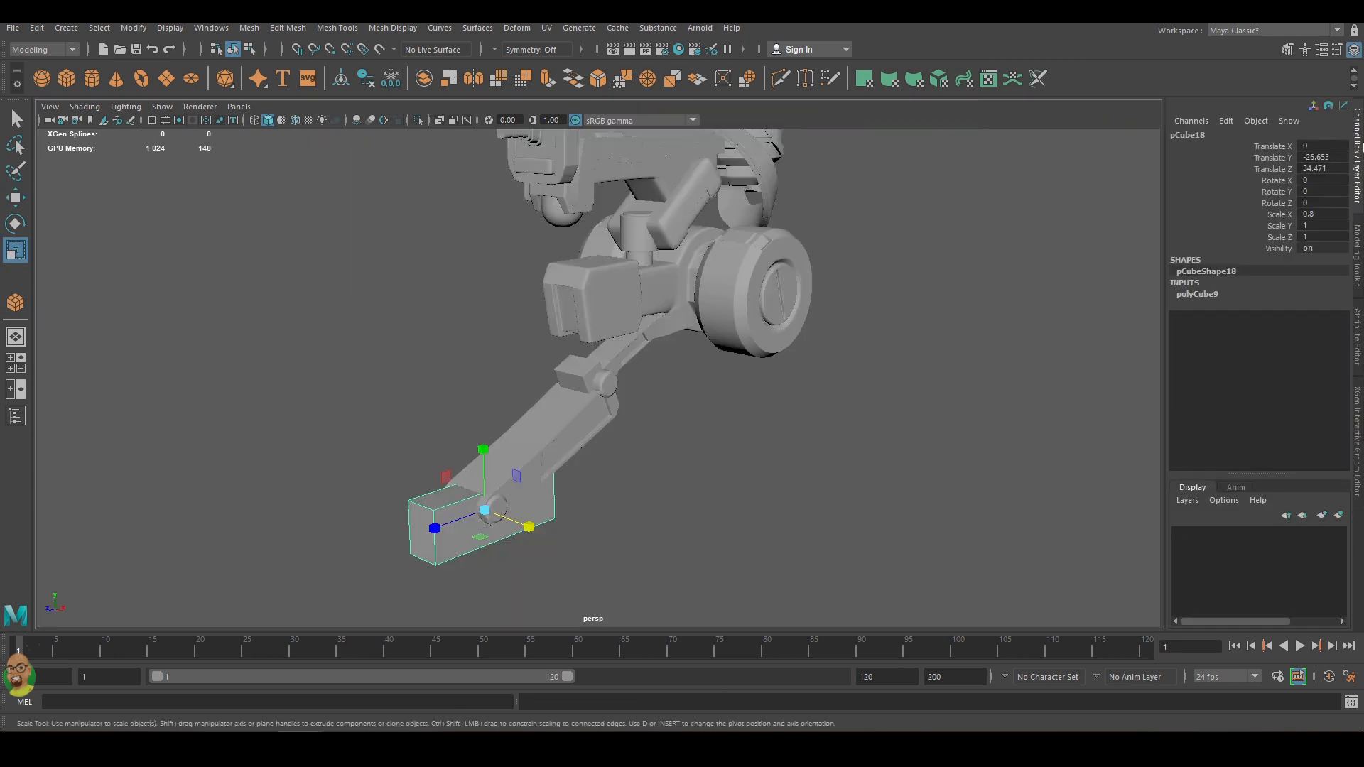
{"action": "key", "text": "space"}
{"action": "key", "text": "space"}
{"action": "scroll", "coordinate": [914, 512], "scroll_direction": "up", "scroll_amount": 5}
Lower the top-right corner and raise the top-left corner to slope the foot into a wedge.
{"action": "right_click_drag", "start_coordinate": [899, 379], "coordinate": [843, 374]}
{"action": "key", "text": "w"}
{"action": "left_click_drag", "start_coordinate": [992, 417], "coordinate": [996, 501]}
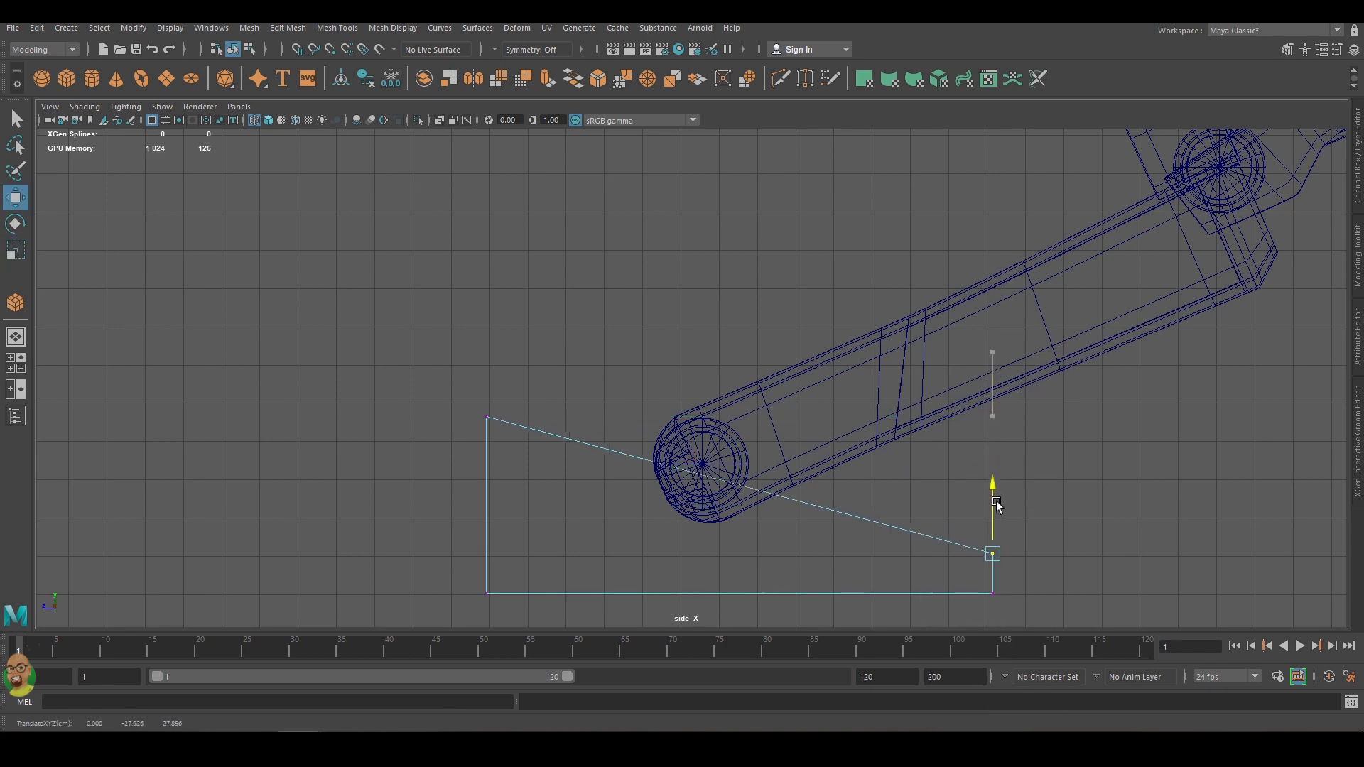
{"action": "left_click", "coordinate": [446, 416]}
{"action": "left_click_drag", "start_coordinate": [594, 367], "coordinate": [598, 350]}
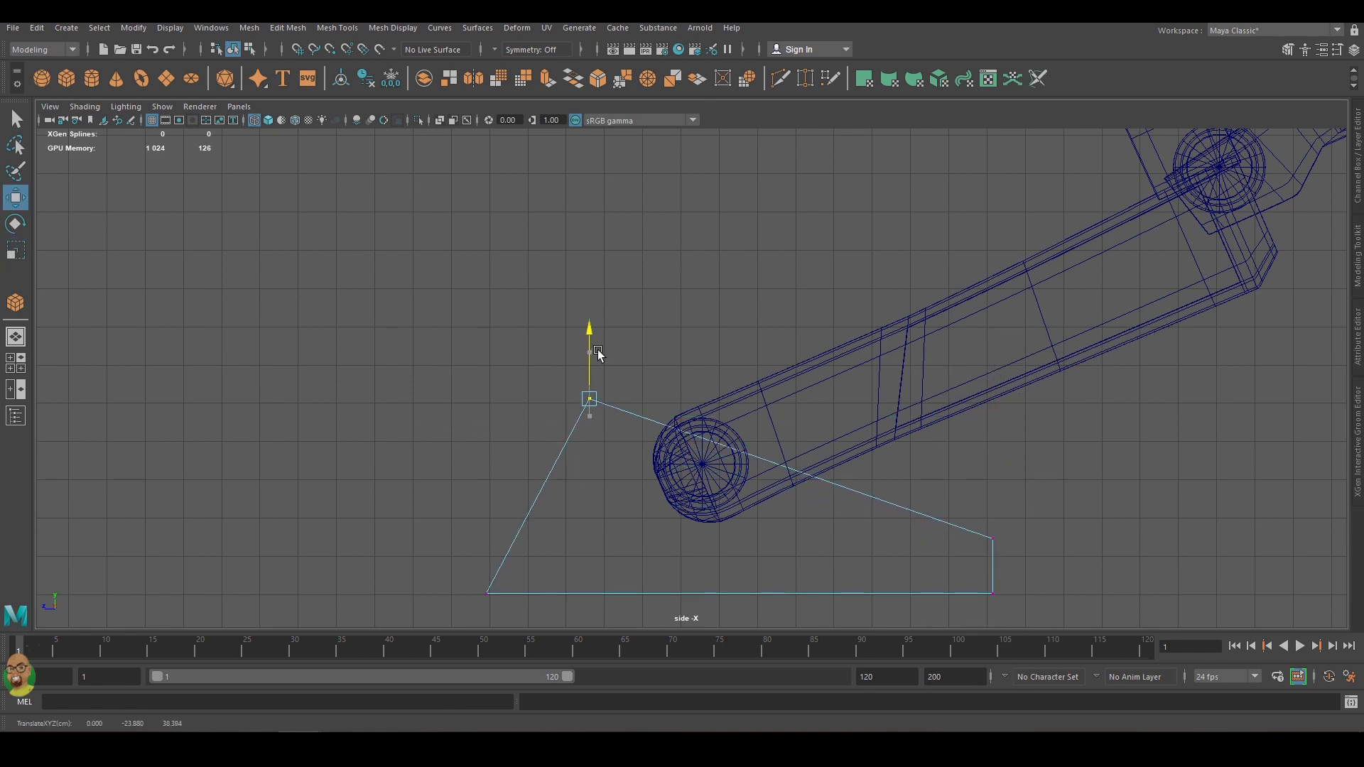
{"action": "key", "text": "space"}
Bevel the foot's sloped corner and adjust the bevel width.
{"action": "key", "text": "space"}
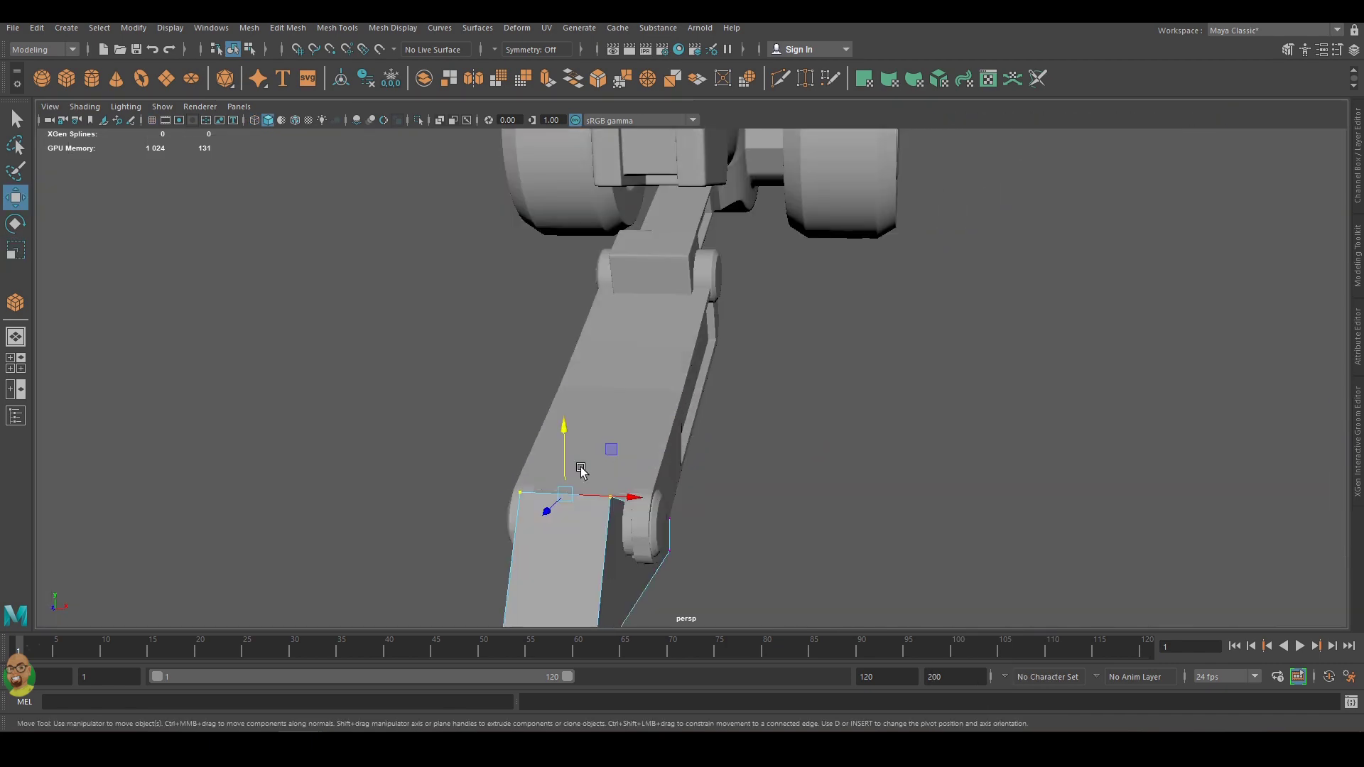
{"action": "key", "text": "ctrl+b"}
{"action": "key", "text": "space"}
{"action": "middle_click_drag", "start_coordinate": [1027, 547], "coordinate": [952, 428], "text": "alt"}
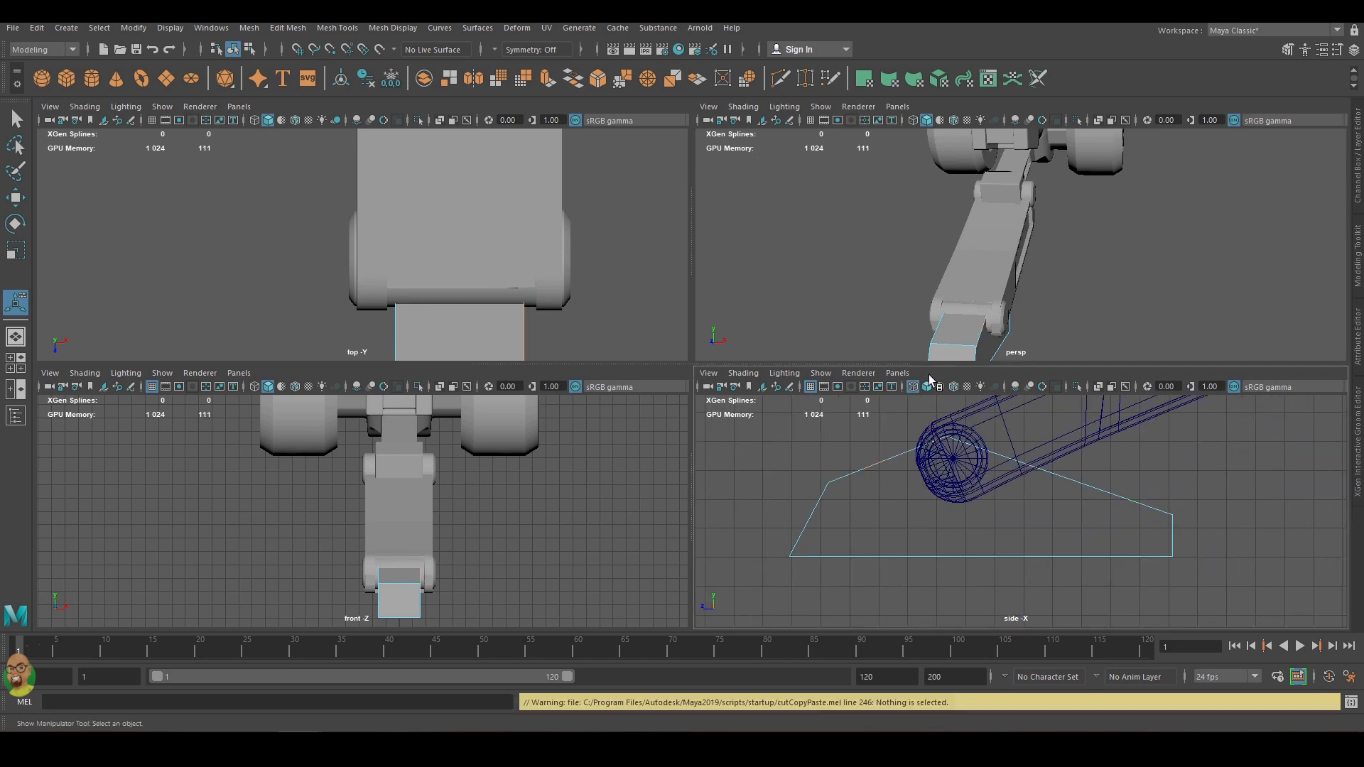
Bevel the foot's edges and front corner with four segments, plus the other box's edges.
{"action": "middle_click_drag", "start_coordinate": [1211, 506], "coordinate": [1236, 503]}
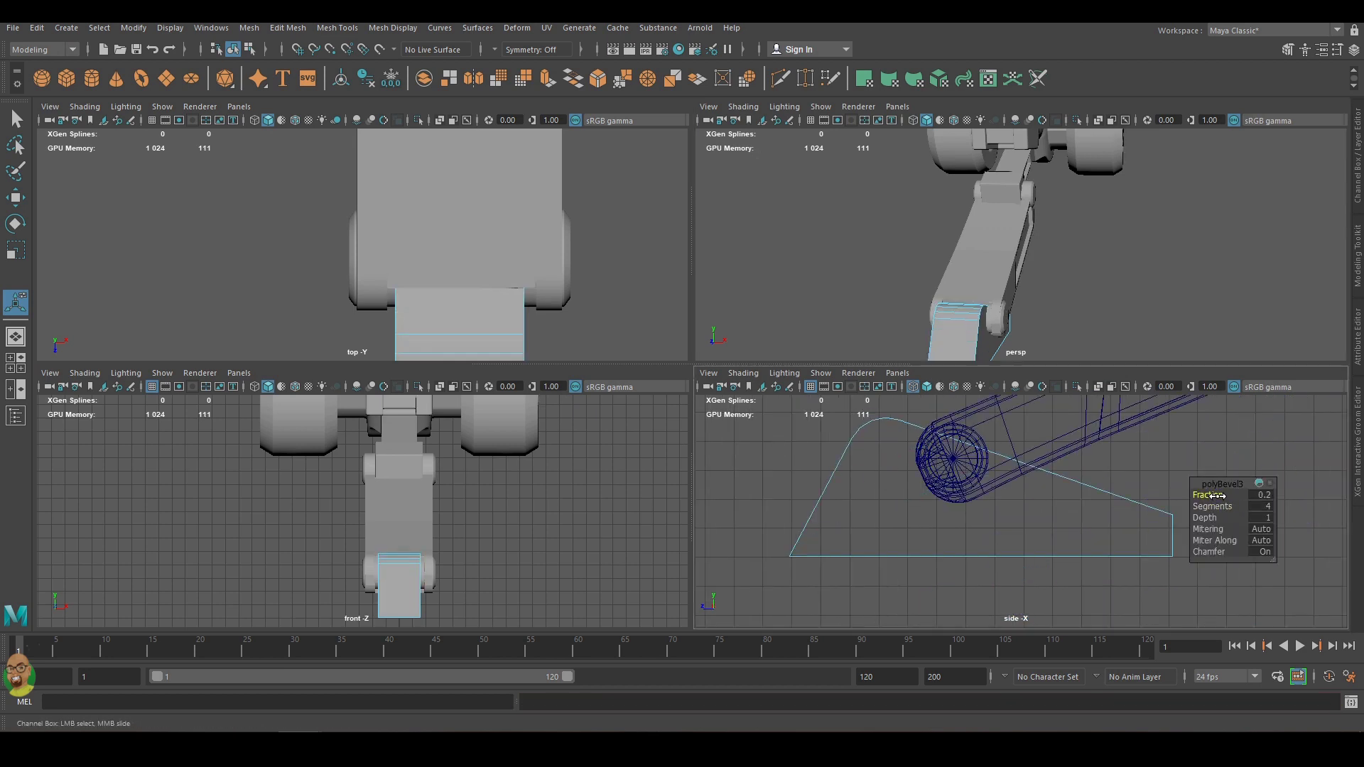
{"action": "key", "text": "ctrl+b"}
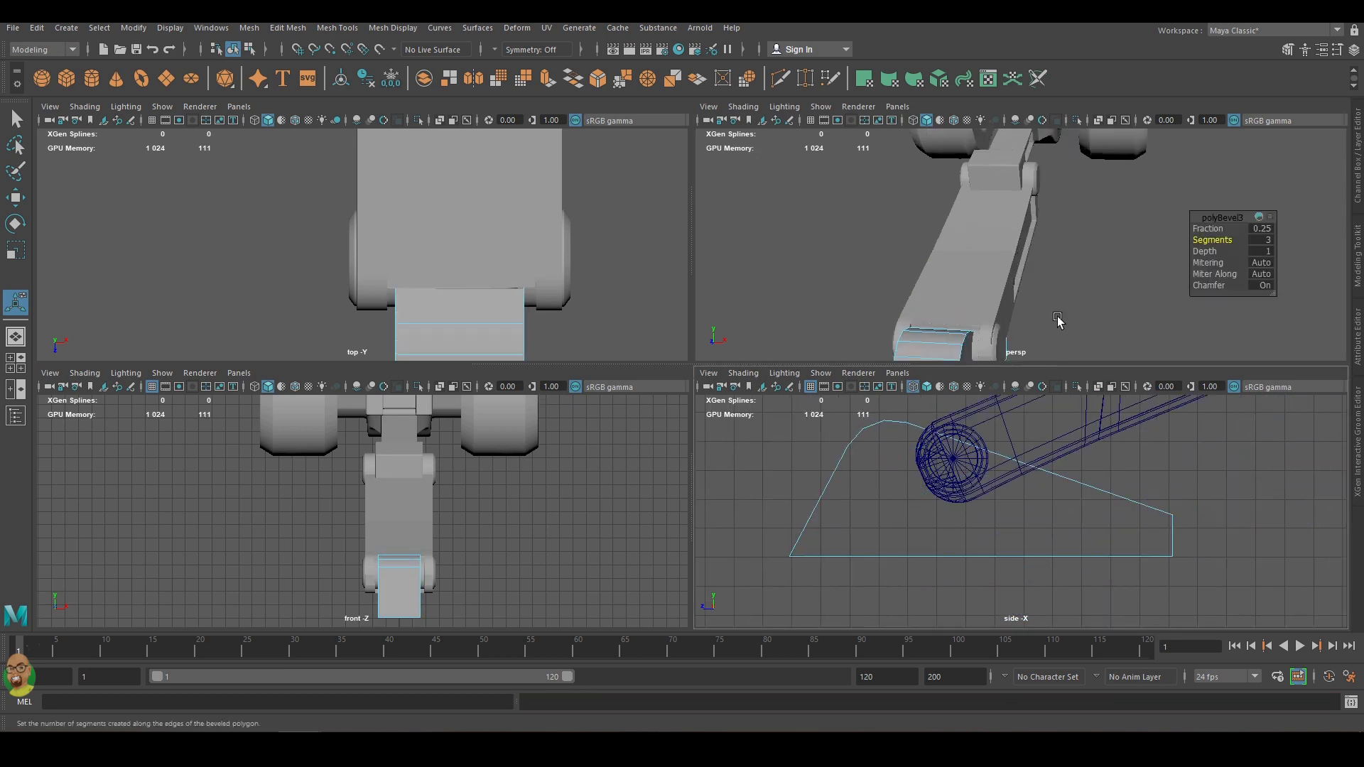
{"action": "key", "text": "f"}
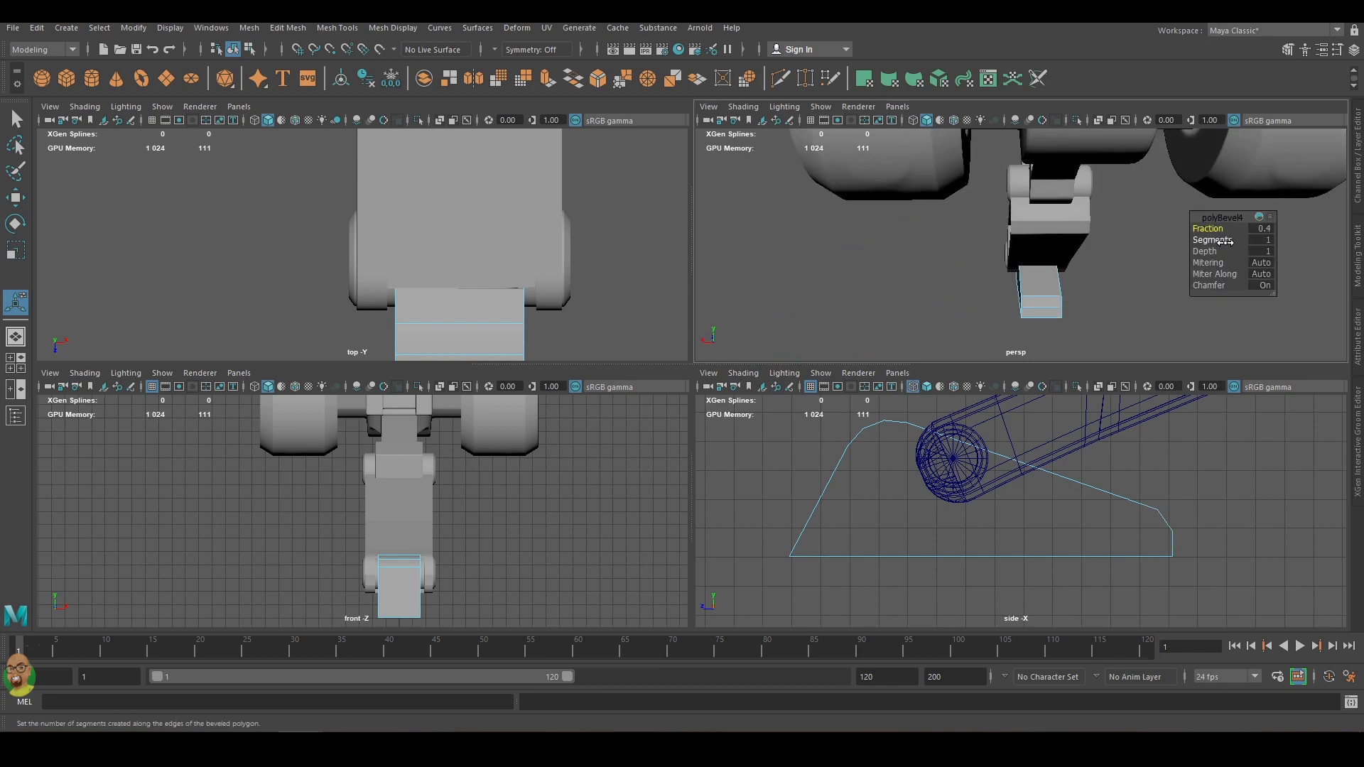
{"action": "left_click_drag", "start_coordinate": [999, 302], "coordinate": [995, 304], "text": "alt"}
{"action": "key", "text": "ctrl+b"}
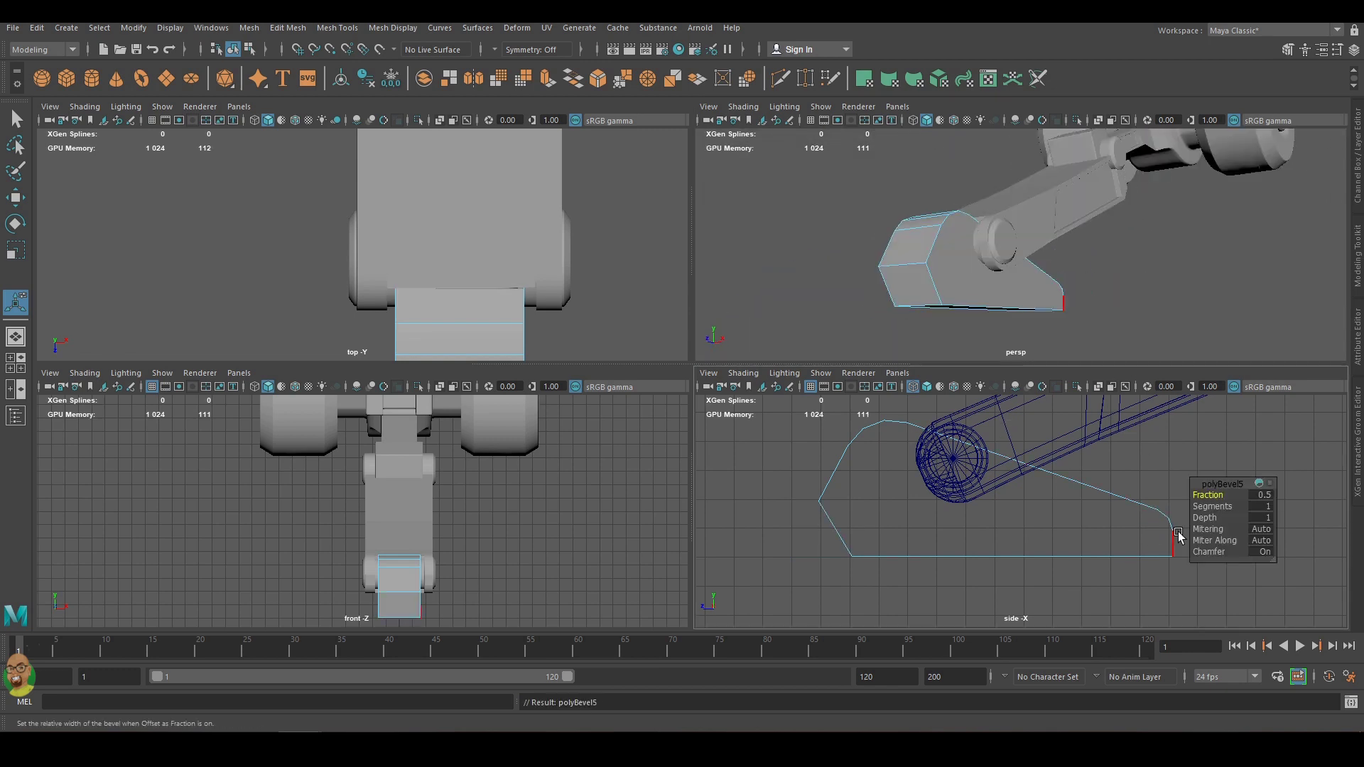
{"action": "middle_click_drag", "start_coordinate": [1201, 495], "coordinate": [1211, 497]}
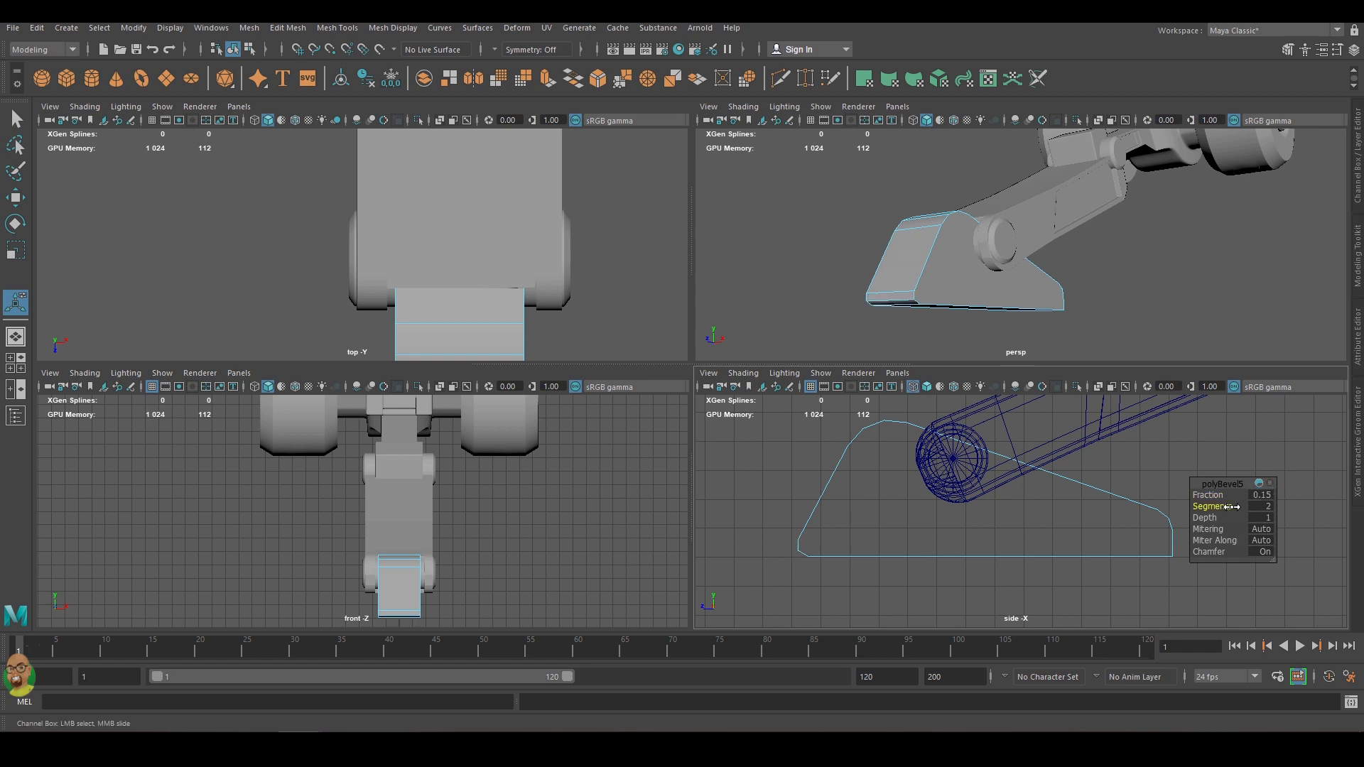
{"action": "key", "text": "ctrl+b"}
{"action": "middle_click_drag", "start_coordinate": [1208, 228], "coordinate": [1200, 228]}
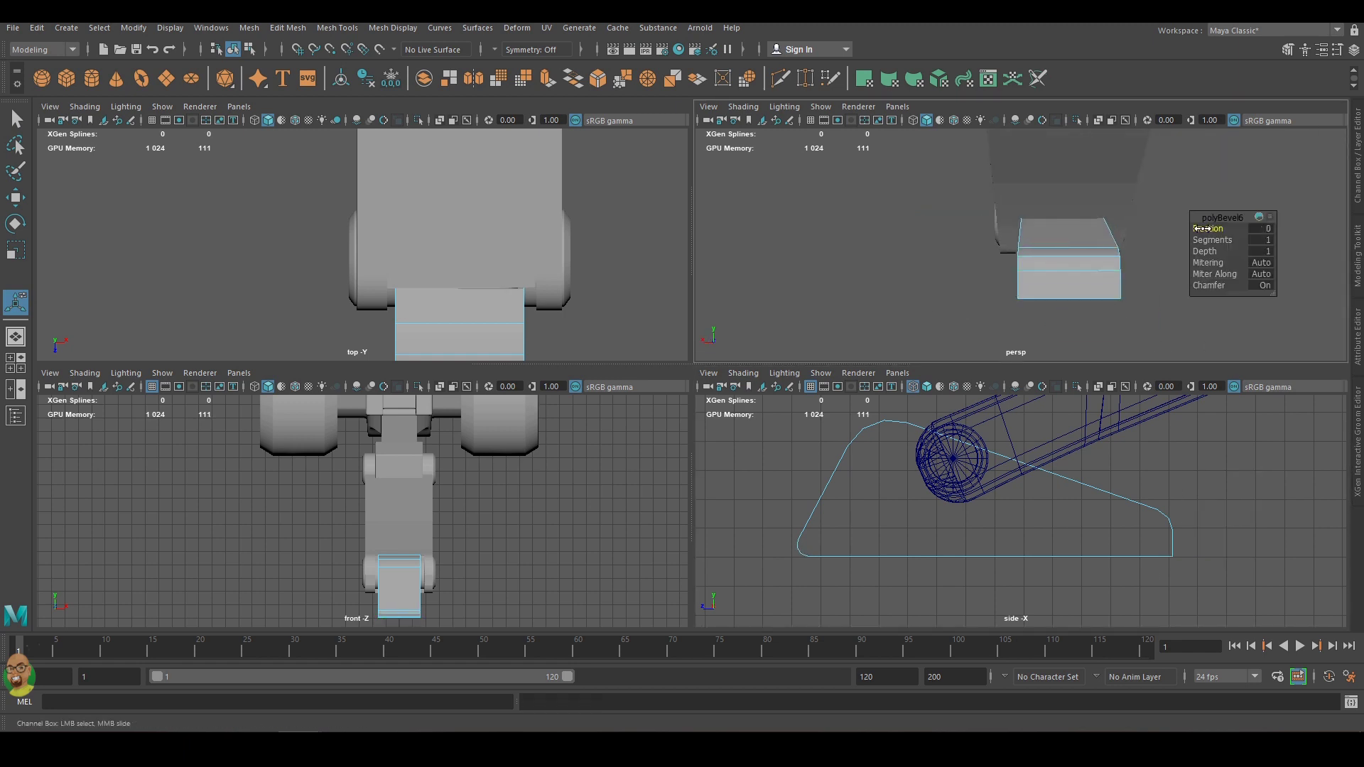
Draw a new box at the foot in the side view and set its height.
{"action": "left_click", "coordinate": [66, 78]}
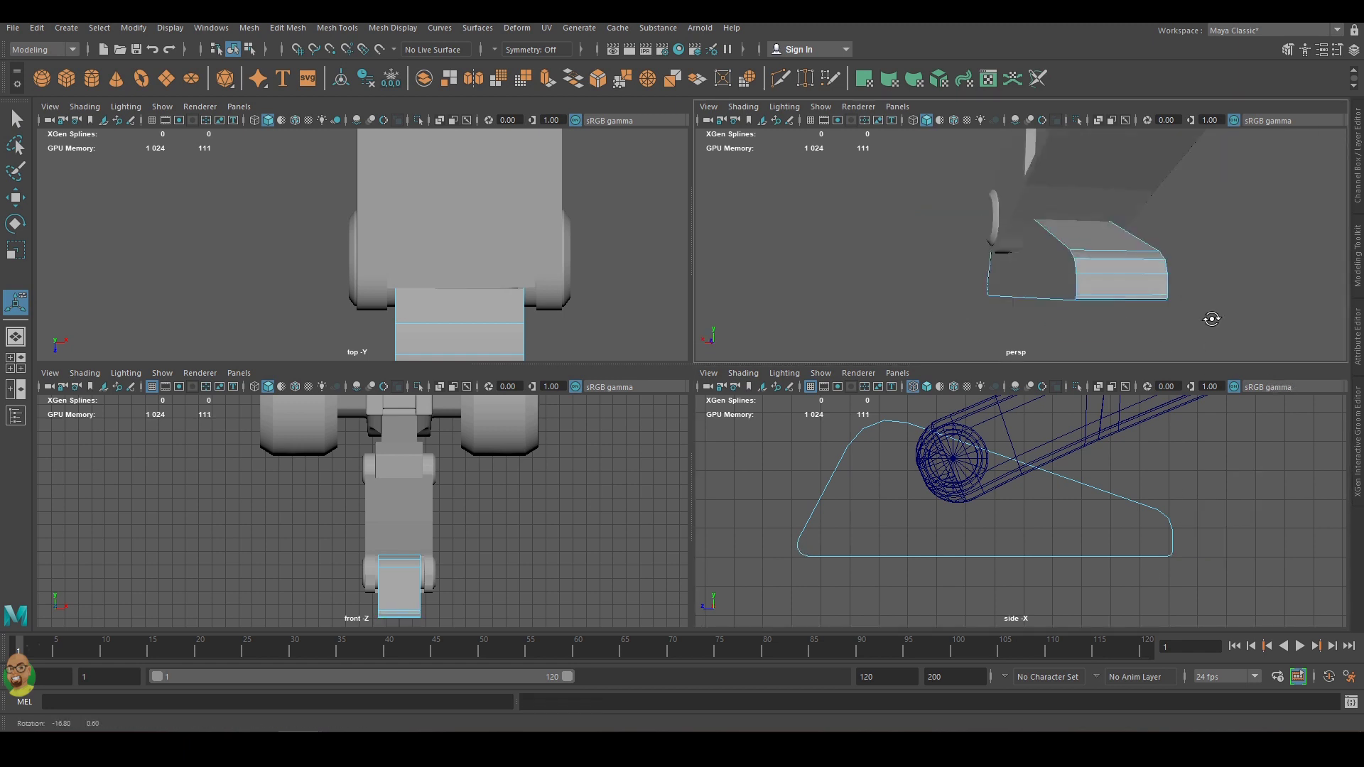
{"action": "key", "text": "space"}
{"action": "left_click_drag", "start_coordinate": [359, 344], "coordinate": [499, 396]}
{"action": "left_click_drag", "start_coordinate": [687, 412], "coordinate": [688, 387]}
{"action": "key", "text": "space"}
{"action": "key", "text": "w"}
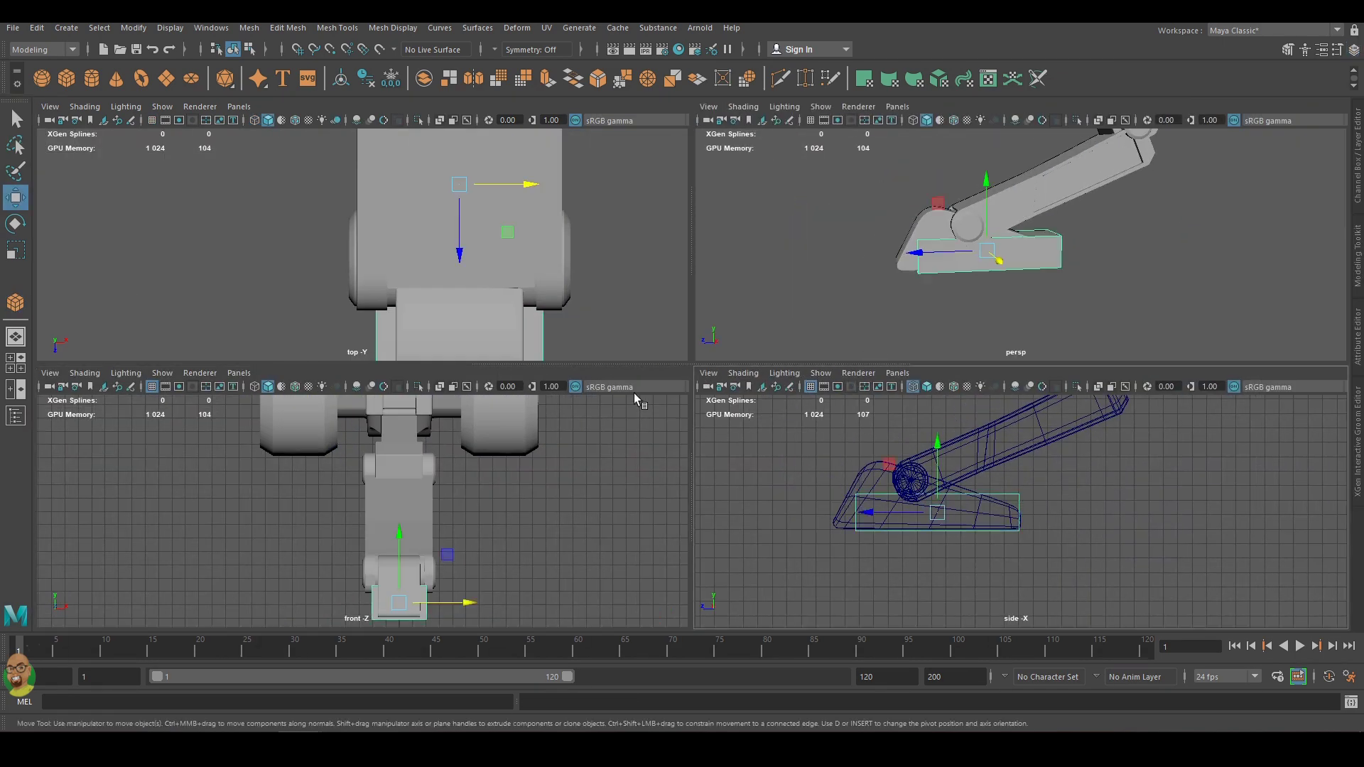
Multi-cut new edges into the box and raise the middle vertices into a notch by the joint.
{"action": "scroll", "coordinate": [924, 497], "scroll_direction": "up", "scroll_amount": 3}
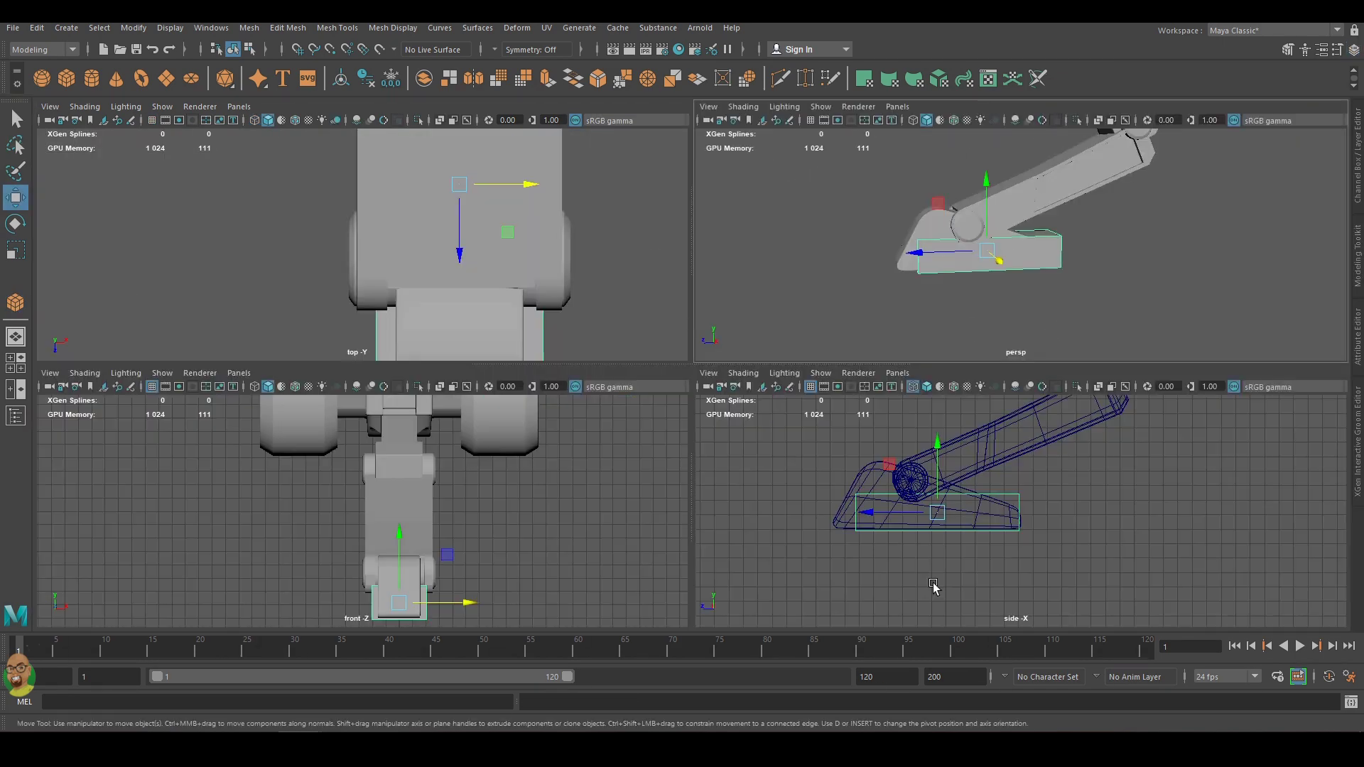
{"action": "key", "text": "space"}
{"action": "key", "text": "ctrl+shift+x"}
{"action": "left_click", "coordinate": [561, 448]}
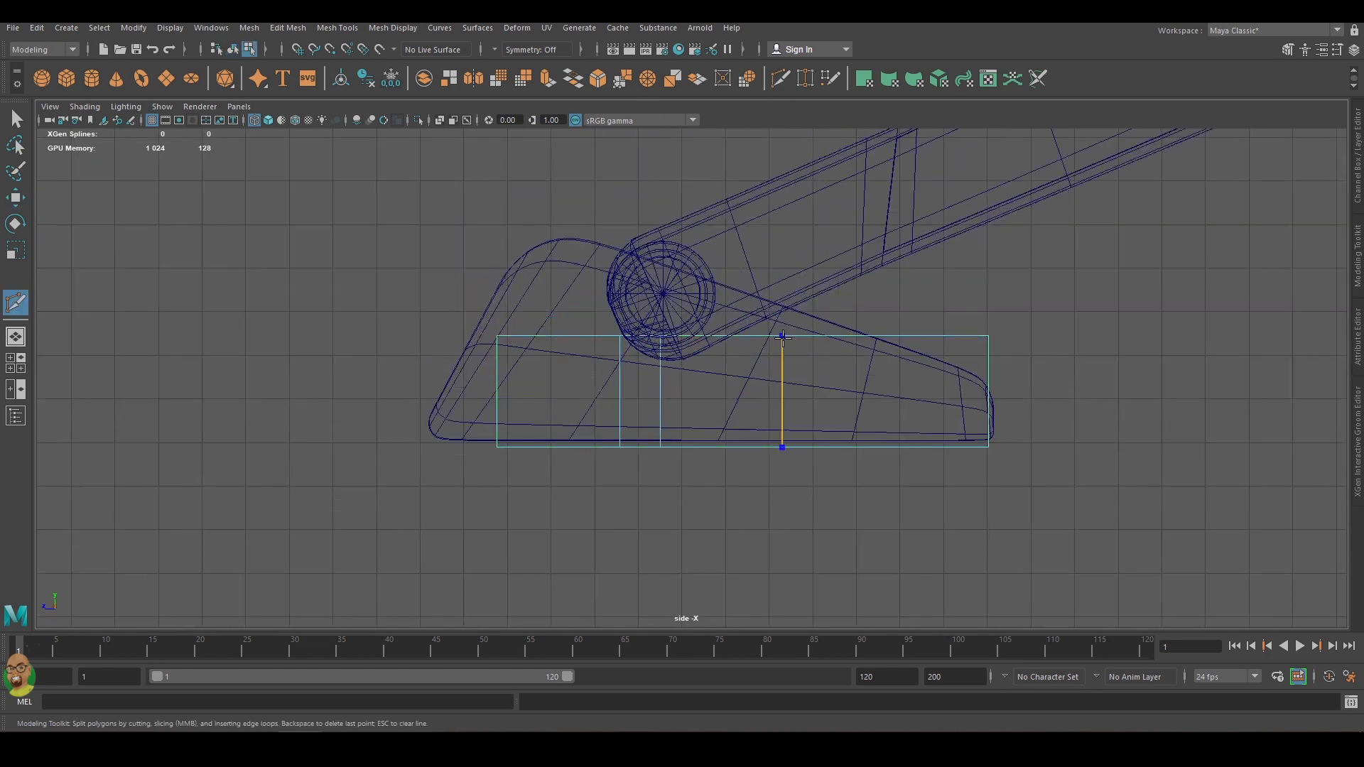
{"action": "left_click_drag", "start_coordinate": [791, 519], "coordinate": [791, 518]}
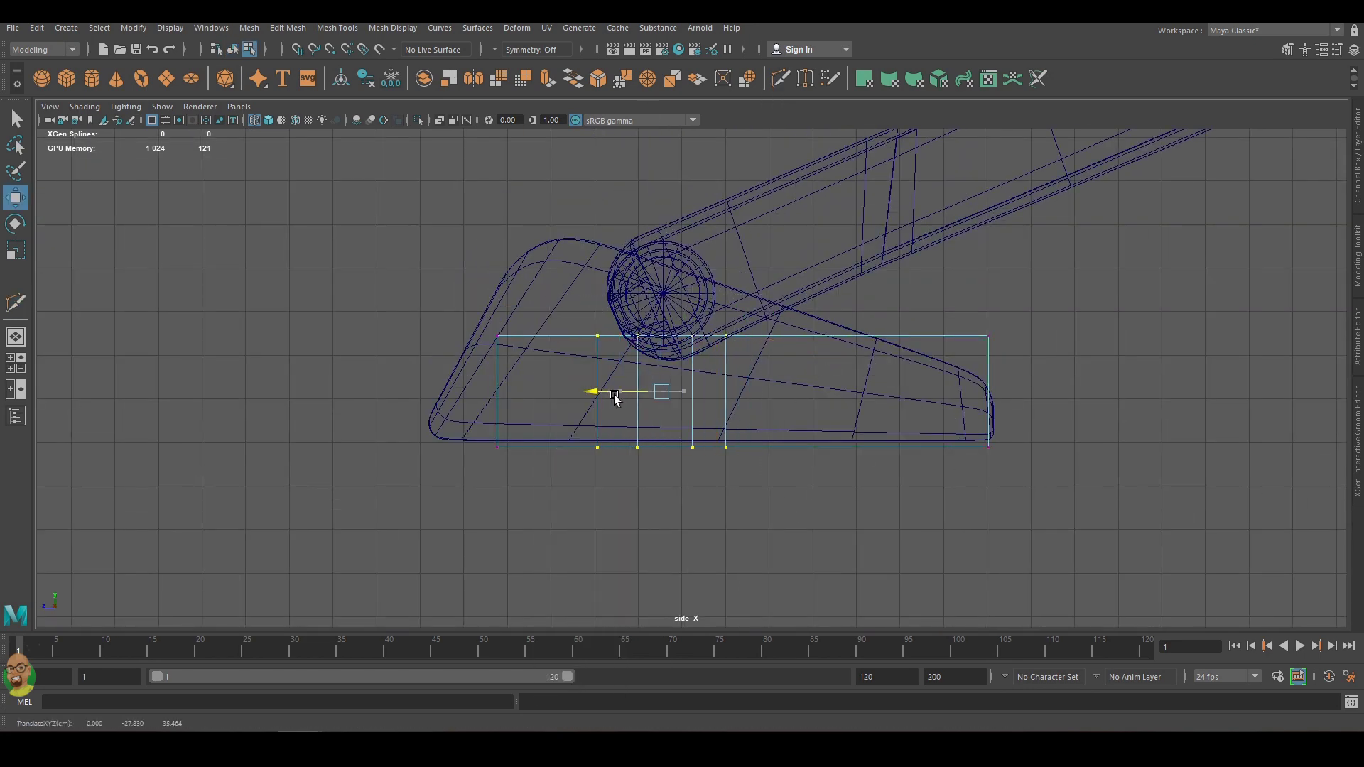
{"action": "mouse_move", "coordinate": [625, 390]}
{"action": "left_mouse_down"}
{"action": "mouse_move", "coordinate": [602, 389]}
{"action": "mouse_move", "coordinate": [639, 299]}
{"action": "left_mouse_up"}
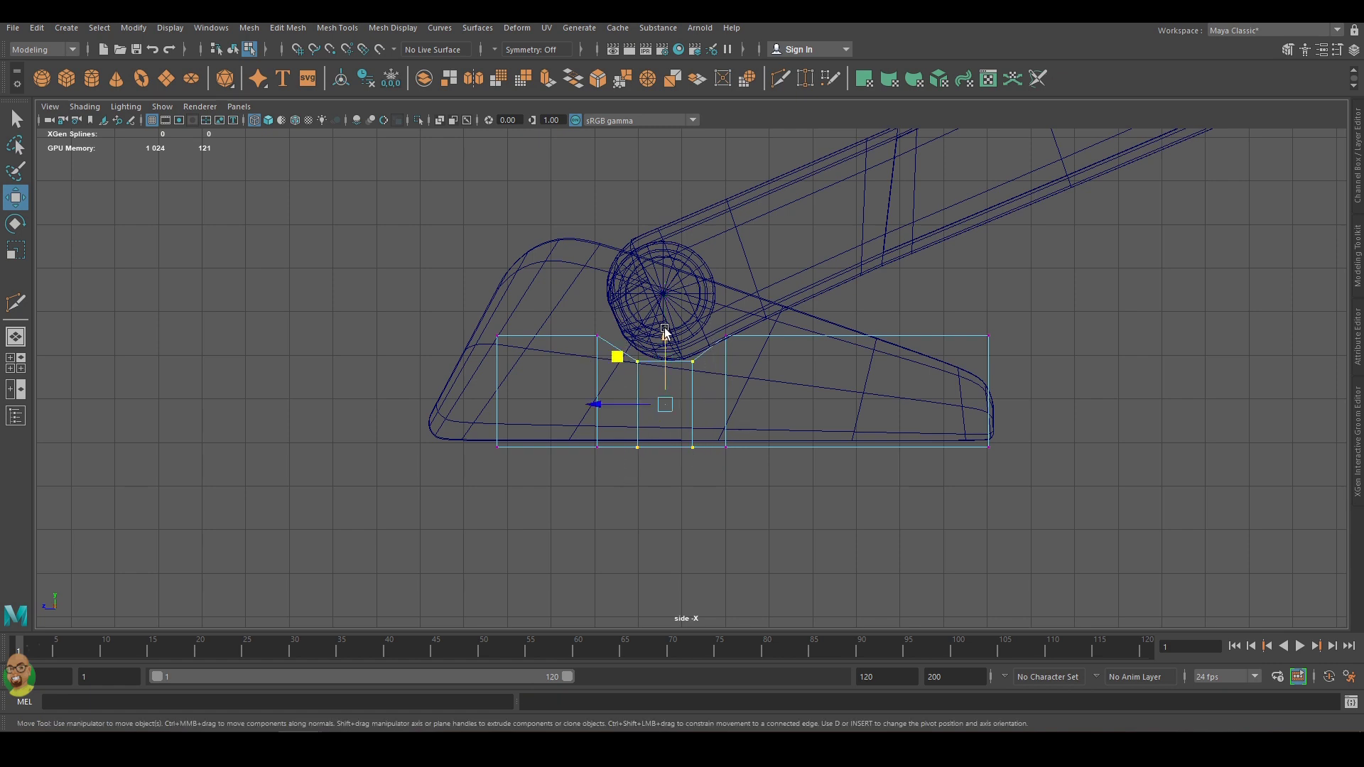
{"action": "key", "text": "r"}
{"action": "left_click_drag", "start_coordinate": [607, 407], "coordinate": [589, 407]}
Reposition the box's top corner and notch vertices to fit around the joint.
{"action": "key", "text": "w"}
{"action": "mouse_move", "coordinate": [483, 323]}
{"action": "left_mouse_down"}
{"action": "mouse_move", "coordinate": [530, 346]}
{"action": "mouse_move", "coordinate": [496, 337]}
{"action": "left_mouse_up"}
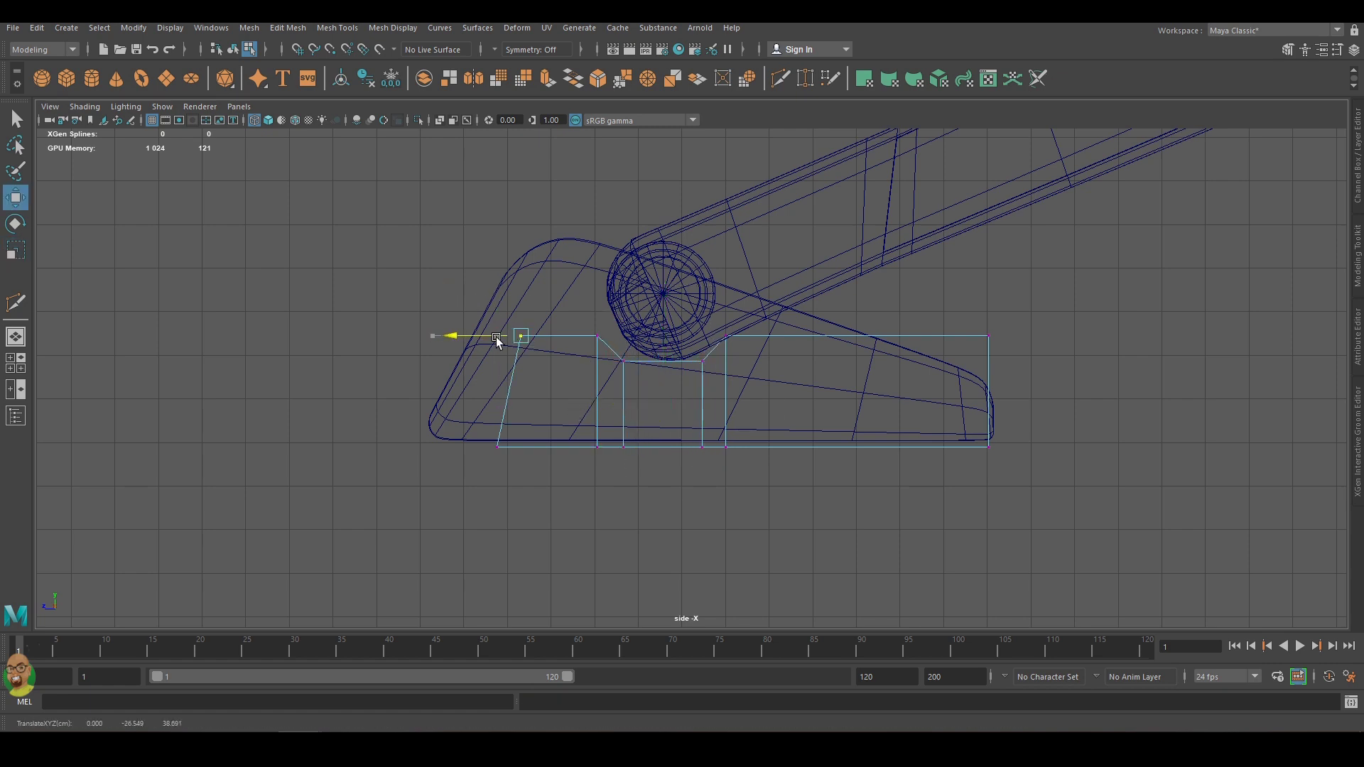
{"action": "left_click_drag", "start_coordinate": [983, 287], "coordinate": [998, 348]}
{"action": "left_click_drag", "start_coordinate": [995, 300], "coordinate": [995, 361]}
{"action": "left_click", "coordinate": [725, 337]}
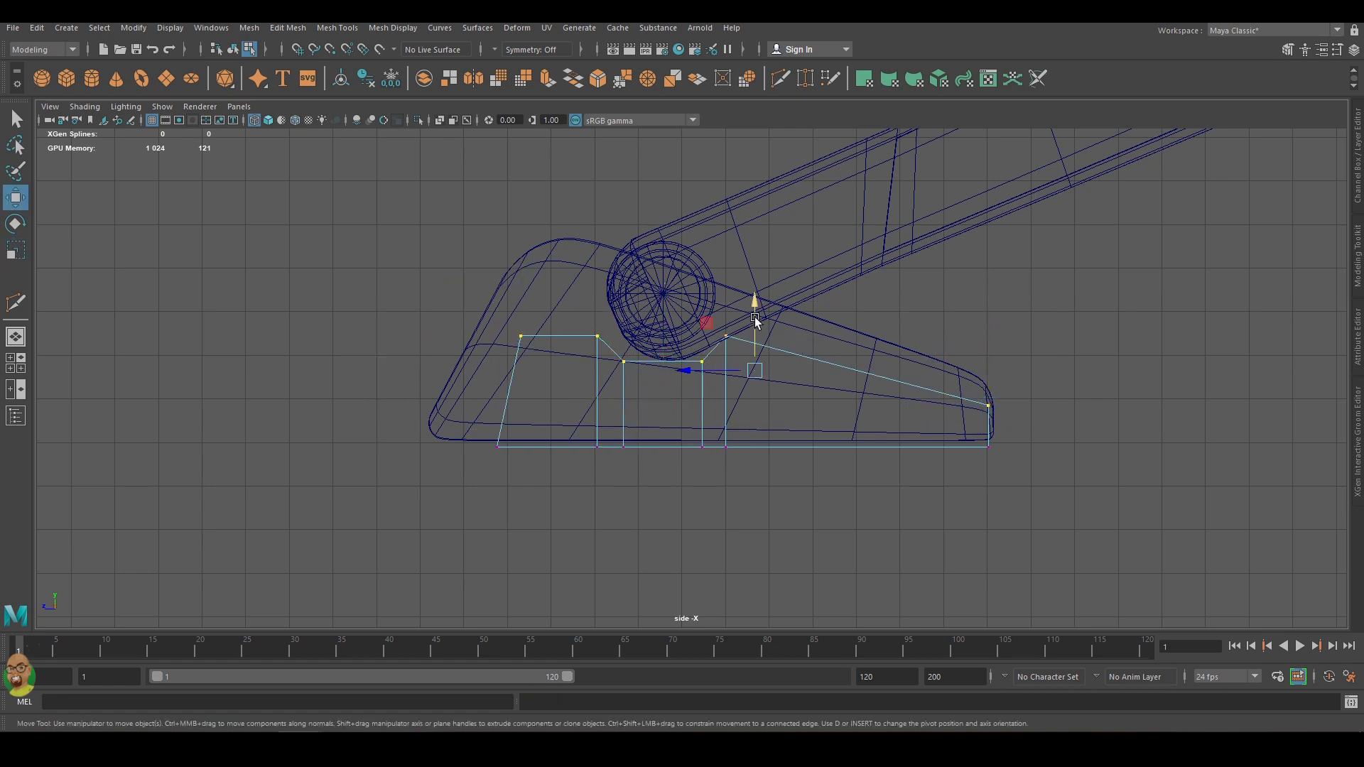
{"action": "left_click_drag", "start_coordinate": [734, 296], "coordinate": [757, 332]}
{"action": "key", "text": "w"}
{"action": "left_click", "coordinate": [757, 362]}
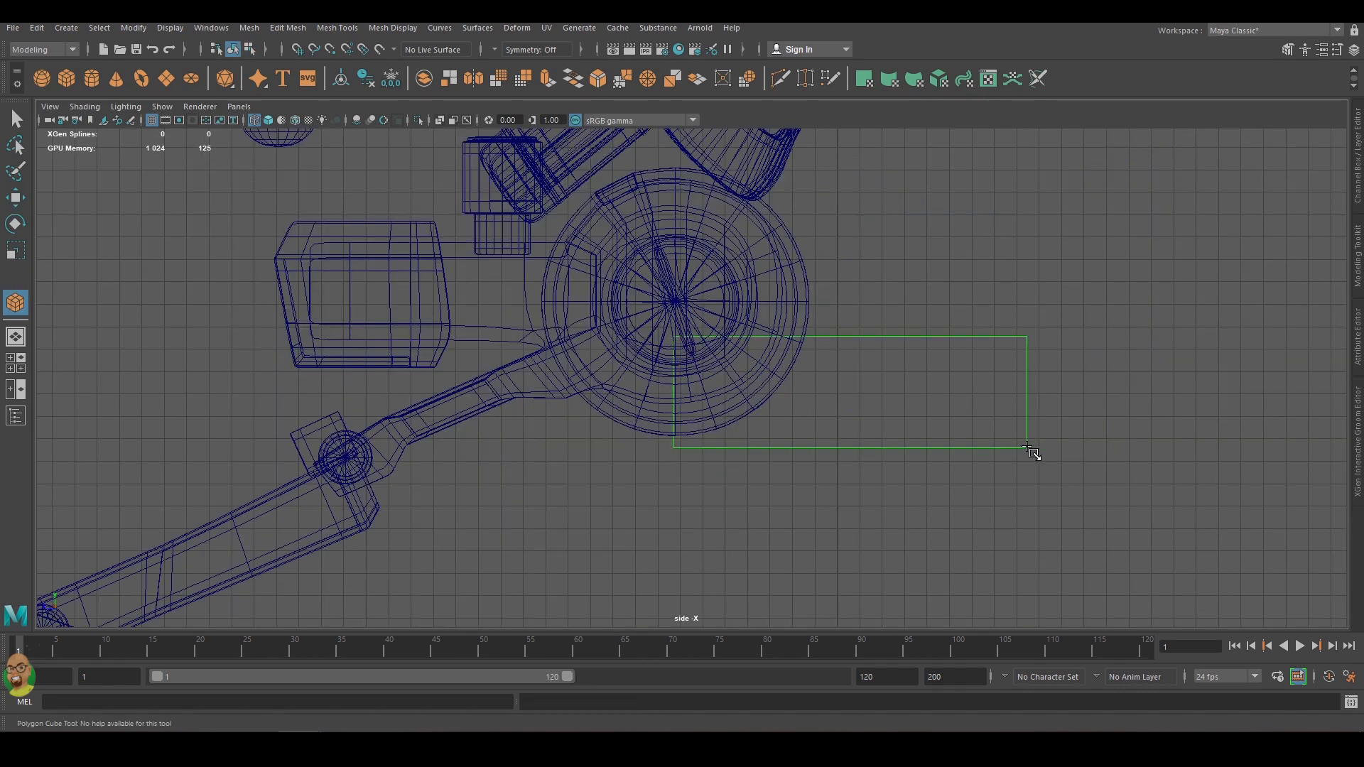
Slide the new long box out beside the leg and insert an edge loop near its right end.
{"action": "scroll", "coordinate": [1032, 452], "scroll_direction": "down", "scroll_amount": 3}
{"action": "scroll", "coordinate": [938, 396], "scroll_direction": "up", "scroll_amount": 1}
{"action": "key", "text": "space"}
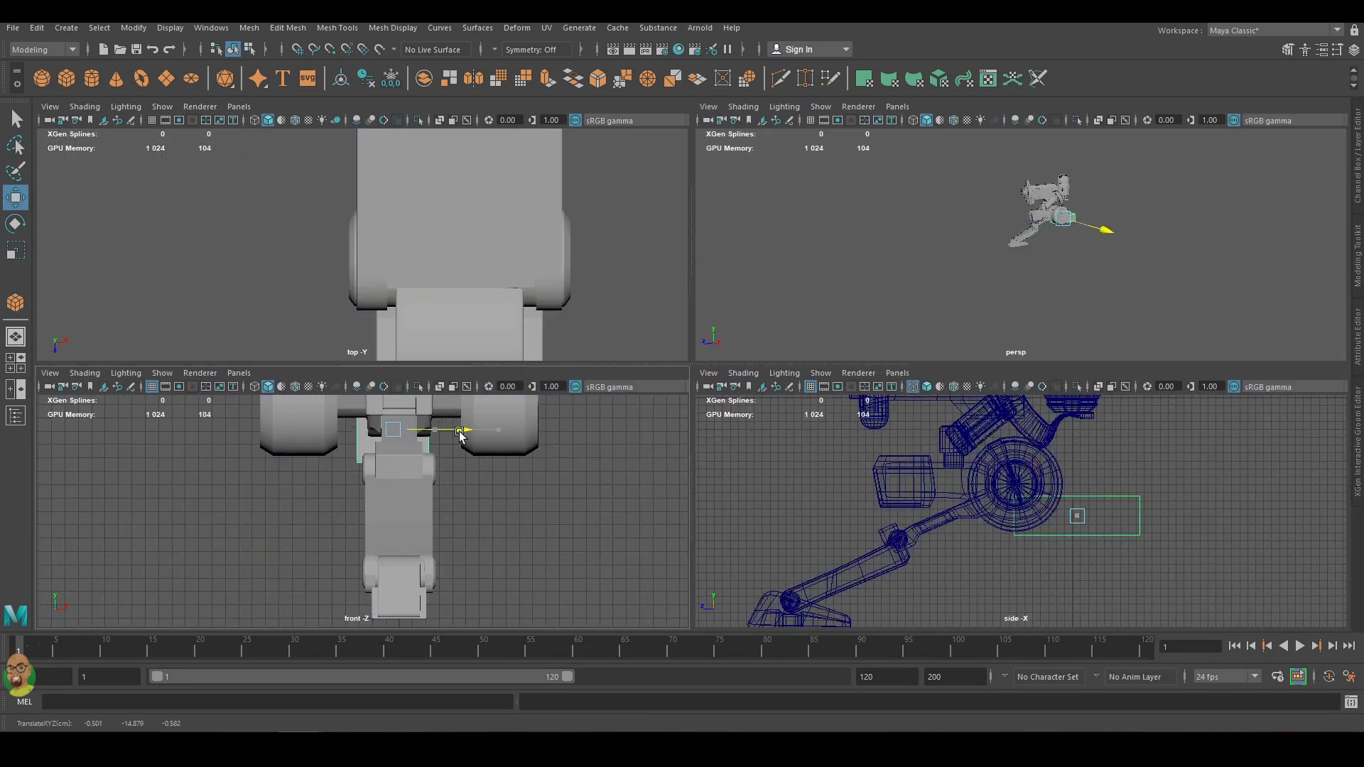
{"action": "left_click_drag", "start_coordinate": [465, 435], "coordinate": [563, 434]}
{"action": "key", "text": "r"}
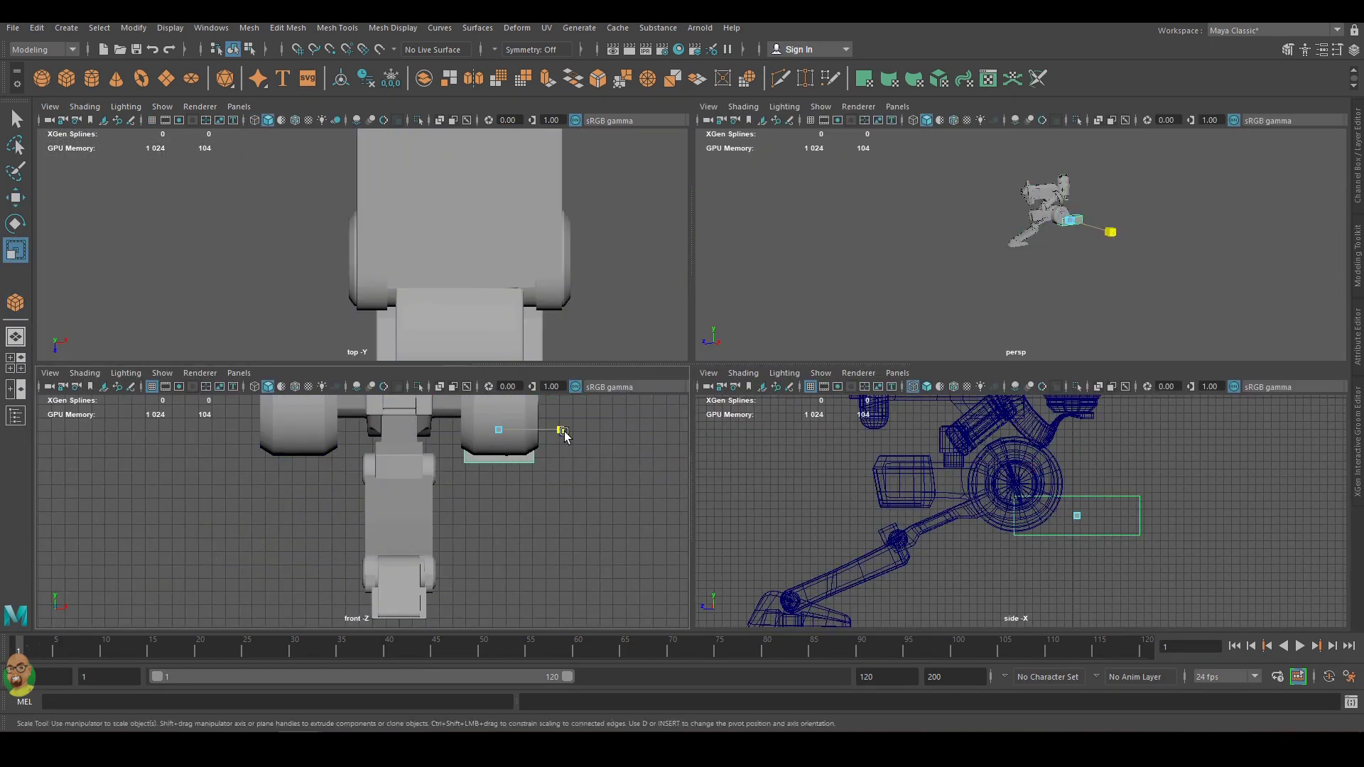
{"action": "key", "text": "space"}
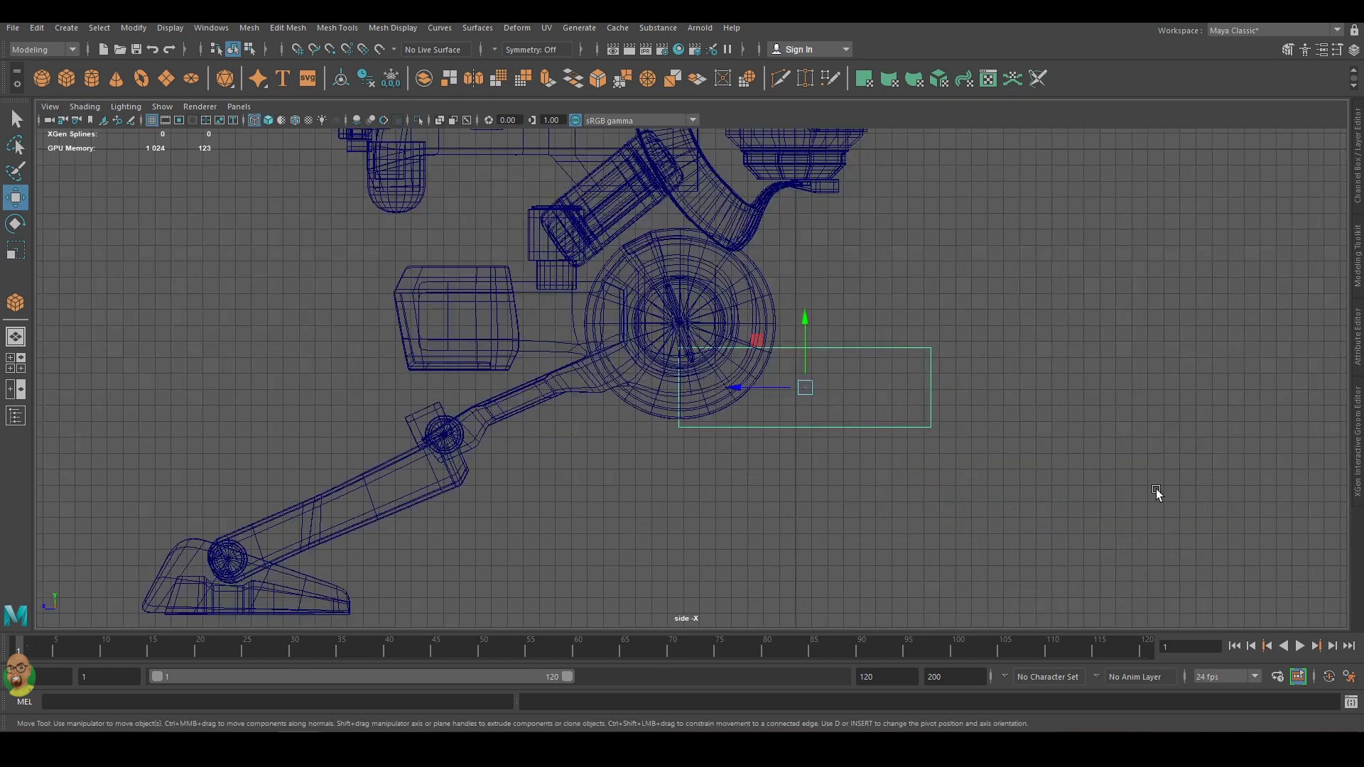
{"action": "right_click_drag", "start_coordinate": [920, 309], "coordinate": [927, 347]}
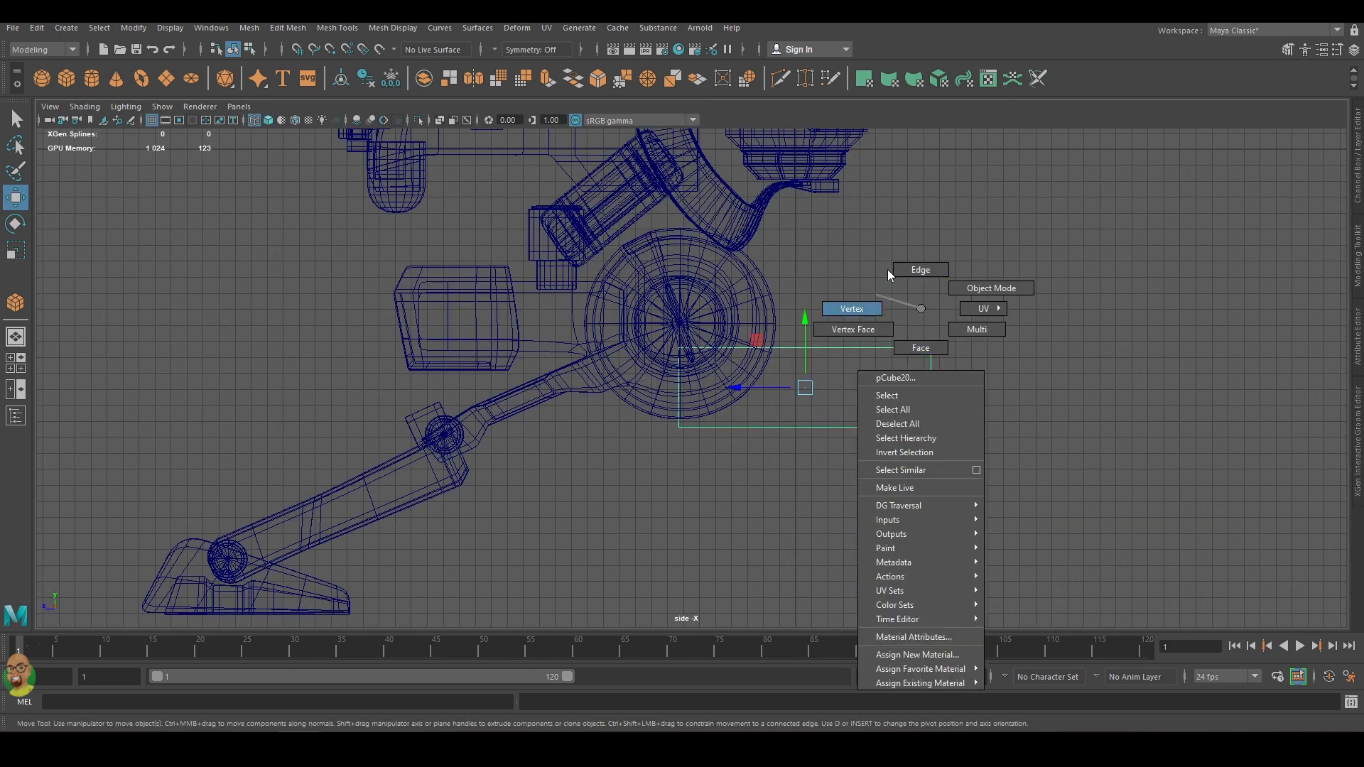
{"action": "right_click_drag", "start_coordinate": [846, 420], "coordinate": [953, 382], "text": "shift"}
{"action": "left_click", "coordinate": [911, 427]}
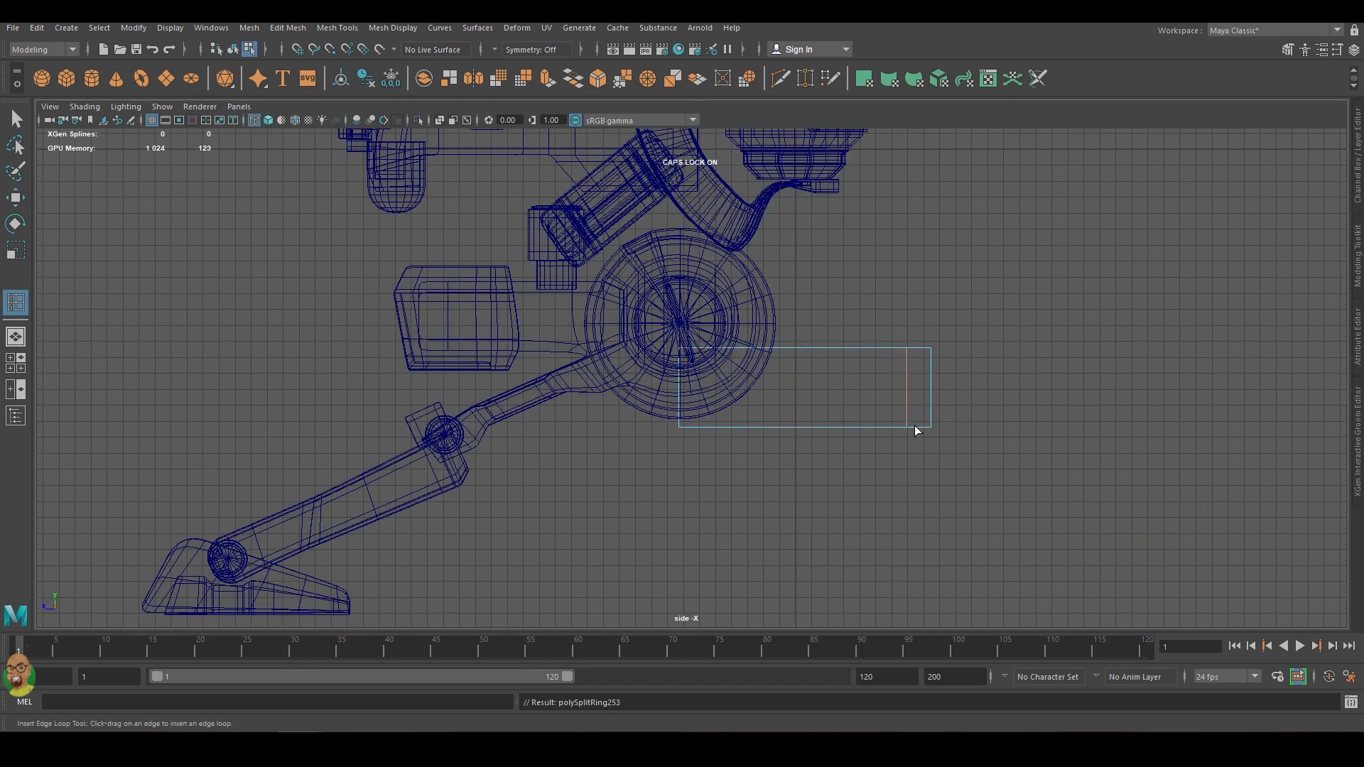
Scale the box's right-end vertices to taper it to about two-thirds height.
{"action": "scroll", "coordinate": [933, 414], "scroll_direction": "up", "scroll_amount": 3}
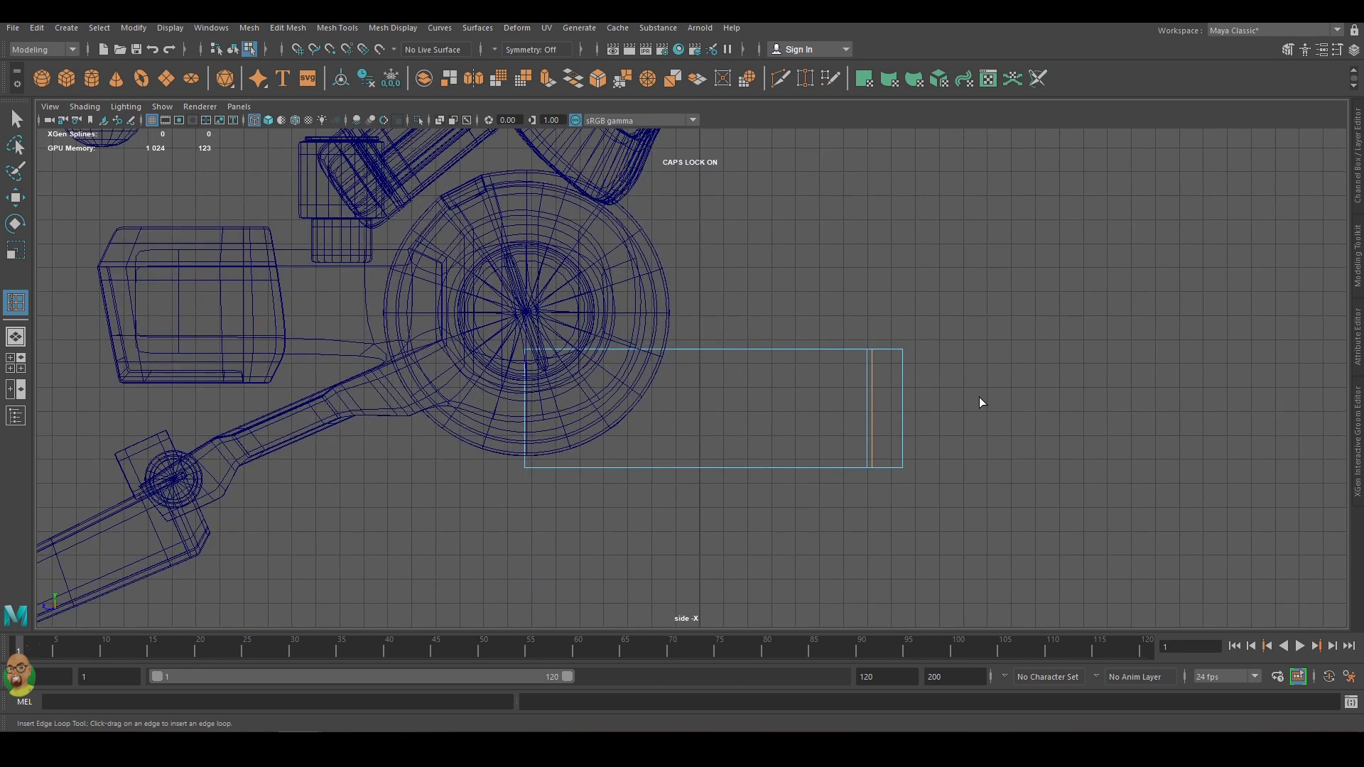
{"action": "scroll", "coordinate": [981, 402], "scroll_direction": "up", "scroll_amount": 2}
{"action": "right_click_drag", "start_coordinate": [1034, 377], "coordinate": [960, 377]}
{"action": "key", "text": "w"}
{"action": "left_click_drag", "start_coordinate": [1014, 321], "coordinate": [948, 547]}
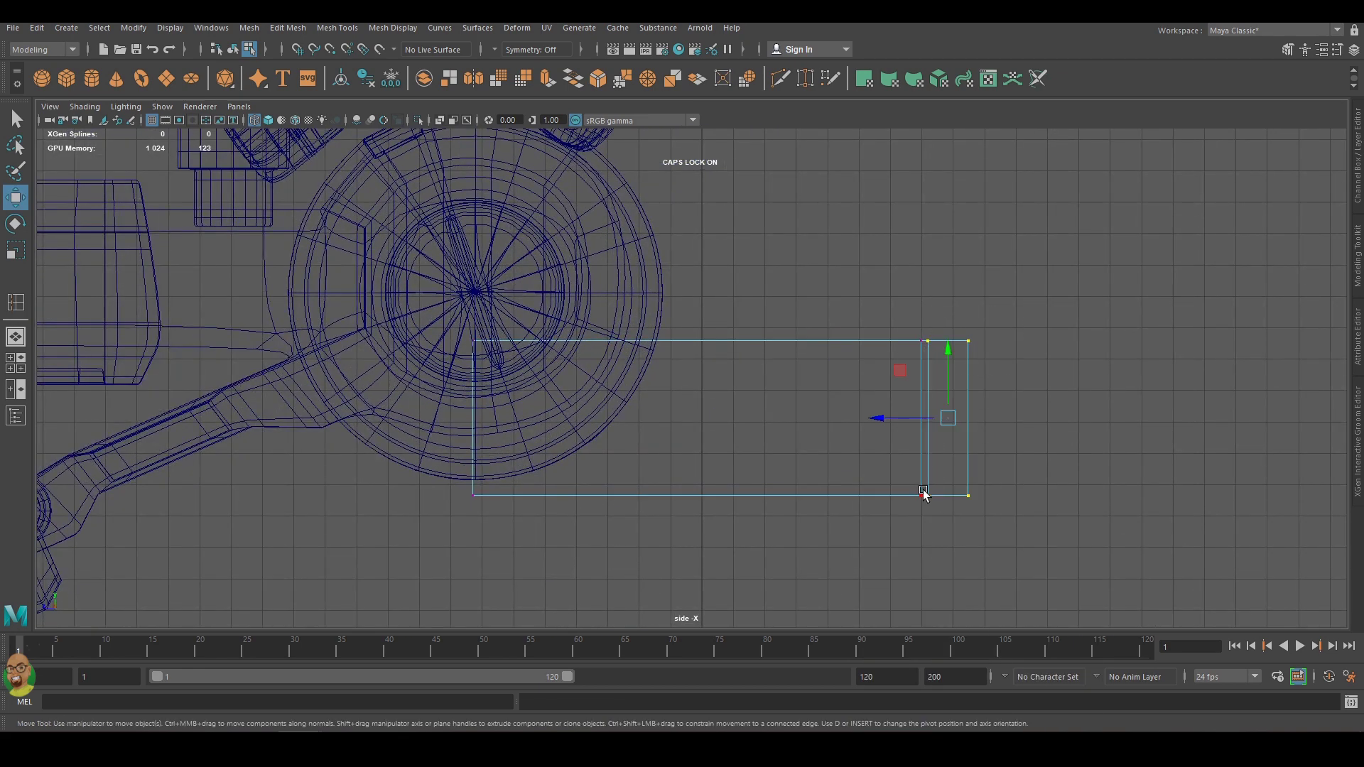
{"action": "key", "text": "r"}
{"action": "left_click_drag", "start_coordinate": [968, 356], "coordinate": [972, 382]}
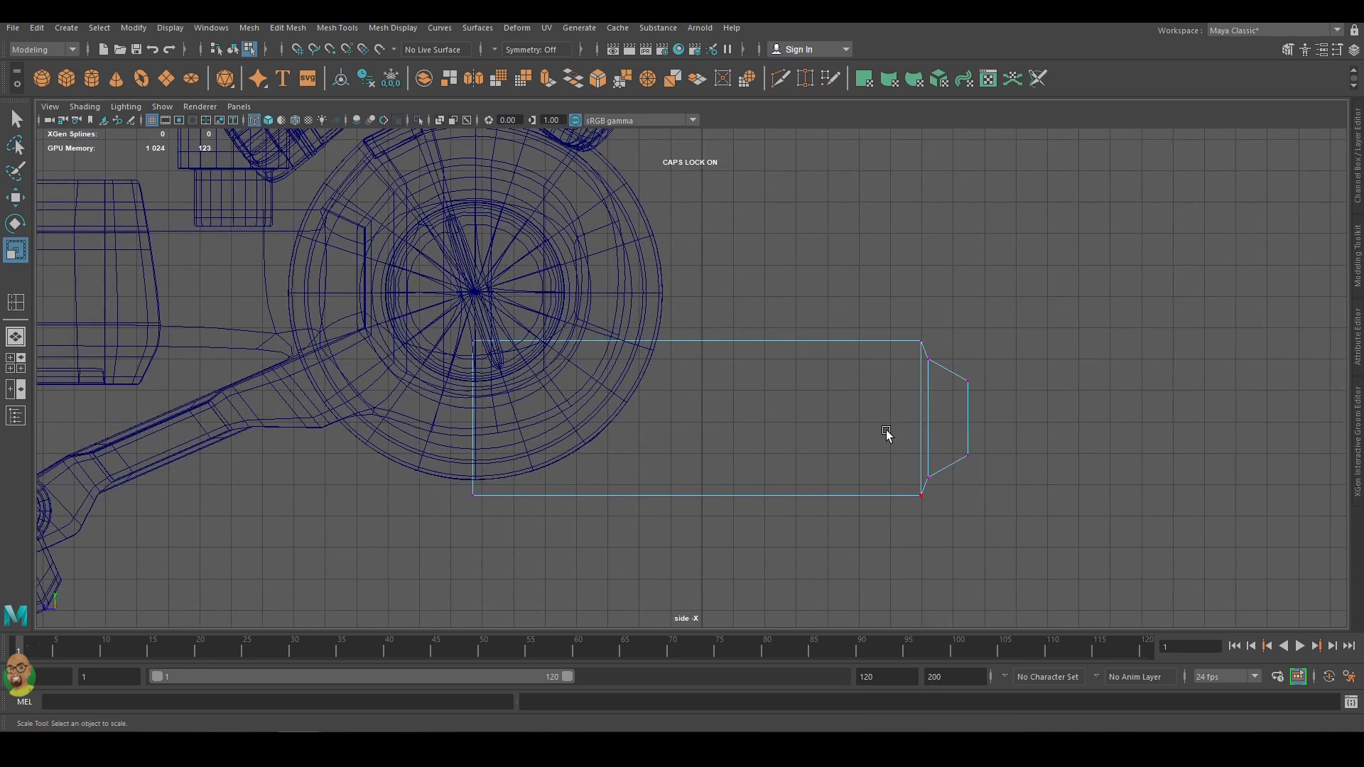
{"action": "key", "text": "5"}
{"action": "key", "text": "3"}
Add another edge loop to sharpen the box's end and orbit to inspect it.
{"action": "right_click_drag", "start_coordinate": [927, 312], "coordinate": [863, 337], "text": "shift"}
{"action": "scroll", "coordinate": [914, 420], "scroll_direction": "up", "scroll_amount": 5}
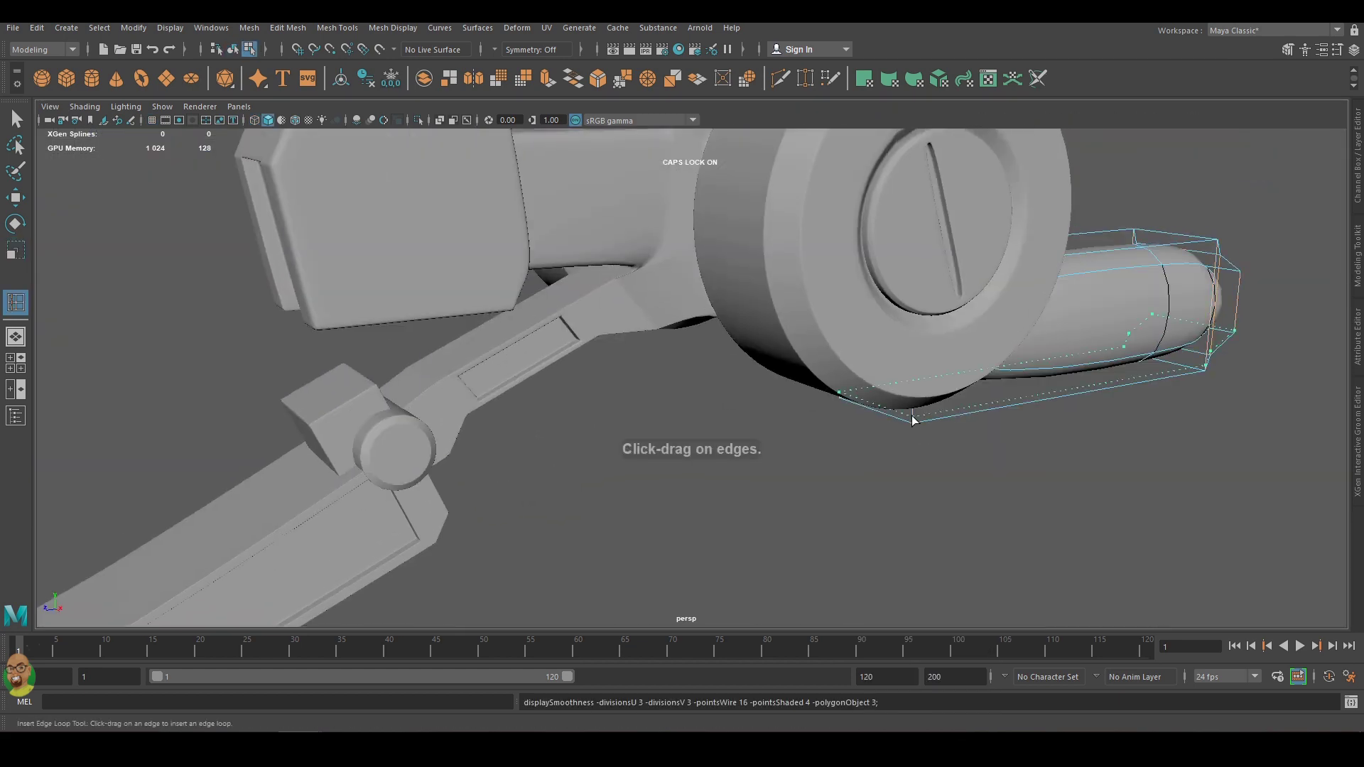
{"action": "scroll", "coordinate": [1102, 305], "scroll_direction": "up", "scroll_amount": 2}
{"action": "scroll", "coordinate": [1137, 355], "scroll_direction": "up", "scroll_amount": 1}
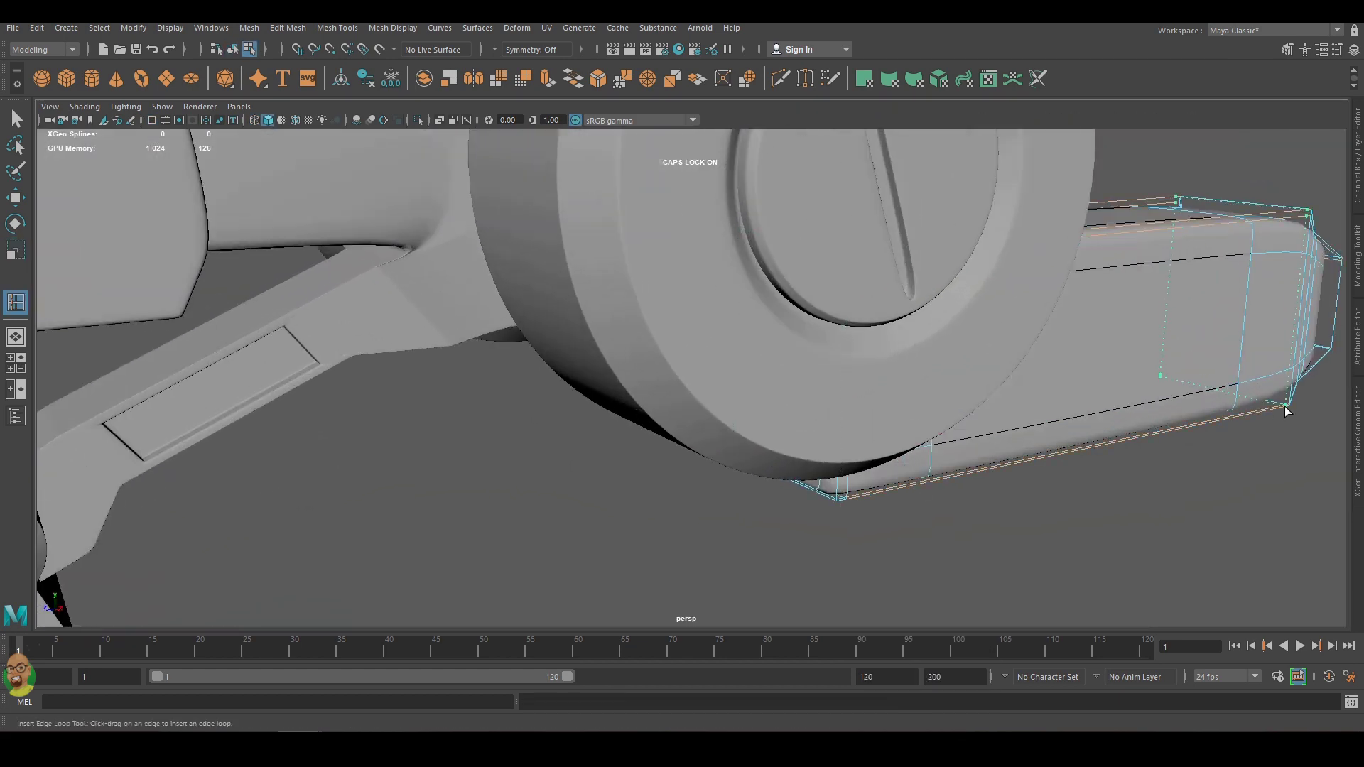
{"action": "key", "text": "f"}
{"action": "left_click", "coordinate": [1100, 381]}
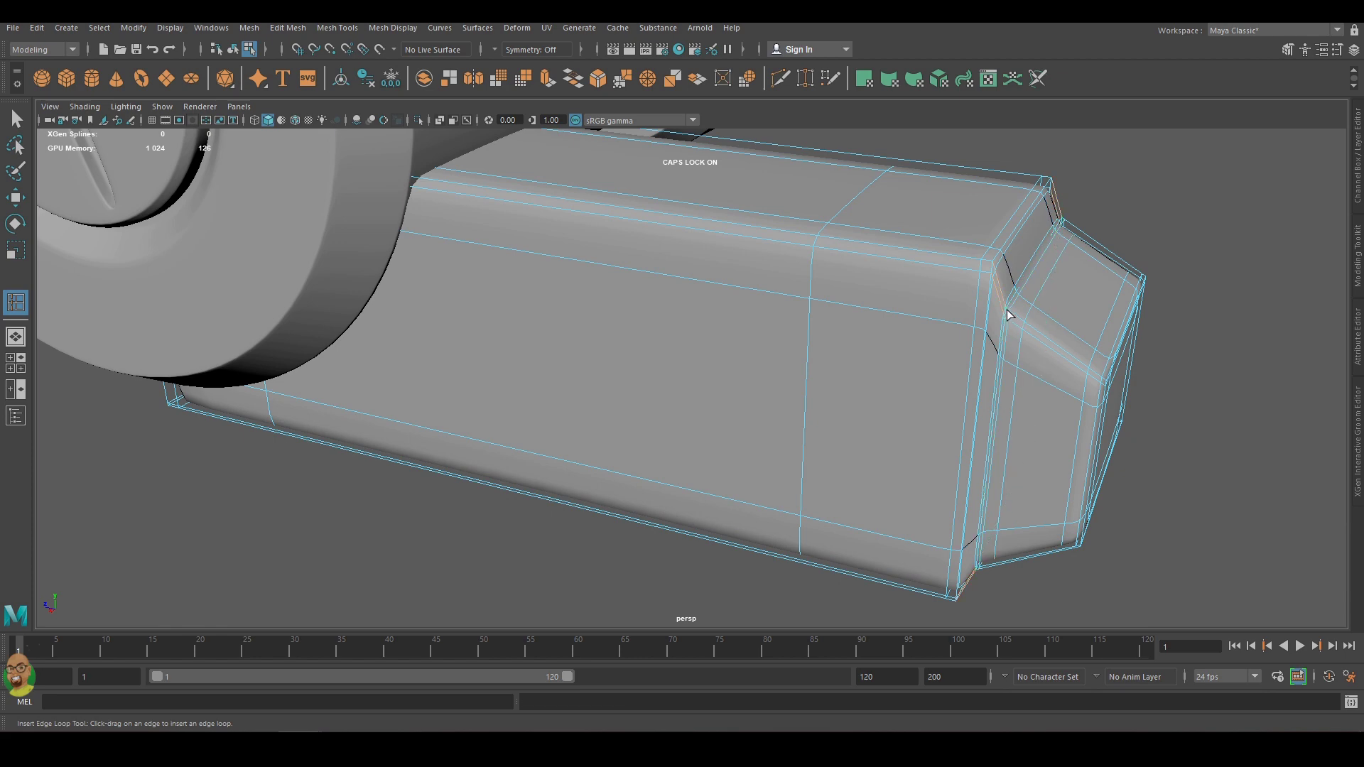
{"action": "mouse_move", "coordinate": [1081, 344]}
{"action": "left_mouse_down", "text": "alt"}
{"action": "mouse_move", "coordinate": [1234, 253]}
{"action": "mouse_move", "coordinate": [636, 457]}
{"action": "mouse_move", "coordinate": [1000, 416]}
{"action": "mouse_move", "coordinate": [1012, 396]}
{"action": "mouse_move", "coordinate": [833, 358]}
{"action": "left_mouse_up", "text": "alt"}
{"action": "key", "text": "w"}
{"action": "left_click_drag", "start_coordinate": [509, 371], "coordinate": [917, 228], "text": "alt"}
{"action": "left_click", "coordinate": [917, 229]}
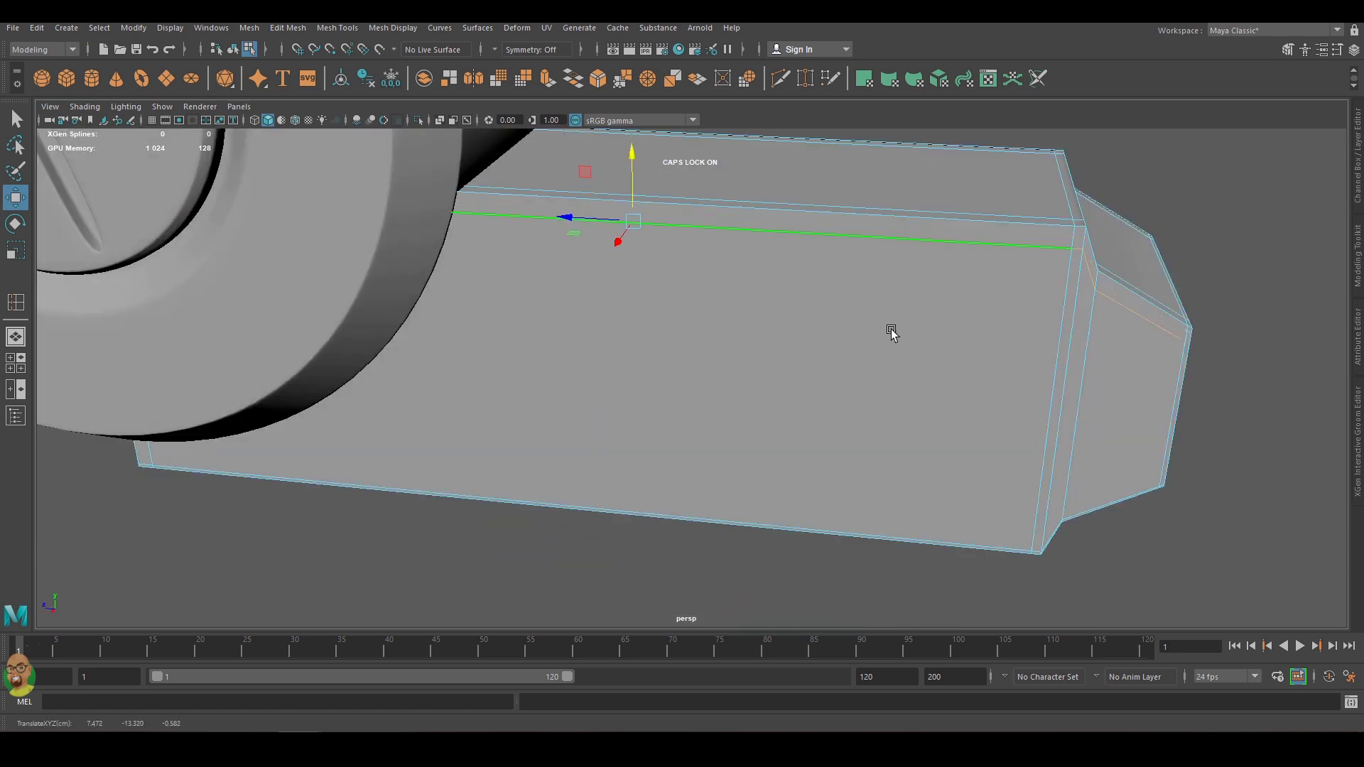
{"action": "left_click_drag", "start_coordinate": [890, 329], "coordinate": [564, 350], "text": "alt"}
{"action": "mouse_move", "coordinate": [1011, 357]}
{"action": "left_mouse_down", "text": "alt"}
{"action": "mouse_move", "coordinate": [1141, 334]}
{"action": "mouse_move", "coordinate": [1226, 359]}
{"action": "mouse_move", "coordinate": [1025, 406]}
{"action": "left_mouse_up", "text": "alt"}
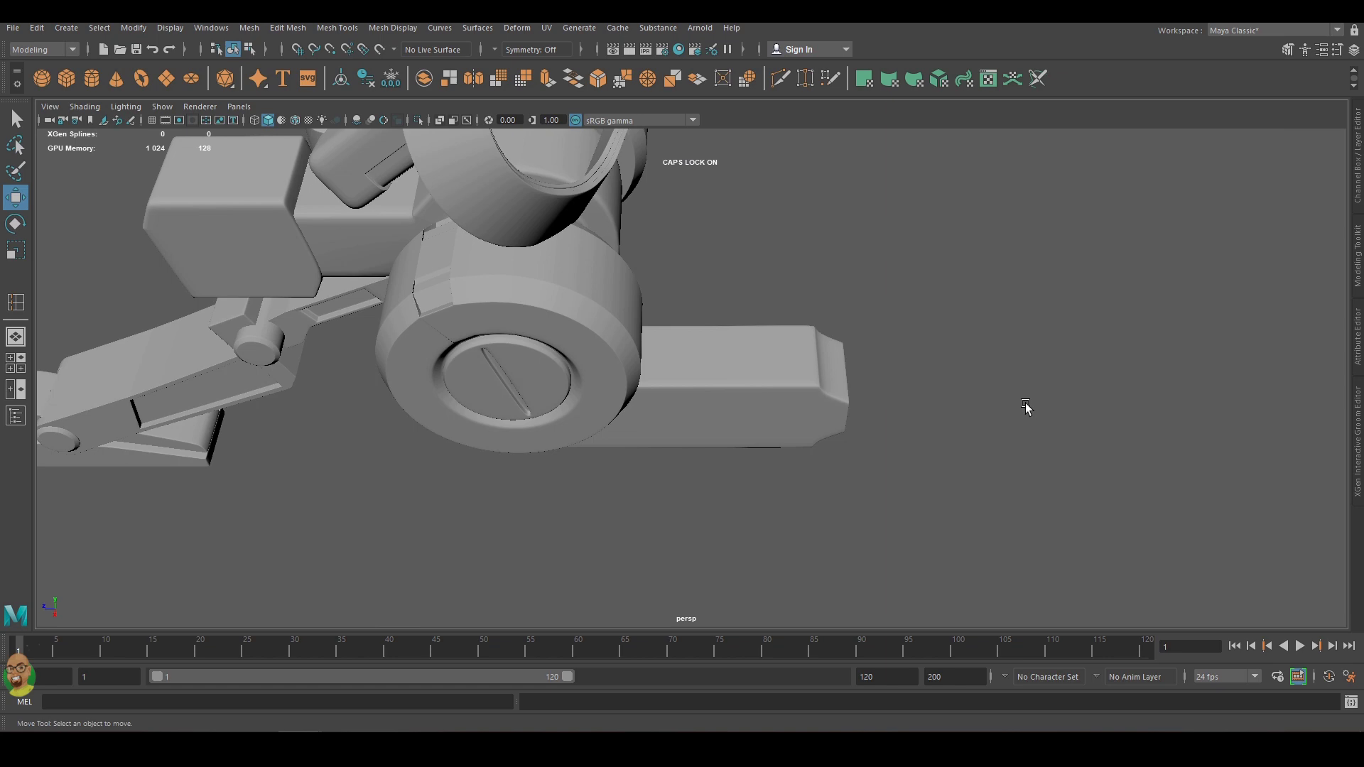
Create a tall new box and rotate it into a slanted strut.
{"action": "mouse_move", "coordinate": [990, 377]}
{"action": "left_mouse_down", "text": "alt"}
{"action": "mouse_move", "coordinate": [1021, 442]}
{"action": "mouse_move", "coordinate": [156, 151]}
{"action": "left_mouse_up", "text": "alt"}
{"action": "key", "text": "space"}
{"action": "key", "text": "space"}
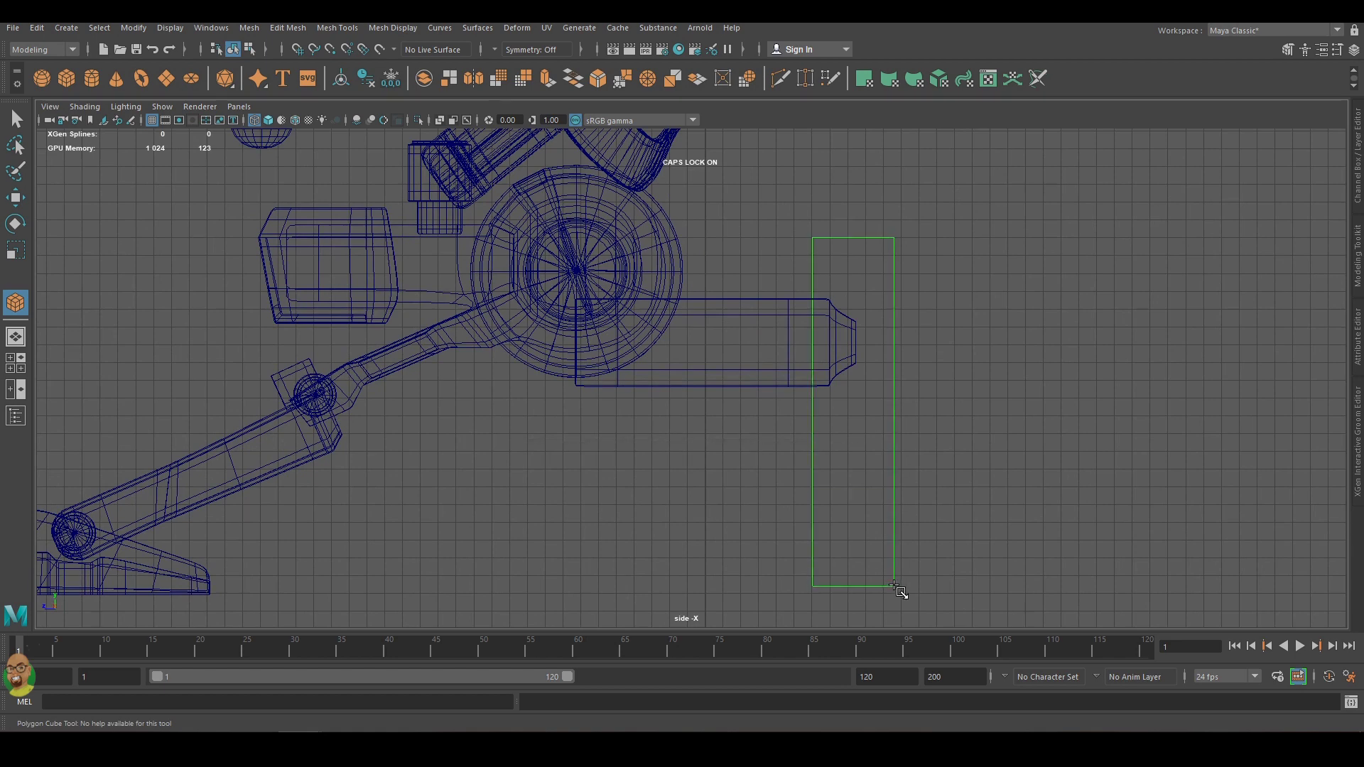
{"action": "key", "text": "space"}
{"action": "key", "text": "w"}
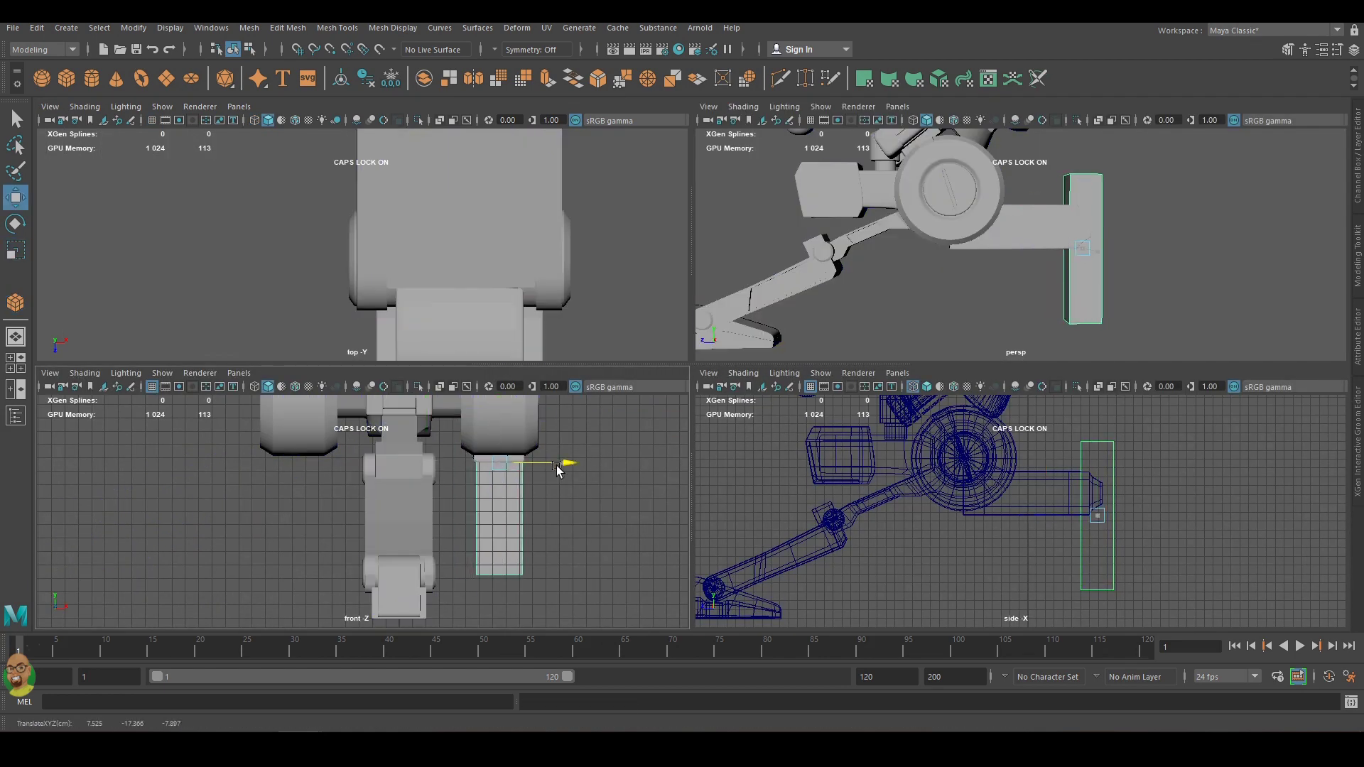
{"action": "key", "text": "space"}
{"action": "key", "text": "space"}
{"action": "key", "text": "e"}
{"action": "left_click_drag", "start_coordinate": [1196, 497], "coordinate": [953, 381]}
{"action": "key", "text": "w"}
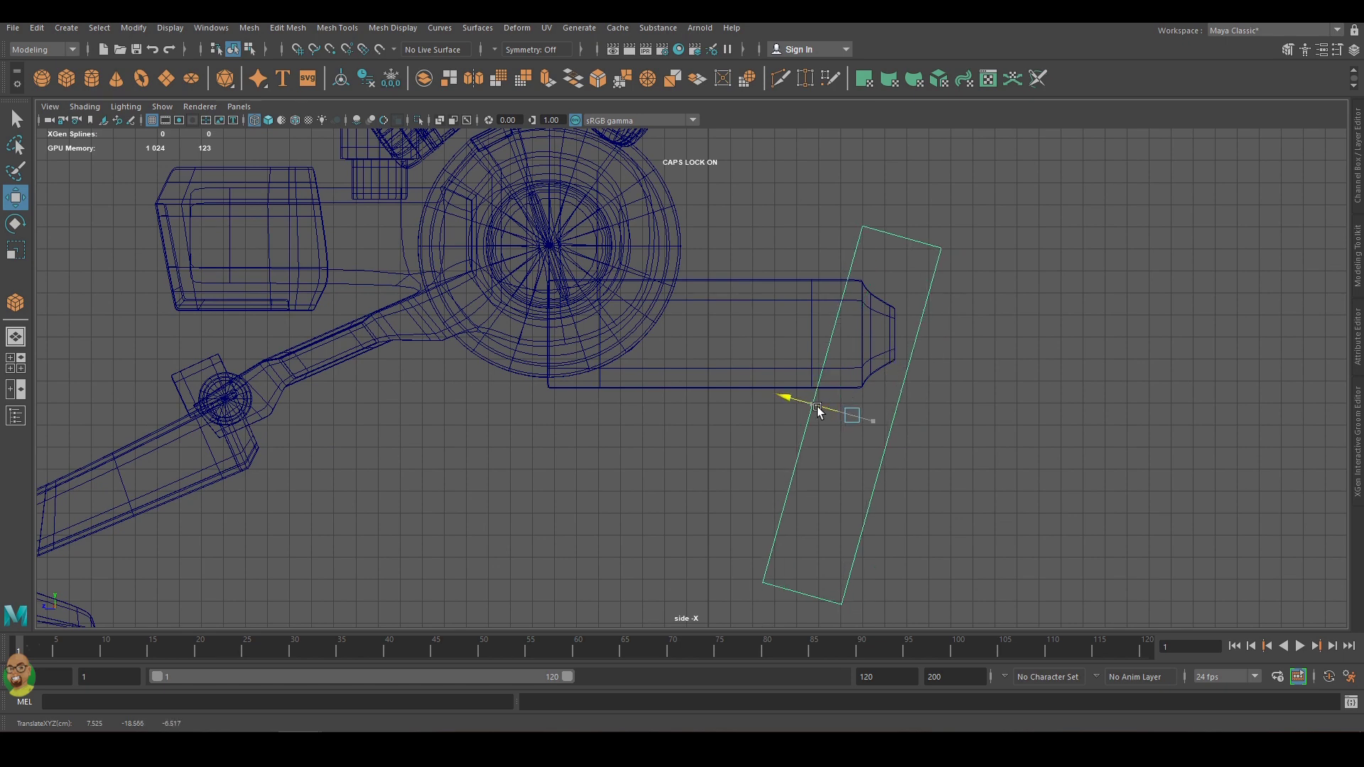
{"action": "scroll", "coordinate": [943, 290], "scroll_direction": "up", "scroll_amount": 1}
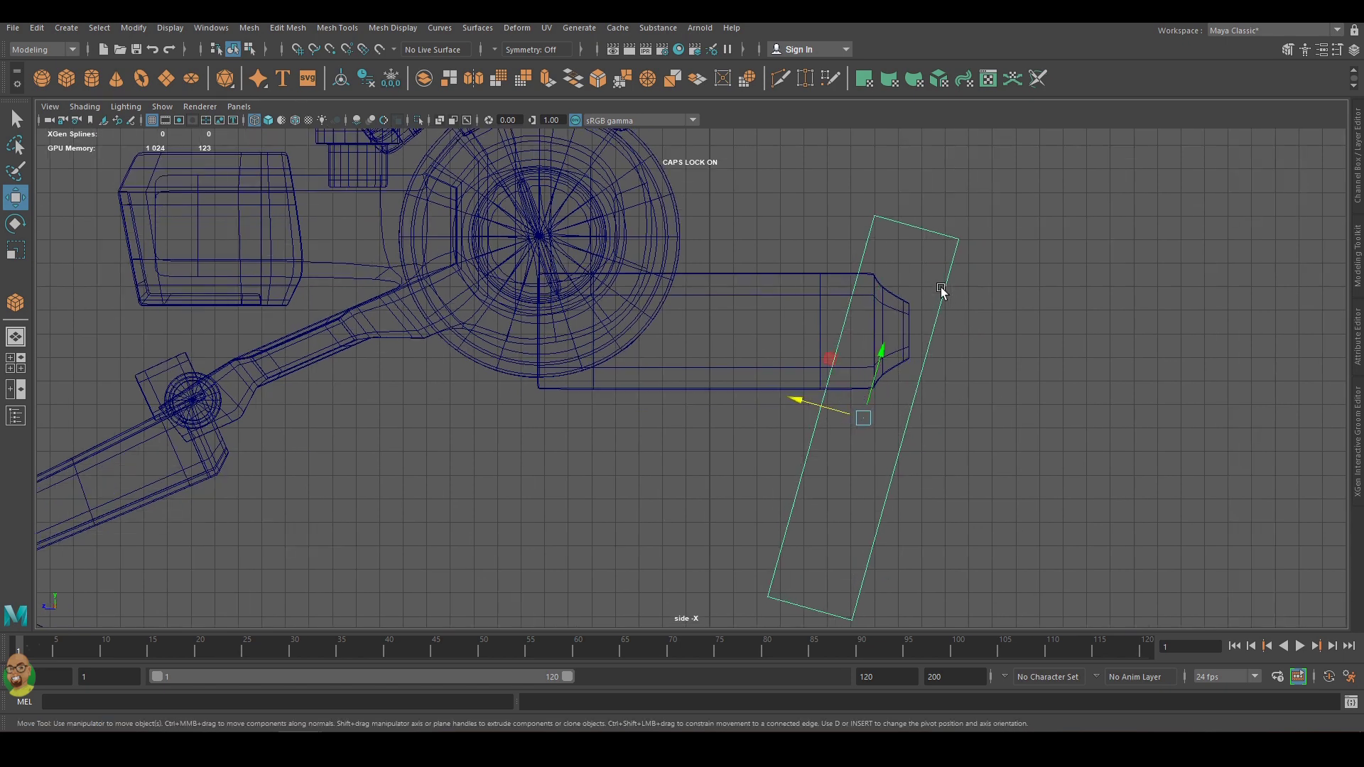
Insert an edge loop near the strut's upper end and scale it to pinch the joint.
{"action": "right_click_drag", "start_coordinate": [943, 290], "coordinate": [962, 442], "text": "shift"}
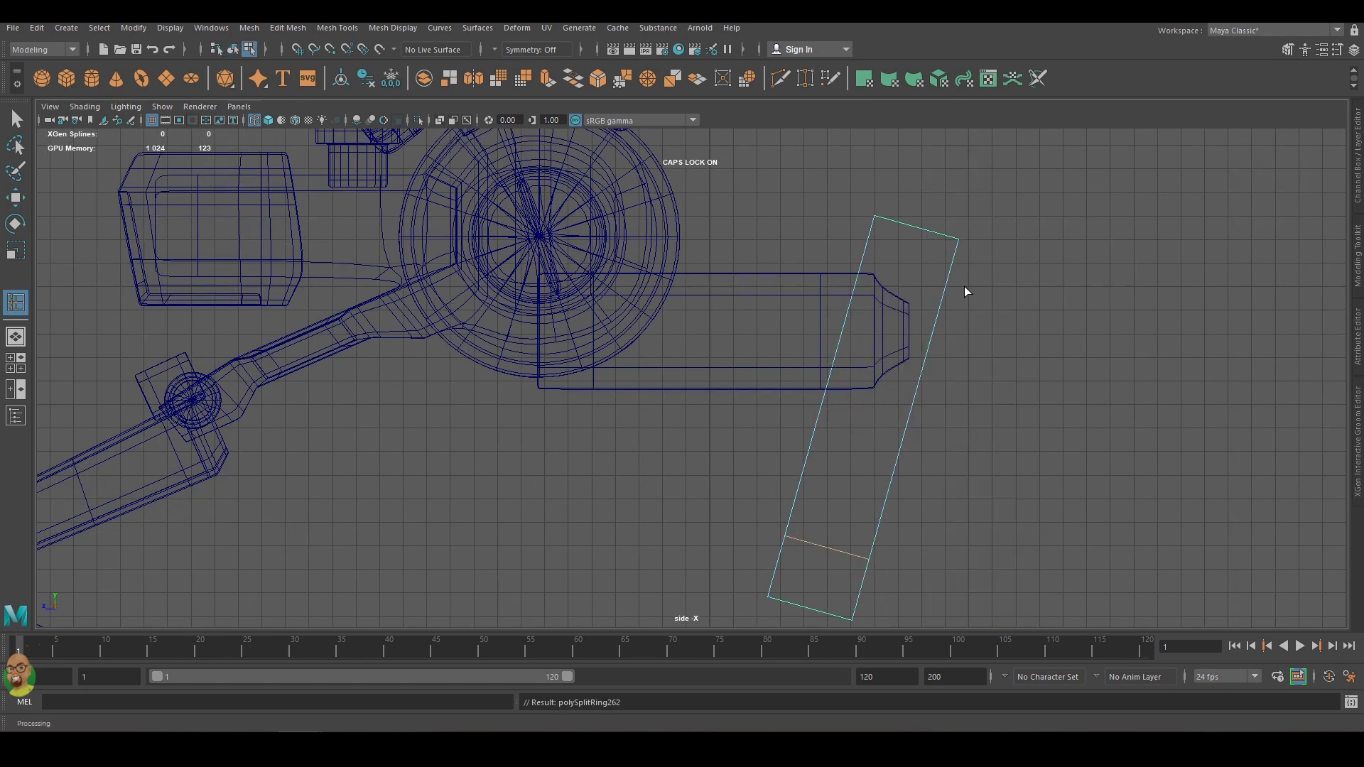
{"action": "left_click", "coordinate": [932, 339]}
{"action": "right_click_drag", "start_coordinate": [927, 329], "coordinate": [874, 341]}
{"action": "key", "text": "w"}
{"action": "key", "text": "r"}
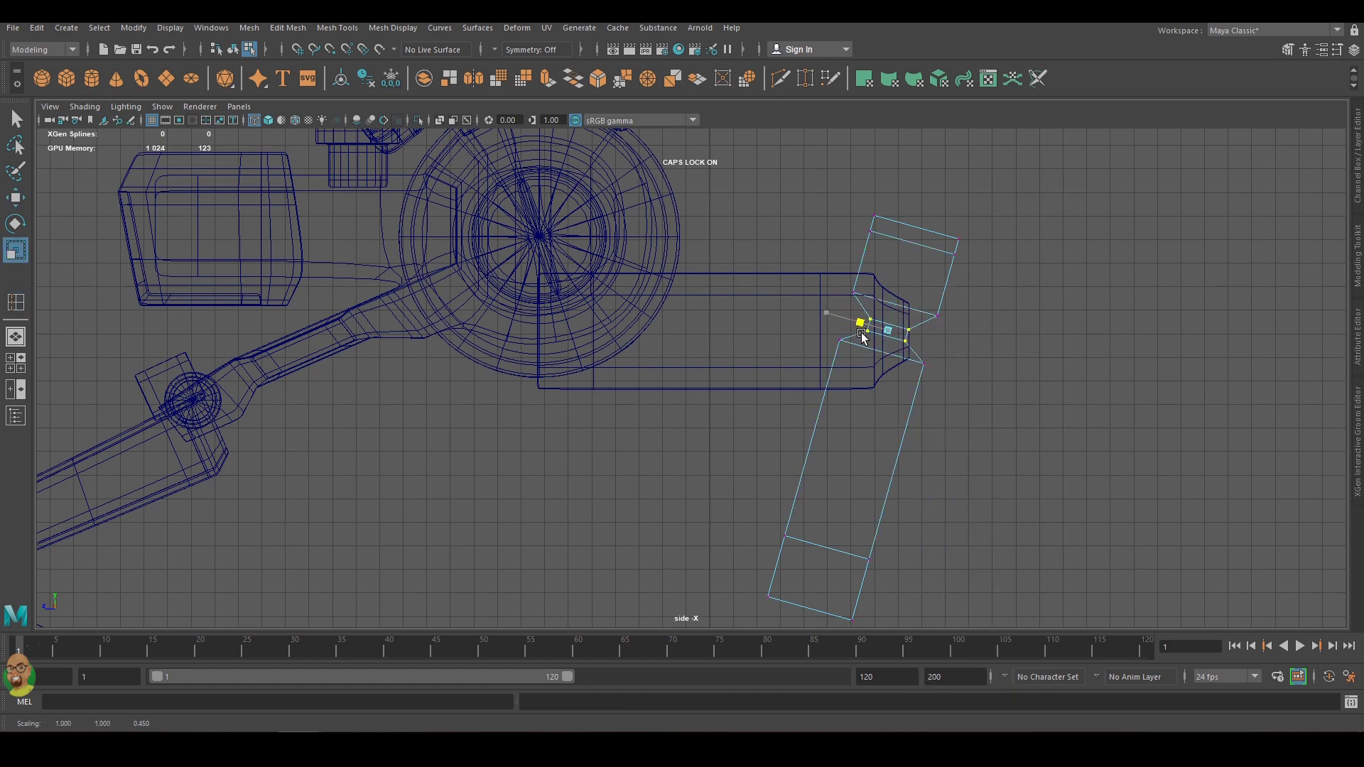
{"action": "middle_click_drag", "start_coordinate": [889, 214], "coordinate": [956, 295], "text": "alt"}
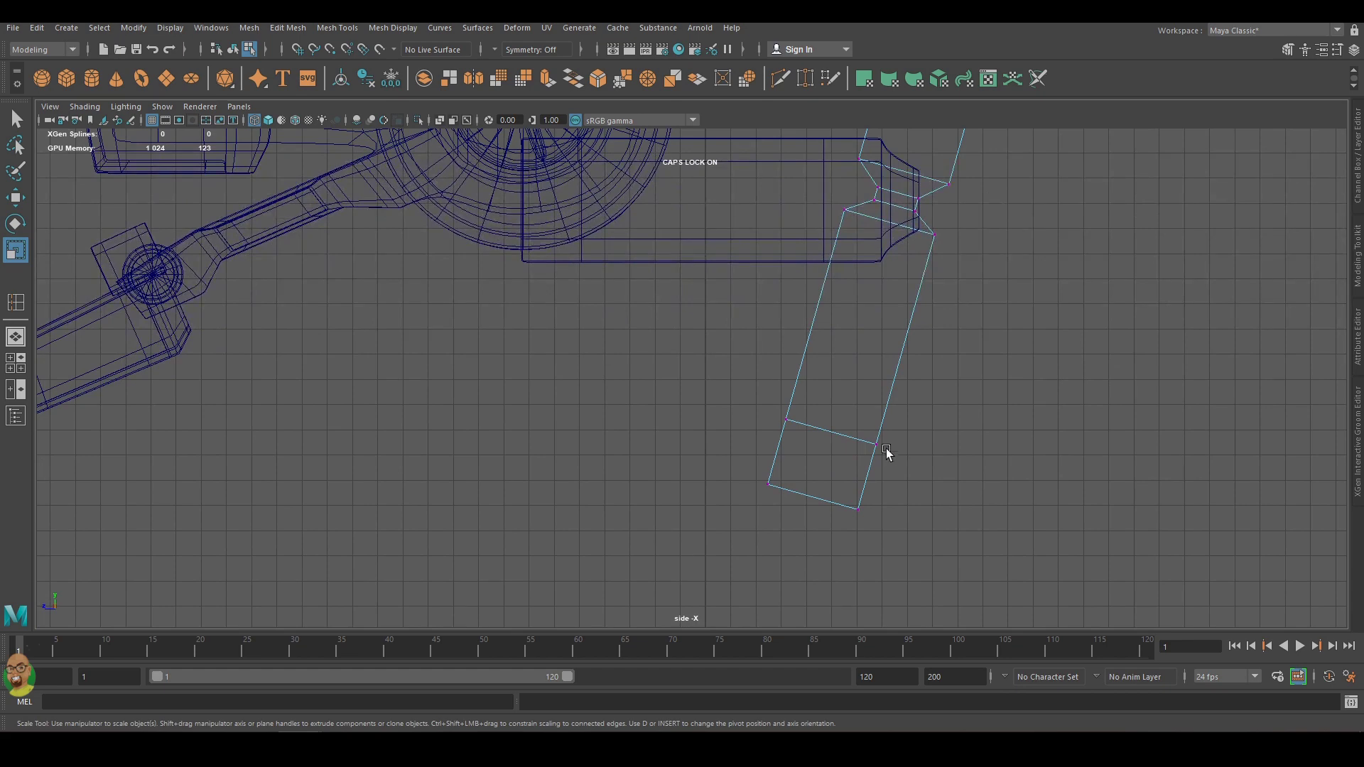
Add an edge loop near the strut's bottom and move the bottom edge up and left.
{"action": "right_click_drag", "start_coordinate": [887, 452], "coordinate": [807, 468], "text": "shift"}
{"action": "right_click_drag", "start_coordinate": [814, 378], "coordinate": [863, 341]}
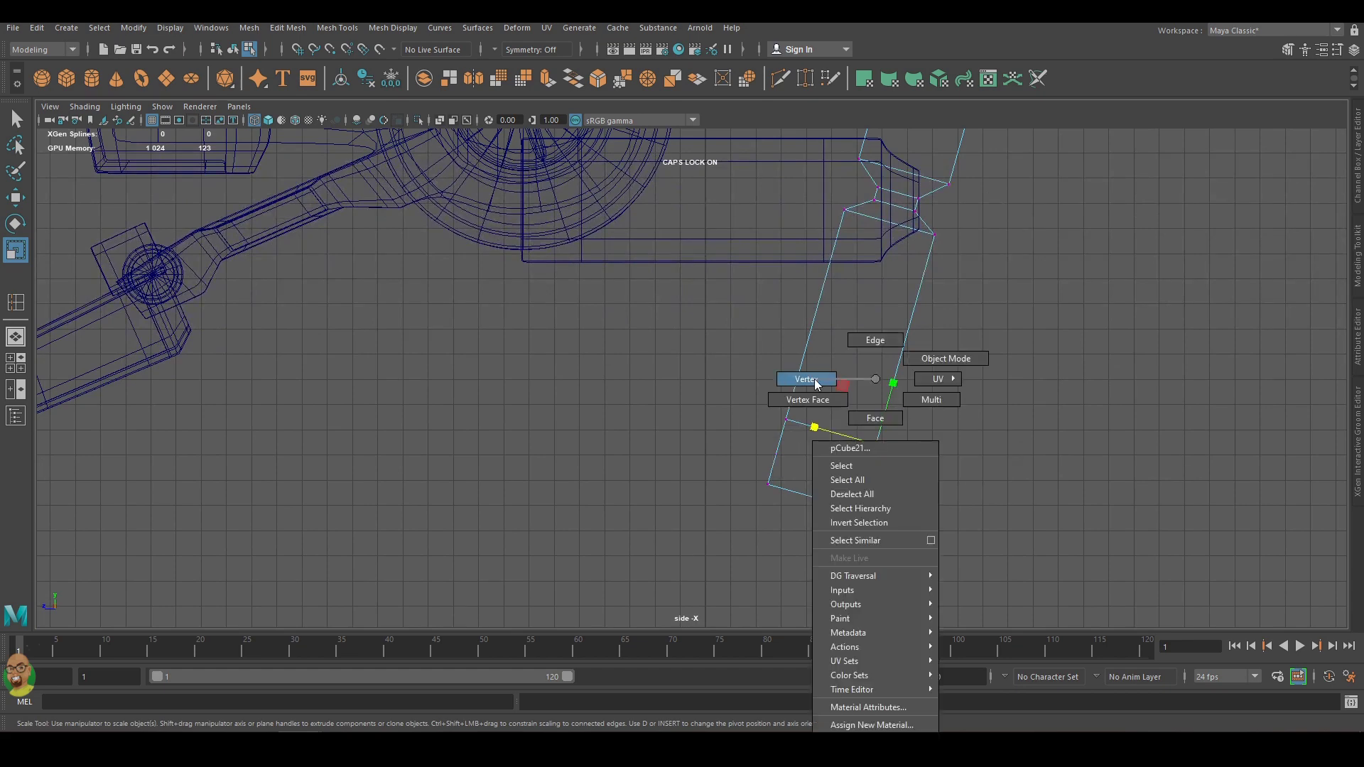
{"action": "left_click", "coordinate": [774, 452]}
{"action": "scroll", "coordinate": [760, 377], "scroll_direction": "up", "scroll_amount": 2}
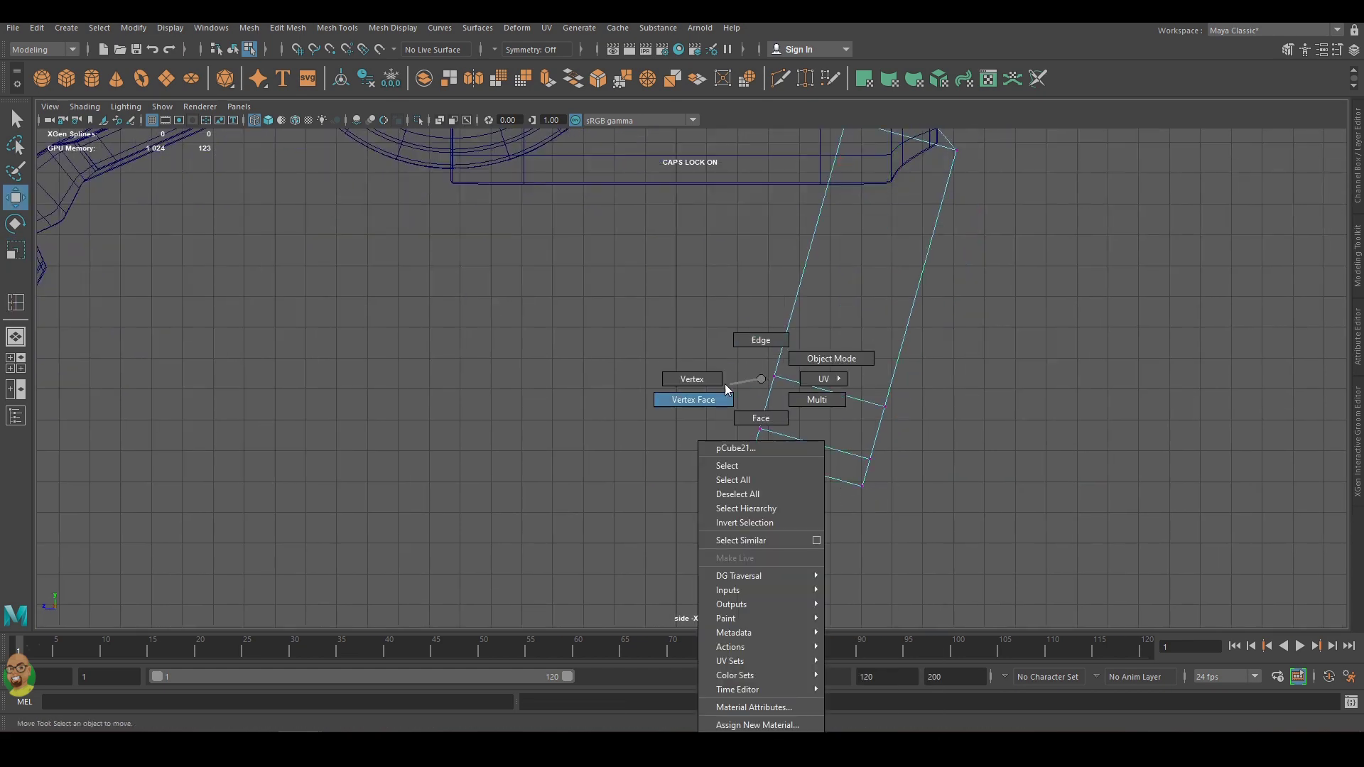
{"action": "right_click_drag", "start_coordinate": [759, 381], "coordinate": [762, 341]}
{"action": "left_click", "coordinate": [752, 457]}
{"action": "key", "text": "r"}
{"action": "key", "text": "w"}
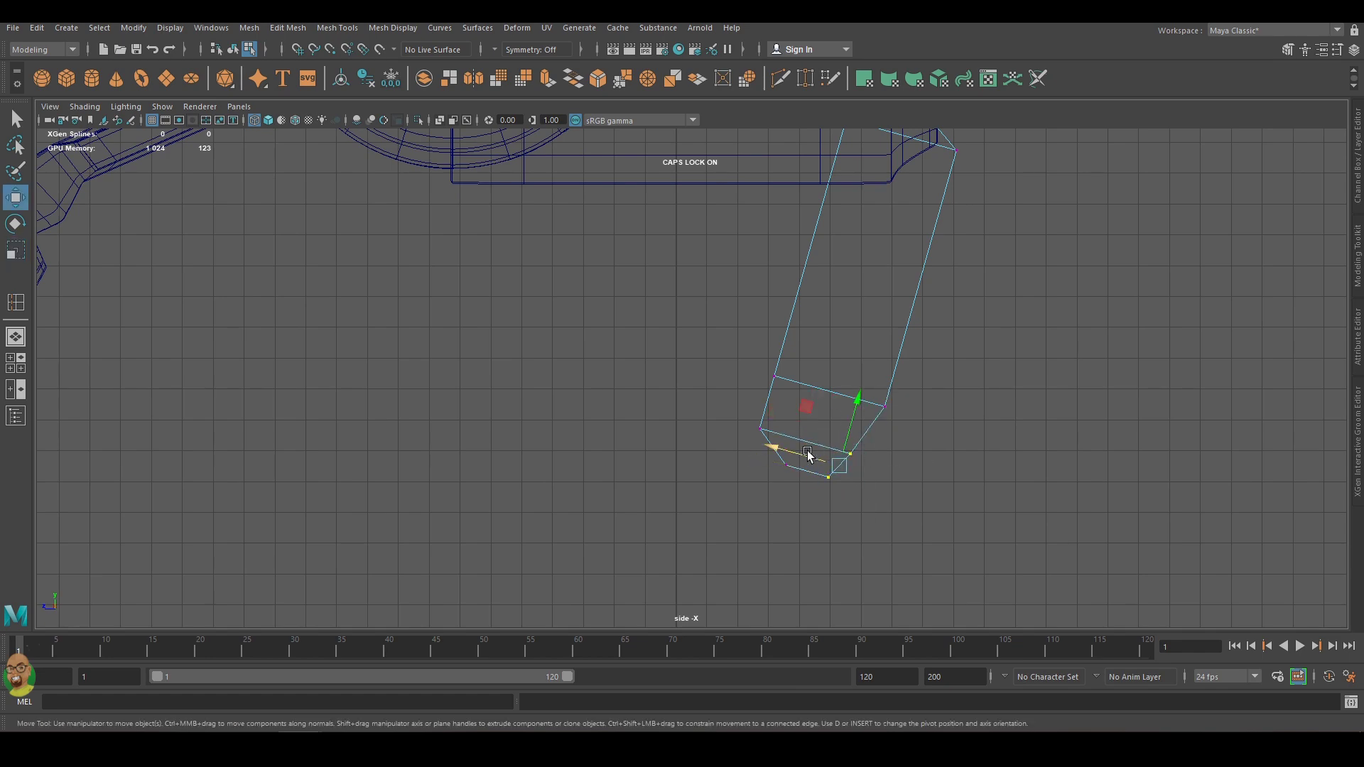
{"action": "left_click_drag", "start_coordinate": [808, 455], "coordinate": [806, 440]}
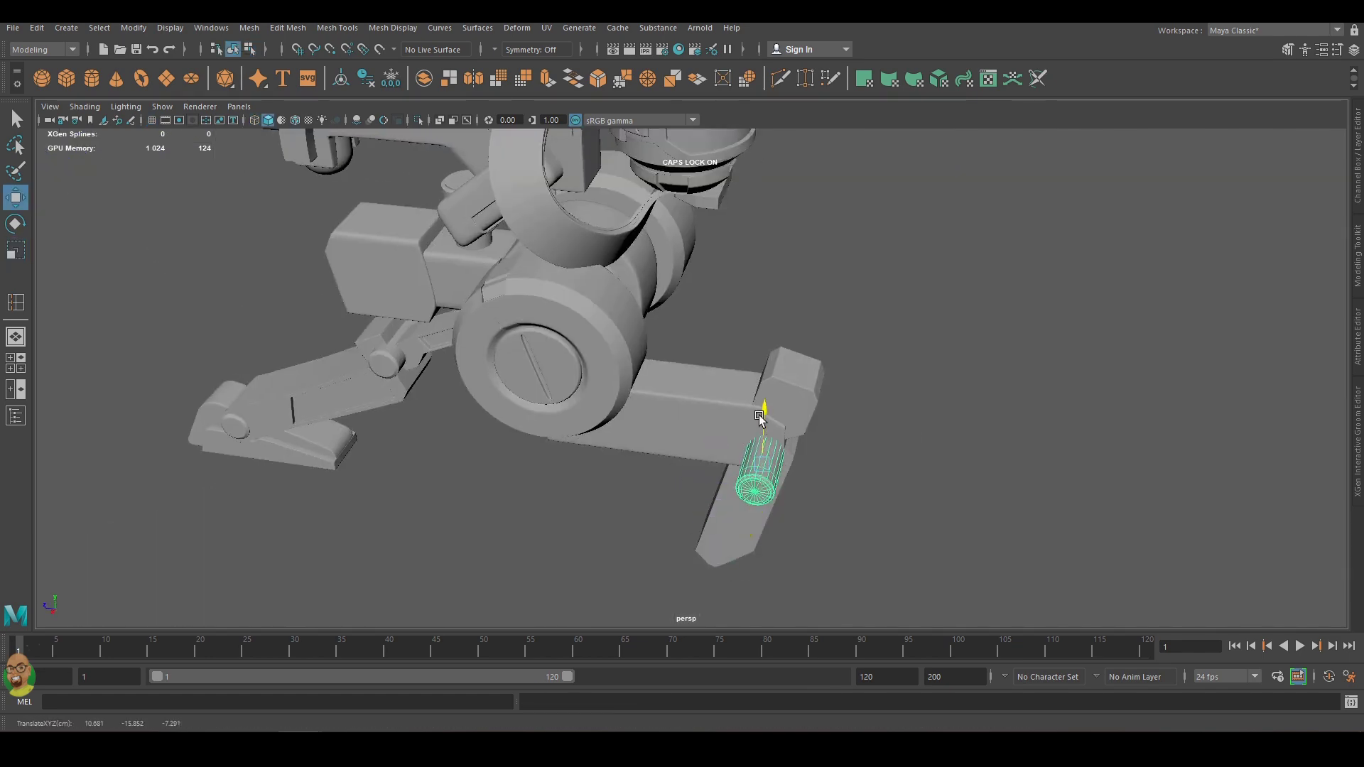
Shrink the cylinder to fit as a pin through the strut-box joint.
{"action": "left_click_drag", "start_coordinate": [856, 378], "coordinate": [710, 398], "text": "alt"}
{"action": "scroll", "coordinate": [945, 487], "scroll_direction": "up", "scroll_amount": 5}
{"action": "key", "text": "r"}
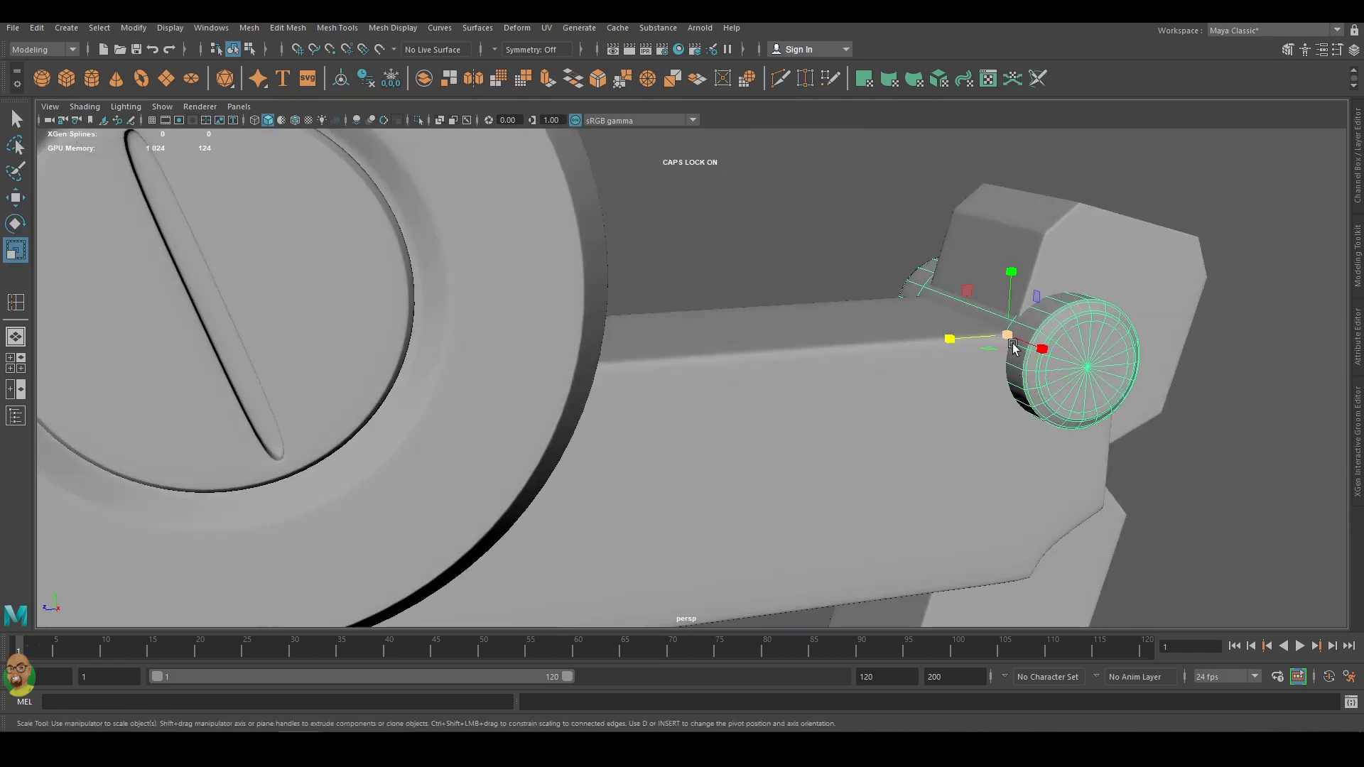
{"action": "mouse_move", "coordinate": [995, 356]}
{"action": "left_mouse_down"}
{"action": "mouse_move", "coordinate": [1014, 343]}
{"action": "mouse_move", "coordinate": [947, 380]}
{"action": "mouse_move", "coordinate": [508, 395]}
{"action": "mouse_move", "coordinate": [1096, 463]}
{"action": "mouse_move", "coordinate": [932, 372]}
{"action": "mouse_move", "coordinate": [798, 334]}
{"action": "mouse_move", "coordinate": [855, 347]}
{"action": "mouse_move", "coordinate": [484, 315]}
{"action": "left_mouse_up"}
{"action": "key", "text": "w"}
In the wireframe front view, slide the ring outward along X.
{"action": "key", "text": "r"}
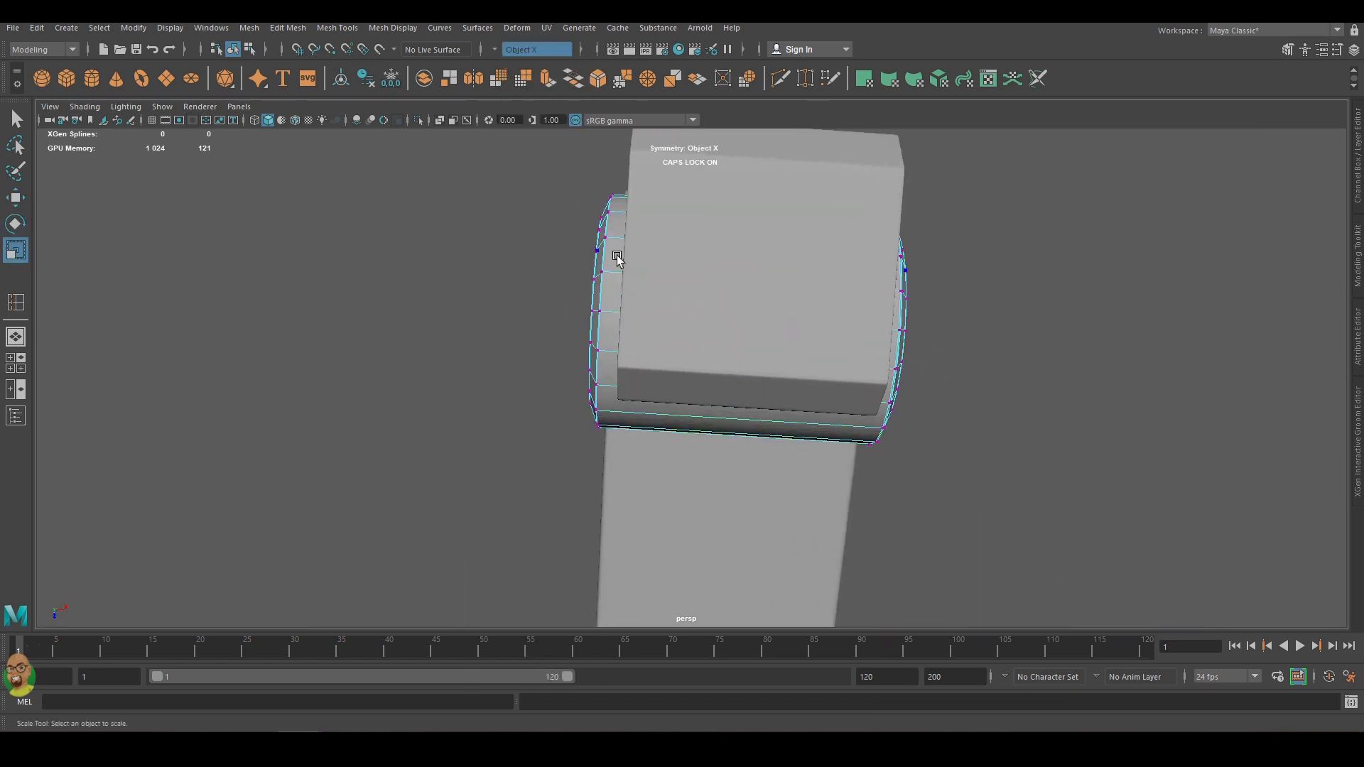
{"action": "key", "text": "space"}
{"action": "key", "text": "f"}
{"action": "key", "text": "space"}
{"action": "key", "text": "4"}
{"action": "key", "text": "w"}
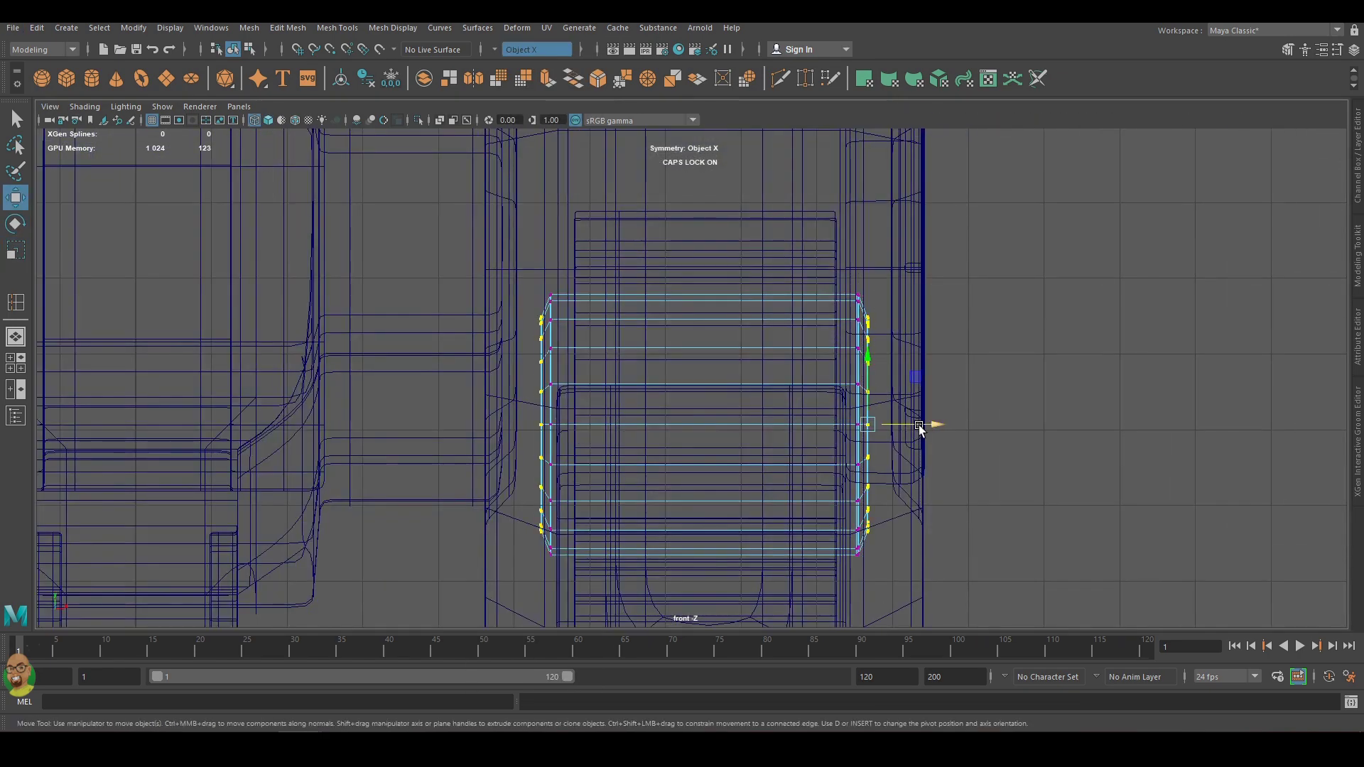
{"action": "mouse_move", "coordinate": [919, 429]}
{"action": "left_mouse_down"}
{"action": "mouse_move", "coordinate": [1039, 427]}
{"action": "mouse_move", "coordinate": [773, 101]}
{"action": "mouse_move", "coordinate": [283, 441]}
{"action": "left_mouse_up"}
{"action": "key", "text": "space"}
{"action": "key", "text": "space"}
{"action": "key", "text": "5"}
{"action": "right_click_drag", "start_coordinate": [816, 291], "coordinate": [913, 355]}
{"action": "mouse_move", "coordinate": [913, 356]}
{"action": "left_mouse_down", "text": "alt"}
{"action": "mouse_move", "coordinate": [1058, 352]}
{"action": "mouse_move", "coordinate": [1142, 396]}
{"action": "mouse_move", "coordinate": [1081, 368]}
{"action": "mouse_move", "coordinate": [1014, 377]}
{"action": "mouse_move", "coordinate": [879, 463]}
{"action": "mouse_move", "coordinate": [861, 341]}
{"action": "mouse_move", "coordinate": [604, 392]}
{"action": "mouse_move", "coordinate": [724, 390]}
{"action": "mouse_move", "coordinate": [718, 402]}
{"action": "mouse_move", "coordinate": [1004, 429]}
{"action": "mouse_move", "coordinate": [400, 444]}
{"action": "mouse_move", "coordinate": [533, 436]}
{"action": "mouse_move", "coordinate": [502, 424]}
{"action": "mouse_move", "coordinate": [944, 446]}
{"action": "mouse_move", "coordinate": [722, 442]}
{"action": "left_mouse_up", "text": "alt"}
{"action": "scroll", "coordinate": [861, 341], "scroll_direction": "down", "scroll_amount": 5}
Set the foot piece's Rotate Y to -177.078 in the Channel Box.
{"action": "left_click", "coordinate": [725, 390]}
{"action": "key", "text": "e"}
{"action": "left_click", "coordinate": [1341, 186]}
{"action": "left_click", "coordinate": [648, 380]}
{"action": "key", "text": "f"}
{"action": "key", "text": "w"}
{"action": "key", "text": "r"}
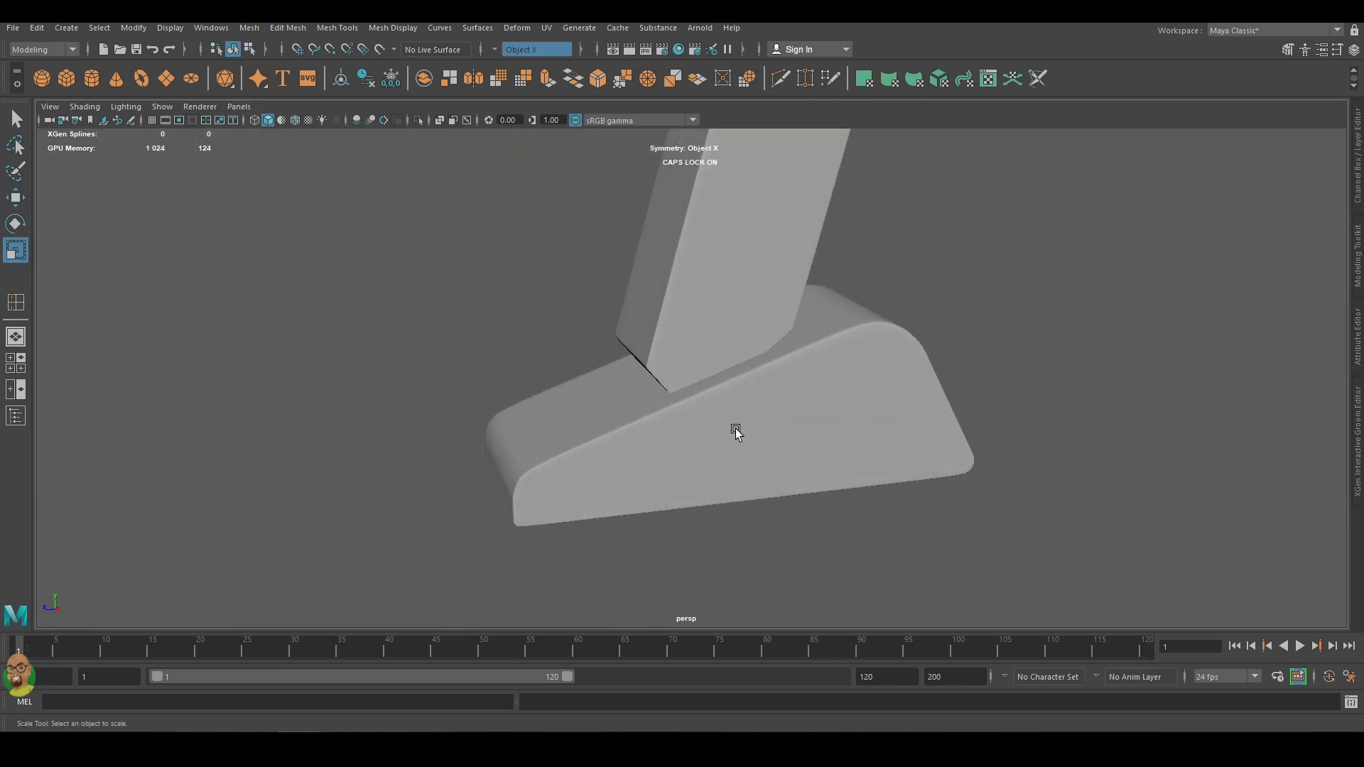
Select a face on the foot's sloped end and set Symmetry to Object X.
{"action": "left_click", "coordinate": [862, 413]}
{"action": "left_click_drag", "start_coordinate": [861, 413], "coordinate": [859, 403], "text": "alt"}
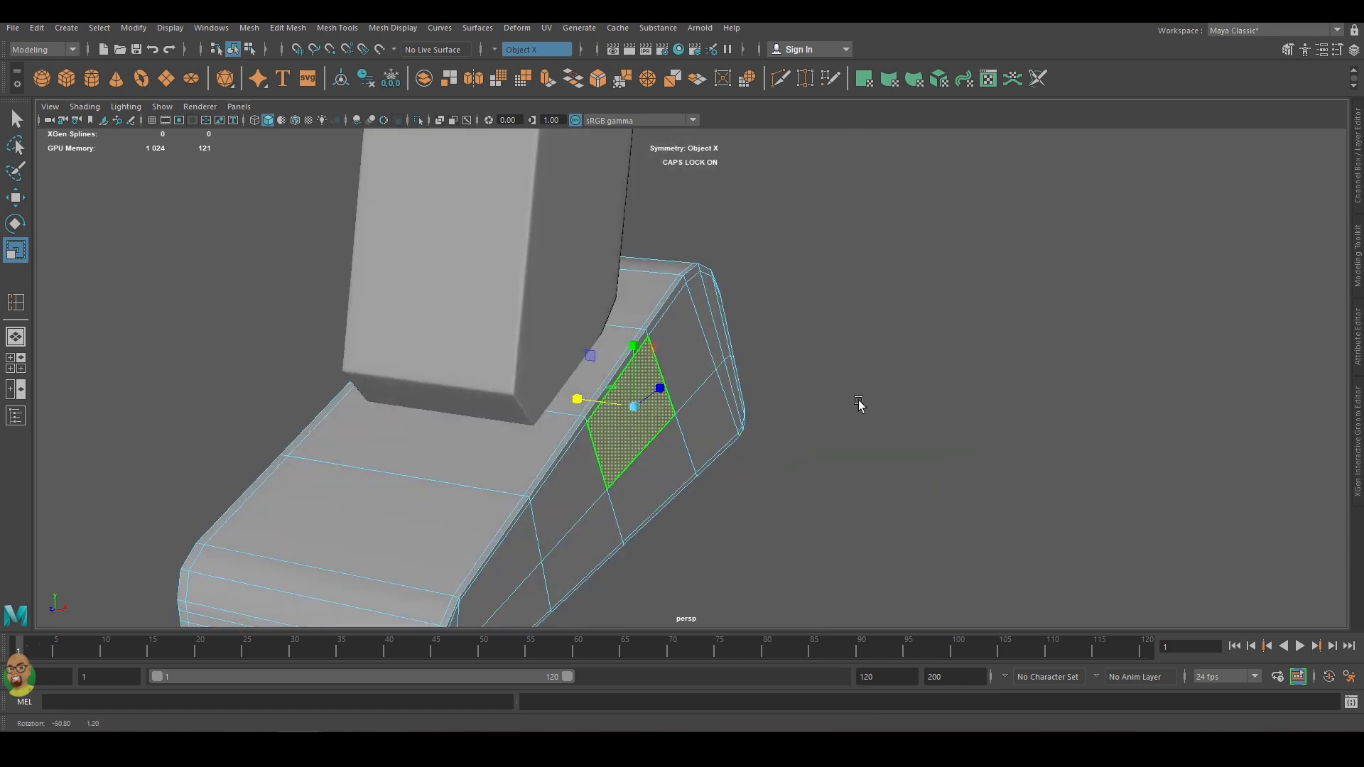
{"action": "left_click", "coordinate": [781, 77]}
{"action": "left_click", "coordinate": [536, 49]}
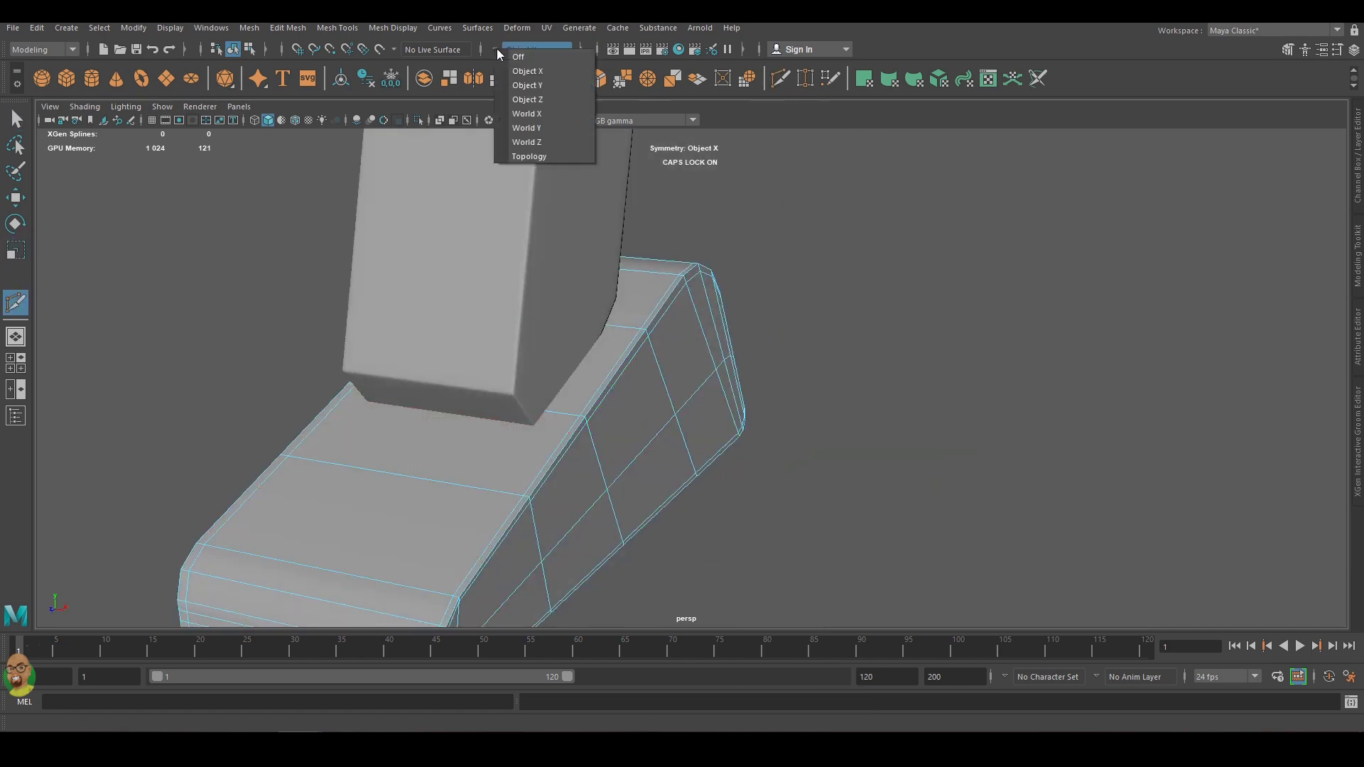
{"action": "left_click", "coordinate": [522, 440]}
Multi-Cut a mirrored edge loop across the foot's top face.
{"action": "left_click", "coordinate": [536, 49]}
{"action": "left_click", "coordinate": [526, 86]}
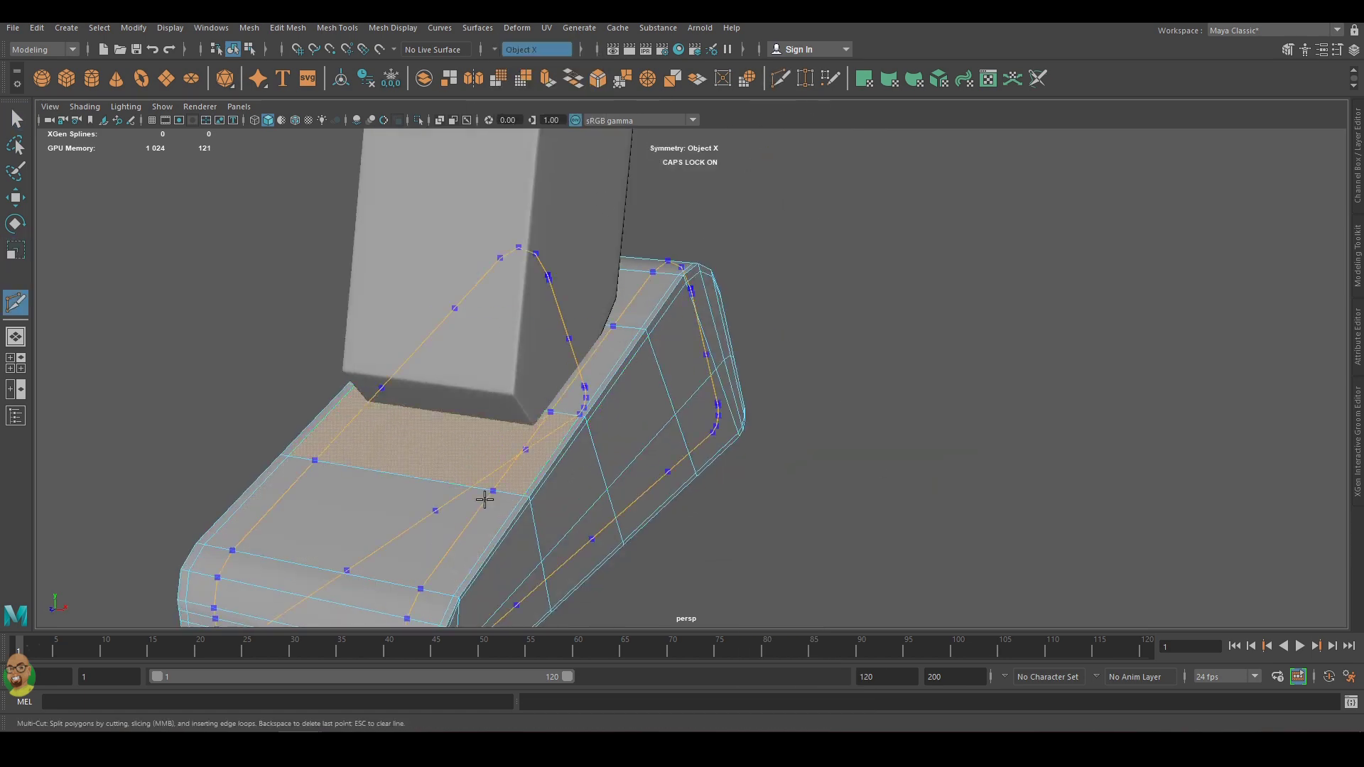
{"action": "left_click", "coordinate": [462, 483], "text": "ctrl"}
{"action": "key", "text": "w"}
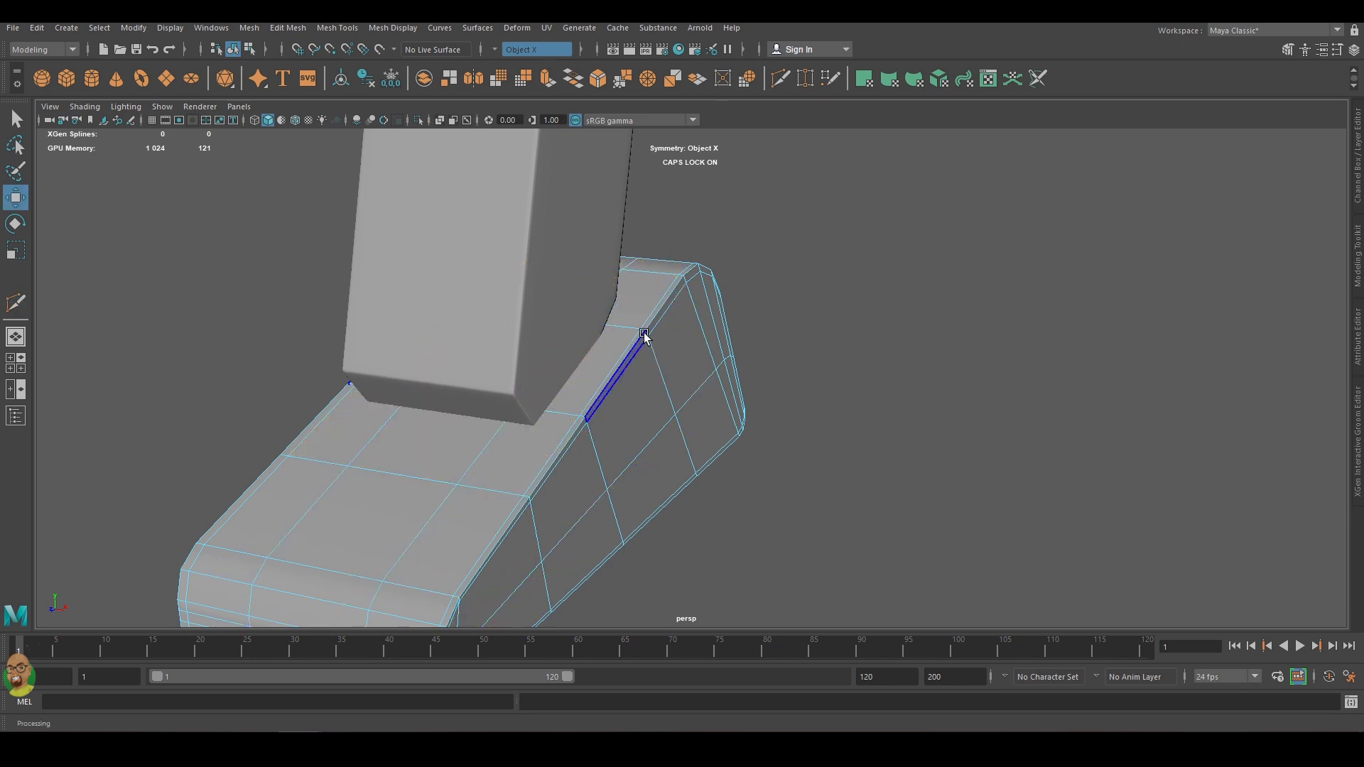
Select and move the foot-top faces under the leg to form the recessed slot.
{"action": "left_click", "coordinate": [556, 426]}
{"action": "left_click", "coordinate": [654, 380], "text": "shift"}
{"action": "mouse_move", "coordinate": [653, 380]}
{"action": "left_mouse_down", "text": "alt"}
{"action": "mouse_move", "coordinate": [769, 365]}
{"action": "mouse_move", "coordinate": [680, 356]}
{"action": "left_mouse_up", "text": "alt"}
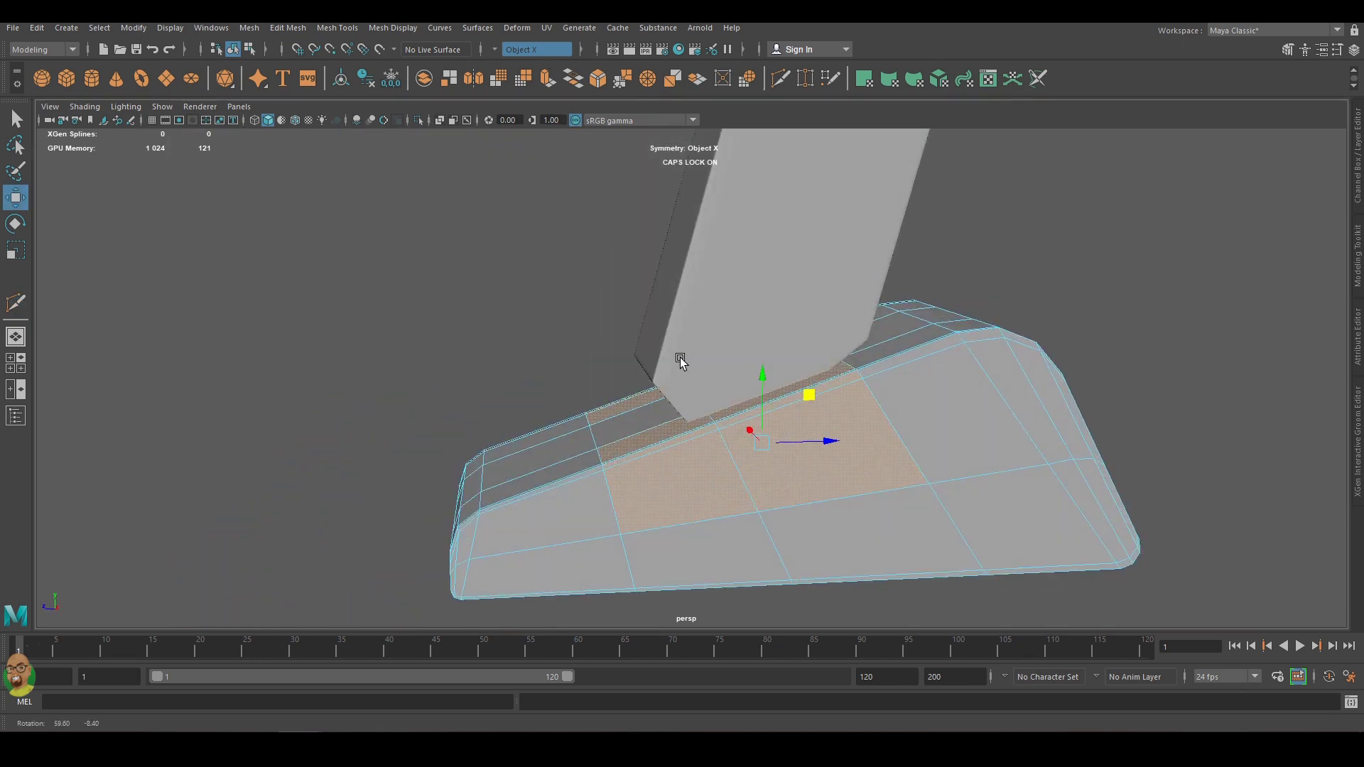
{"action": "left_click_drag", "start_coordinate": [850, 458], "coordinate": [600, 436], "text": "alt"}
{"action": "scroll", "coordinate": [664, 448], "scroll_direction": "down", "scroll_amount": 3}
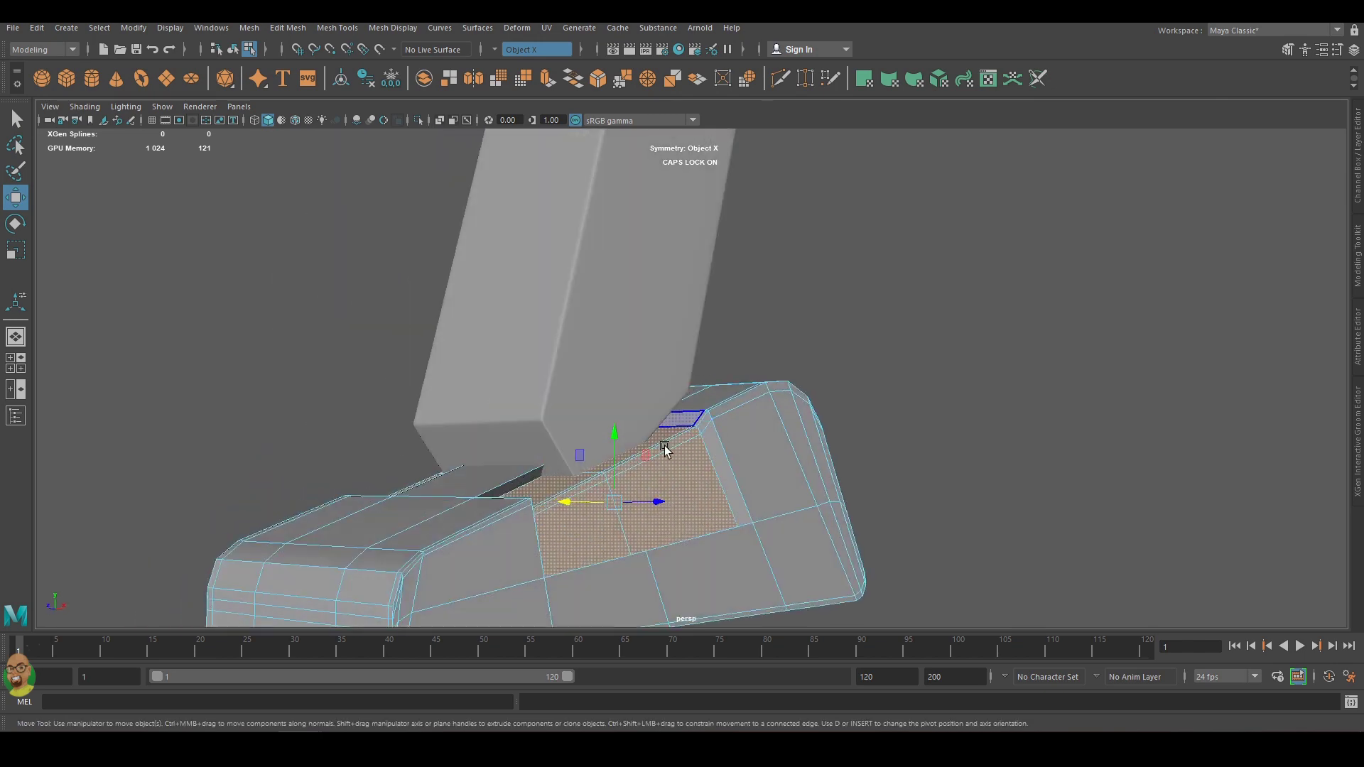
{"action": "scroll", "coordinate": [658, 383], "scroll_direction": "down", "scroll_amount": 5}
{"action": "key", "text": "F8"}
Select the new cube's top vertices at the foot's rear and scale them inward to taper it.
{"action": "key", "text": "f"}
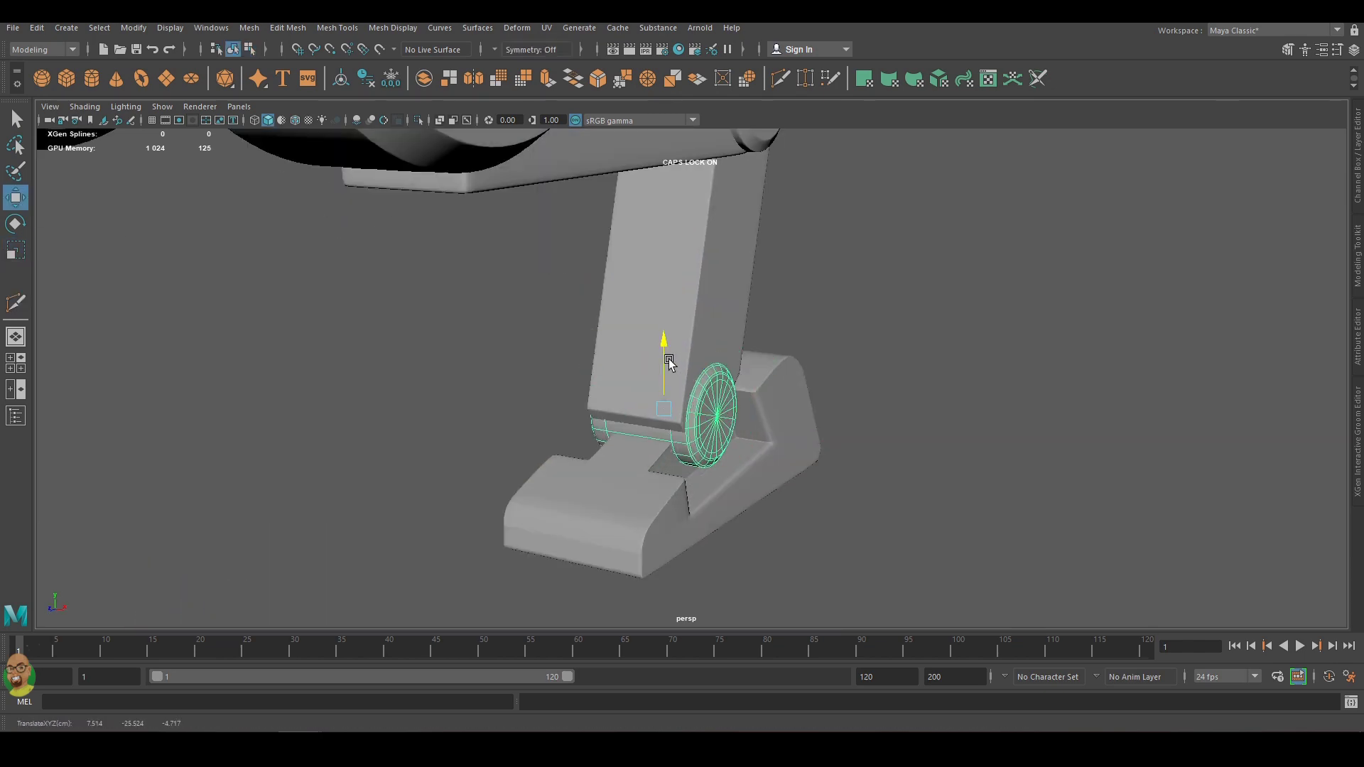
{"action": "mouse_move", "coordinate": [663, 351]}
{"action": "left_mouse_down", "text": "alt"}
{"action": "mouse_move", "coordinate": [499, 324]}
{"action": "mouse_move", "coordinate": [632, 335]}
{"action": "left_mouse_up", "text": "alt"}
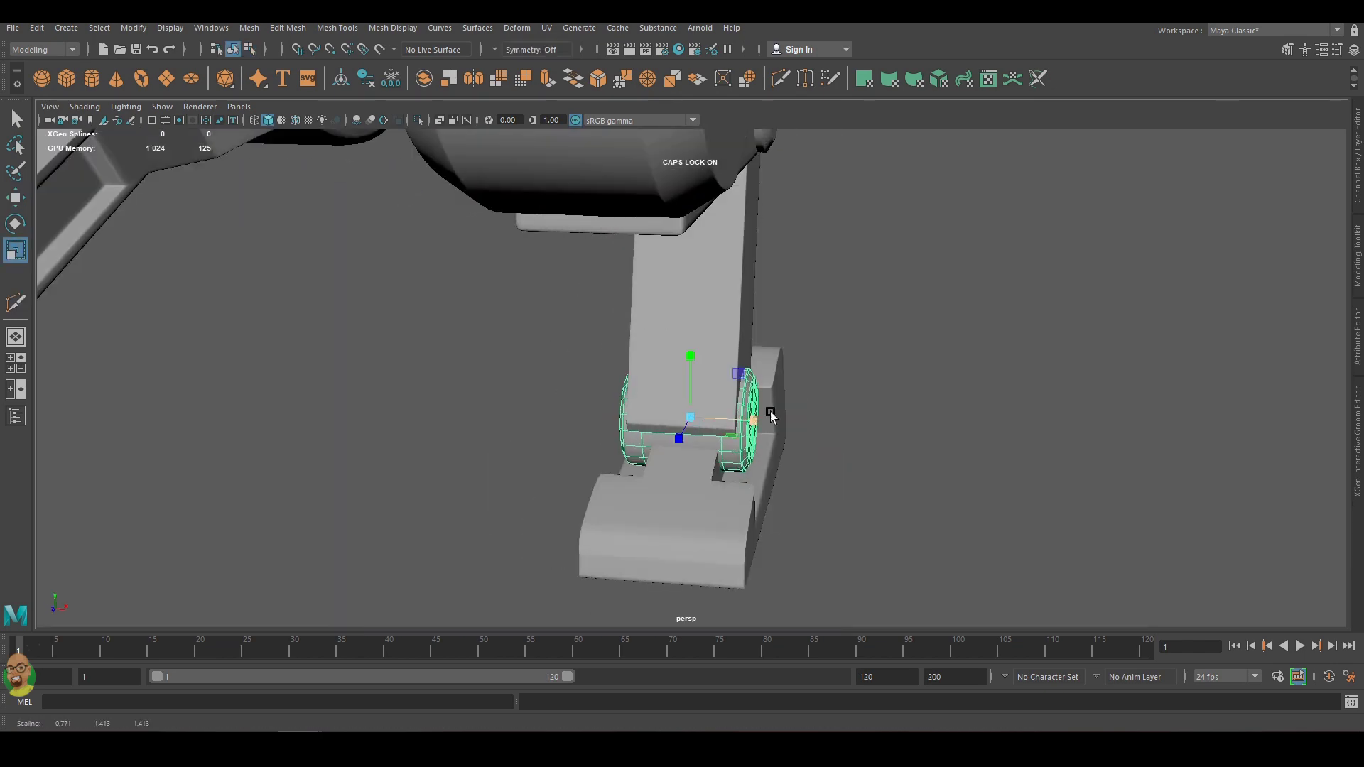
{"action": "scroll", "coordinate": [782, 360], "scroll_direction": "down", "scroll_amount": 5}
{"action": "left_click_drag", "start_coordinate": [782, 359], "coordinate": [812, 283], "text": "alt"}
{"action": "scroll", "coordinate": [813, 283], "scroll_direction": "up", "scroll_amount": 3}
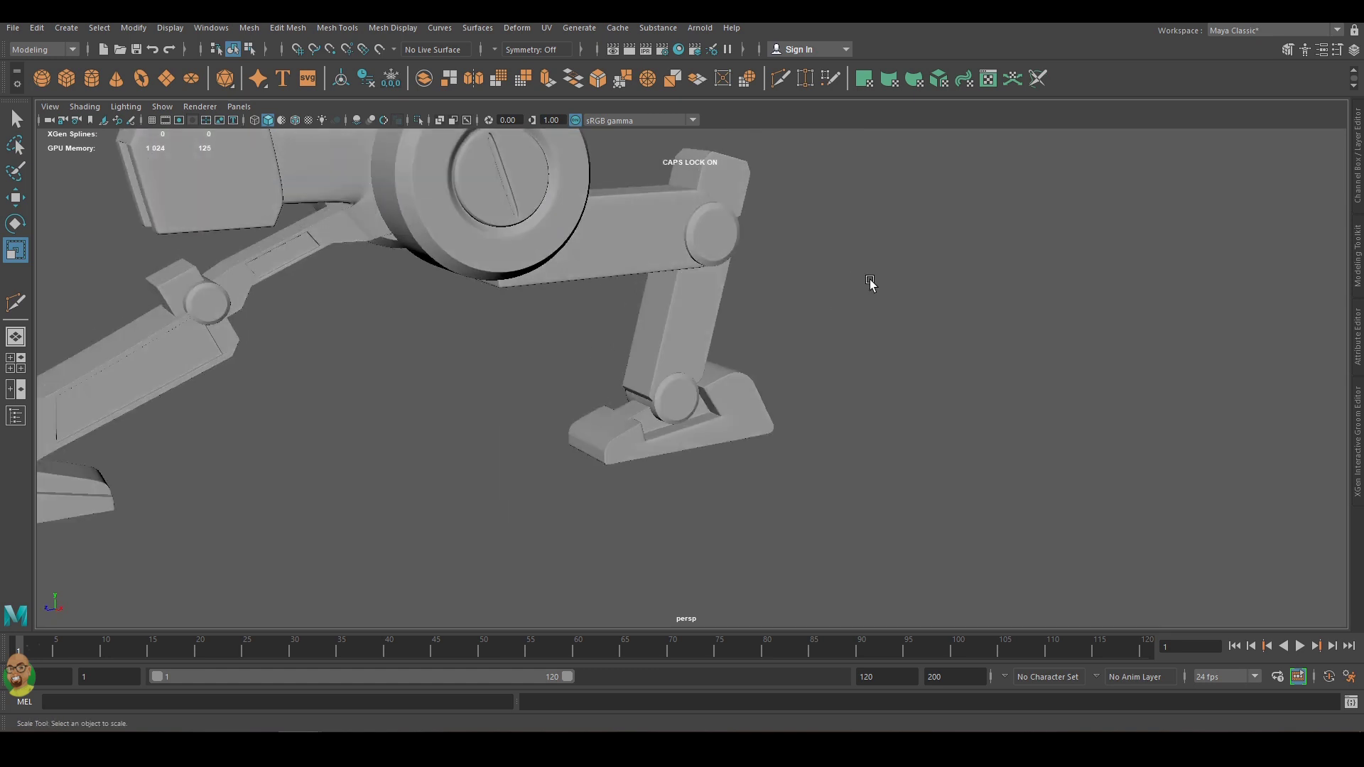
{"action": "key", "text": "w"}
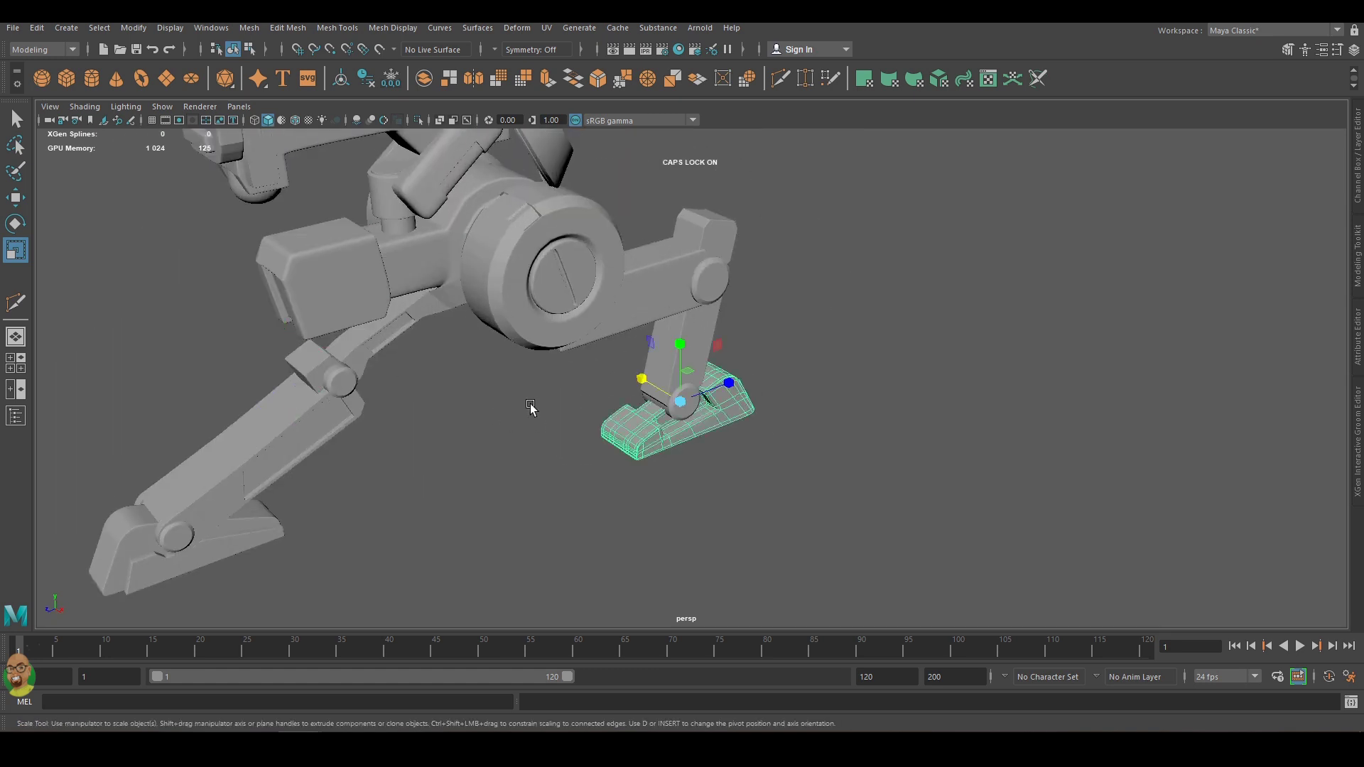
{"action": "right_click_drag", "start_coordinate": [923, 336], "coordinate": [874, 345]}
{"action": "left_click_drag", "start_coordinate": [873, 344], "coordinate": [944, 313], "text": "alt"}
{"action": "mouse_move", "coordinate": [924, 270]}
{"action": "left_mouse_down"}
{"action": "mouse_move", "coordinate": [1009, 334]}
{"action": "mouse_move", "coordinate": [944, 306]}
{"action": "mouse_move", "coordinate": [983, 358]}
{"action": "left_mouse_up"}
In wireframe side view, rotate the tapered piece to lower and shorten it.
{"action": "key", "text": "r"}
{"action": "key", "text": "4"}
{"action": "key", "text": "space"}
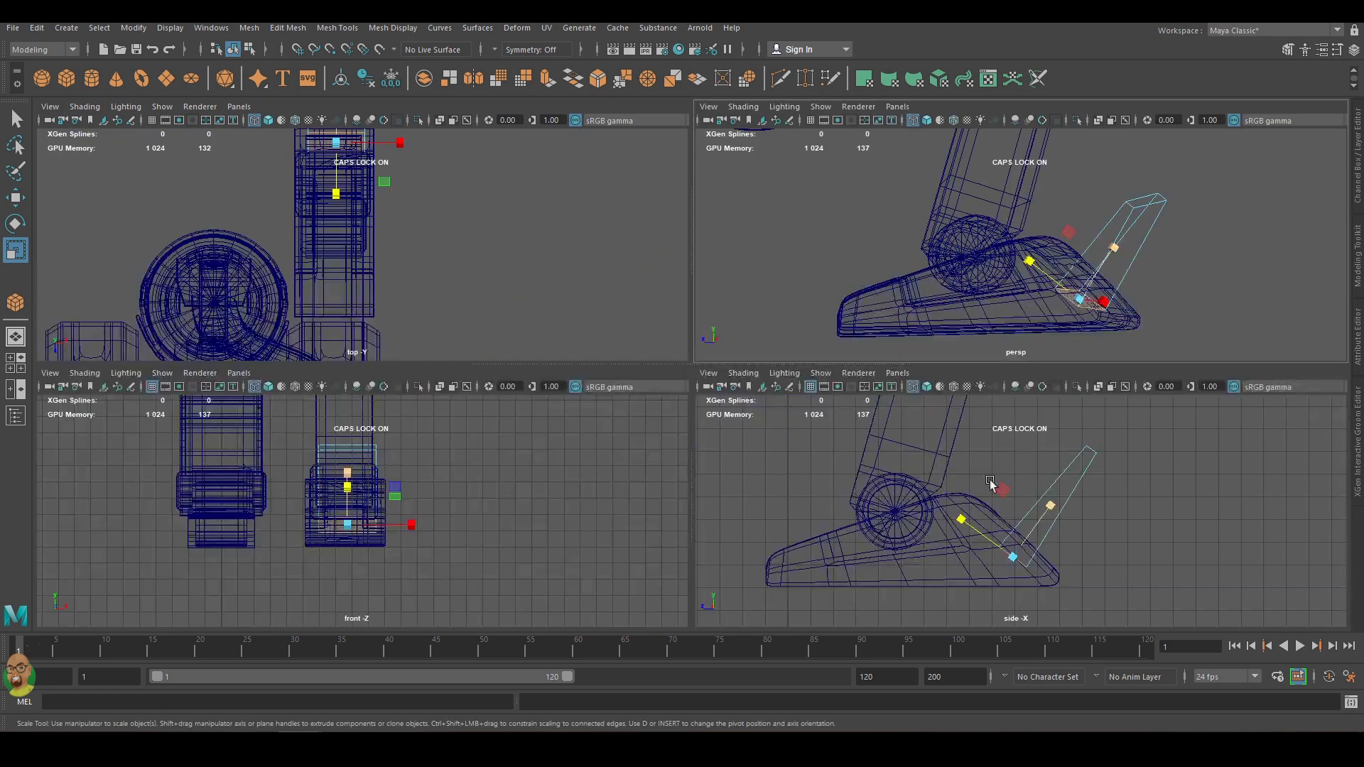
{"action": "key", "text": "space"}
{"action": "key", "text": "w"}
{"action": "key", "text": "e"}
{"action": "mouse_move", "coordinate": [751, 334]}
{"action": "left_mouse_down"}
{"action": "mouse_move", "coordinate": [850, 323]}
{"action": "mouse_move", "coordinate": [822, 364]}
{"action": "left_mouse_up"}
{"action": "key", "text": "w"}
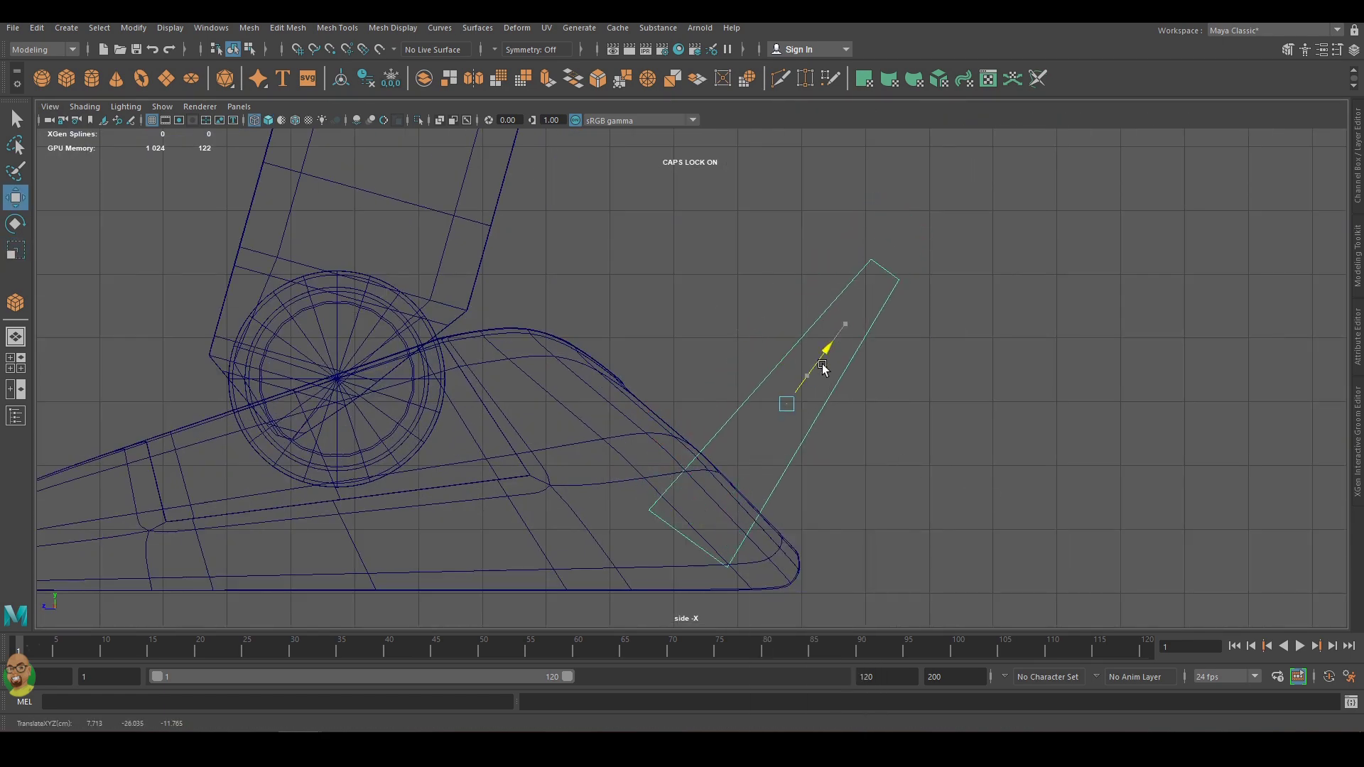
Multi-Cut grooves into the tapered piece at two points on its right edge.
{"action": "key", "text": "space"}
{"action": "key", "text": "space"}
{"action": "scroll", "coordinate": [840, 355], "scroll_direction": "up", "scroll_amount": 3}
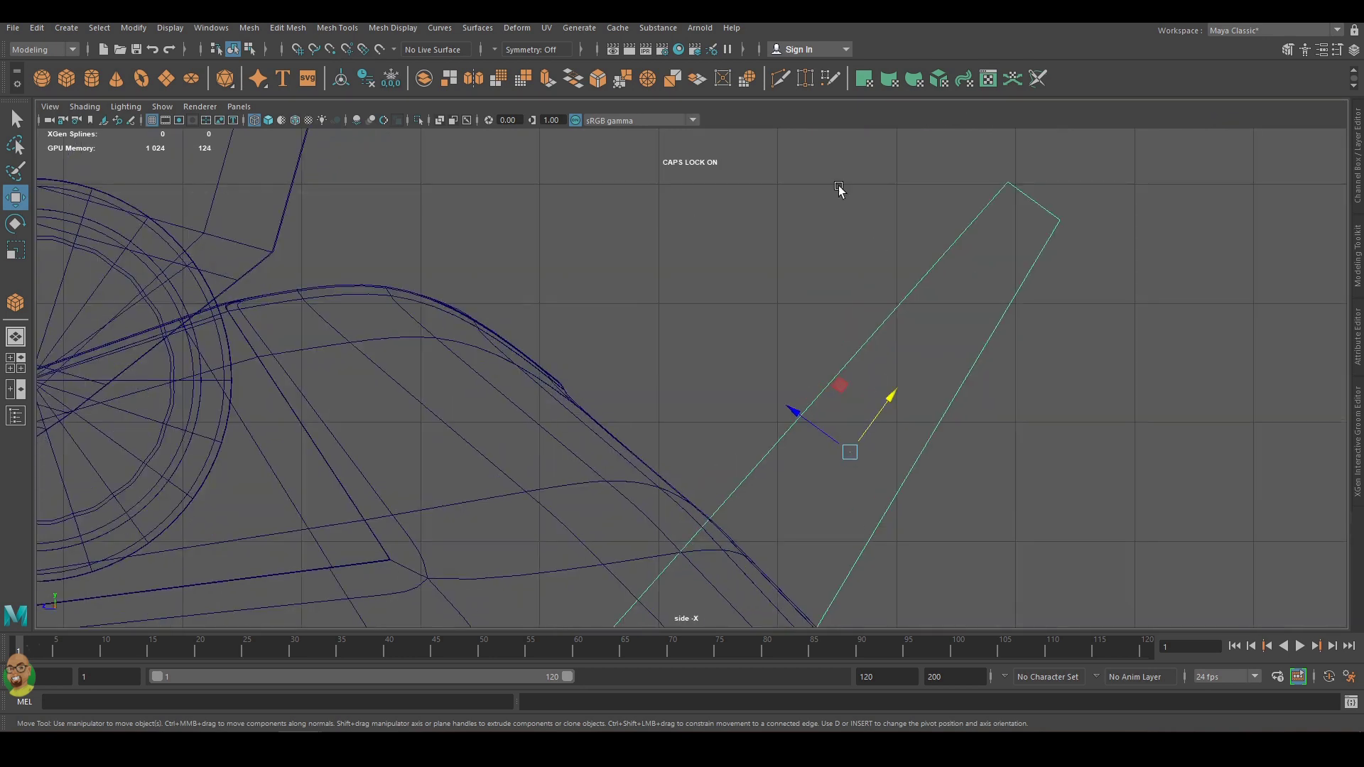
{"action": "left_click", "coordinate": [1011, 300]}
{"action": "key", "text": "space"}
{"action": "key", "text": "5"}
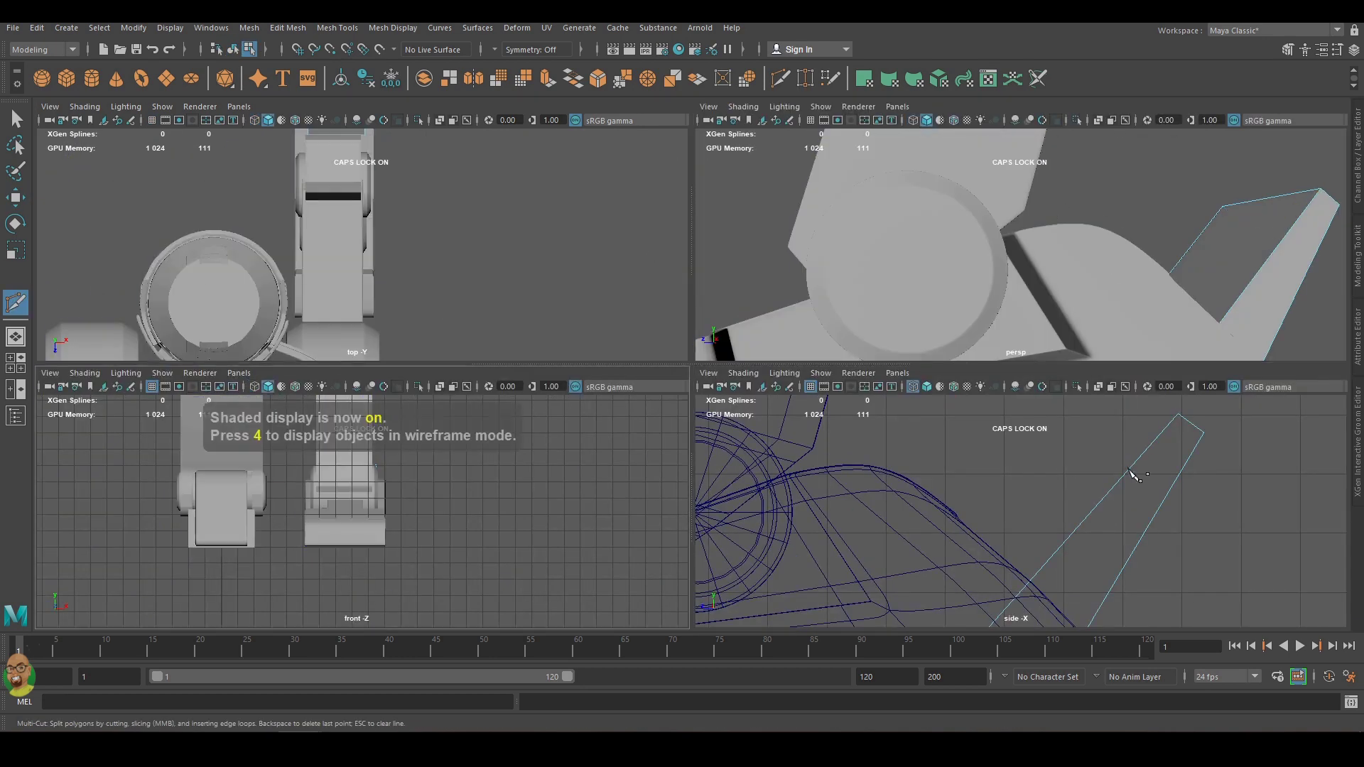
{"action": "key", "text": "4"}
{"action": "key", "text": "space"}
{"action": "left_click", "coordinate": [989, 339]}
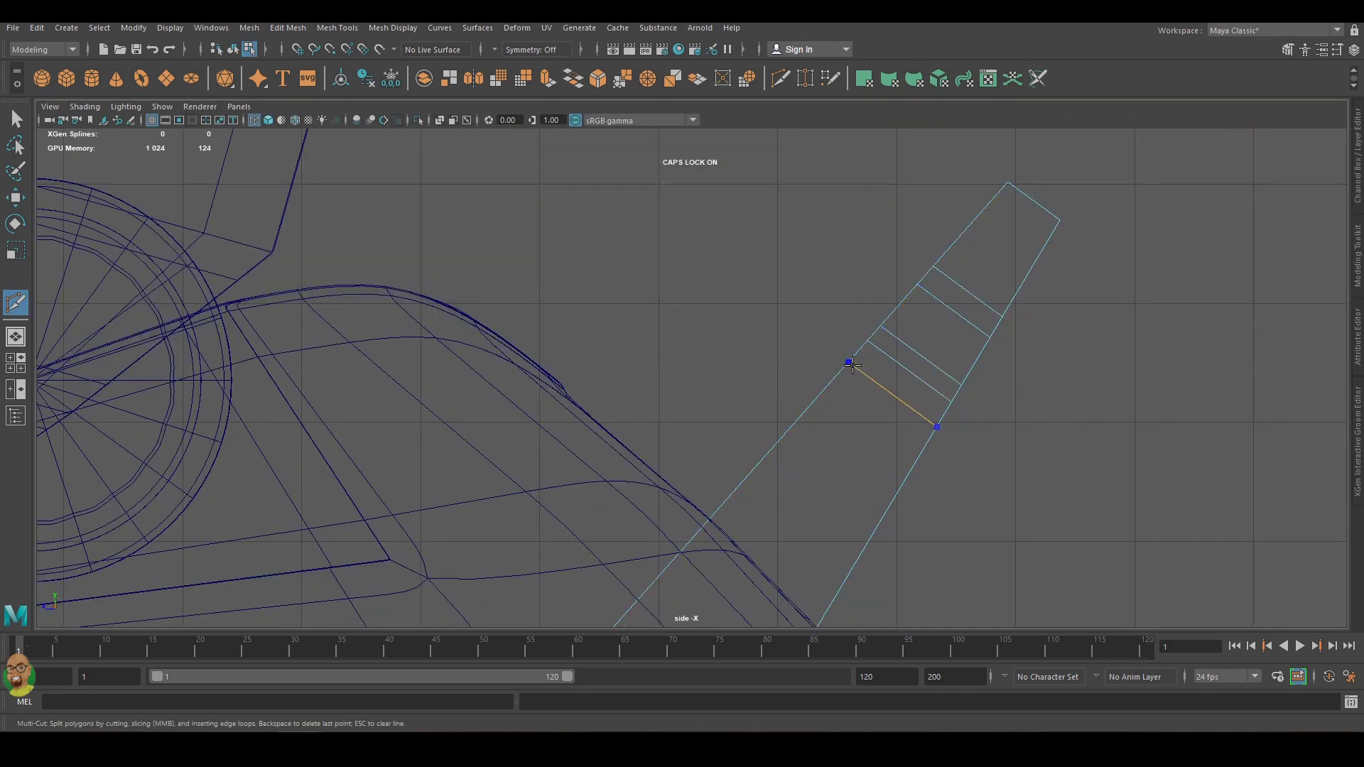
Select the new cube in front of the foot in shaded display.
{"action": "key", "text": "space"}
{"action": "key", "text": "space"}
{"action": "left_click", "coordinate": [1161, 369]}
In side wireframe view, slide the cube's top-left vertex left to slant the upright.
{"action": "key", "text": "r"}
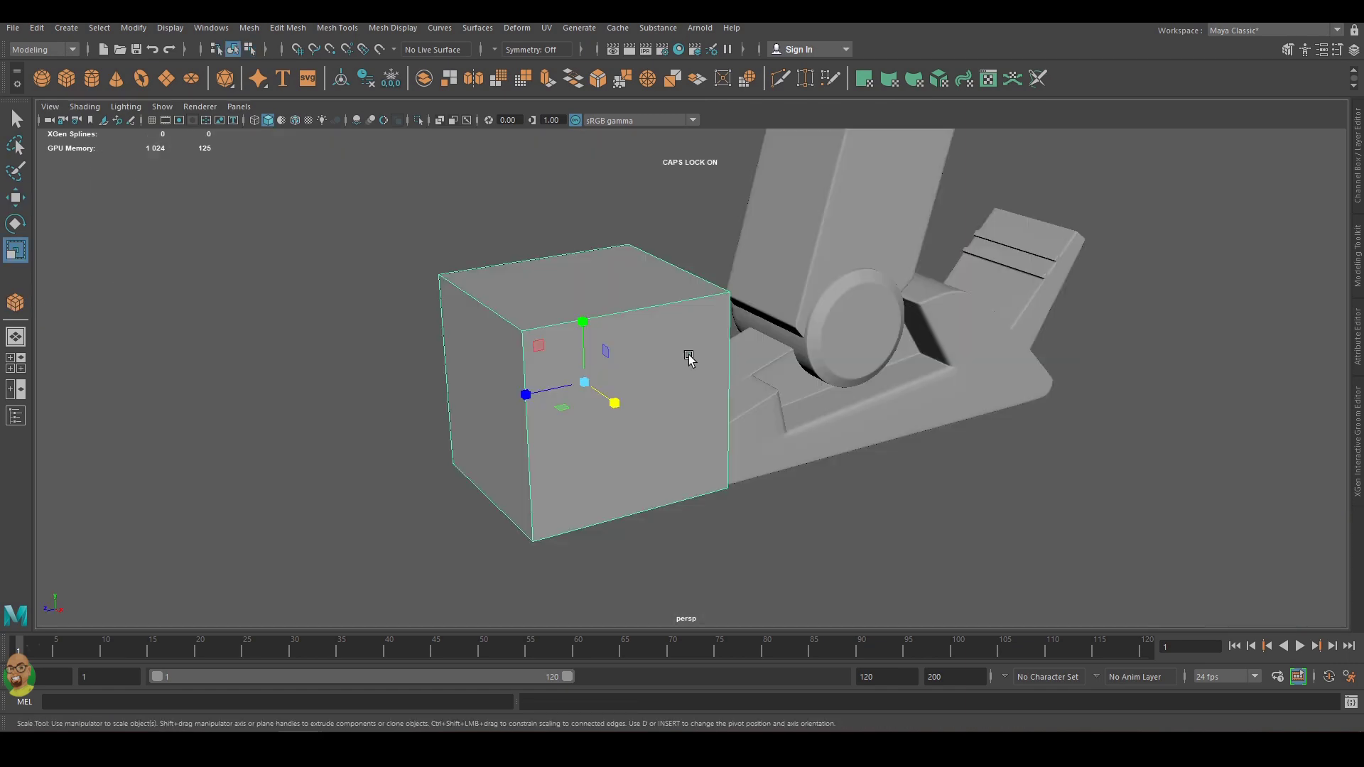
{"action": "right_click_drag", "start_coordinate": [656, 351], "coordinate": [573, 381], "text": "shift"}
{"action": "key", "text": "space"}
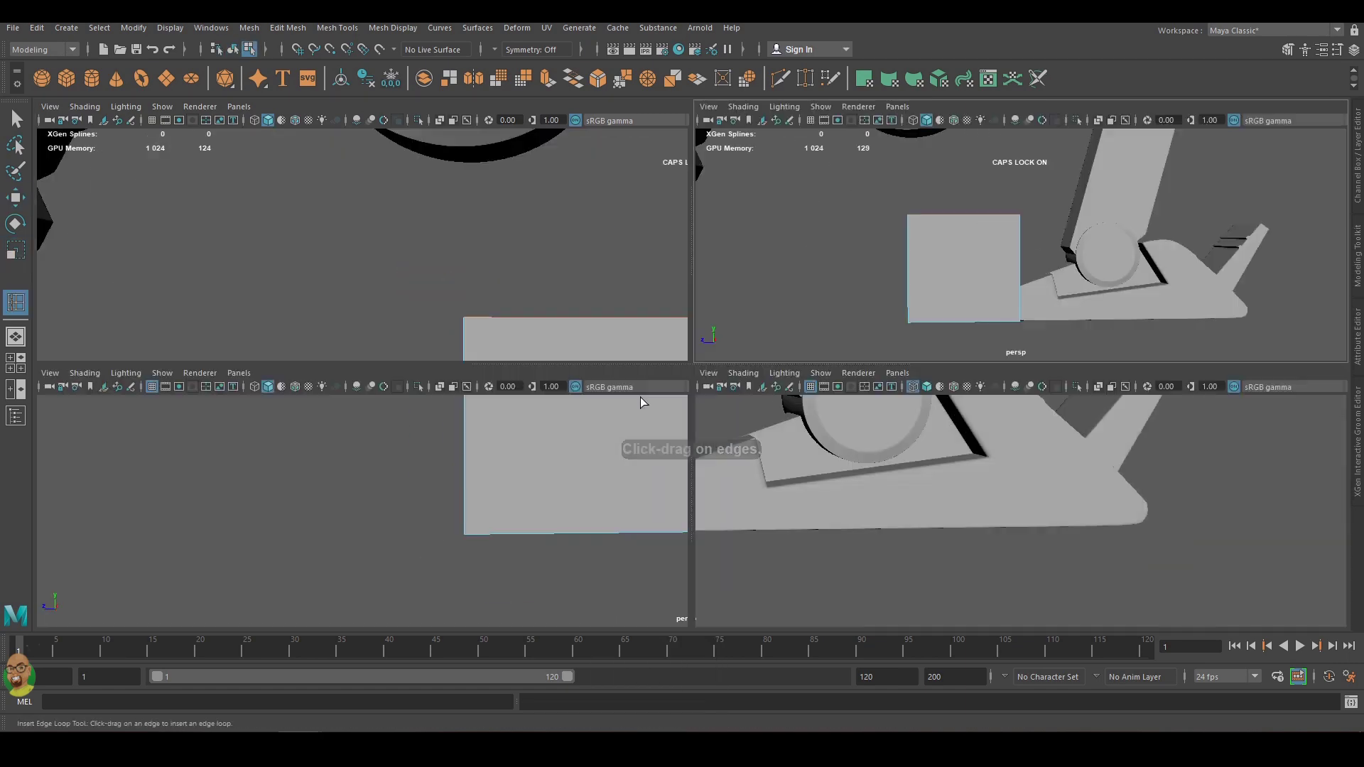
{"action": "key", "text": "4"}
{"action": "key", "text": "space"}
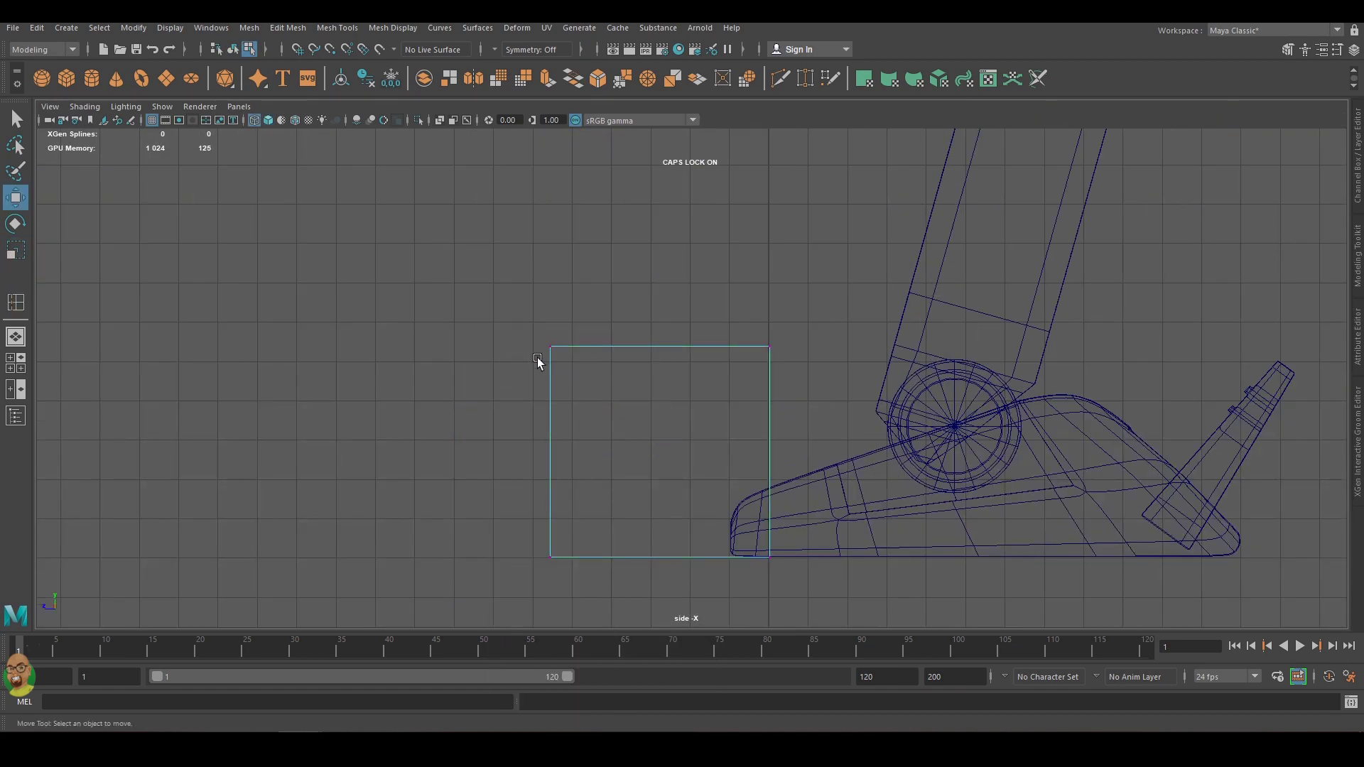
{"action": "left_click", "coordinate": [550, 347]}
{"action": "left_click_drag", "start_coordinate": [512, 347], "coordinate": [499, 348]}
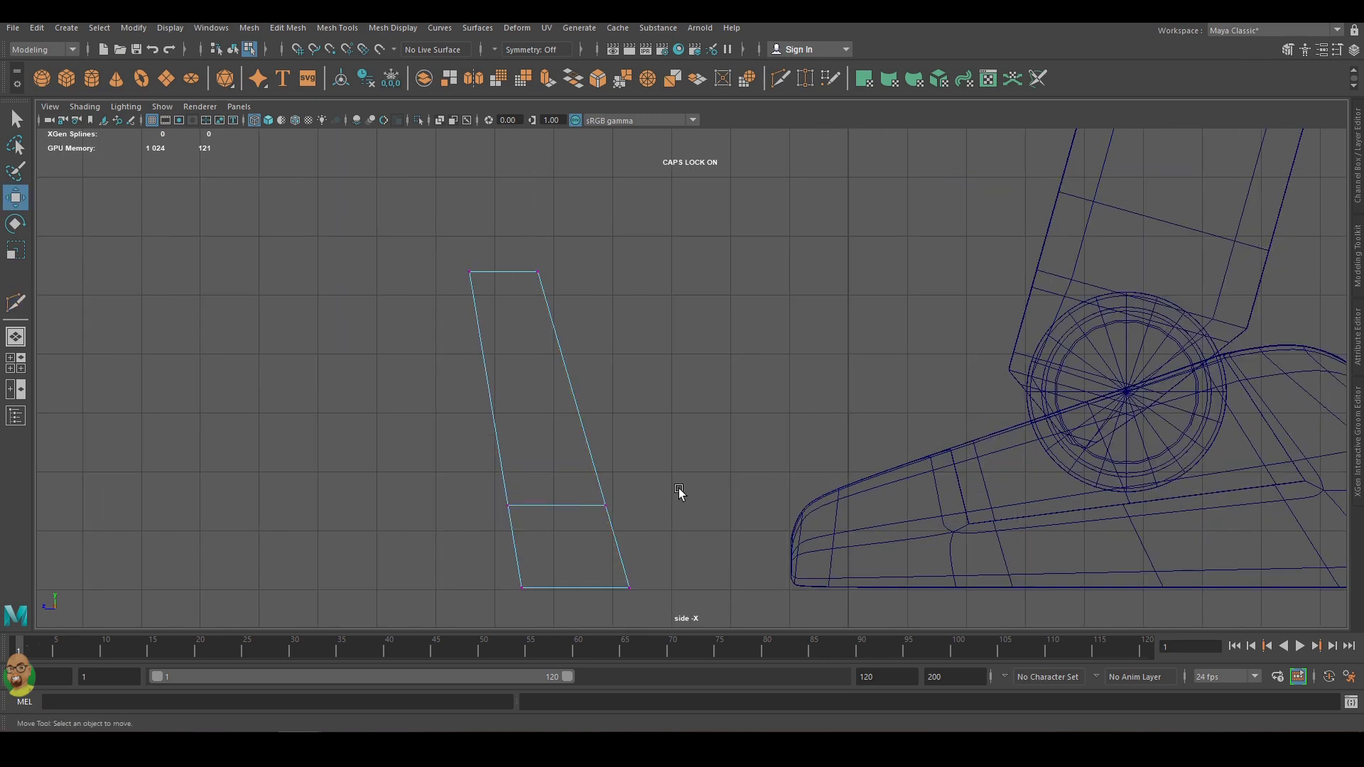
Extrude the bottom face toward the foot and make its end edge more upright.
{"action": "left_click", "coordinate": [582, 561]}
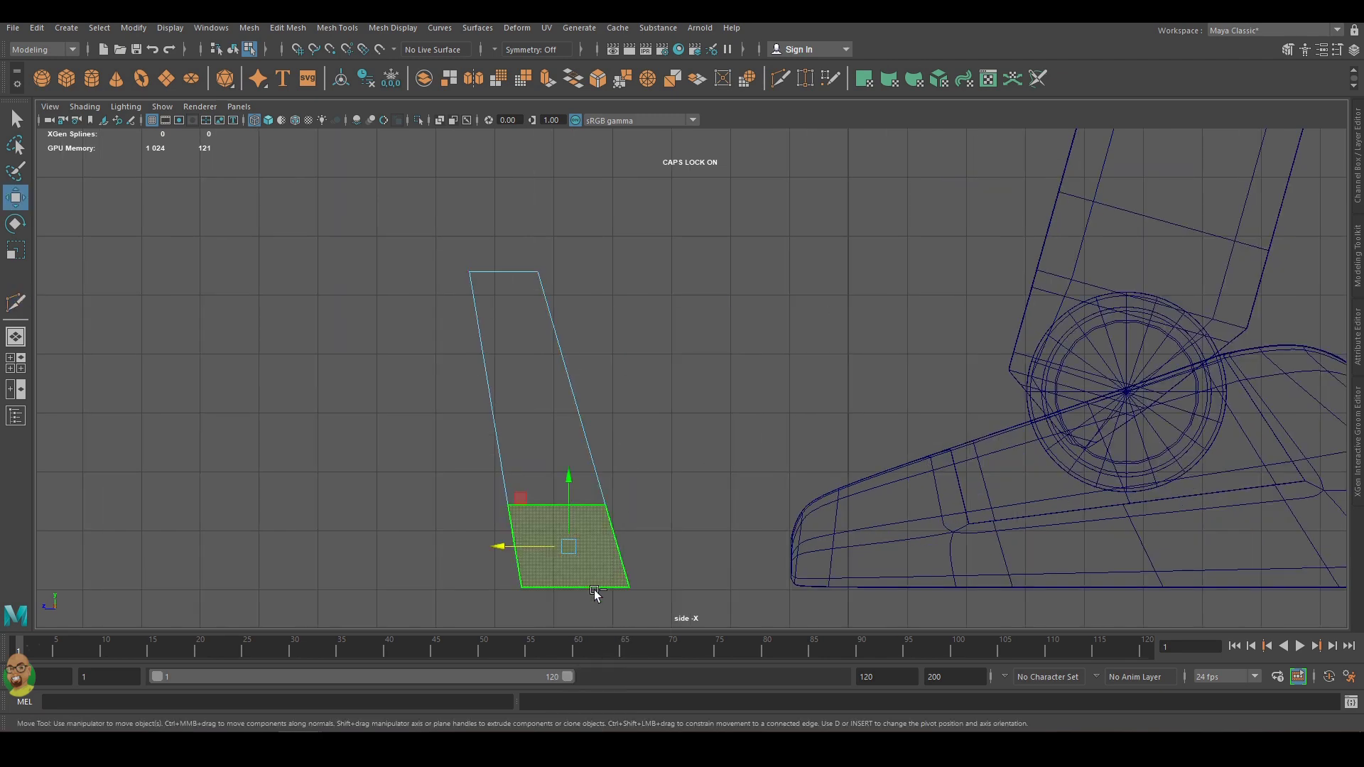
{"action": "key", "text": "ctrl+e"}
{"action": "left_click_drag", "start_coordinate": [618, 548], "coordinate": [728, 556]}
{"action": "key", "text": "r"}
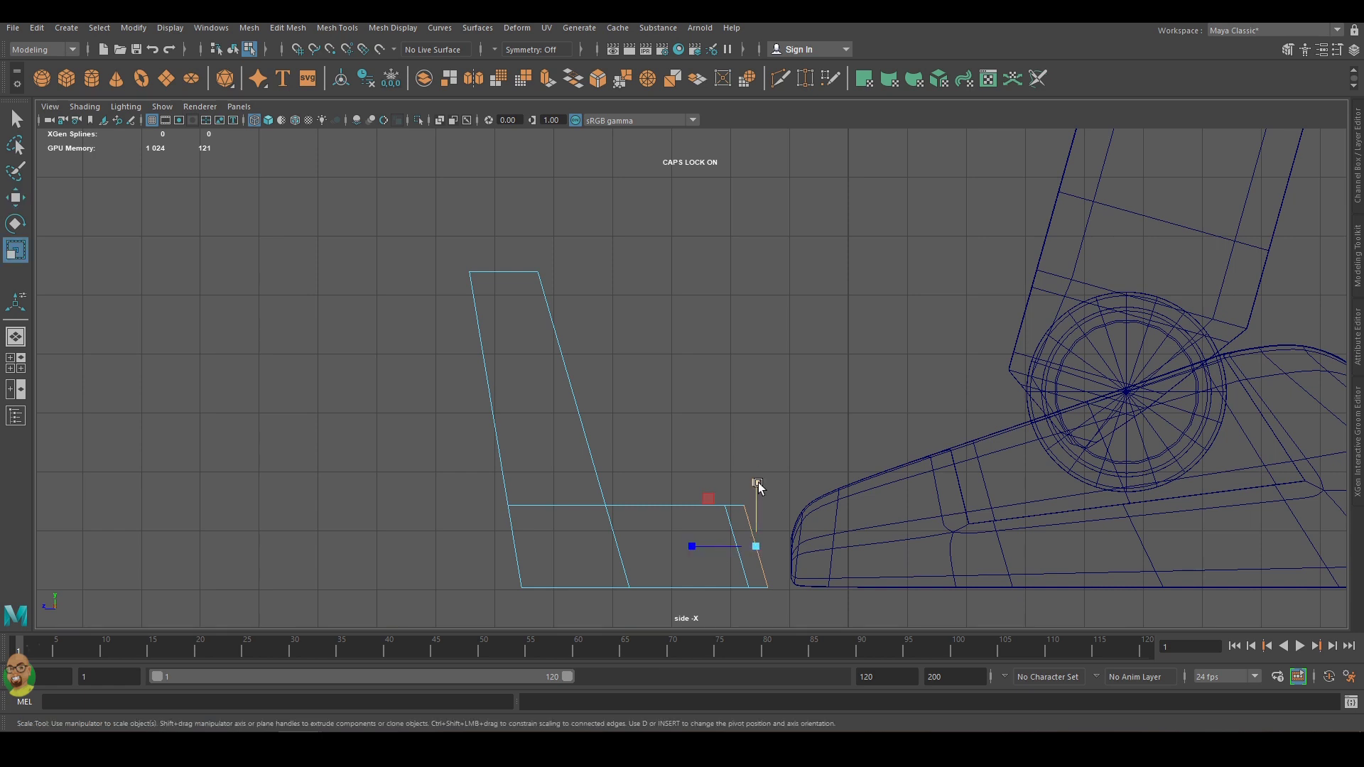
{"action": "key", "text": "e"}
{"action": "left_click_drag", "start_coordinate": [713, 549], "coordinate": [769, 473]}
{"action": "key", "text": "w"}
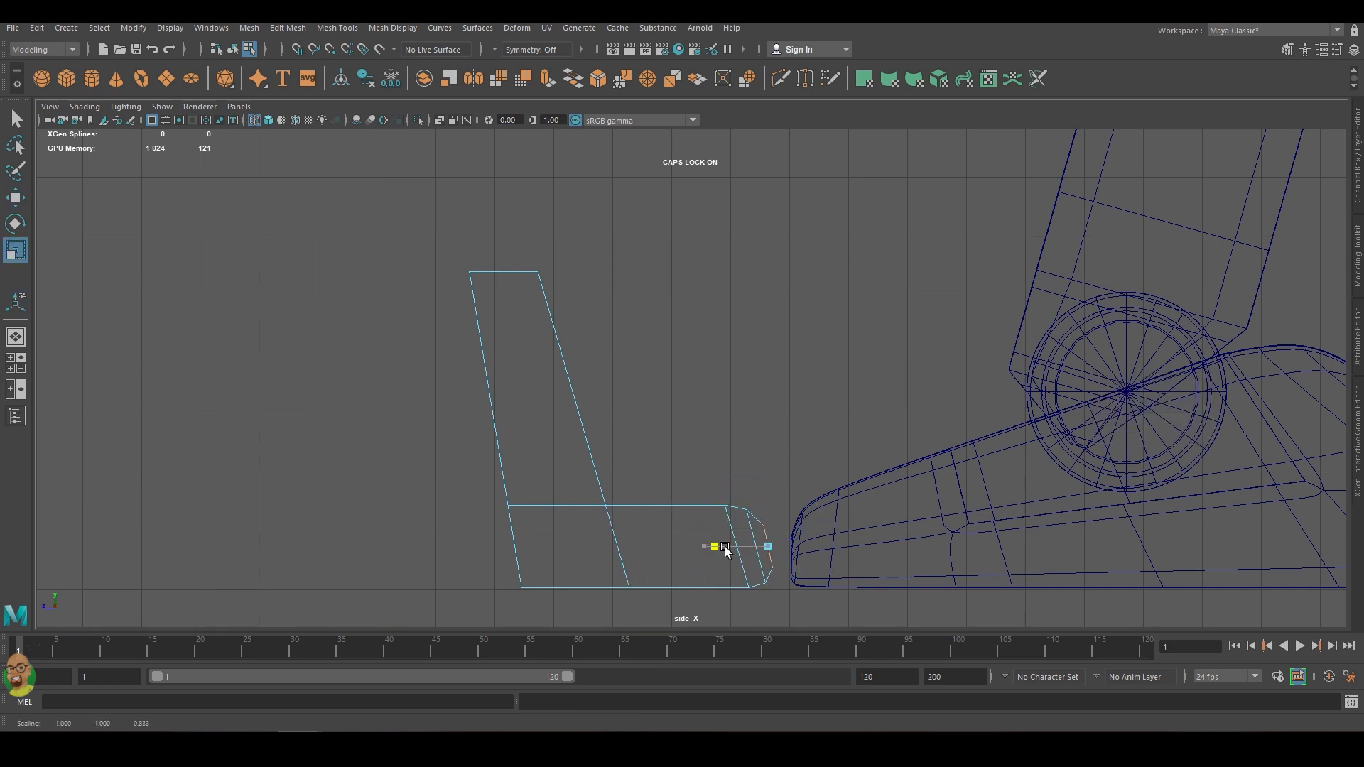
{"action": "right_click_drag", "start_coordinate": [532, 295], "coordinate": [460, 266], "text": "shift"}
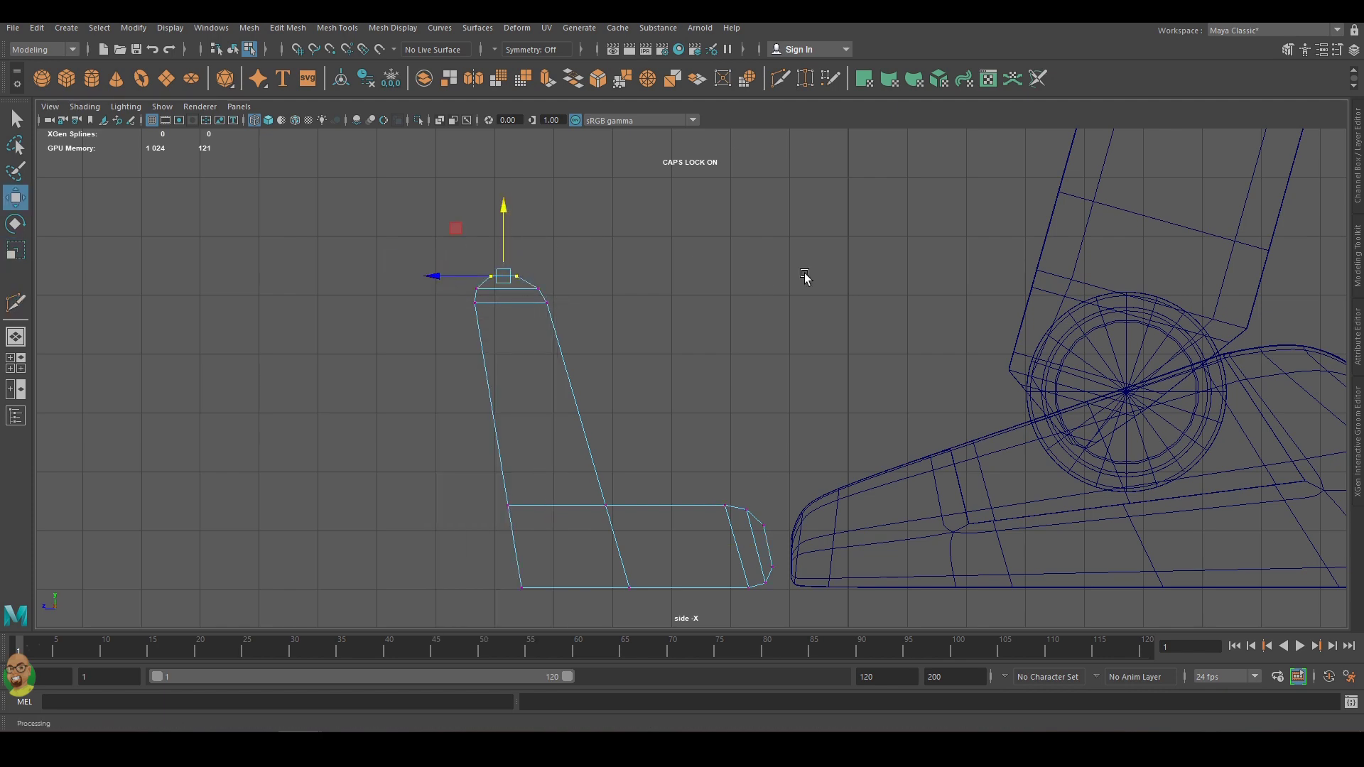
In perspective view, nudge the bracket slightly outward along X.
{"action": "right_click", "coordinate": [670, 363]}
{"action": "key", "text": "space"}
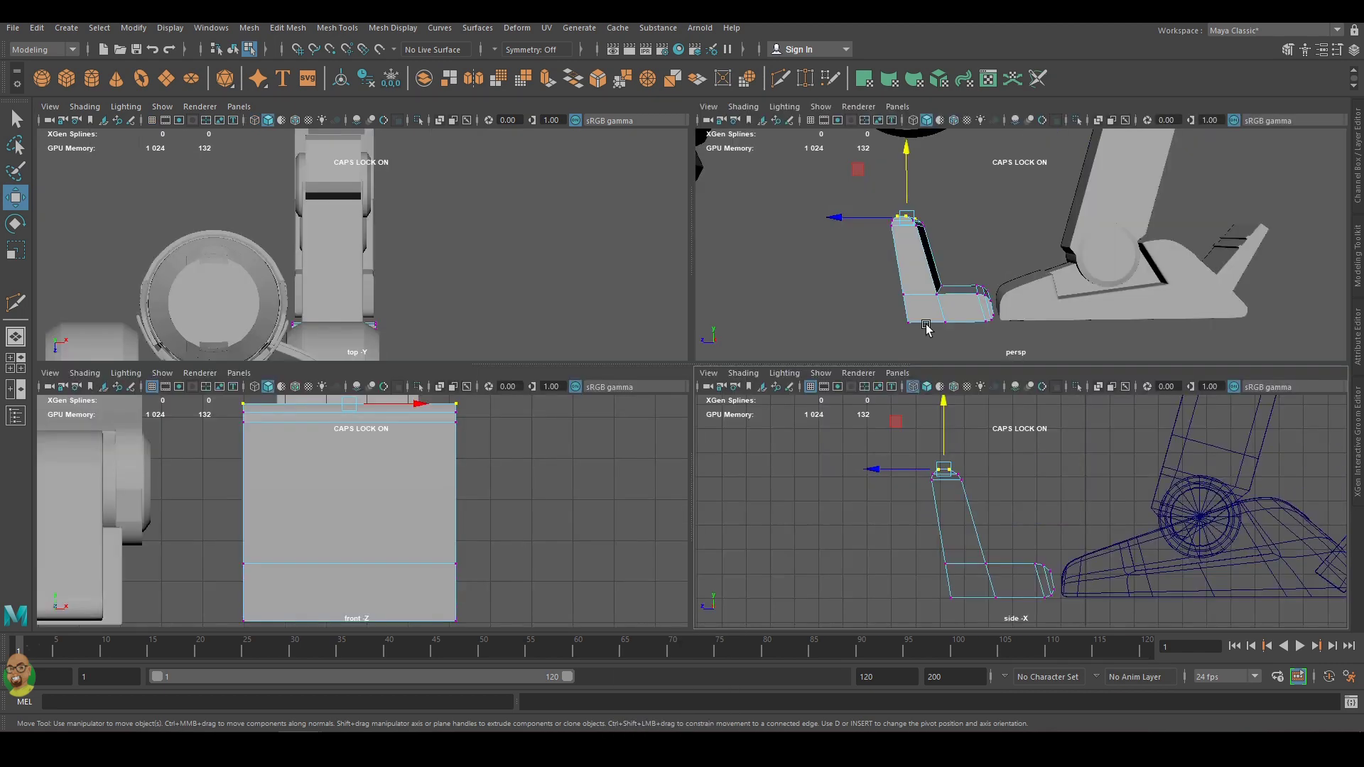
{"action": "key", "text": "space"}
{"action": "key", "text": "space"}
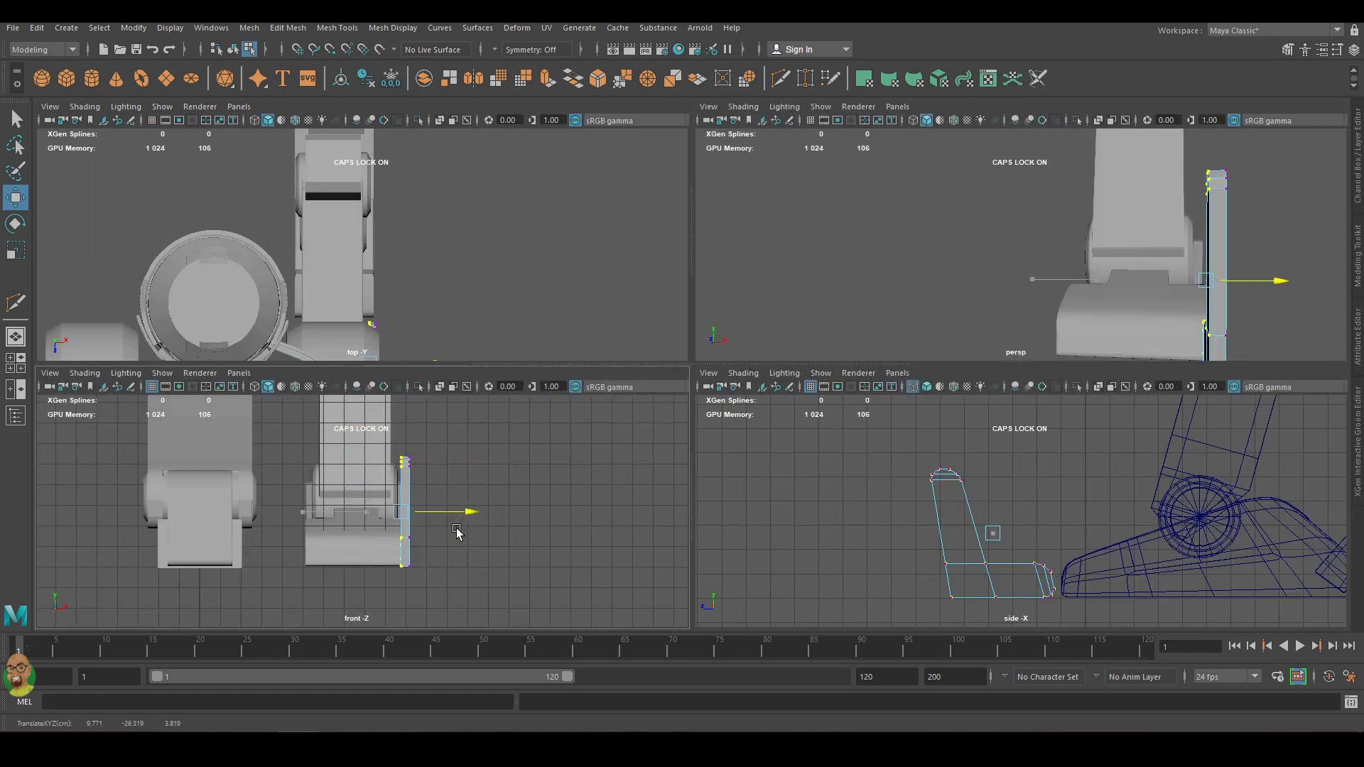
{"action": "scroll", "coordinate": [578, 275], "scroll_direction": "up", "scroll_amount": 5}
{"action": "scroll", "coordinate": [469, 512], "scroll_direction": "up", "scroll_amount": 4}
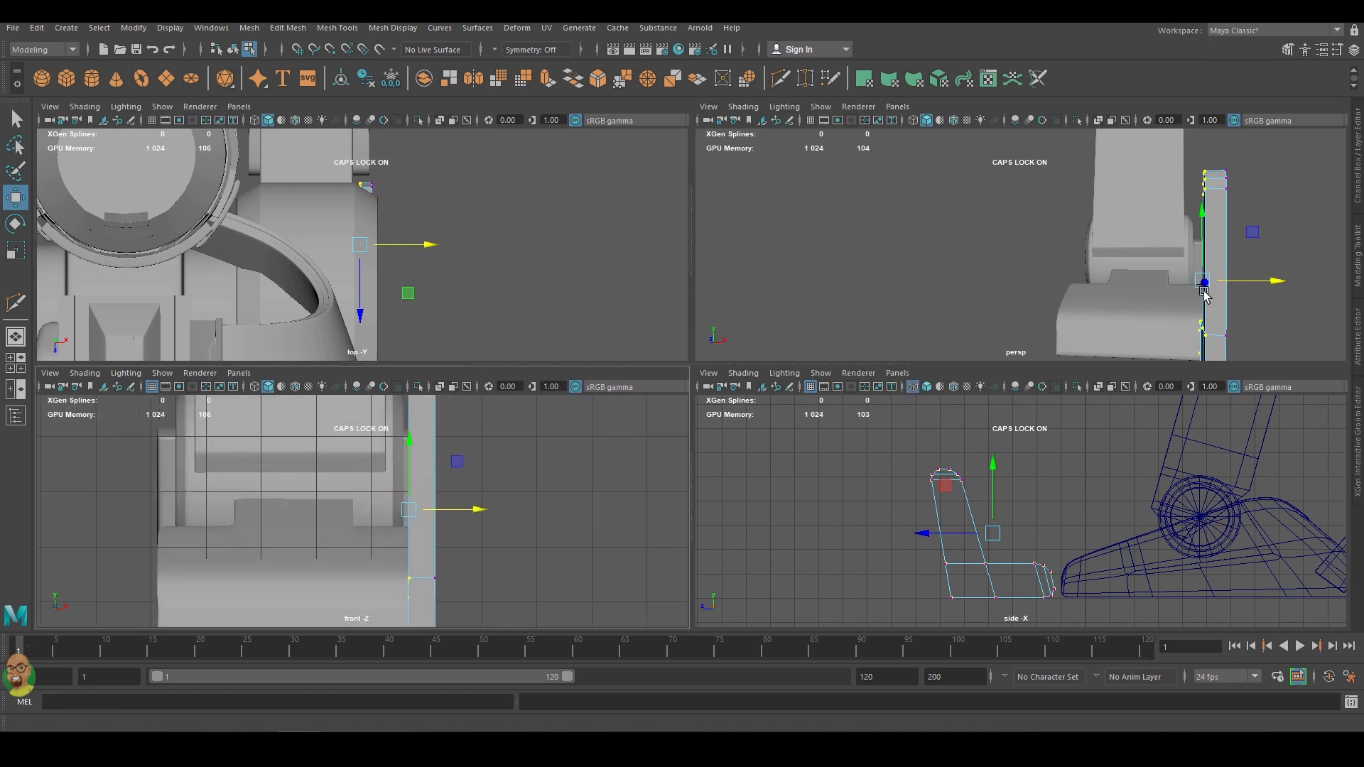
{"action": "left_click_drag", "start_coordinate": [476, 511], "coordinate": [469, 513]}
{"action": "left_click_drag", "start_coordinate": [1171, 298], "coordinate": [1208, 270], "text": "alt"}
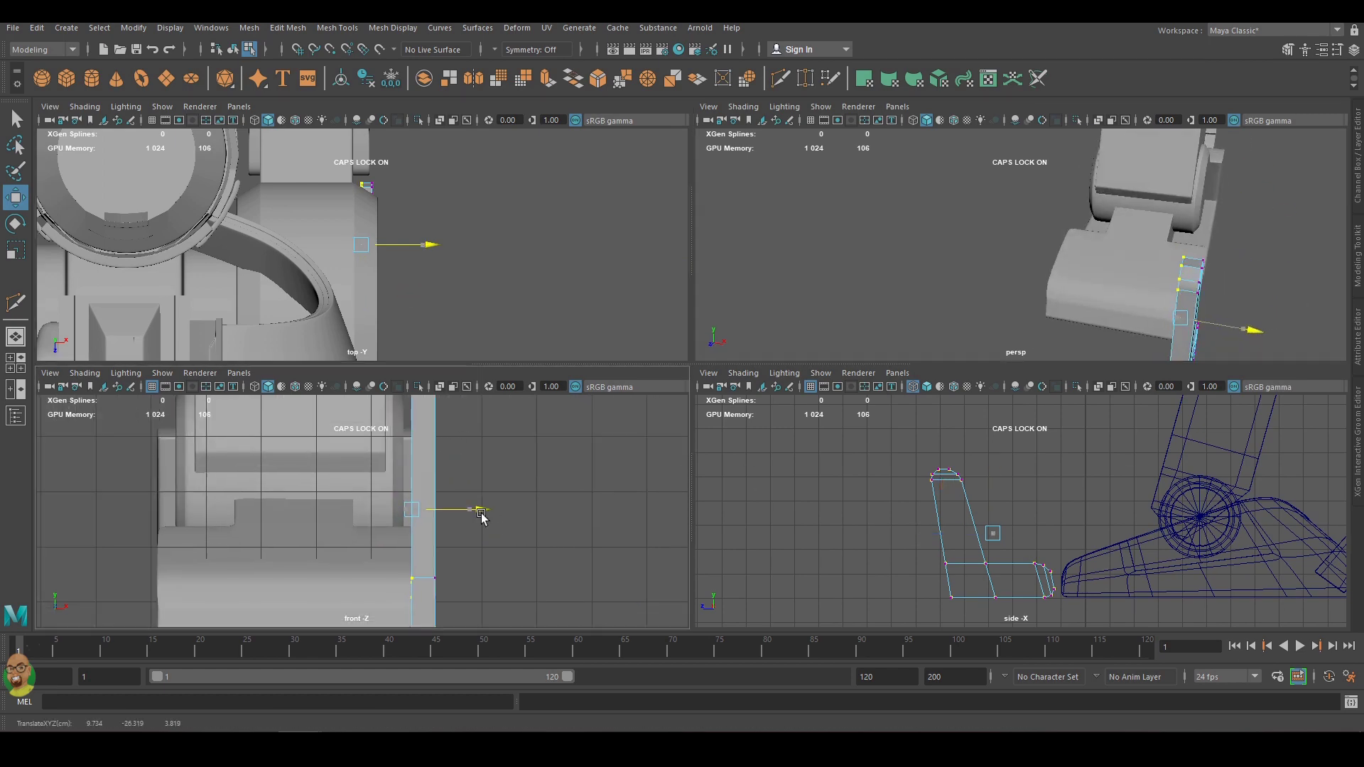
Create a horizontal polygon cylinder across the bracket tops and shorten it in X to fit.
{"action": "right_click", "coordinate": [1245, 298]}
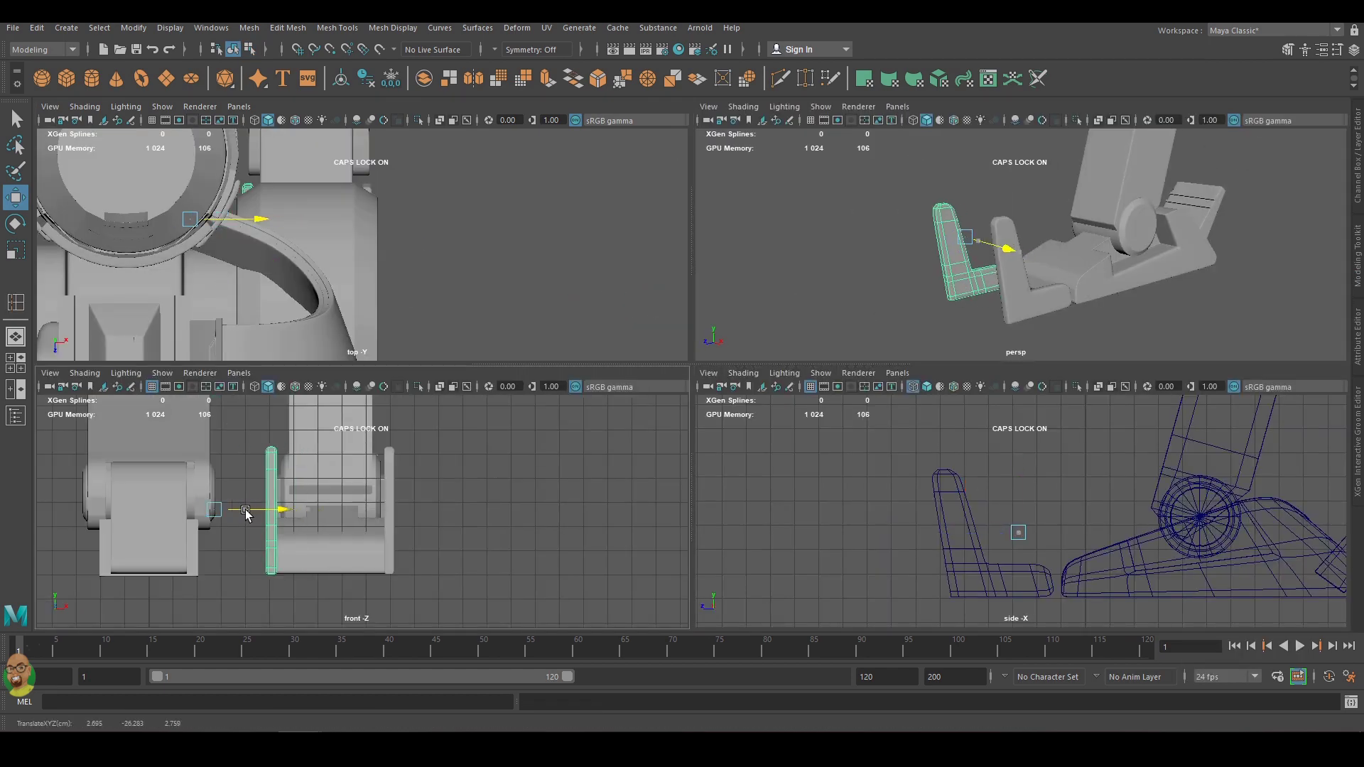
{"action": "left_click", "coordinate": [92, 78]}
{"action": "mouse_move", "coordinate": [866, 451]}
{"action": "left_mouse_down"}
{"action": "mouse_move", "coordinate": [885, 451]}
{"action": "mouse_move", "coordinate": [884, 412]}
{"action": "left_mouse_up"}
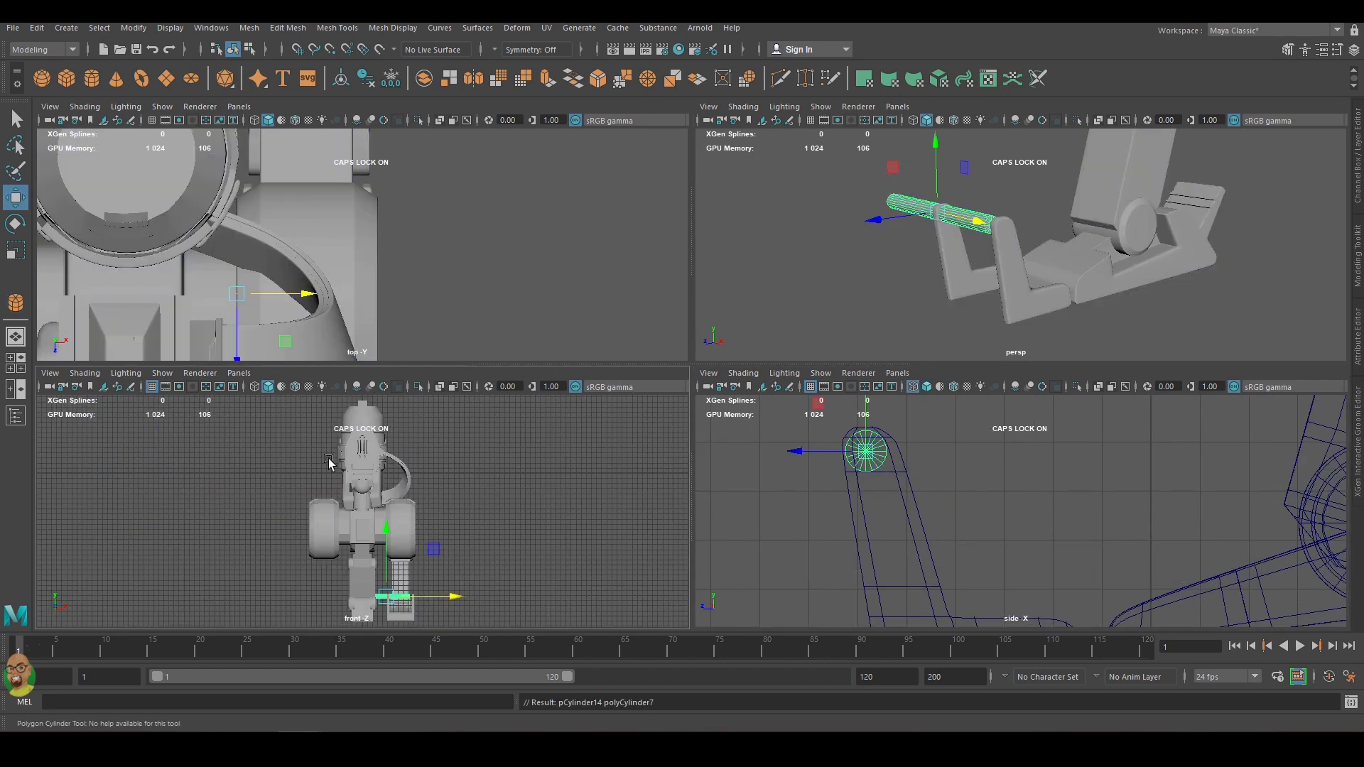
{"action": "scroll", "coordinate": [471, 538], "scroll_direction": "up", "scroll_amount": 5}
{"action": "key", "text": "q"}
{"action": "scroll", "coordinate": [471, 538], "scroll_direction": "down", "scroll_amount": 4}
{"action": "key", "text": "w"}
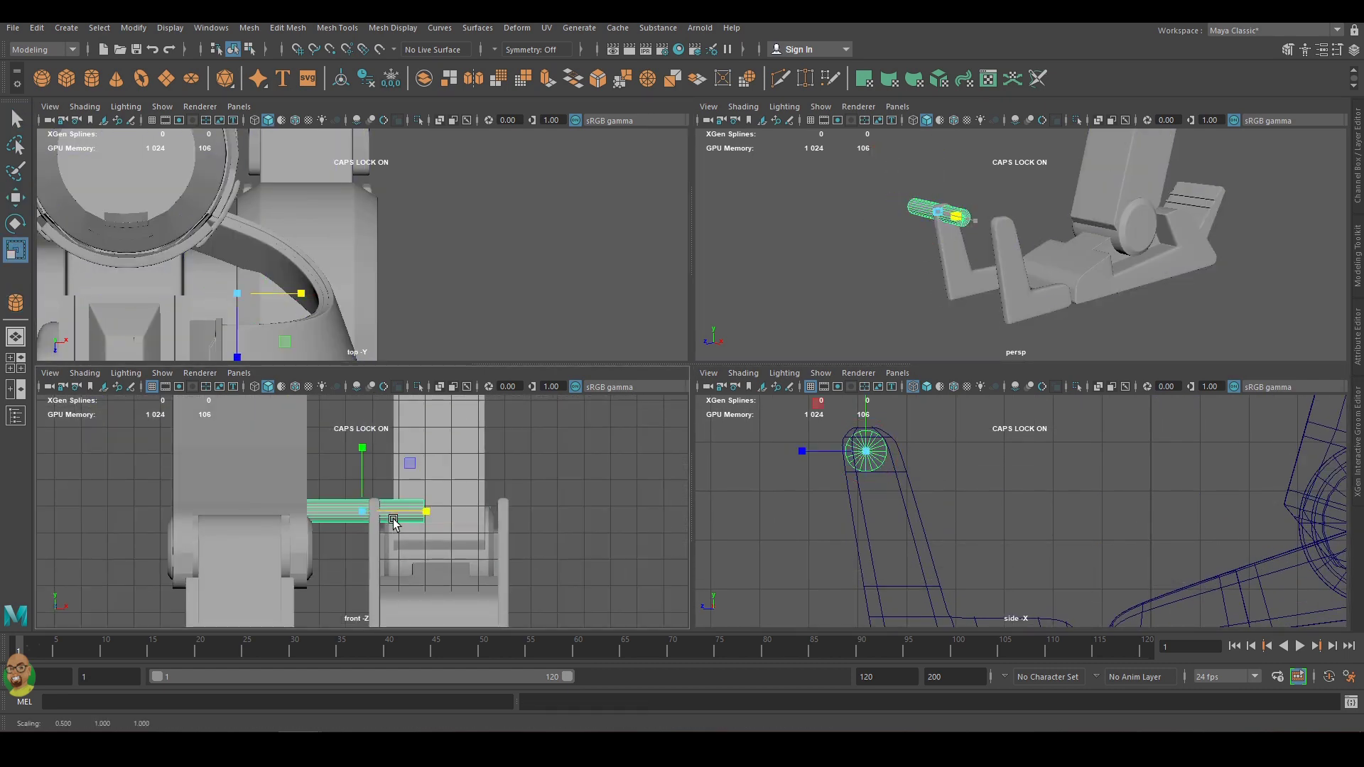
{"action": "key", "text": "r"}
{"action": "left_click_drag", "start_coordinate": [572, 515], "coordinate": [509, 516]}
{"action": "scroll", "coordinate": [510, 516], "scroll_direction": "up", "scroll_amount": 3}
Combine the selected leg pieces into one mesh with Mesh > Combine.
{"action": "key", "text": "w"}
{"action": "key", "text": "r"}
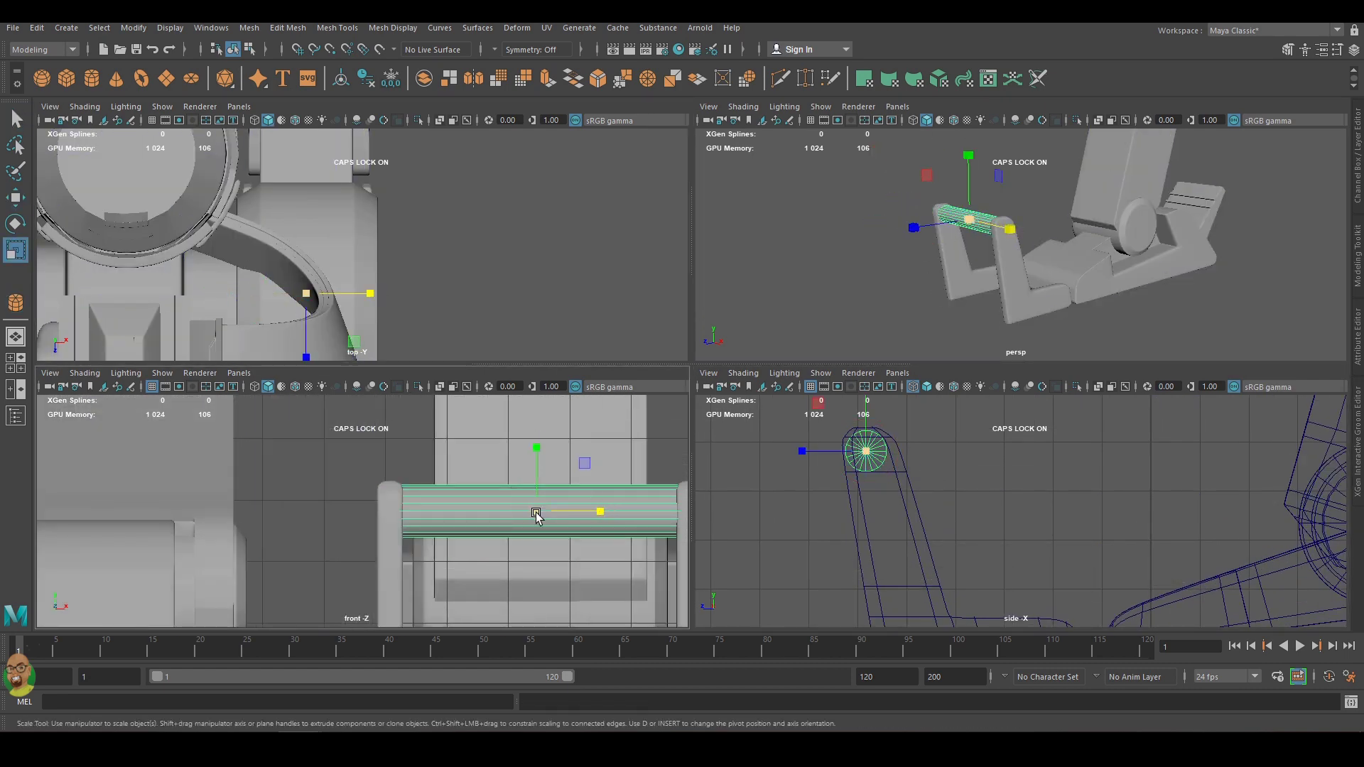
{"action": "left_click", "coordinate": [248, 27]}
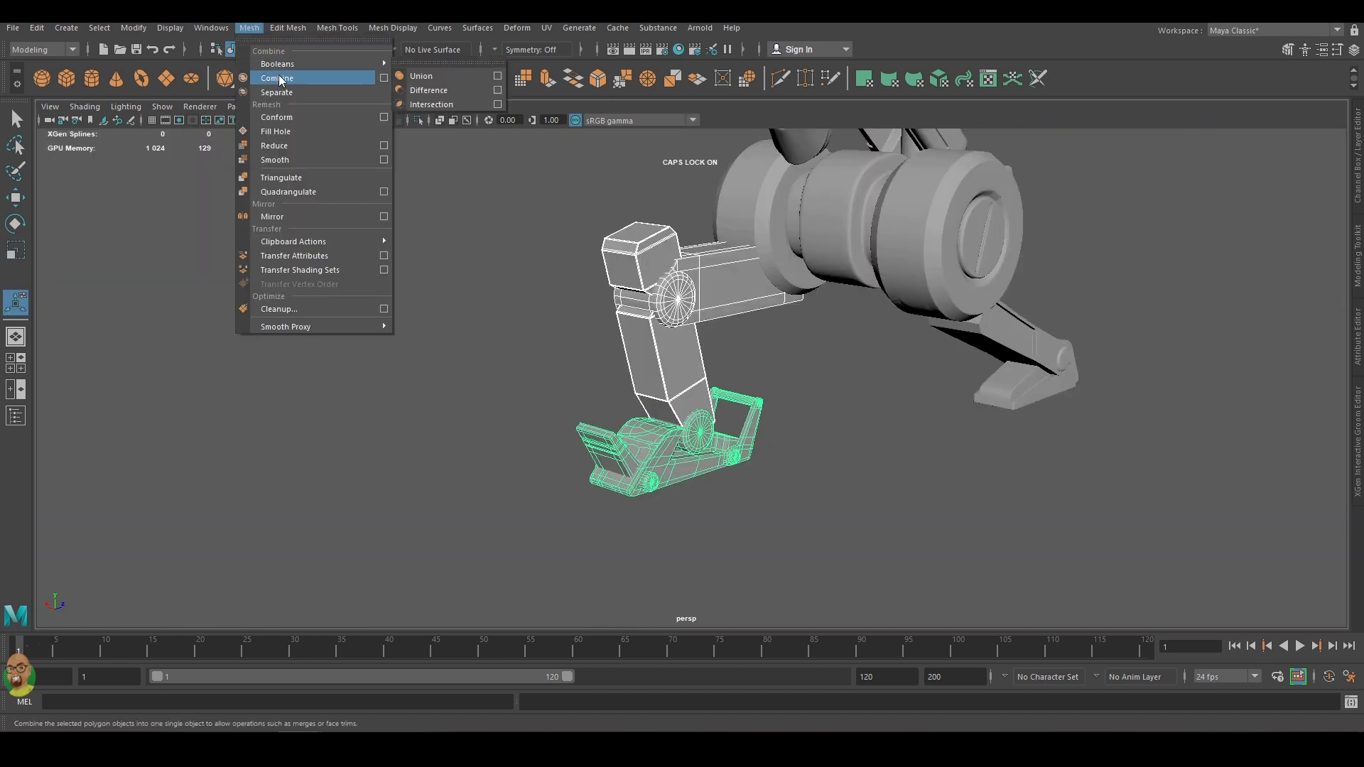
{"action": "left_click", "coordinate": [277, 76]}
Mirror the leg to create the opposite leg and orbit around to check both.
{"action": "left_click", "coordinate": [498, 78]}
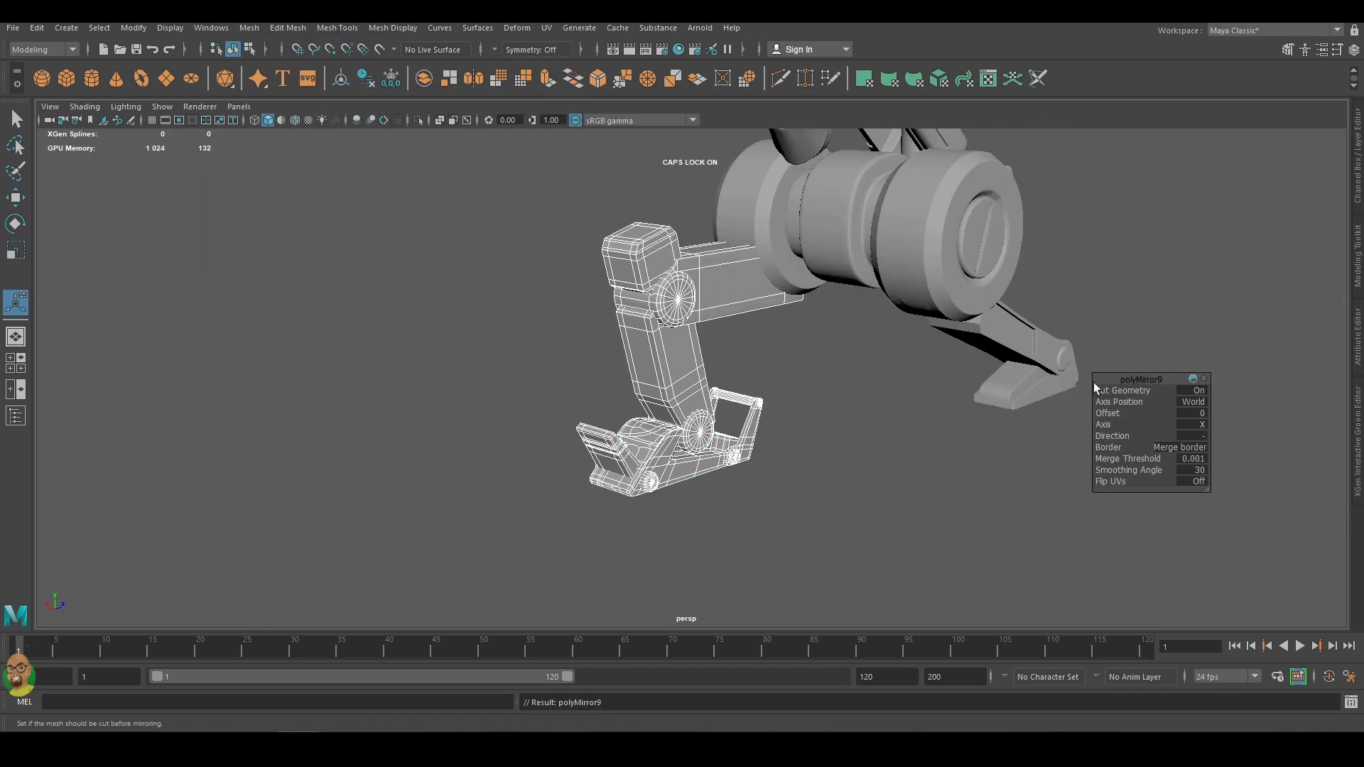
{"action": "left_click", "coordinate": [1097, 387]}
{"action": "left_click", "coordinate": [1207, 276]}
{"action": "mouse_move", "coordinate": [1208, 275]}
{"action": "left_mouse_down", "text": "alt"}
{"action": "mouse_move", "coordinate": [1081, 258]}
{"action": "mouse_move", "coordinate": [748, 256]}
{"action": "left_mouse_up", "text": "alt"}
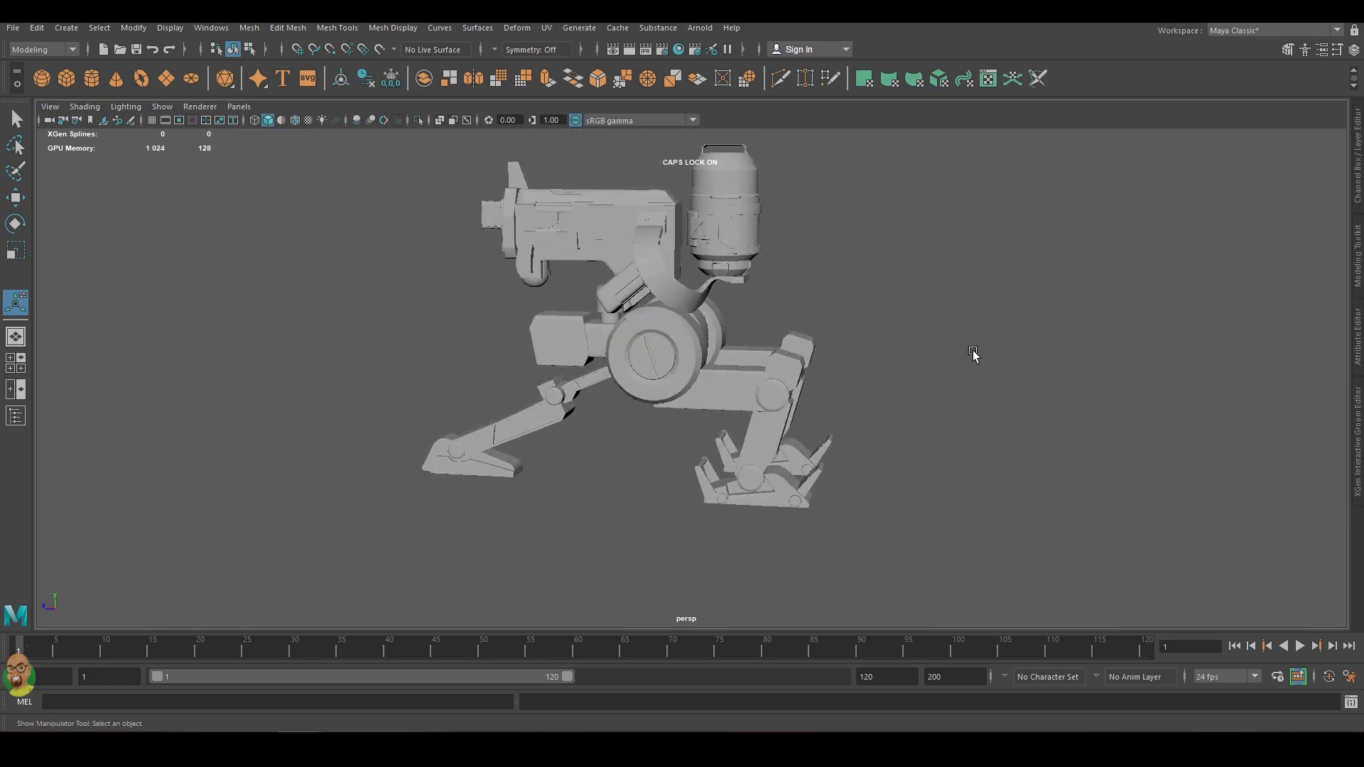
{"action": "mouse_move", "coordinate": [1290, 603]}
{"action": "left_mouse_down", "text": "alt"}
{"action": "mouse_move", "coordinate": [1183, 612]}
{"action": "mouse_move", "coordinate": [739, 596]}
{"action": "mouse_move", "coordinate": [694, 609]}
{"action": "mouse_move", "coordinate": [717, 618]}
{"action": "left_mouse_up", "text": "alt"}
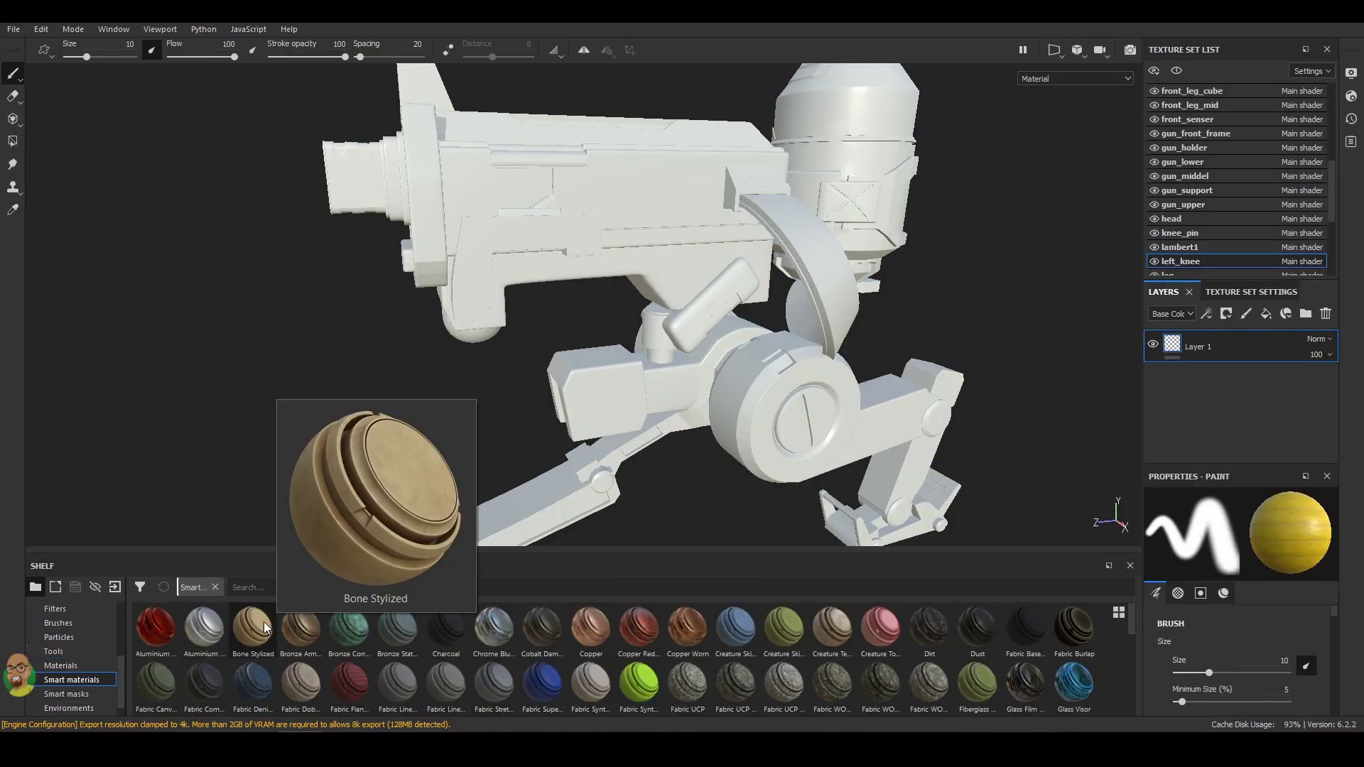
Apply Bone Stylized to the knee with a darker muted tan base and dark grey dirt.
{"action": "left_click_drag", "start_coordinate": [252, 627], "coordinate": [1179, 352]}
{"action": "left_click", "coordinate": [1191, 417]}
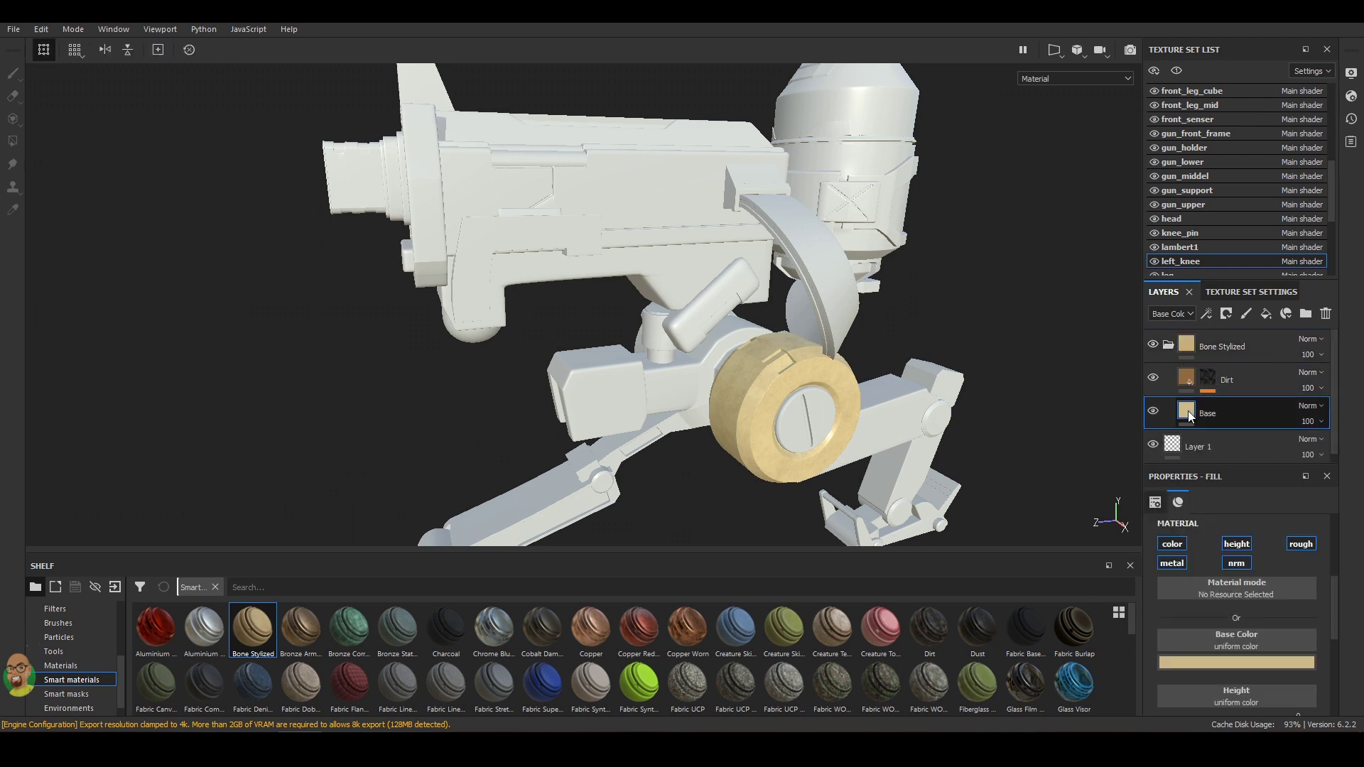
{"action": "left_click", "coordinate": [1235, 665]}
{"action": "left_click_drag", "start_coordinate": [1207, 589], "coordinate": [1186, 558]}
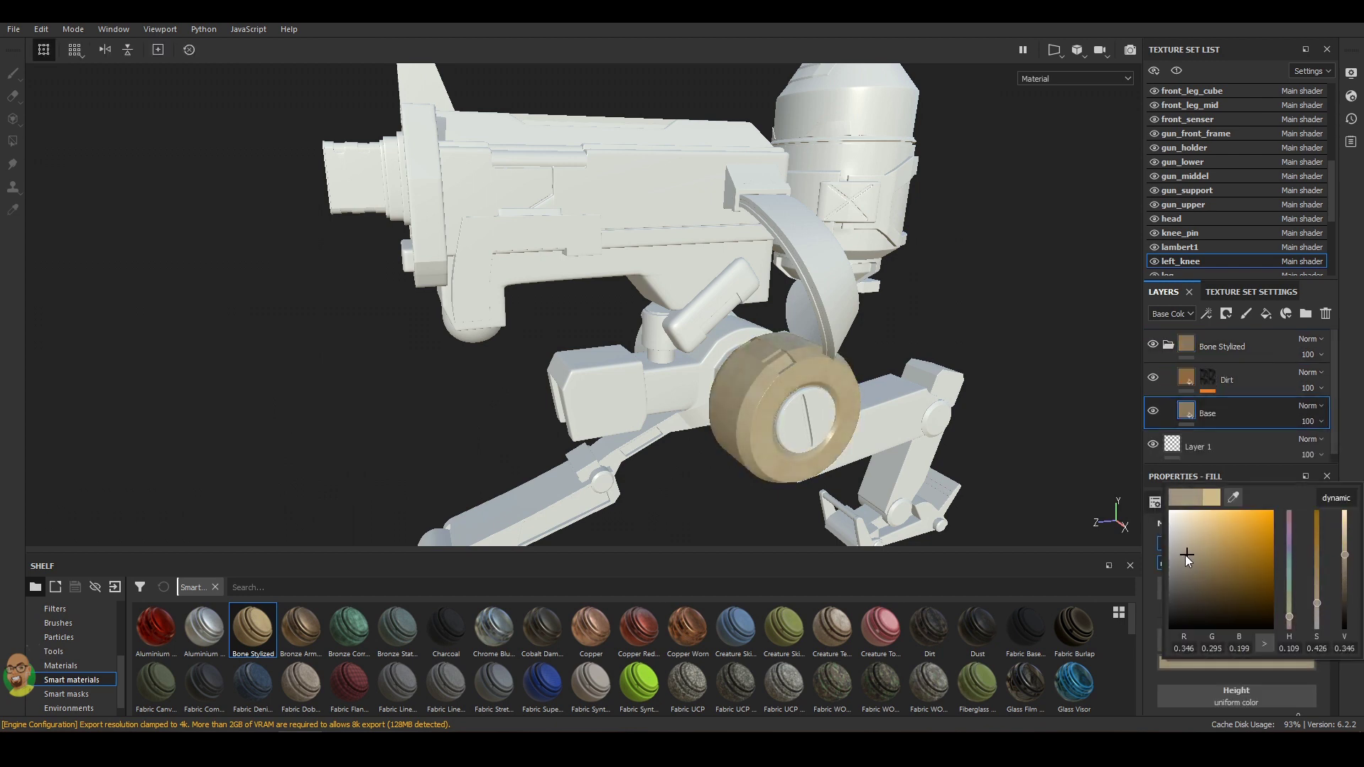
{"action": "left_click", "coordinate": [1250, 384]}
{"action": "left_click", "coordinate": [1235, 663]}
{"action": "left_click", "coordinate": [1175, 584]}
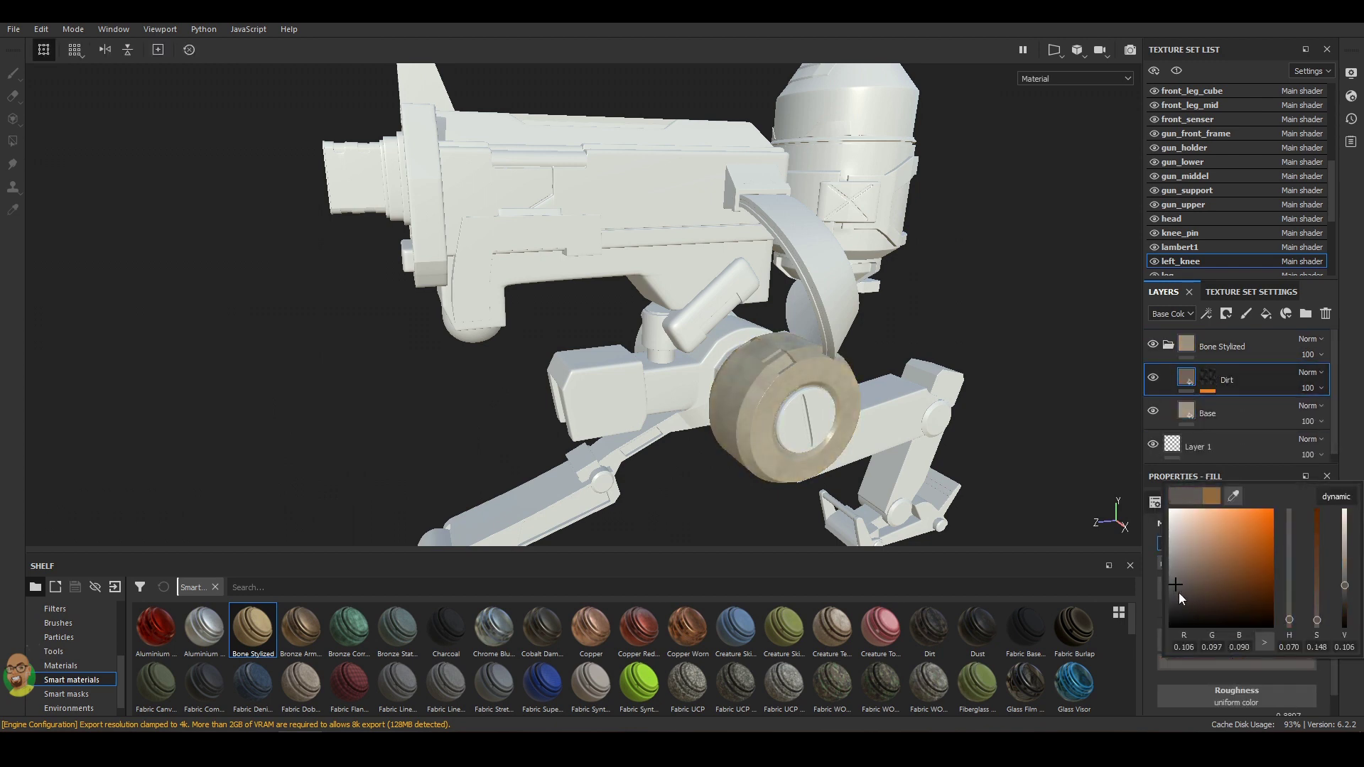
{"action": "left_click", "coordinate": [1222, 351]}
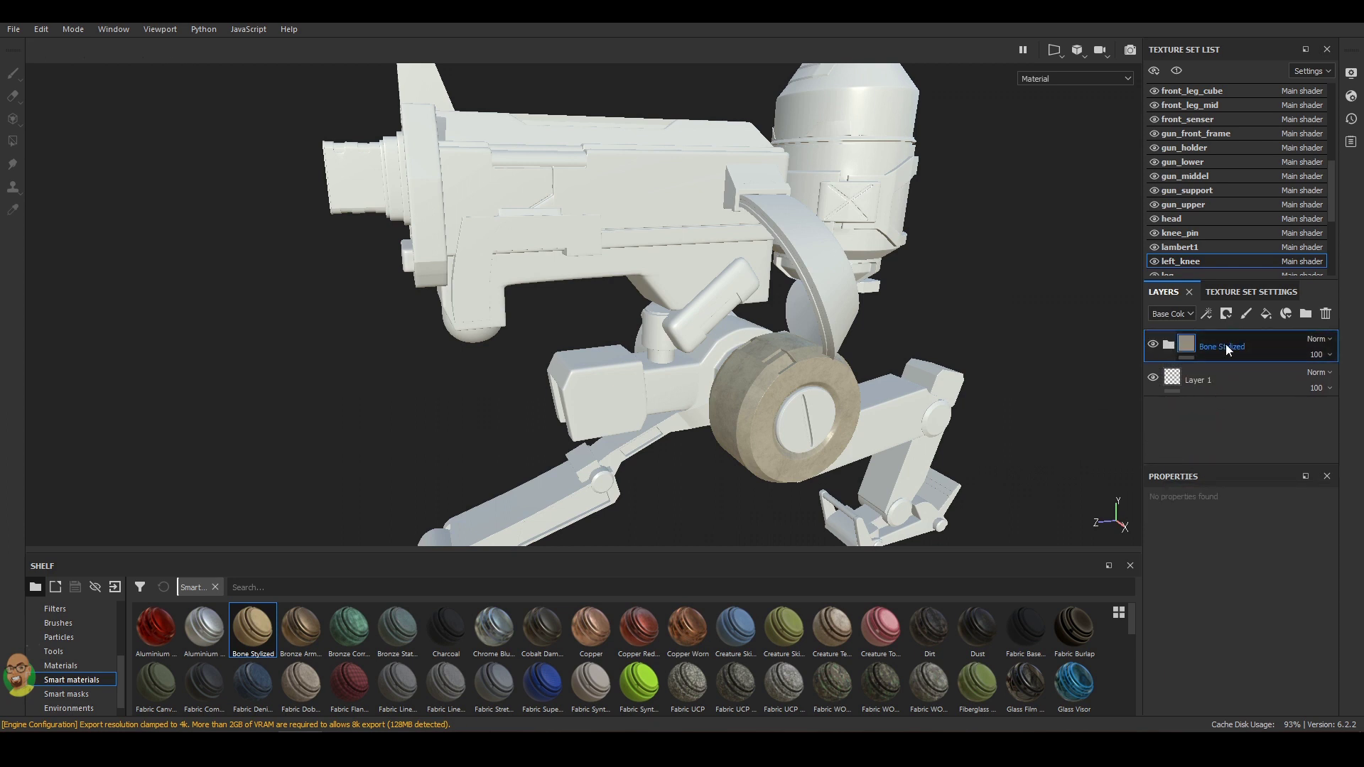
Copy the Bone Stylized layer to the thigh and stopper texture sets and check each.
{"action": "left_click_drag", "start_coordinate": [1226, 345], "coordinate": [1259, 349]}
{"action": "scroll", "coordinate": [1172, 248], "scroll_direction": "up", "scroll_amount": 2}
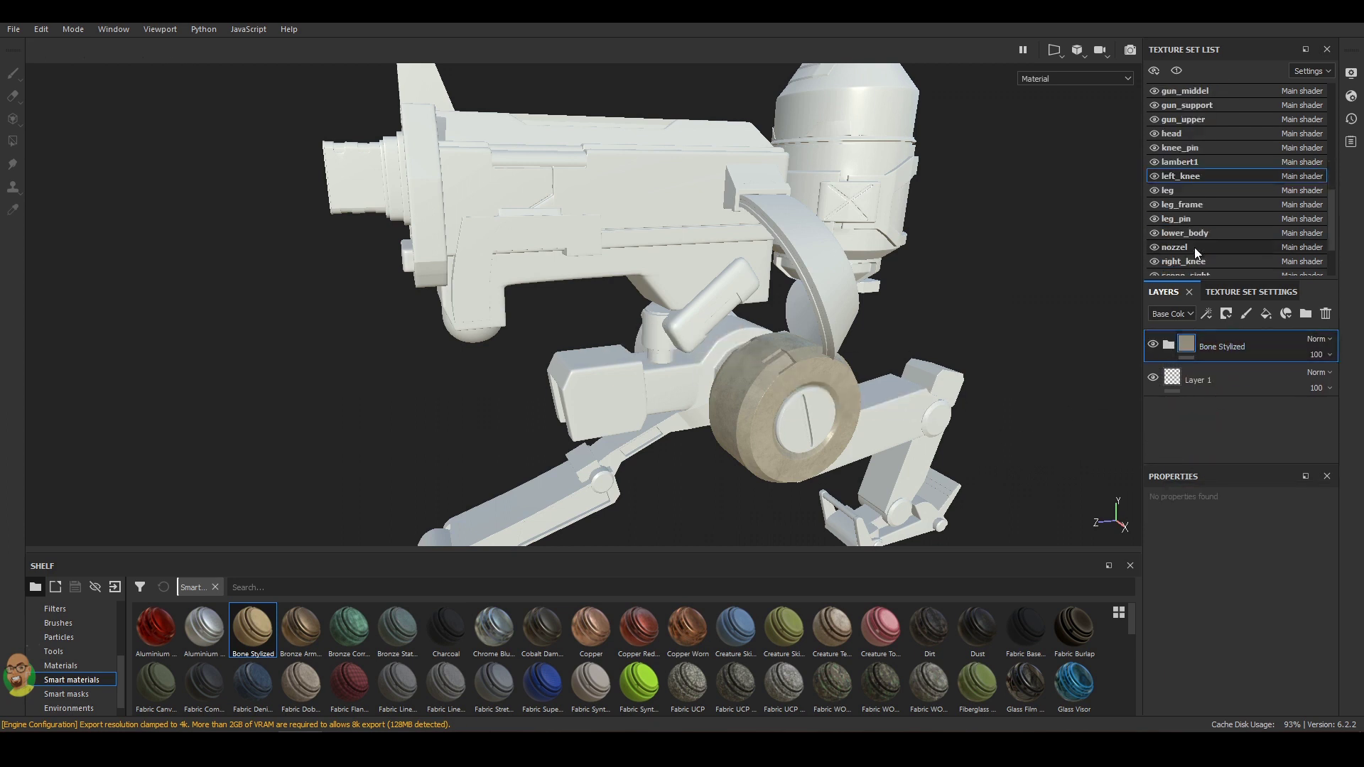
{"action": "scroll", "coordinate": [1192, 250], "scroll_direction": "up", "scroll_amount": 2}
{"action": "scroll", "coordinate": [1189, 227], "scroll_direction": "up", "scroll_amount": 1}
{"action": "scroll", "coordinate": [1187, 213], "scroll_direction": "down", "scroll_amount": 3}
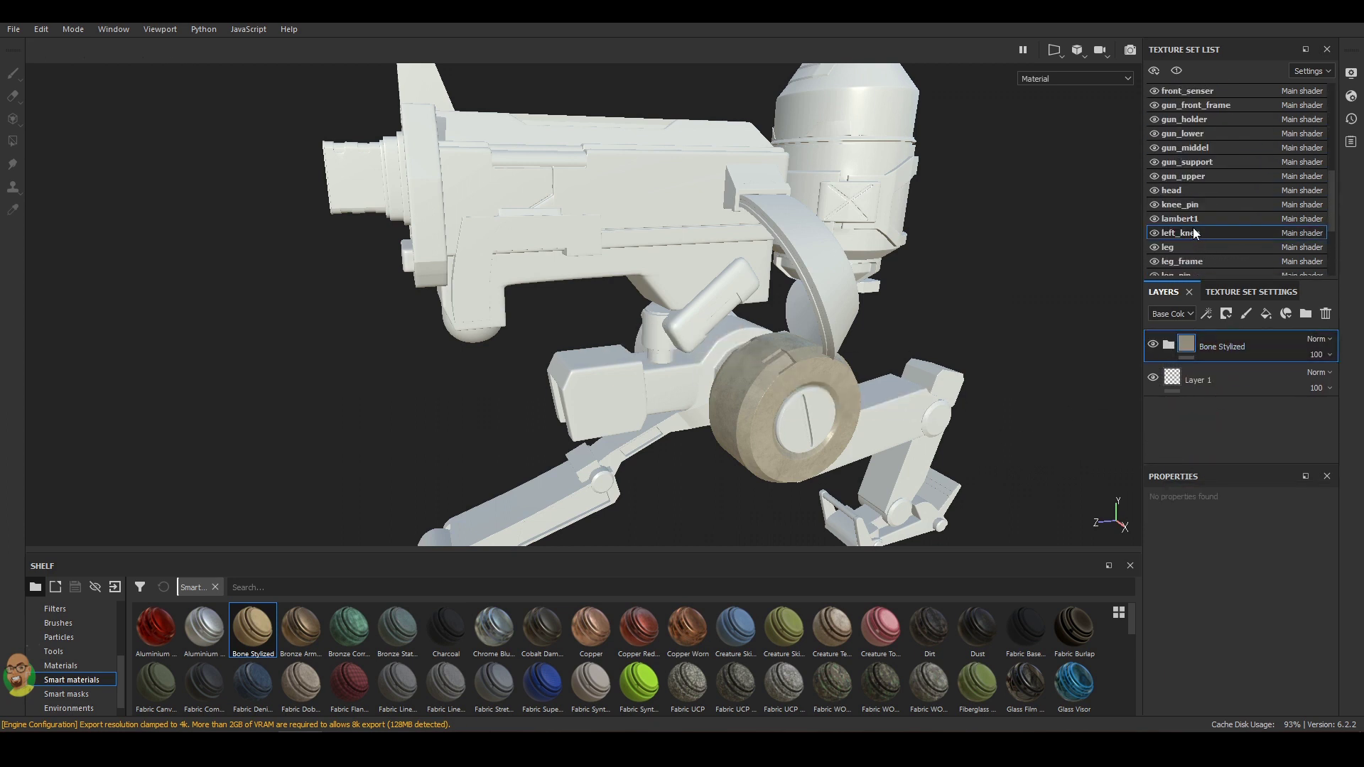
{"action": "left_click", "coordinate": [1183, 226]}
{"action": "scroll", "coordinate": [1178, 242], "scroll_direction": "down", "scroll_amount": 3}
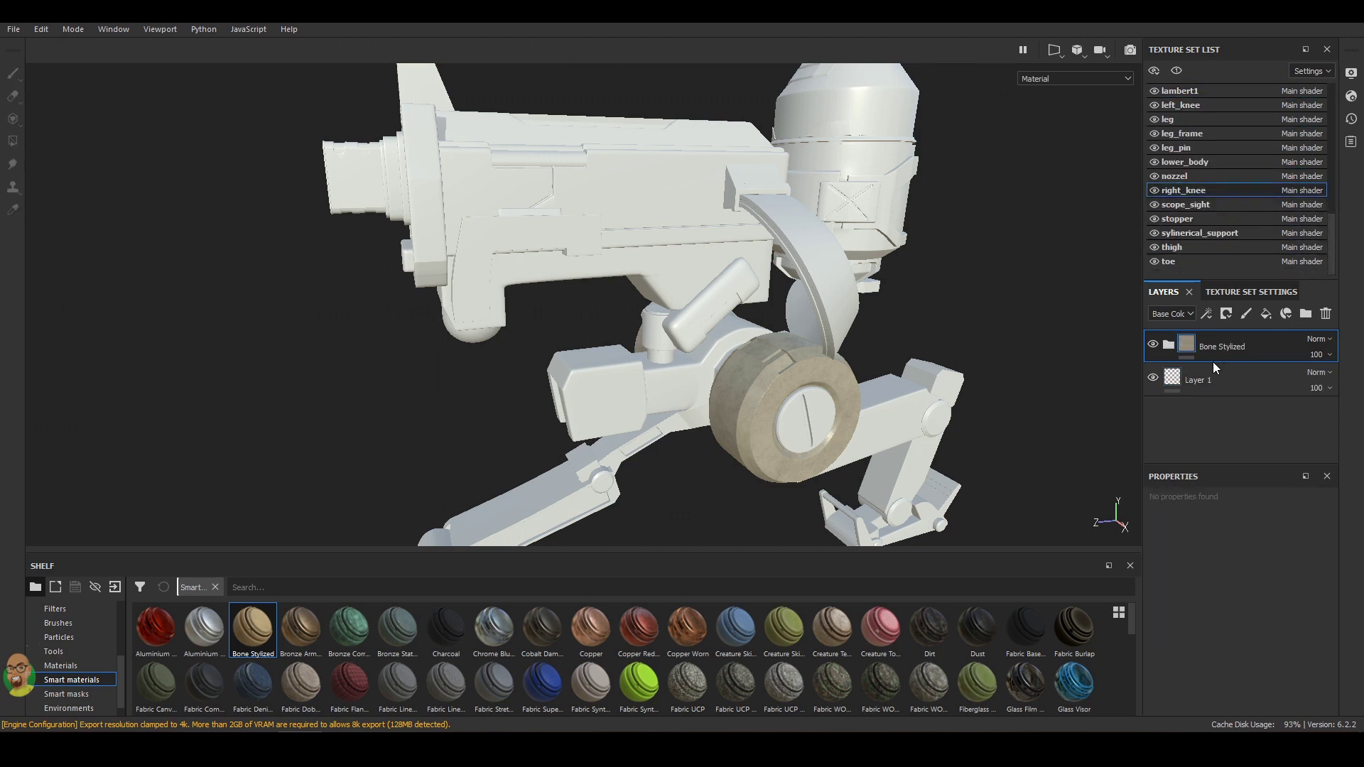
{"action": "scroll", "coordinate": [1200, 156], "scroll_direction": "up", "scroll_amount": 1}
{"action": "scroll", "coordinate": [1203, 120], "scroll_direction": "down", "scroll_amount": 1}
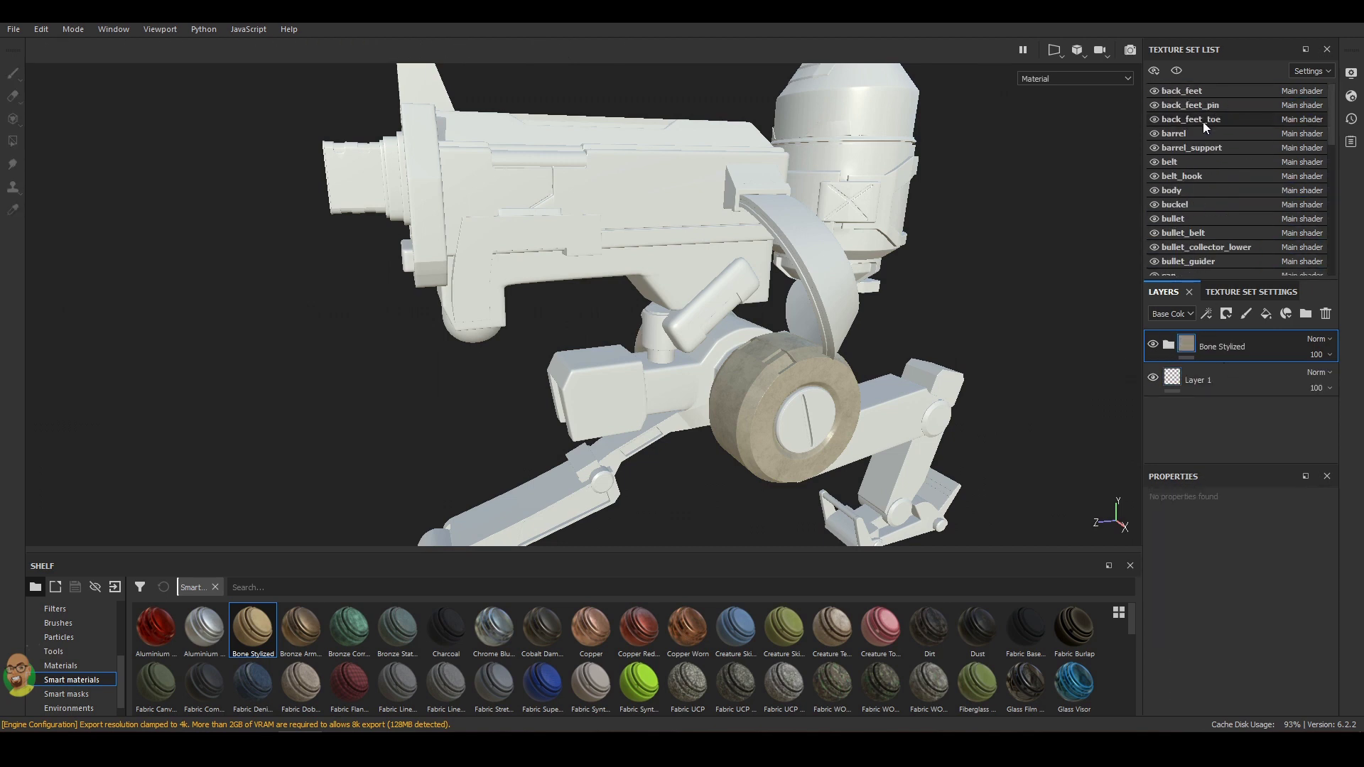
{"action": "left_click", "coordinate": [1187, 248]}
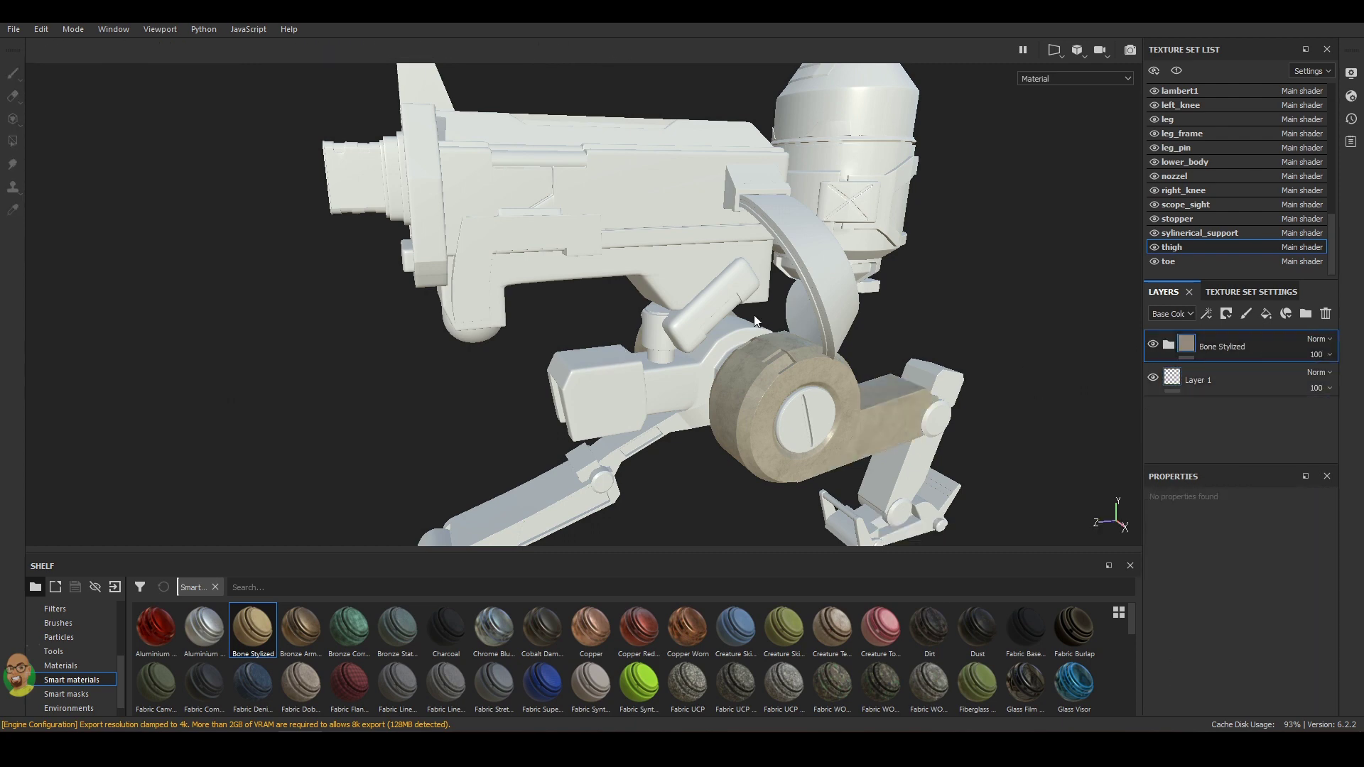
{"action": "left_click", "coordinate": [1212, 220]}
Add an orange Plastic Glossy Stained layer to the stopper, placed above Bone Stylized.
{"action": "key", "text": "f"}
{"action": "left_click", "coordinate": [1274, 391]}
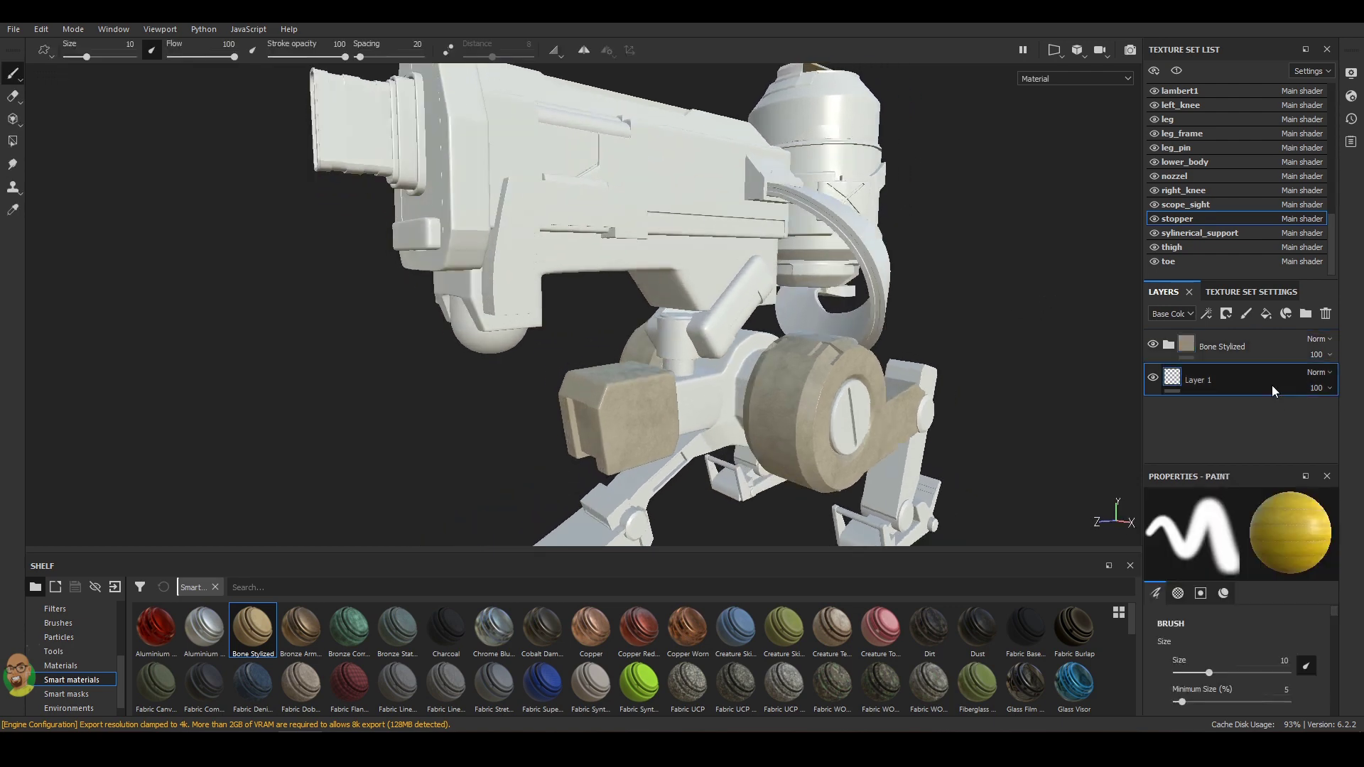
{"action": "scroll", "coordinate": [840, 687], "scroll_direction": "down", "scroll_amount": 2}
{"action": "left_click_drag", "start_coordinate": [1134, 397], "coordinate": [1200, 381]}
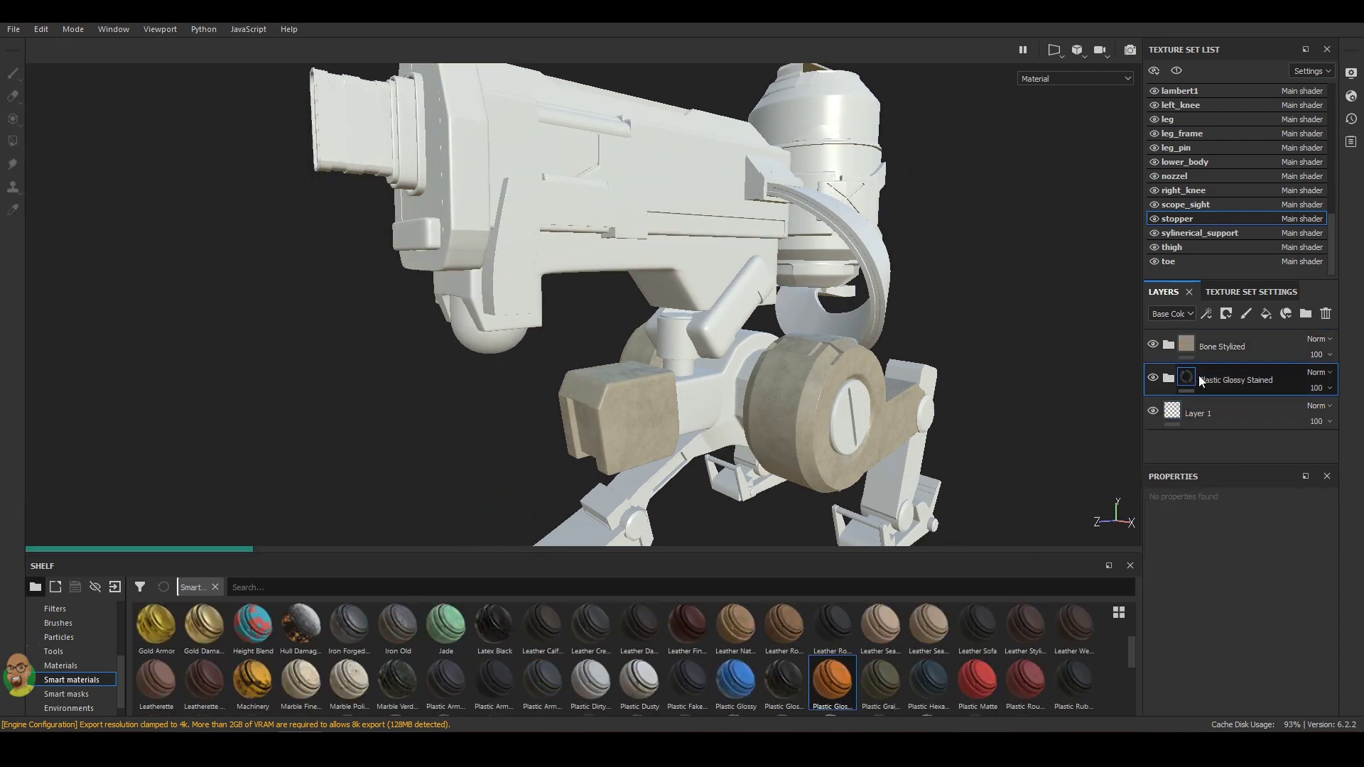
{"action": "left_click_drag", "start_coordinate": [1057, 464], "coordinate": [620, 415], "text": "alt"}
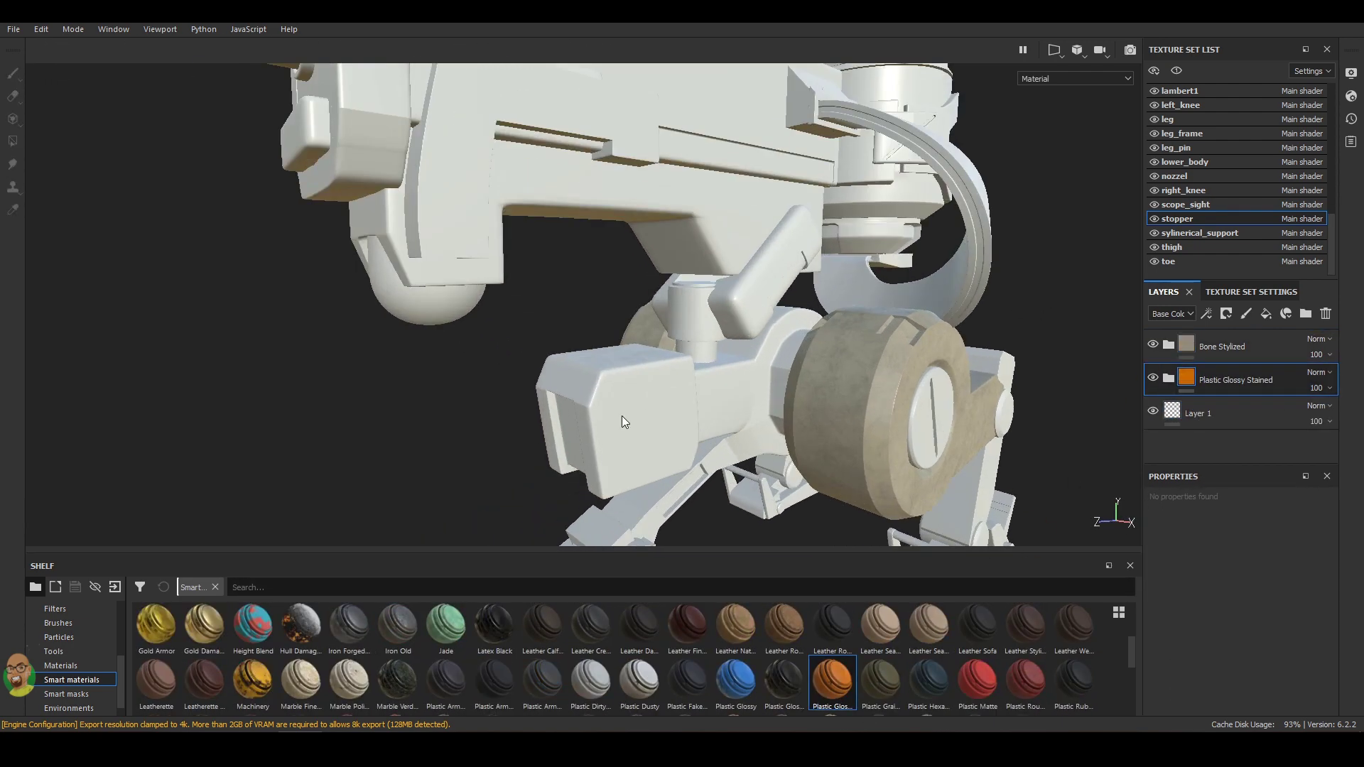
{"action": "left_click_drag", "start_coordinate": [1217, 333], "coordinate": [1216, 335]}
{"action": "key", "text": "F1"}
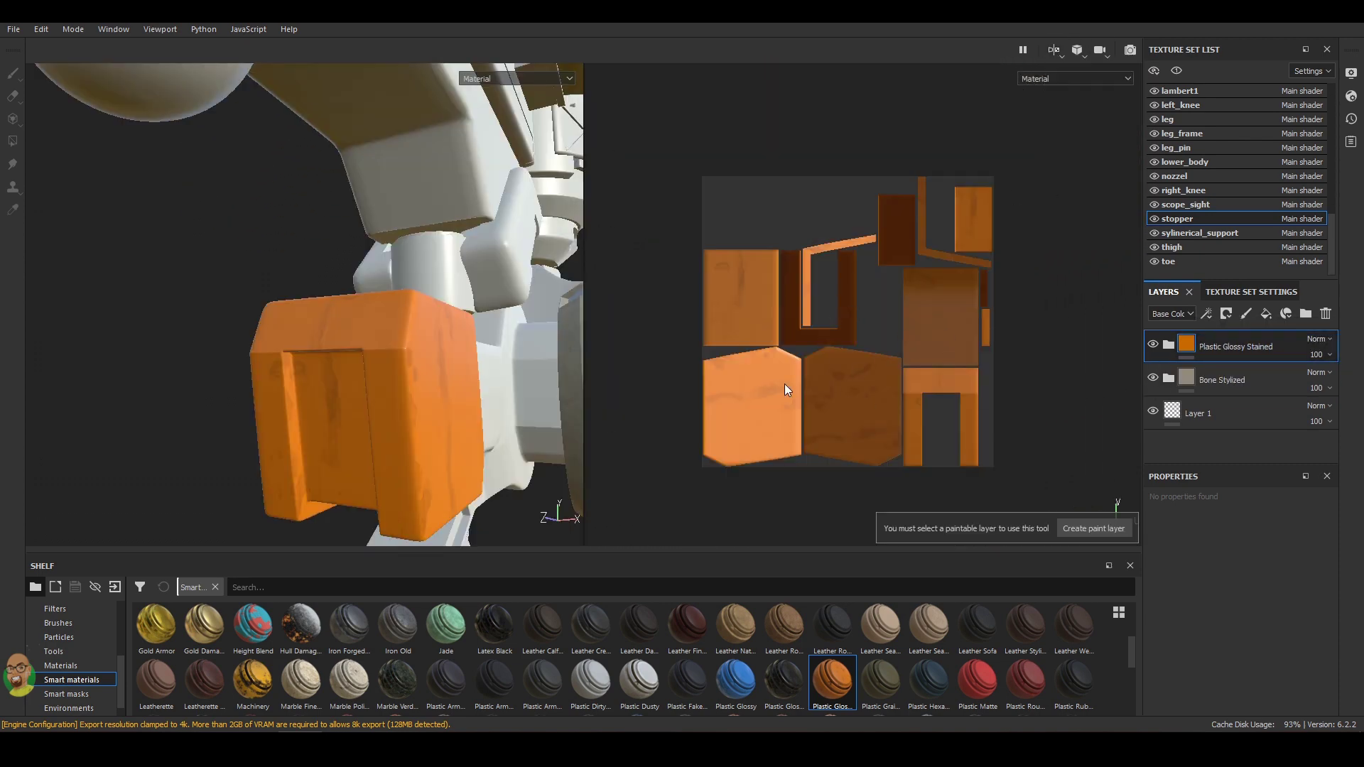
{"action": "left_click", "coordinate": [1054, 78]}
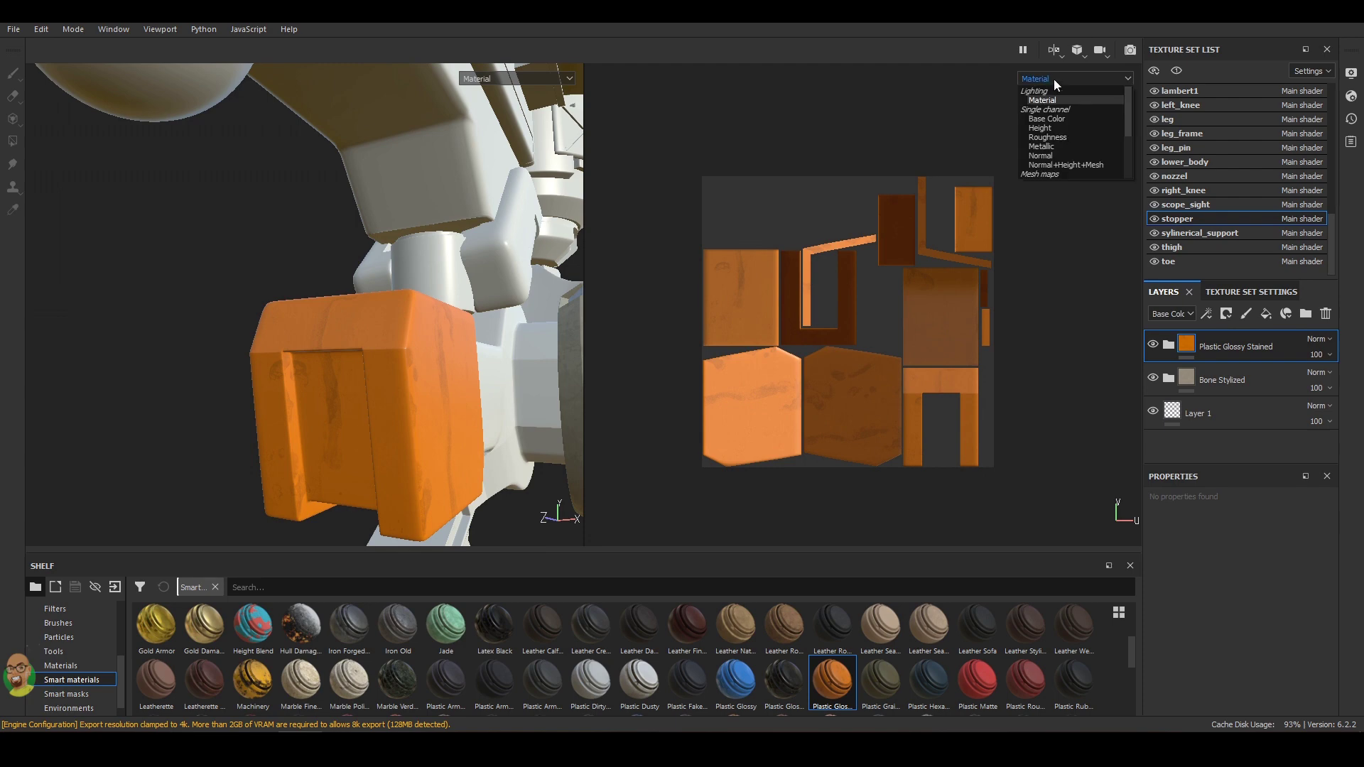
{"action": "right_click", "coordinate": [1234, 333]}
Add a black mask and paint orange plastic onto the stopper's inset front panel.
{"action": "left_click", "coordinate": [1257, 356]}
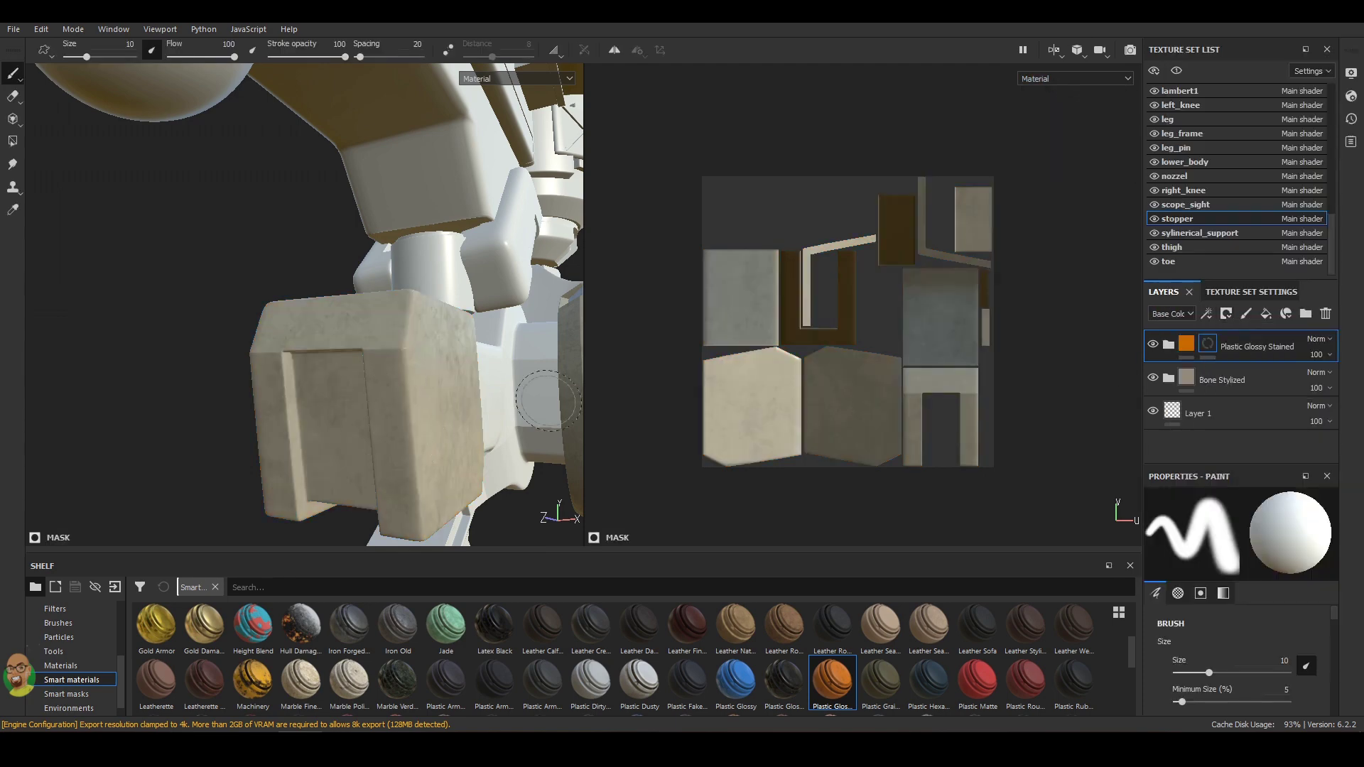
{"action": "left_click", "coordinate": [1061, 53]}
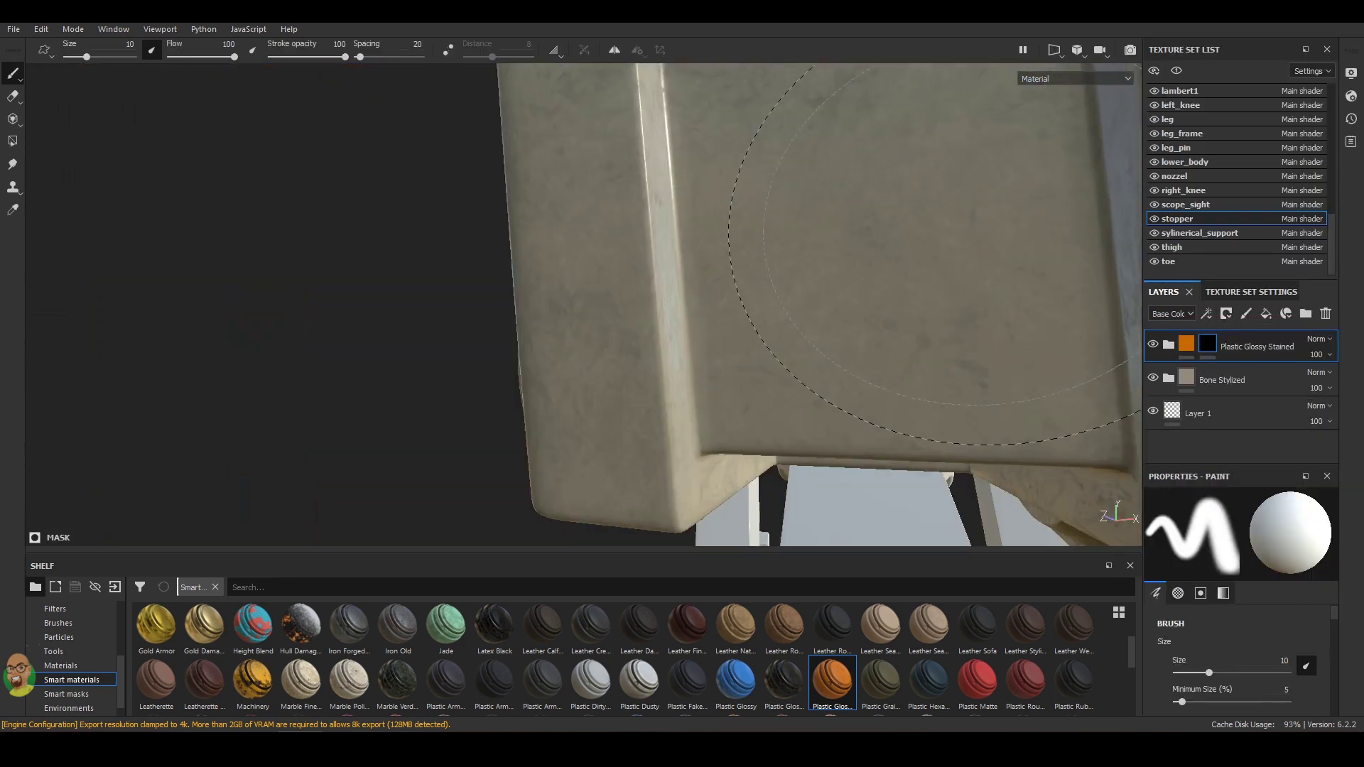
{"action": "mouse_move", "coordinate": [663, 139]}
{"action": "left_mouse_down"}
{"action": "mouse_move", "coordinate": [807, 136]}
{"action": "mouse_move", "coordinate": [777, 312]}
{"action": "left_mouse_up"}
{"action": "left_click_drag", "start_coordinate": [673, 284], "coordinate": [712, 355]}
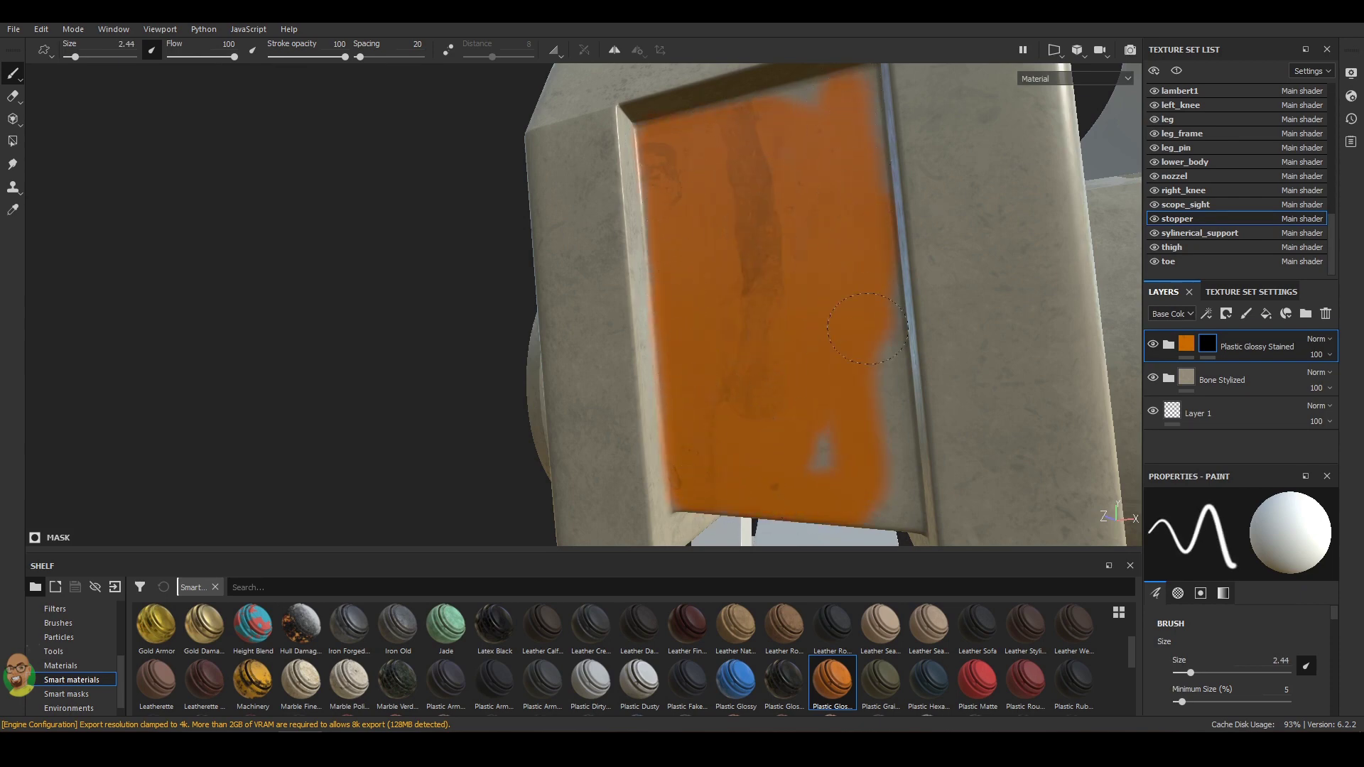
{"action": "mouse_move", "coordinate": [868, 328]}
{"action": "left_mouse_down", "text": "alt"}
{"action": "mouse_move", "coordinate": [859, 220]}
{"action": "mouse_move", "coordinate": [857, 294]}
{"action": "left_mouse_up", "text": "alt"}
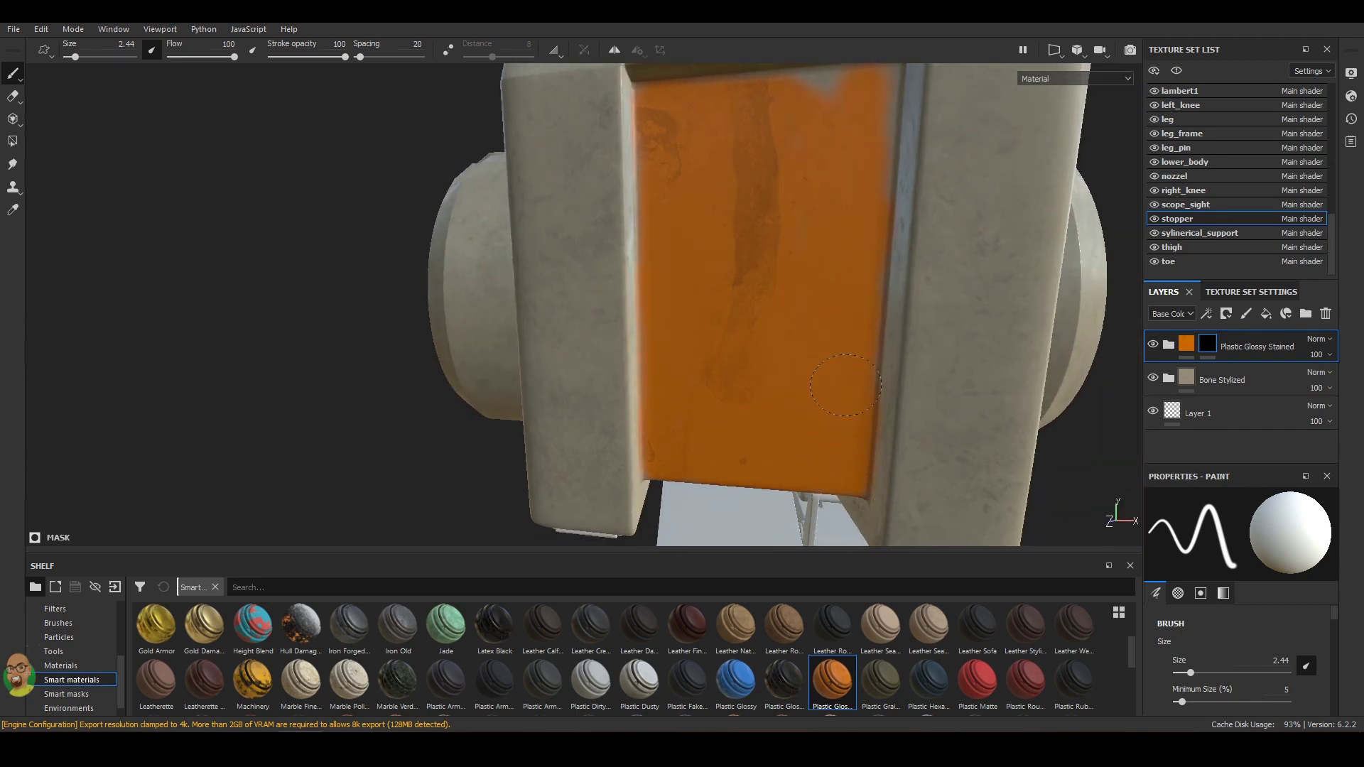
{"action": "left_click_drag", "start_coordinate": [846, 385], "coordinate": [771, 211], "text": "alt"}
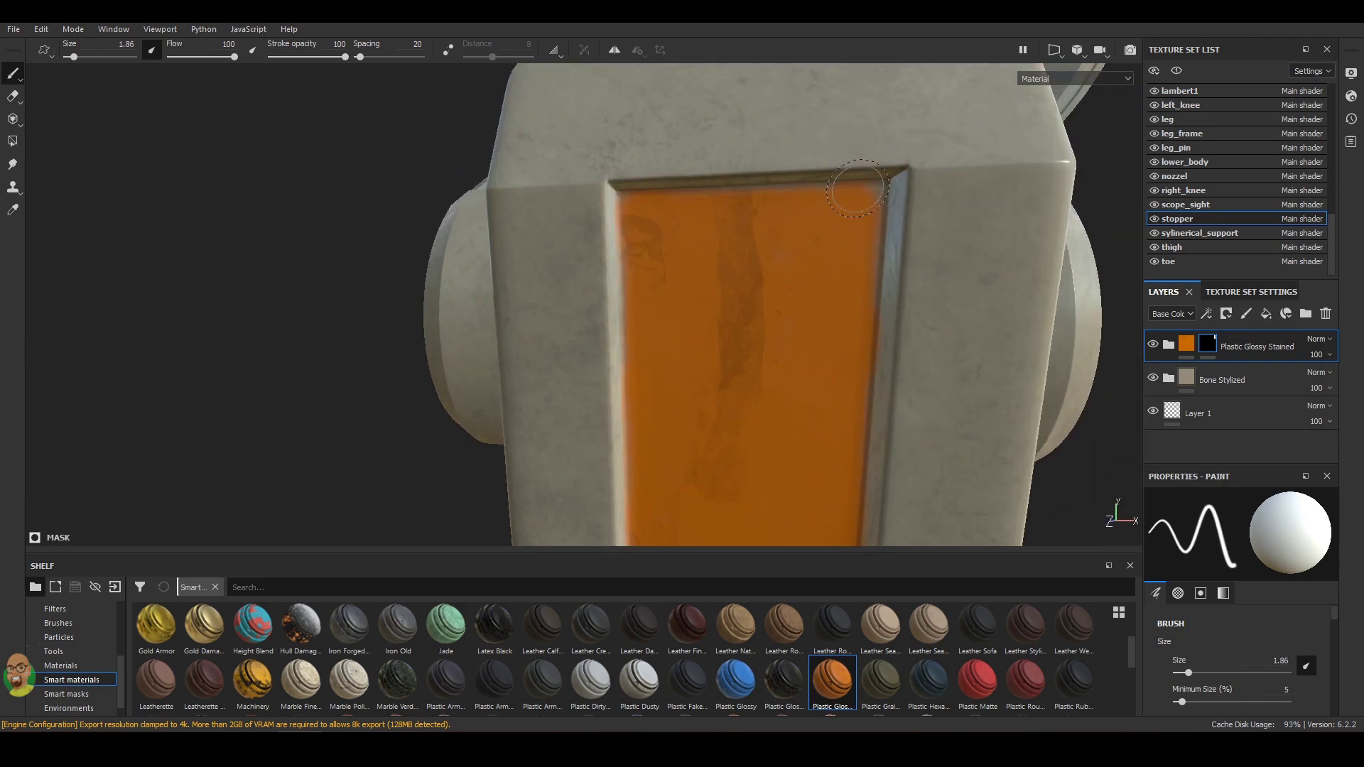
{"action": "left_click_drag", "start_coordinate": [874, 190], "coordinate": [636, 206], "text": "alt"}
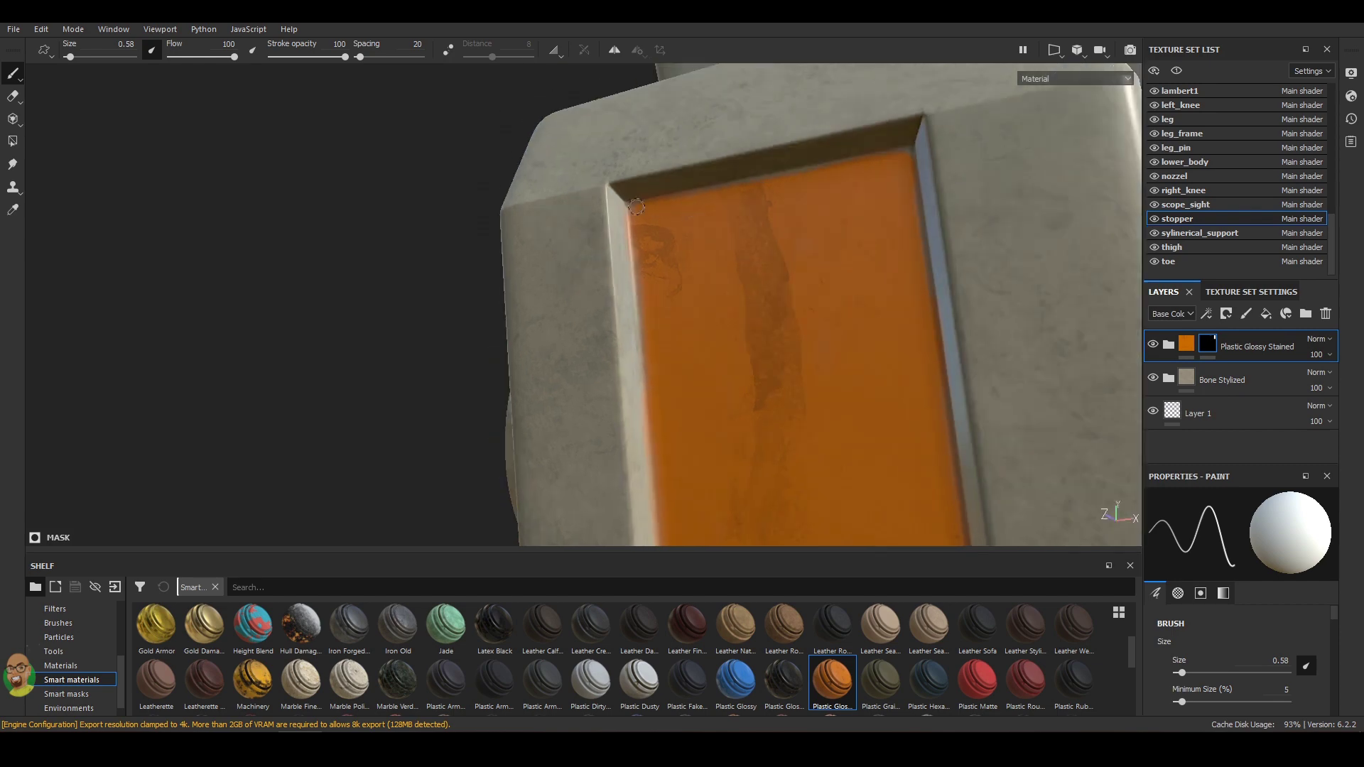
{"action": "scroll", "coordinate": [644, 268], "scroll_direction": "down", "scroll_amount": 3}
{"action": "scroll", "coordinate": [643, 269], "scroll_direction": "down", "scroll_amount": 3}
{"action": "scroll", "coordinate": [696, 291], "scroll_direction": "down", "scroll_amount": 3}
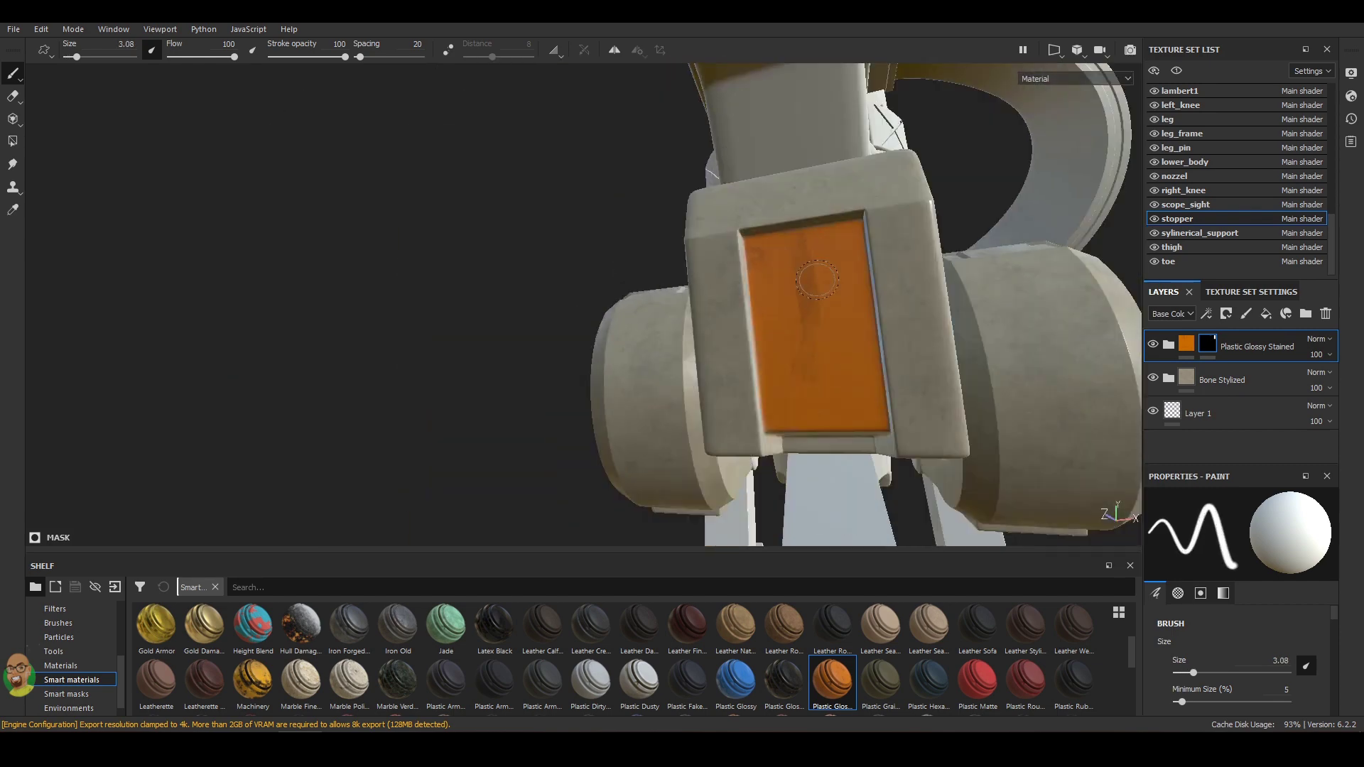
{"action": "mouse_move", "coordinate": [696, 292]}
{"action": "left_mouse_down", "text": "alt"}
{"action": "mouse_move", "coordinate": [754, 321]}
{"action": "mouse_move", "coordinate": [1041, 342]}
{"action": "left_mouse_up", "text": "alt"}
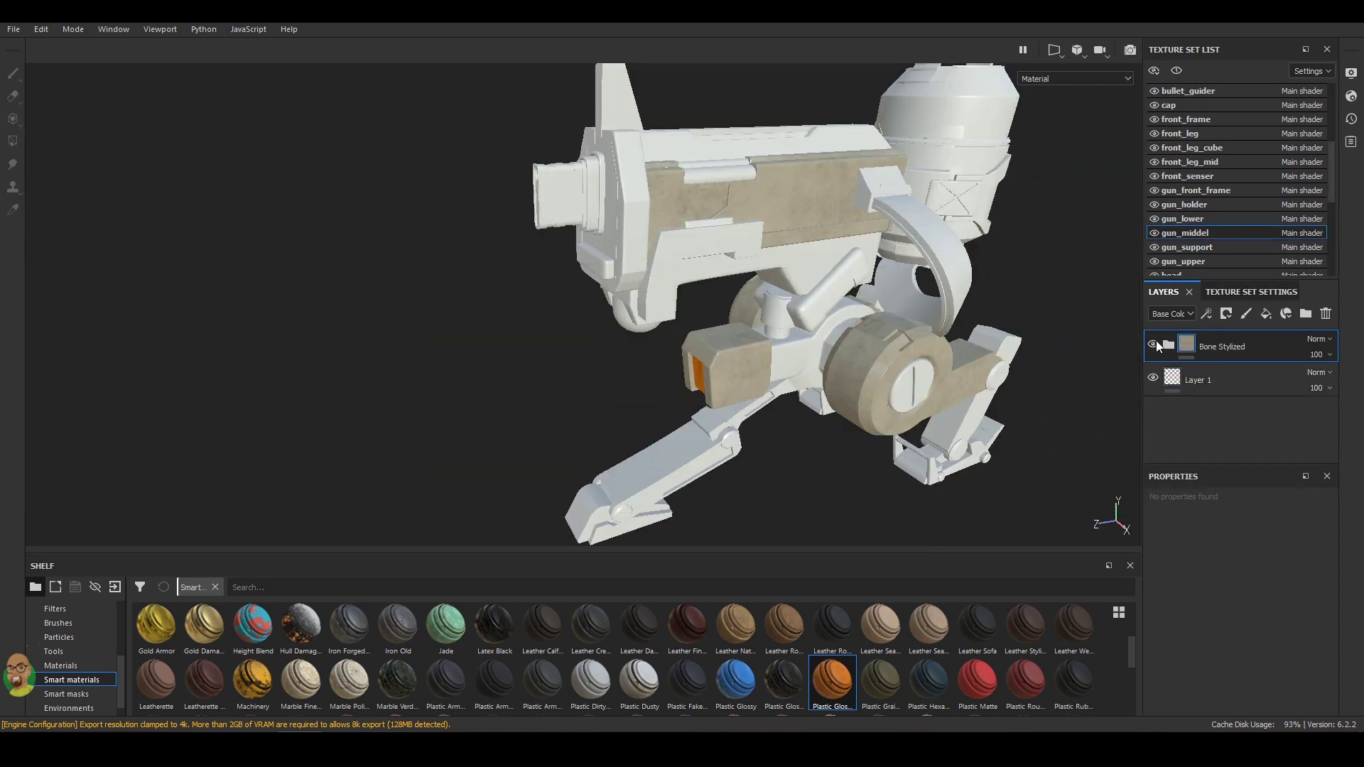
Paste the Bone Stylized layer onto the body texture set.
{"action": "scroll", "coordinate": [1233, 188], "scroll_direction": "down", "scroll_amount": 3}
{"action": "scroll", "coordinate": [1233, 187], "scroll_direction": "down", "scroll_amount": 2}
{"action": "scroll", "coordinate": [1195, 174], "scroll_direction": "up", "scroll_amount": 5}
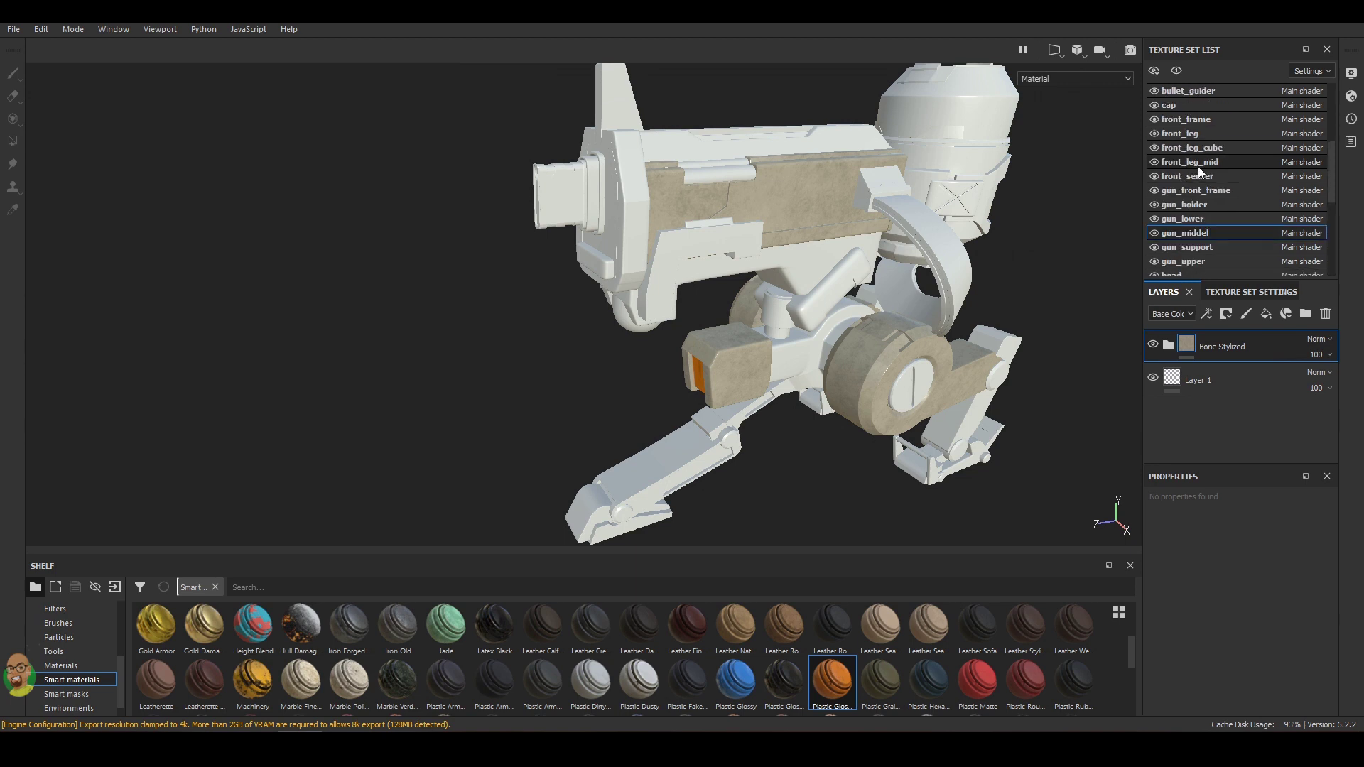
{"action": "scroll", "coordinate": [1211, 203], "scroll_direction": "up", "scroll_amount": 4}
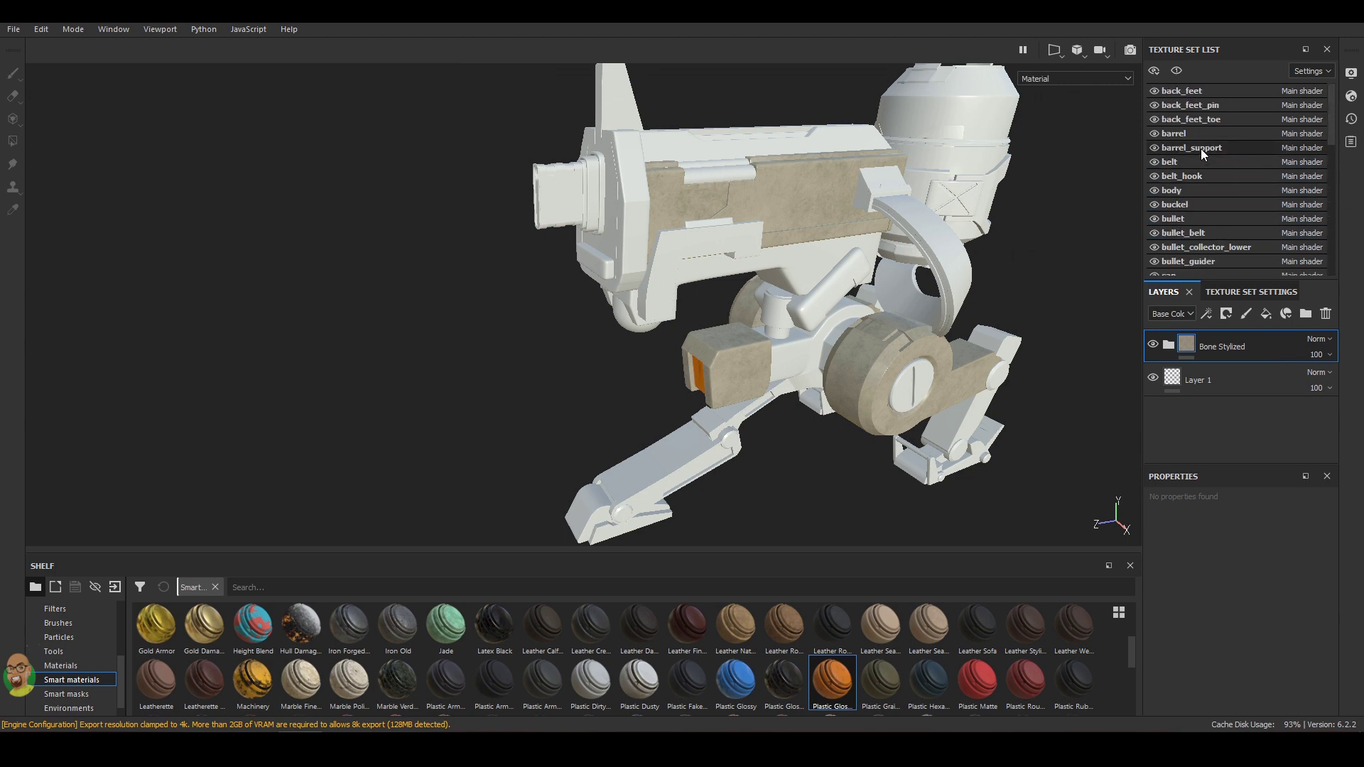
{"action": "left_click", "coordinate": [1201, 190]}
{"action": "key", "text": "ctrl+v"}
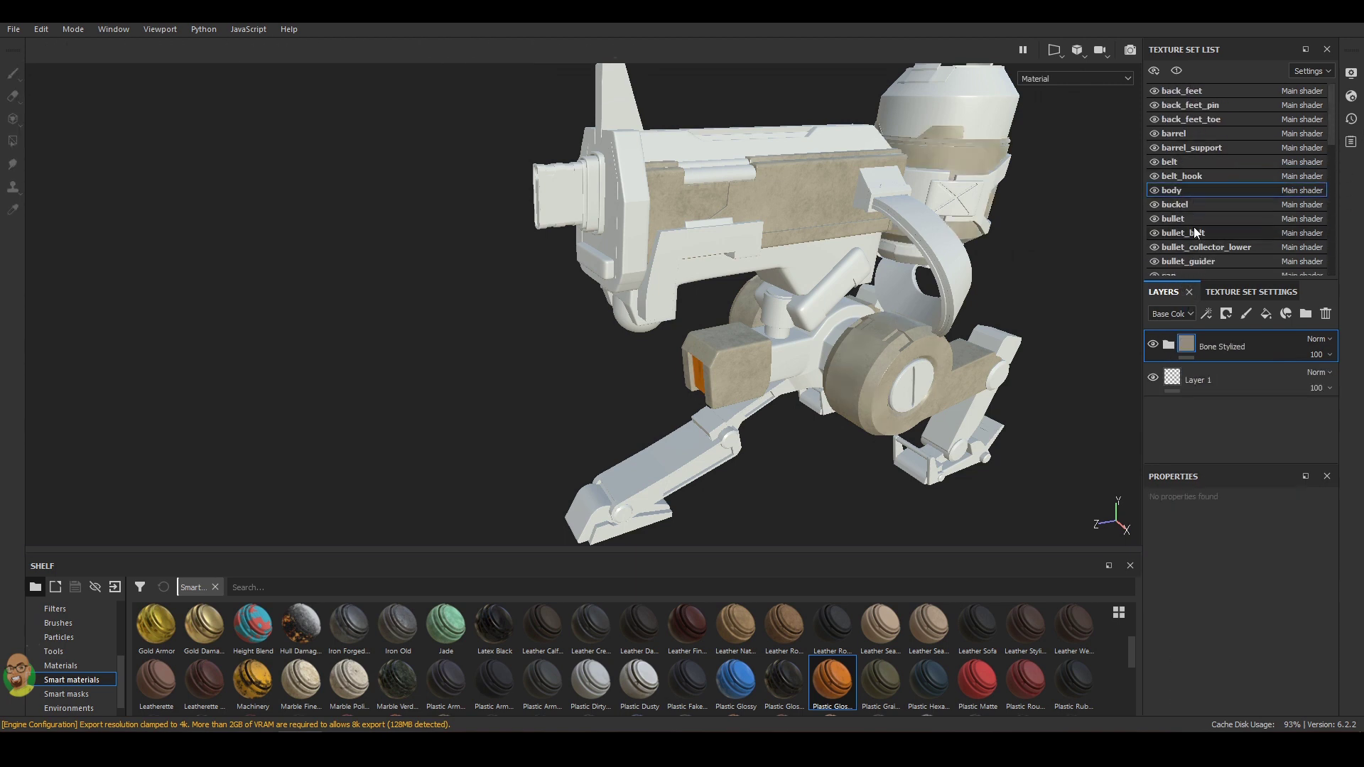
Apply the Steel Gun Matte smart material to the cylindrical leg joint.
{"action": "left_click", "coordinate": [1198, 162]}
{"action": "mouse_move", "coordinate": [1085, 297]}
{"action": "left_mouse_down", "text": "alt"}
{"action": "mouse_move", "coordinate": [972, 237]}
{"action": "mouse_move", "coordinate": [943, 250]}
{"action": "left_mouse_up", "text": "alt"}
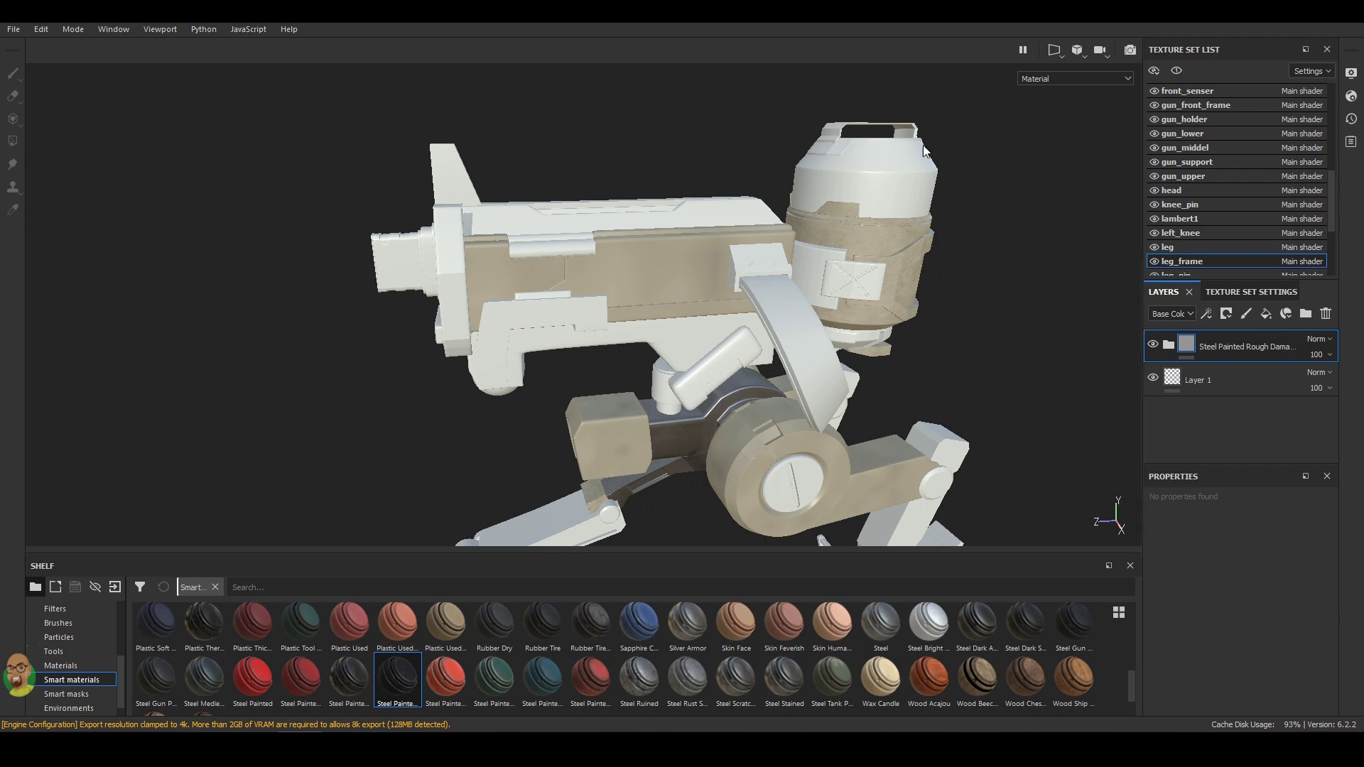
{"action": "scroll", "coordinate": [924, 426], "scroll_direction": "up", "scroll_amount": 3}
{"action": "scroll", "coordinate": [923, 426], "scroll_direction": "up", "scroll_amount": 3}
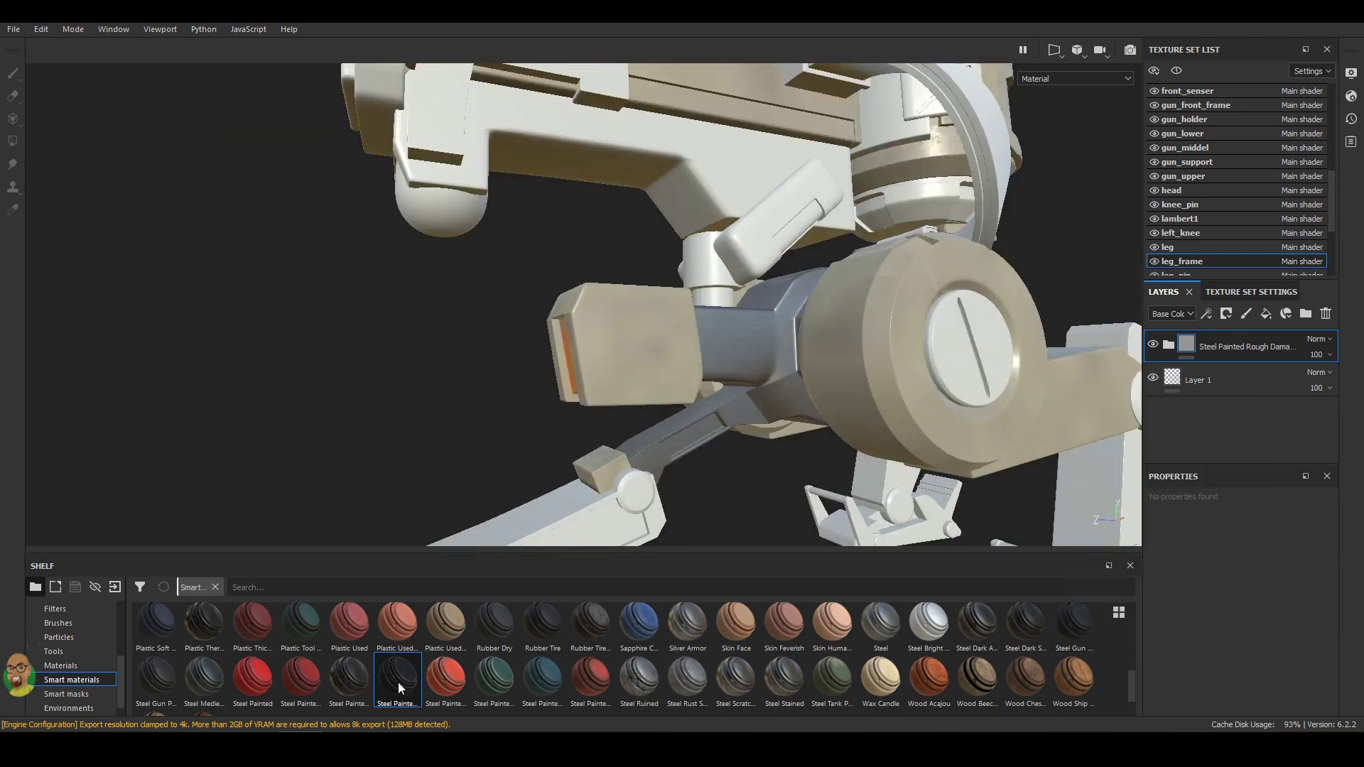
{"action": "left_click_drag", "start_coordinate": [1070, 623], "coordinate": [753, 359]}
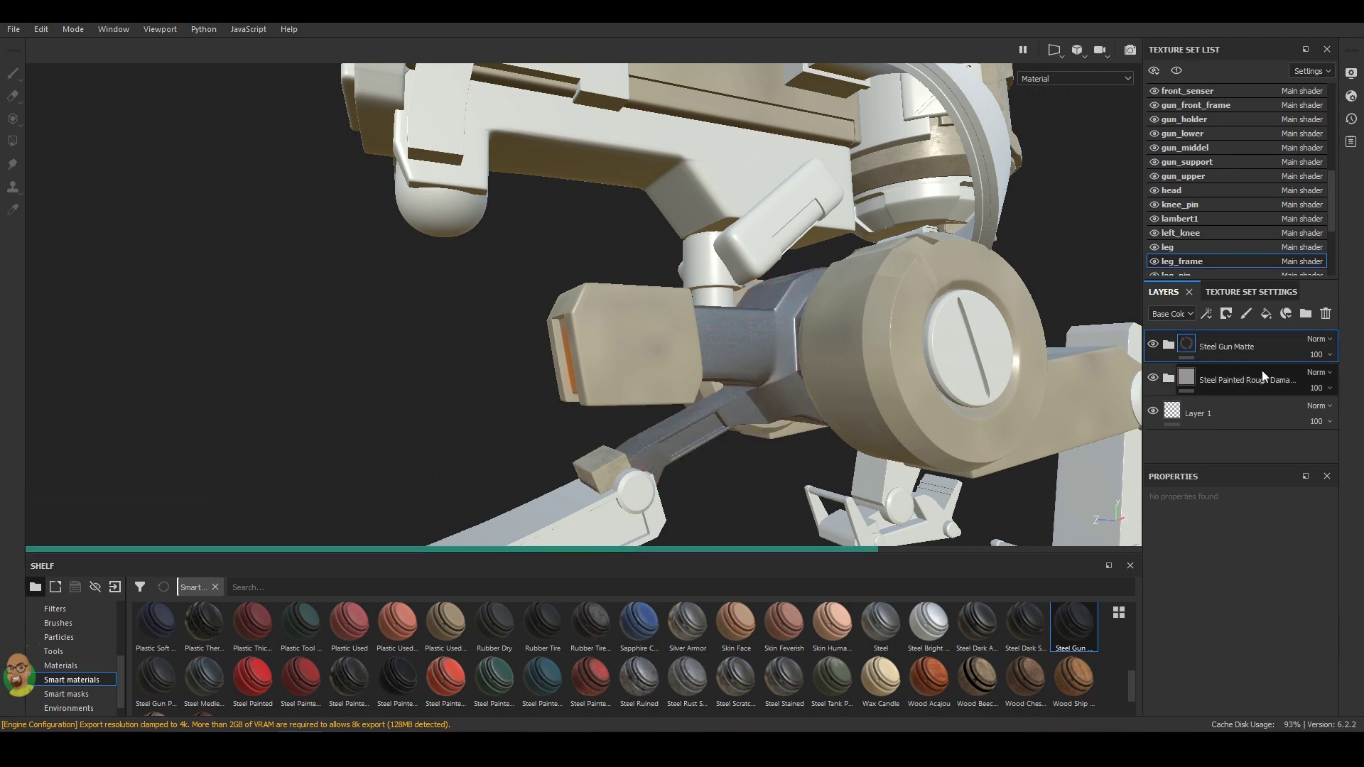
{"action": "left_click", "coordinate": [1179, 375]}
{"action": "scroll", "coordinate": [924, 461], "scroll_direction": "up", "scroll_amount": 3}
{"action": "scroll", "coordinate": [923, 461], "scroll_direction": "down", "scroll_amount": 5}
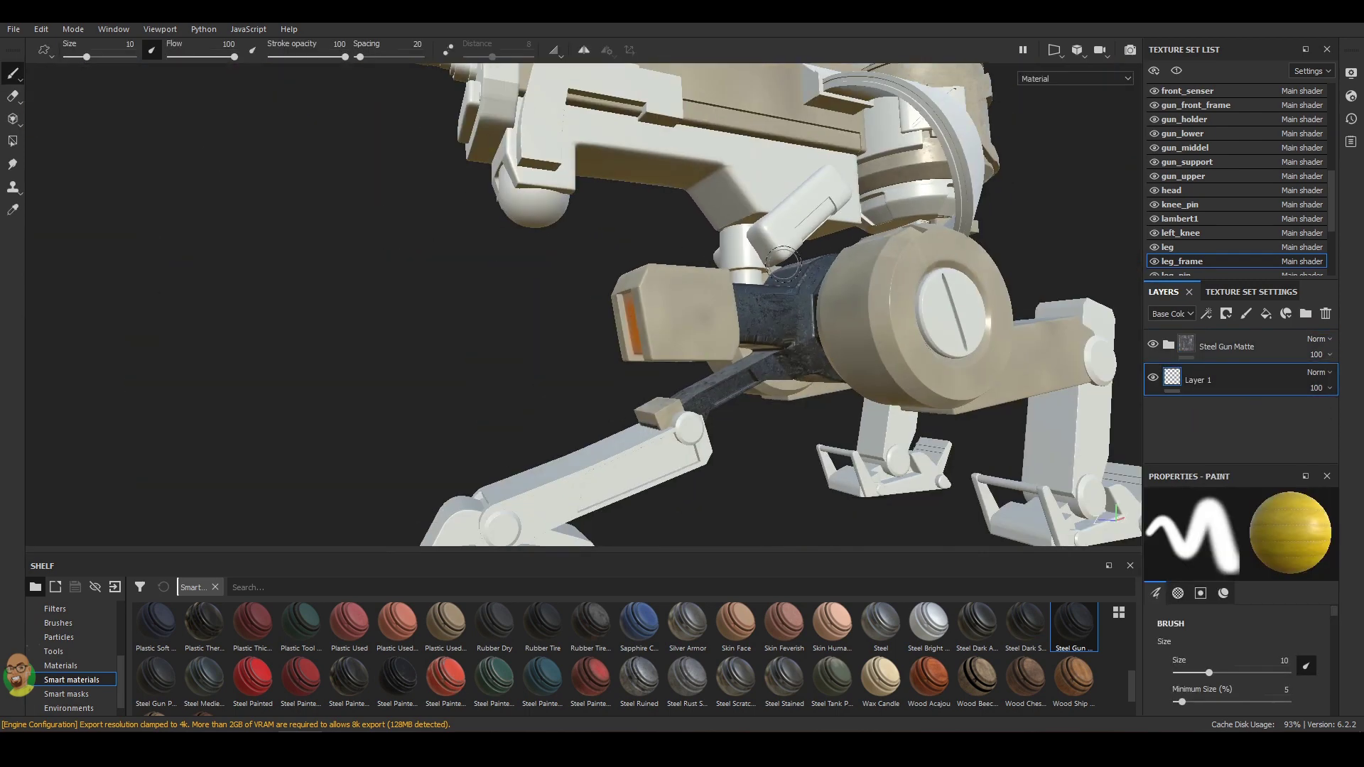
{"action": "scroll", "coordinate": [923, 462], "scroll_direction": "down", "scroll_amount": 2}
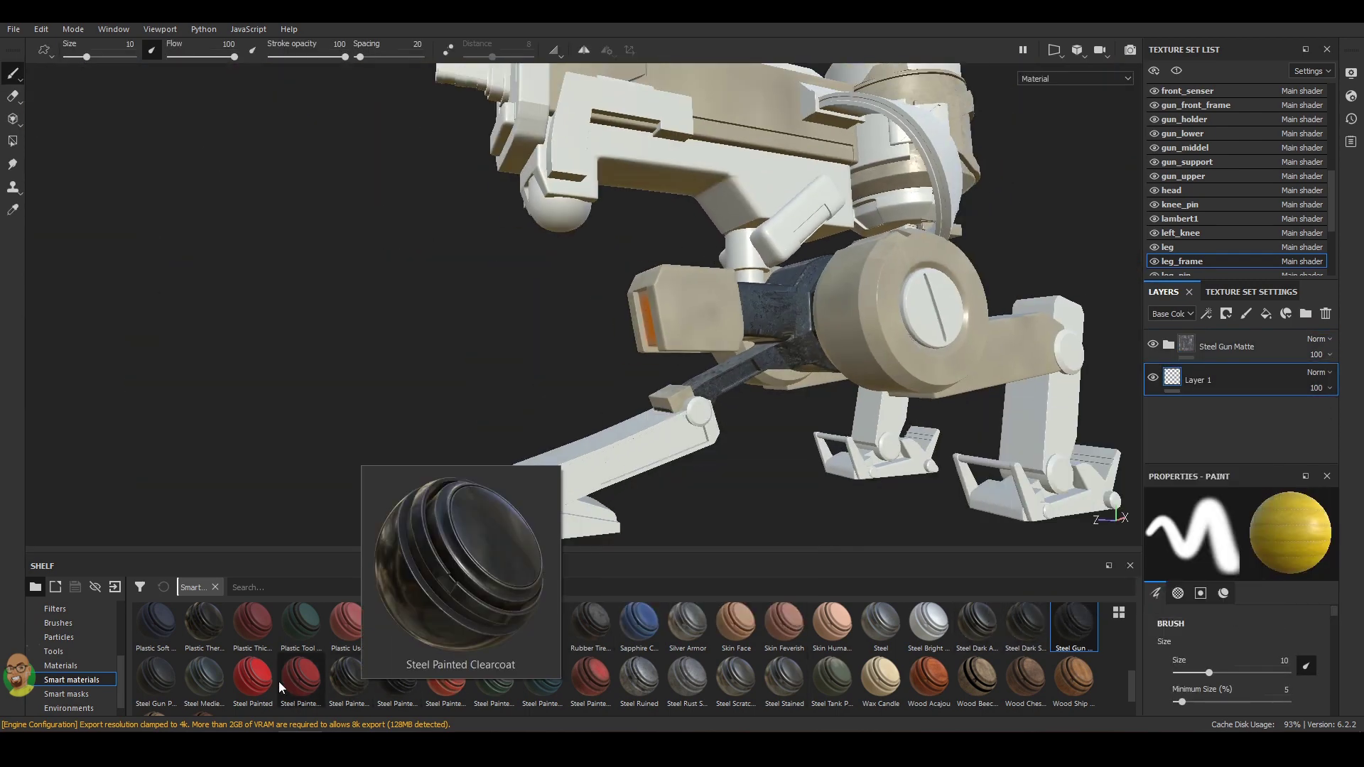
{"action": "scroll", "coordinate": [455, 640], "scroll_direction": "up", "scroll_amount": 2}
Coat the back foot toes with Steel Gun Matte.
{"action": "right_click", "coordinate": [540, 511], "text": "ctrl+alt"}
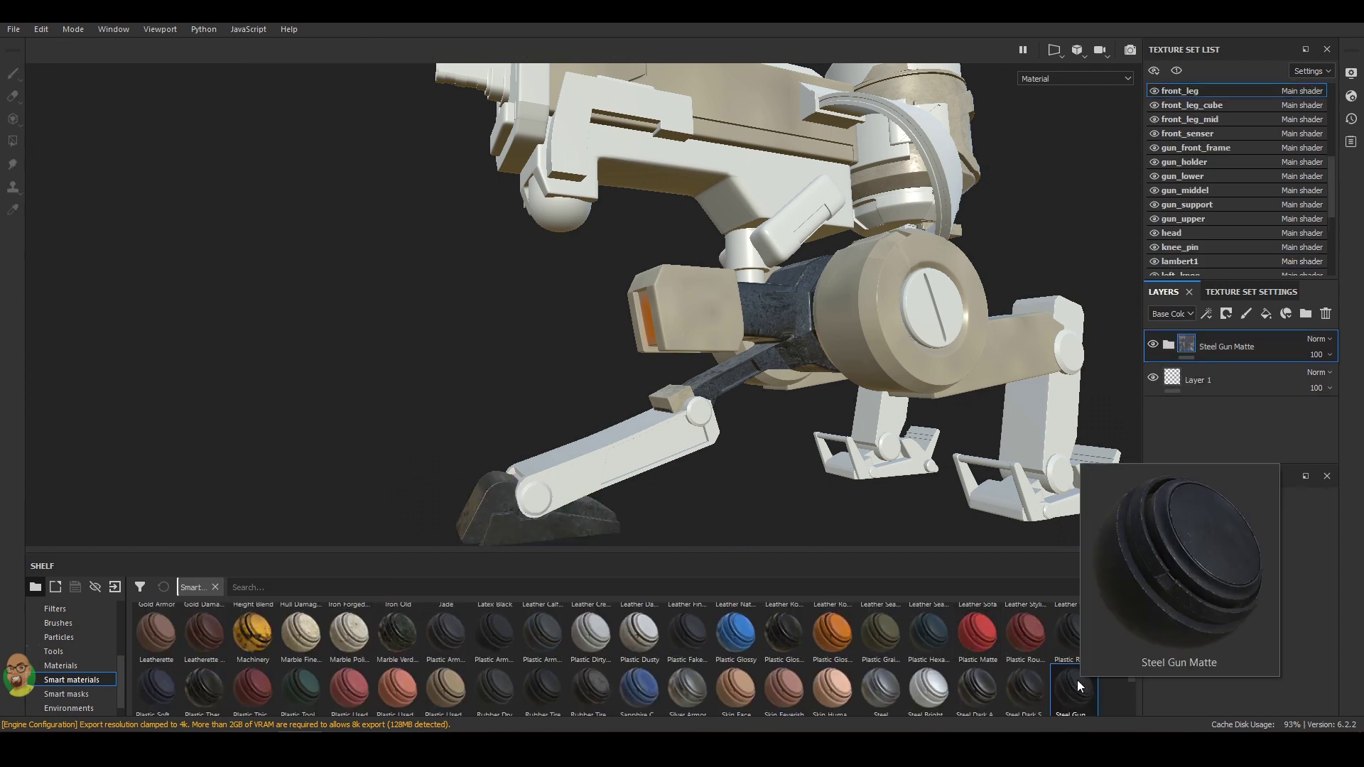
{"action": "left_click_drag", "start_coordinate": [817, 462], "coordinate": [640, 320], "text": "alt"}
{"action": "scroll", "coordinate": [606, 269], "scroll_direction": "up", "scroll_amount": 5}
{"action": "left_click_drag", "start_coordinate": [607, 270], "coordinate": [689, 329], "text": "alt"}
{"action": "scroll", "coordinate": [668, 267], "scroll_direction": "up", "scroll_amount": 3}
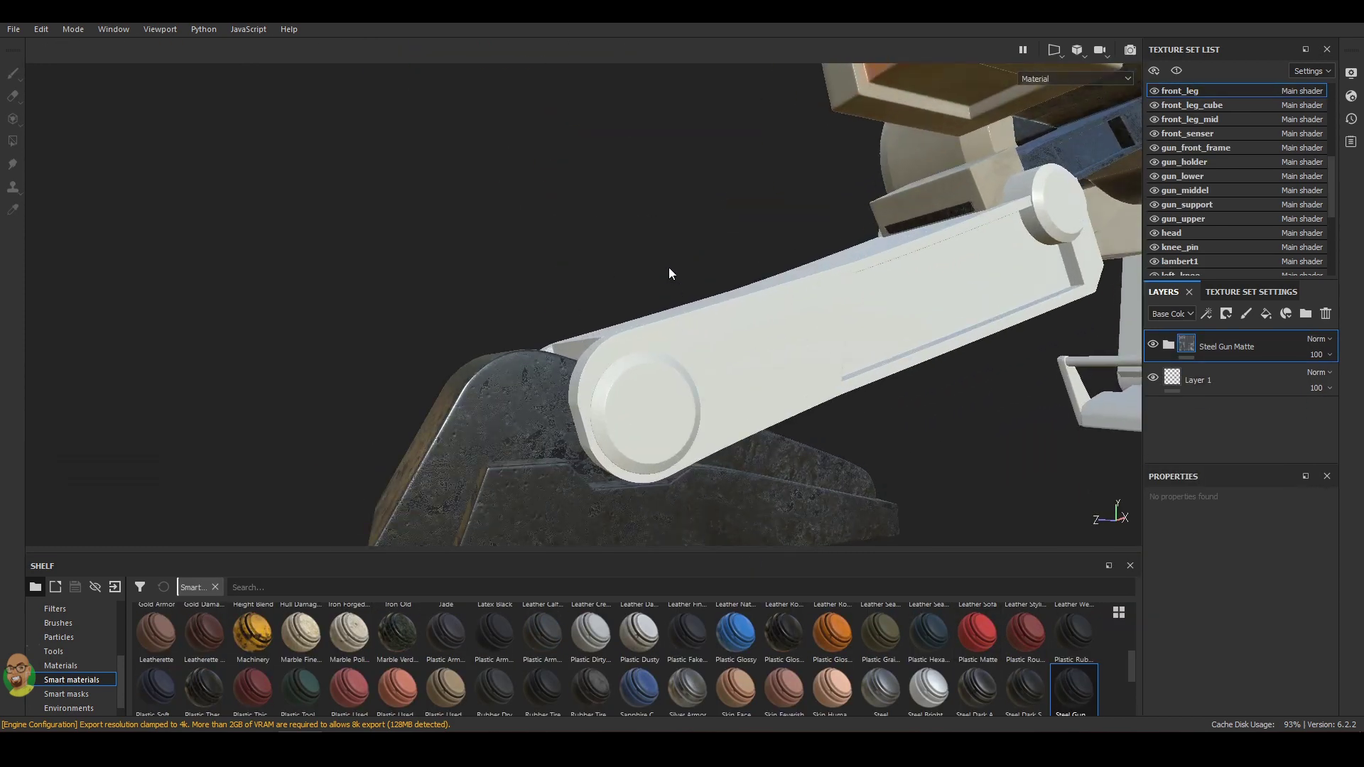
{"action": "scroll", "coordinate": [678, 246], "scroll_direction": "up", "scroll_amount": 2}
{"action": "scroll", "coordinate": [677, 245], "scroll_direction": "down", "scroll_amount": 5}
{"action": "middle_click_drag", "start_coordinate": [678, 246], "coordinate": [694, 342], "text": "alt"}
{"action": "left_click_drag", "start_coordinate": [1074, 688], "coordinate": [978, 382]}
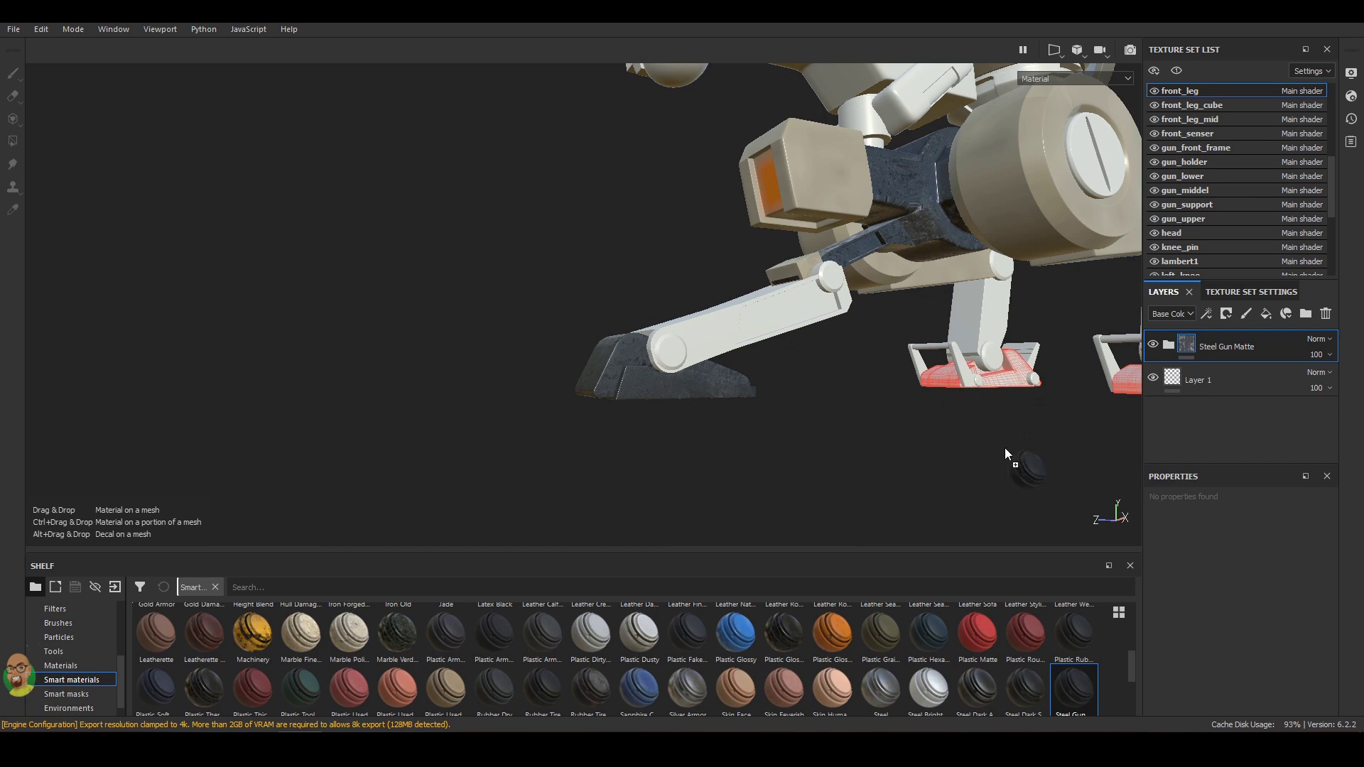
{"action": "left_click_drag", "start_coordinate": [1004, 447], "coordinate": [980, 370]}
{"action": "left_click_drag", "start_coordinate": [1074, 688], "coordinate": [1029, 351]}
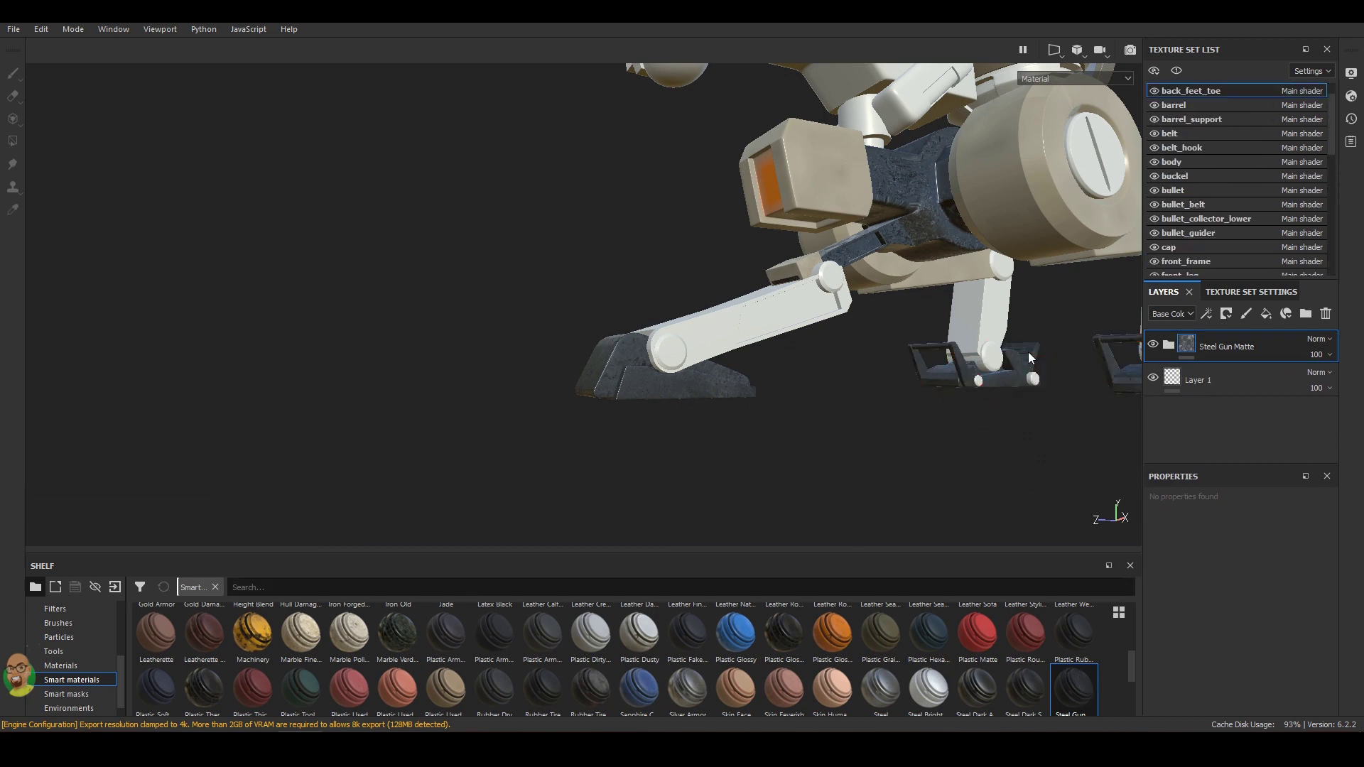
{"action": "middle_click_drag", "start_coordinate": [935, 353], "coordinate": [944, 430], "text": "alt"}
{"action": "scroll", "coordinate": [946, 395], "scroll_direction": "down", "scroll_amount": 3}
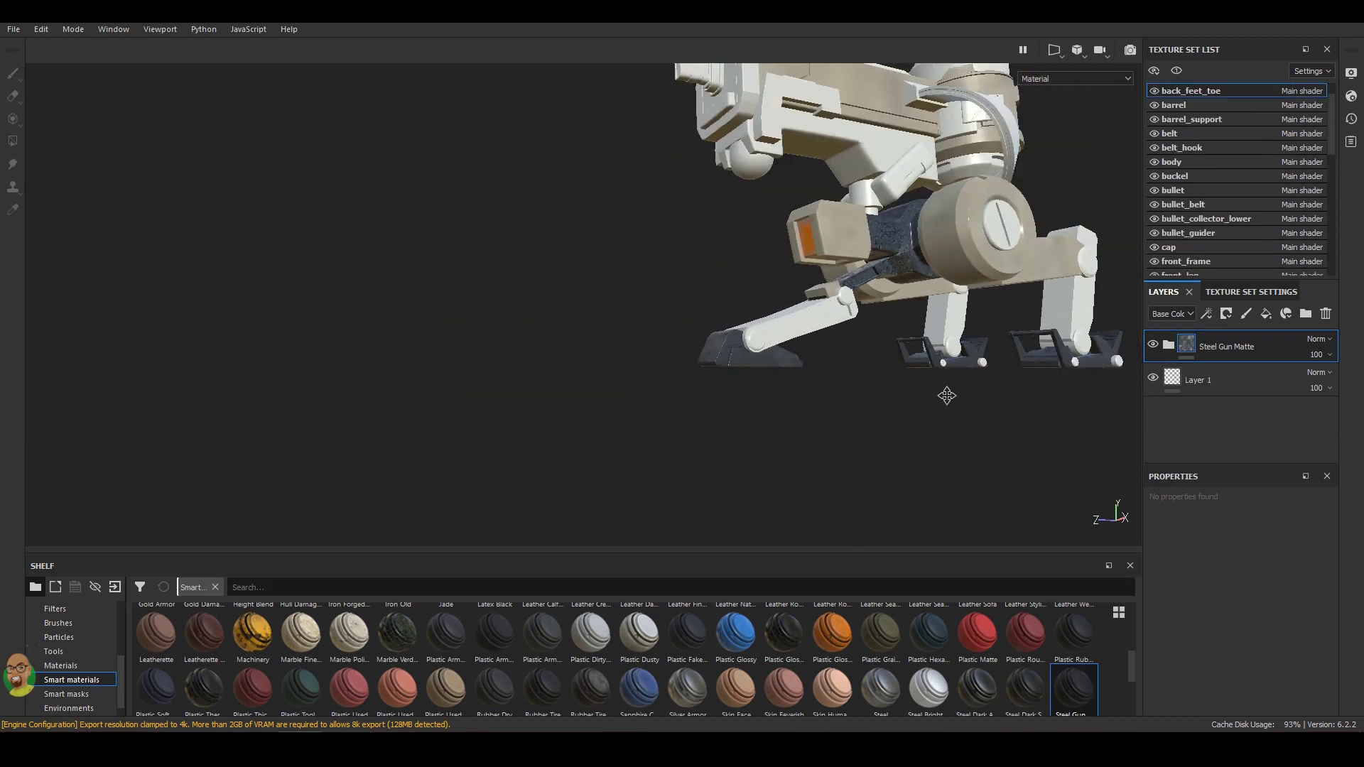
{"action": "left_click_drag", "start_coordinate": [947, 396], "coordinate": [798, 250], "text": "alt"}
Apply Steel Gun Matte to the gun's top piece, barrel tip and lower body.
{"action": "scroll", "coordinate": [798, 250], "scroll_direction": "up", "scroll_amount": 5}
{"action": "left_click_drag", "start_coordinate": [1074, 687], "coordinate": [655, 152]}
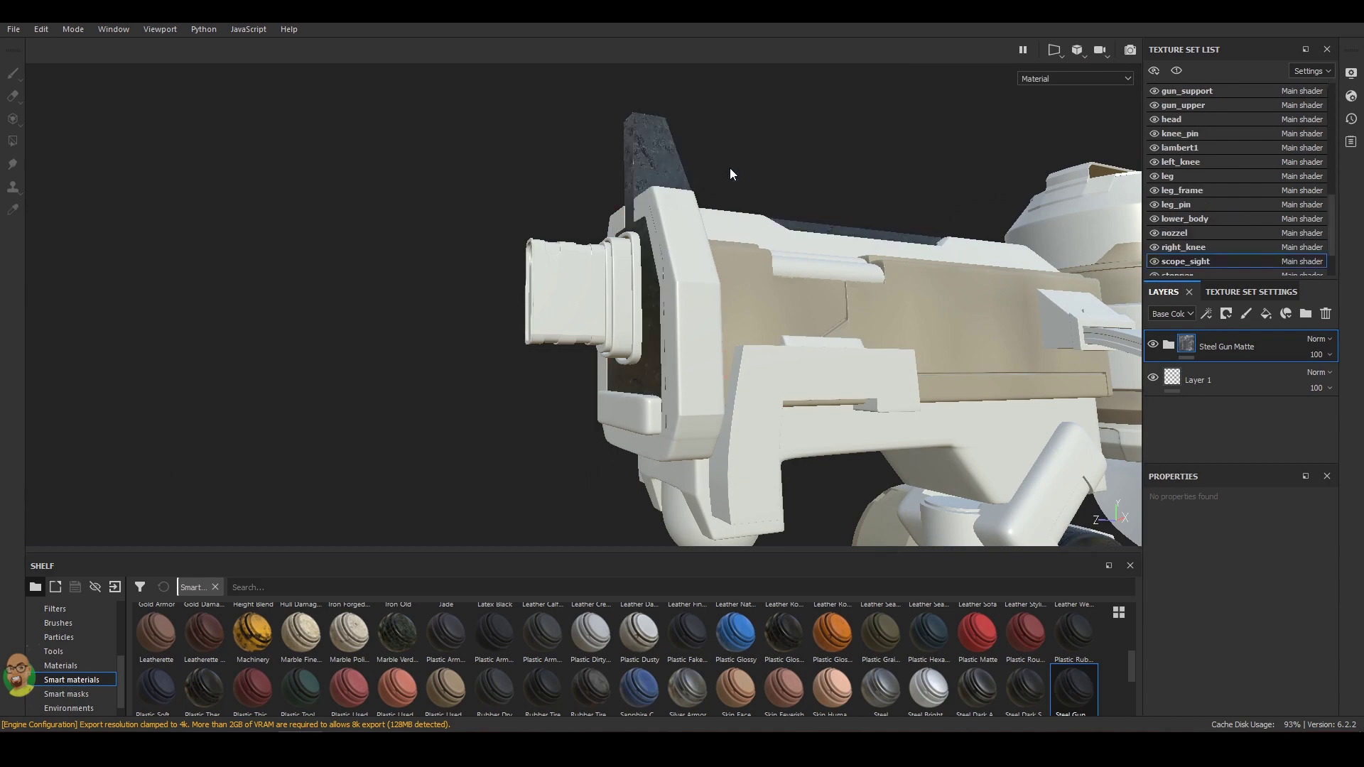
{"action": "scroll", "coordinate": [1071, 686], "scroll_direction": "up", "scroll_amount": 3}
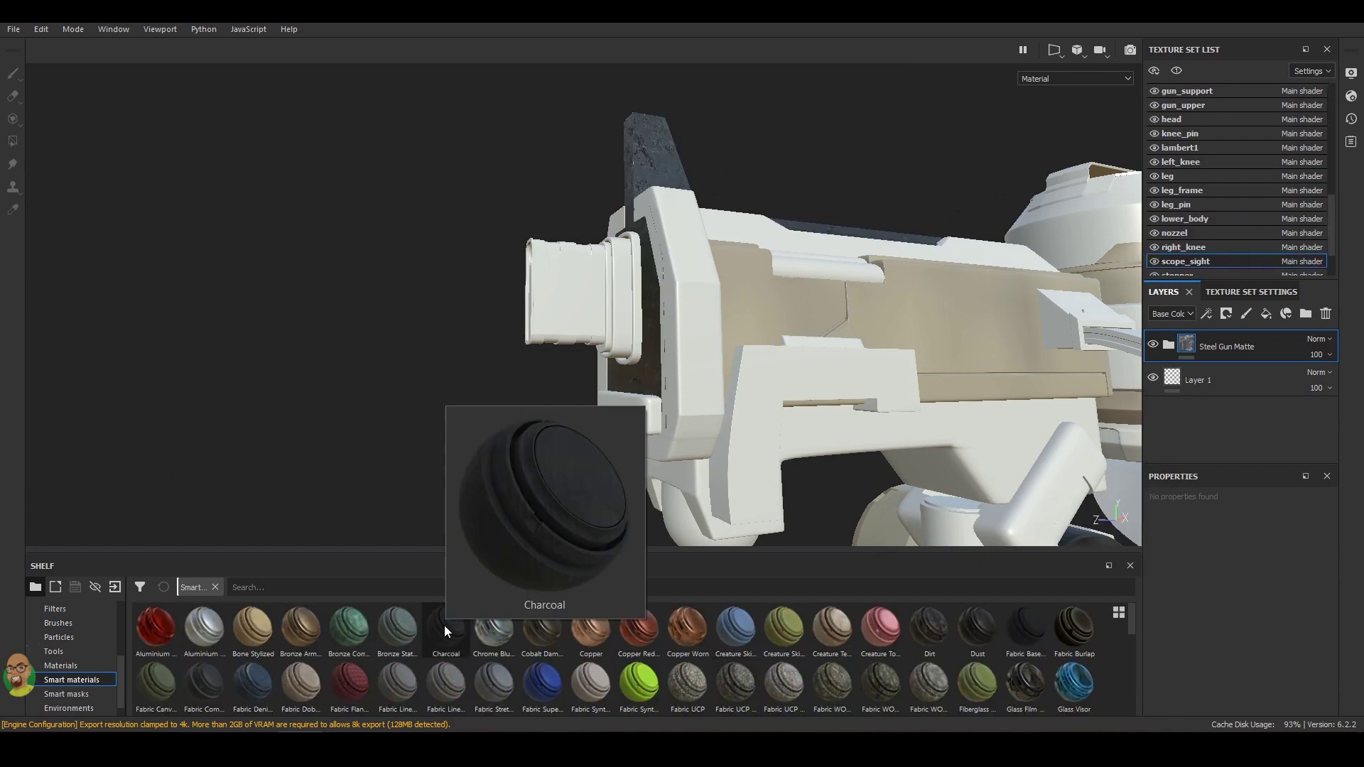
{"action": "scroll", "coordinate": [991, 631], "scroll_direction": "down", "scroll_amount": 2}
{"action": "scroll", "coordinate": [952, 636], "scroll_direction": "down", "scroll_amount": 2}
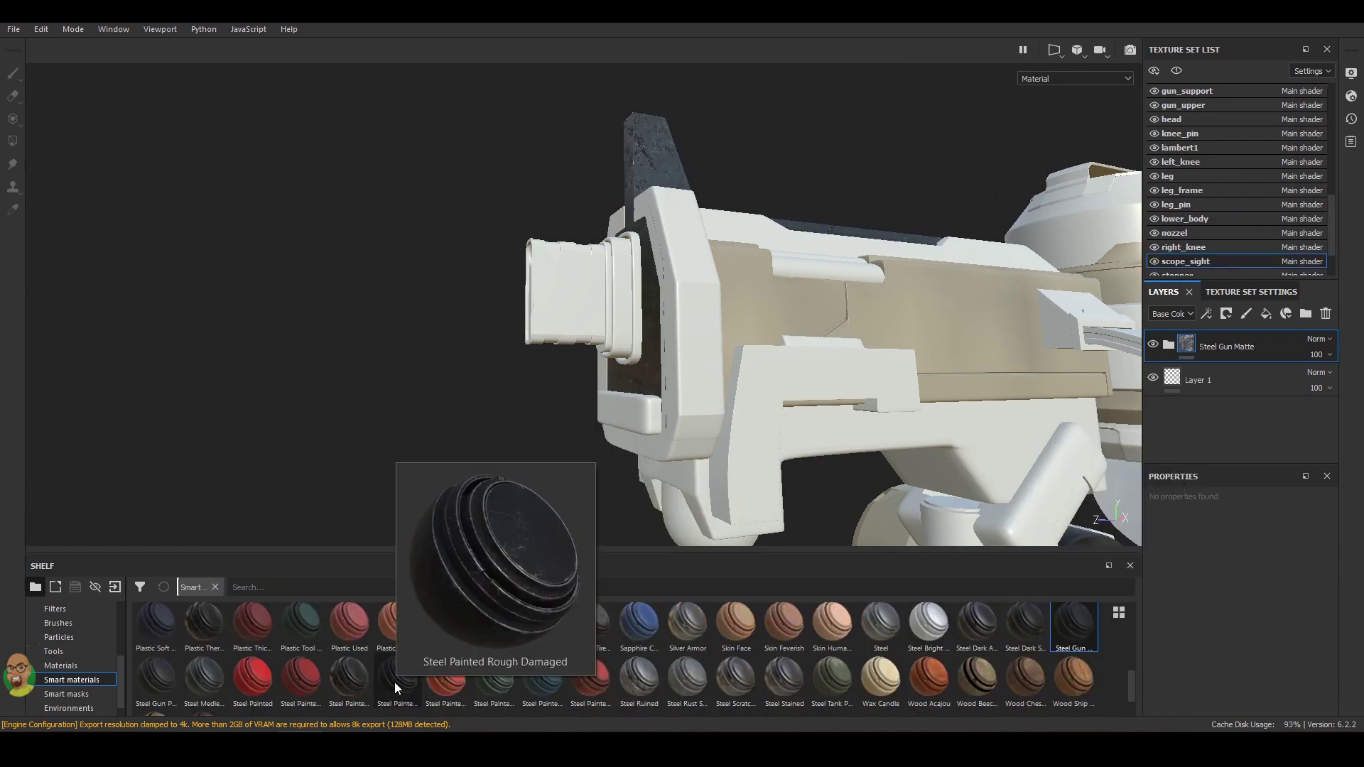
{"action": "left_click_drag", "start_coordinate": [396, 688], "coordinate": [622, 353]}
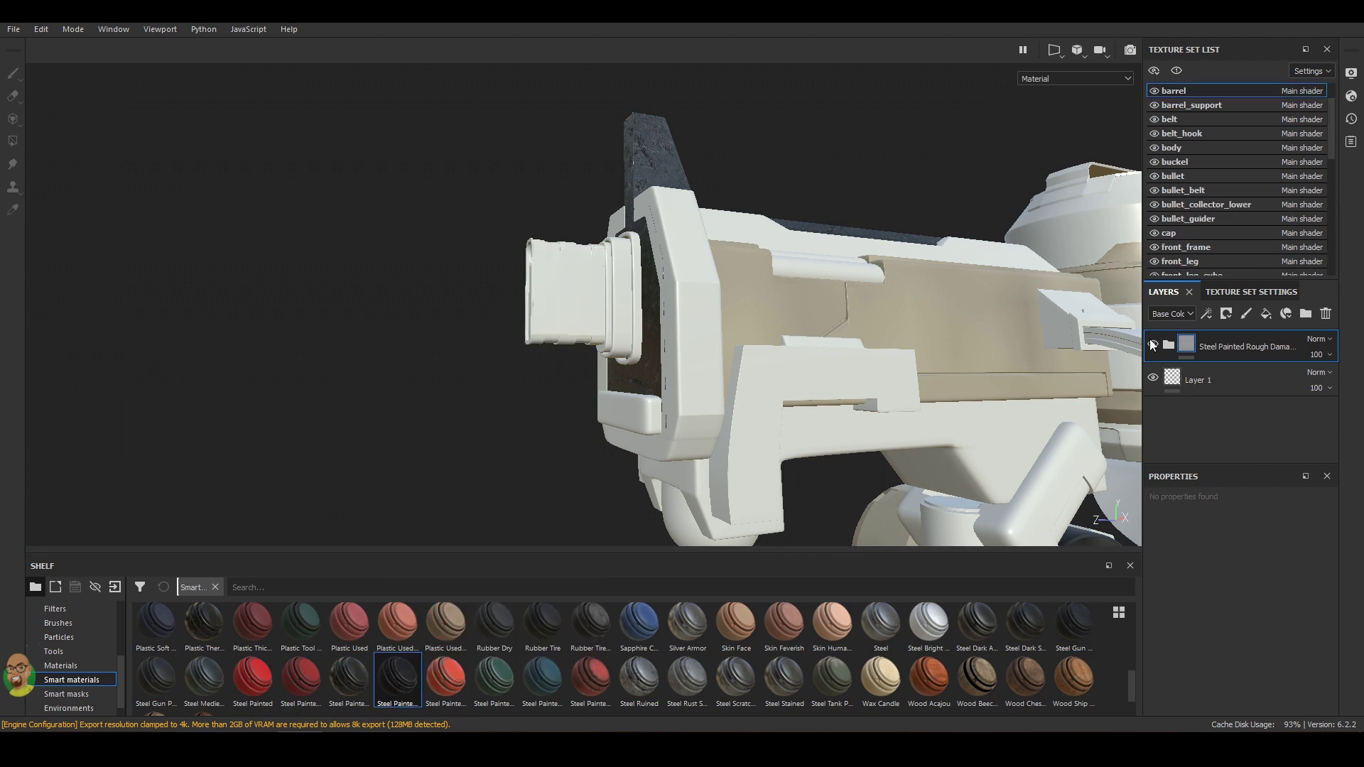
{"action": "key", "text": "Delete"}
{"action": "left_click_drag", "start_coordinate": [1074, 623], "coordinate": [576, 296]}
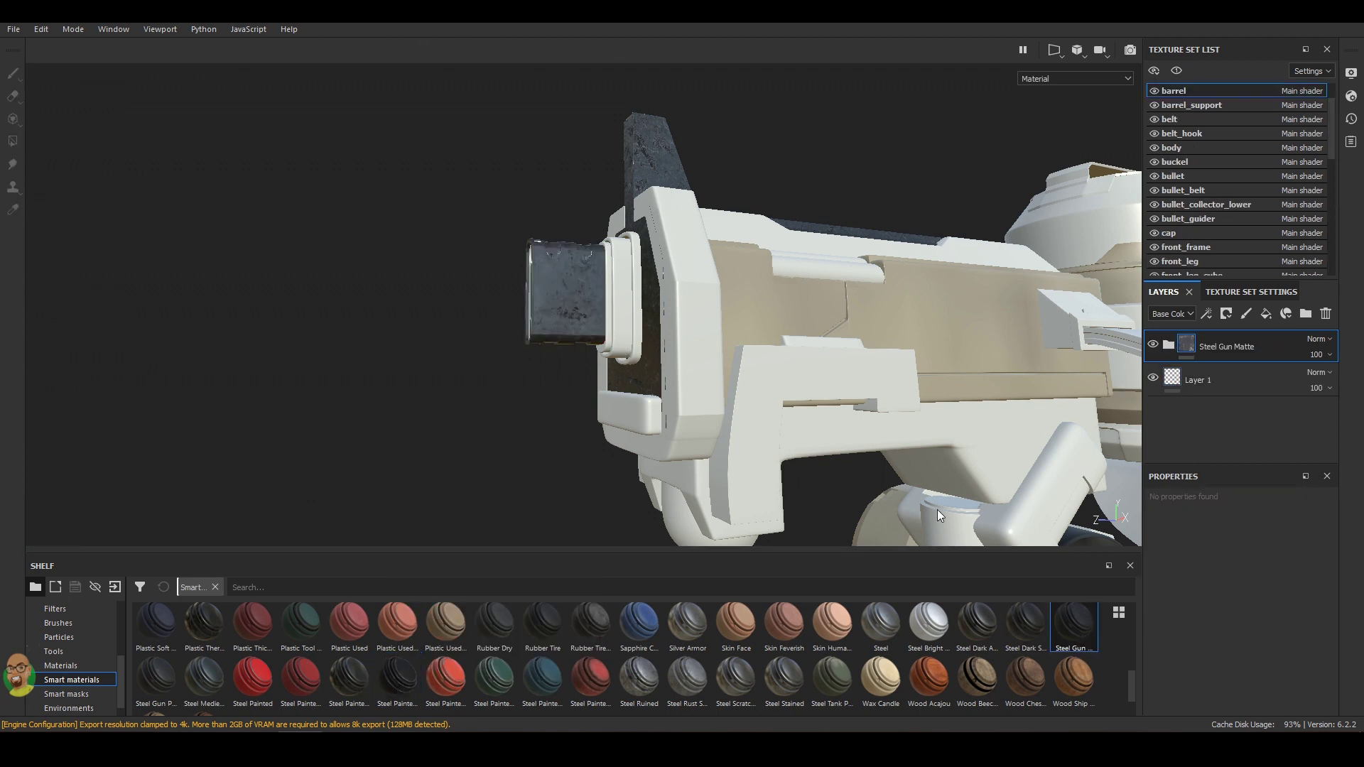
{"action": "left_click_drag", "start_coordinate": [1073, 622], "coordinate": [991, 445]}
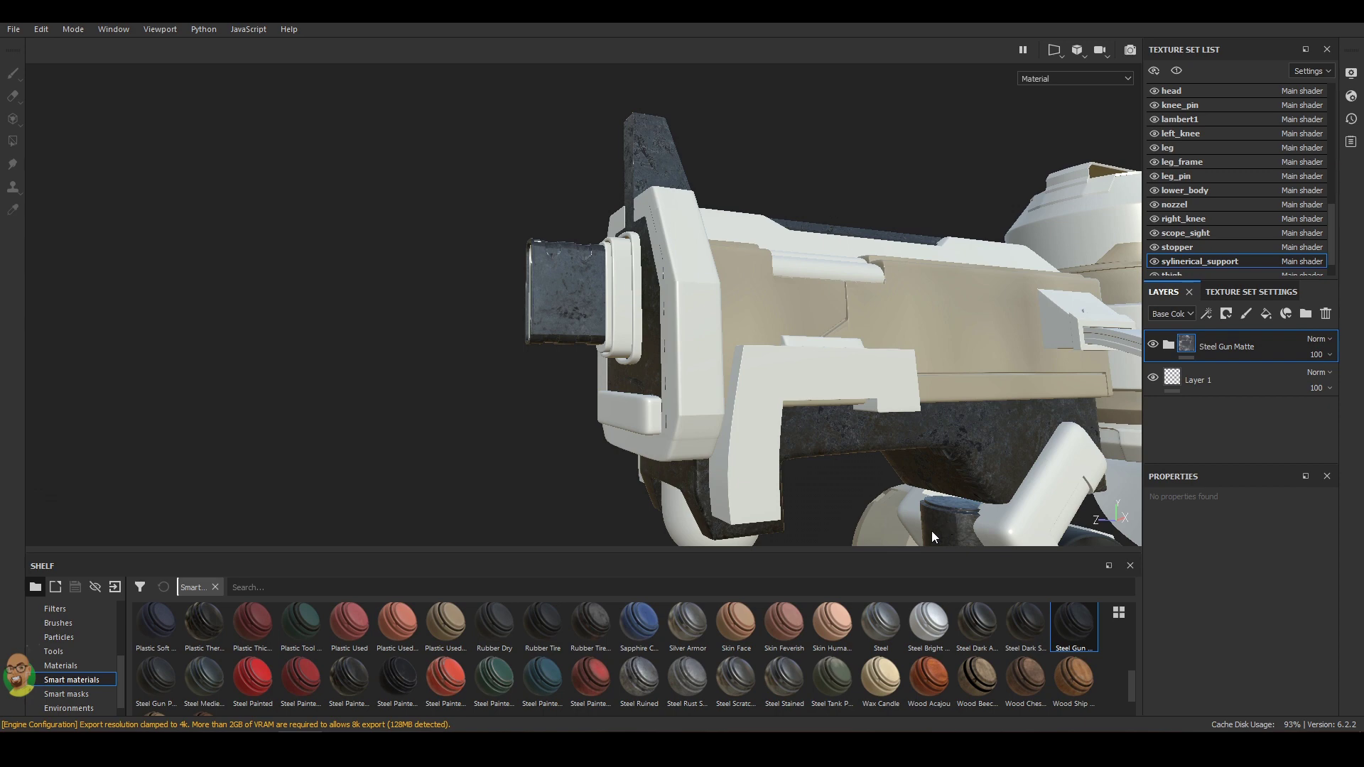
Give the gun's front frame red Steel Painted Scraped Dirty and show the 3D/2D split view.
{"action": "scroll", "coordinate": [931, 531], "scroll_direction": "down", "scroll_amount": 3}
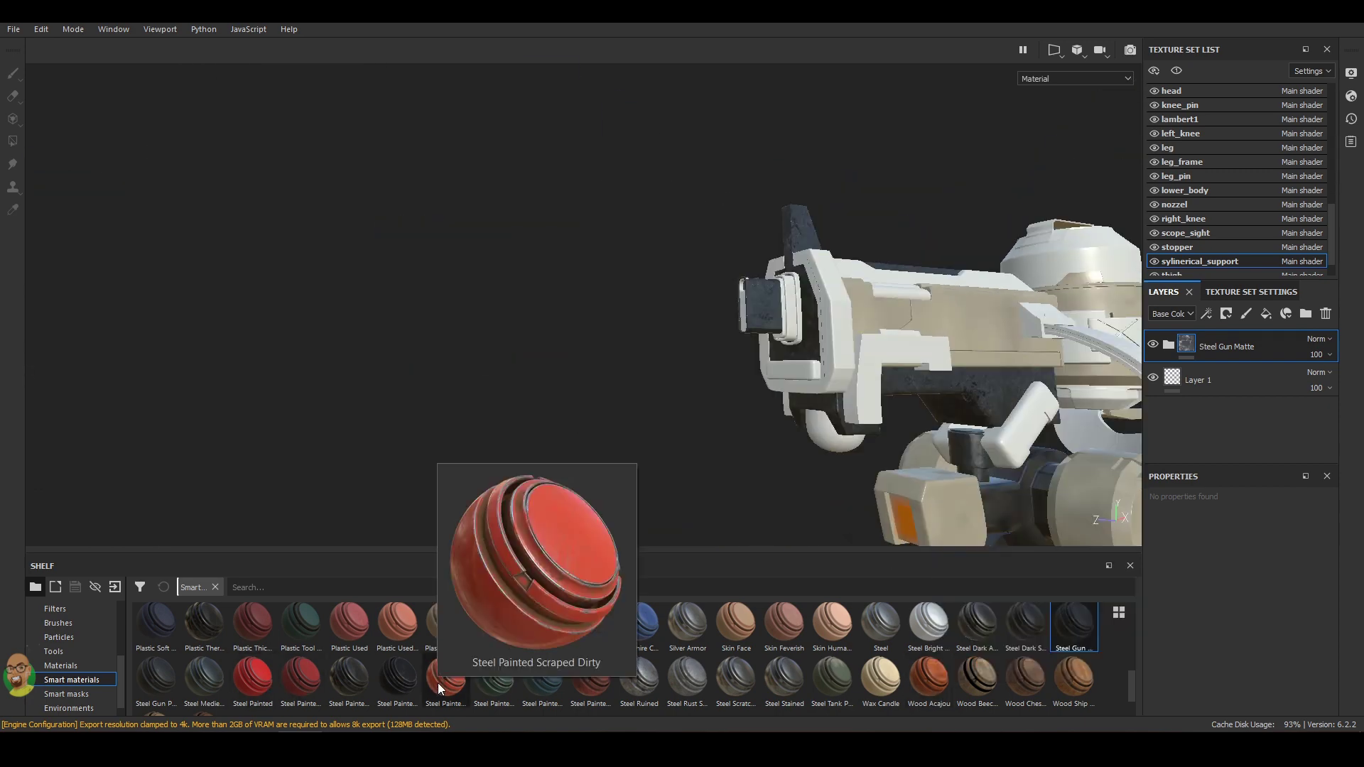
{"action": "left_click_drag", "start_coordinate": [439, 688], "coordinate": [821, 345]}
{"action": "scroll", "coordinate": [872, 381], "scroll_direction": "up", "scroll_amount": 3}
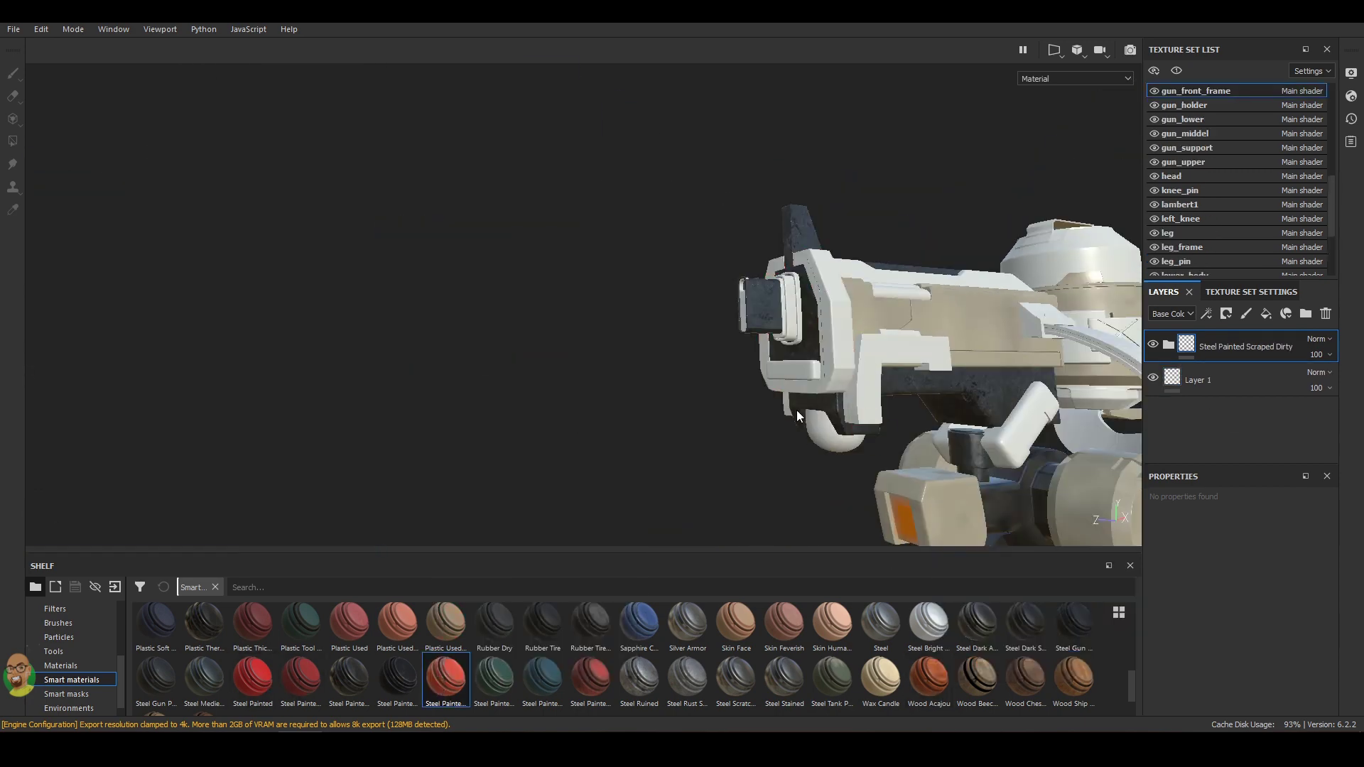
{"action": "left_click", "coordinate": [1053, 49]}
{"action": "left_click", "coordinate": [1085, 72]}
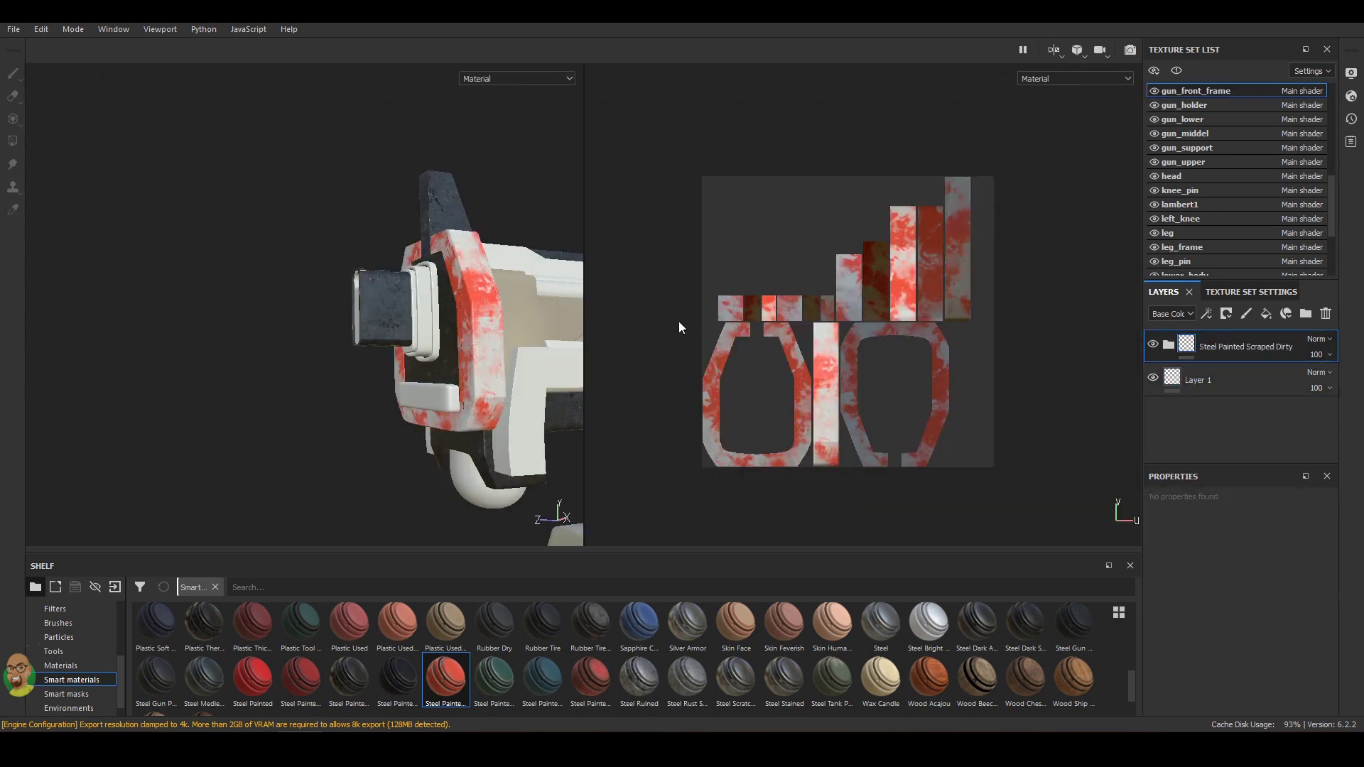
Replace the front frame's red scraped paint with Plastic Matte tinted orange.
{"action": "key", "text": "ctrl+z"}
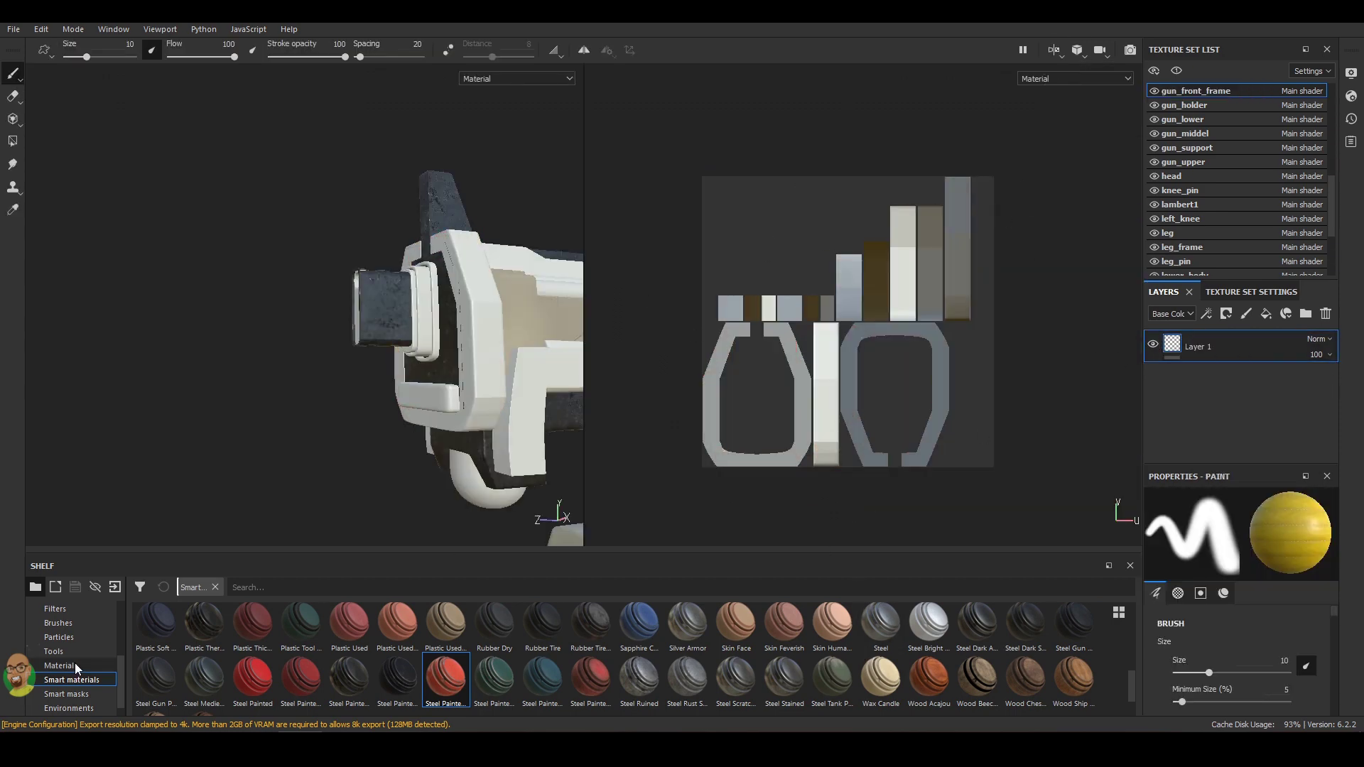
{"action": "scroll", "coordinate": [424, 634], "scroll_direction": "down", "scroll_amount": 1}
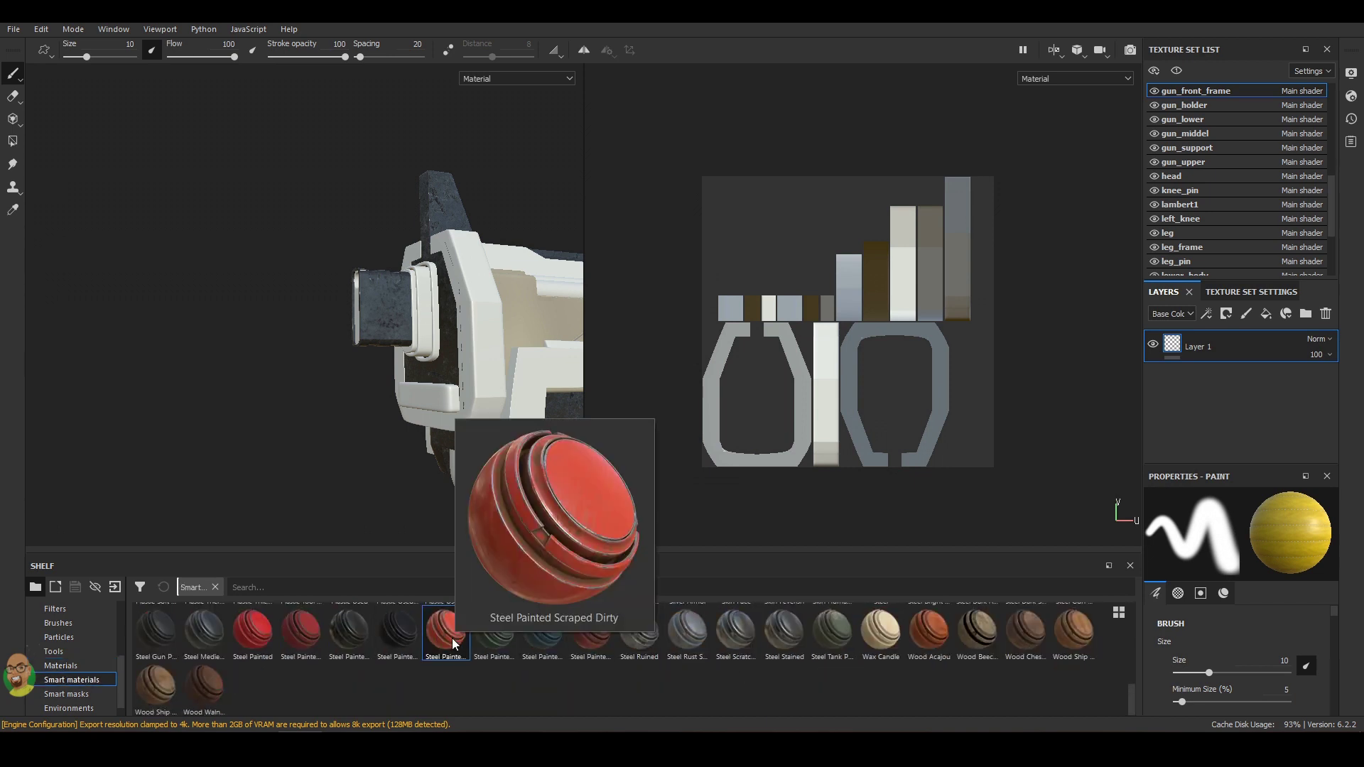
{"action": "left_click_drag", "start_coordinate": [253, 629], "coordinate": [1131, 348]}
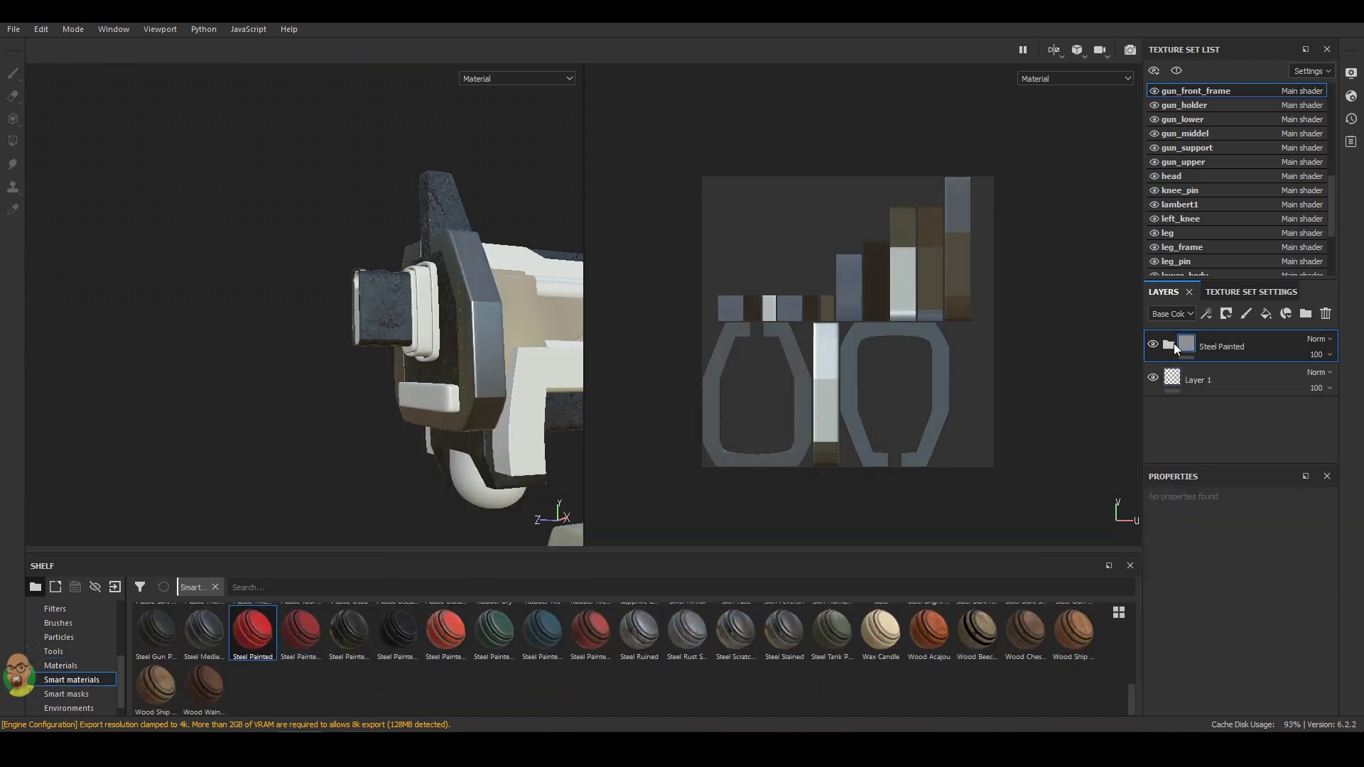
{"action": "left_click", "coordinate": [1168, 345]}
{"action": "left_click", "coordinate": [1227, 381]}
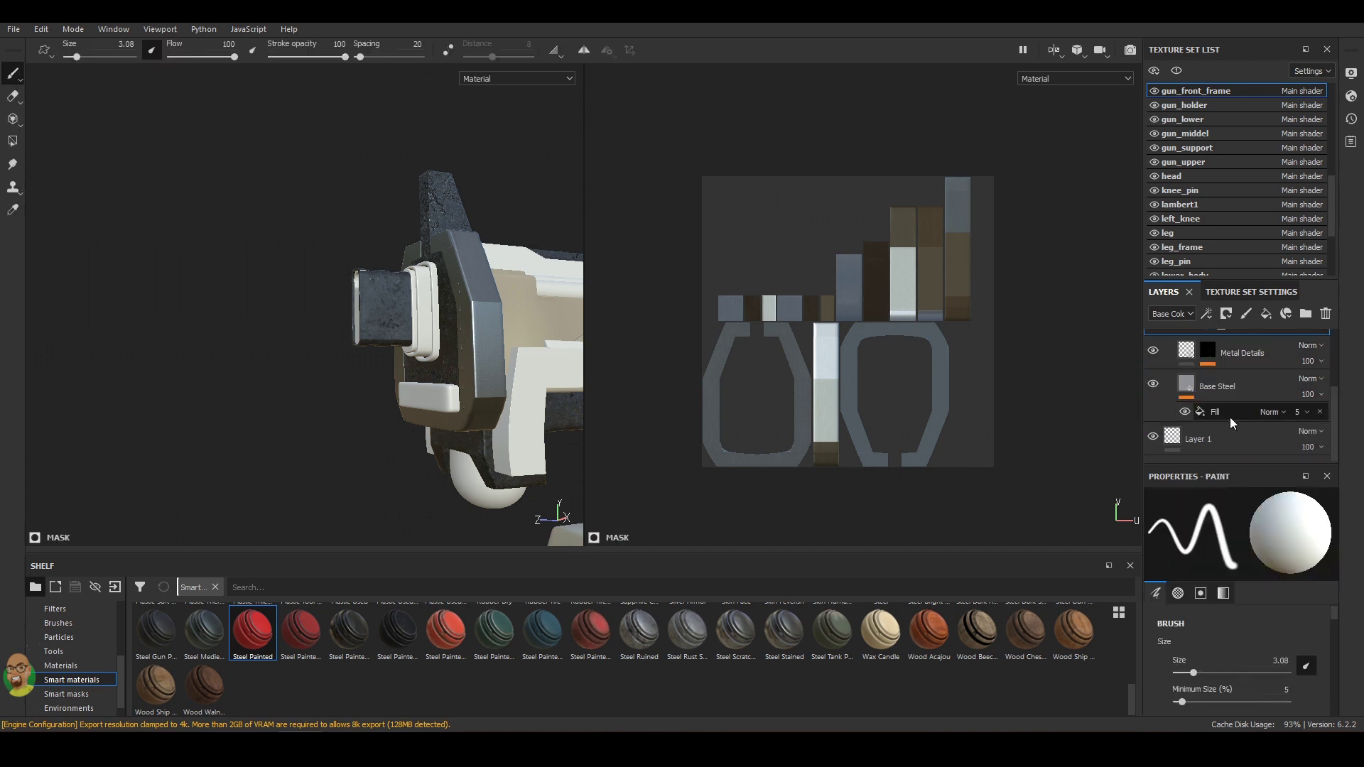
{"action": "left_click", "coordinate": [1214, 404]}
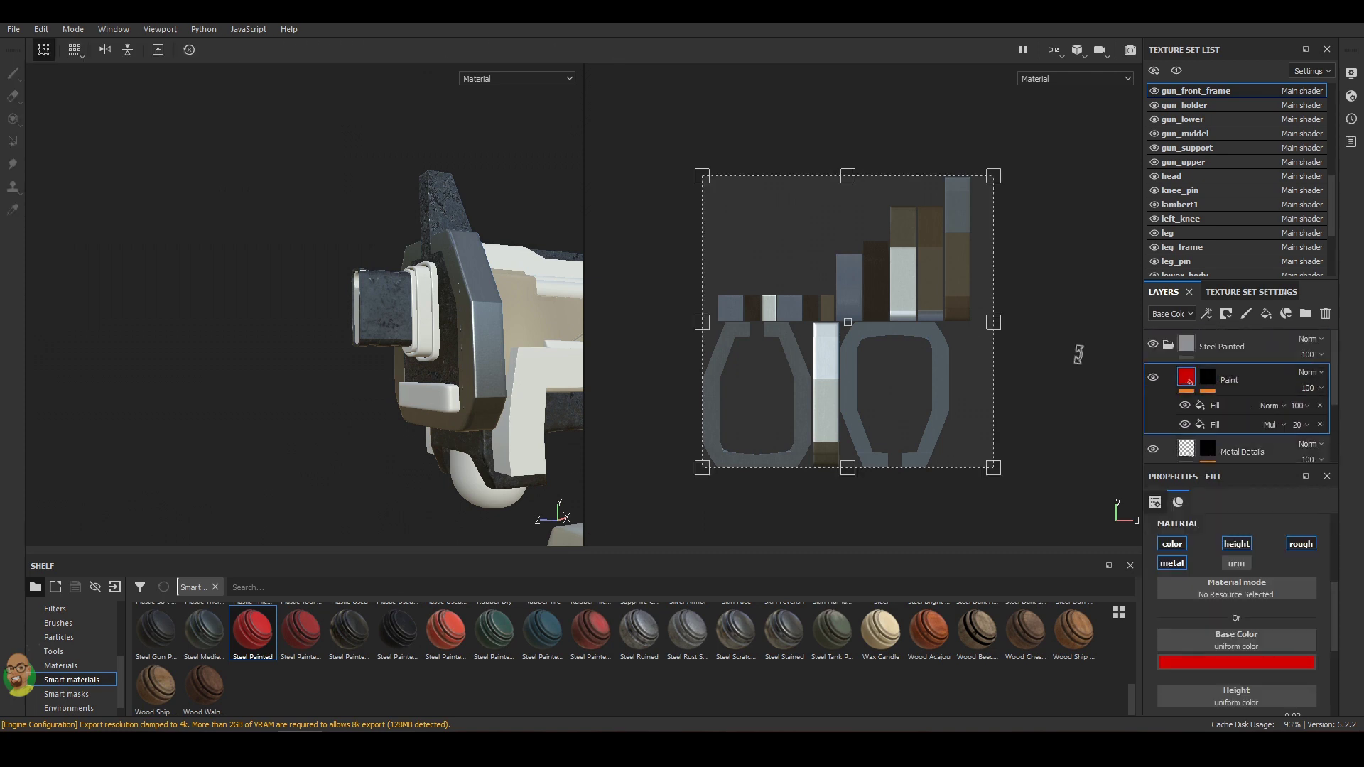
{"action": "scroll", "coordinate": [1236, 398], "scroll_direction": "down", "scroll_amount": 2}
{"action": "left_click", "coordinate": [1216, 425]}
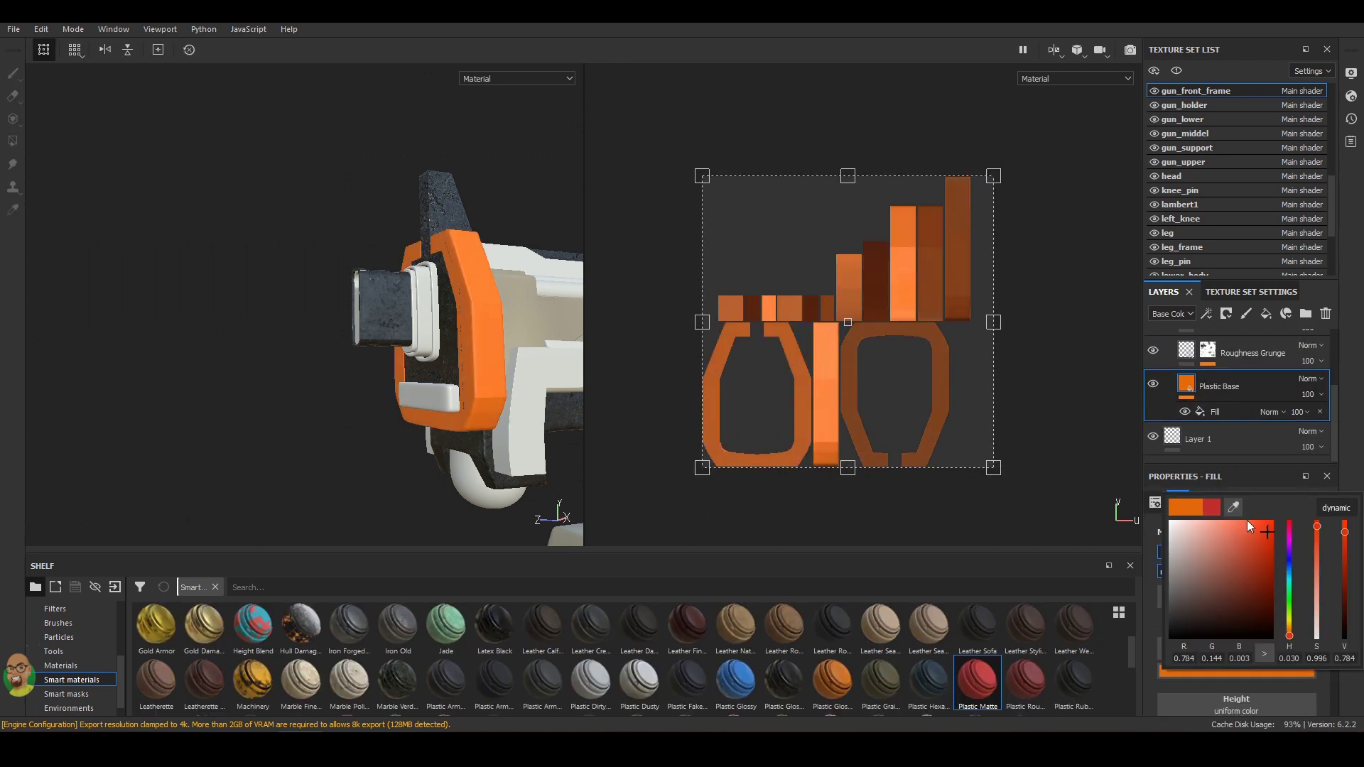
{"action": "scroll", "coordinate": [1233, 391], "scroll_direction": "up", "scroll_amount": 2}
Return the viewport to 3D only and select the bullet_belt texture set.
{"action": "key", "text": "F2"}
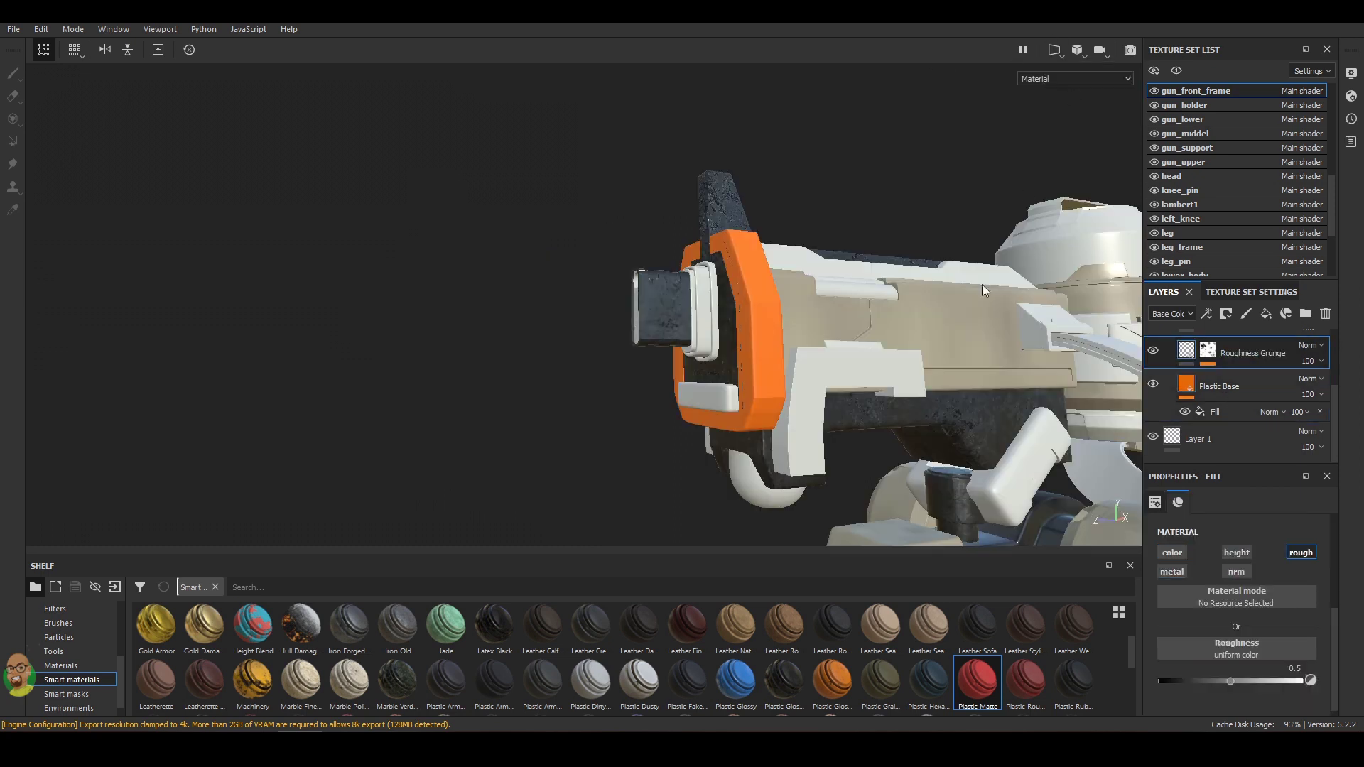
{"action": "left_click", "coordinate": [1216, 347]}
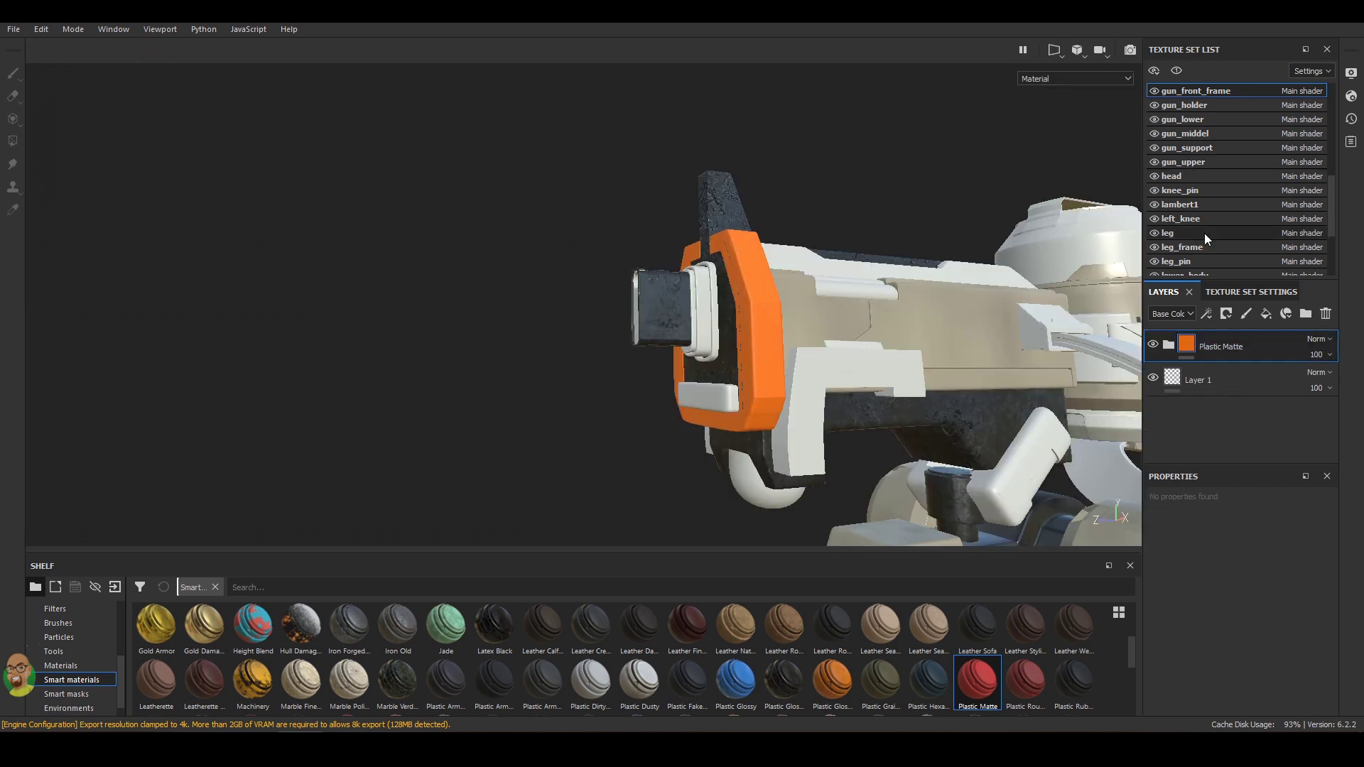
{"action": "scroll", "coordinate": [1201, 234], "scroll_direction": "up", "scroll_amount": 5}
{"action": "left_click", "coordinate": [1216, 190]}
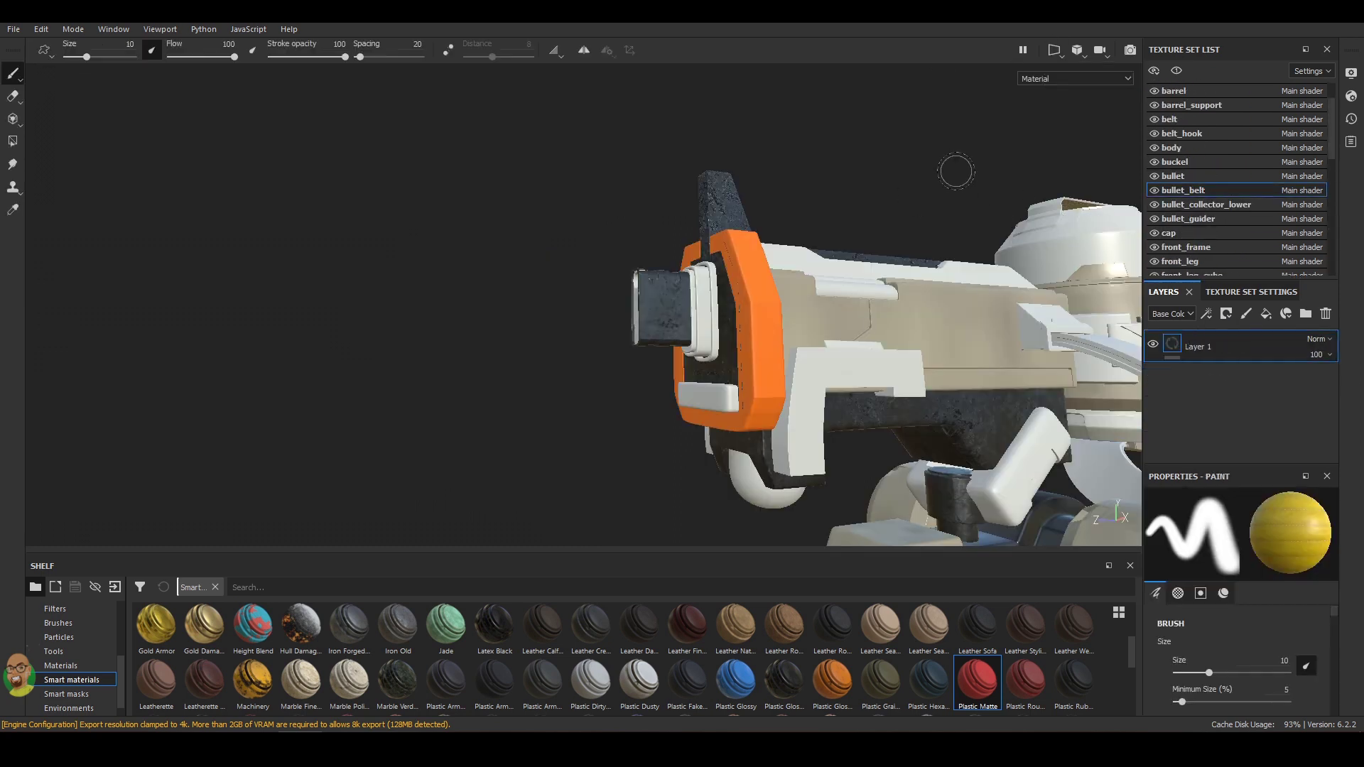
Paste the orange Plastic Matte onto the bullet_belt and front_senser texture sets.
{"action": "key", "text": "ctrl+v"}
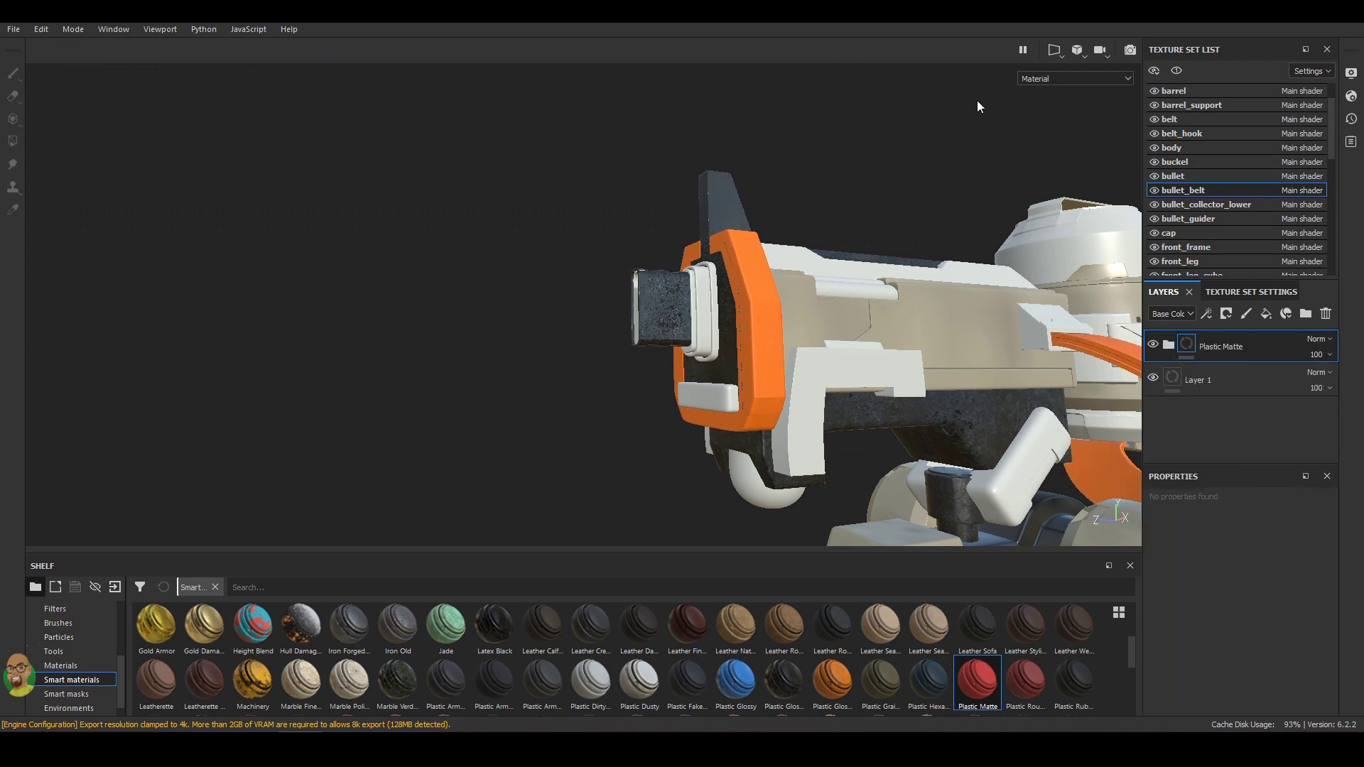
{"action": "scroll", "coordinate": [1191, 243], "scroll_direction": "down", "scroll_amount": 3}
{"action": "scroll", "coordinate": [1199, 210], "scroll_direction": "down", "scroll_amount": 3}
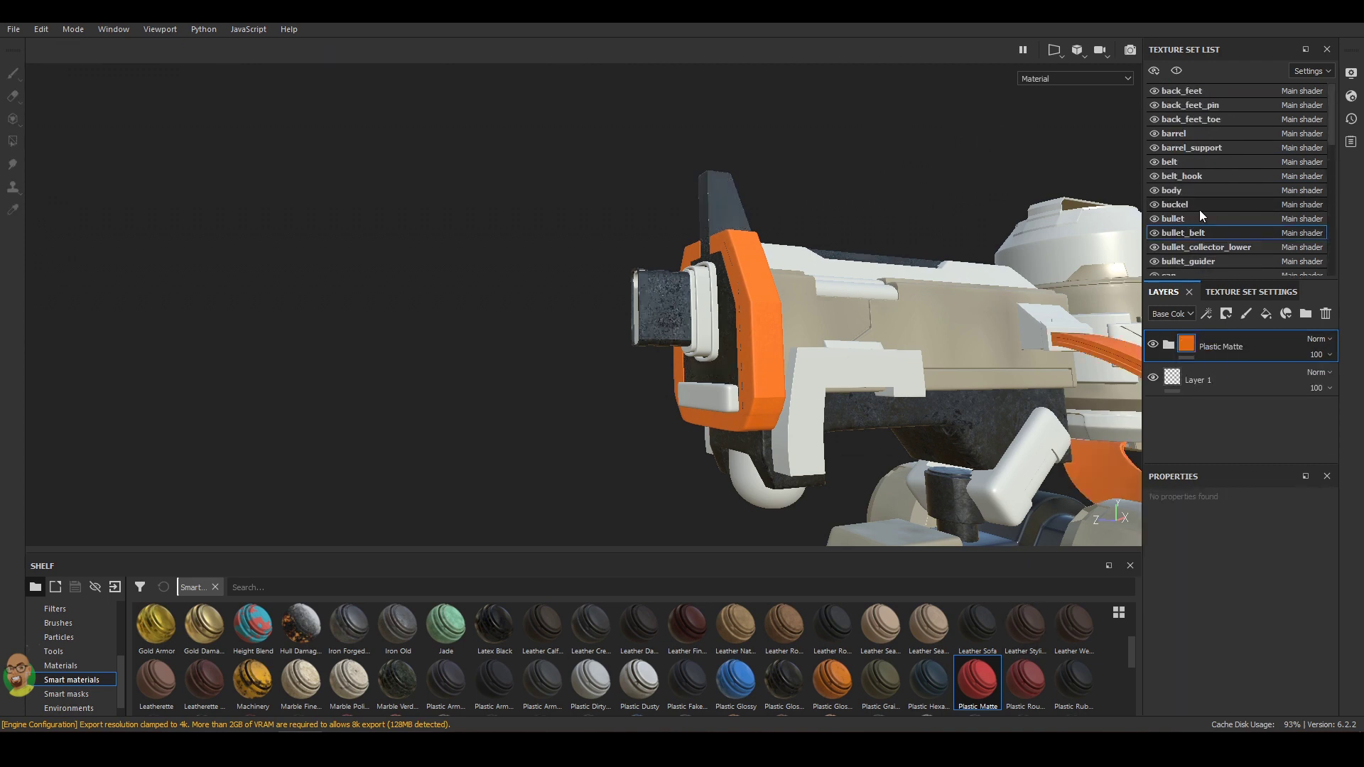
{"action": "left_click", "coordinate": [1213, 177]}
{"action": "key", "text": "ctrl+v"}
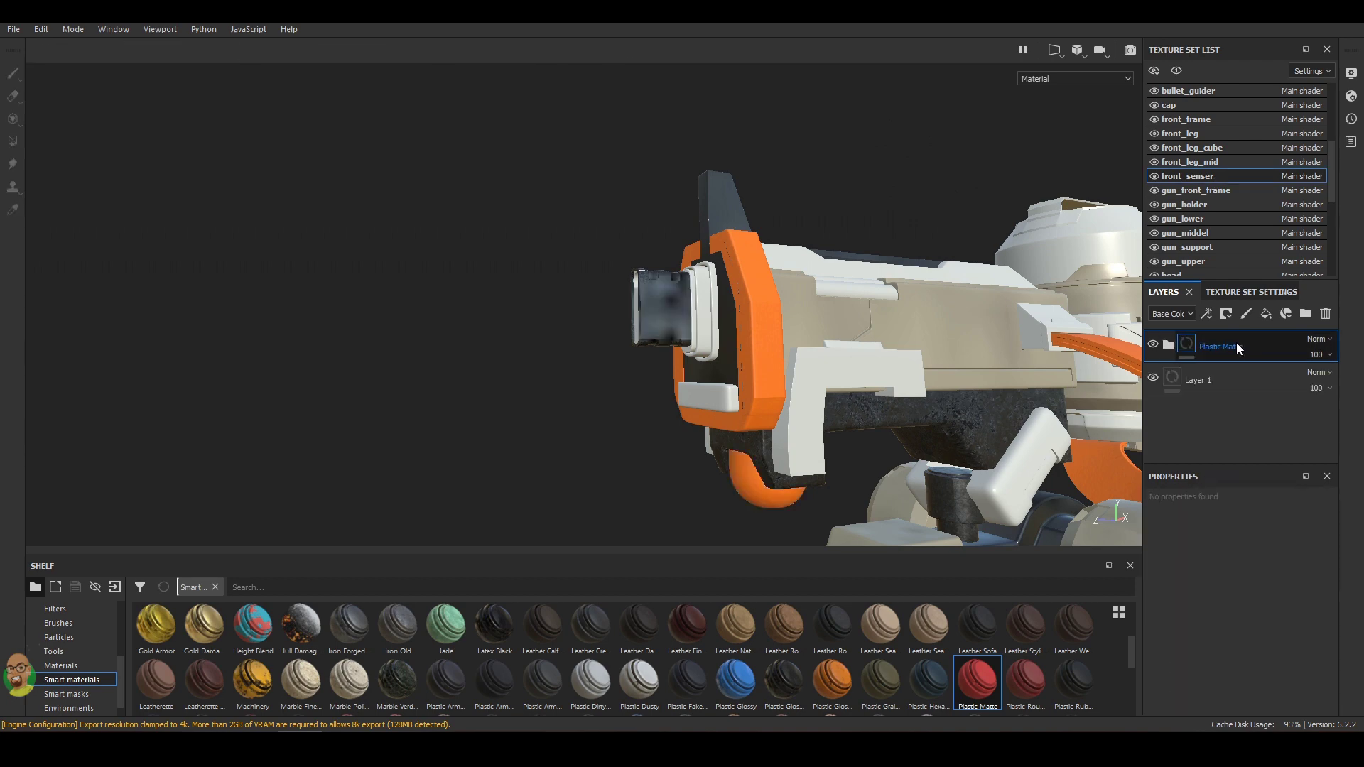
{"action": "scroll", "coordinate": [1203, 140], "scroll_direction": "up", "scroll_amount": 2}
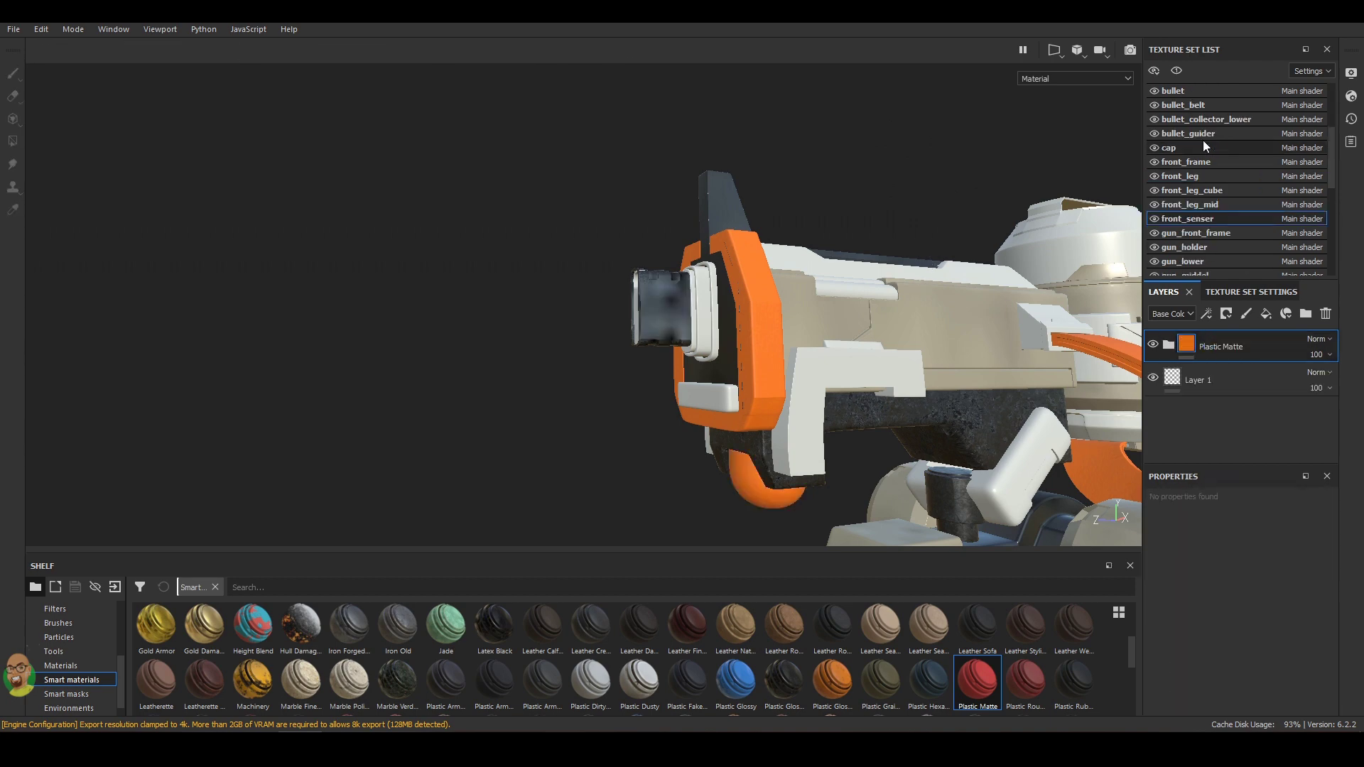
Apply Plastic Rubber to the cap and tint its Color layer grey.
{"action": "left_click", "coordinate": [1203, 148]}
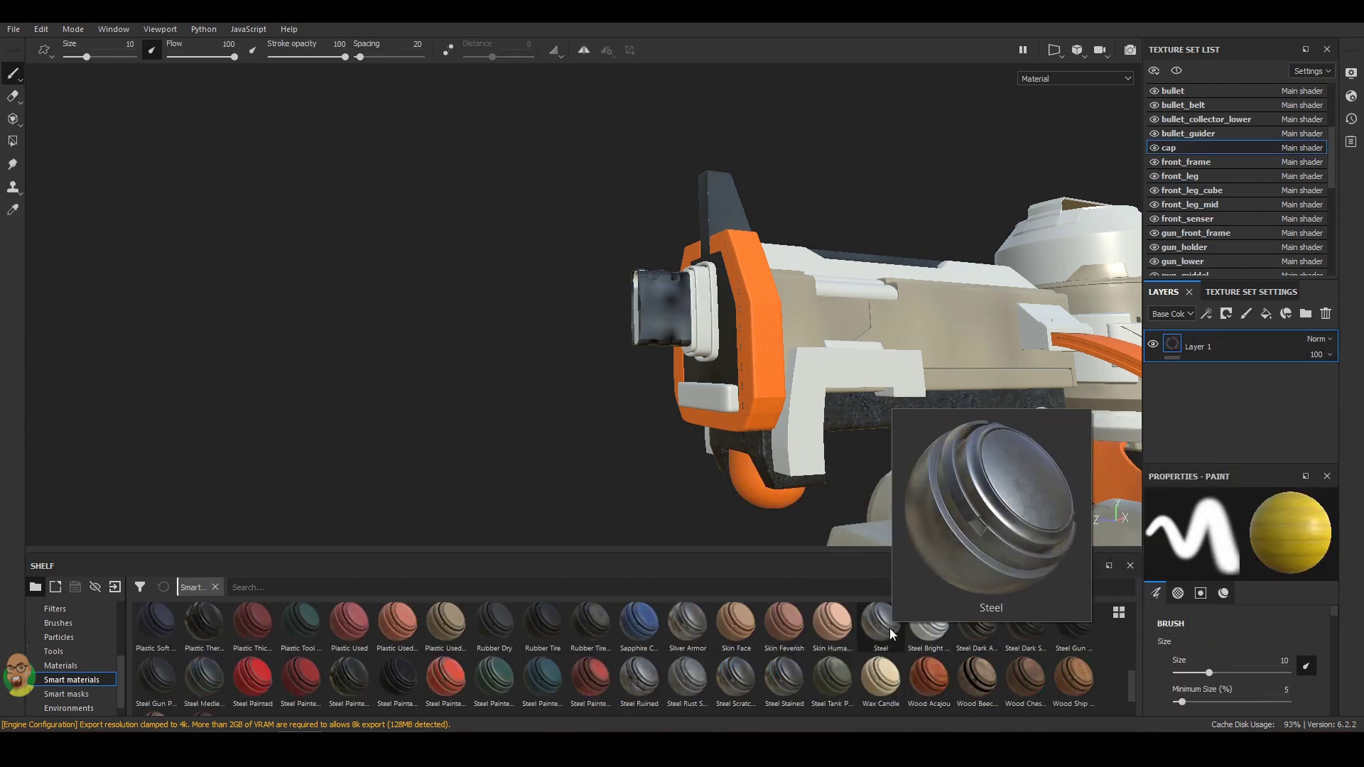
{"action": "mouse_move", "coordinate": [927, 679]}
{"action": "left_click_drag", "start_coordinate": [1073, 681], "coordinate": [1051, 212]}
{"action": "key", "text": "f"}
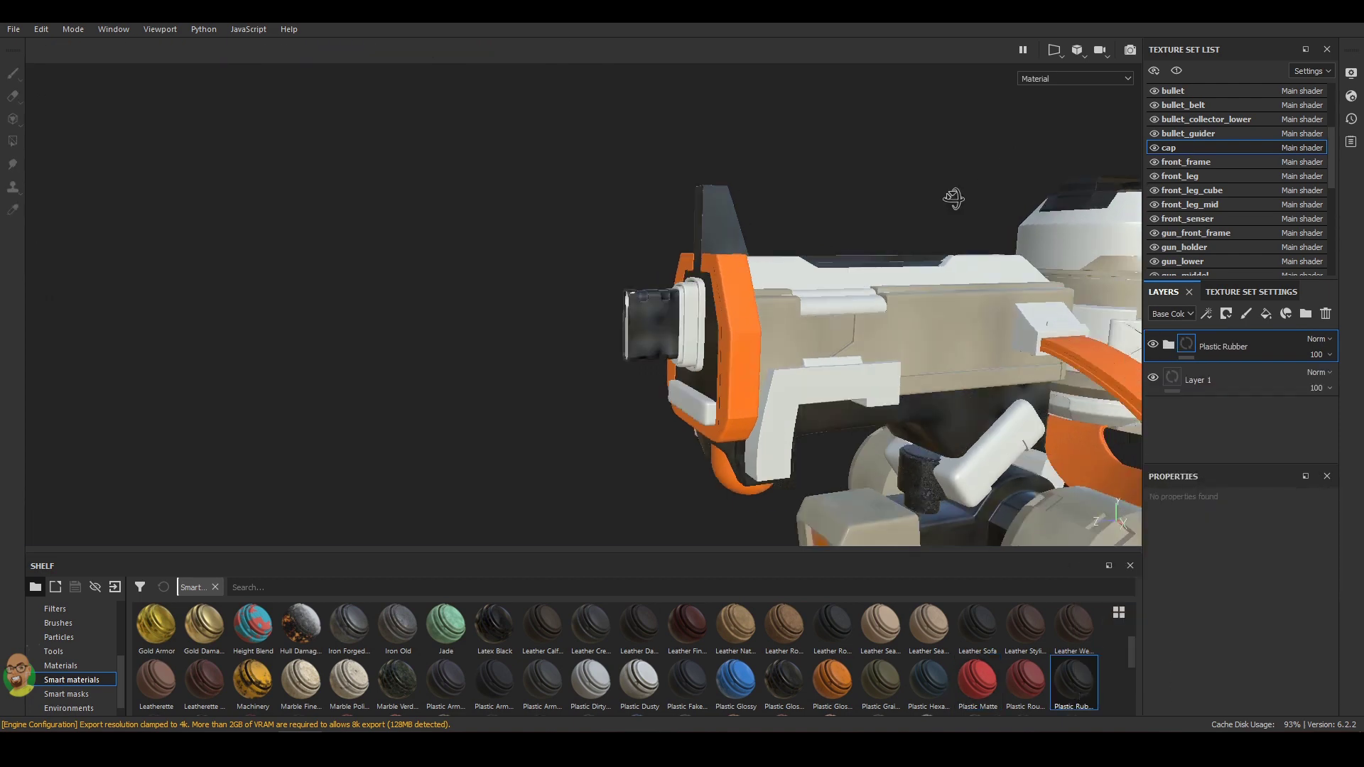
{"action": "left_click", "coordinate": [1168, 345]}
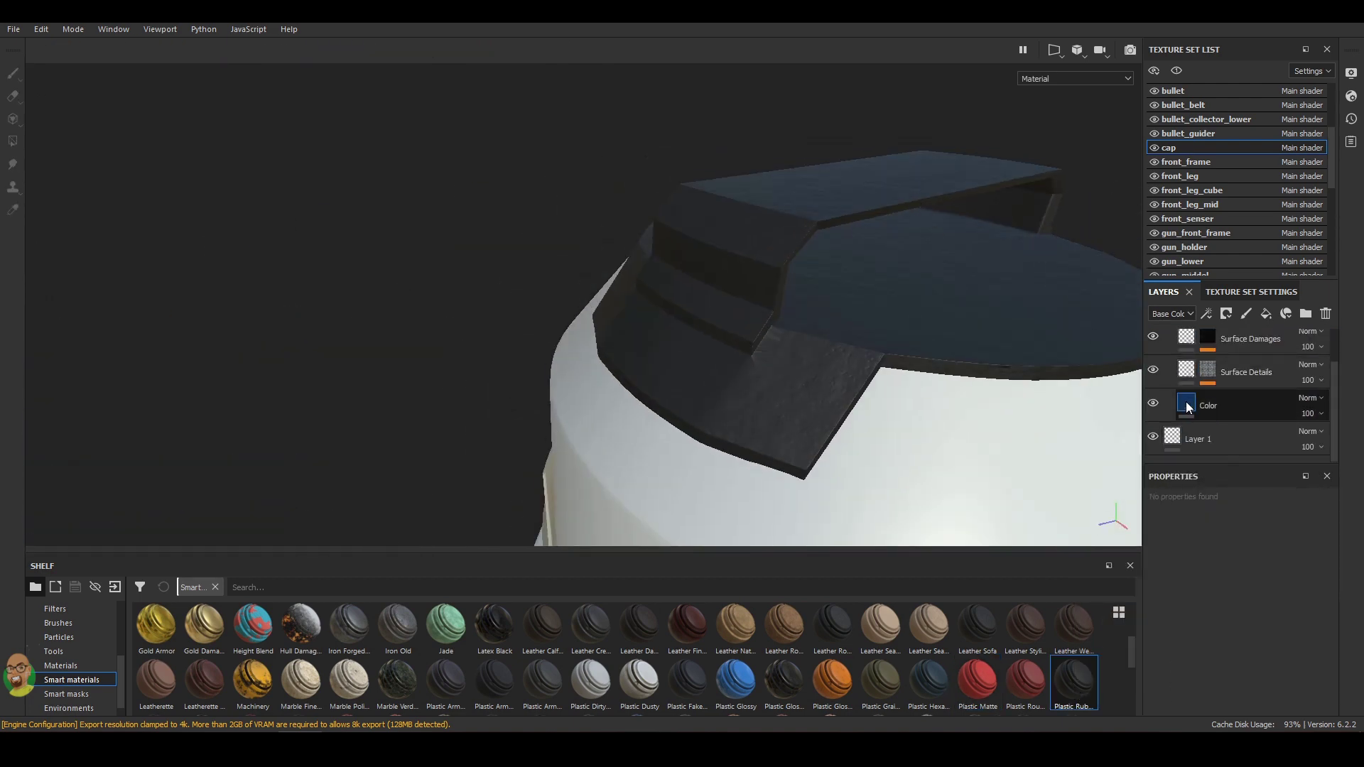
{"action": "left_click", "coordinate": [1236, 405]}
{"action": "left_click", "coordinate": [1250, 669]}
{"action": "left_click_drag", "start_coordinate": [1290, 632], "coordinate": [1289, 622]}
{"action": "left_click_drag", "start_coordinate": [1208, 625], "coordinate": [1171, 581]}
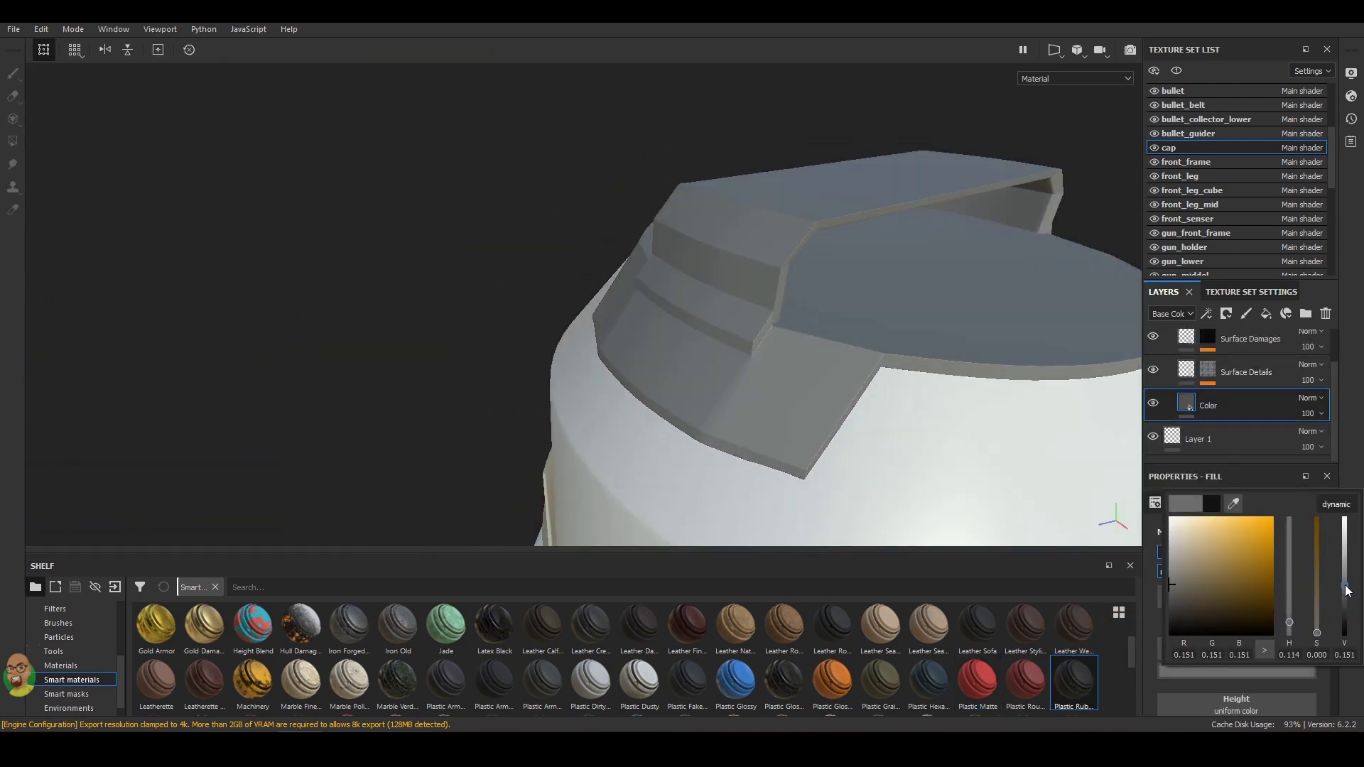
{"action": "key", "text": "f"}
{"action": "left_click", "coordinate": [1220, 351]}
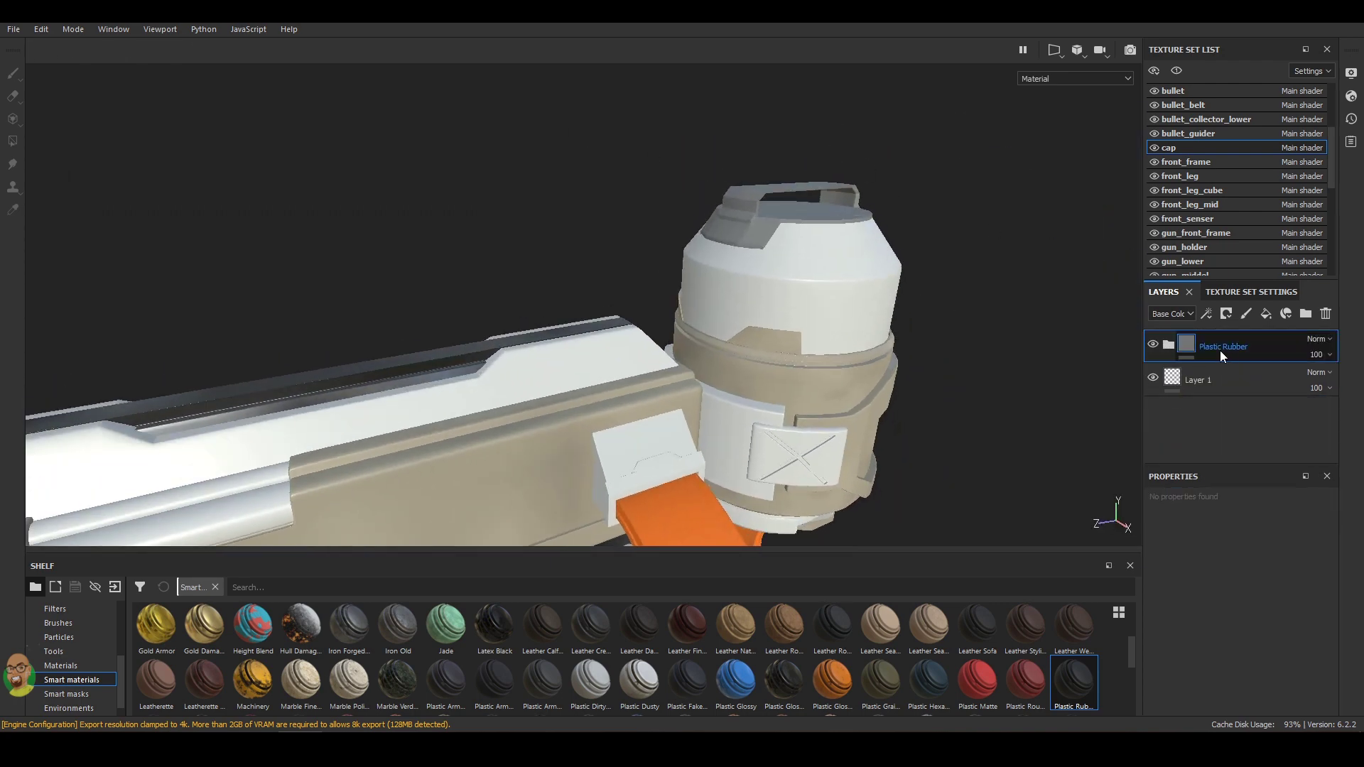
Add Plastic Rubber to gun_upper and shift its base colour to blue-grey.
{"action": "scroll", "coordinate": [1206, 237], "scroll_direction": "down", "scroll_amount": 1}
{"action": "left_click", "coordinate": [1207, 261]}
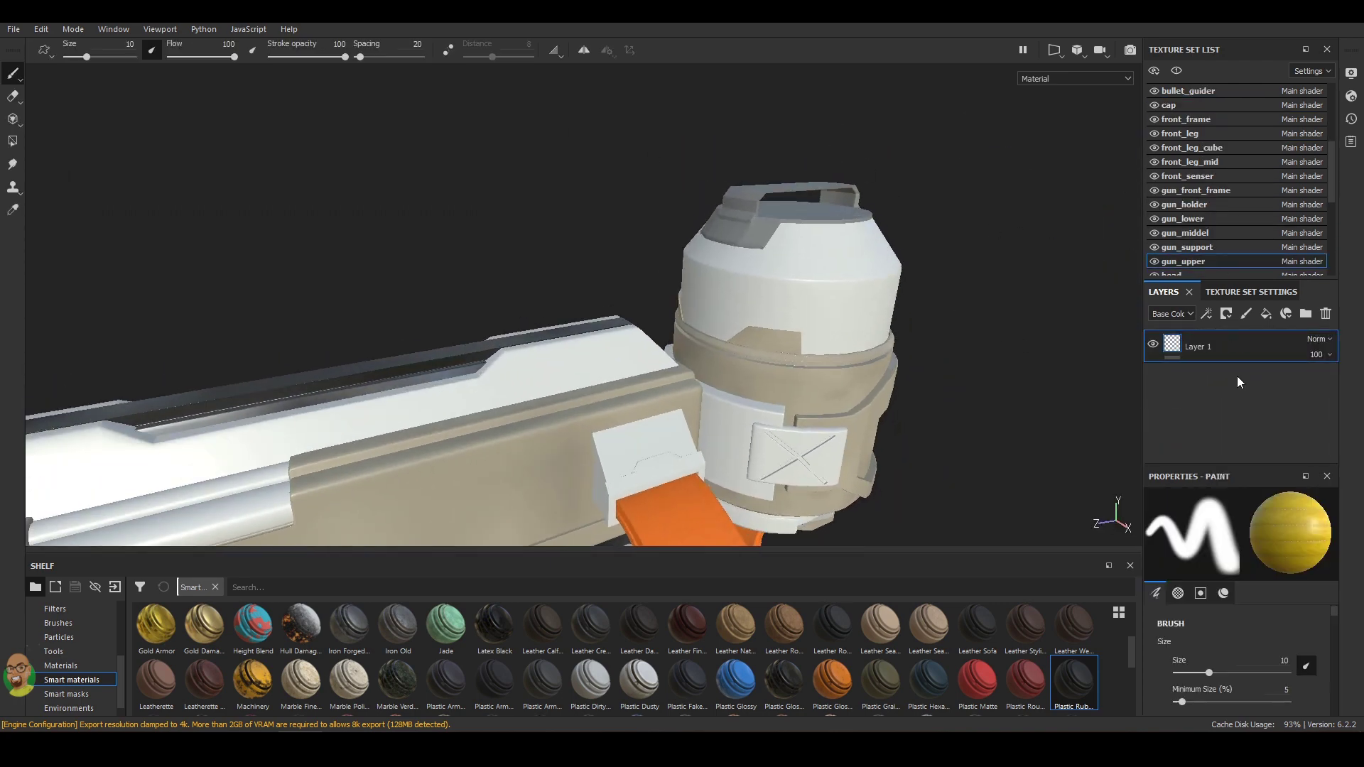
{"action": "left_click", "coordinate": [1242, 338]}
{"action": "key", "text": "f"}
{"action": "scroll", "coordinate": [915, 246], "scroll_direction": "up", "scroll_amount": 3}
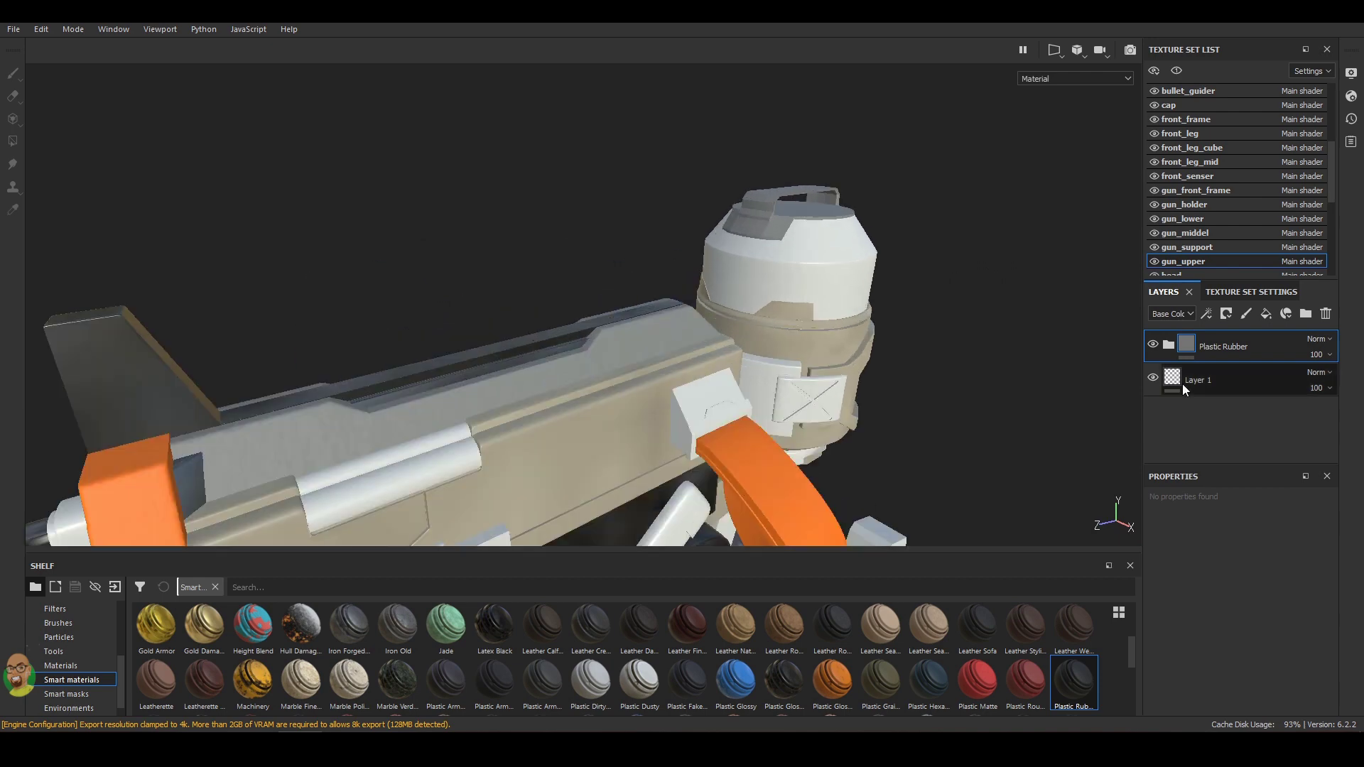
{"action": "left_click", "coordinate": [1168, 345]}
{"action": "left_click", "coordinate": [1207, 446]}
{"action": "left_click", "coordinate": [1236, 583]}
{"action": "left_click_drag", "start_coordinate": [1316, 718], "coordinate": [1317, 652]}
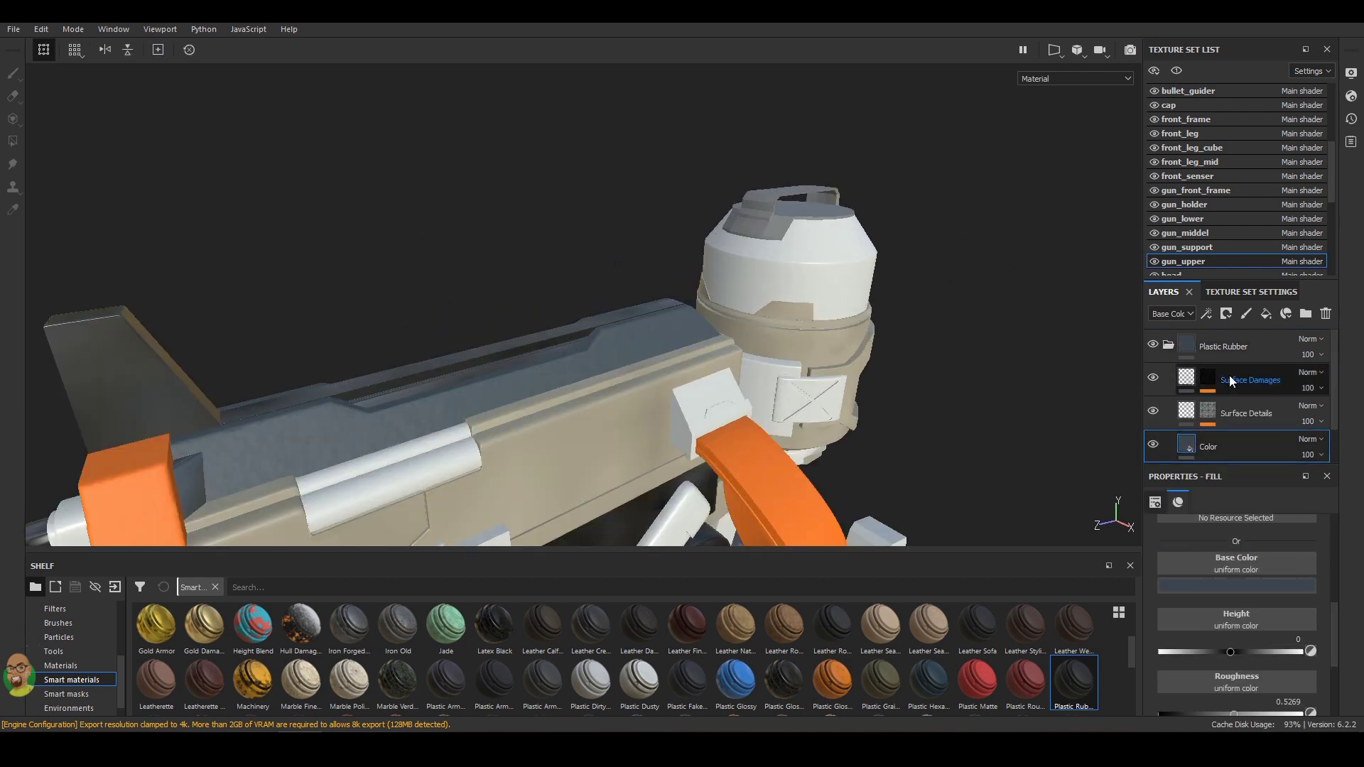
Give gun_support and gun_holder the blue-grey Plastic Rubber material.
{"action": "left_click", "coordinate": [1279, 352]}
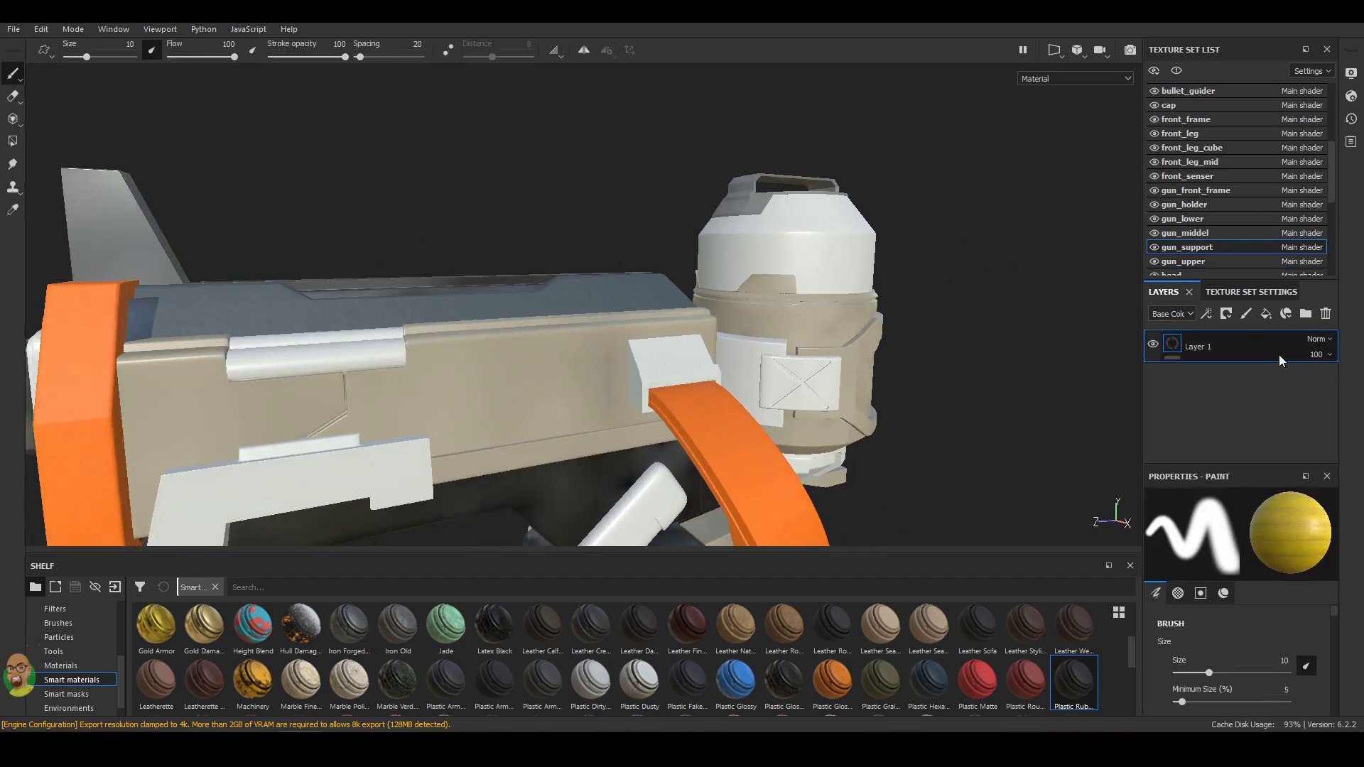
{"action": "left_click", "coordinate": [1165, 246]}
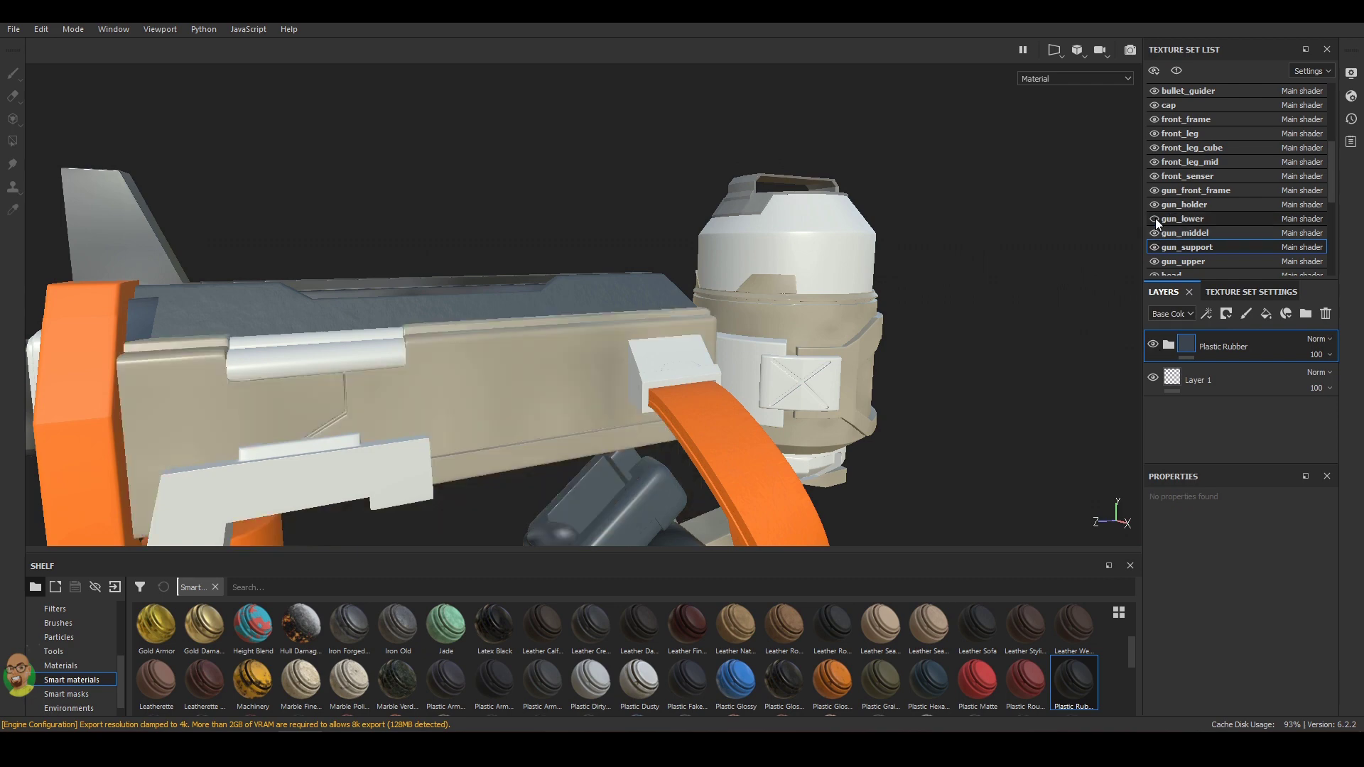
{"action": "left_click", "coordinate": [1153, 207]}
{"action": "left_click", "coordinate": [1248, 340]}
{"action": "key", "text": "ctrl+v"}
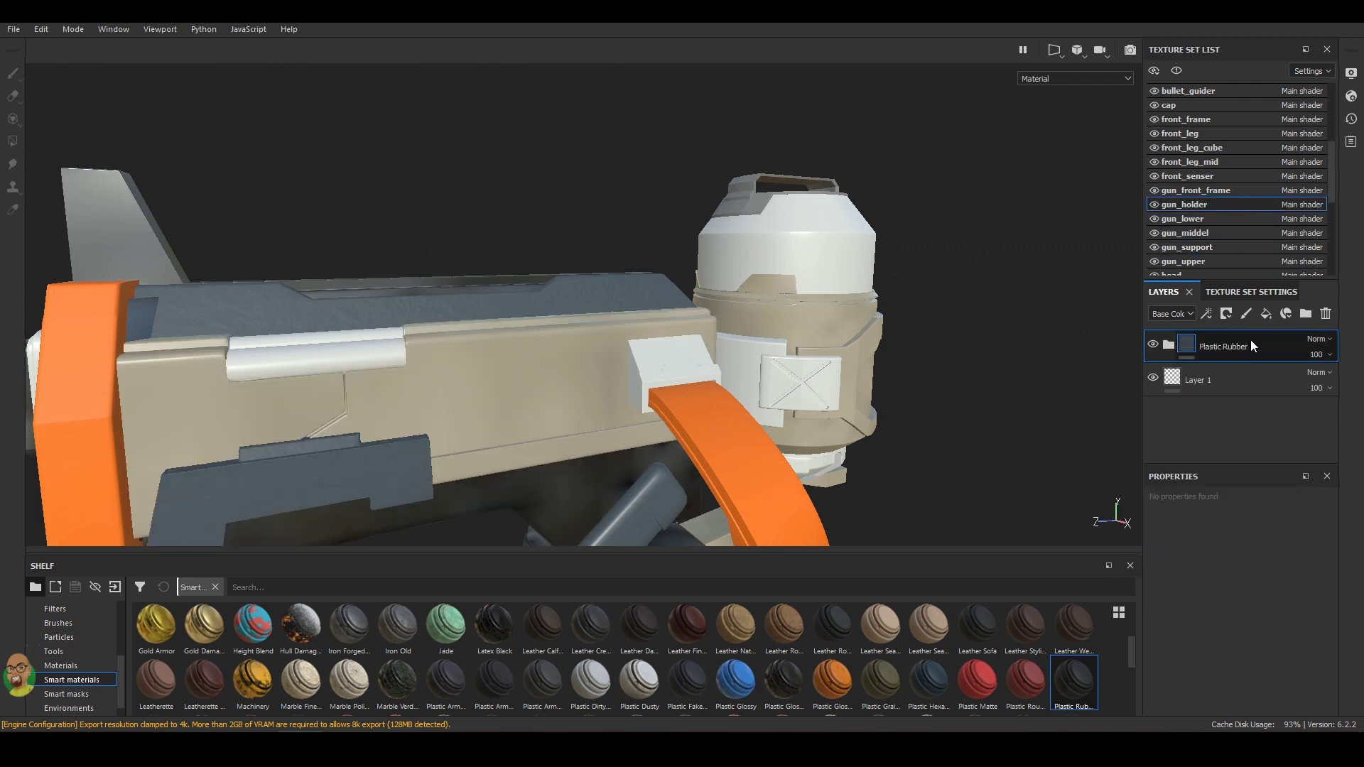
{"action": "left_click_drag", "start_coordinate": [1008, 308], "coordinate": [1015, 304], "text": "alt"}
{"action": "scroll", "coordinate": [1014, 304], "scroll_direction": "up", "scroll_amount": 5}
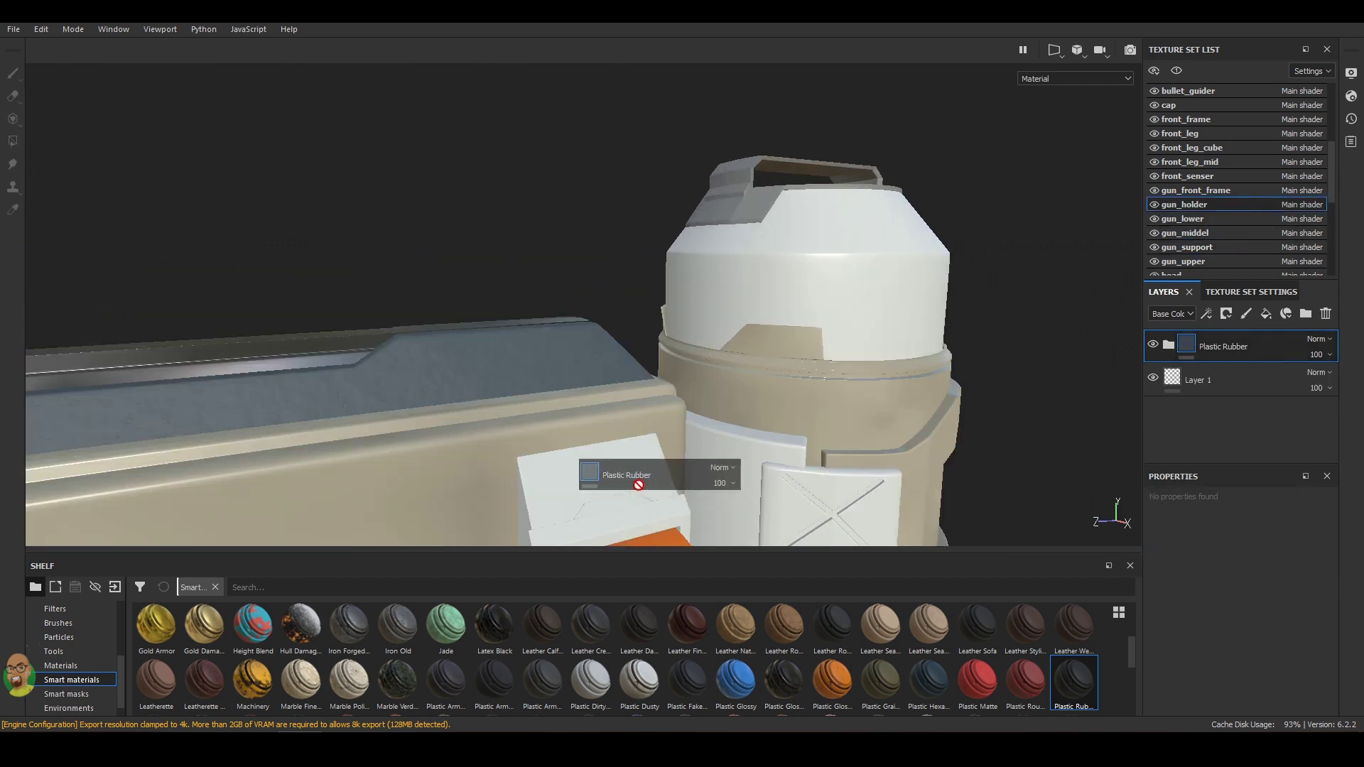
{"action": "scroll", "coordinate": [1208, 142], "scroll_direction": "up", "scroll_amount": 2}
{"action": "scroll", "coordinate": [1204, 121], "scroll_direction": "up", "scroll_amount": 1}
Adjust the bullet_guider rubber colour, briefly hiding and reshowing gun_front_frame.
{"action": "left_click", "coordinate": [1201, 130]}
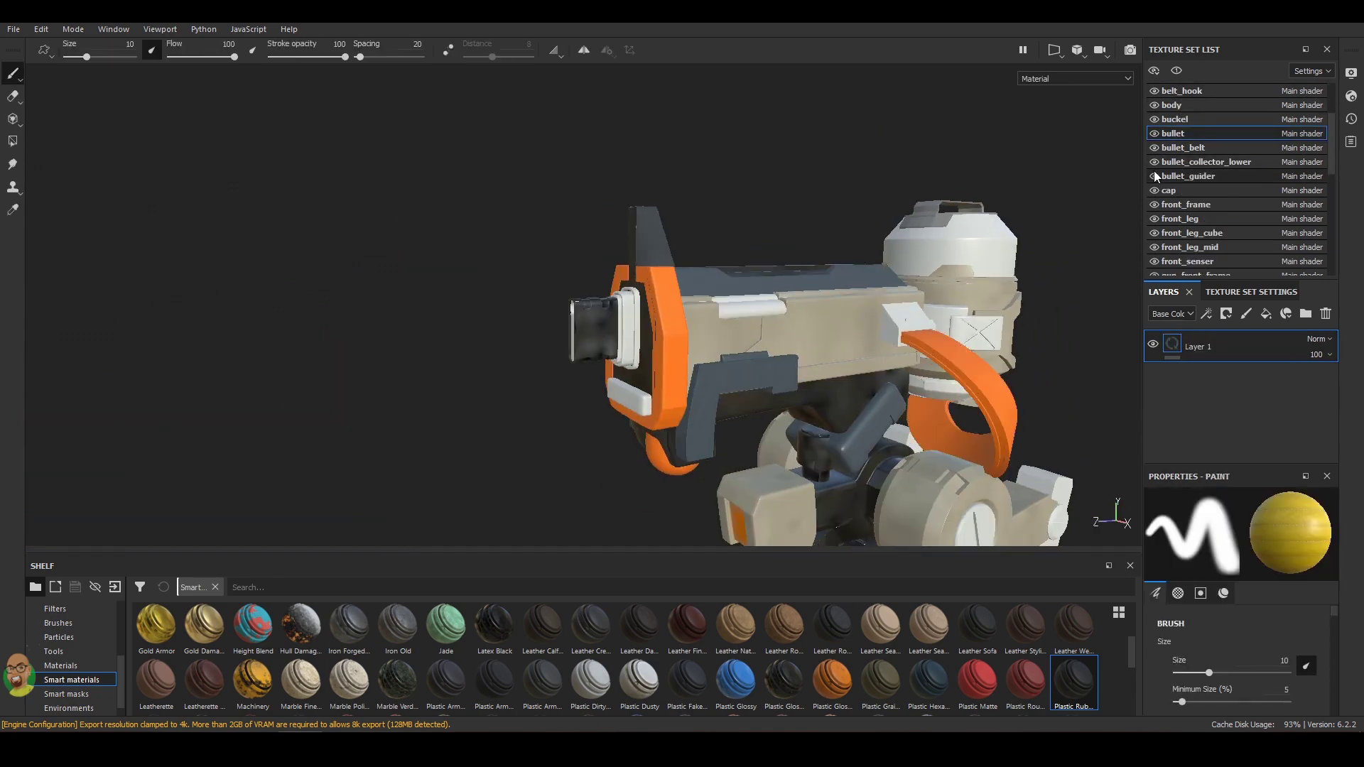
{"action": "left_click", "coordinate": [1194, 177]}
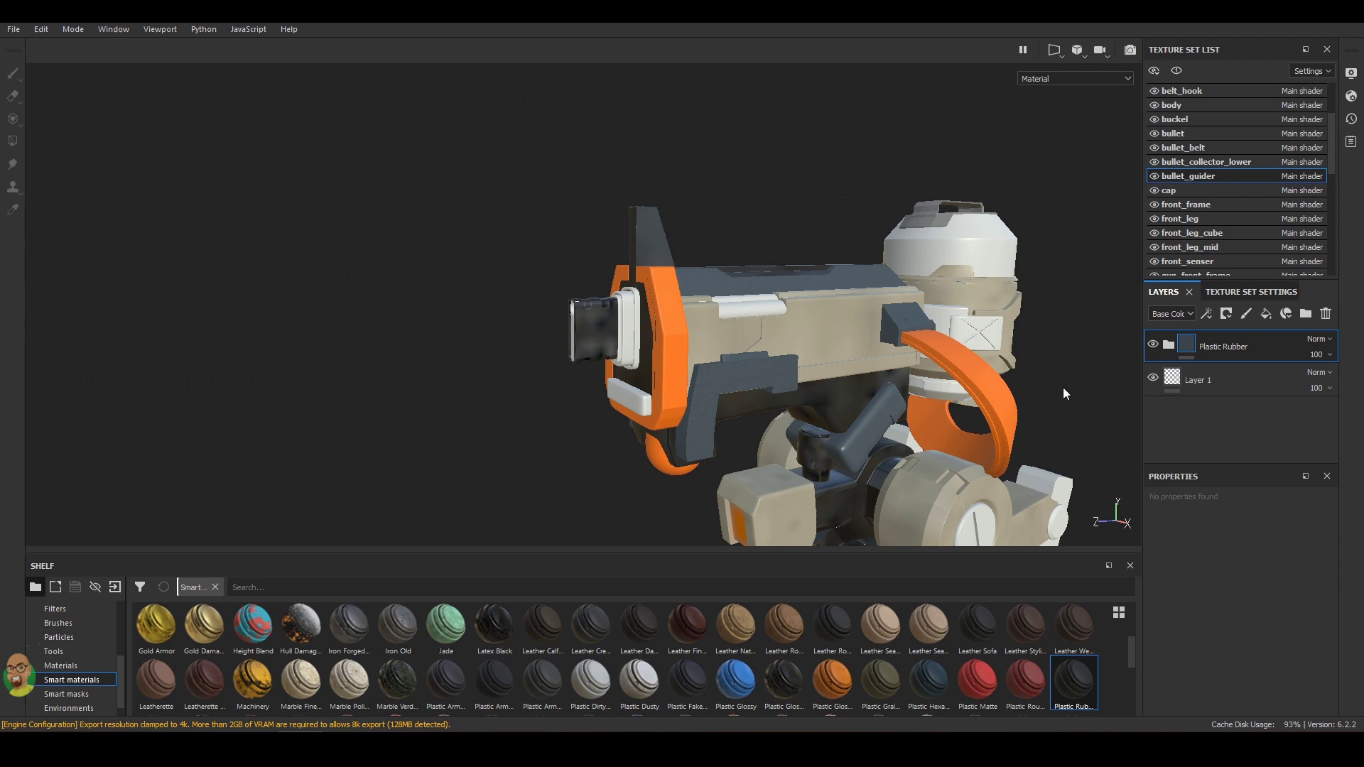
{"action": "left_click_drag", "start_coordinate": [1063, 393], "coordinate": [1039, 493], "text": "alt"}
{"action": "left_click", "coordinate": [1168, 345]}
{"action": "left_click", "coordinate": [1208, 446]}
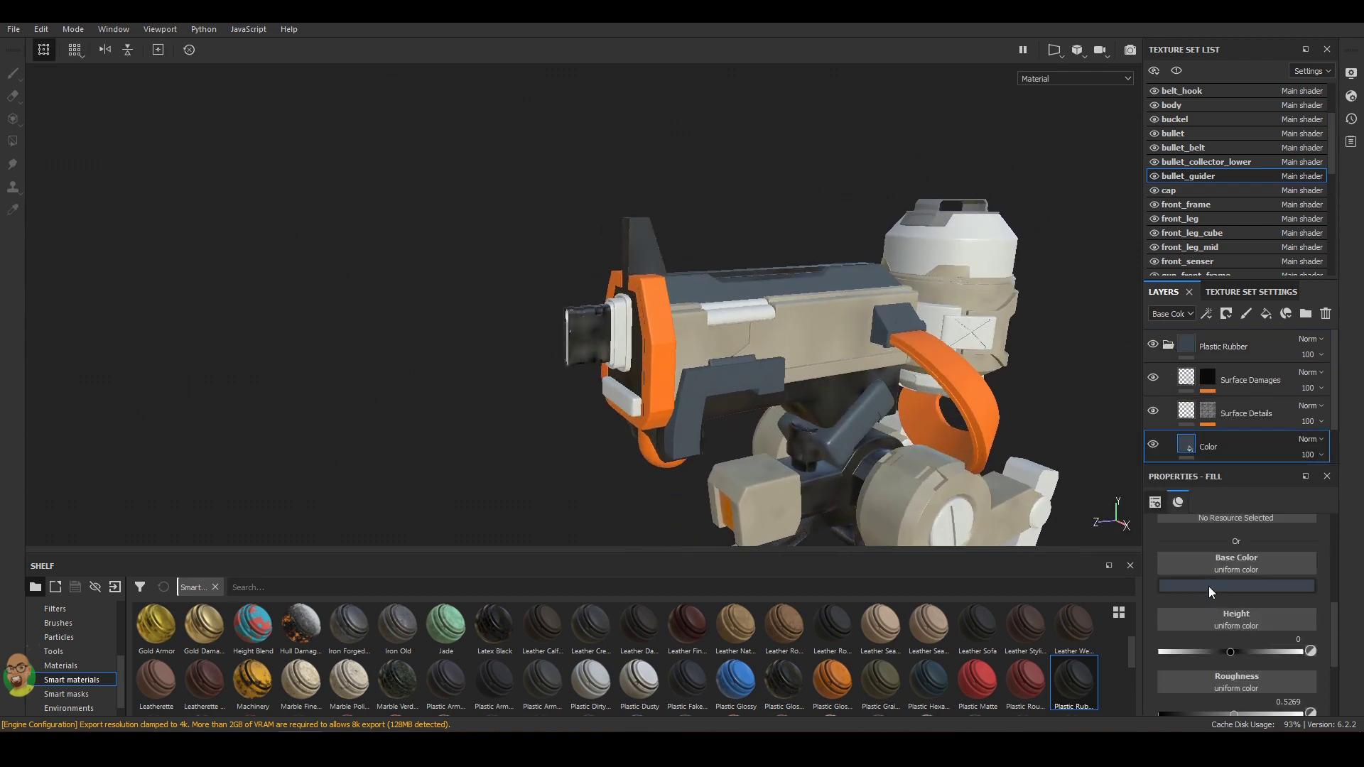
{"action": "left_click", "coordinate": [1208, 586]}
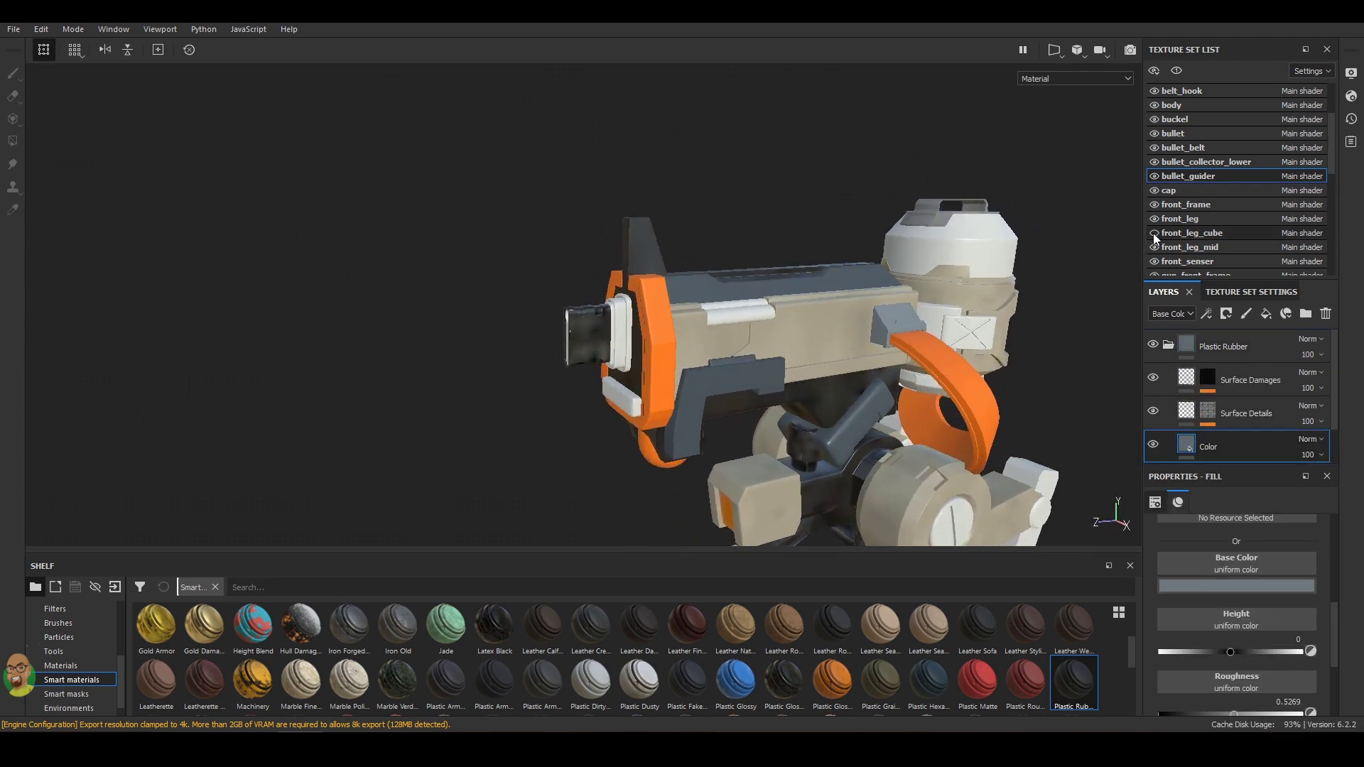
{"action": "scroll", "coordinate": [1153, 238], "scroll_direction": "down", "scroll_amount": 2}
{"action": "left_click", "coordinate": [1154, 191]}
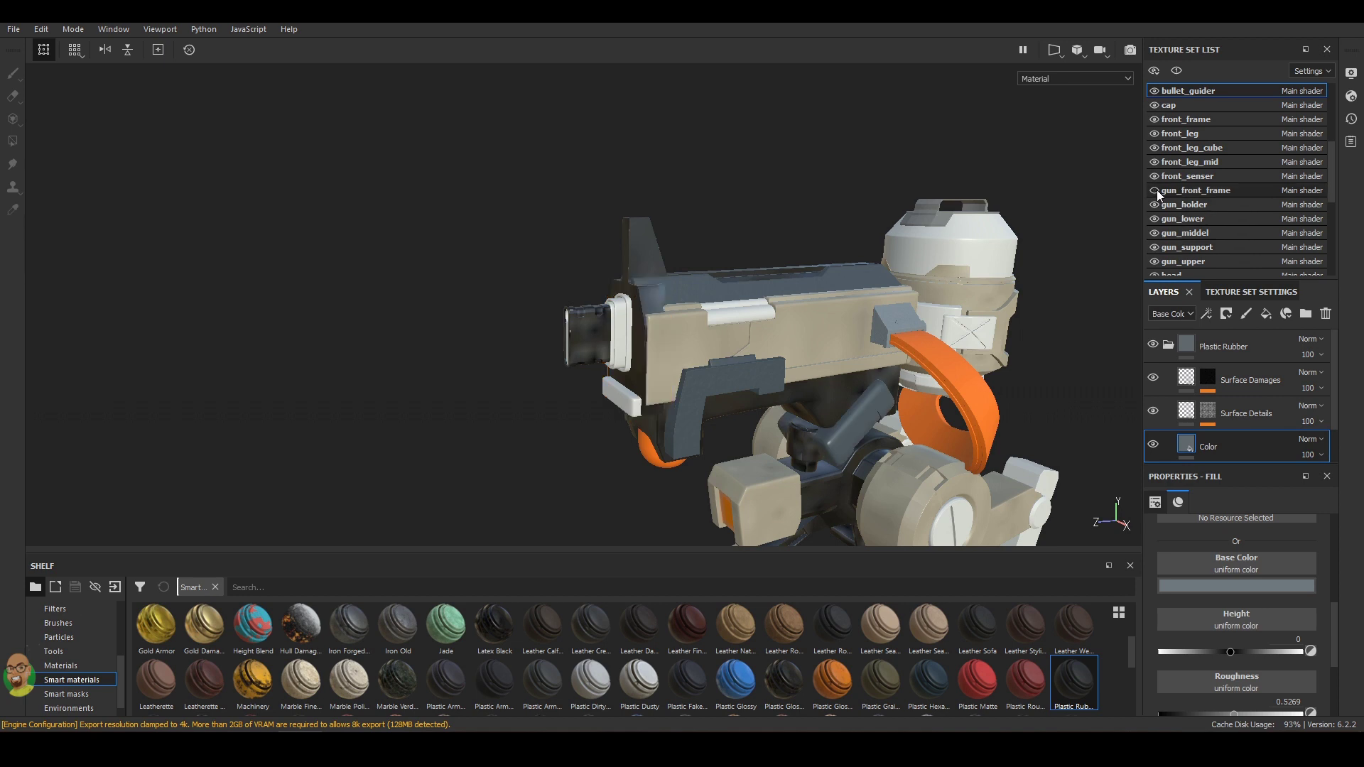
{"action": "left_click", "coordinate": [1206, 204]}
Darken the rubber to a deeper blue-grey and apply Plastic Rubber to leg_pin.
{"action": "left_click", "coordinate": [1208, 662]}
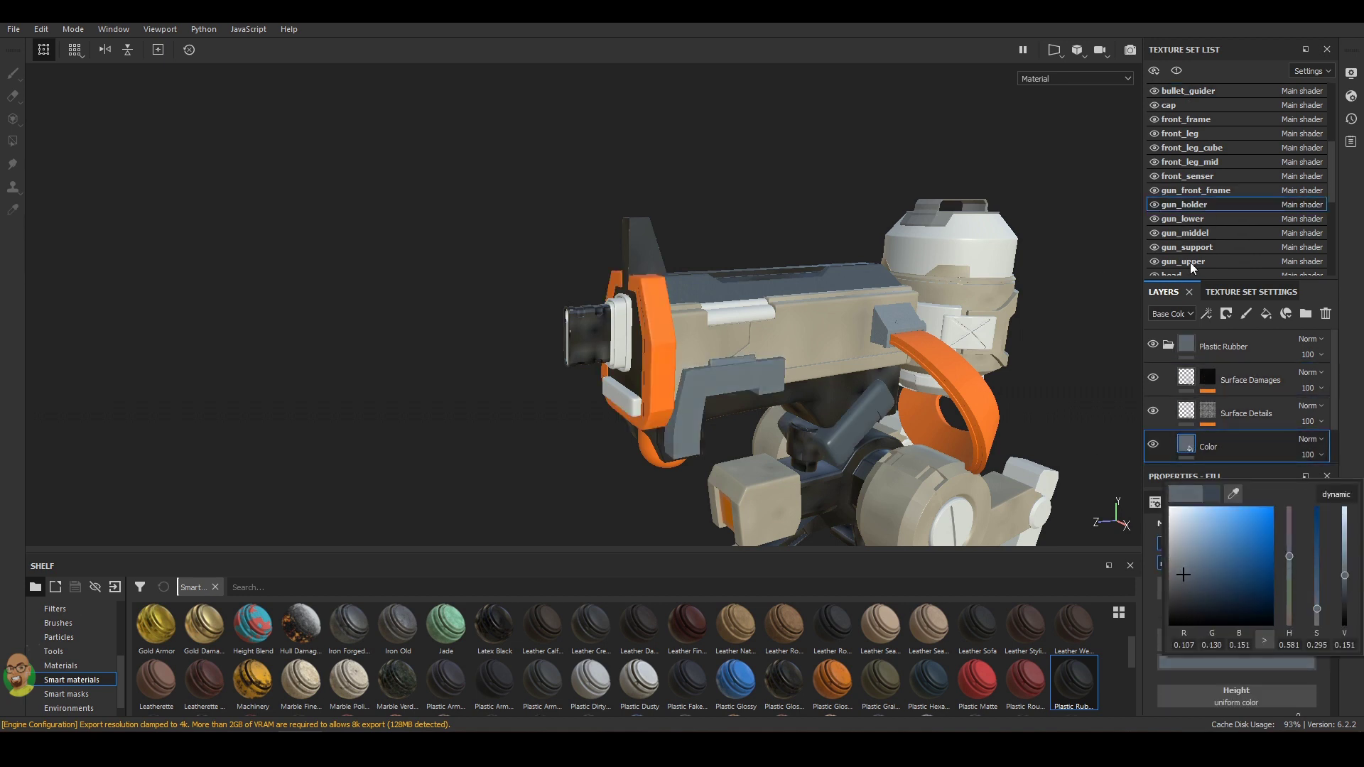
{"action": "left_click", "coordinate": [1193, 261]}
{"action": "left_click", "coordinate": [1208, 662]}
{"action": "left_click", "coordinate": [1187, 578]}
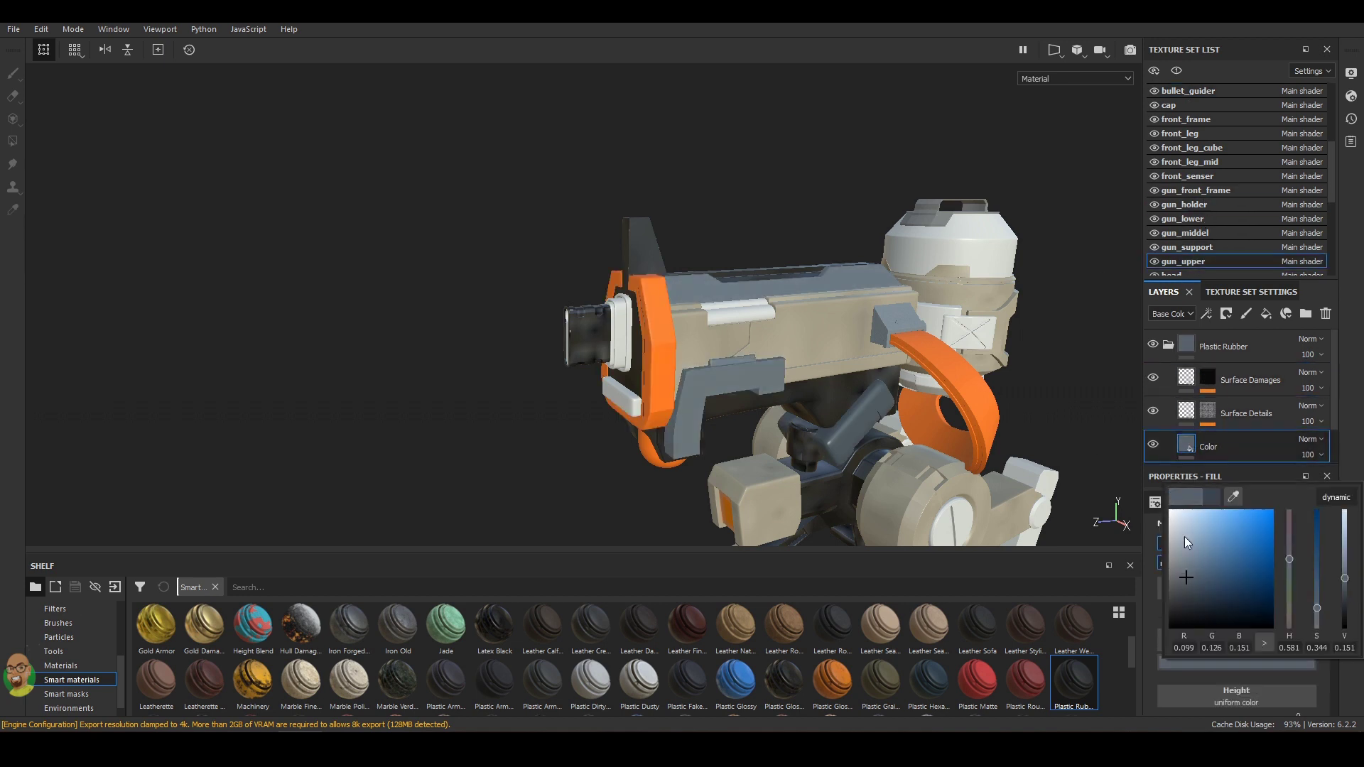
{"action": "scroll", "coordinate": [1198, 185], "scroll_direction": "down", "scroll_amount": 5}
{"action": "left_click", "coordinate": [1196, 147]}
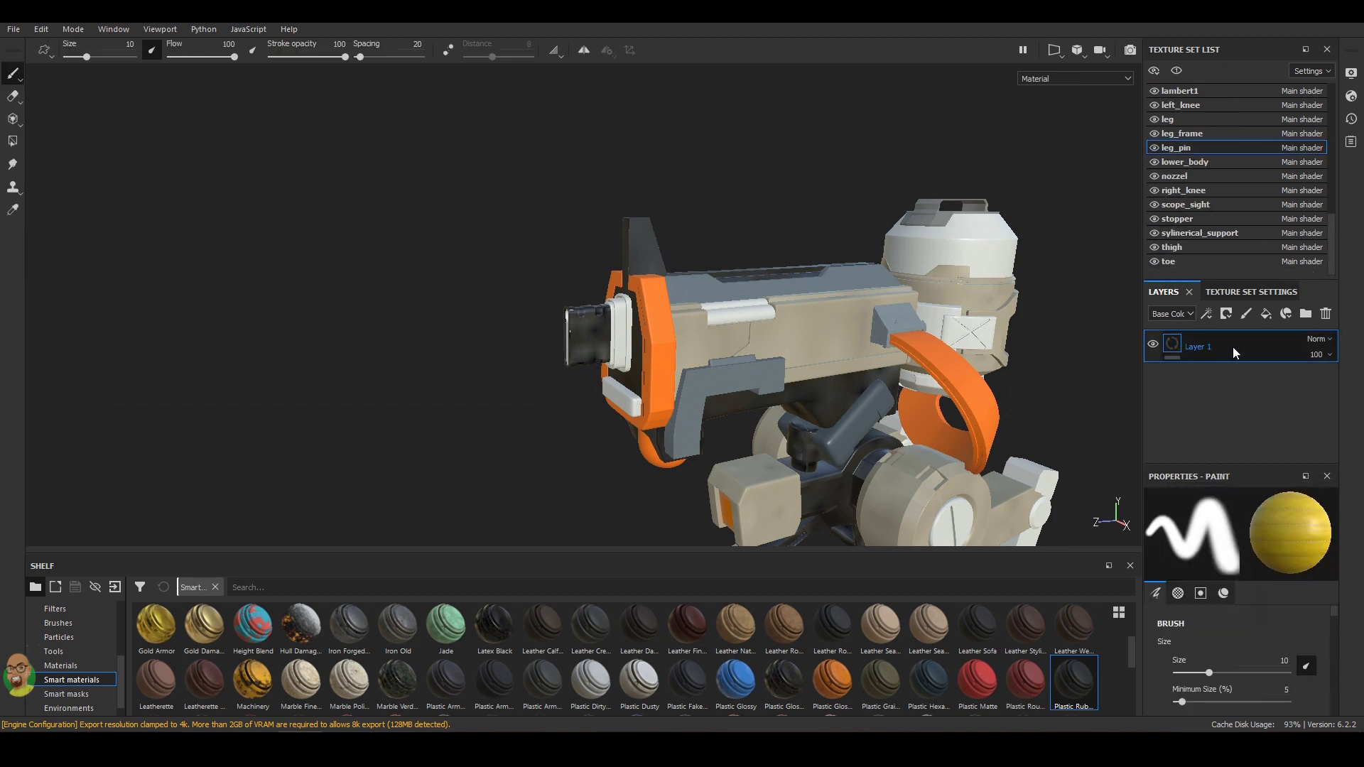
{"action": "left_click", "coordinate": [1233, 347]}
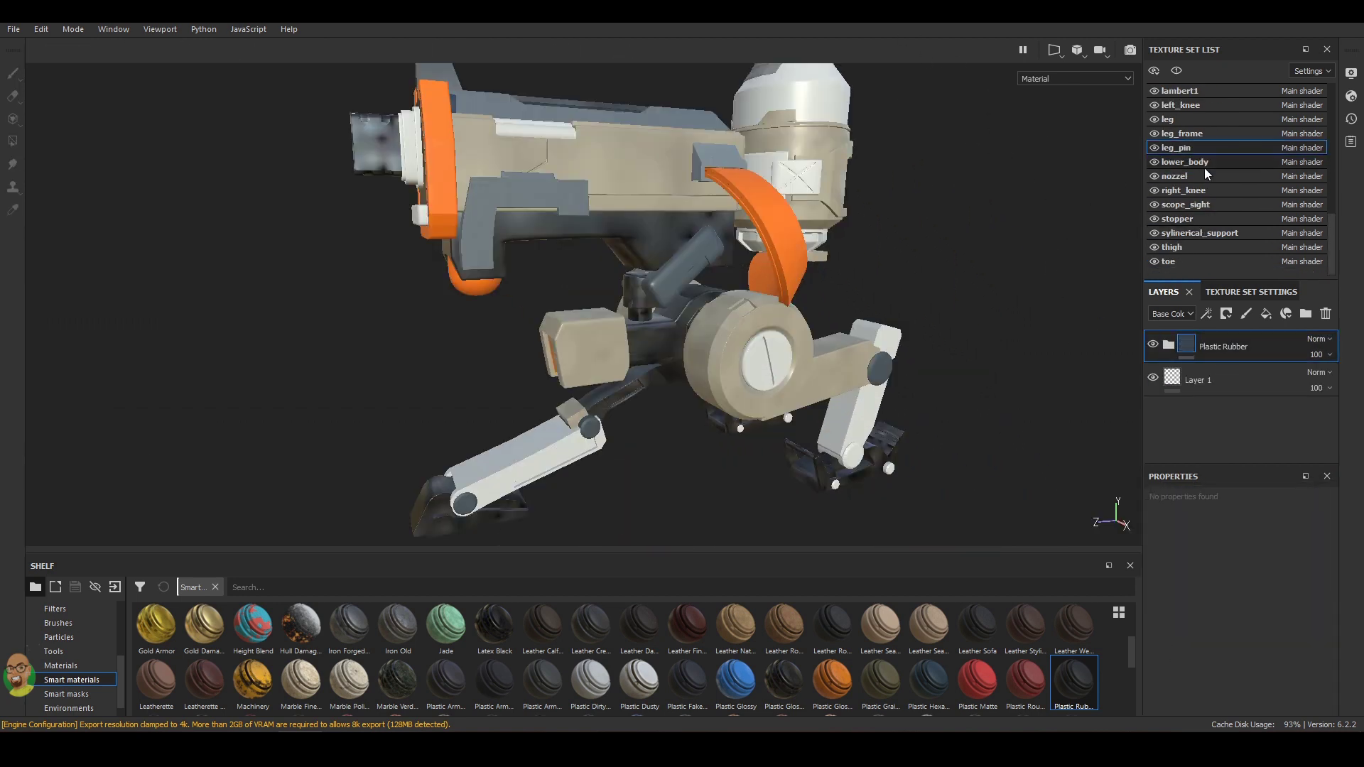
Browse the leg, front_leg, front_frame and front_leg_mid texture sets.
{"action": "left_click", "coordinate": [1159, 134]}
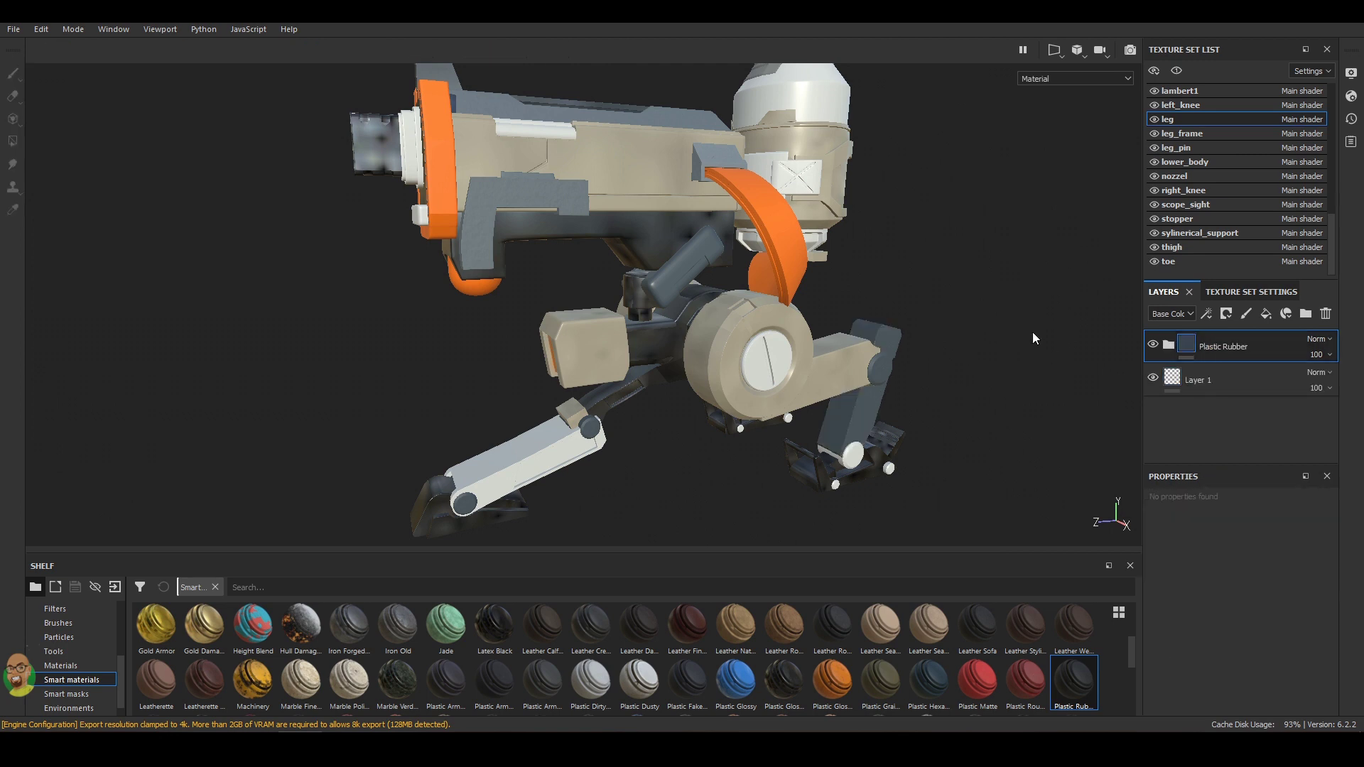
{"action": "scroll", "coordinate": [1199, 142], "scroll_direction": "up", "scroll_amount": 5}
{"action": "left_click", "coordinate": [1199, 218]}
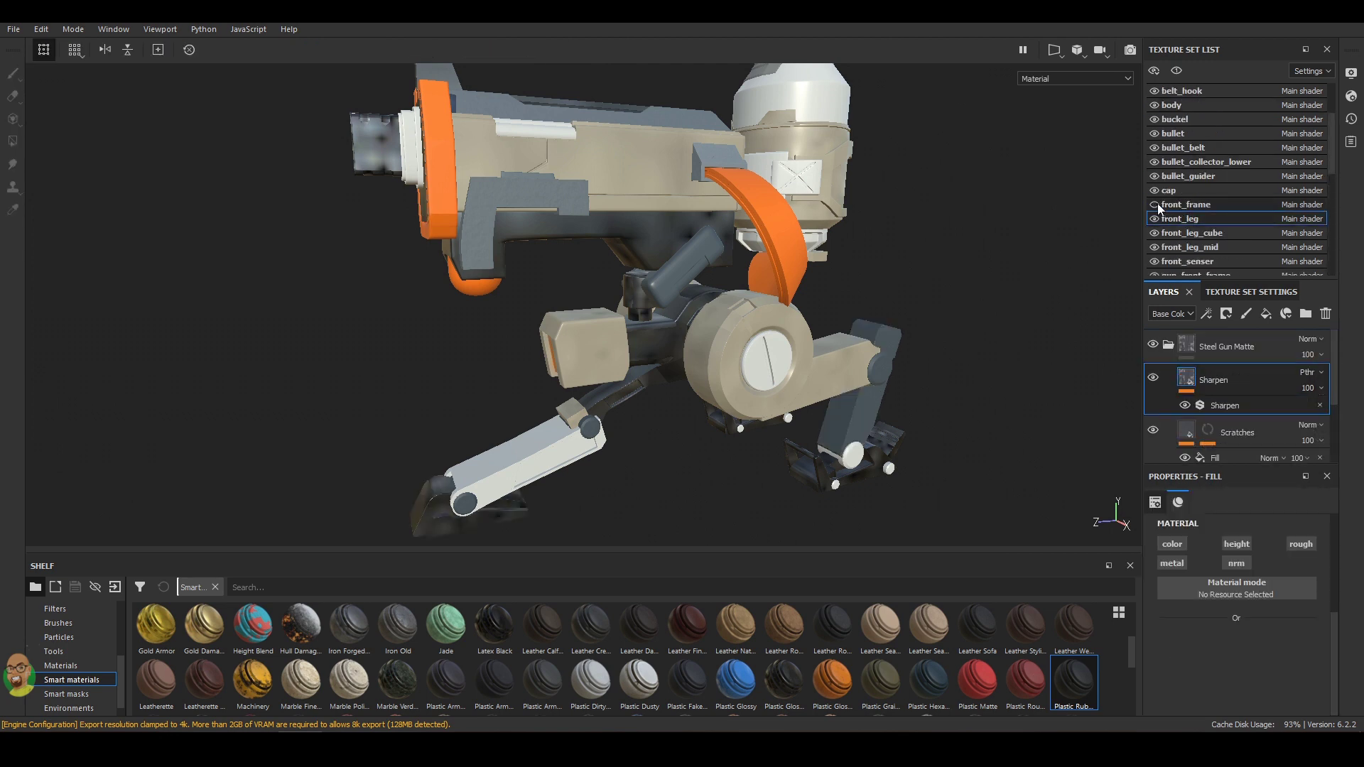
{"action": "left_click", "coordinate": [1187, 204]}
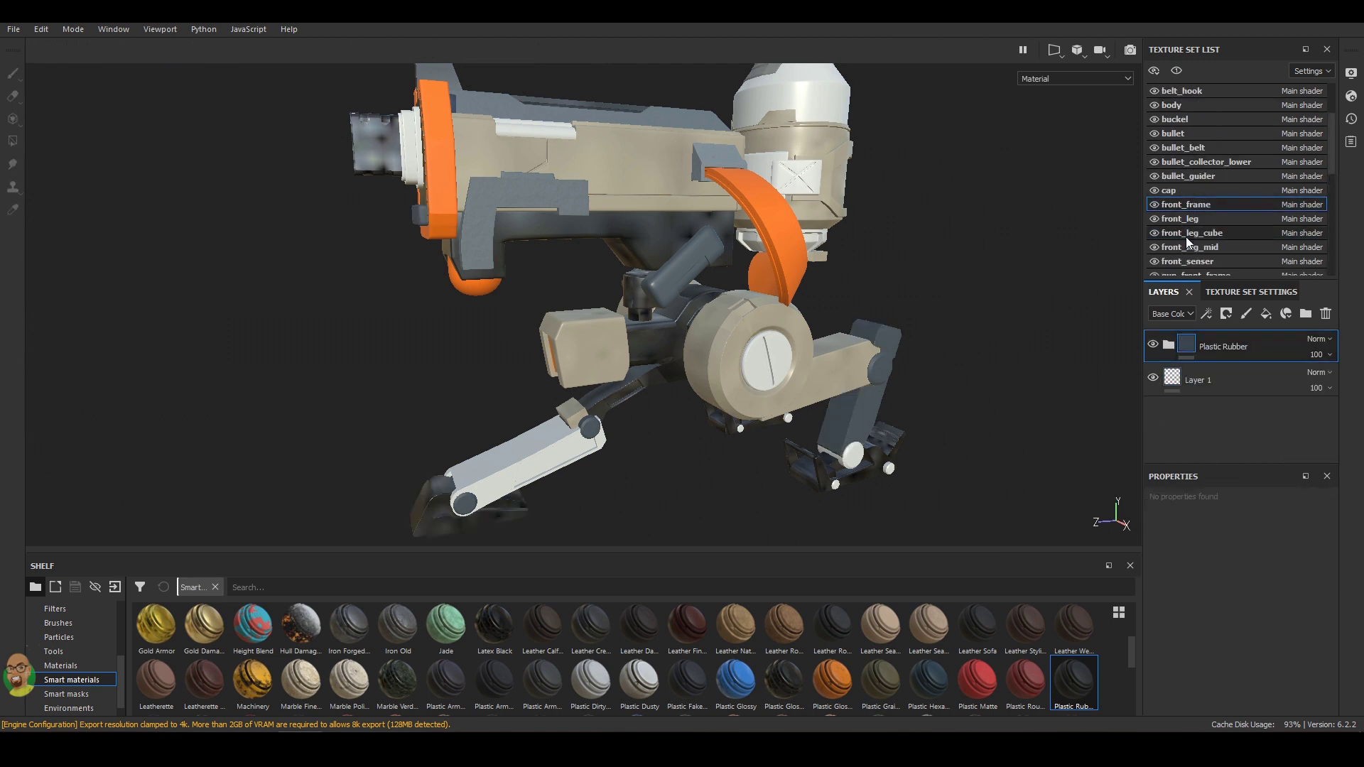
{"action": "left_click", "coordinate": [1230, 247]}
{"action": "left_click_drag", "start_coordinate": [1030, 298], "coordinate": [1100, 277], "text": "alt"}
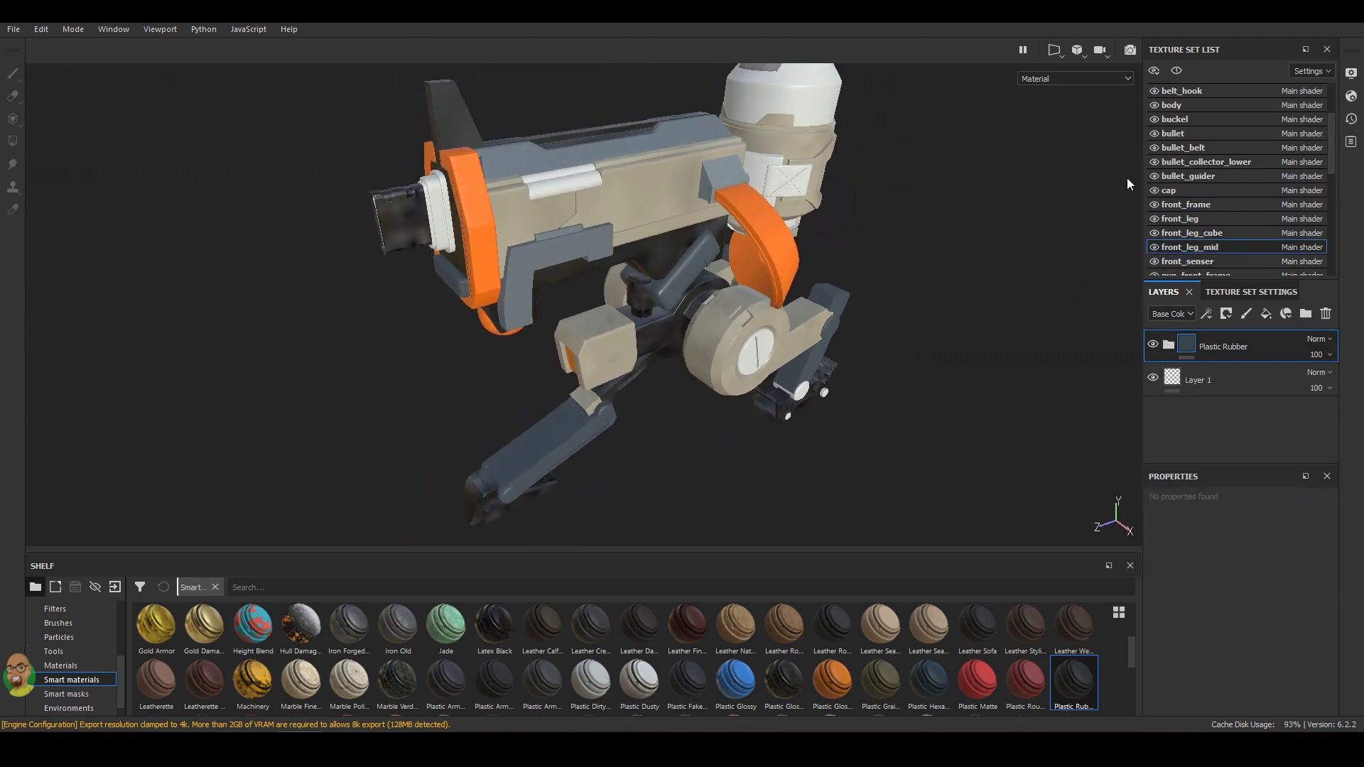
{"action": "scroll", "coordinate": [1244, 171], "scroll_direction": "up", "scroll_amount": 3}
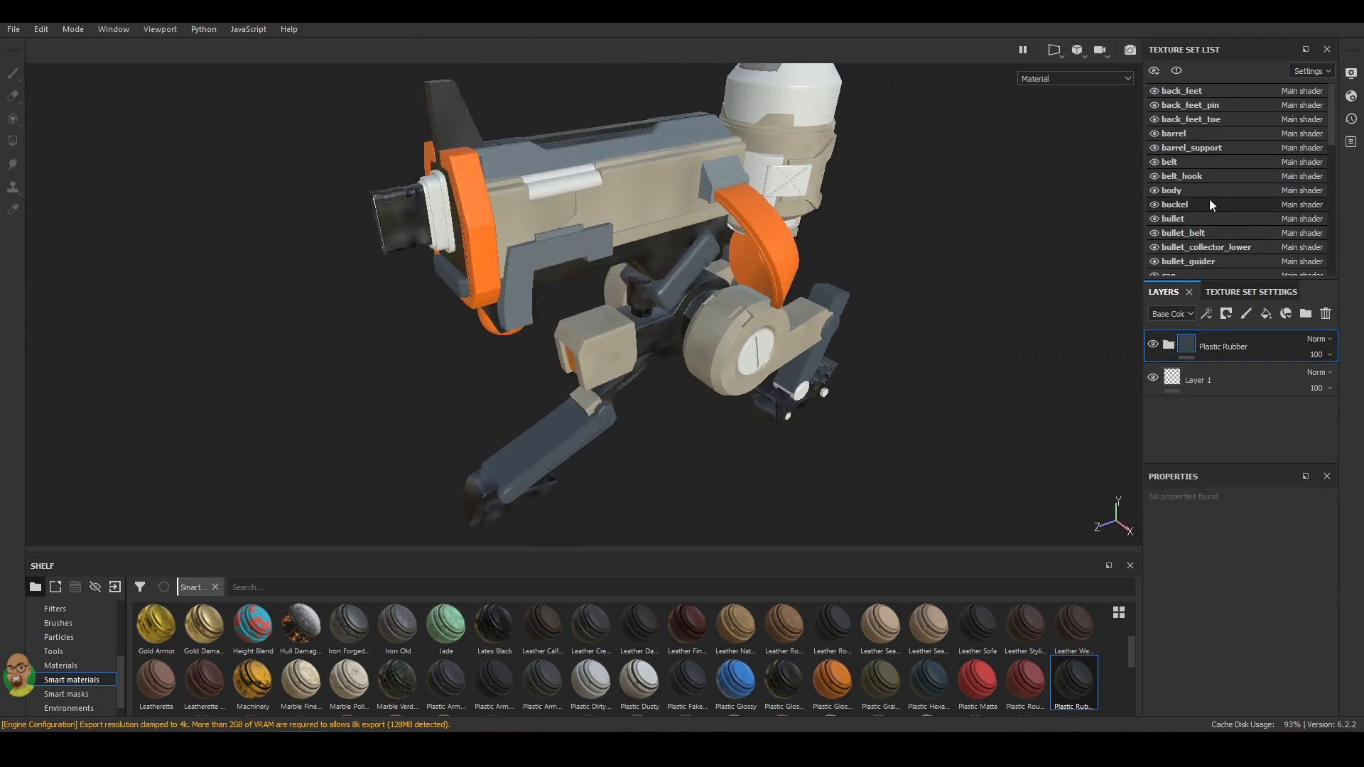
Paste the copied layer onto barrel_support and drop a shelf material onto it.
{"action": "left_click", "coordinate": [1208, 147]}
{"action": "key", "text": "ctrl+v"}
{"action": "scroll", "coordinate": [1067, 684], "scroll_direction": "down", "scroll_amount": 1}
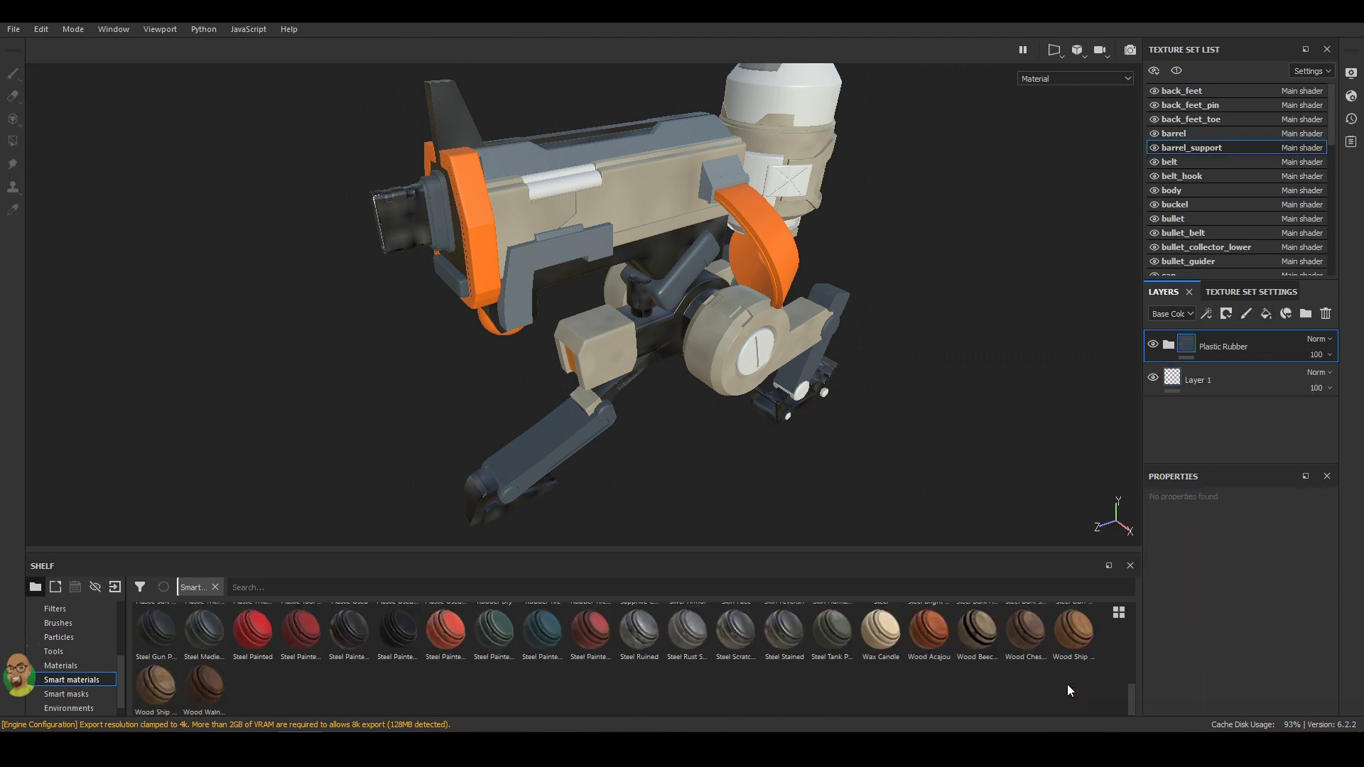
{"action": "left_click_drag", "start_coordinate": [1073, 698], "coordinate": [711, 206]}
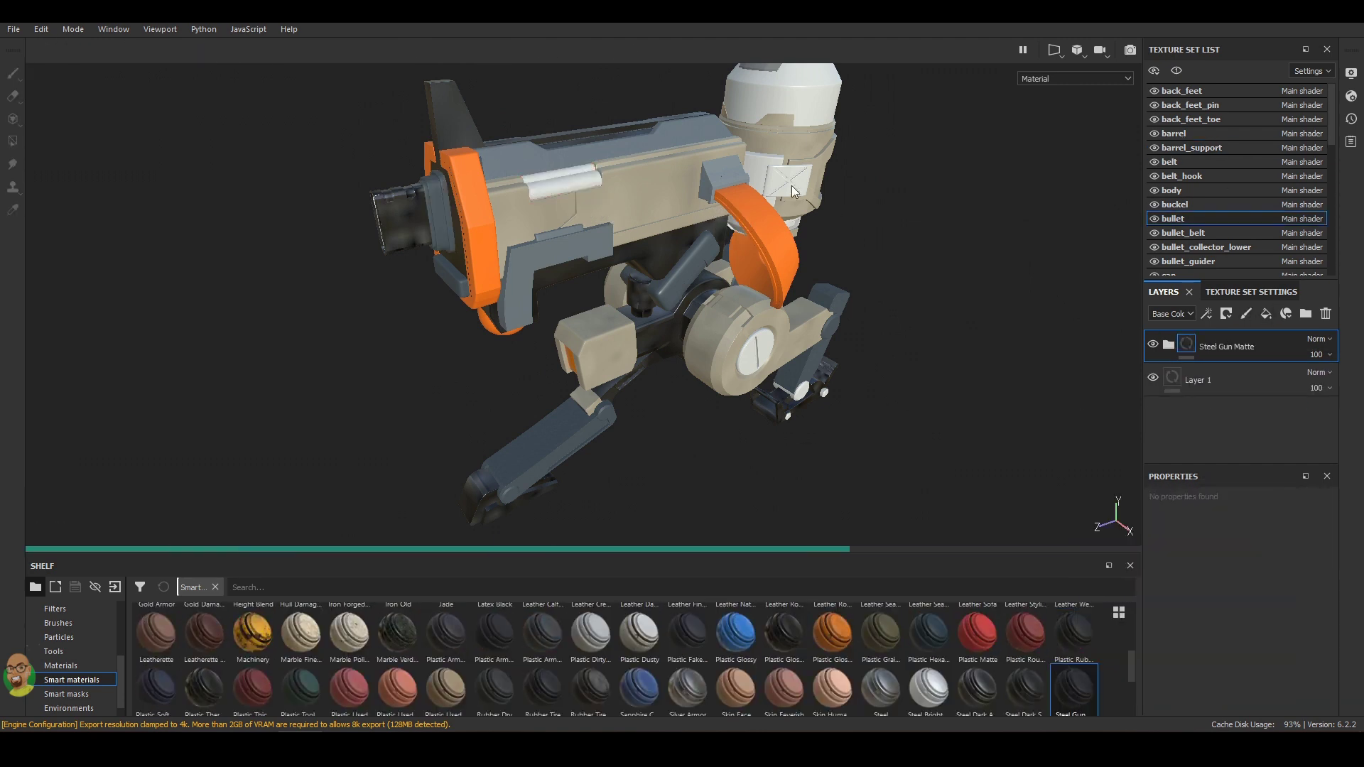
{"action": "scroll", "coordinate": [1283, 220], "scroll_direction": "down", "scroll_amount": 5}
Apply Steel Gun Matte to back_feet_pin, replacing an initial Plastic Rubber drop.
{"action": "left_click", "coordinate": [1196, 119]}
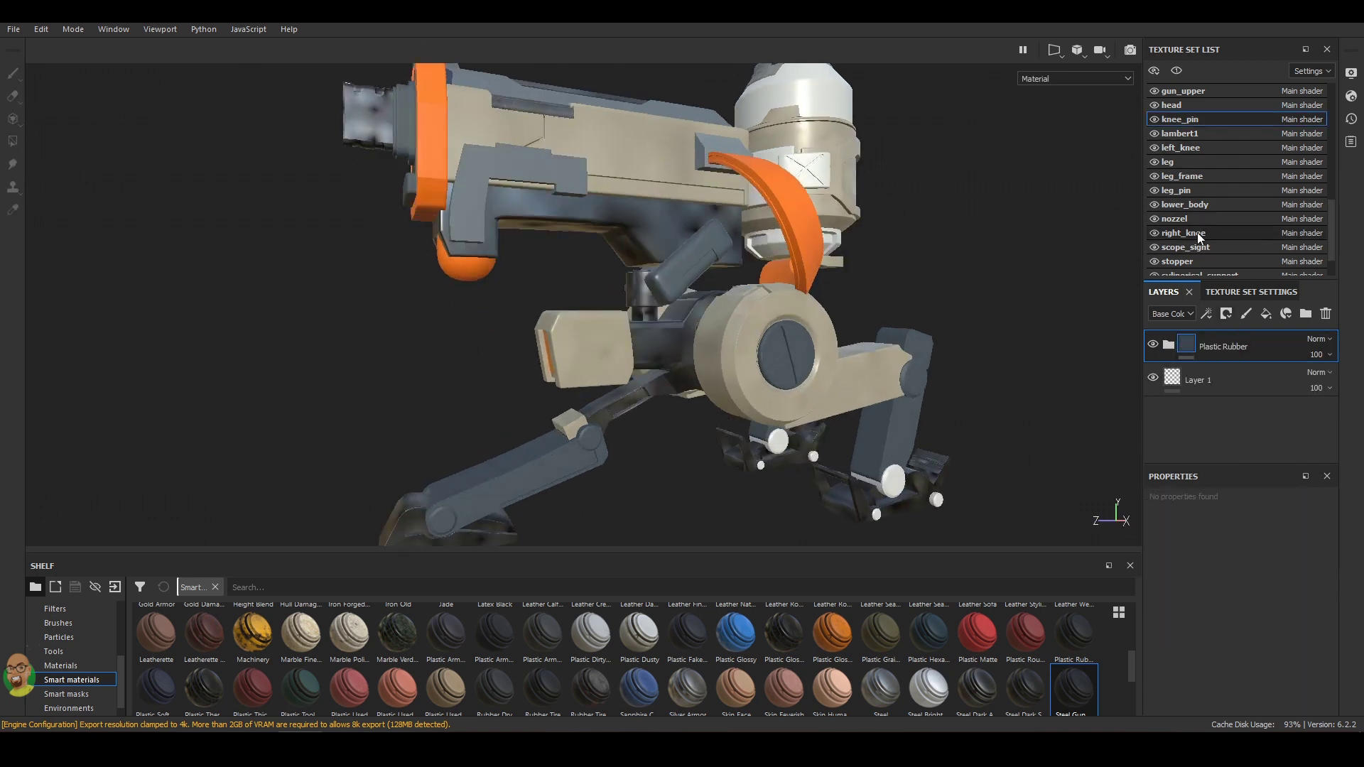
{"action": "left_click", "coordinate": [1199, 234]}
{"action": "scroll", "coordinate": [1204, 236], "scroll_direction": "down", "scroll_amount": 1}
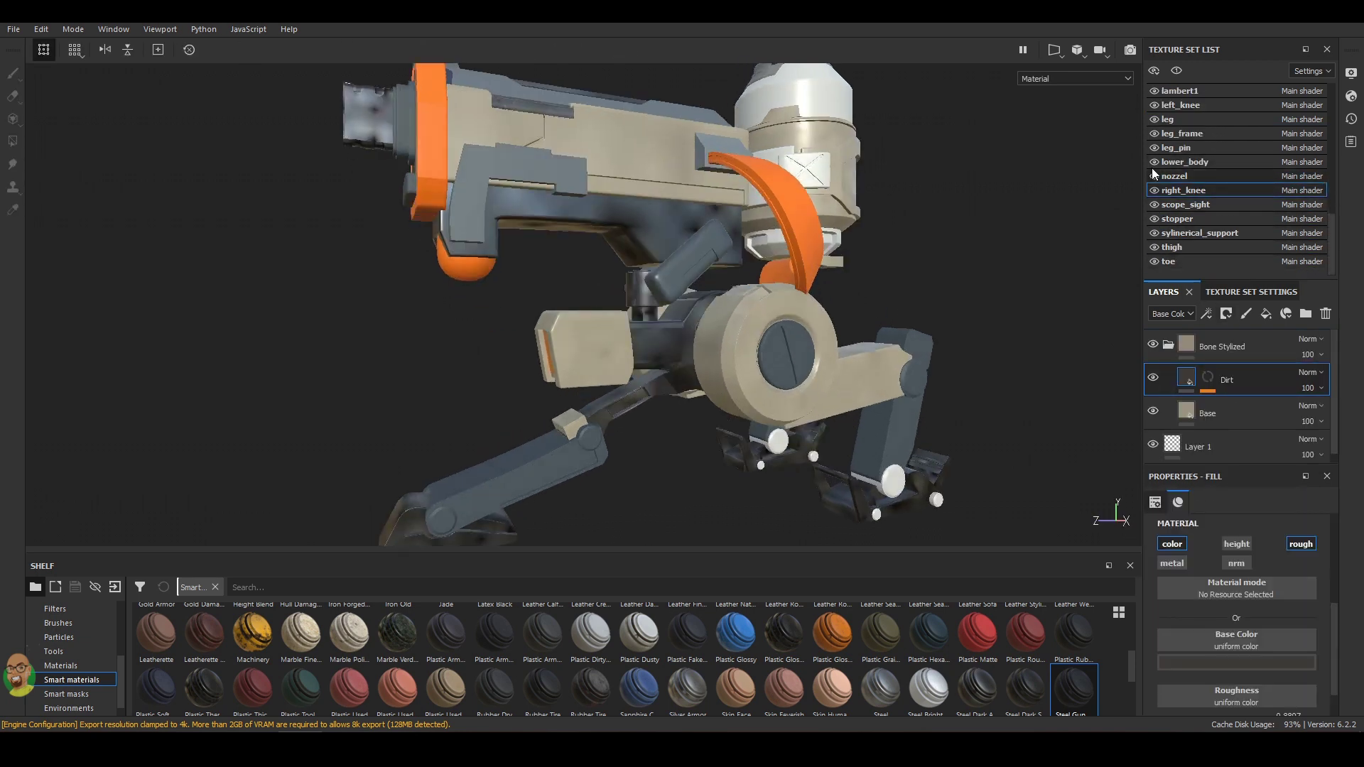
{"action": "scroll", "coordinate": [1158, 156], "scroll_direction": "up", "scroll_amount": 5}
{"action": "scroll", "coordinate": [1167, 143], "scroll_direction": "up", "scroll_amount": 2}
{"action": "scroll", "coordinate": [1160, 204], "scroll_direction": "up", "scroll_amount": 3}
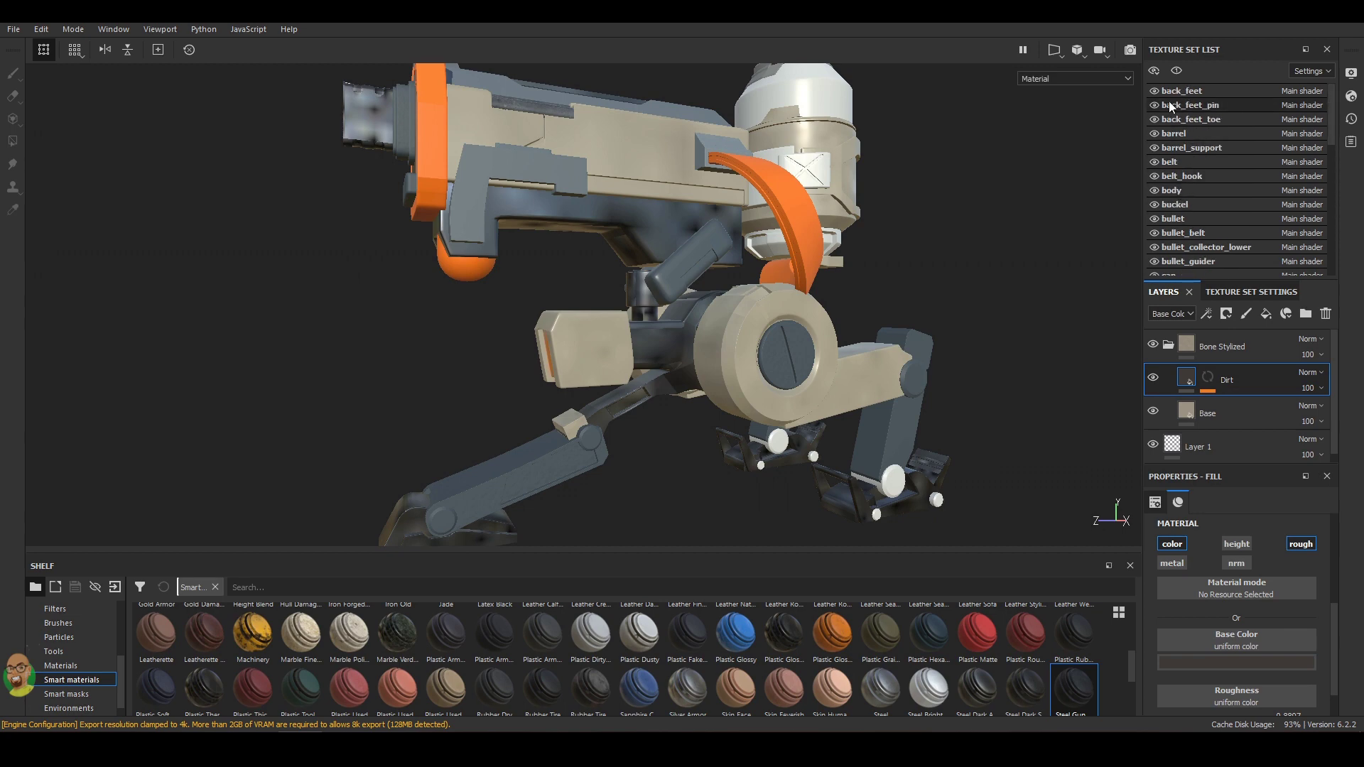
{"action": "left_click", "coordinate": [1230, 110]}
{"action": "left_click_drag", "start_coordinate": [1073, 687], "coordinate": [967, 287]}
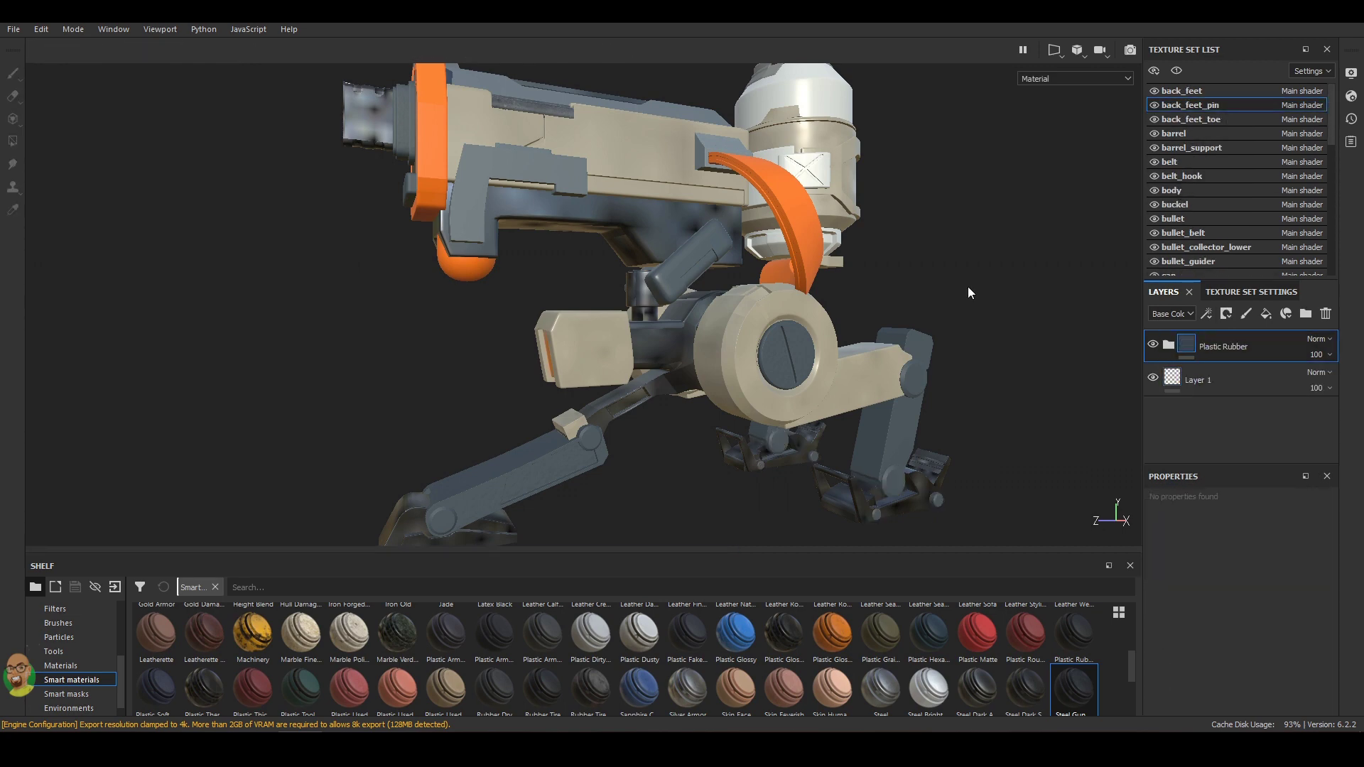
{"action": "mouse_move", "coordinate": [884, 484]}
{"action": "left_mouse_down", "text": "alt"}
{"action": "mouse_move", "coordinate": [1036, 347]}
{"action": "mouse_move", "coordinate": [1048, 357]}
{"action": "left_mouse_up", "text": "alt"}
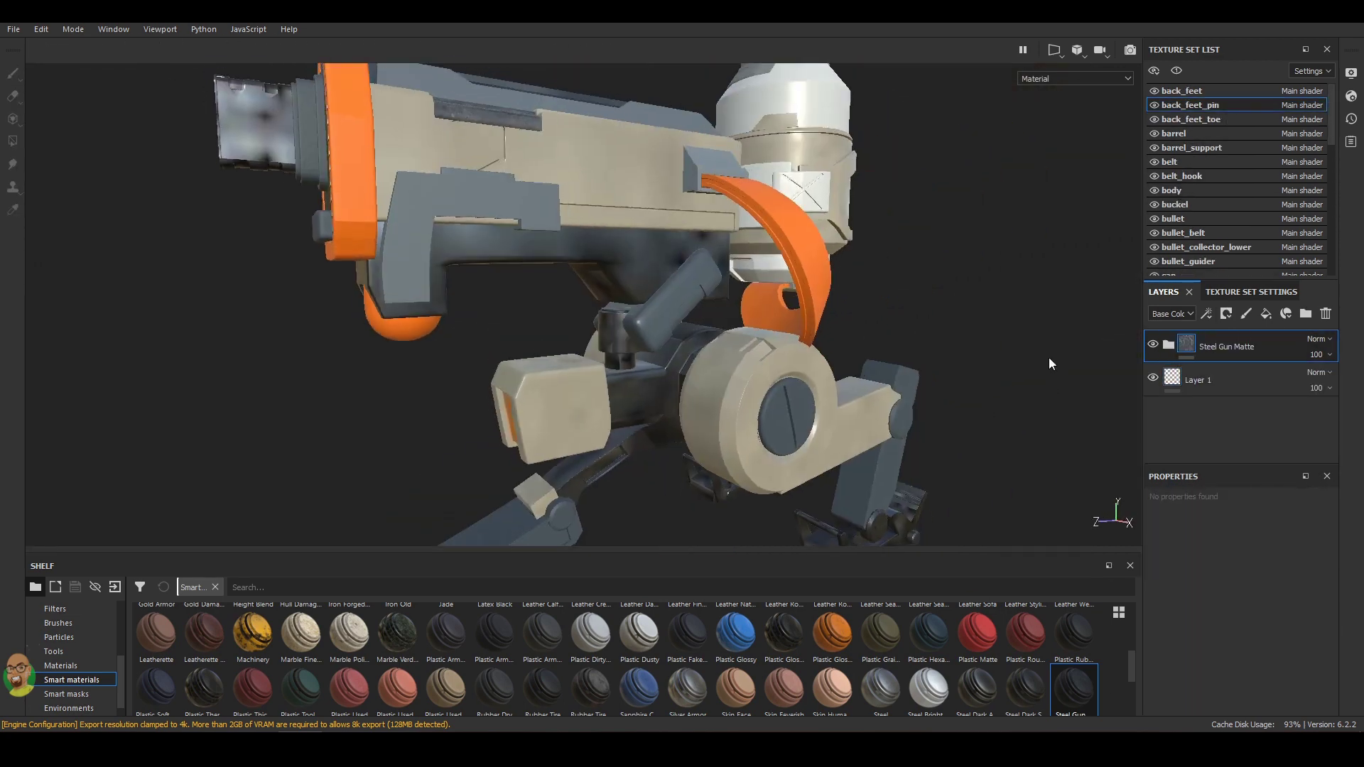
Open the head texture set via the body set.
{"action": "left_click", "coordinate": [1157, 192]}
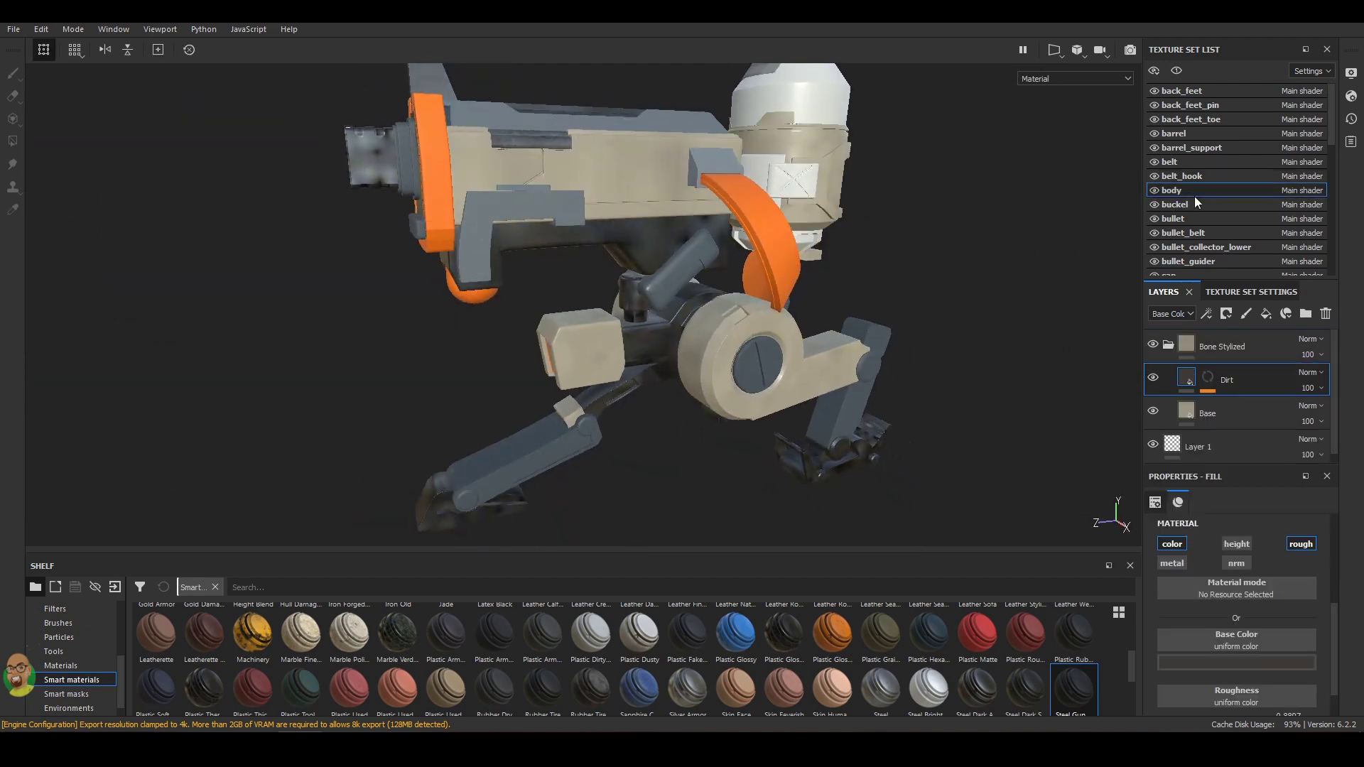
{"action": "scroll", "coordinate": [1198, 199], "scroll_direction": "down", "scroll_amount": 5}
{"action": "left_click", "coordinate": [1173, 190]}
{"action": "scroll", "coordinate": [717, 625], "scroll_direction": "down", "scroll_amount": 2}
Apply Plastic Matte Pure to the robot's head and tint its base colour yellow-green.
{"action": "left_click", "coordinate": [60, 664]}
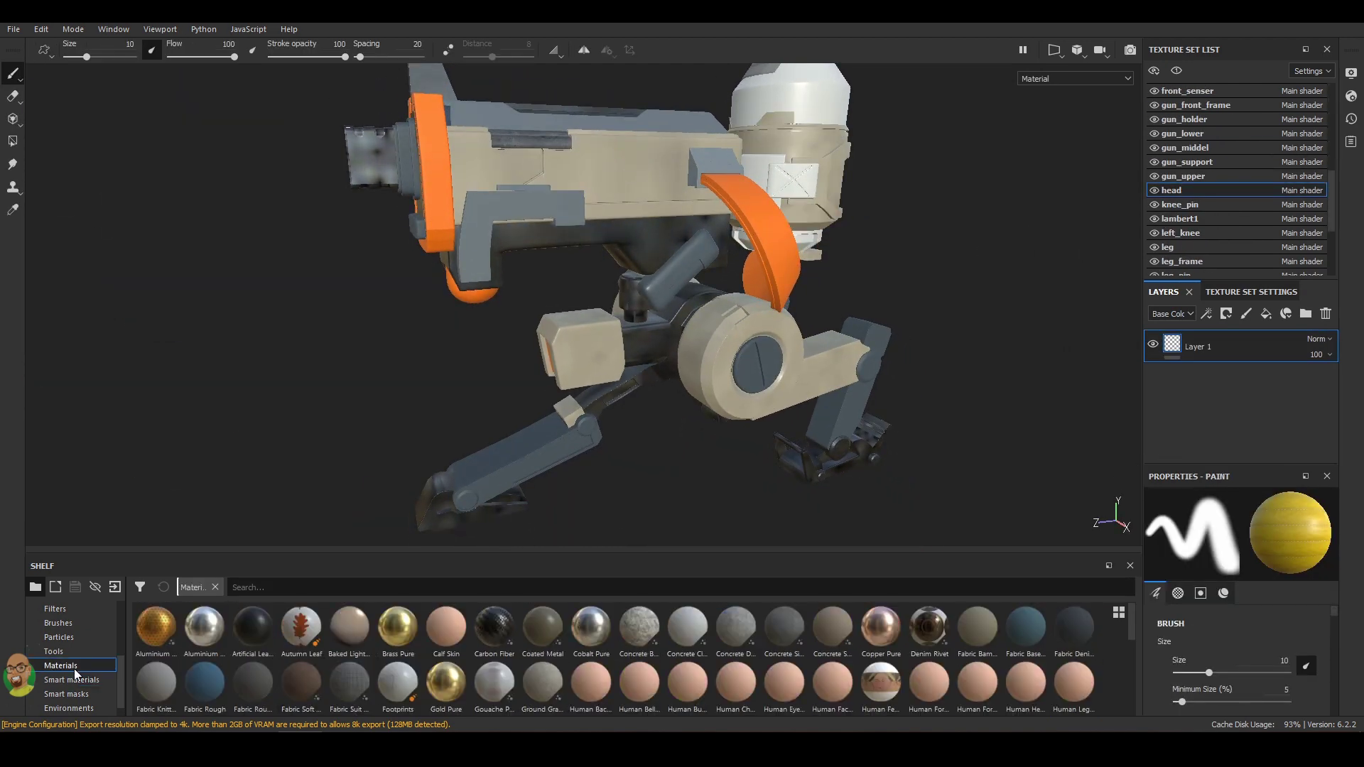
{"action": "scroll", "coordinate": [426, 639], "scroll_direction": "down", "scroll_amount": 3}
{"action": "left_click_drag", "start_coordinate": [252, 629], "coordinate": [820, 130]}
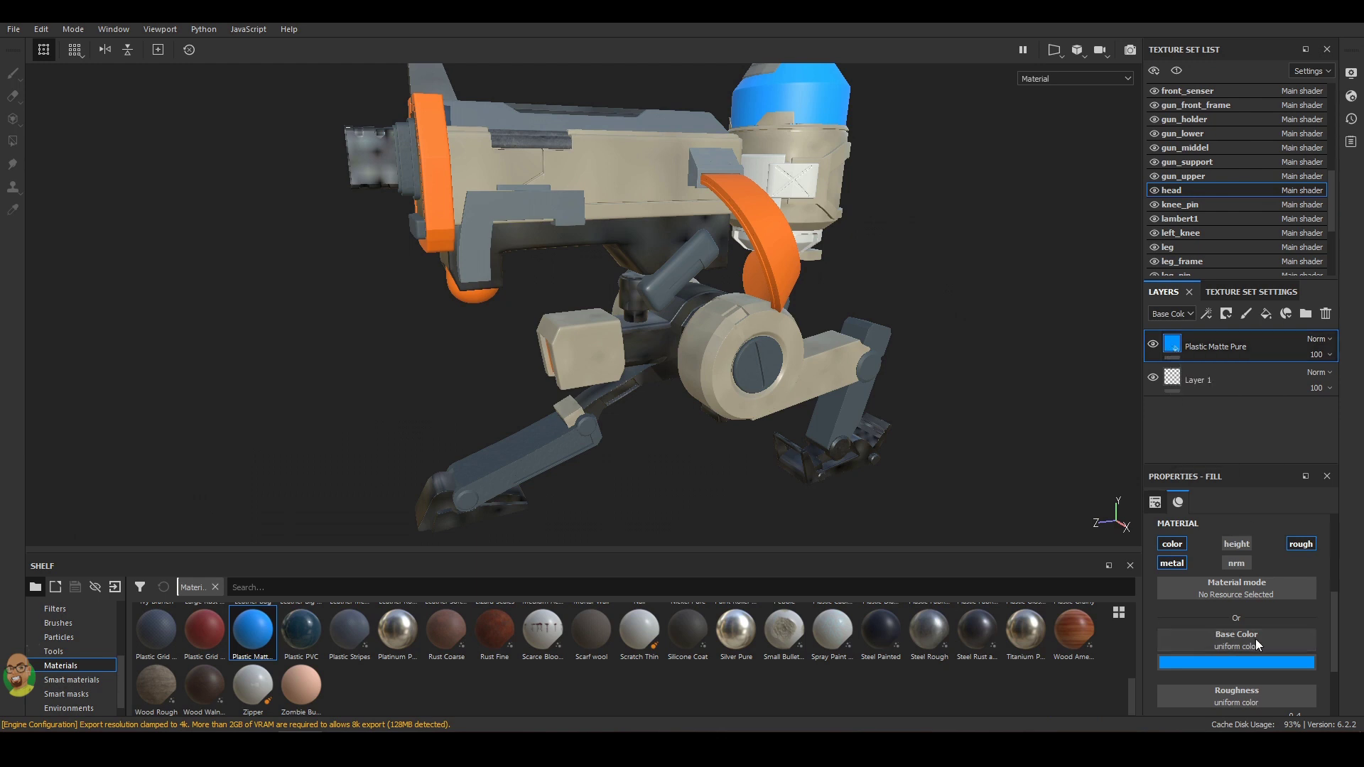
{"action": "left_click", "coordinate": [1255, 660]}
{"action": "left_click_drag", "start_coordinate": [1264, 578], "coordinate": [1255, 516]}
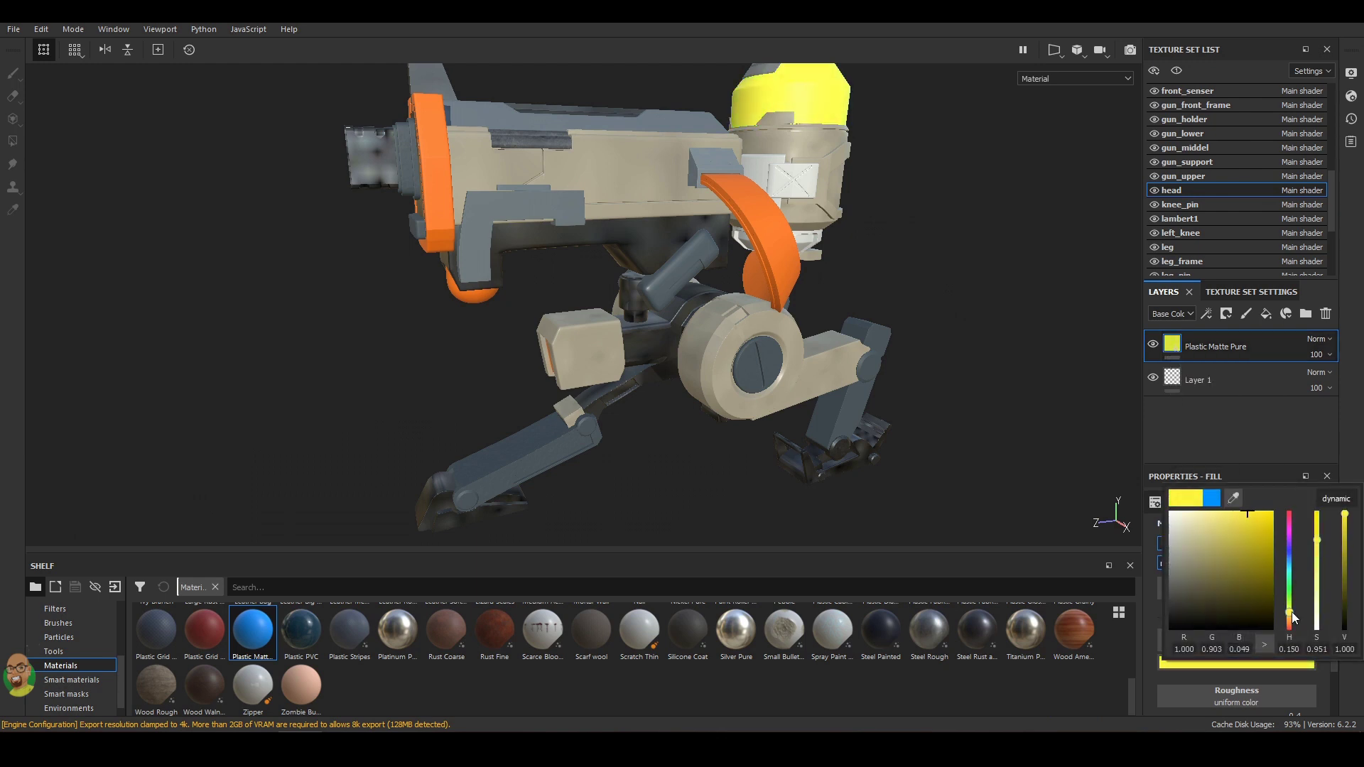
{"action": "left_click_drag", "start_coordinate": [1291, 611], "coordinate": [1291, 609]}
{"action": "left_click", "coordinate": [1251, 533]}
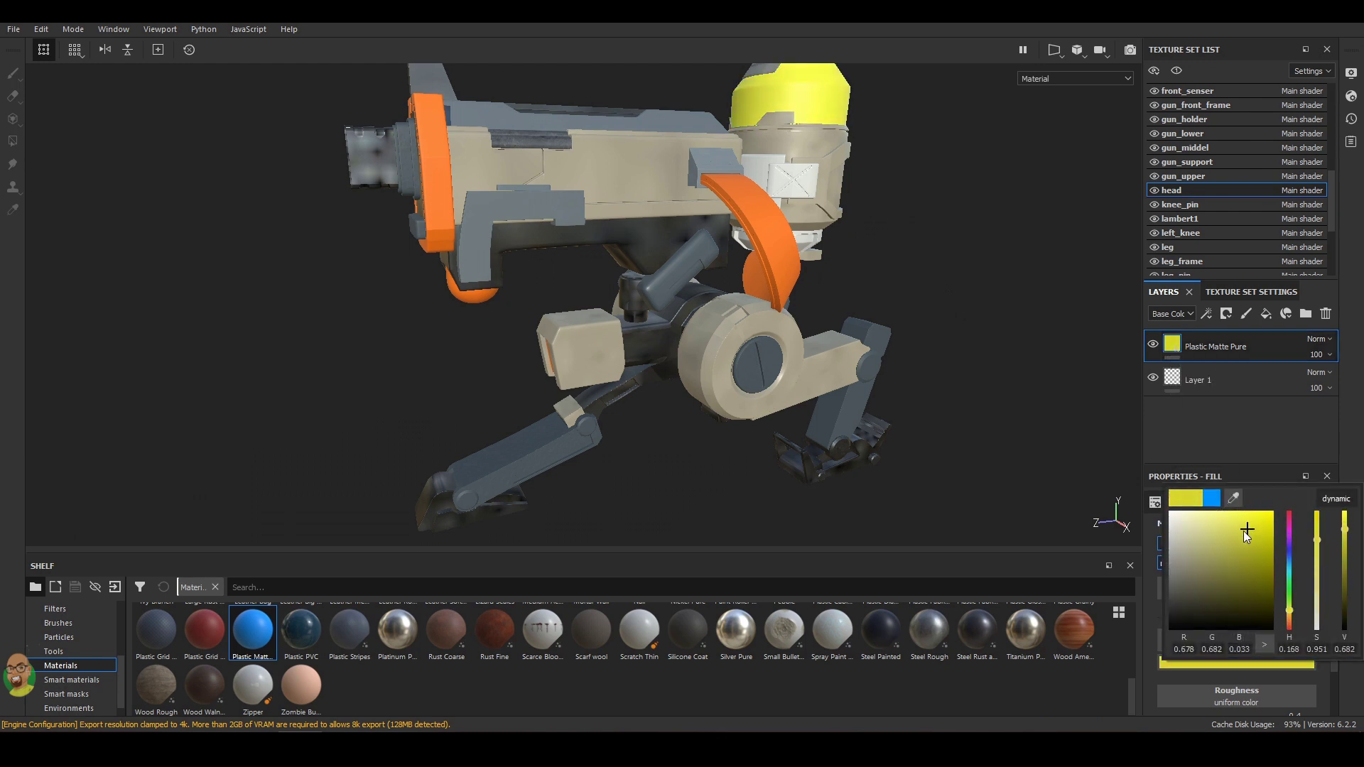
{"action": "left_click", "coordinate": [1235, 529]}
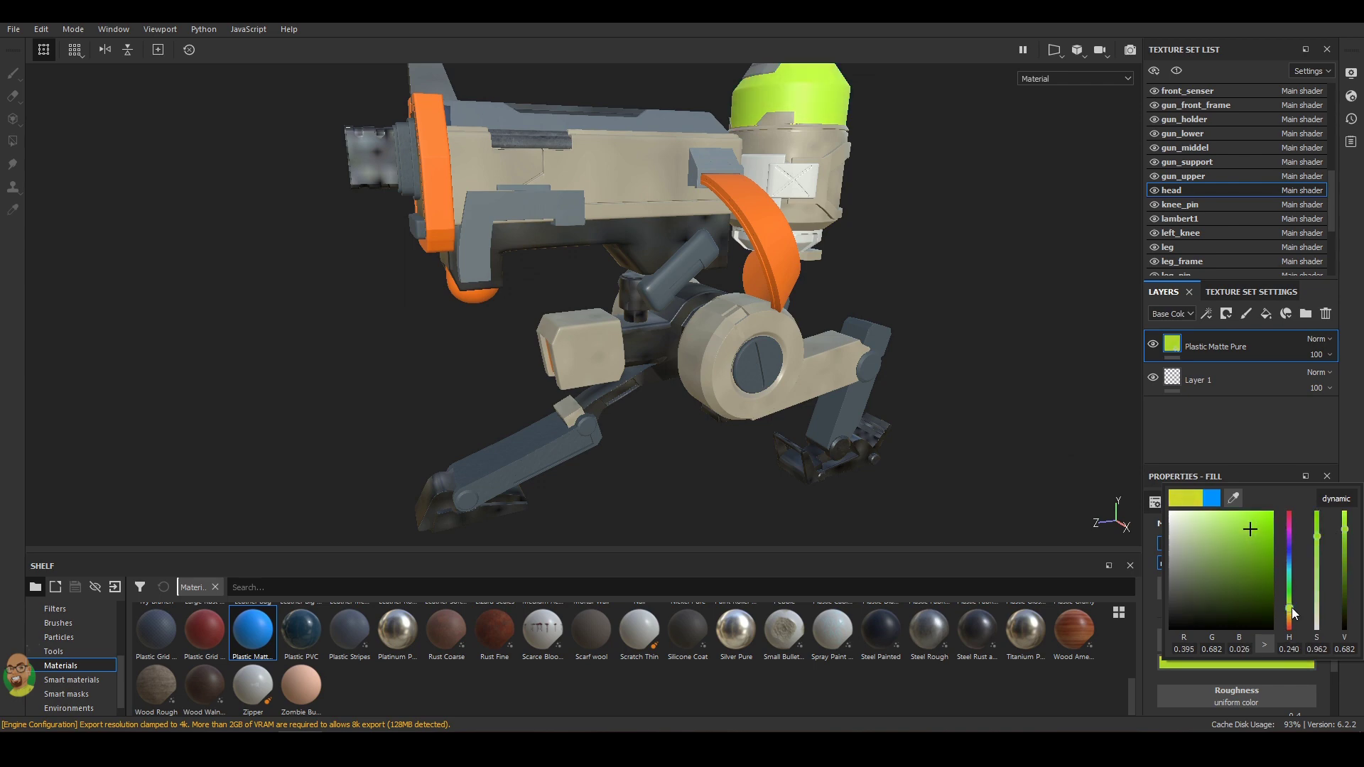
Drop the Fabric Baseball Hat smart material onto the model.
{"action": "left_click_drag", "start_coordinate": [994, 426], "coordinate": [928, 471], "text": "alt"}
{"action": "scroll", "coordinate": [441, 657], "scroll_direction": "up", "scroll_amount": 3}
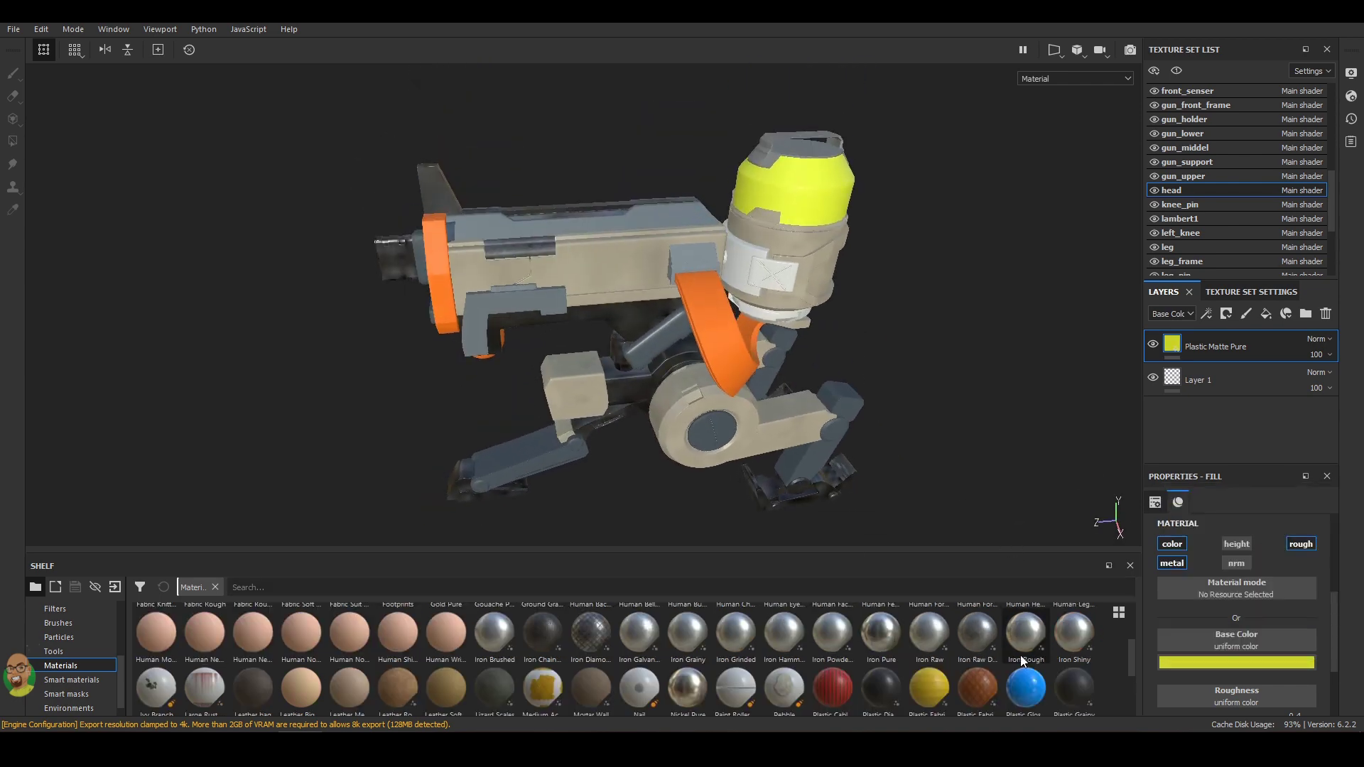
{"action": "left_click", "coordinate": [72, 679]}
{"action": "left_click_drag", "start_coordinate": [1025, 635], "coordinate": [765, 292]}
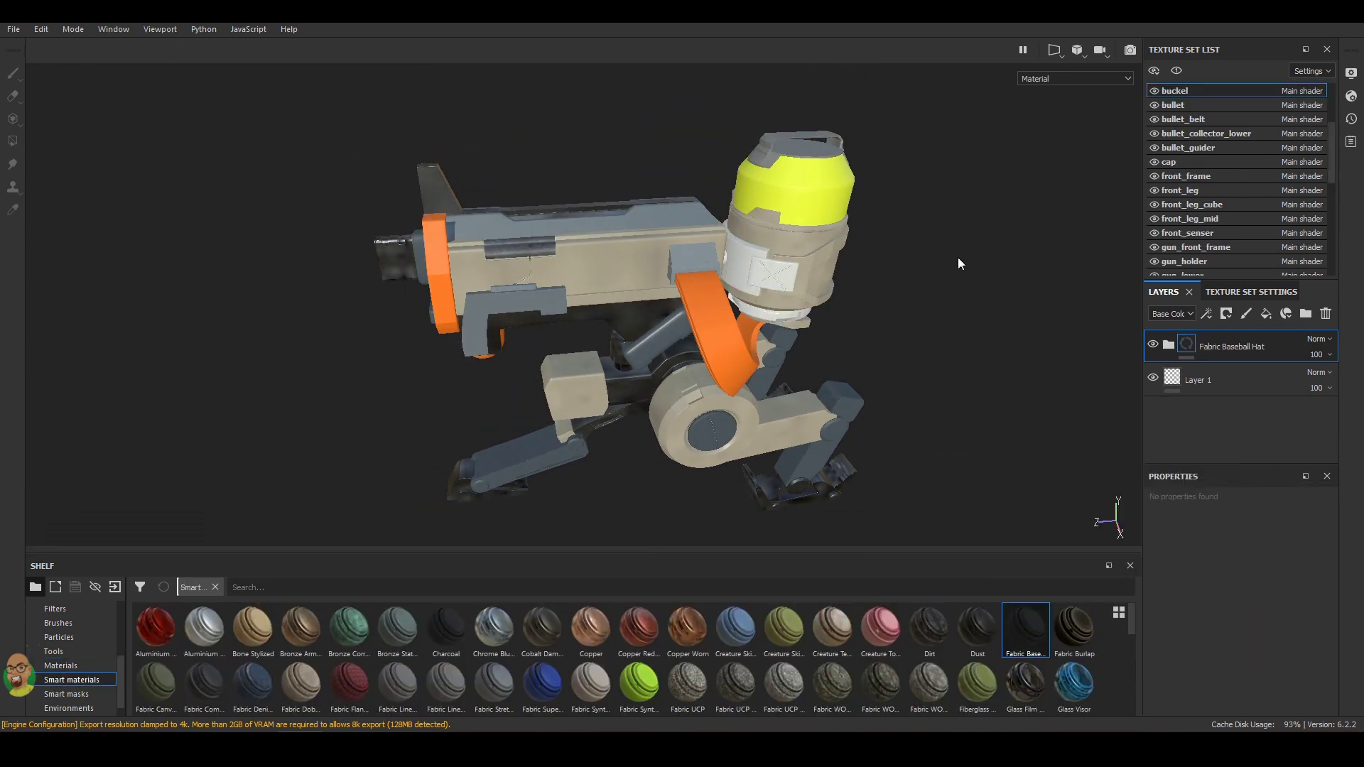
Drop the Steel Gun Matte smart material onto the band around the head.
{"action": "scroll", "coordinate": [618, 657], "scroll_direction": "down", "scroll_amount": 5}
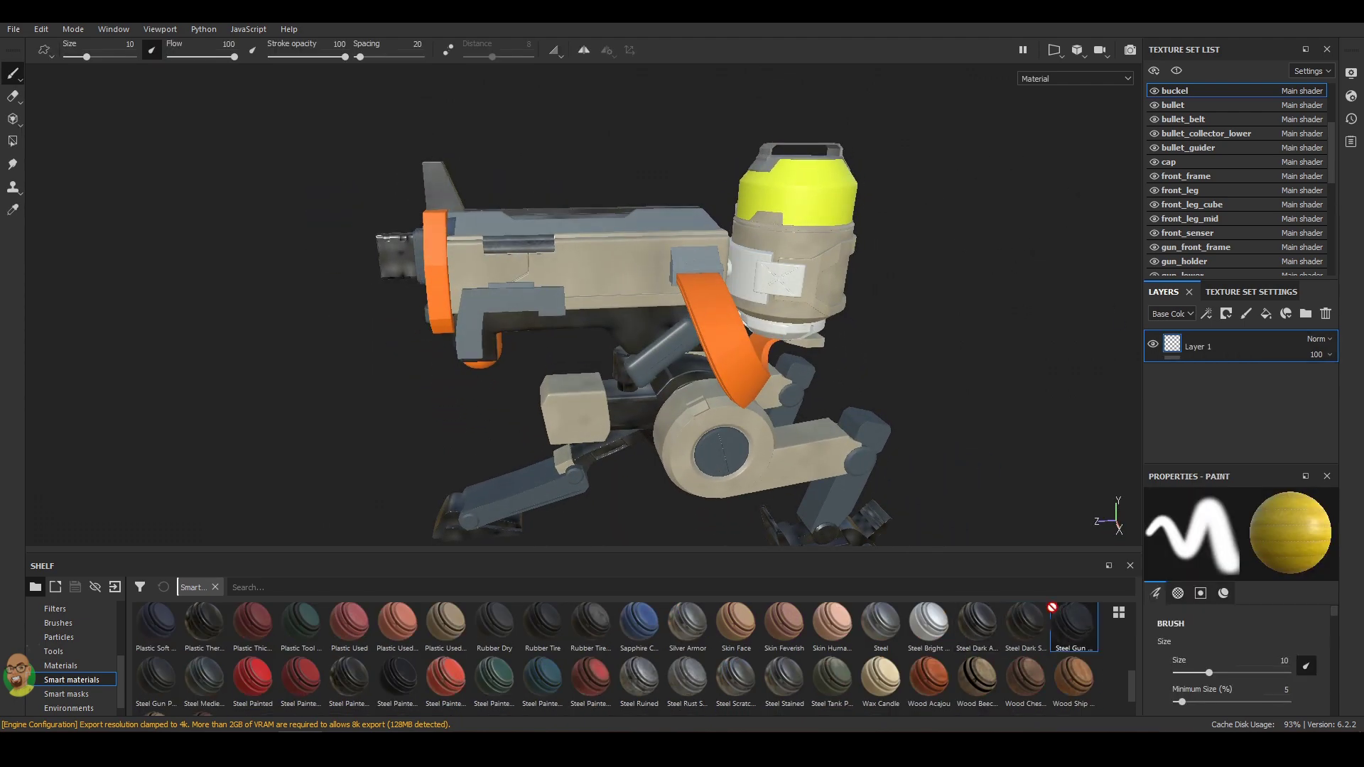
{"action": "left_click_drag", "start_coordinate": [1074, 625], "coordinate": [798, 286]}
{"action": "scroll", "coordinate": [1174, 123], "scroll_direction": "up", "scroll_amount": 1}
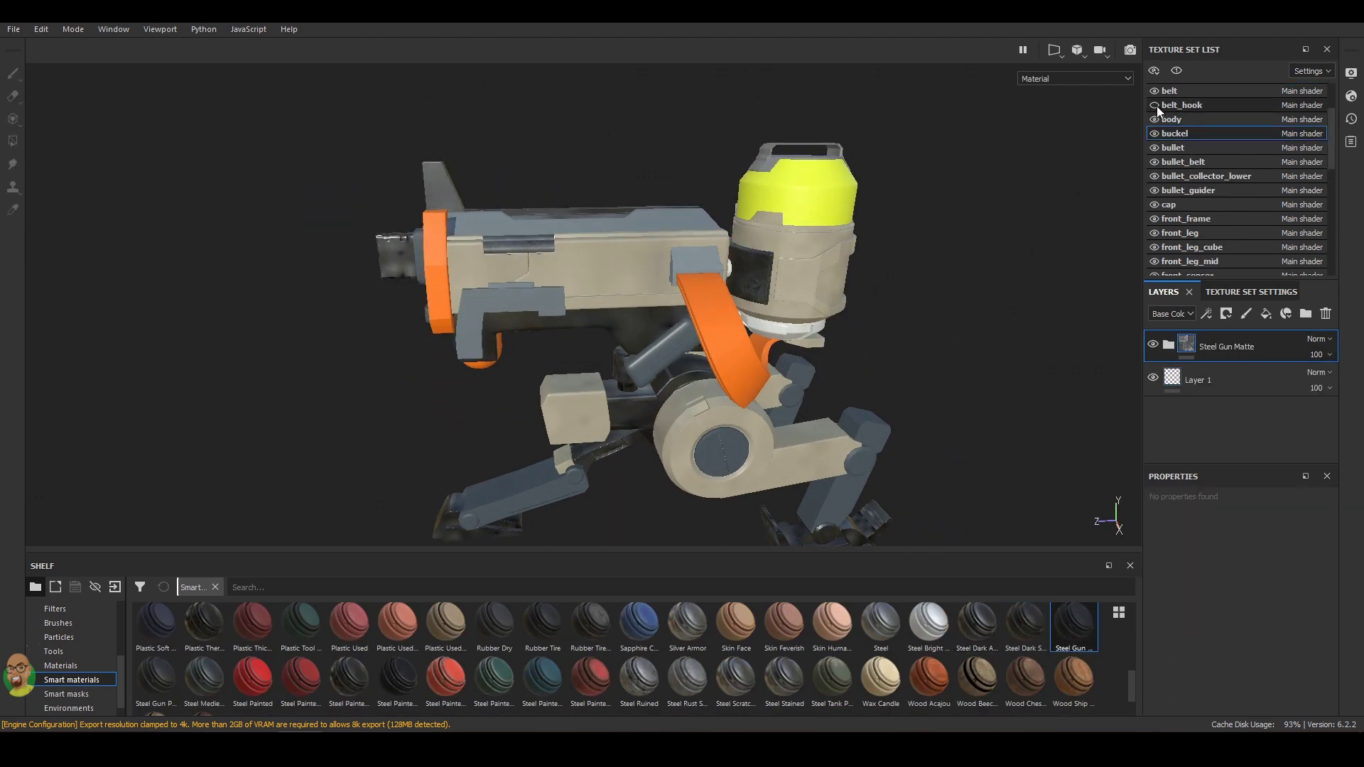
Give the belt_hook texture set's part the Steel Gun Matte smart material.
{"action": "left_click", "coordinate": [1156, 105]}
{"action": "left_click_drag", "start_coordinate": [1030, 249], "coordinate": [974, 227], "text": "alt"}
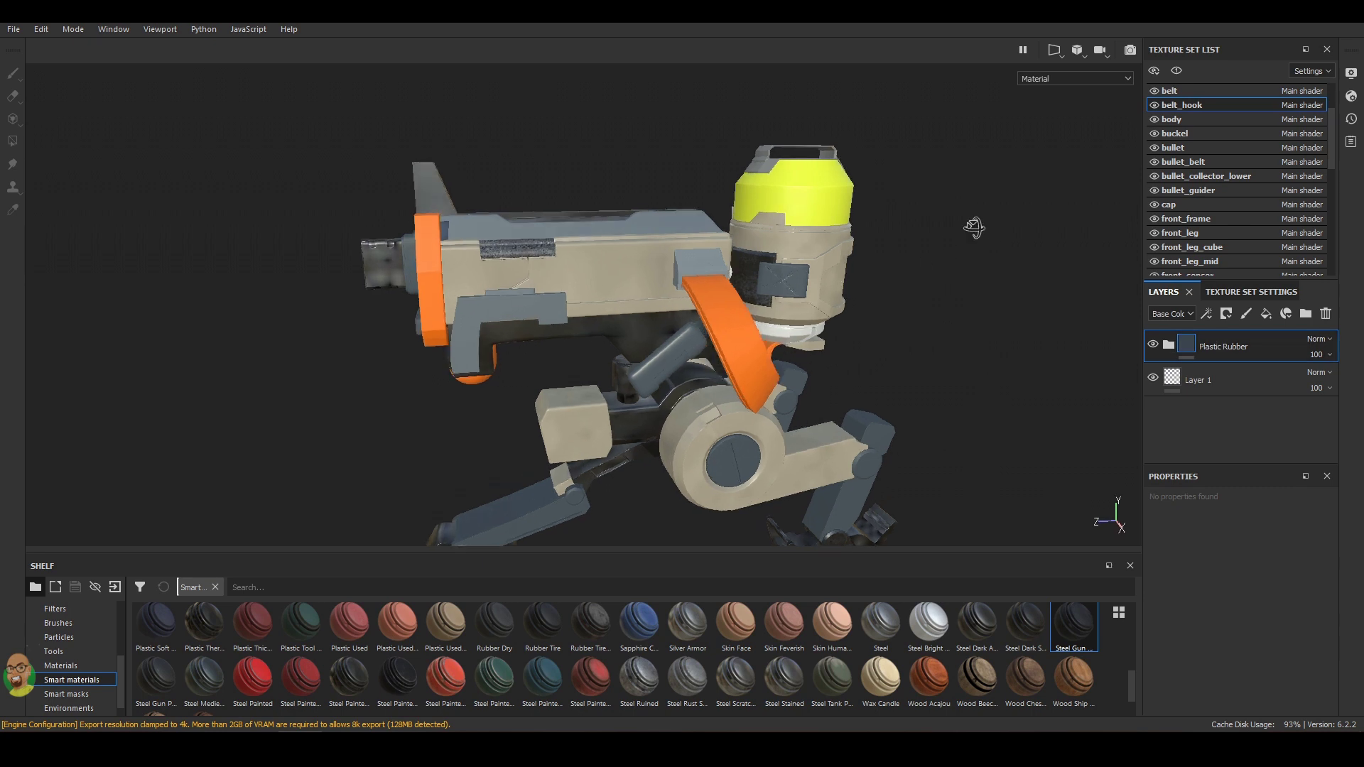
{"action": "scroll", "coordinate": [1194, 163], "scroll_direction": "down", "scroll_amount": 2}
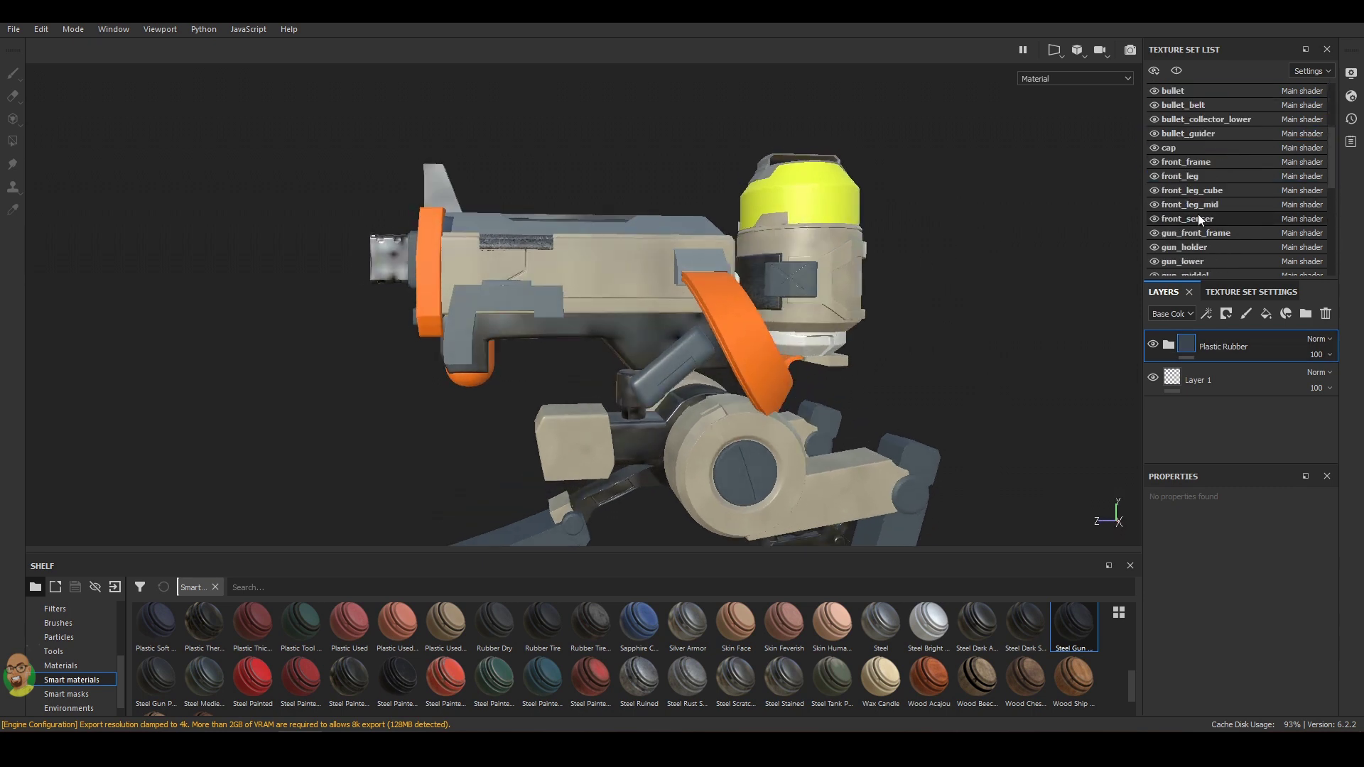
{"action": "scroll", "coordinate": [1197, 214], "scroll_direction": "down", "scroll_amount": 2}
{"action": "left_click_drag", "start_coordinate": [1182, 259], "coordinate": [743, 282]}
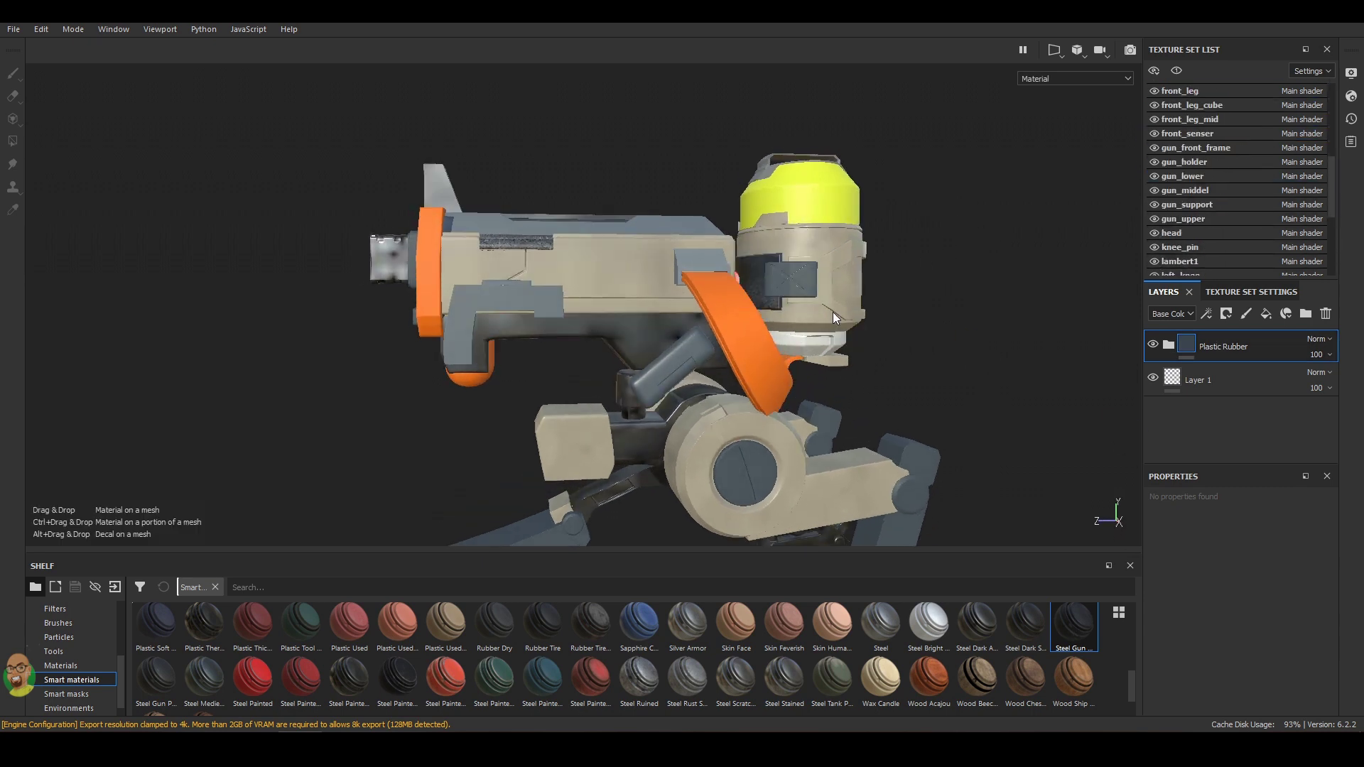
{"action": "left_click_drag", "start_coordinate": [832, 313], "coordinate": [833, 312]}
Scroll the Texture Set List and select the lower_body texture set.
{"action": "scroll", "coordinate": [1258, 243], "scroll_direction": "down", "scroll_amount": 2}
{"action": "scroll", "coordinate": [1152, 257], "scroll_direction": "down", "scroll_amount": 2}
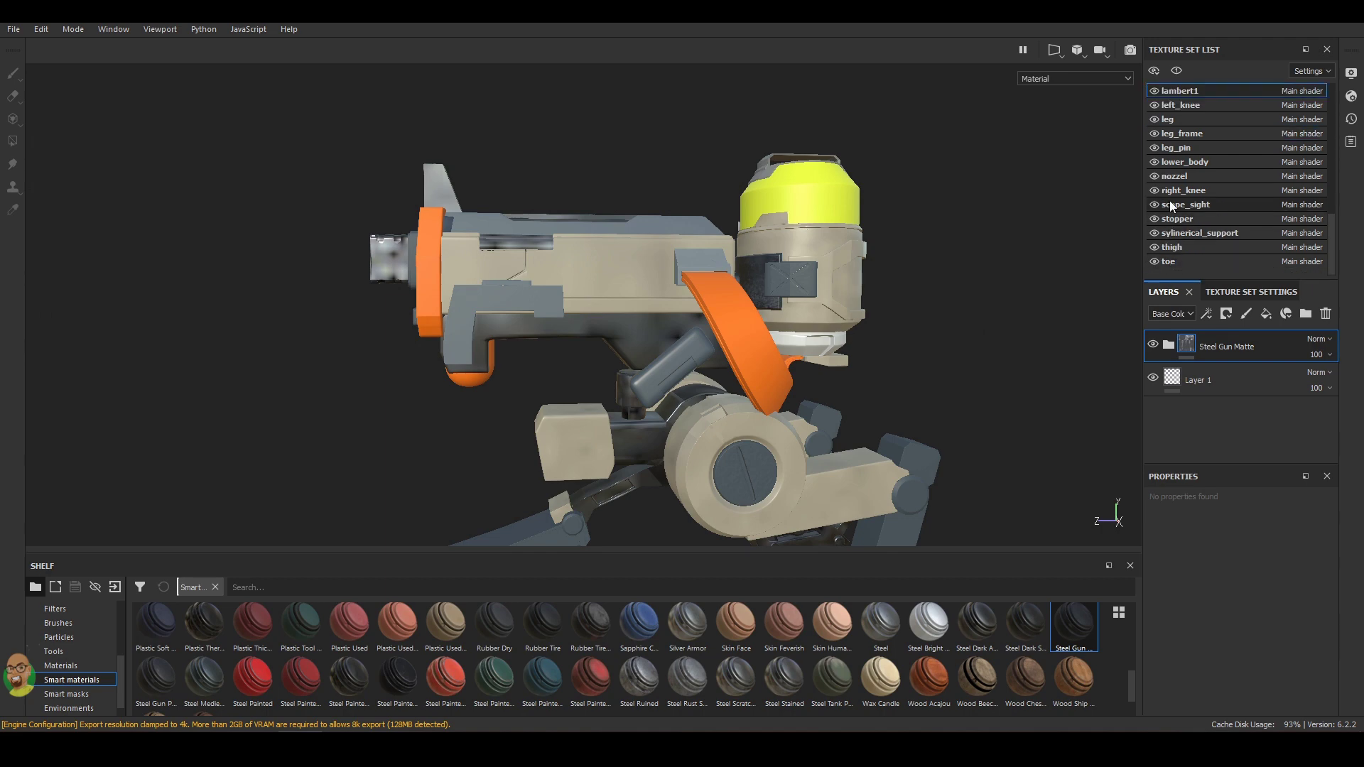
{"action": "left_click", "coordinate": [1199, 164]}
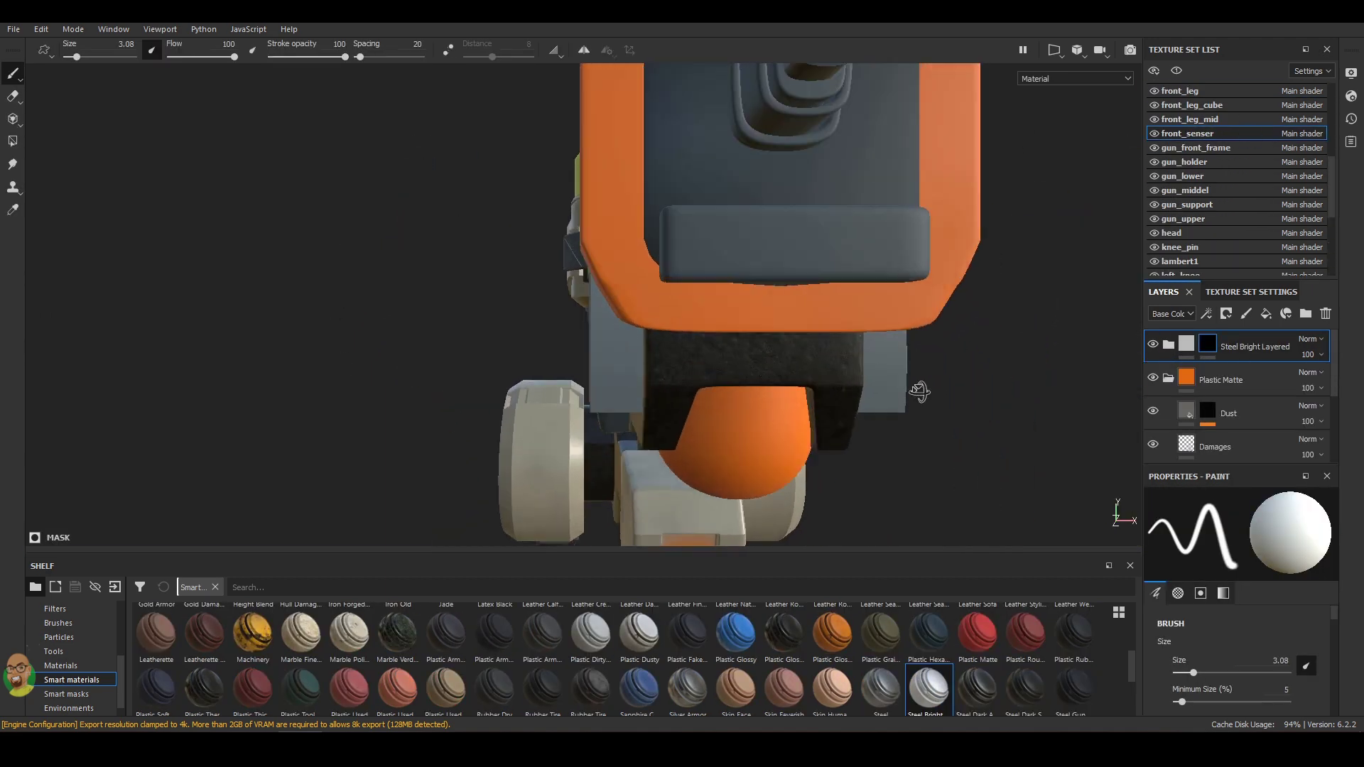
Paint a round bright-steel dot on front_senser's orange dome, viewed from the front.
{"action": "left_click_drag", "start_coordinate": [886, 406], "coordinate": [741, 430], "text": "alt"}
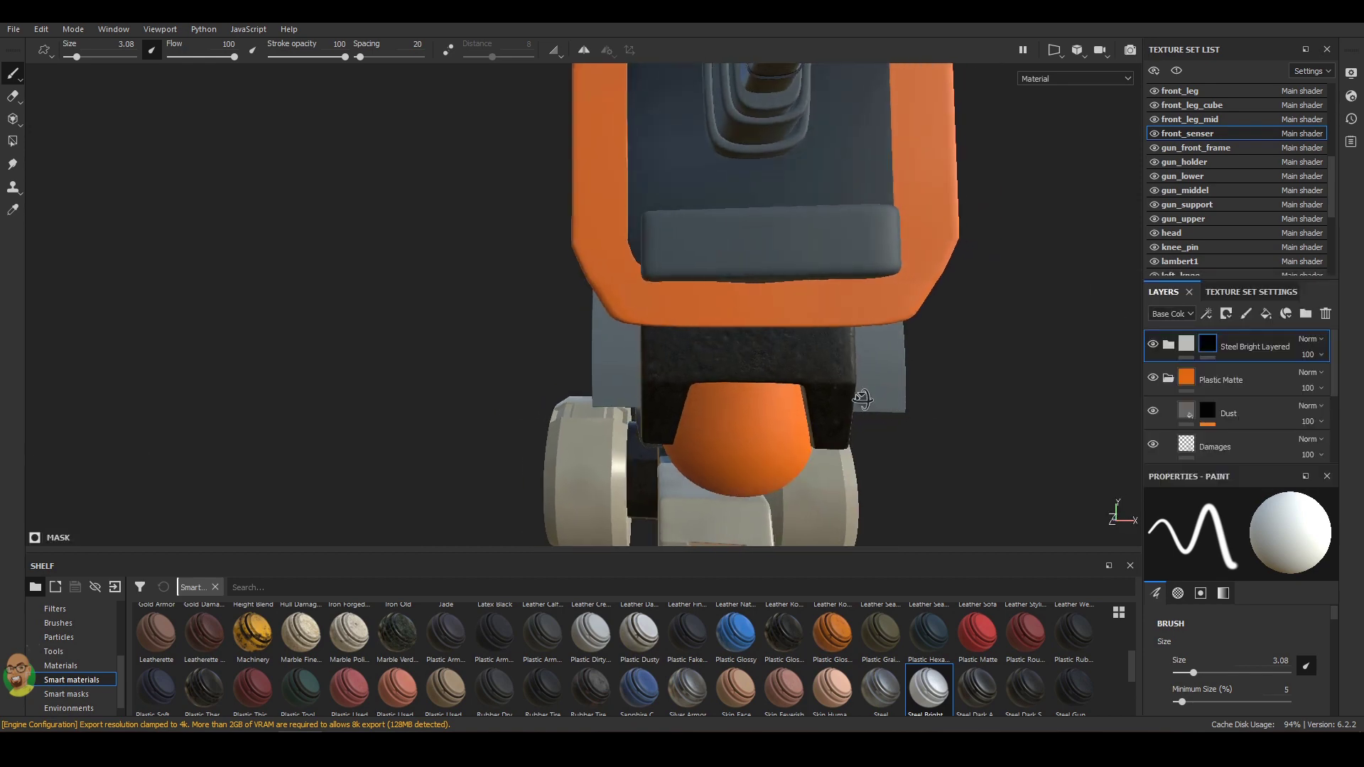
{"action": "left_click", "coordinate": [748, 417]}
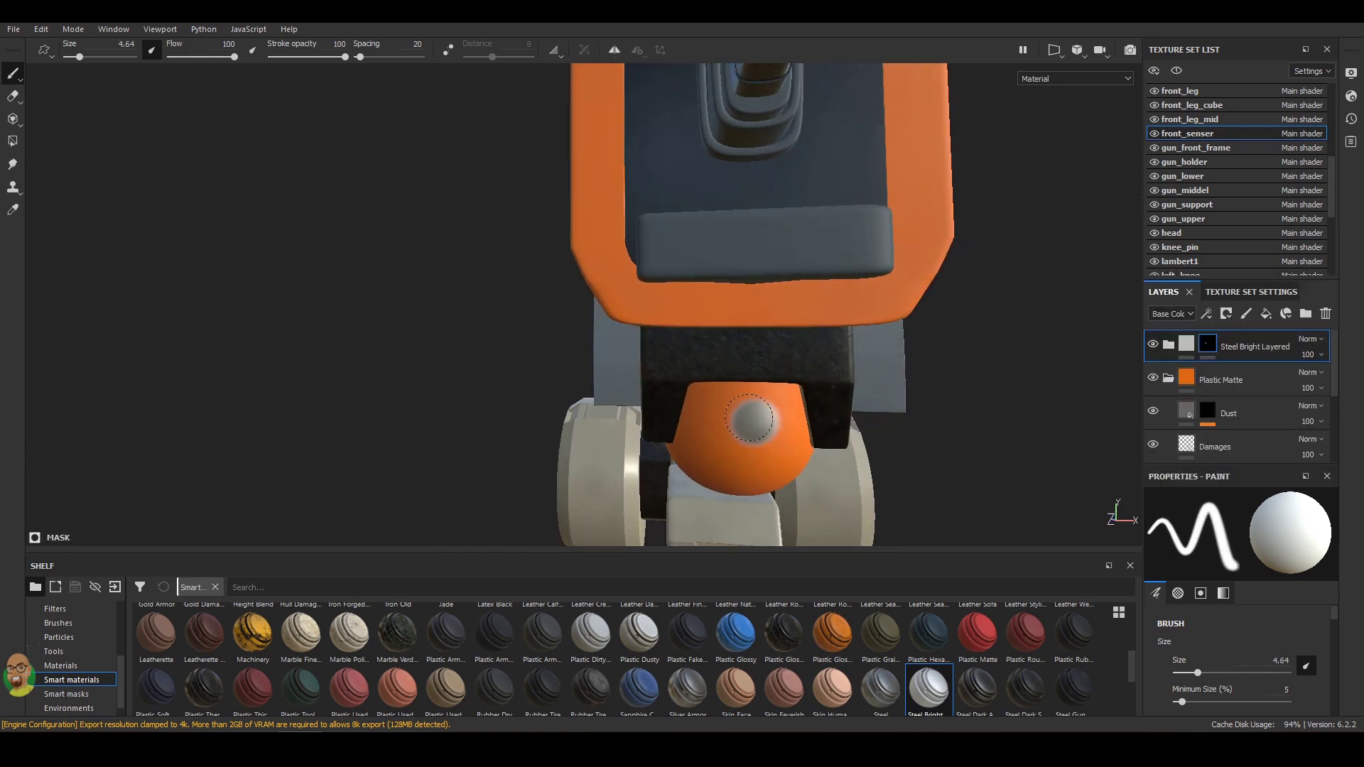
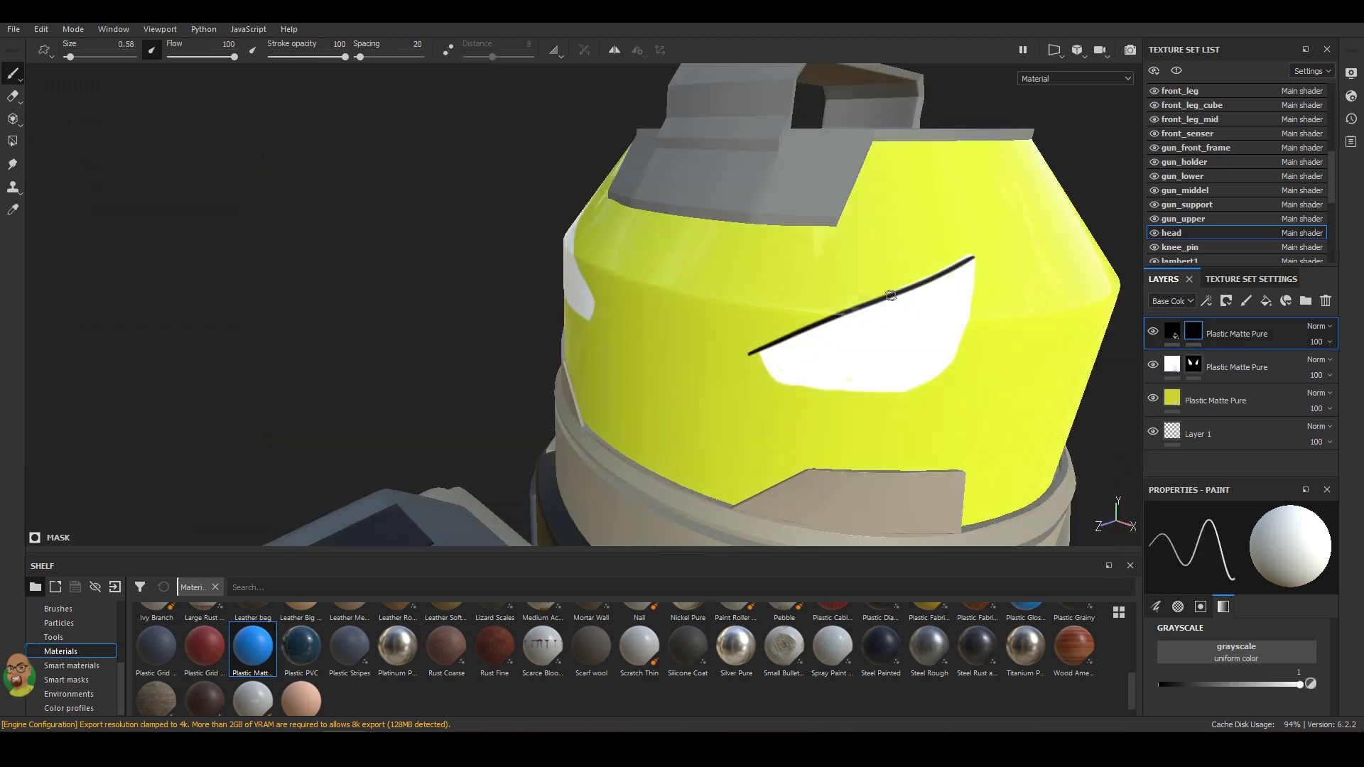
Close the eye outline's lower edge, save, and toggle undo/redo to check the stroke.
{"action": "mouse_move", "coordinate": [751, 352]}
{"action": "left_mouse_down"}
{"action": "mouse_move", "coordinate": [782, 387]}
{"action": "mouse_move", "coordinate": [906, 393]}
{"action": "left_mouse_up"}
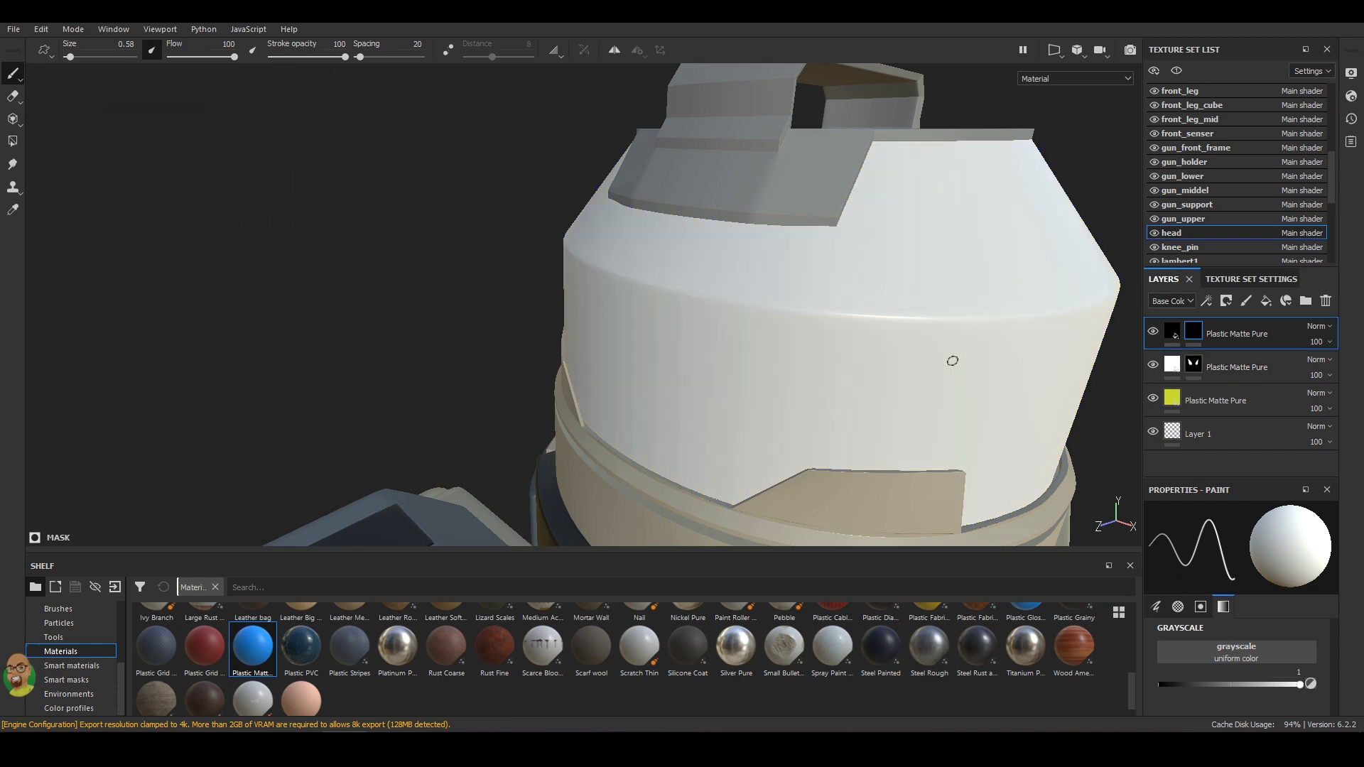
{"action": "key", "text": "ctrl+s"}
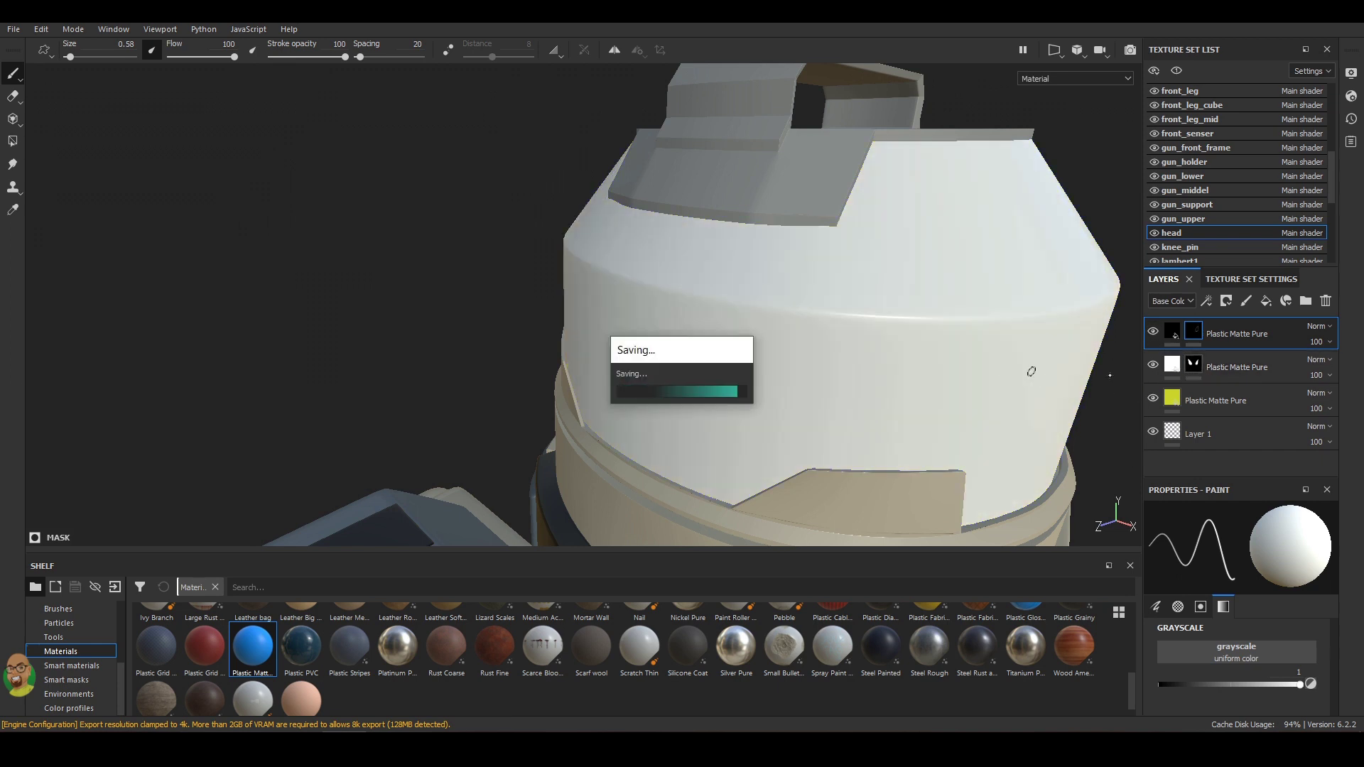
{"action": "key", "text": "ctrl+y"}
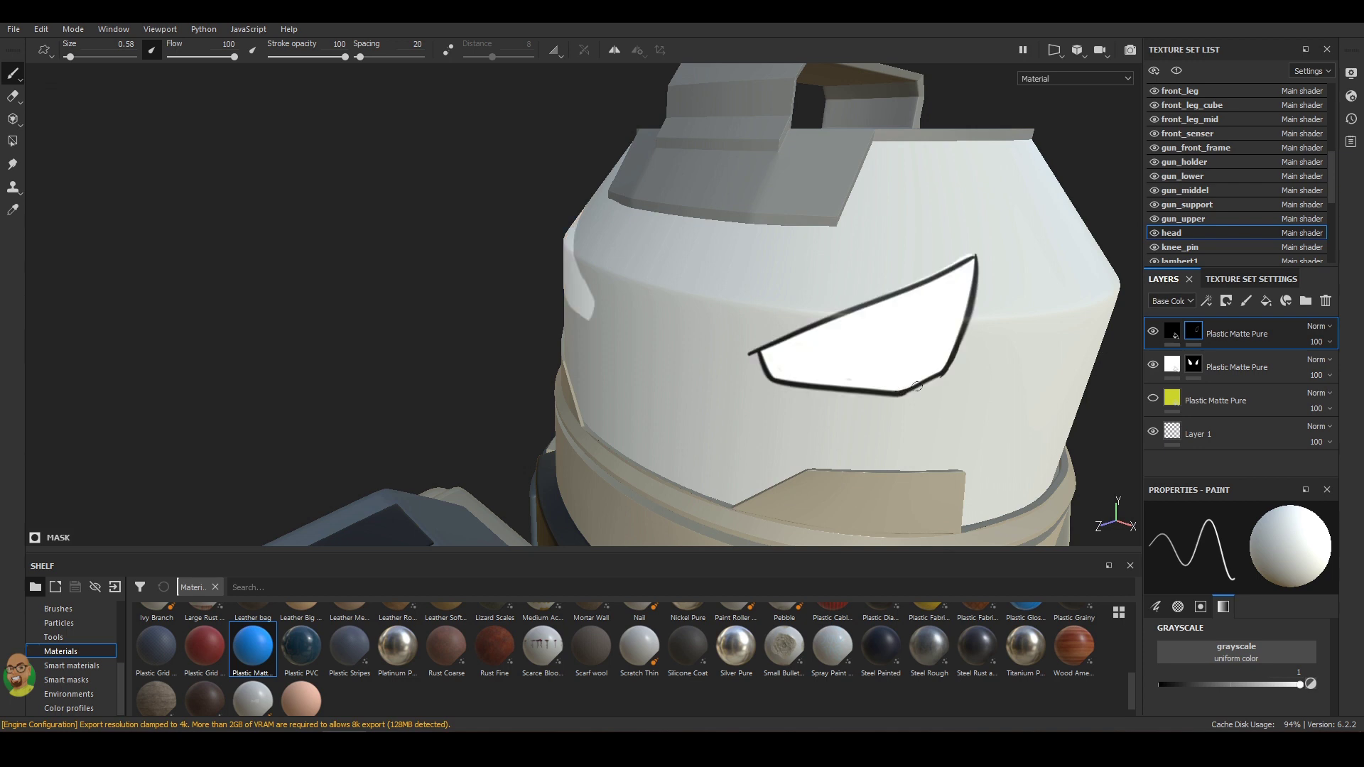
{"action": "key", "text": "ctrl+z"}
{"action": "key", "text": "ctrl+y"}
{"action": "key", "text": "ctrl+z"}
{"action": "key", "text": "ctrl+y"}
Keep the yellow layer hidden, set the paint value to black, and orbit to see both eyes.
{"action": "key", "text": "x"}
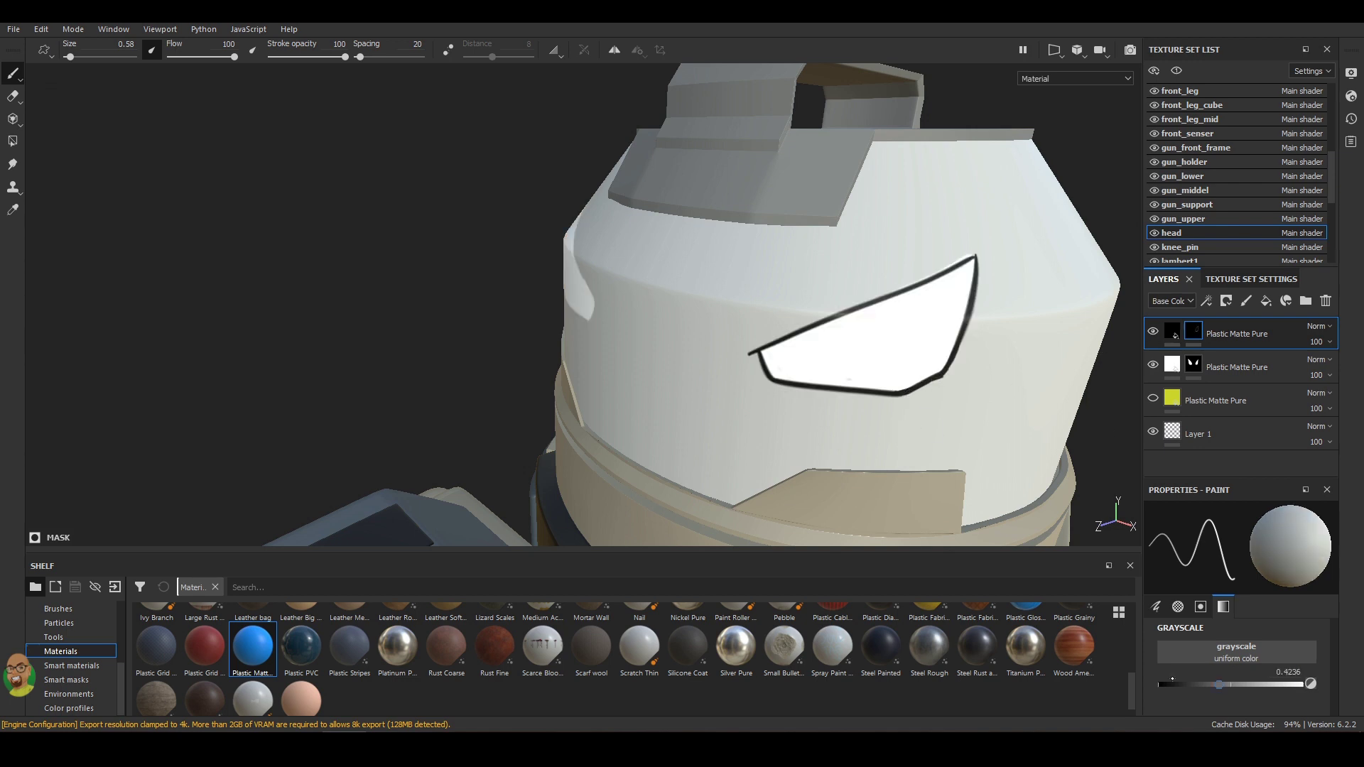
{"action": "key", "text": "x"}
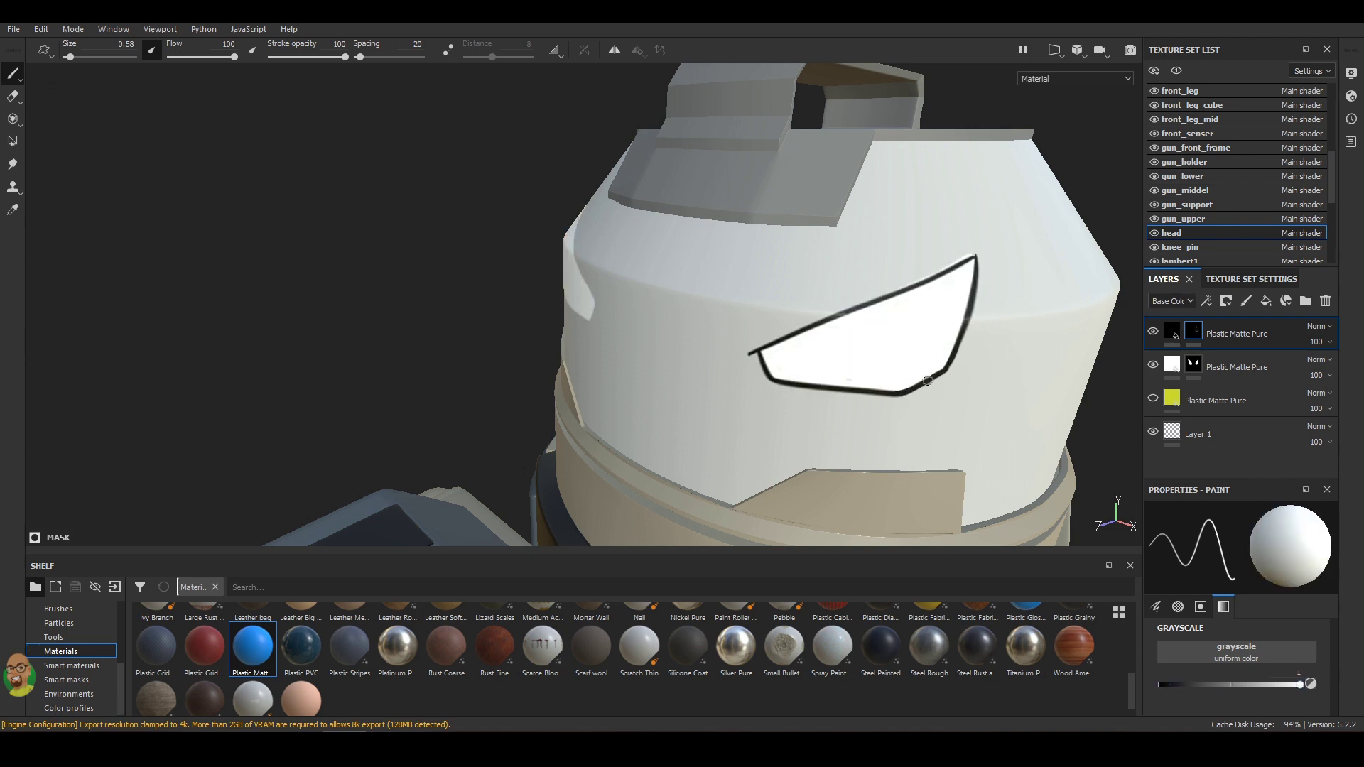
{"action": "left_click", "coordinate": [1153, 398]}
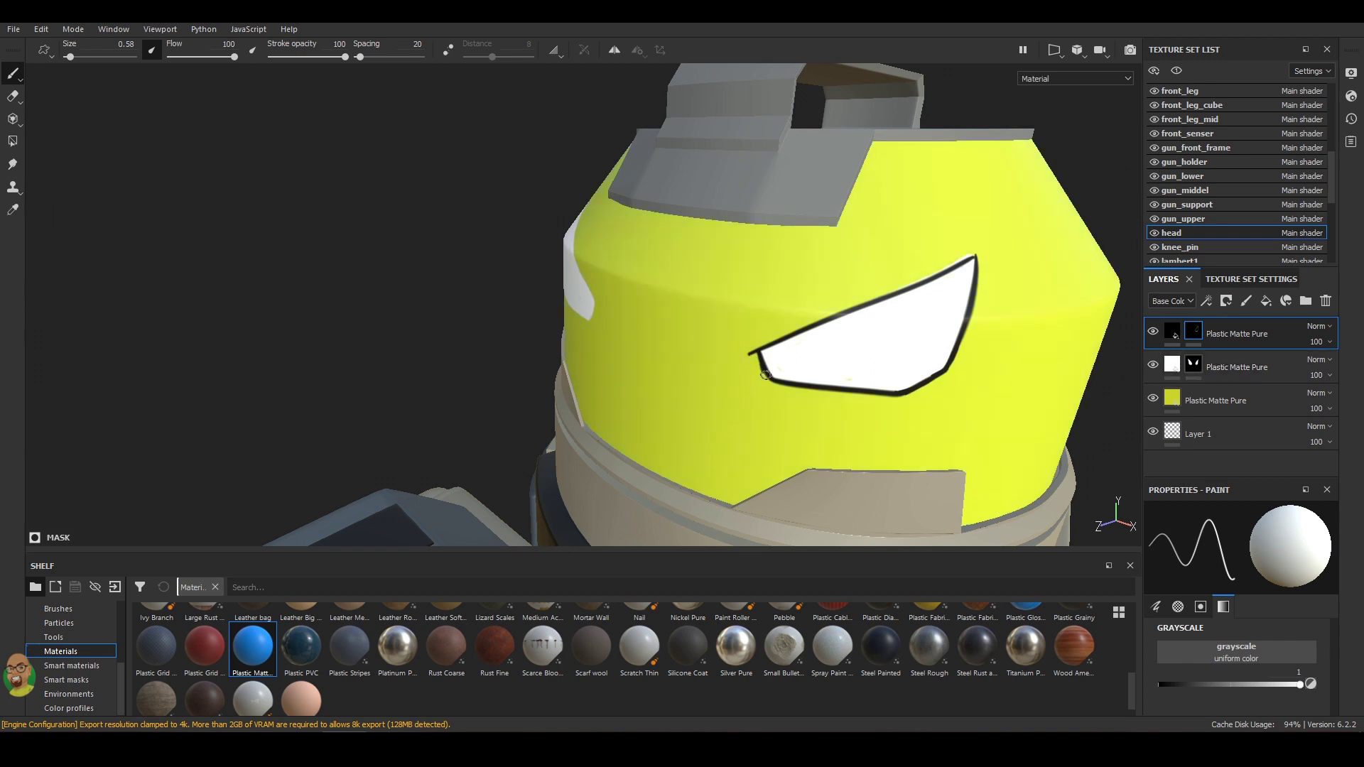
{"action": "key", "text": "ctrl+z"}
{"action": "key", "text": "x"}
{"action": "key", "text": "x"}
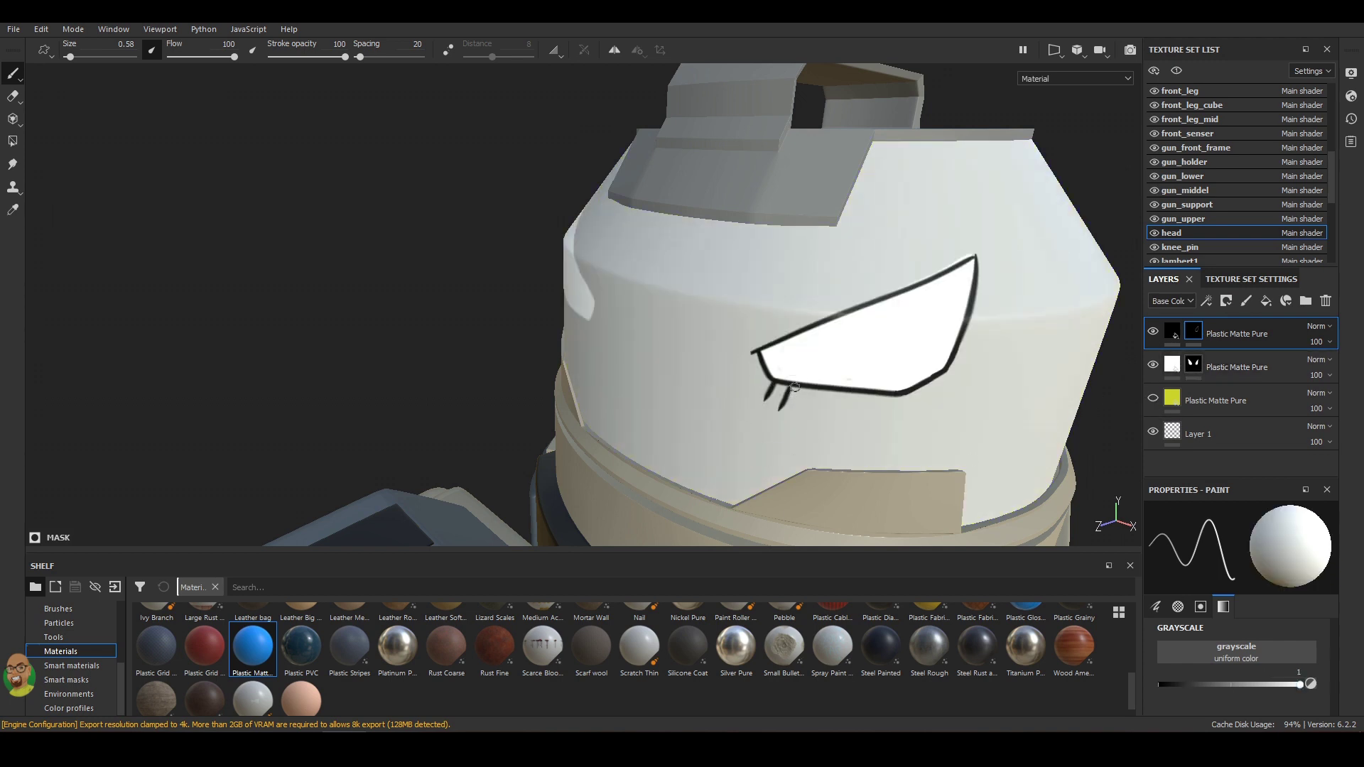
{"action": "left_click_drag", "start_coordinate": [983, 420], "coordinate": [1185, 387], "text": "alt"}
Add a purple Plastic Matte Pure layer with a black mask, ready to paint.
{"action": "left_click_drag", "start_coordinate": [1218, 325], "coordinate": [1219, 352]}
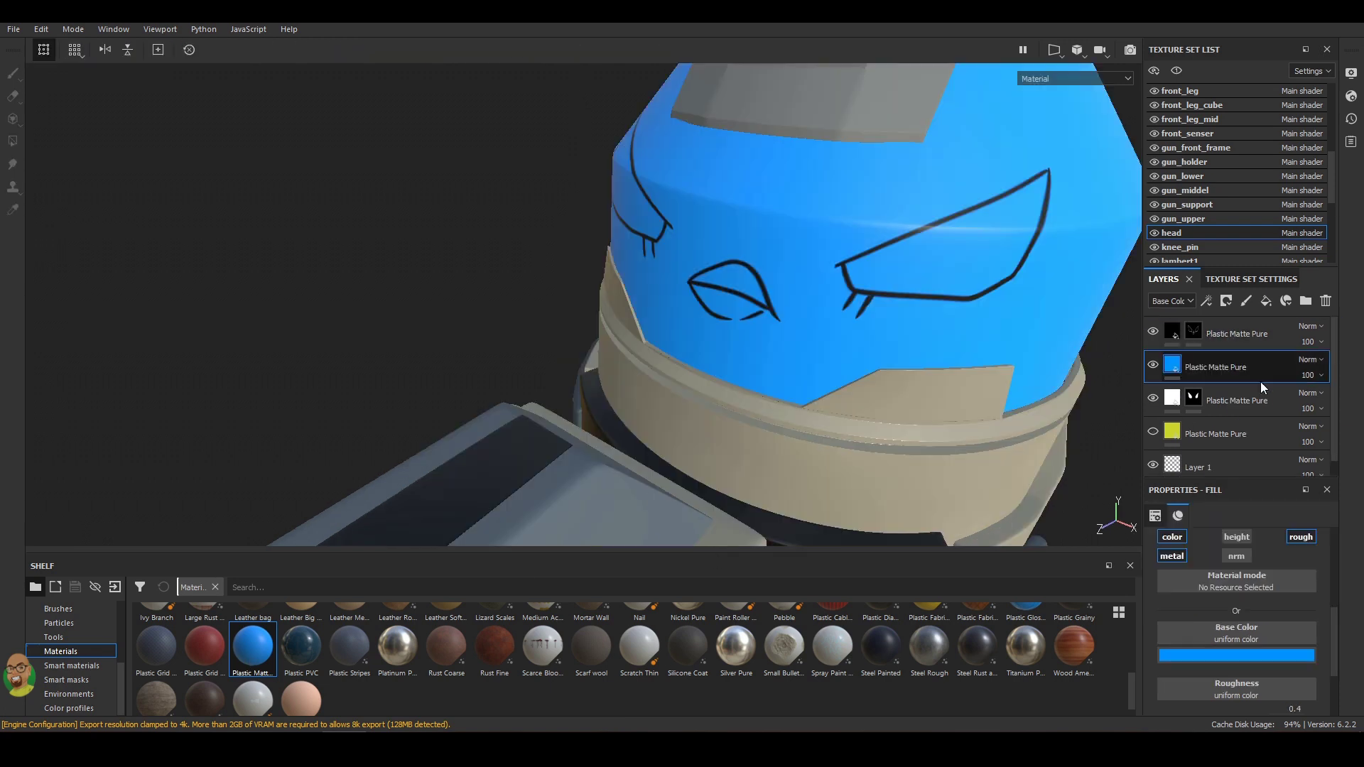
{"action": "left_click", "coordinate": [1236, 654]}
{"action": "left_click_drag", "start_coordinate": [1290, 568], "coordinate": [1212, 587]}
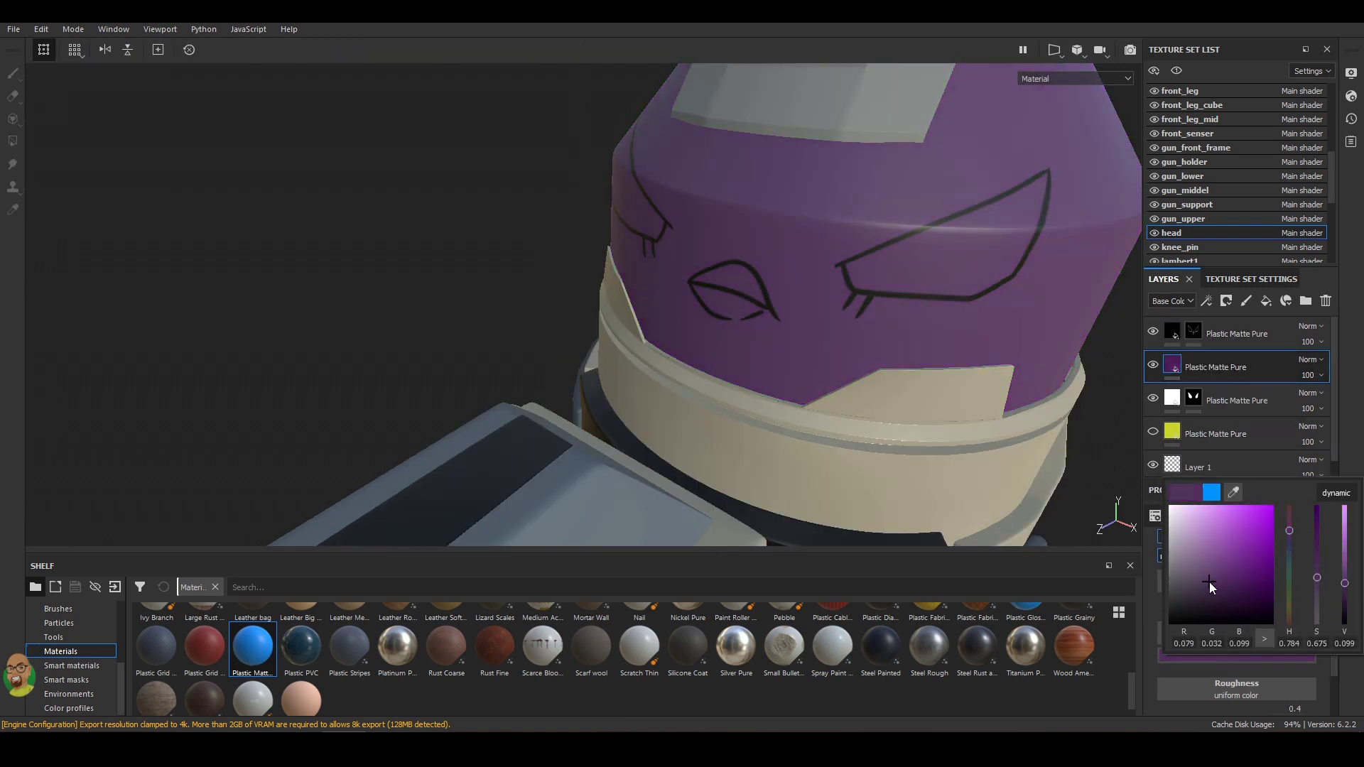
{"action": "left_click", "coordinate": [1226, 301]}
{"action": "left_click", "coordinate": [1250, 334]}
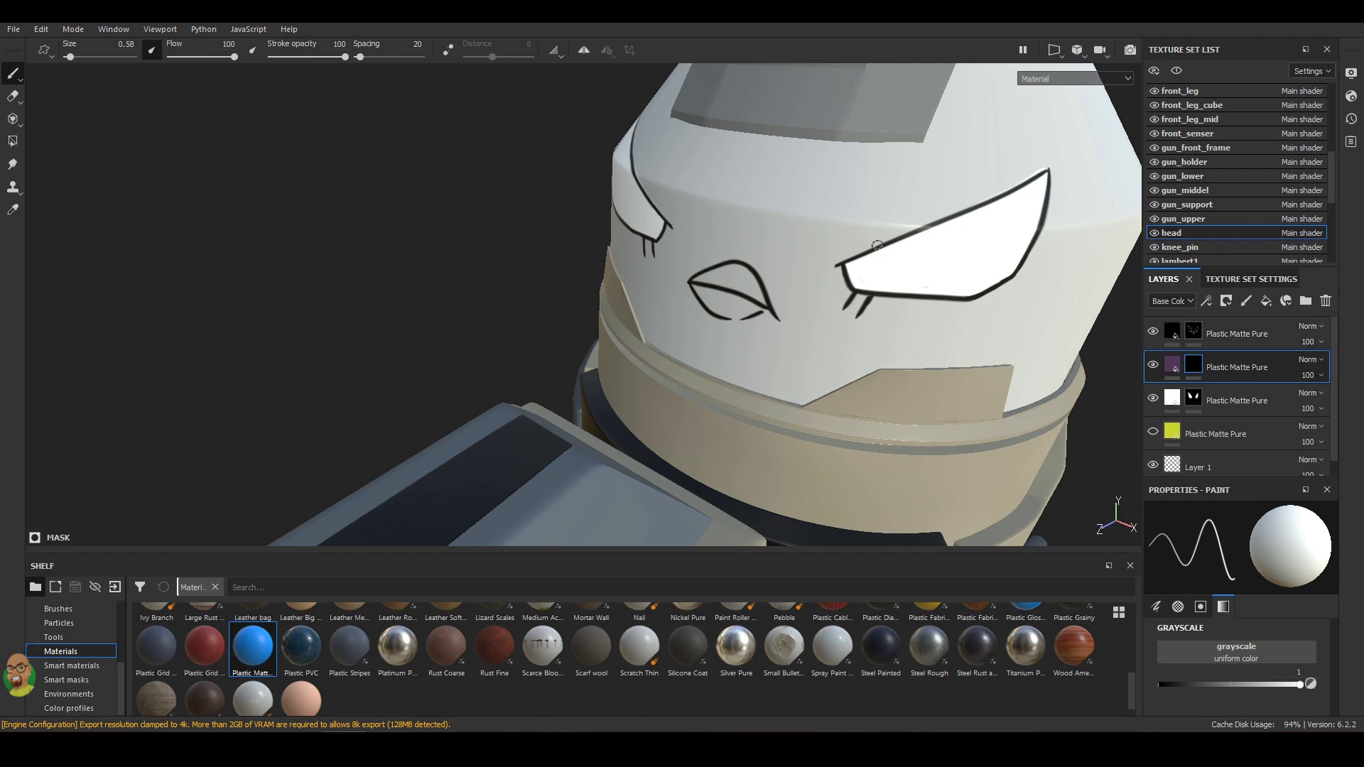
{"action": "scroll", "coordinate": [809, 404], "scroll_direction": "up", "scroll_amount": 5}
Paint the purple iris inside the eye, filling its upper and lower edges.
{"action": "left_click_drag", "start_coordinate": [683, 326], "coordinate": [881, 291]}
{"action": "mouse_move", "coordinate": [951, 206]}
{"action": "left_mouse_down"}
{"action": "mouse_move", "coordinate": [919, 296]}
{"action": "mouse_move", "coordinate": [678, 334]}
{"action": "left_mouse_up"}
{"action": "mouse_move", "coordinate": [765, 365]}
{"action": "left_mouse_down"}
{"action": "mouse_move", "coordinate": [738, 352]}
{"action": "mouse_move", "coordinate": [703, 363]}
{"action": "mouse_move", "coordinate": [797, 313]}
{"action": "left_mouse_up"}
{"action": "left_click_drag", "start_coordinate": [700, 319], "coordinate": [747, 293]}
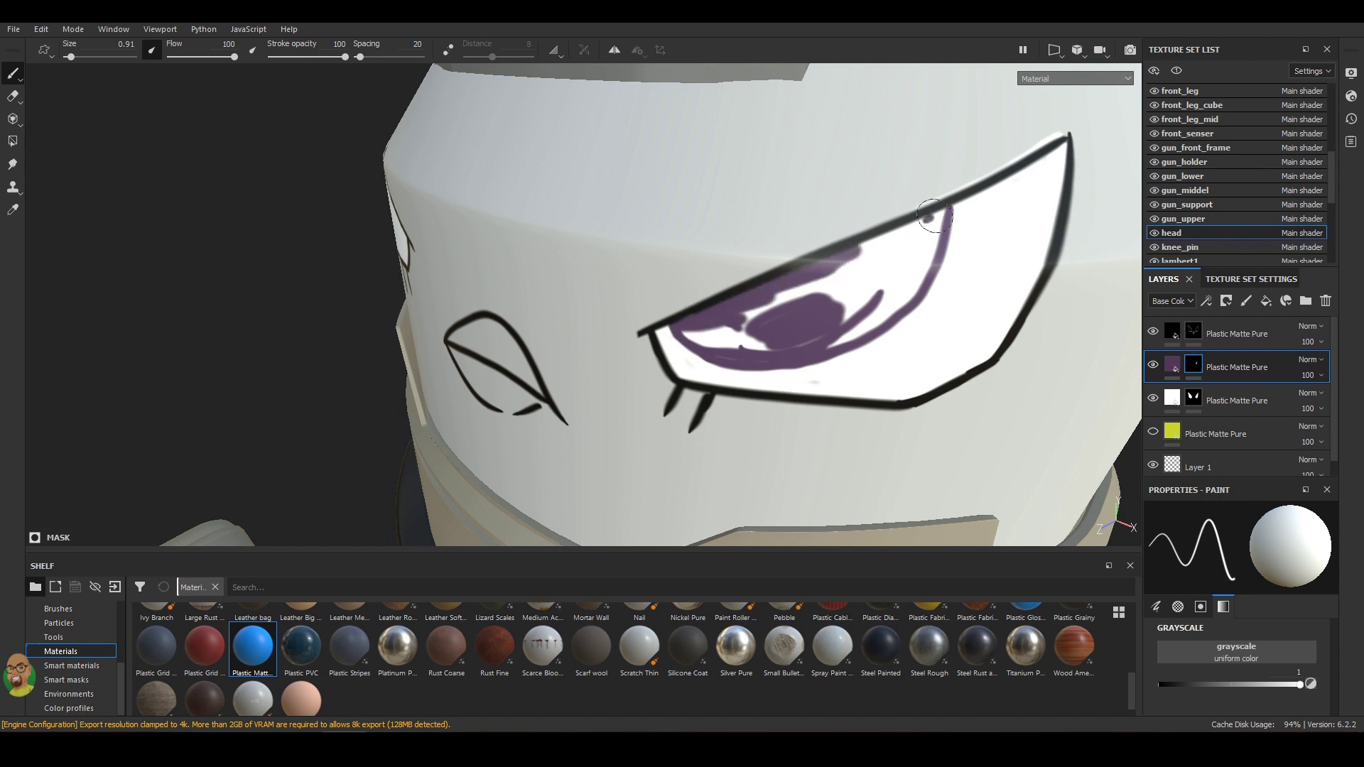
{"action": "left_click_drag", "start_coordinate": [939, 233], "coordinate": [699, 325]}
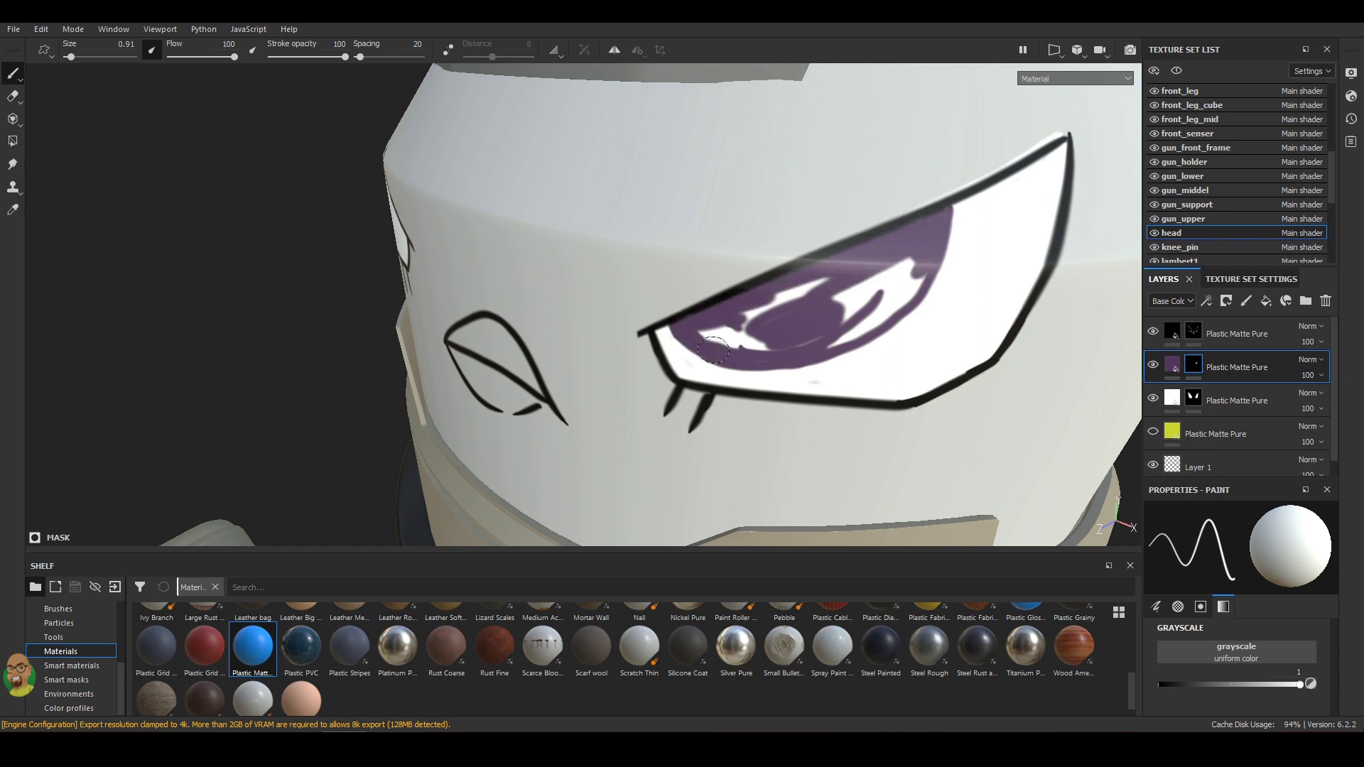
{"action": "left_click_drag", "start_coordinate": [878, 272], "coordinate": [853, 319]}
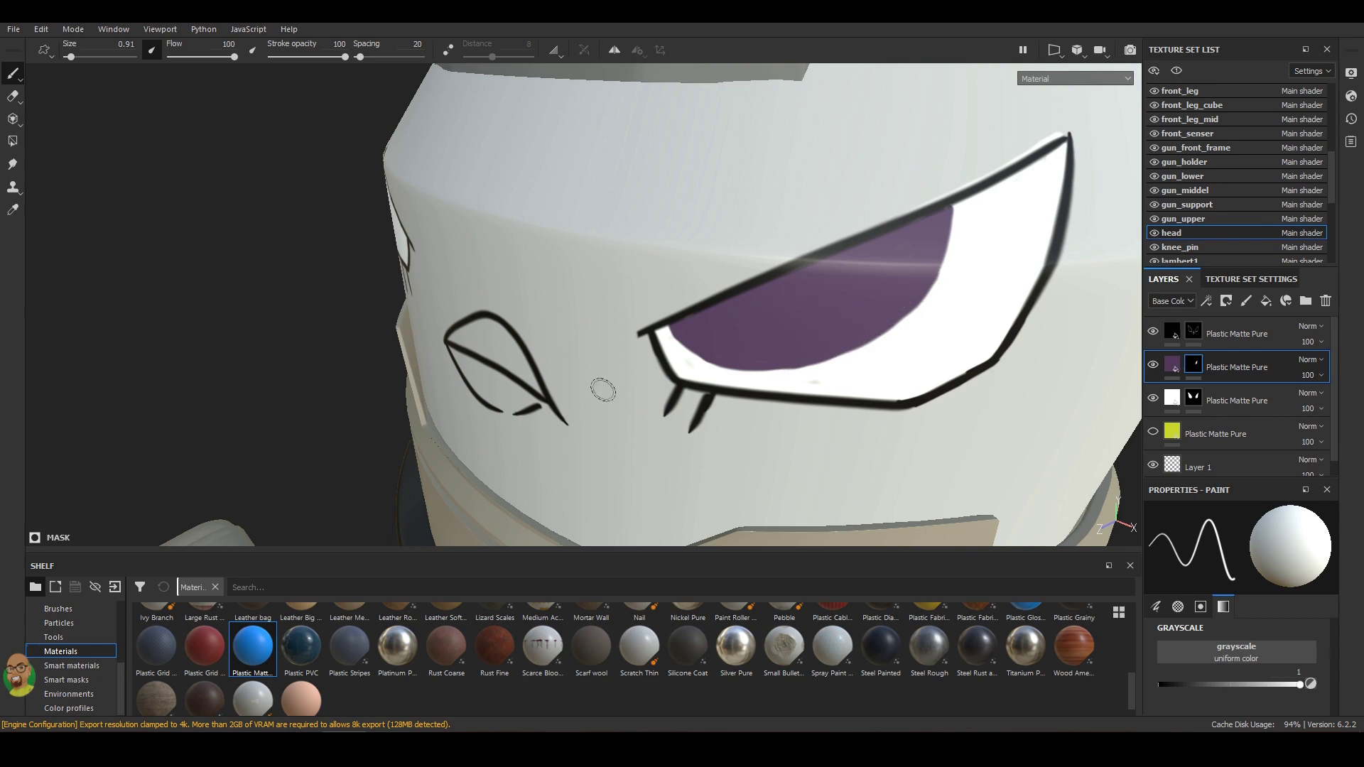
Orbit to a new angle and paint a dark pupil inside the purple iris.
{"action": "scroll", "coordinate": [603, 390], "scroll_direction": "down", "scroll_amount": 5}
{"action": "left_click_drag", "start_coordinate": [603, 390], "coordinate": [928, 358], "text": "alt"}
{"action": "scroll", "coordinate": [927, 358], "scroll_direction": "up", "scroll_amount": 5}
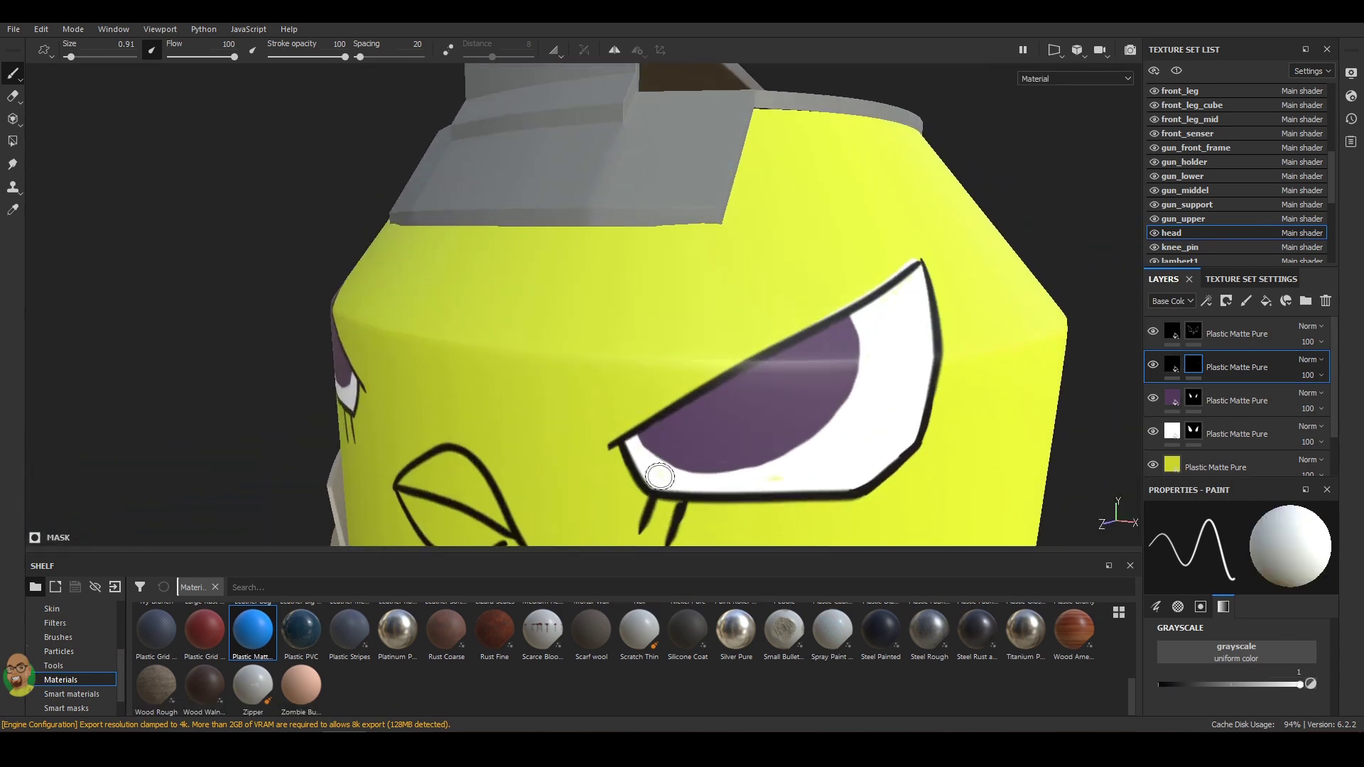
{"action": "mouse_move", "coordinate": [684, 416]}
{"action": "left_mouse_down"}
{"action": "mouse_move", "coordinate": [781, 384]}
{"action": "mouse_move", "coordinate": [762, 360]}
{"action": "left_mouse_up"}
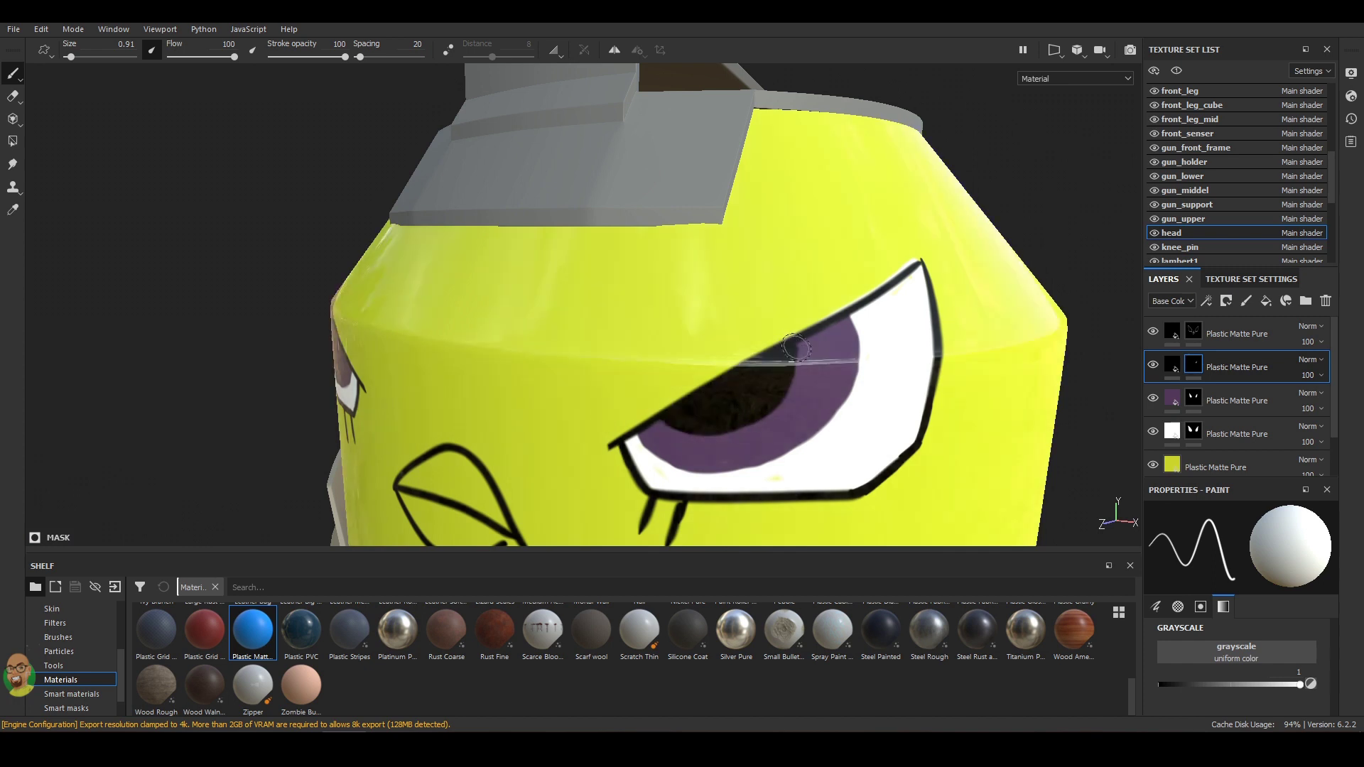
Touch up the pupil, then stamp orange slashes rotated to 175° beside the gun-middle stripe.
{"action": "mouse_move", "coordinate": [759, 415]}
{"action": "left_mouse_down"}
{"action": "mouse_move", "coordinate": [722, 427]}
{"action": "mouse_move", "coordinate": [732, 430]}
{"action": "left_mouse_up"}
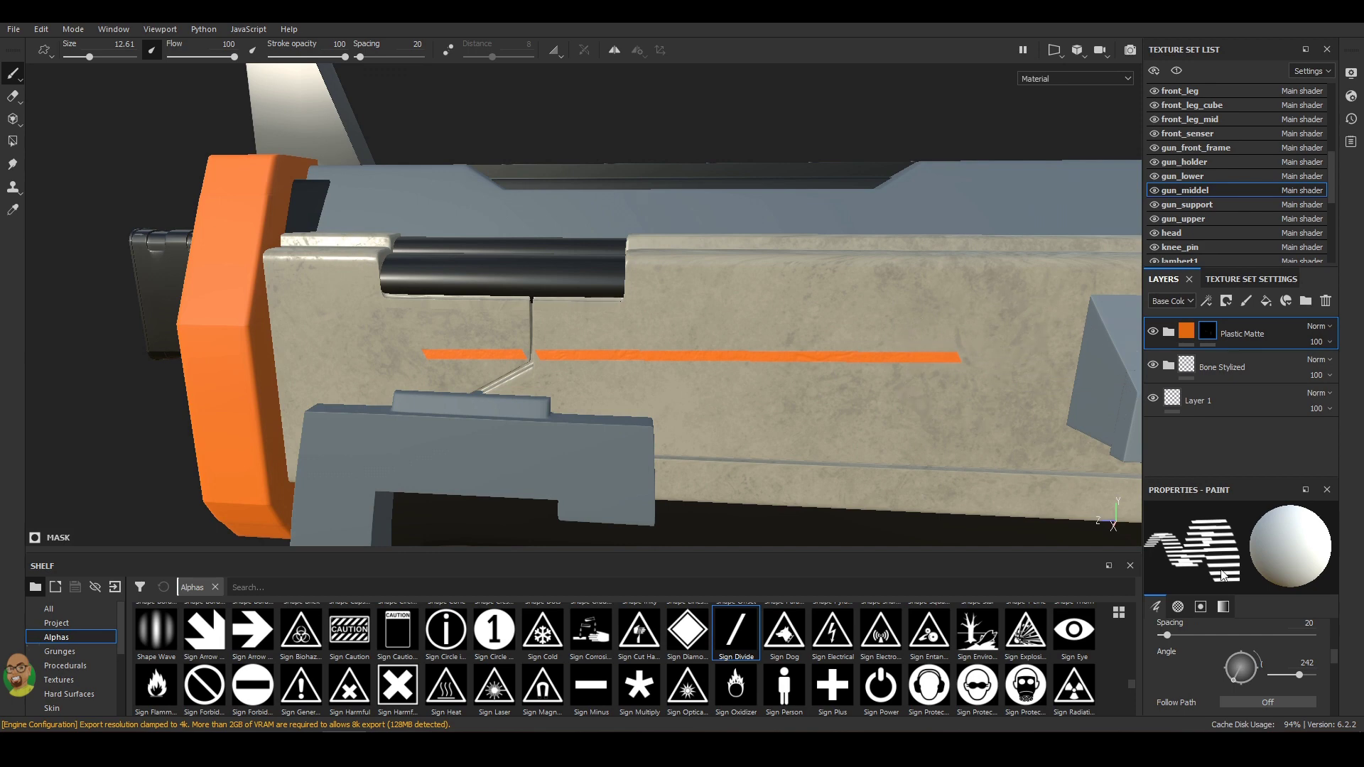
{"action": "mouse_move", "coordinate": [1233, 679]}
{"action": "left_mouse_down"}
{"action": "mouse_move", "coordinate": [1232, 655]}
{"action": "mouse_move", "coordinate": [1228, 687]}
{"action": "mouse_move", "coordinate": [1199, 655]}
{"action": "left_mouse_up"}
{"action": "key", "text": "bracketleft"}
{"action": "scroll", "coordinate": [1236, 661], "scroll_direction": "down", "scroll_amount": 3}
{"action": "scroll", "coordinate": [1172, 664], "scroll_direction": "down", "scroll_amount": 3}
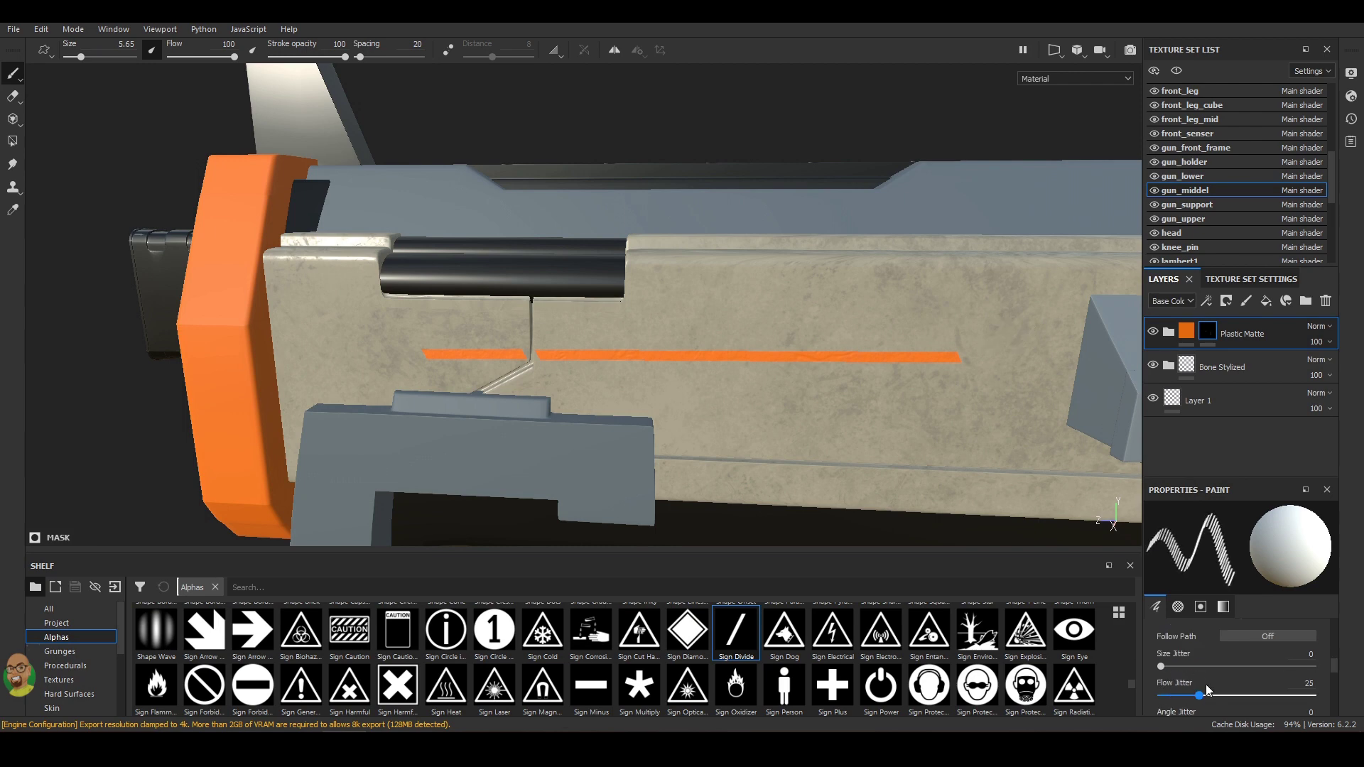
{"action": "scroll", "coordinate": [1206, 685], "scroll_direction": "down", "scroll_amount": 2}
{"action": "scroll", "coordinate": [1200, 680], "scroll_direction": "down", "scroll_amount": 1}
{"action": "scroll", "coordinate": [1193, 675], "scroll_direction": "down", "scroll_amount": 2}
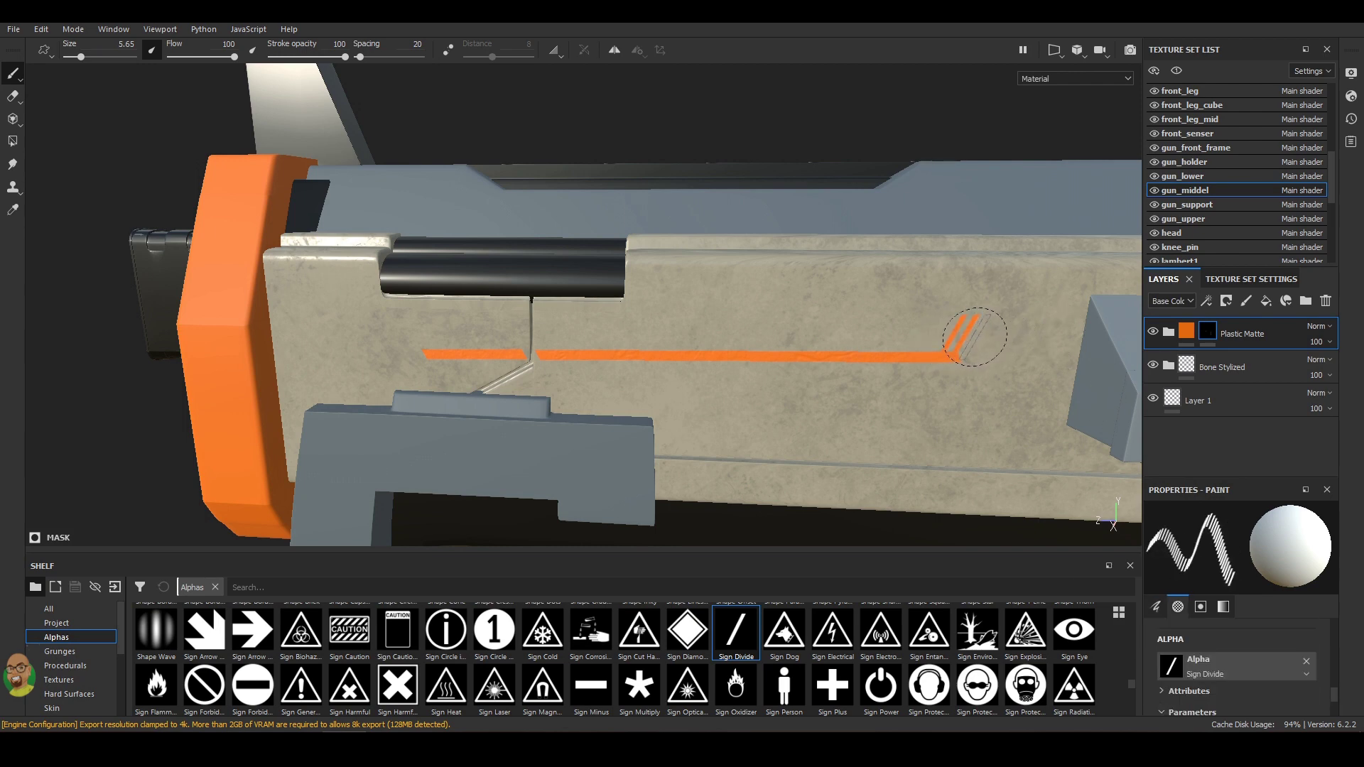
{"action": "left_click", "coordinate": [975, 337]}
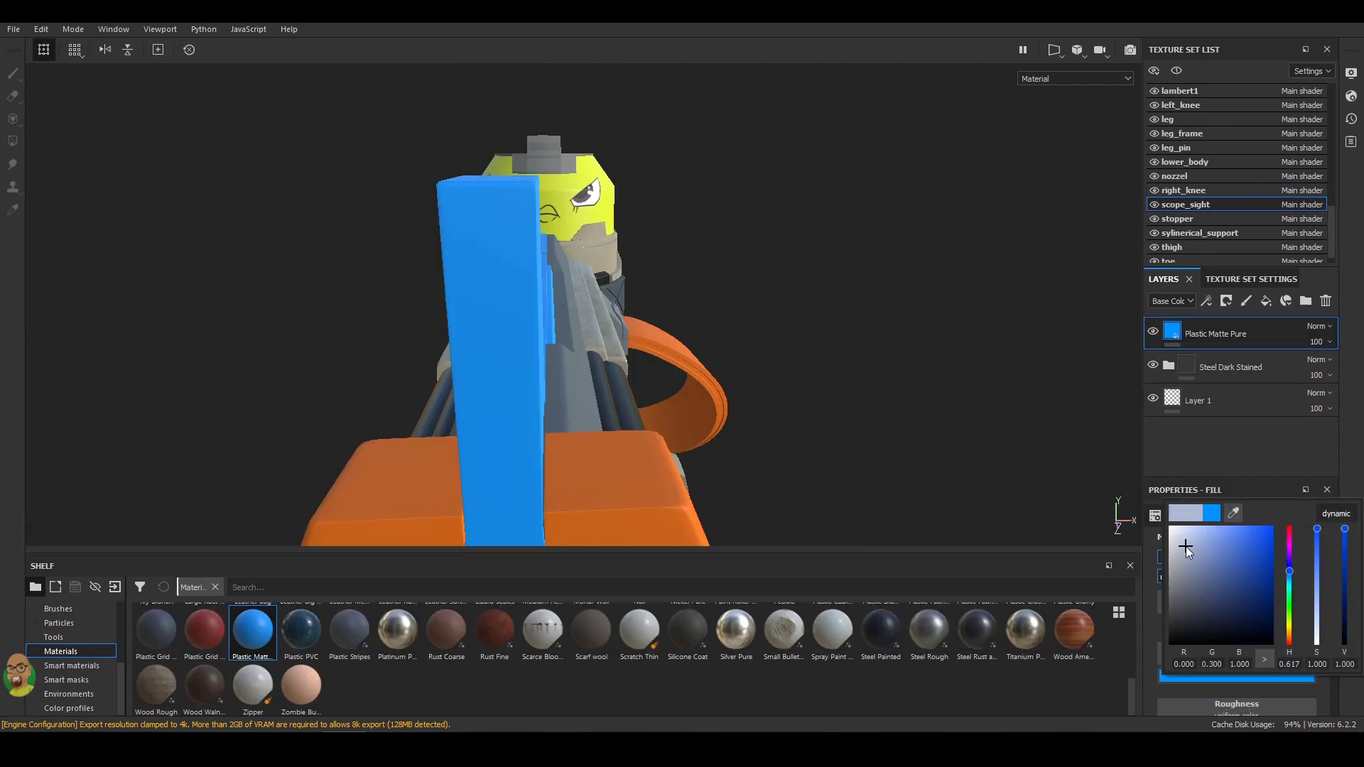
Add a black mask to the scope sight fill and paint its left and right panels white.
{"action": "left_click", "coordinate": [1247, 332]}
{"action": "left_click", "coordinate": [508, 261]}
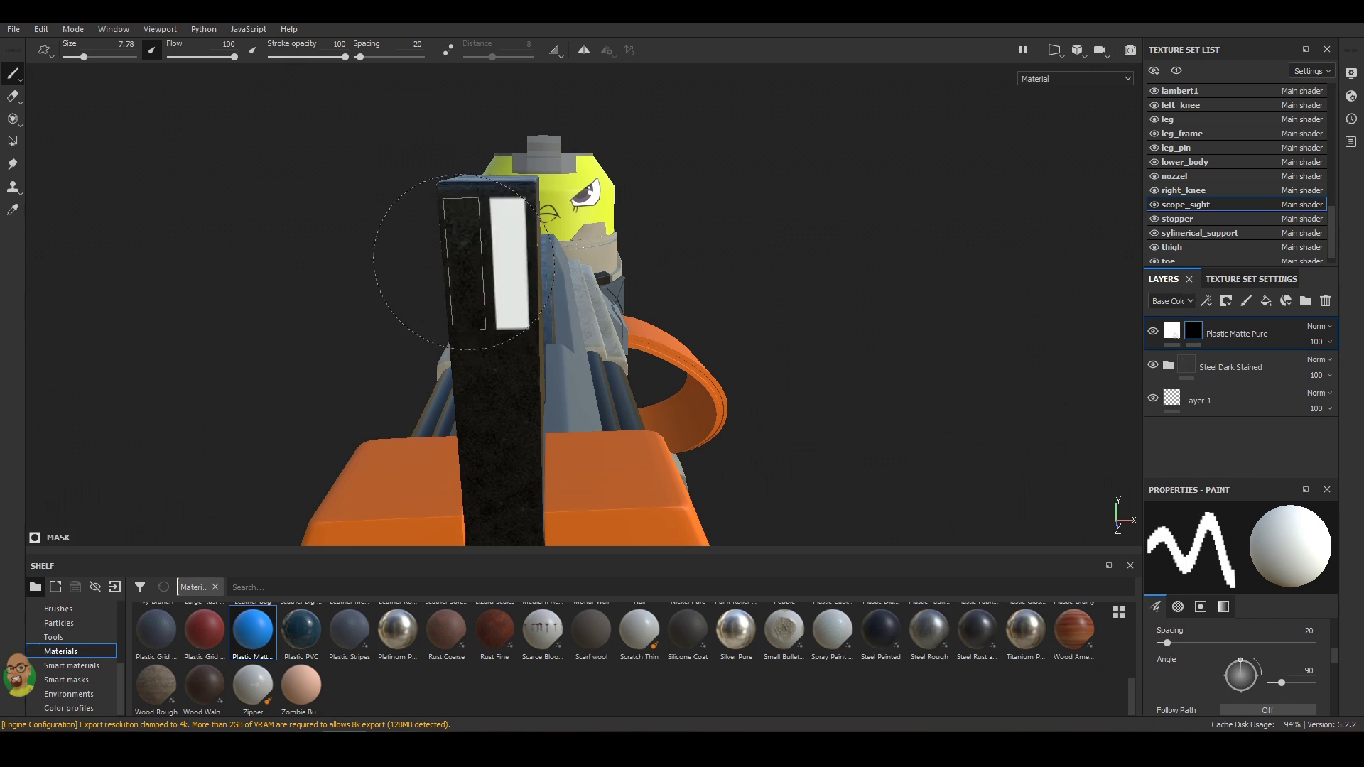
{"action": "left_click", "coordinate": [466, 263]}
{"action": "scroll", "coordinate": [1260, 672], "scroll_direction": "up", "scroll_amount": 5}
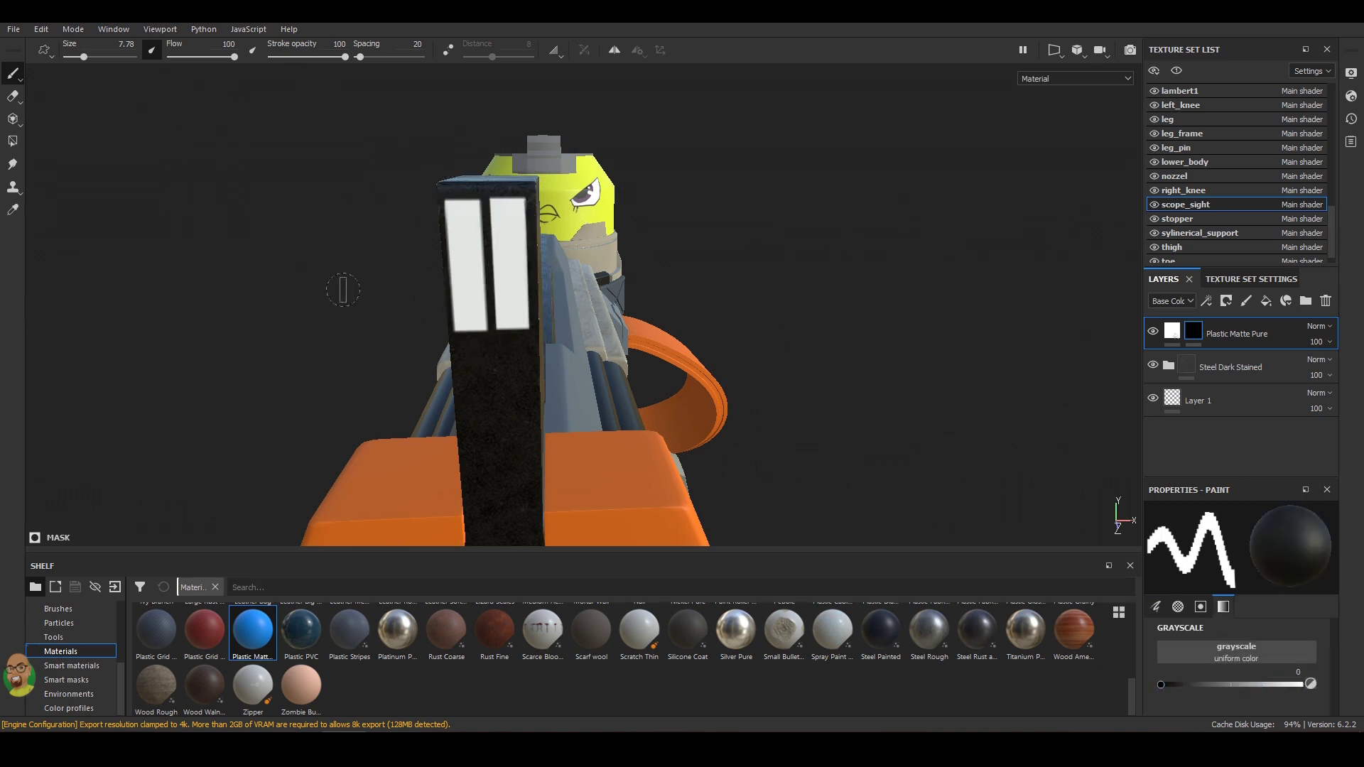
{"action": "scroll", "coordinate": [1291, 673], "scroll_direction": "down", "scroll_amount": 4}
Paint the panels' lower parts black and zoom out to view the whole robot from the front.
{"action": "left_click_drag", "start_coordinate": [472, 288], "coordinate": [549, 395]}
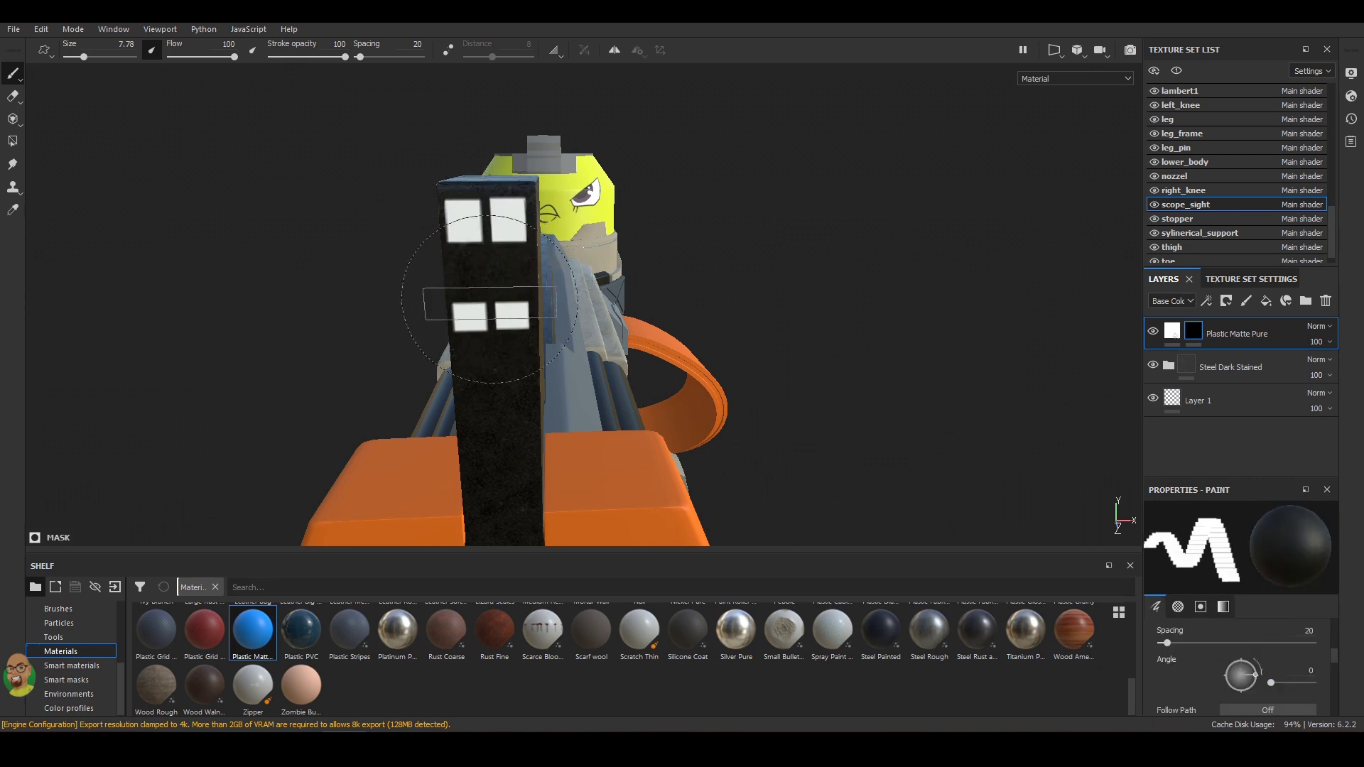
{"action": "scroll", "coordinate": [837, 356], "scroll_direction": "down", "scroll_amount": 3}
{"action": "left_click_drag", "start_coordinate": [837, 356], "coordinate": [831, 327], "text": "alt"}
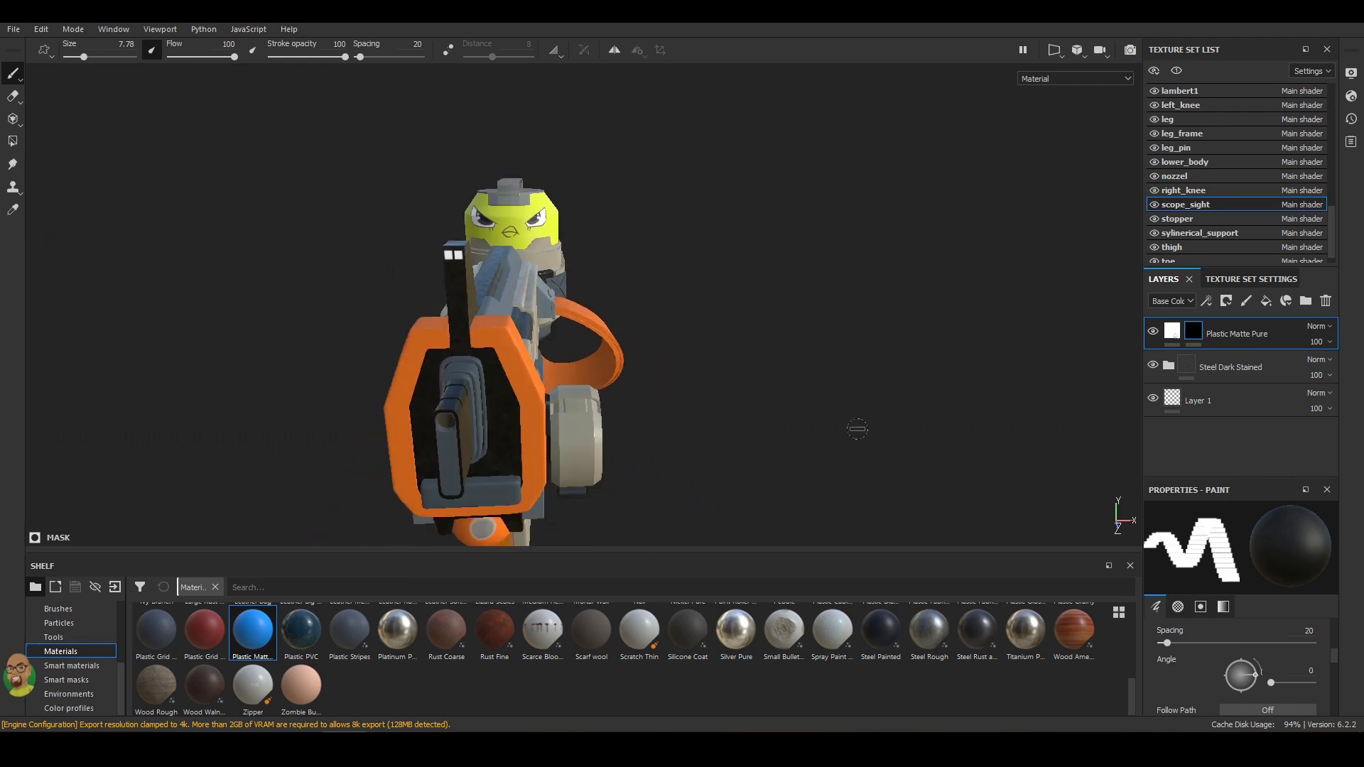
{"action": "scroll", "coordinate": [817, 401], "scroll_direction": "down", "scroll_amount": 3}
{"action": "scroll", "coordinate": [1236, 213], "scroll_direction": "down", "scroll_amount": 1}
{"action": "left_click", "coordinate": [1177, 204]}
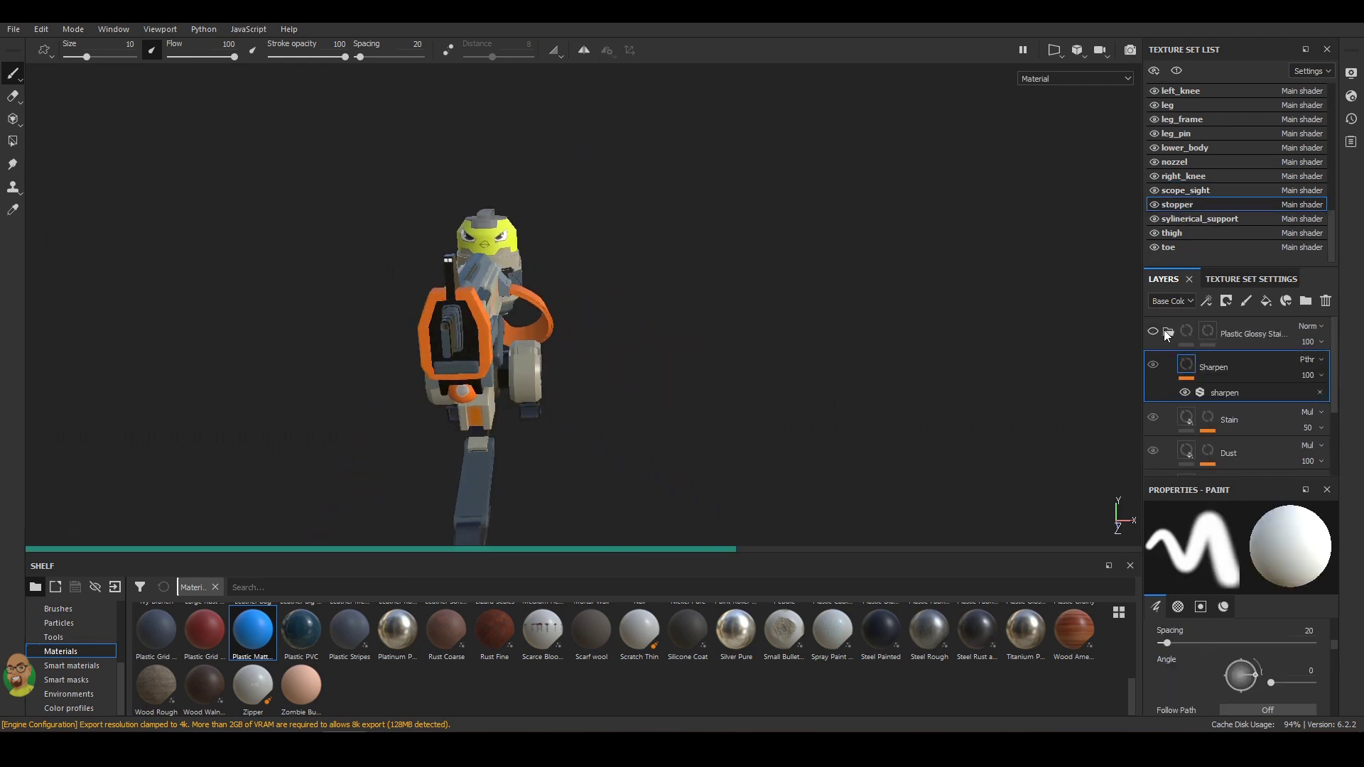
Select the stopper texture set and size and rotate the rectangle stamp to fit the beige block.
{"action": "left_click_drag", "start_coordinate": [711, 284], "coordinate": [475, 285], "text": "alt"}
{"action": "scroll", "coordinate": [476, 285], "scroll_direction": "up", "scroll_amount": 5}
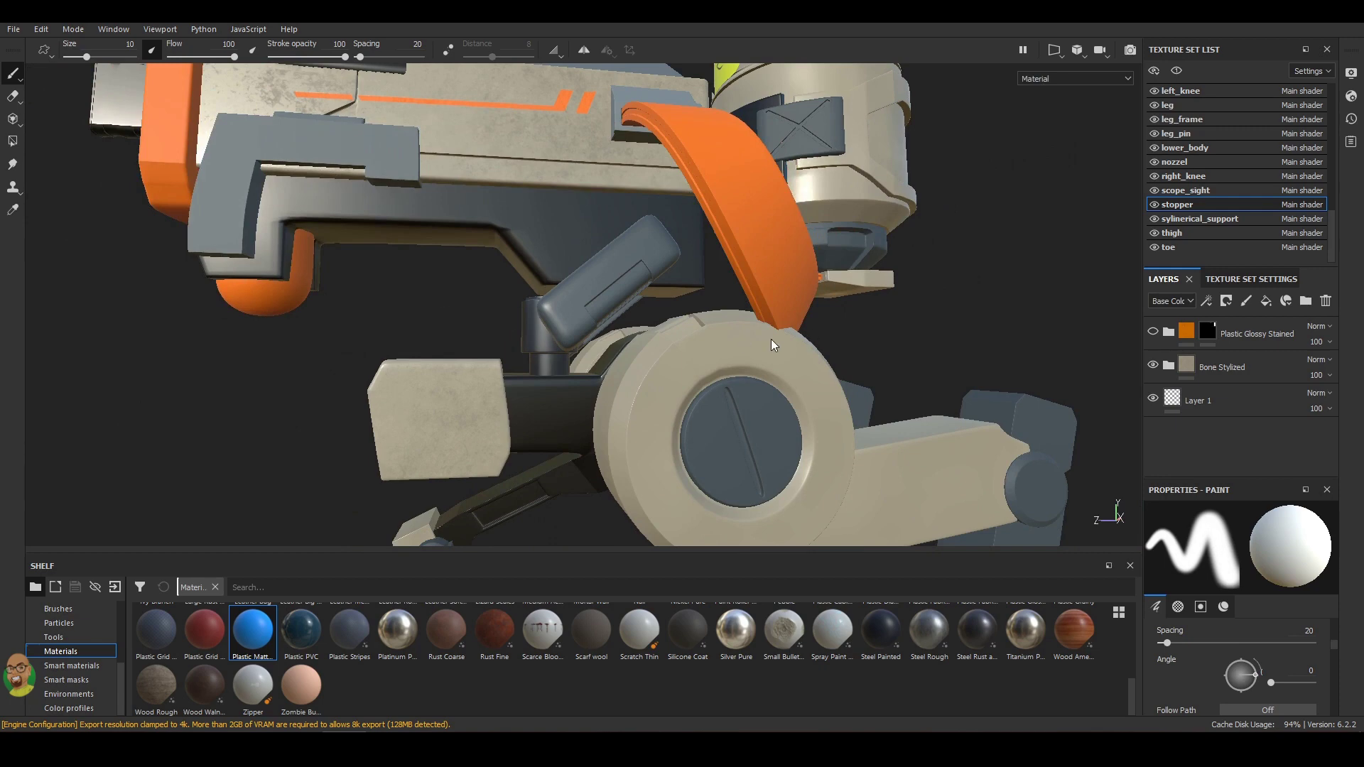
{"action": "left_click", "coordinate": [1182, 133]}
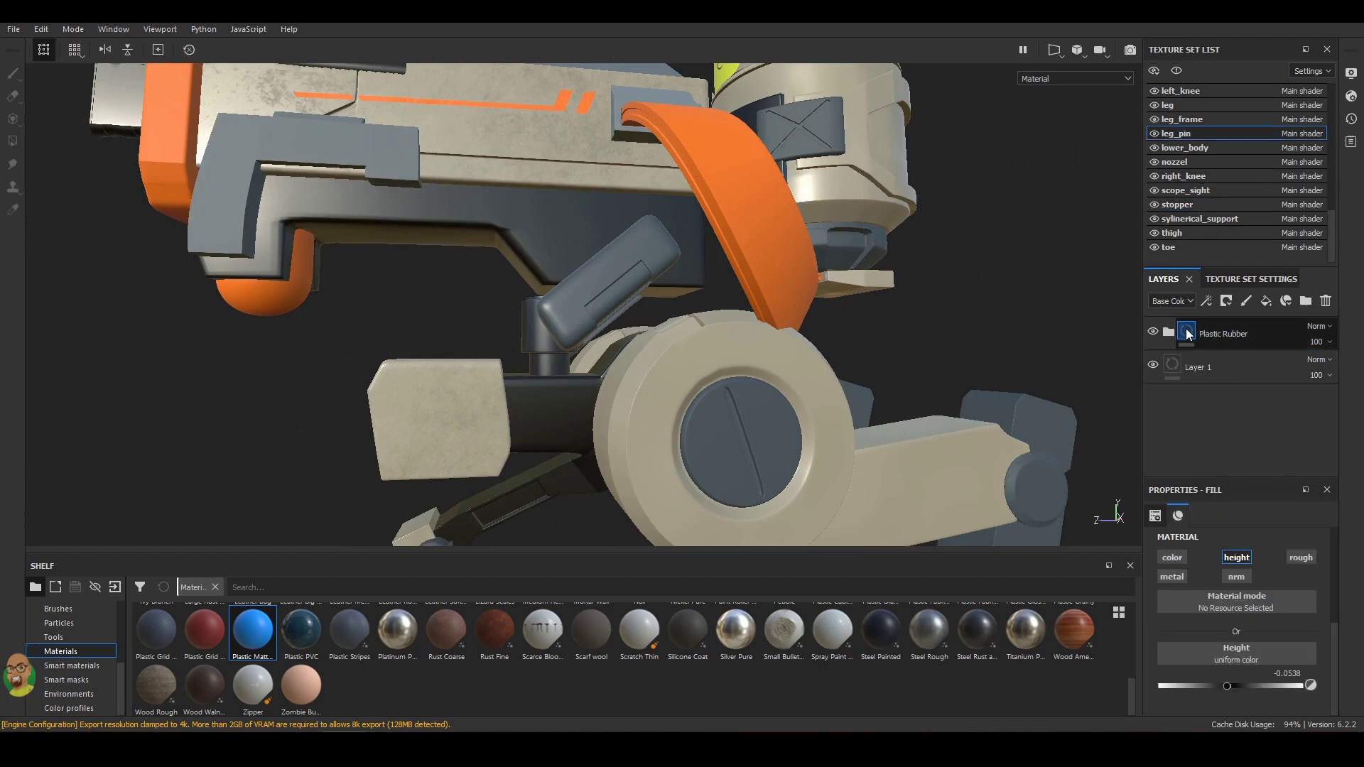
{"action": "left_click", "coordinate": [1191, 204]}
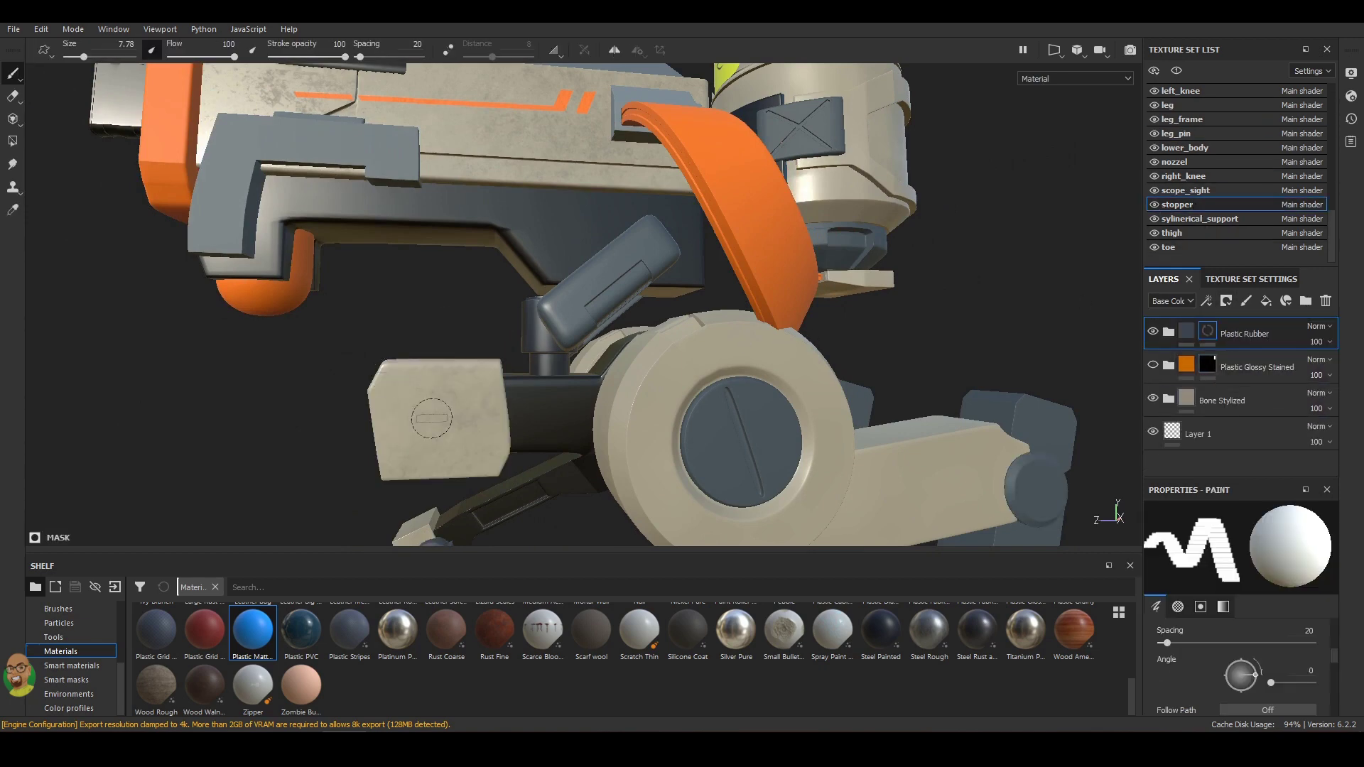
{"action": "left_click_drag", "start_coordinate": [442, 425], "coordinate": [442, 398], "text": "ctrl"}
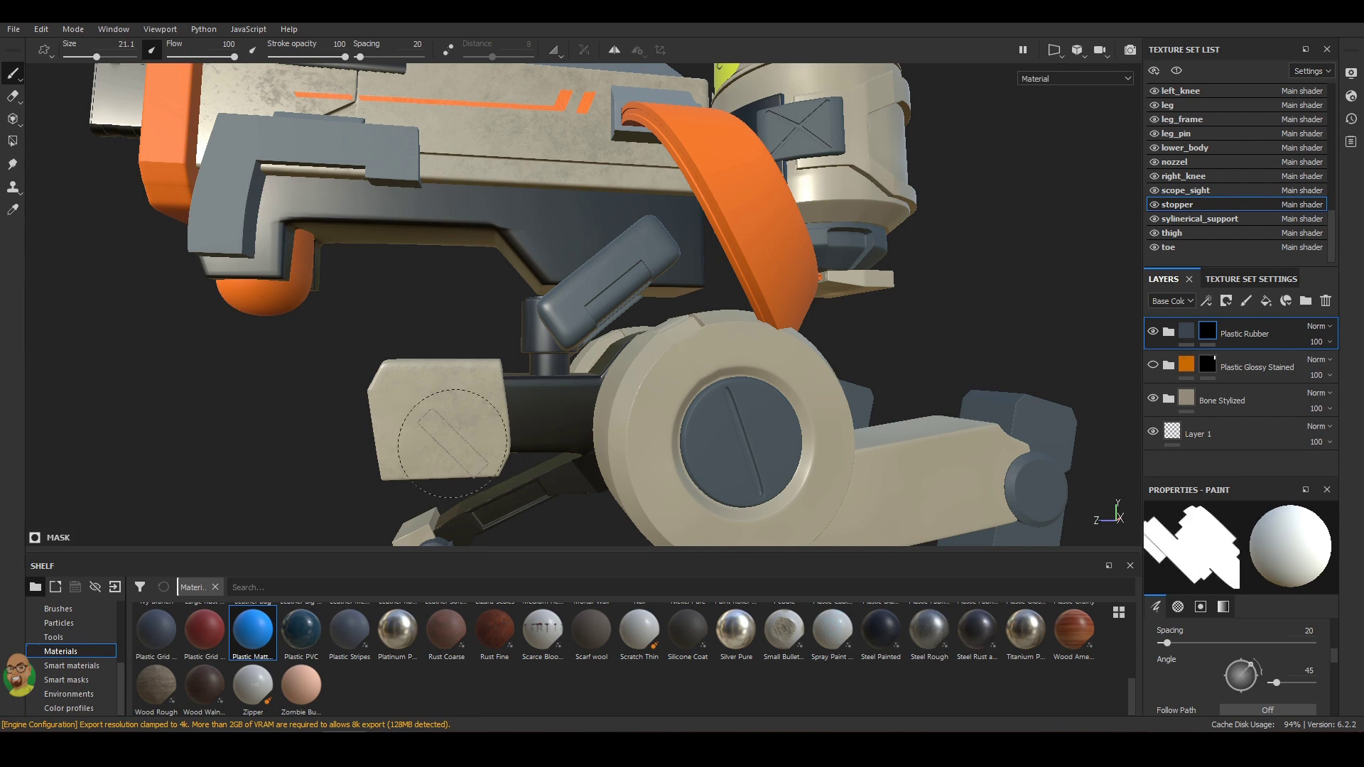
{"action": "right_click_drag", "start_coordinate": [442, 425], "coordinate": [483, 425], "text": "ctrl"}
{"action": "left_click_drag", "start_coordinate": [442, 425], "coordinate": [435, 424], "text": "ctrl"}
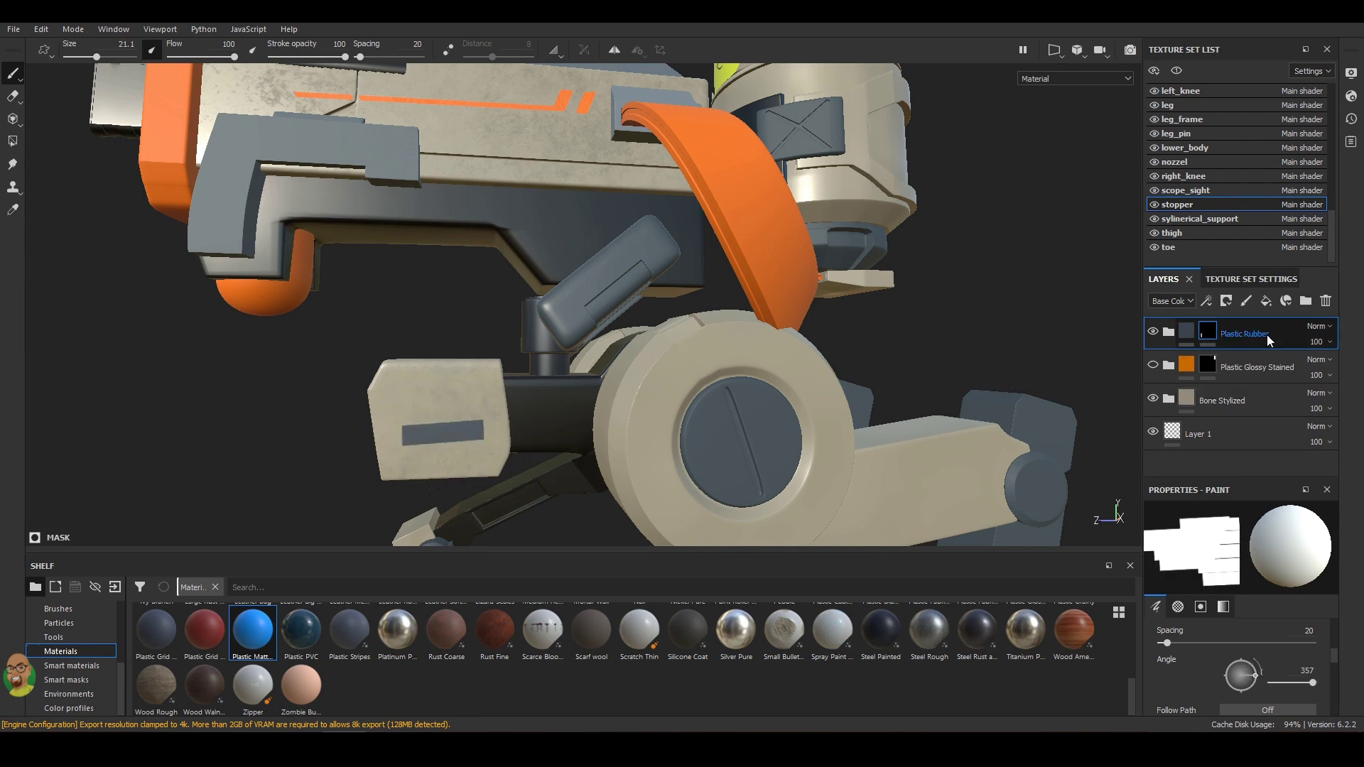
Stamp a dark grey rectangle on the beige block via the Plastic Rubber mask.
{"action": "left_click", "coordinate": [1223, 606]}
{"action": "scroll", "coordinate": [1222, 644], "scroll_direction": "up", "scroll_amount": 5}
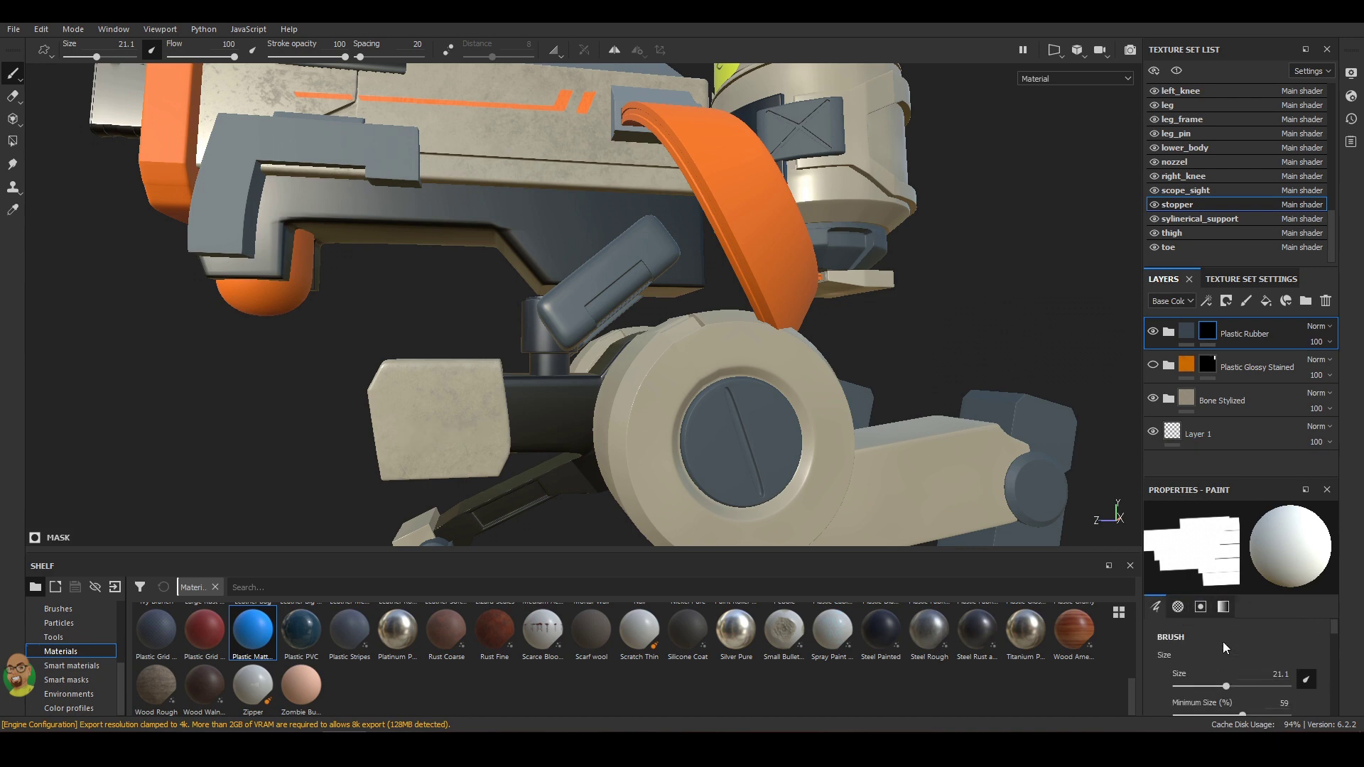
{"action": "left_click", "coordinate": [1173, 334]}
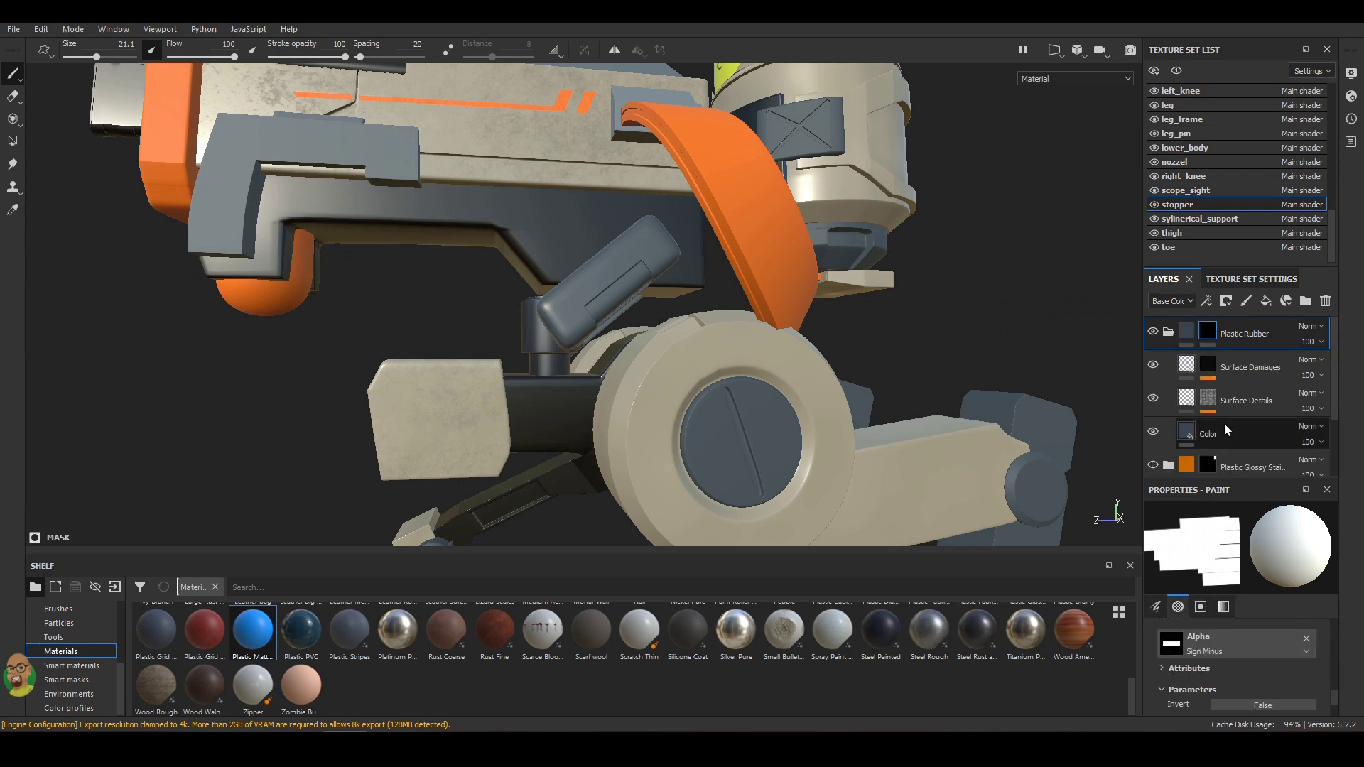
{"action": "left_click", "coordinate": [1225, 426]}
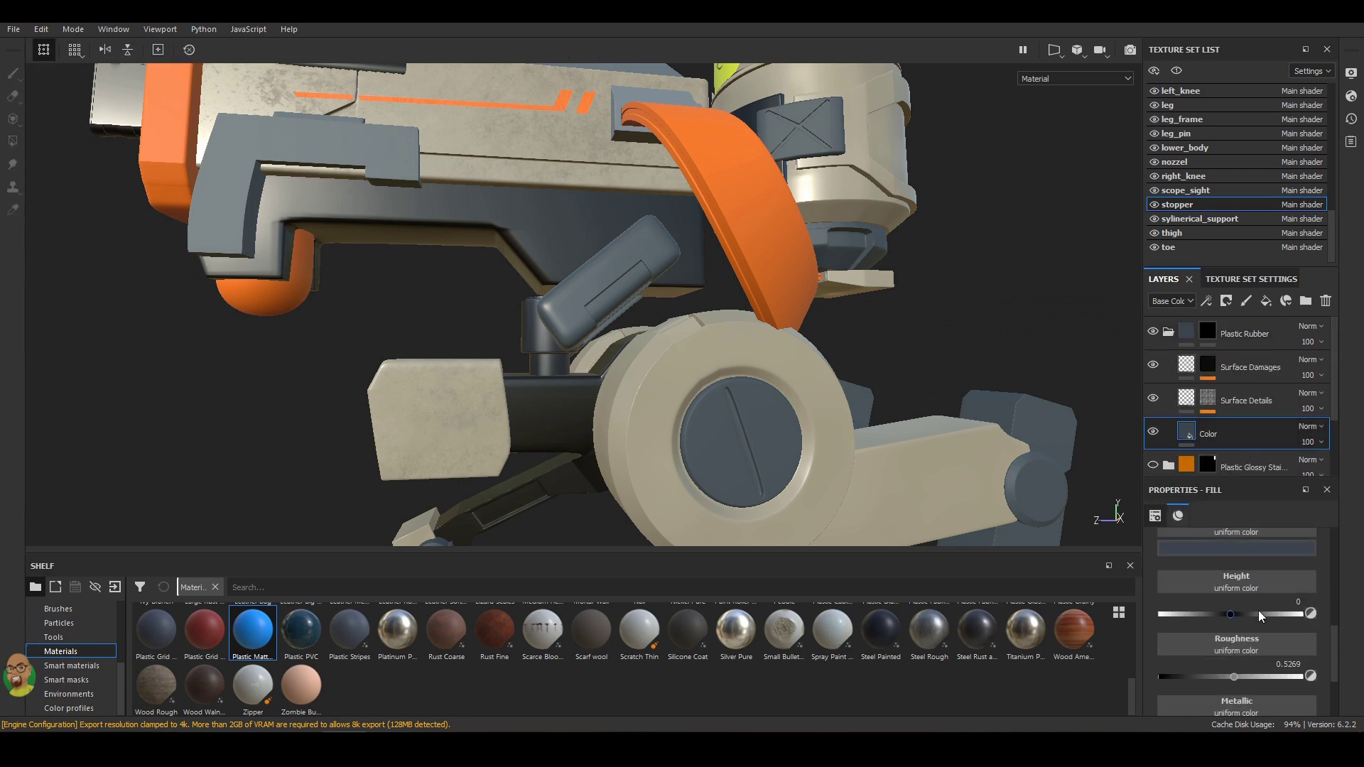
{"action": "left_click", "coordinate": [1168, 331]}
{"action": "left_click", "coordinate": [1207, 331]}
{"action": "left_click", "coordinate": [444, 438]}
{"action": "mouse_move", "coordinate": [972, 303]}
{"action": "left_mouse_down", "text": "alt"}
{"action": "mouse_move", "coordinate": [867, 411]}
{"action": "mouse_move", "coordinate": [904, 444]}
{"action": "left_mouse_up", "text": "alt"}
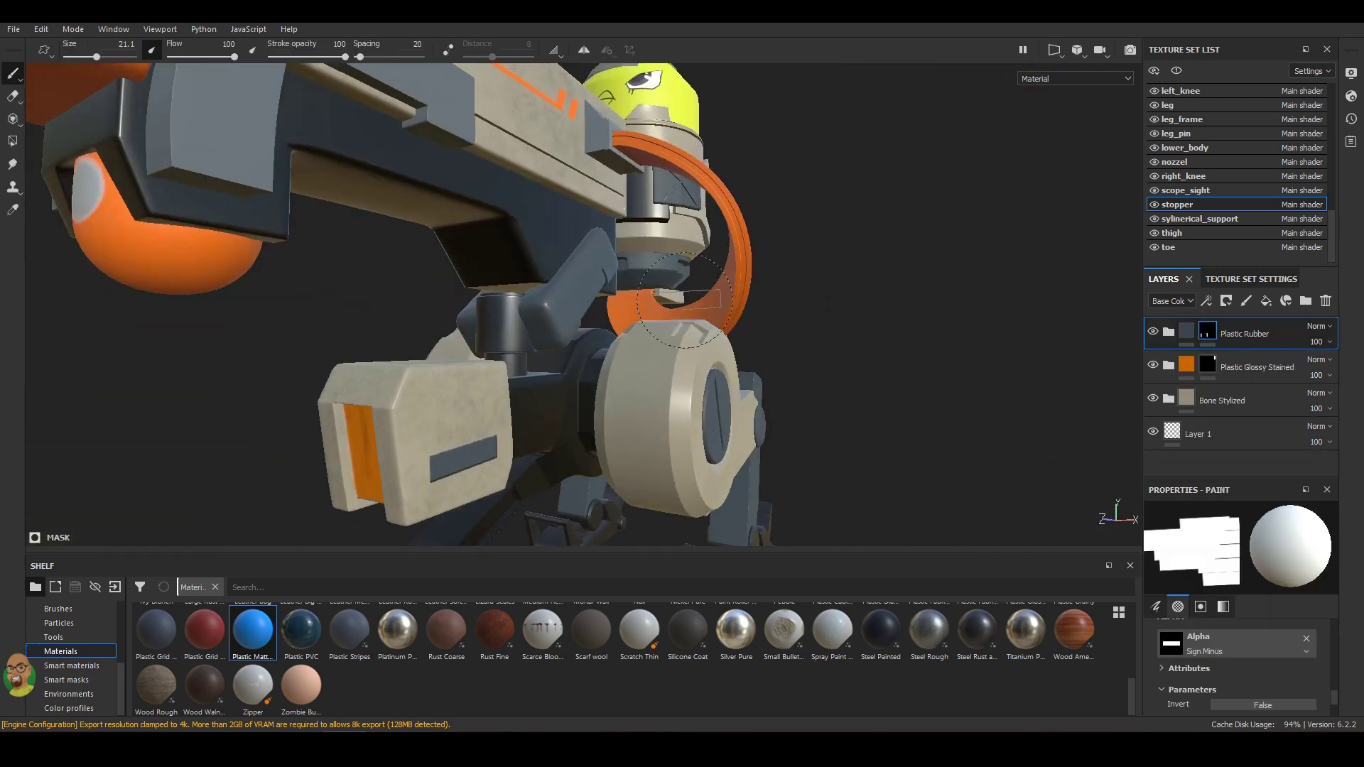
{"action": "left_click_drag", "start_coordinate": [683, 299], "coordinate": [738, 291], "text": "alt"}
{"action": "scroll", "coordinate": [772, 282], "scroll_direction": "down", "scroll_amount": 3}
{"action": "scroll", "coordinate": [739, 272], "scroll_direction": "up", "scroll_amount": 4}
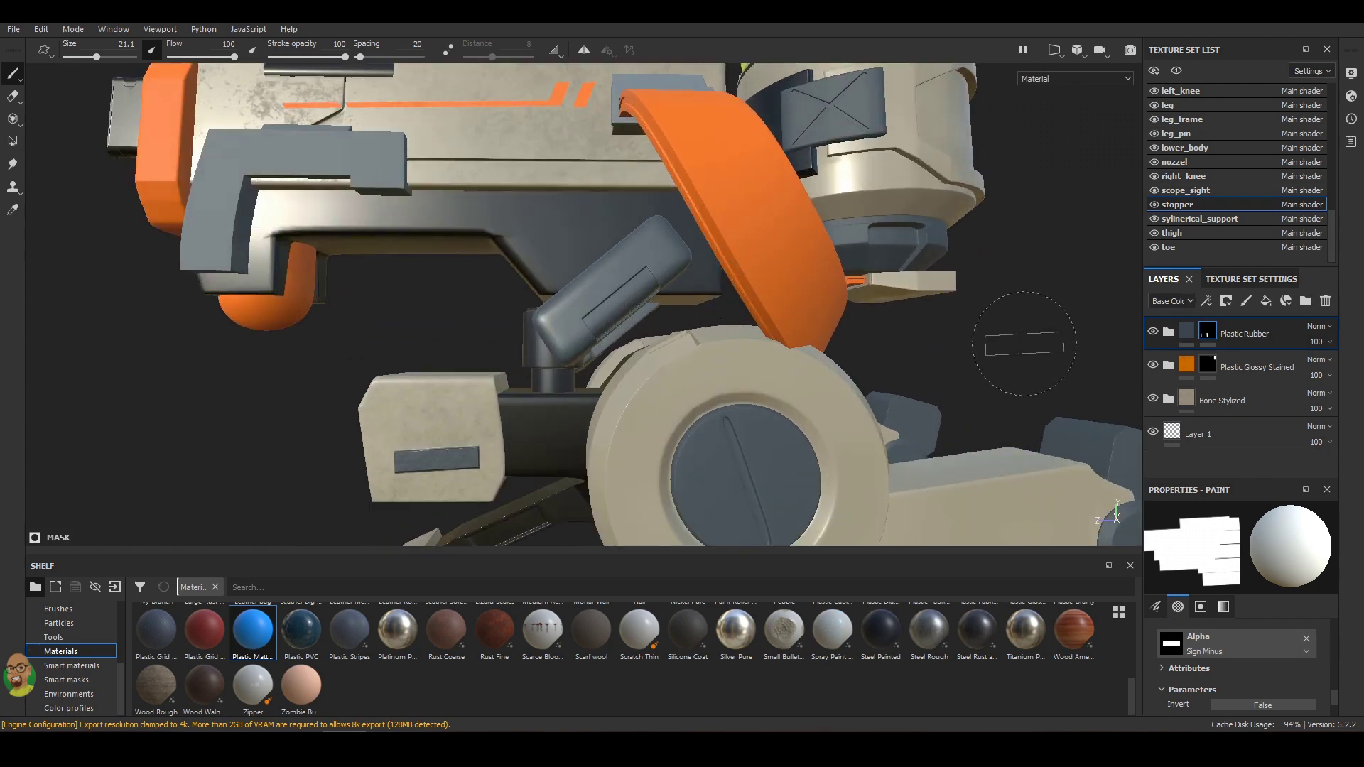
{"action": "scroll", "coordinate": [1188, 161], "scroll_direction": "up", "scroll_amount": 4}
In gun_support, give Plastic Matte Pure a black mask and frame the support arm.
{"action": "left_click", "coordinate": [1153, 190]}
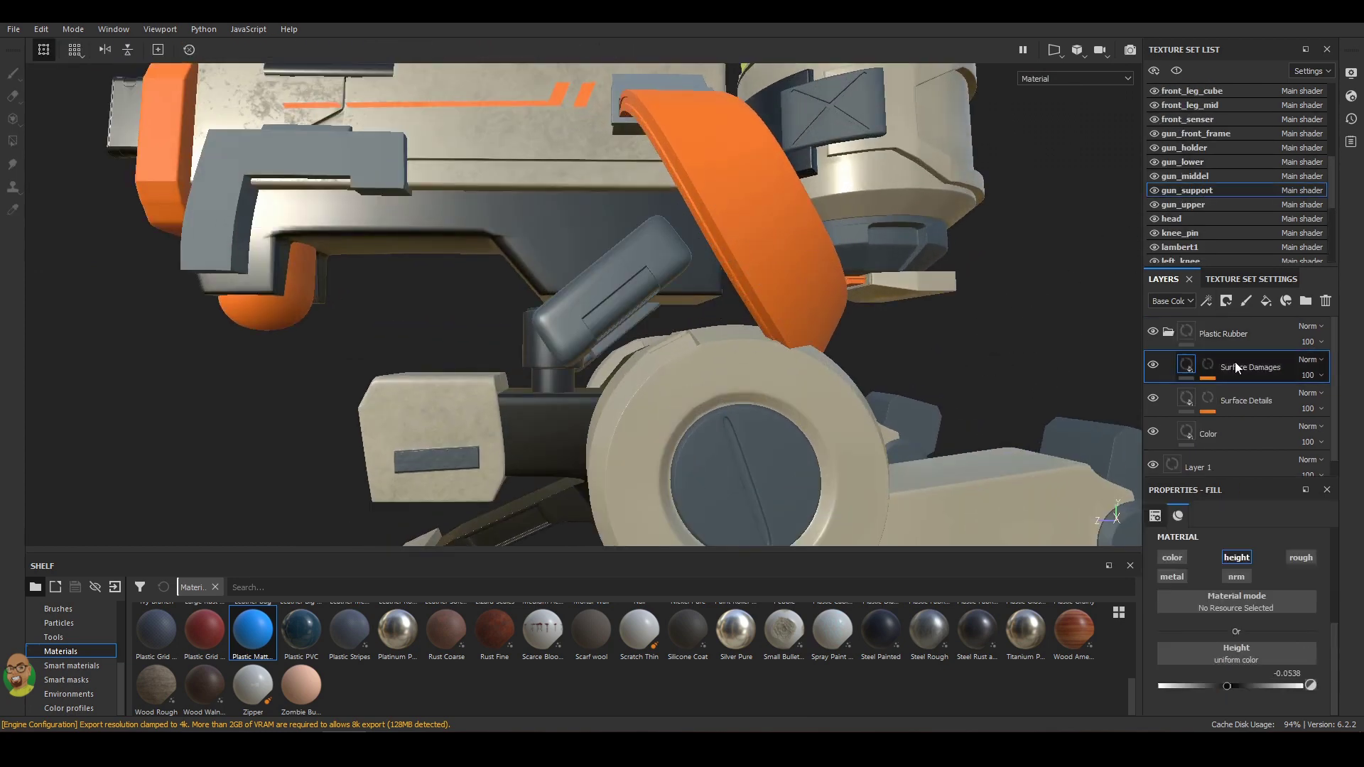
{"action": "left_click", "coordinate": [1206, 300]}
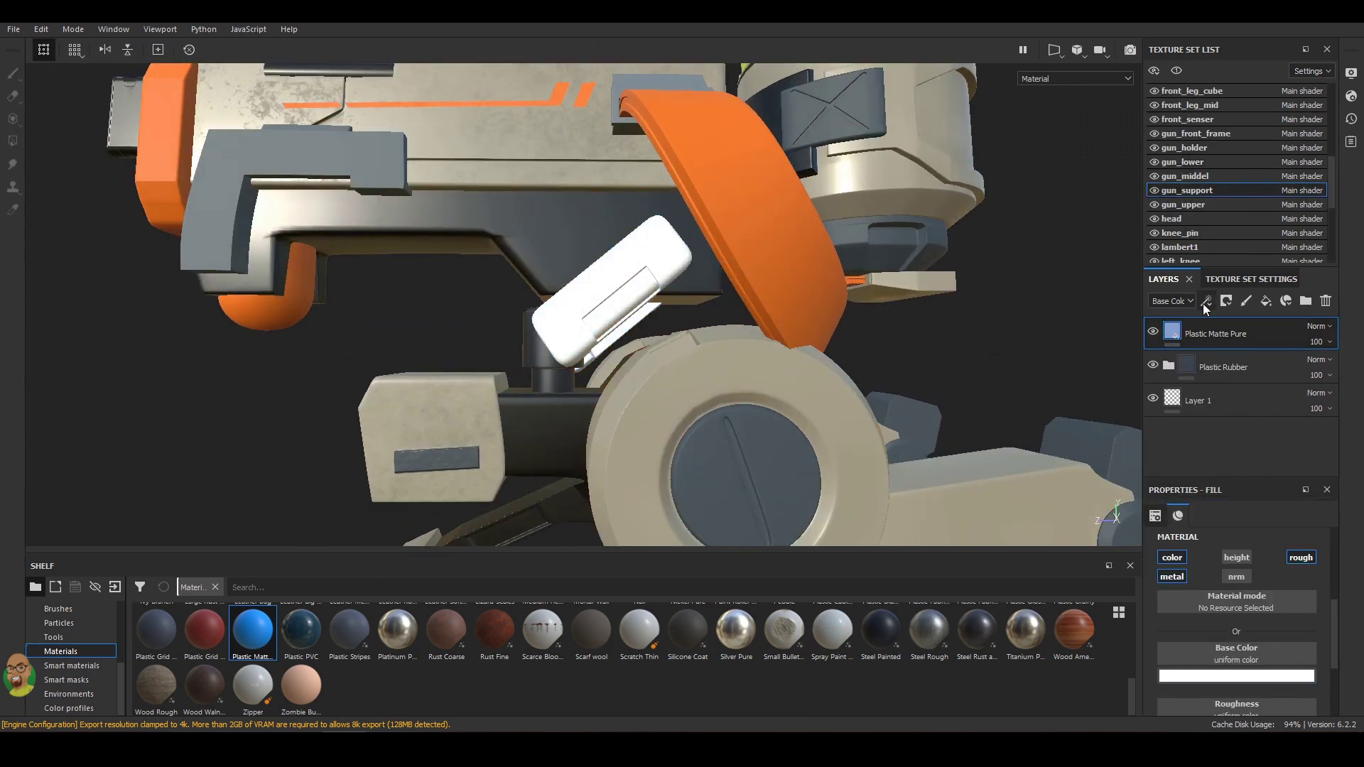
{"action": "left_click", "coordinate": [1208, 334]}
{"action": "key", "text": "f"}
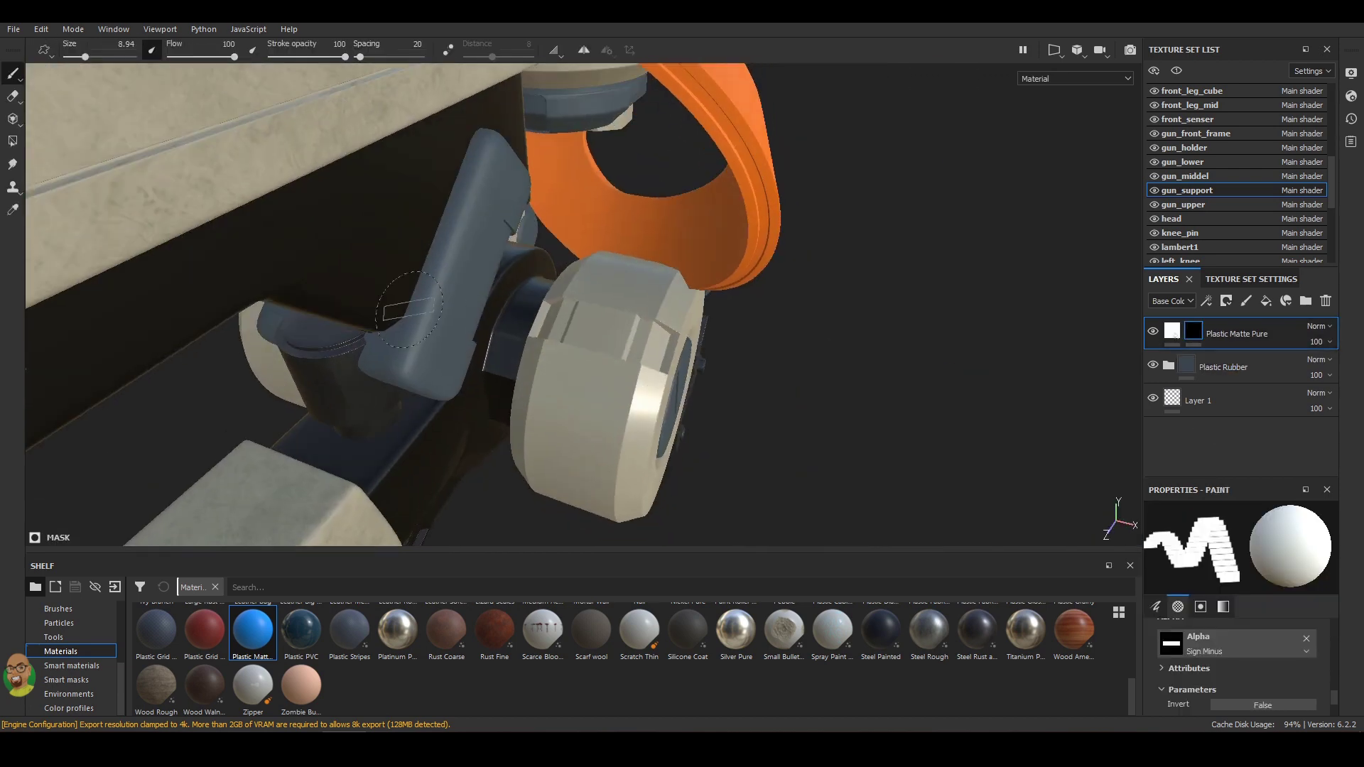
{"action": "scroll", "coordinate": [1245, 661], "scroll_direction": "up", "scroll_amount": 3}
{"action": "scroll", "coordinate": [1245, 660], "scroll_direction": "up", "scroll_amount": 2}
Stamp a white patch on the arm at about 26°, and an orange mark on the hub at about 37°.
{"action": "left_click_drag", "start_coordinate": [1293, 713], "coordinate": [1270, 713]}
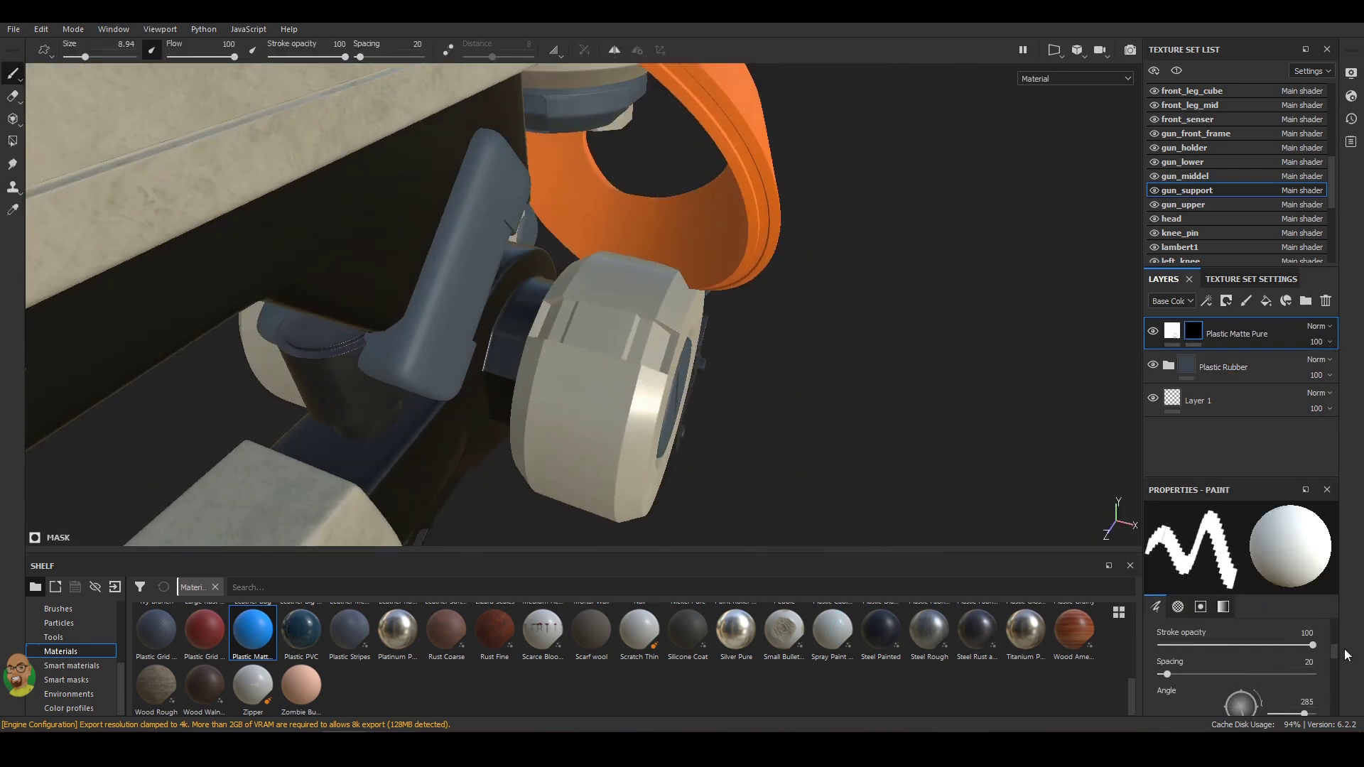
{"action": "key", "text": "bracketleft"}
{"action": "key", "text": "bracketleft"}
{"action": "key", "text": "bracketleft"}
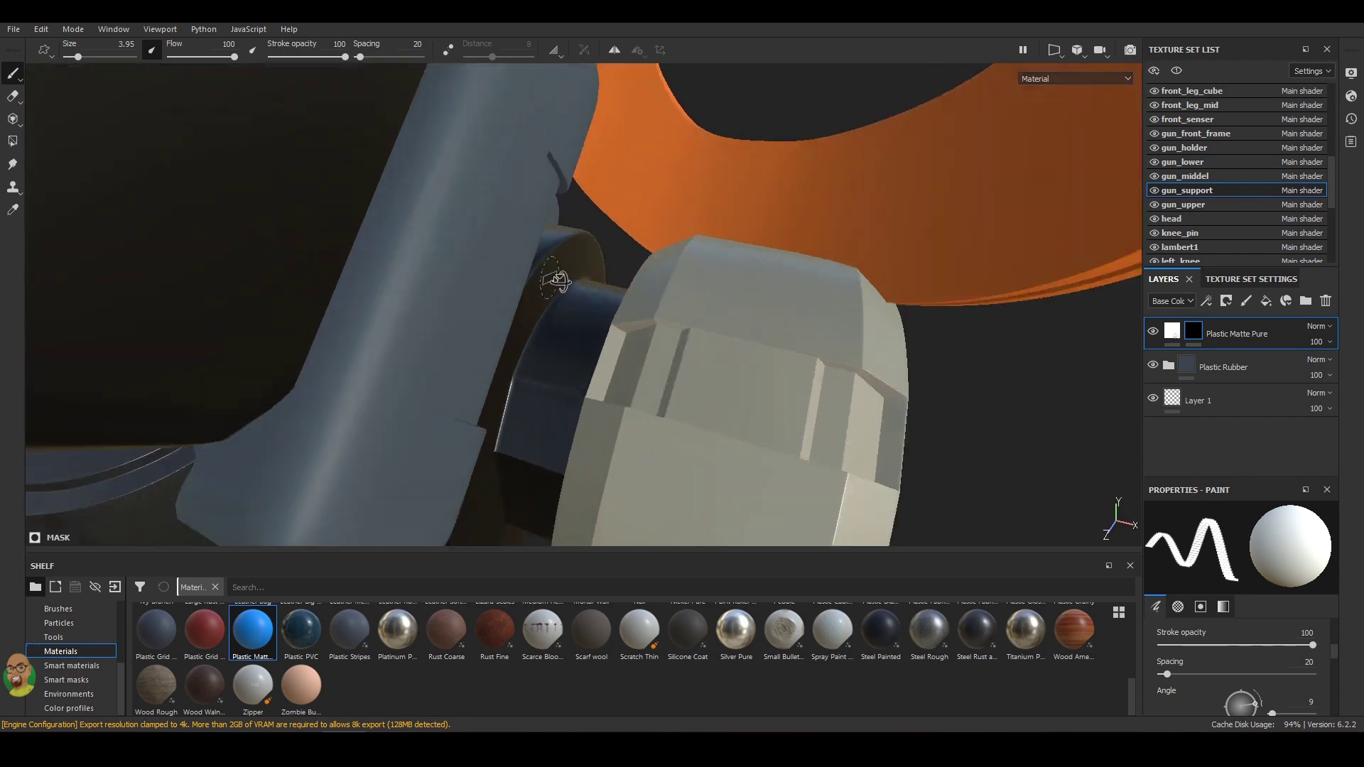
{"action": "scroll", "coordinate": [428, 291], "scroll_direction": "up", "scroll_amount": 5}
{"action": "left_click_drag", "start_coordinate": [390, 326], "coordinate": [521, 412], "text": "ctrl"}
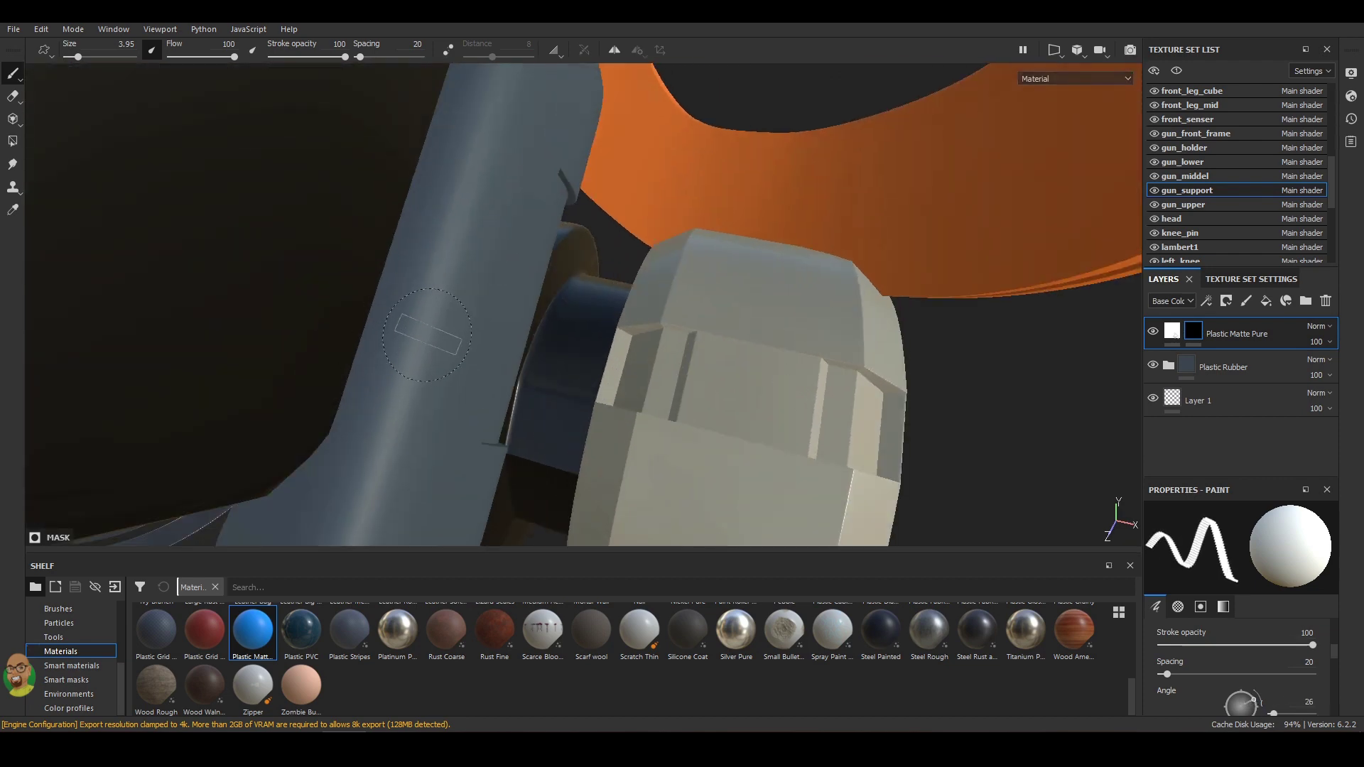
{"action": "left_click", "coordinate": [398, 392]}
{"action": "mouse_move", "coordinate": [395, 390]}
{"action": "left_mouse_down", "text": "alt"}
{"action": "mouse_move", "coordinate": [370, 314]}
{"action": "mouse_move", "coordinate": [408, 384]}
{"action": "mouse_move", "coordinate": [419, 390]}
{"action": "mouse_move", "coordinate": [424, 371]}
{"action": "left_mouse_up", "text": "alt"}
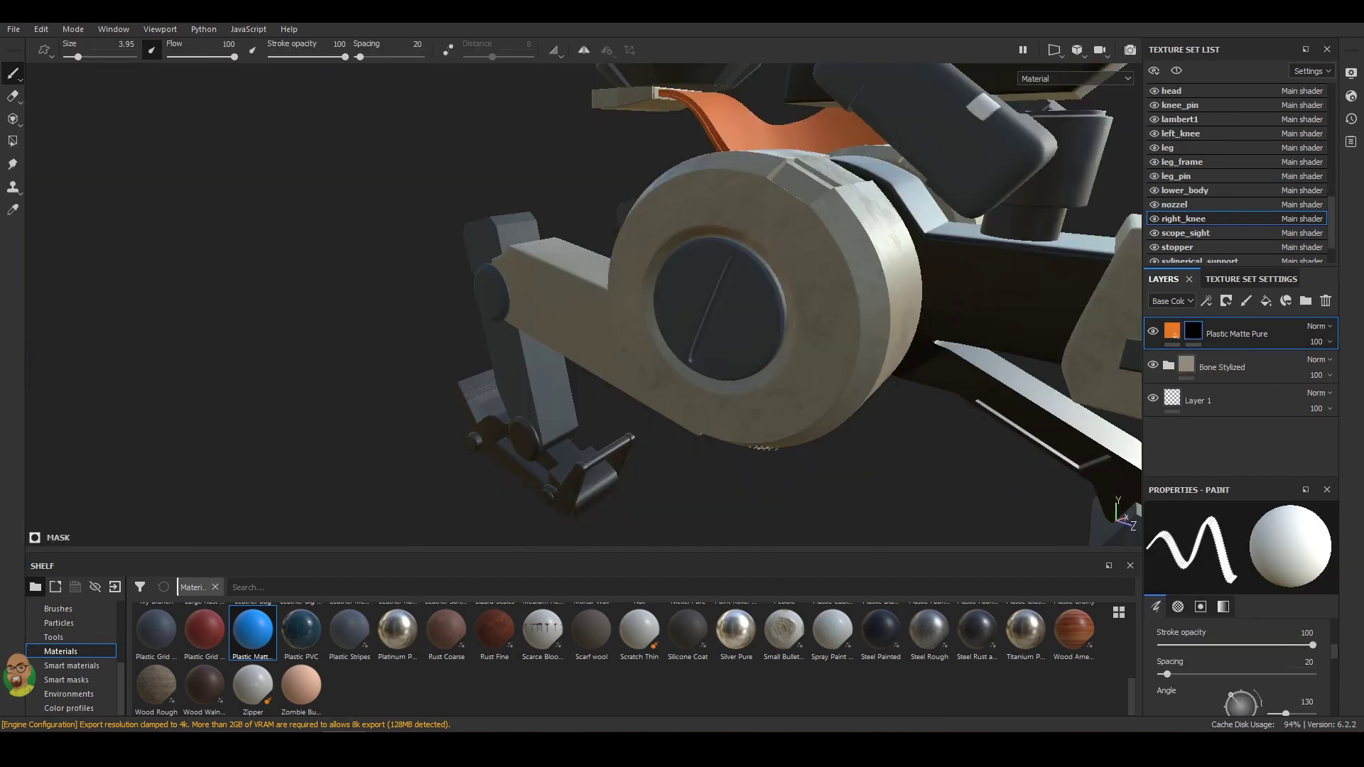
{"action": "left_click_drag", "start_coordinate": [1252, 699], "coordinate": [1254, 703]}
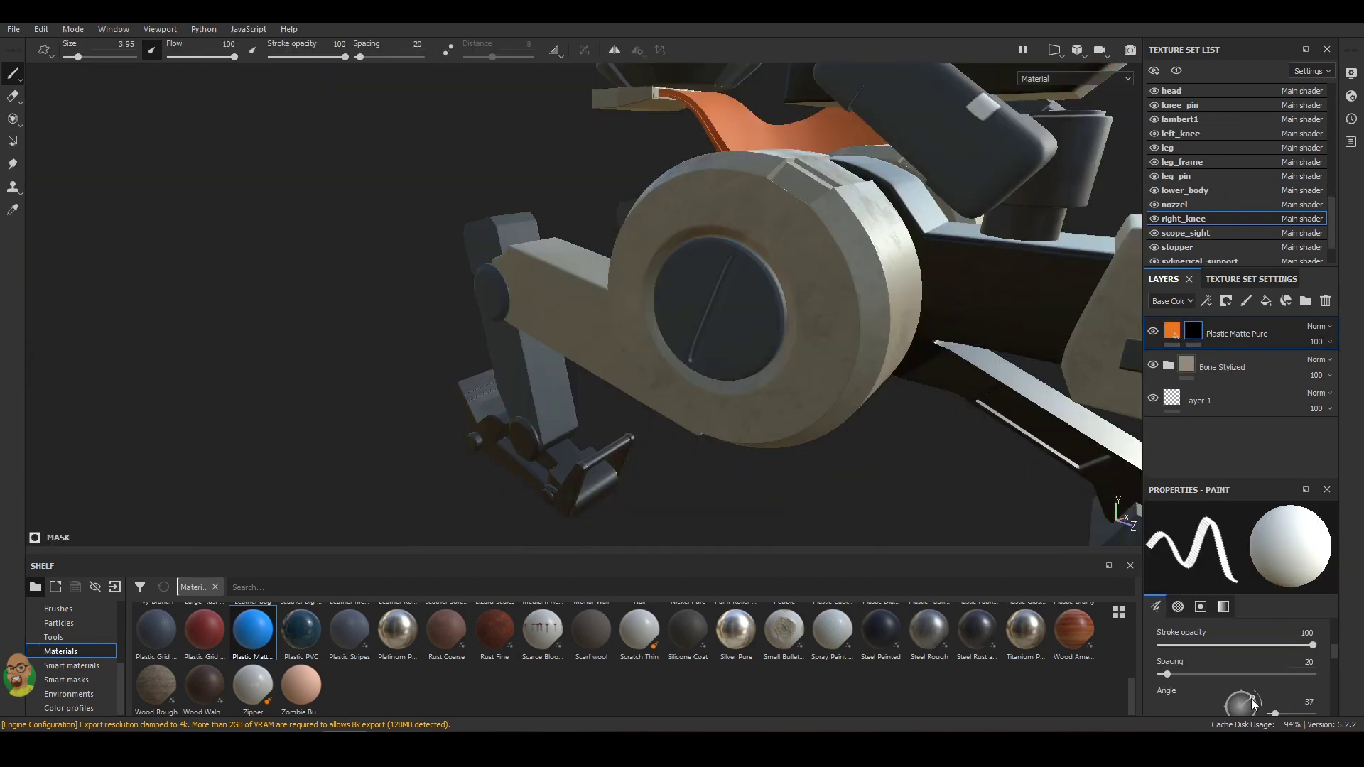
{"action": "left_click", "coordinate": [774, 390]}
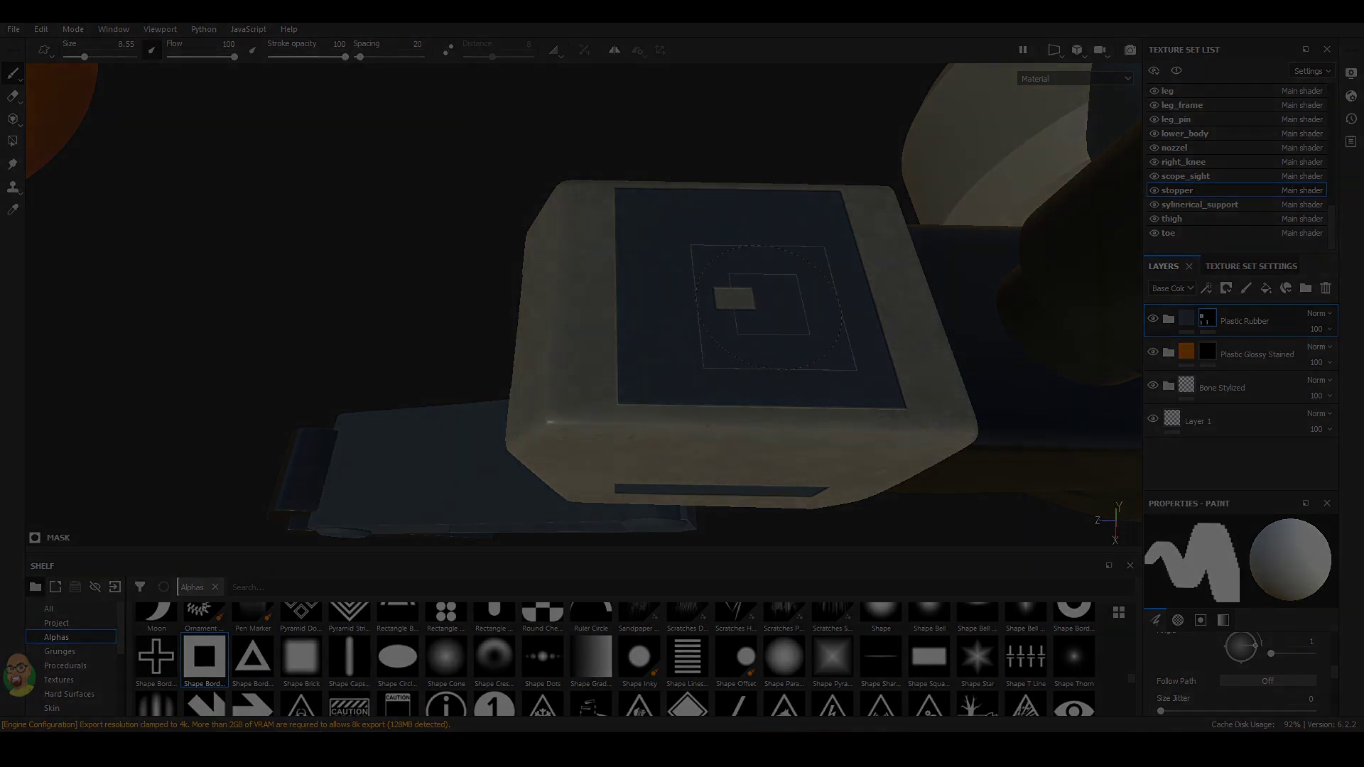
Orbit the finished turret in presentation view through side-on and angled front shots.
{"action": "left_click_drag", "start_coordinate": [974, 670], "coordinate": [1363, 670], "text": "alt"}
{"action": "mouse_move", "coordinate": [999, 746]}
{"action": "left_mouse_down", "text": "alt"}
{"action": "mouse_move", "coordinate": [1020, 733]}
{"action": "mouse_move", "coordinate": [1235, 744]}
{"action": "left_mouse_up", "text": "alt"}
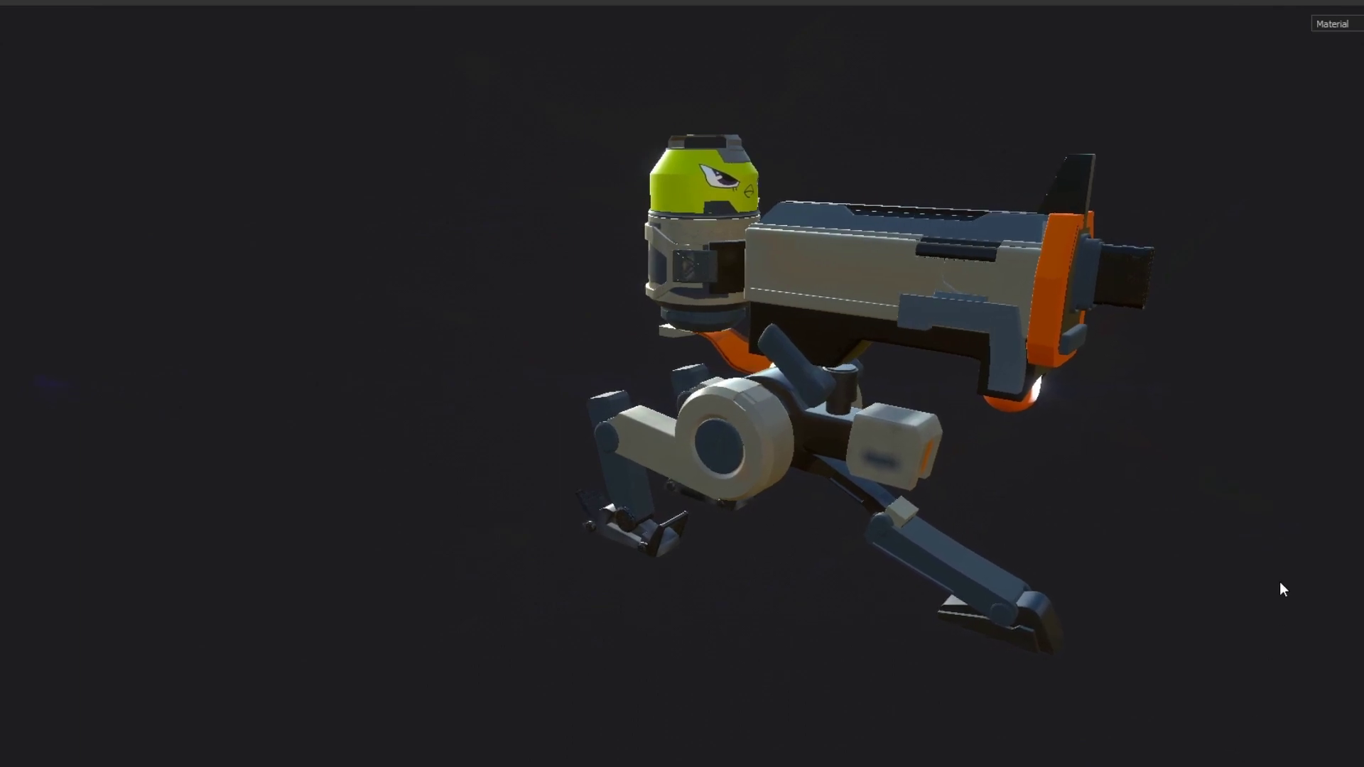
{"action": "mouse_move", "coordinate": [1280, 589]}
{"action": "left_mouse_down", "text": "alt"}
{"action": "mouse_move", "coordinate": [1157, 639]}
{"action": "mouse_move", "coordinate": [1016, 657]}
{"action": "left_mouse_up", "text": "alt"}
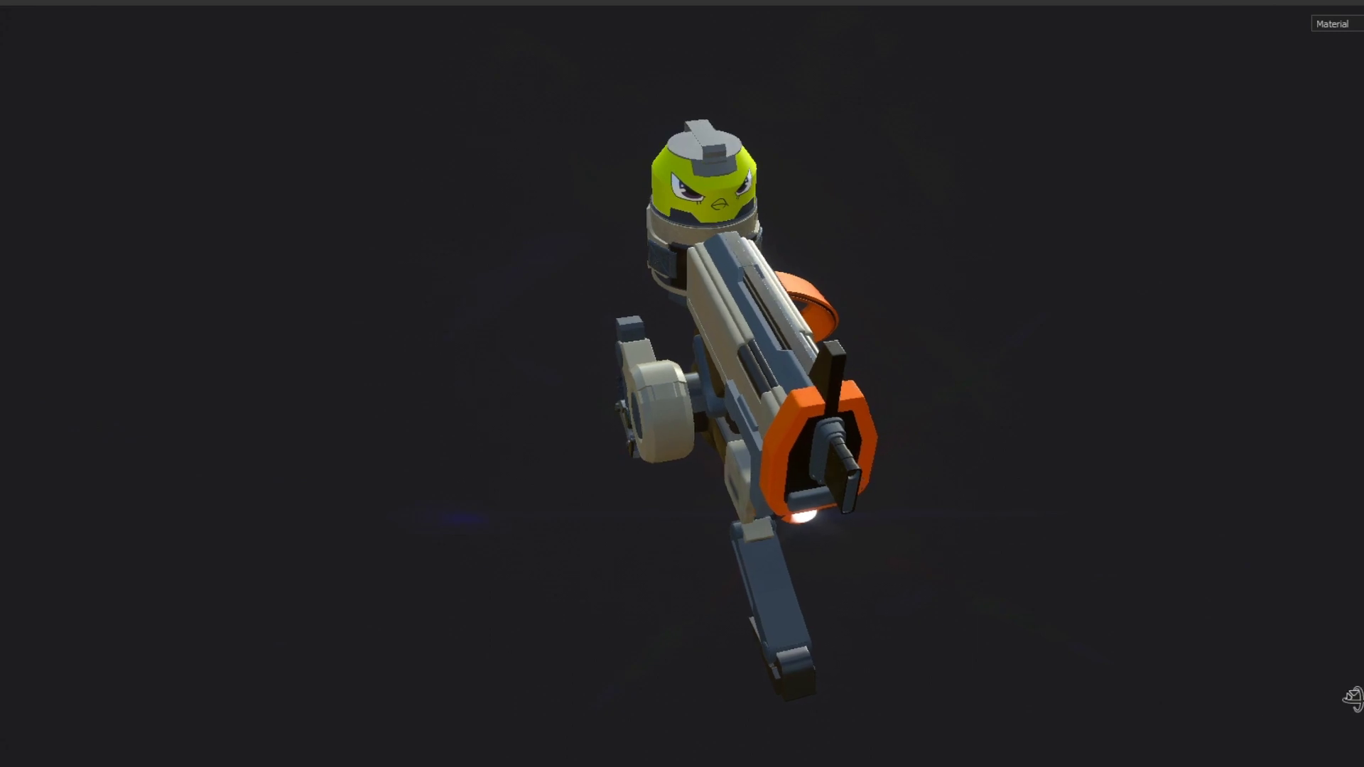
{"action": "left_click_drag", "start_coordinate": [1352, 698], "coordinate": [920, 638], "text": "alt"}
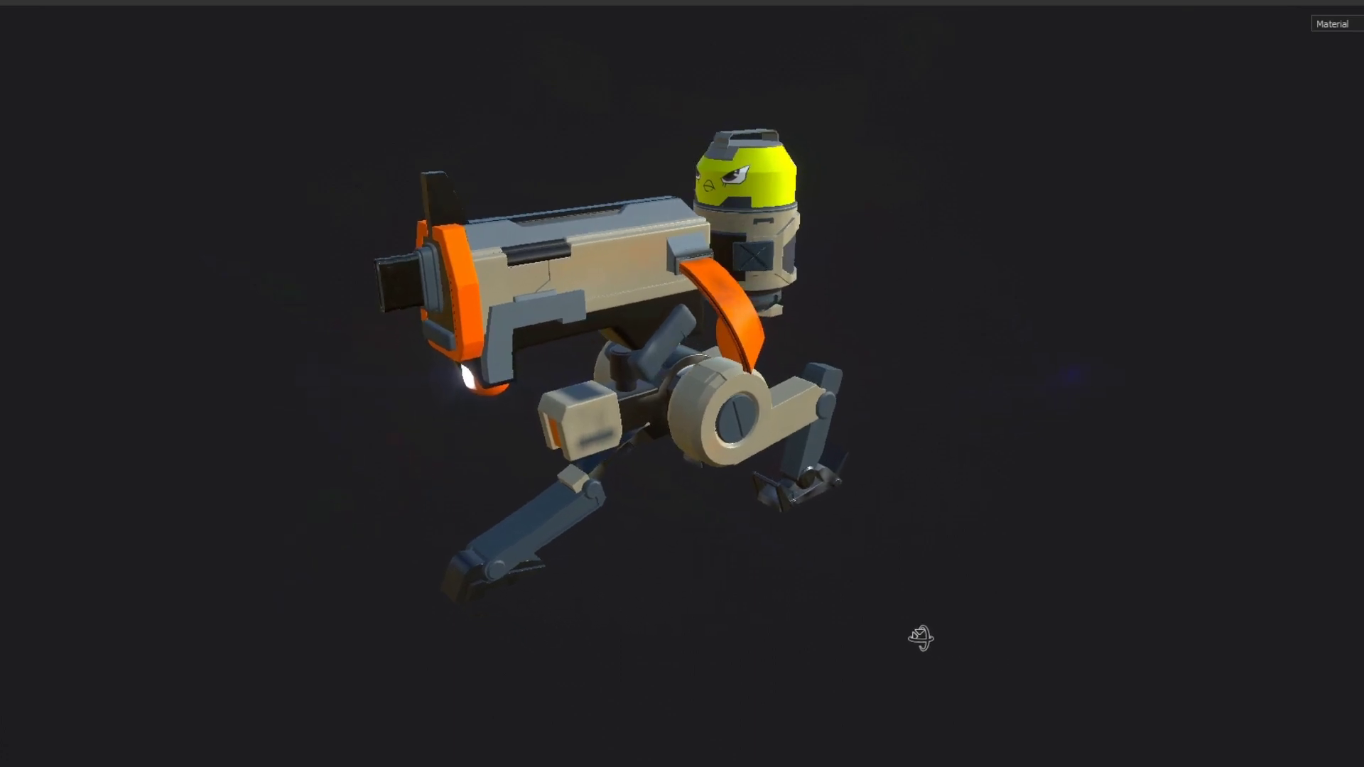